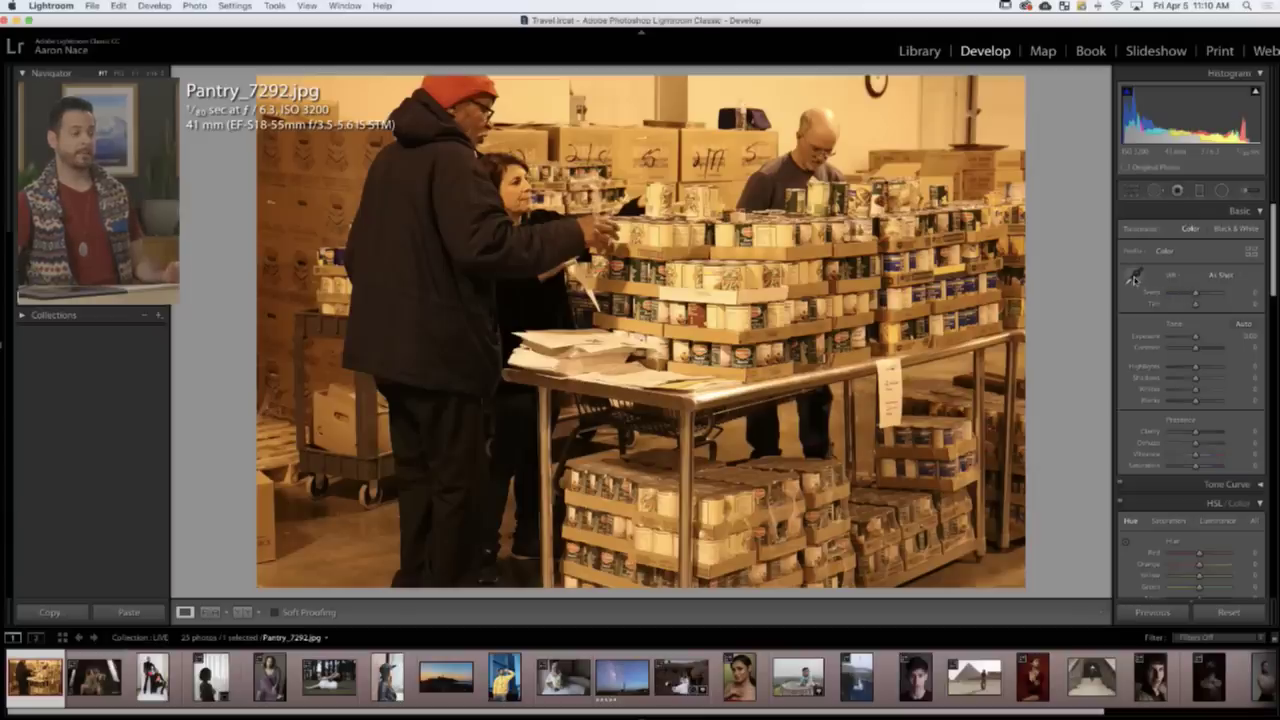
- Sample a neutral white balance from the stack of white papers on the table and compare the photo at different zoom levels
click(1133, 278)
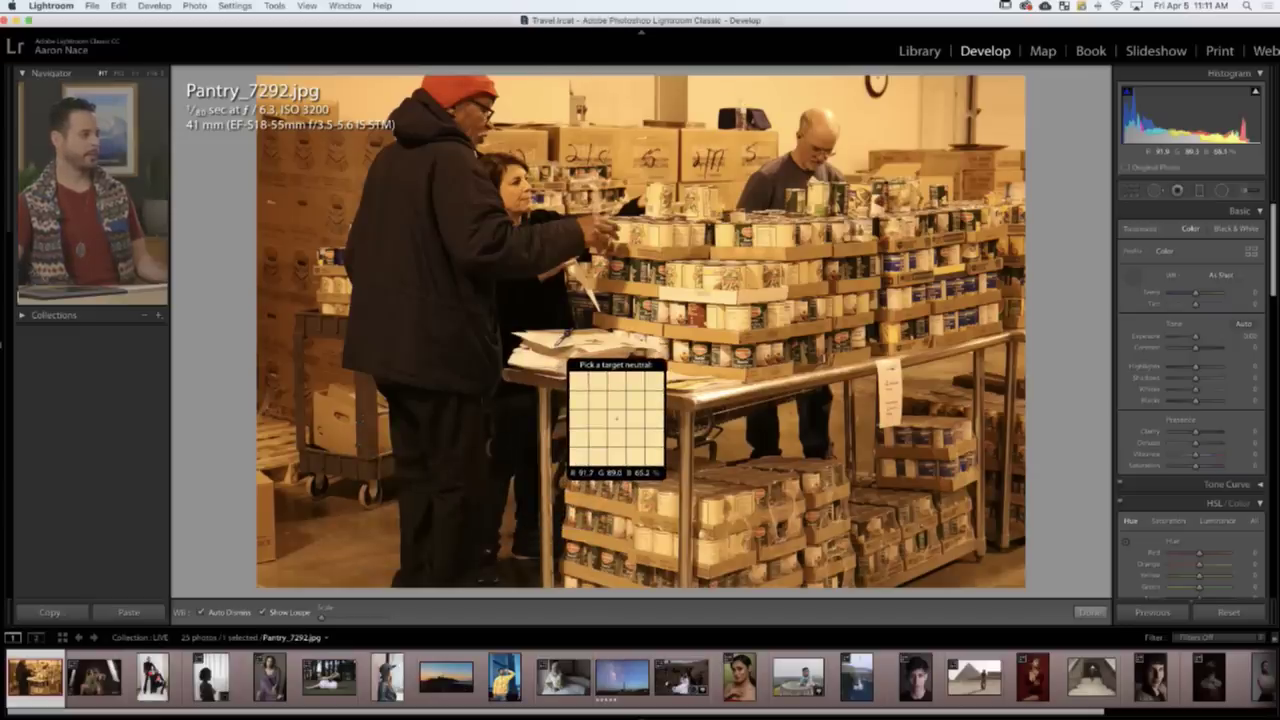
click(616, 419)
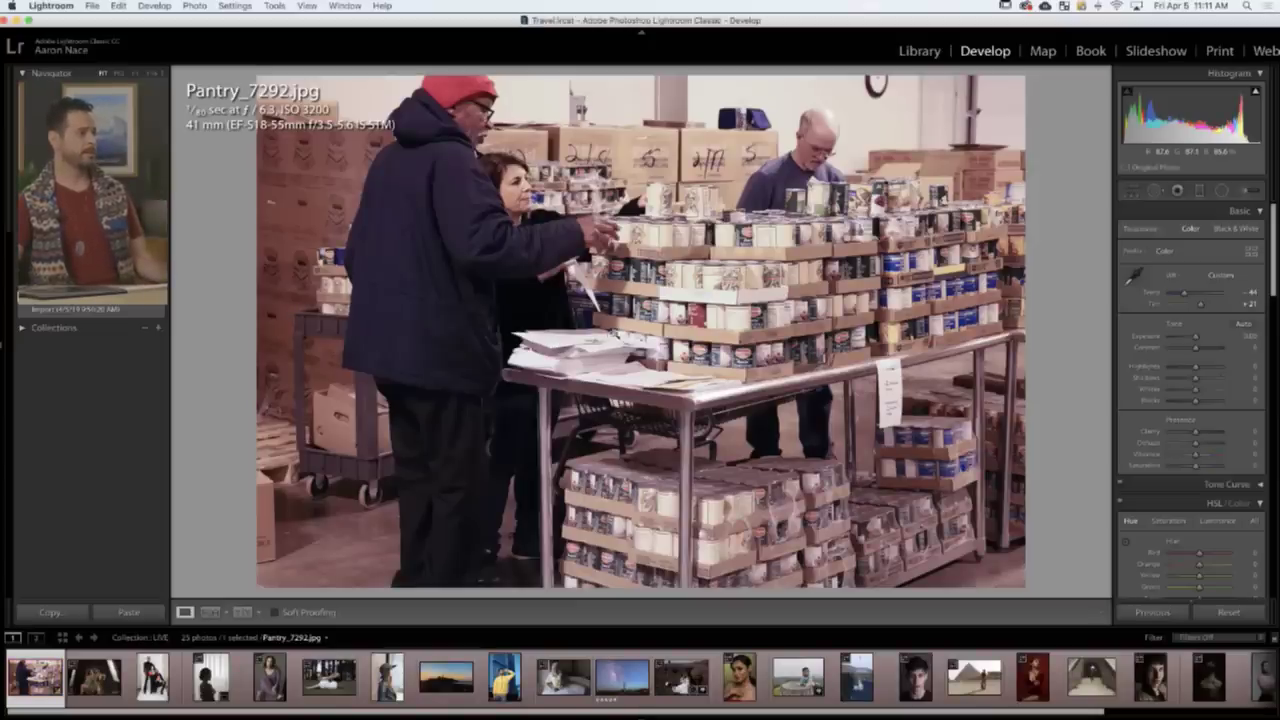
click(681, 297)
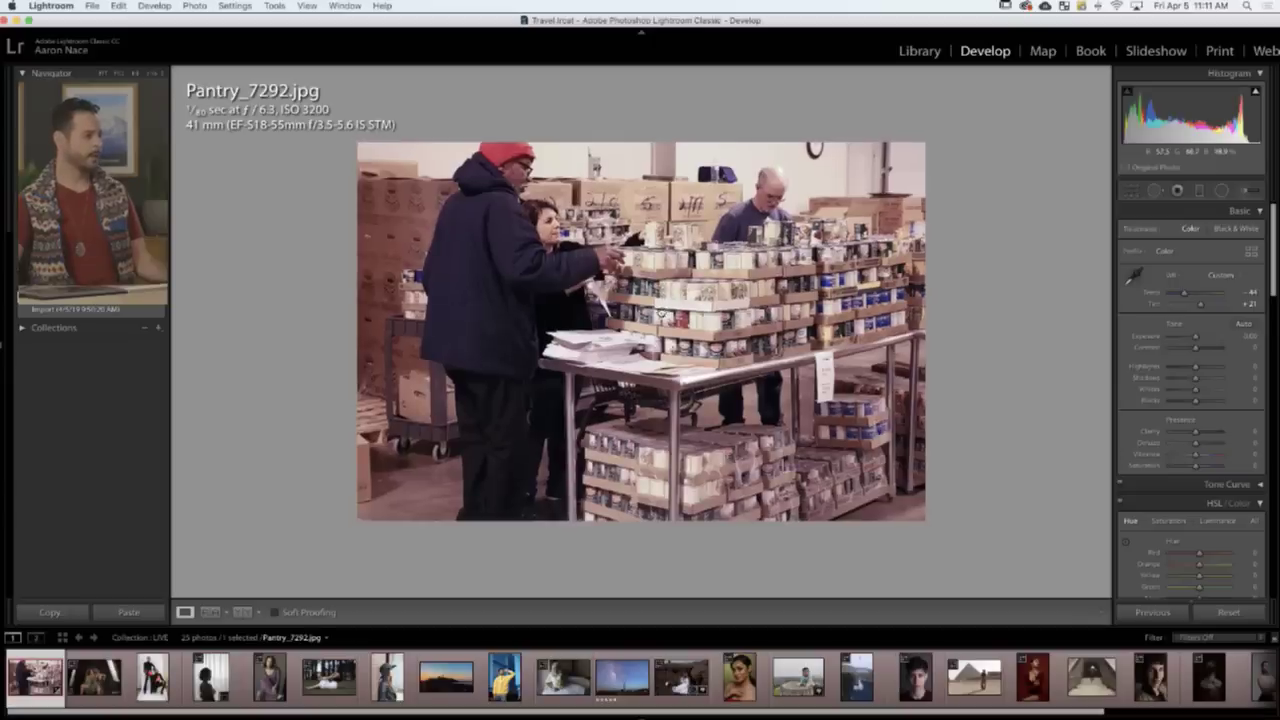
click(664, 310)
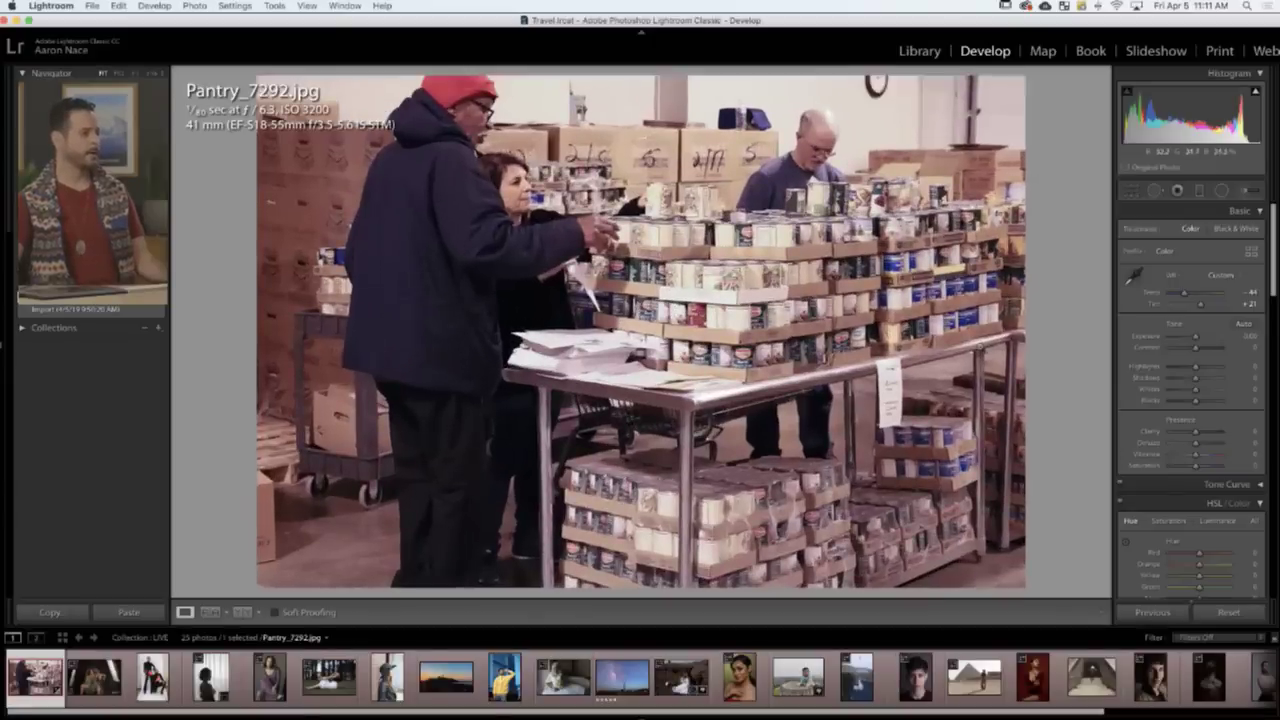
- Try other neutral white balance samples from the sheet hanging off the table, the stacked cans and the loose papers
click(1133, 277)
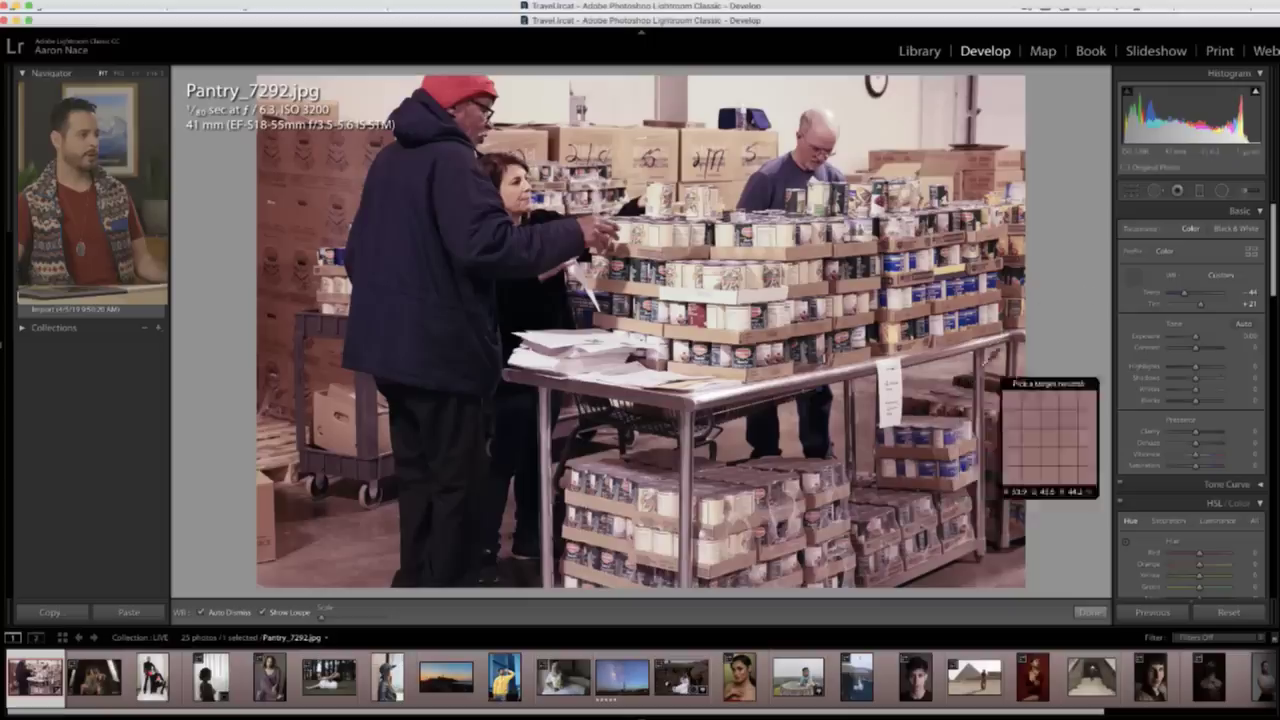
click(895, 378)
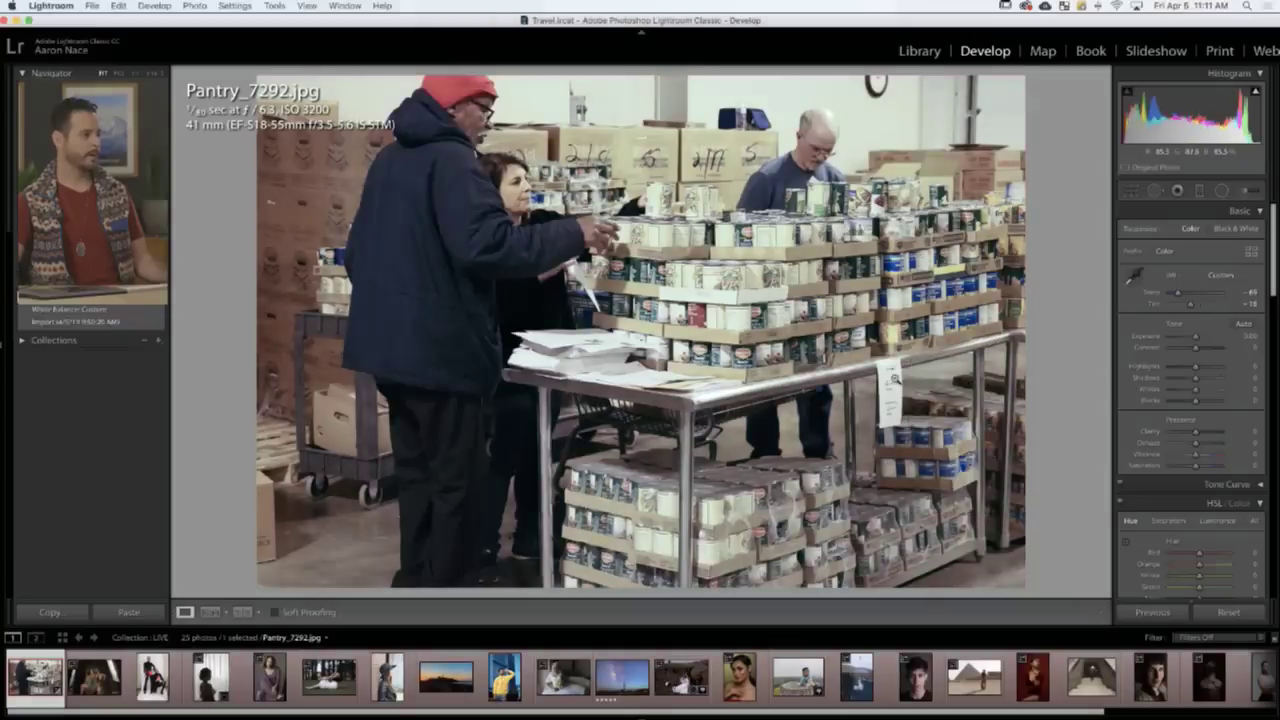
click(1133, 279)
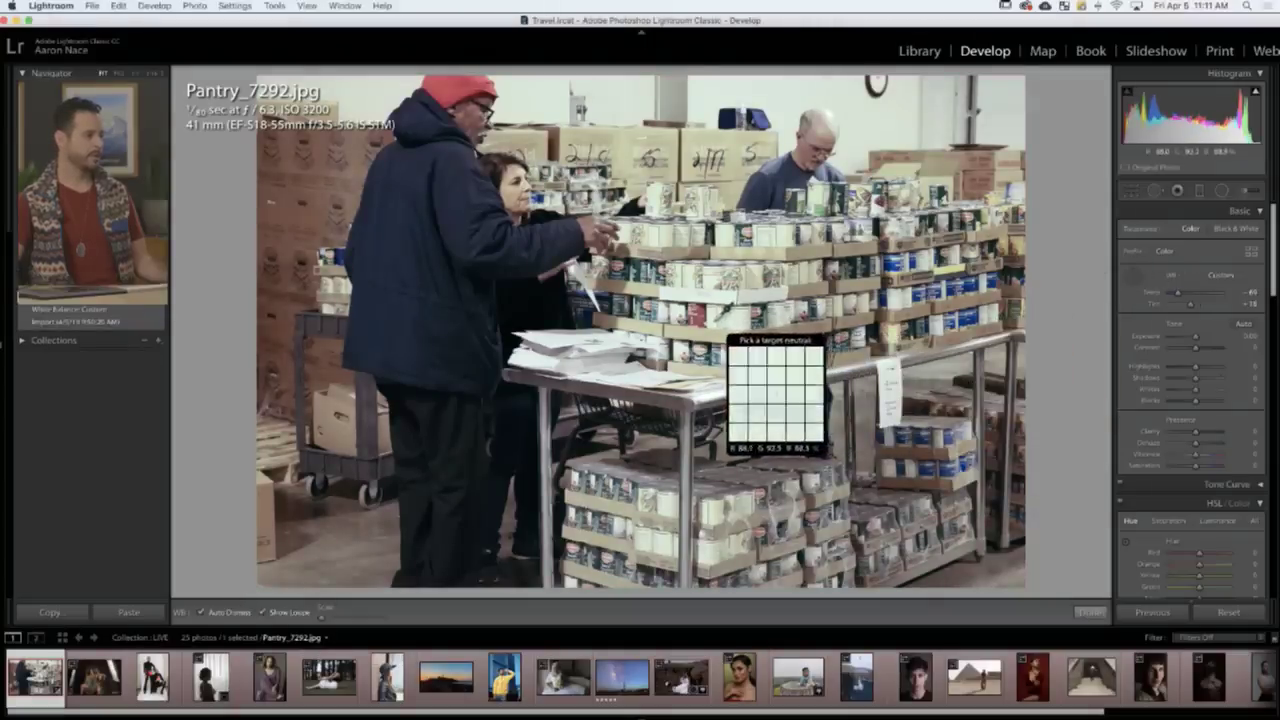
click(716, 316)
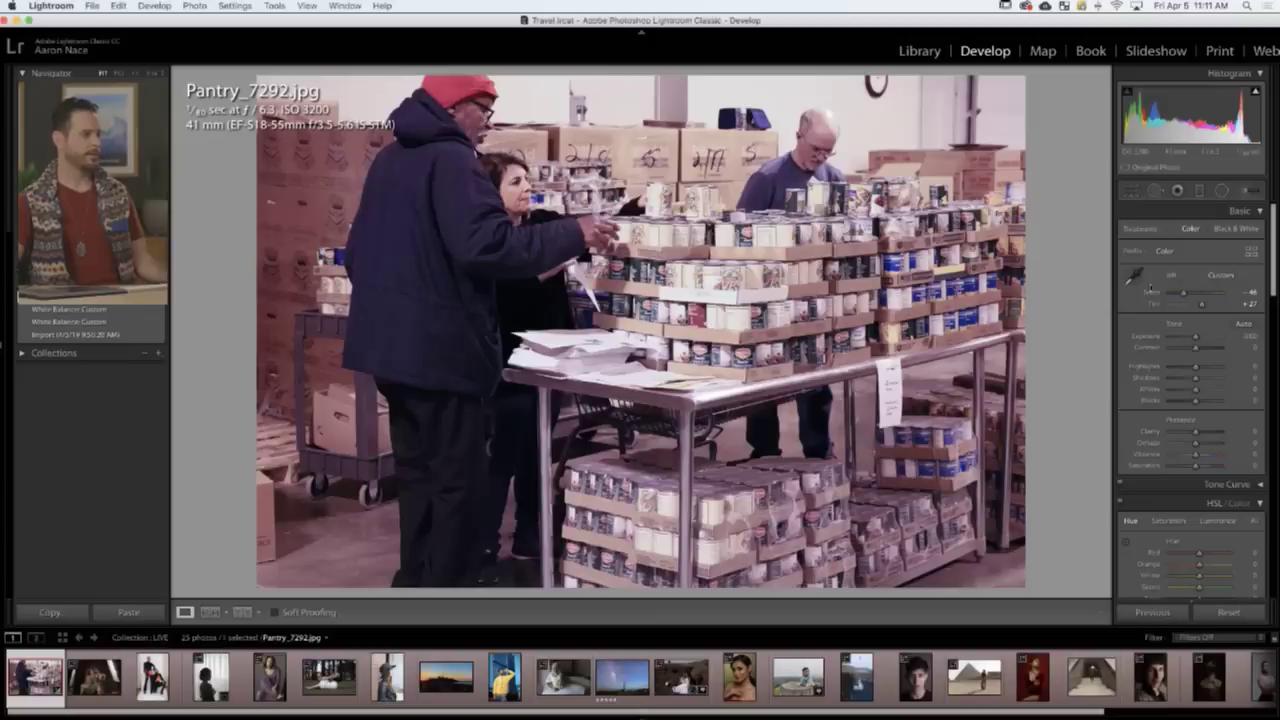
click(1134, 278)
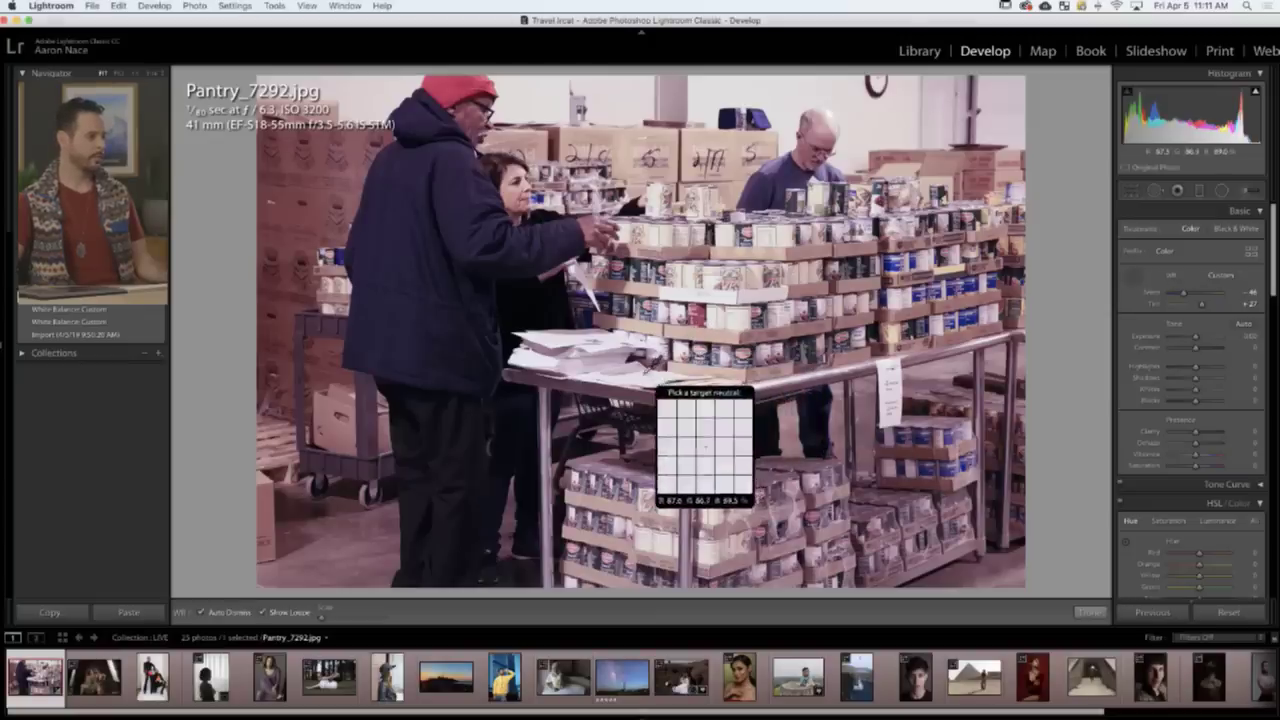
click(650, 368)
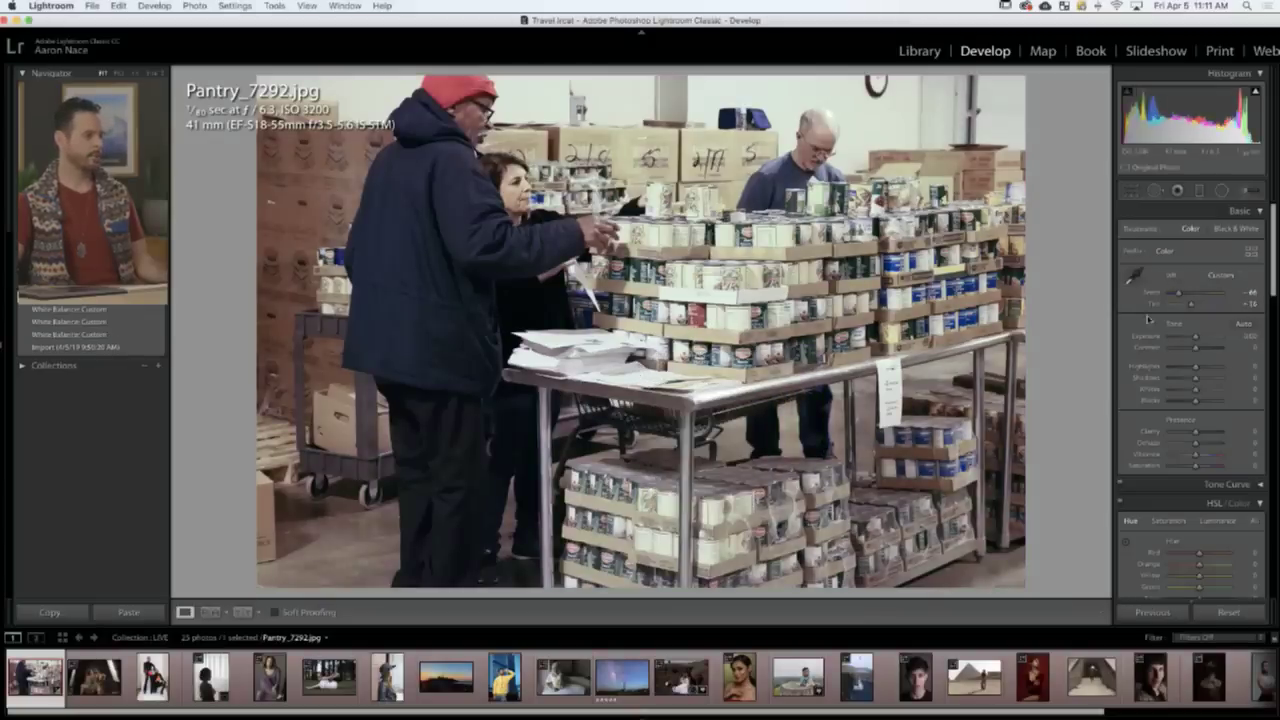
- Resample the white balance from the edge of the loose papers on the table and raise Vibrance to +56
click(1134, 280)
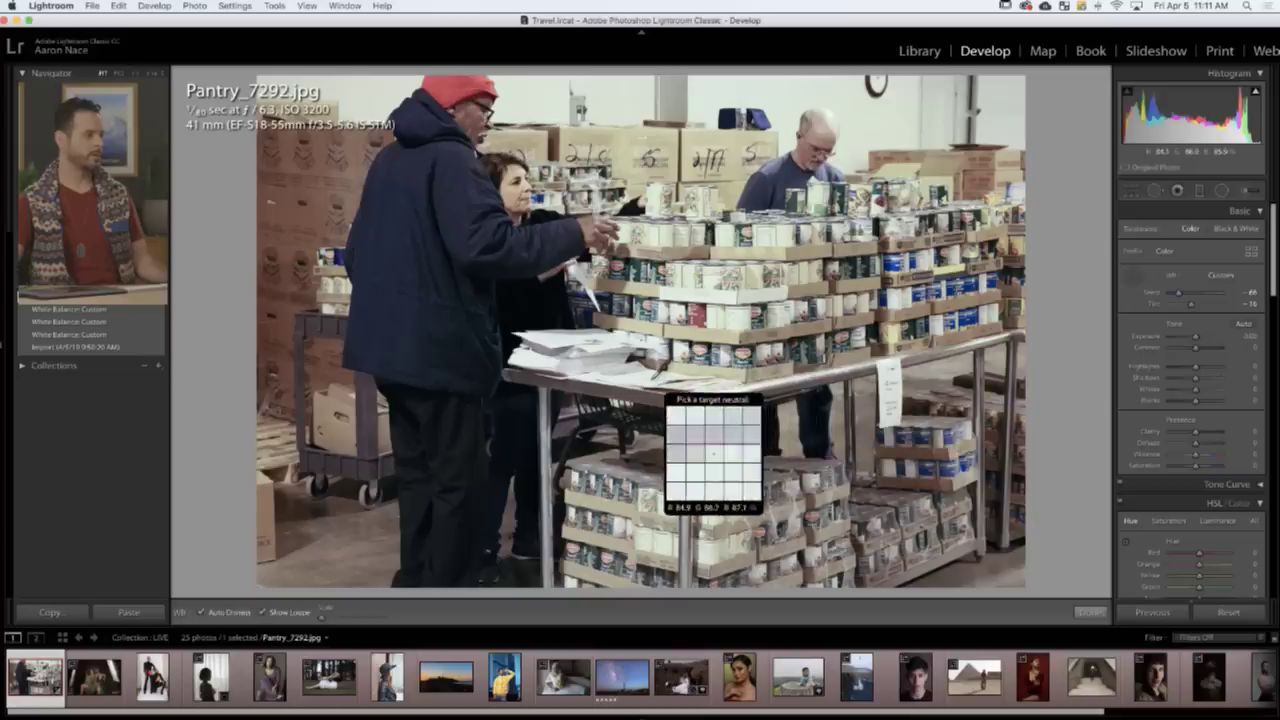
click(662, 370)
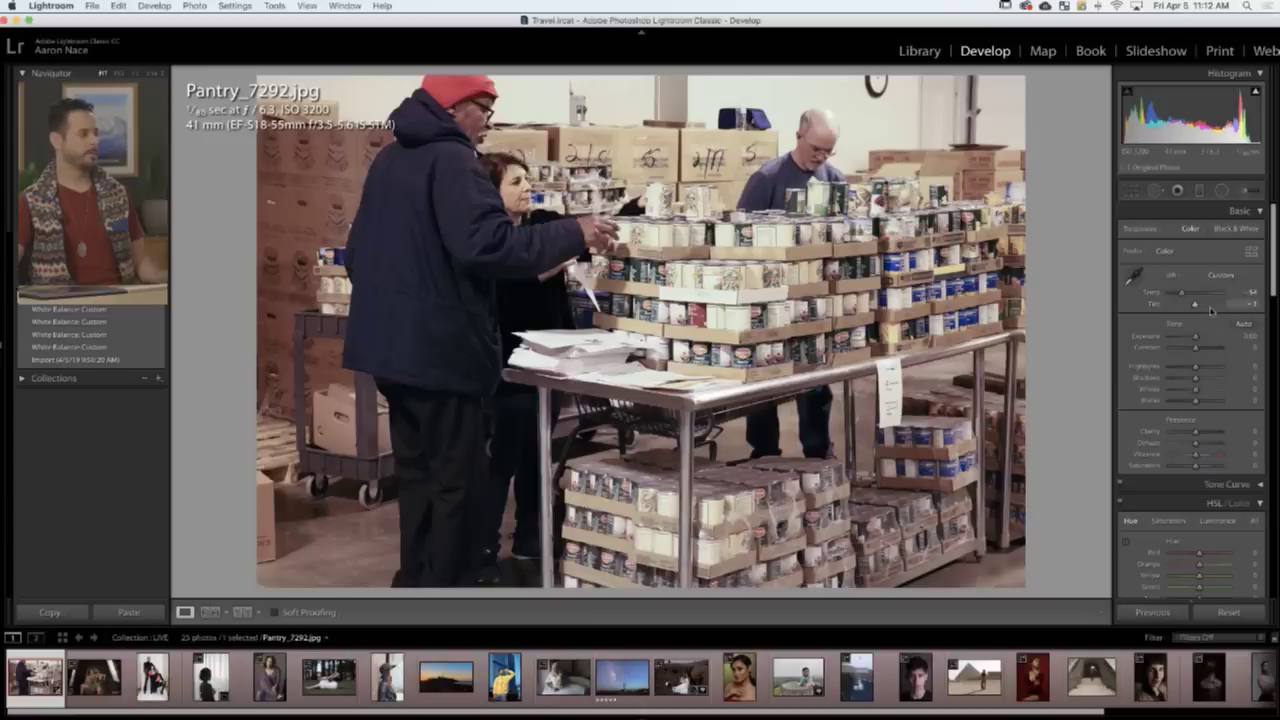
click(831, 381)
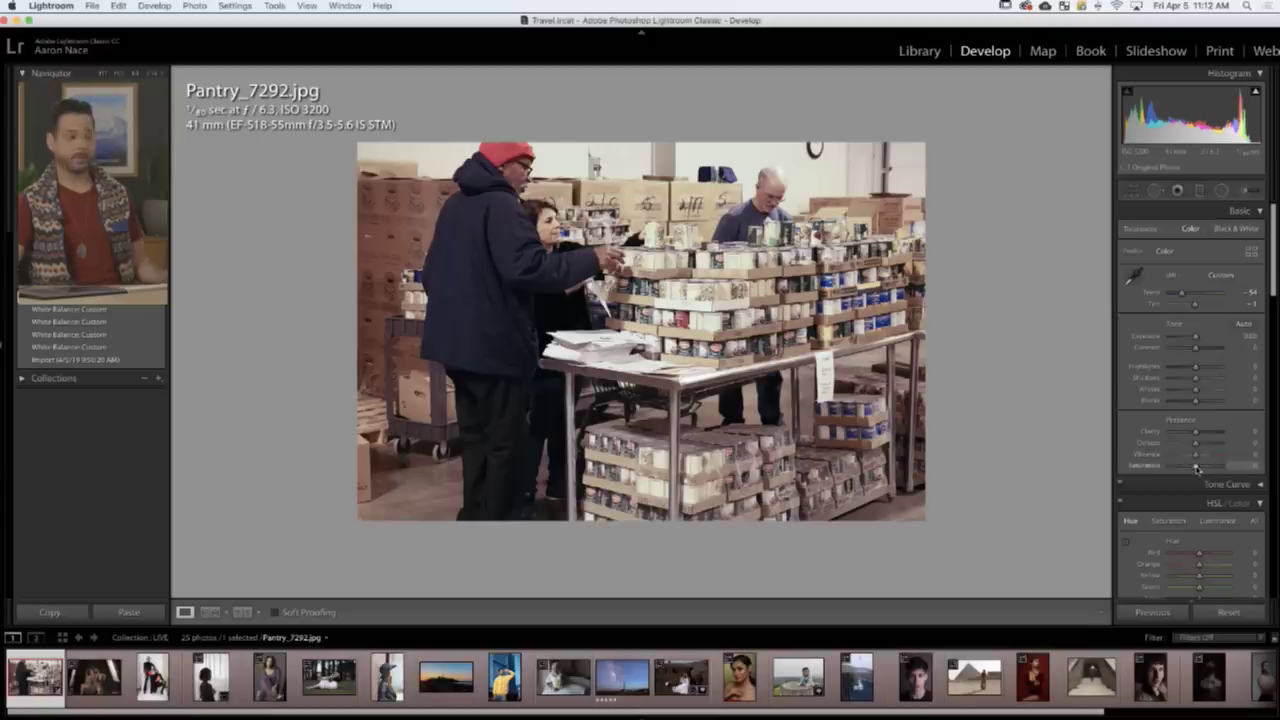
drag(1198, 457, 1211, 458)
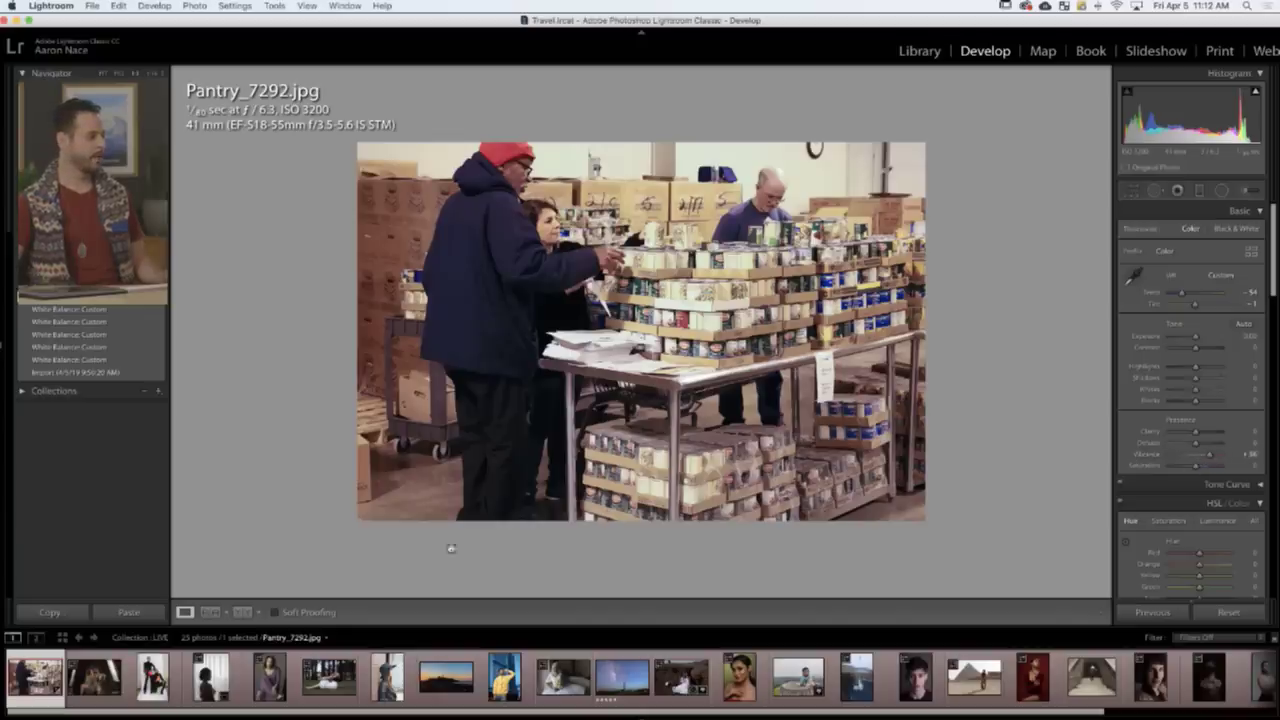
- Compare the pantry photo's original and corrected versions side by side, with the whole image in view
click(242, 612)
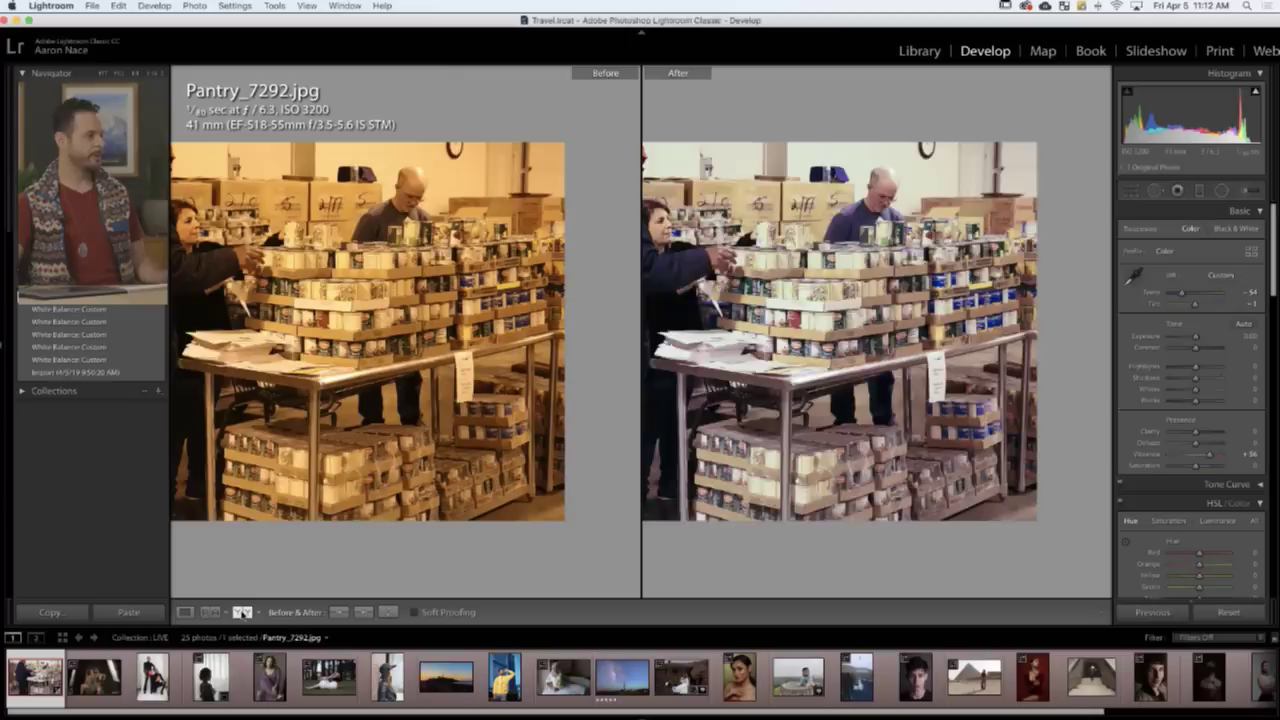
click(373, 445)
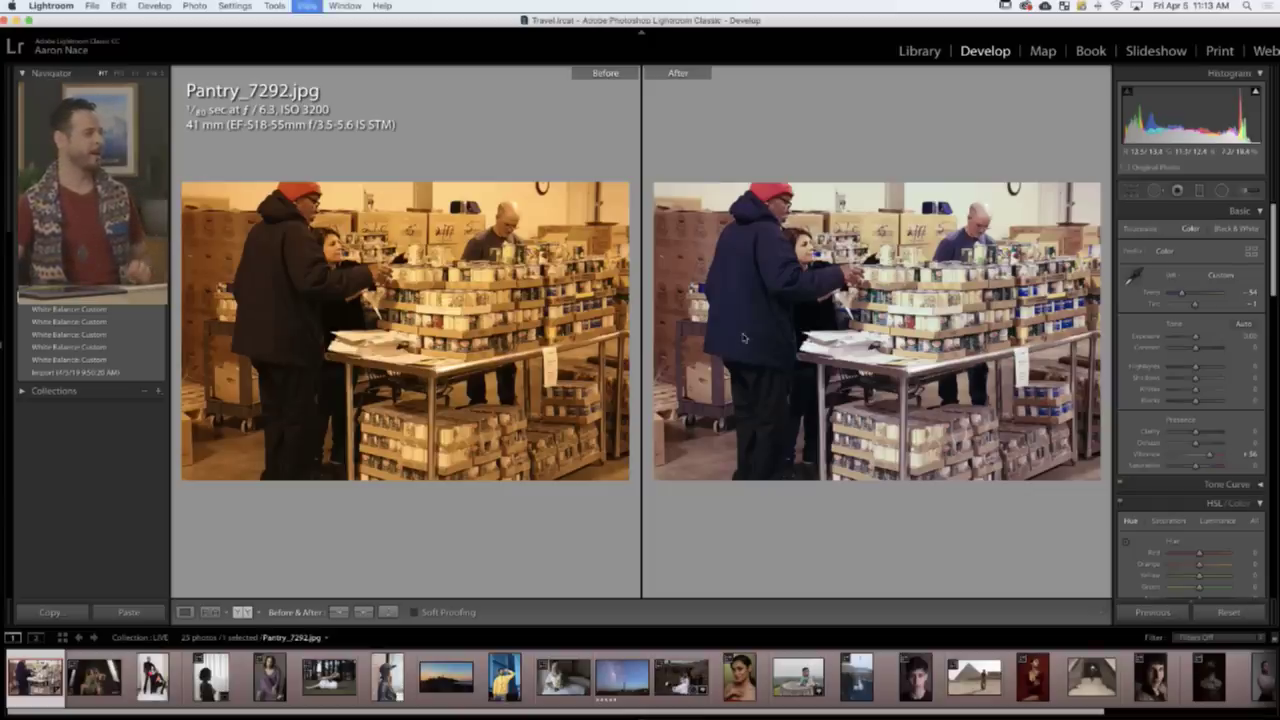
- Return to the Library grid and open the seated portrait IMGL0428.CR2 in loupe view
key(g)
key(super+d)
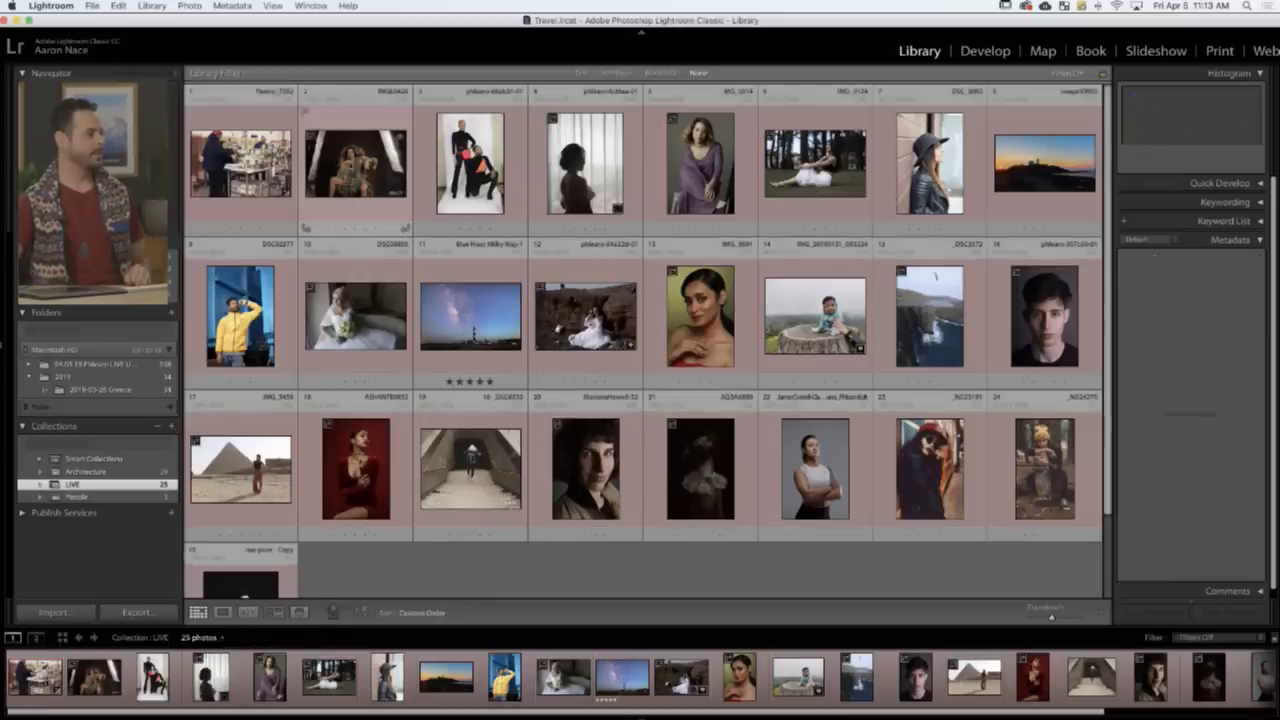
double_click(358, 176)
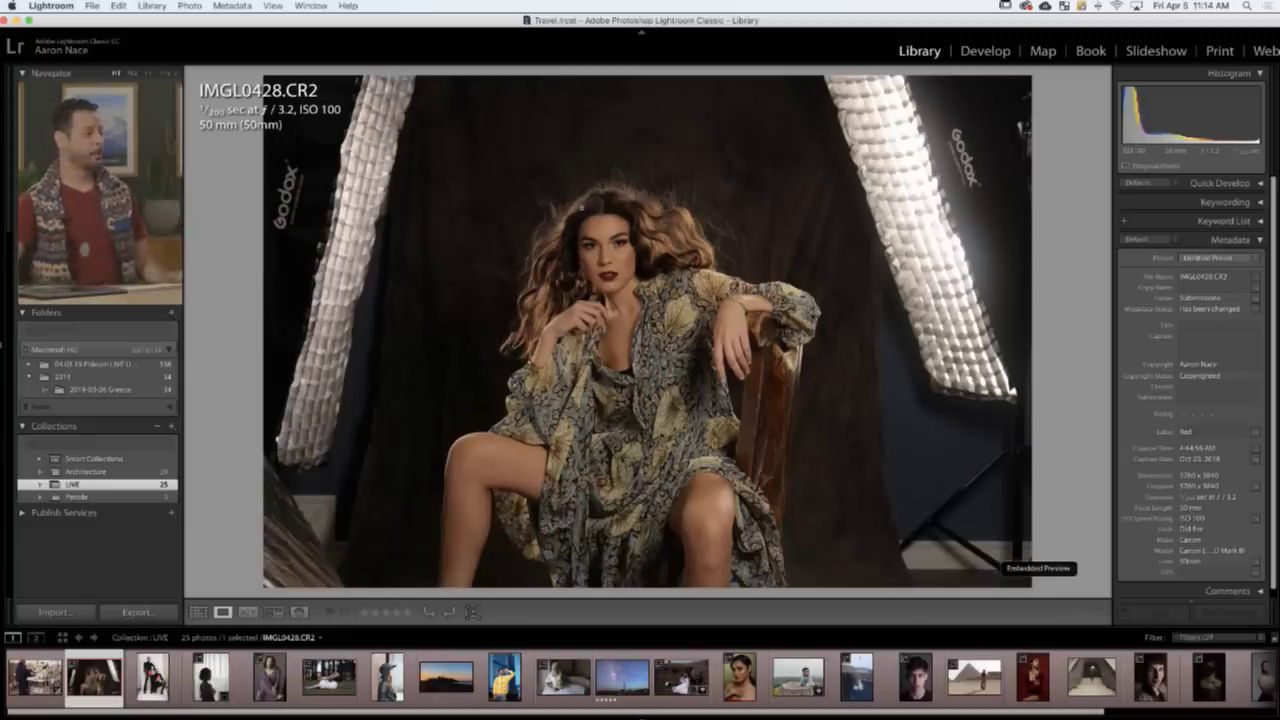
- Open IMGL0428.CR2 as a Smart Object in Photoshop, keeping the embedded color profile, and show it in full screen mode
right_click(626, 178)
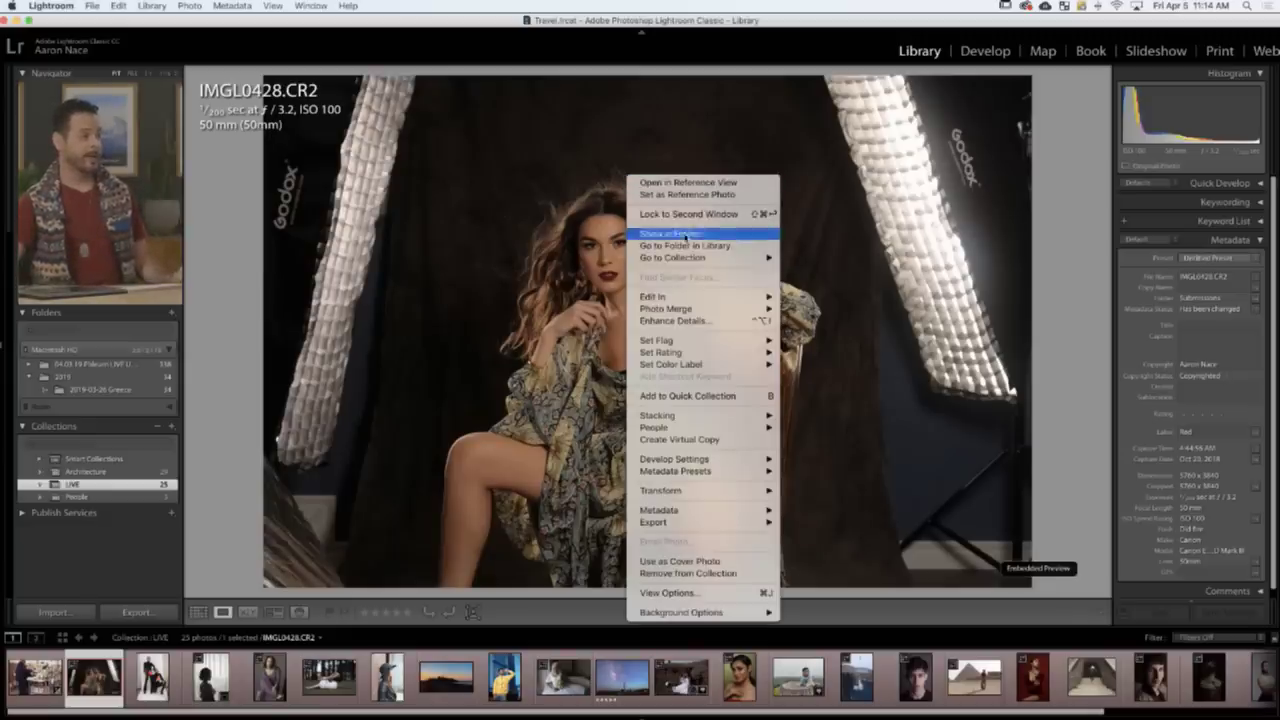
mouse_move(692, 297)
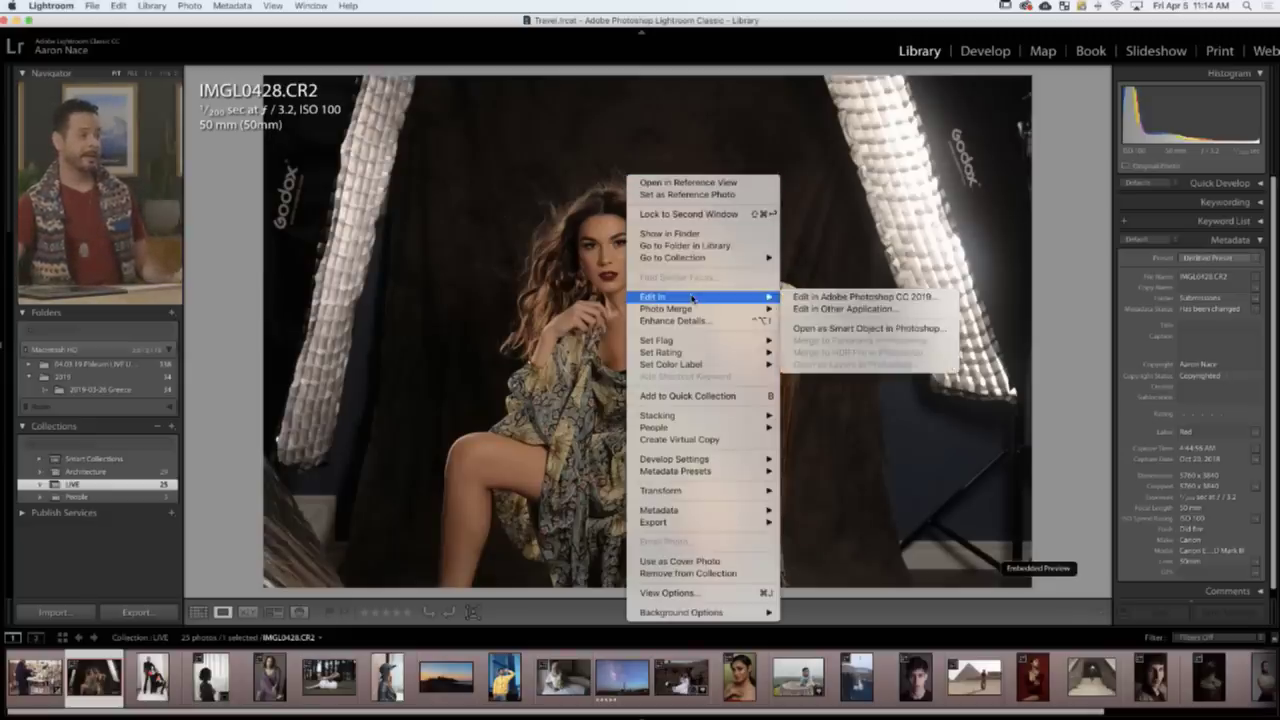
click(865, 336)
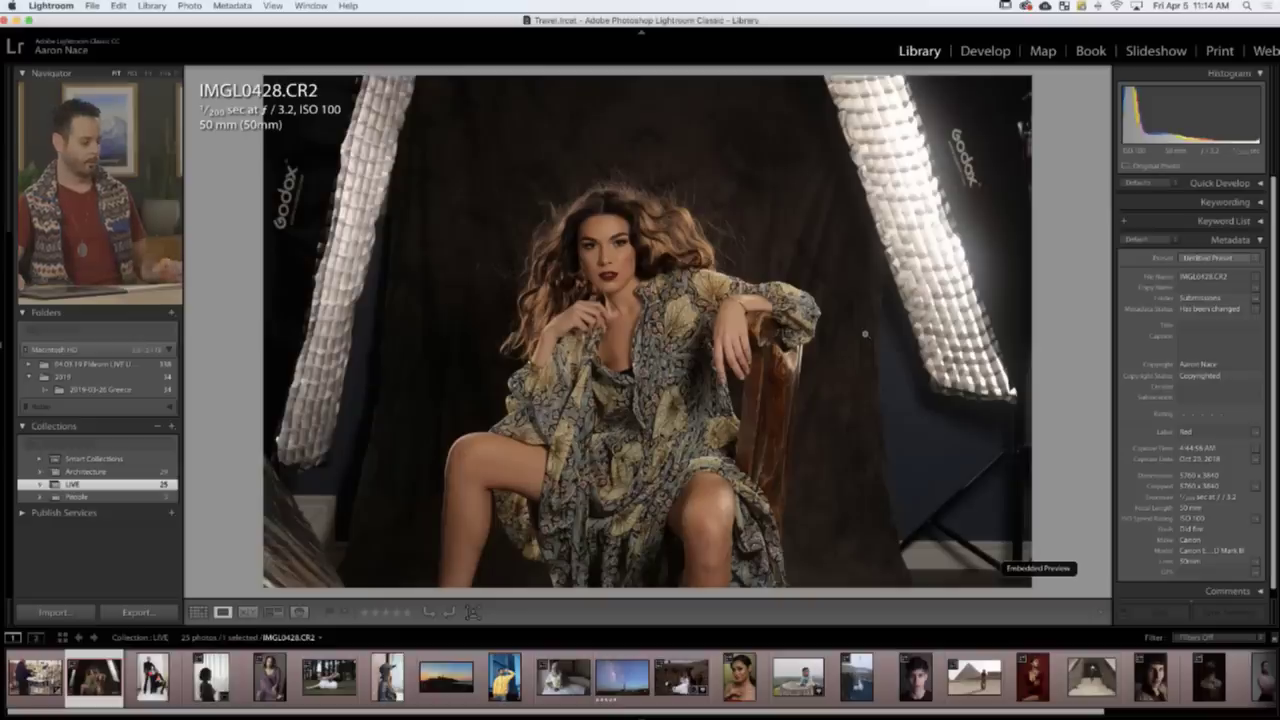
key(super+e)
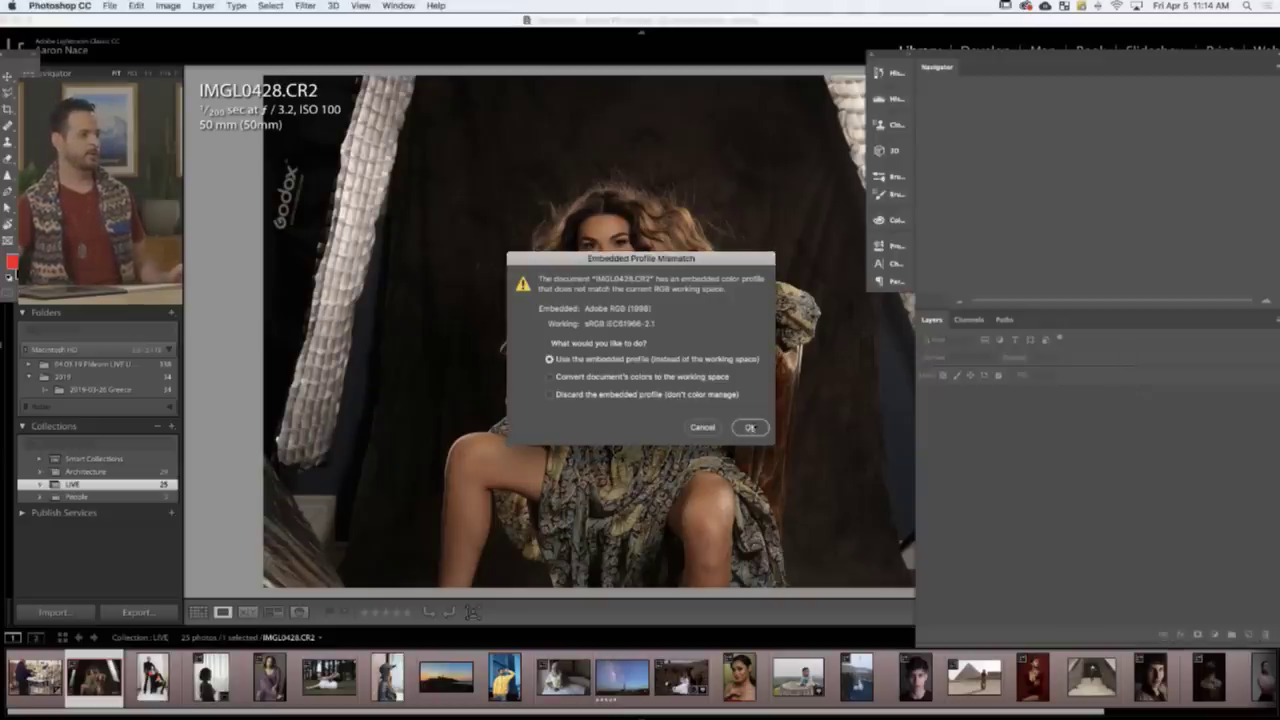
click(750, 427)
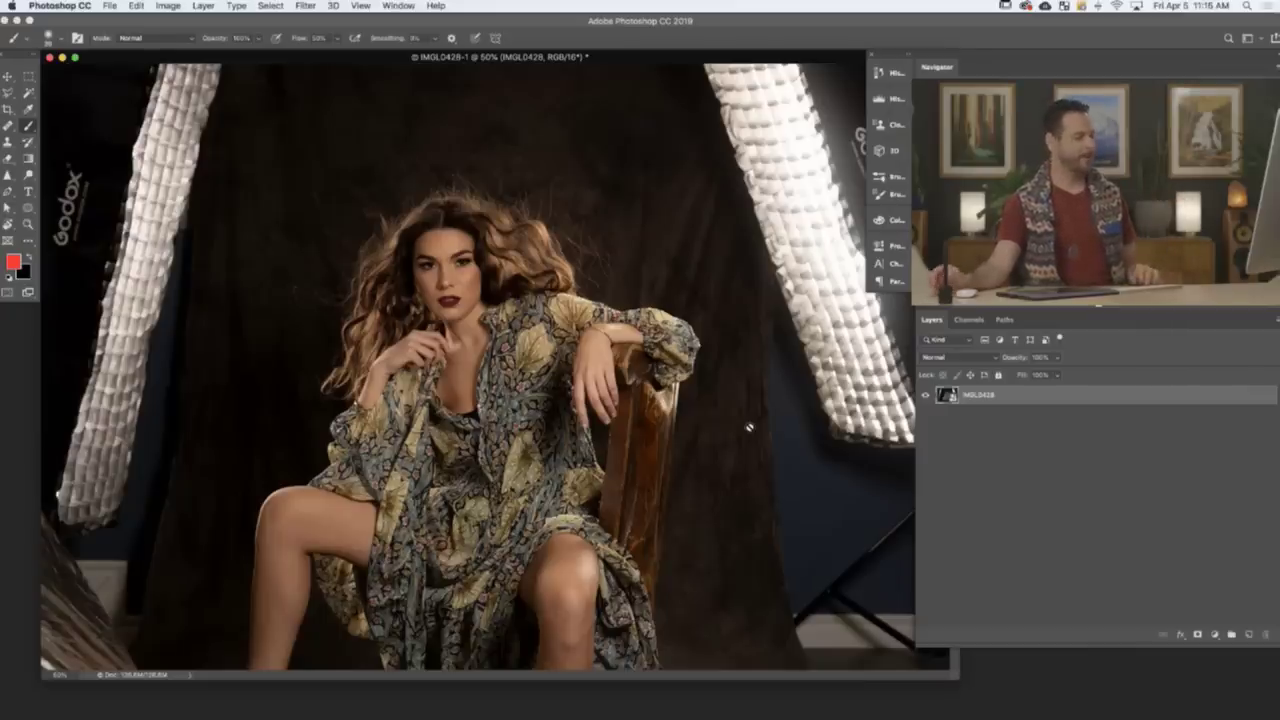
key(f)
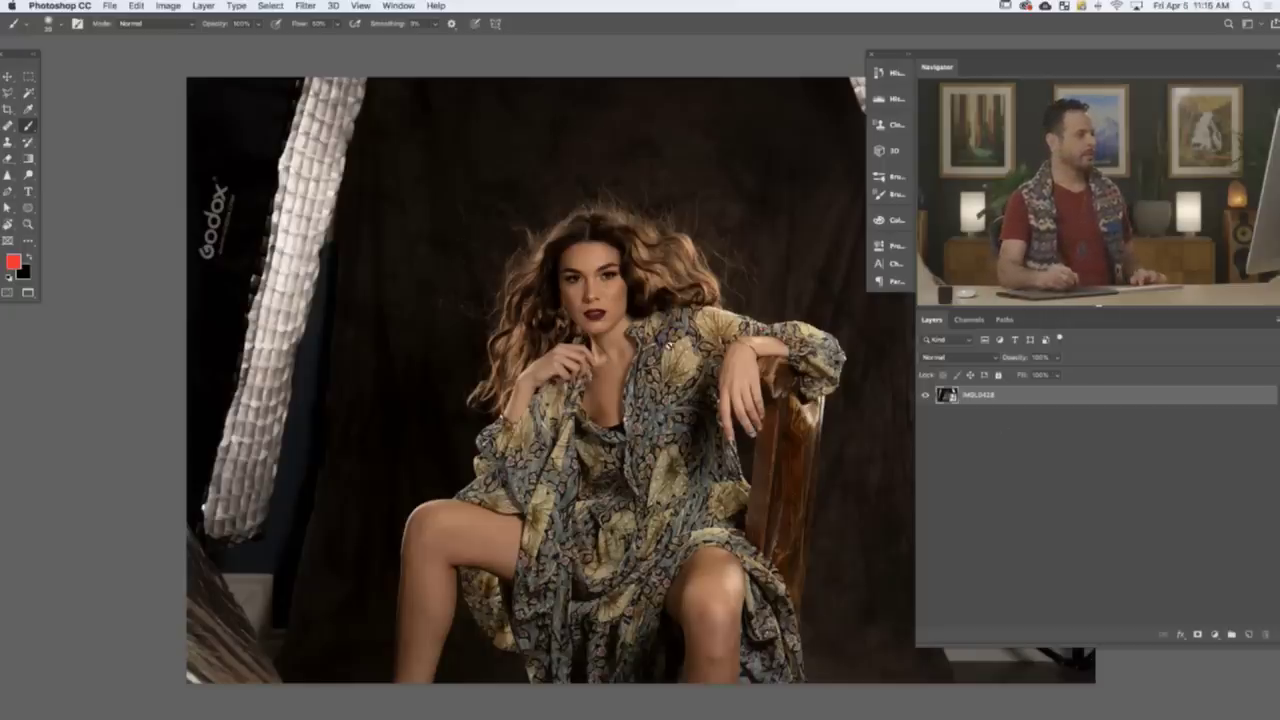
drag(670, 352, 550, 357)
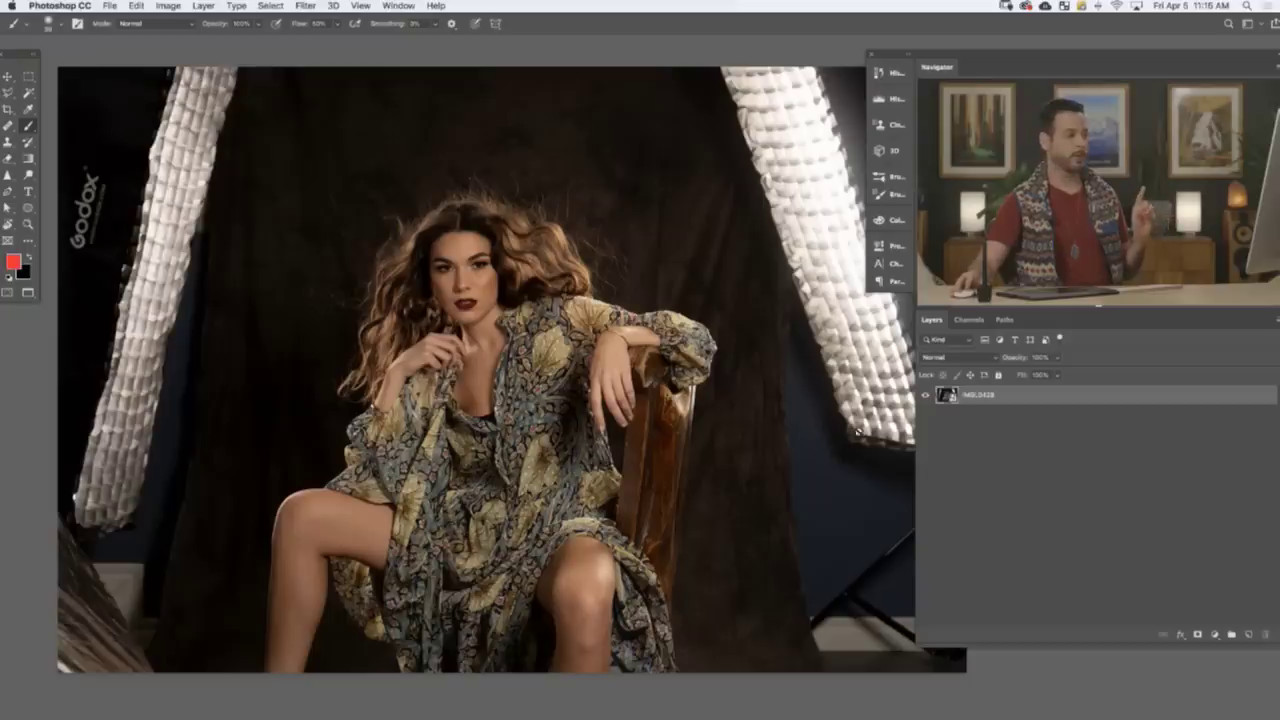
- Open the IMGL0428 Smart Object's raw settings in Camera Raw
double_click(943, 397)
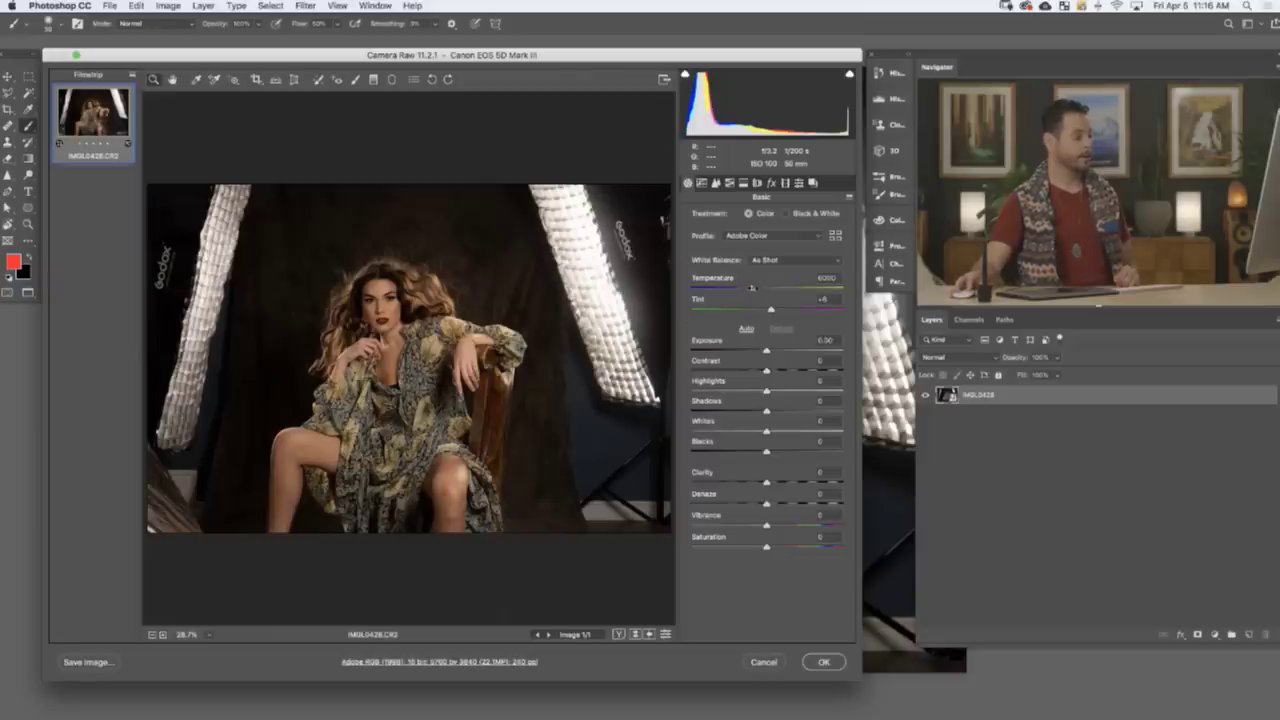
- Try a cooler color temperature and a different exposure on the portrait, and undo those adjustments
drag(752, 287, 729, 289)
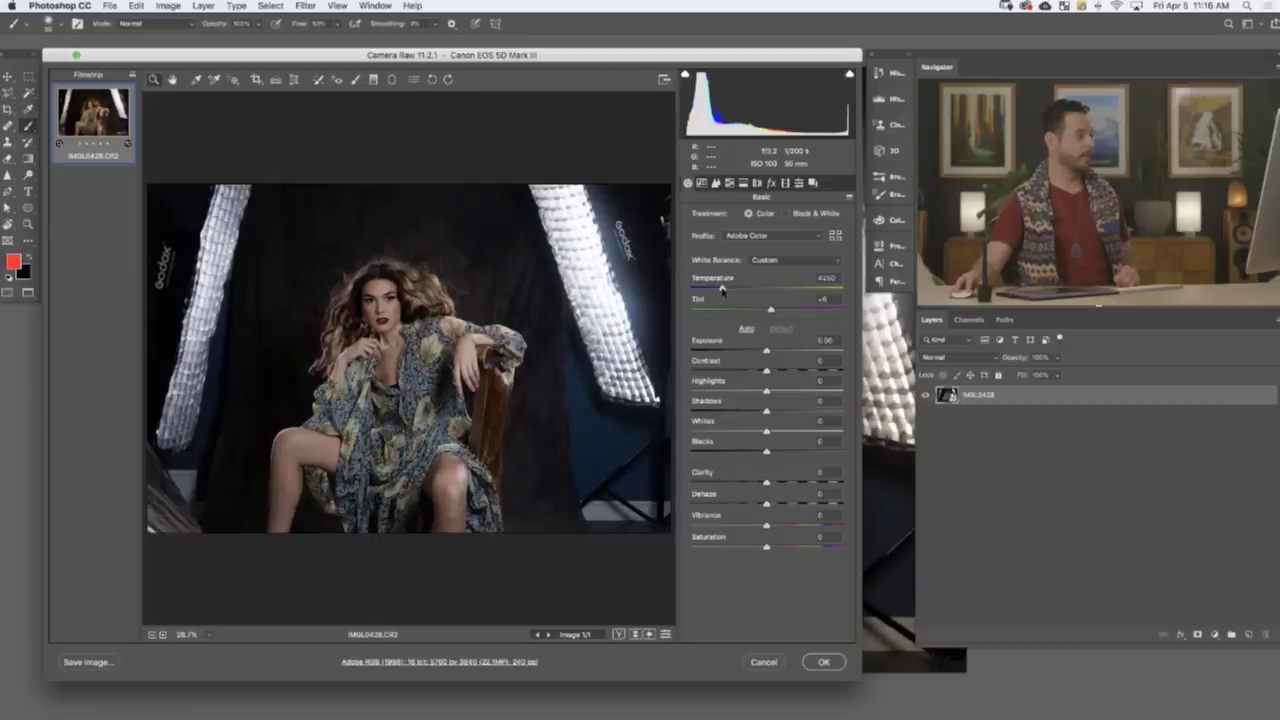
mouse_move(733, 289)
mouse_down()
mouse_move(770, 292)
mouse_move(720, 292)
mouse_move(789, 293)
mouse_move(748, 291)
mouse_move(786, 290)
mouse_move(742, 310)
mouse_up()
key(super+alt+z)
key(super+alt+z)
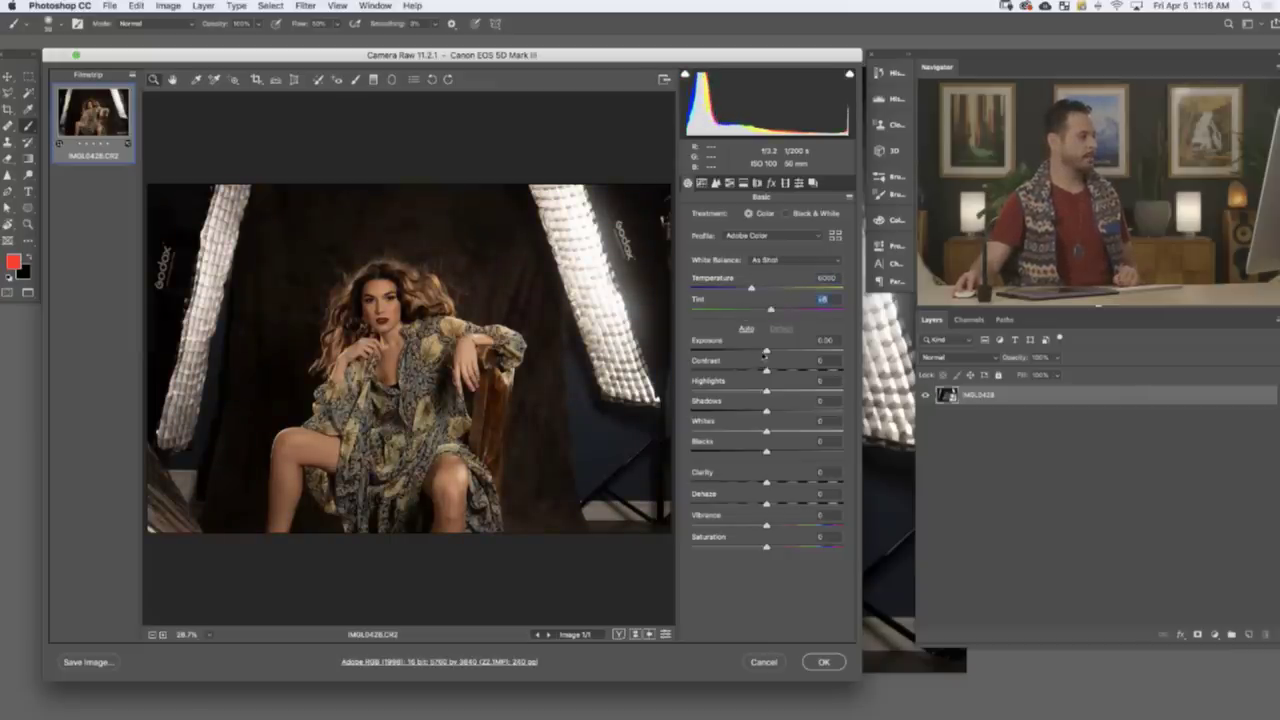
mouse_move(767, 353)
mouse_down()
mouse_move(750, 352)
mouse_move(781, 365)
mouse_up()
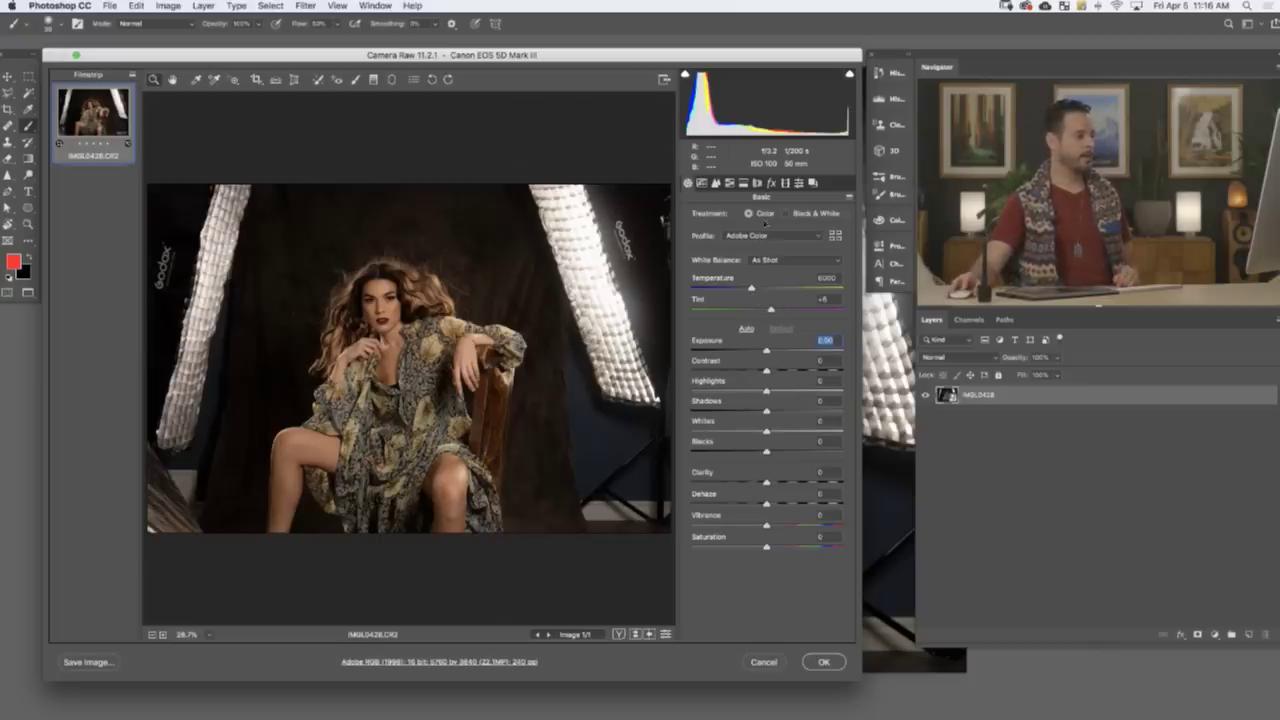
- Enable lens profile corrections for the portrait and apply the Camera Raw settings to the Smart Object
click(758, 184)
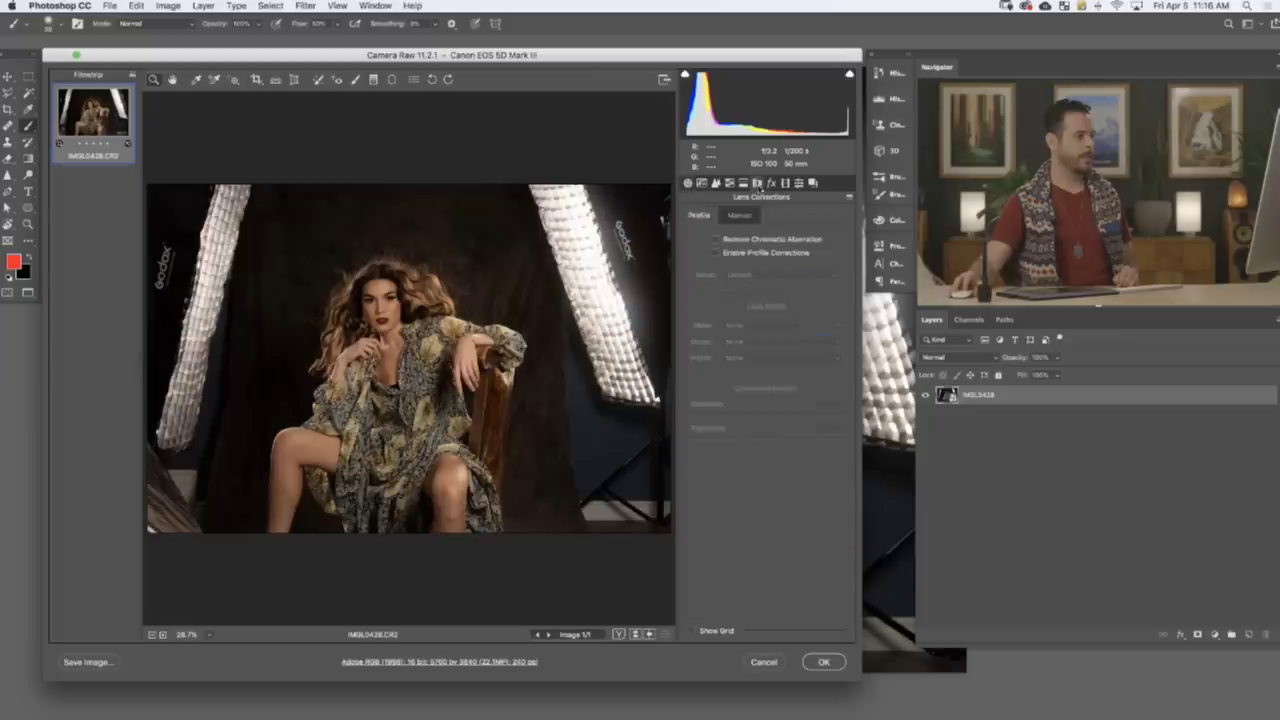
click(742, 255)
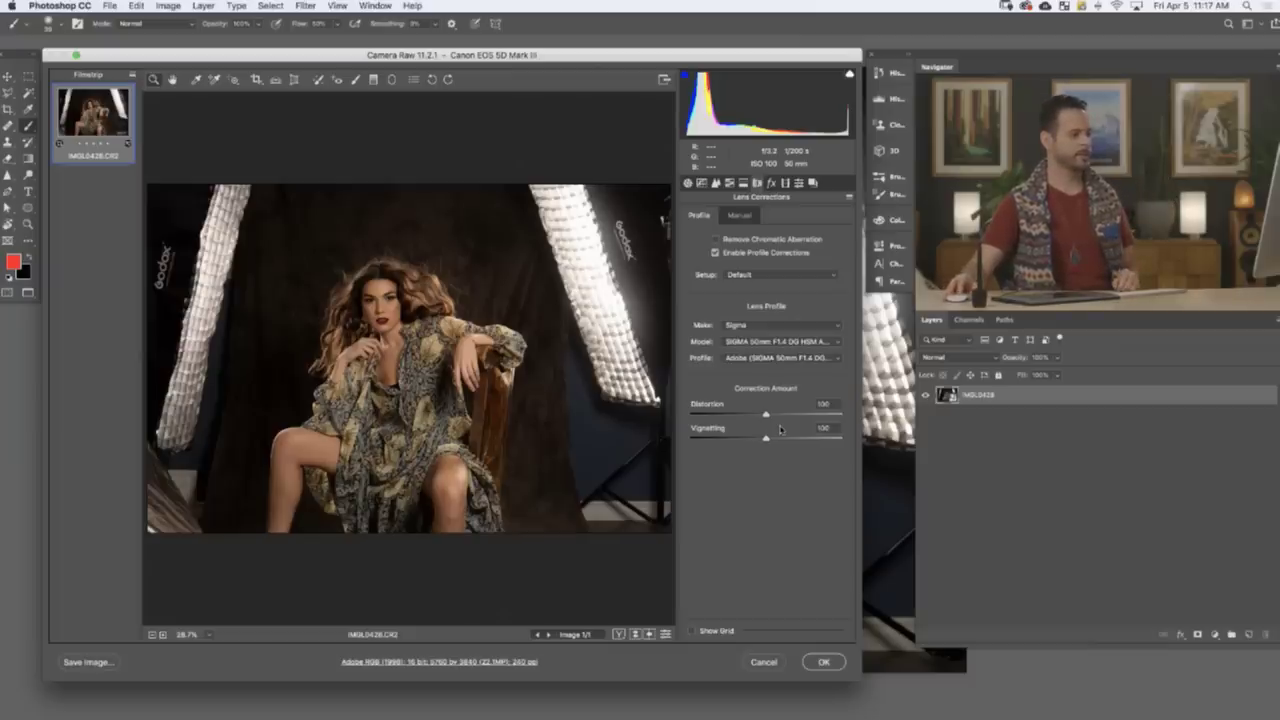
click(824, 661)
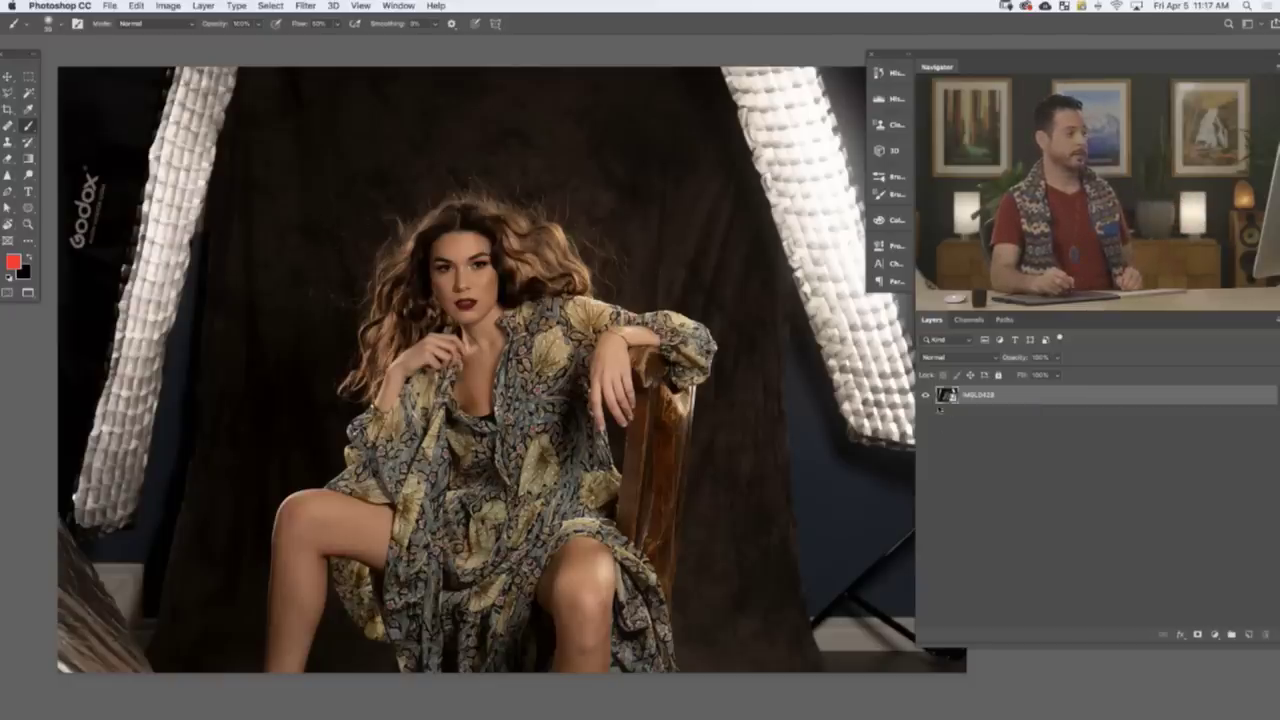
- Hide the portrait layer and add a Solid Color fill layer set to black
click(926, 397)
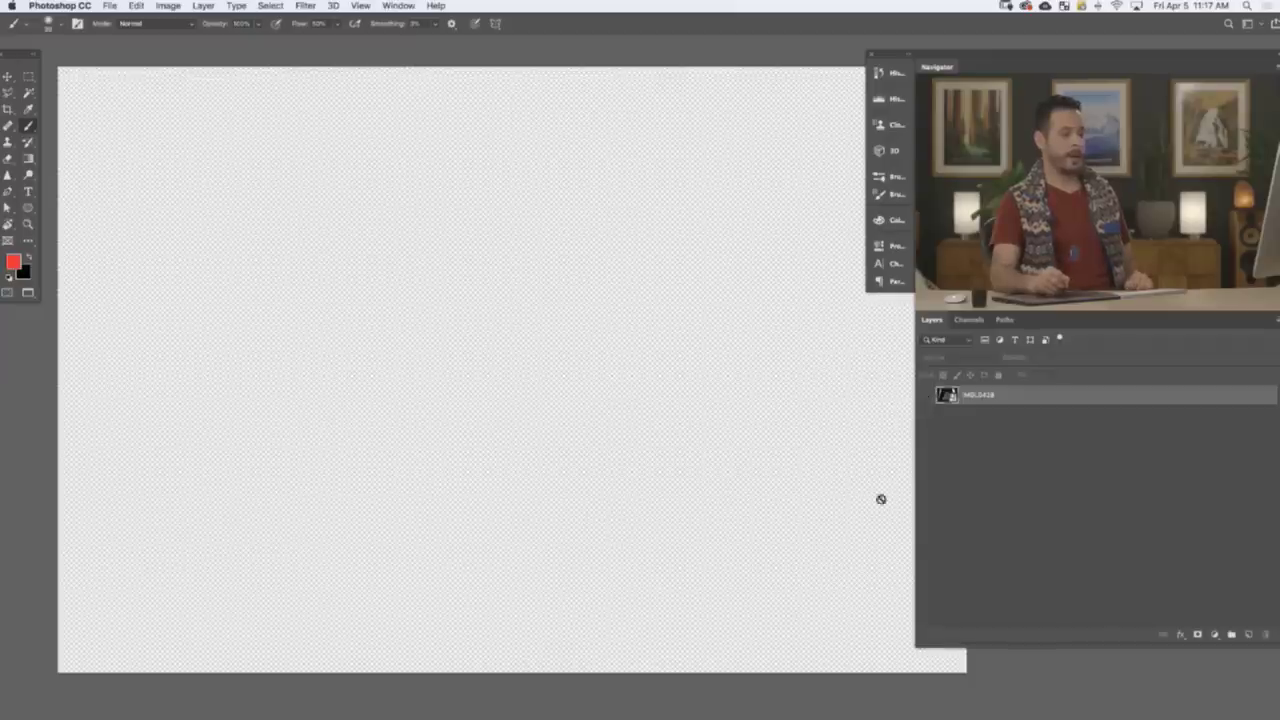
click(1215, 636)
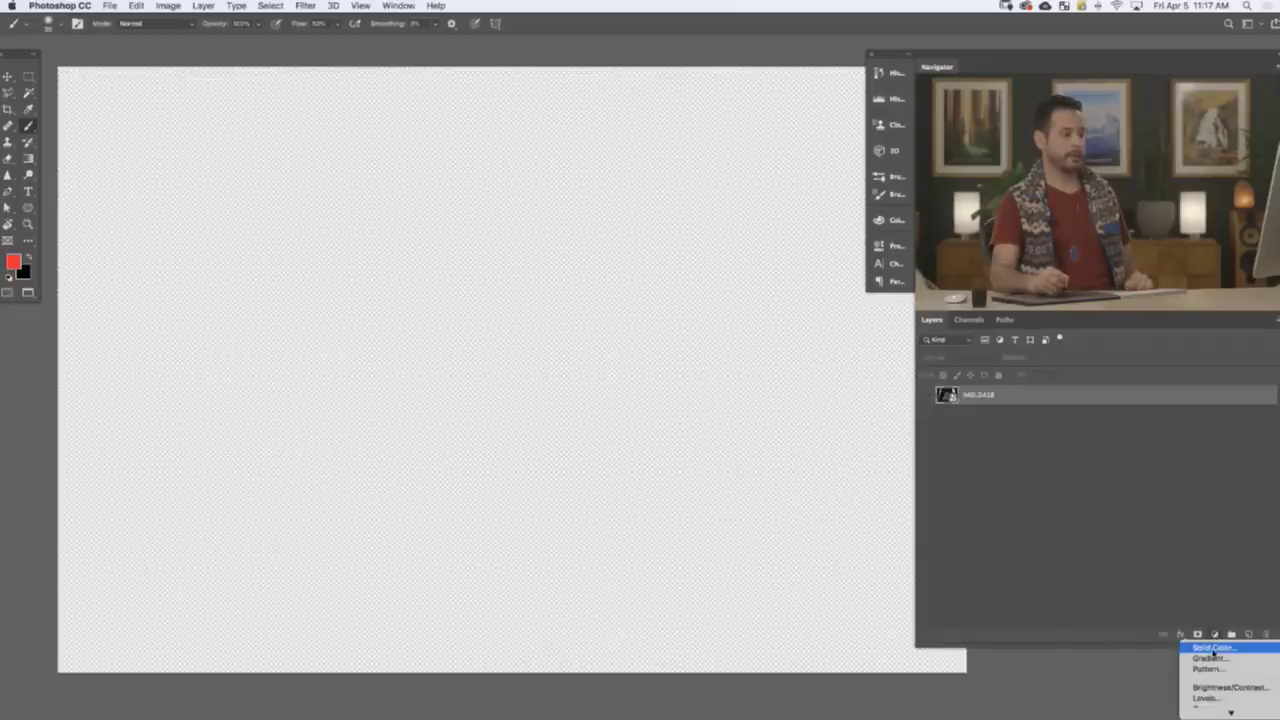
click(1205, 646)
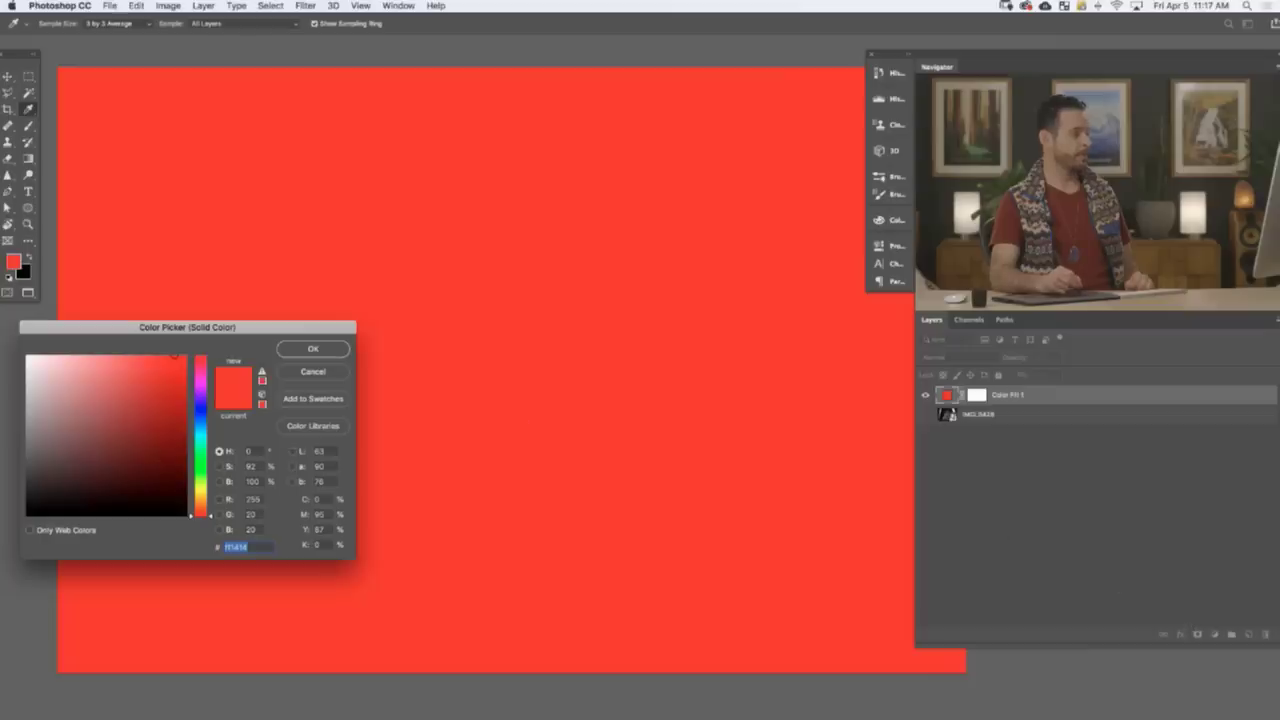
click(27, 514)
click(313, 349)
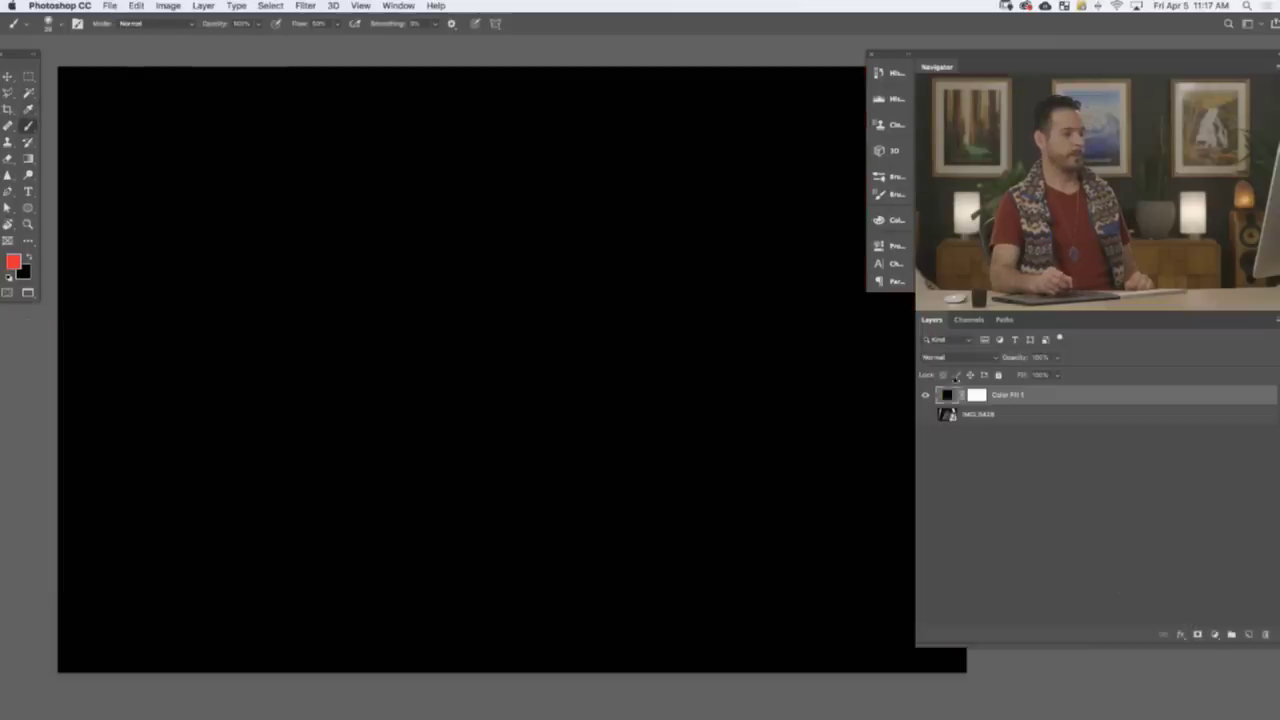
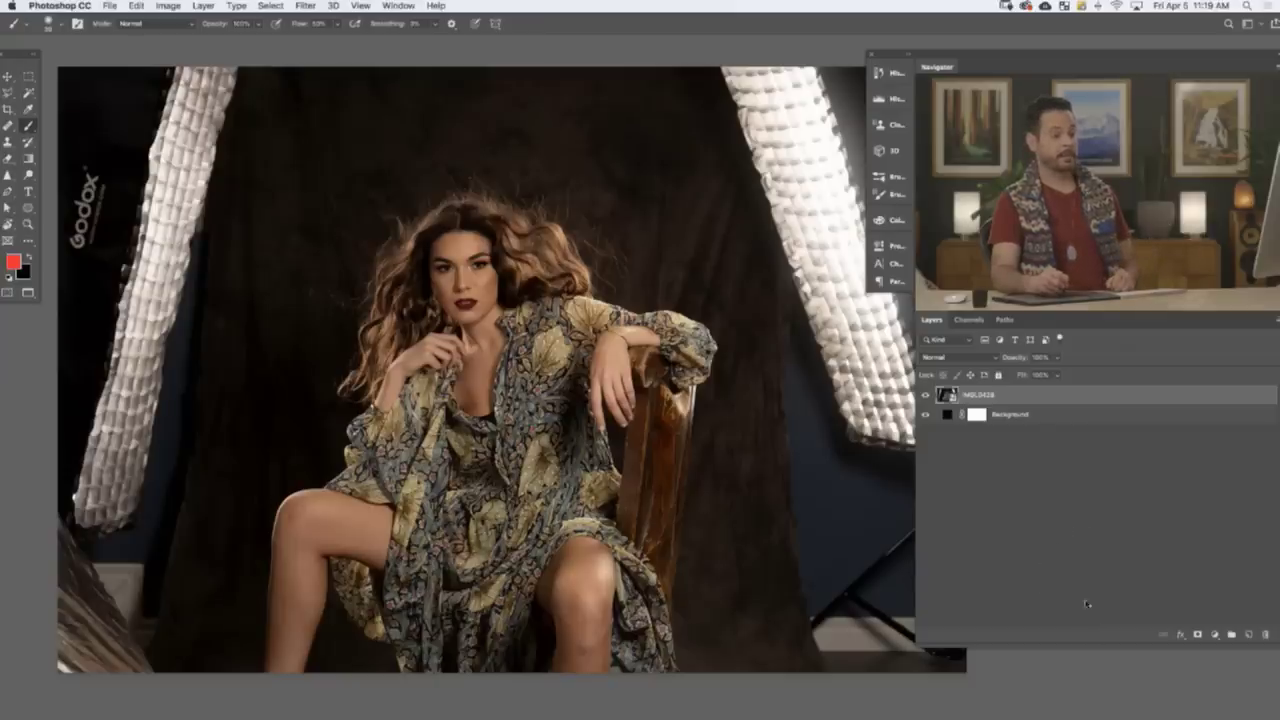
- Add a layer mask to the portrait layer and test it with black strokes across the dress, hiding the black Background layer
click(1197, 635)
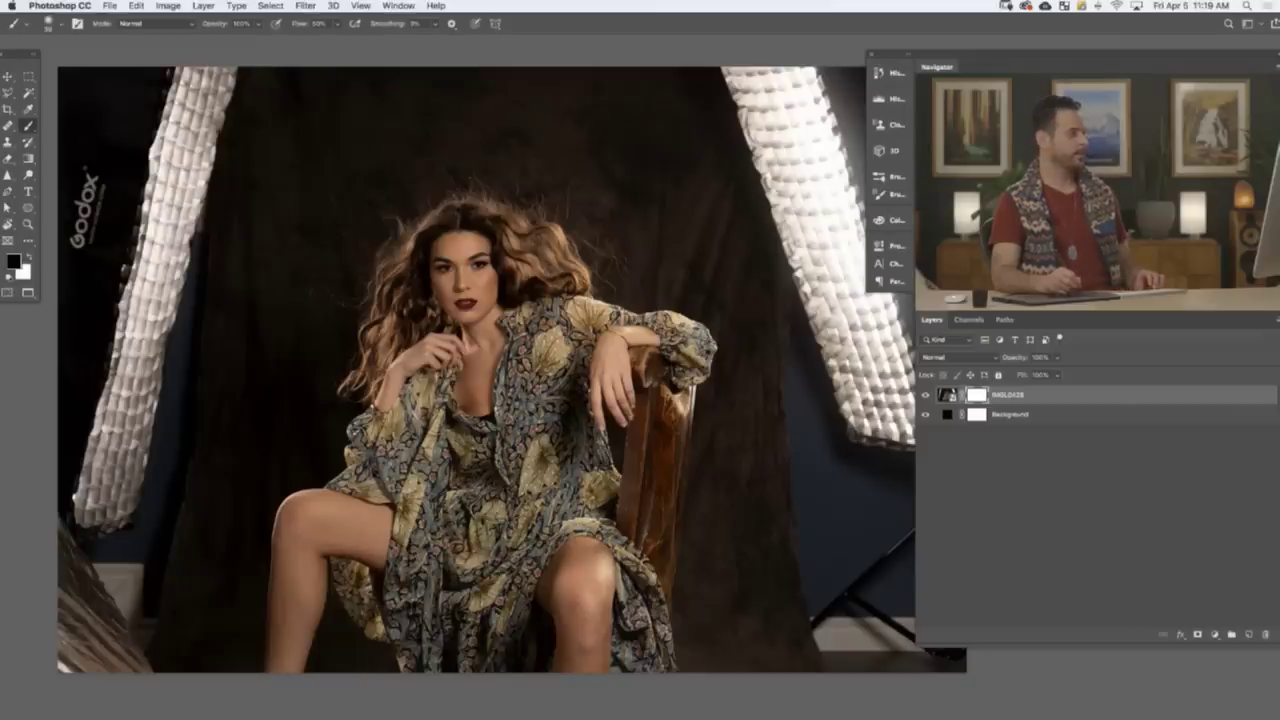
drag(402, 297, 436, 297)
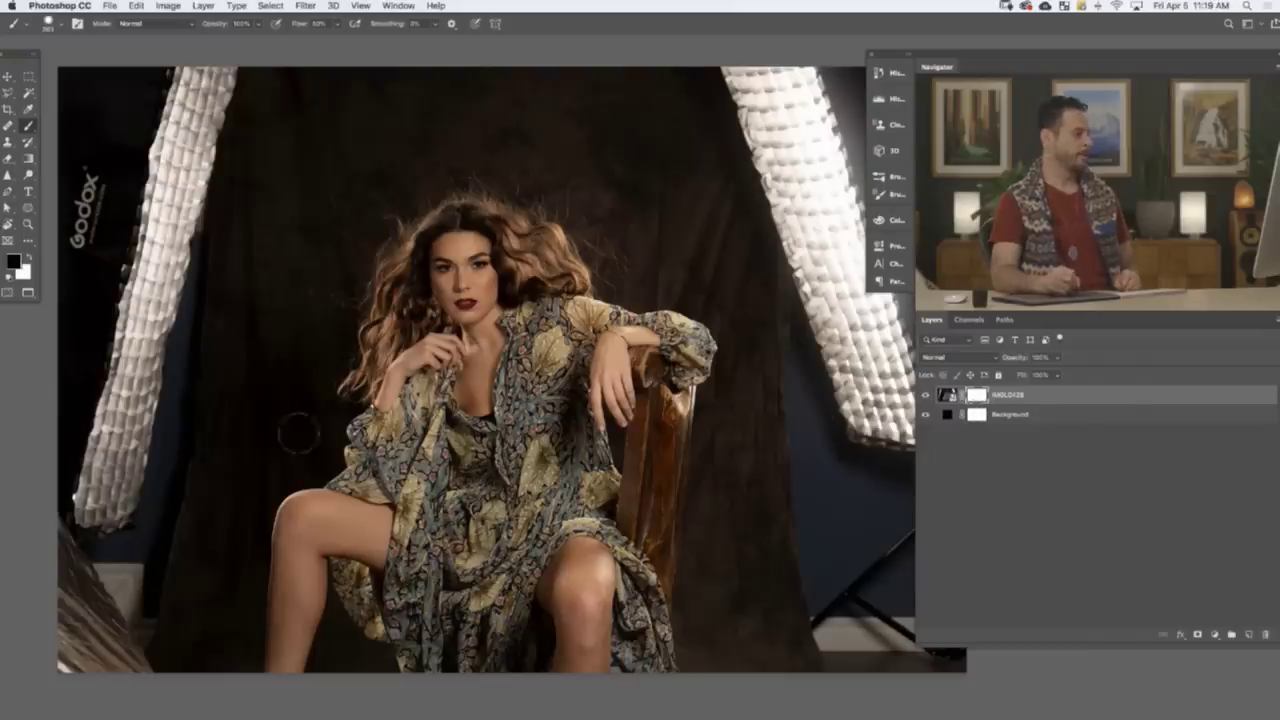
mouse_move(335, 422)
mouse_down()
mouse_move(714, 318)
mouse_move(329, 529)
mouse_move(672, 452)
mouse_move(400, 628)
mouse_move(495, 640)
mouse_up()
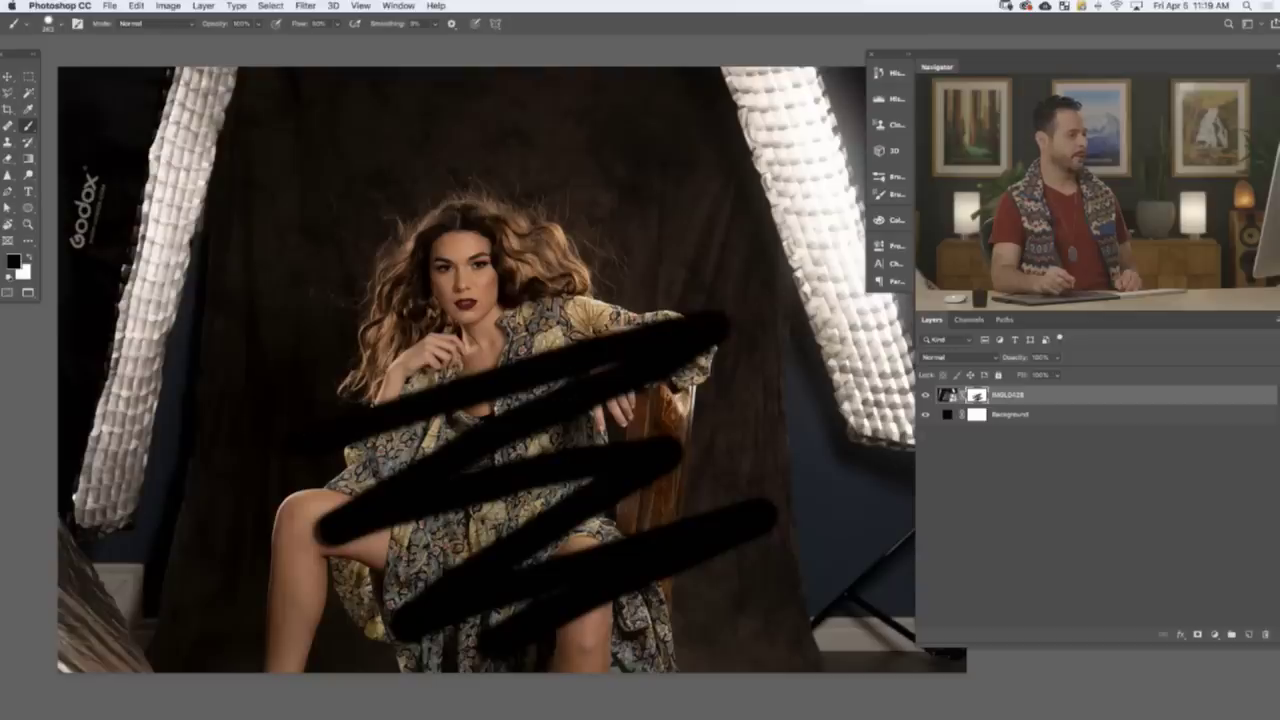
click(923, 417)
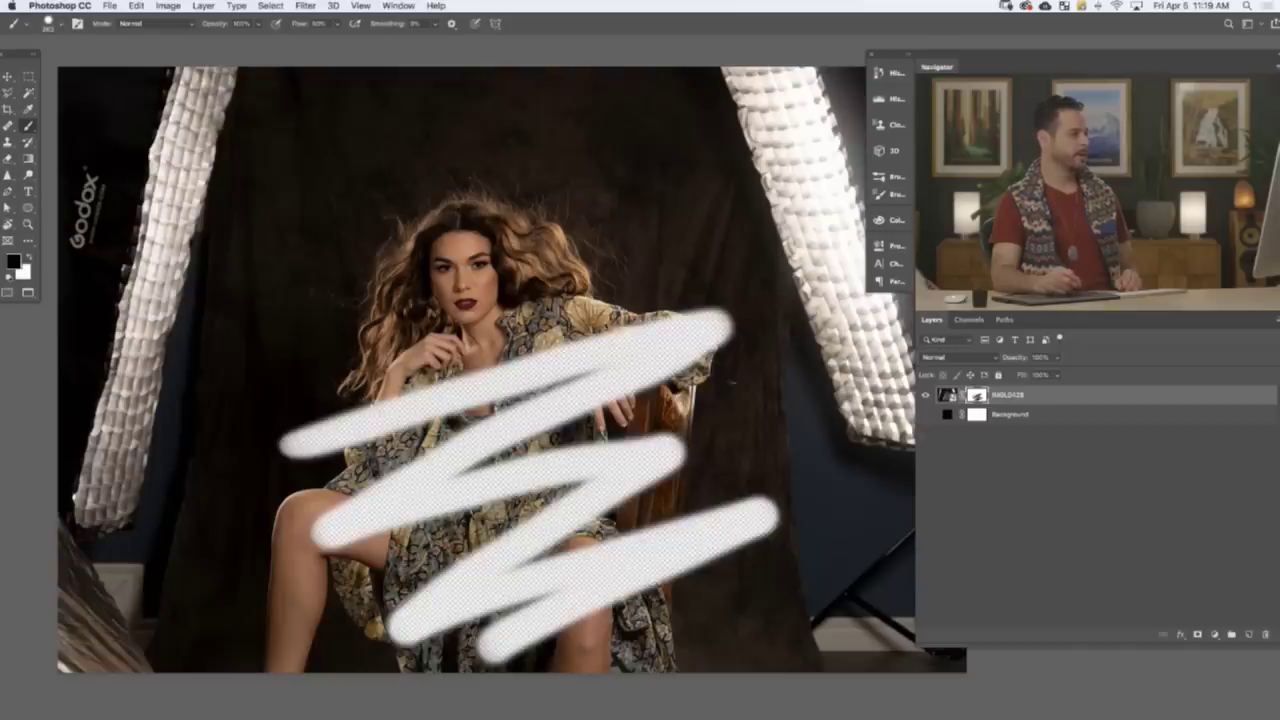
- Brush black on the mask over the upper portrait and lower right studio area, and brush white to restore the face and hair
mouse_move(300, 418)
mouse_down()
mouse_move(630, 235)
mouse_move(268, 410)
mouse_move(630, 195)
mouse_move(258, 340)
mouse_move(248, 255)
mouse_move(587, 140)
mouse_move(198, 215)
mouse_move(268, 162)
mouse_move(410, 110)
mouse_move(160, 195)
mouse_move(150, 330)
mouse_up()
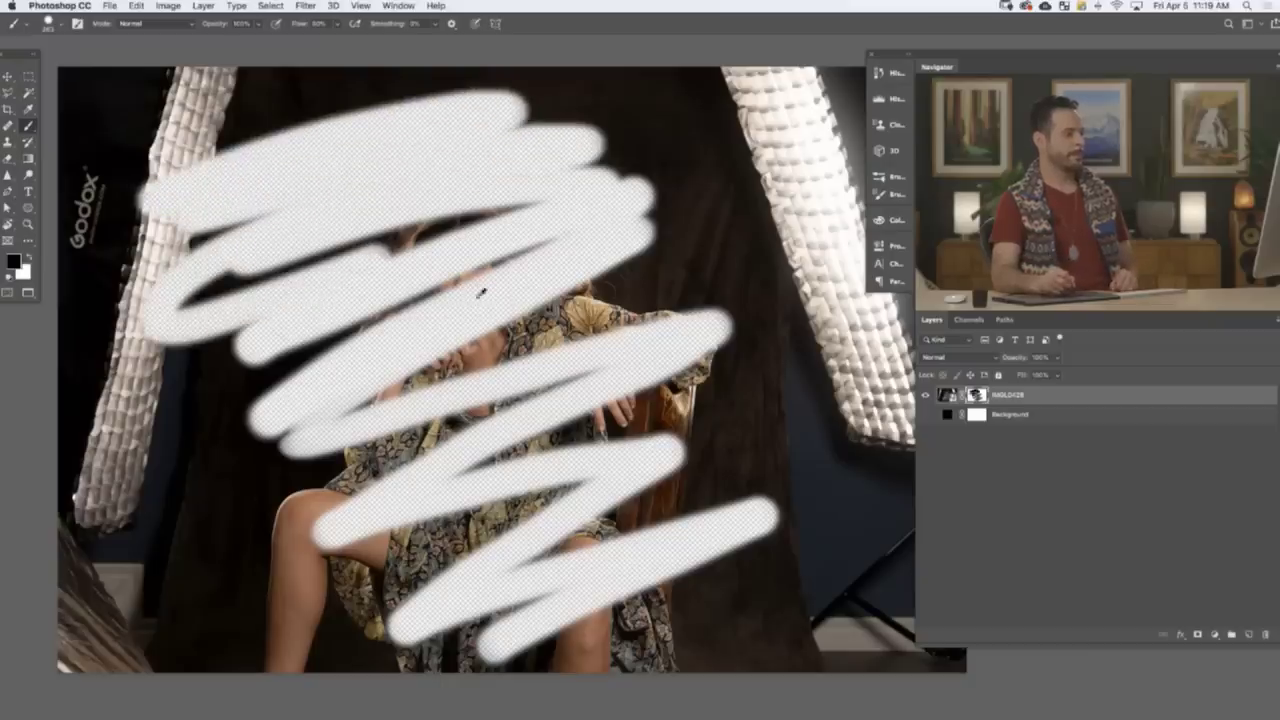
mouse_move(792, 364)
mouse_down()
mouse_move(781, 442)
mouse_move(840, 492)
mouse_move(892, 584)
mouse_move(880, 635)
mouse_up()
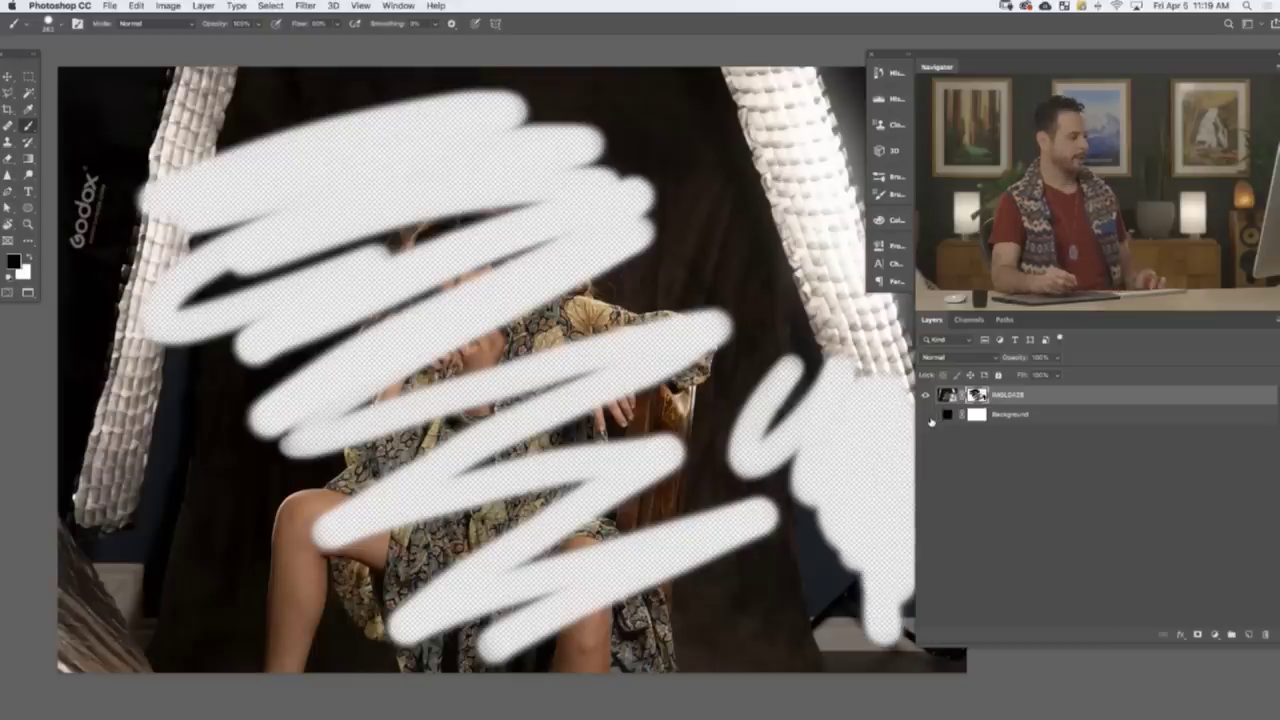
mouse_move(288, 336)
mouse_down()
mouse_move(330, 310)
mouse_move(470, 320)
mouse_move(560, 260)
mouse_move(510, 185)
mouse_move(405, 262)
mouse_move(465, 405)
mouse_move(545, 380)
mouse_move(595, 240)
mouse_up()
mouse_move(560, 390)
mouse_down()
mouse_move(430, 195)
mouse_move(480, 445)
mouse_up()
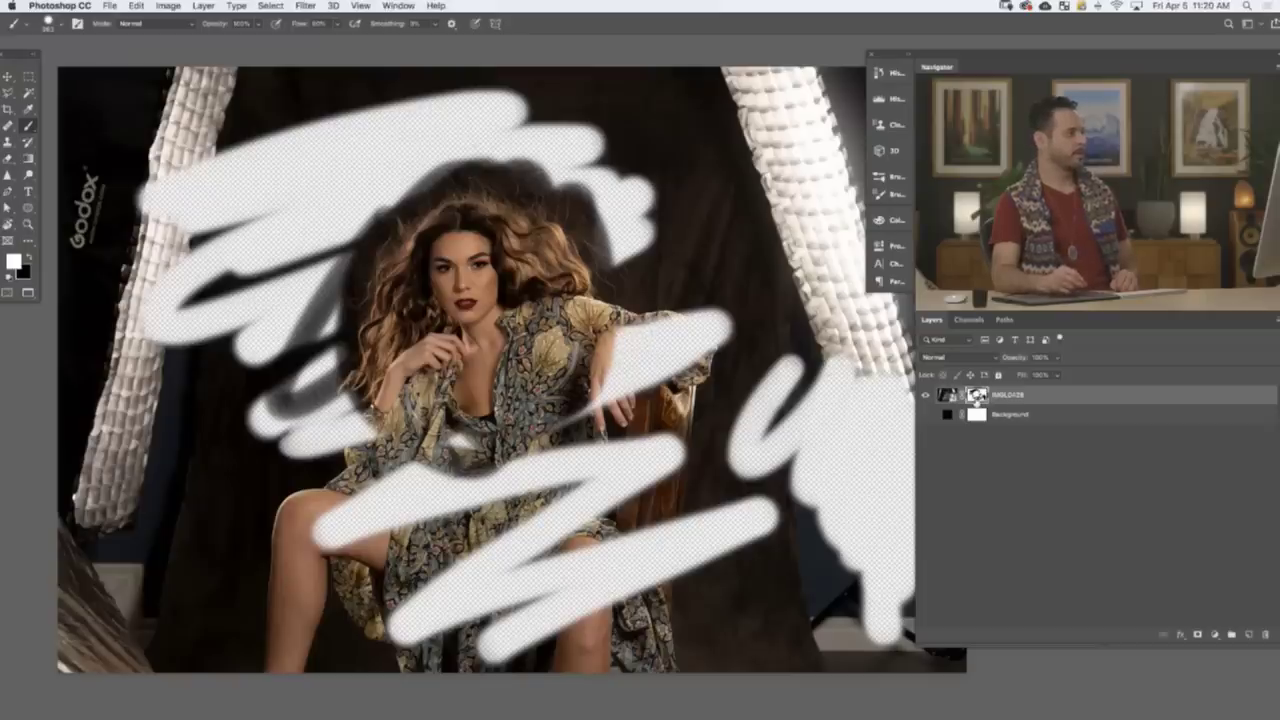
- Fill the portrait's layer mask with white in Normal mode at 100% opacity
click(140, 7)
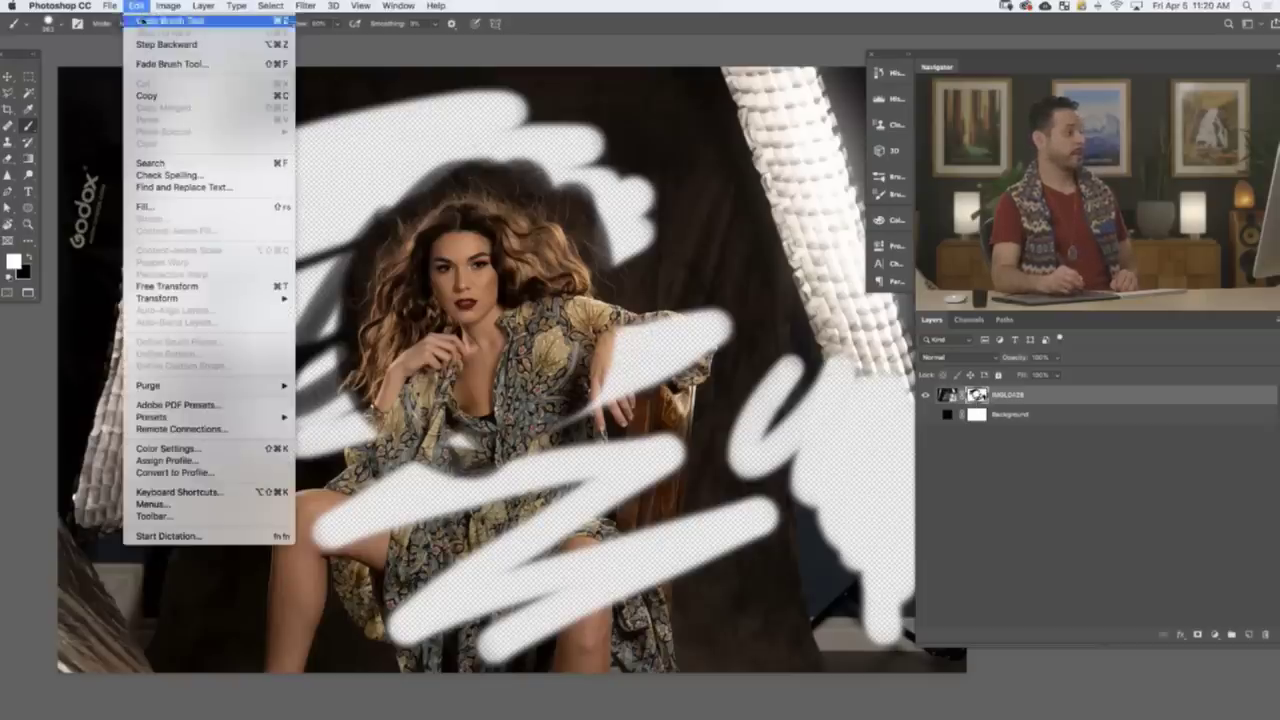
click(145, 206)
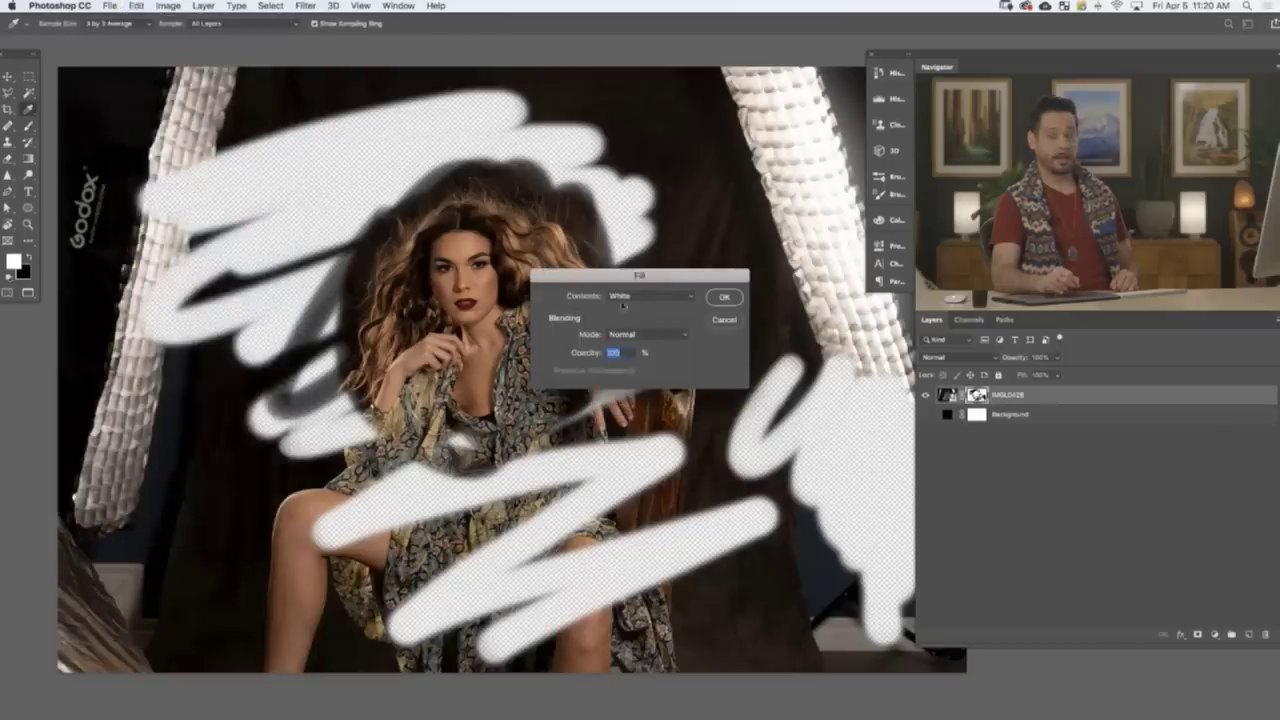
click(724, 298)
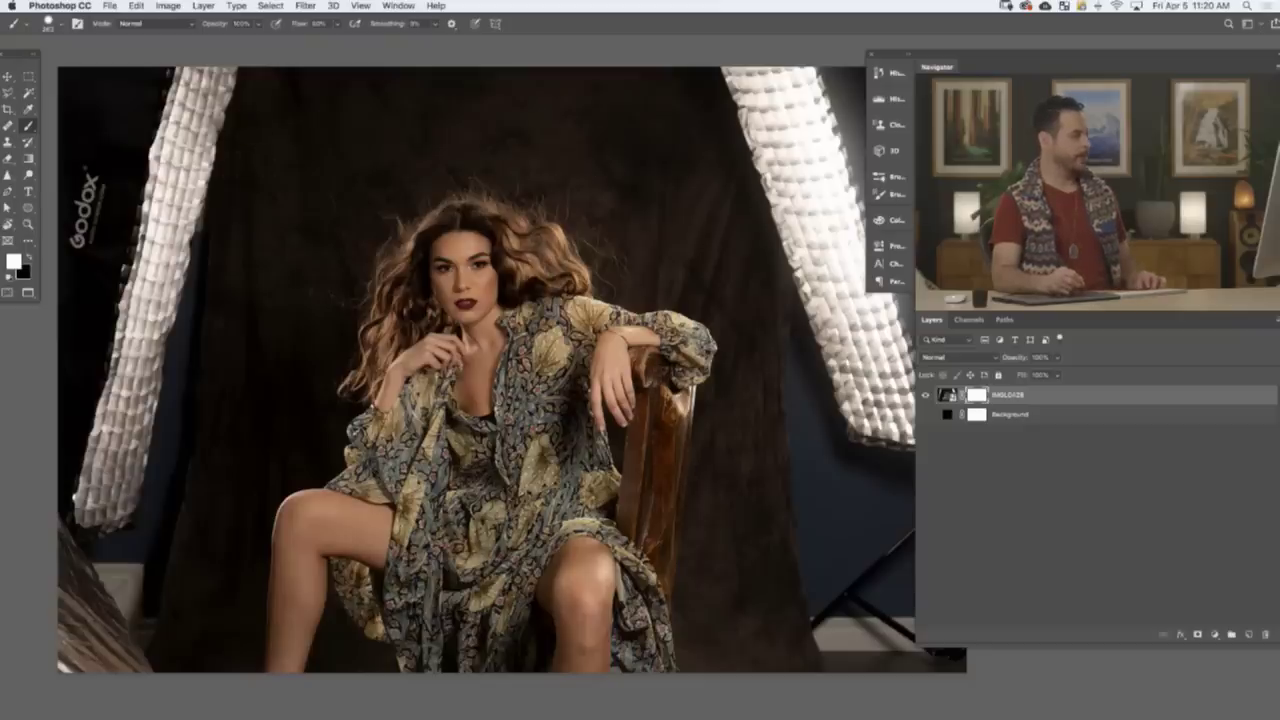
- Paint black with a large soft brush on the portrait's mask to hide the softbox and studio along the image's left and top edges
key(x)
mouse_move(162, 168)
mouse_down()
mouse_move(197, 166)
mouse_move(201, 187)
mouse_move(205, 95)
mouse_move(160, 125)
mouse_move(135, 115)
mouse_move(95, 160)
mouse_move(95, 95)
mouse_move(105, 260)
mouse_up()
mouse_move(100, 200)
mouse_down()
mouse_move(260, 120)
mouse_move(186, 214)
mouse_move(110, 400)
mouse_move(114, 371)
mouse_move(128, 585)
mouse_move(110, 620)
mouse_move(68, 420)
mouse_move(70, 330)
mouse_up()
mouse_move(100, 514)
mouse_down()
mouse_move(136, 400)
mouse_move(170, 637)
mouse_move(156, 313)
mouse_move(167, 213)
mouse_move(279, 101)
mouse_move(319, 80)
mouse_move(506, 69)
mouse_move(671, 75)
mouse_move(793, 101)
mouse_move(822, 136)
mouse_move(830, 90)
mouse_up()
mouse_move(708, 203)
mouse_down()
mouse_move(522, 166)
mouse_move(486, 241)
mouse_up()
mouse_move(668, 100)
mouse_down()
mouse_move(700, 118)
mouse_move(719, 160)
mouse_up()
mouse_move(705, 228)
mouse_down()
mouse_move(680, 145)
mouse_move(700, 177)
mouse_move(774, 183)
mouse_move(851, 146)
mouse_move(740, 148)
mouse_move(666, 330)
mouse_move(731, 297)
mouse_move(718, 303)
mouse_up()
key(super+z)
- Mask out the right softbox, Godox lettering and remaining studio surroundings with black, leaving only the dark backdrop around the woman
scroll(678, 368, down, 1)
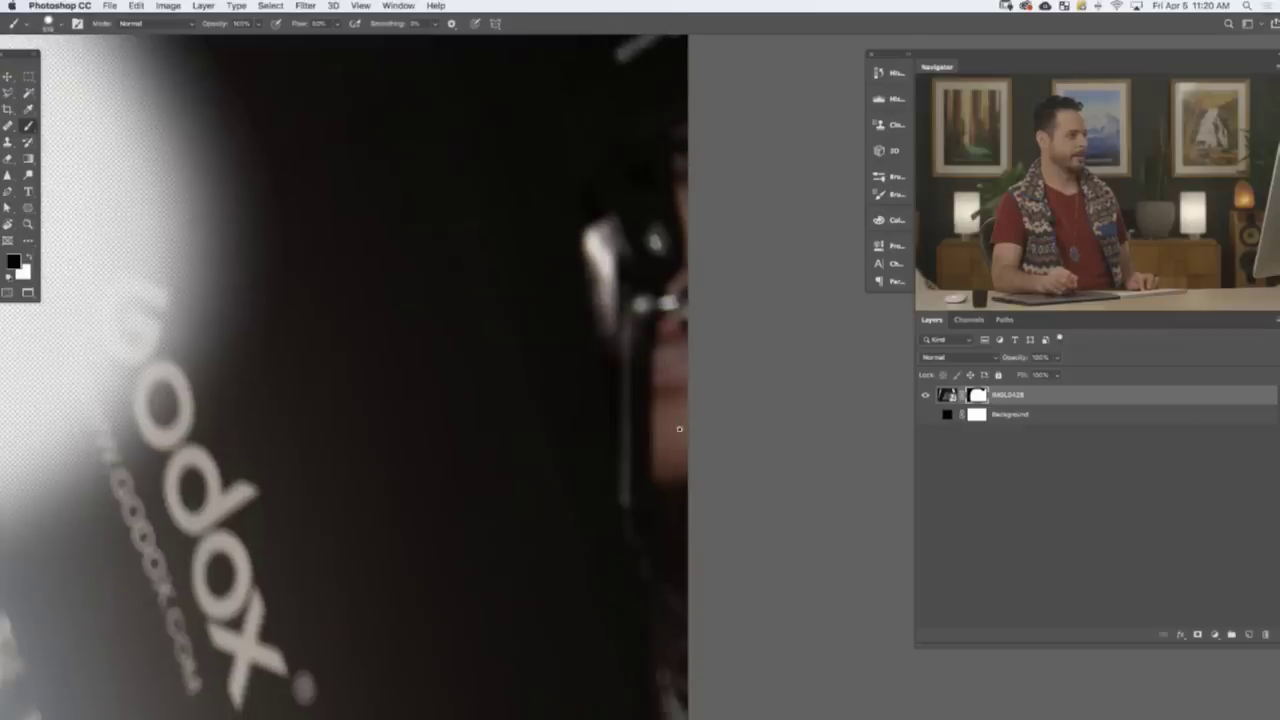
scroll(685, 424, down, 3)
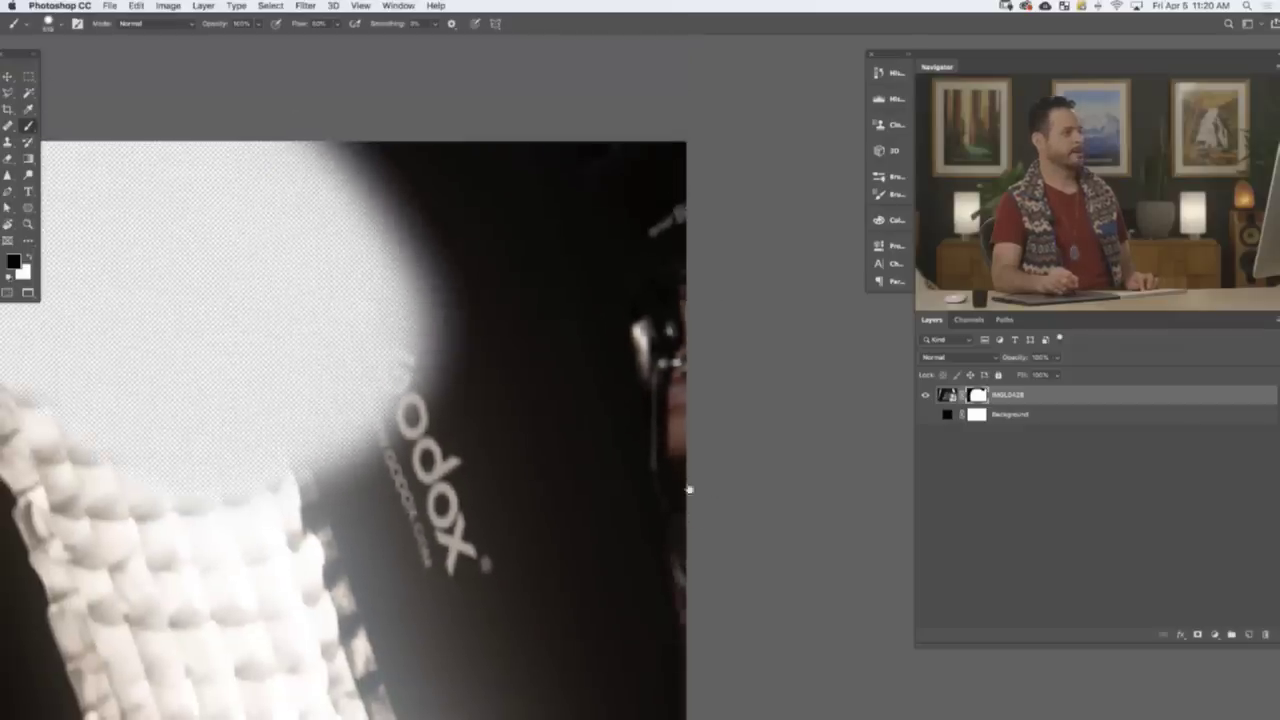
scroll(683, 513, down, 6)
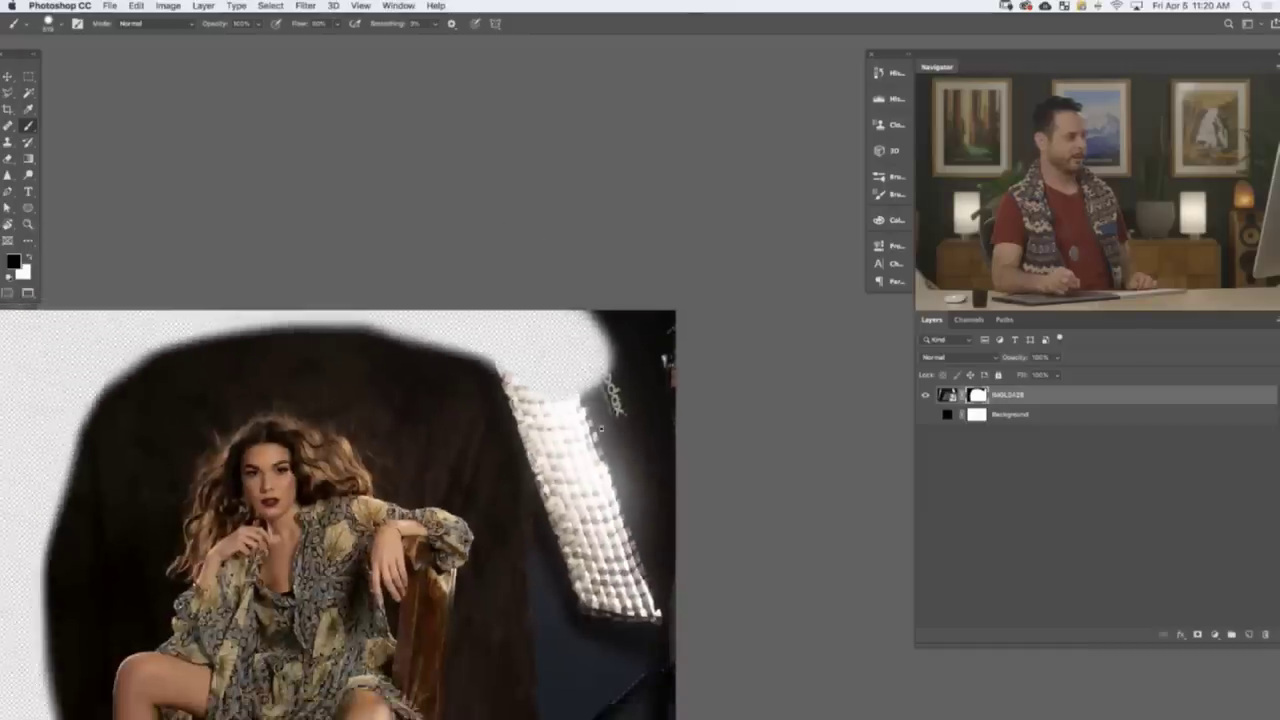
drag(601, 429, 632, 342)
mouse_move(588, 298)
mouse_down()
mouse_move(532, 258)
mouse_move(505, 285)
mouse_move(560, 340)
mouse_move(615, 430)
mouse_move(650, 300)
mouse_move(690, 250)
mouse_move(670, 358)
mouse_move(665, 590)
mouse_move(691, 618)
mouse_move(682, 650)
mouse_up()
drag(686, 475, 728, 338)
mouse_move(728, 480)
mouse_down()
mouse_move(700, 560)
mouse_move(662, 560)
mouse_up()
mouse_move(640, 420)
mouse_down()
mouse_move(625, 570)
mouse_move(605, 285)
mouse_move(628, 350)
mouse_move(622, 565)
mouse_move(622, 390)
mouse_move(565, 180)
mouse_move(495, 115)
mouse_move(400, 98)
mouse_move(300, 115)
mouse_move(195, 160)
mouse_move(140, 290)
mouse_move(125, 375)
mouse_up()
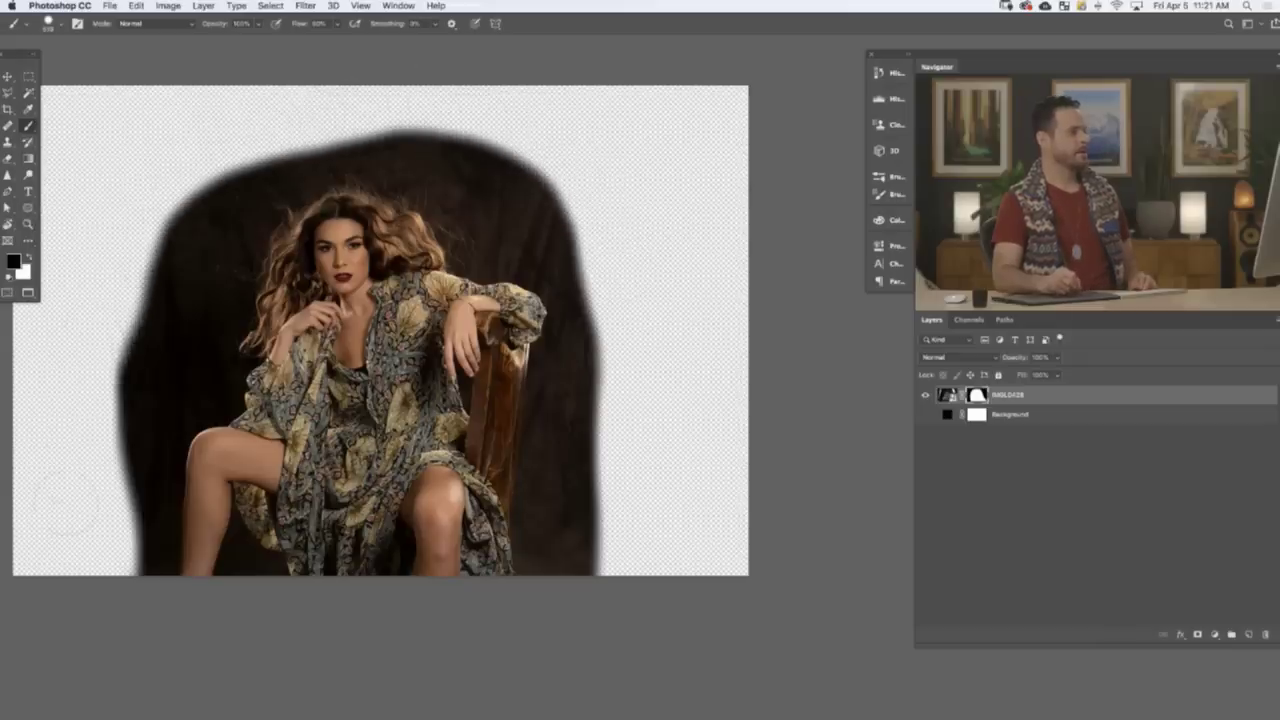
drag(68, 500, 100, 310)
mouse_move(360, 414)
mouse_down()
mouse_move(537, 448)
mouse_move(516, 441)
mouse_up()
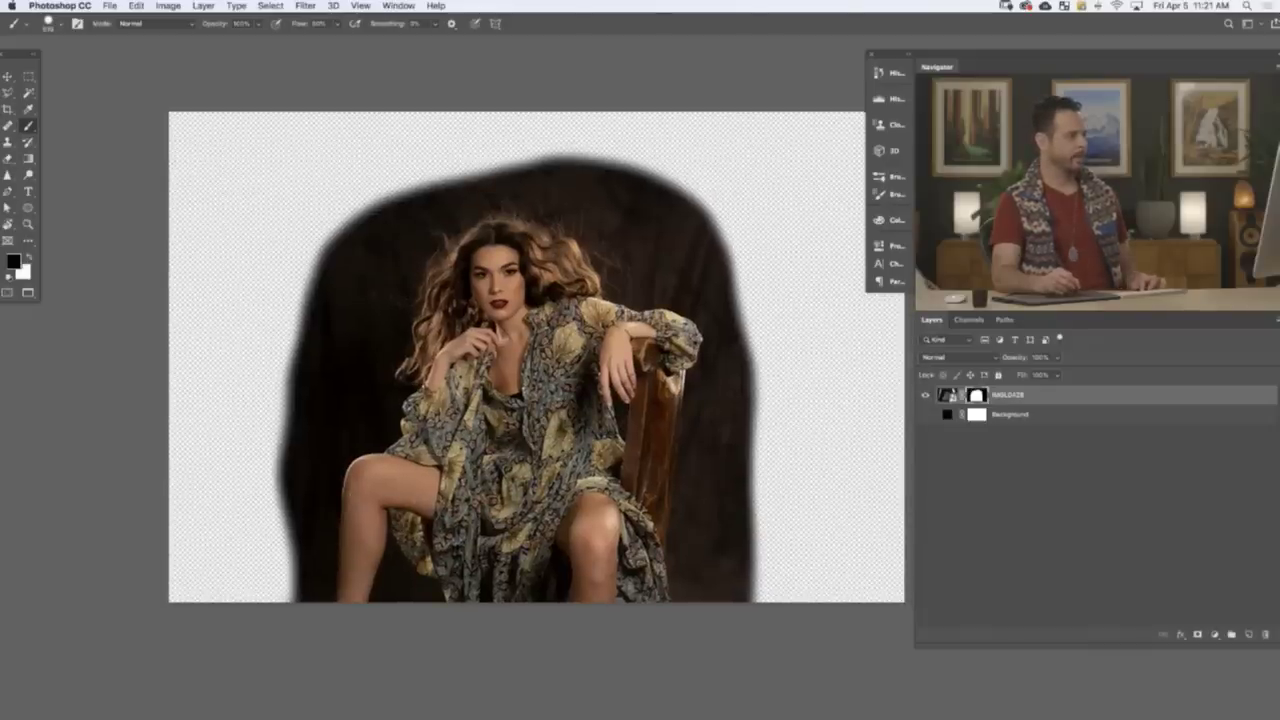
- Trim the upper left shoulder of the visible backdrop by painting more black on the portrait's mask
scroll(600, 240, up, 5)
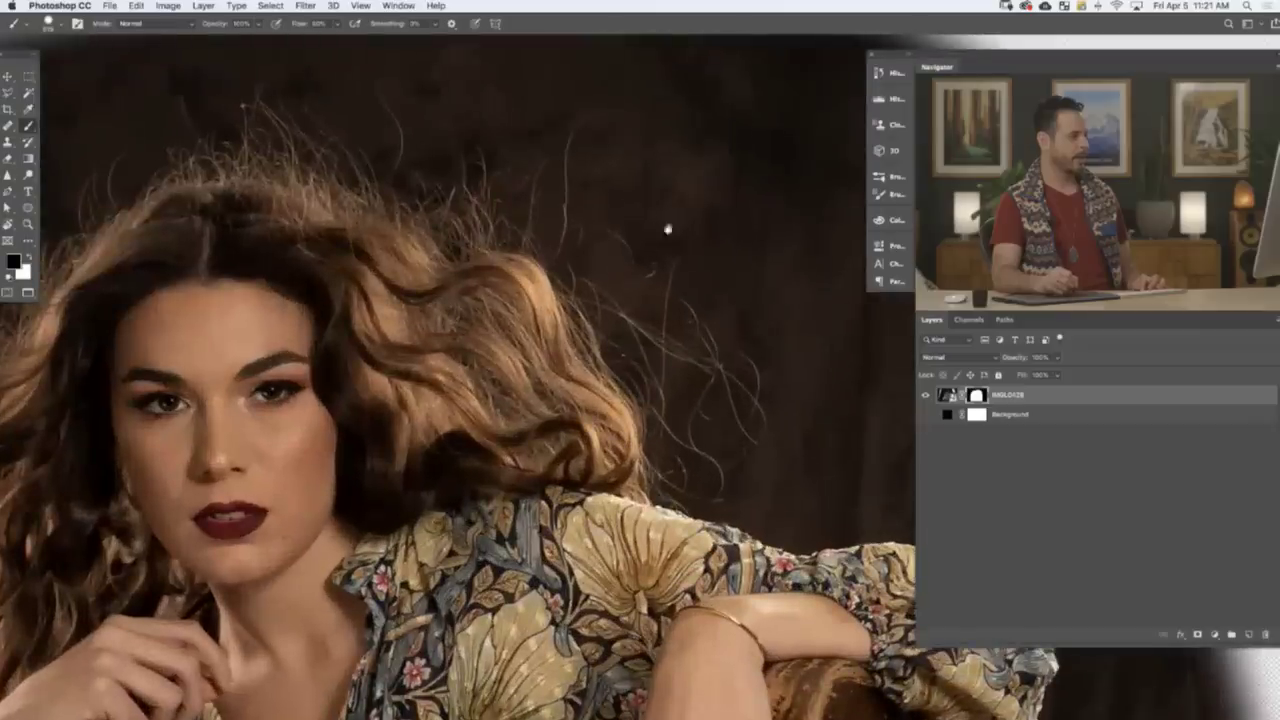
scroll(656, 404, down, 5)
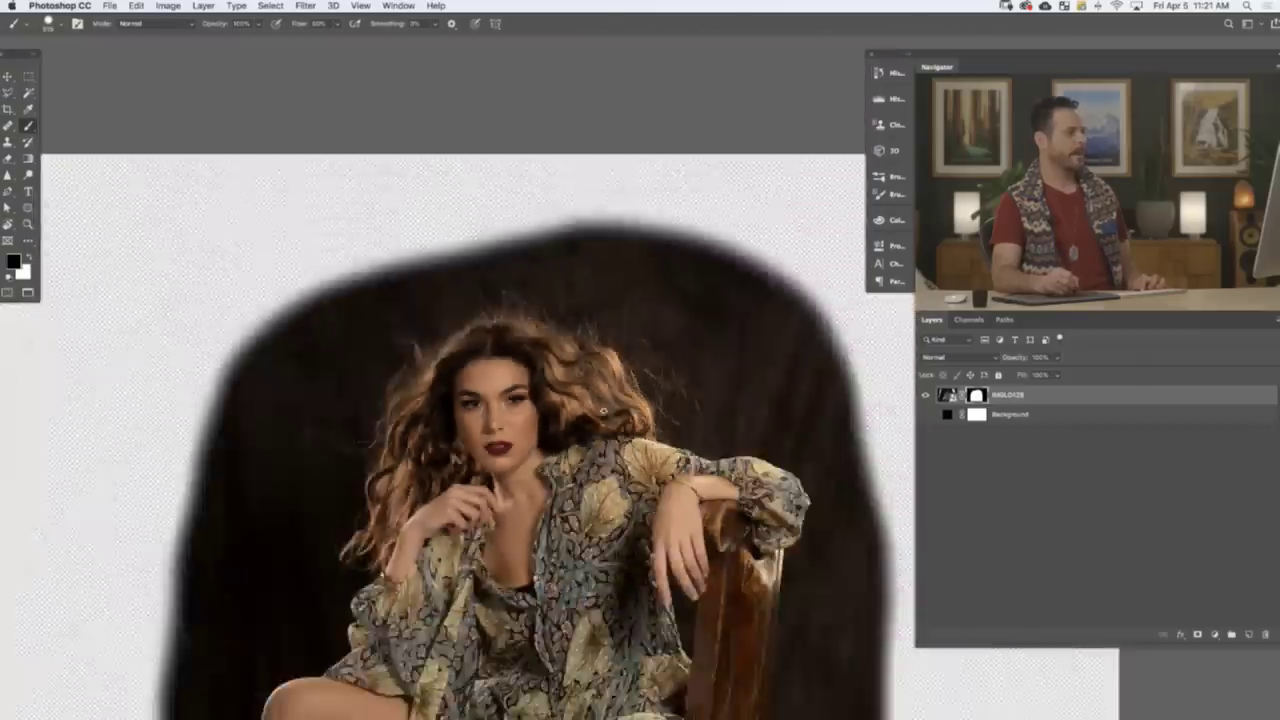
scroll(581, 405, down, 3)
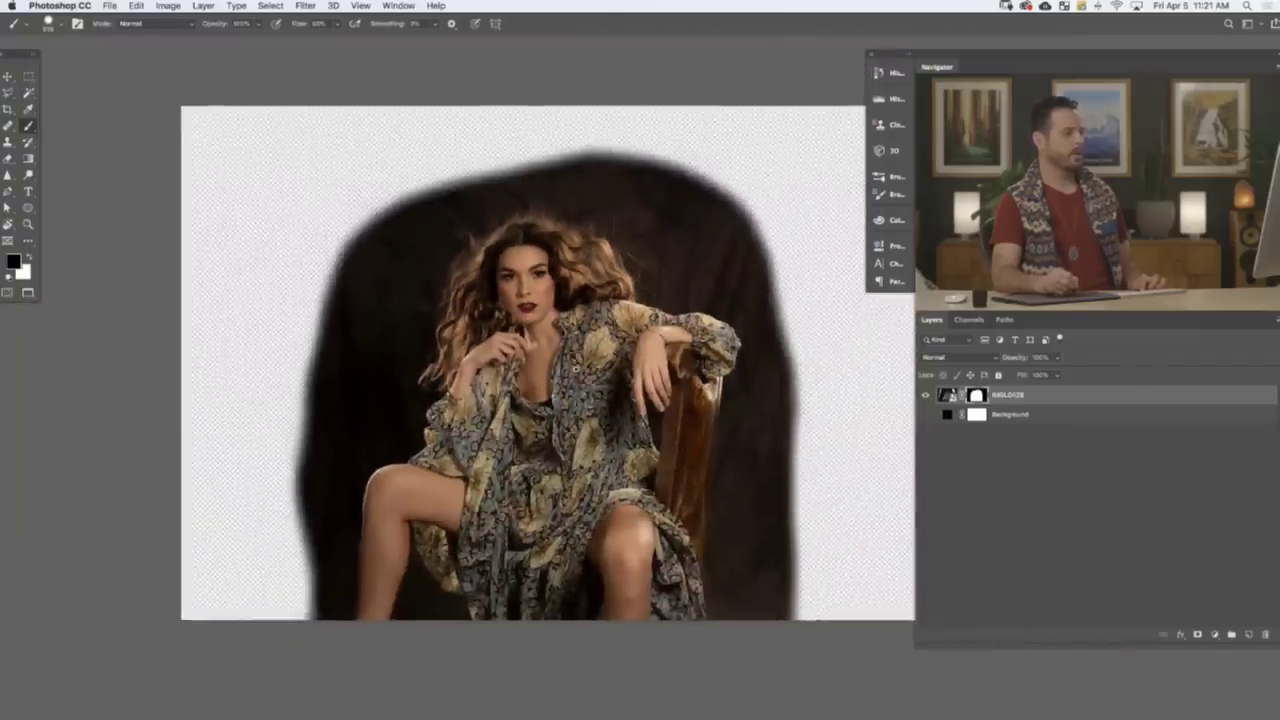
drag(582, 407, 580, 406)
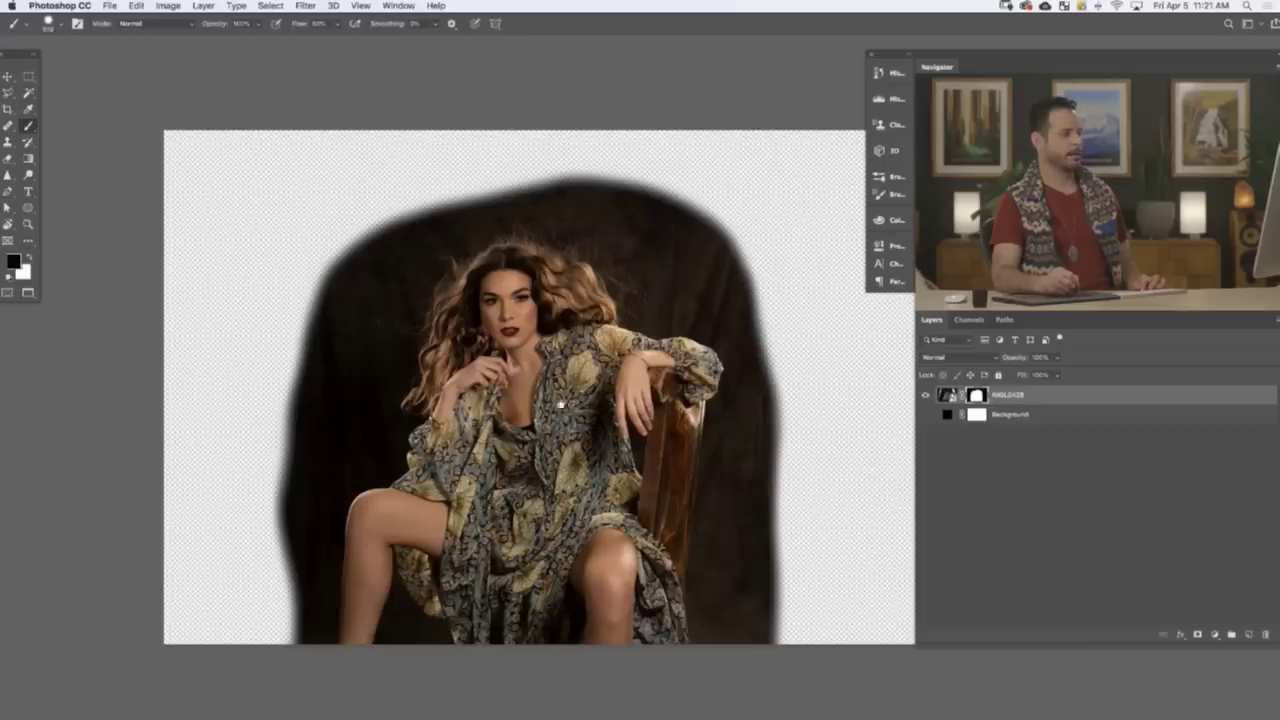
drag(563, 498, 517, 506)
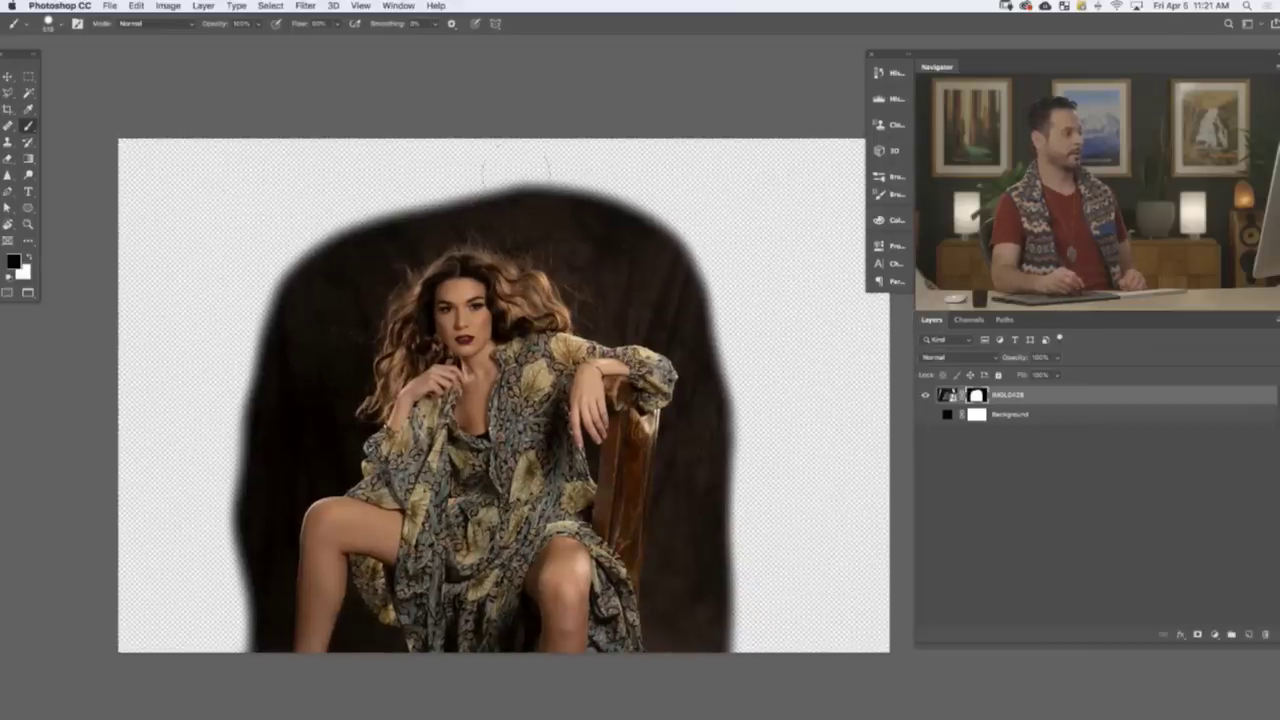
mouse_move(218, 325)
mouse_down()
mouse_move(372, 188)
mouse_move(183, 420)
mouse_move(387, 188)
mouse_up()
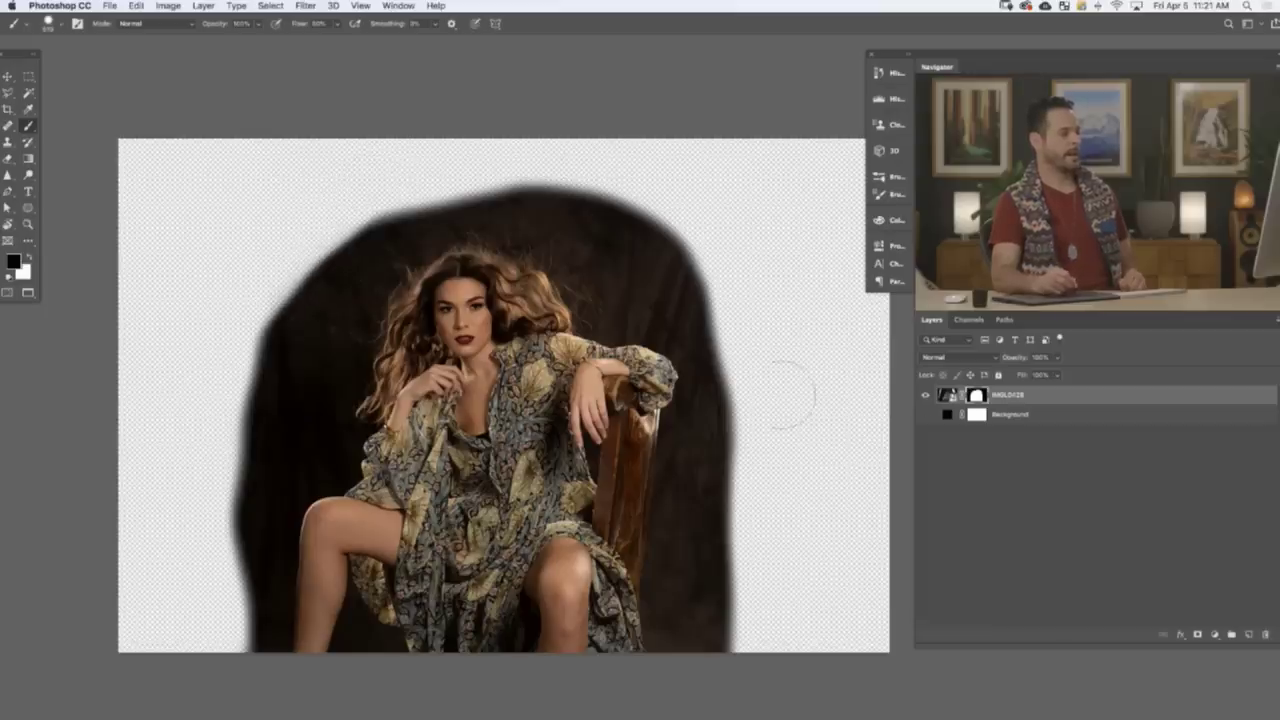
drag(797, 338, 788, 365)
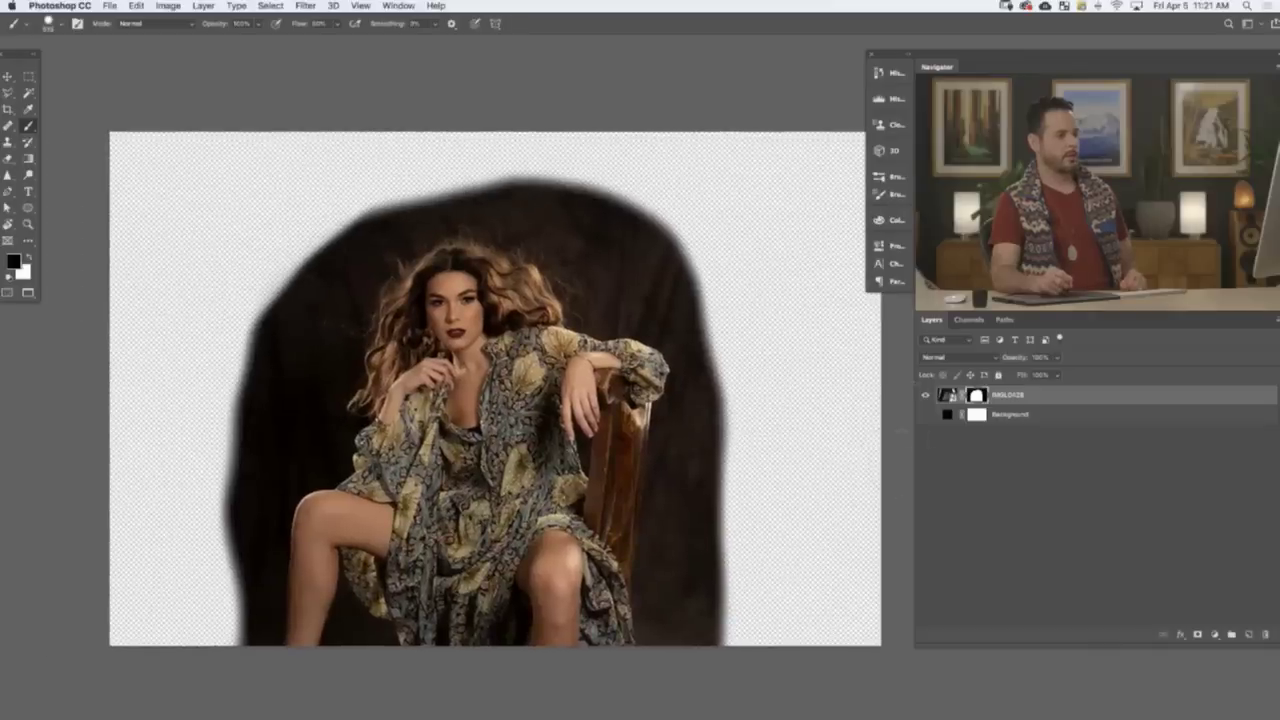
- Show the black Background layer and compare the composite by toggling the visibility of the portrait and Background layers
click(1019, 421)
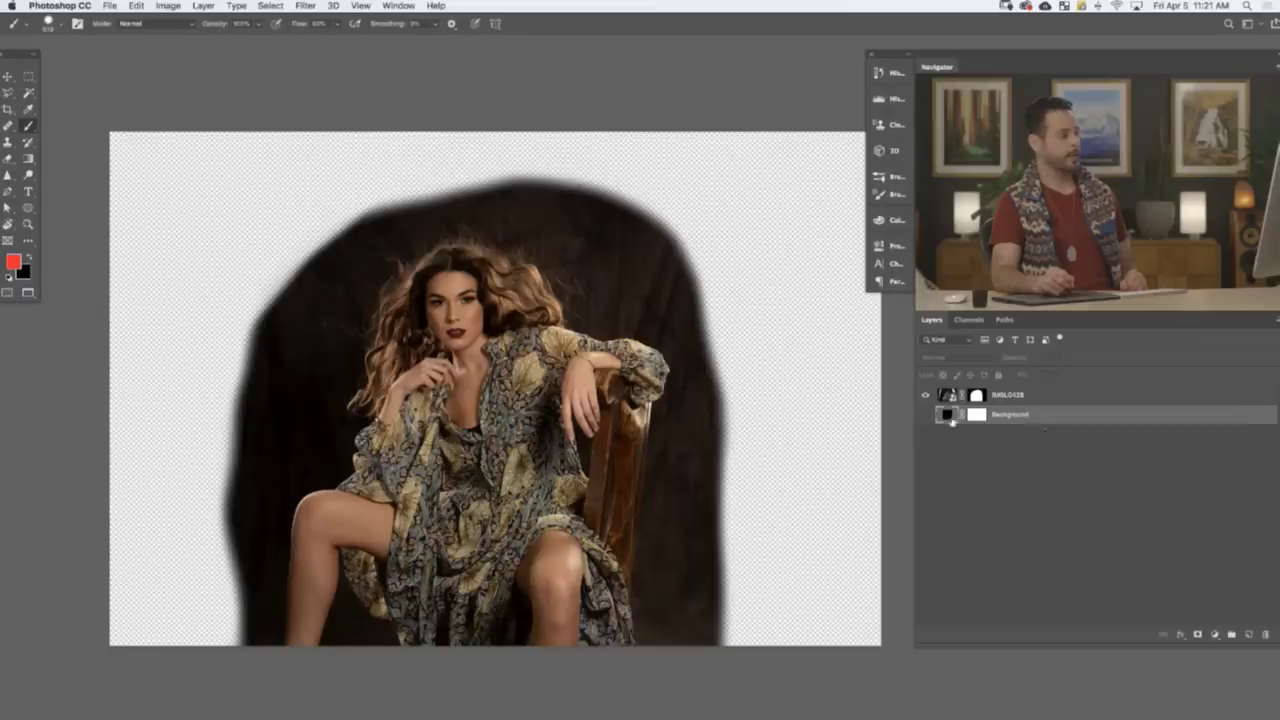
click(926, 415)
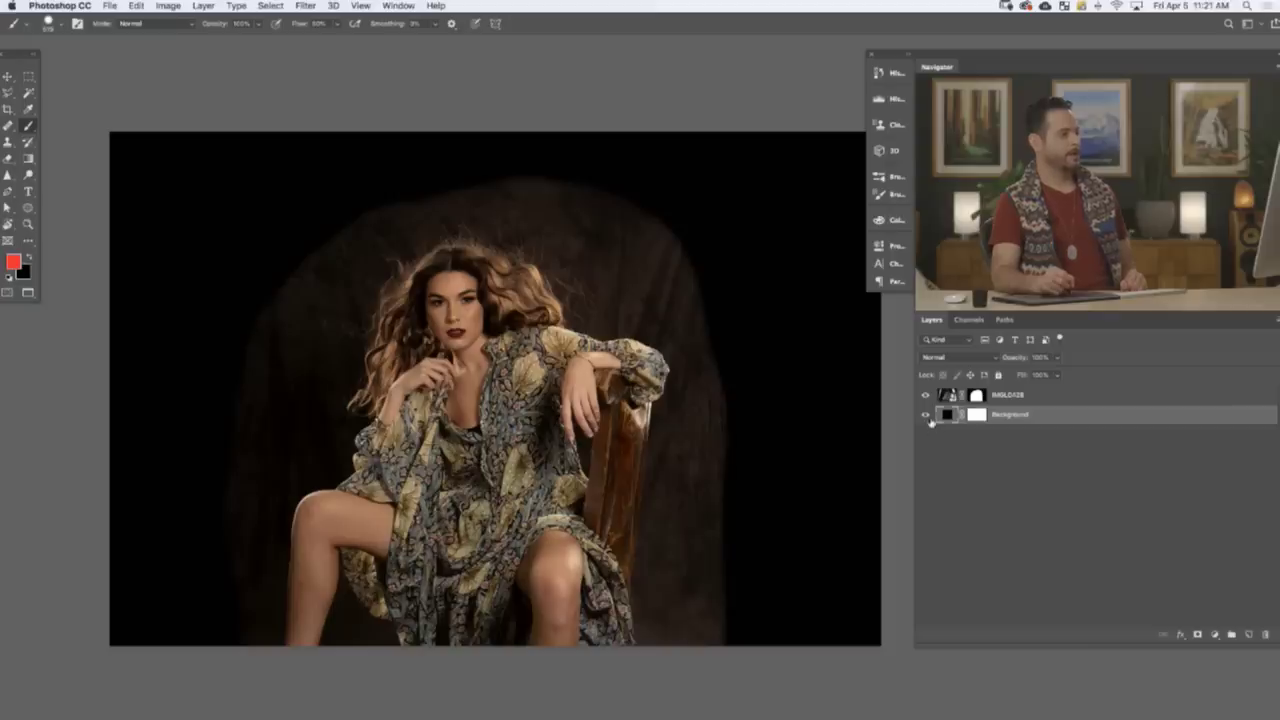
click(924, 396)
click(924, 397)
click(925, 400)
click(925, 401)
click(925, 400)
click(925, 397)
click(924, 416)
click(923, 417)
click(923, 417)
click(924, 417)
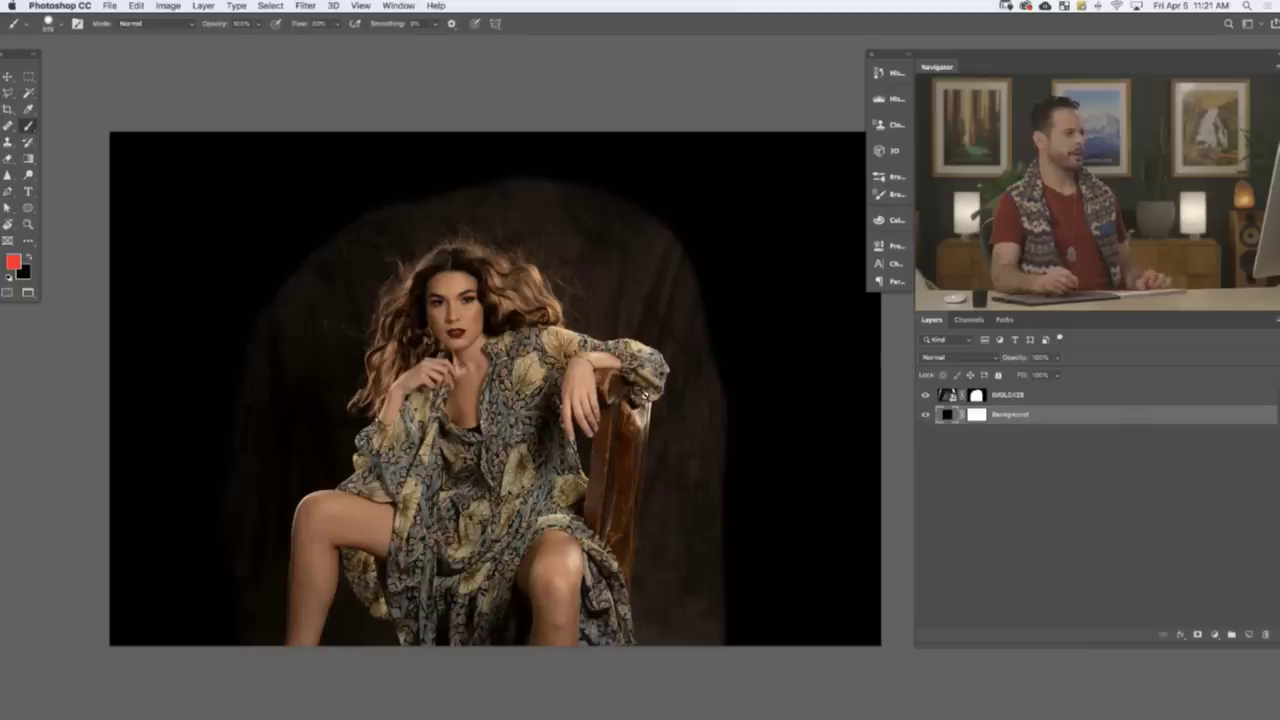
- Examine the feathered mask edge where the brown backdrop meets the black background beside the chair
scroll(659, 279, up, 5)
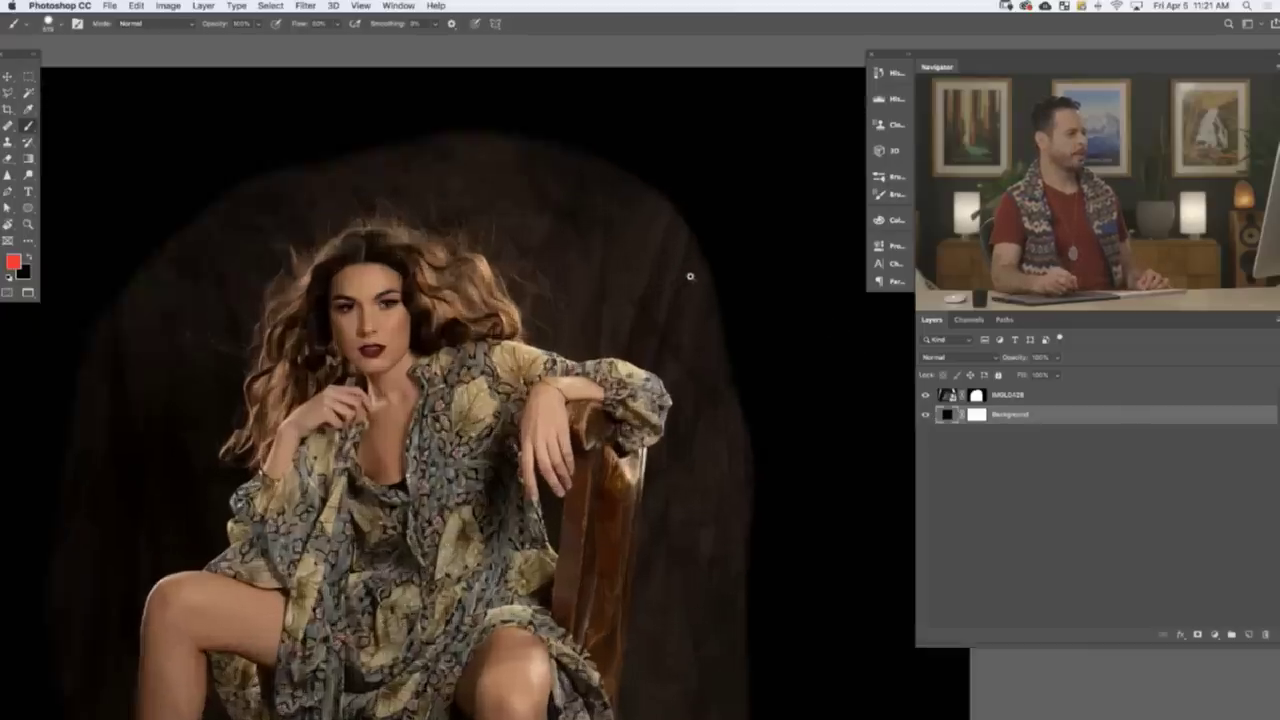
scroll(659, 437, down, 10)
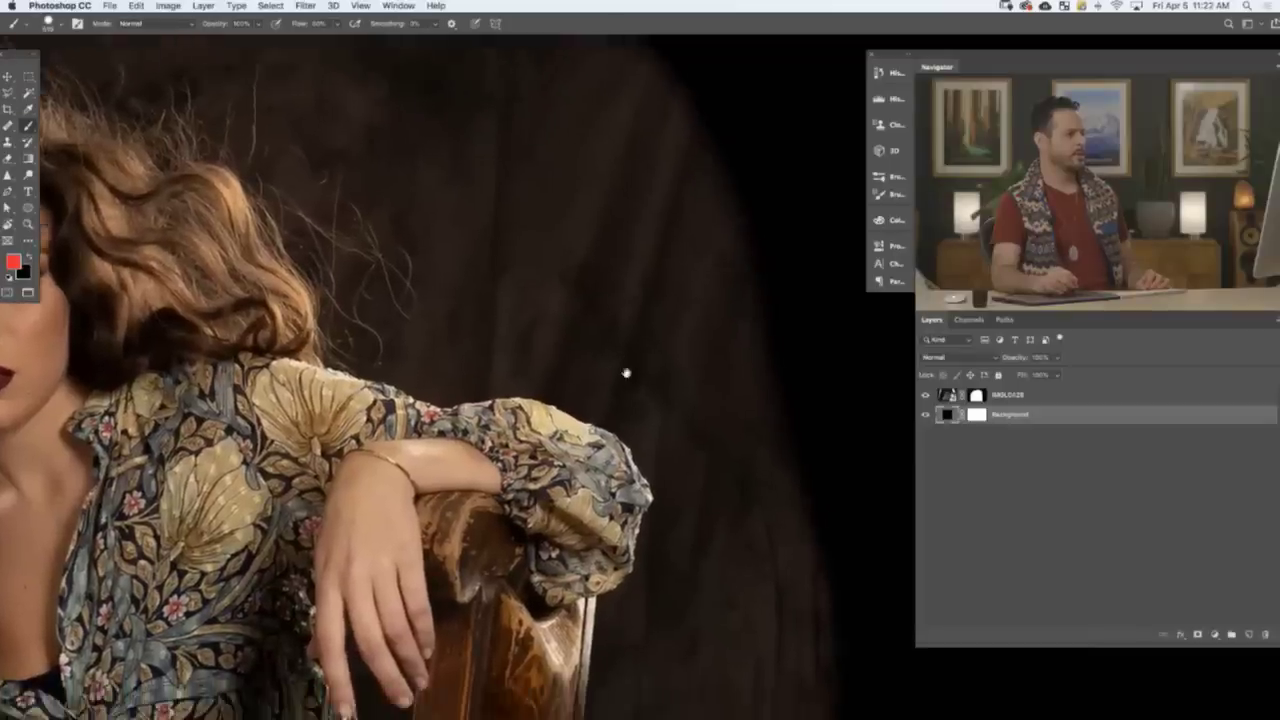
scroll(645, 396, down, 2)
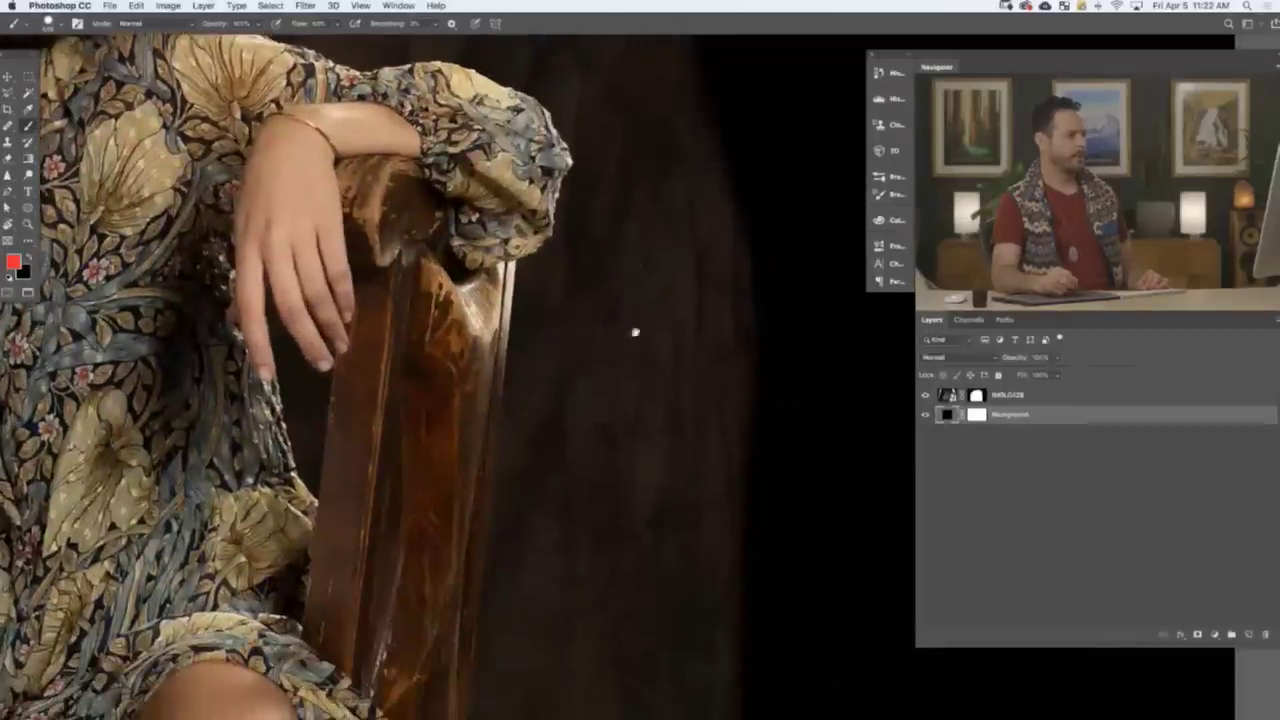
scroll(645, 340, right, 5)
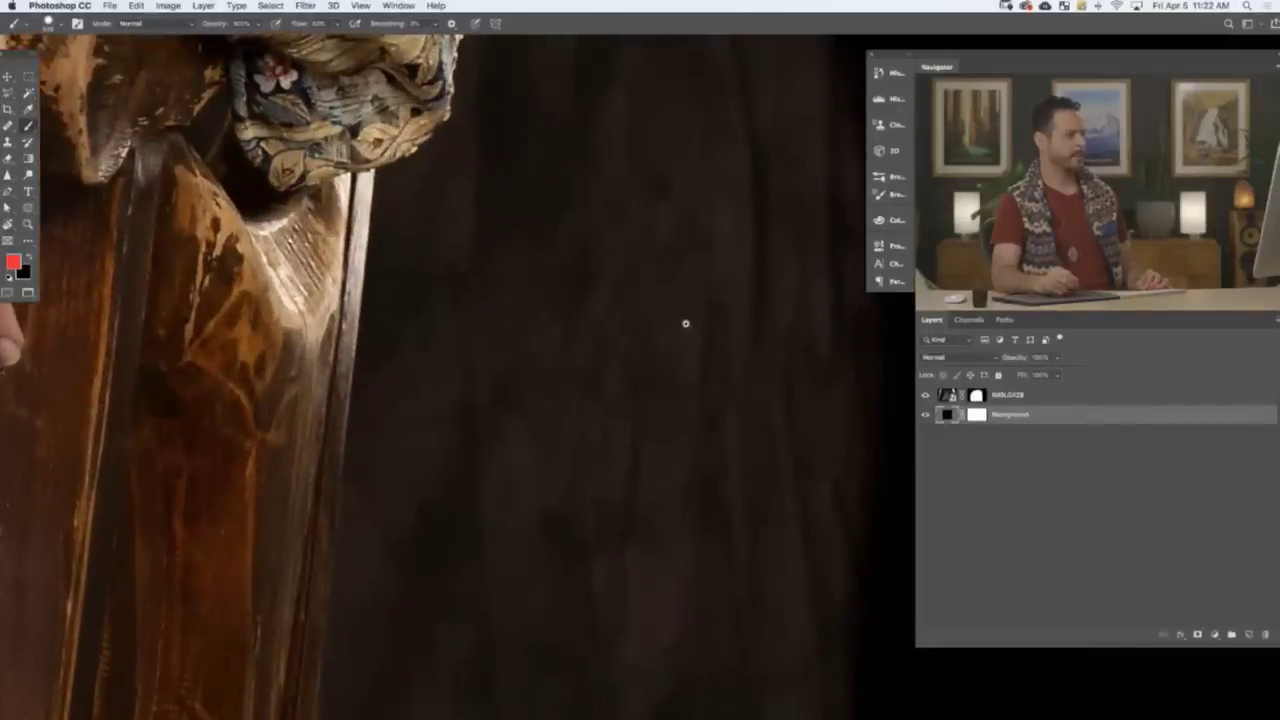
drag(660, 328, 609, 331)
drag(620, 217, 730, 264)
scroll(729, 264, down, 3)
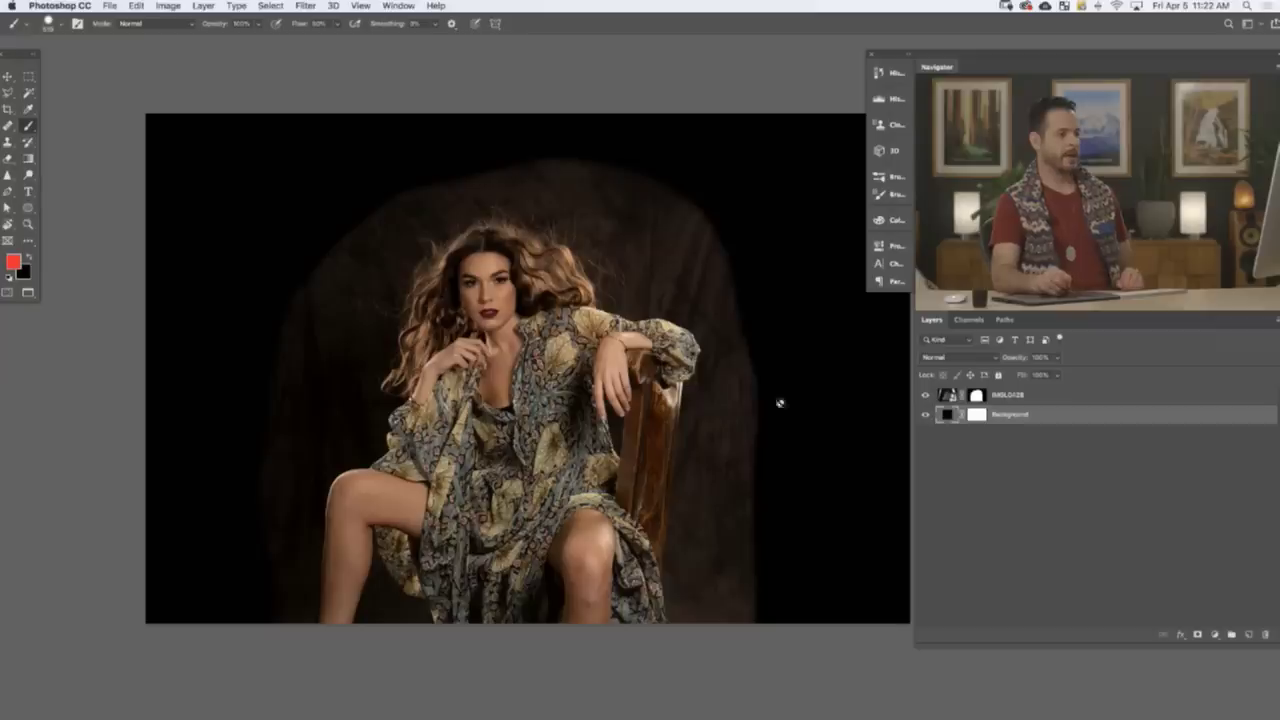
- Add a Levels adjustment above the portrait layer and lighten its midtones drastically so the dark backdrop's extent can be judged
click(1038, 396)
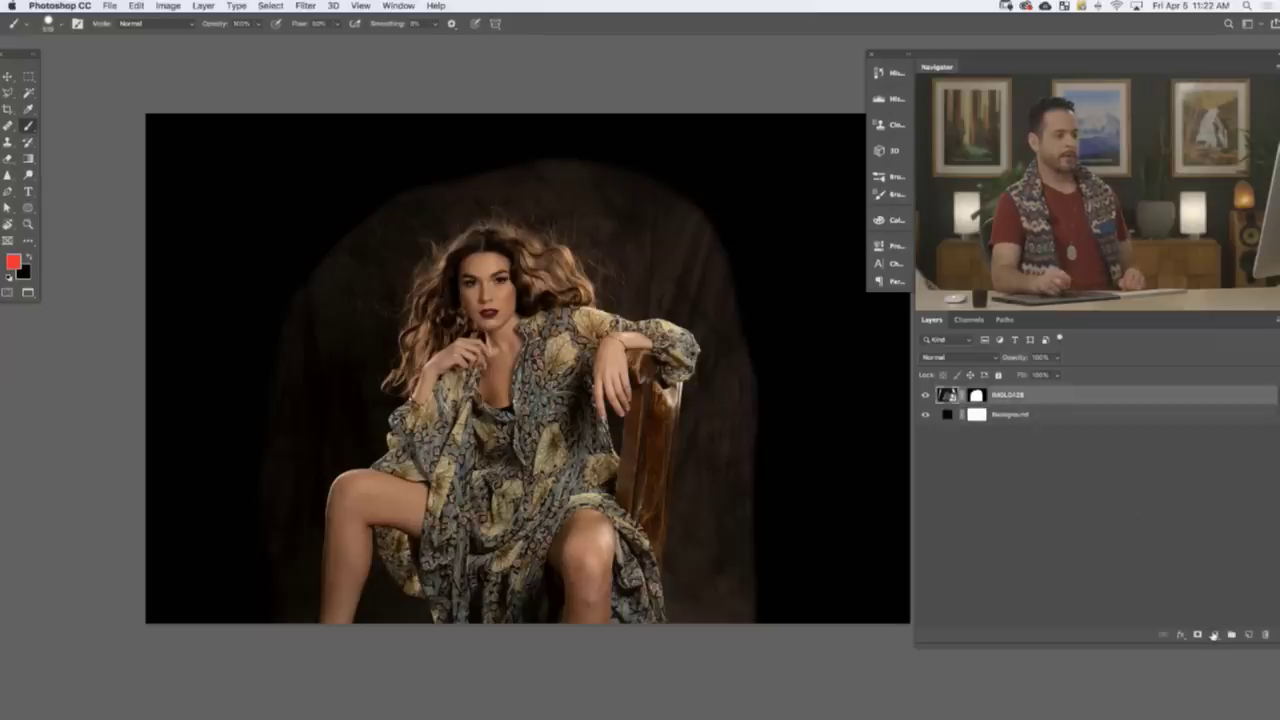
click(1213, 636)
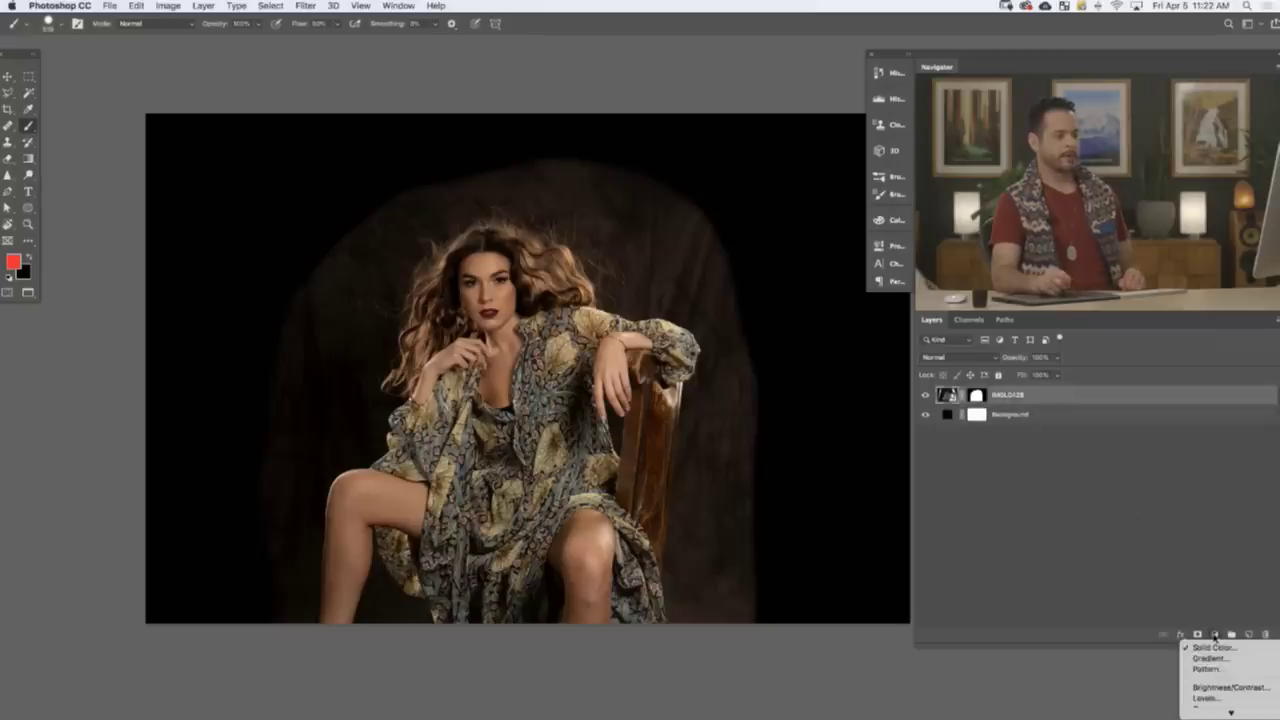
click(1210, 698)
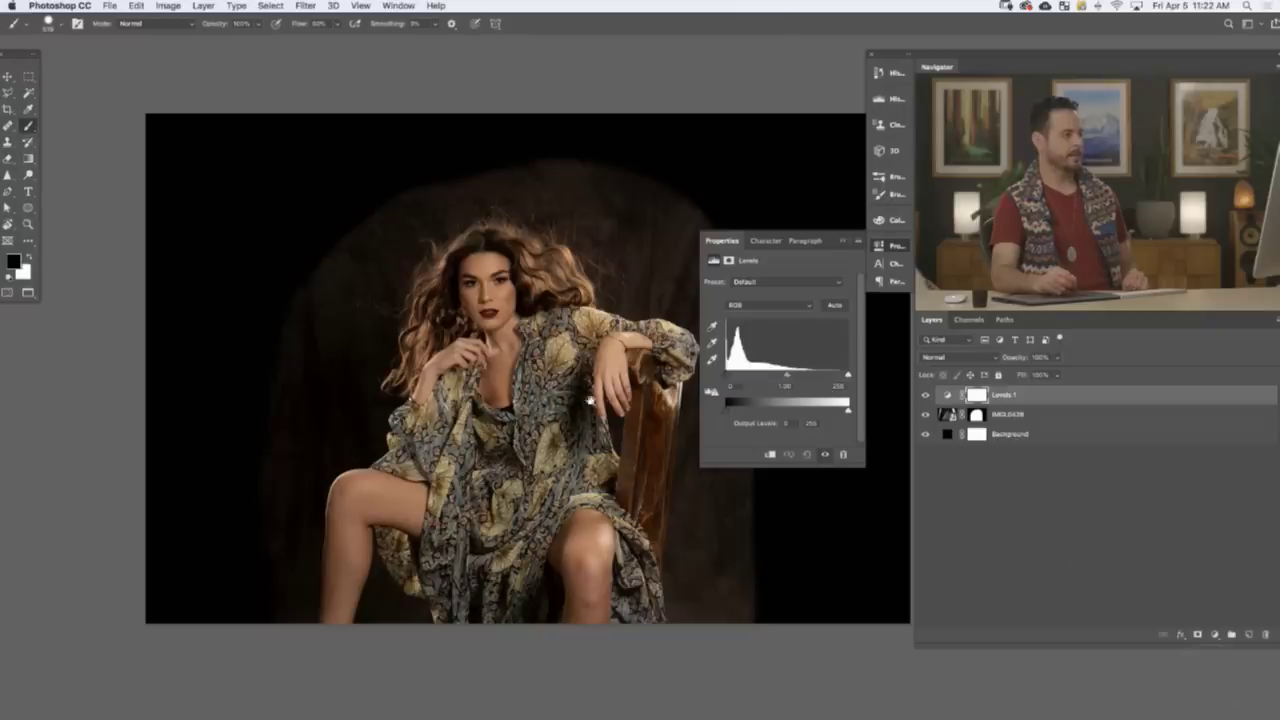
drag(592, 398, 503, 401)
drag(786, 376, 736, 378)
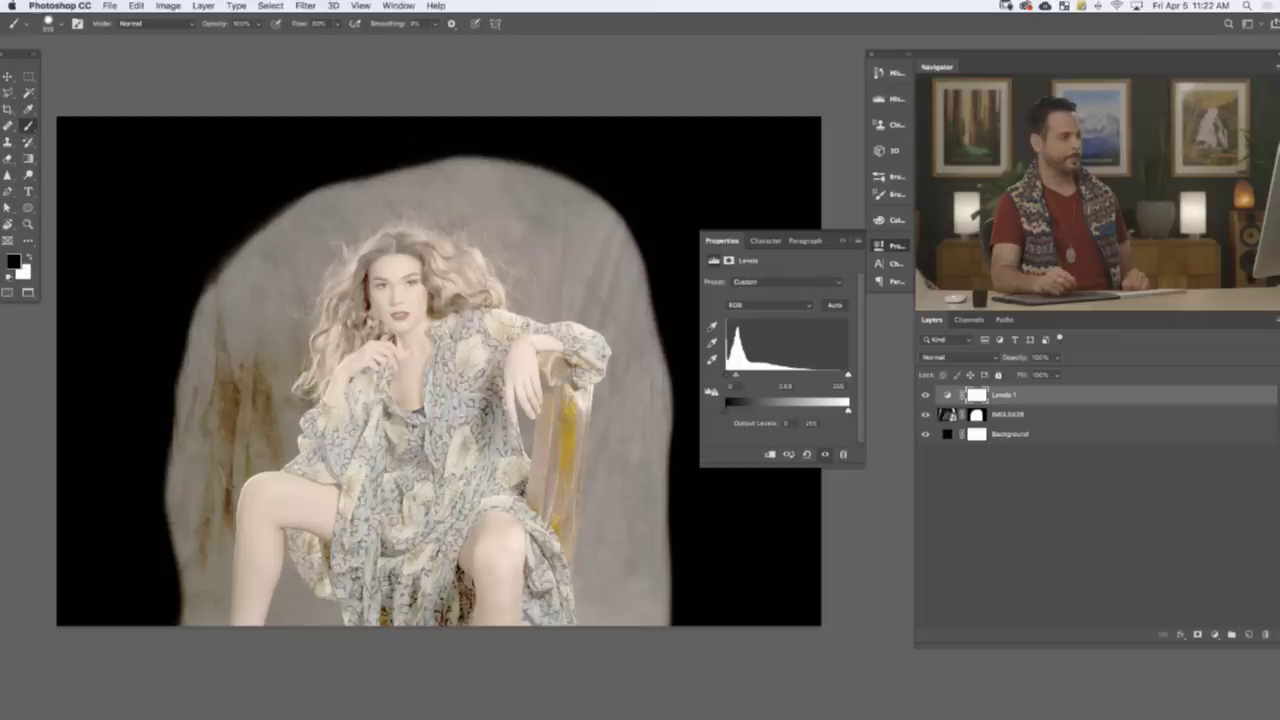
- Rename the brightening Levels layer HELP and give it a red color label
double_click(1003, 395)
text(MILK)
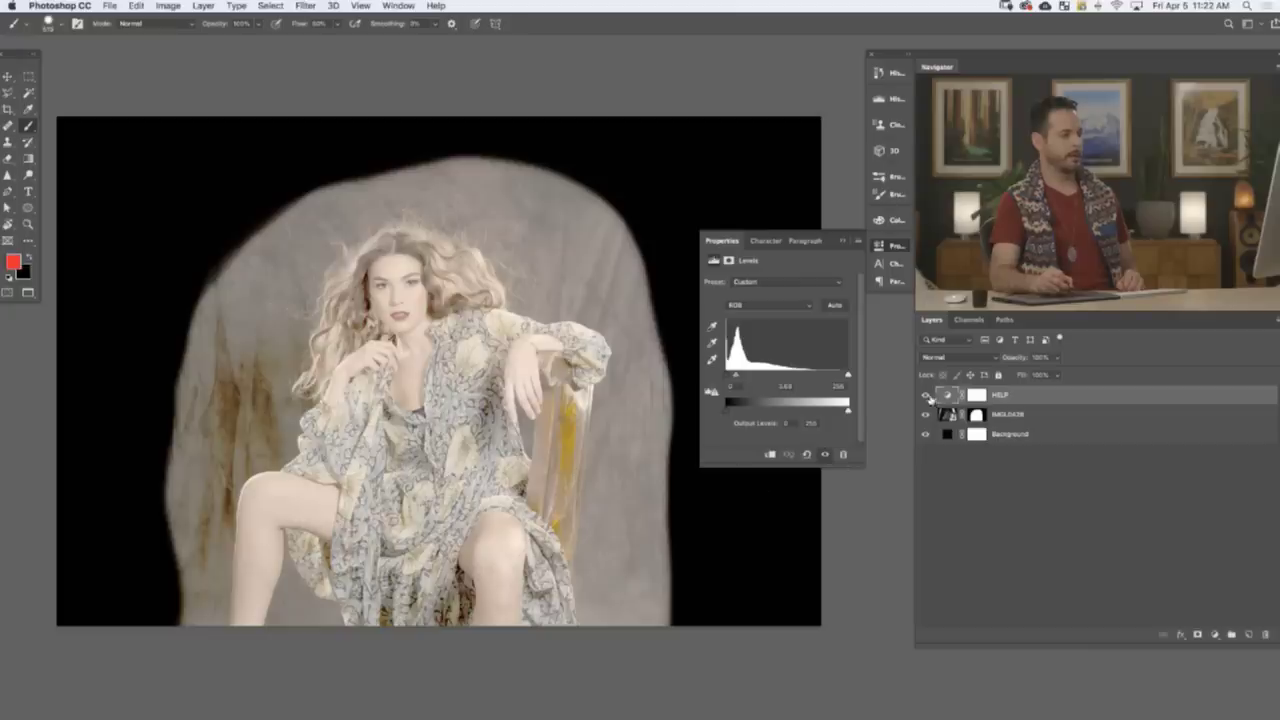
right_click(929, 398)
click(1020, 444)
- Add a second Levels adjustment directly above the portrait layer, beneath the HELP layer
click(1040, 418)
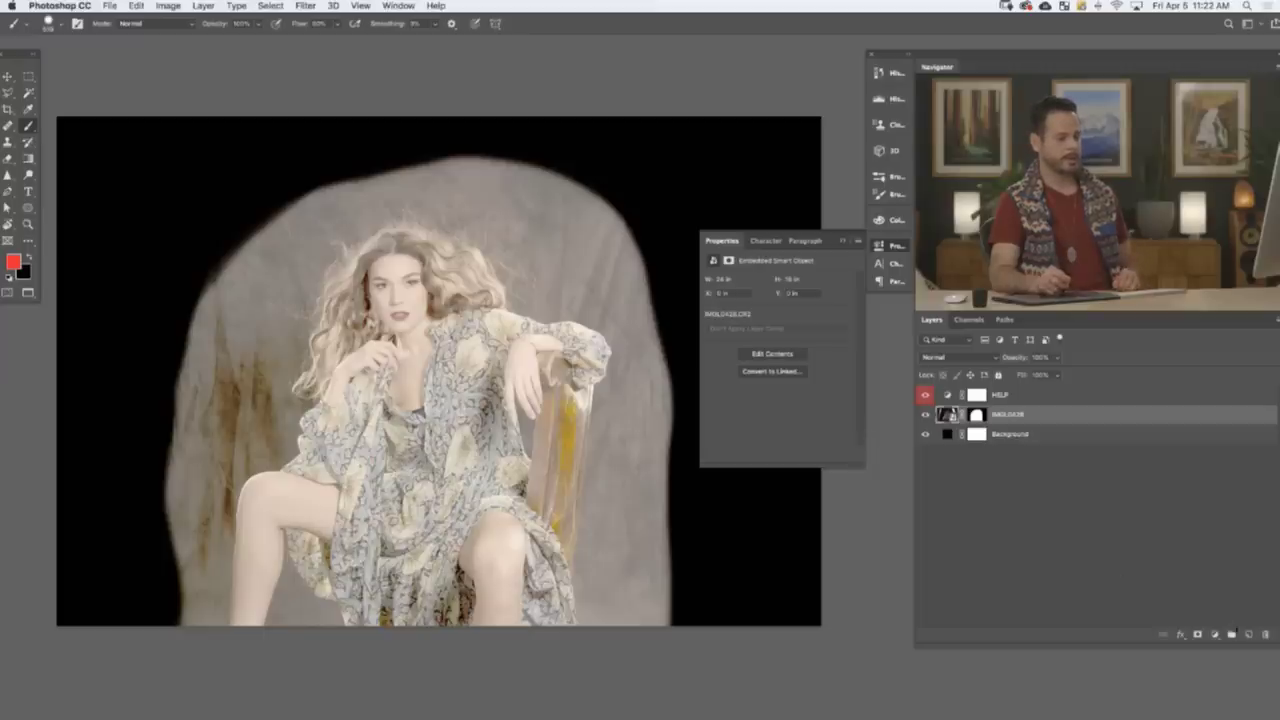
click(1218, 636)
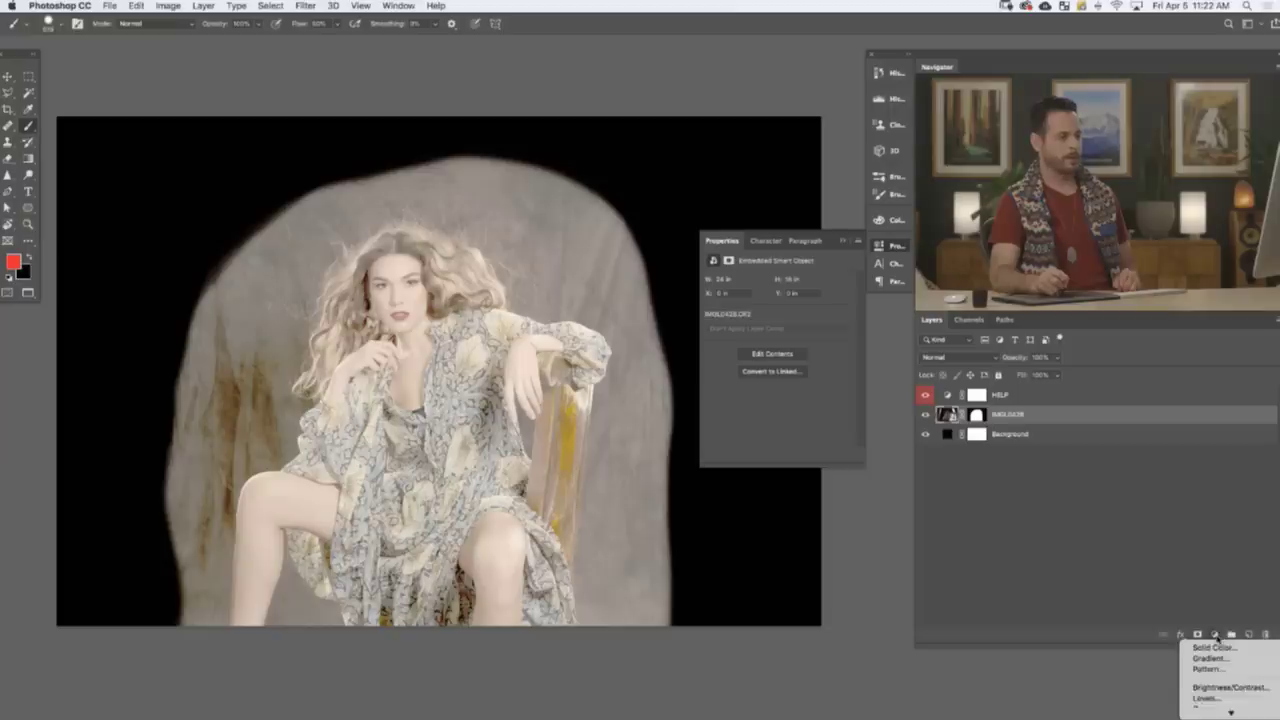
click(1215, 690)
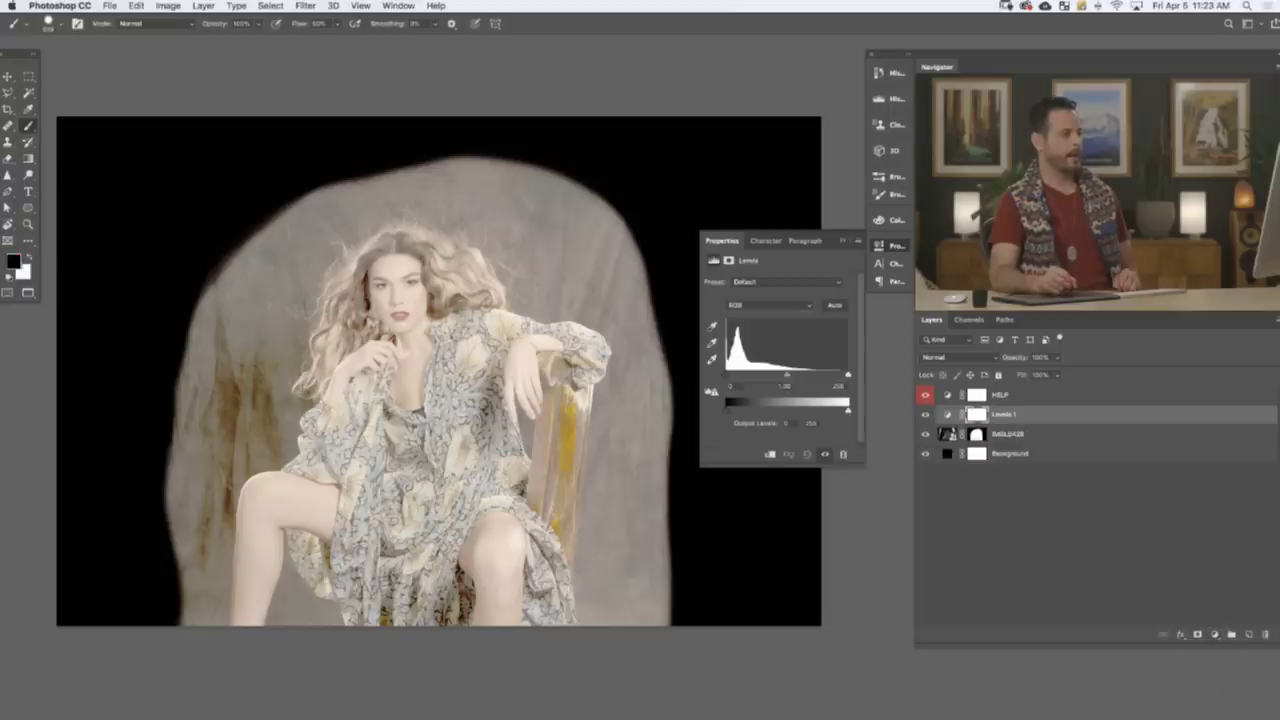
mouse_move(728, 378)
mouse_down()
mouse_move(758, 378)
mouse_move(728, 378)
mouse_up()
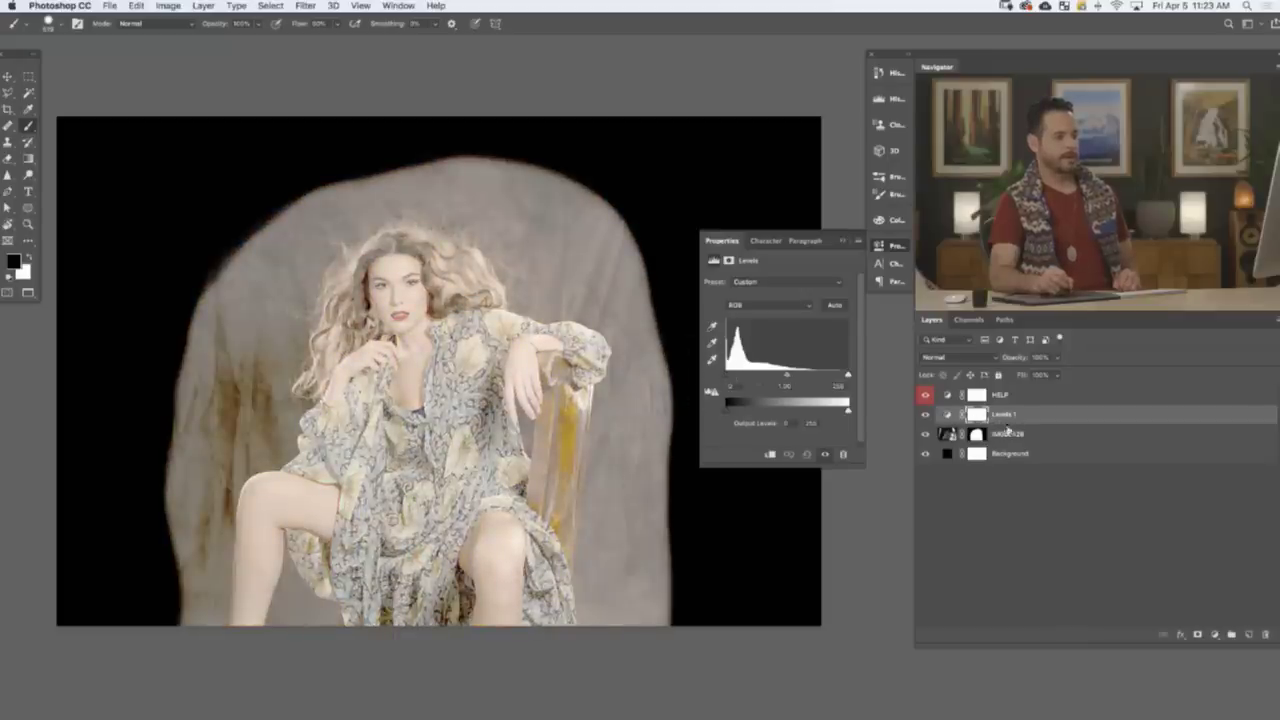
click(1014, 435)
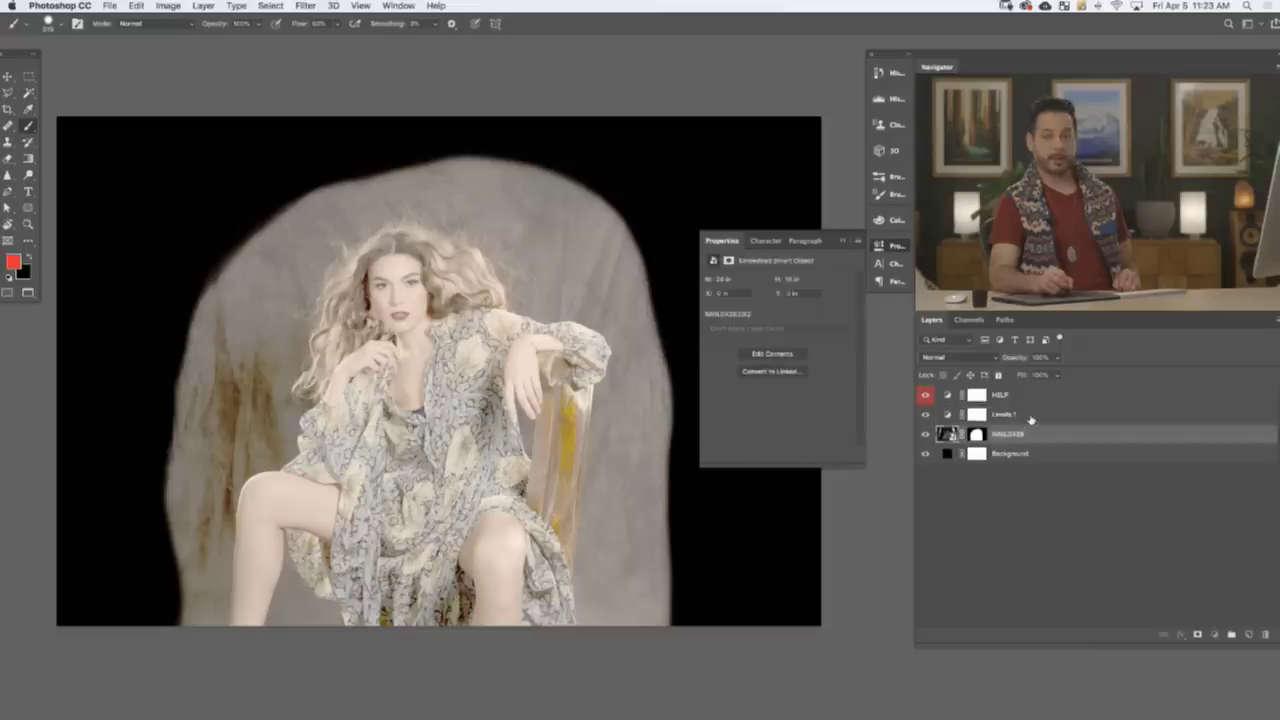
click(1025, 418)
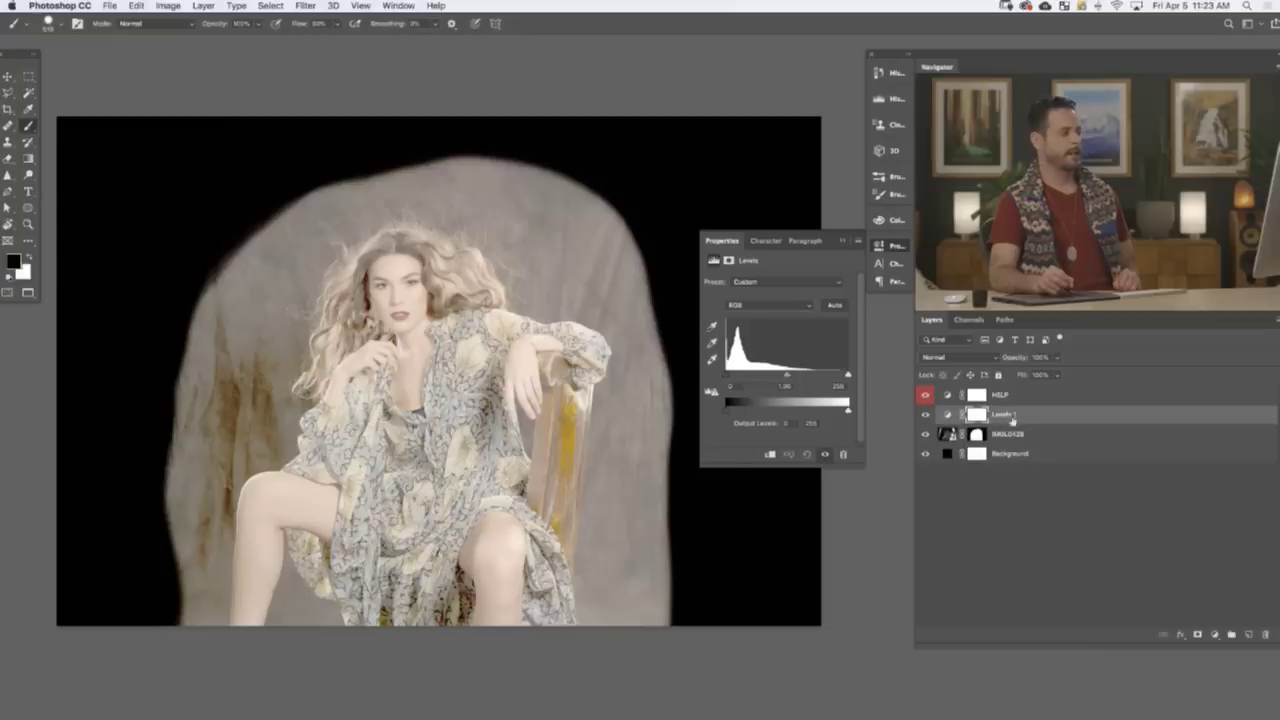
- Hide the HELP and Background layers and toggle the new Levels and portrait layers to compare them against transparency
click(925, 395)
click(925, 453)
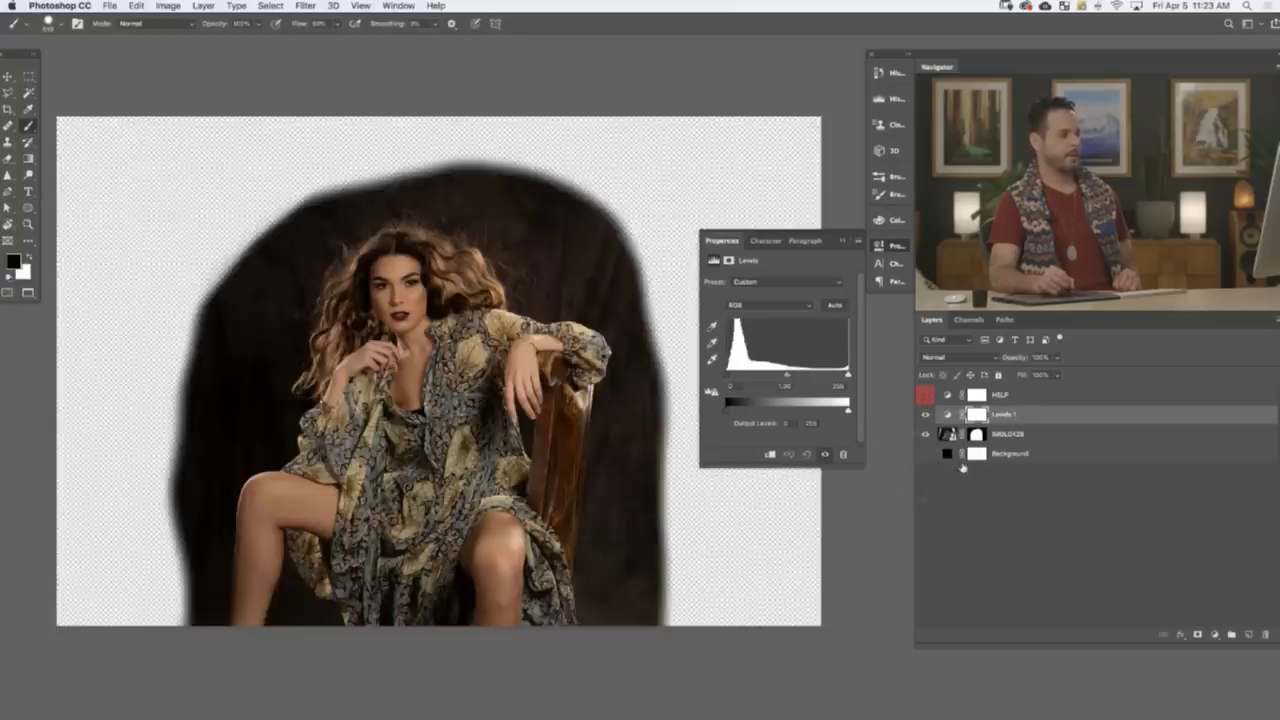
click(925, 415)
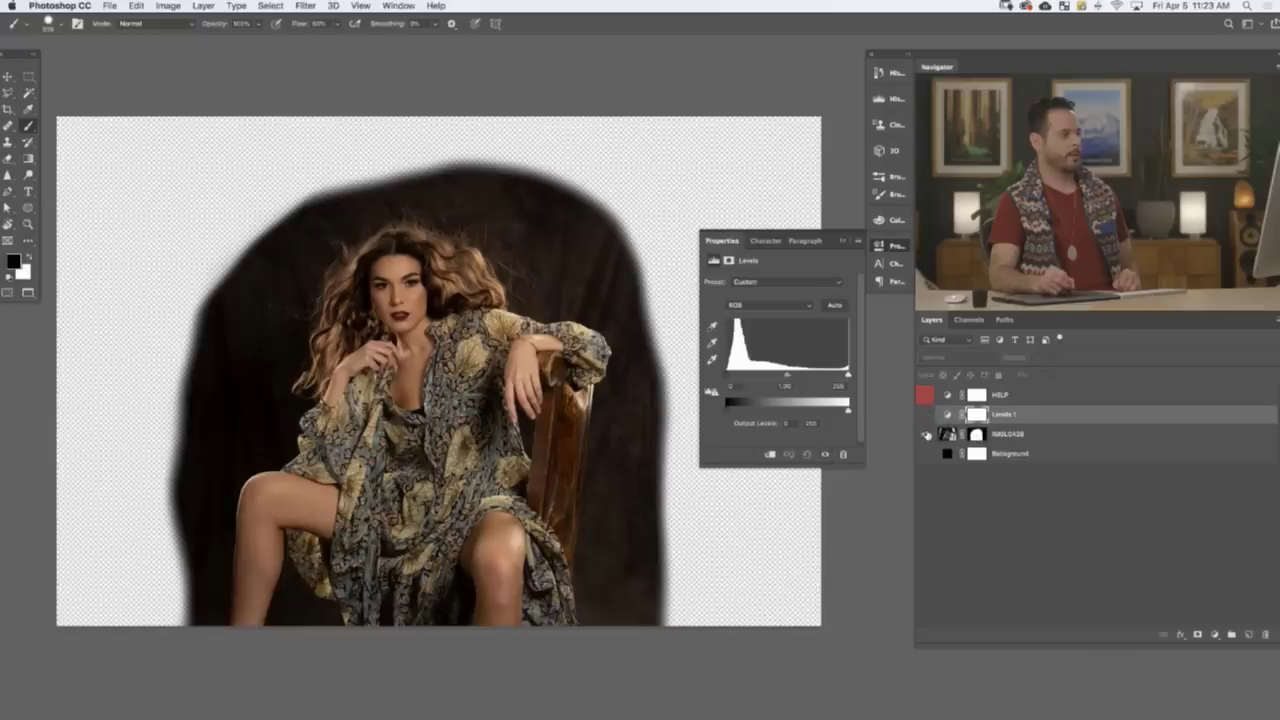
click(925, 434)
click(925, 434)
click(925, 416)
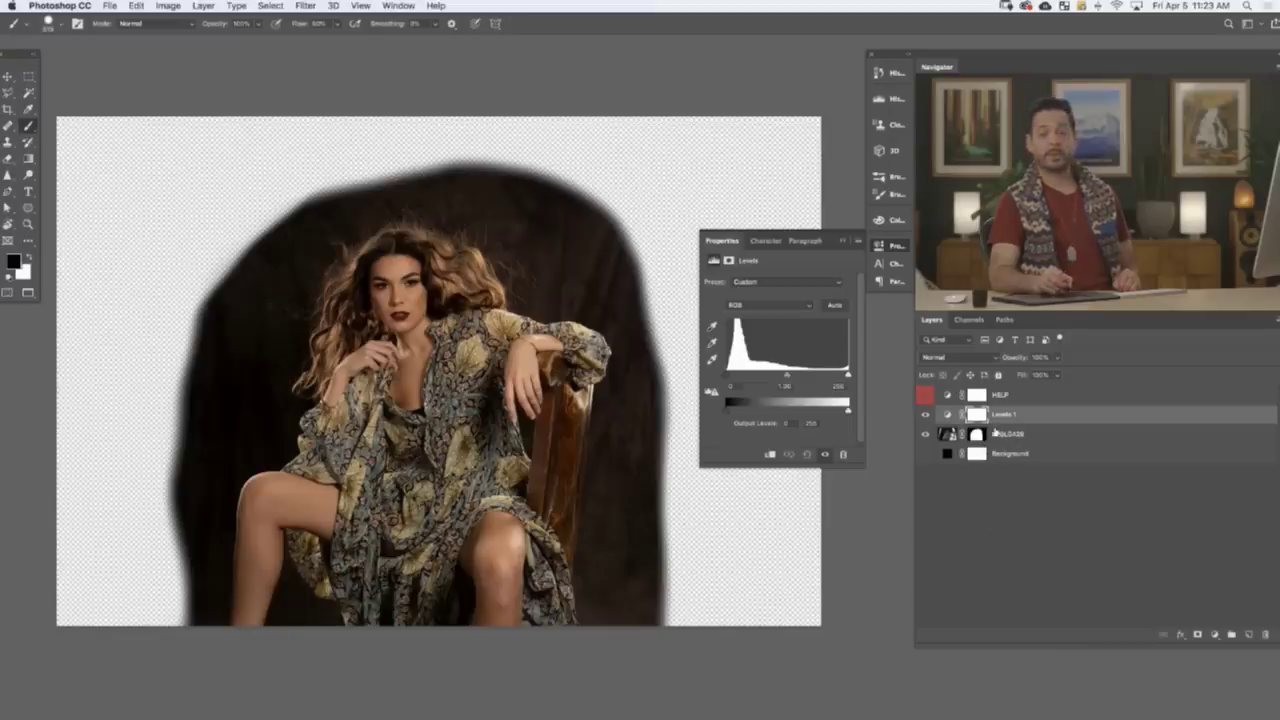
- Clip the new Levels adjustment to the portrait layer and briefly test its black input level
right_click(1057, 421)
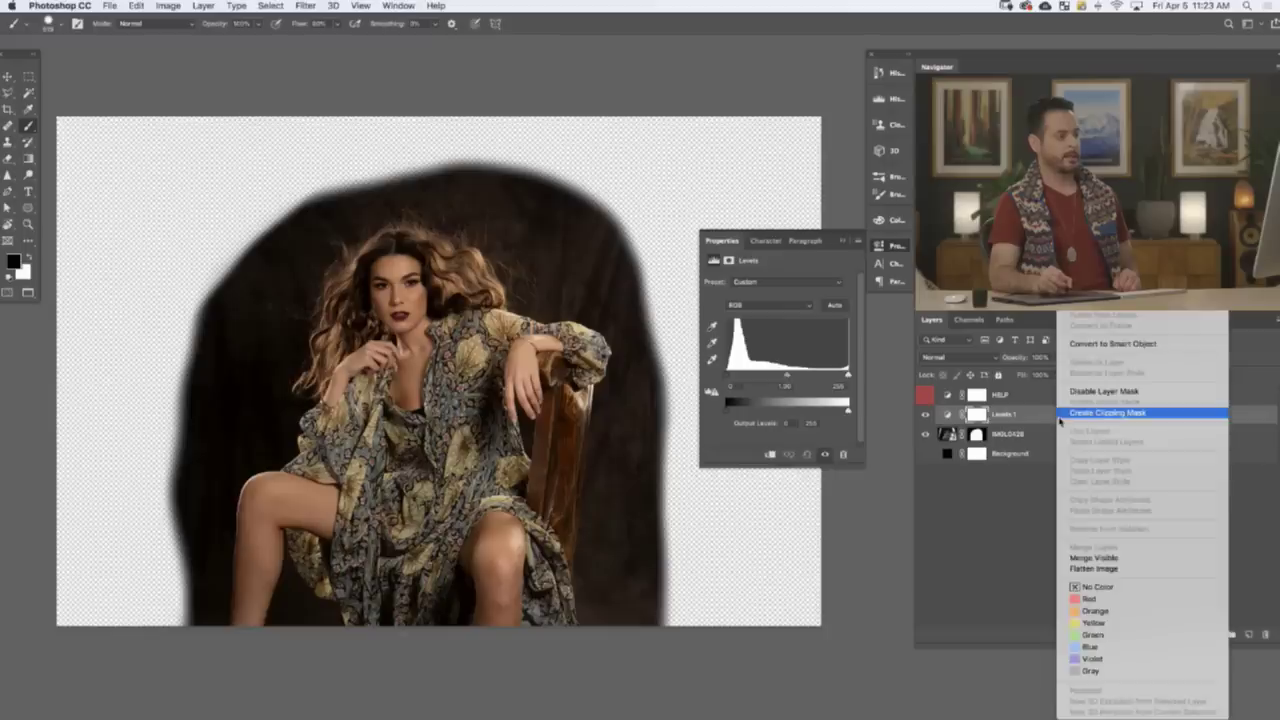
click(1100, 412)
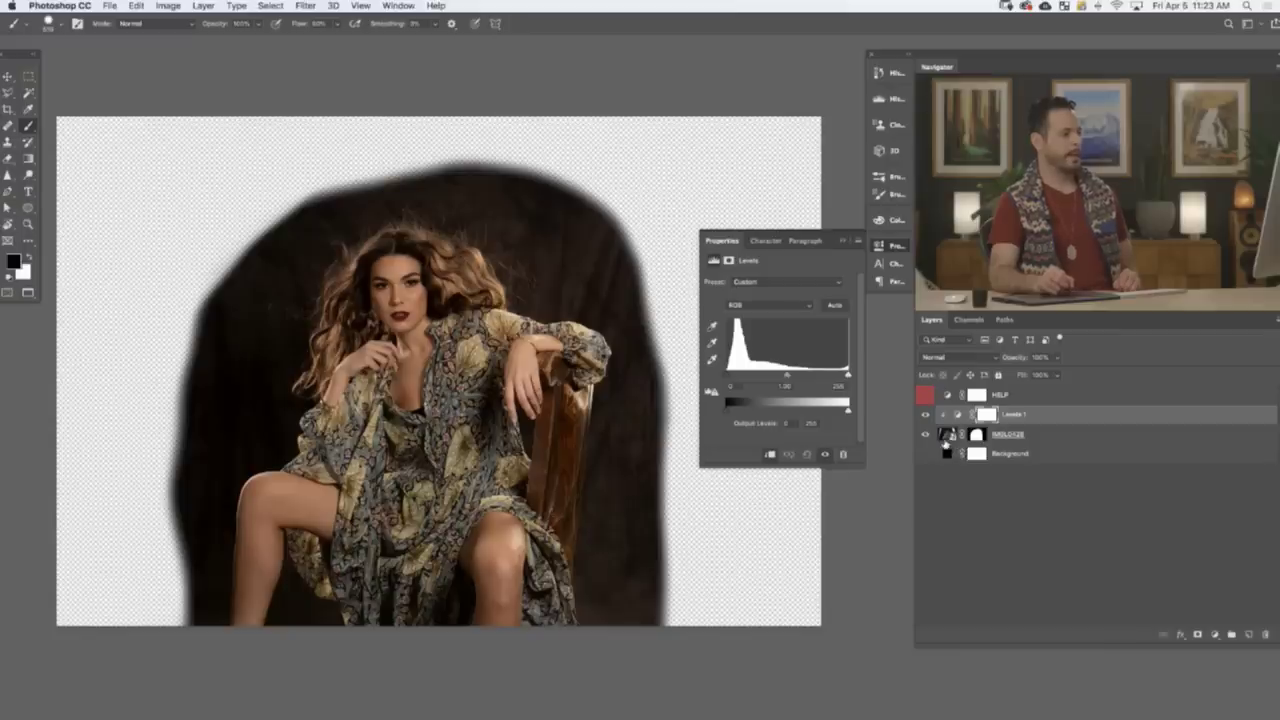
click(955, 415)
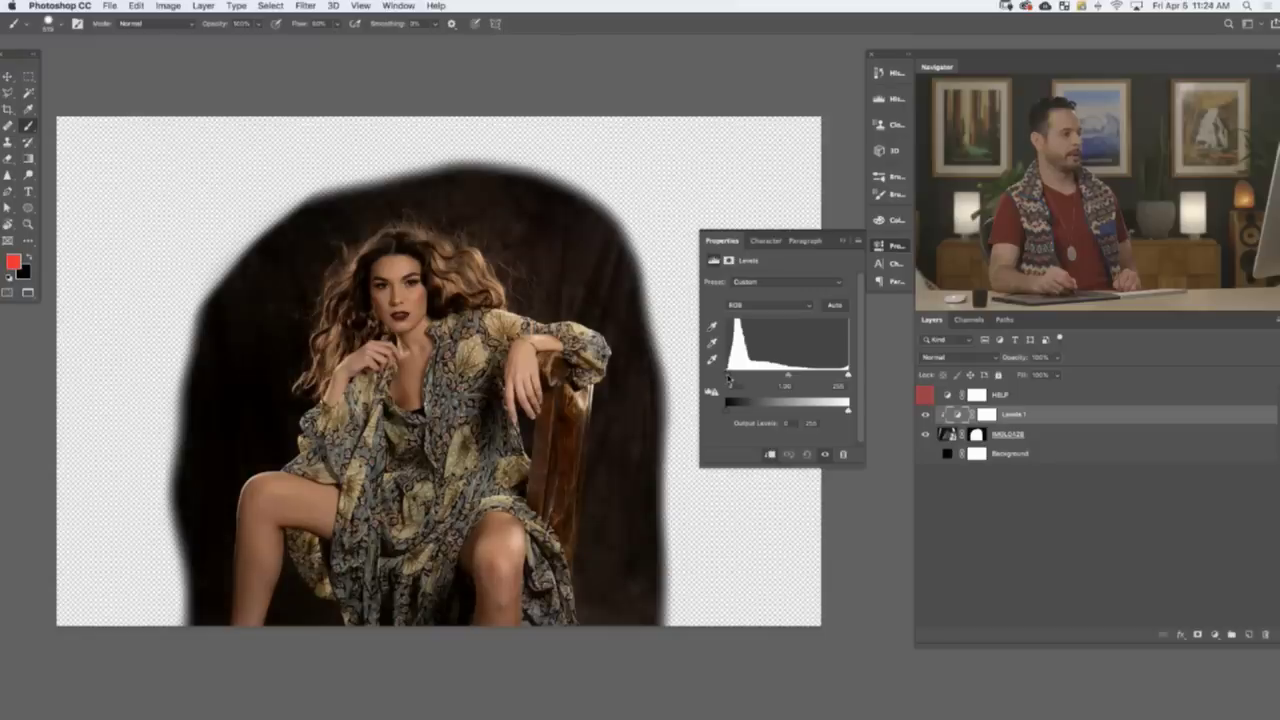
mouse_move(730, 378)
mouse_down()
mouse_move(741, 377)
mouse_move(724, 377)
mouse_up()
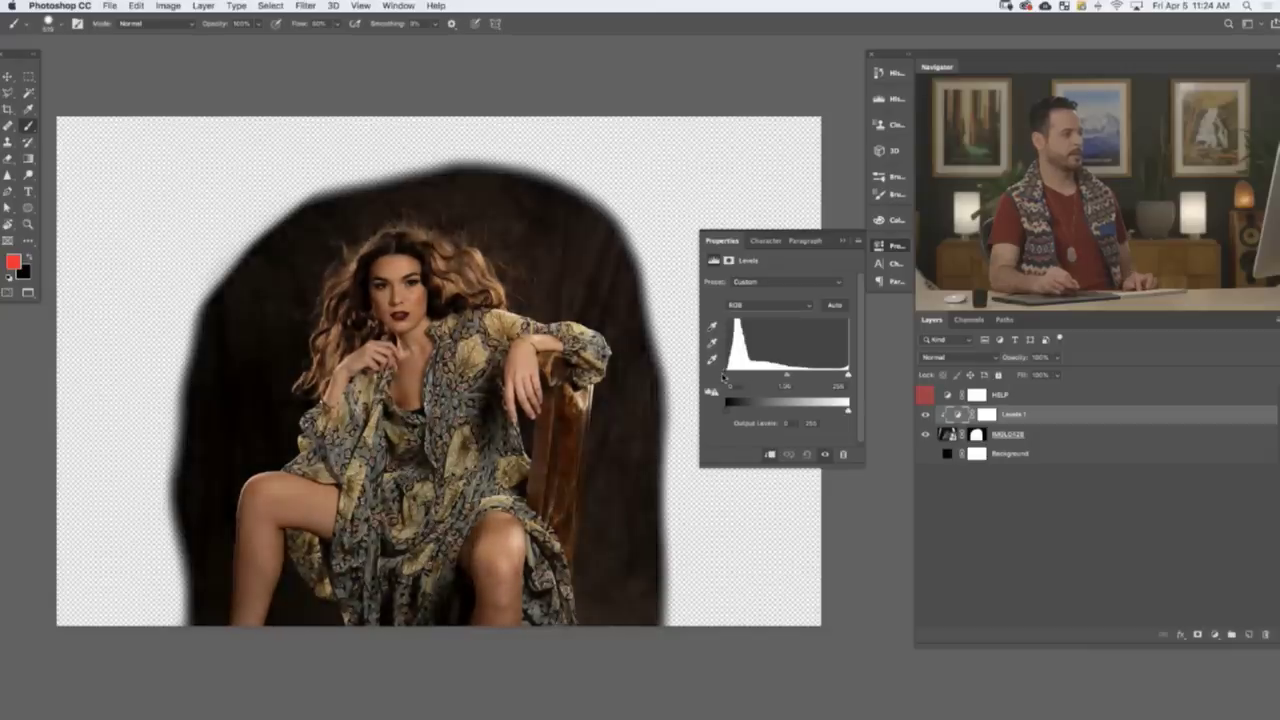
- Darken the brown backdrop by setting the clipped Levels black input to 37, and lighten the midtones slightly
drag(616, 311, 680, 271)
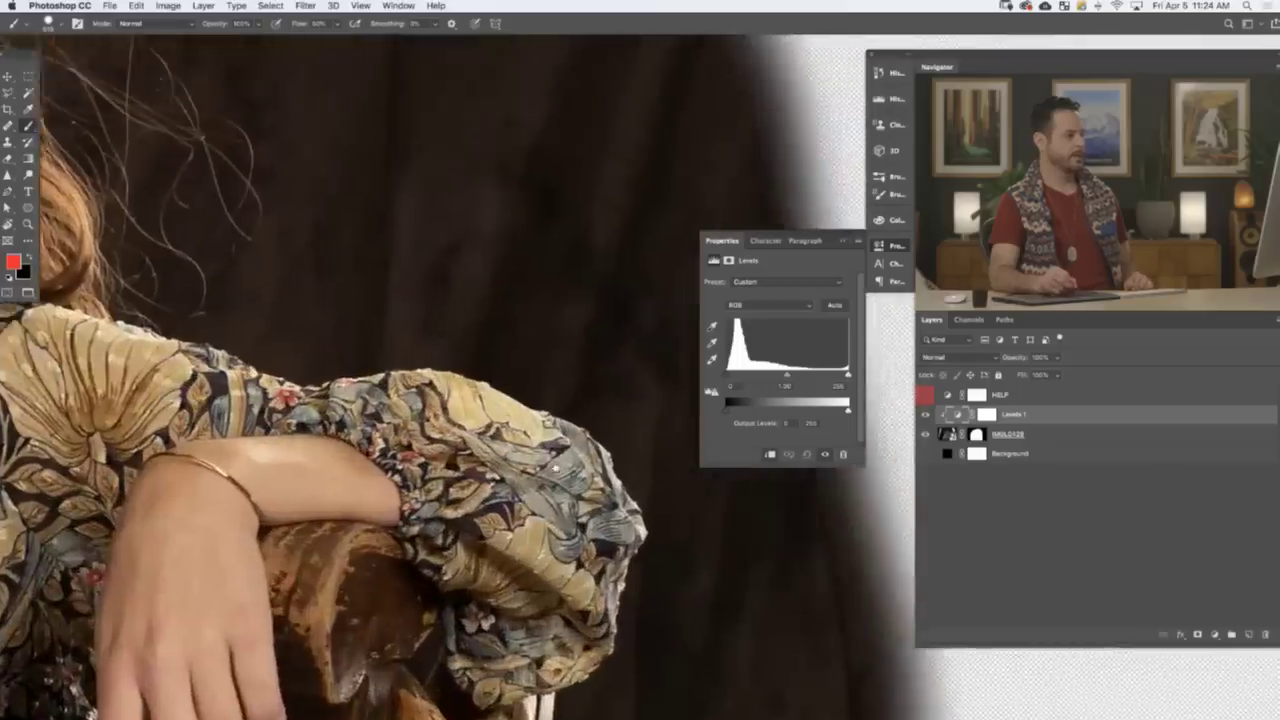
scroll(555, 466, up, 3)
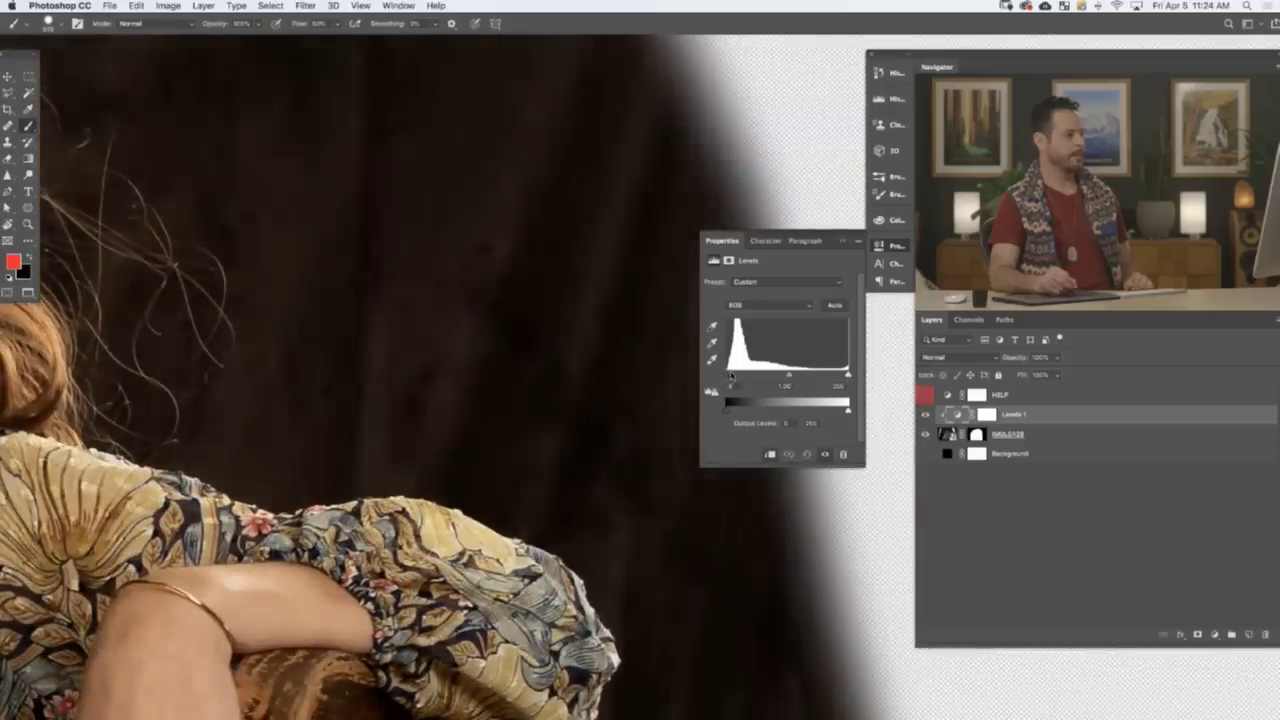
drag(731, 374, 784, 376)
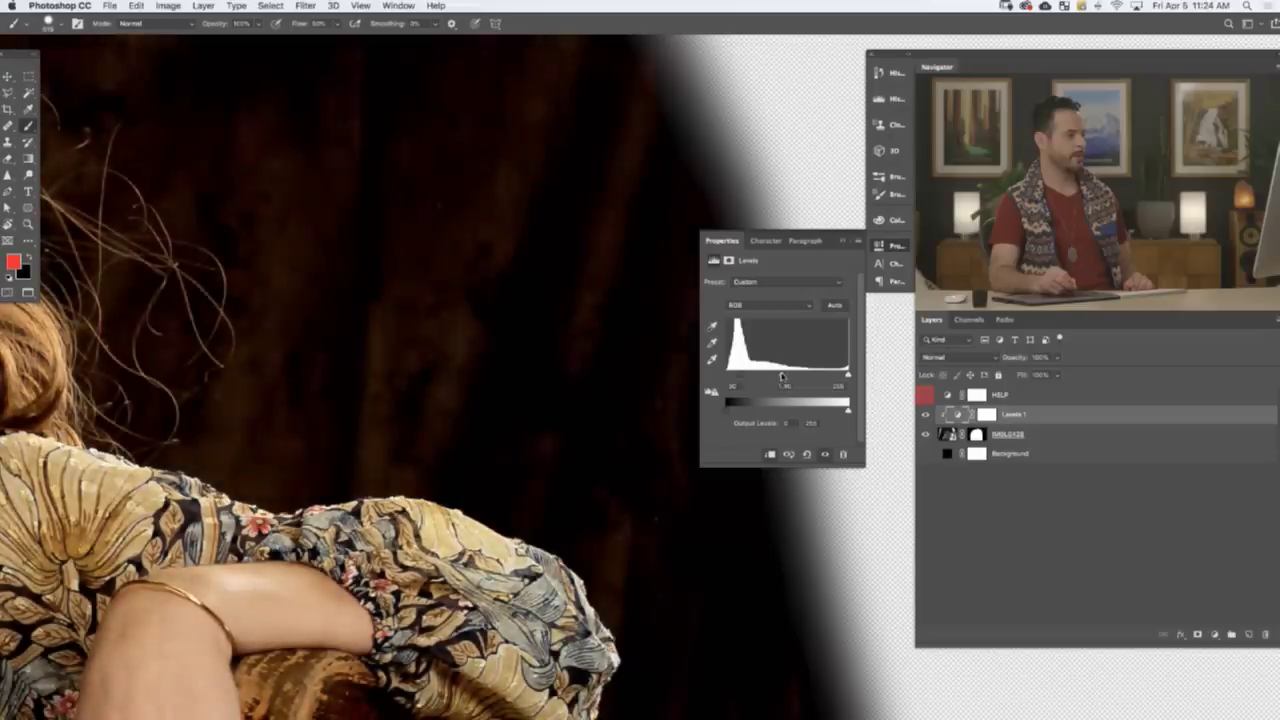
drag(741, 375, 786, 374)
- Compare the backdrop beside the woman's arm close up with the clipped Levels adjustment off and on
click(925, 414)
click(925, 414)
click(925, 414)
click(925, 414)
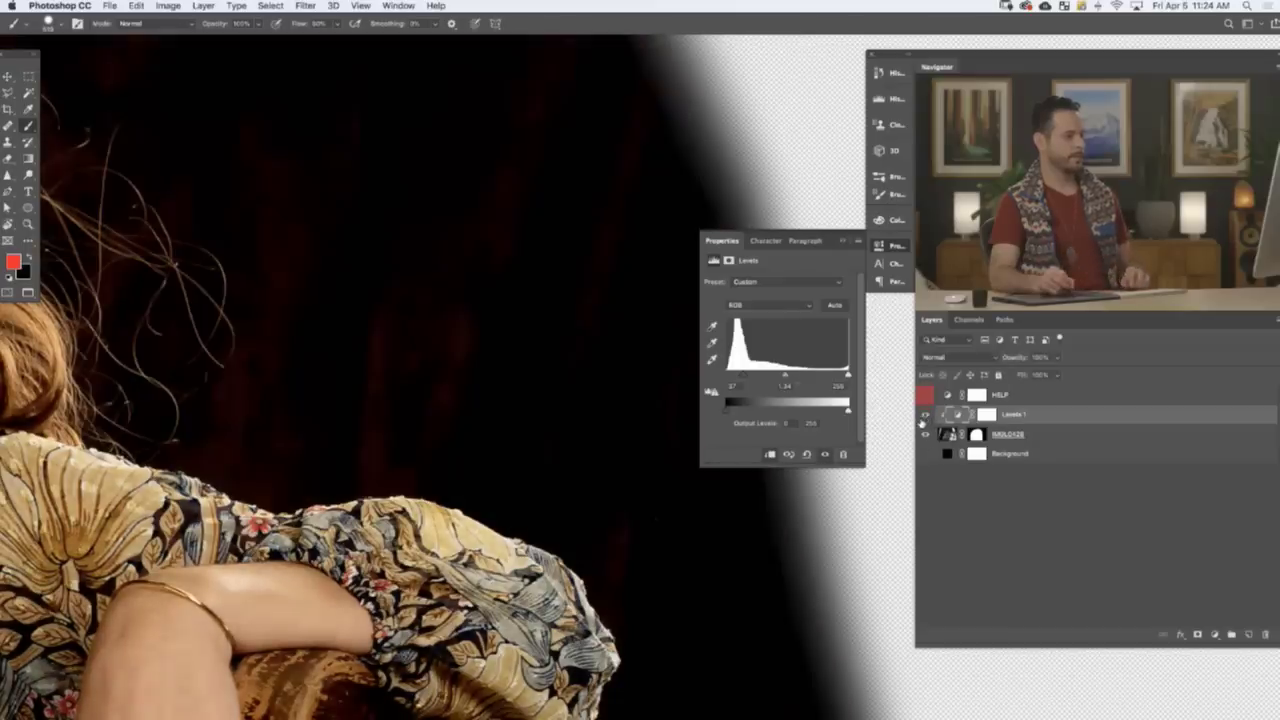
click(925, 414)
click(925, 414)
- Compare the whole portrait with and without the clipped Levels adjustment by toggling its visibility
drag(628, 520, 274, 269)
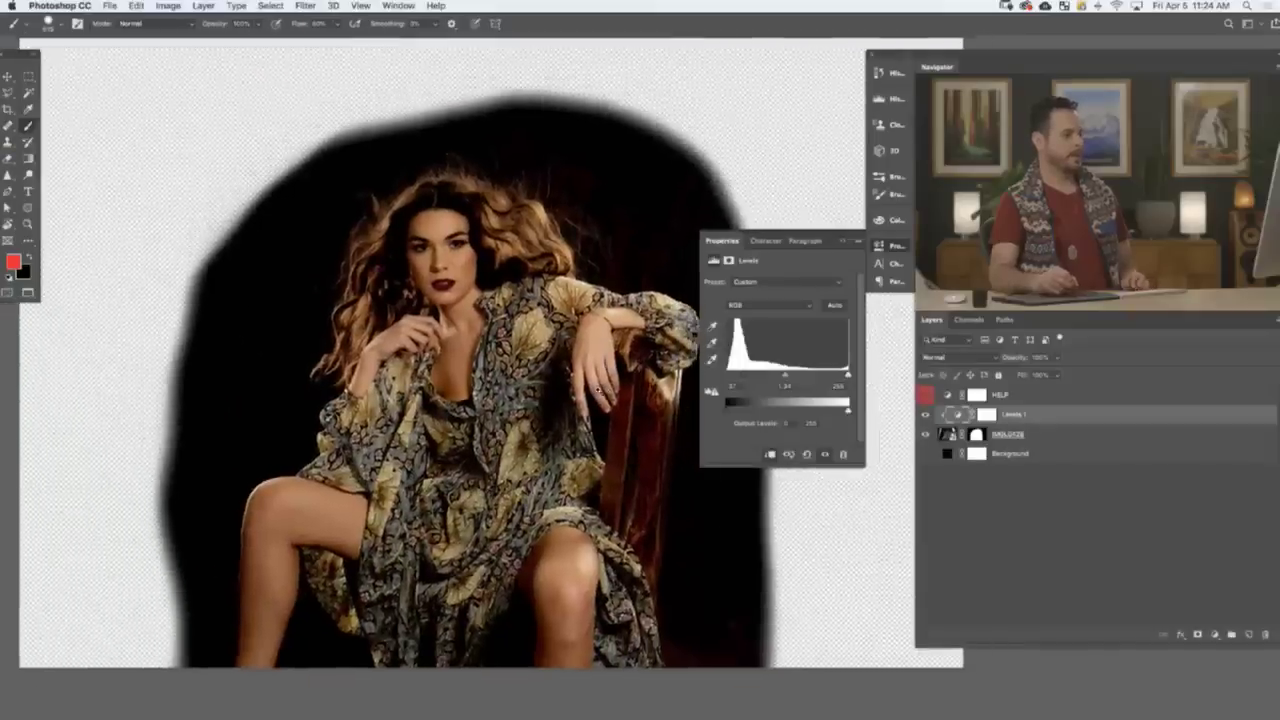
drag(568, 352, 540, 352)
drag(698, 415, 665, 427)
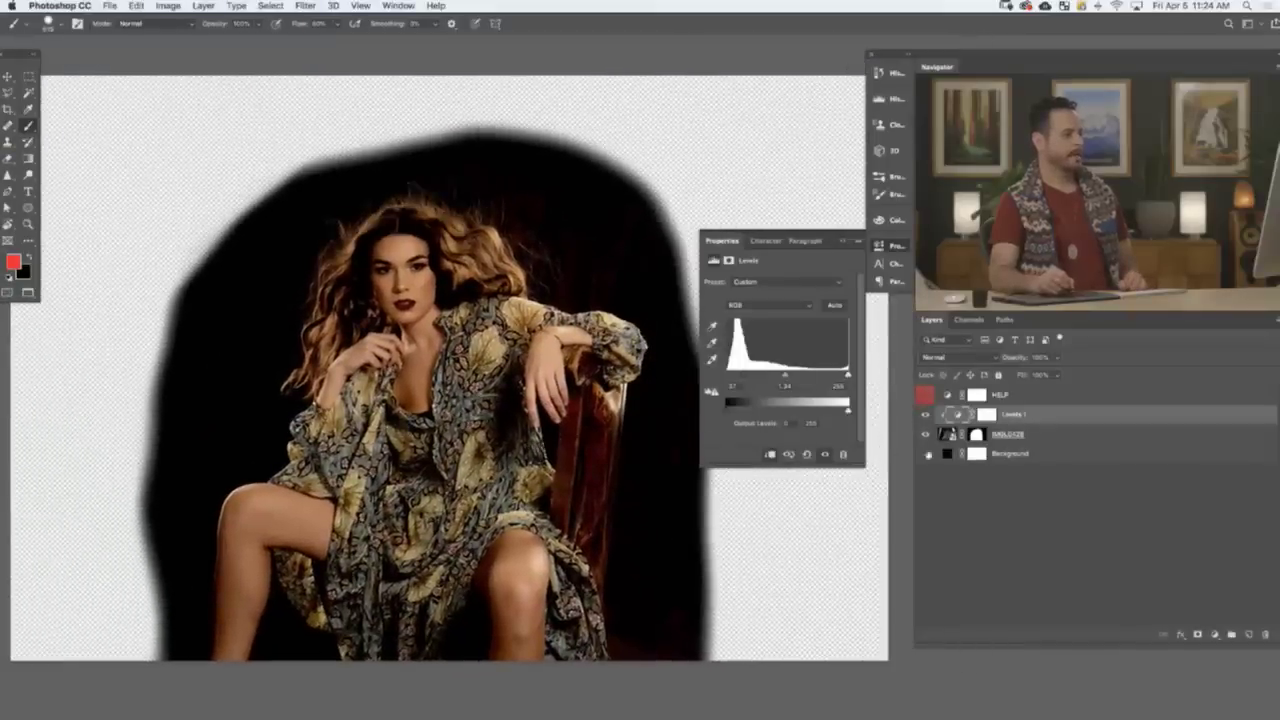
click(925, 418)
click(925, 418)
click(924, 418)
click(922, 420)
click(925, 416)
click(925, 416)
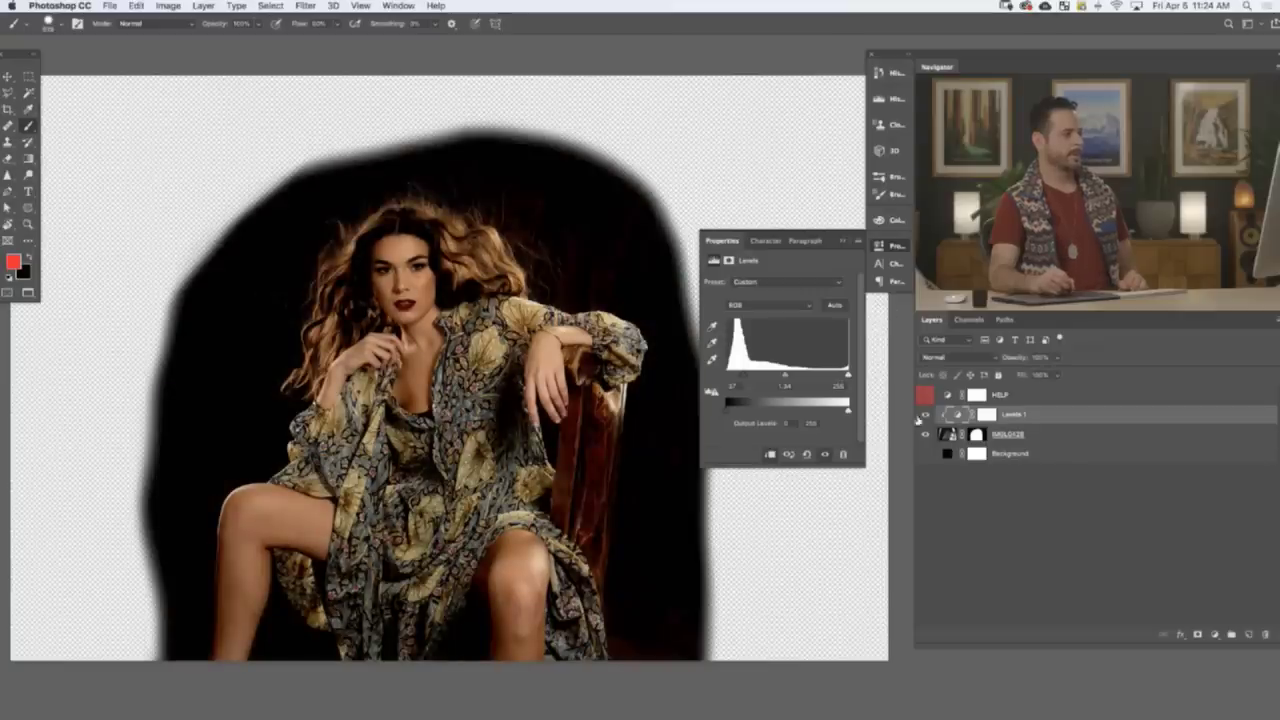
click(925, 417)
click(925, 417)
click(925, 418)
click(925, 418)
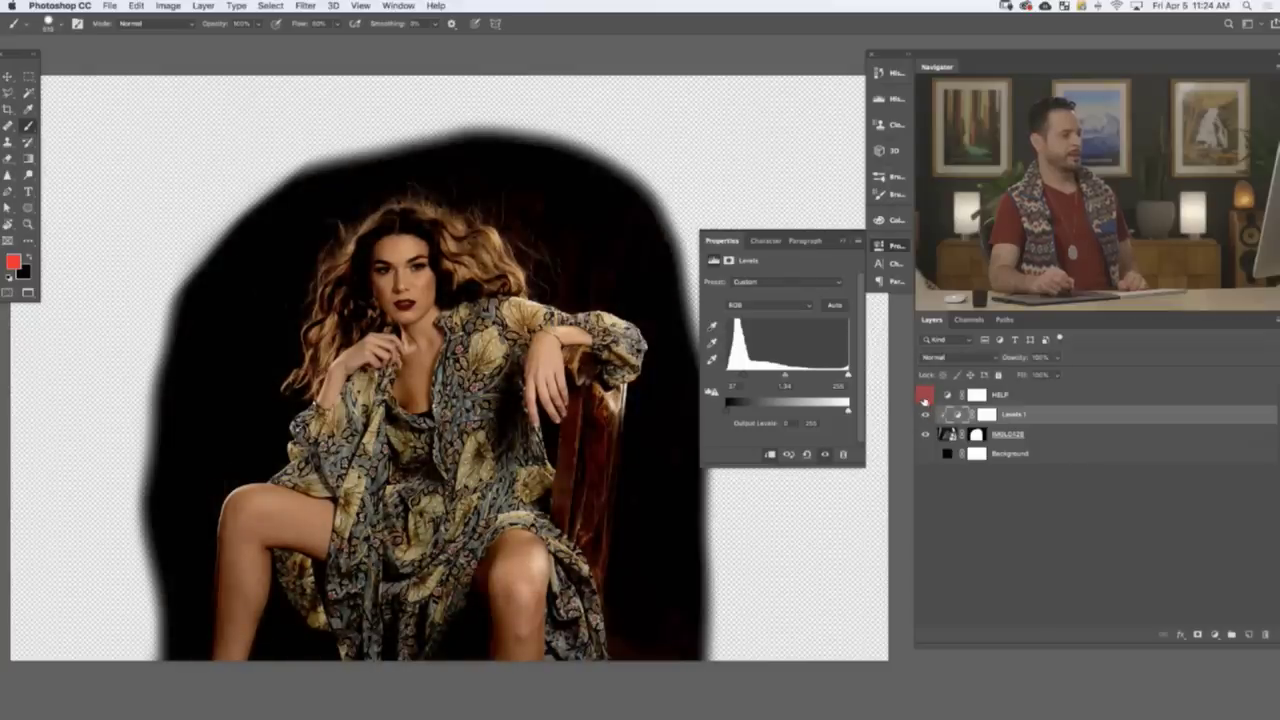
- Show the Background and HELP layers again and toggle the clipped Levels layer to check how well it darkens the backdrop
click(924, 454)
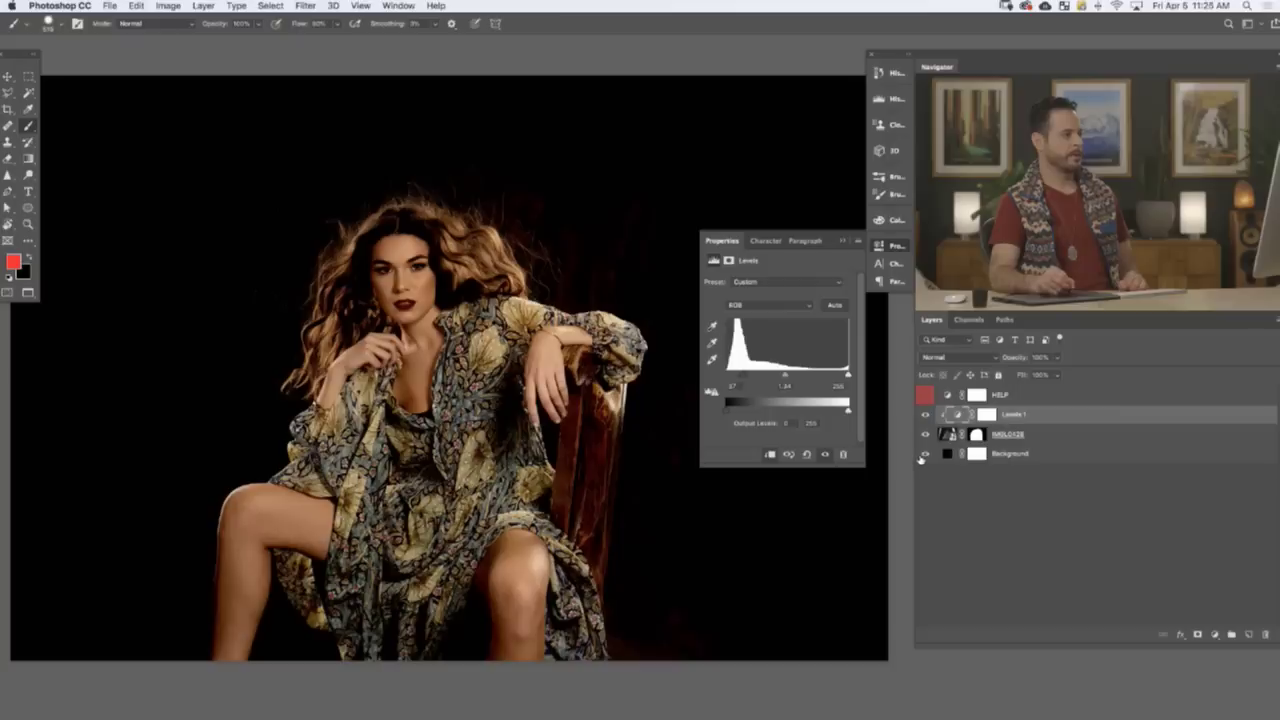
click(925, 398)
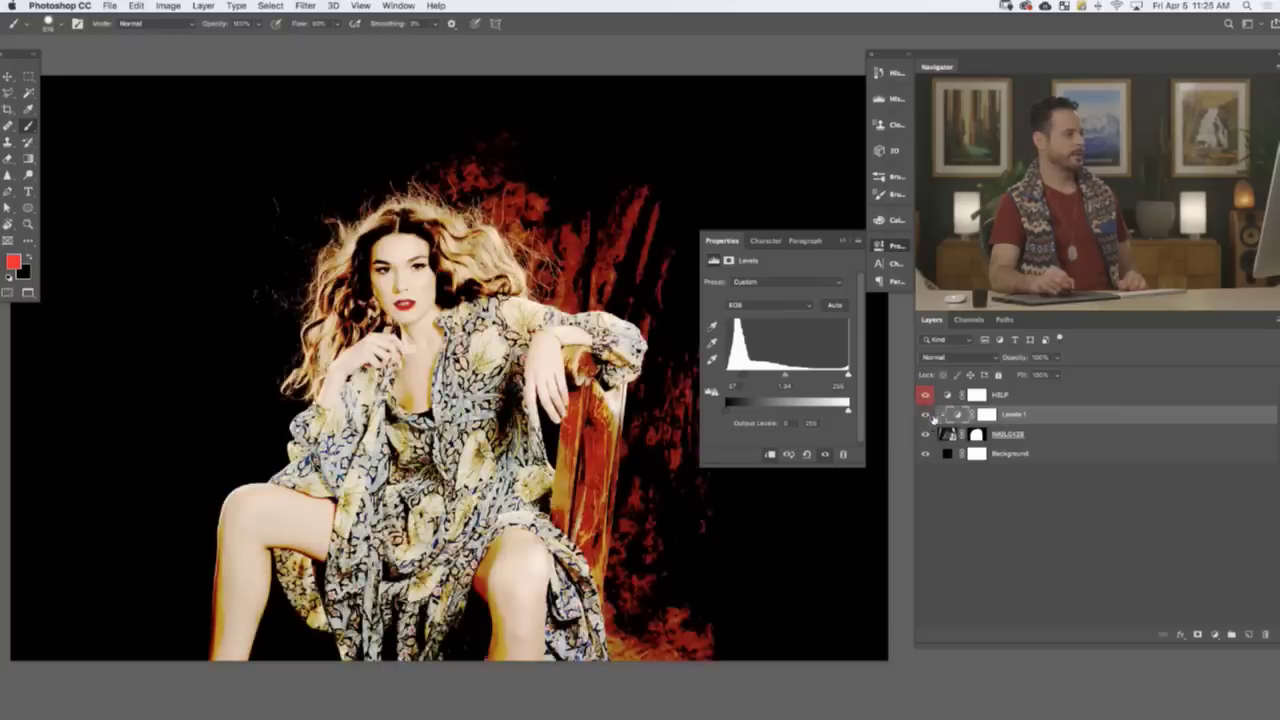
click(924, 415)
click(924, 415)
click(924, 415)
click(924, 415)
click(924, 415)
click(924, 415)
click(924, 415)
click(924, 415)
click(924, 415)
click(924, 415)
- Check the clipped Levels effect once more, then invert its layer mask to black to hide the adjustment
click(986, 415)
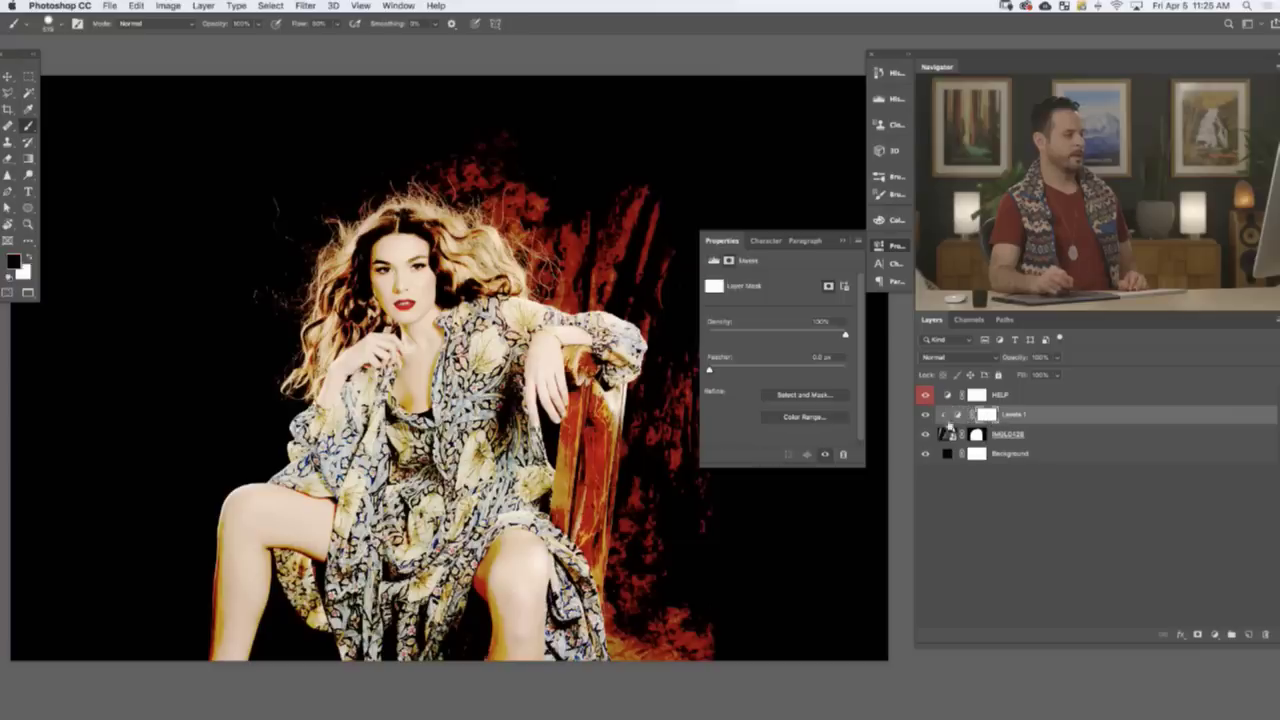
drag(689, 566, 665, 564)
click(925, 415)
click(925, 415)
click(925, 415)
click(925, 415)
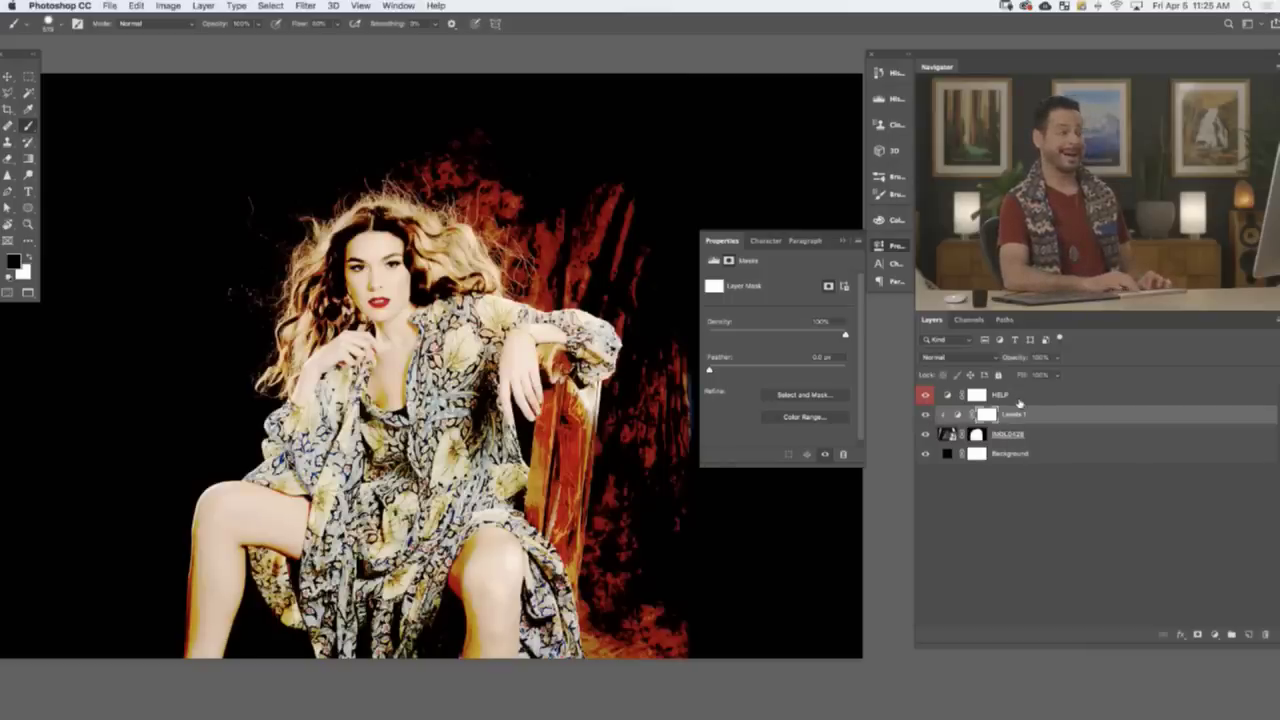
key(super+i)
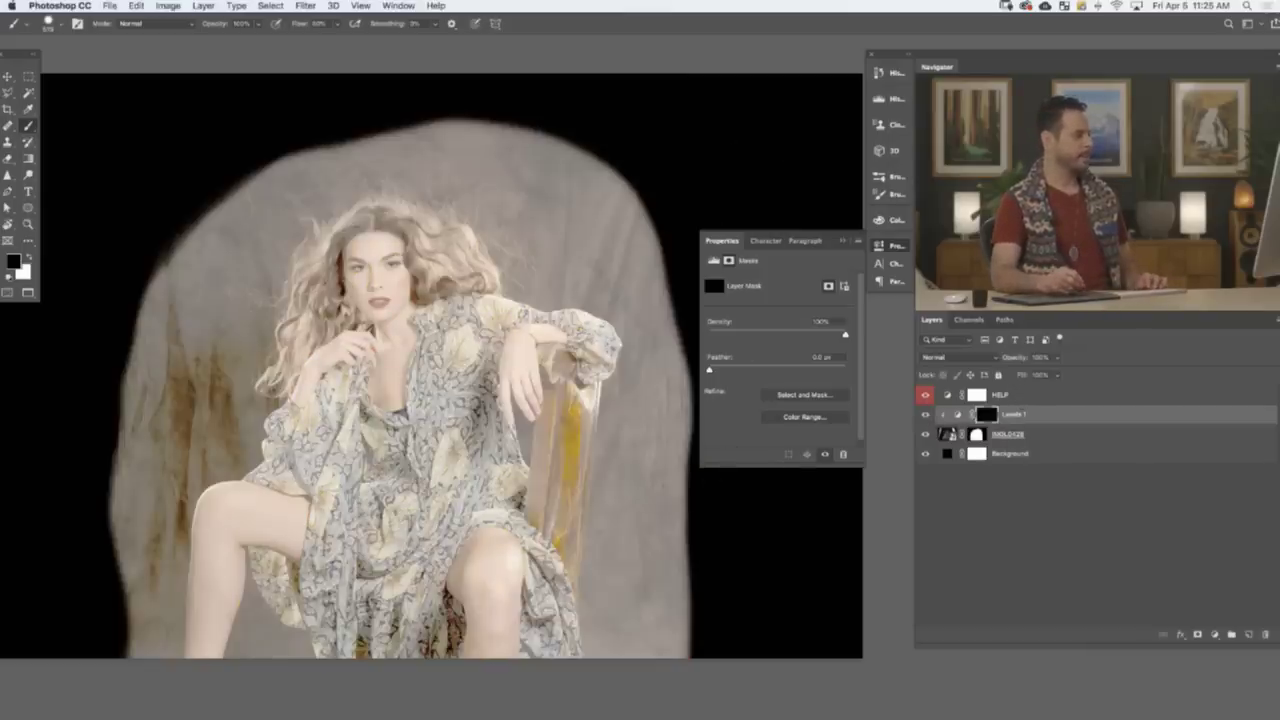
- Paint white on the Levels 1 mask to darken the backdrop beside the woman's left-hand sleeve and down around the knee
key(x)
mouse_move(160, 340)
mouse_down()
mouse_move(137, 309)
mouse_move(215, 360)
mouse_up()
mouse_move(229, 429)
mouse_down()
mouse_move(268, 410)
mouse_move(250, 436)
mouse_move(376, 425)
mouse_up()
mouse_move(463, 306)
mouse_down()
mouse_move(440, 295)
mouse_move(406, 306)
mouse_up()
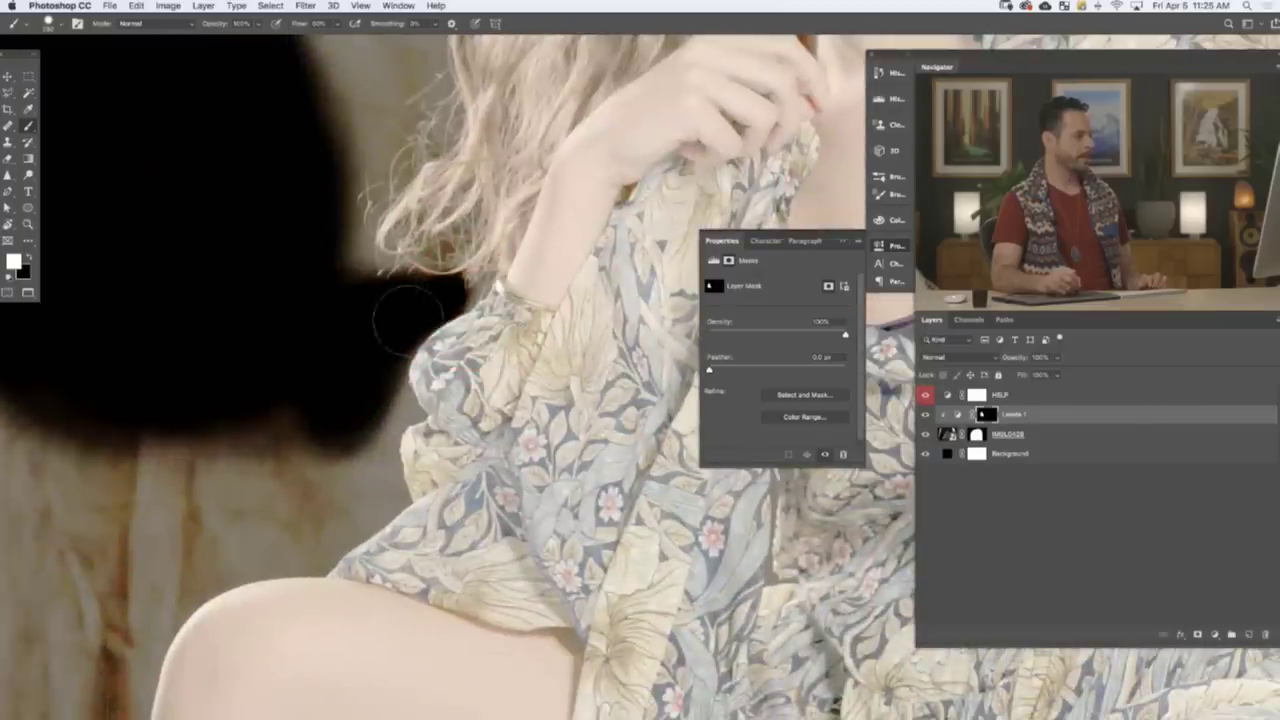
drag(383, 402, 390, 400)
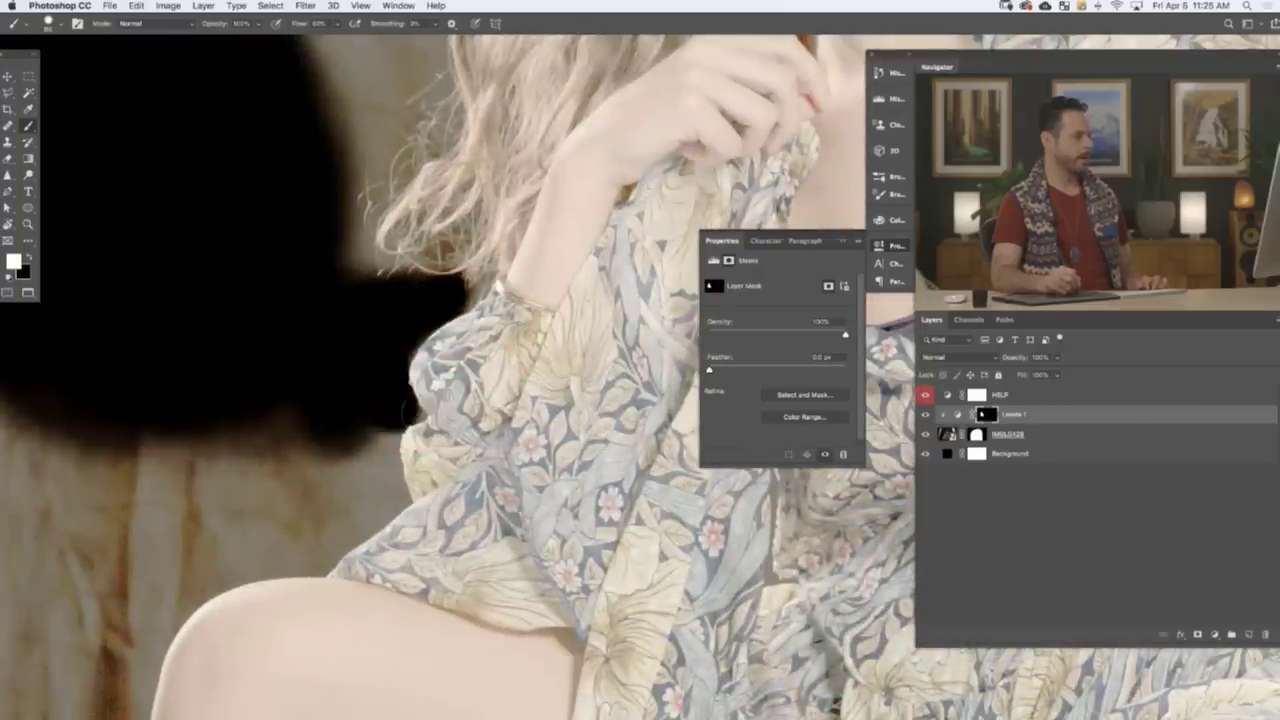
mouse_move(395, 412)
mouse_down()
mouse_move(388, 494)
mouse_move(345, 510)
mouse_move(285, 557)
mouse_move(295, 562)
mouse_move(165, 592)
mouse_move(150, 632)
mouse_move(185, 584)
mouse_move(287, 544)
mouse_move(325, 512)
mouse_move(366, 448)
mouse_move(197, 515)
mouse_move(277, 424)
mouse_move(182, 476)
mouse_up()
mouse_move(190, 532)
mouse_down()
mouse_move(396, 369)
mouse_move(335, 560)
mouse_move(322, 662)
mouse_up()
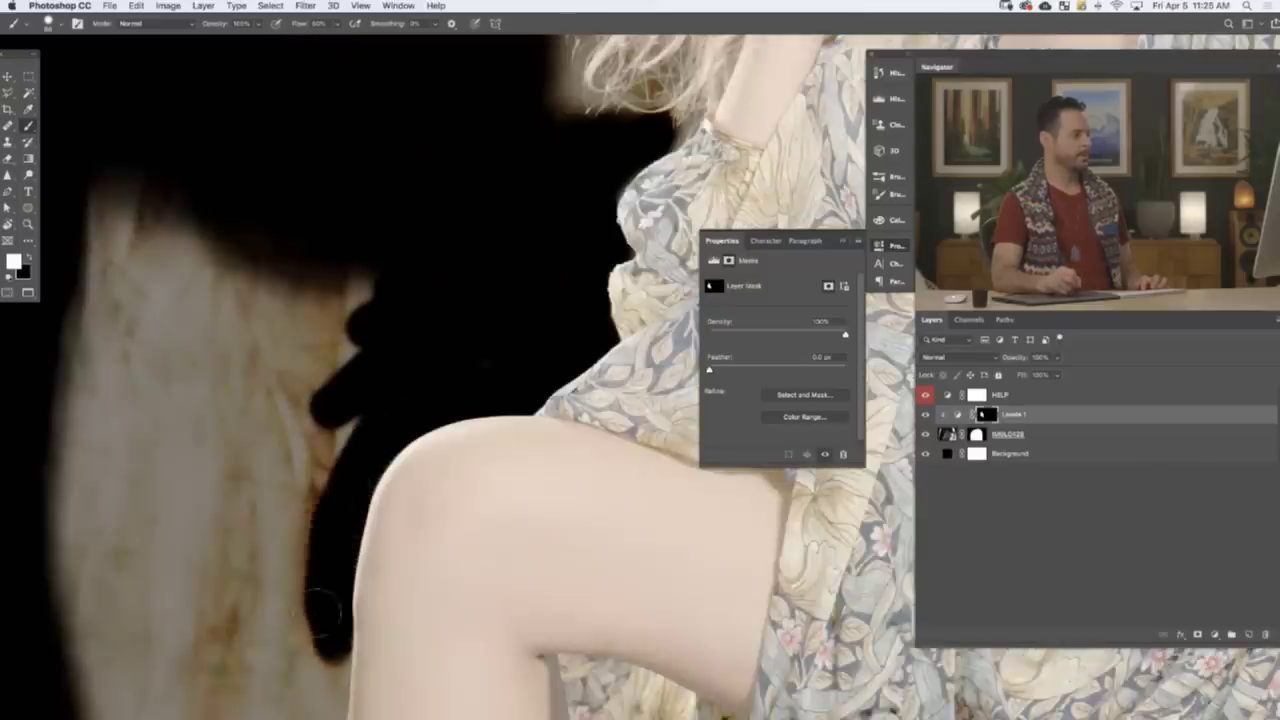
- Paint white on the Levels 1 mask to darken the backdrop along the outer edge of the woman's lower leg down to the image's bottom edge
scroll(379, 350, down, 5)
scroll(379, 350, left, 2)
drag(379, 350, 393, 283)
drag(393, 345, 372, 652)
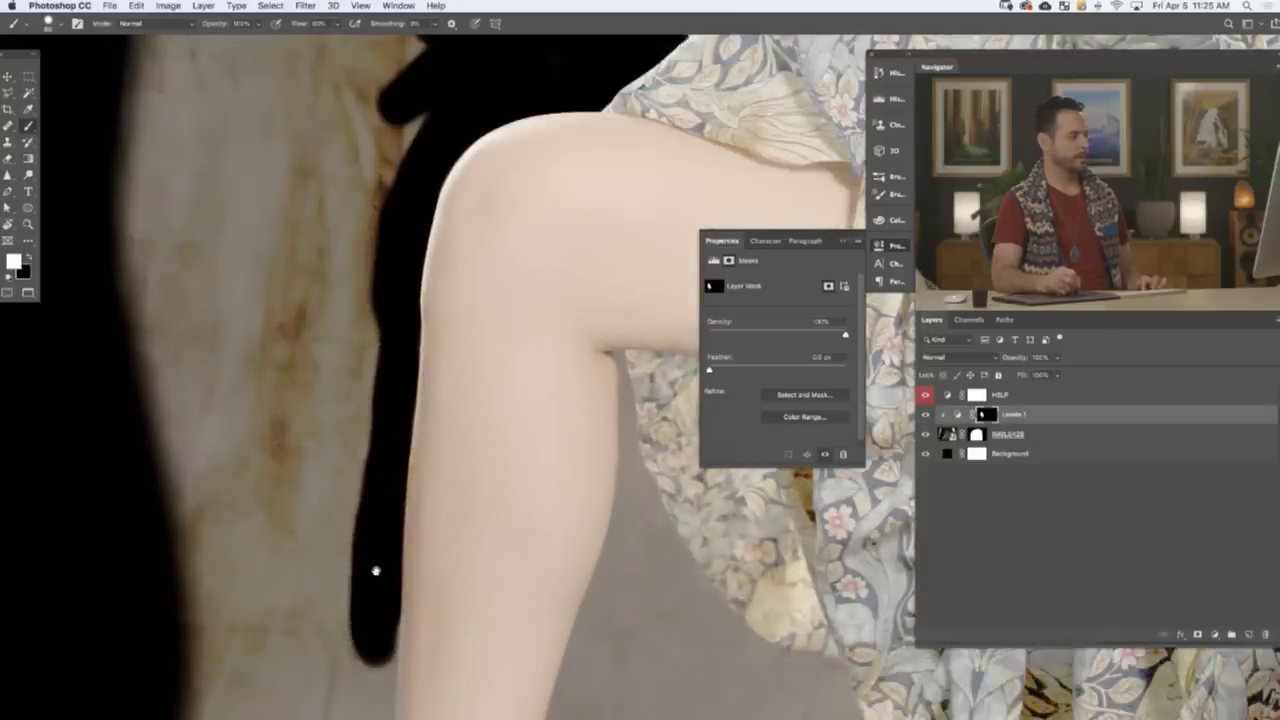
scroll(376, 571, down, 5)
scroll(376, 571, left, 2)
drag(443, 405, 444, 478)
drag(453, 407, 453, 367)
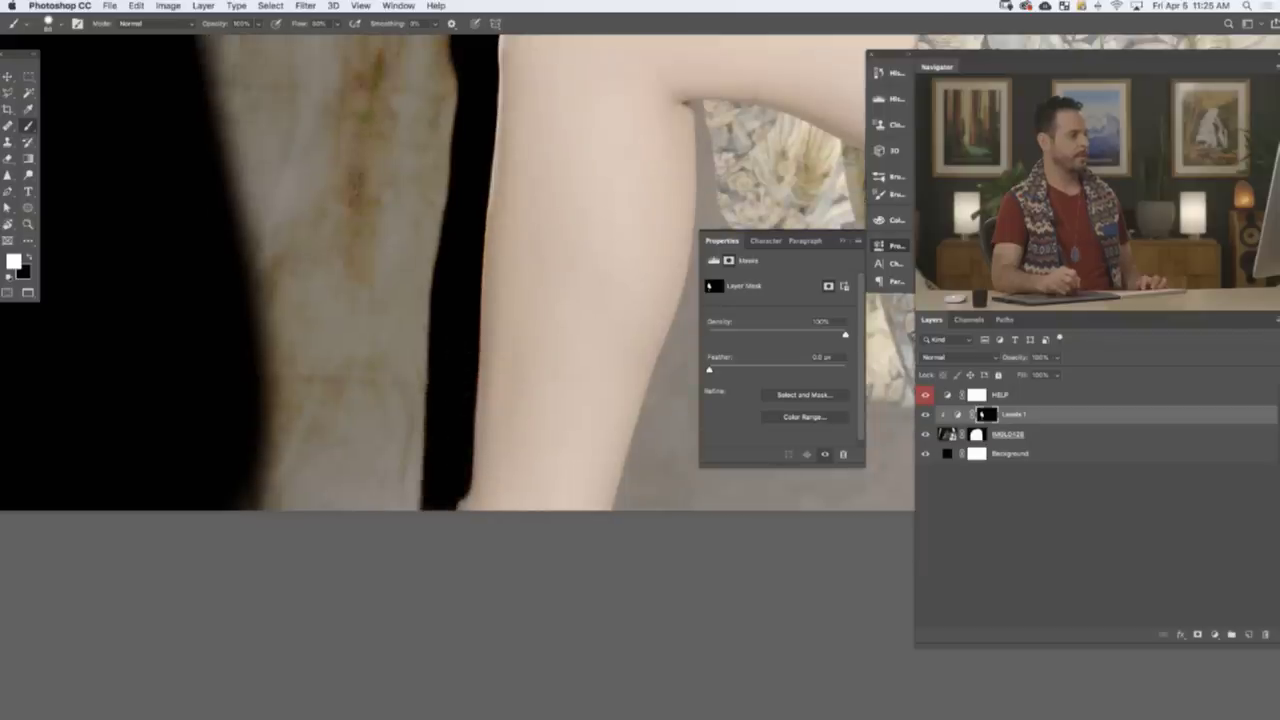
drag(473, 389, 452, 463)
- Paint white on the Levels 1 mask over the remaining backdrop patches on the side of the woman's raised hand
key(super+minus)
drag(430, 263, 455, 469)
mouse_move(400, 268)
mouse_down()
mouse_move(333, 331)
mouse_move(505, 249)
mouse_move(545, 265)
mouse_move(481, 304)
mouse_move(478, 378)
mouse_move(505, 335)
mouse_move(345, 461)
mouse_move(371, 554)
mouse_move(404, 551)
mouse_move(459, 443)
mouse_move(456, 641)
mouse_move(400, 535)
mouse_up()
mouse_move(594, 279)
mouse_down()
mouse_move(514, 452)
mouse_move(394, 506)
mouse_up()
drag(347, 403, 376, 419)
mouse_move(352, 560)
mouse_down()
mouse_move(366, 592)
mouse_move(372, 582)
mouse_up()
mouse_move(410, 500)
mouse_down()
mouse_move(420, 380)
mouse_move(430, 500)
mouse_up()
mouse_move(406, 566)
mouse_down()
mouse_move(410, 580)
mouse_move(423, 570)
mouse_up()
mouse_move(400, 630)
mouse_down()
mouse_move(430, 640)
mouse_move(350, 470)
mouse_move(480, 250)
mouse_move(470, 300)
mouse_move(500, 160)
mouse_move(440, 170)
mouse_move(458, 205)
mouse_move(385, 330)
mouse_move(320, 320)
mouse_move(330, 260)
mouse_move(295, 370)
mouse_move(345, 440)
mouse_move(305, 420)
mouse_up()
- Darken the backdrop above the woman's head and around her hair by painting white on the Levels 1 mask
drag(457, 455, 226, 586)
mouse_move(310, 285)
mouse_down()
mouse_move(355, 265)
mouse_move(330, 355)
mouse_move(360, 280)
mouse_move(280, 420)
mouse_move(440, 290)
mouse_move(420, 240)
mouse_move(440, 215)
mouse_move(320, 250)
mouse_move(480, 200)
mouse_move(560, 230)
mouse_move(590, 280)
mouse_move(540, 300)
mouse_move(605, 170)
mouse_move(660, 225)
mouse_move(640, 245)
mouse_up()
mouse_move(633, 376)
mouse_down()
mouse_move(440, 354)
mouse_move(420, 280)
mouse_move(500, 260)
mouse_move(540, 330)
mouse_move(590, 370)
mouse_move(600, 420)
mouse_move(510, 380)
mouse_move(580, 450)
mouse_move(620, 530)
mouse_move(645, 280)
mouse_move(565, 195)
mouse_move(530, 220)
mouse_up()
drag(594, 423, 413, 357)
mouse_move(497, 162)
mouse_down()
mouse_move(508, 200)
mouse_move(564, 218)
mouse_move(645, 350)
mouse_move(630, 260)
mouse_move(520, 290)
mouse_move(490, 325)
mouse_move(512, 405)
mouse_up()
drag(492, 451, 470, 450)
mouse_move(398, 466)
mouse_down()
mouse_move(474, 489)
mouse_move(425, 498)
mouse_up()
drag(450, 497, 388, 493)
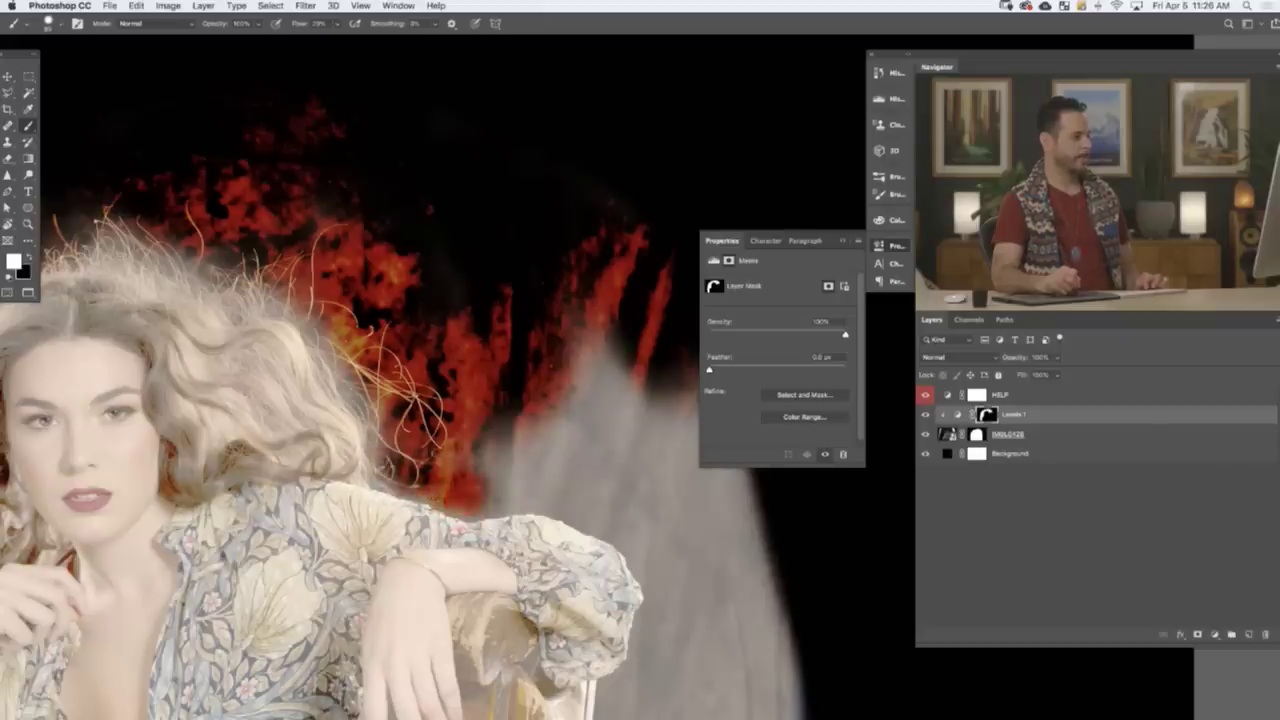
- Extend the white painting on the Levels 1 mask across the backdrop above and beside the woman's arm resting on the chair
mouse_move(500, 500)
mouse_down()
mouse_move(640, 535)
mouse_move(658, 612)
mouse_up()
drag(614, 509, 686, 509)
mouse_move(497, 420)
mouse_down()
mouse_move(535, 452)
mouse_move(570, 450)
mouse_move(575, 465)
mouse_move(619, 449)
mouse_move(513, 286)
mouse_up()
ctrl+alt+click(551, 417)
mouse_move(639, 438)
mouse_down()
mouse_move(508, 408)
mouse_move(517, 374)
mouse_up()
mouse_move(565, 325)
mouse_down()
mouse_move(606, 386)
mouse_move(498, 426)
mouse_move(606, 466)
mouse_move(668, 617)
mouse_move(650, 645)
mouse_up()
drag(637, 518, 637, 313)
mouse_move(660, 540)
mouse_down()
mouse_move(621, 362)
mouse_move(596, 337)
mouse_move(554, 337)
mouse_move(534, 398)
mouse_move(513, 390)
mouse_move(508, 343)
mouse_move(478, 425)
mouse_move(497, 393)
mouse_up()
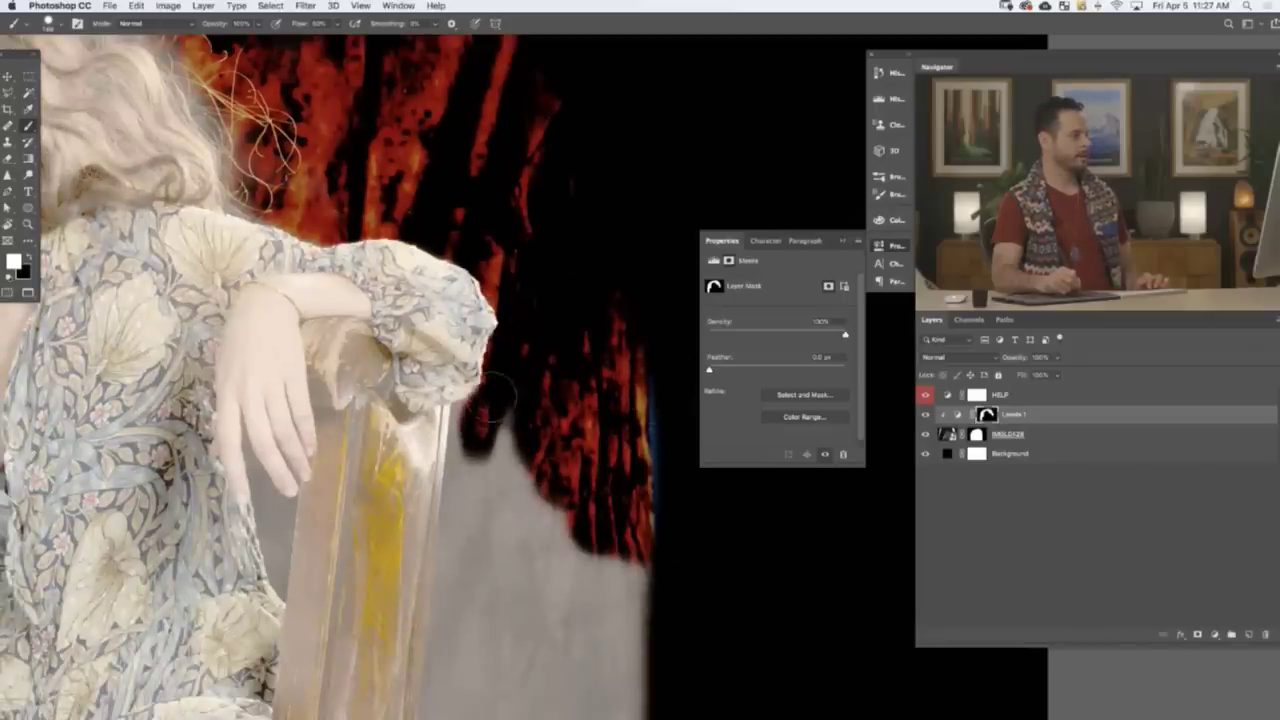
- Paint white on the Levels 1 mask down the outer edge of the chair, resizing the brush for the wider backdrop area
mouse_move(478, 440)
mouse_down()
mouse_move(467, 405)
mouse_move(458, 625)
mouse_move(520, 370)
mouse_move(462, 705)
mouse_up()
drag(494, 610, 446, 700)
mouse_move(482, 639)
mouse_down()
mouse_move(530, 378)
mouse_move(547, 354)
mouse_up()
ctrl+alt+drag(572, 361, 623, 358)
mouse_move(575, 316)
mouse_down()
mouse_move(578, 254)
mouse_move(551, 340)
mouse_move(650, 400)
mouse_move(662, 485)
mouse_up()
drag(569, 435, 449, 280)
mouse_move(530, 320)
mouse_down()
mouse_move(540, 530)
mouse_move(470, 280)
mouse_move(390, 620)
mouse_move(338, 630)
mouse_move(475, 450)
mouse_move(510, 620)
mouse_move(548, 530)
mouse_move(541, 578)
mouse_up()
- Paint the Levels 1 mask with a smaller brush to darken the backdrop gap between the bare calf and the dress hem
scroll(541, 578, left, 10)
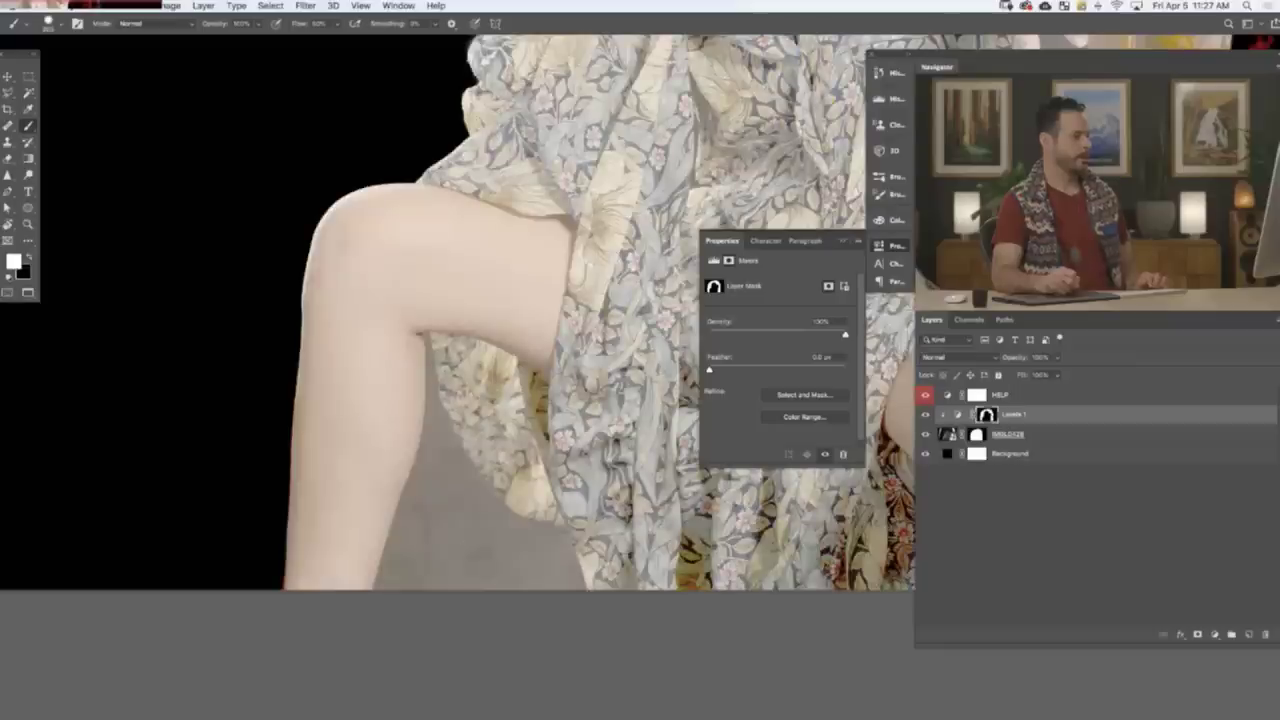
mouse_move(462, 574)
mouse_down()
mouse_move(430, 535)
mouse_move(426, 550)
mouse_up()
ctrl+alt+drag(429, 566, 410, 566)
drag(405, 550, 402, 578)
mouse_move(427, 528)
mouse_down()
mouse_move(418, 535)
mouse_move(427, 476)
mouse_move(460, 400)
mouse_move(426, 332)
mouse_up()
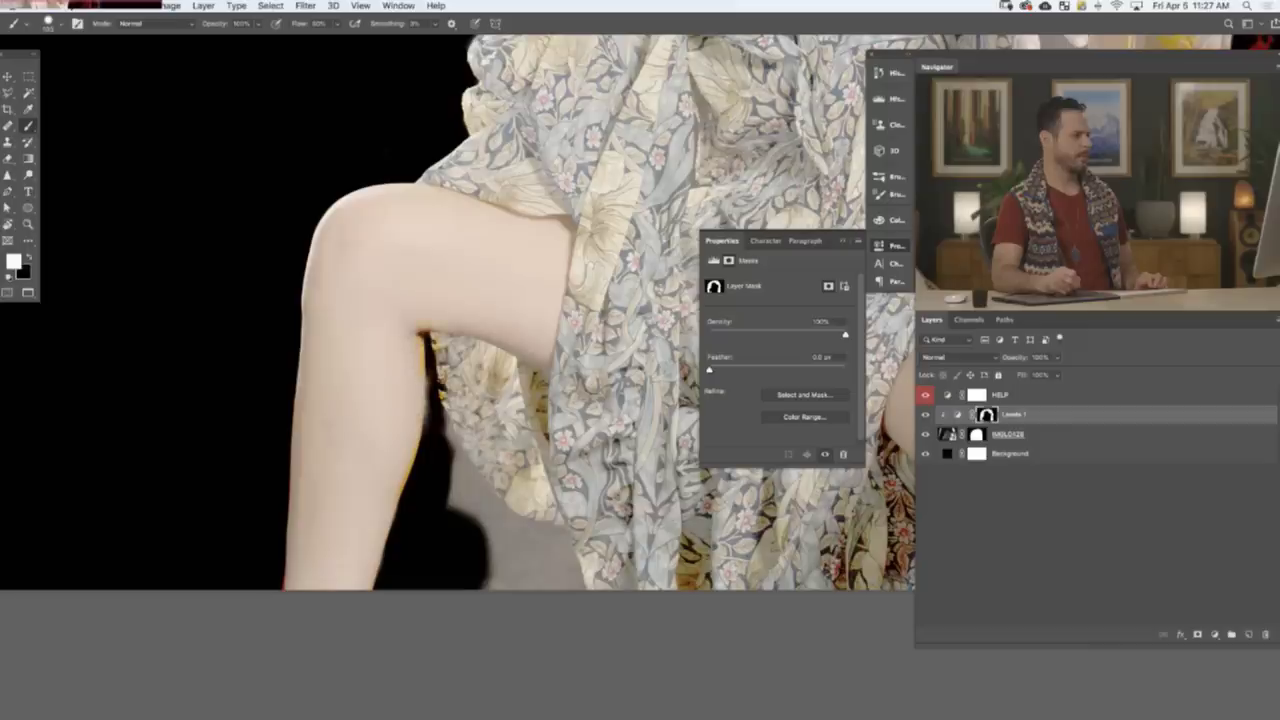
mouse_move(440, 430)
mouse_down()
mouse_move(478, 514)
mouse_move(462, 450)
mouse_move(518, 527)
mouse_up()
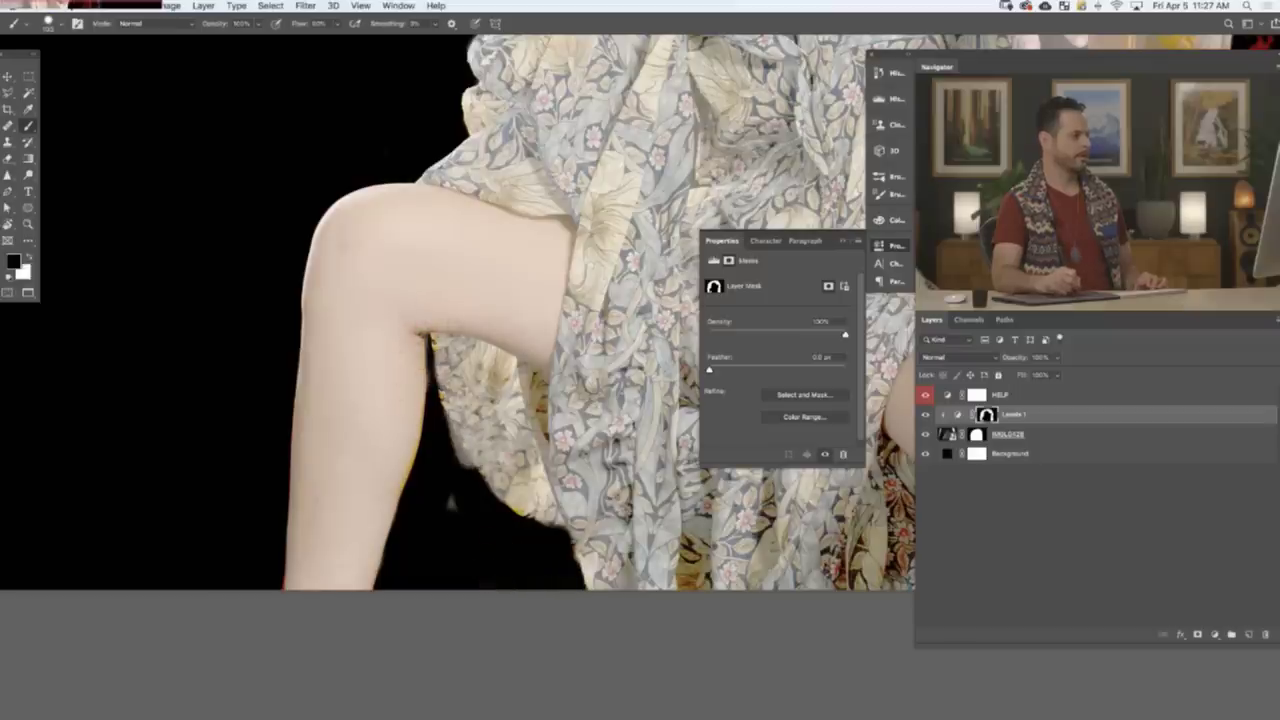
key(x)
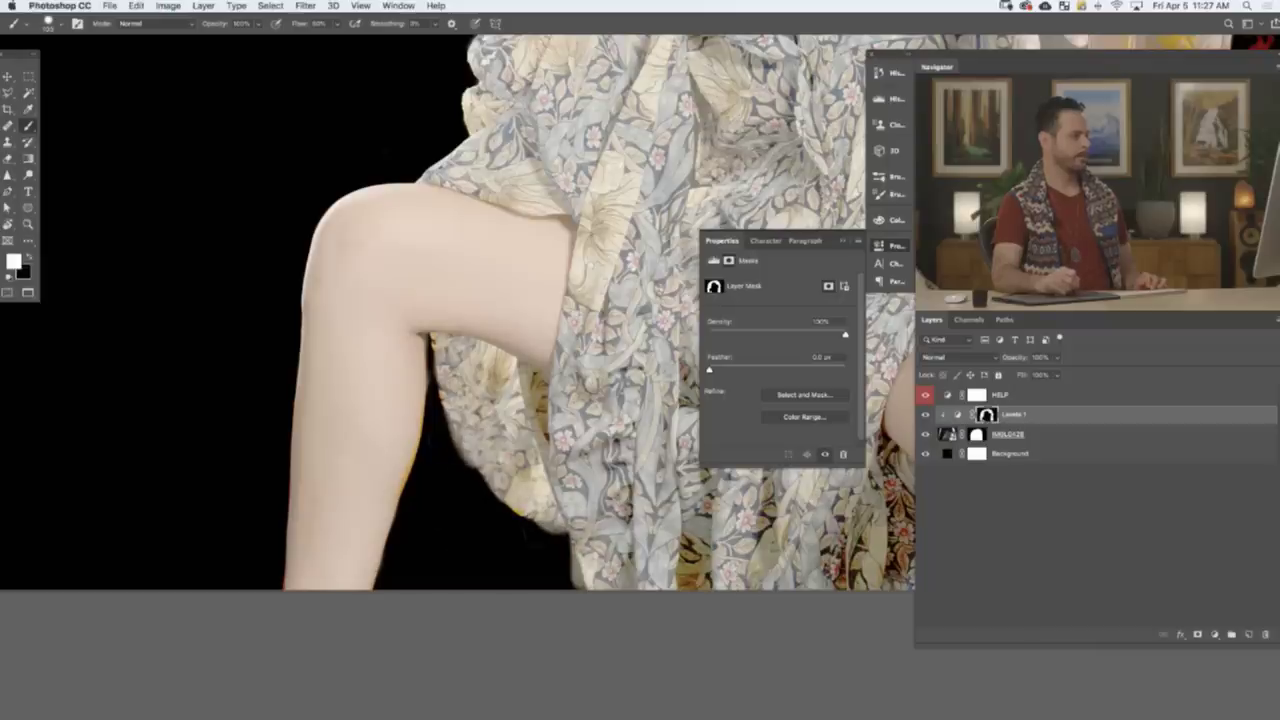
- Finish painting white on the Levels 1 mask over the backdrop beside the chair down to the image's bottom edge
drag(736, 146, 291, 422)
drag(586, 400, 496, 528)
drag(486, 387, 652, 636)
scroll(507, 400, down, 2)
scroll(555, 390, down, 4)
drag(678, 488, 639, 362)
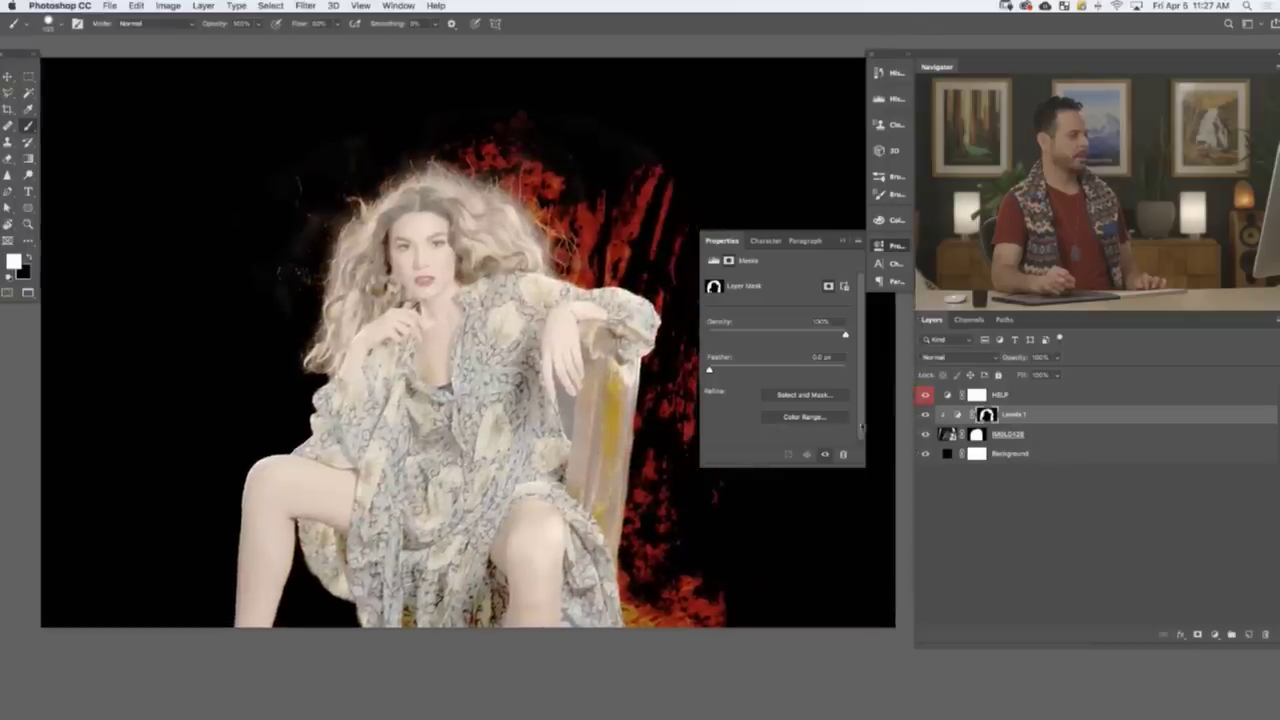
- Hide the HELP layer, compare the portrait with and without Levels 1, and show the HELP layer again
click(924, 396)
drag(640, 485, 660, 504)
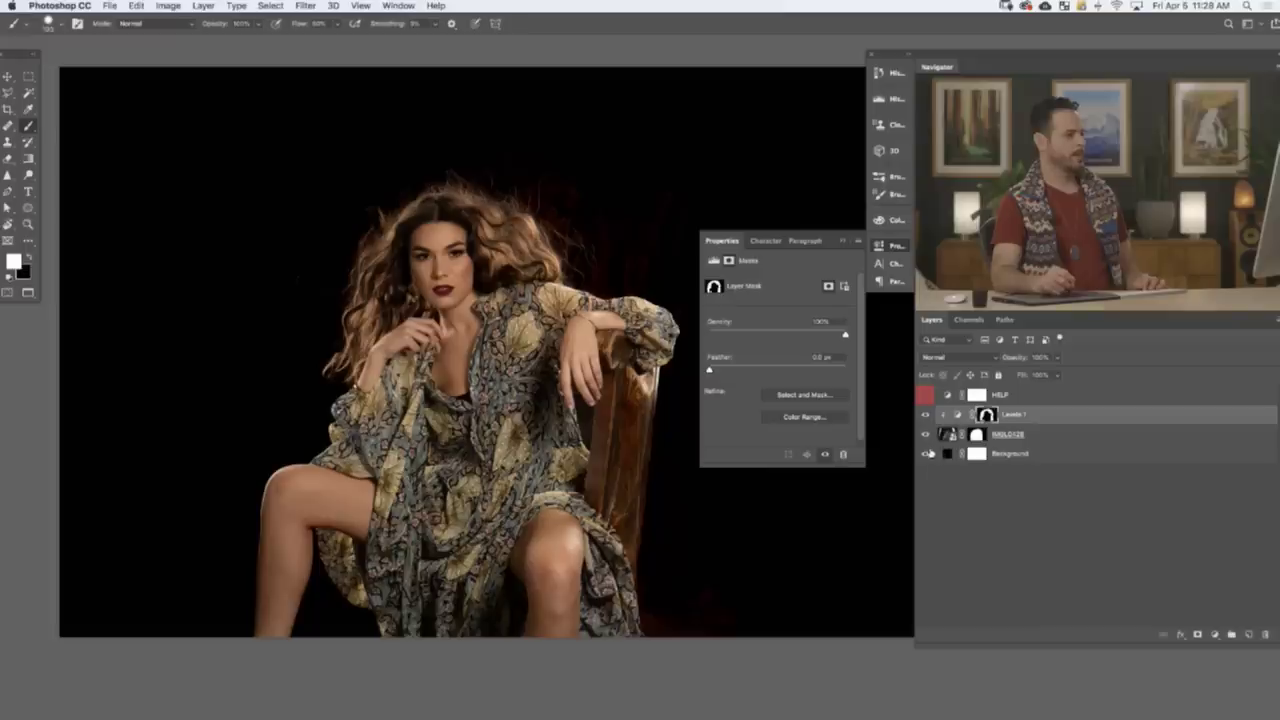
click(925, 415)
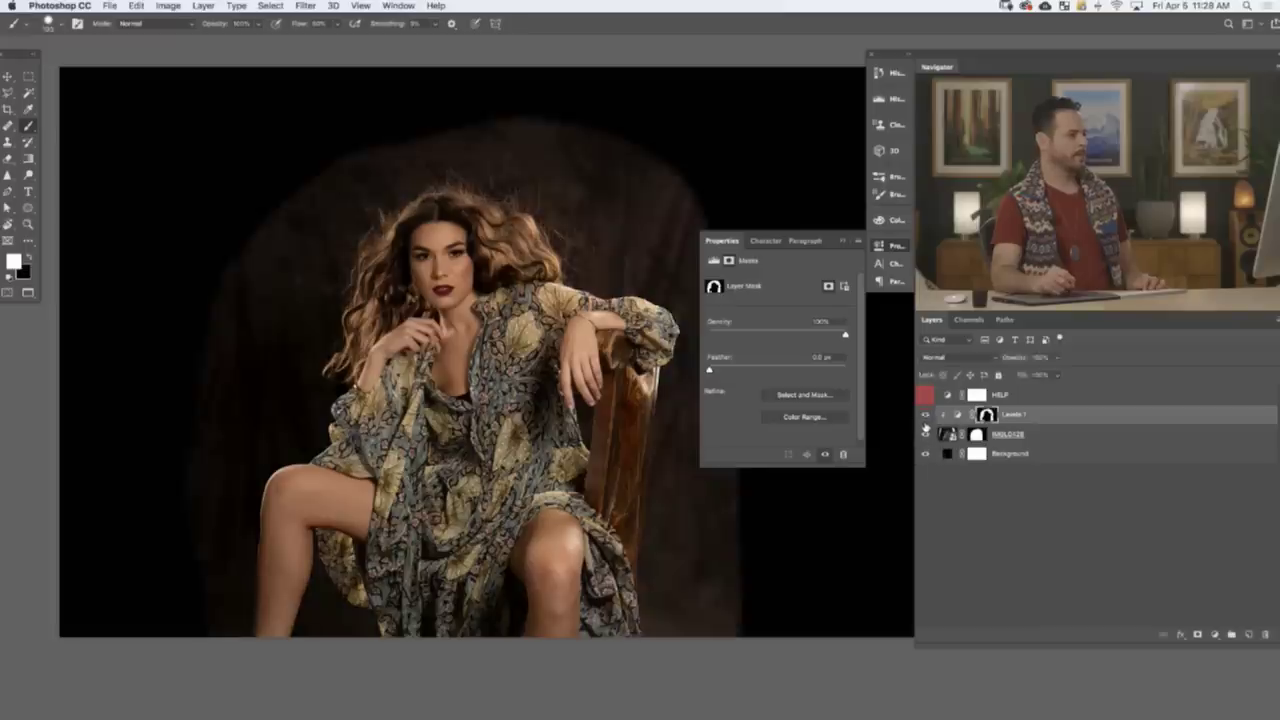
click(925, 415)
click(925, 434)
click(924, 434)
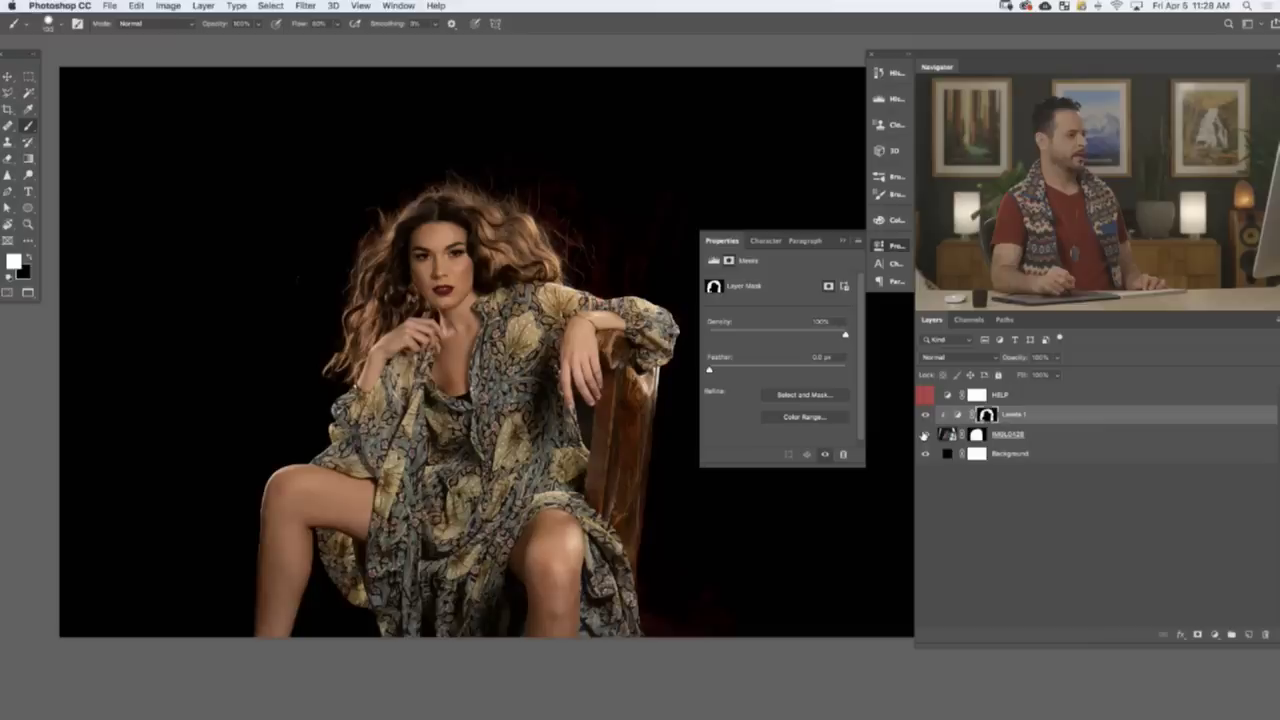
click(924, 418)
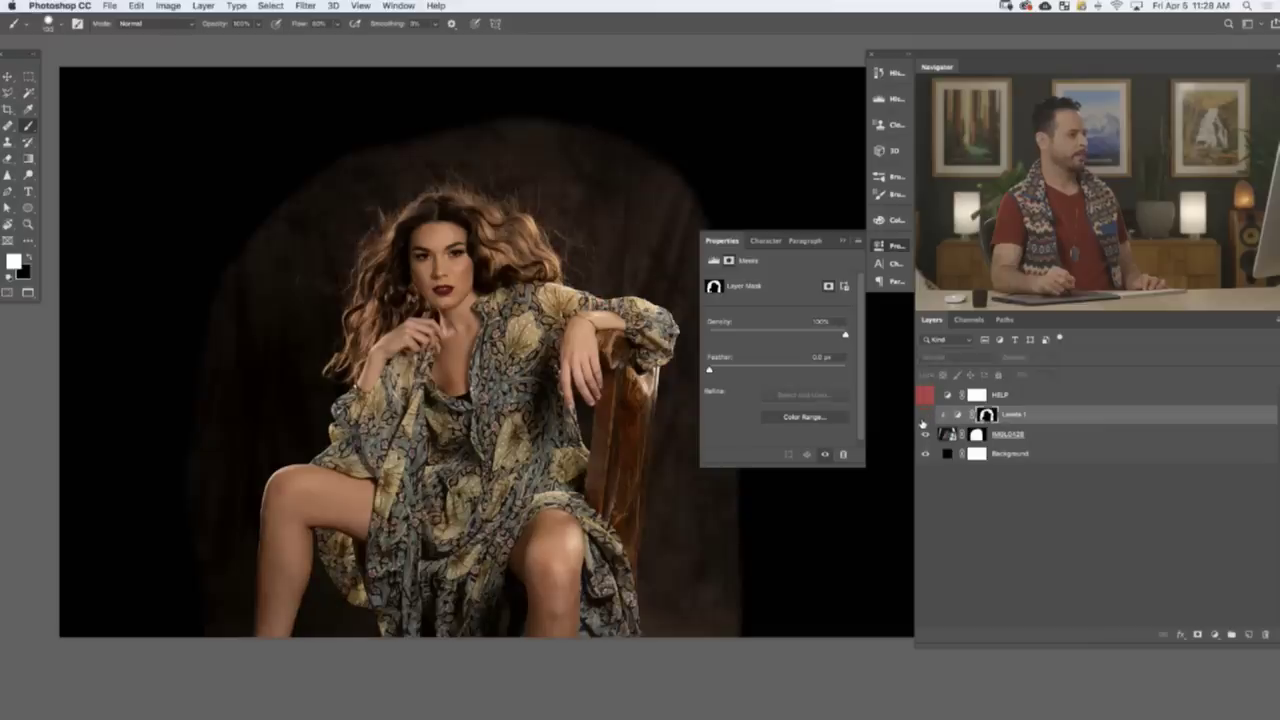
click(924, 416)
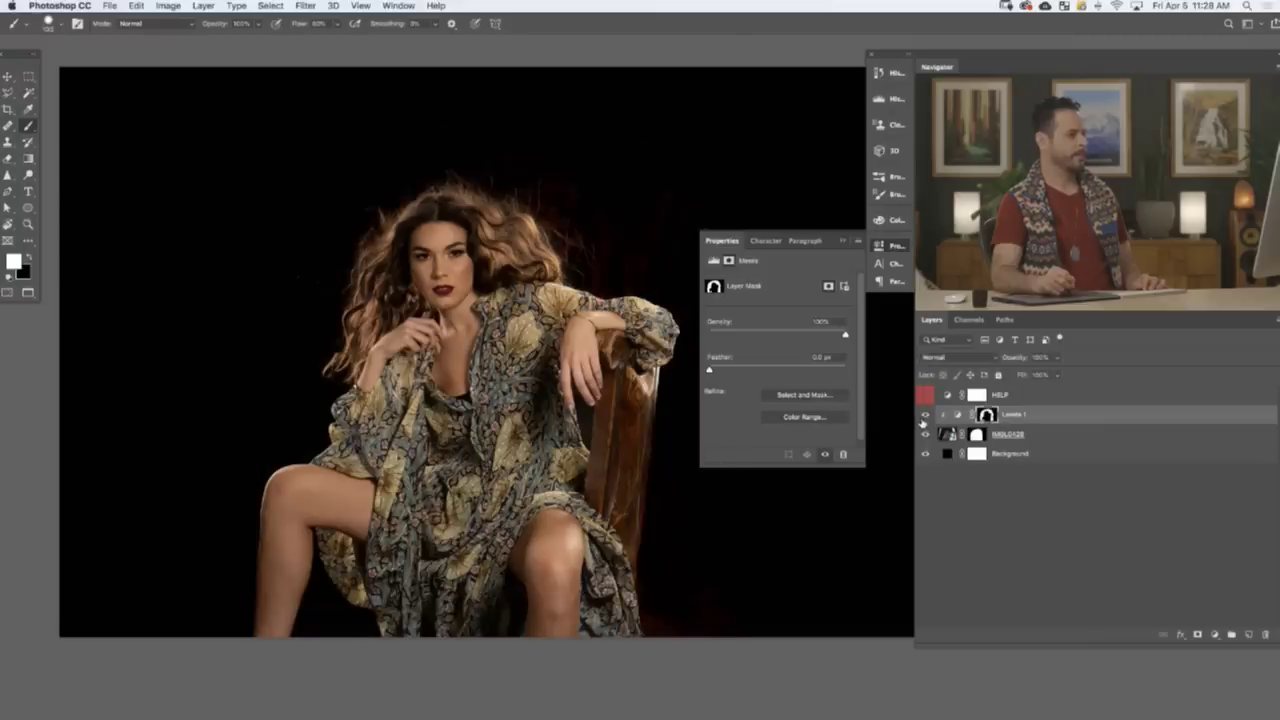
click(924, 416)
click(924, 416)
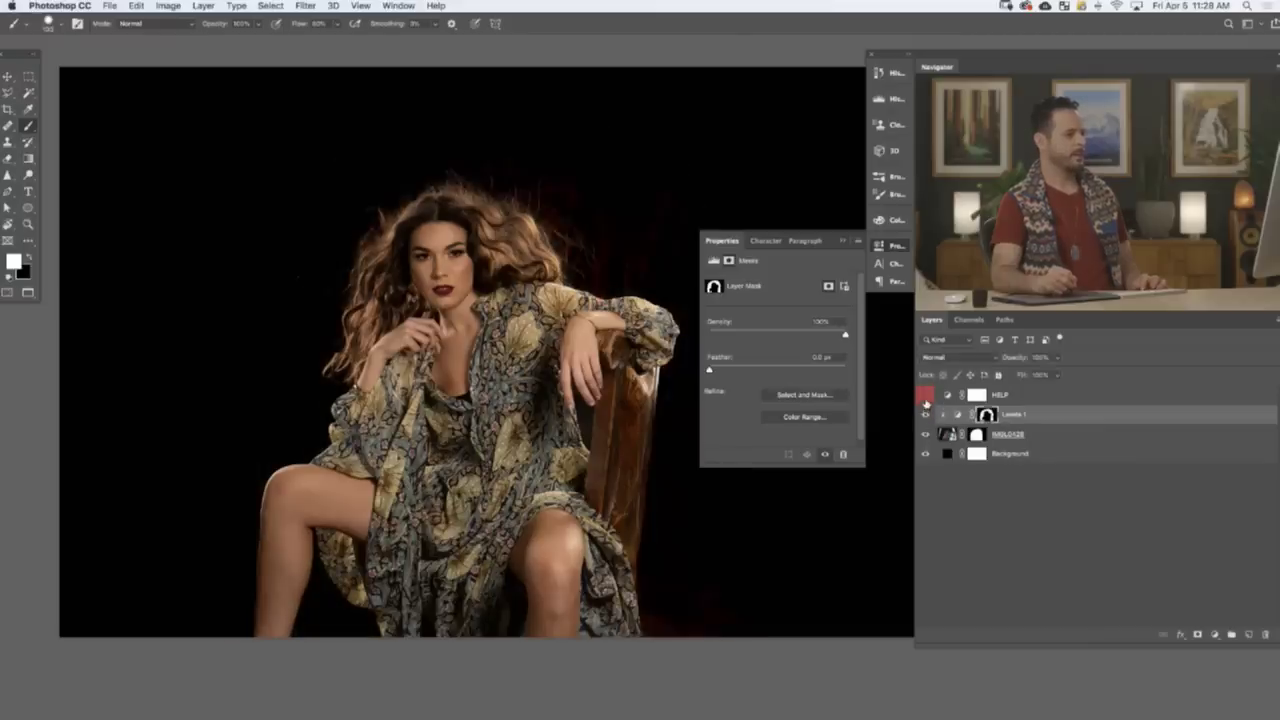
click(924, 395)
- Add a second clipped Levels adjustment above Levels 1 with the shadow input at 38, and invert its mask to black
scroll(667, 540, right, 5)
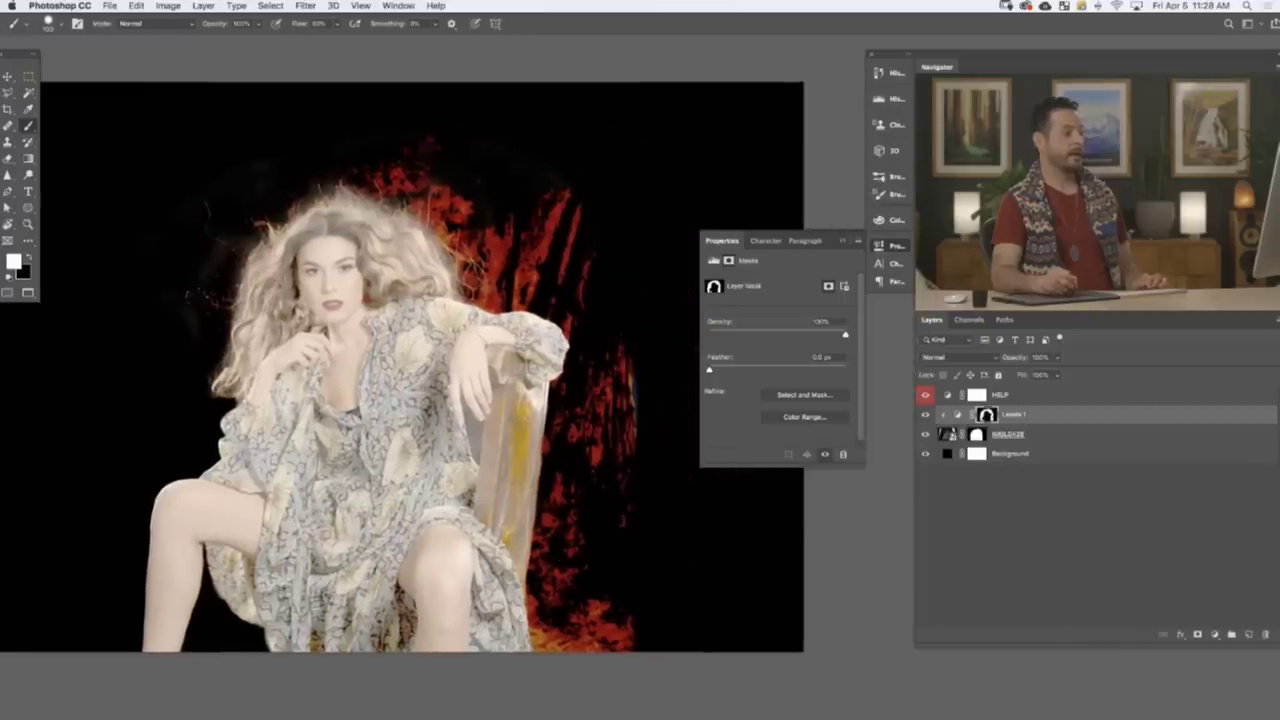
click(1050, 420)
click(1214, 636)
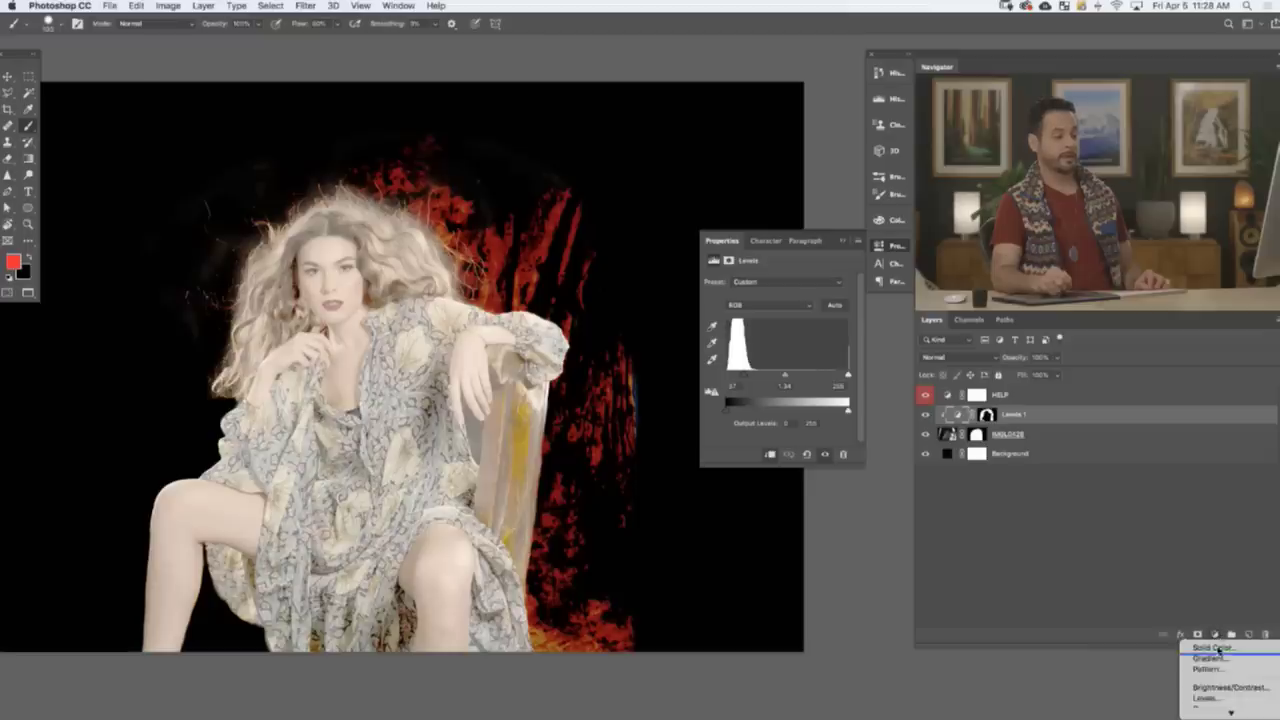
click(1217, 700)
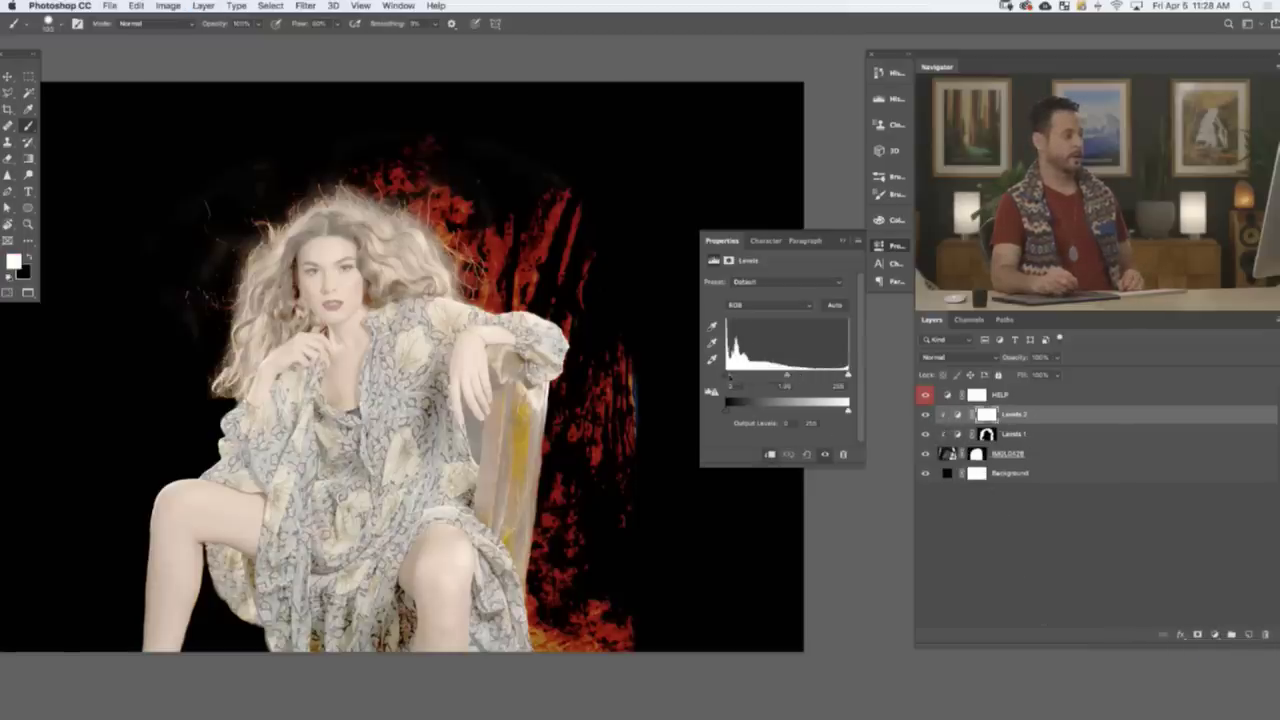
drag(727, 377, 745, 377)
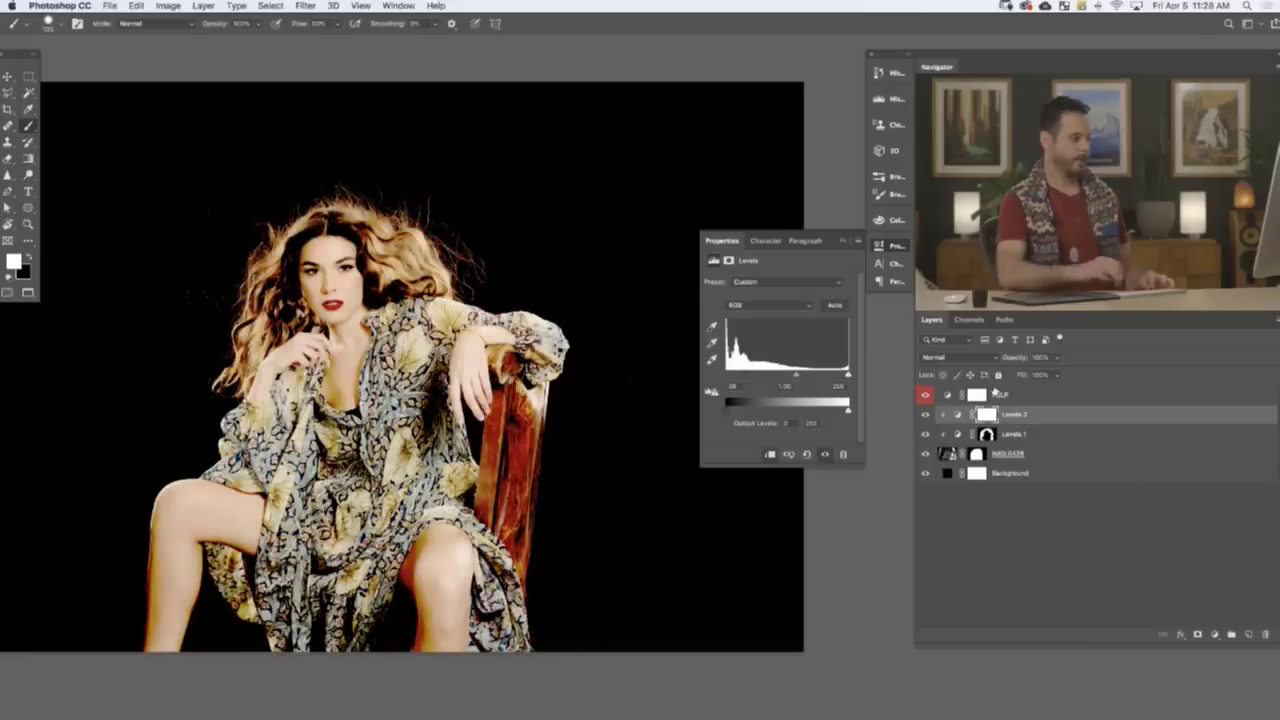
key(super+i)
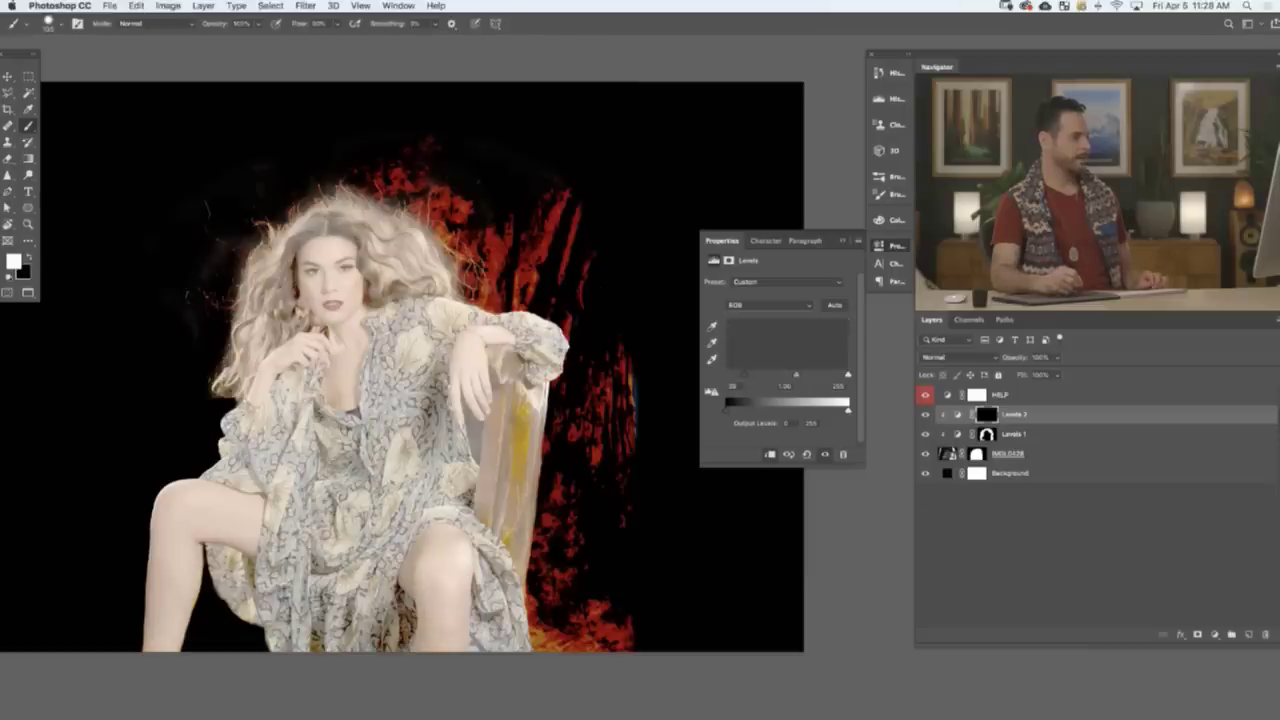
- Paint white on the Levels 2 mask over the red backdrop patches beside the chair and behind the woman's hair
drag(222, 343, 244, 343)
mouse_move(619, 388)
mouse_down()
mouse_move(634, 371)
mouse_move(592, 426)
mouse_up()
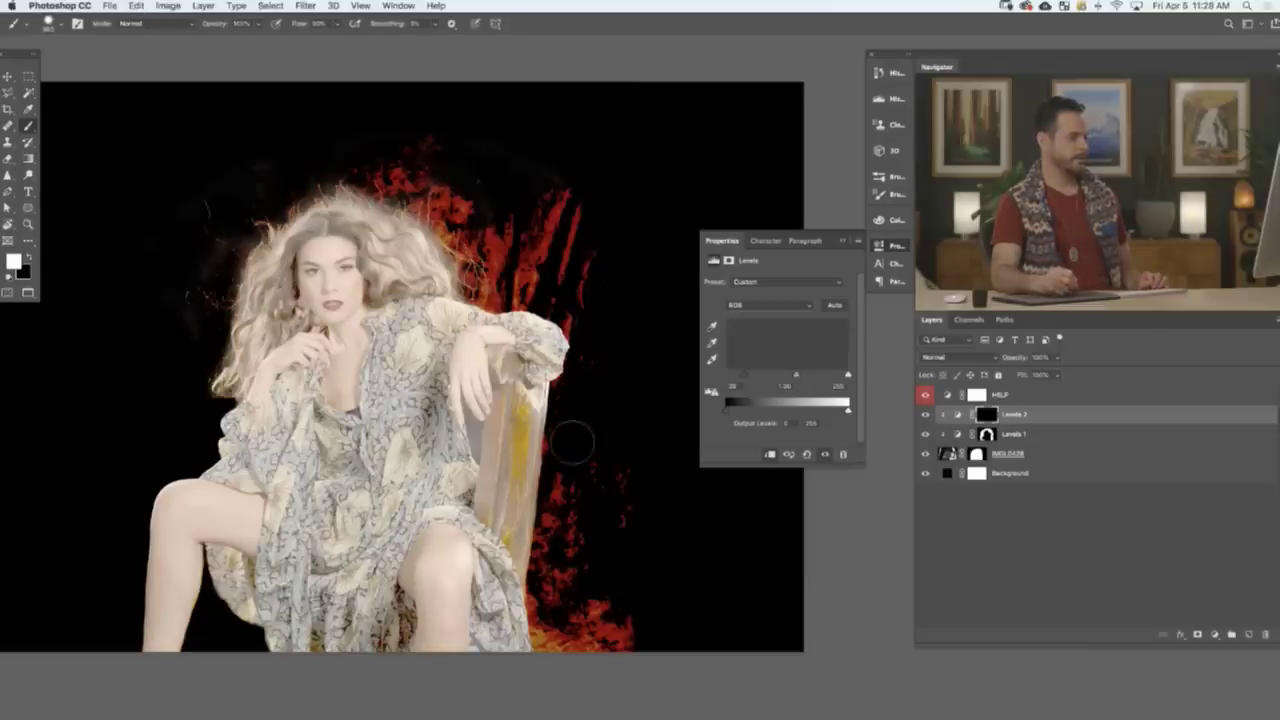
drag(566, 487, 553, 610)
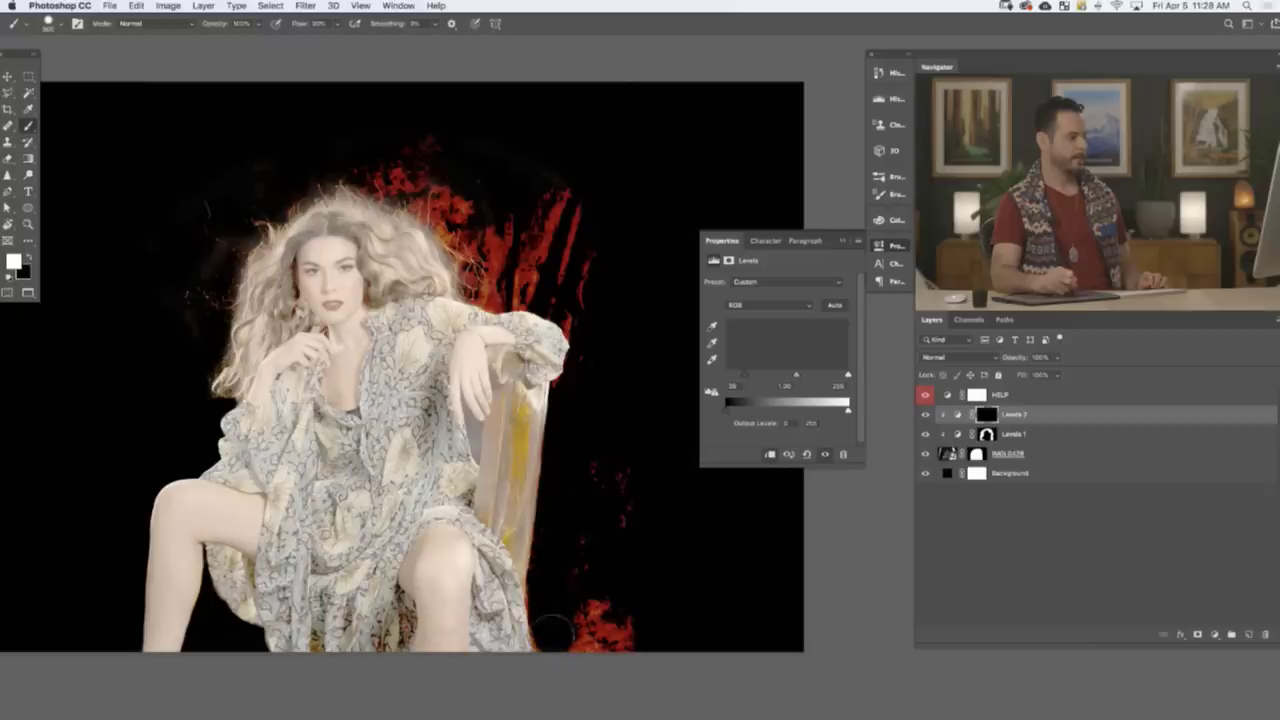
mouse_move(566, 562)
mouse_down()
mouse_move(610, 630)
mouse_move(623, 494)
mouse_up()
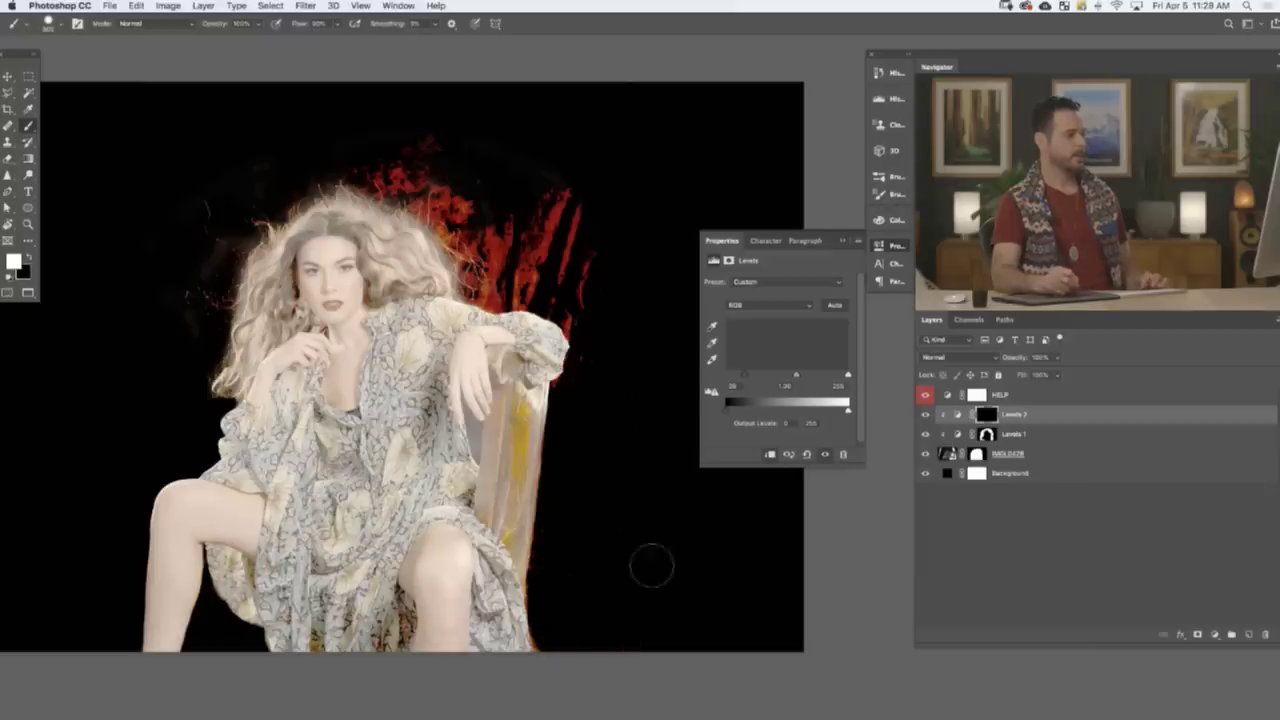
drag(586, 357, 609, 409)
mouse_move(598, 272)
mouse_down()
mouse_move(626, 369)
mouse_move(608, 380)
mouse_move(597, 436)
mouse_up()
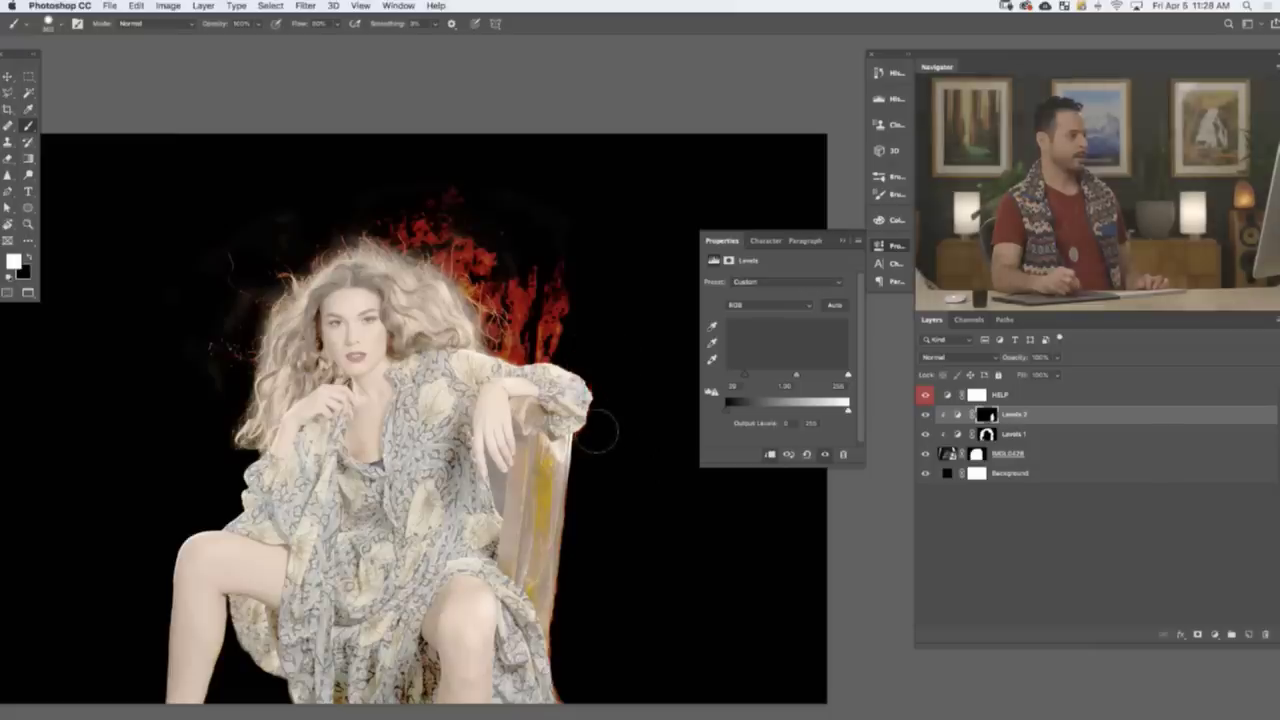
drag(584, 295, 548, 327)
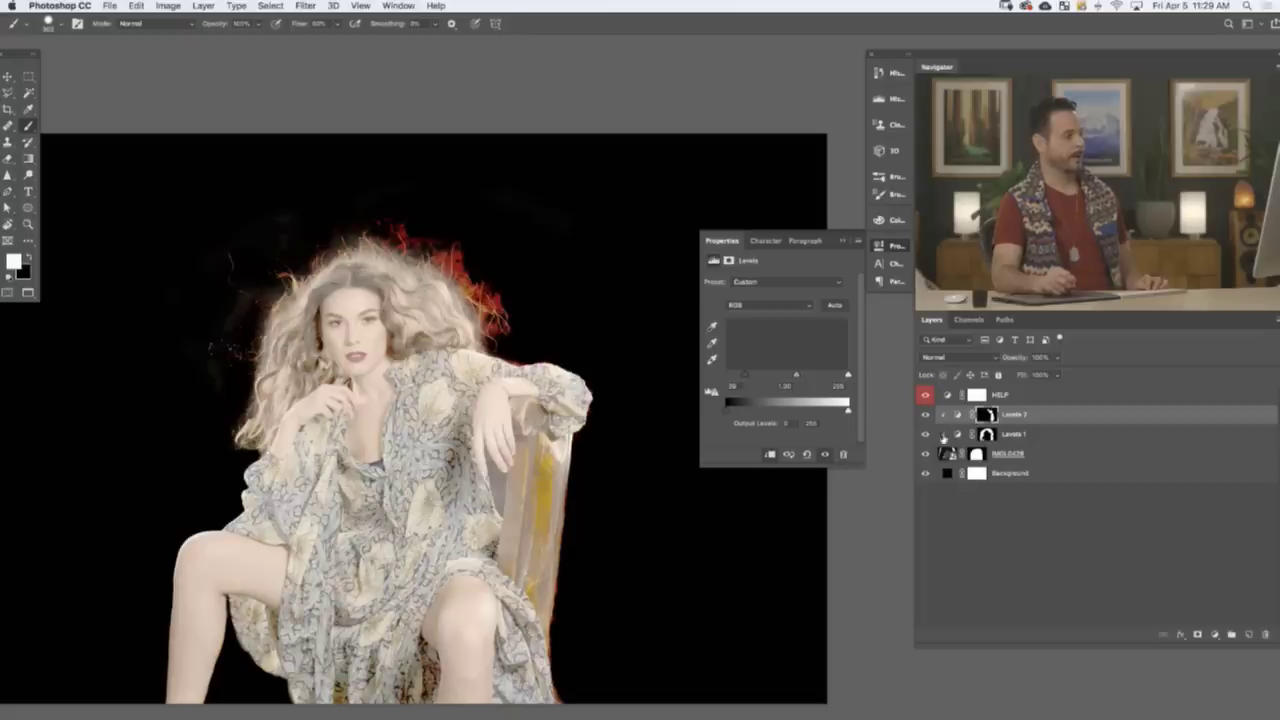
- Toggle the Levels 2 layer's visibility to compare the backdrop with and without the second adjustment
click(925, 416)
click(925, 416)
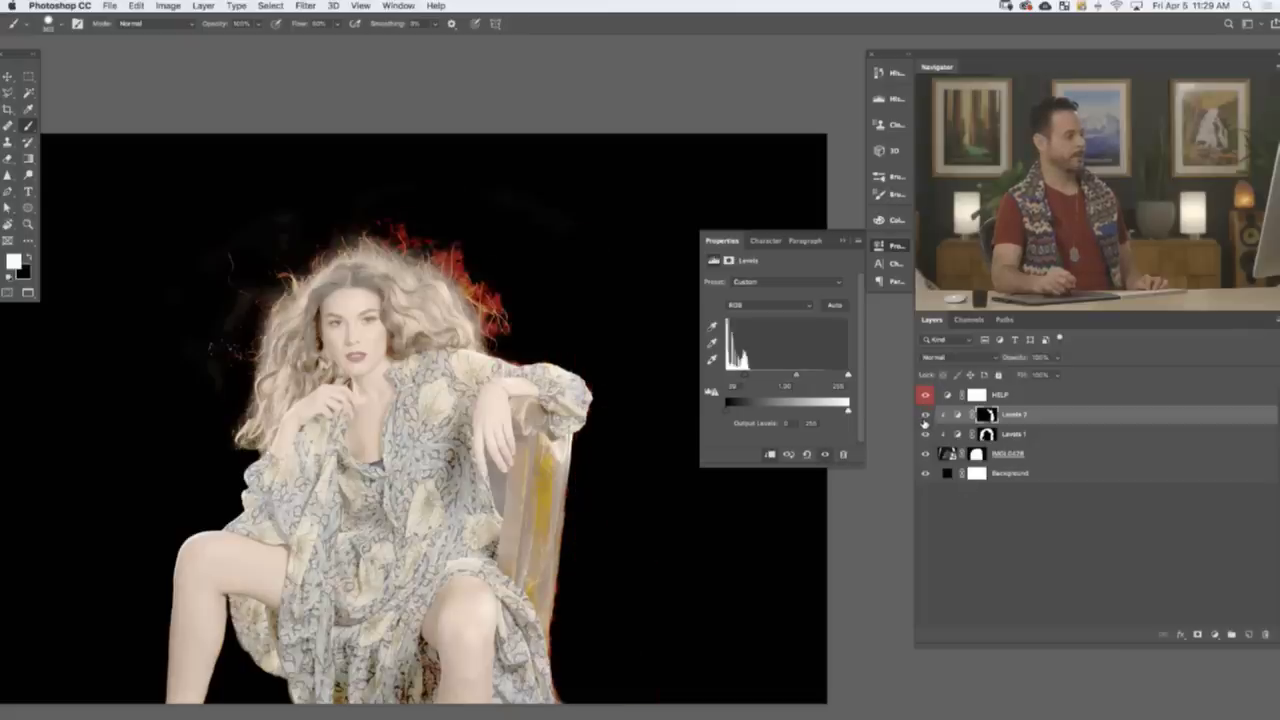
click(925, 416)
click(925, 416)
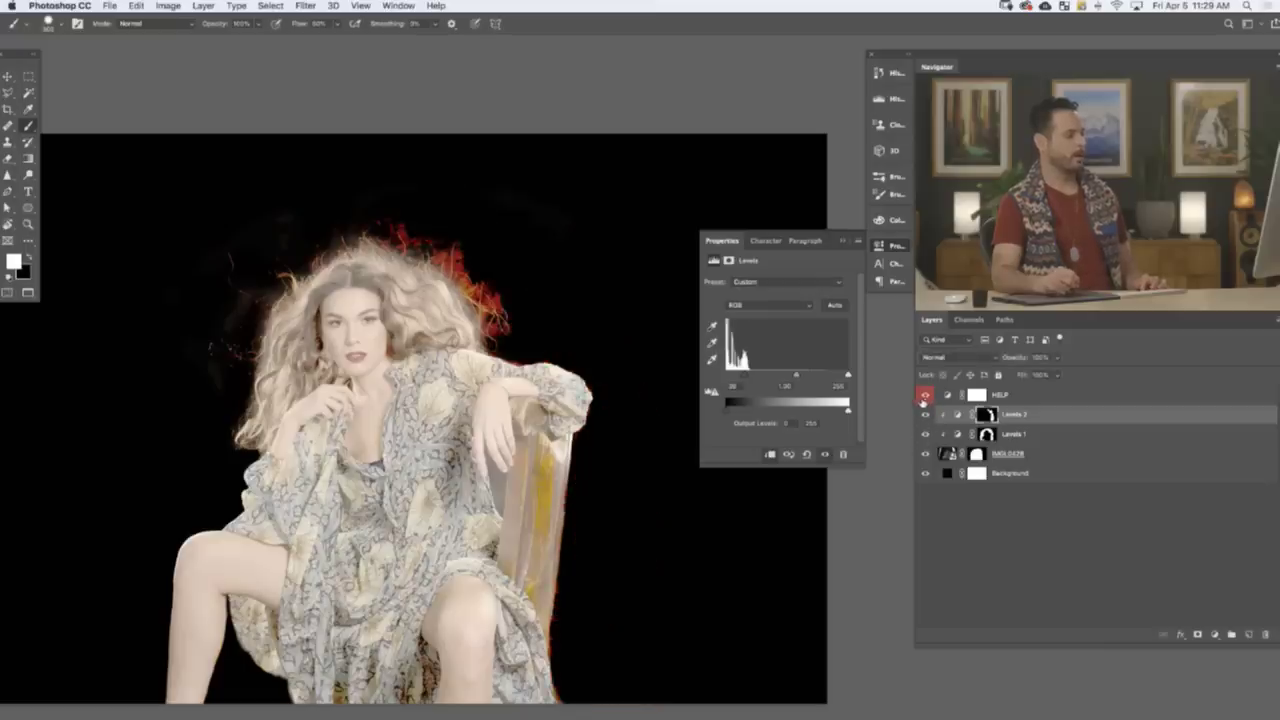
- Hide the HELP layer, fit the portrait in view and collapse the Properties panel
click(925, 396)
key(ctrl+0)
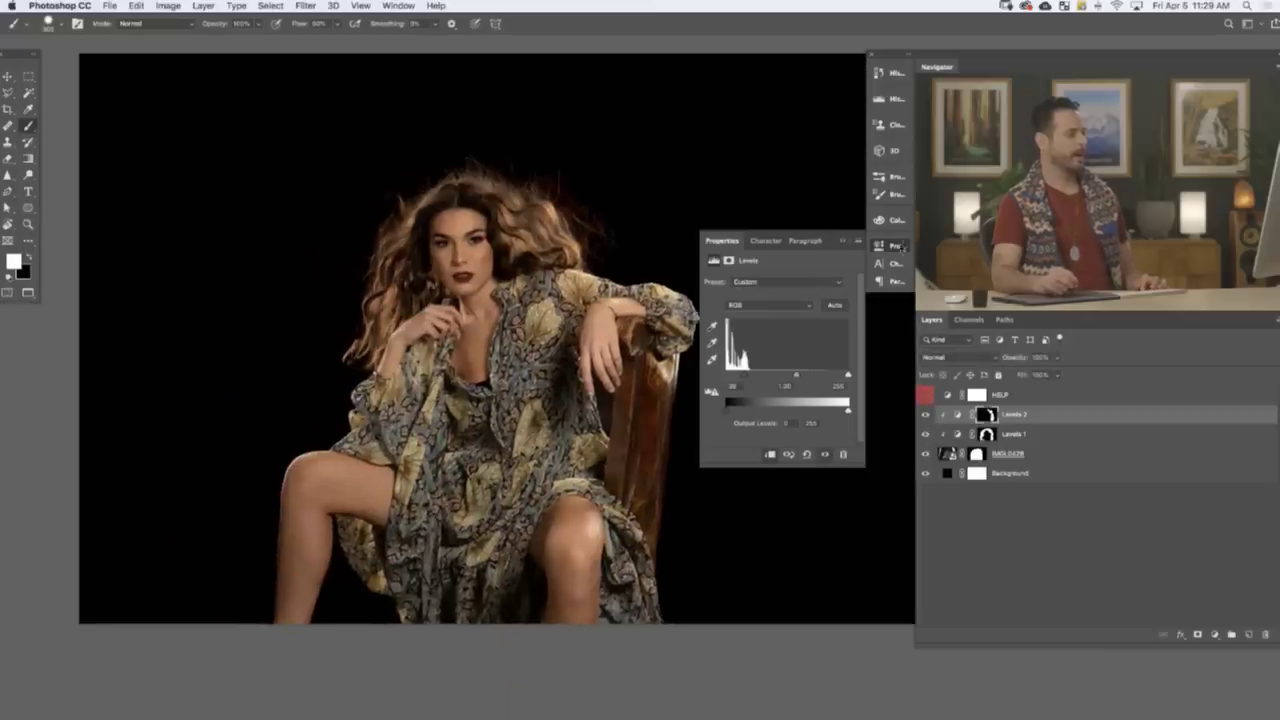
click(903, 244)
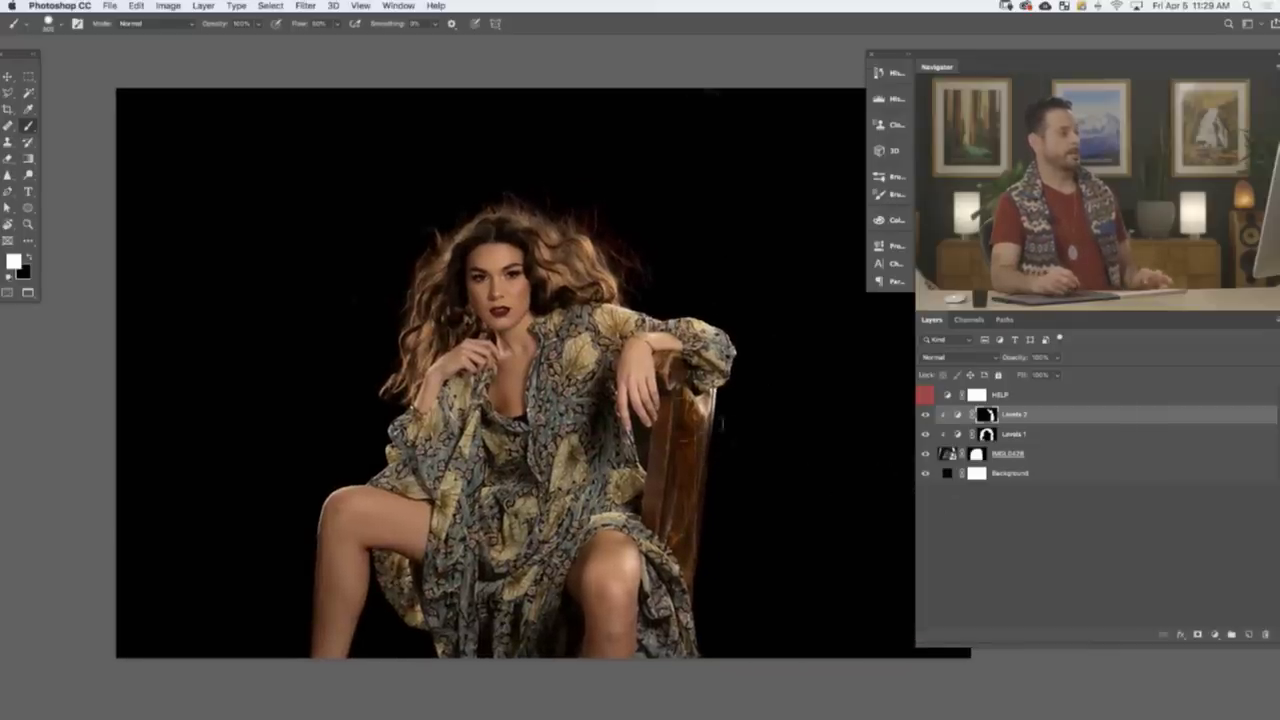
- Examine the blended backdrop up close around the hair, face, dress, chair and legs
scroll(560, 228, up, 3)
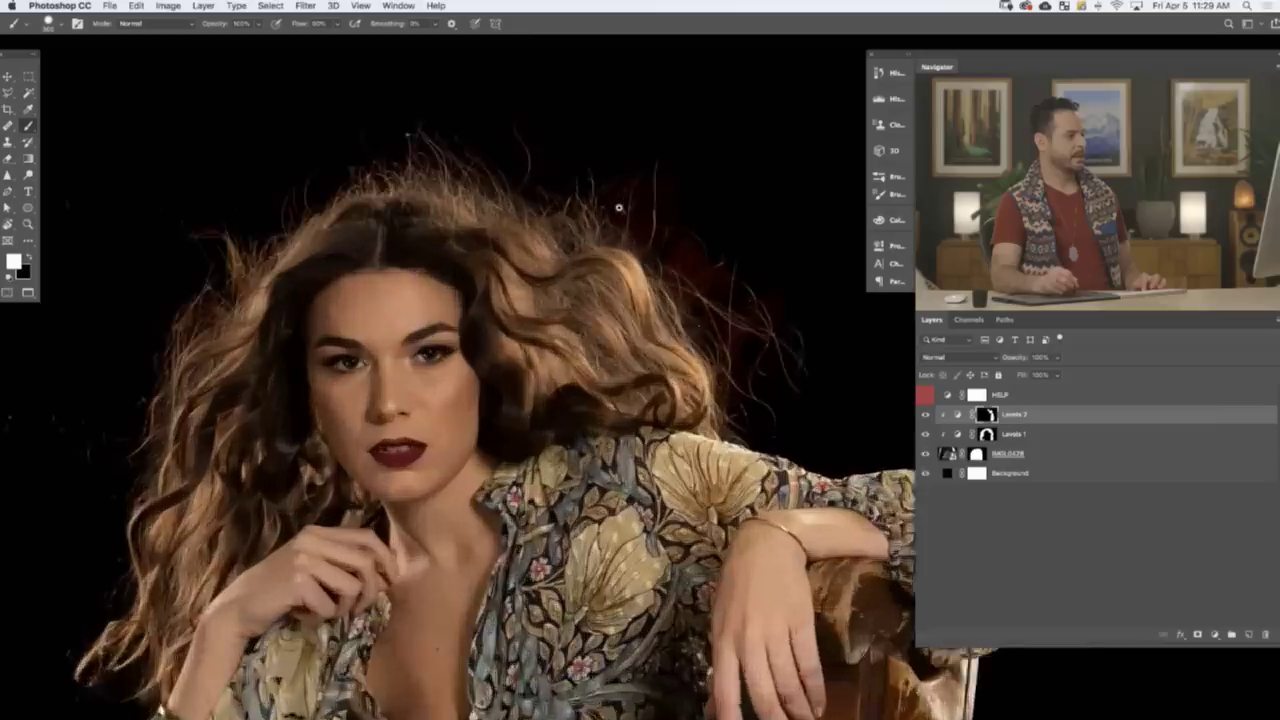
drag(443, 440, 694, 326)
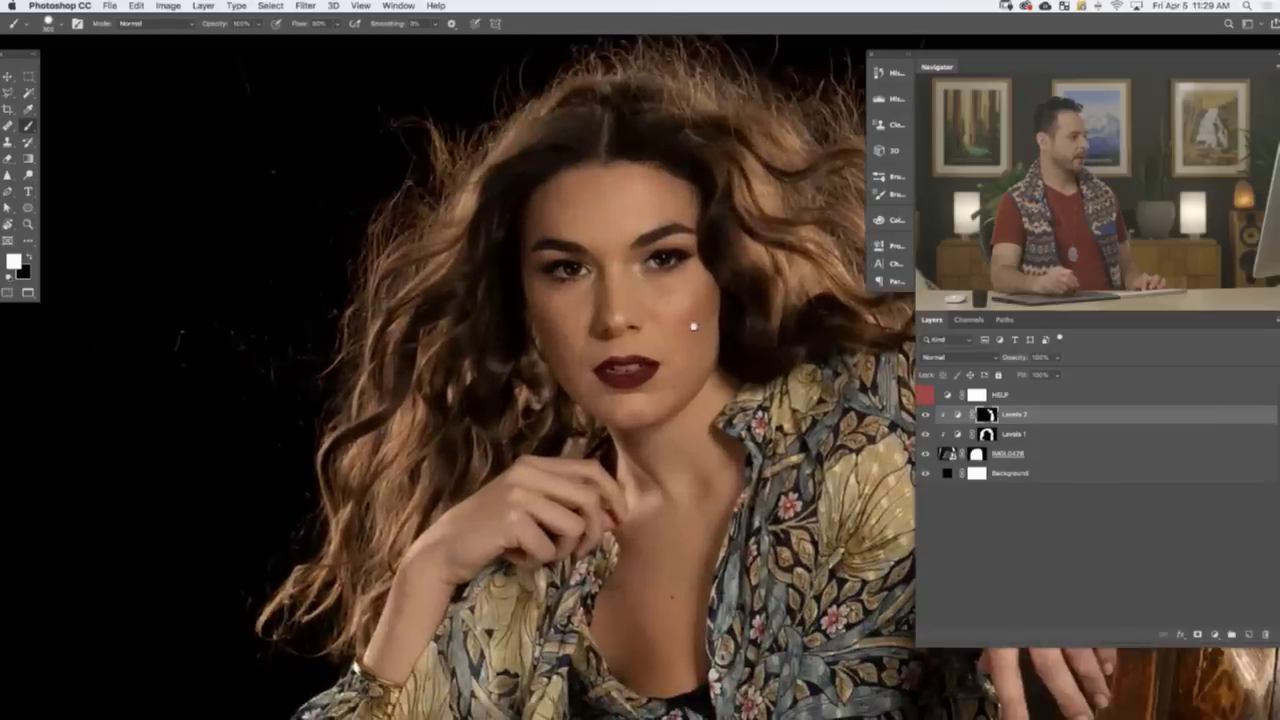
scroll(656, 540, down, 10)
scroll(656, 540, right, 10)
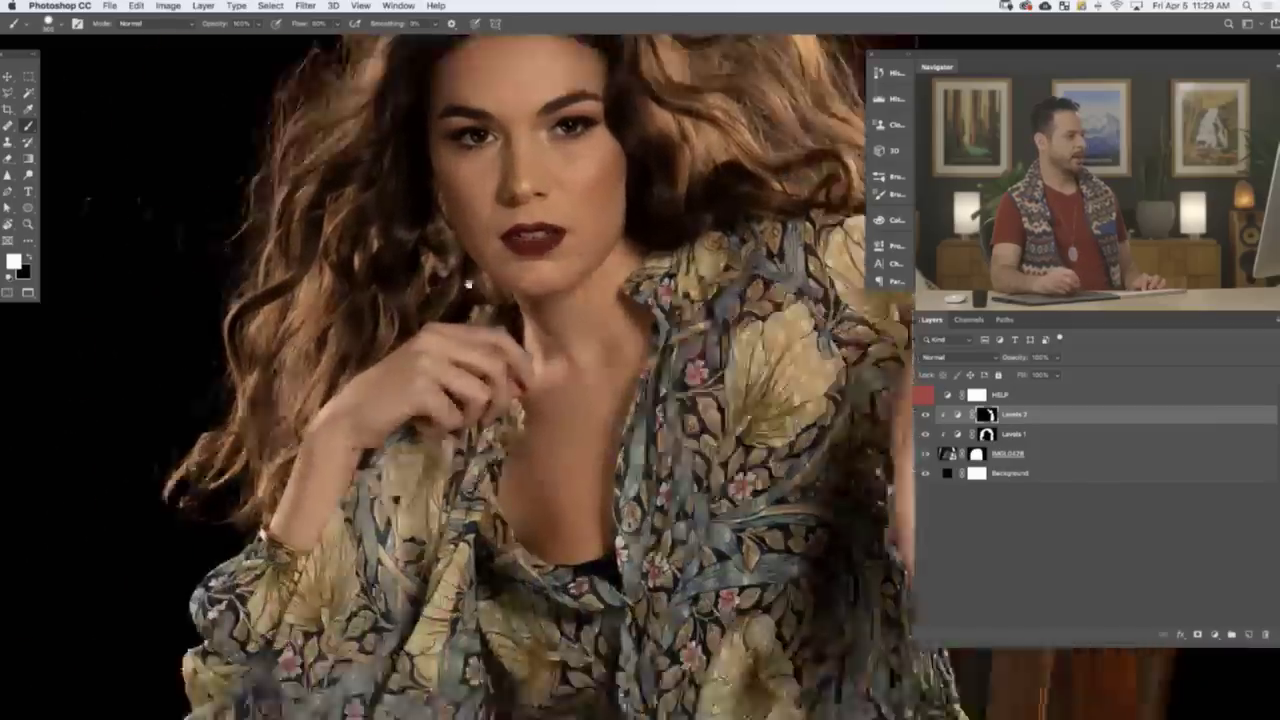
scroll(649, 628, down, 5)
scroll(649, 628, right, 3)
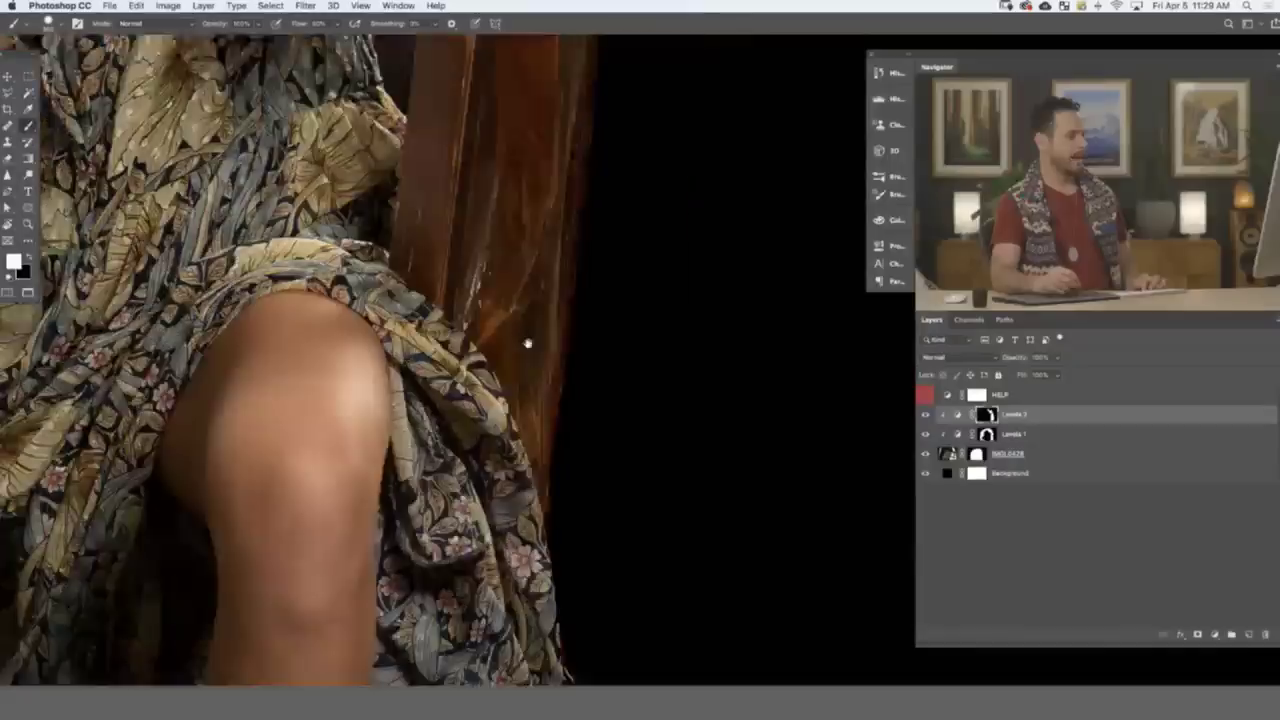
scroll(343, 348, left, 10)
scroll(343, 348, down, 2)
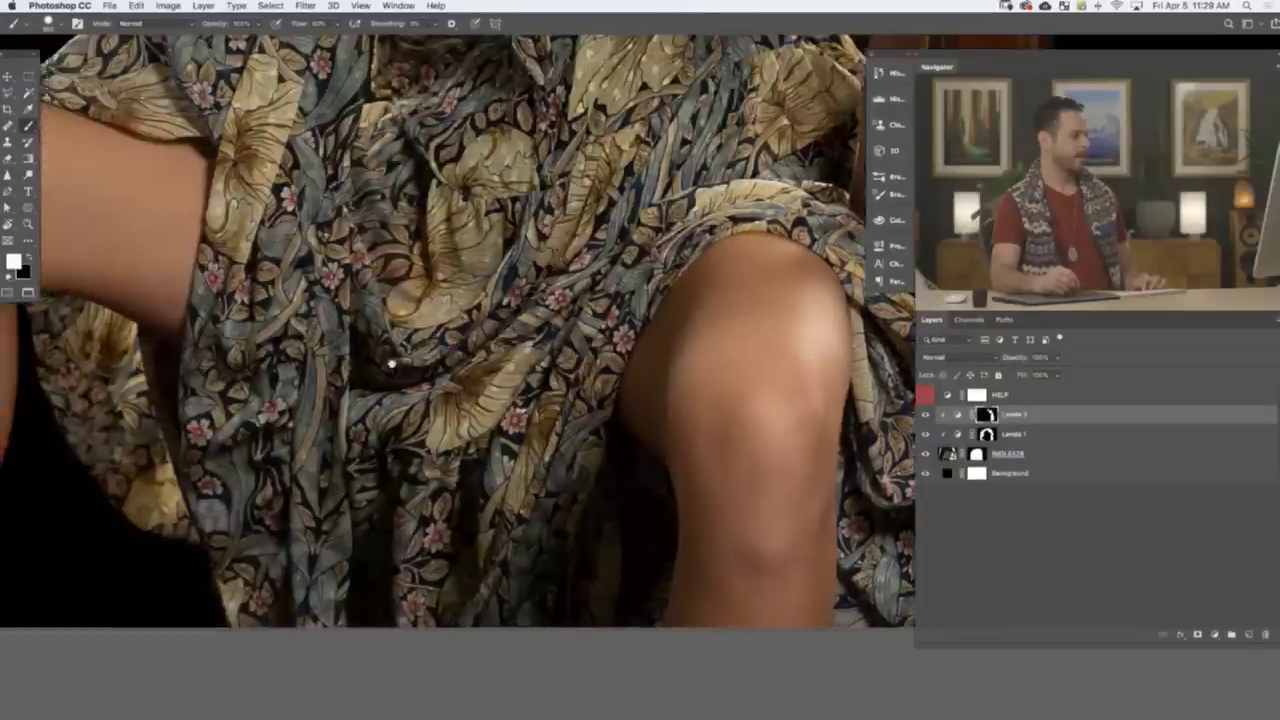
scroll(538, 273, up, 12)
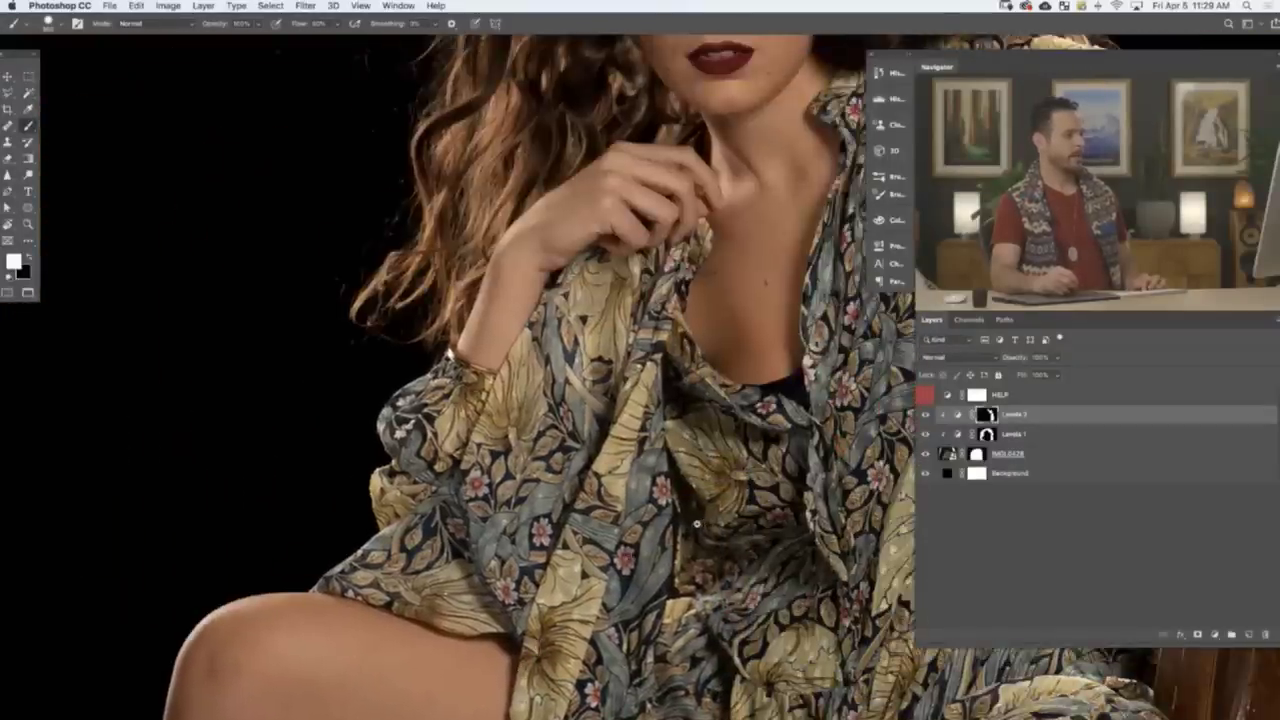
- Crop the portrait to a vertical format, trimming both sides evenly and extending the canvas with black above the woman's head
key(super+minus)
key(super+minus)
key(super+minus)
key(super+minus)
key(super+plus)
key(super+minus)
drag(673, 478, 634, 496)
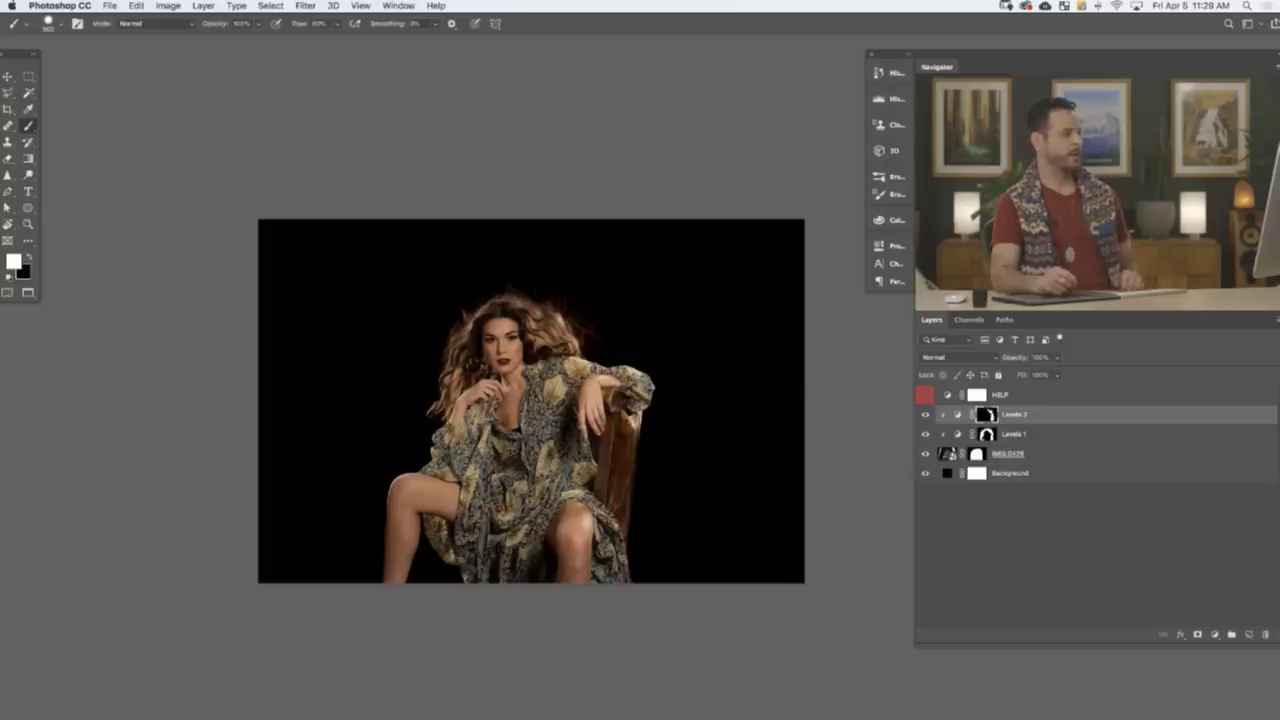
key(c)
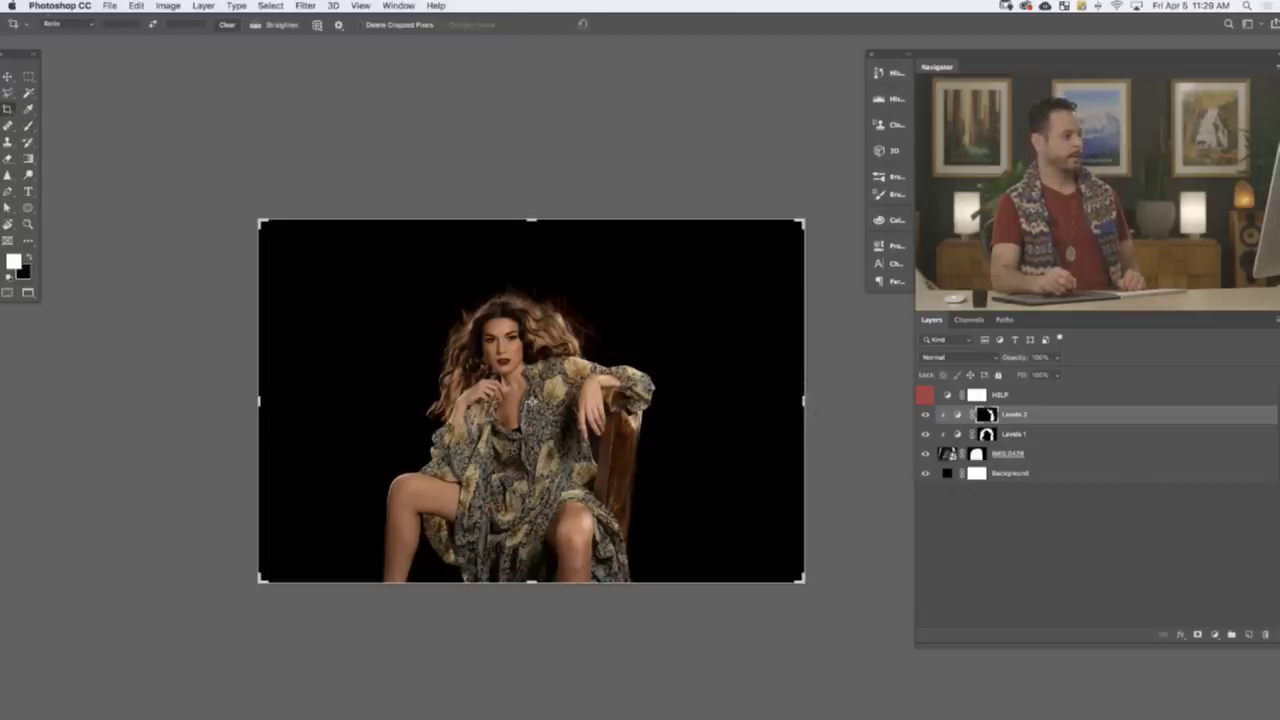
drag(803, 403, 757, 400)
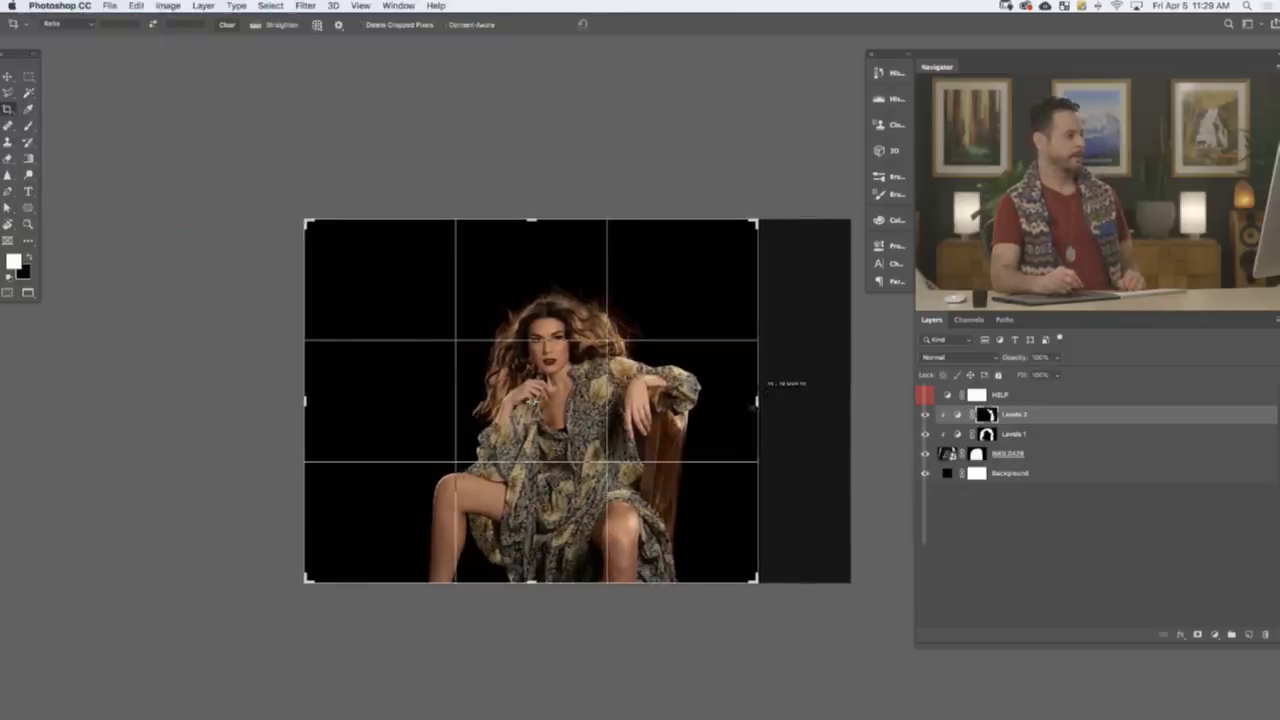
drag(306, 400, 350, 400)
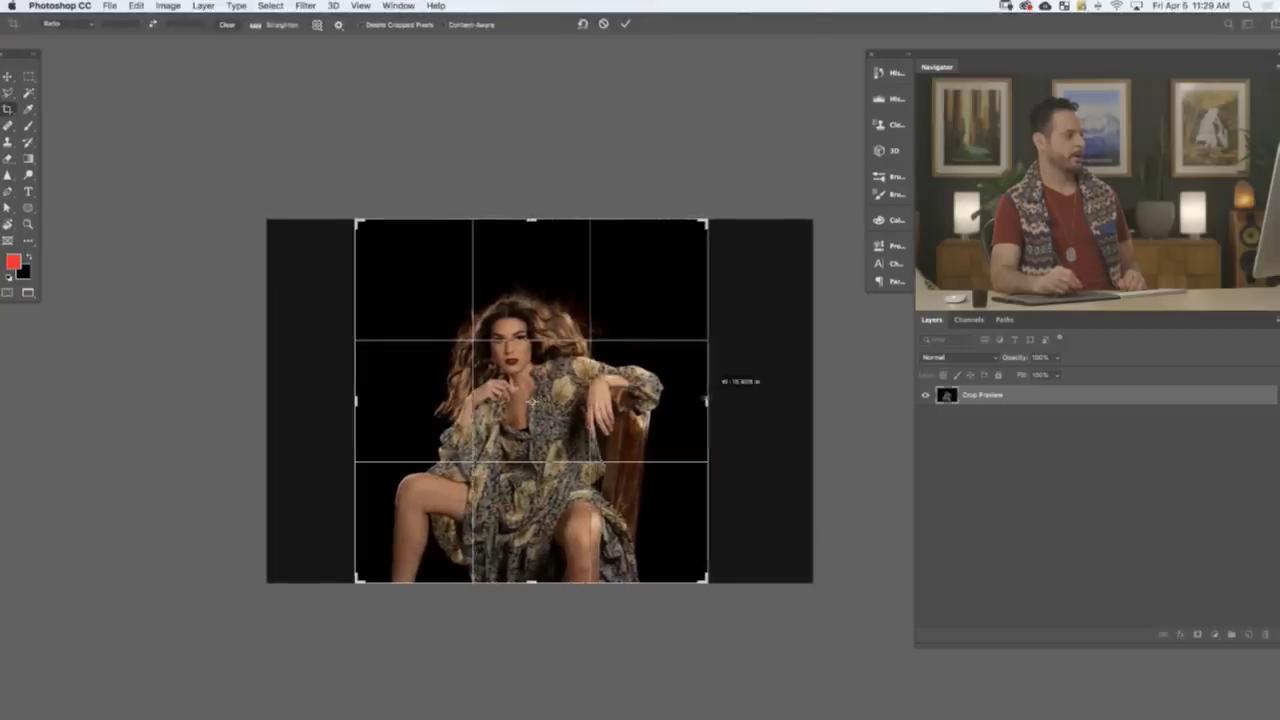
drag(532, 219, 532, 172)
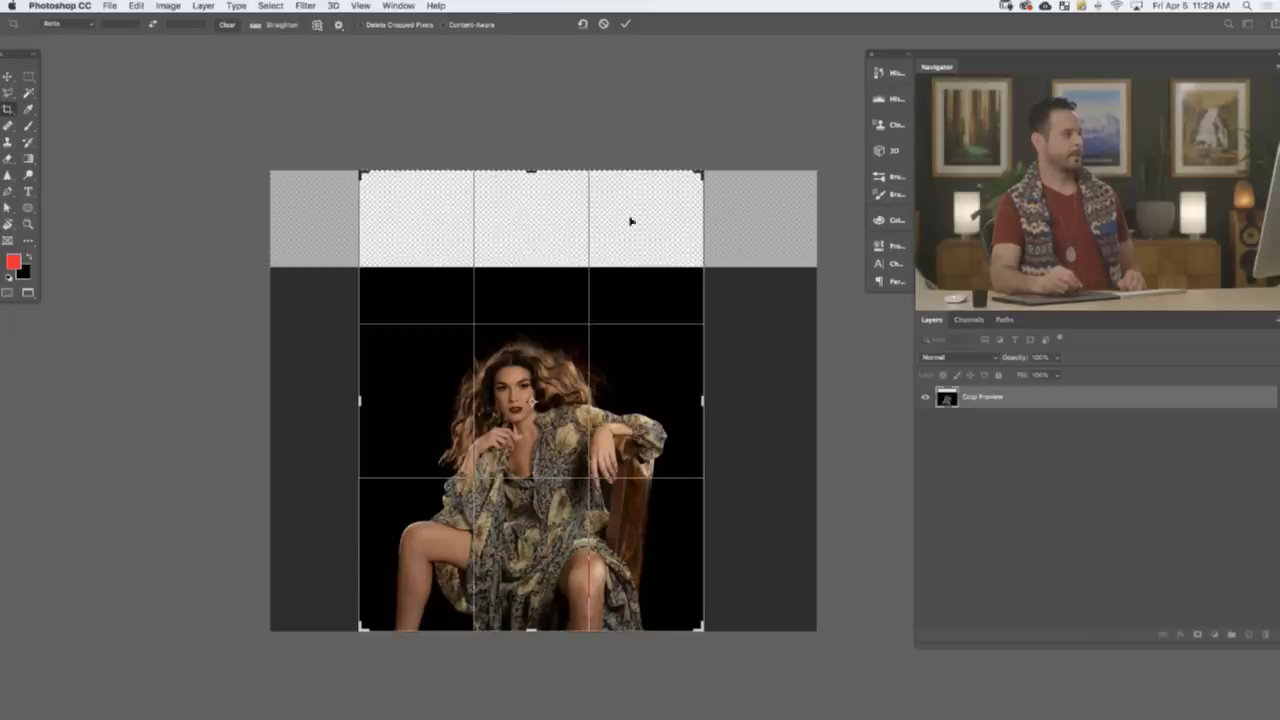
click(622, 23)
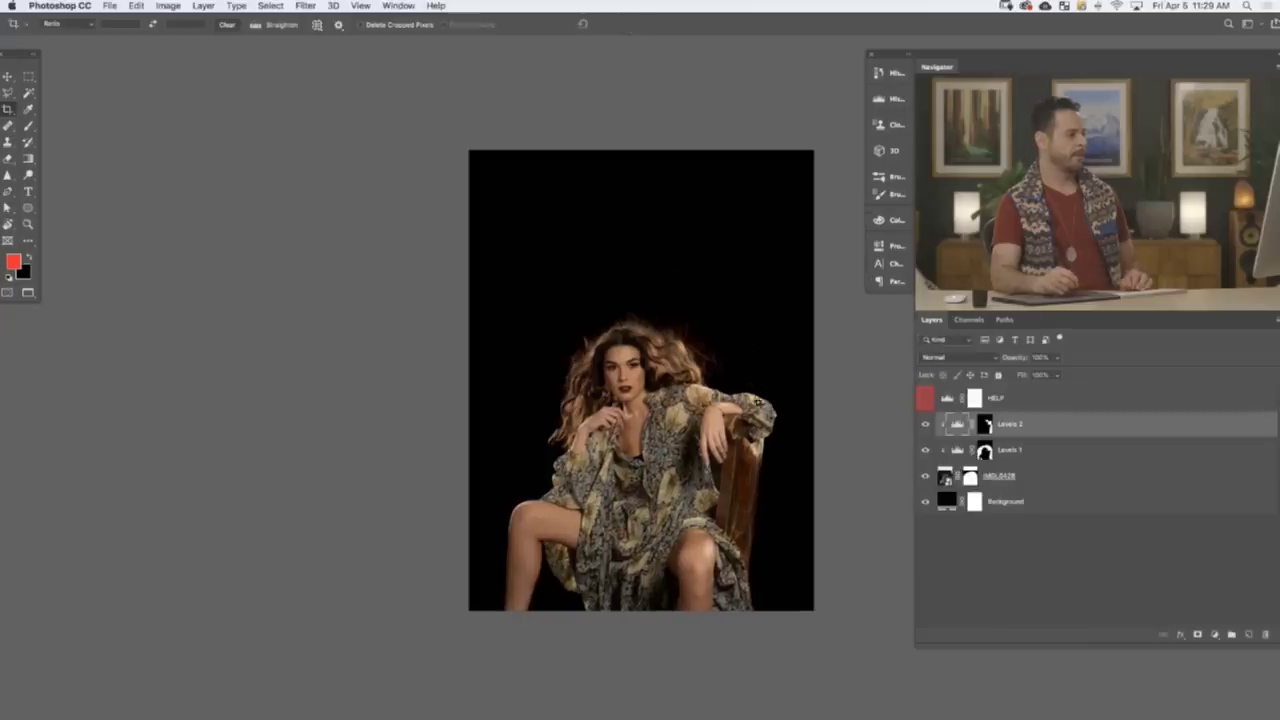
- Recrop the image as a wide banner with empty black background to the right of the chair
drag(716, 458, 602, 433)
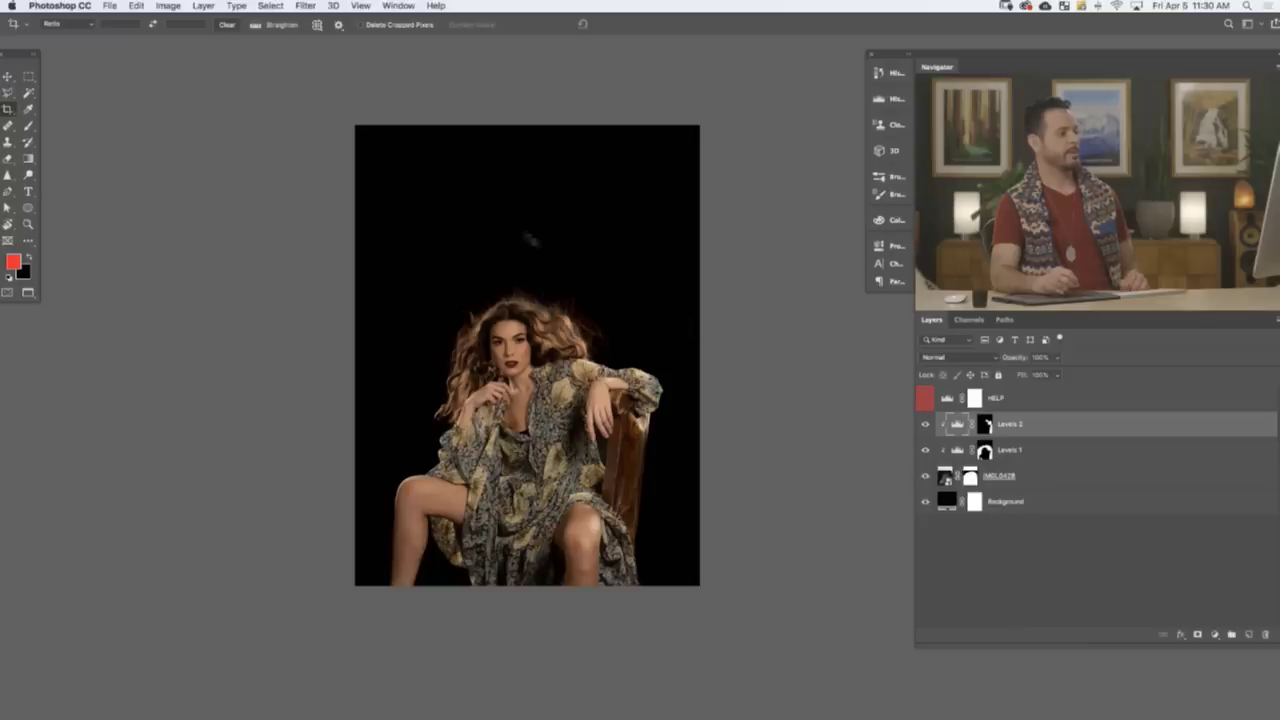
click(635, 313)
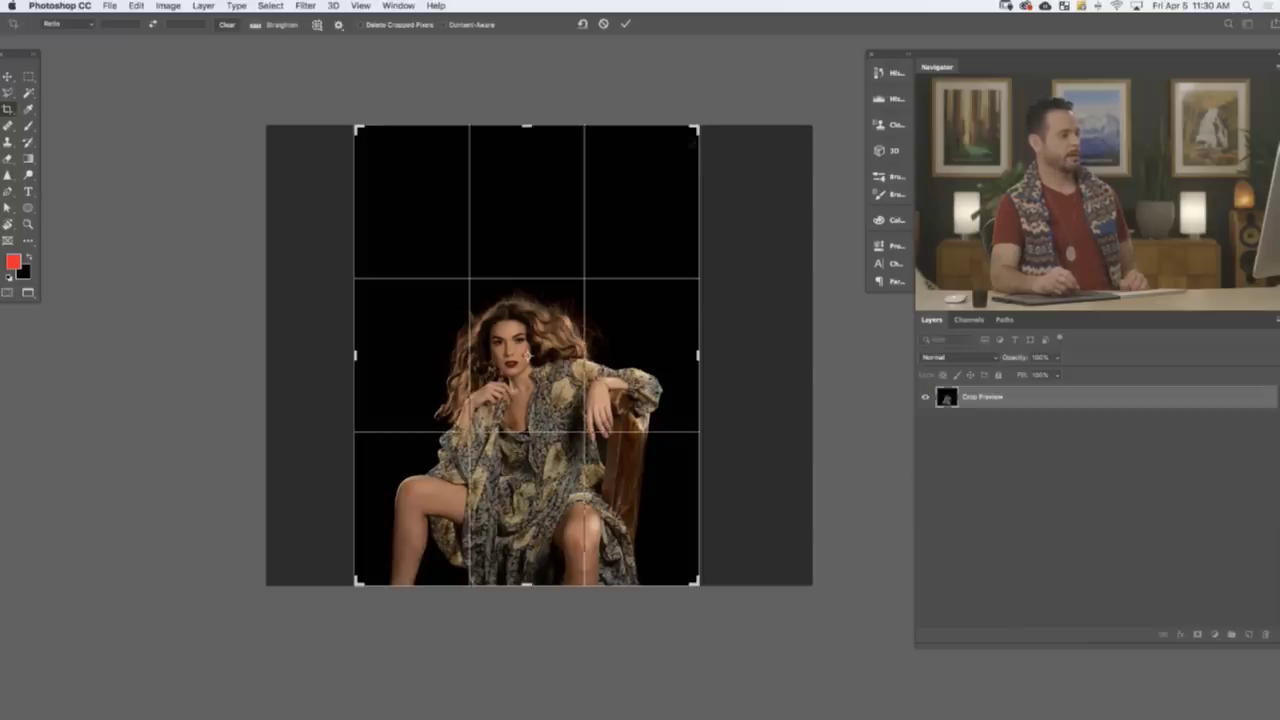
drag(697, 128, 912, 190)
key(Return)
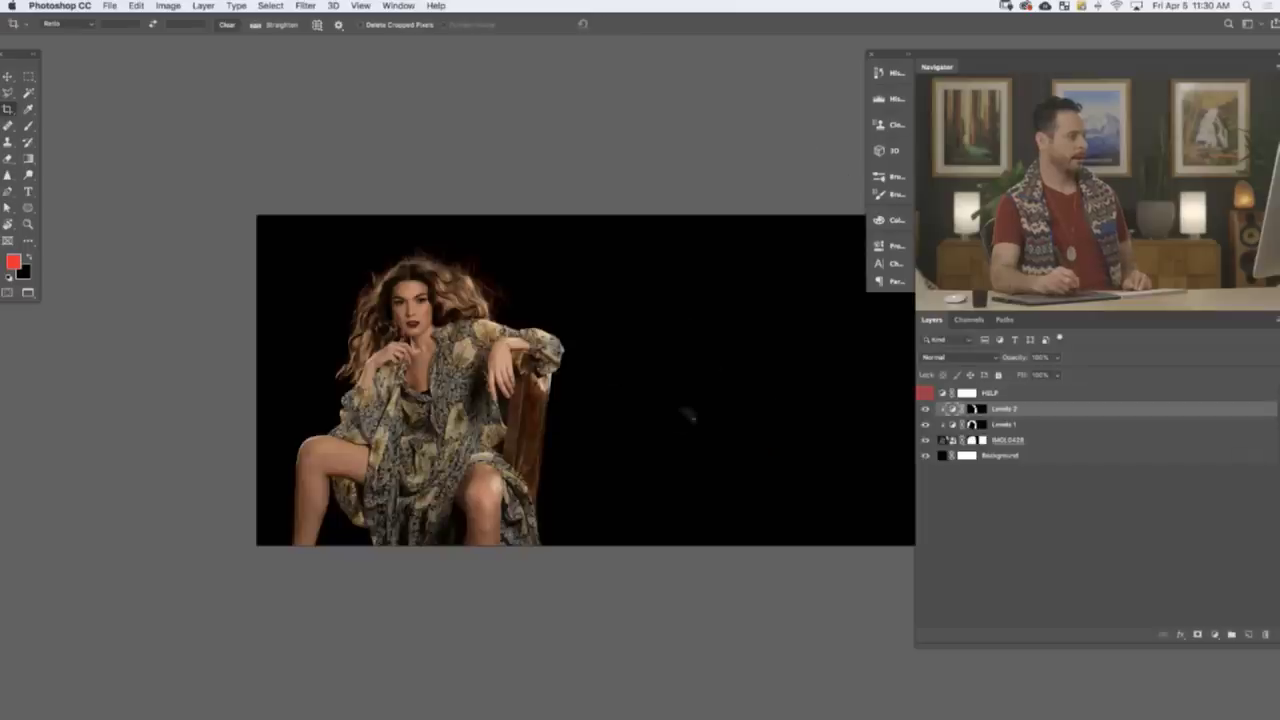
- Recrop the banner so the woman sits at its right end with empty black background to her left
drag(579, 421, 548, 415)
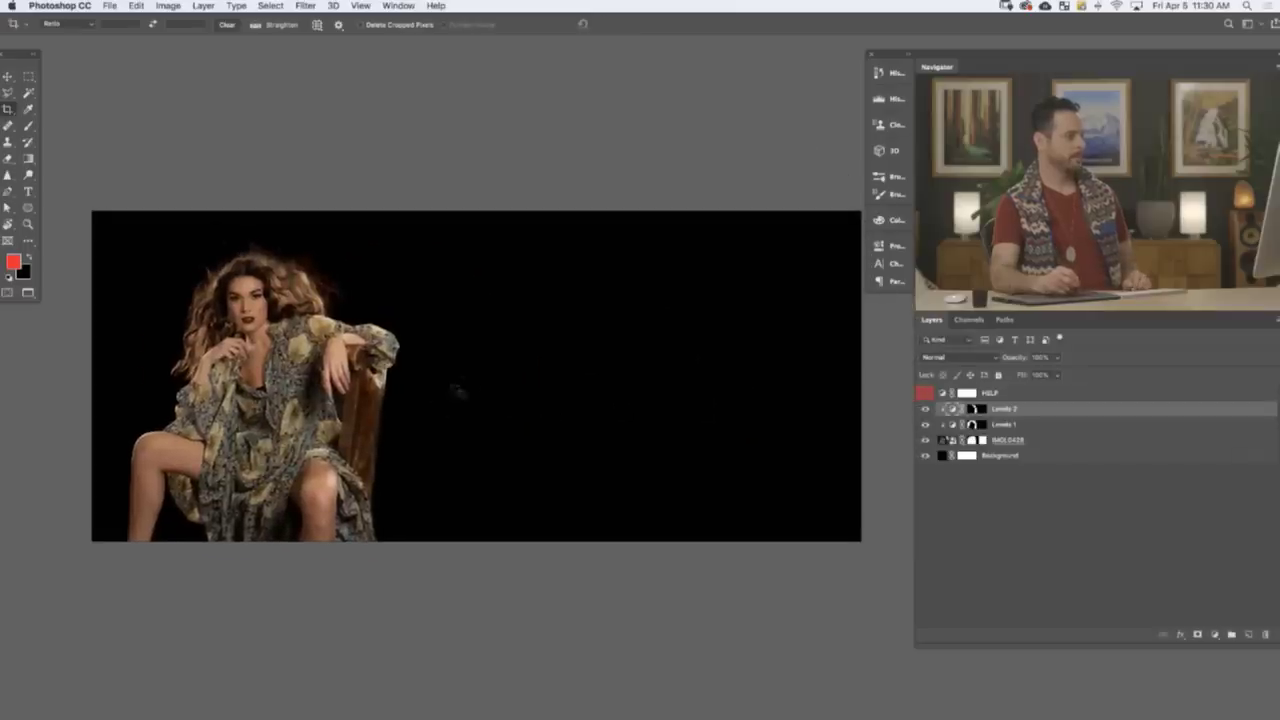
click(558, 410)
drag(857, 376, 649, 388)
drag(304, 376, 64, 341)
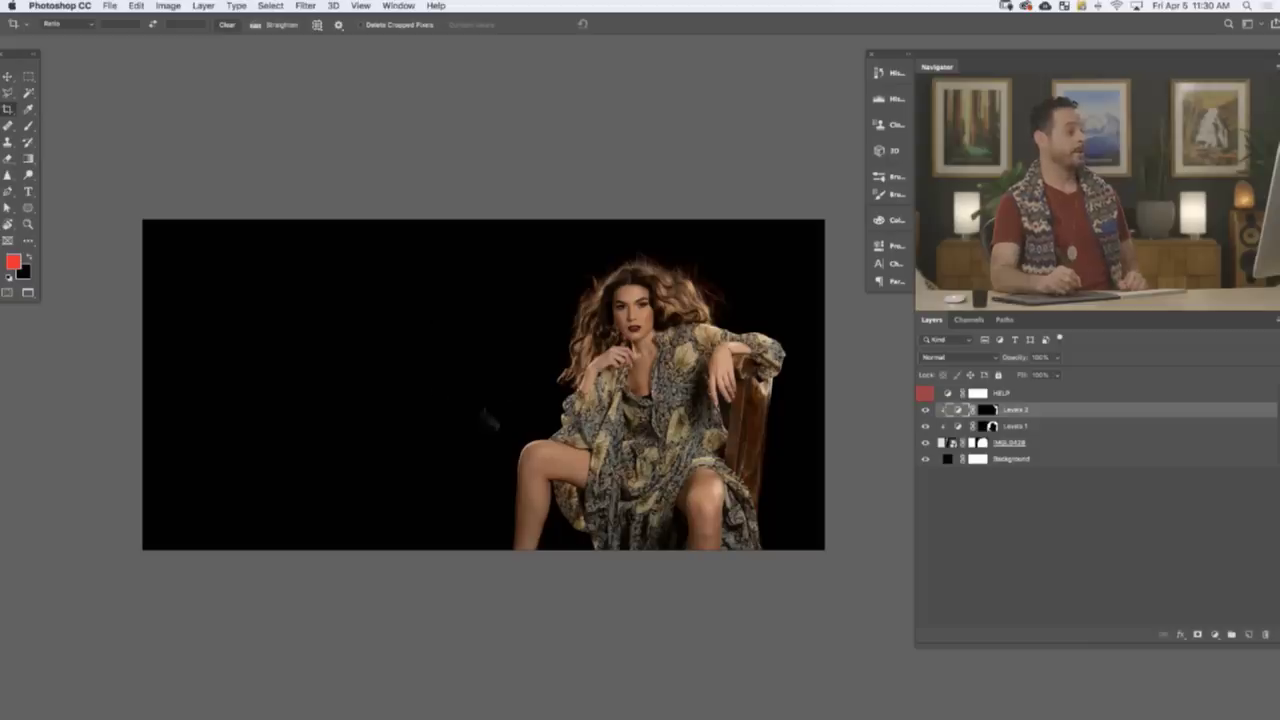
click(424, 398)
drag(141, 384, 305, 384)
drag(495, 225, 494, 212)
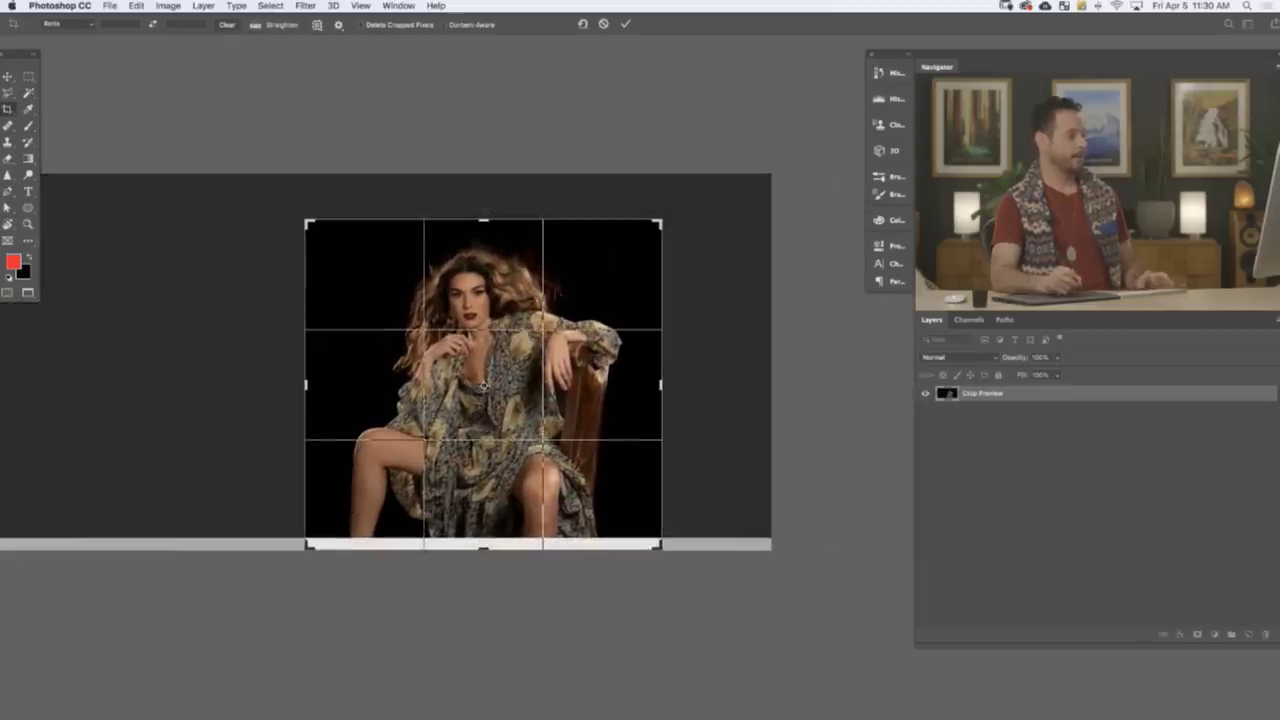
key(Escape)
- Crop the image back to a landscape frame with the woman near the centre and black background on both sides
click(305, 395)
drag(146, 384, 293, 384)
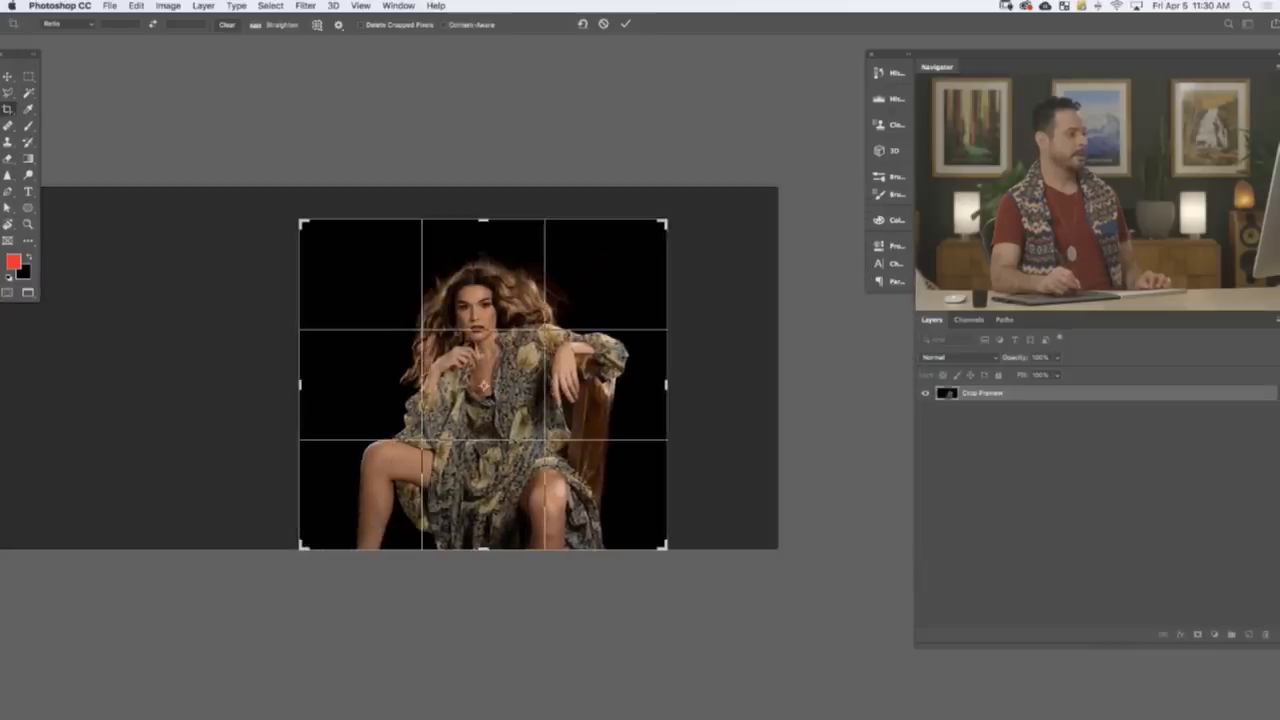
drag(667, 214, 713, 198)
drag(252, 216, 214, 199)
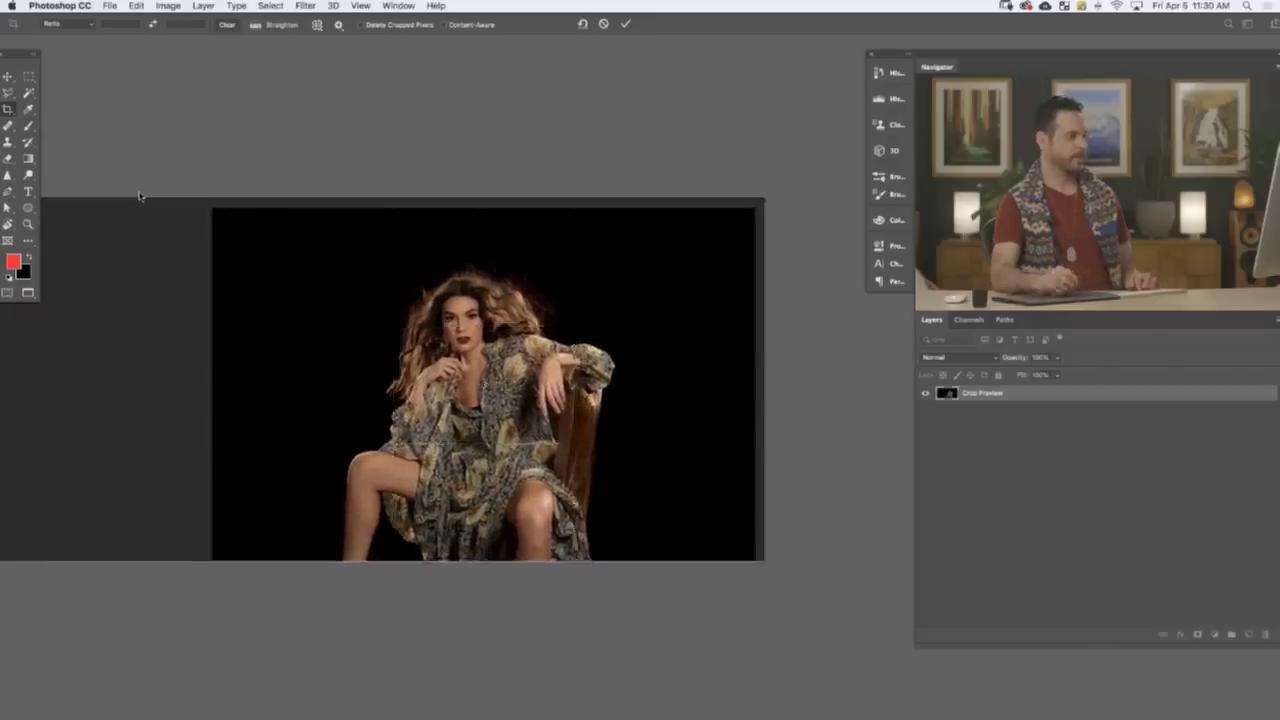
key(Return)
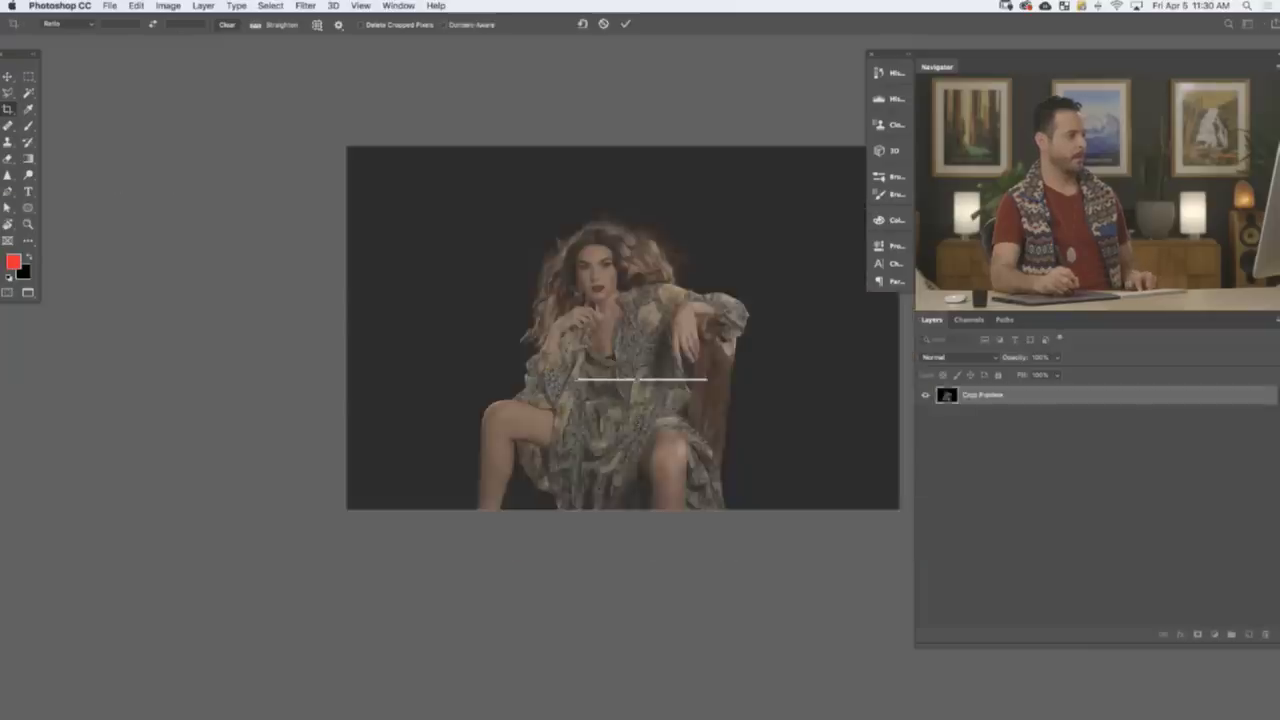
key(Return)
drag(674, 401, 637, 440)
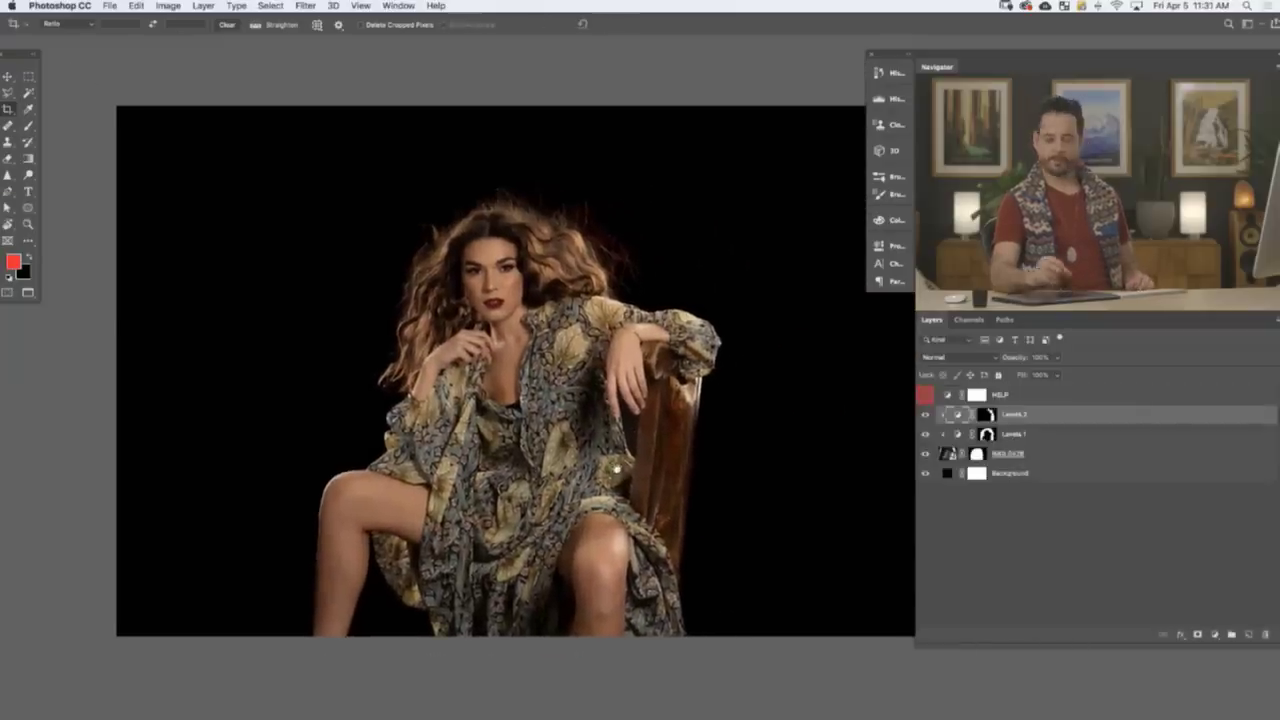
- Save the layered image to the Desktop as IMGL0428-1.psd in Photoshop format with the Adobe RGB (1998) profile embedded
key(super+shift+s)
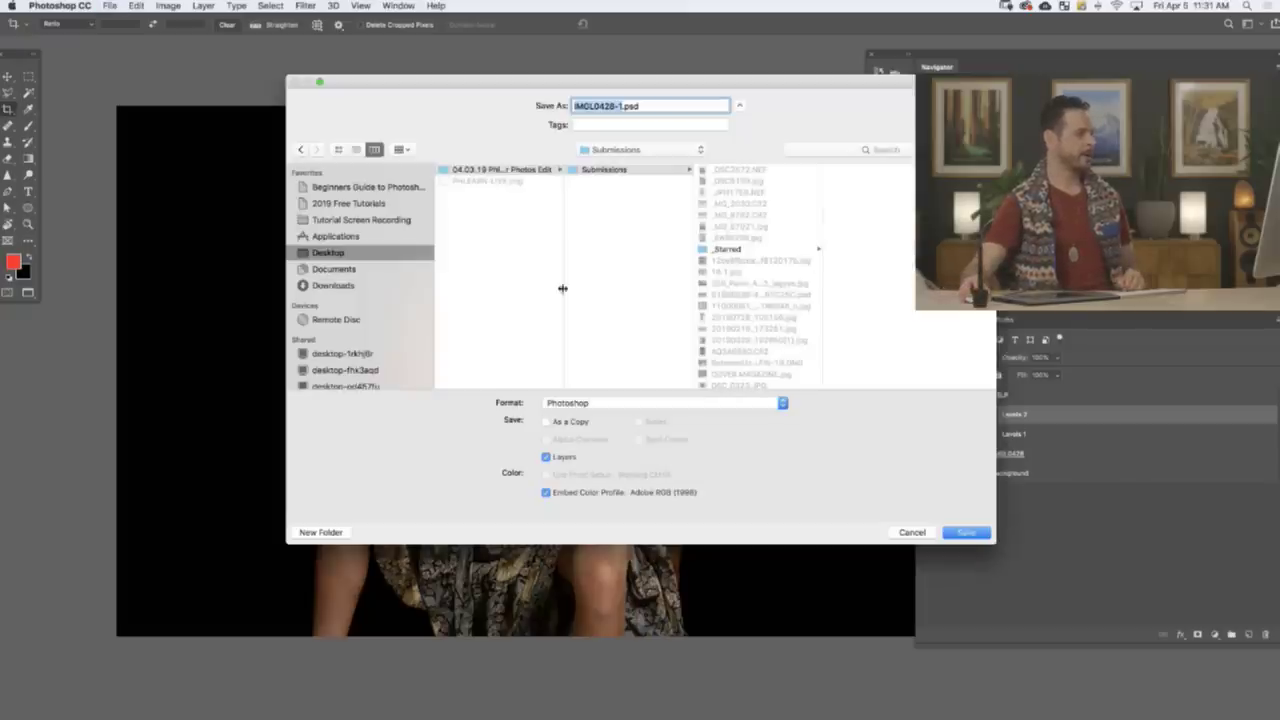
click(368, 259)
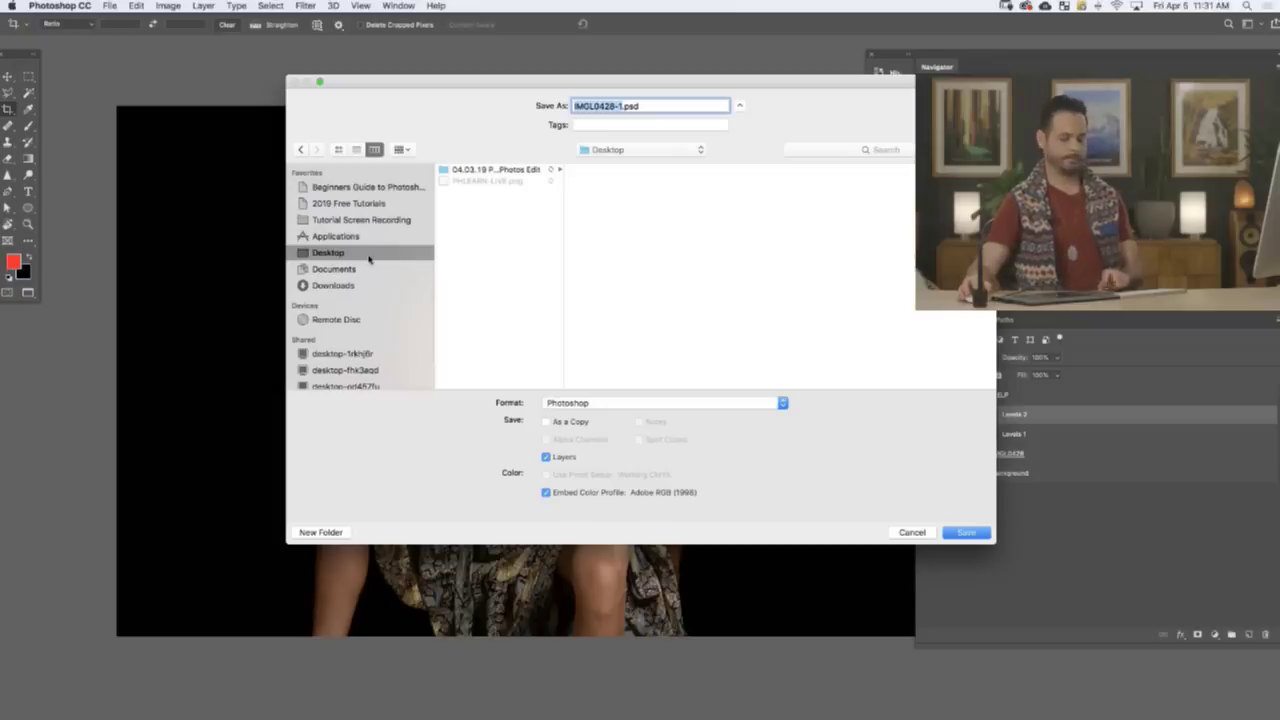
key(Return)
key(Return)
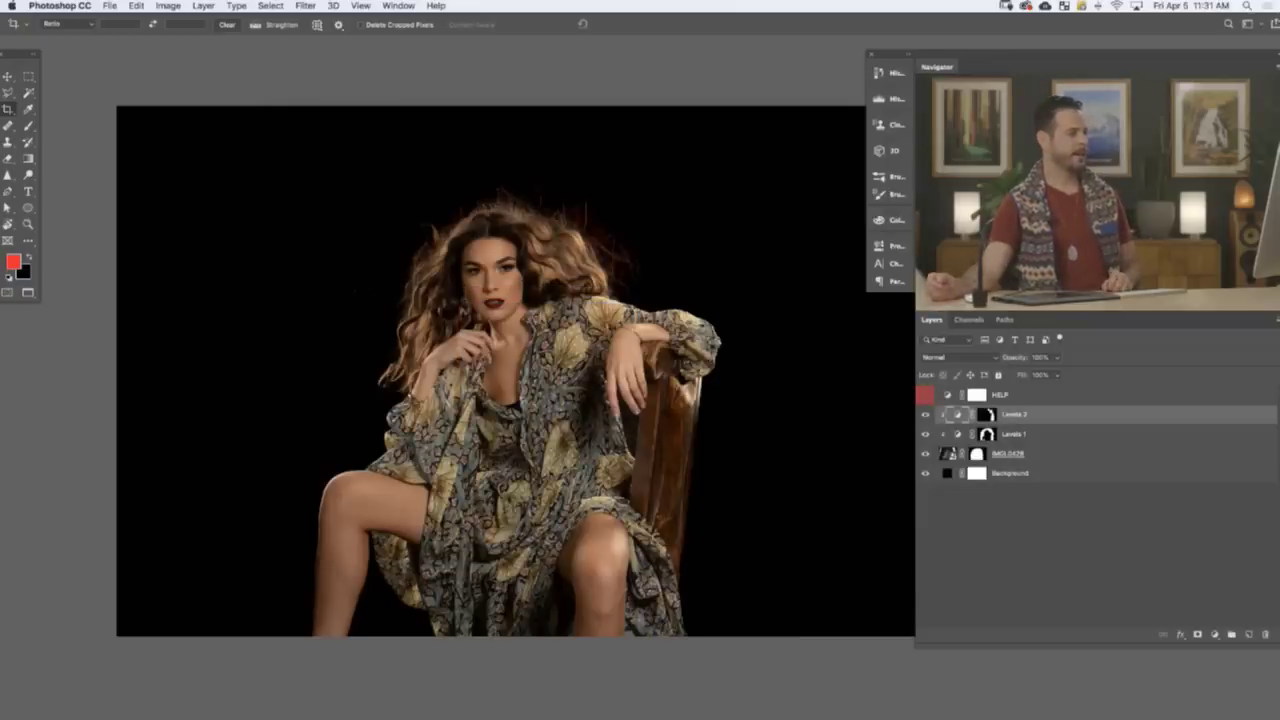
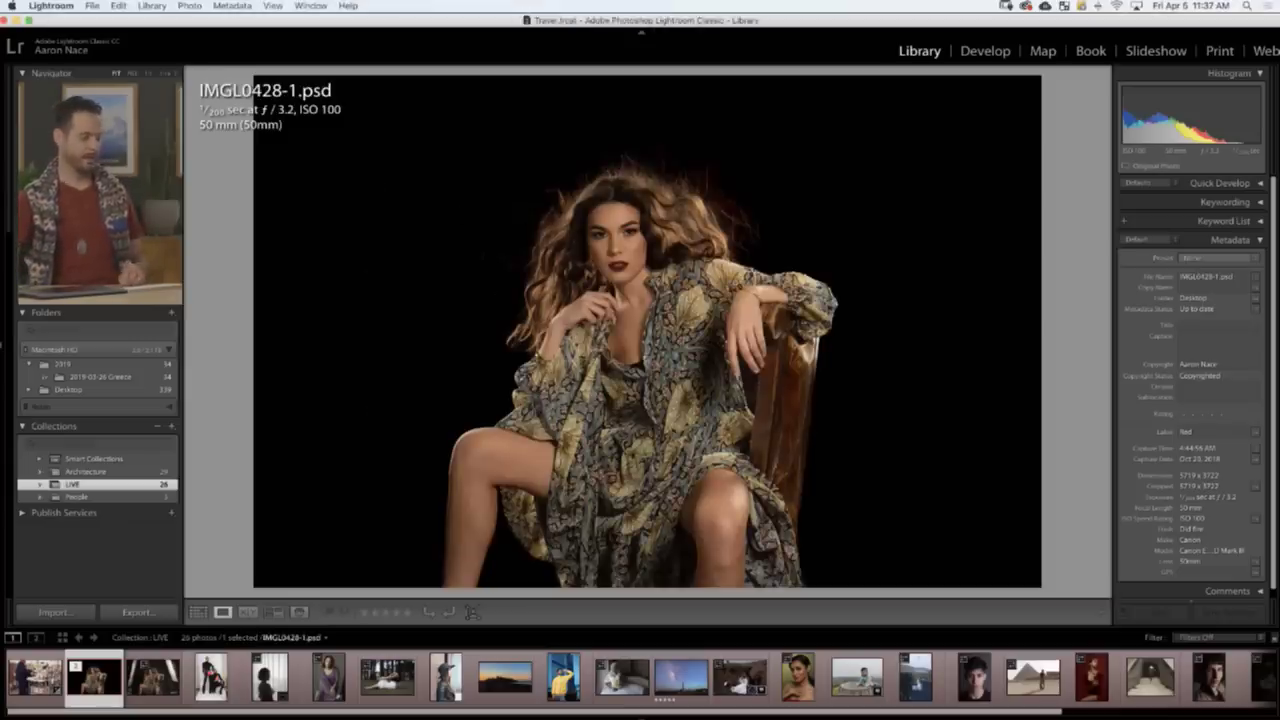
- Compare the edited IMGL0428-1.psd with the original IMGL0428.CR2 in Lightroom
key(Right)
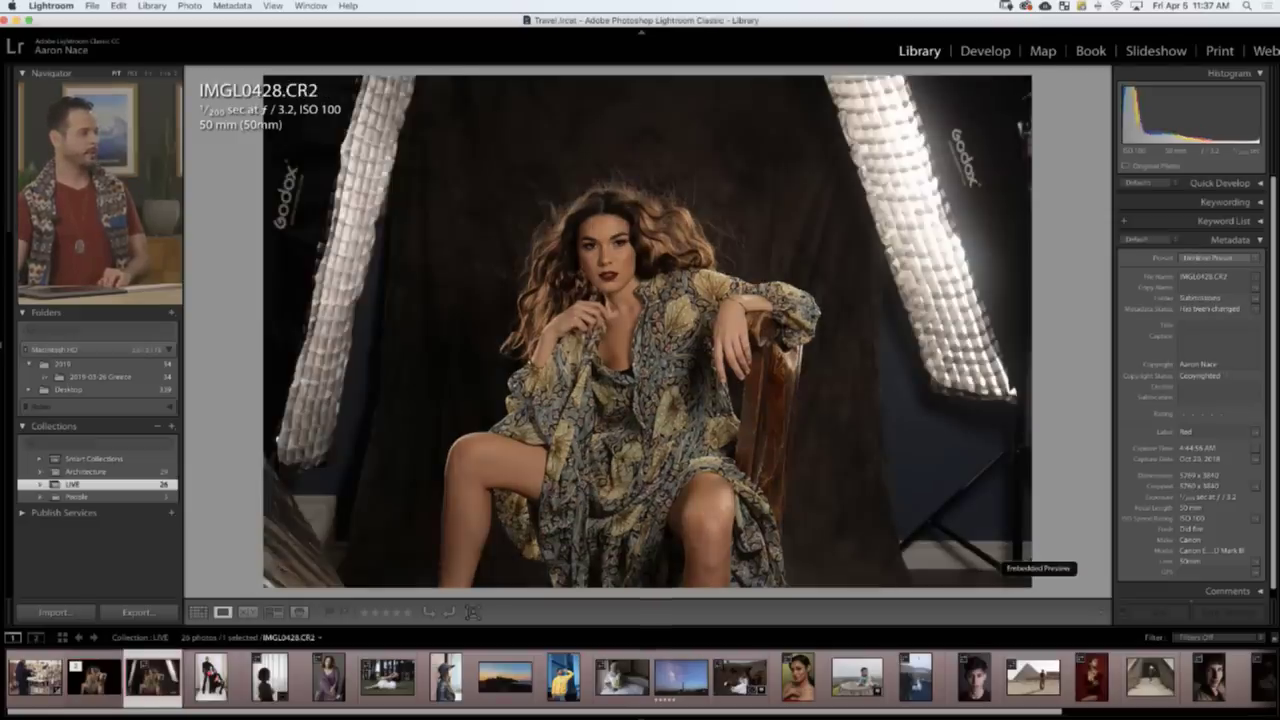
key(Left)
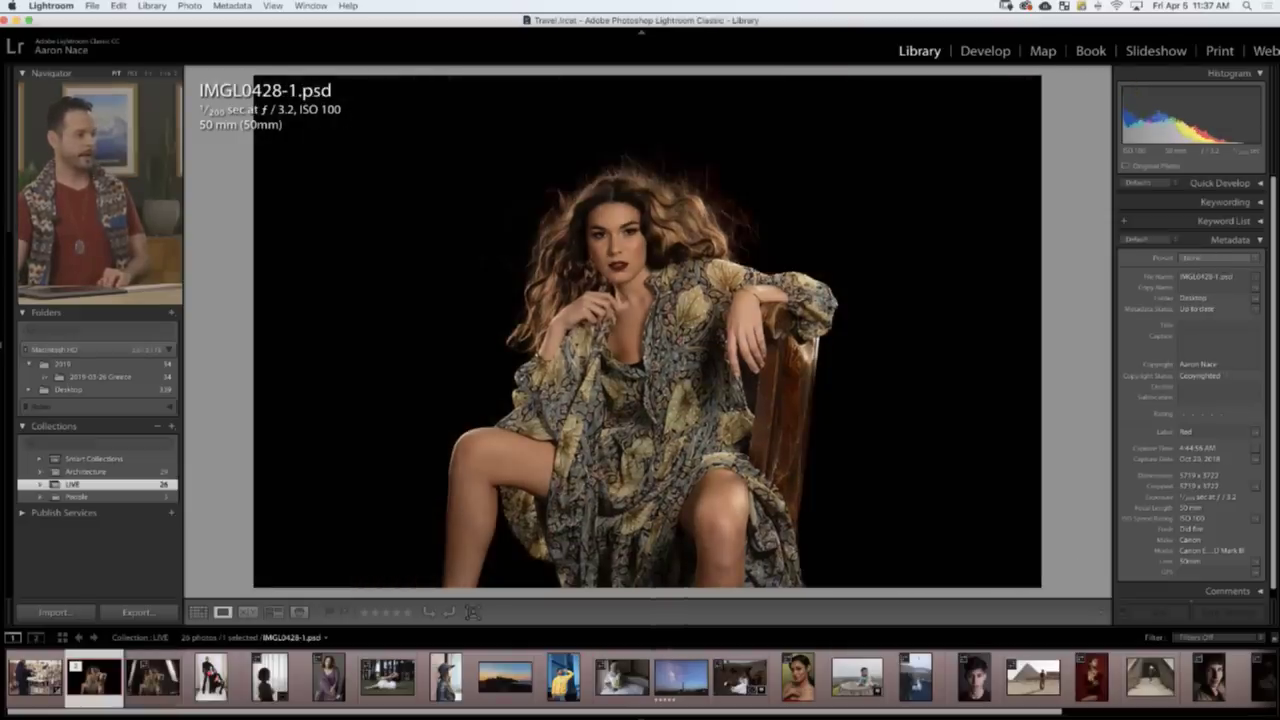
key(Right)
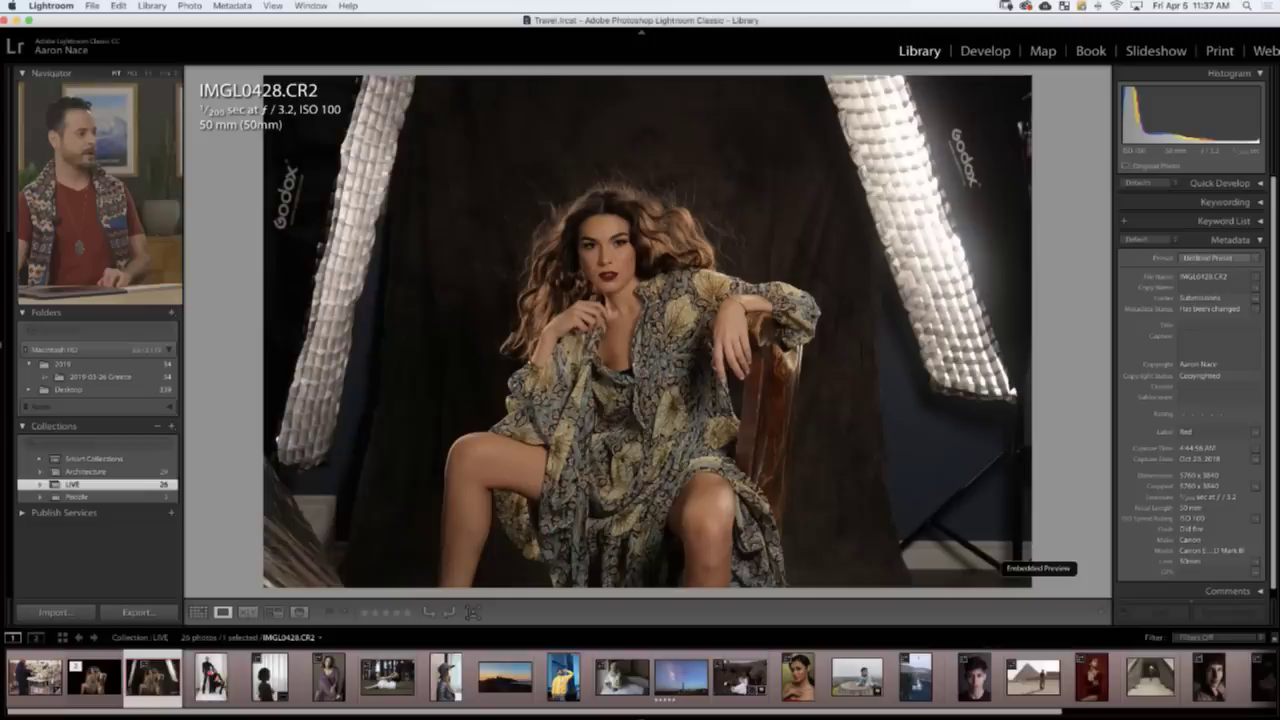
key(Left)
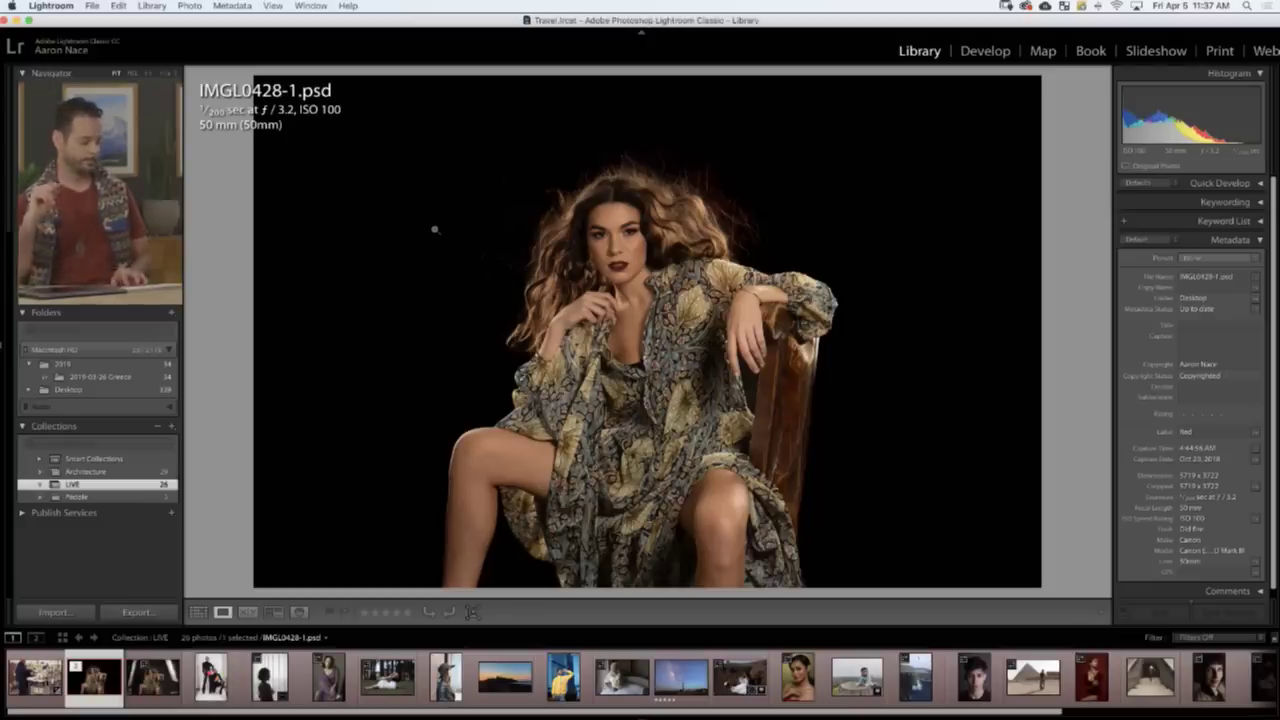
- Return to the Library grid and show phlearn-68ab31-01.JPG, the two models on white paper, in Loupe view
key(g)
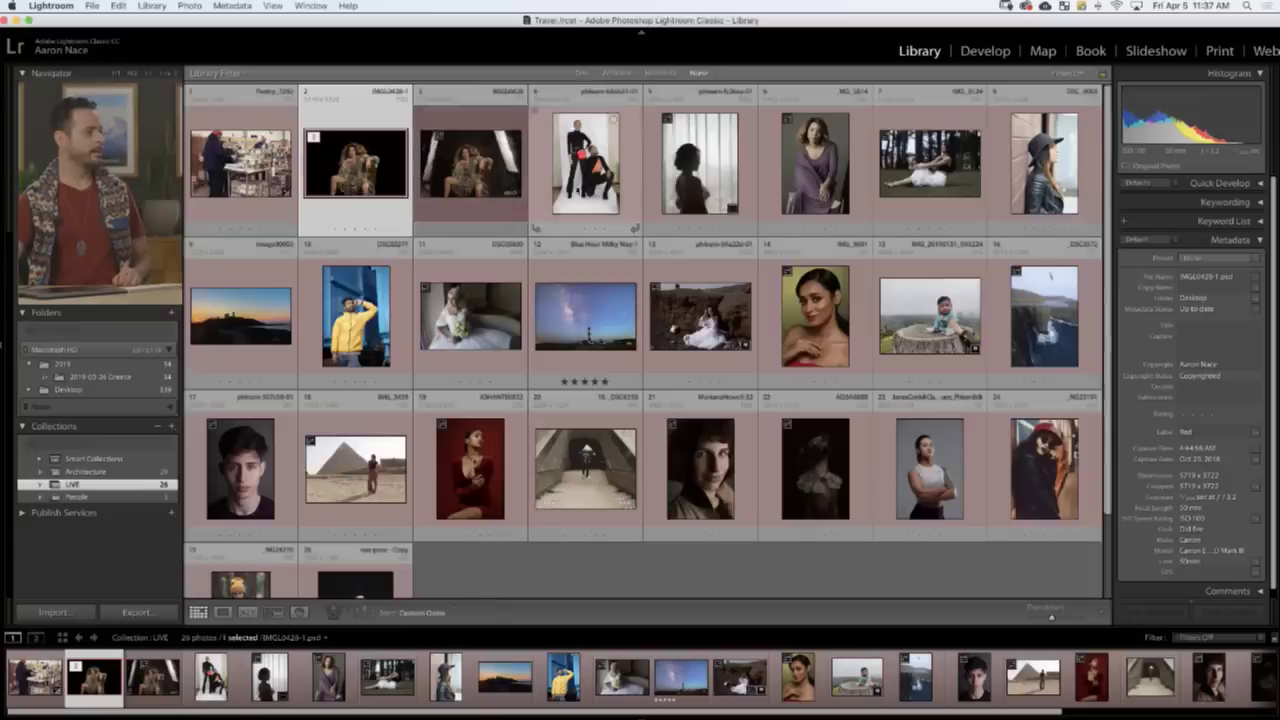
click(588, 181)
key(e)
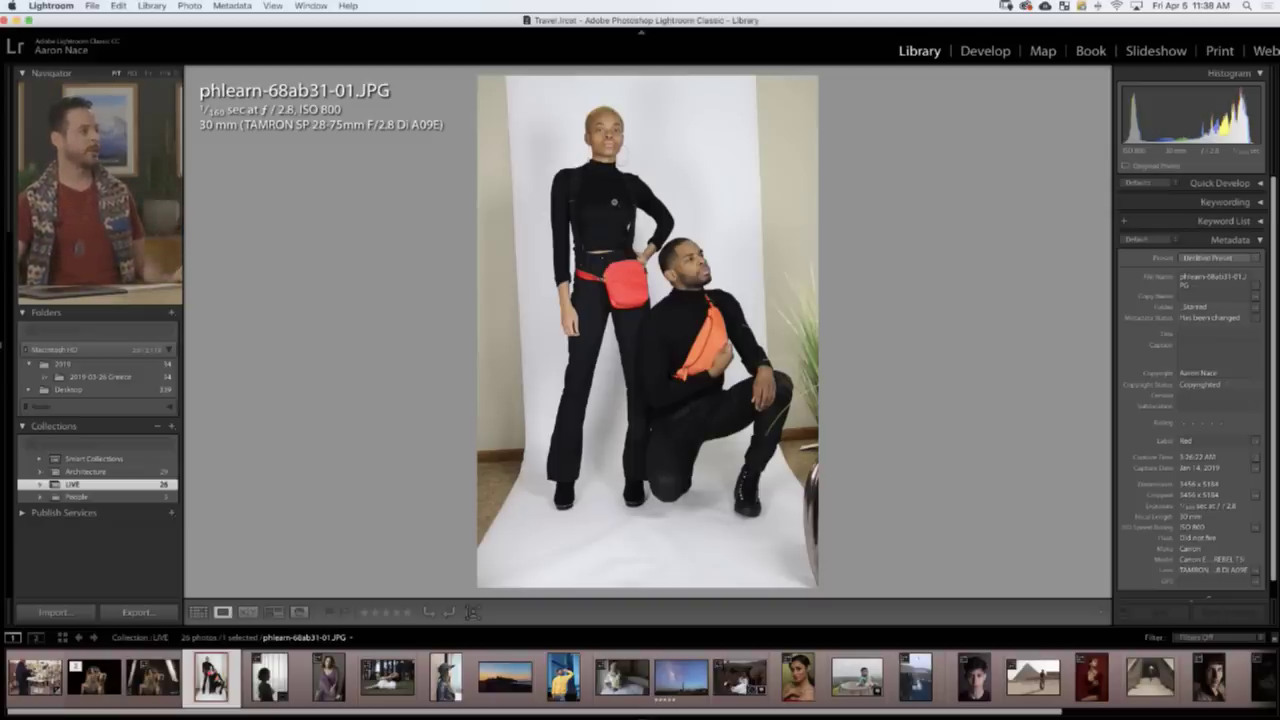
- Open the two-model photo as a Smart Object in Photoshop, using its embedded colour profile, and show it in full-screen mode
right_click(617, 200)
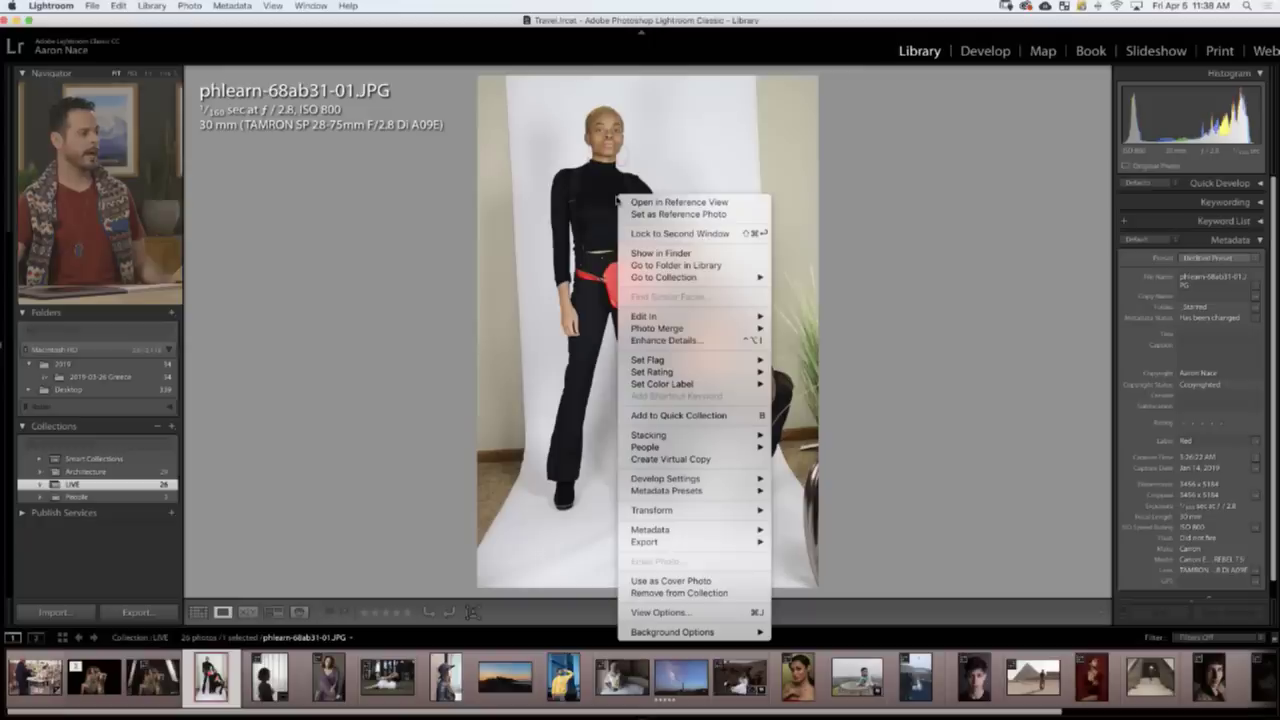
mouse_move(700, 316)
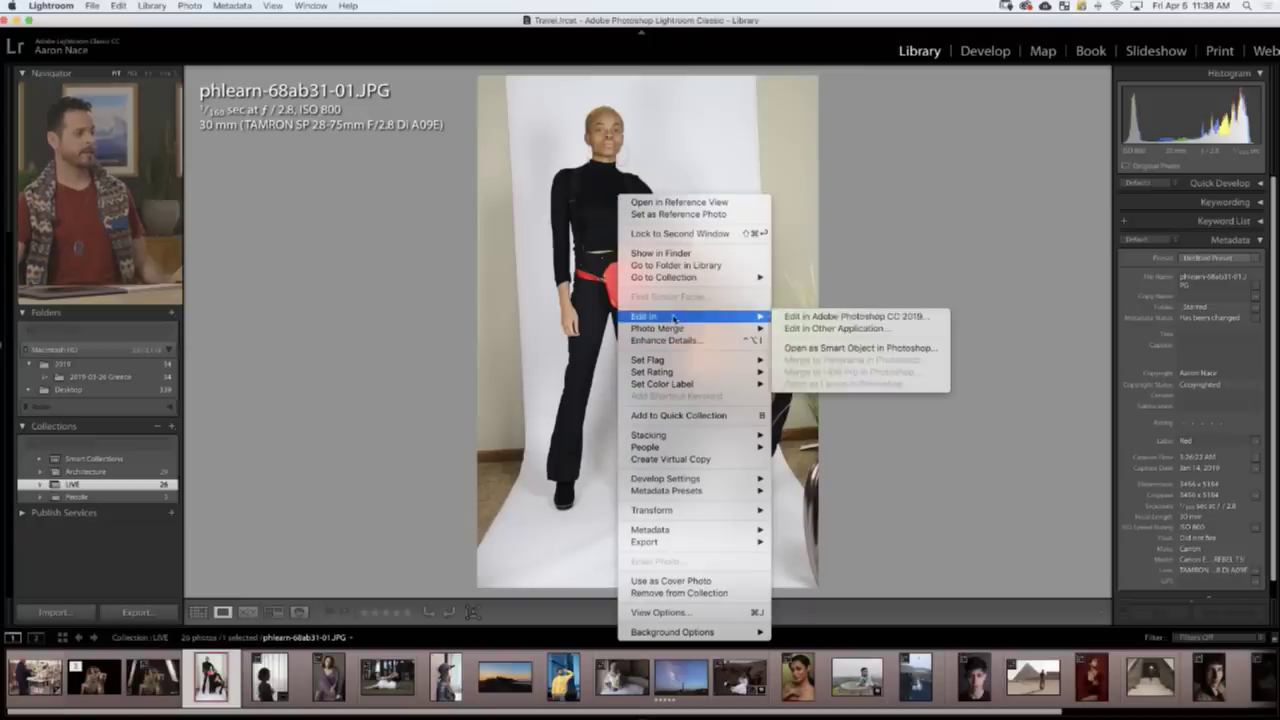
click(918, 354)
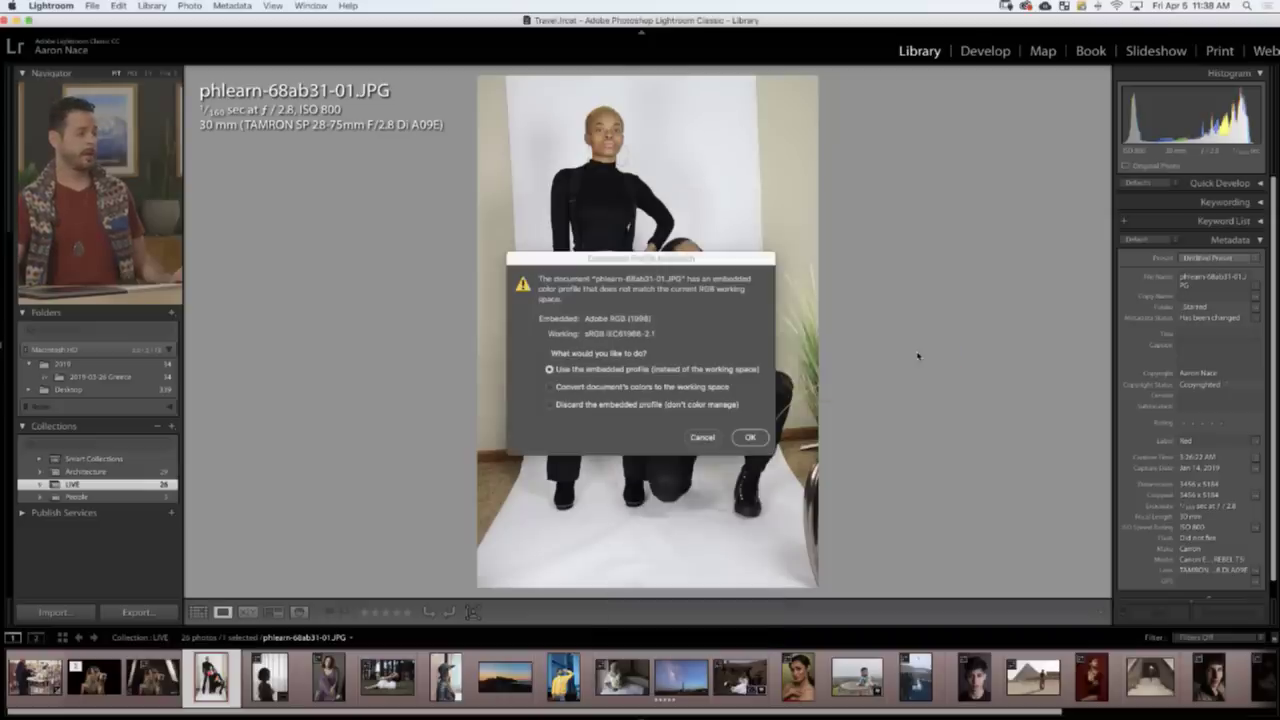
click(745, 439)
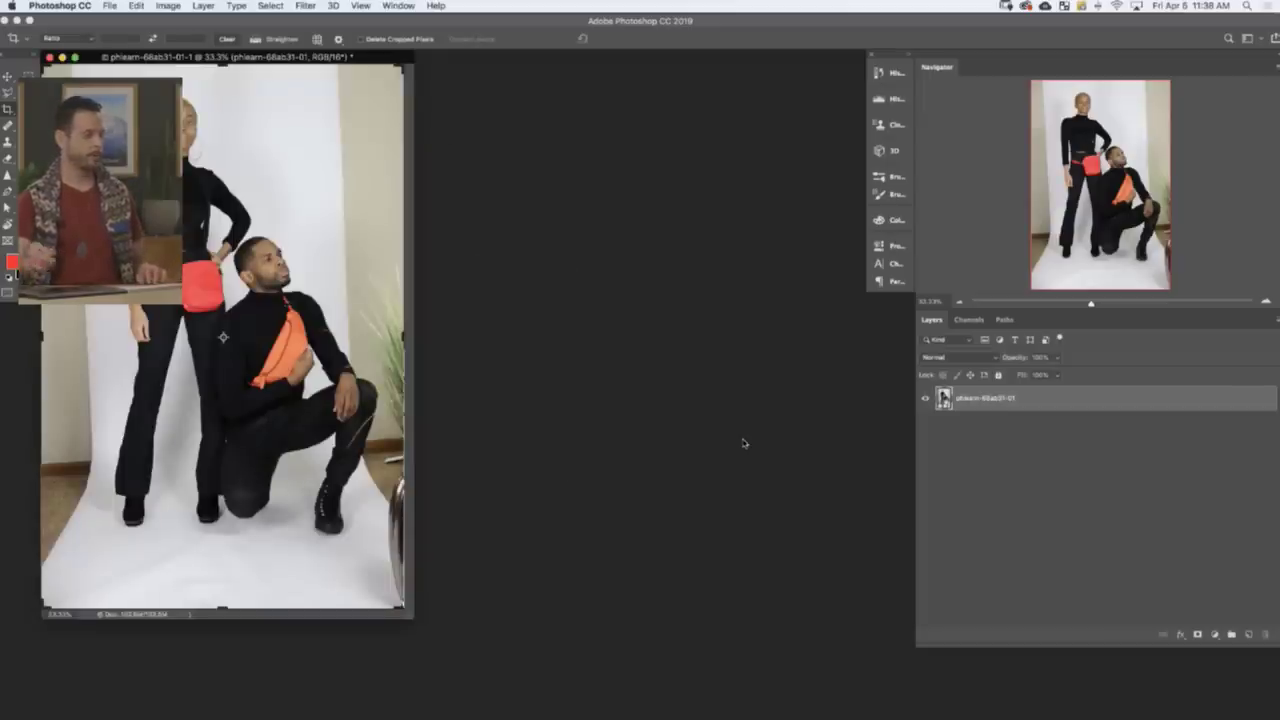
key(f)
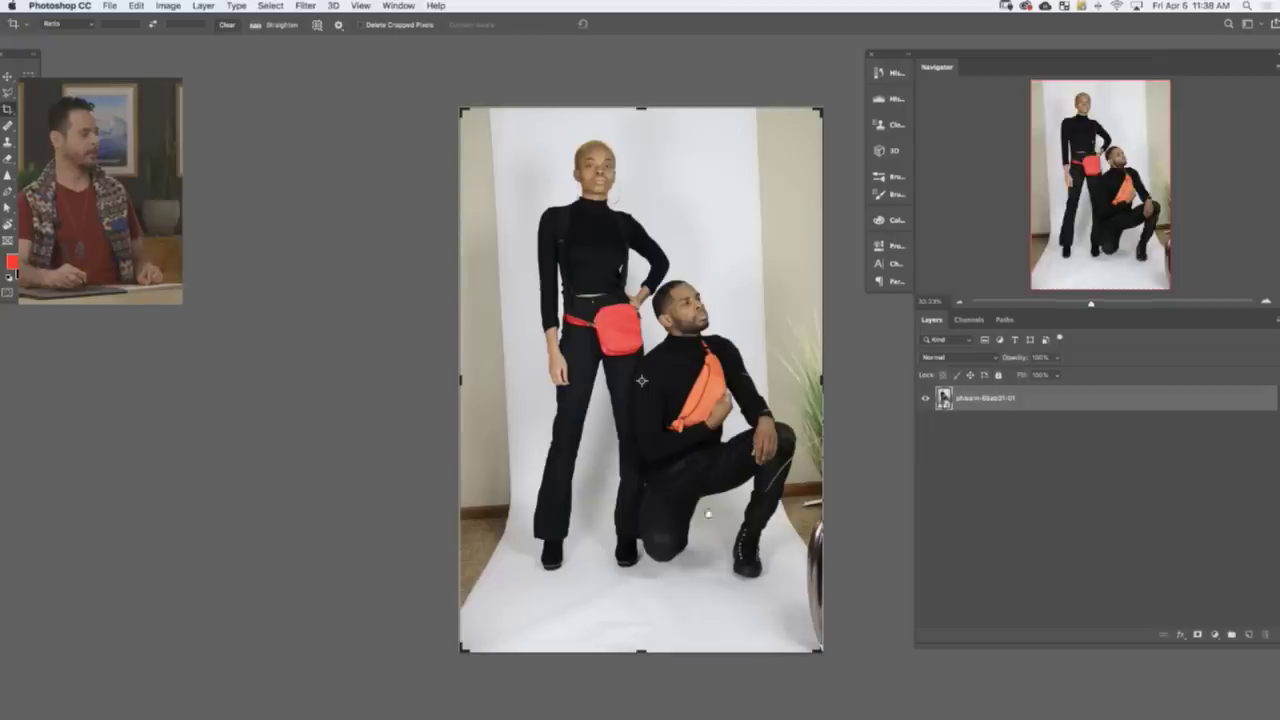
drag(708, 513, 643, 507)
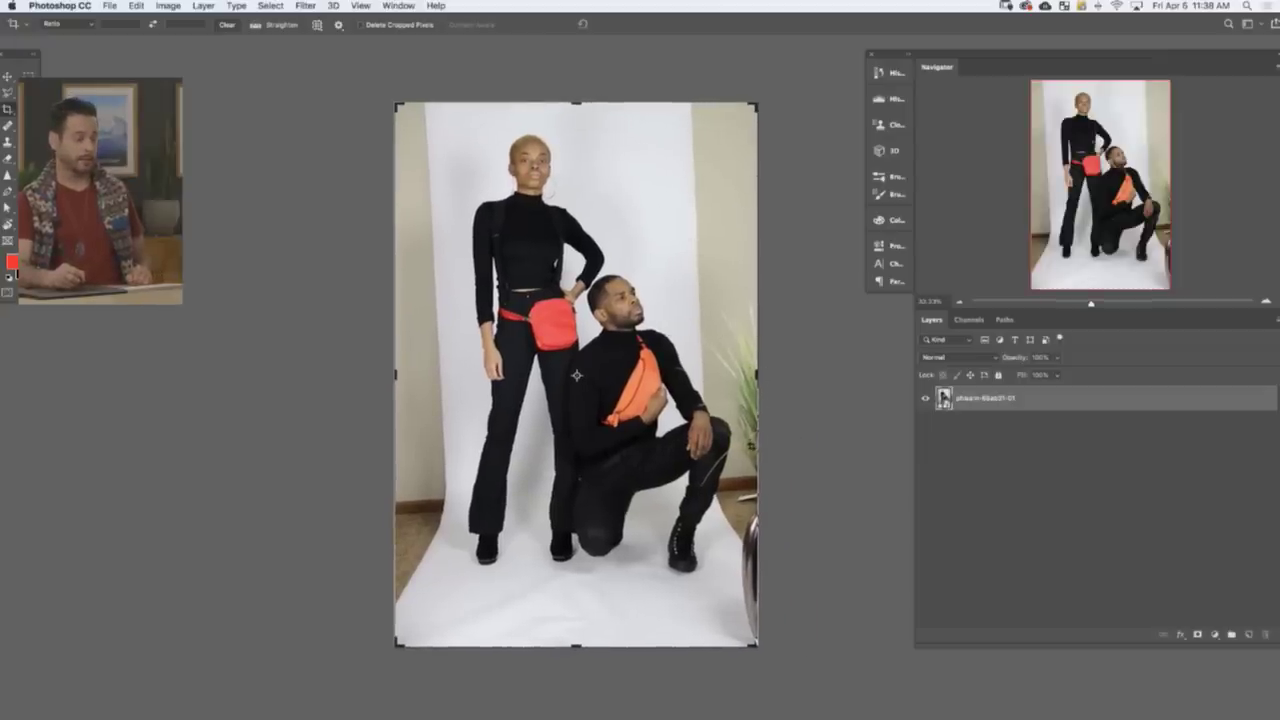
- Add a pure white Solid Color fill layer above the photo of the two models
click(1215, 636)
click(1205, 646)
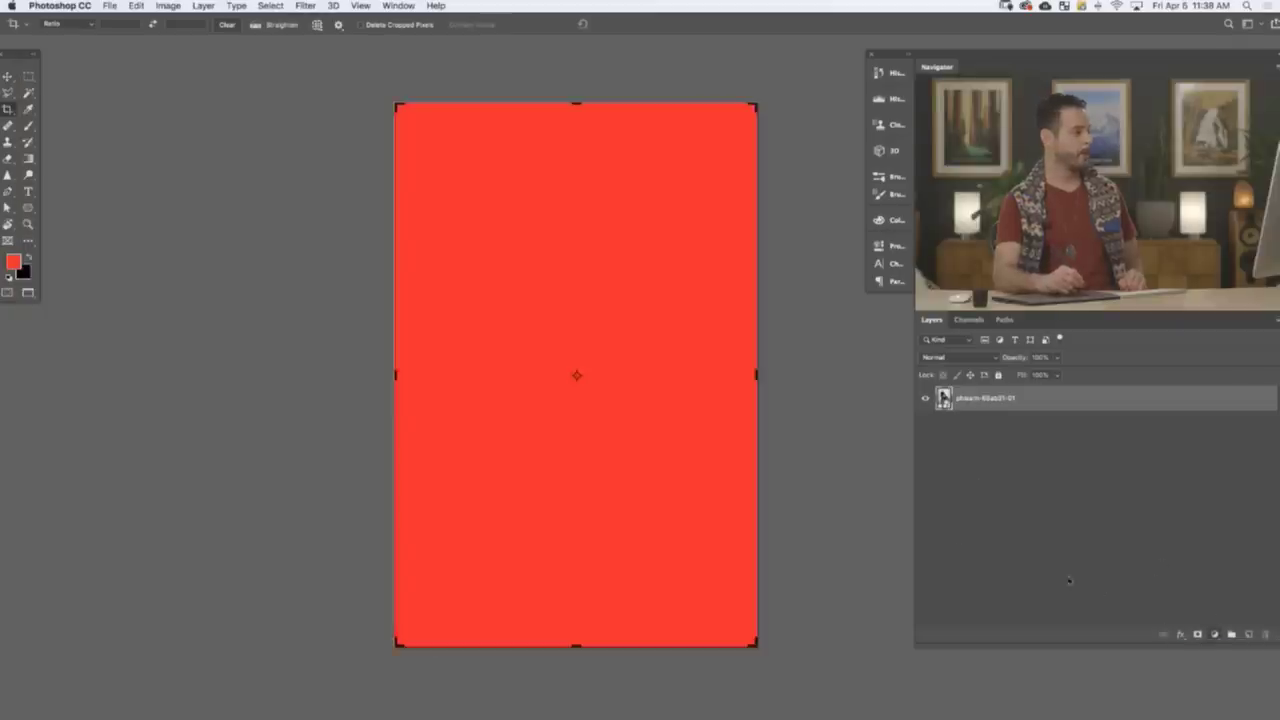
drag(148, 405, 26, 356)
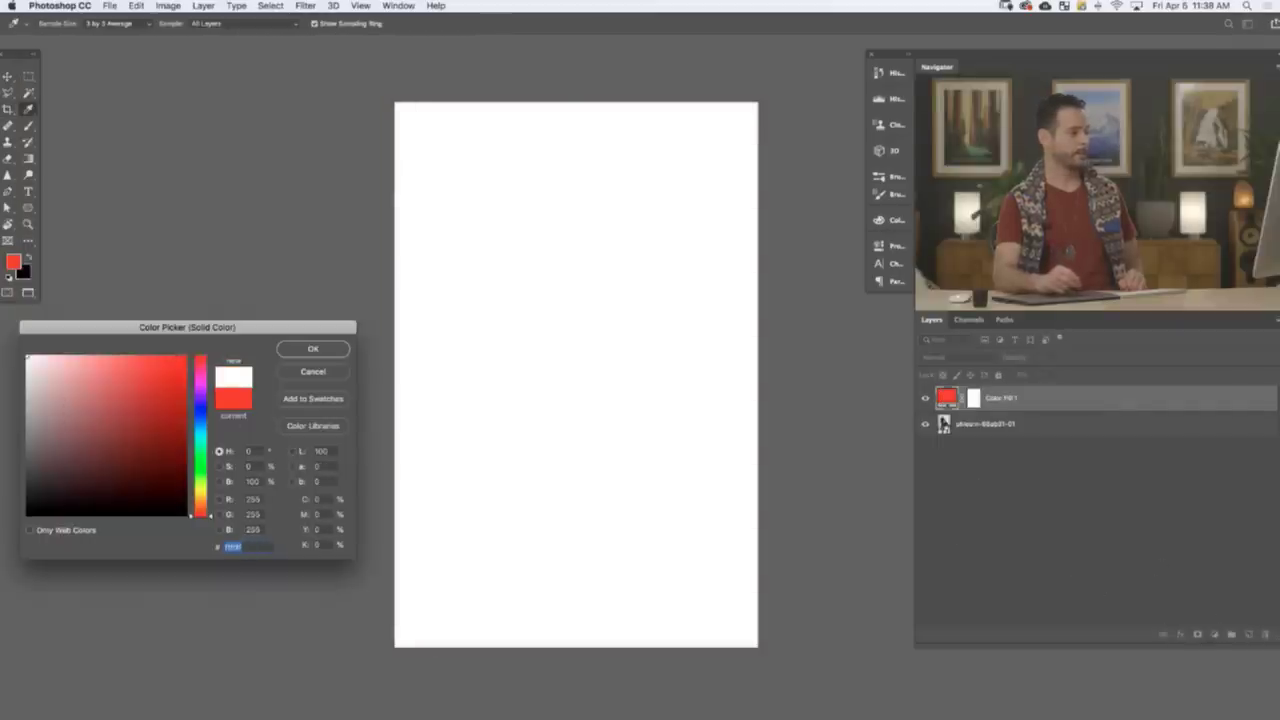
click(342, 352)
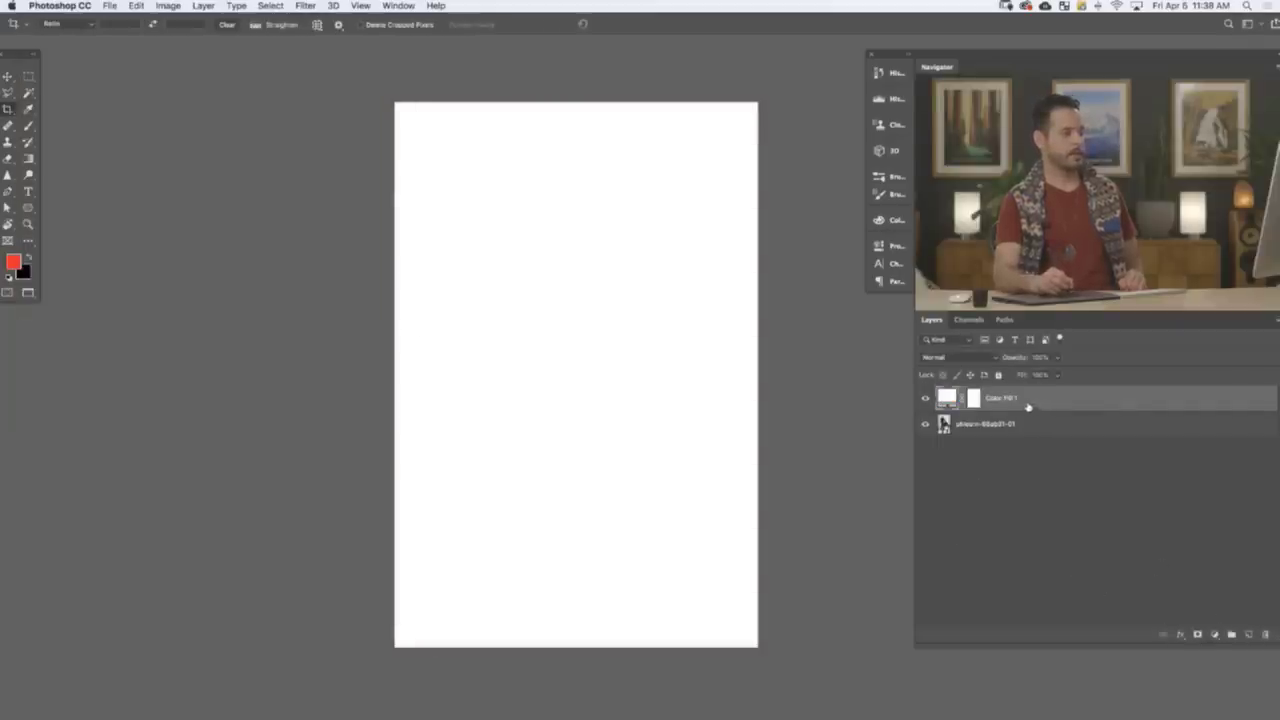
- Move the white fill layer below the two-model photo and add a white layer mask to the photo layer
drag(1028, 405, 1020, 445)
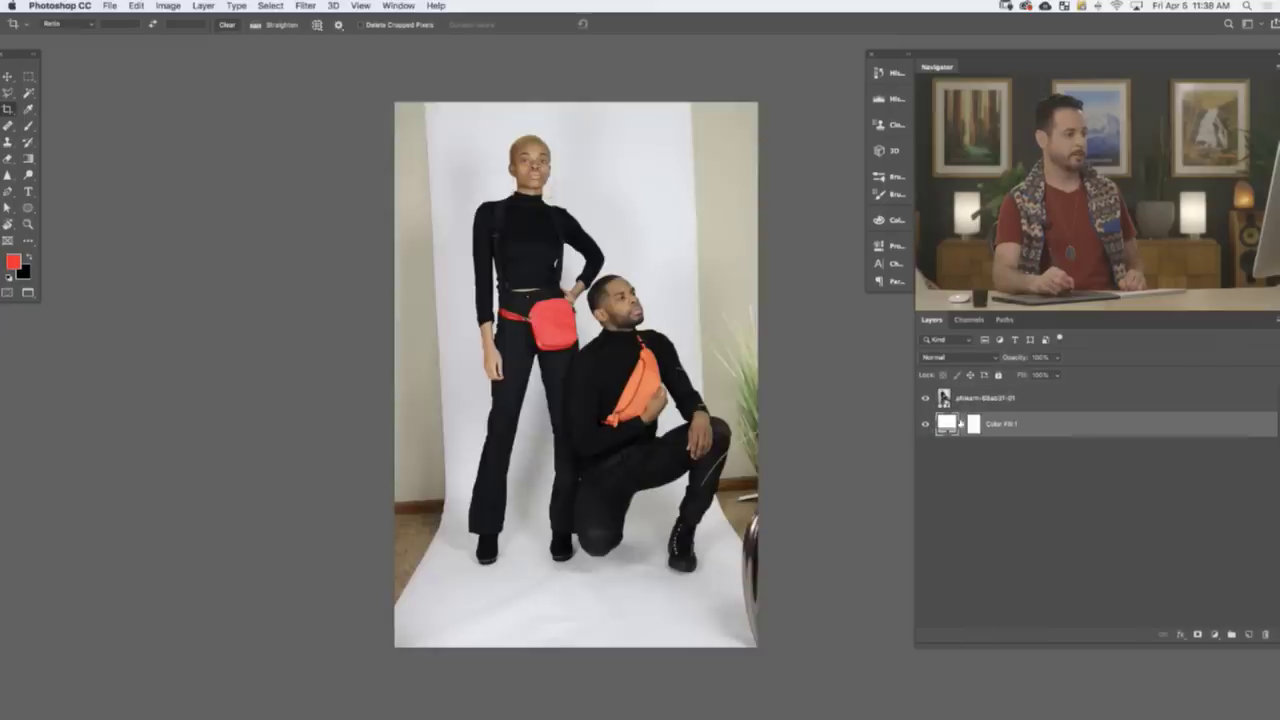
click(1010, 405)
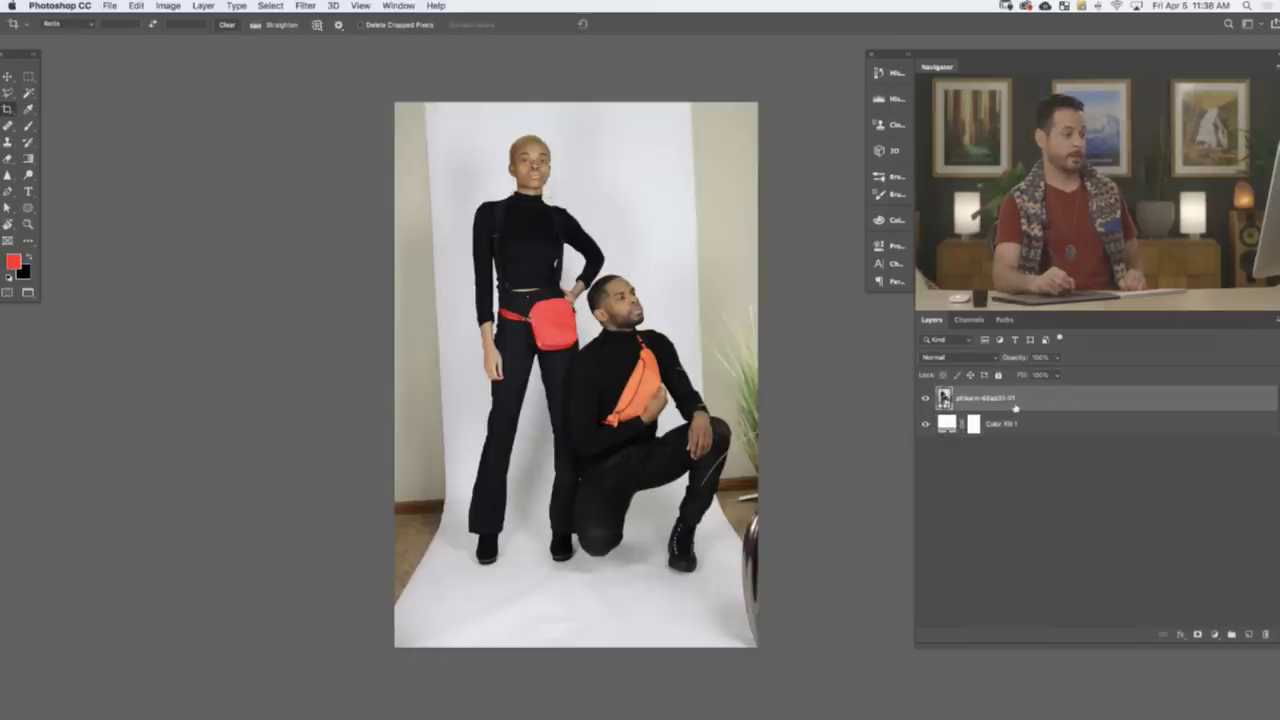
click(925, 398)
click(925, 398)
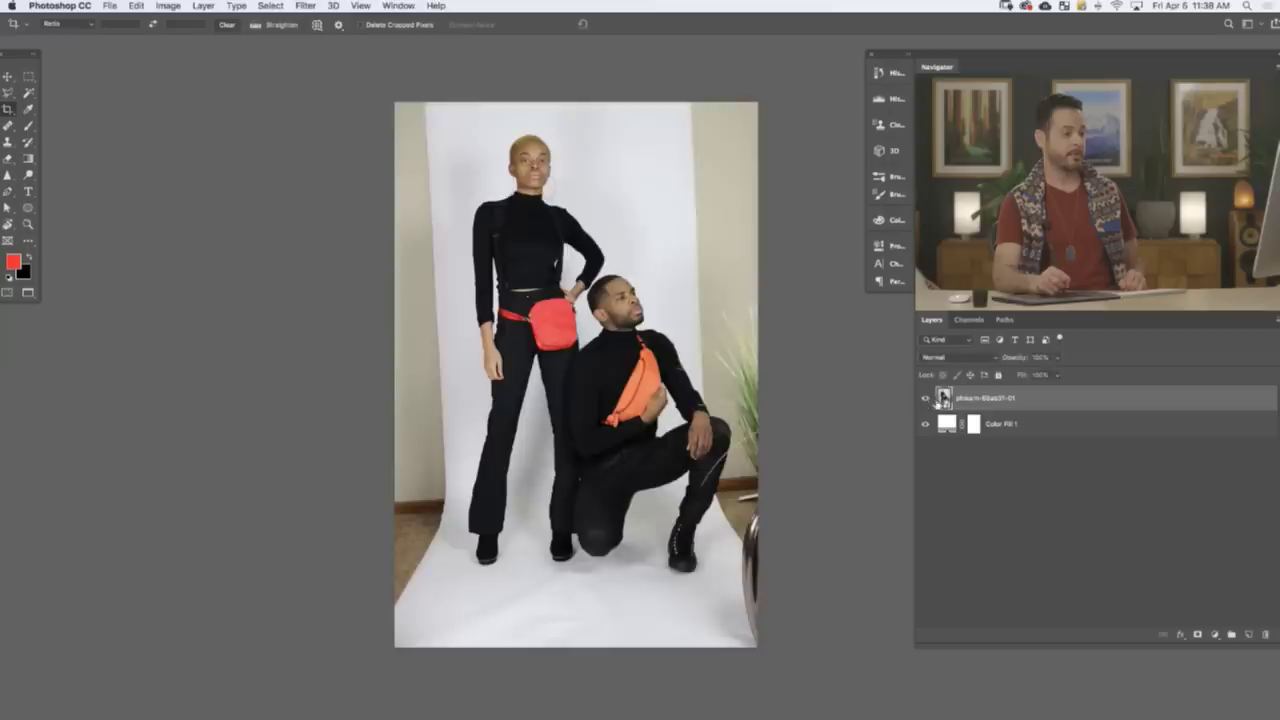
click(1197, 634)
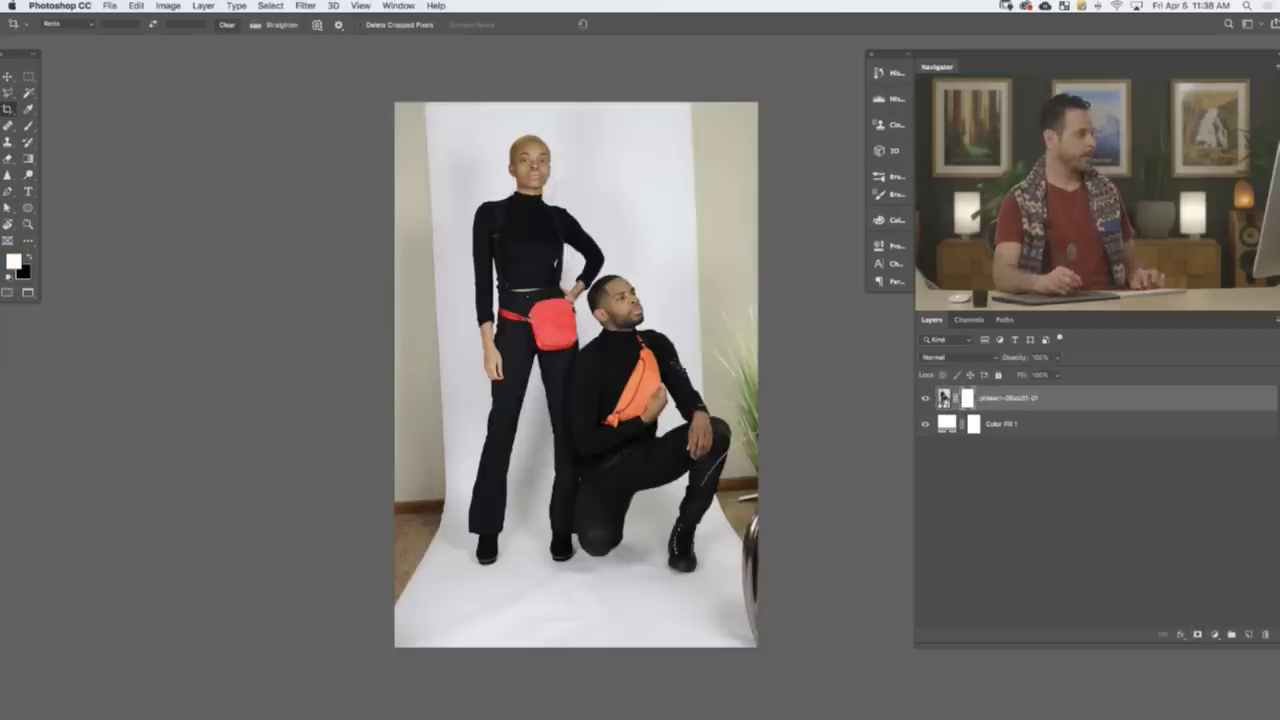
- Hide the white fill layer and paint black on the photo's mask to remove the wall and floor along the photo's left side
key(b)
key(x)
mouse_move(416, 205)
mouse_down()
mouse_move(418, 120)
mouse_move(408, 253)
mouse_up()
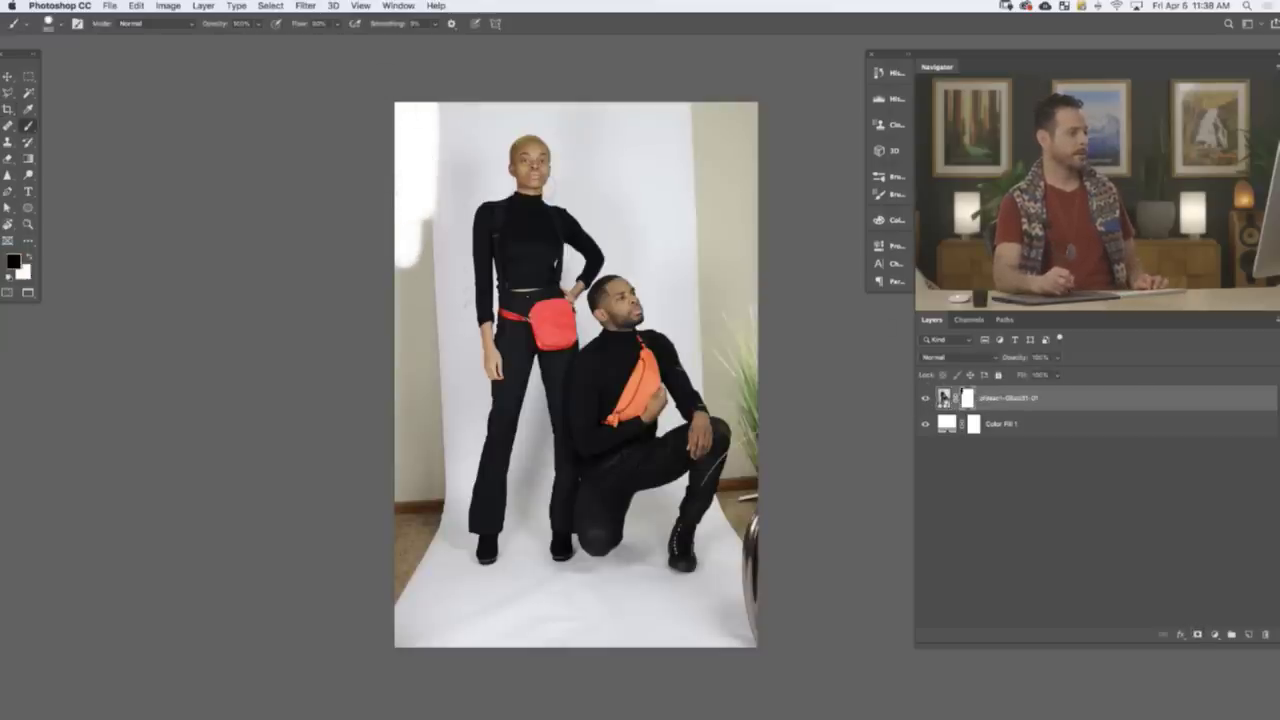
click(926, 424)
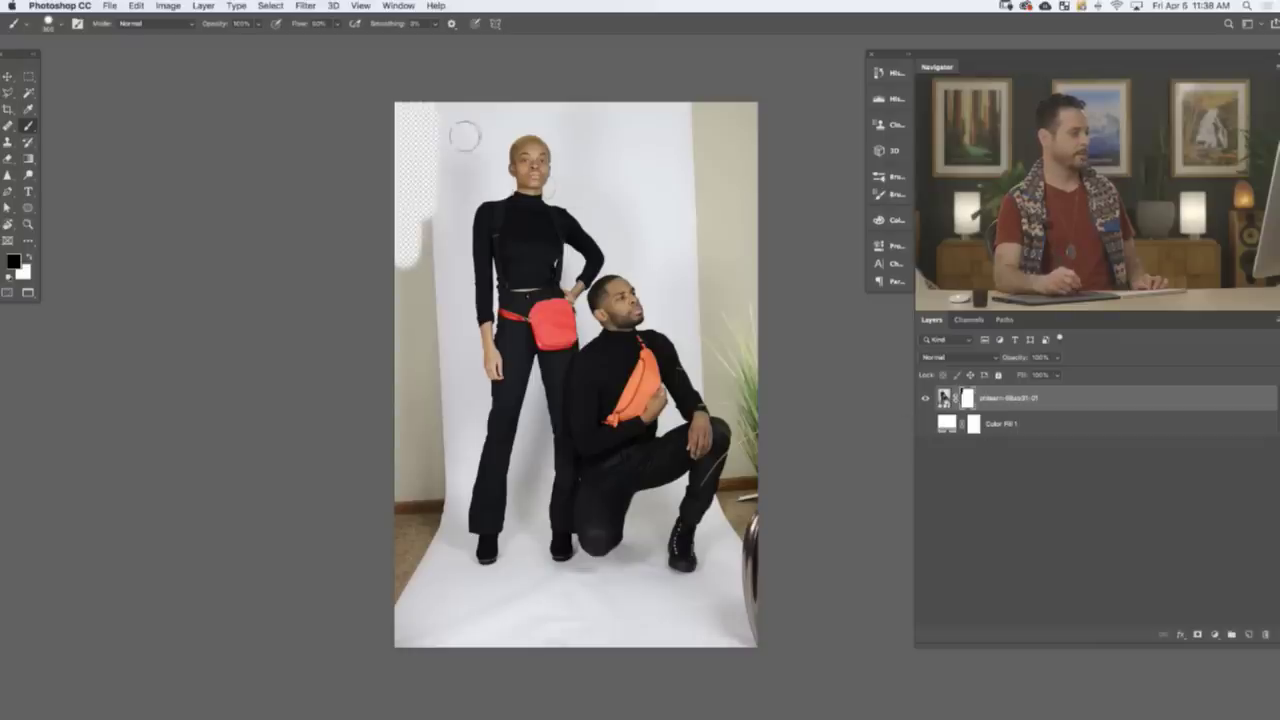
mouse_move(414, 206)
mouse_down()
mouse_move(427, 162)
mouse_move(444, 490)
mouse_move(404, 595)
mouse_move(422, 405)
mouse_move(403, 323)
mouse_move(401, 552)
mouse_move(413, 557)
mouse_move(416, 618)
mouse_up()
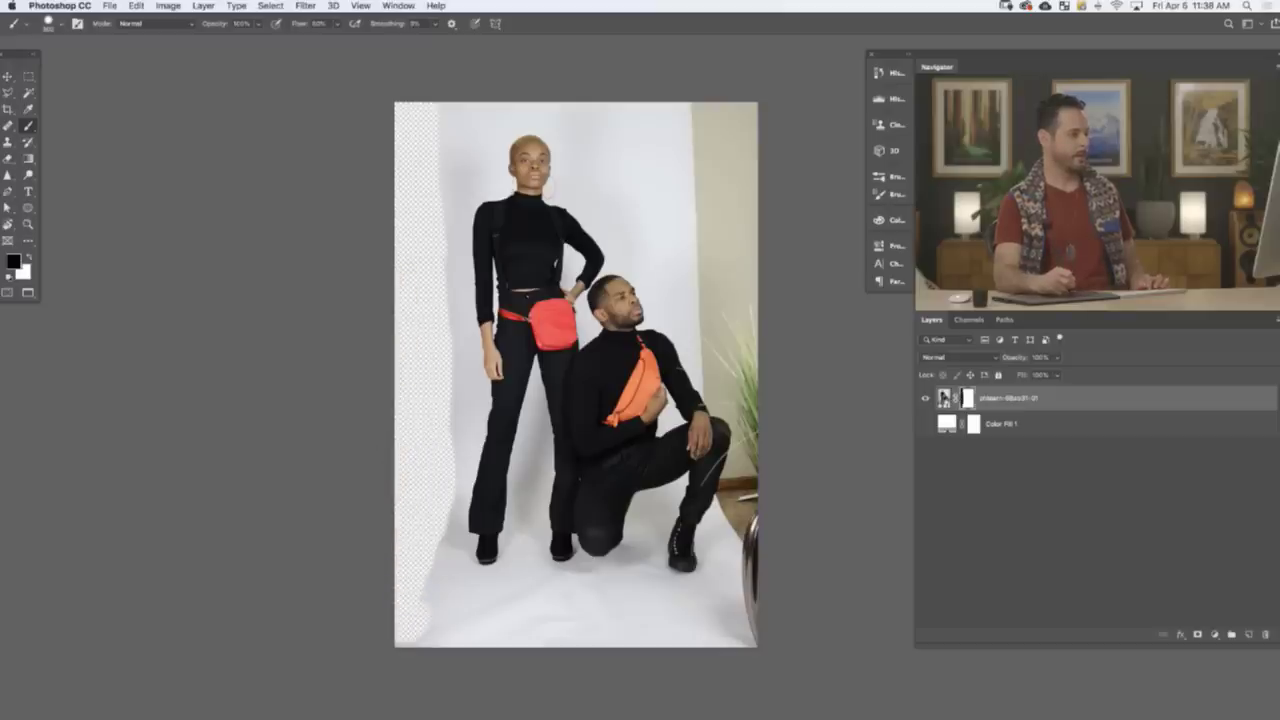
- Mask out the wall, plant and vase on the right side, the floor below and the backdrop above the two models with a black brush
drag(756, 530, 746, 636)
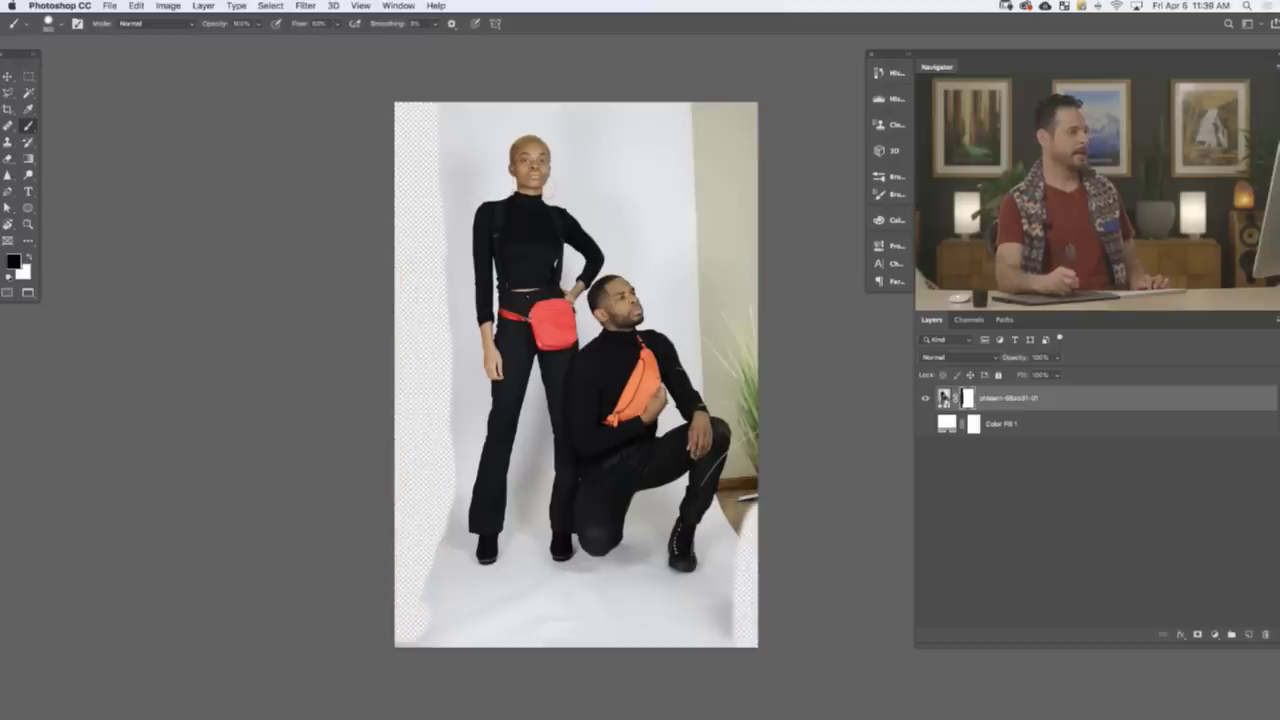
mouse_move(752, 330)
mouse_down()
mouse_move(747, 222)
mouse_move(728, 186)
mouse_move(714, 262)
mouse_move(702, 140)
mouse_move(742, 205)
mouse_move(700, 299)
mouse_move(730, 334)
mouse_move(730, 322)
mouse_move(734, 622)
mouse_move(731, 608)
mouse_move(716, 632)
mouse_move(612, 620)
mouse_up()
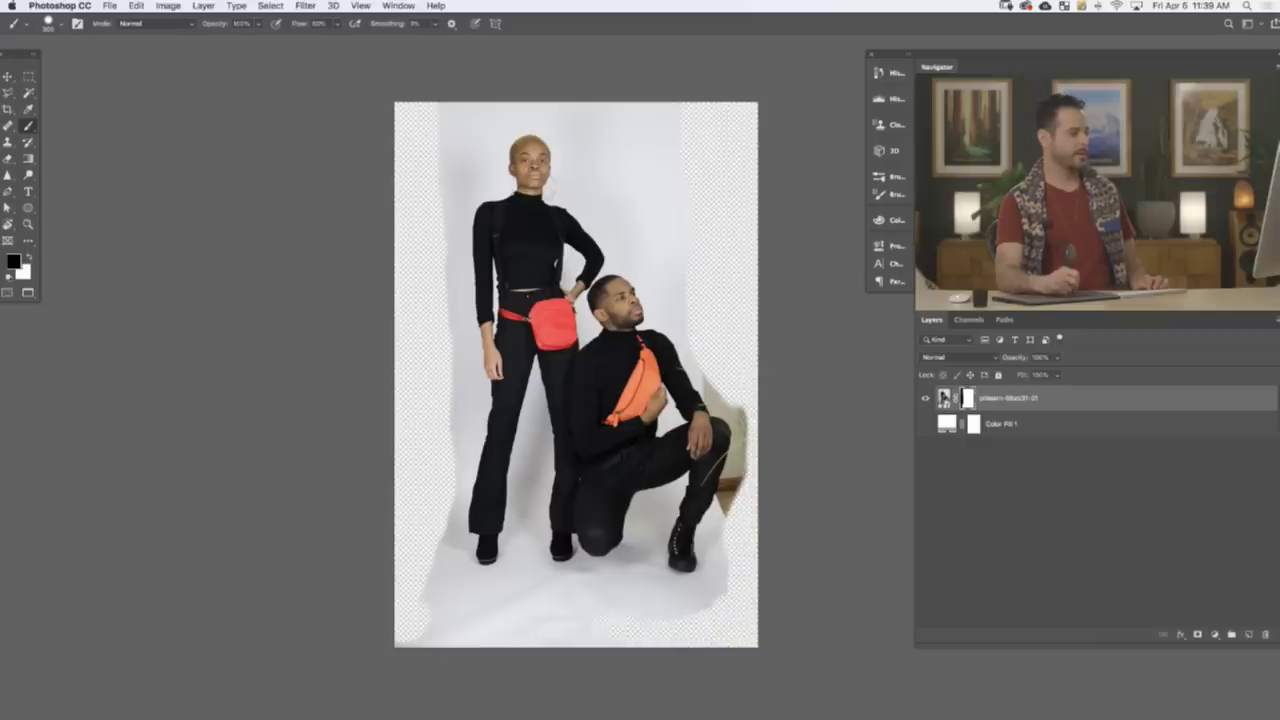
mouse_move(518, 605)
mouse_down()
mouse_move(403, 600)
mouse_move(443, 571)
mouse_move(435, 614)
mouse_up()
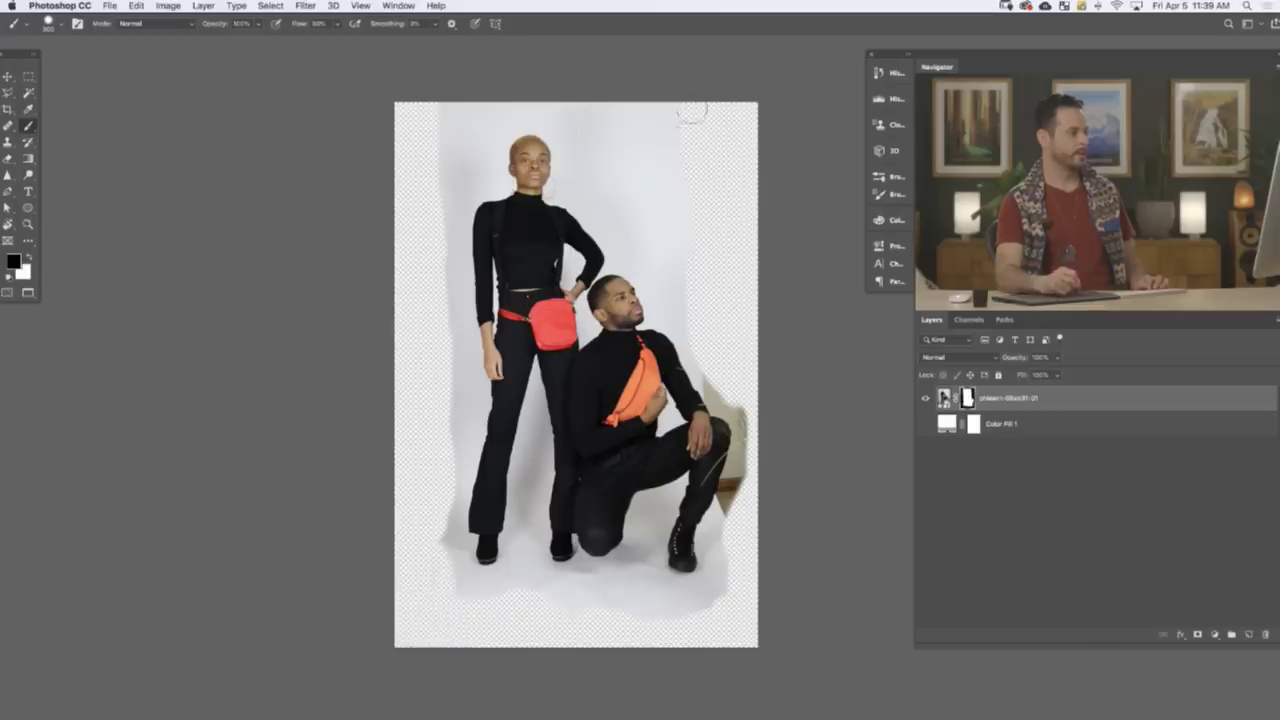
mouse_move(691, 115)
mouse_down()
mouse_move(660, 110)
mouse_move(682, 178)
mouse_move(680, 228)
mouse_up()
mouse_move(625, 140)
mouse_down()
mouse_move(600, 88)
mouse_move(558, 75)
mouse_move(488, 115)
mouse_move(410, 104)
mouse_move(506, 95)
mouse_move(640, 138)
mouse_move(629, 156)
mouse_move(545, 105)
mouse_move(502, 116)
mouse_move(443, 167)
mouse_up()
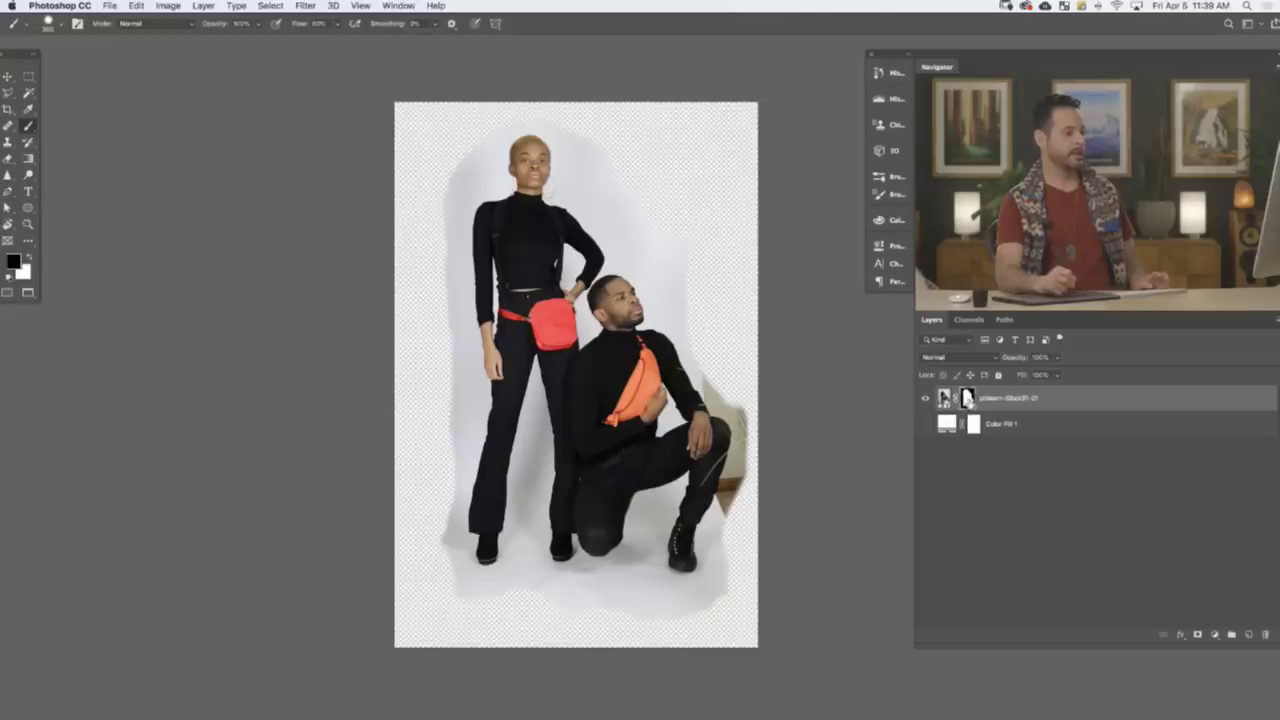
- Compare the photo with its layer mask off and on, and trim the mask closer around the kneeling man's knee
shift+click(968, 400)
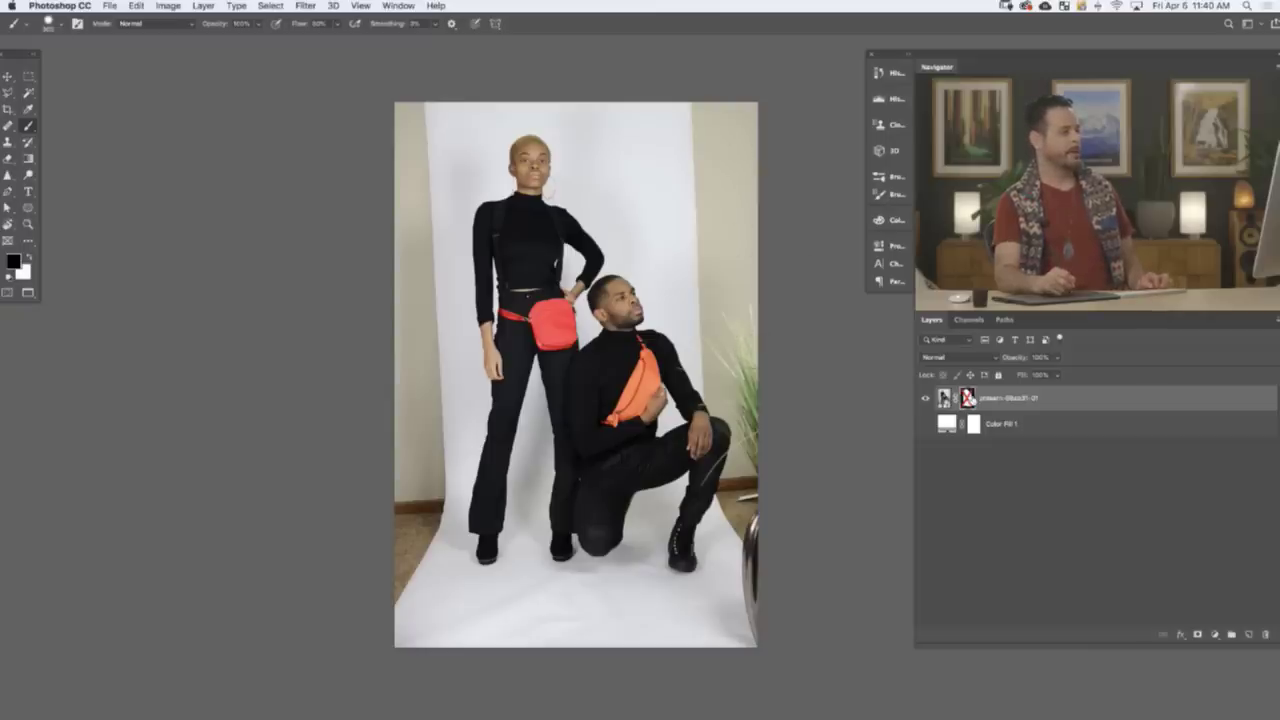
shift+click(967, 398)
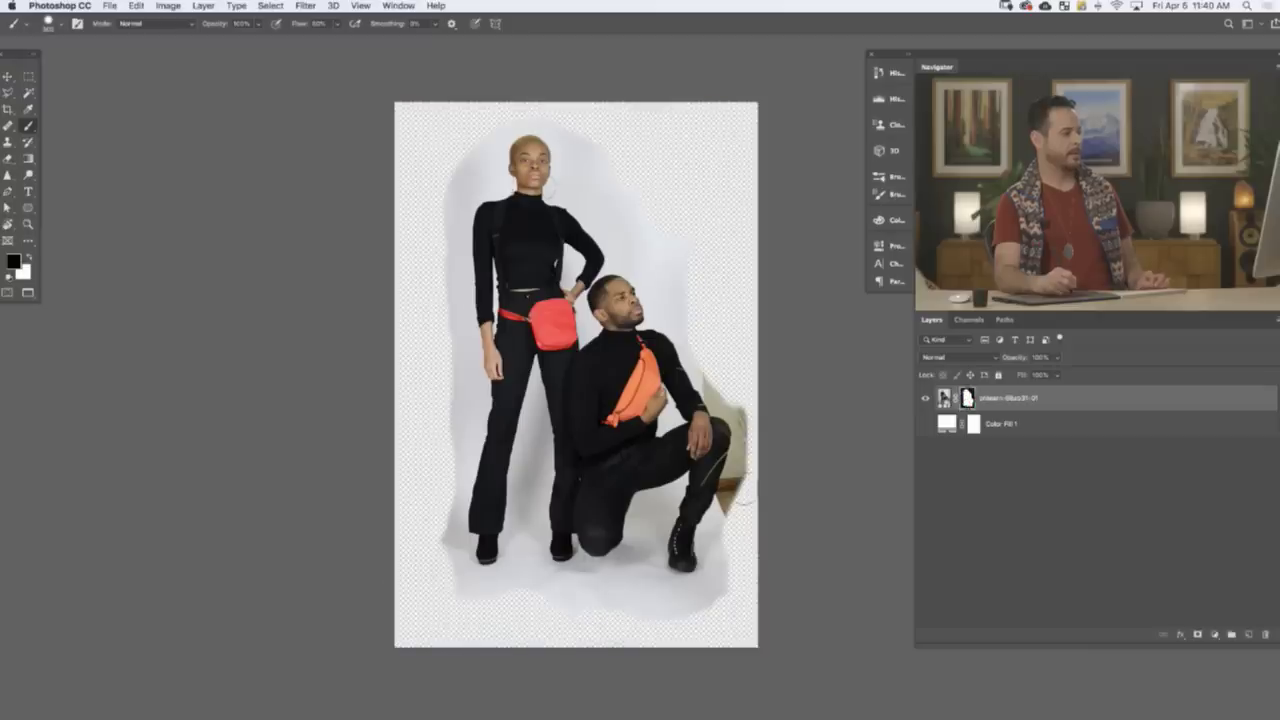
mouse_move(744, 492)
mouse_down()
mouse_move(722, 519)
mouse_move(738, 486)
mouse_move(743, 394)
mouse_move(713, 375)
mouse_up()
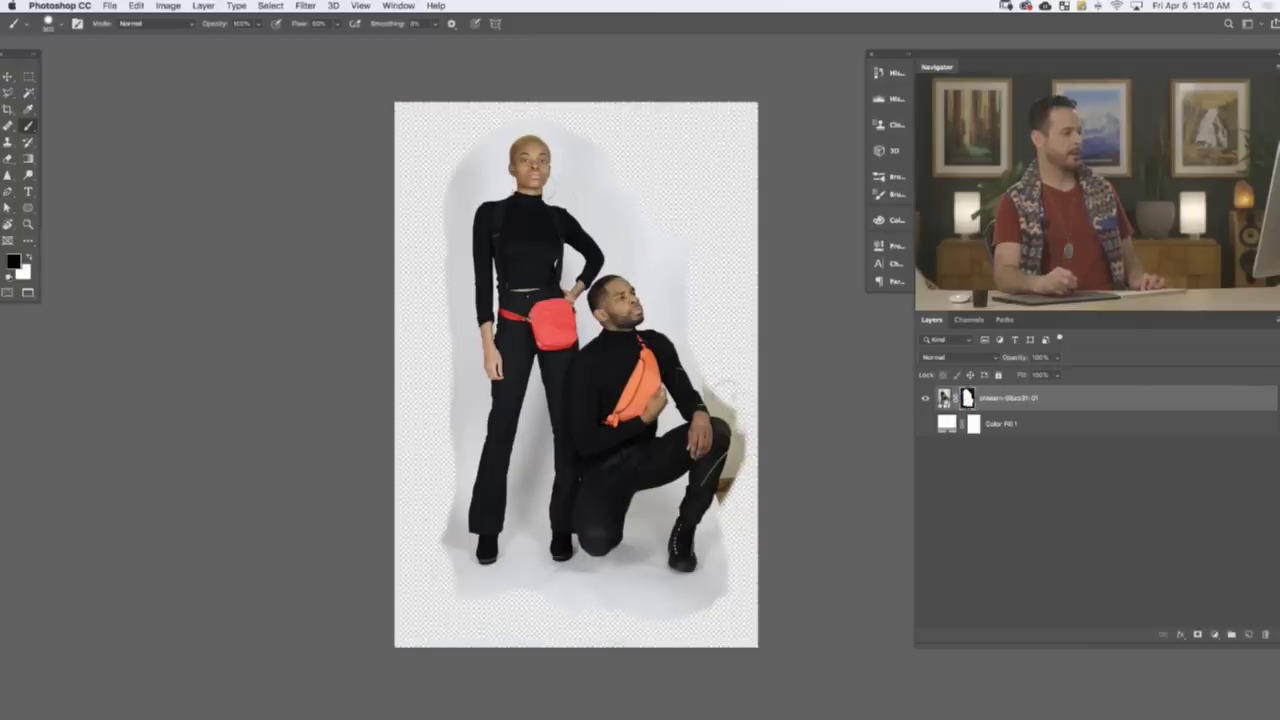
scroll(725, 424, up, 5)
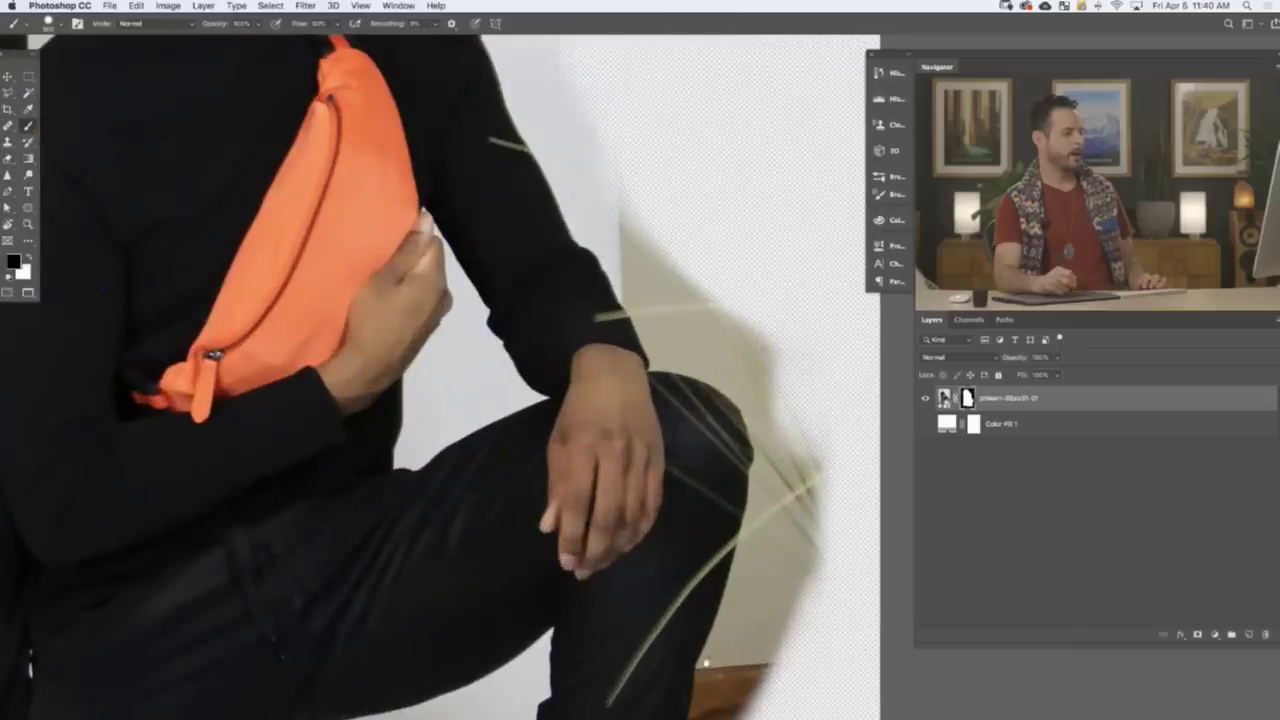
mouse_move(760, 321)
mouse_down()
mouse_move(660, 317)
mouse_move(727, 378)
mouse_move(750, 560)
mouse_move(730, 700)
mouse_up()
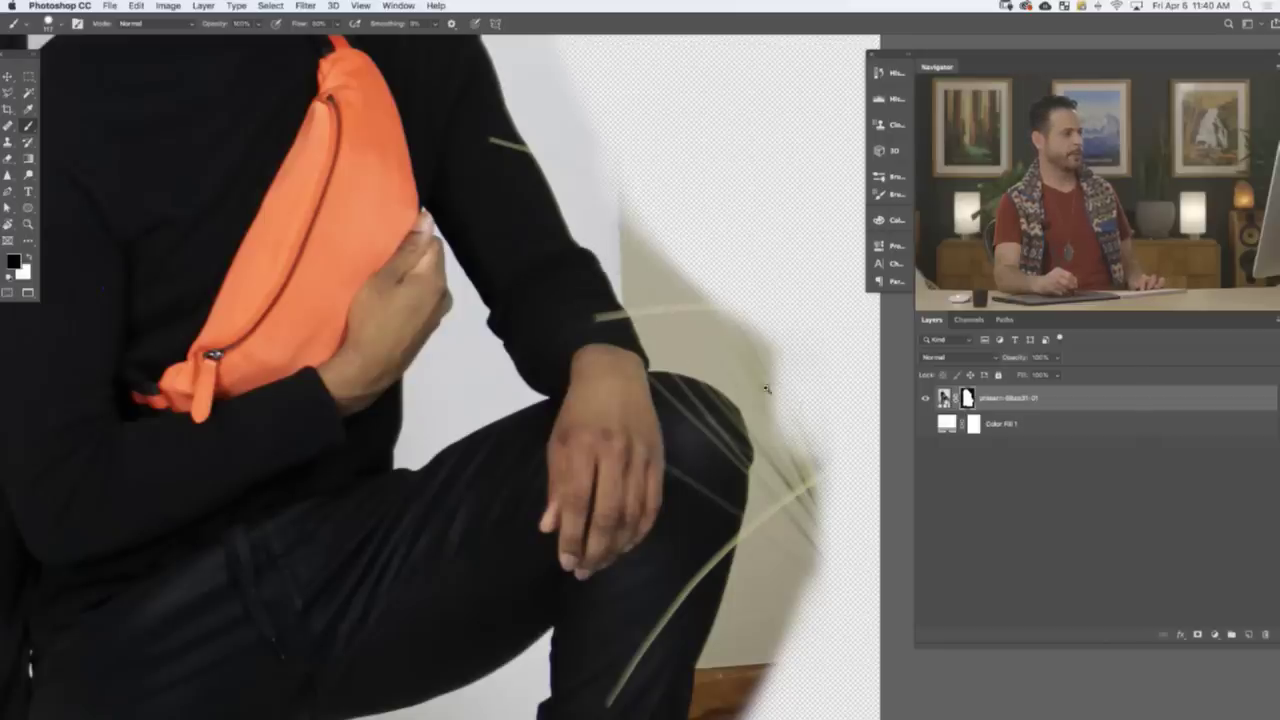
- Extend the canvas beyond the photo's top and right edges with the Crop tool
key(super+0)
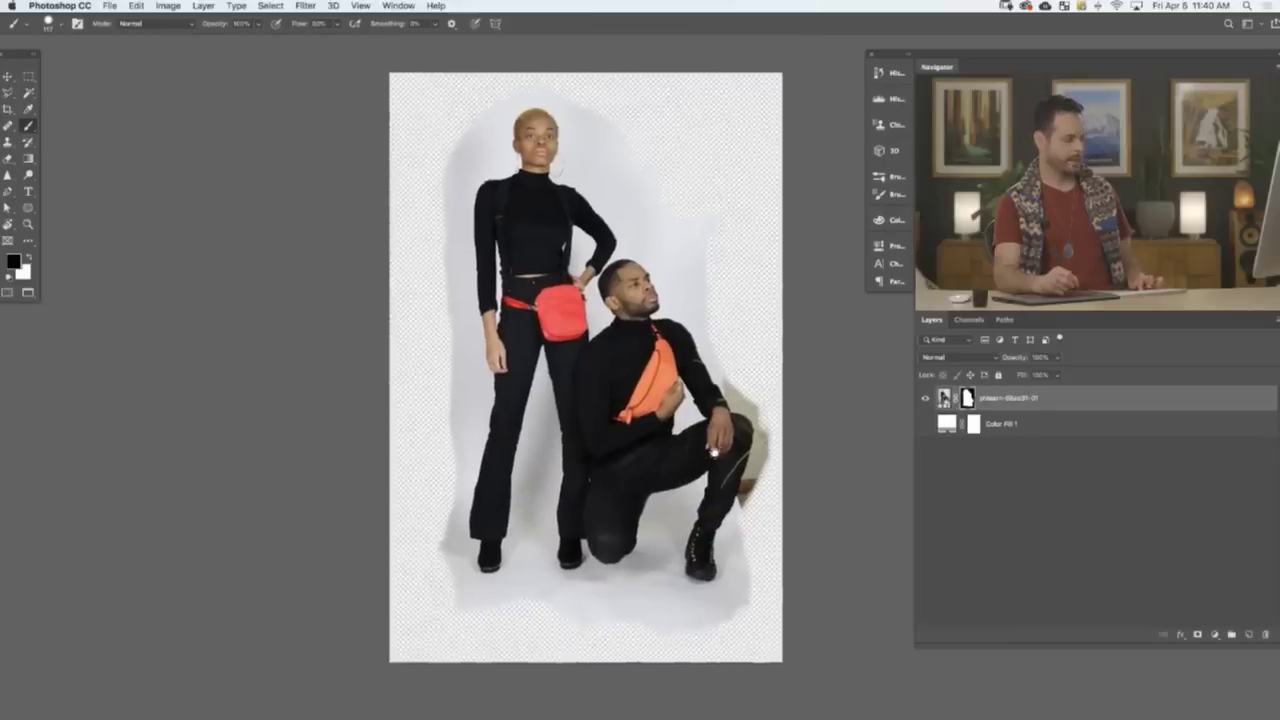
key(c)
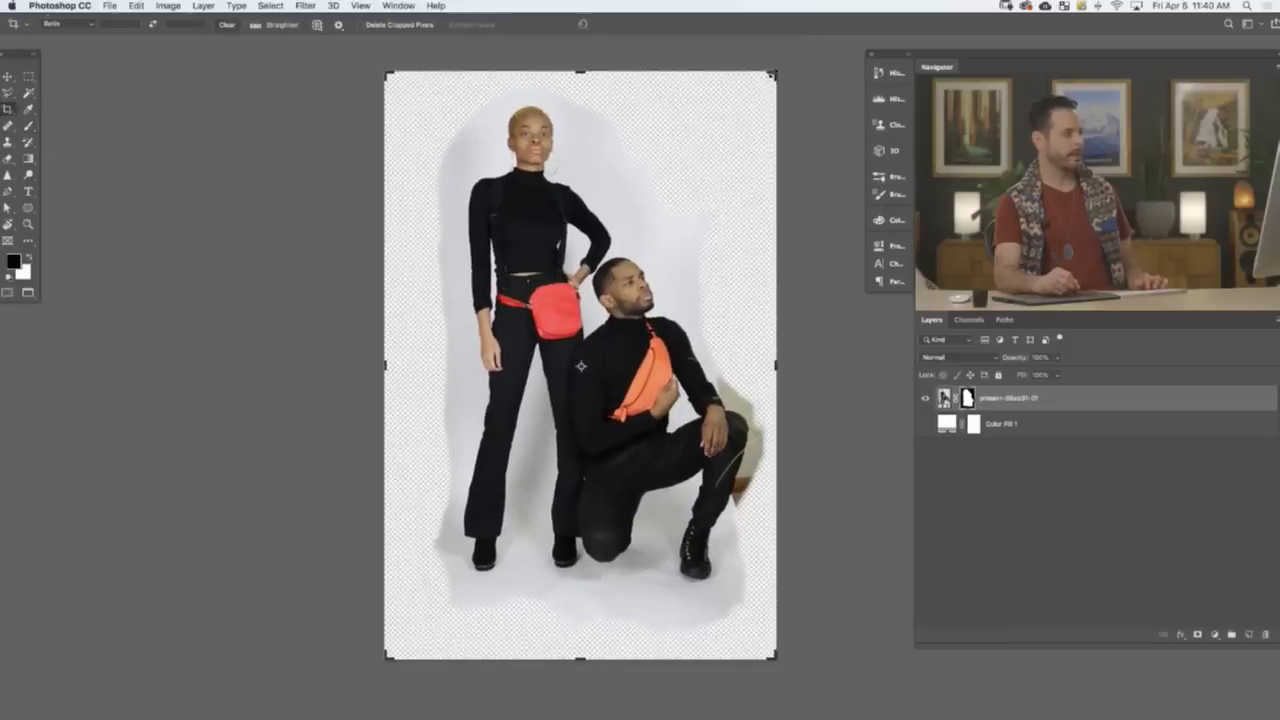
drag(771, 75, 813, 51)
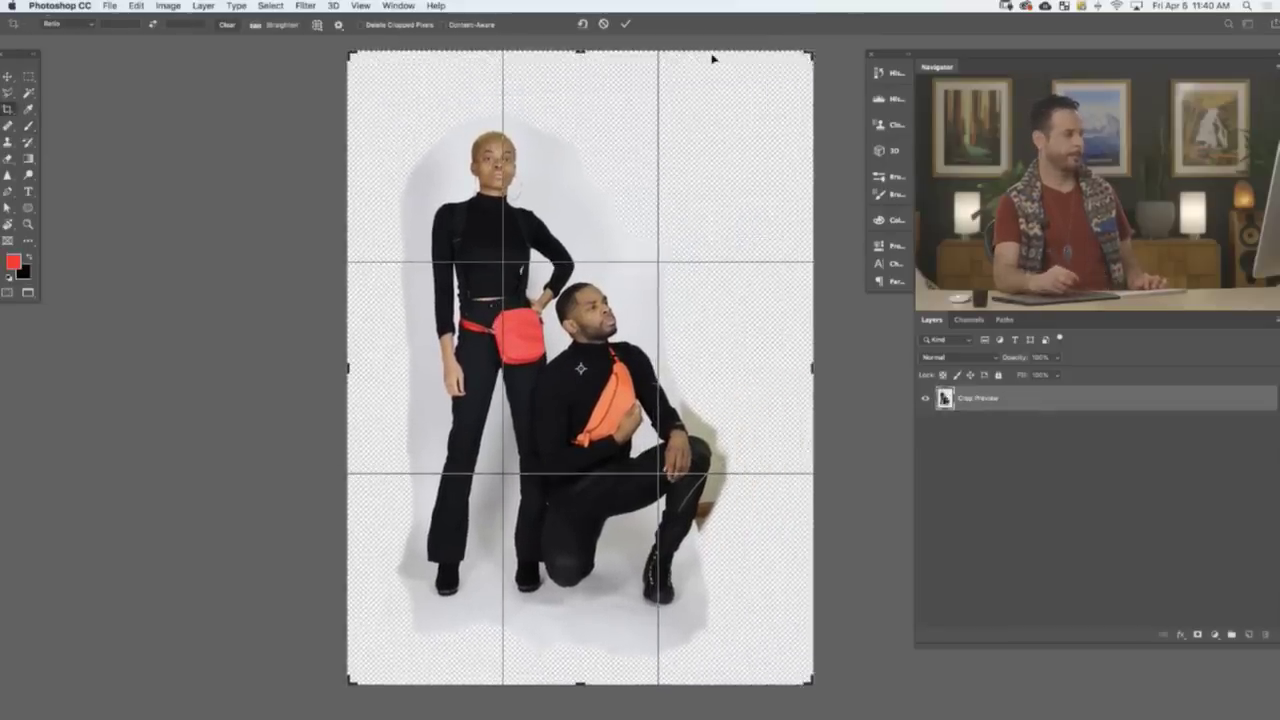
key(Return)
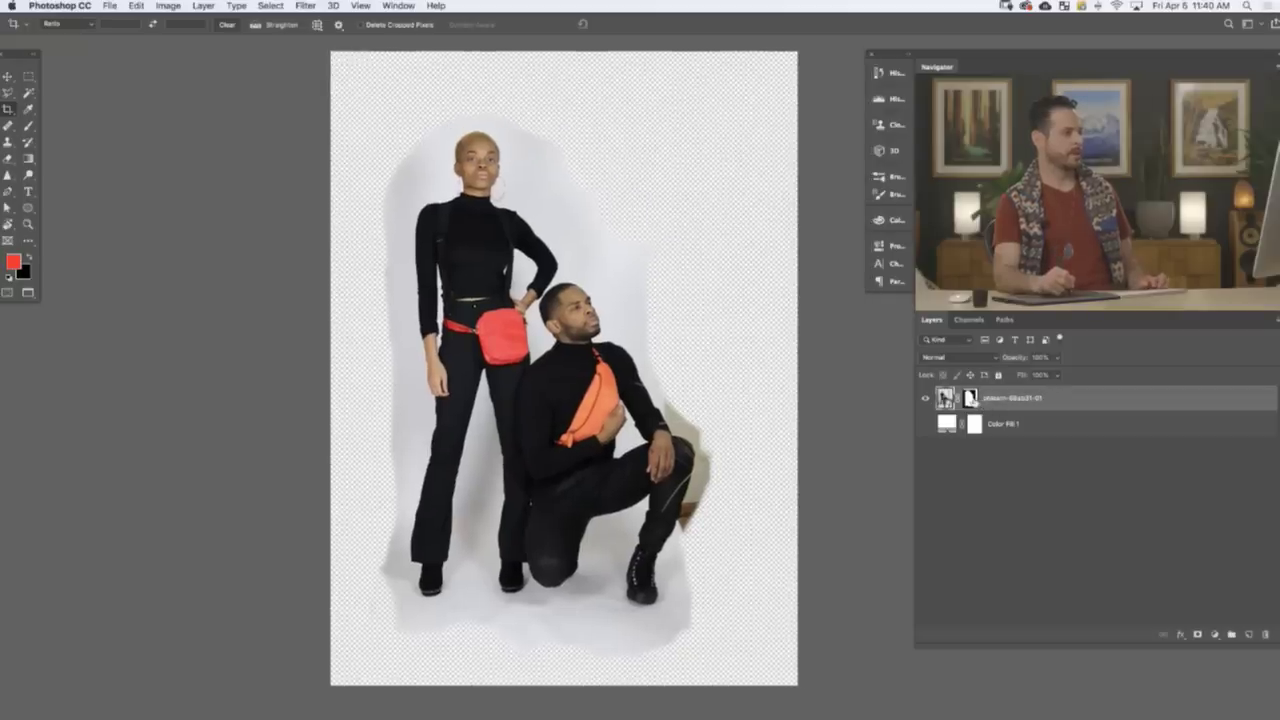
- With the layer mask temporarily disabled, rotate the photo about 1° clockwise and move it to the centre of the enlarged canvas
shift+click(969, 398)
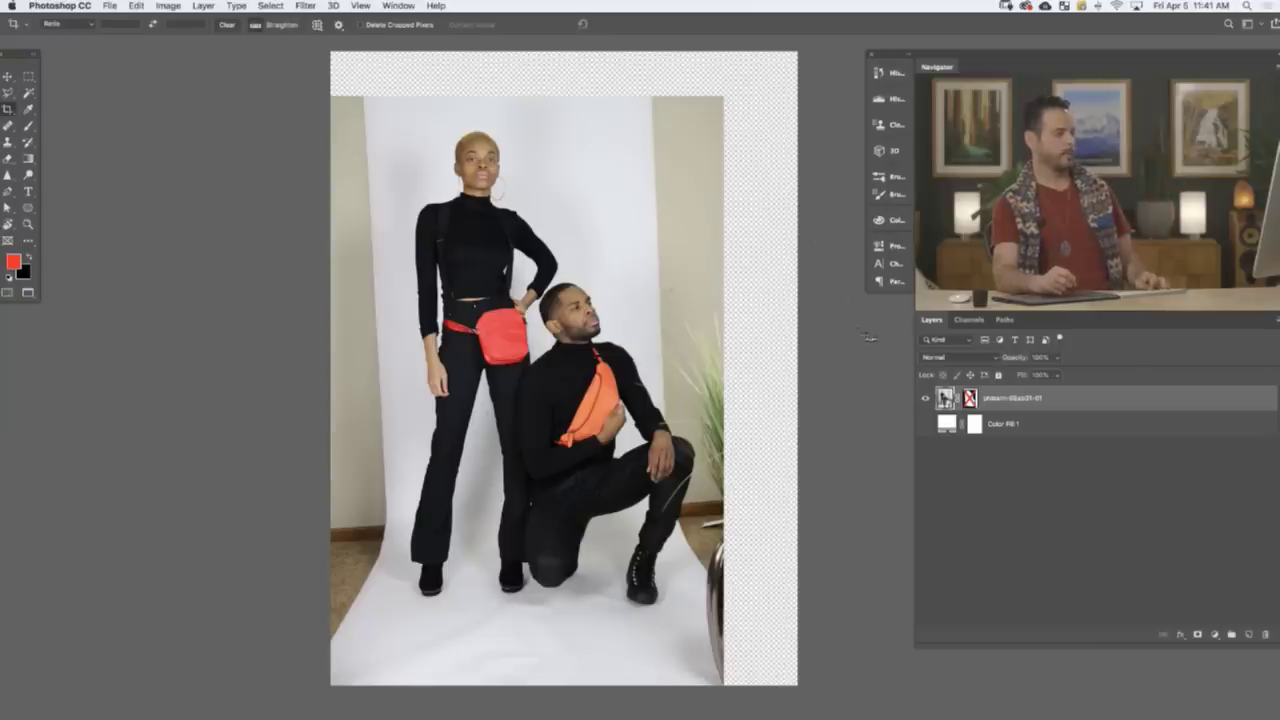
key(super+t)
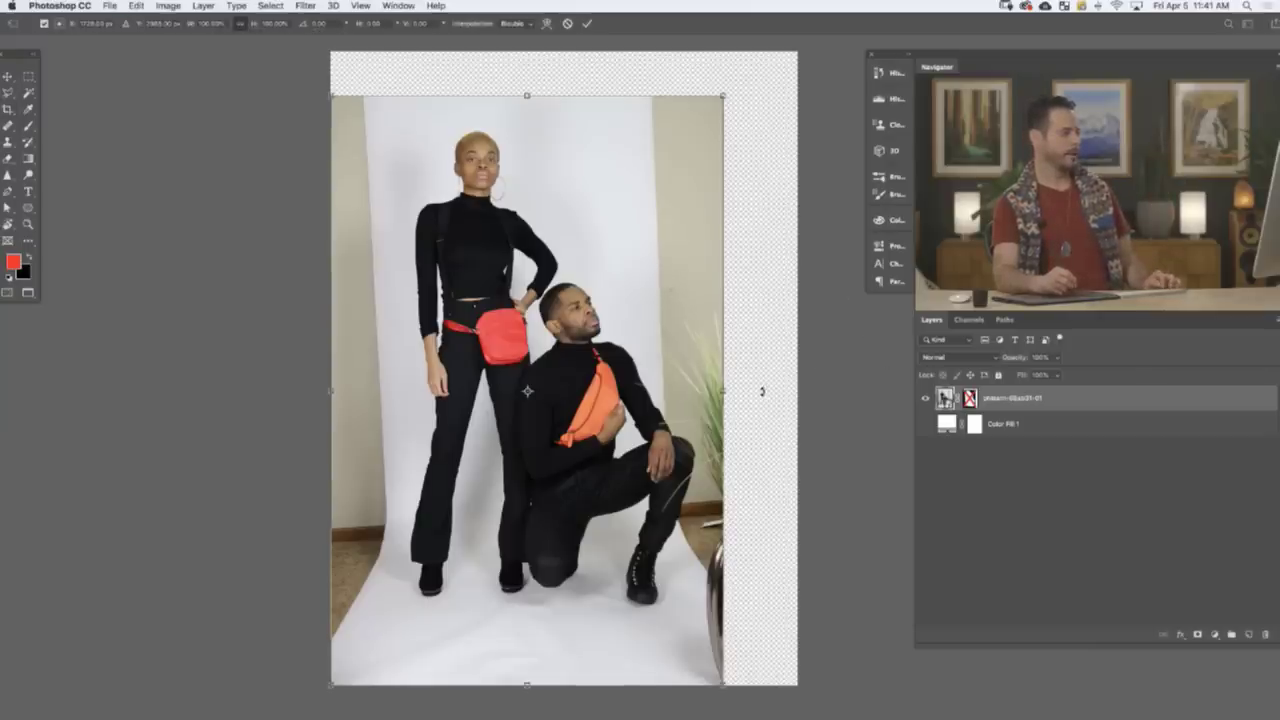
drag(762, 393, 769, 397)
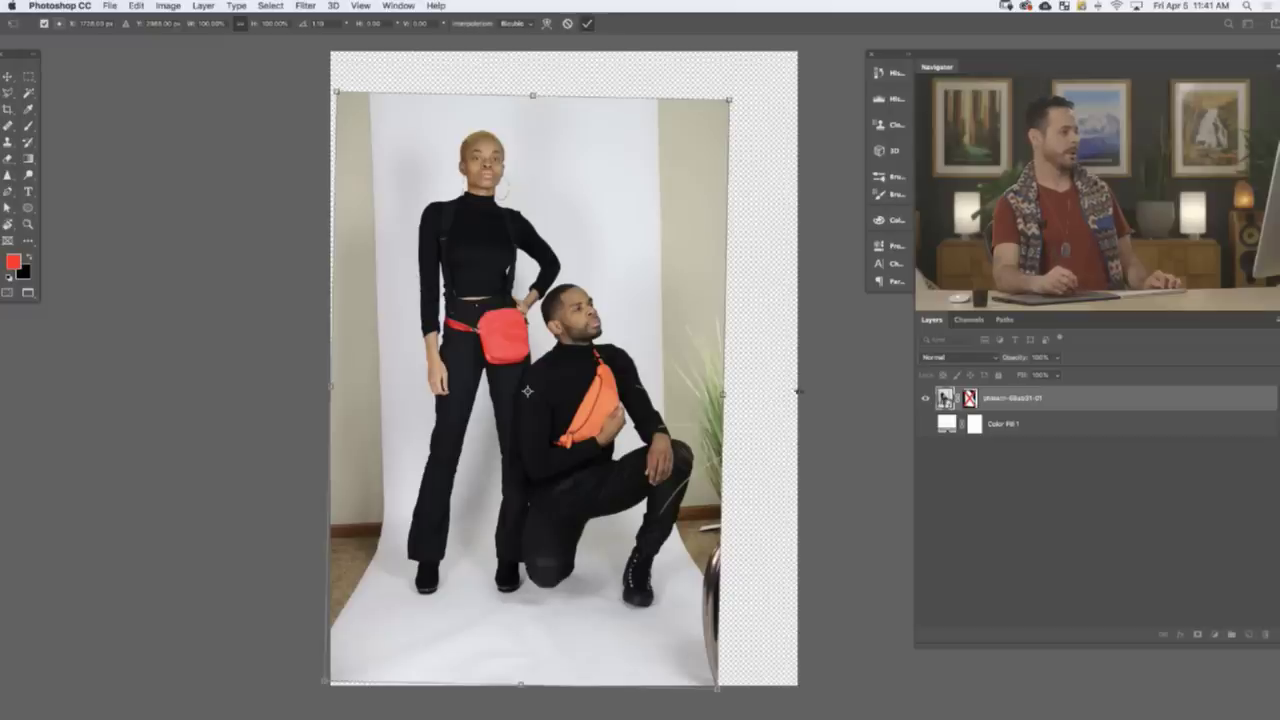
key(Return)
key(v)
drag(684, 452, 734, 408)
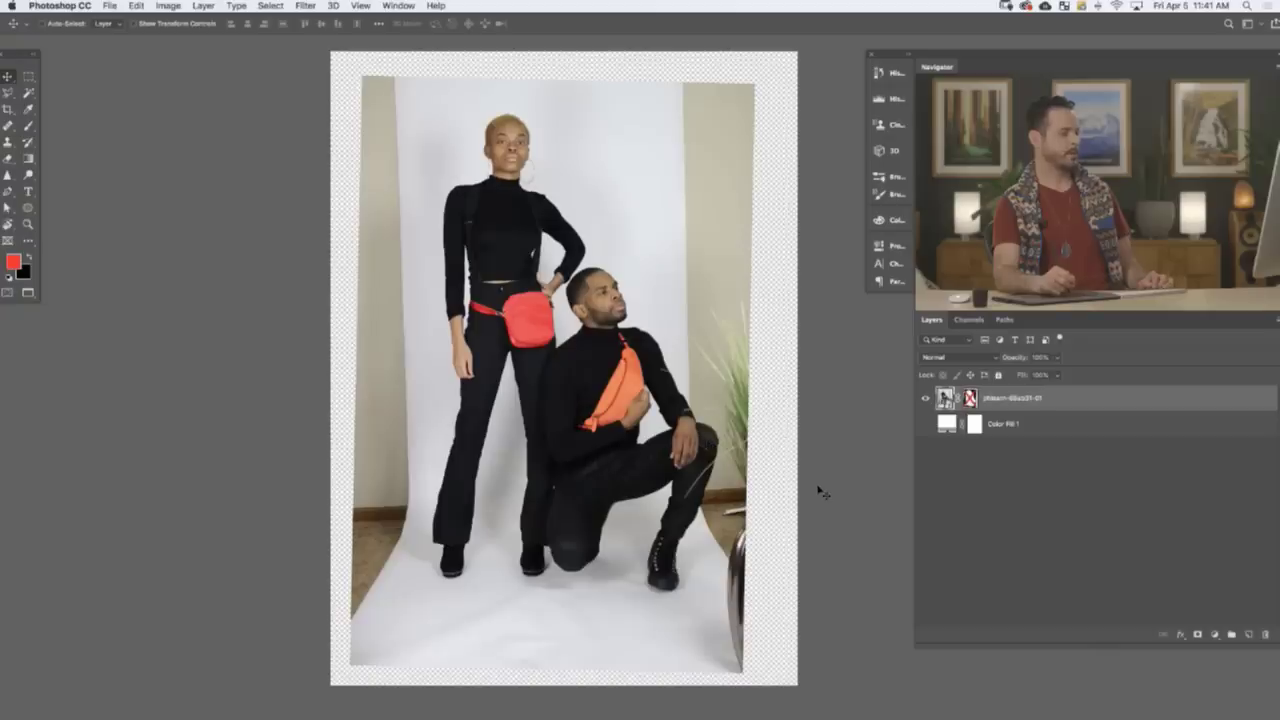
shift+click(967, 399)
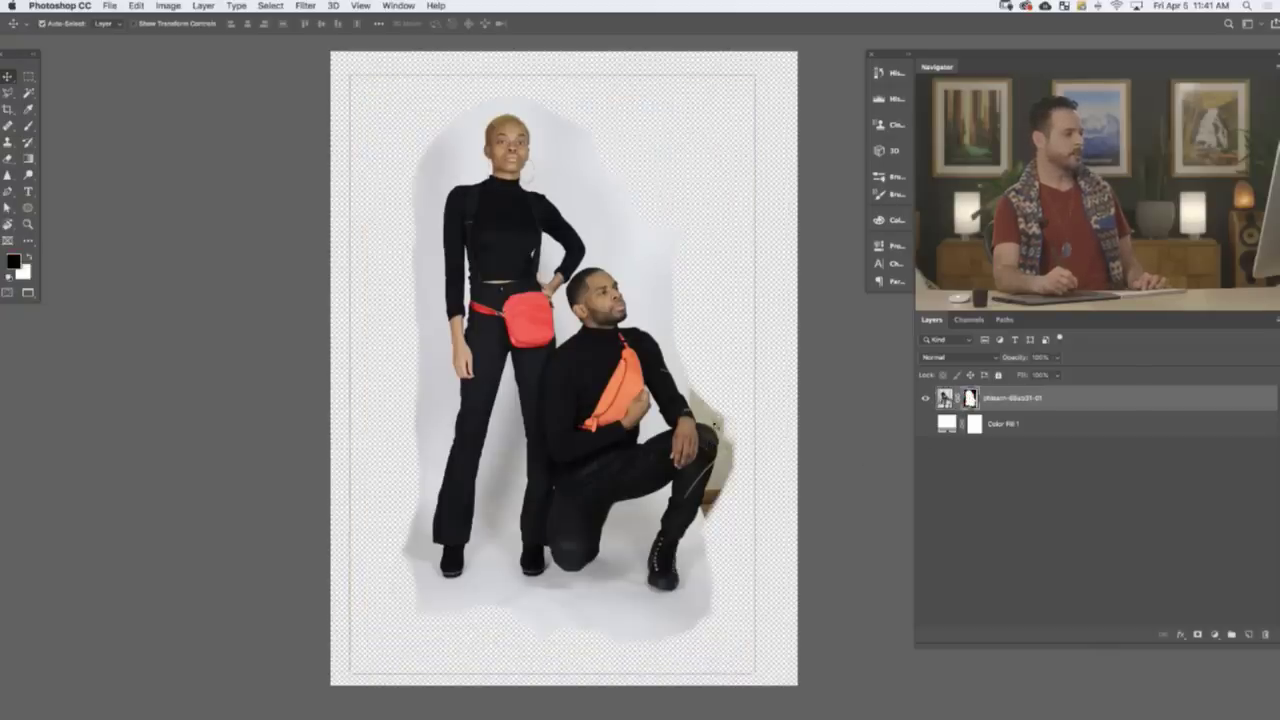
- Start a Pen tool path beside the kneeling man's arm, curving it onto the sleeve edge at the blade of grass
scroll(750, 408, up, 6)
scroll(750, 403, up, 3)
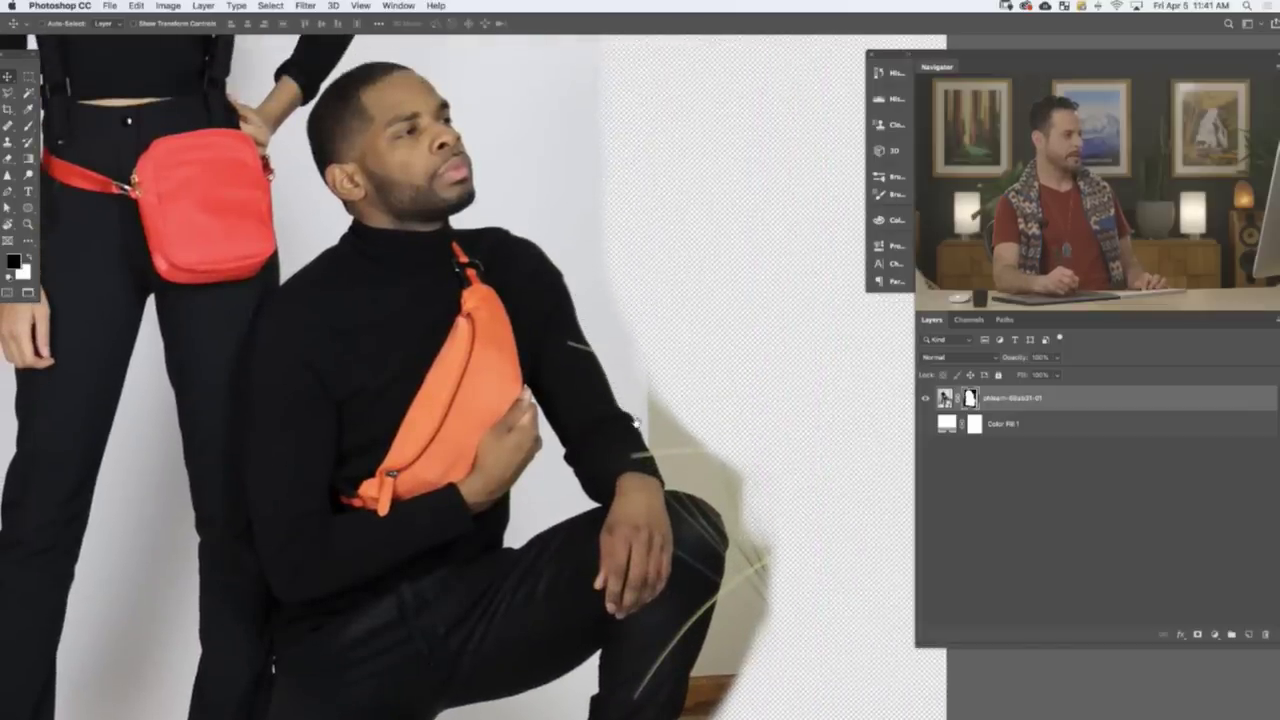
scroll(548, 147, down, 5)
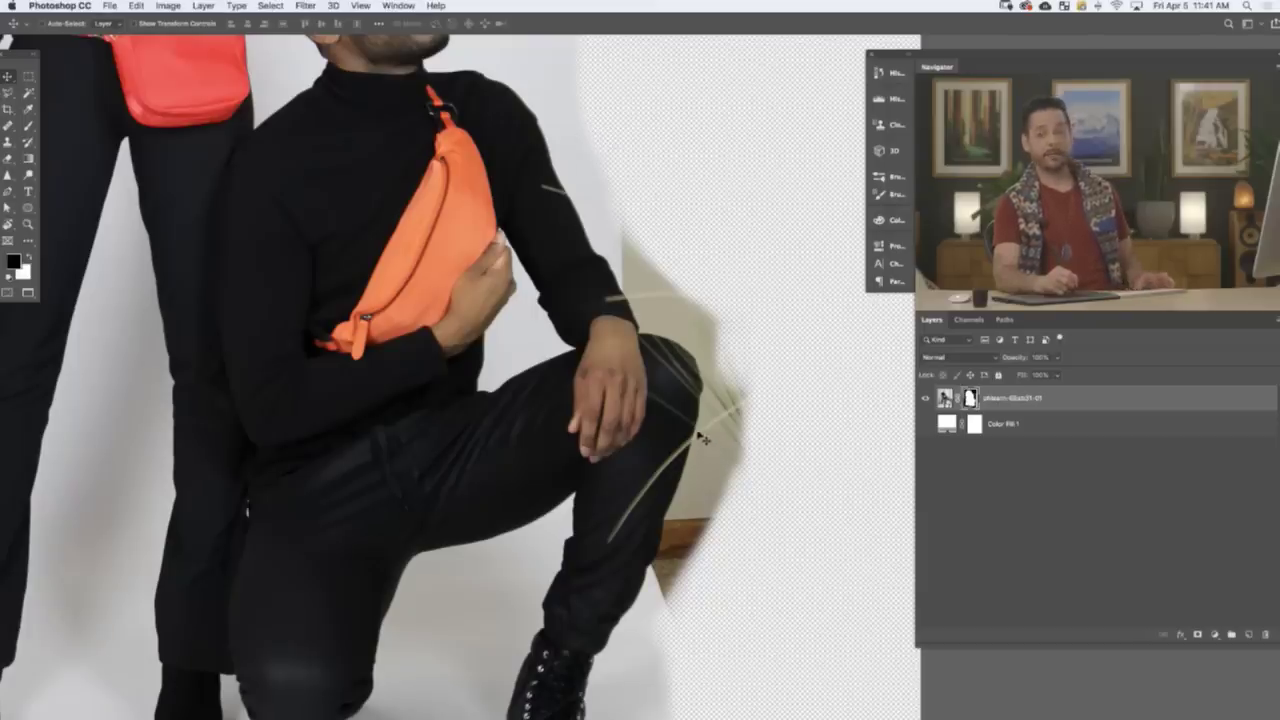
key(p)
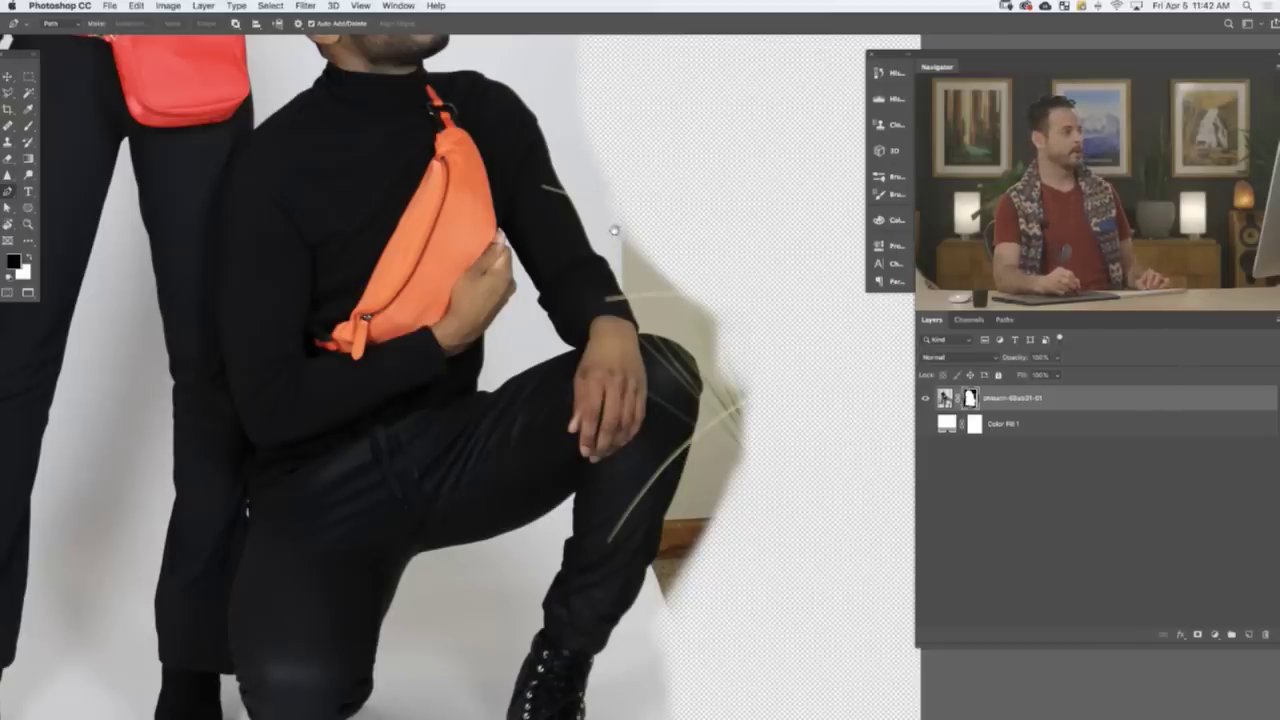
drag(610, 237, 606, 294)
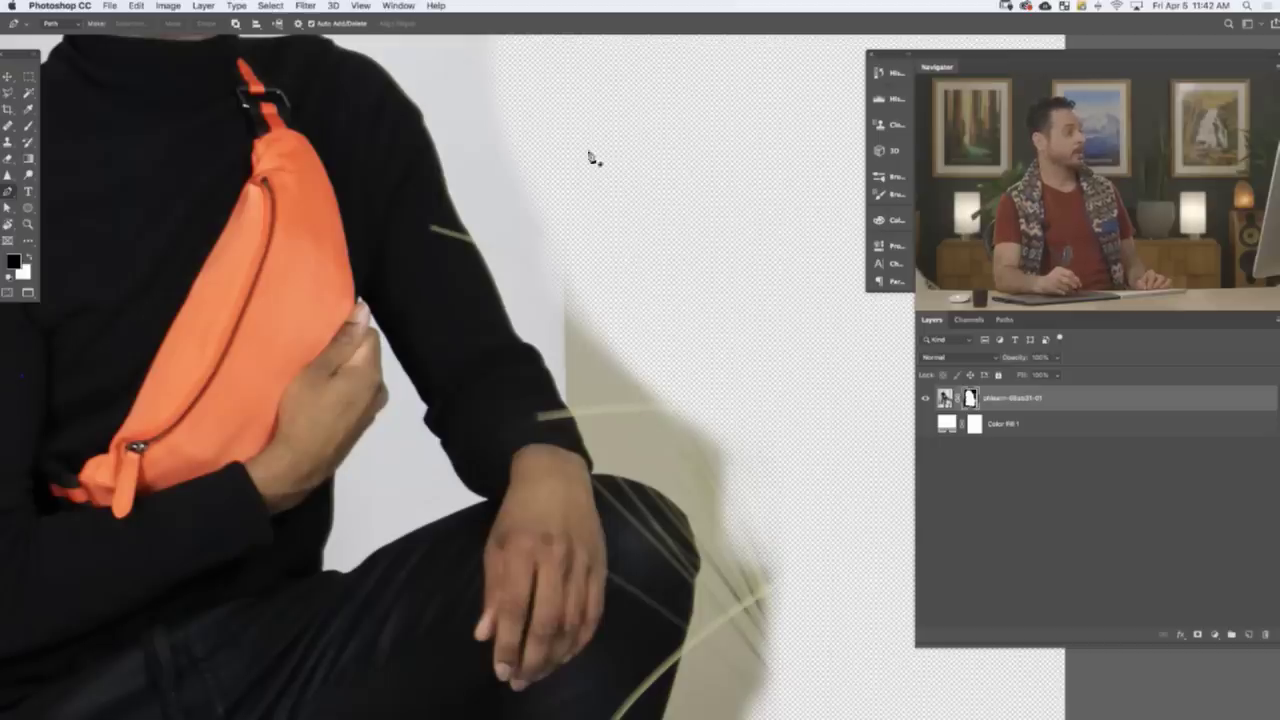
drag(547, 115, 517, 131)
click(479, 228)
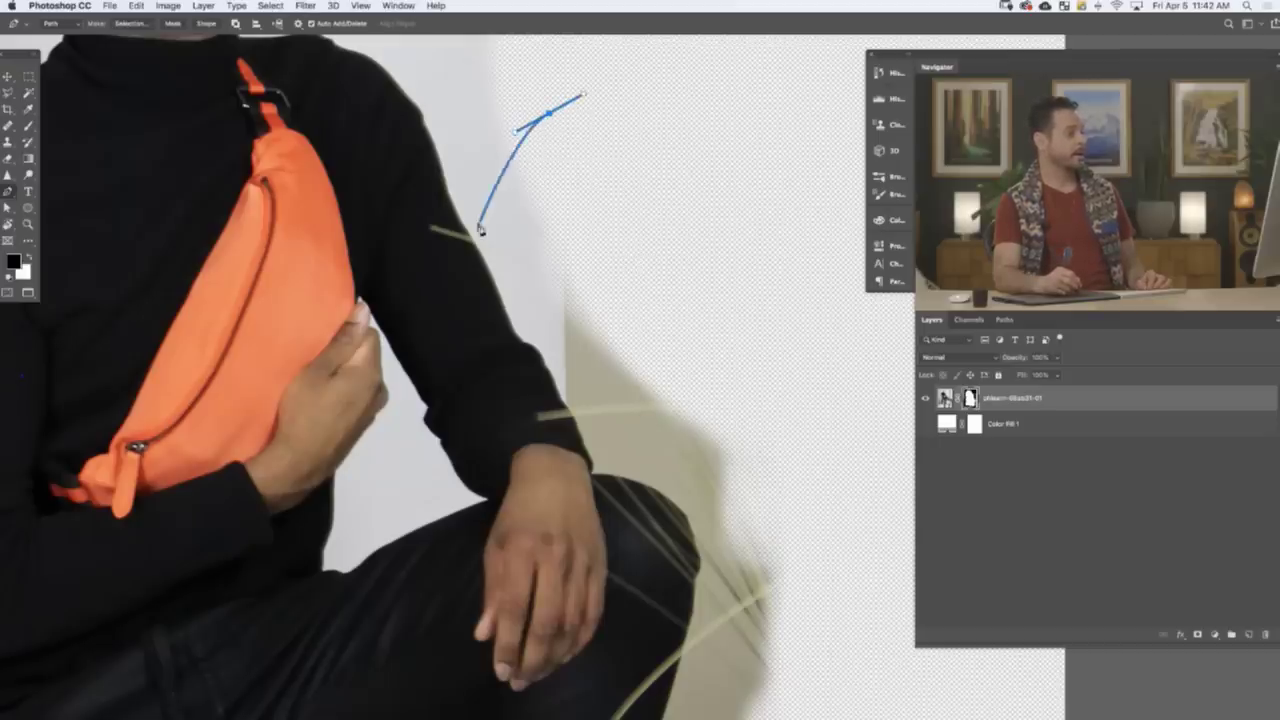
drag(464, 229, 492, 280)
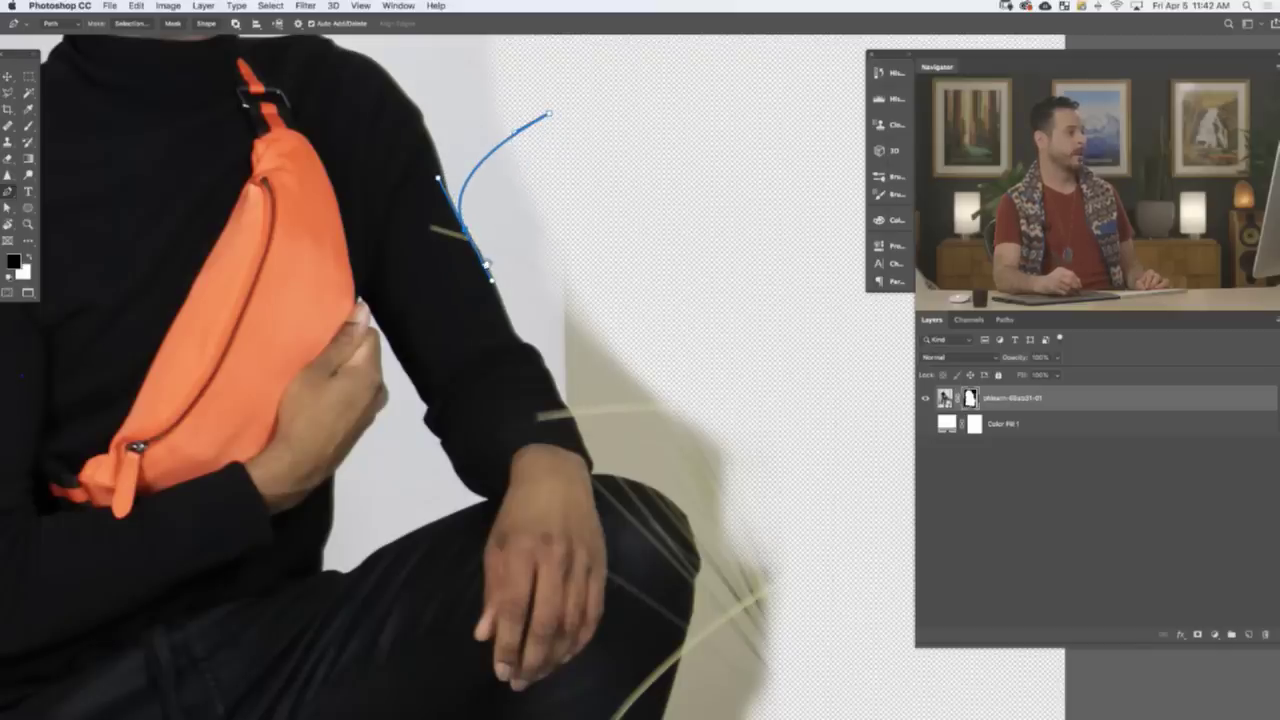
drag(482, 237, 538, 202)
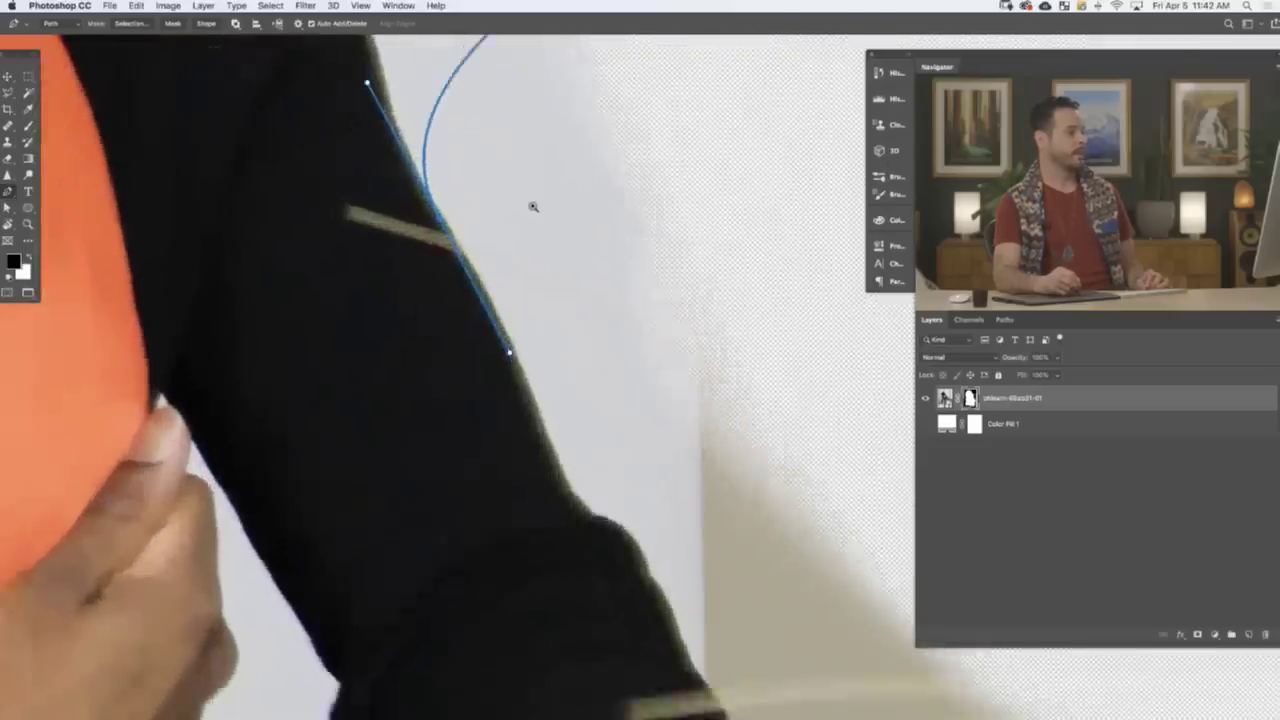
drag(510, 352, 486, 285)
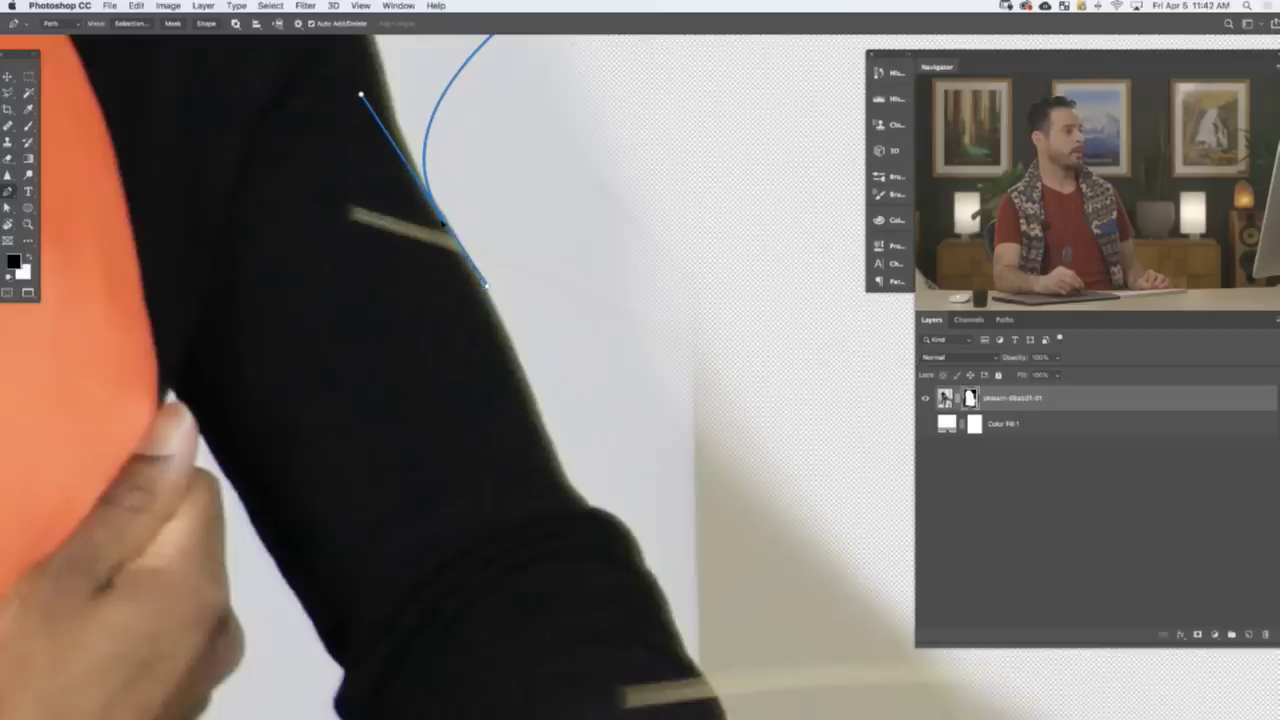
- Enable the Rubber Band option in the Pen tool's path options
click(298, 25)
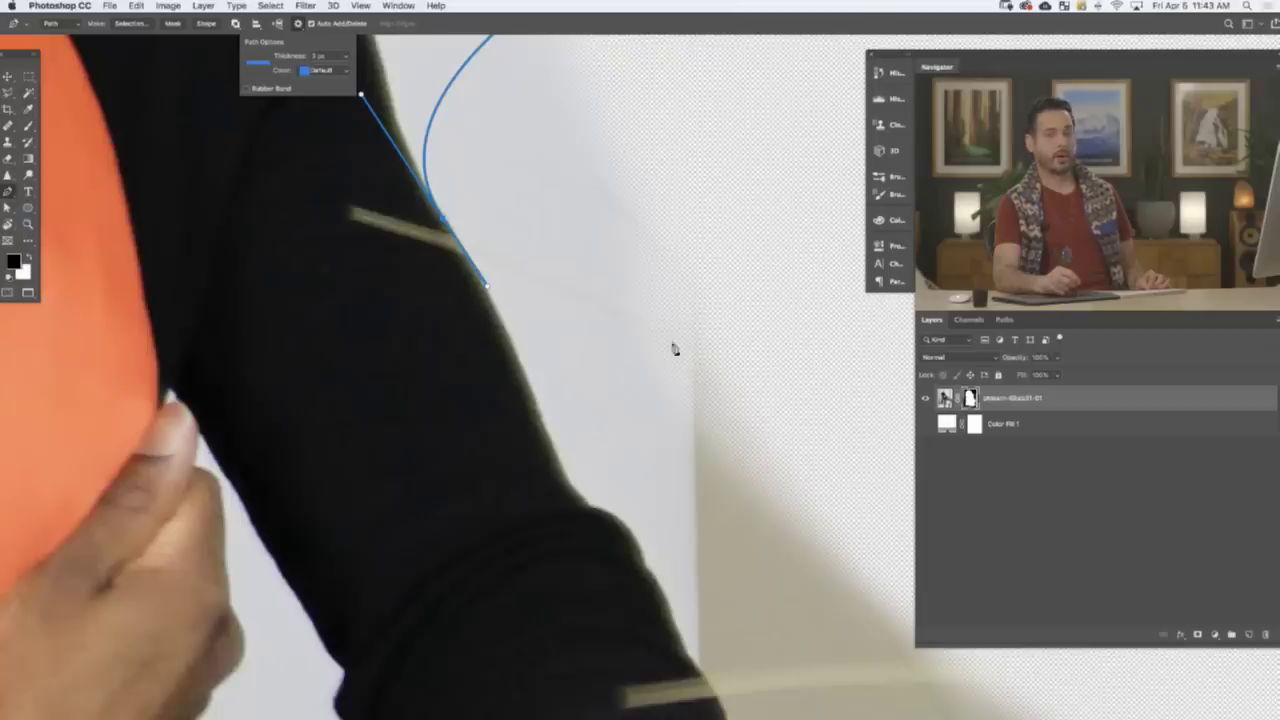
click(267, 93)
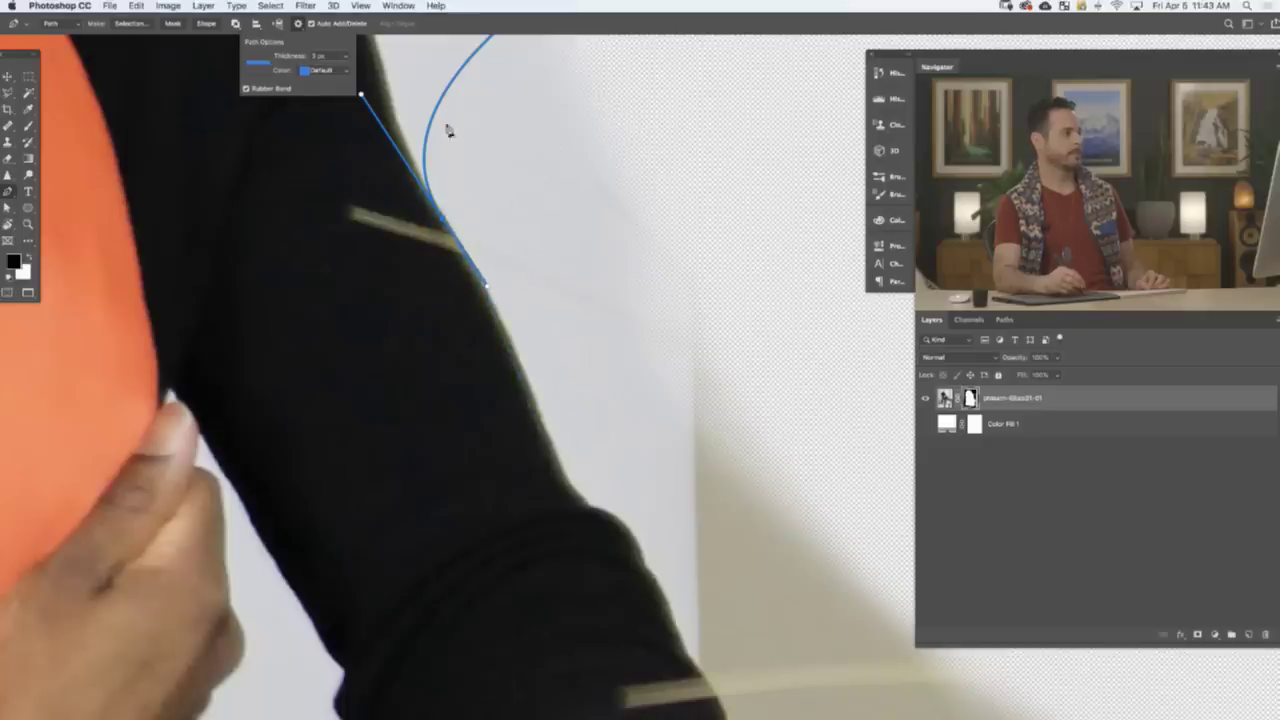
- Close the path options and choose Path as the Pen tool's mode
click(298, 24)
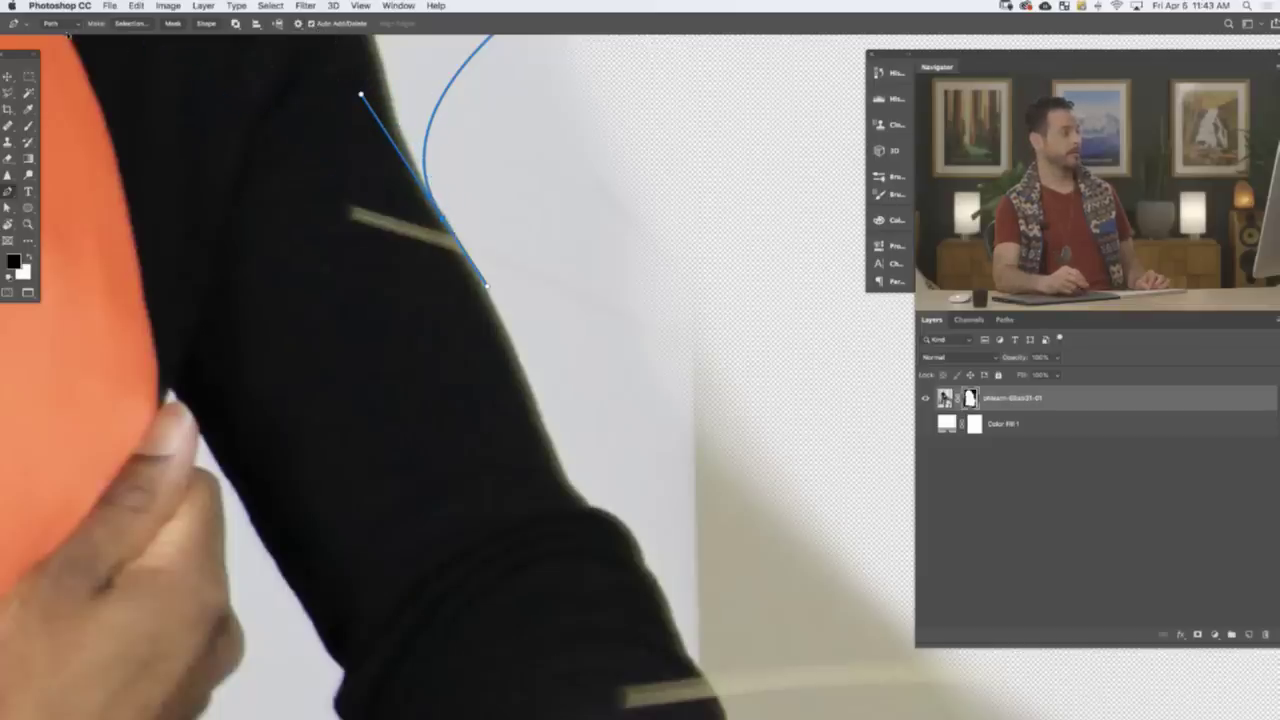
click(56, 23)
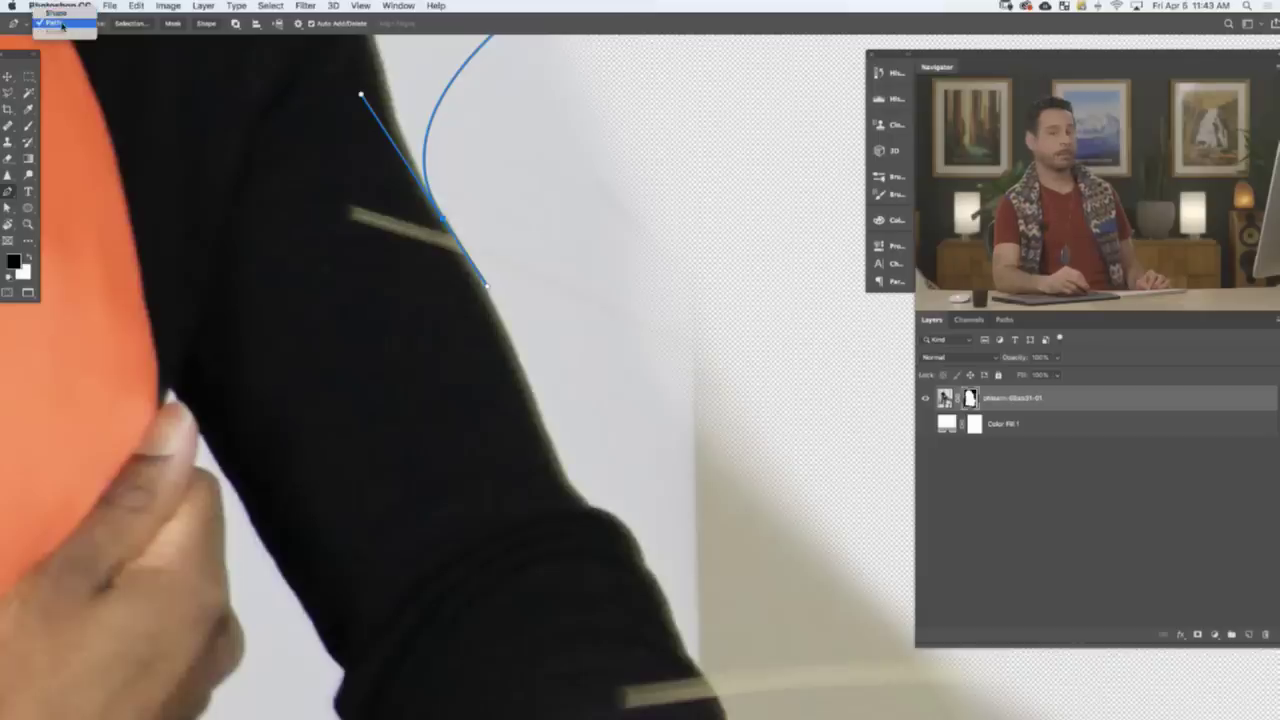
click(61, 27)
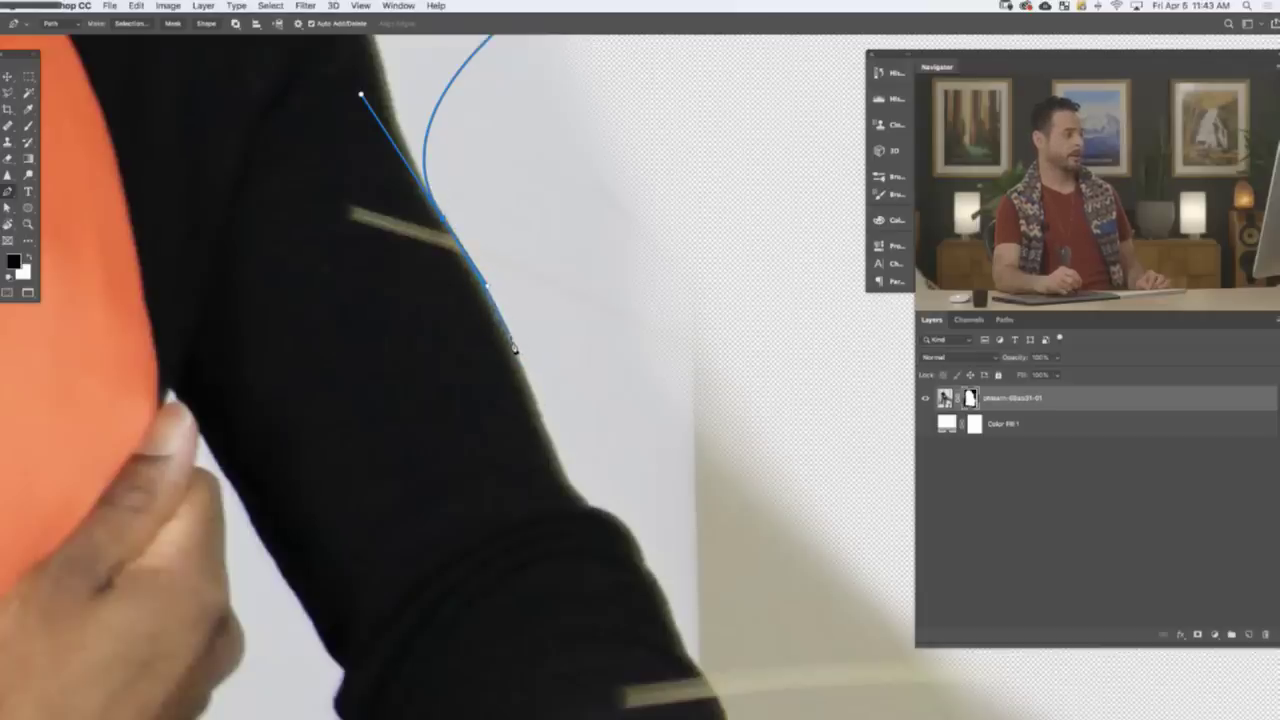
- Continue the path down the kneeling man's sleeve edge from the blade of grass to the crease above the cuff
click(516, 358)
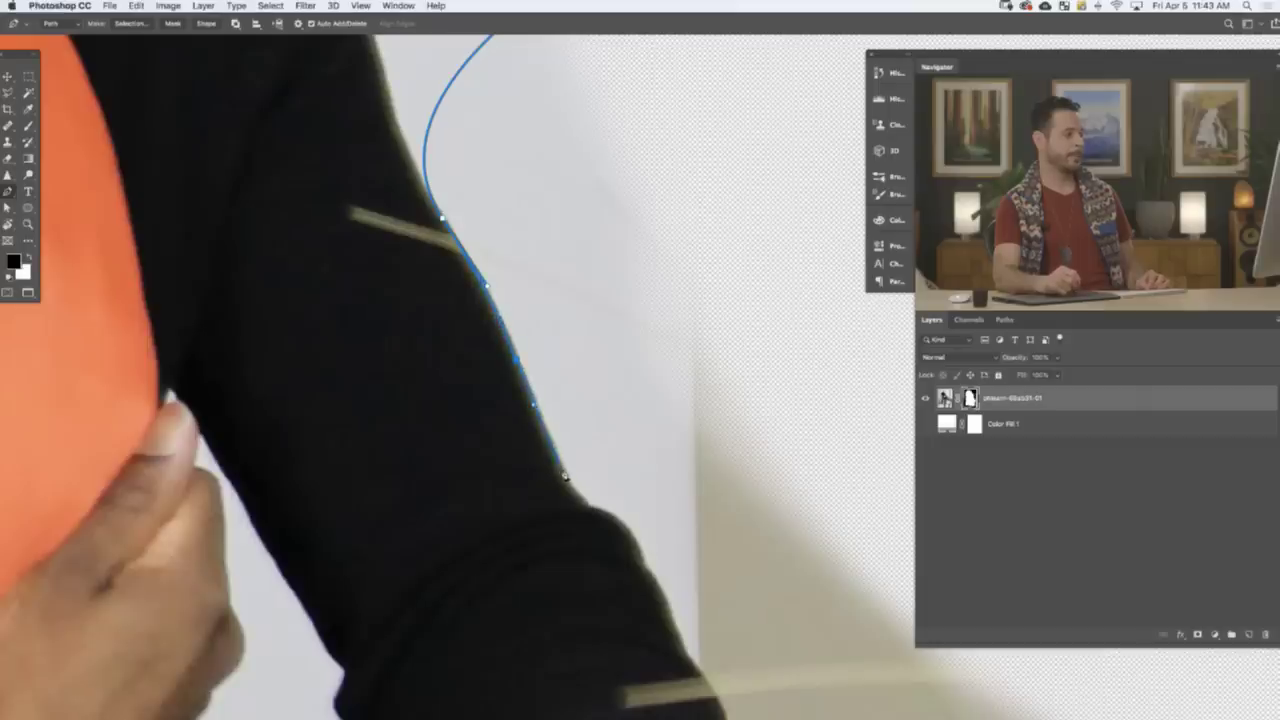
drag(565, 475, 571, 487)
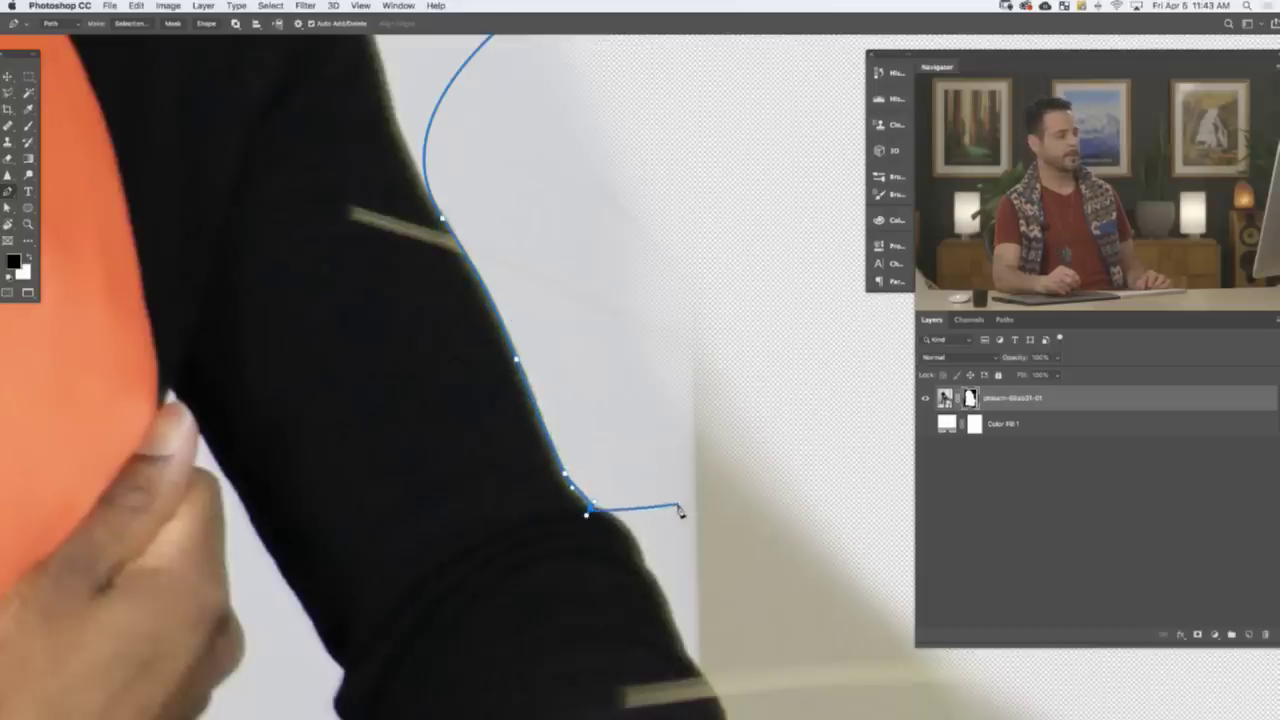
drag(597, 543, 622, 426)
scroll(569, 405, up, 1)
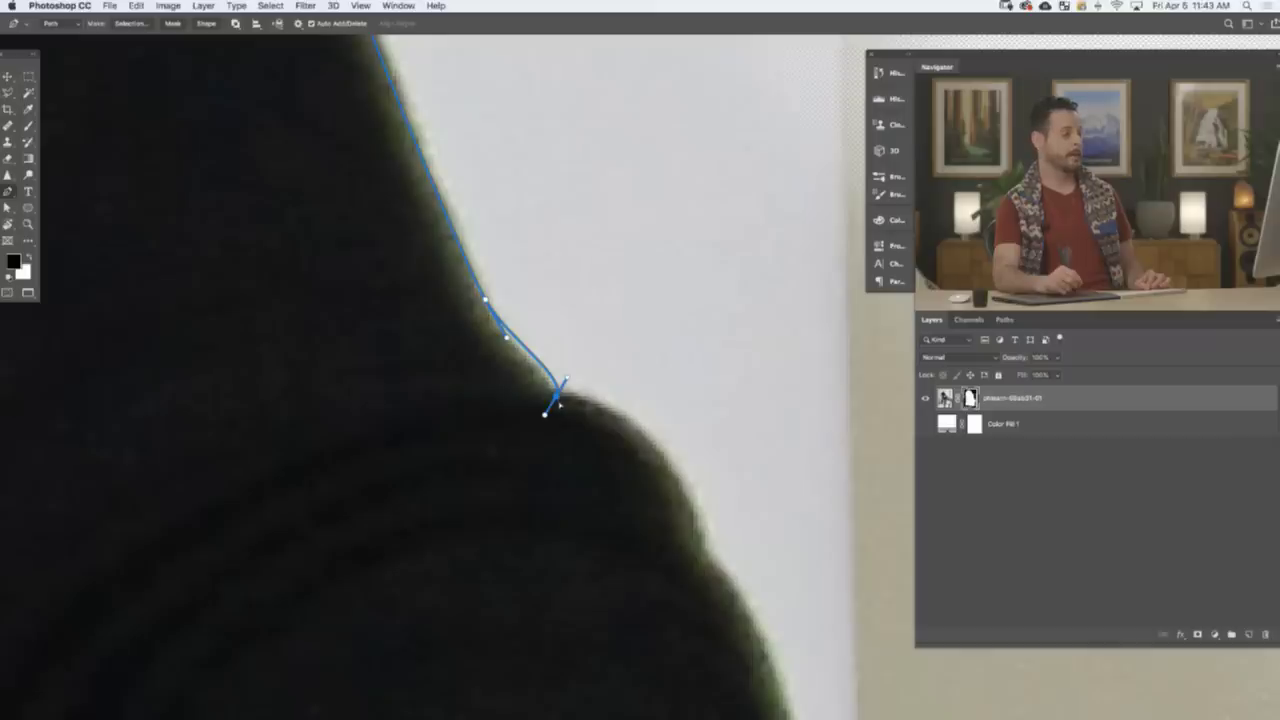
drag(557, 399, 550, 398)
- Trace the path around the bunched cuff and across the second blade of grass to where the sleeve meets the knee
key(space)
drag(589, 454, 496, 401)
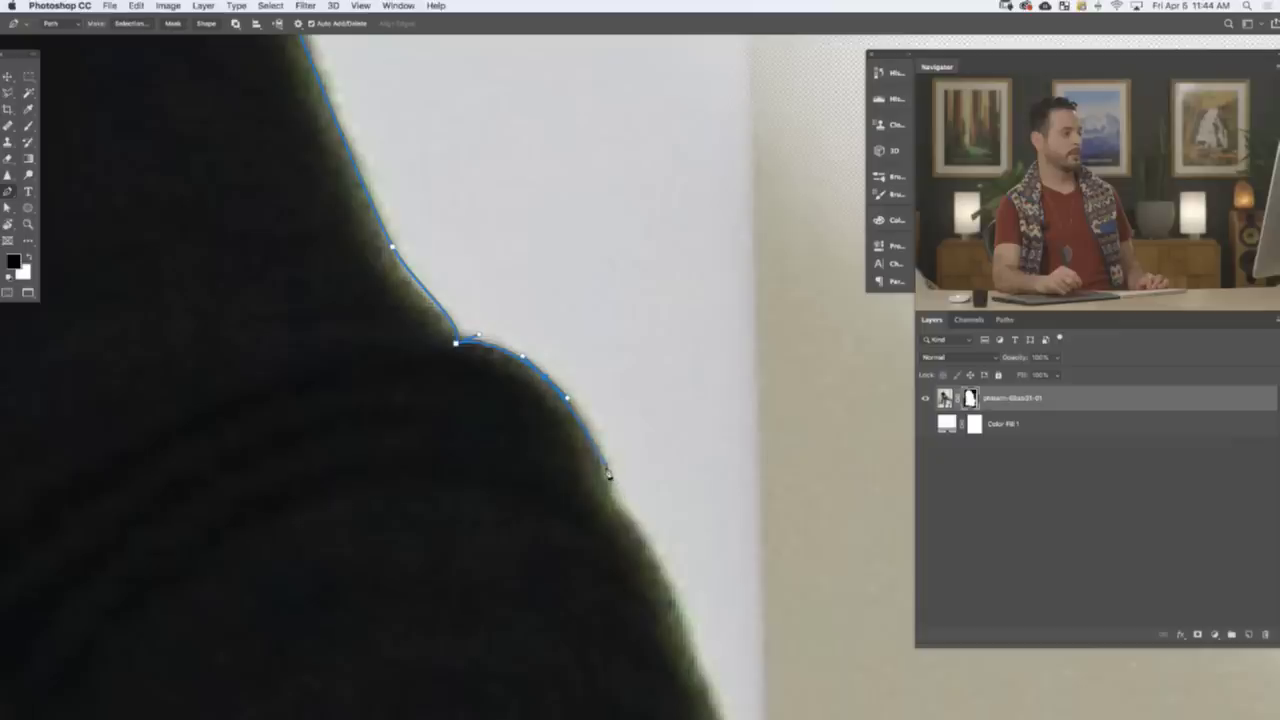
drag(615, 504, 565, 250)
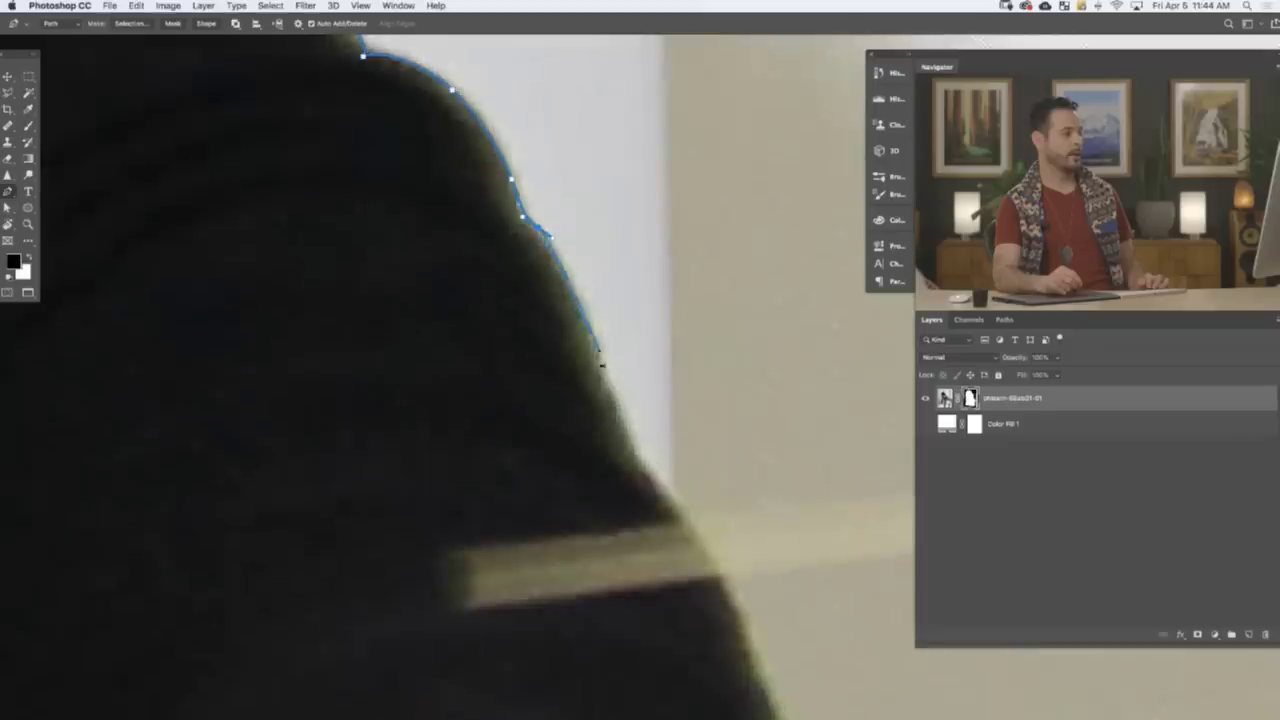
drag(599, 353, 614, 396)
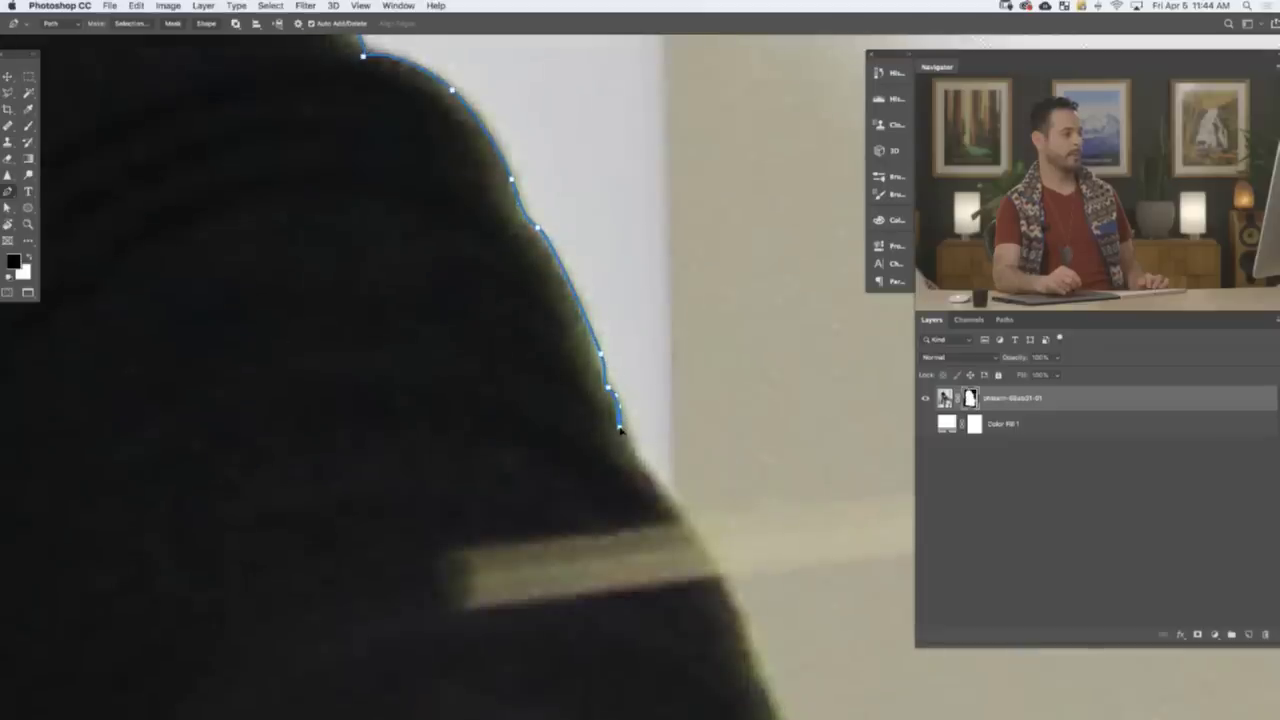
scroll(651, 471, down, 5)
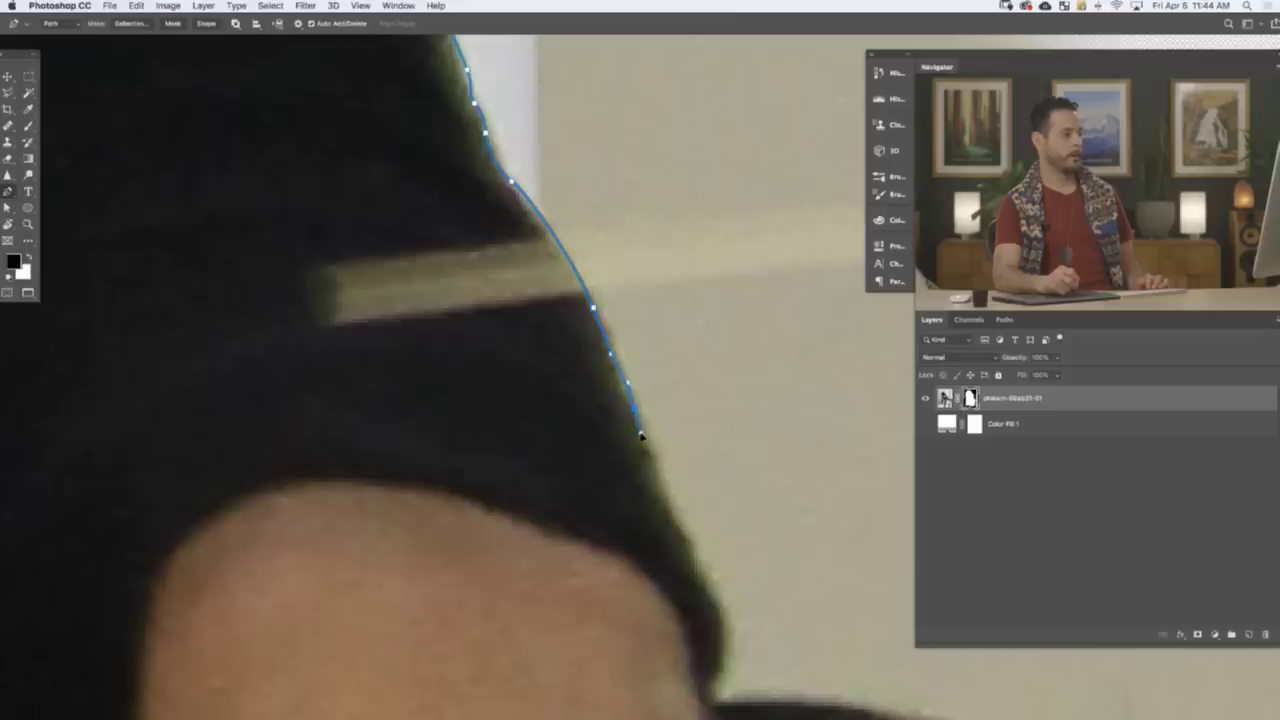
drag(697, 553, 595, 376)
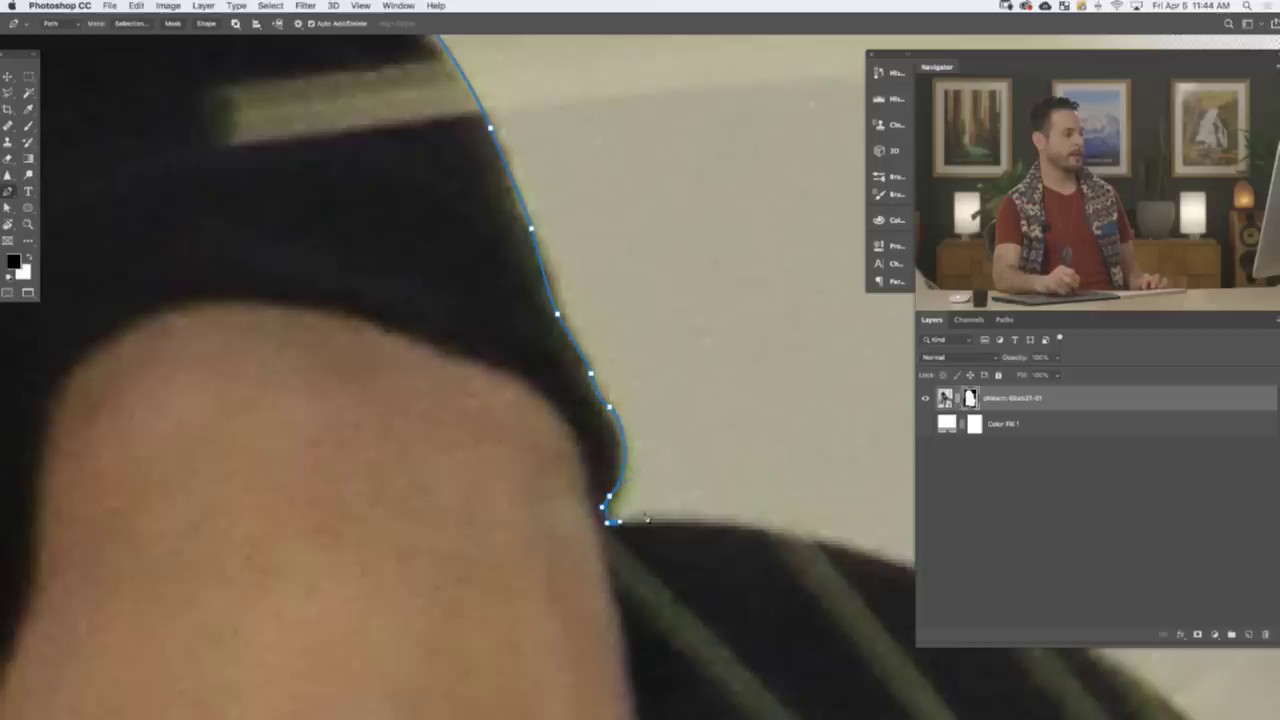
- Curve the path over the top of the raised knee and down its front to the long blade of grass
drag(696, 570, 491, 407)
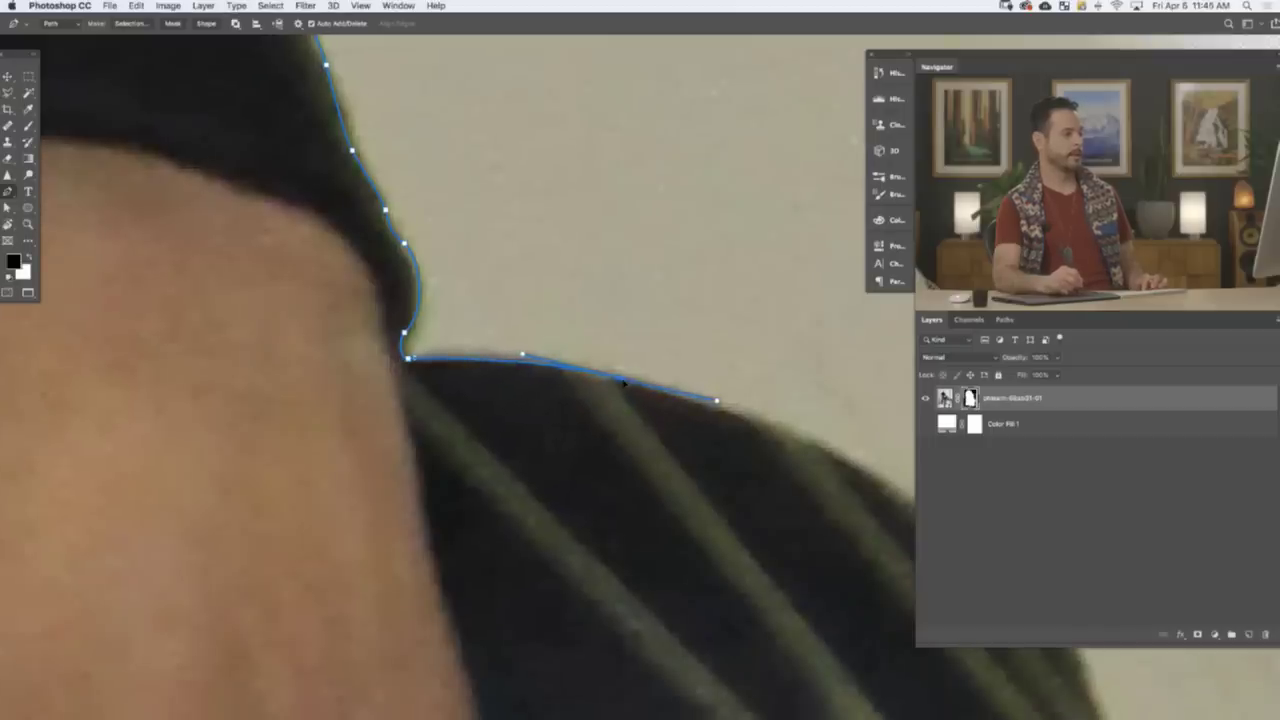
drag(754, 506, 412, 331)
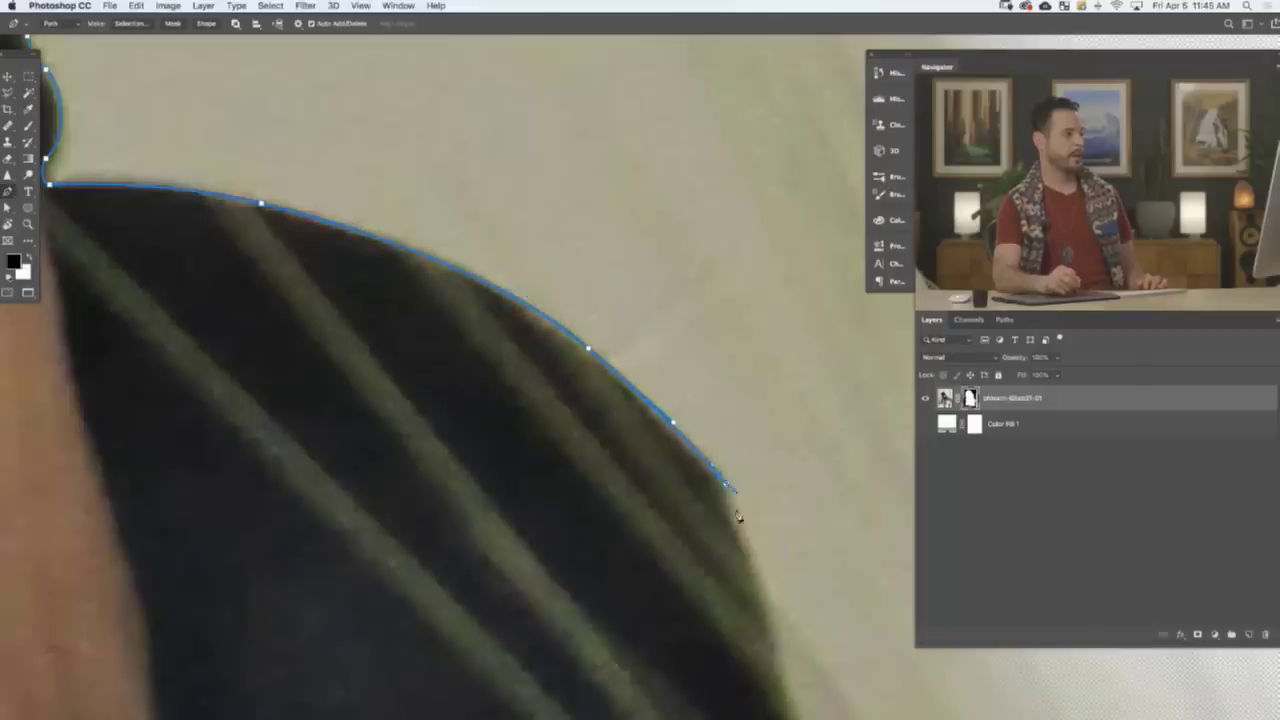
drag(707, 574, 601, 287)
click(643, 256)
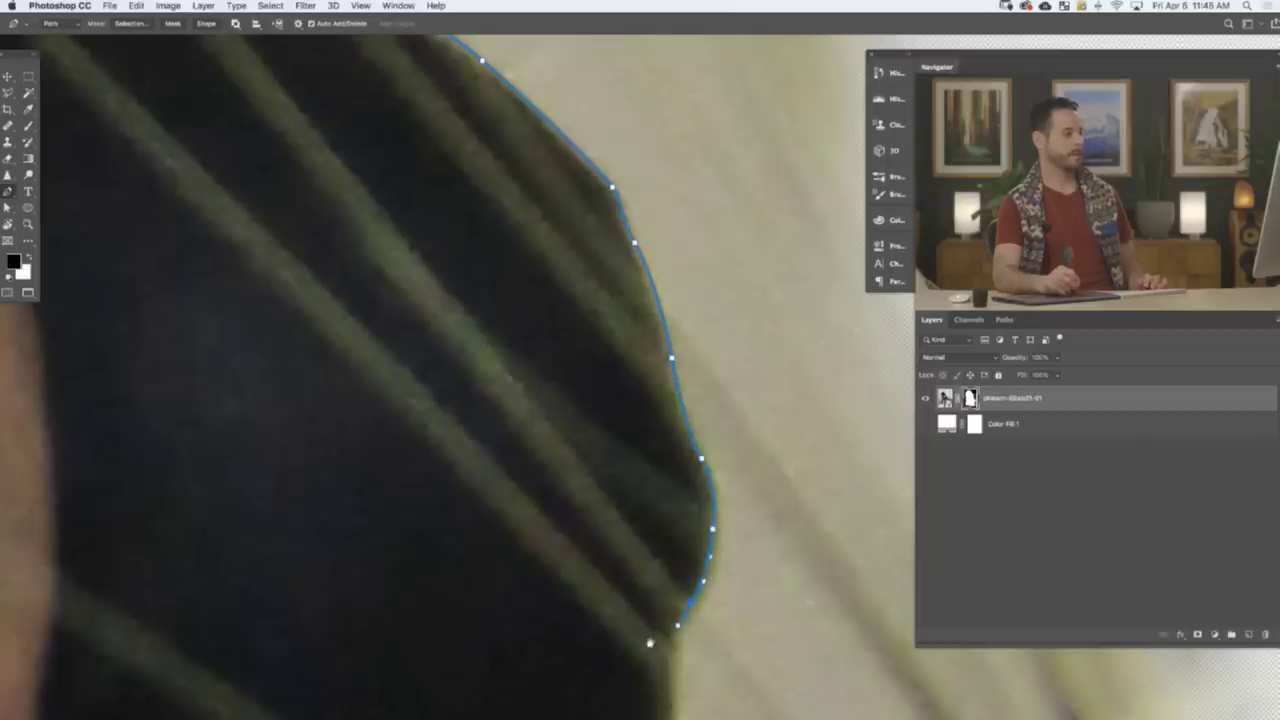
drag(675, 625, 617, 303)
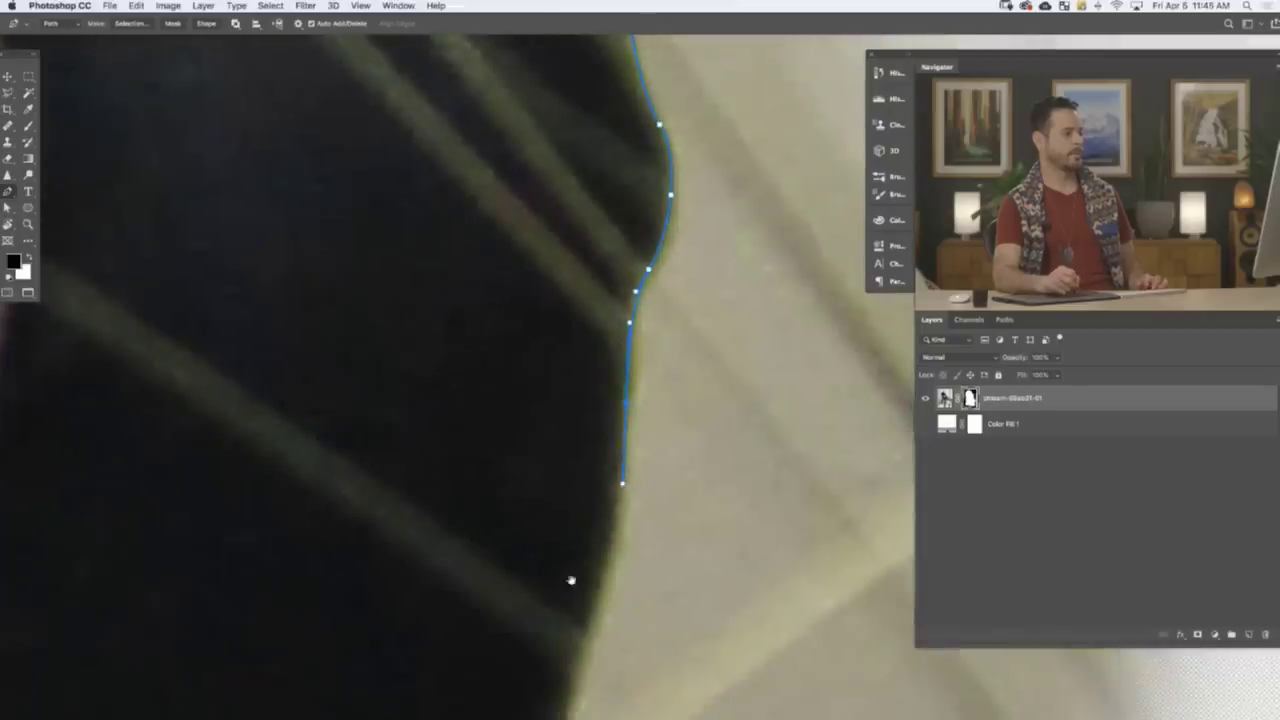
drag(570, 580, 606, 423)
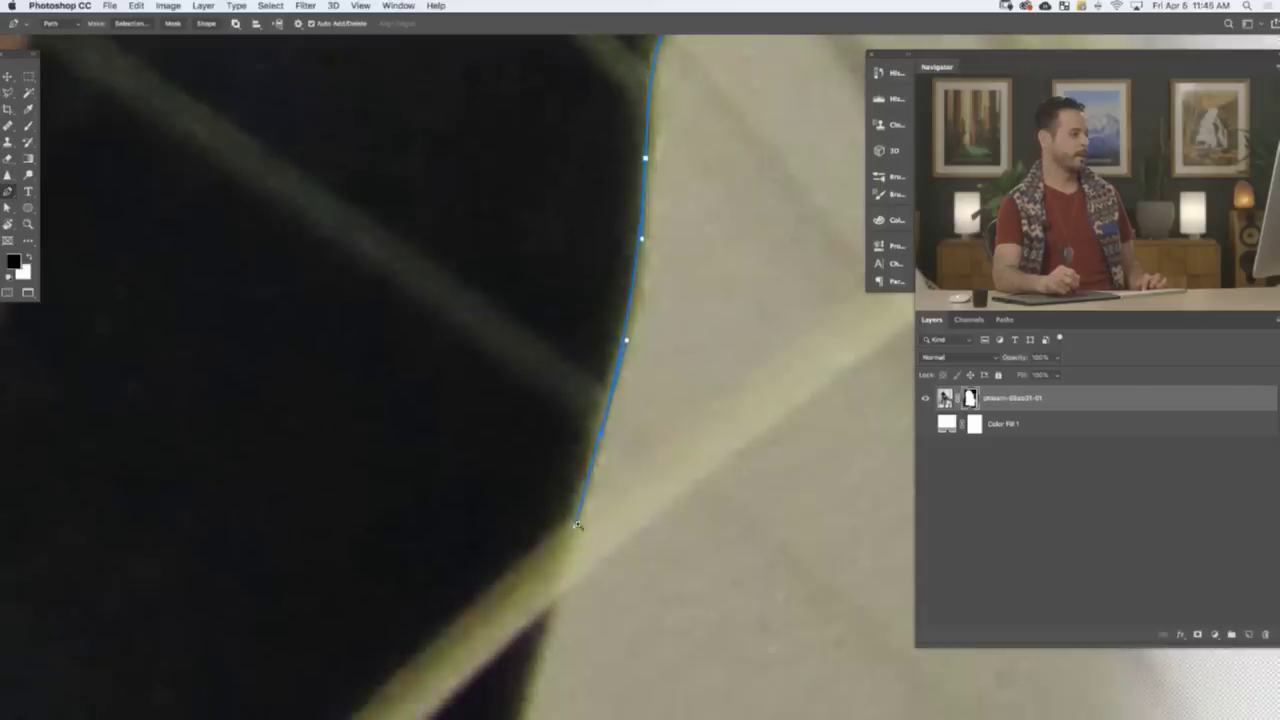
drag(578, 527, 543, 527)
- Extend the path across the long blade of grass and down the shin to just above the wooden baseboard
drag(559, 375, 577, 701)
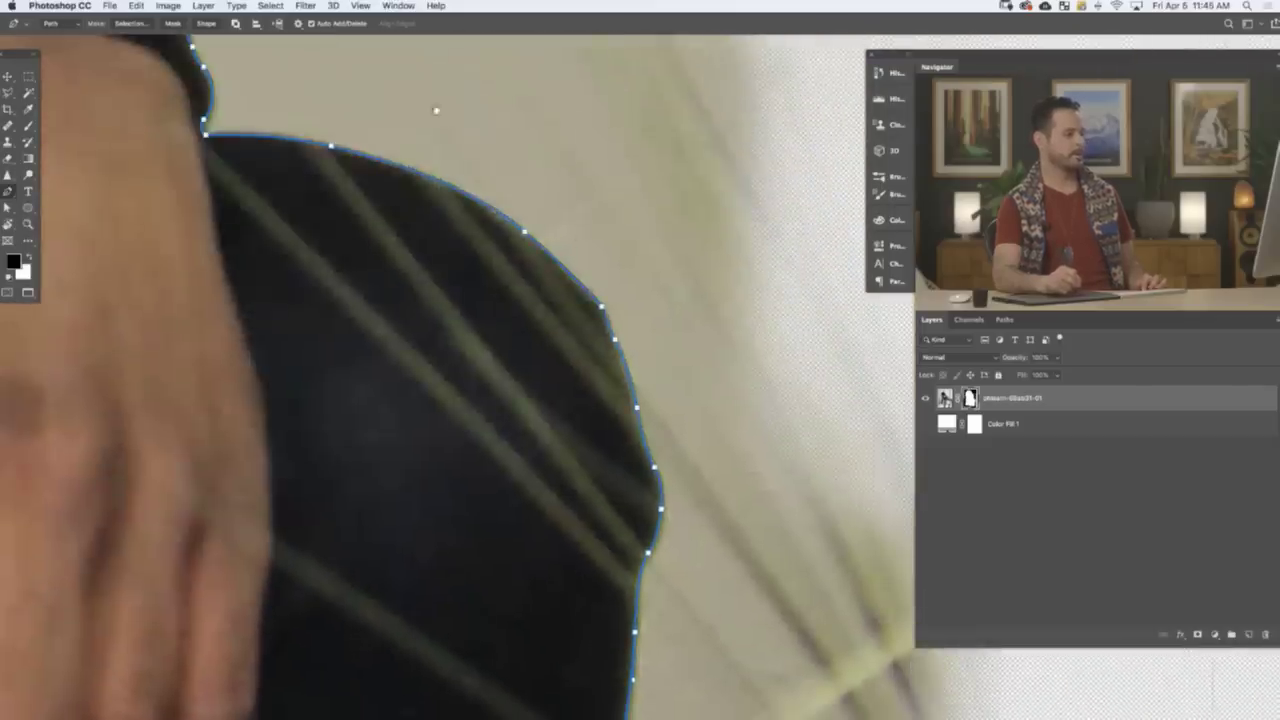
scroll(542, 597, down, 3)
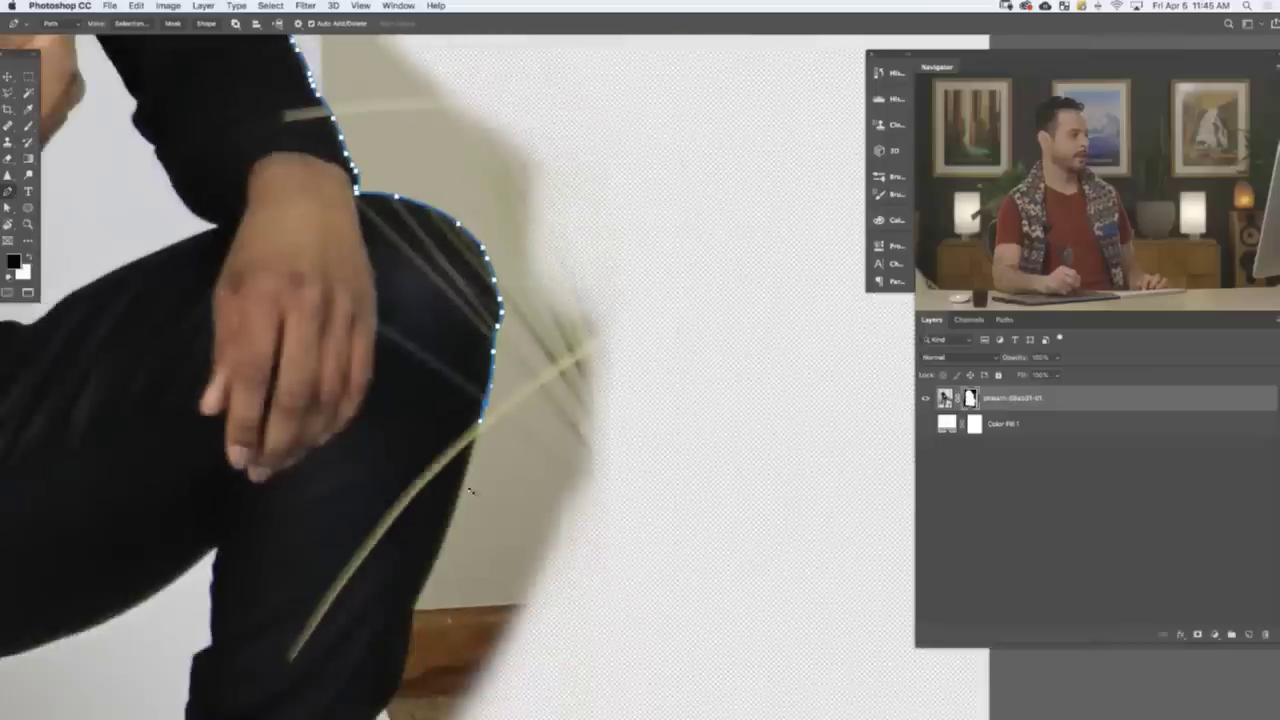
drag(471, 491, 557, 470)
drag(486, 434, 549, 434)
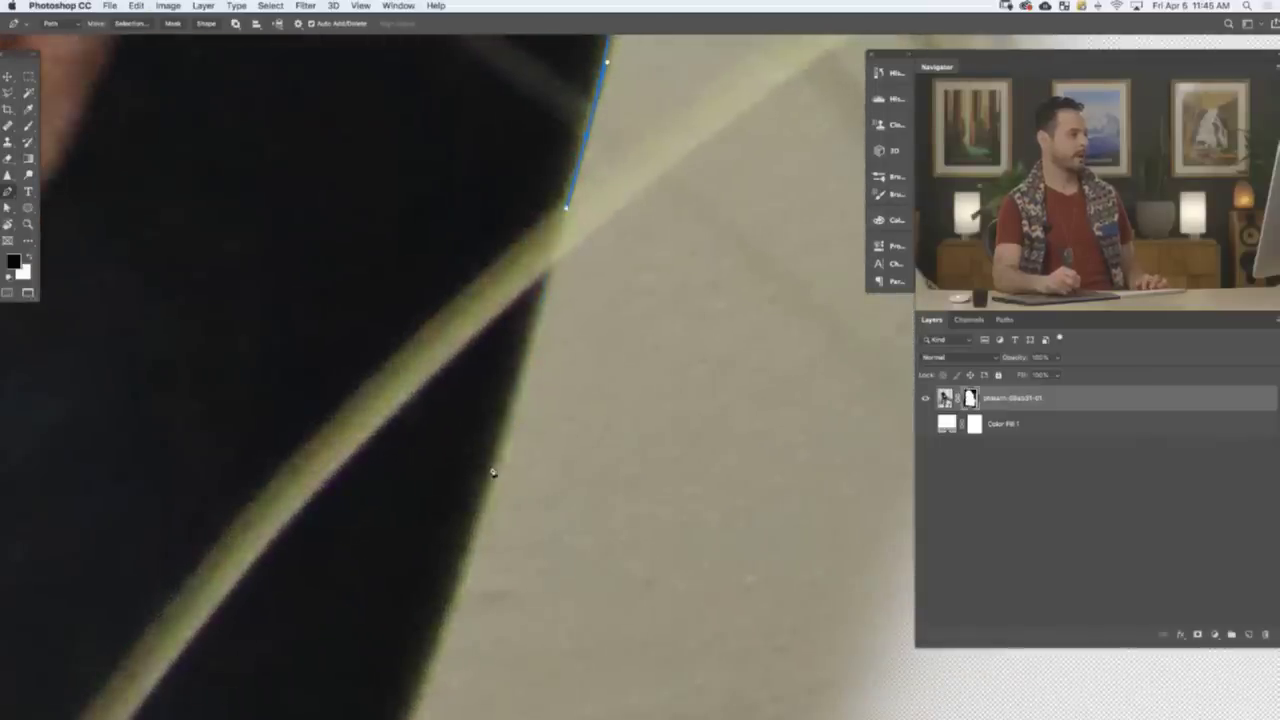
drag(490, 467, 418, 588)
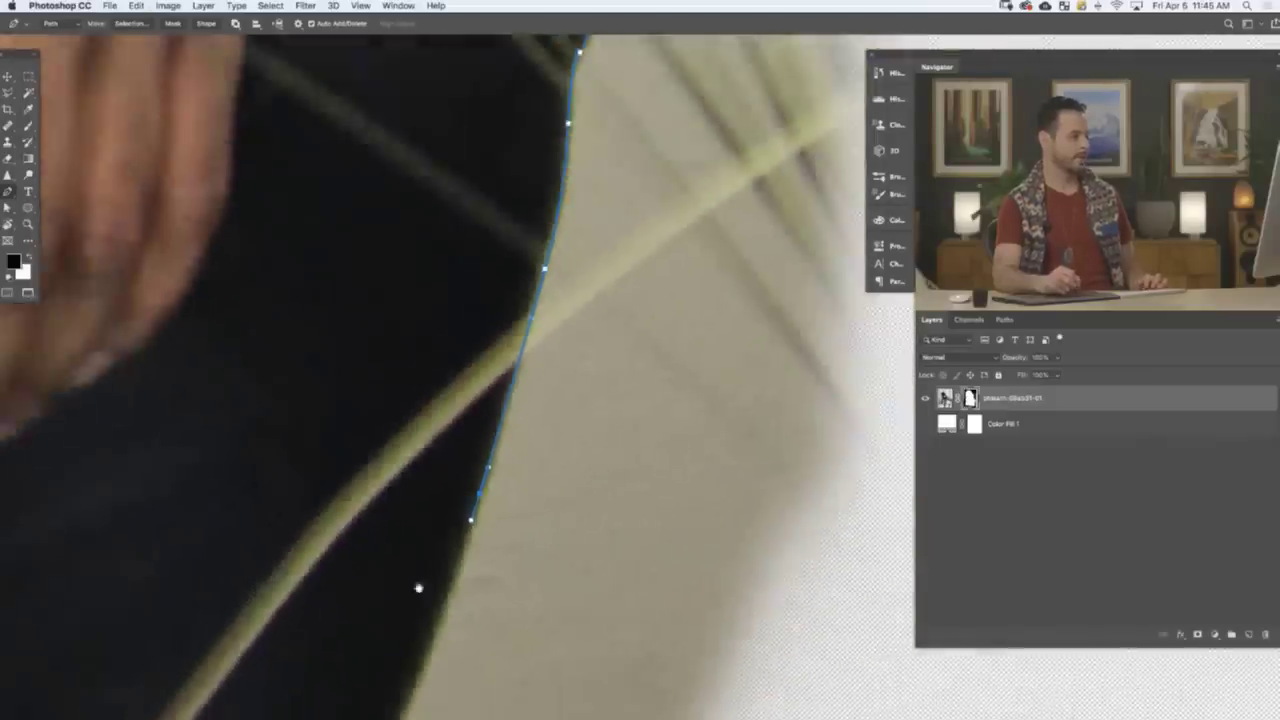
scroll(418, 588, down, 3)
scroll(418, 588, left, 2)
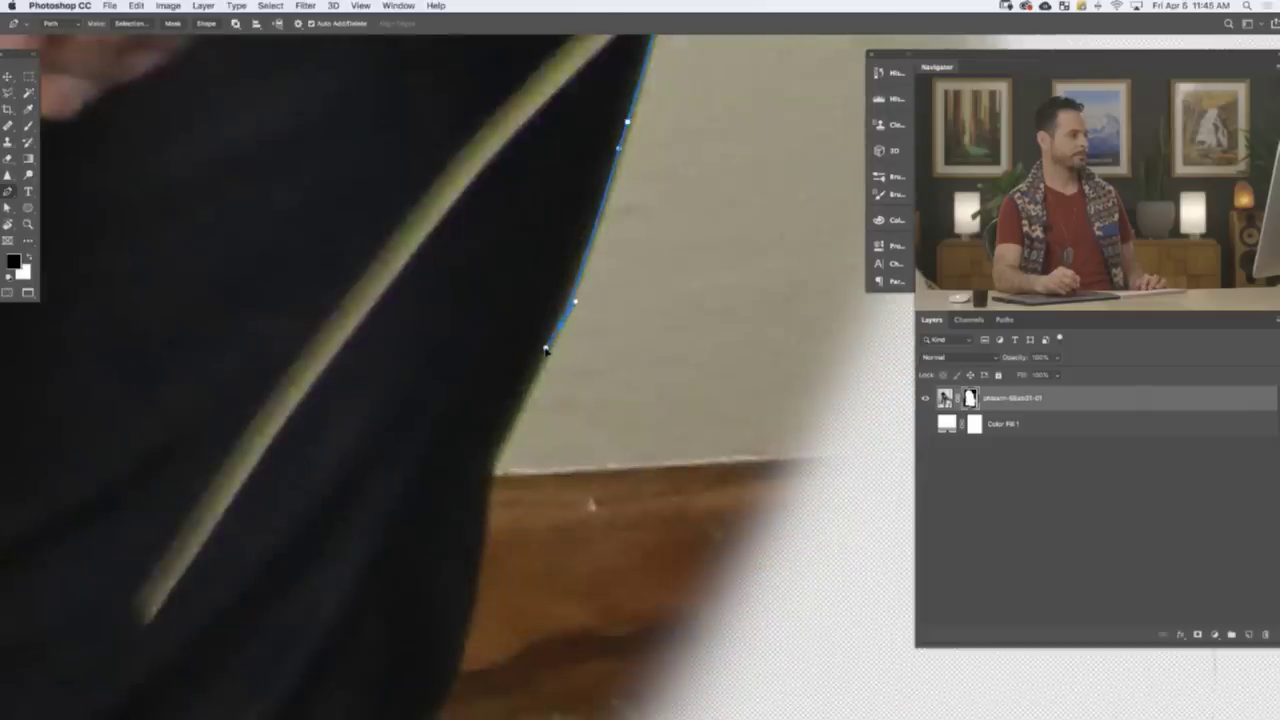
drag(594, 425, 994, 423)
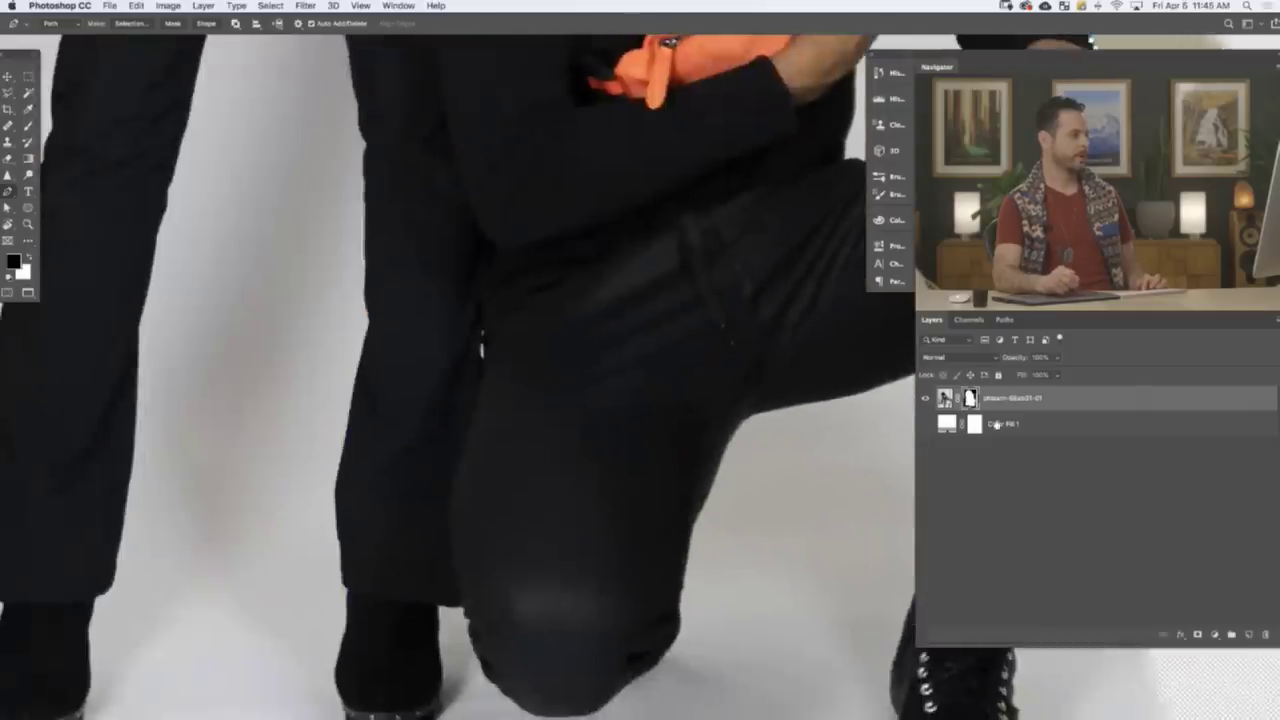
drag(300, 478, 141, 434)
drag(680, 437, 194, 434)
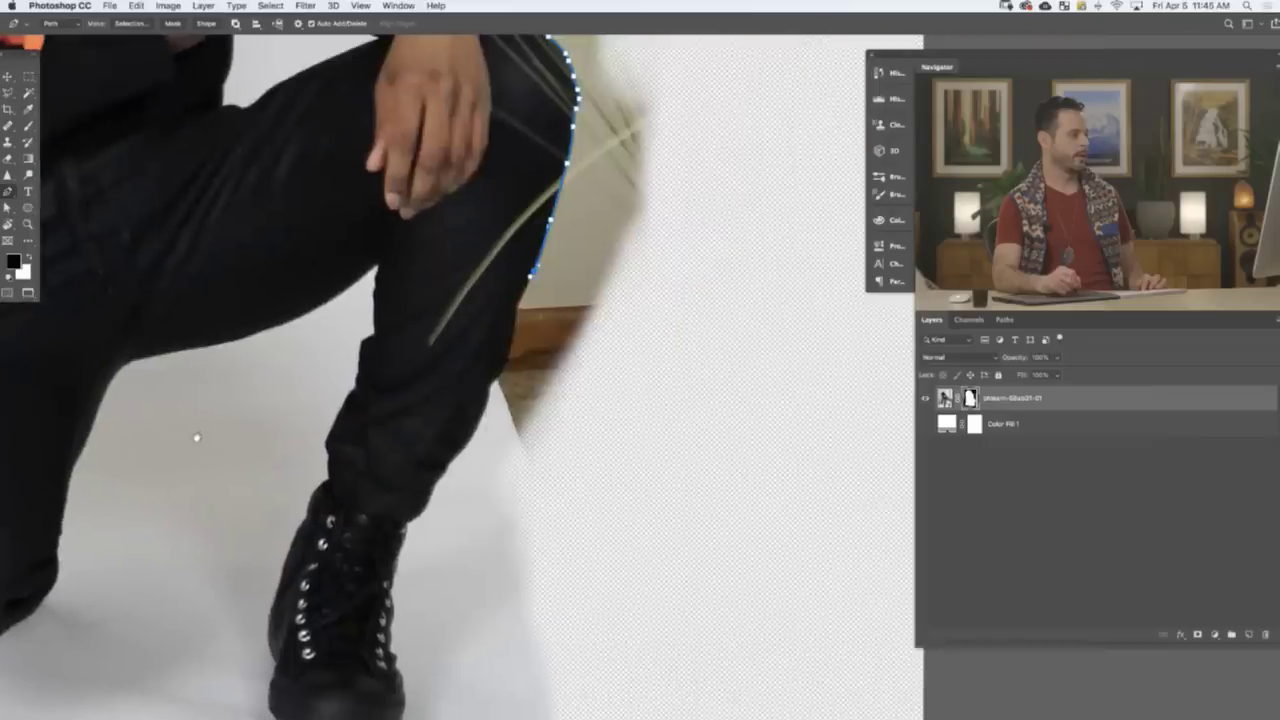
scroll(521, 308, up, 3)
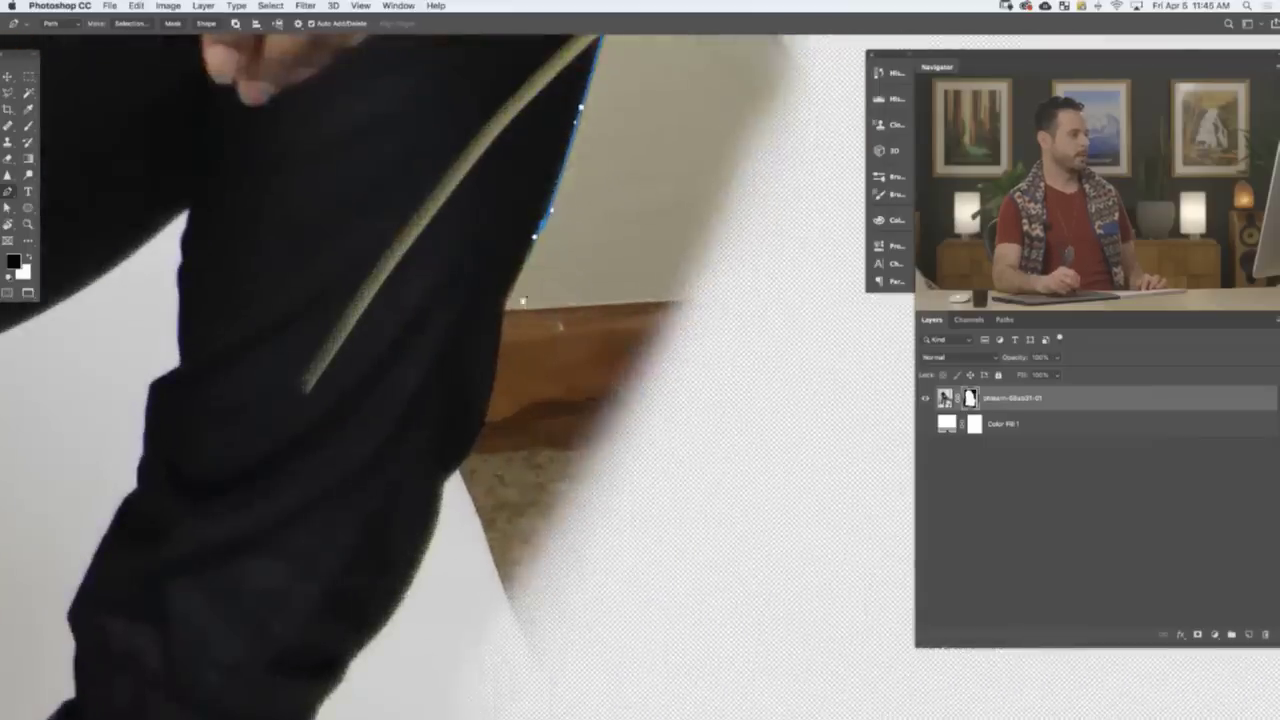
scroll(471, 578, down, 3)
scroll(519, 523, down, 3)
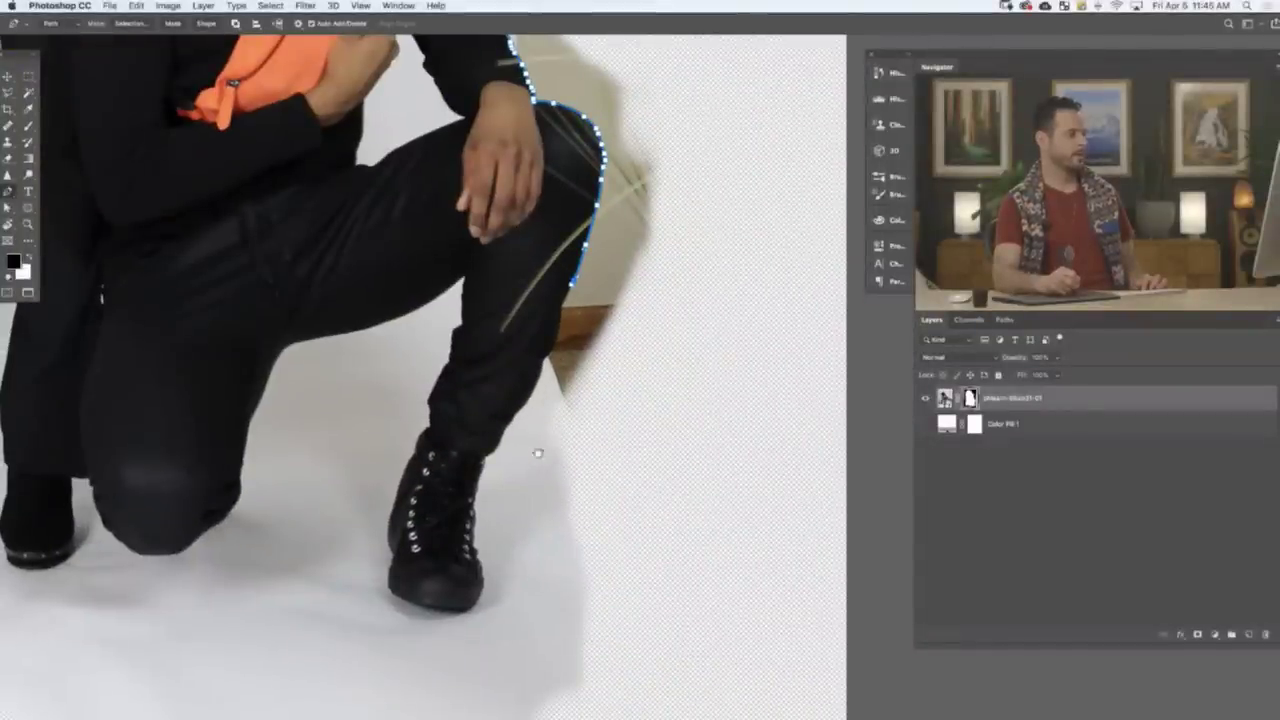
scroll(535, 372, up, 3)
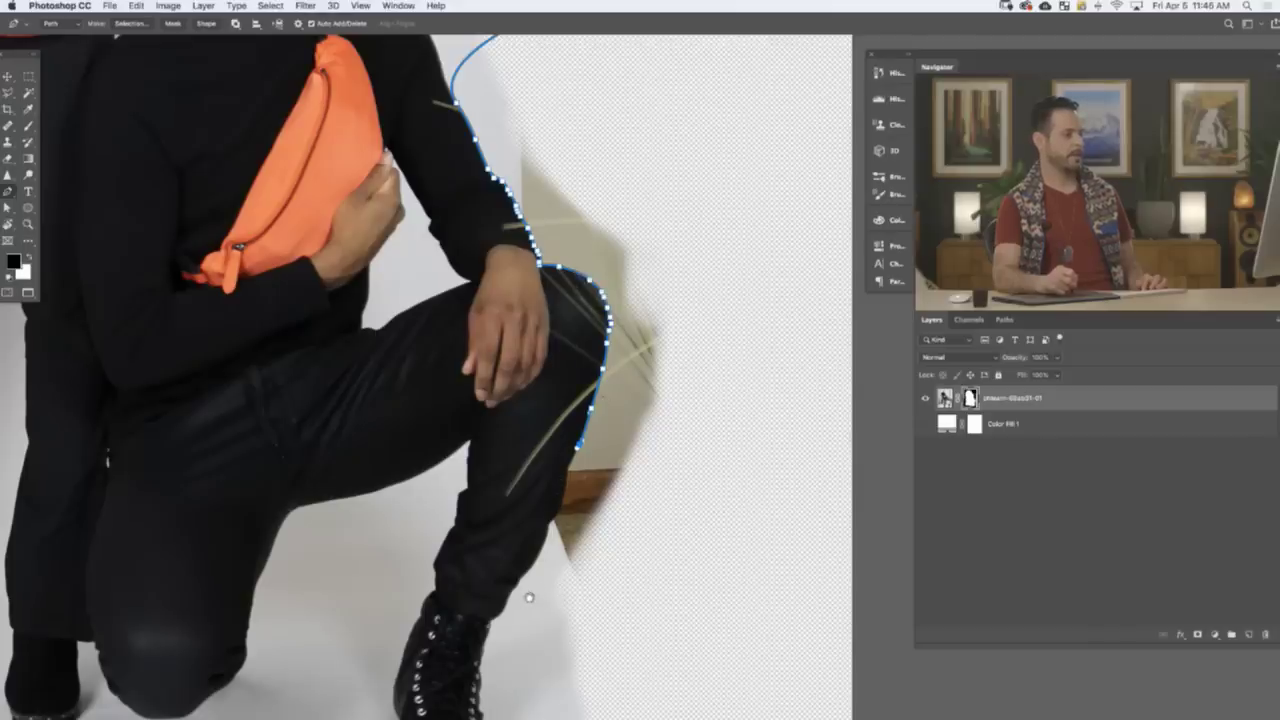
- Trace the trouser edge past the wooden baseboard and around the fold to the corner of the white paper backdrop
drag(560, 536, 646, 536)
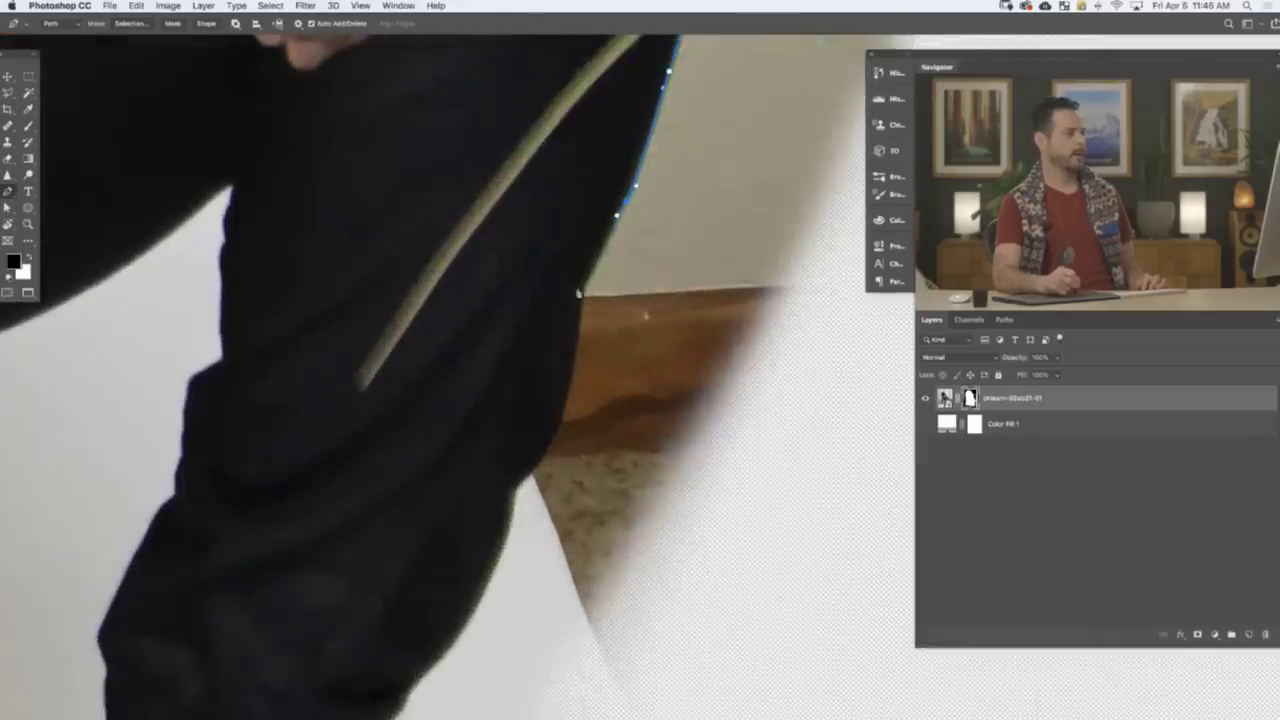
drag(594, 236, 626, 238)
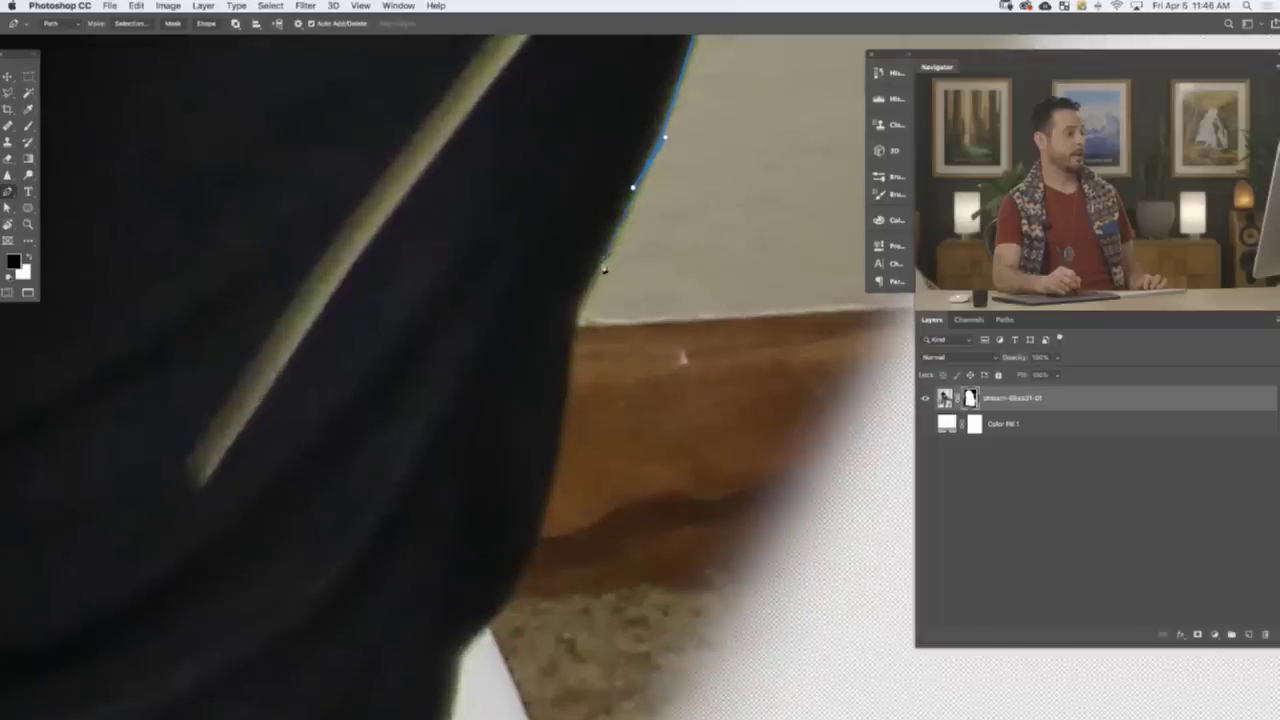
click(592, 269)
drag(574, 318, 572, 340)
click(564, 444)
click(555, 482)
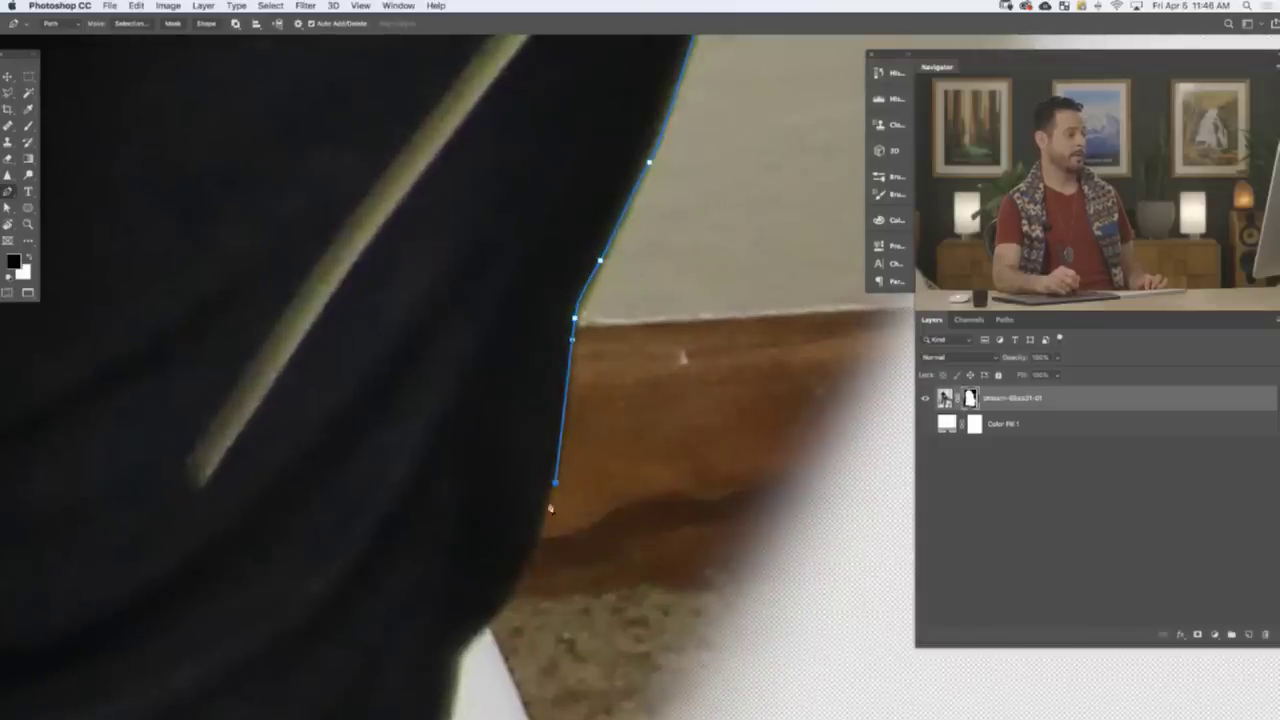
click(547, 521)
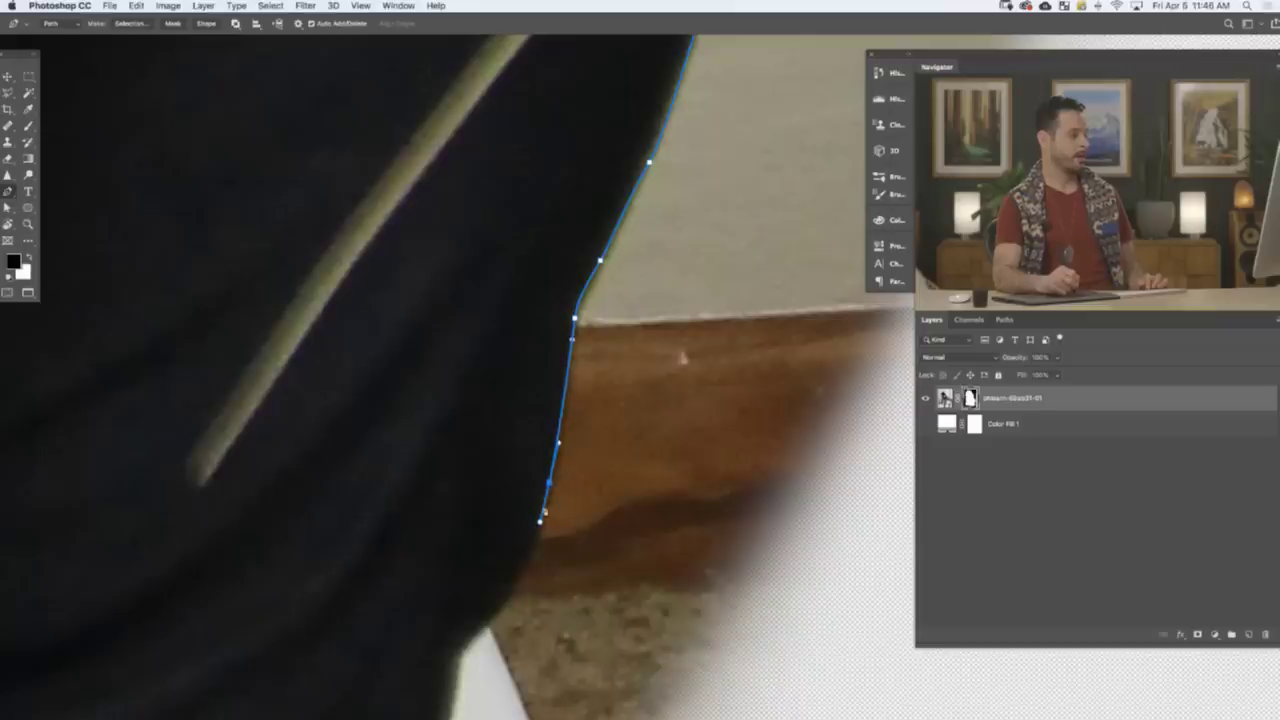
click(519, 588)
click(490, 619)
click(470, 630)
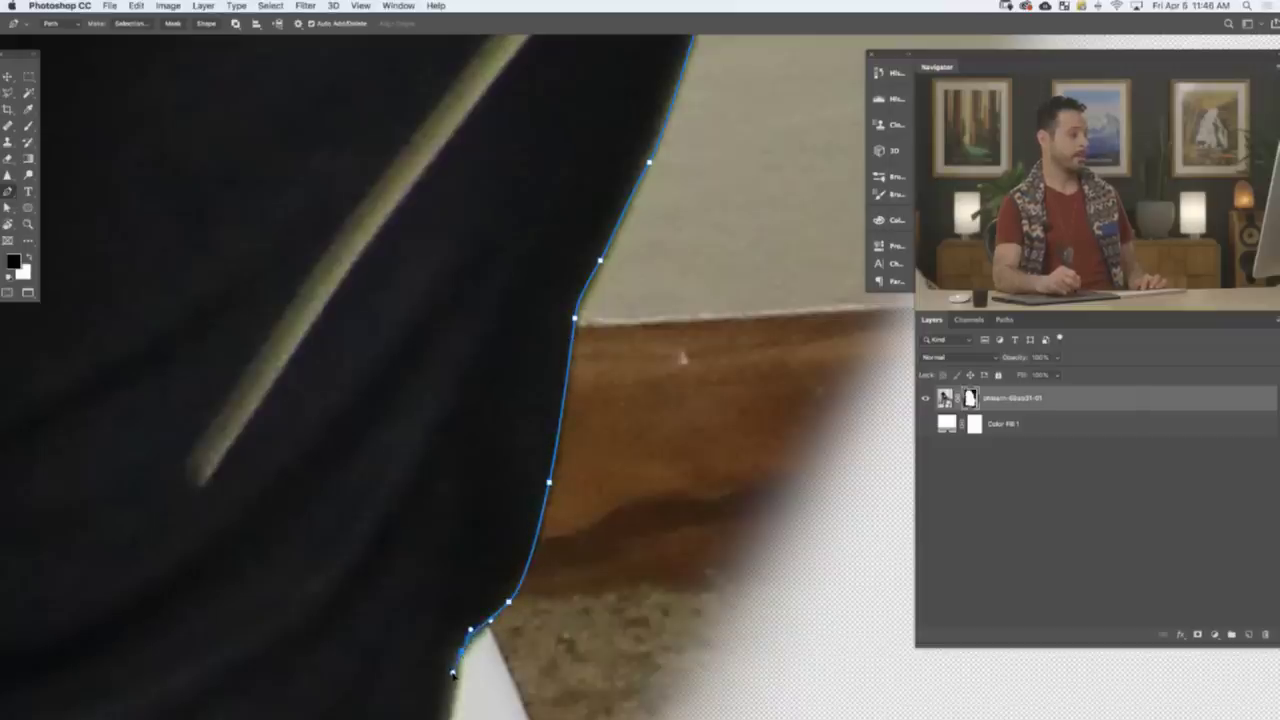
- Continue the path from the corner of the white paper down the curved back edge of the trouser leg
scroll(426, 632, down, 5)
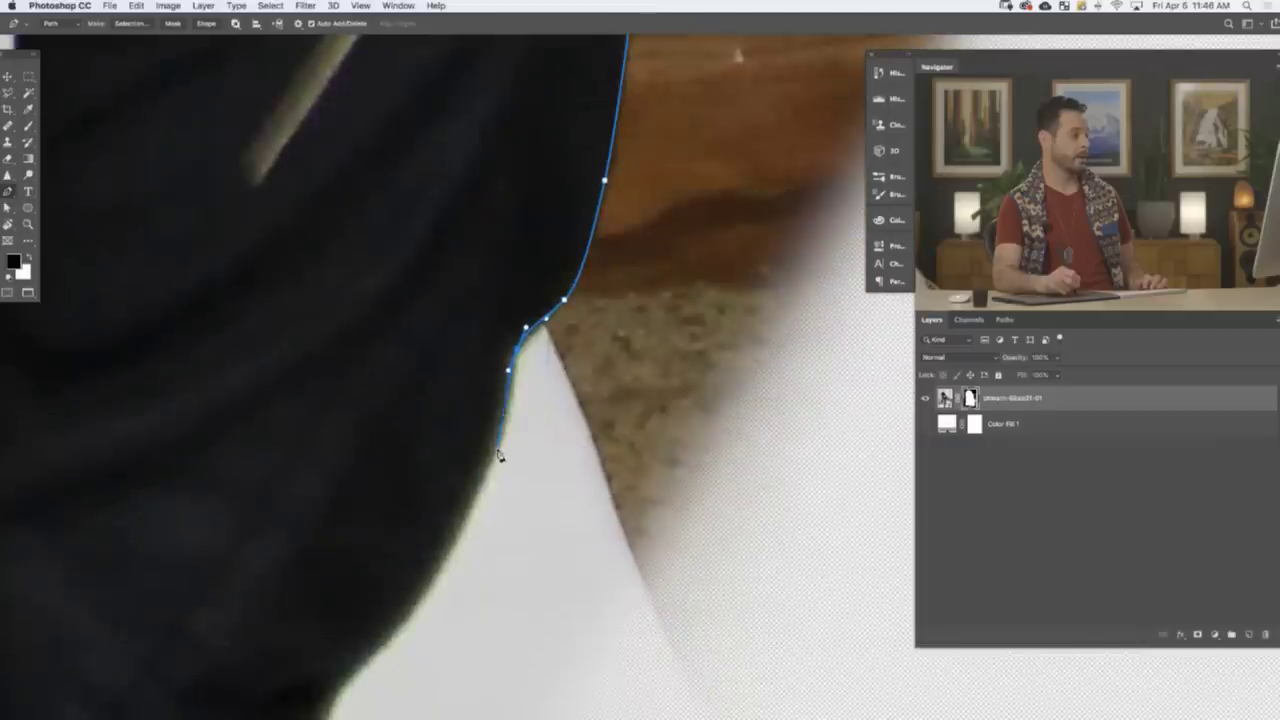
click(480, 494)
scroll(446, 538, down, 1)
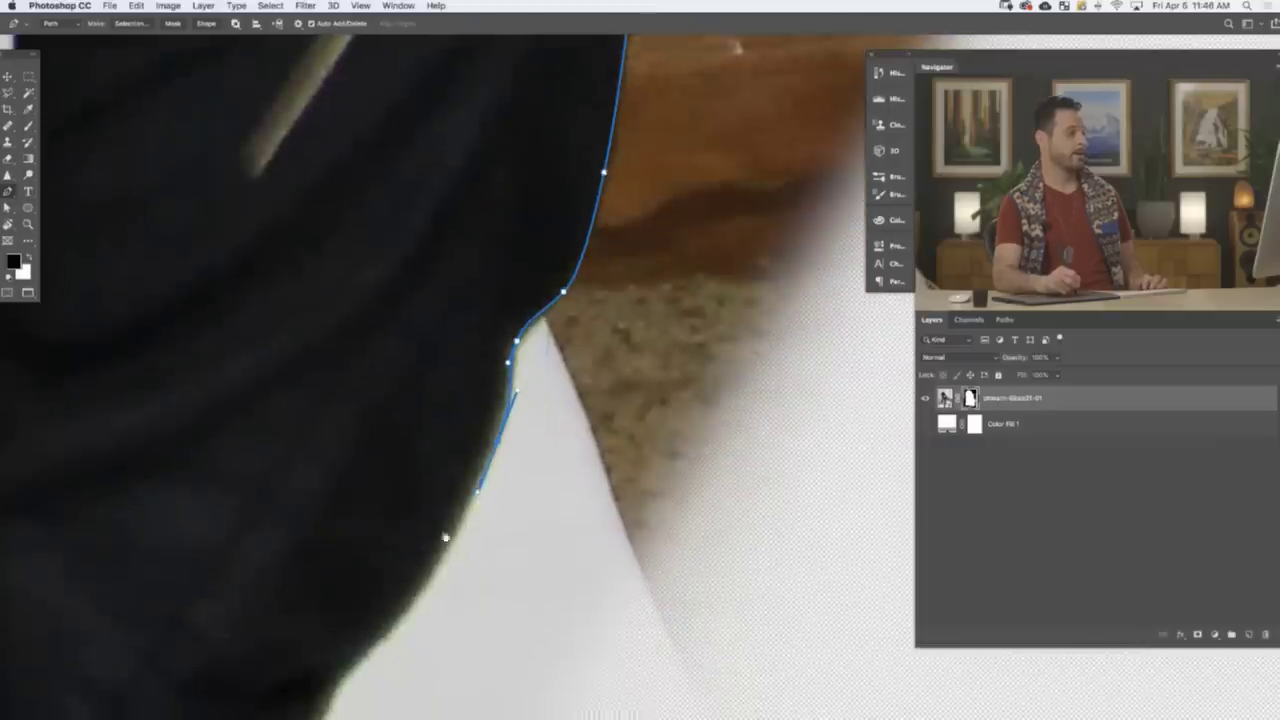
drag(445, 537, 503, 368)
drag(451, 429, 429, 446)
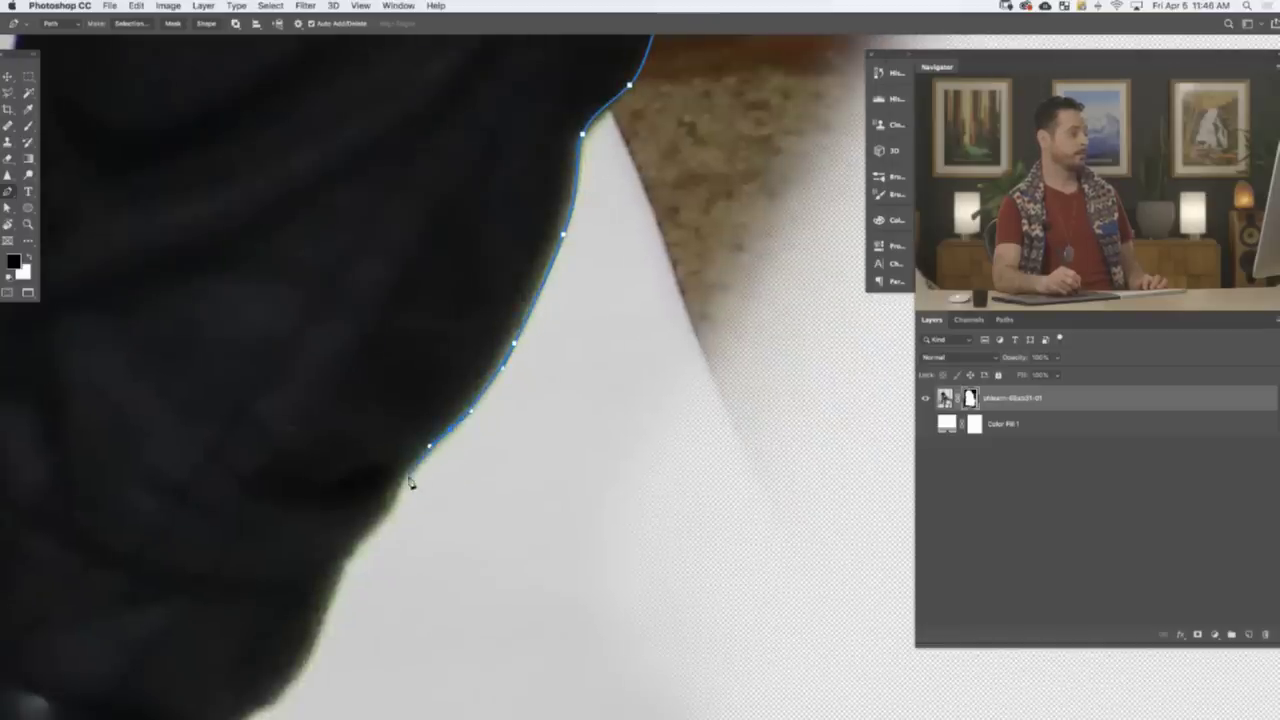
- Trace the path around the lower trouser folds and down to the hem just above the boot
click(404, 469)
click(381, 521)
click(367, 528)
click(352, 545)
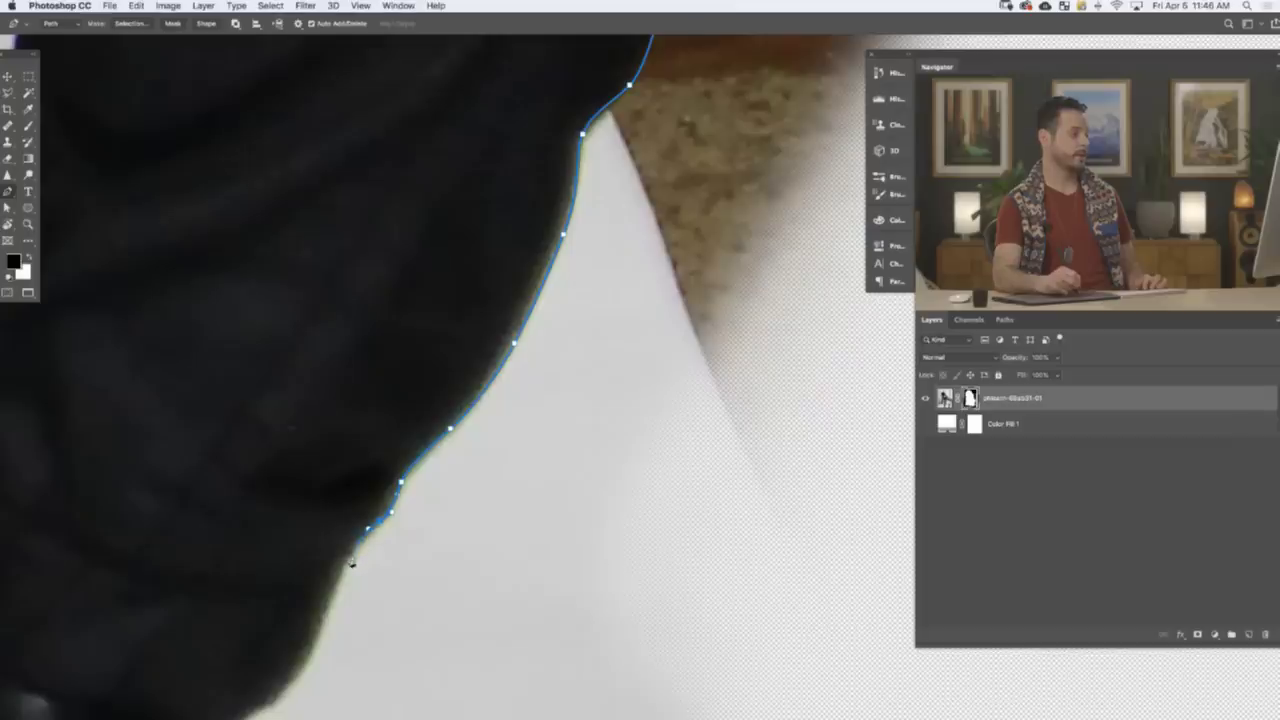
drag(344, 573, 343, 577)
drag(349, 668, 369, 682)
- Loop the path out around the leftover backdrop beside the leg and arm, and close it at its starting anchor
key(space)
drag(650, 550, 580, 543)
drag(643, 600, 546, 627)
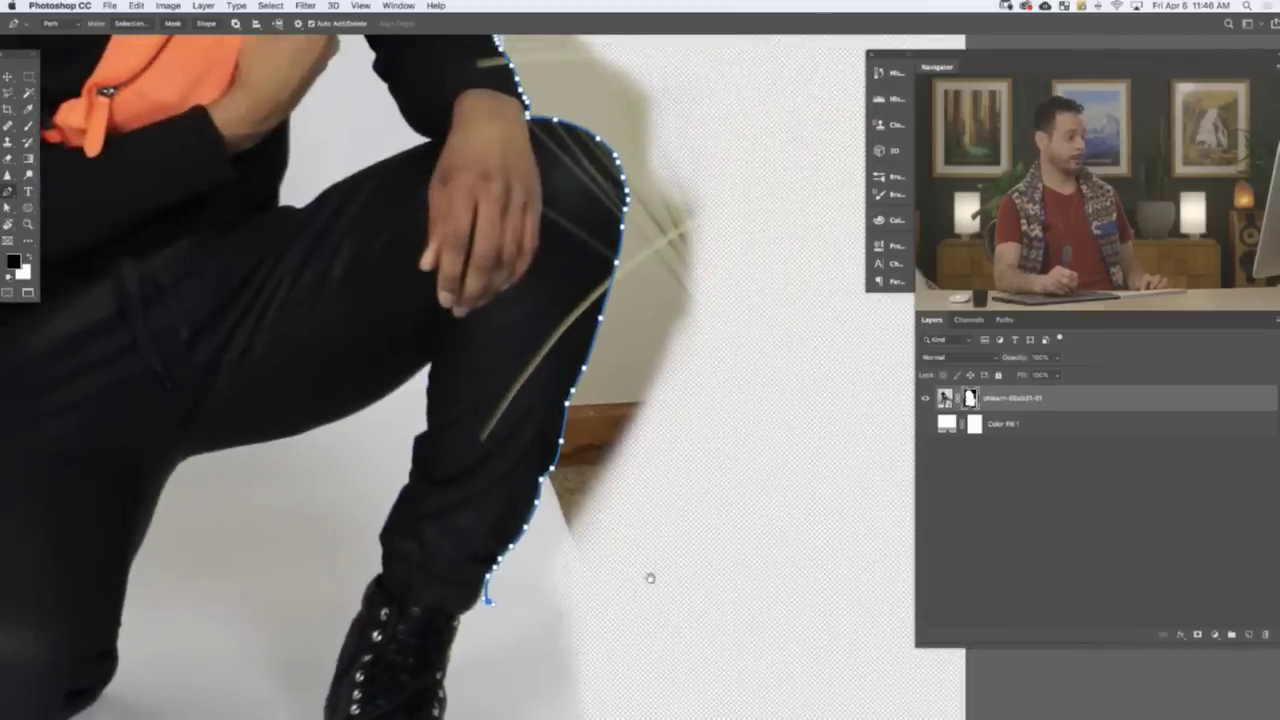
drag(634, 525, 540, 527)
drag(536, 230, 532, 250)
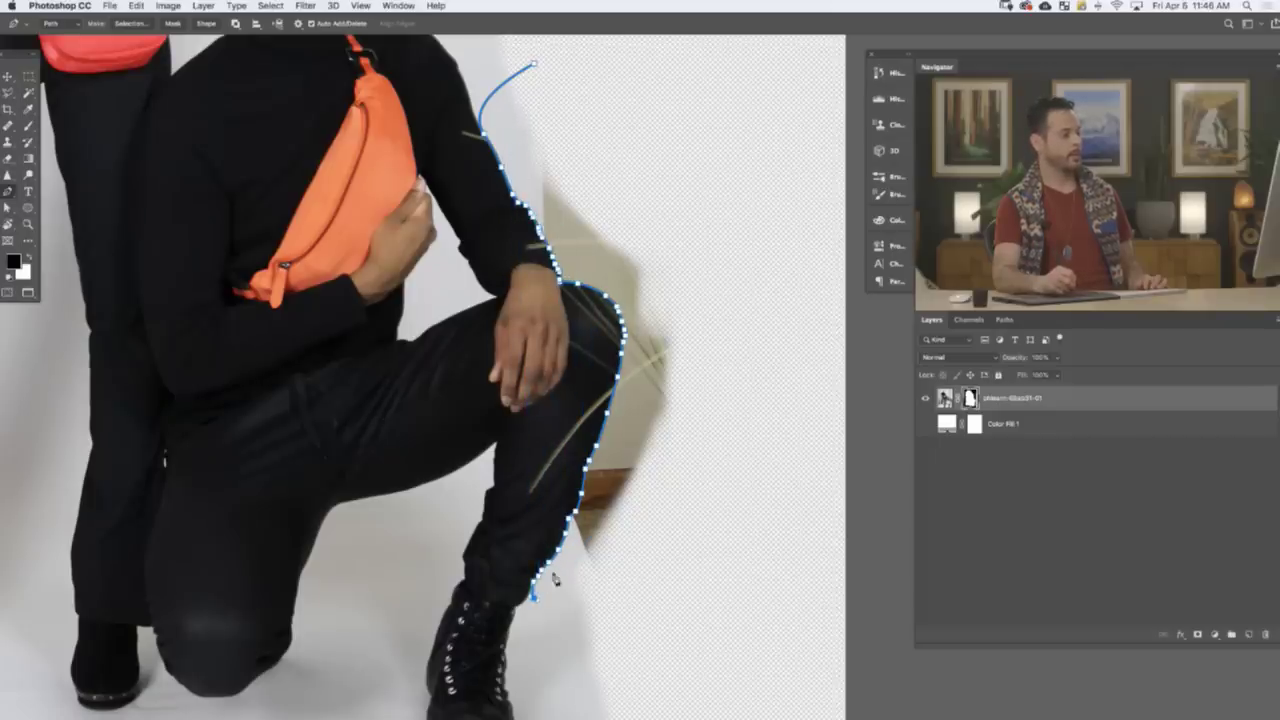
drag(631, 655, 714, 600)
drag(778, 285, 771, 220)
click(616, 68)
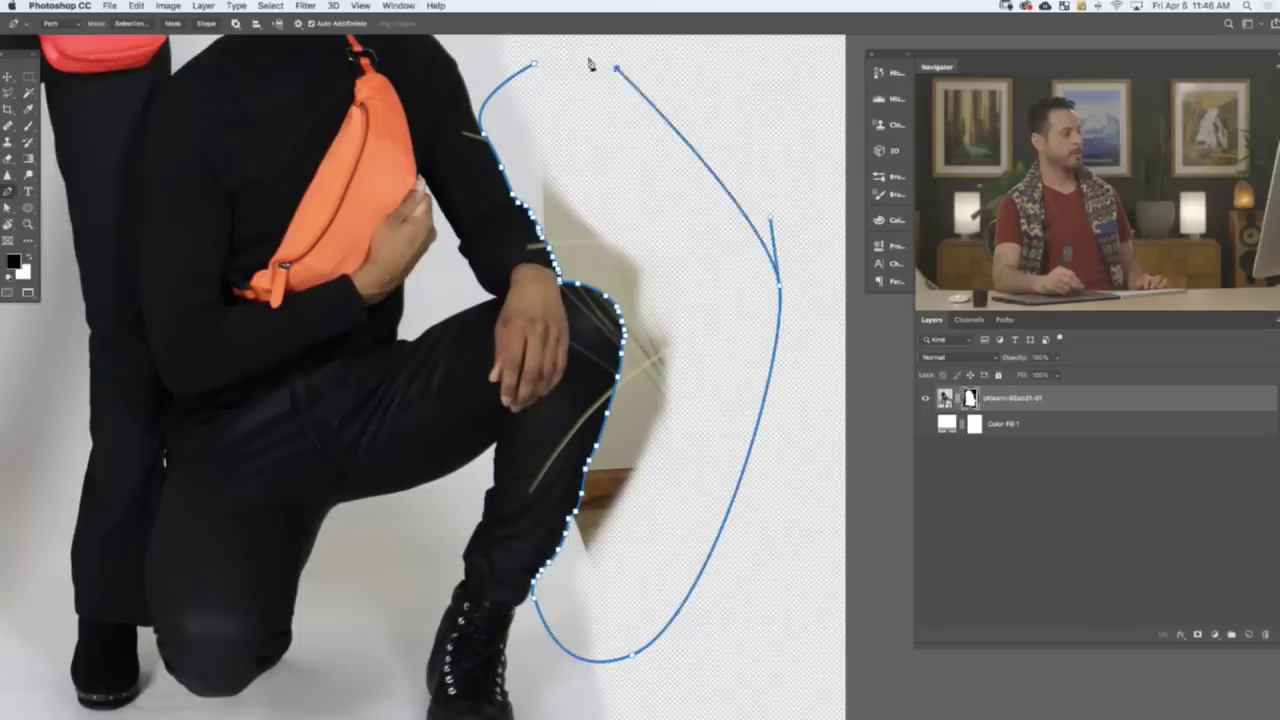
click(536, 64)
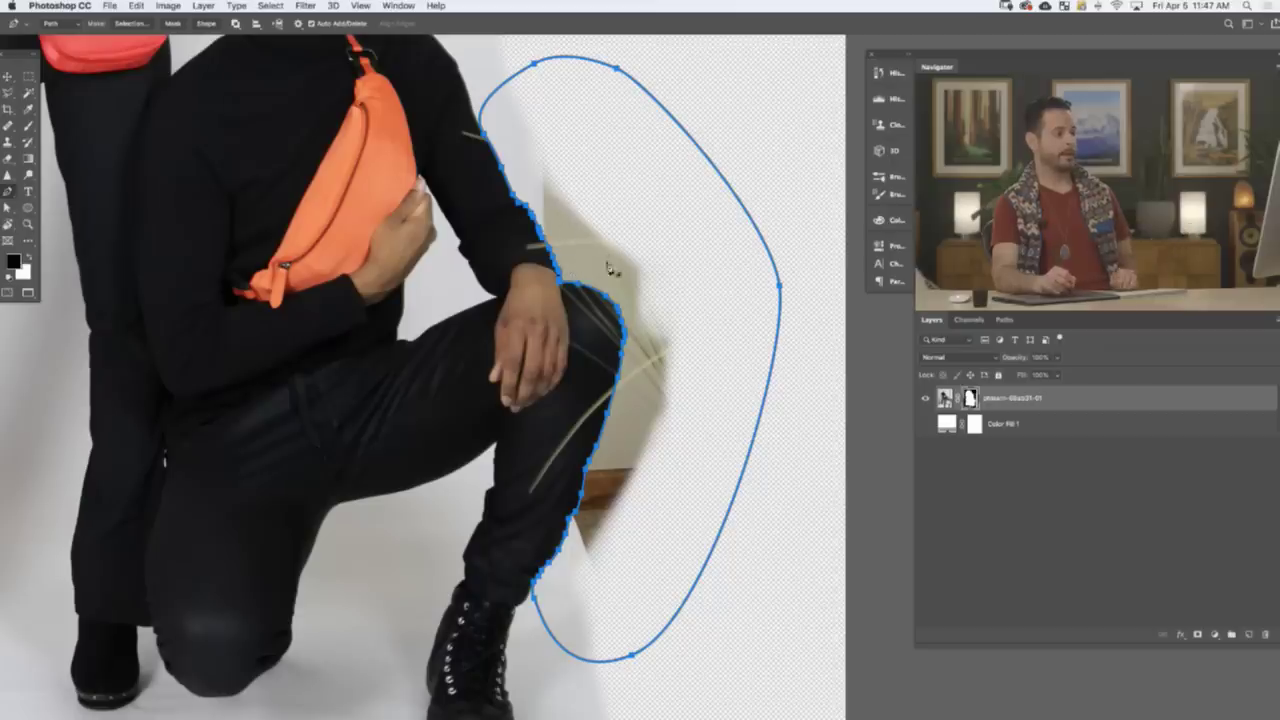
- Save the work path under the name subjects
click(1005, 320)
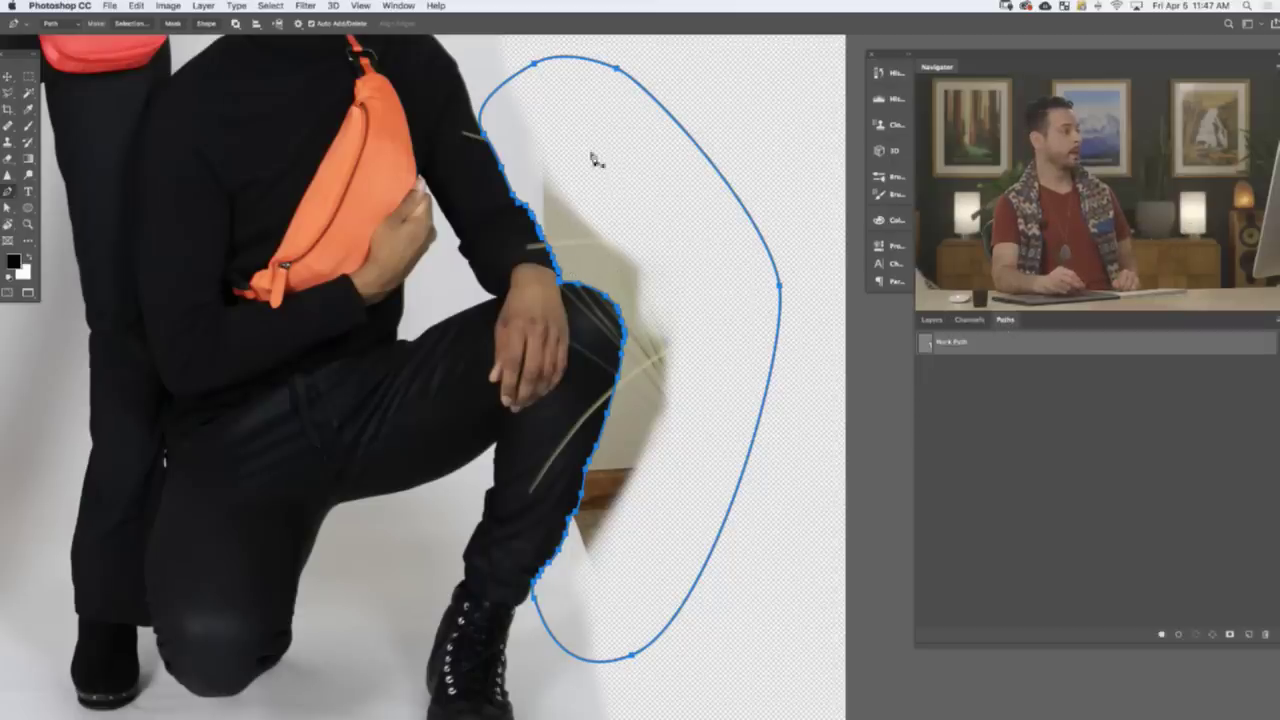
click(399, 6)
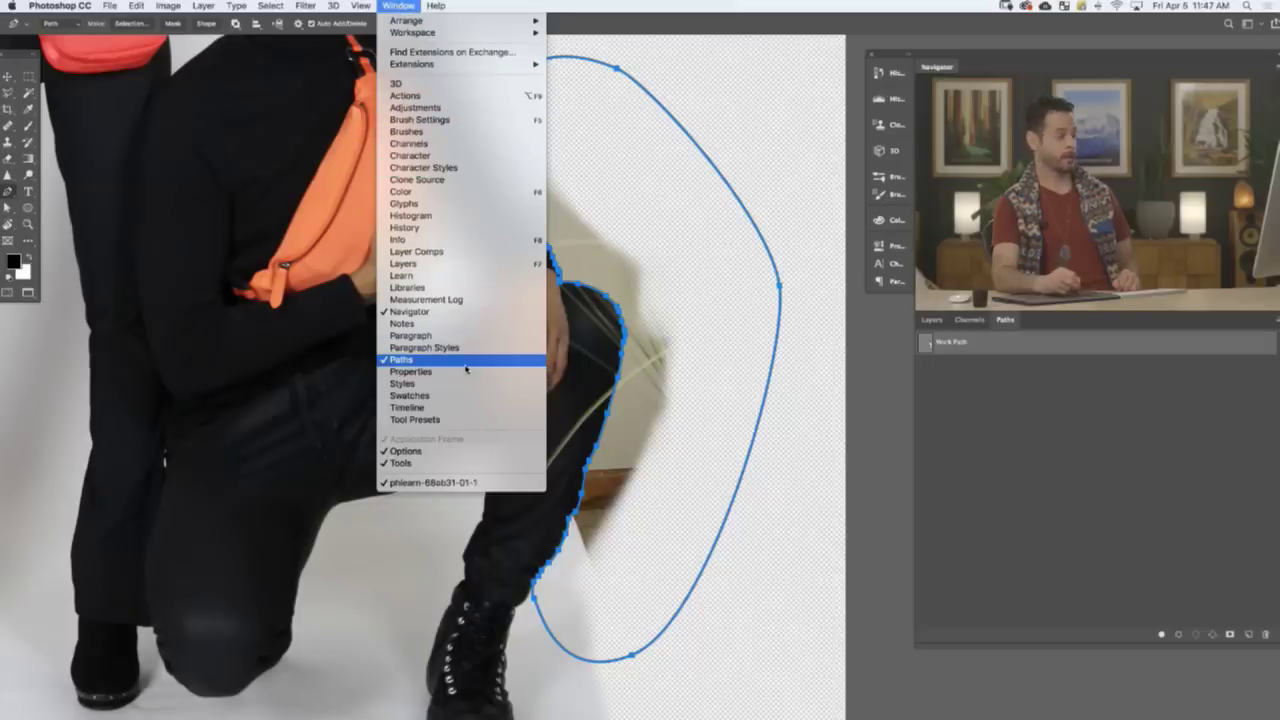
click(996, 365)
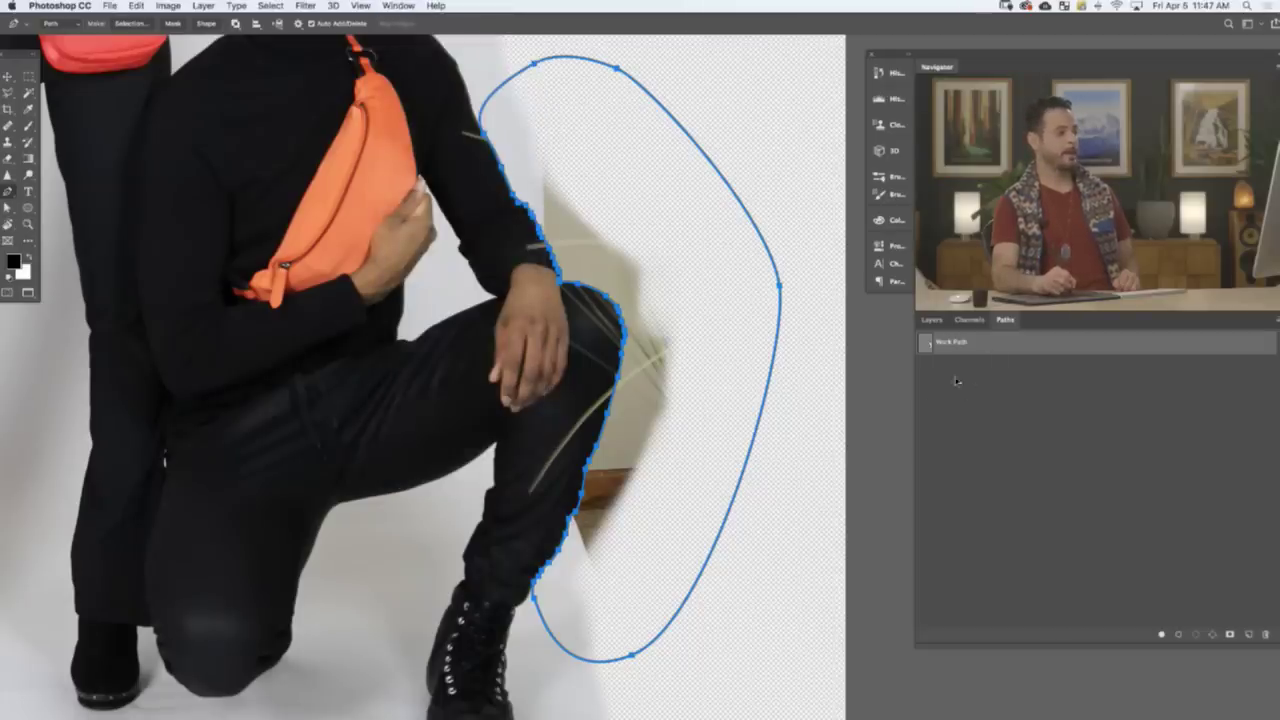
double_click(952, 343)
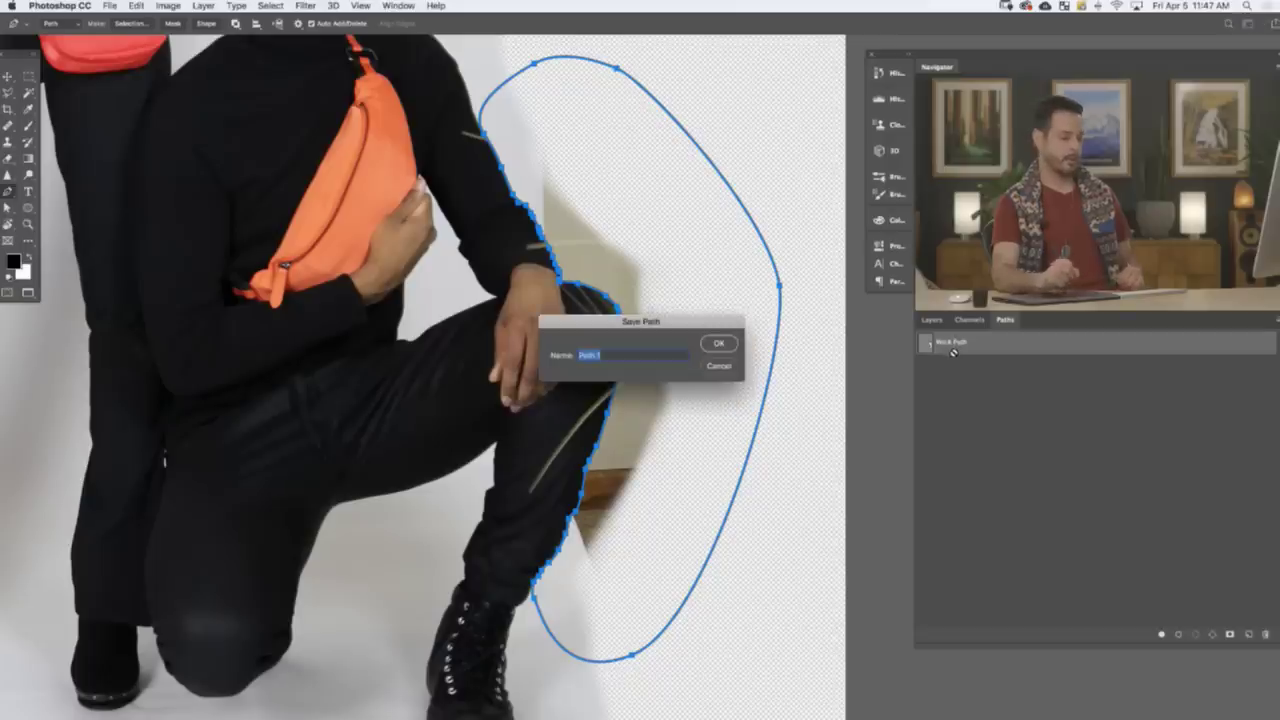
text(remove)
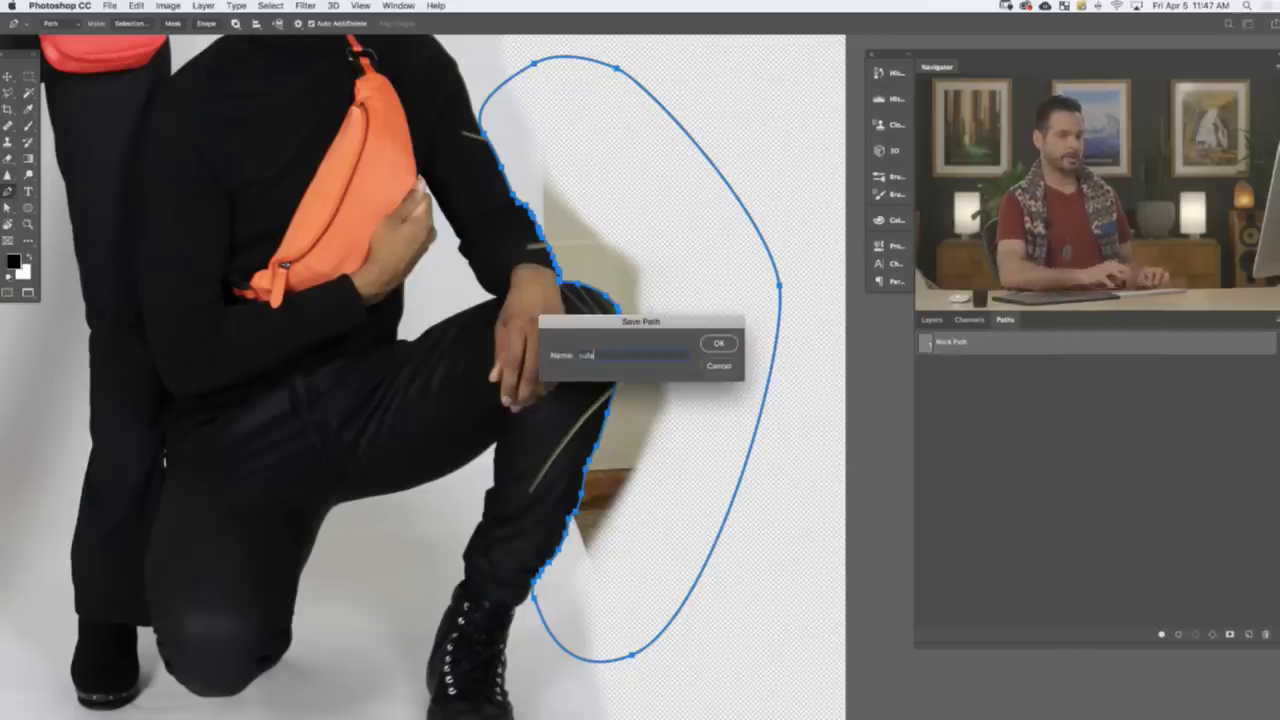
key(Return)
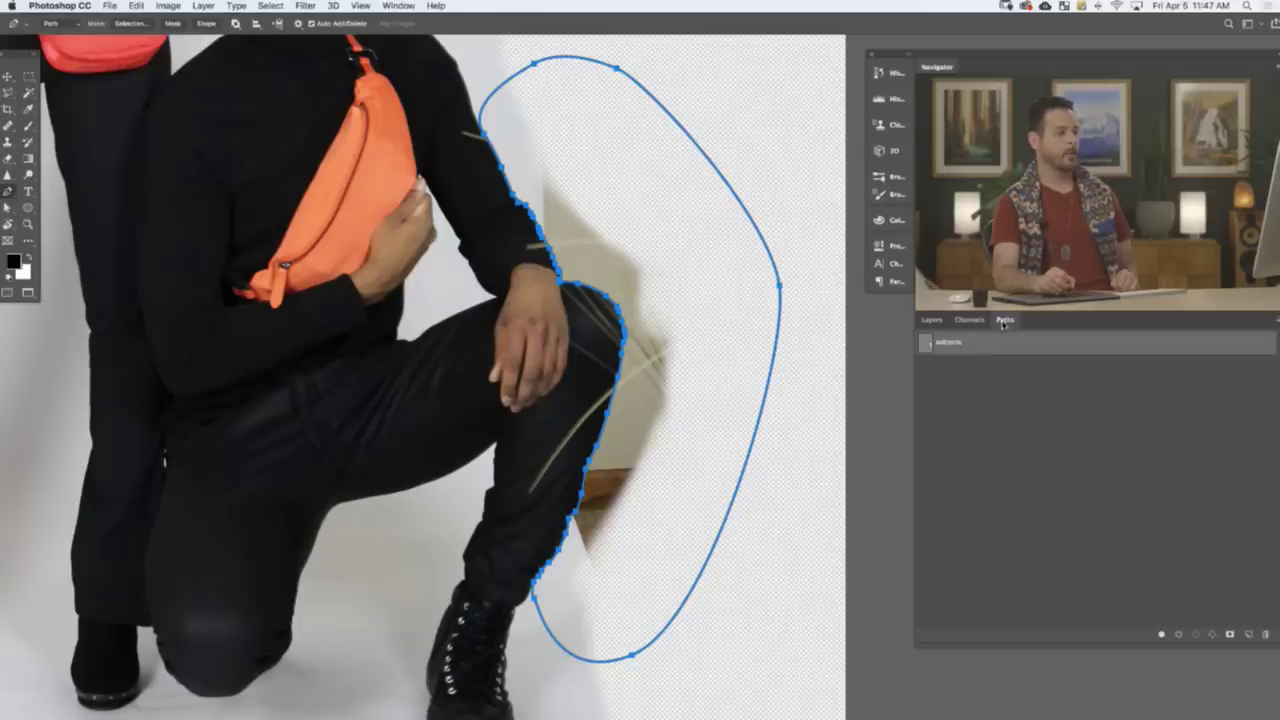
- Make a new anti-aliased selection from the subjects path with a feather radius of 0.5 pixels
right_click(980, 349)
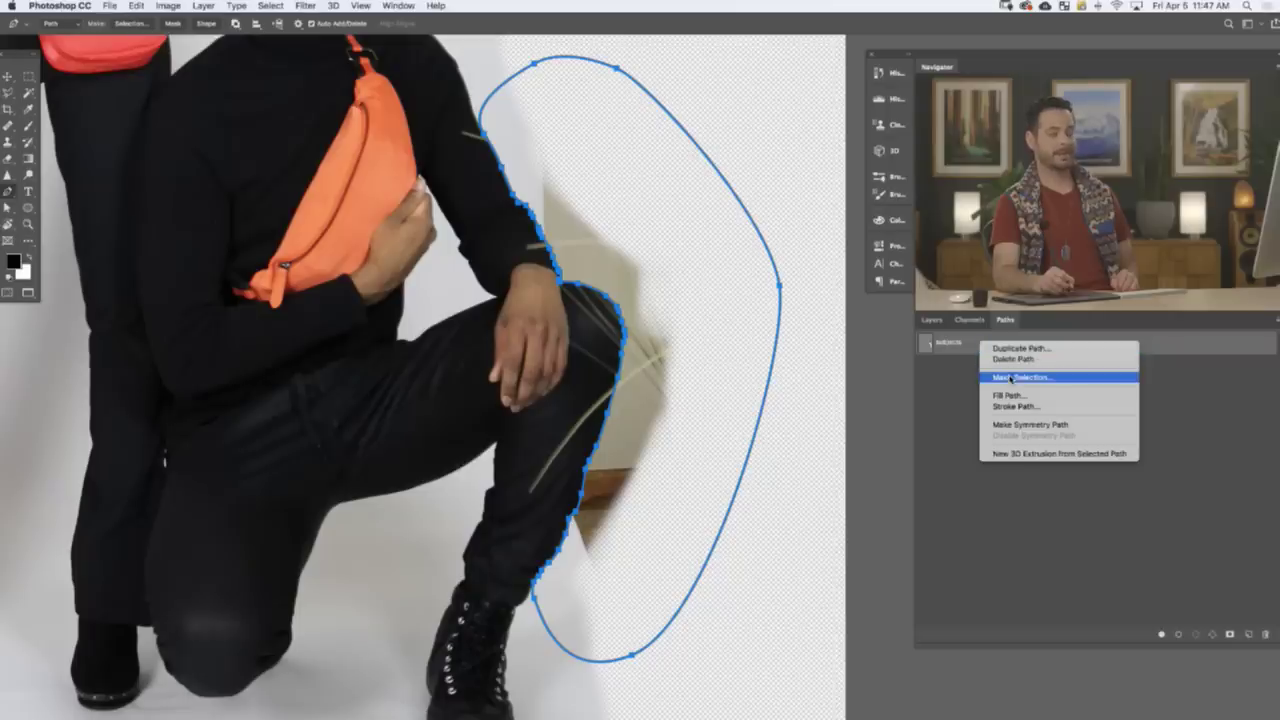
click(1009, 378)
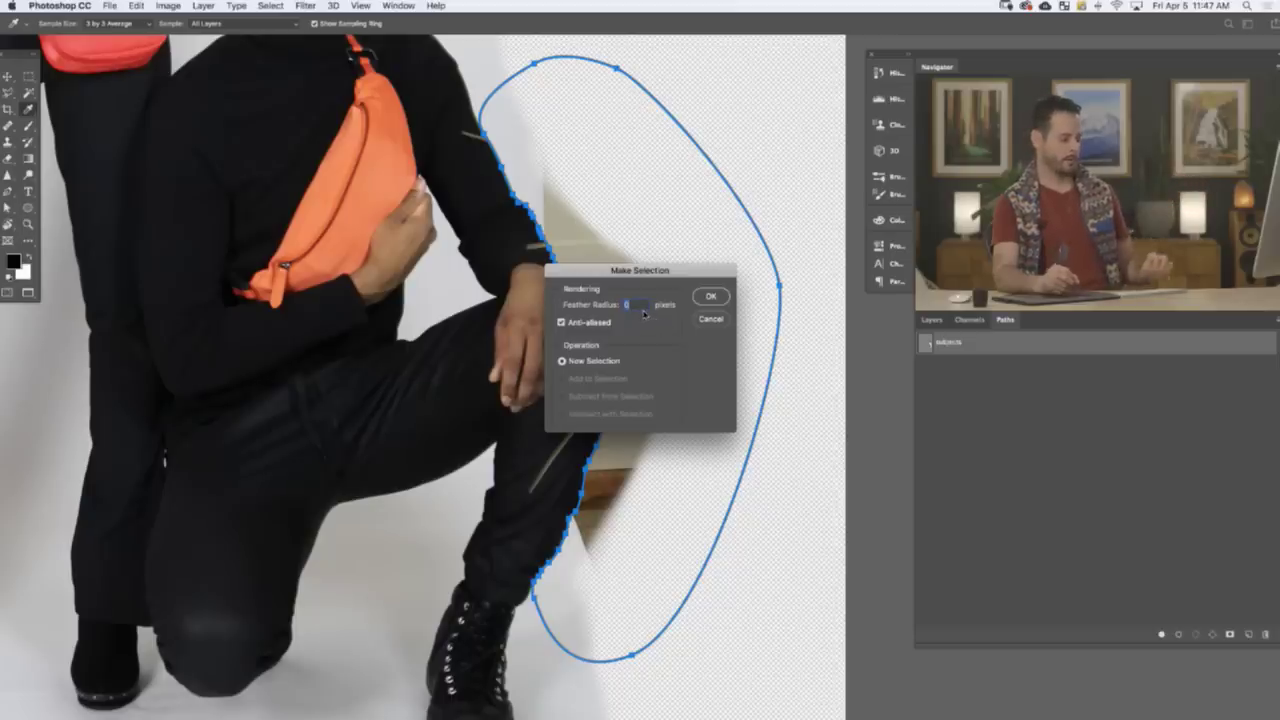
text(0.5)
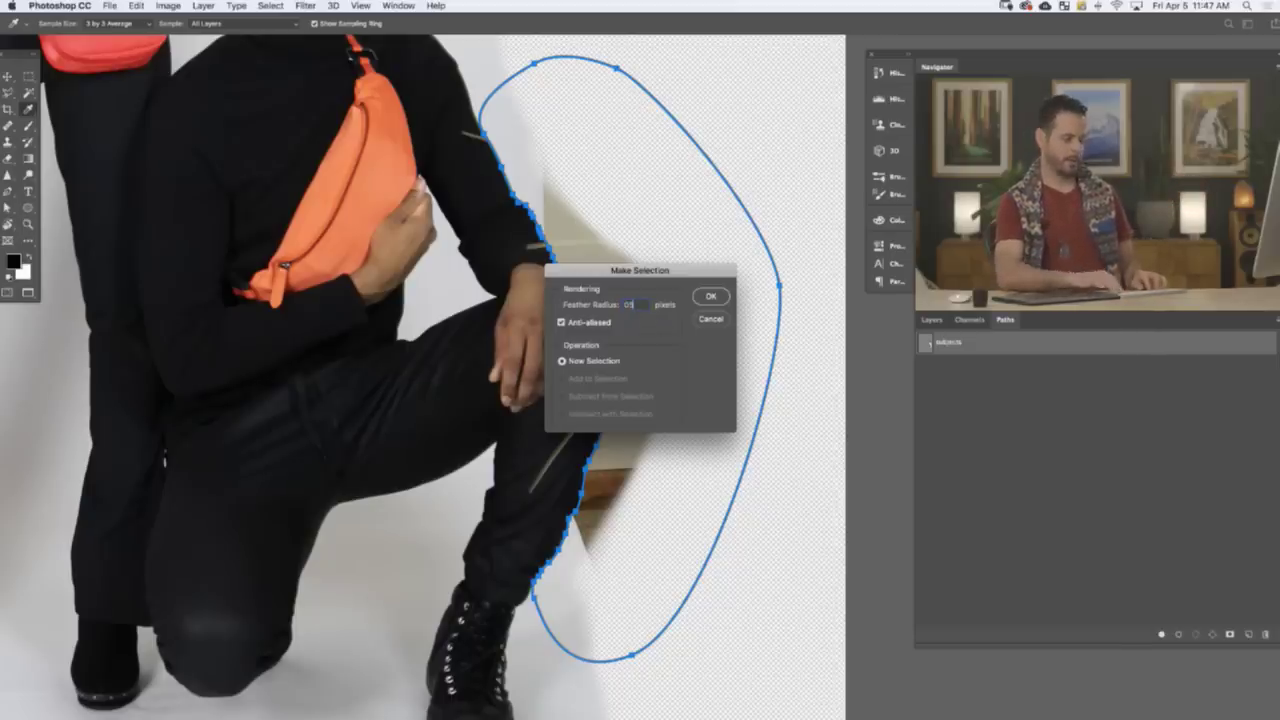
key(BackSpace)
key(BackSpace)
key(BackSpace)
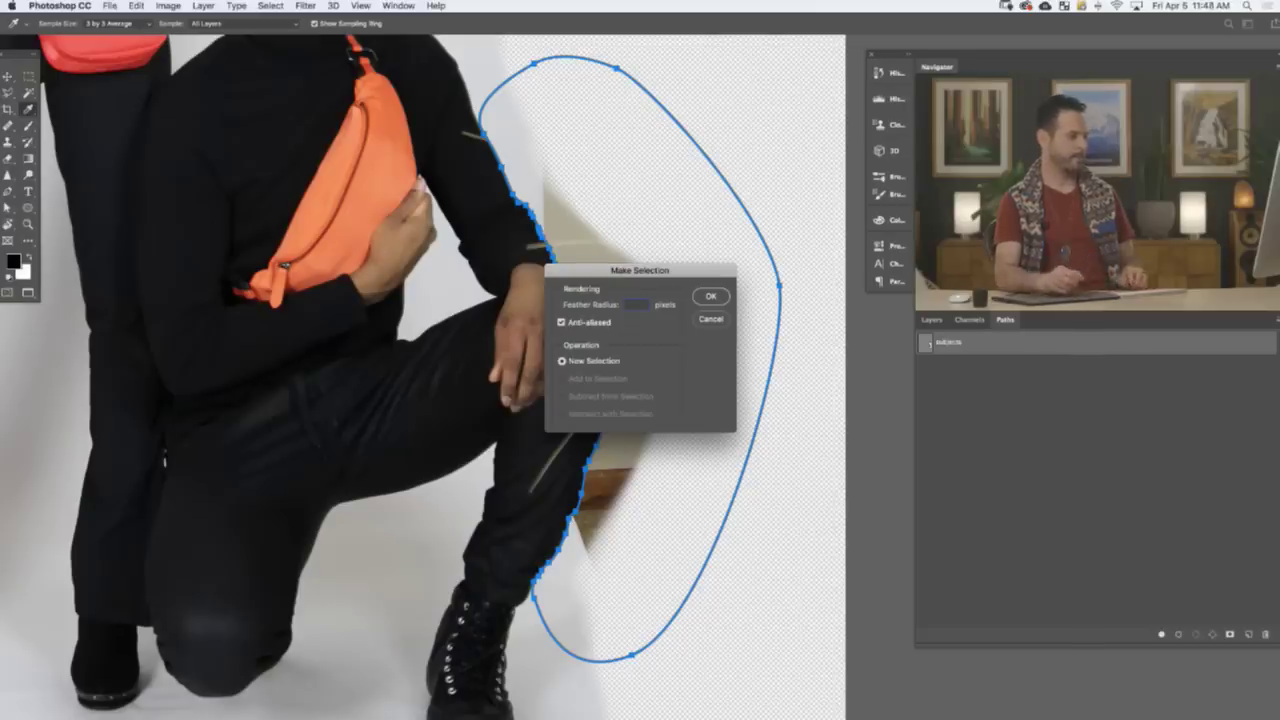
text(.5)
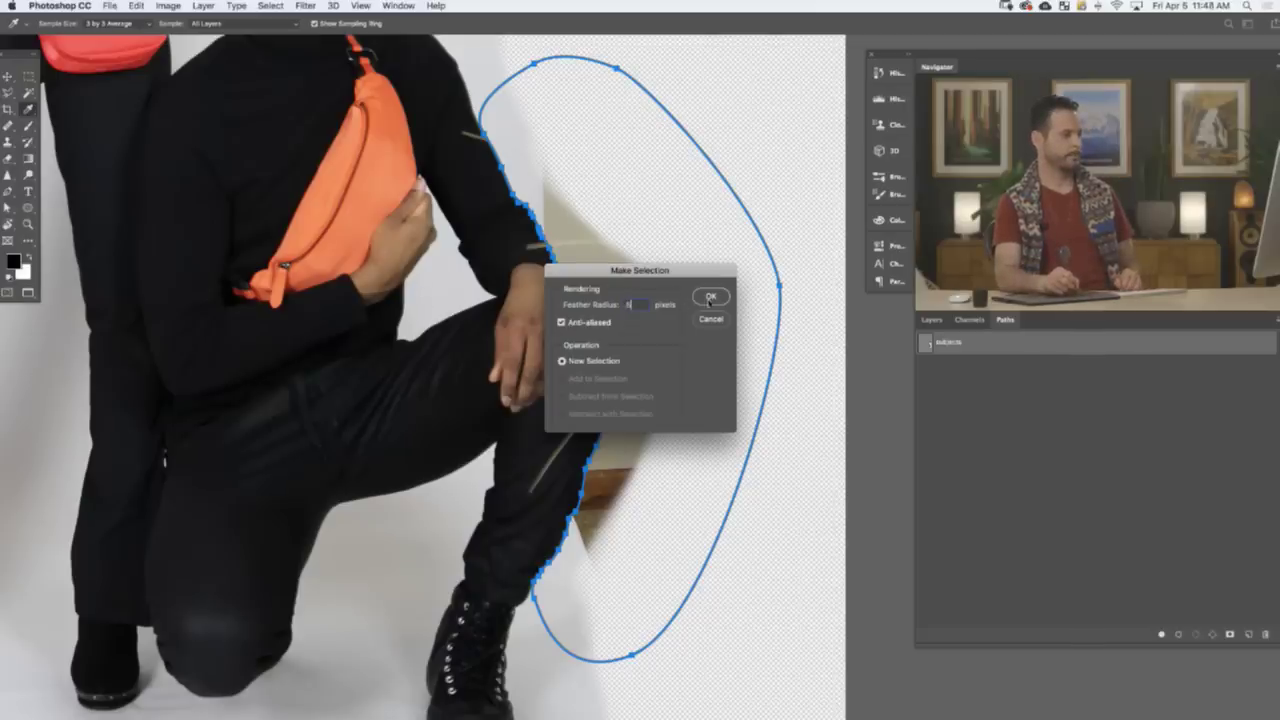
click(710, 299)
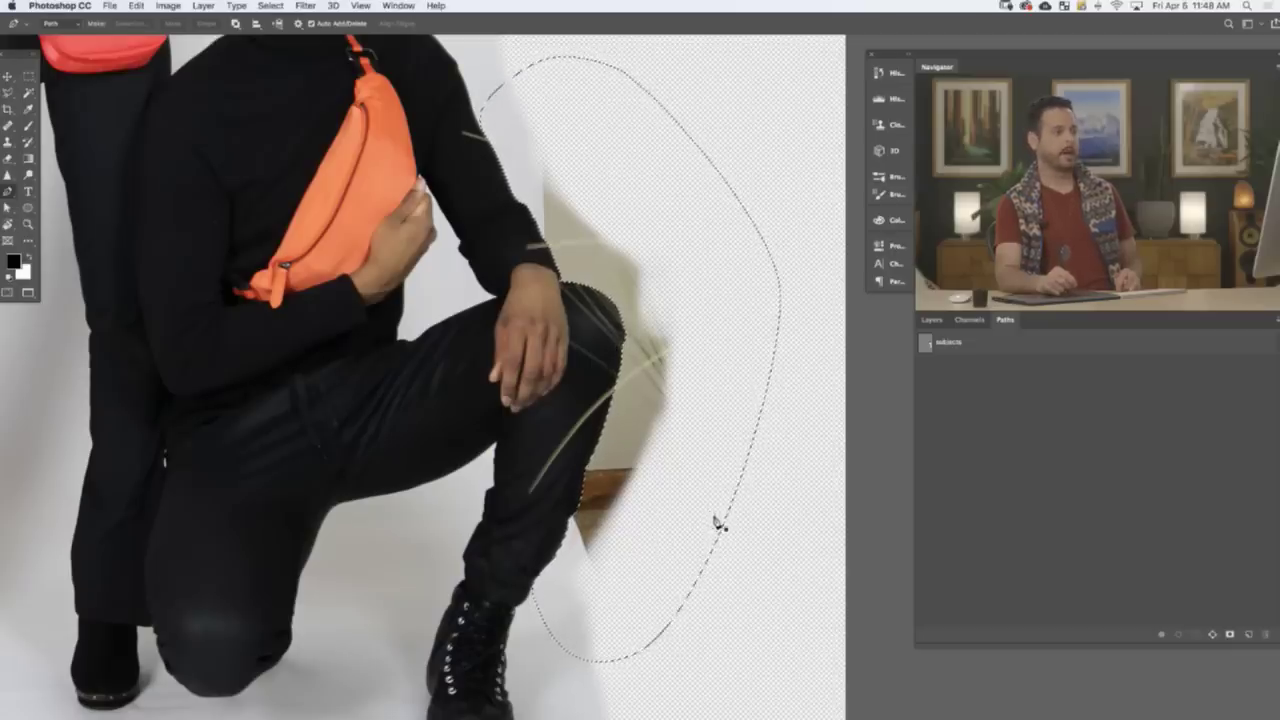
- Try painting the leftover backdrop out inside the selection on the photo's layer mask, and undo back to the active path
click(932, 320)
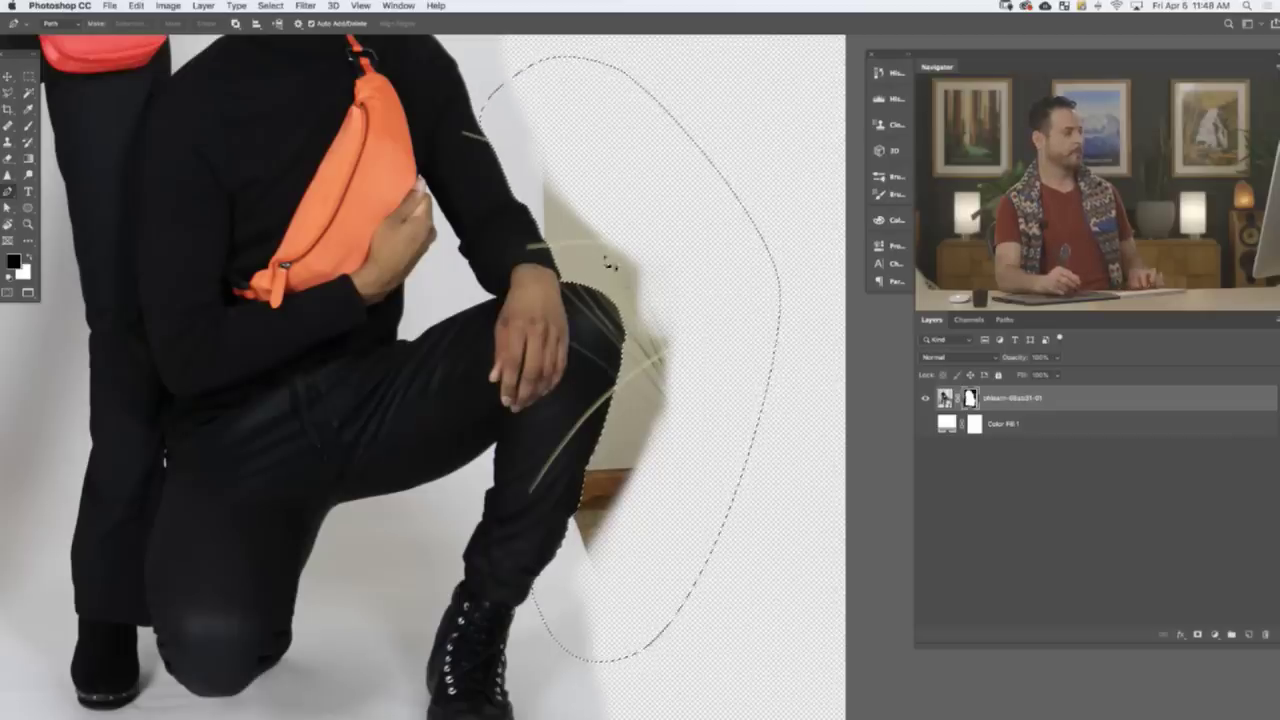
key(b)
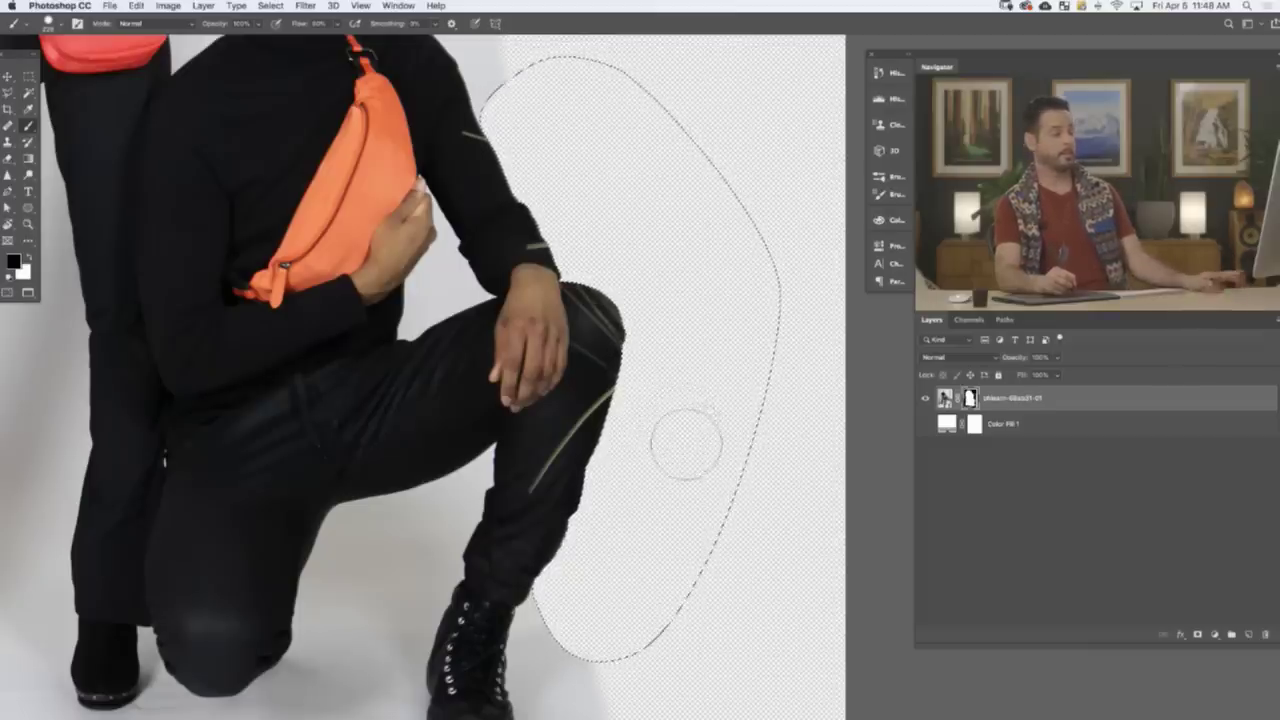
key(super+z)
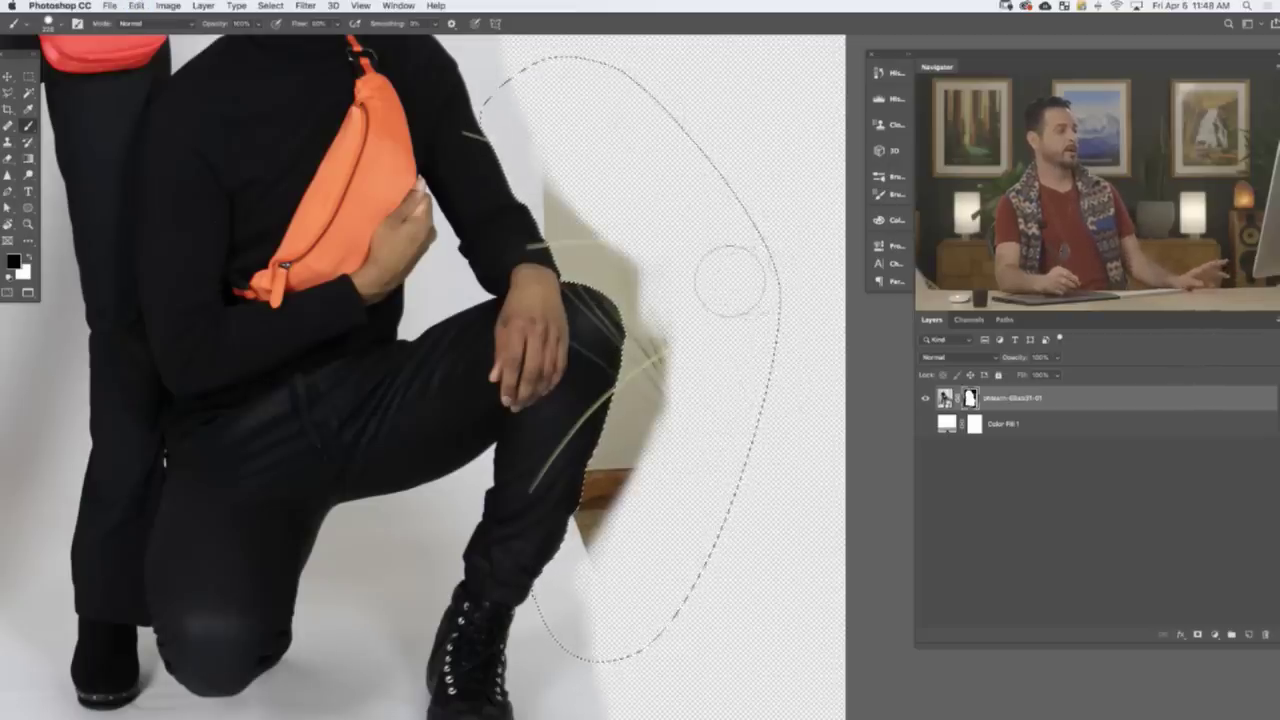
key(super+alt+z)
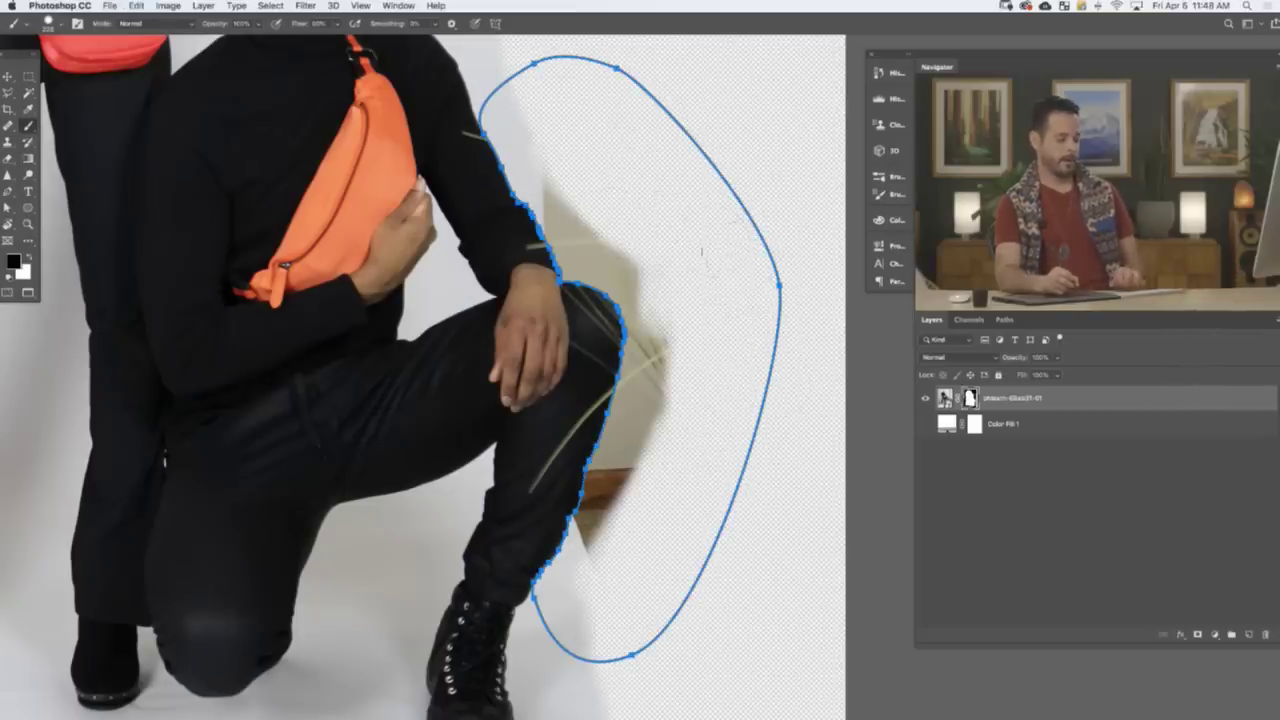
- Convert the closed path into a new selection again, keeping the 0.5 pixel feather and anti-aliasing
key(p)
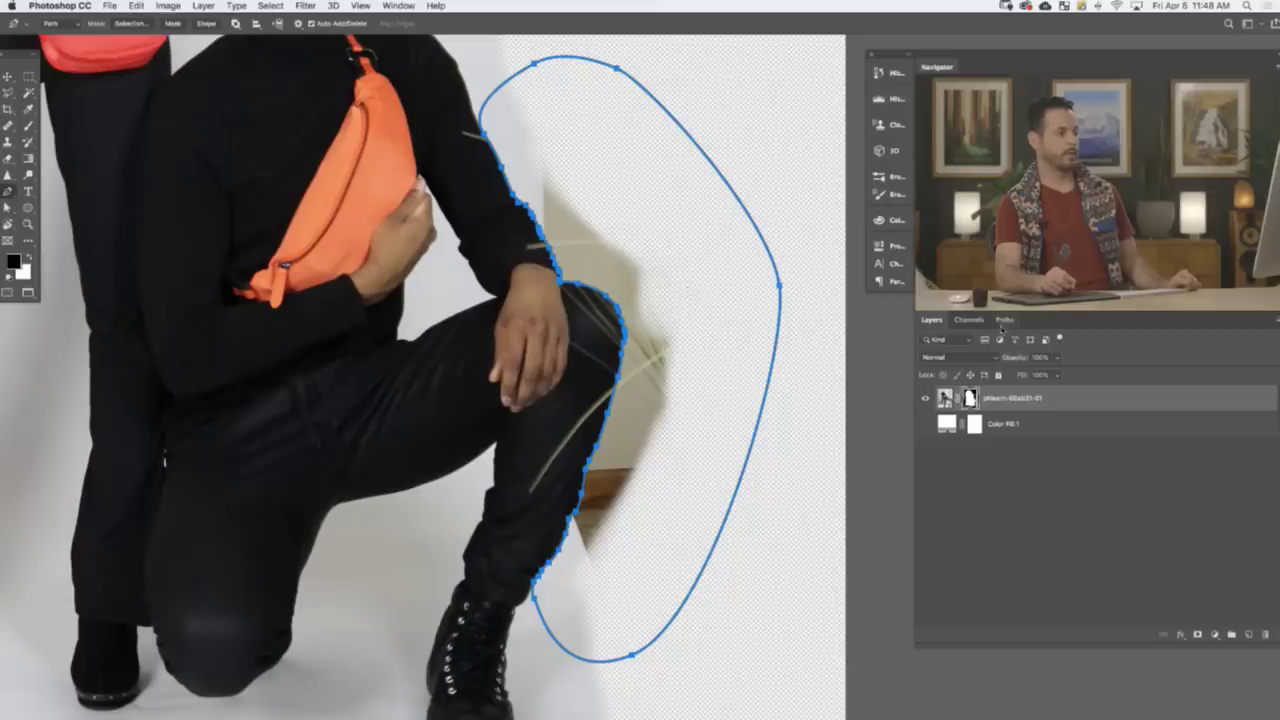
click(1004, 320)
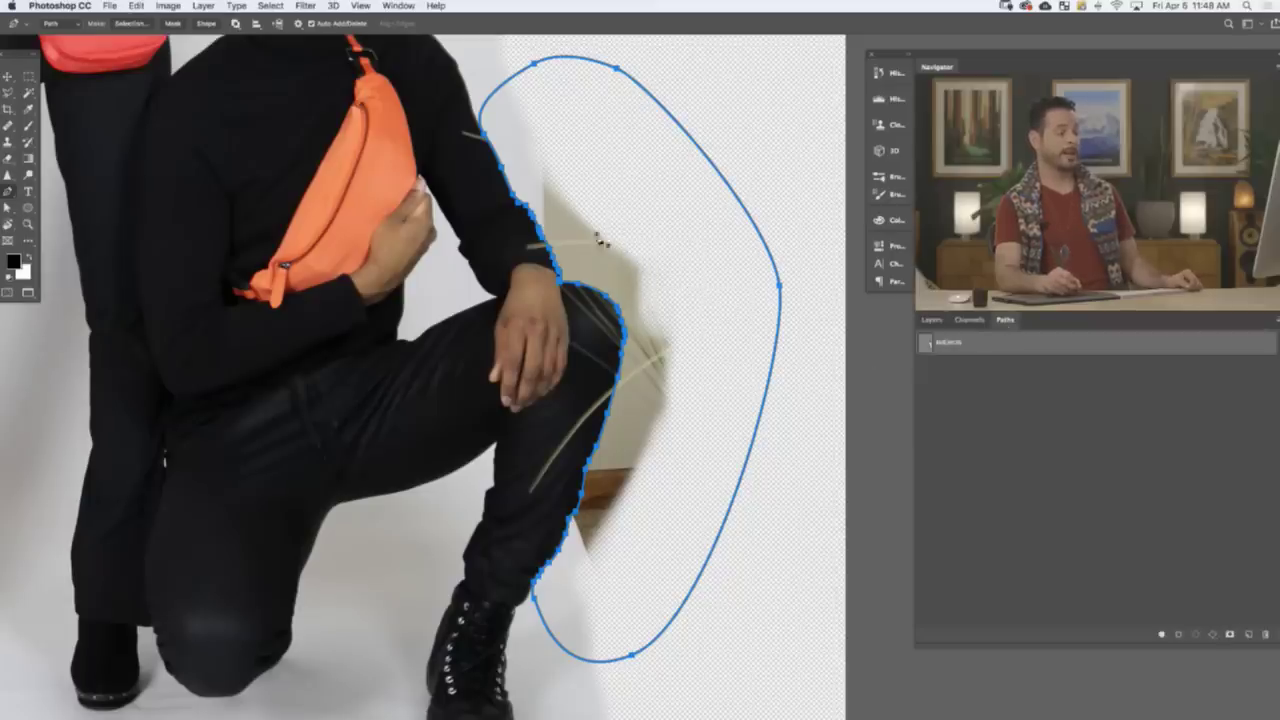
right_click(614, 227)
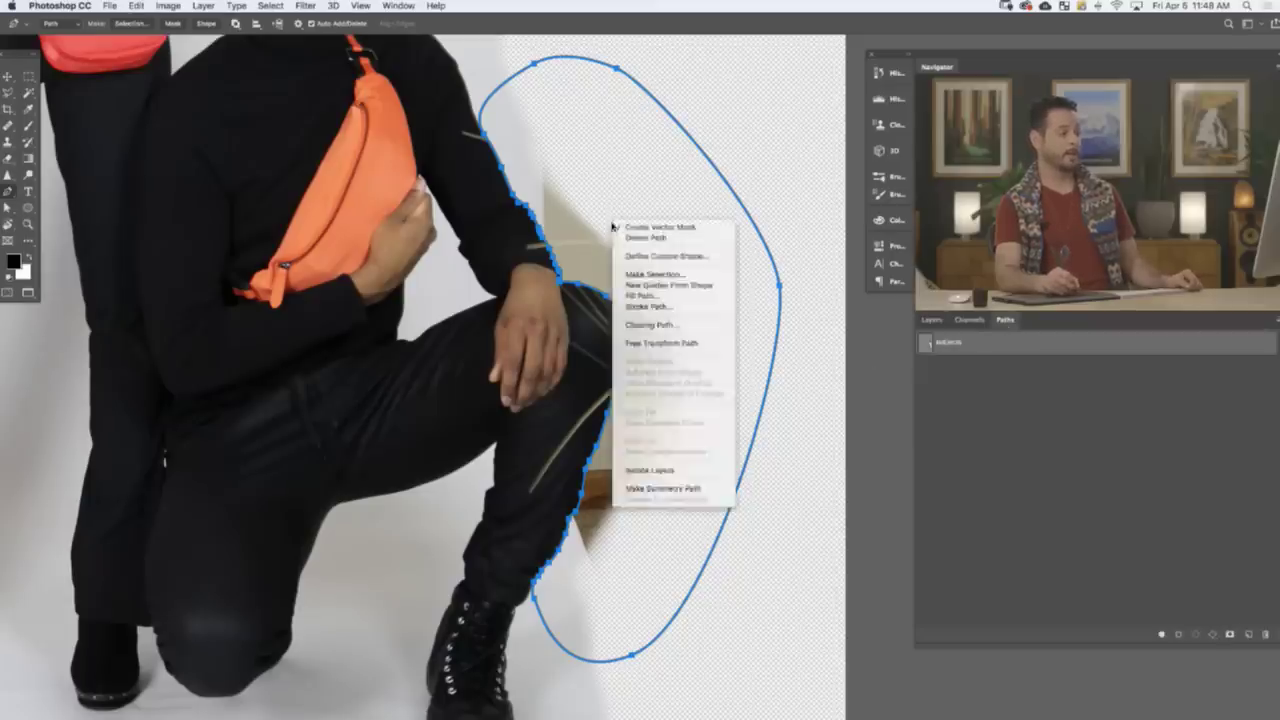
click(664, 275)
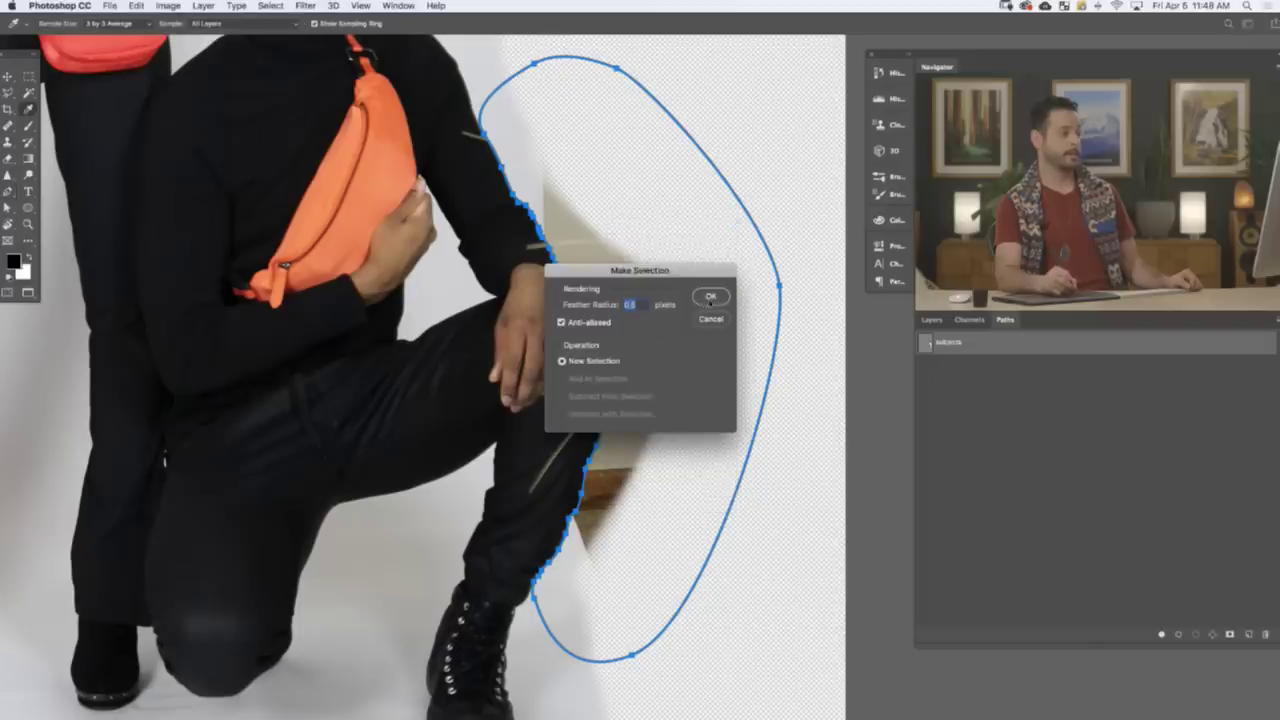
click(709, 298)
- Paint black with the Brush on the photo's layer mask to hide the backdrop inside the selection, and deselect
click(931, 320)
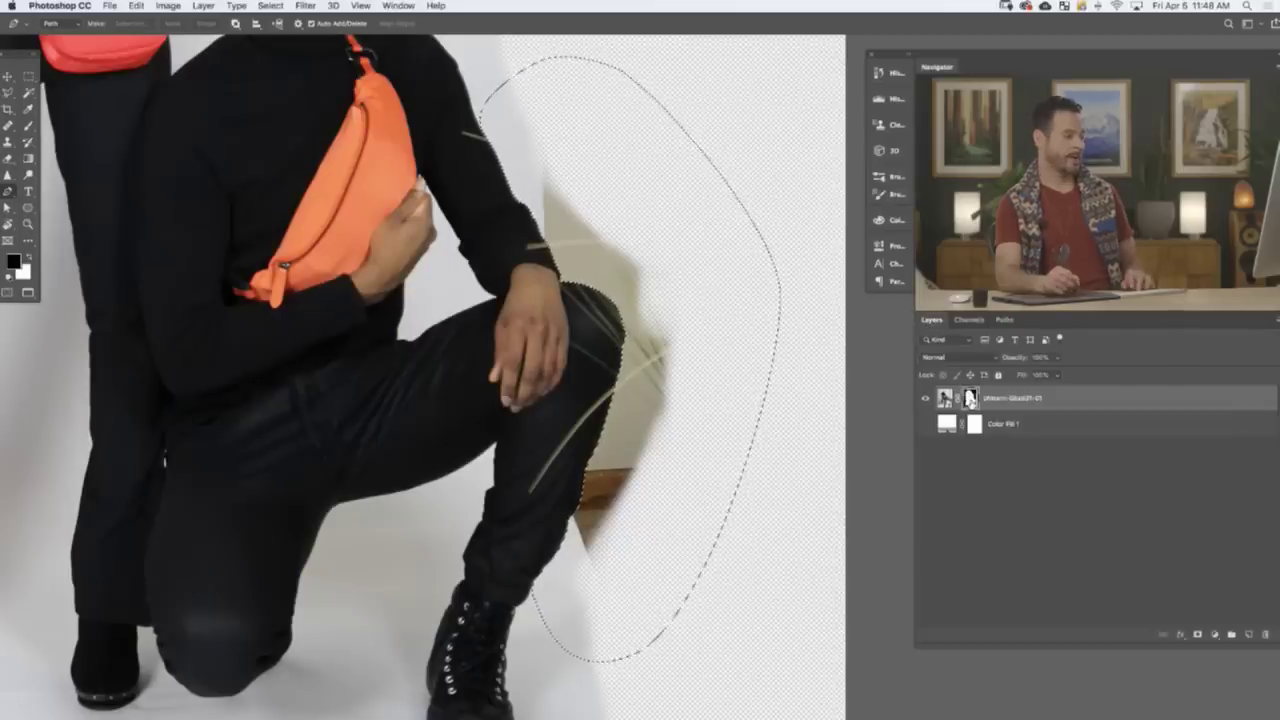
key(b)
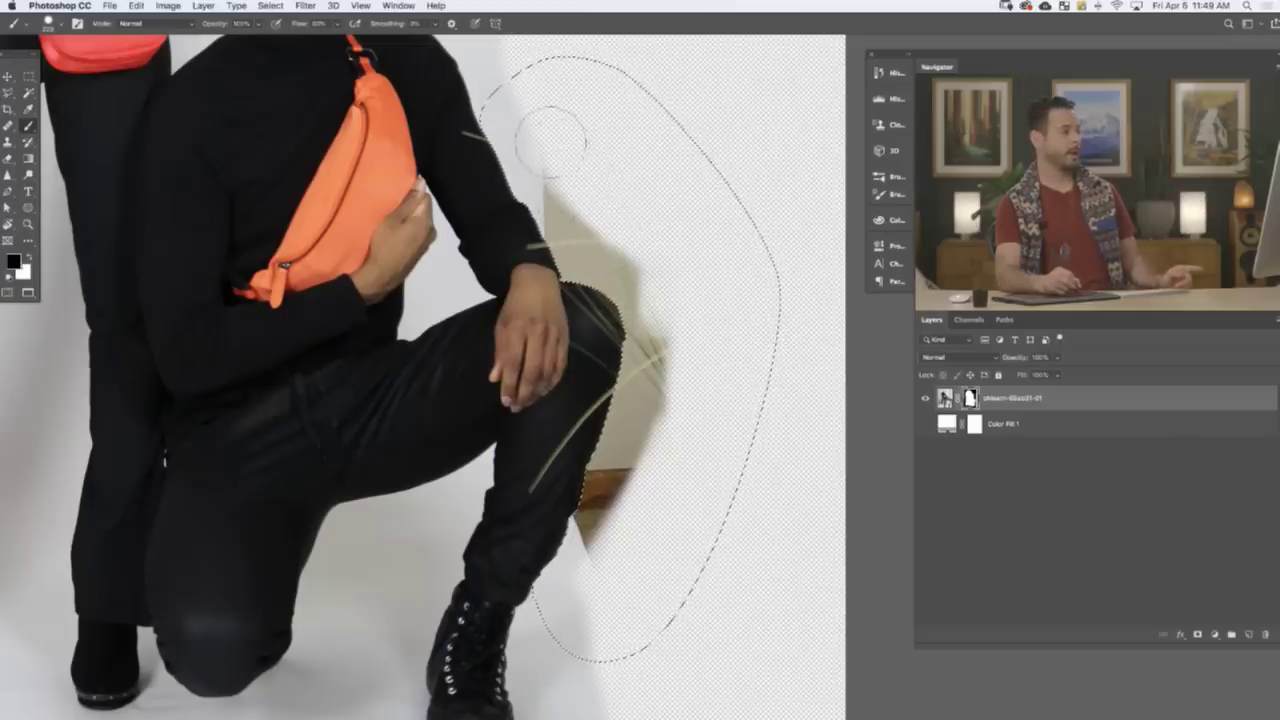
mouse_move(580, 160)
mouse_down()
mouse_move(541, 195)
mouse_move(549, 188)
mouse_move(516, 145)
mouse_move(526, 195)
mouse_move(555, 158)
mouse_move(546, 190)
mouse_move(588, 250)
mouse_up()
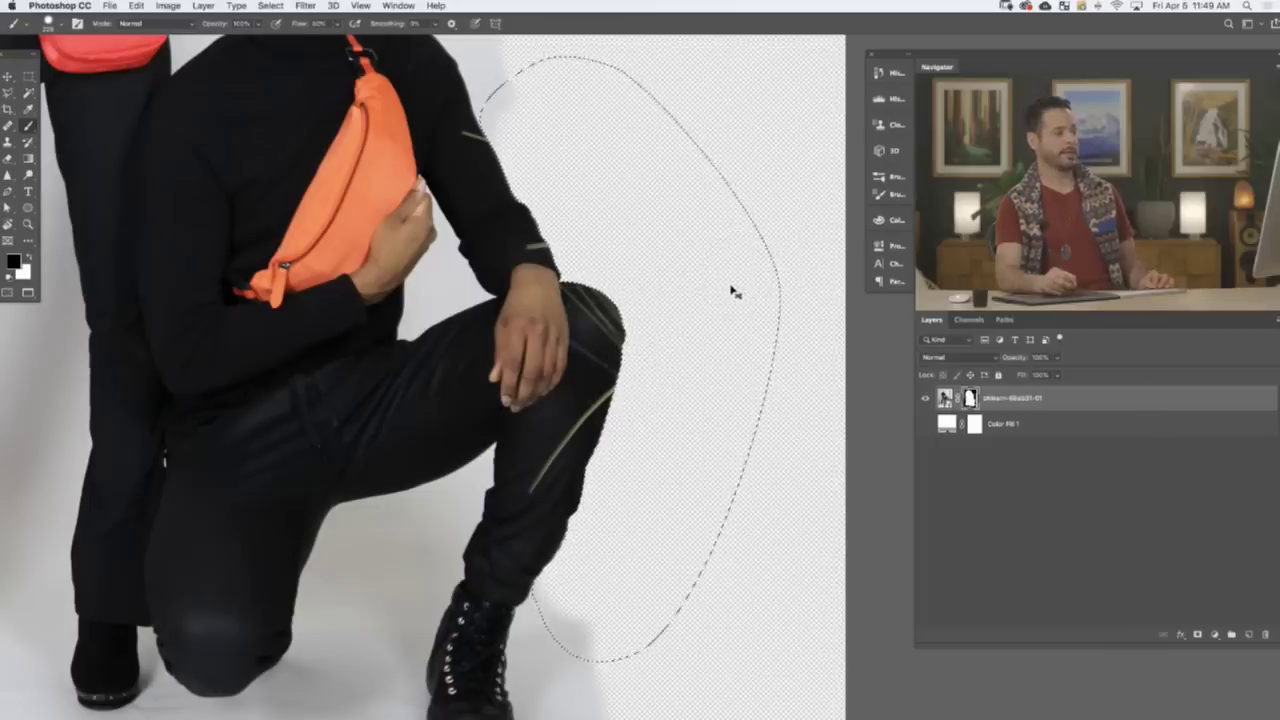
key(super+d)
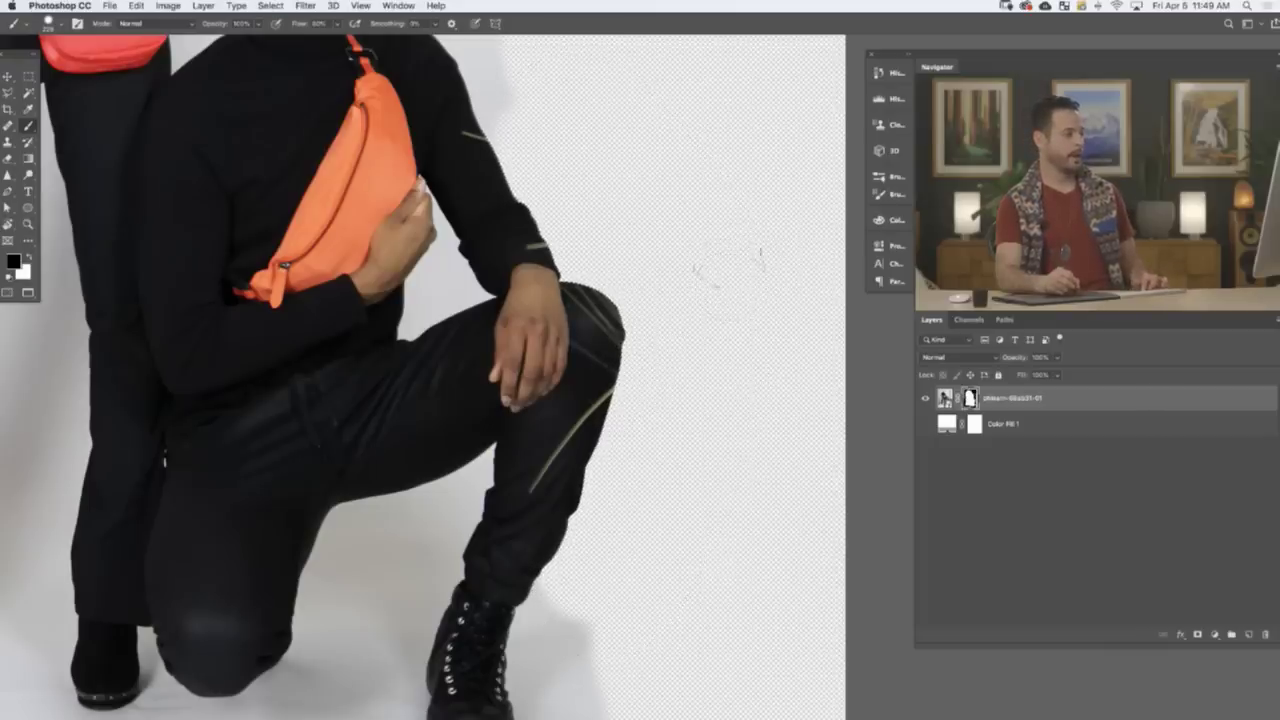
- Examine the masked edge up close along the man's knee, cuff and sleeve
scroll(609, 330, up, 5)
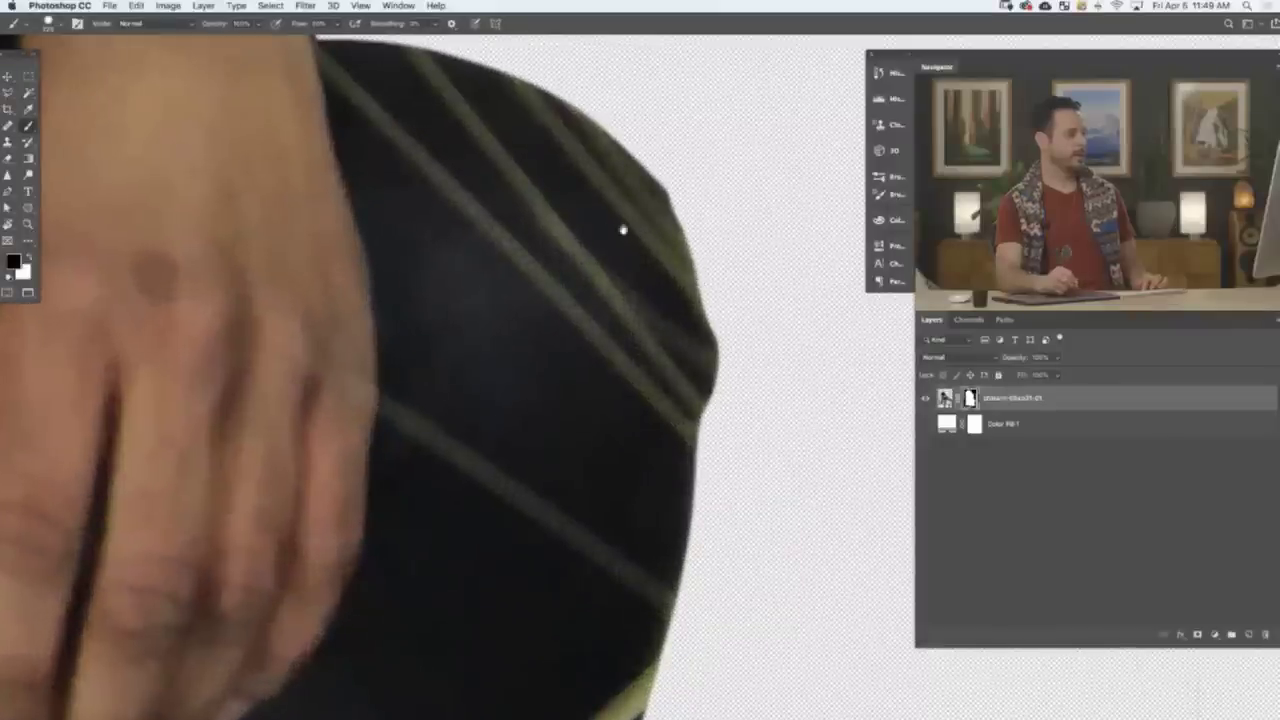
drag(570, 219, 729, 474)
drag(546, 288, 688, 564)
drag(563, 326, 777, 634)
drag(621, 348, 495, 210)
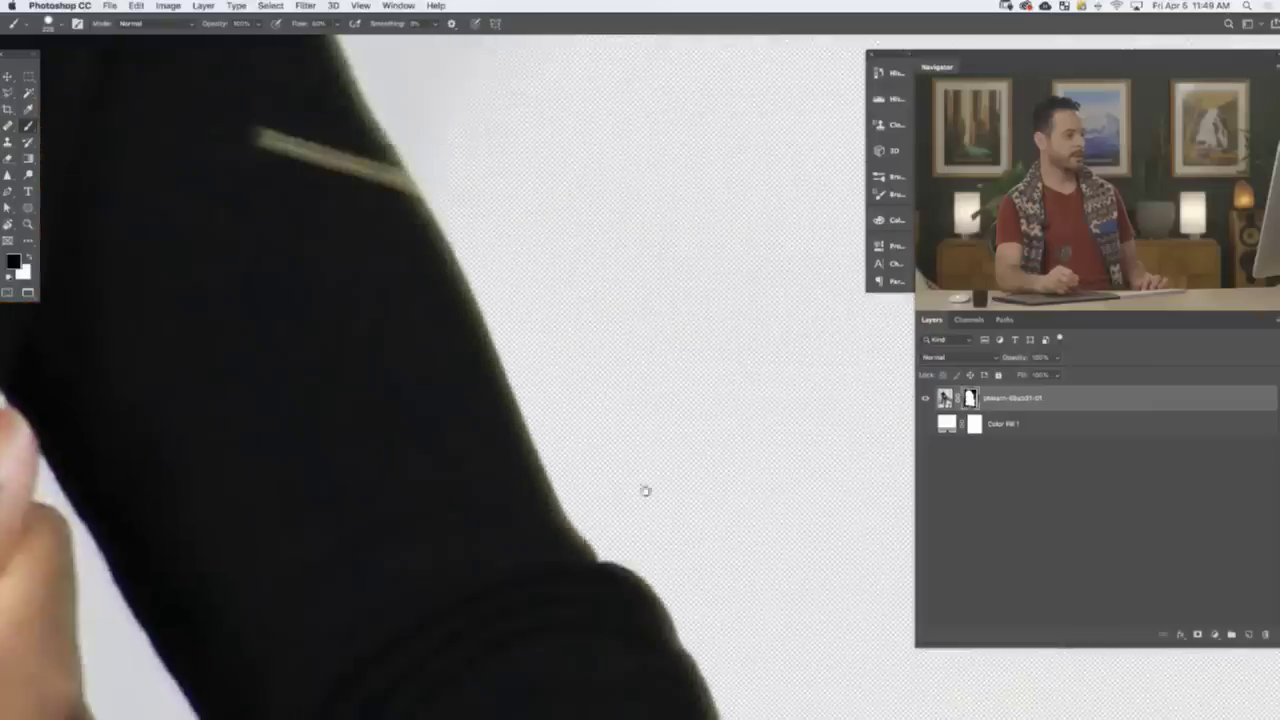
drag(686, 612, 490, 329)
scroll(490, 329, down, 10)
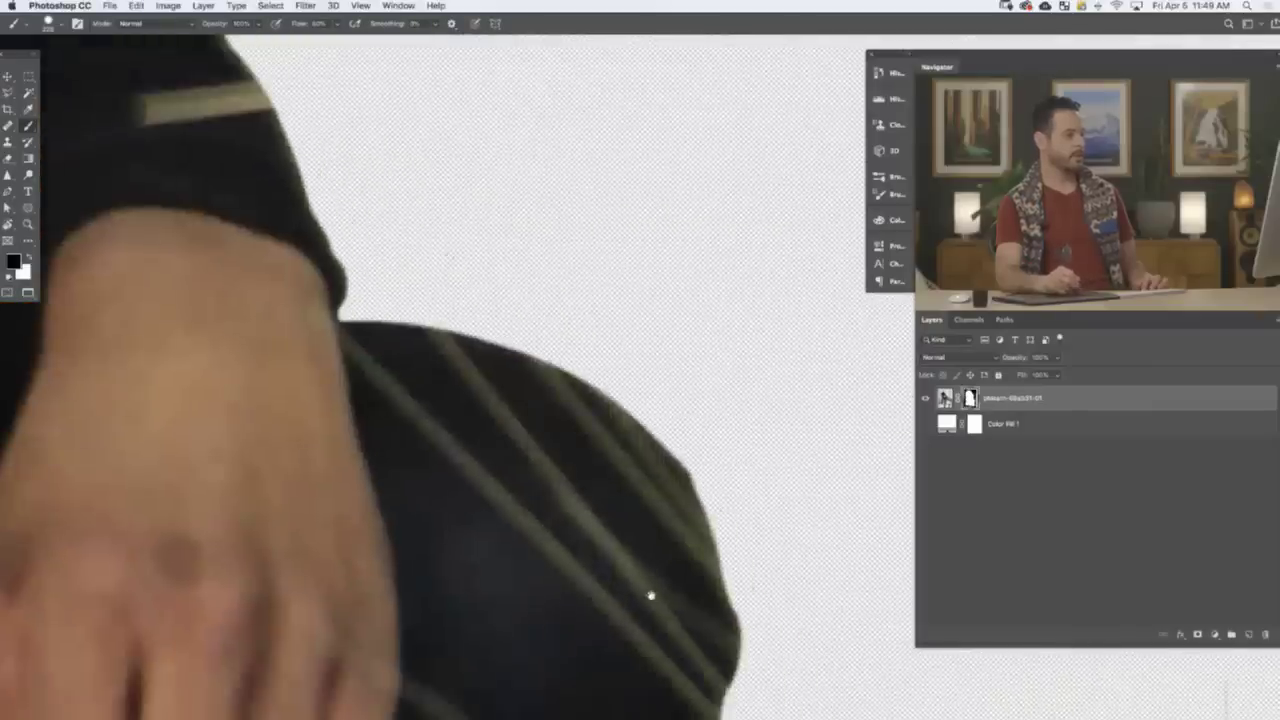
- Examine the masked edge from the man's bent knee down his lower leg to the top of his boot
scroll(432, 168, down, 10)
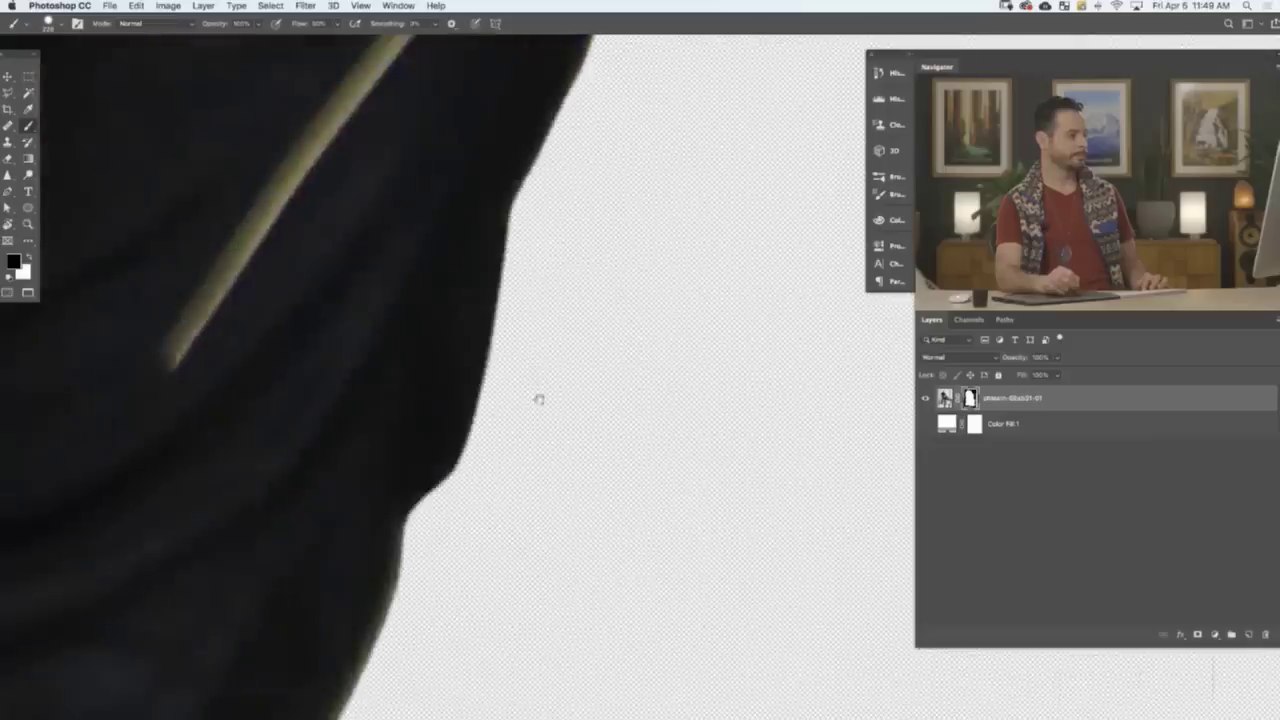
scroll(653, 277, down, 10)
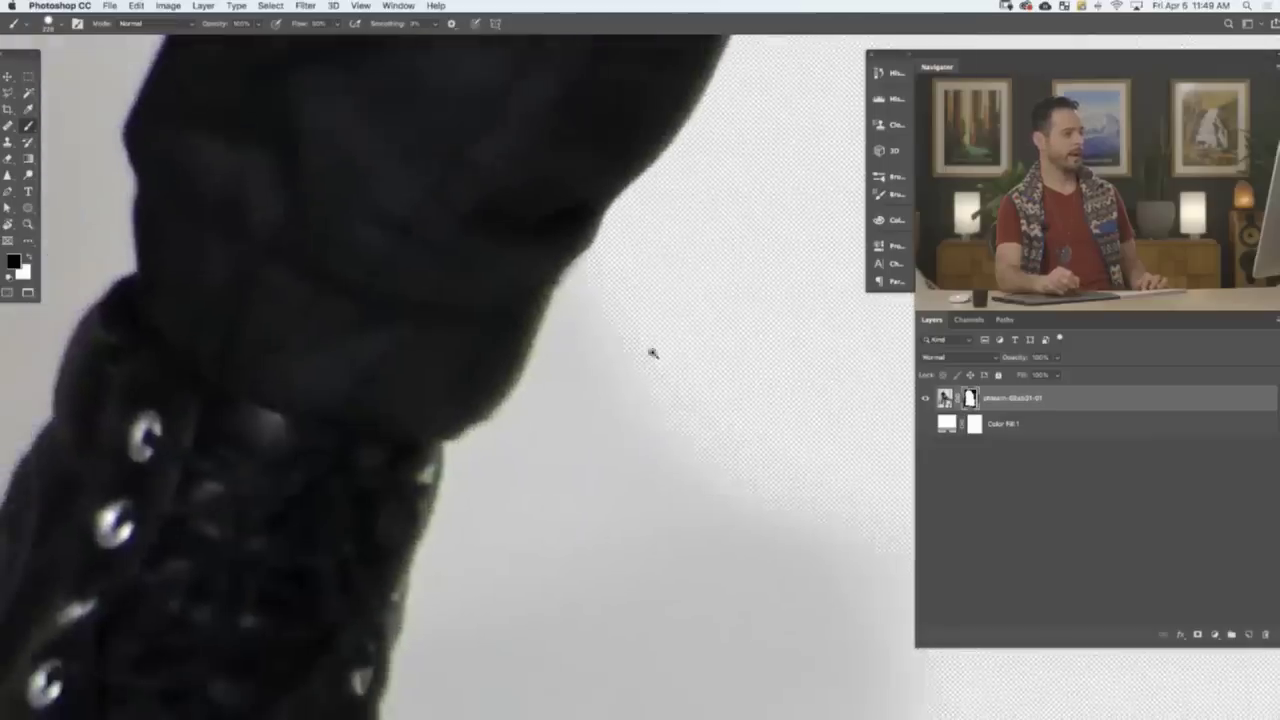
drag(626, 345, 480, 345)
drag(656, 146, 568, 411)
- Switch to the Polygonal Lasso tool and re-enable the disabled layer mask on the photo of the two models
click(8, 92)
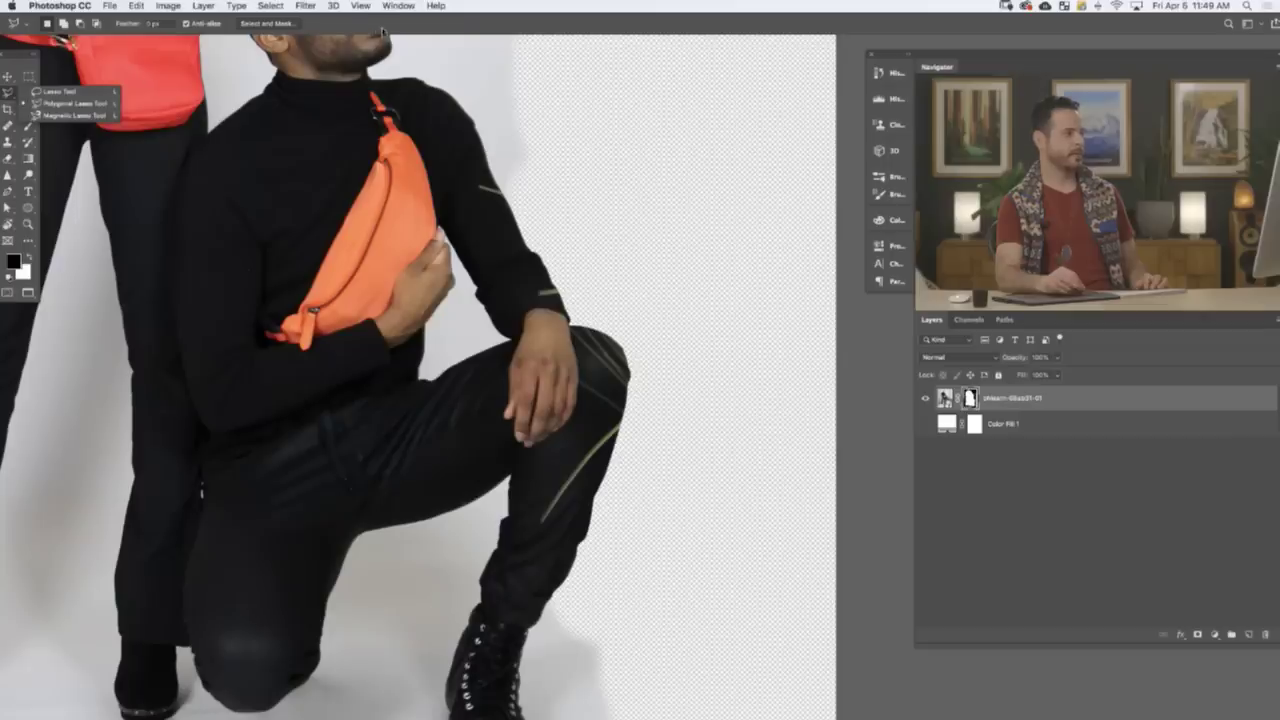
click(422, 31)
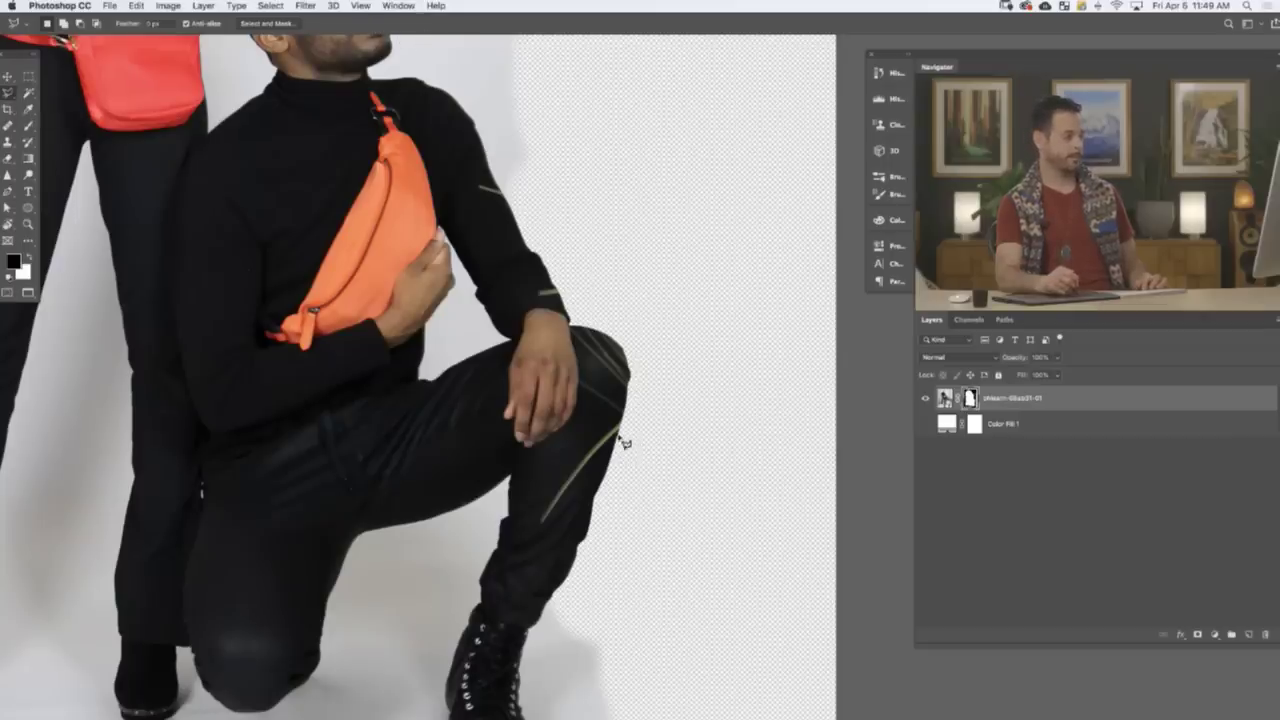
scroll(577, 490, down, 3)
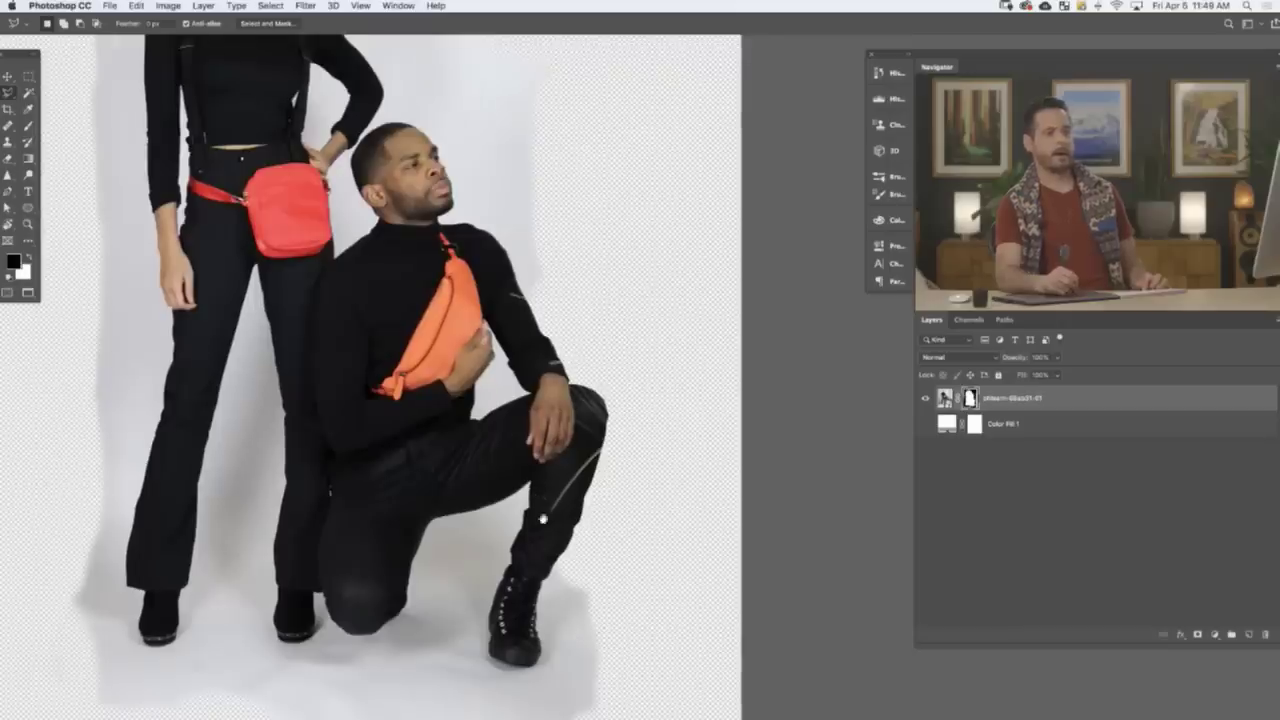
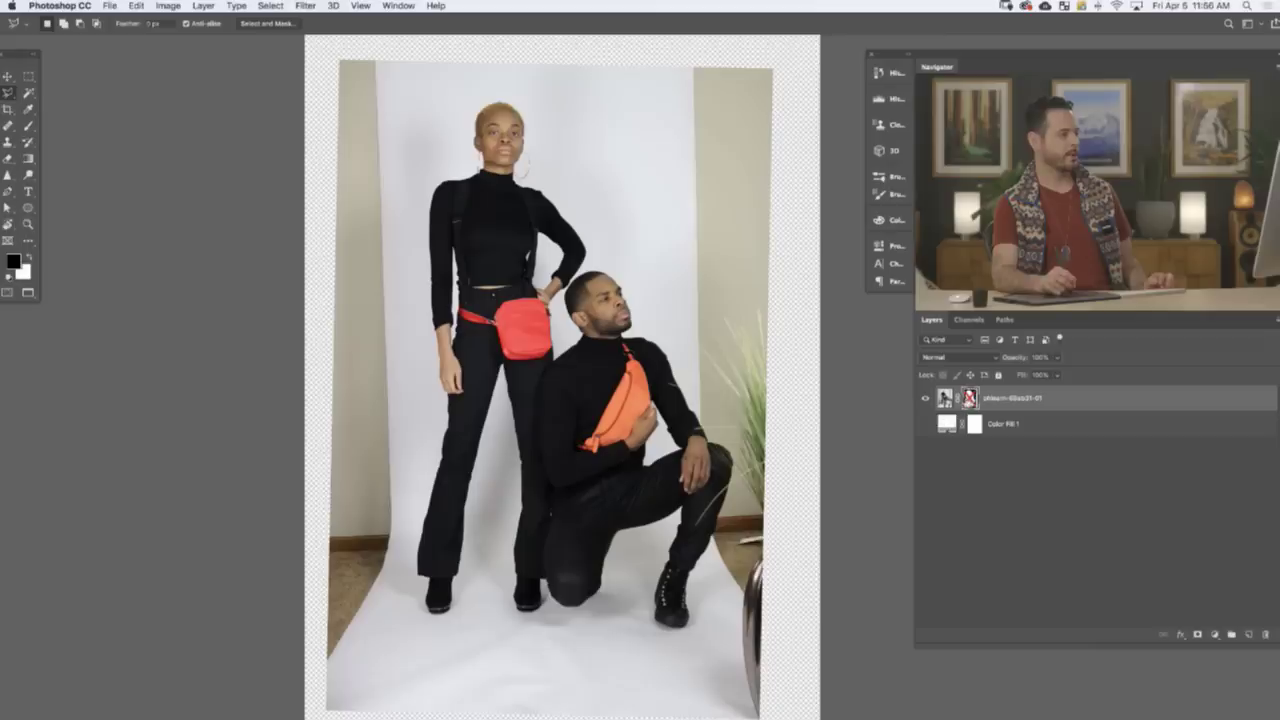
shift+click(969, 398)
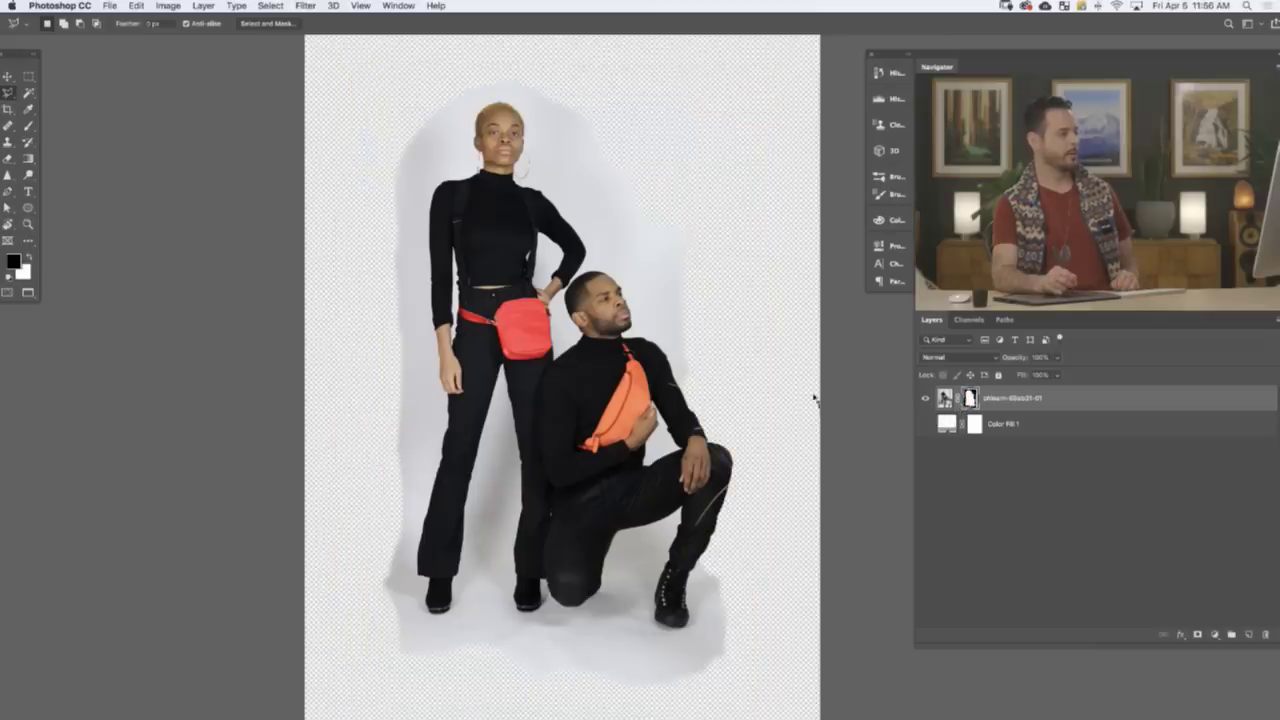
- Show the white Color Fill 1 layer beneath the masked photo
click(925, 425)
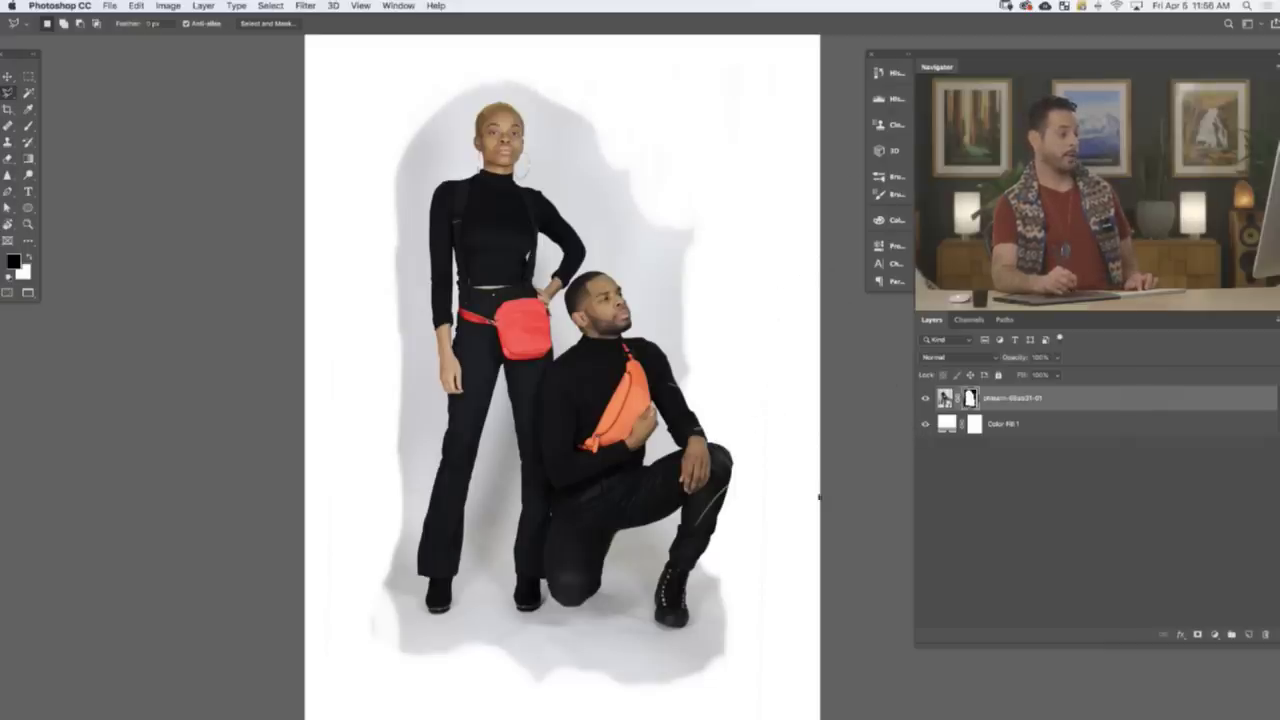
drag(777, 513, 764, 514)
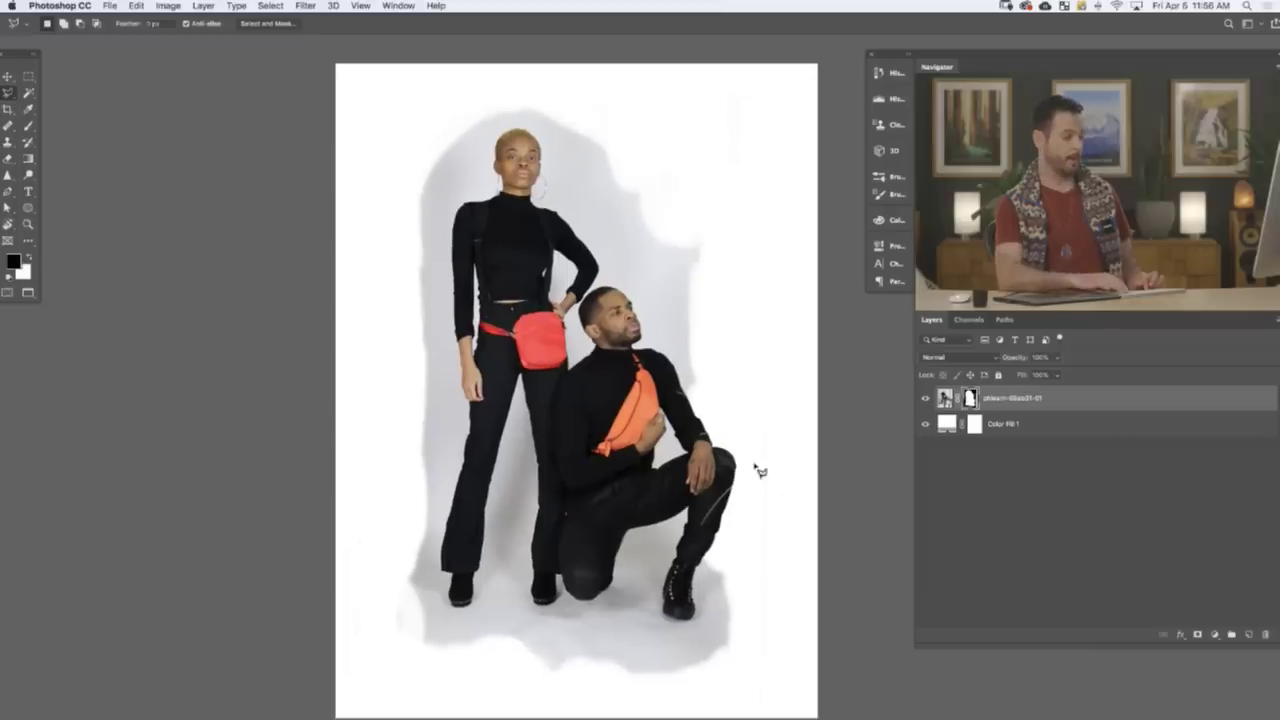
key(super+0)
key(super+equal)
key(super+minus)
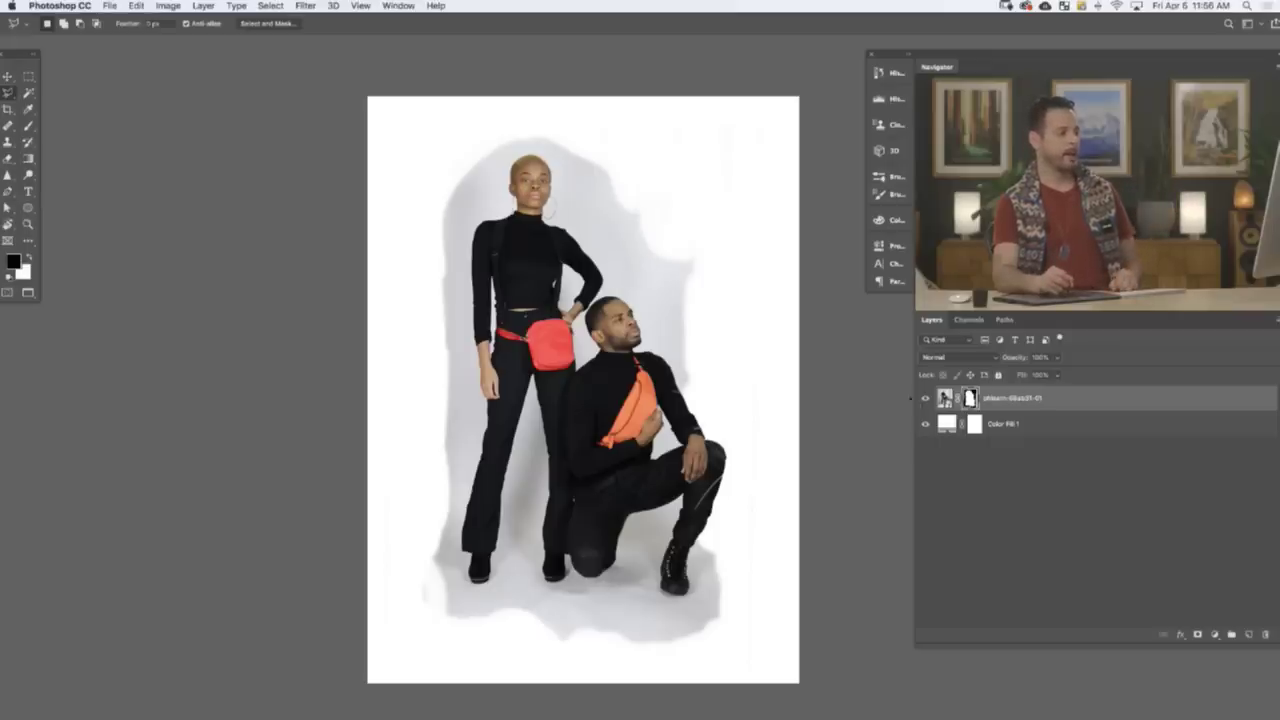
- Add a Levels adjustment layer above the photo and raise its shadow input level to about 150 to darken the image strongly
click(1216, 637)
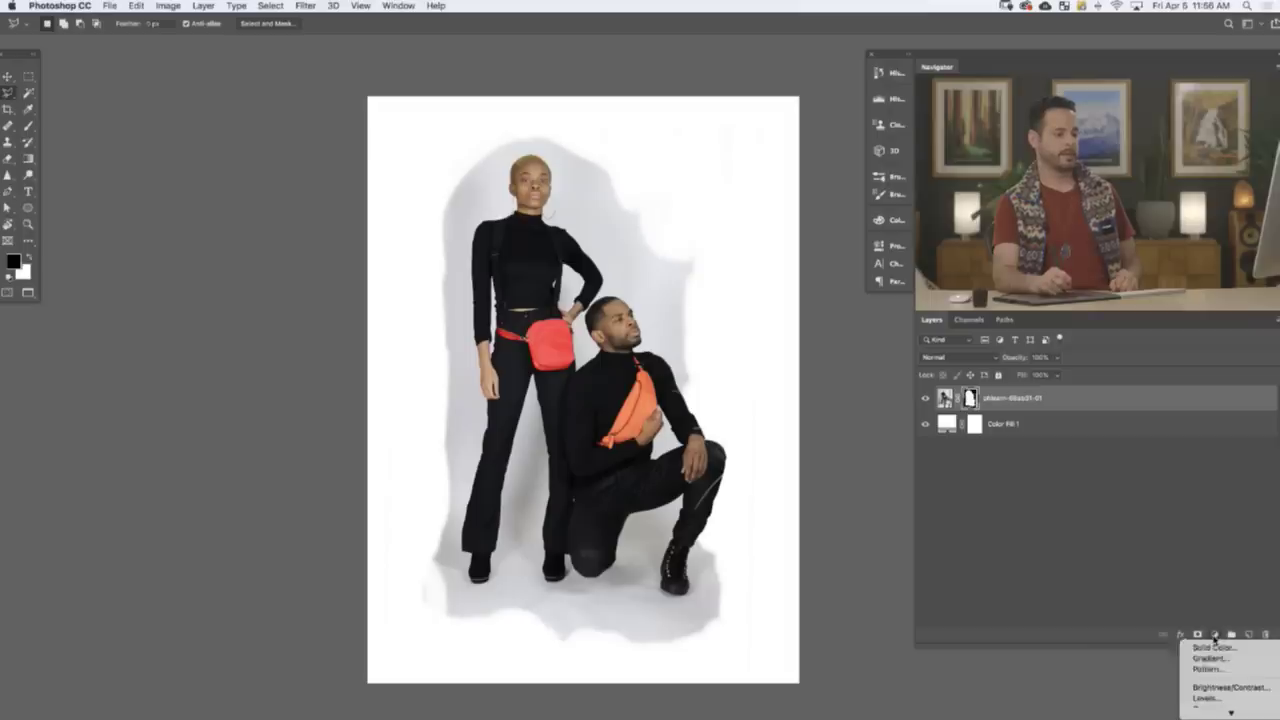
click(1229, 700)
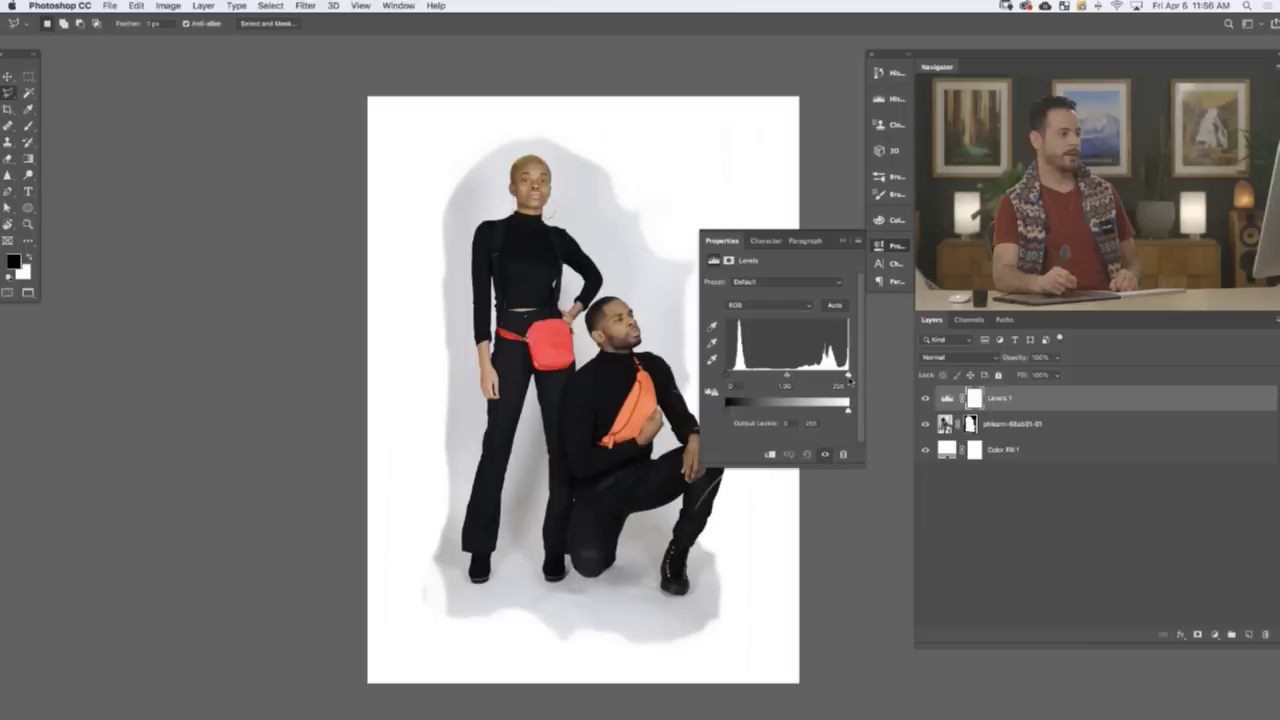
mouse_move(845, 375)
mouse_down()
mouse_move(818, 376)
mouse_move(862, 373)
mouse_up()
drag(729, 378, 792, 382)
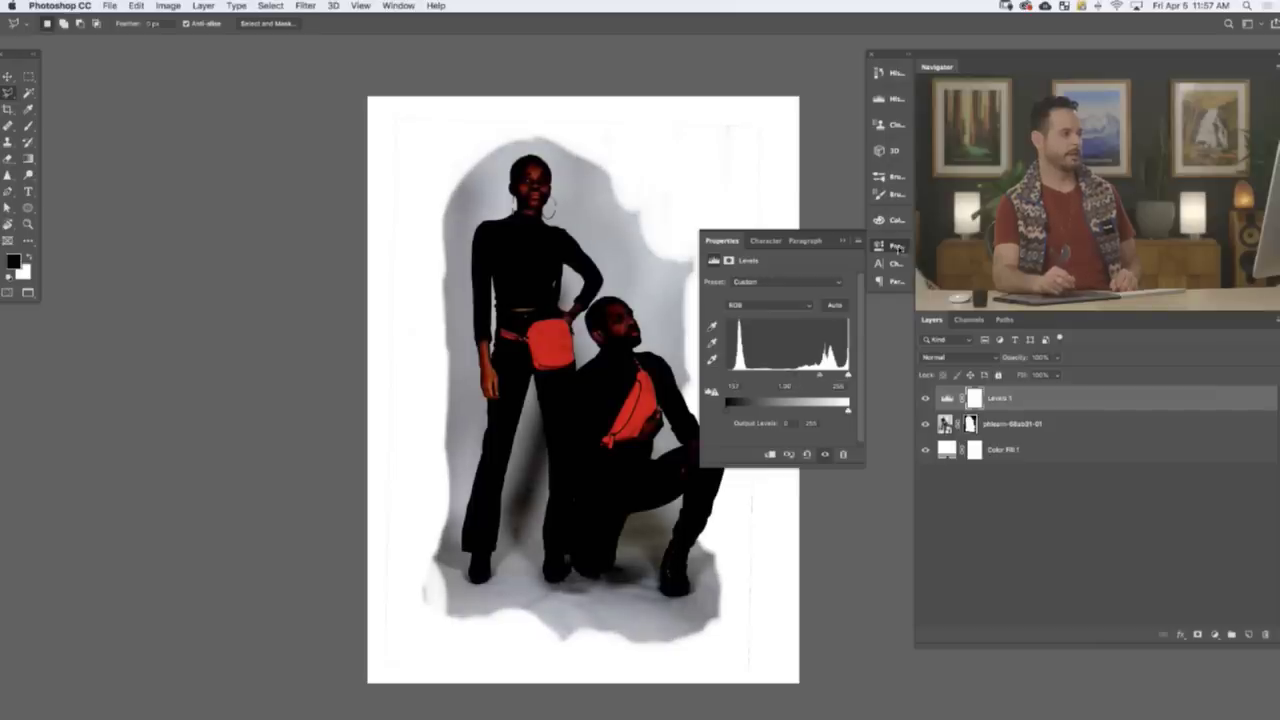
click(880, 245)
- Rename the Levels adjustment layer to Check and give it a red color label
double_click(1000, 398)
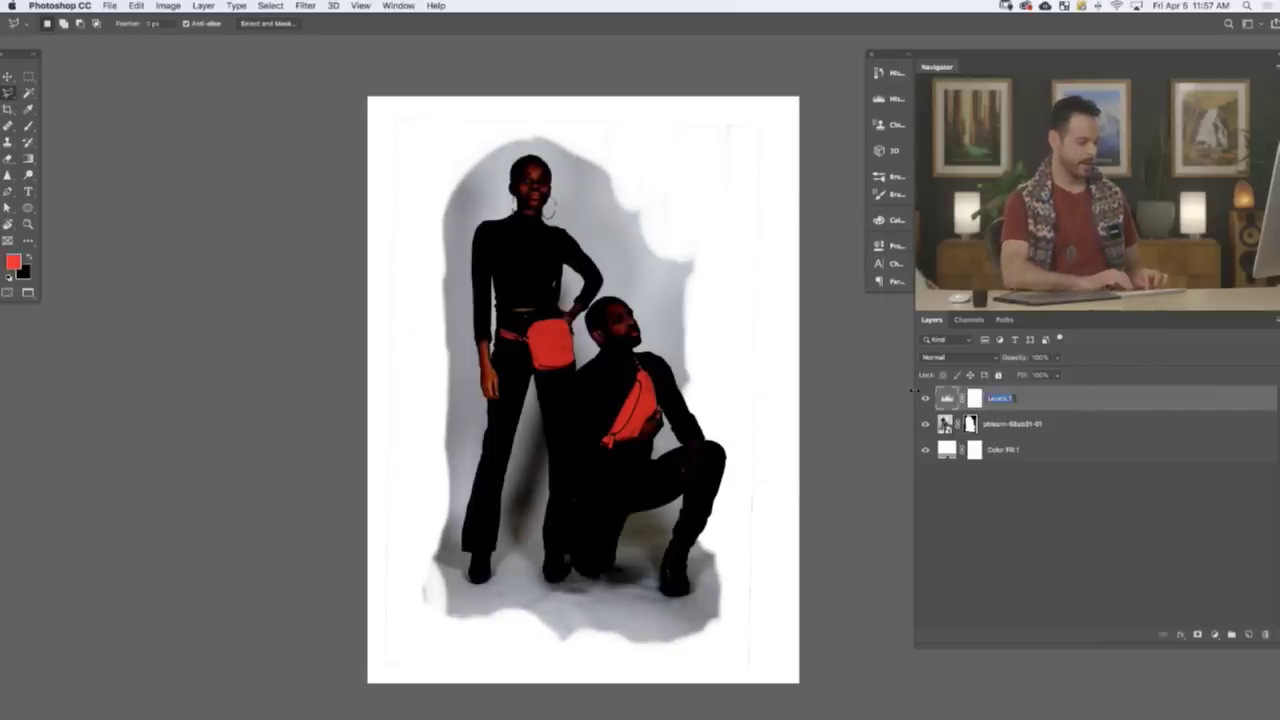
text(Check)
key(Return)
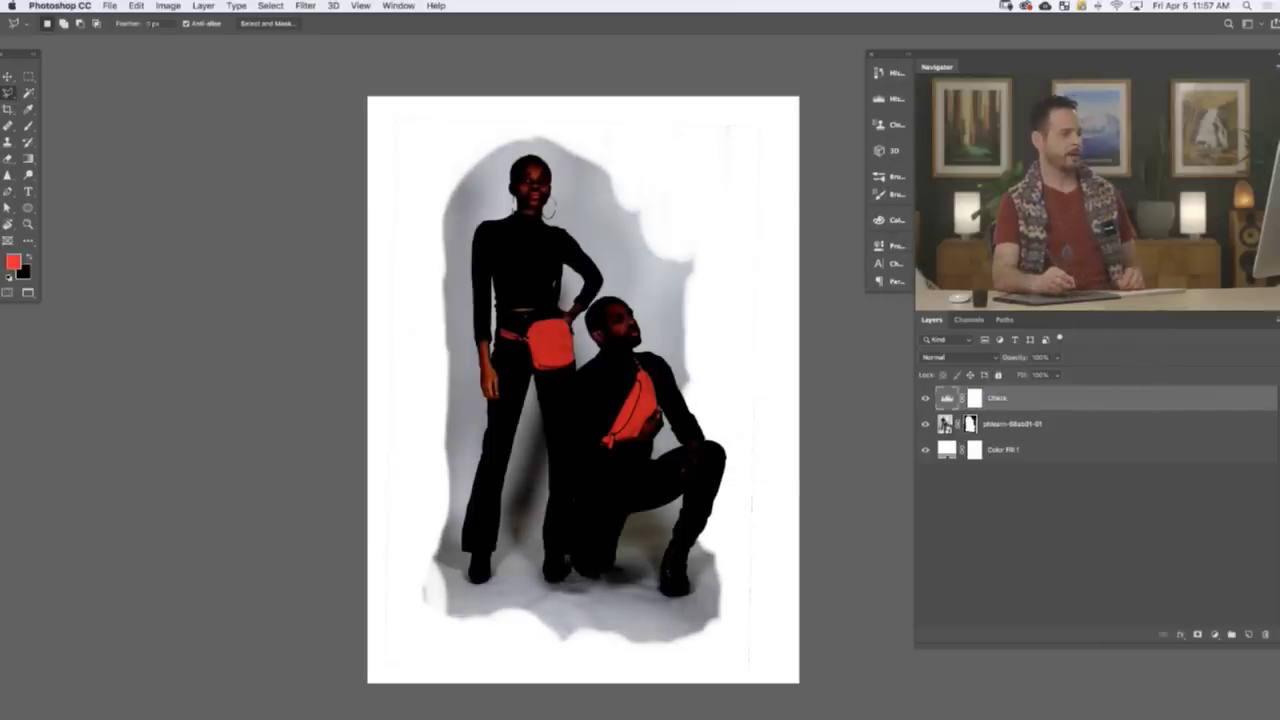
right_click(918, 402)
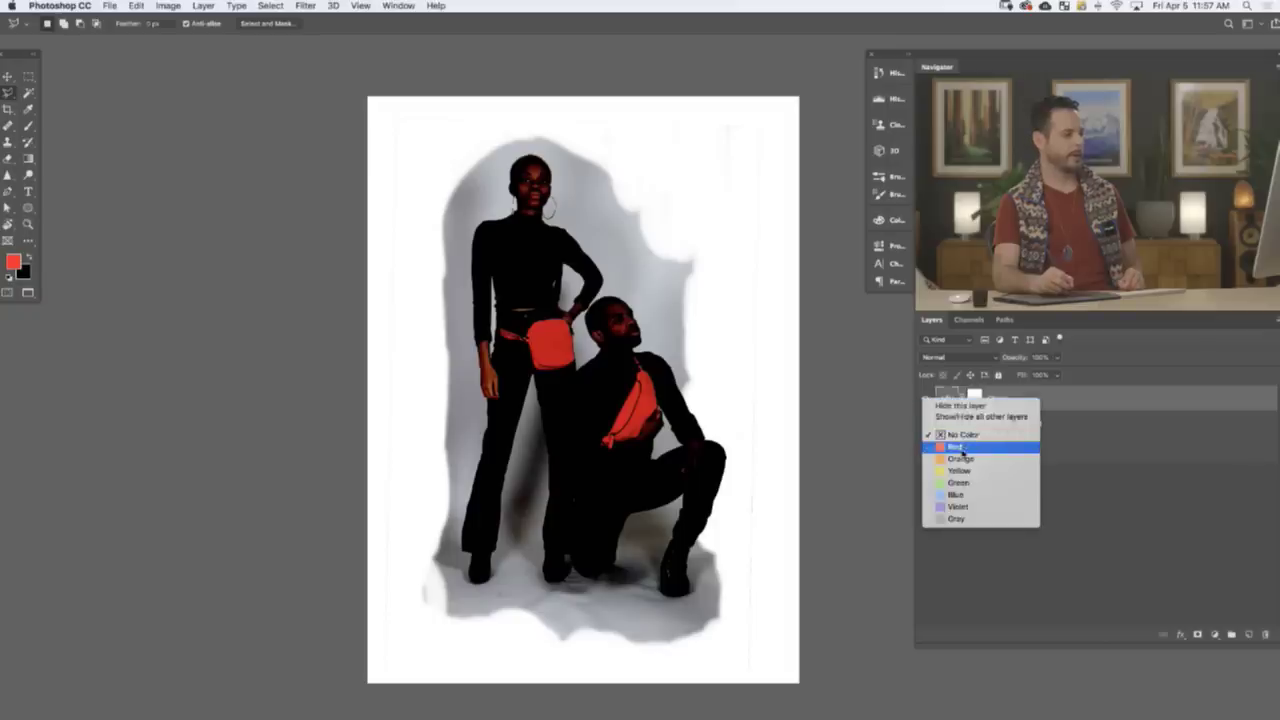
click(962, 449)
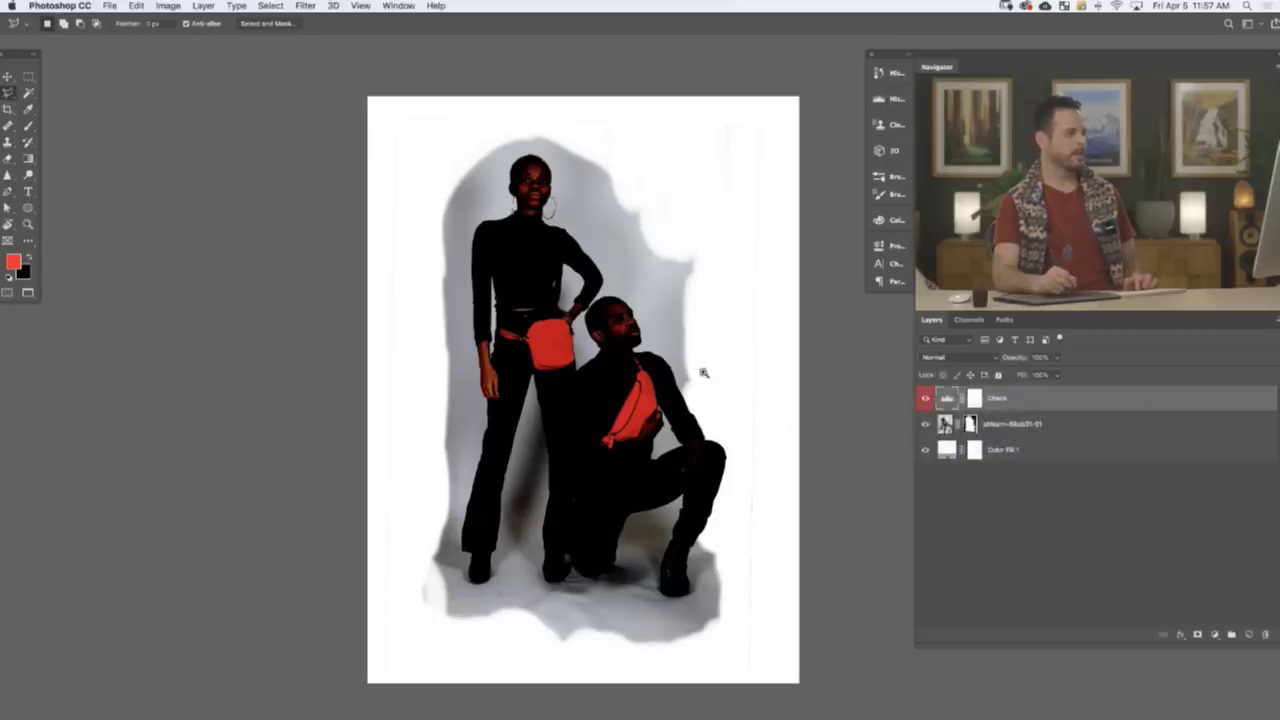
- Toggle the Check layer's visibility to compare the photo's background with and without the darkening
drag(705, 371, 719, 363)
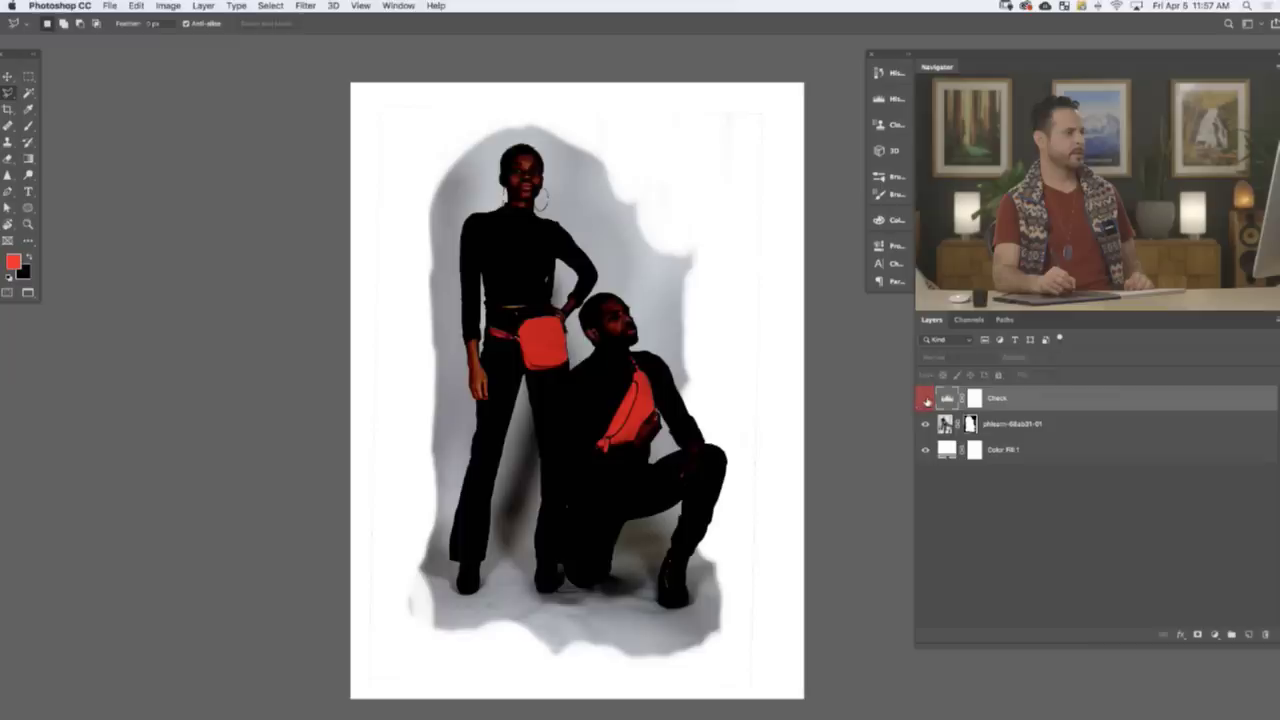
click(925, 400)
click(926, 400)
click(927, 400)
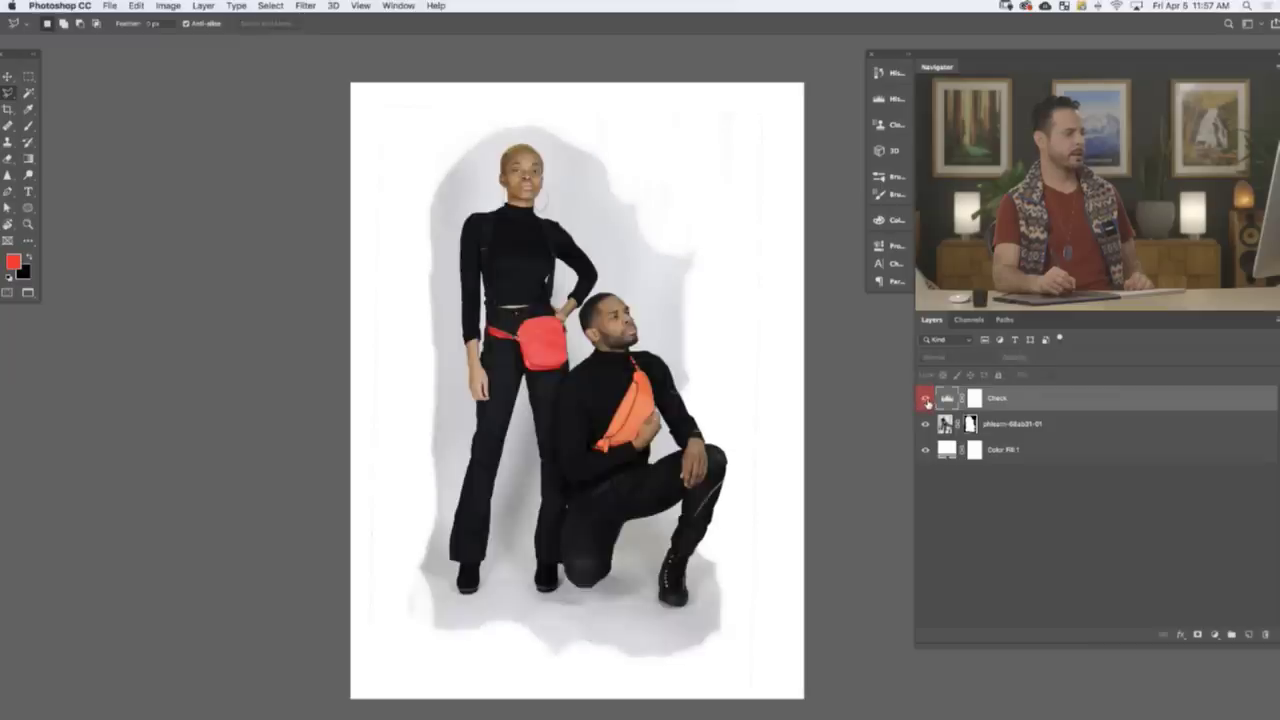
click(926, 401)
click(926, 401)
click(927, 403)
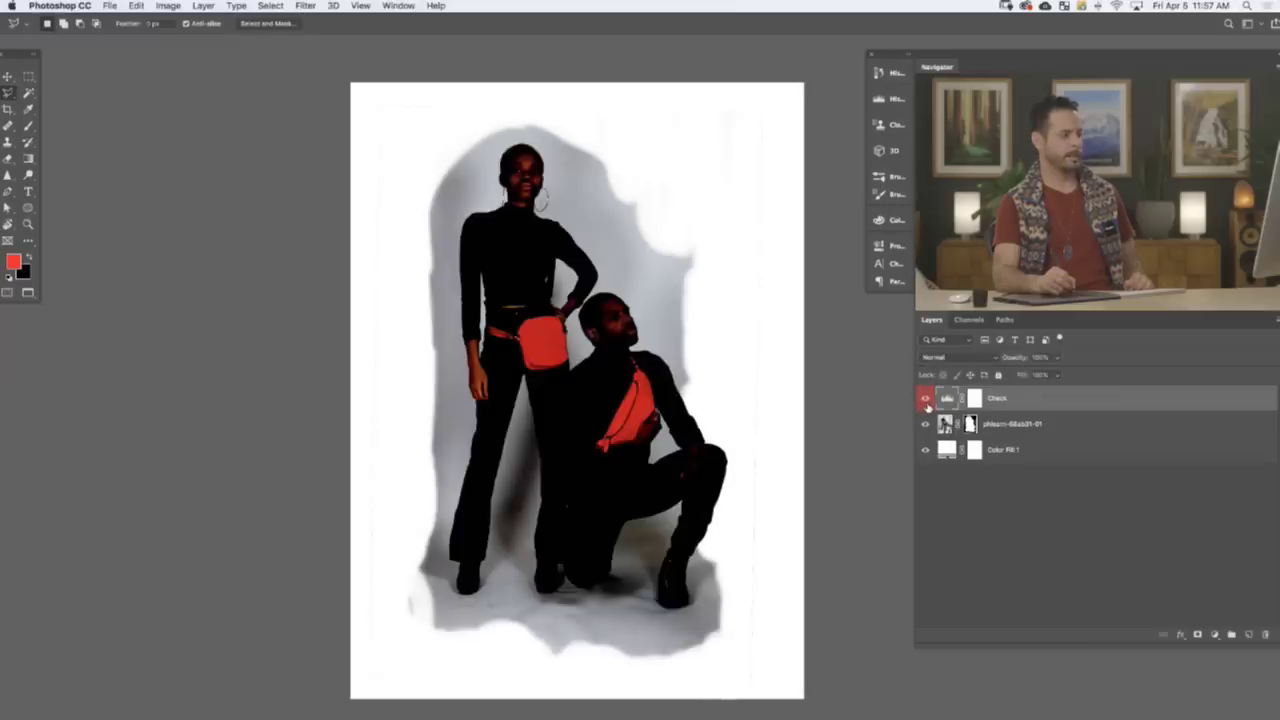
click(926, 402)
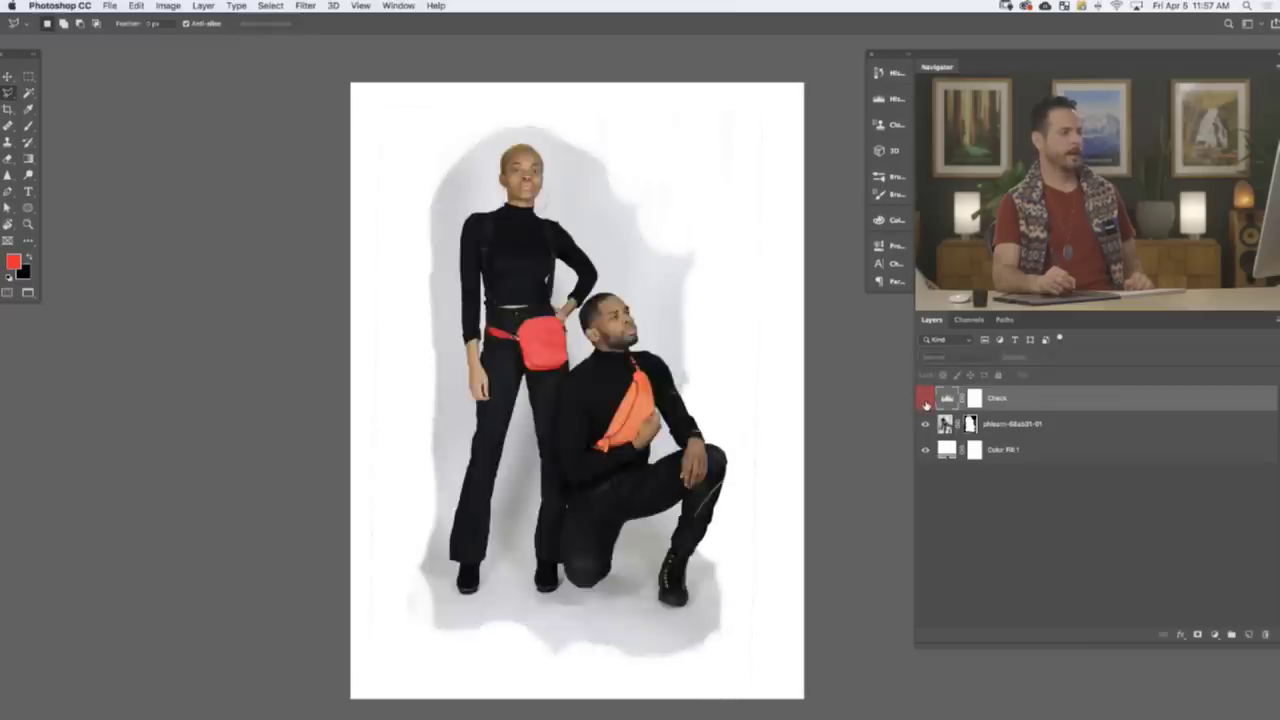
click(926, 402)
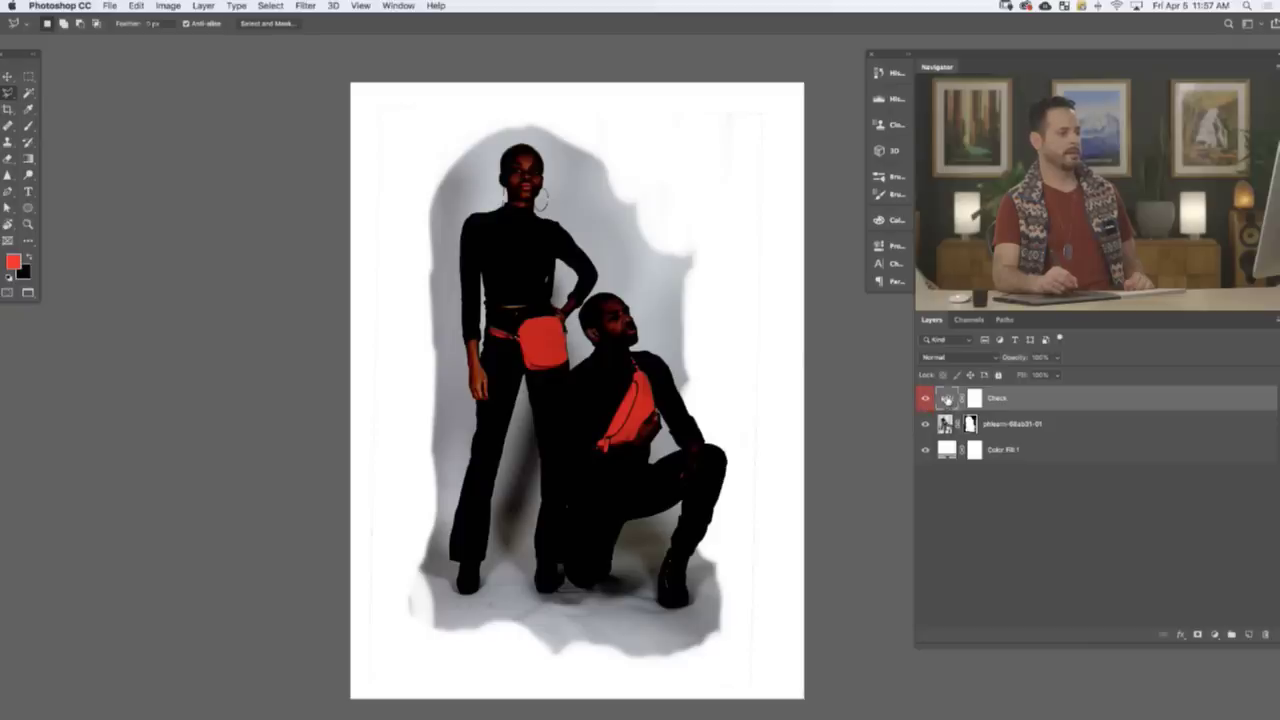
- Raise the Check layer's shadow input level almost to the white point so every off-white area turns dark
double_click(948, 402)
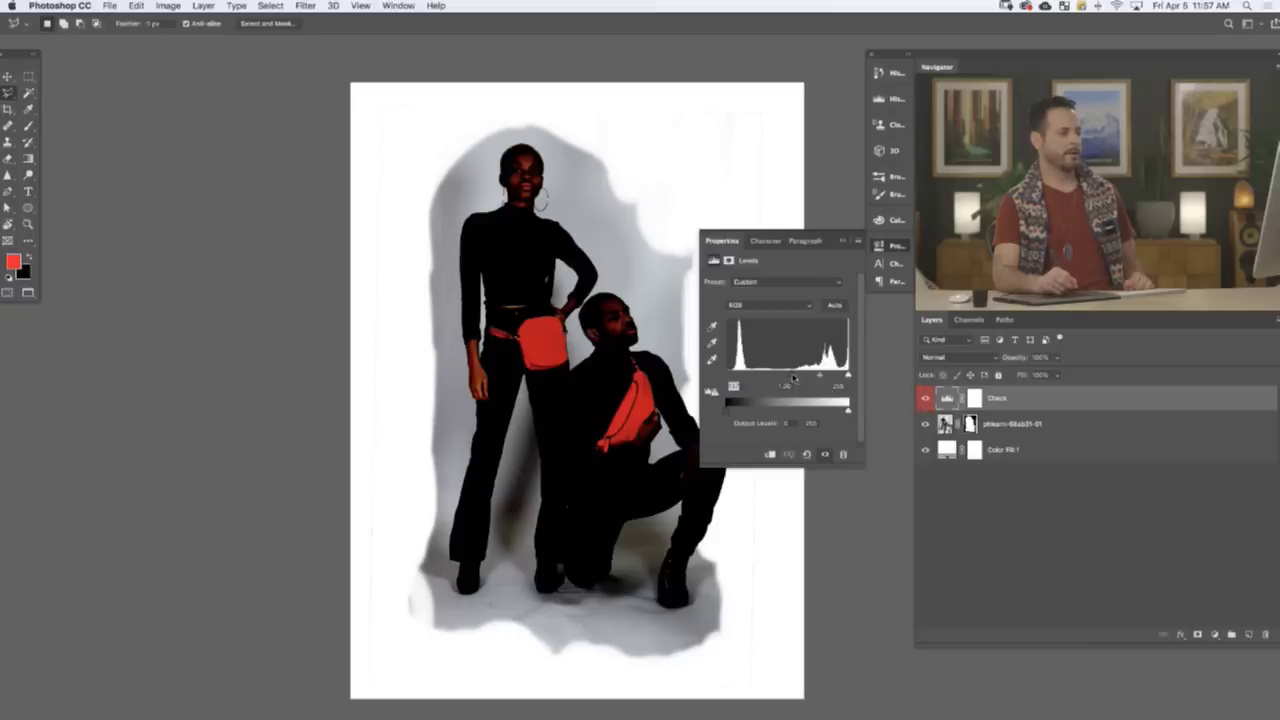
drag(793, 378, 896, 267)
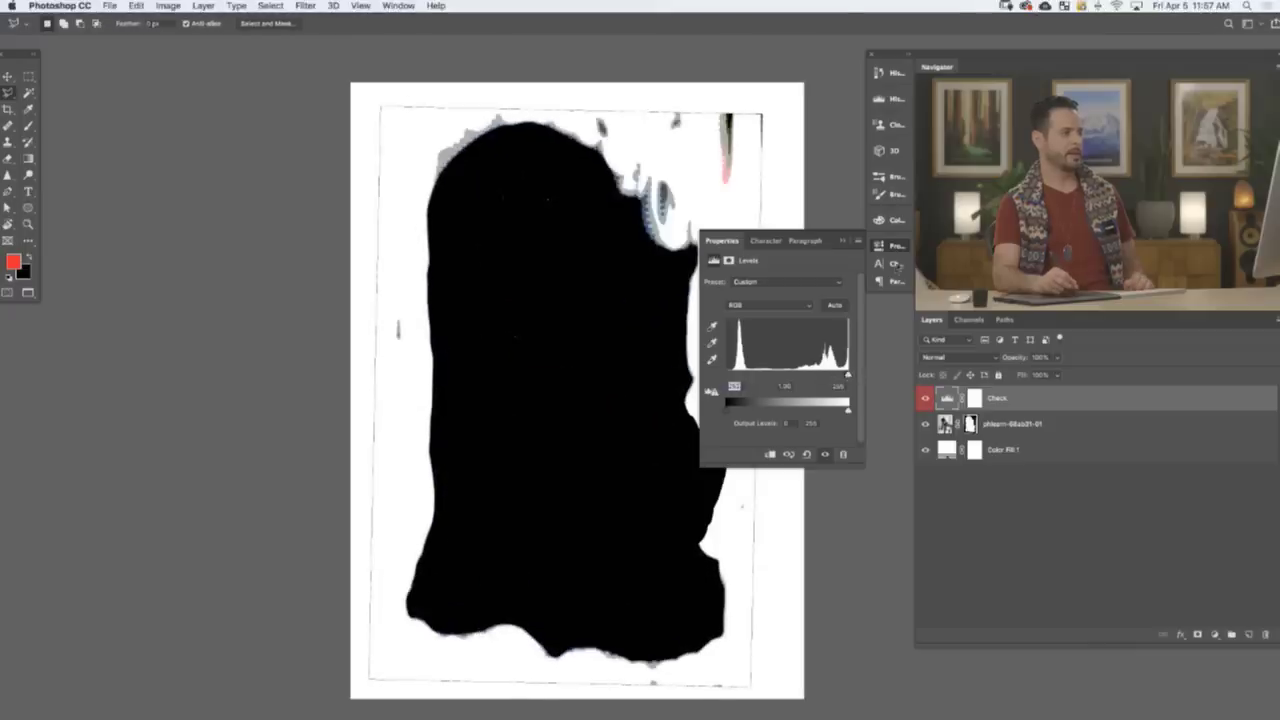
click(897, 248)
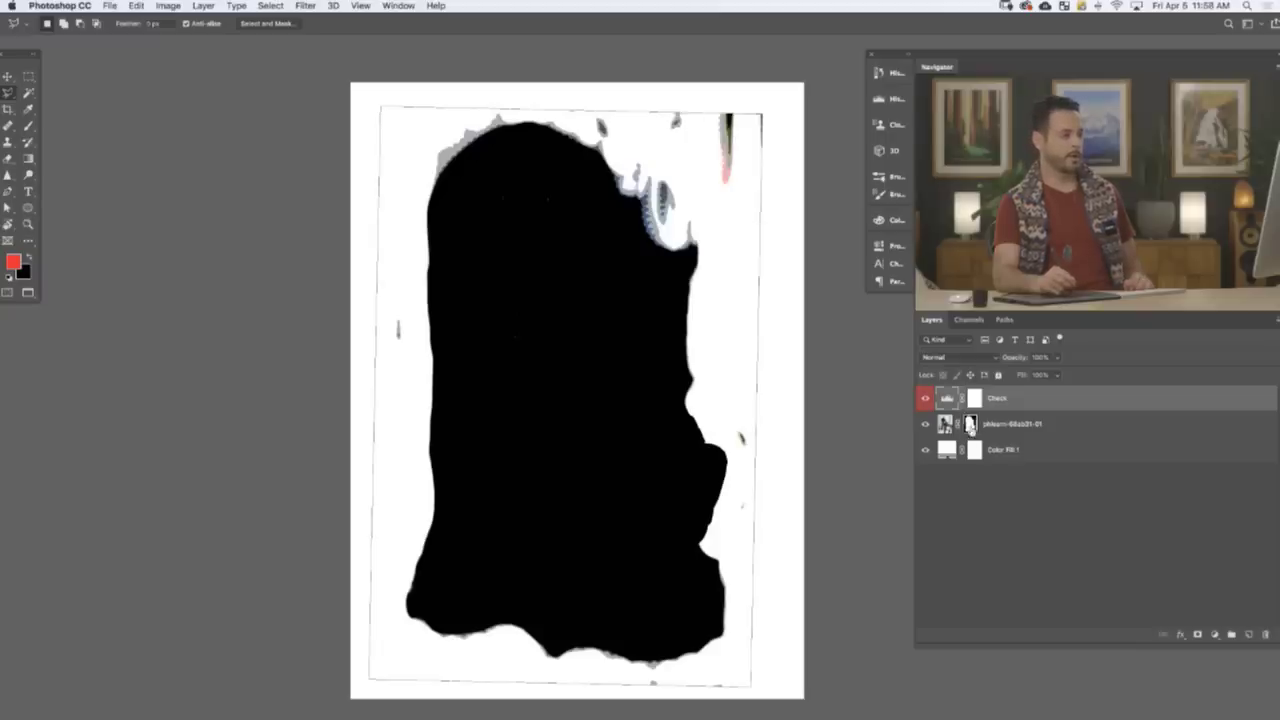
- On the photo's layer mask, lasso the stray marks along the upper edge and upper-right corner and fill the selection with black
click(970, 426)
drag(757, 124, 727, 216)
mouse_move(735, 253)
mouse_down()
mouse_move(737, 214)
mouse_move(721, 241)
mouse_up()
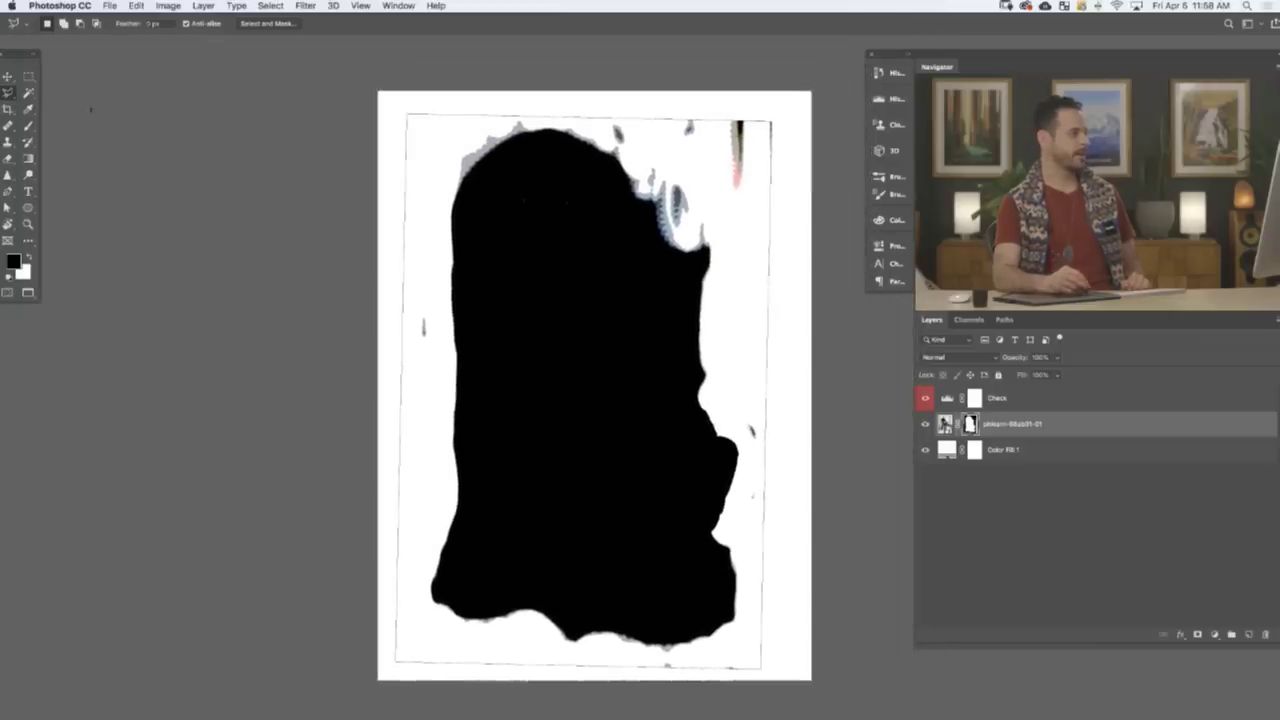
click(8, 92)
click(55, 90)
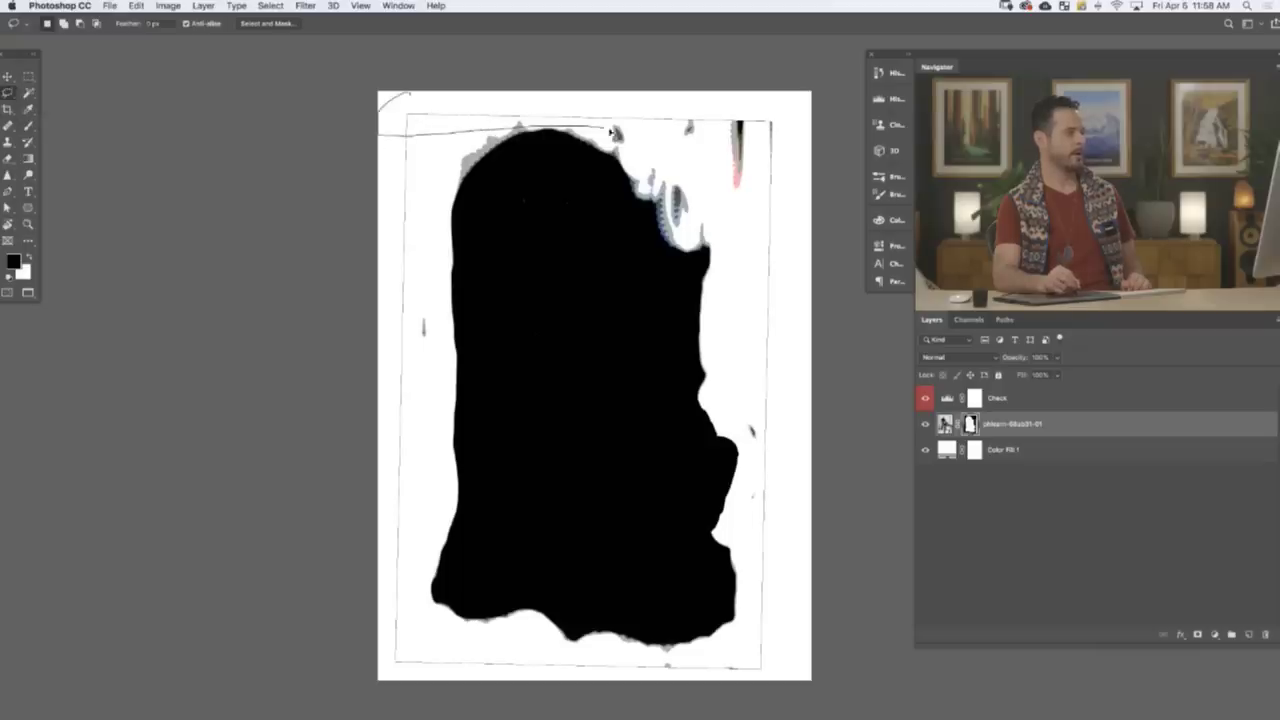
mouse_move(735, 210)
mouse_down()
mouse_move(803, 158)
mouse_move(790, 104)
mouse_up()
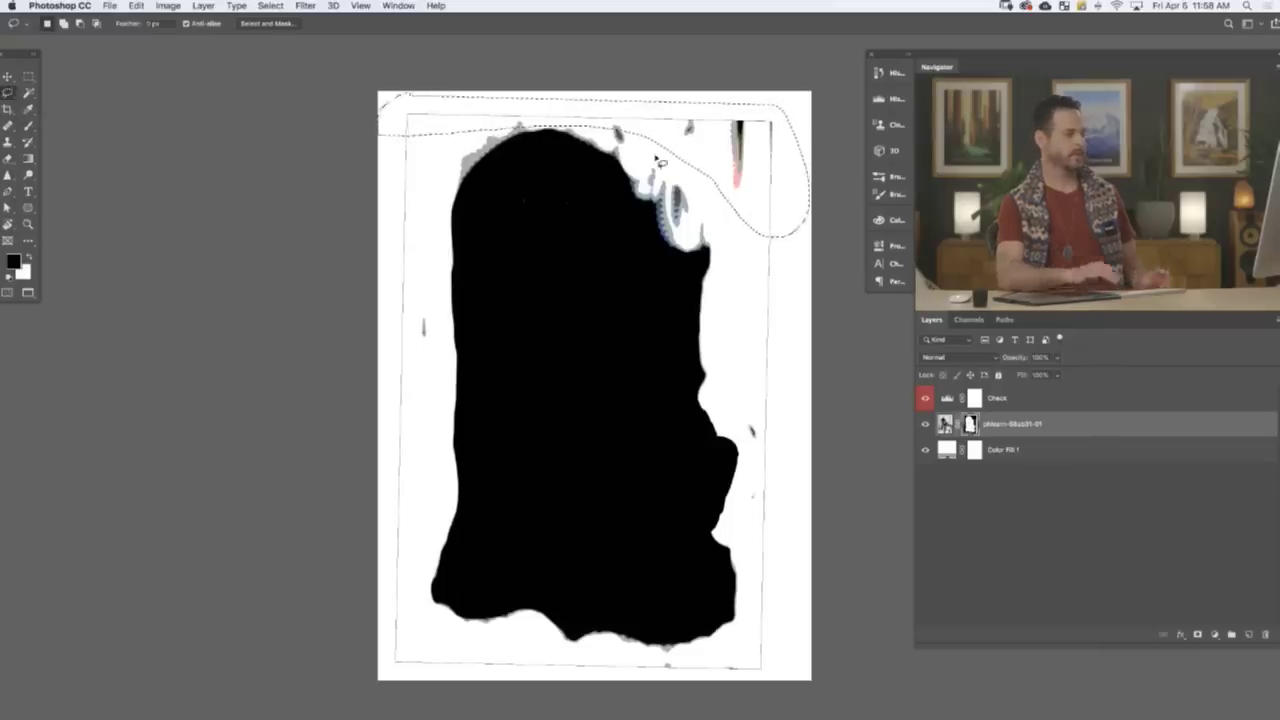
key(shift+BackSpace)
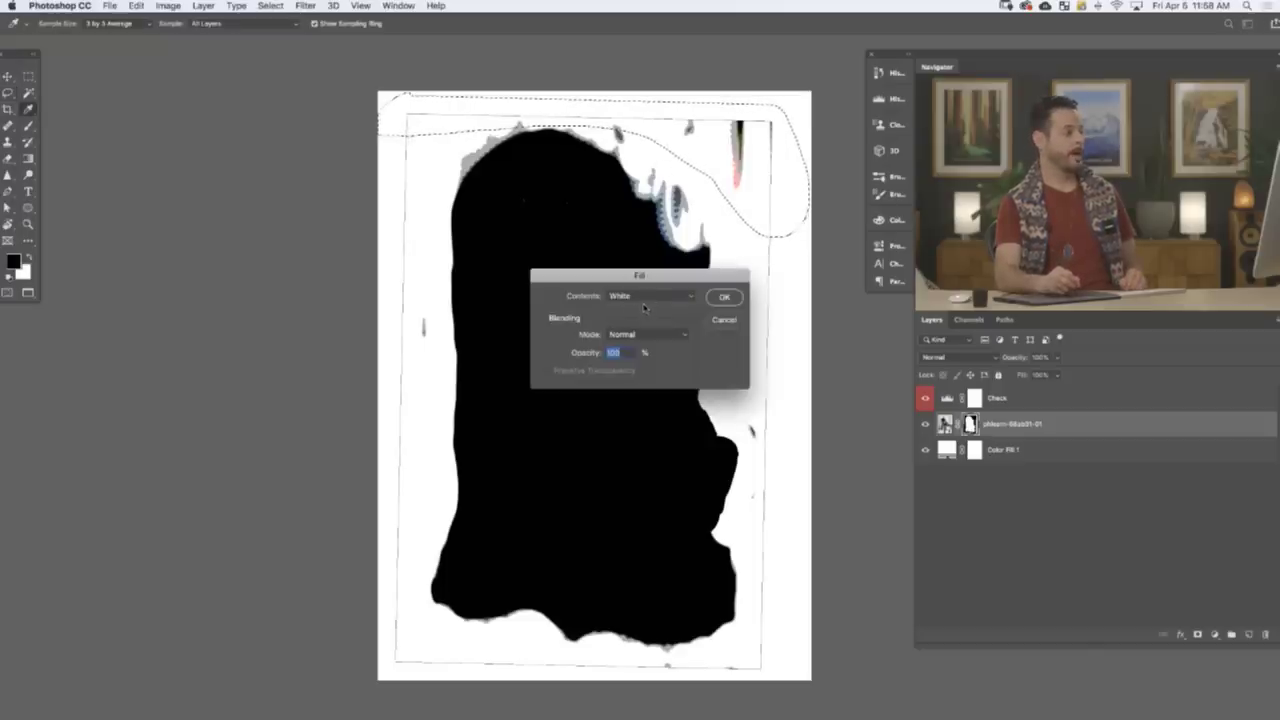
click(724, 298)
key(super+z)
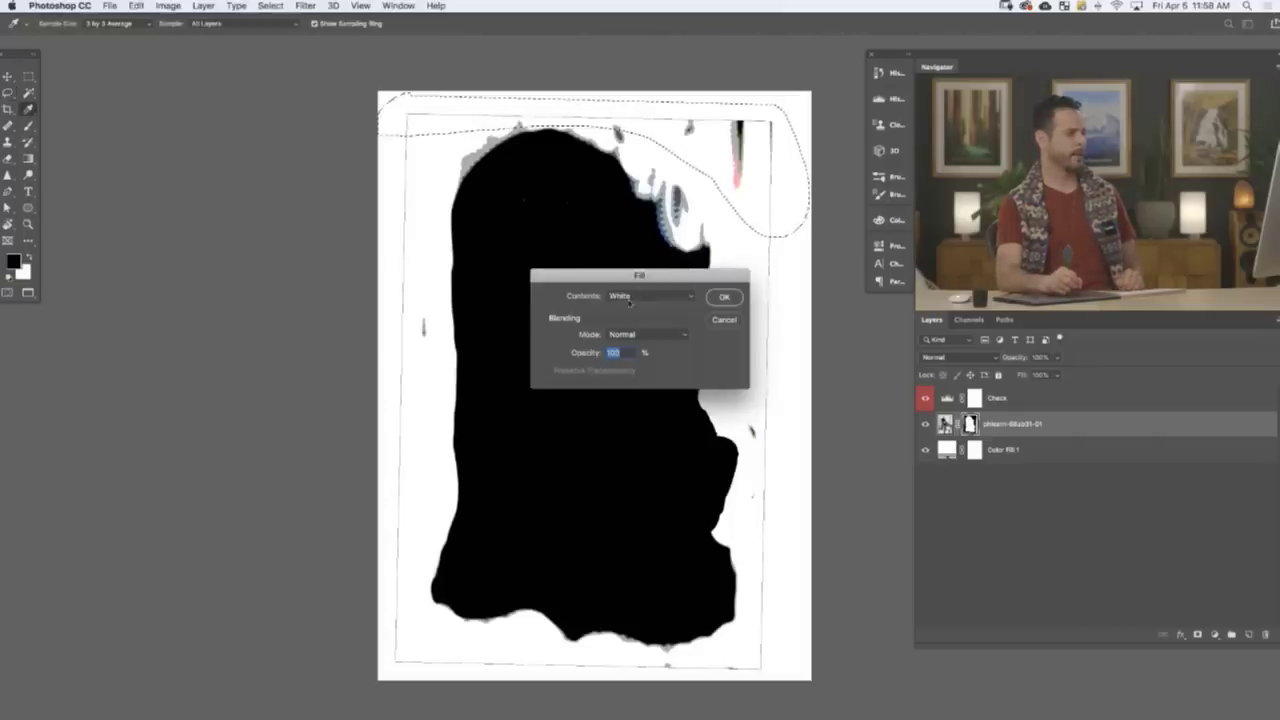
click(630, 297)
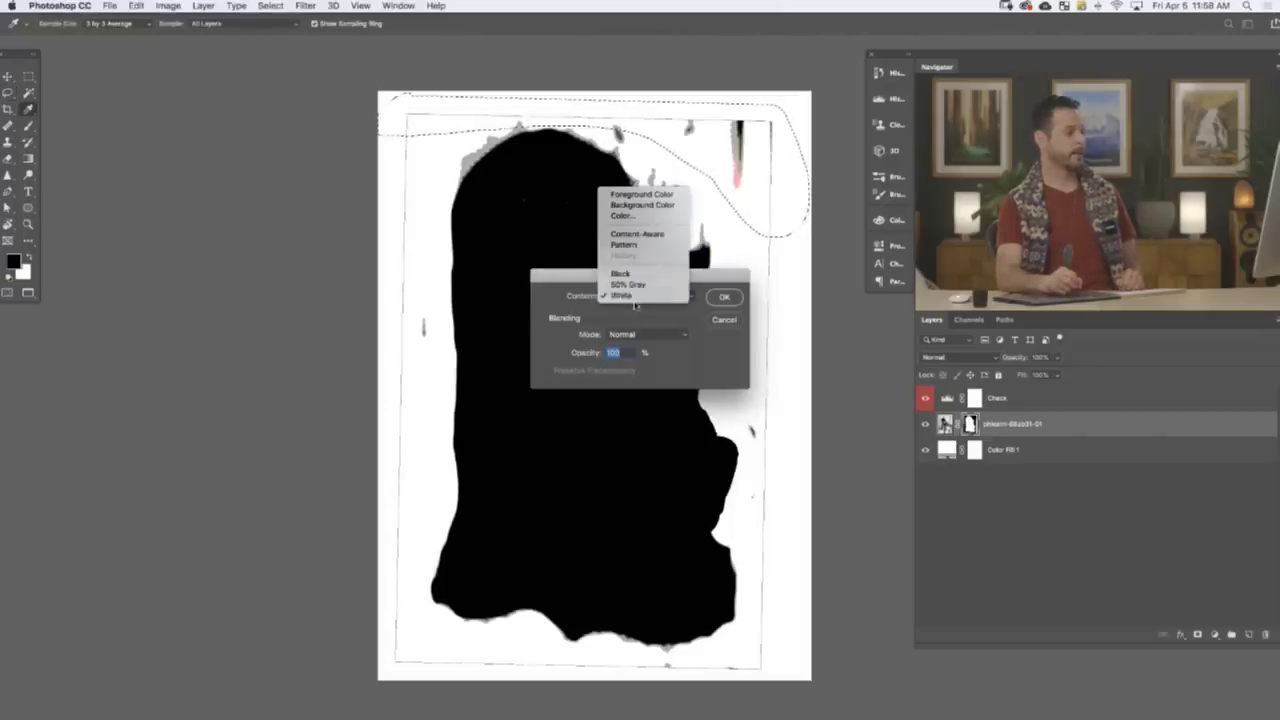
click(640, 276)
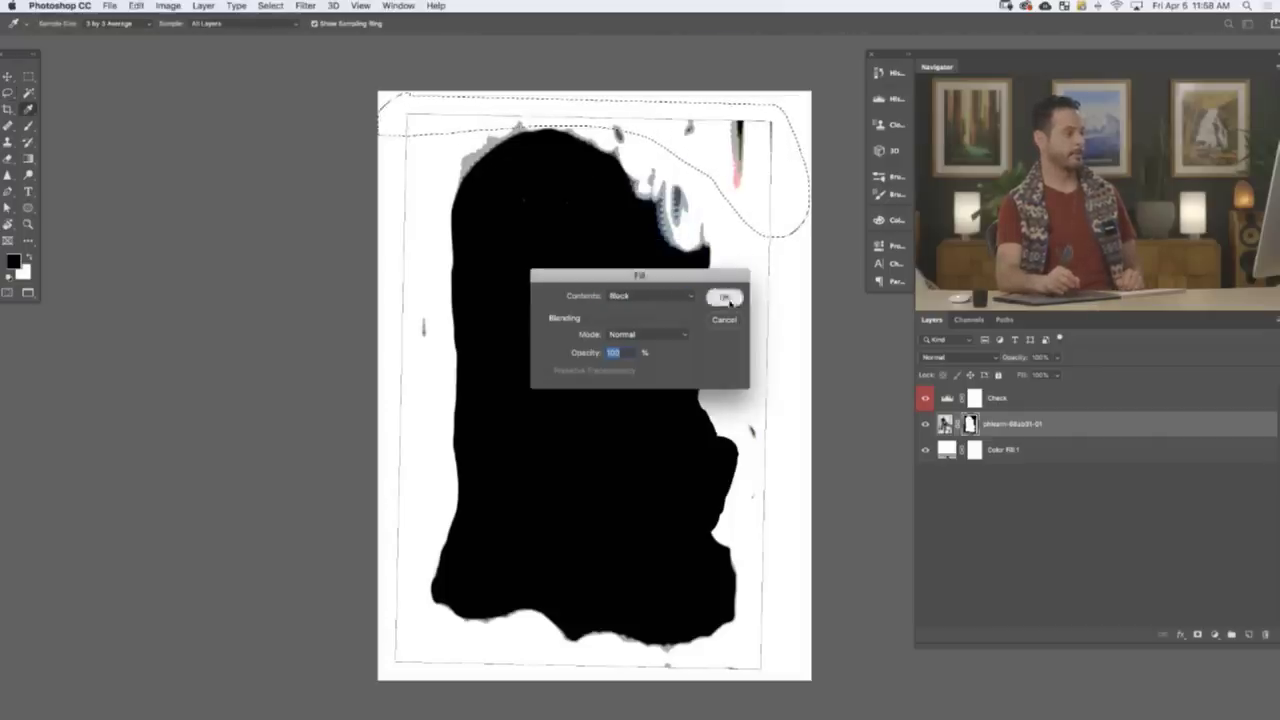
click(724, 298)
- Lasso the leftover marks along the photo's right edge and lower-right corner, and fill them with black on the mask
key(l)
mouse_move(791, 288)
mouse_down()
mouse_move(770, 208)
mouse_move(738, 390)
mouse_move(749, 574)
mouse_move(732, 645)
mouse_move(520, 660)
mouse_move(849, 583)
mouse_move(845, 313)
mouse_up()
key(shift+BackSpace)
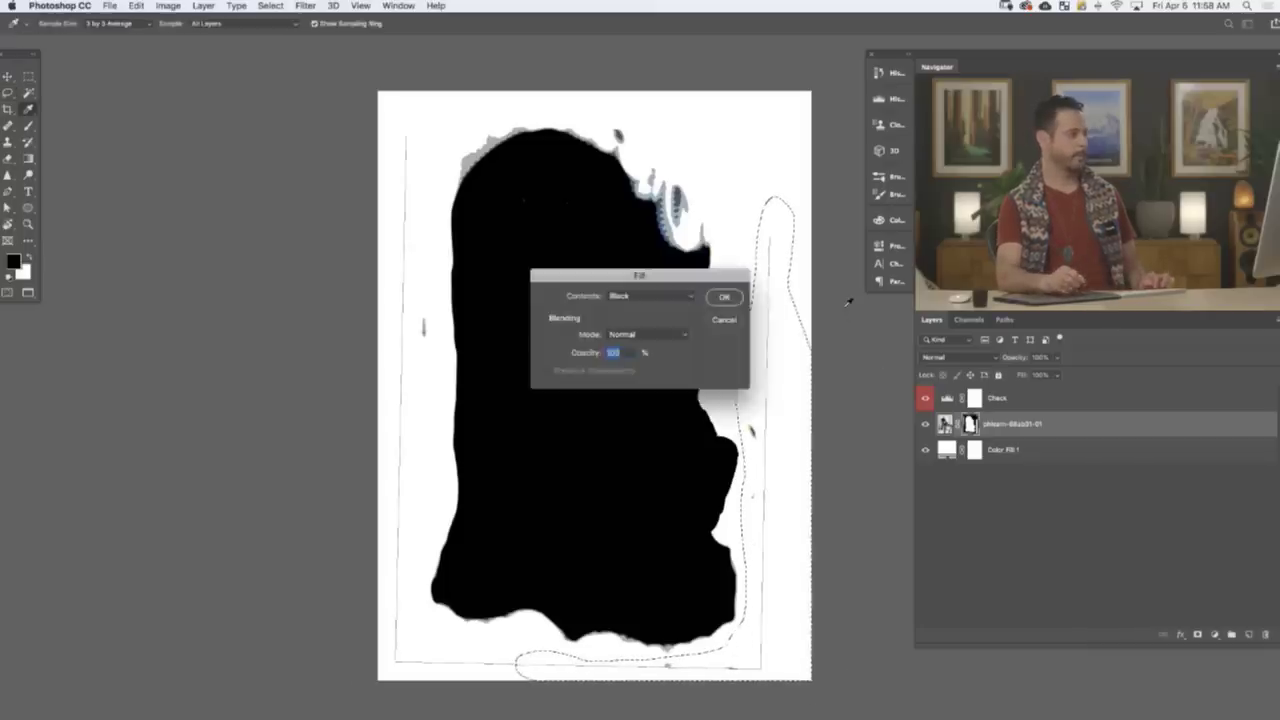
key(Return)
- Lasso the leftover edge line along the photo's left side and lower-left corner, fill it with black on the mask, and deselect
mouse_move(366, 108)
mouse_down()
mouse_move(430, 102)
mouse_move(430, 424)
mouse_move(410, 575)
mouse_move(484, 652)
mouse_move(550, 682)
mouse_move(372, 684)
mouse_up()
key(shift+BackSpace)
key(Return)
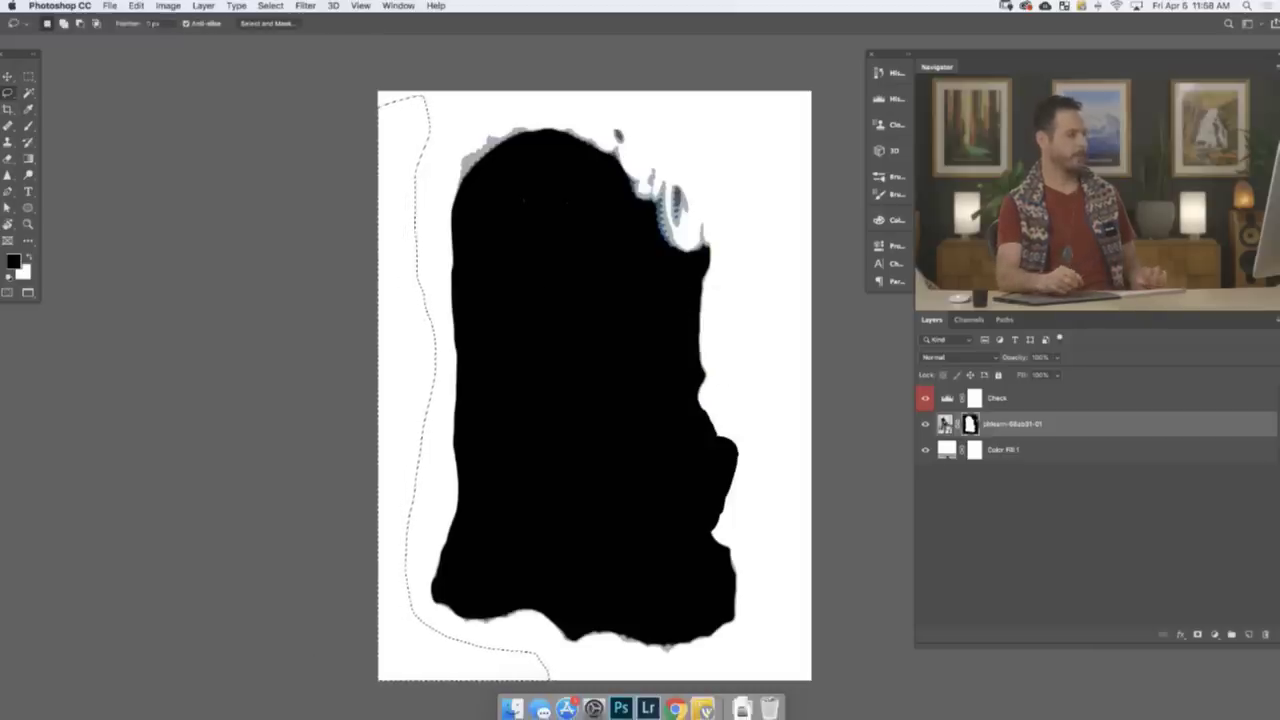
key(ctrl+d)
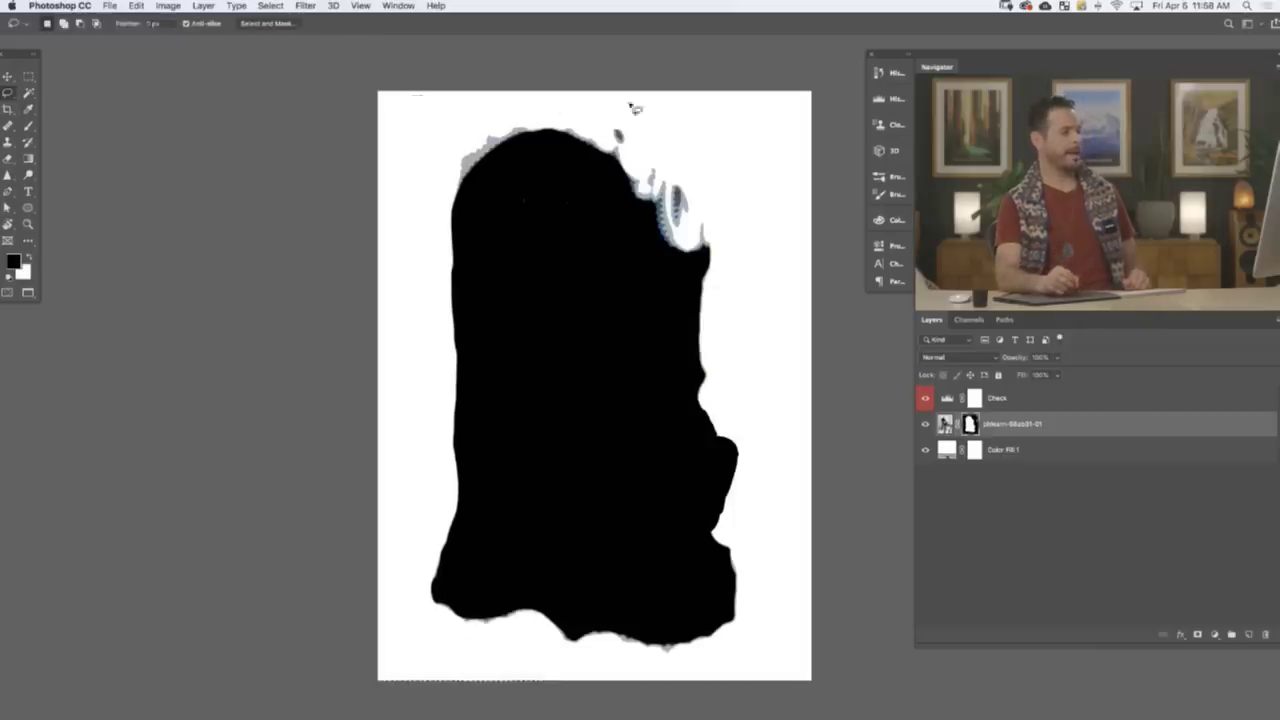
- Toggle the Check layer off and on to inspect the cleaned photo edges against the normal image
click(924, 402)
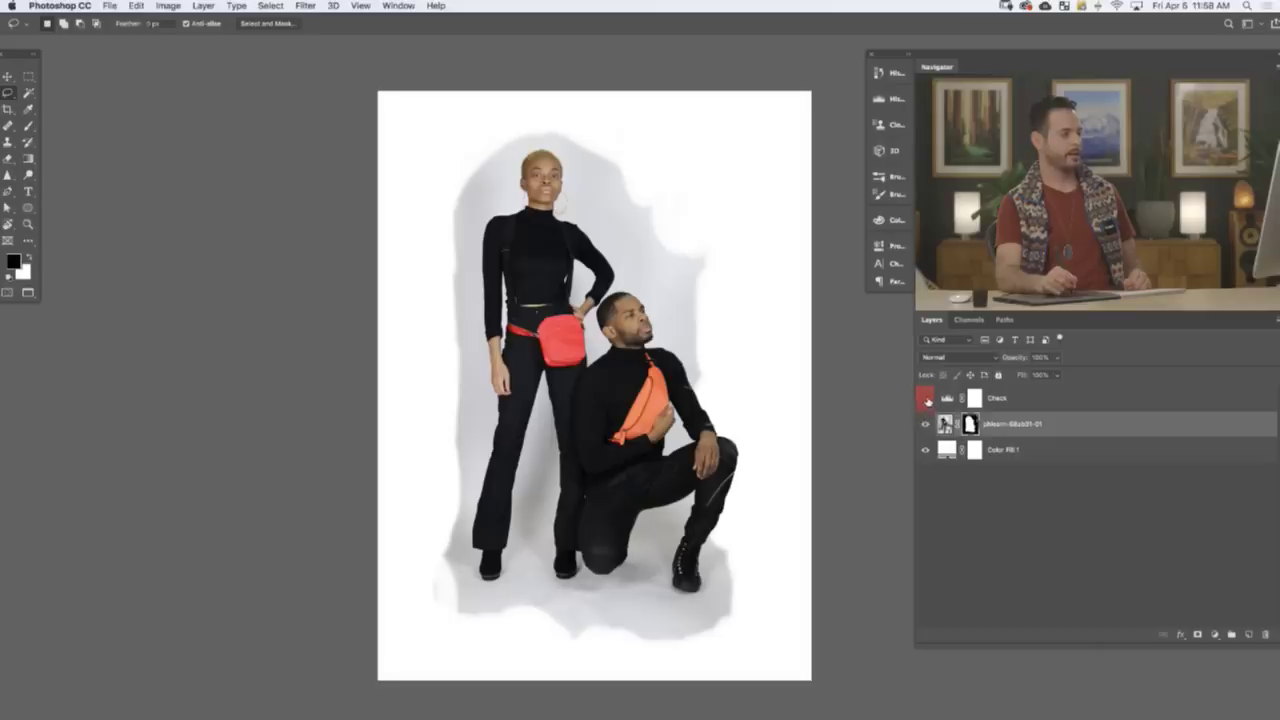
click(926, 401)
click(925, 402)
click(924, 403)
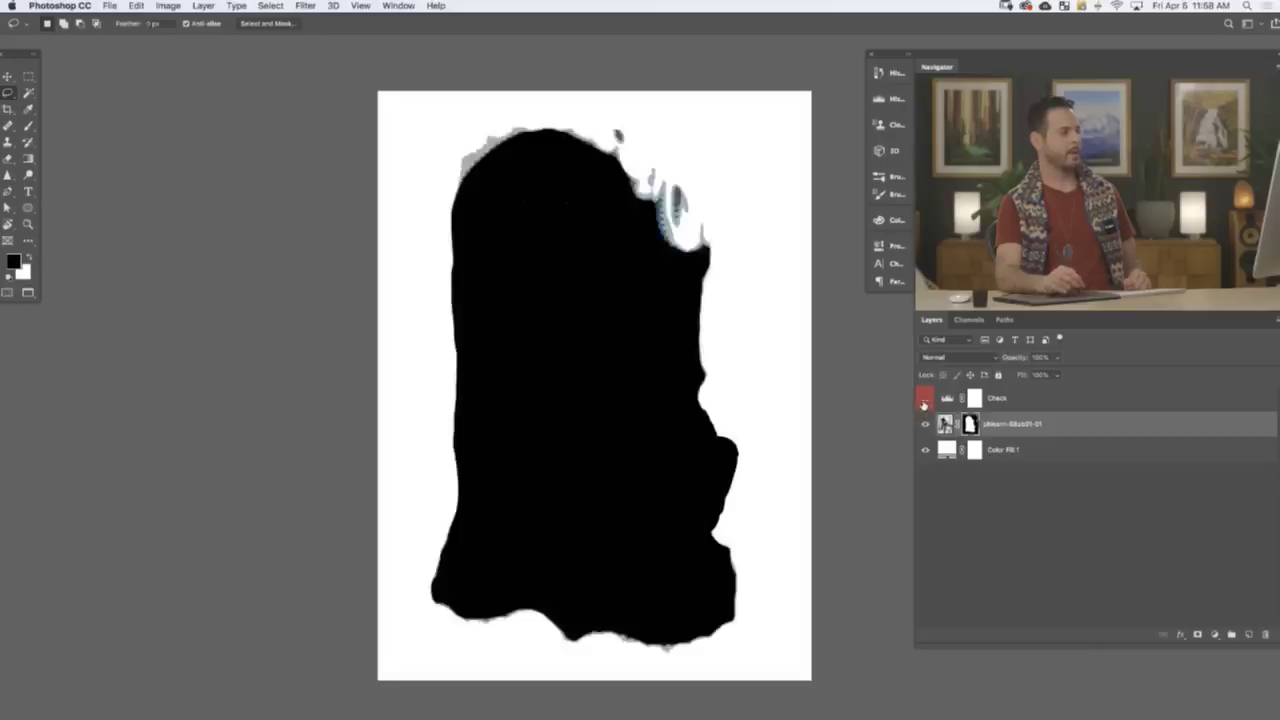
click(924, 403)
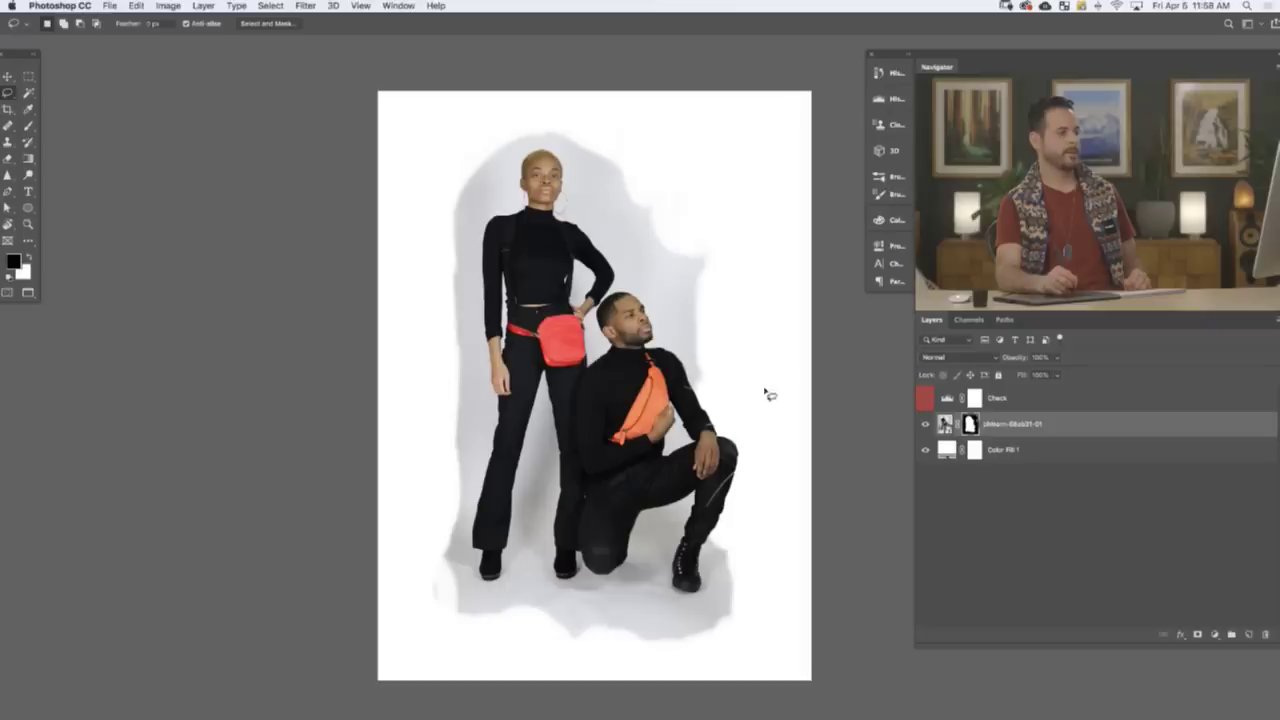
click(924, 401)
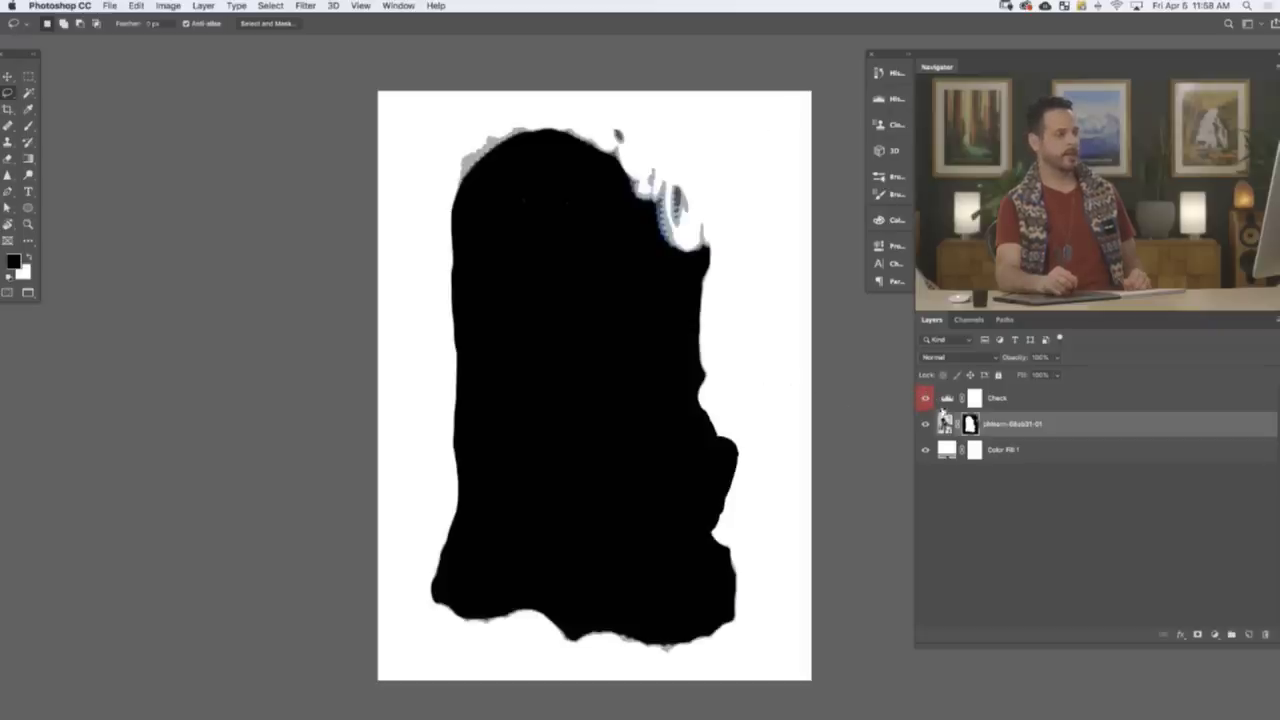
- Lower the black input level of the Check layer's Levels adjustment, and hide the layer
click(948, 399)
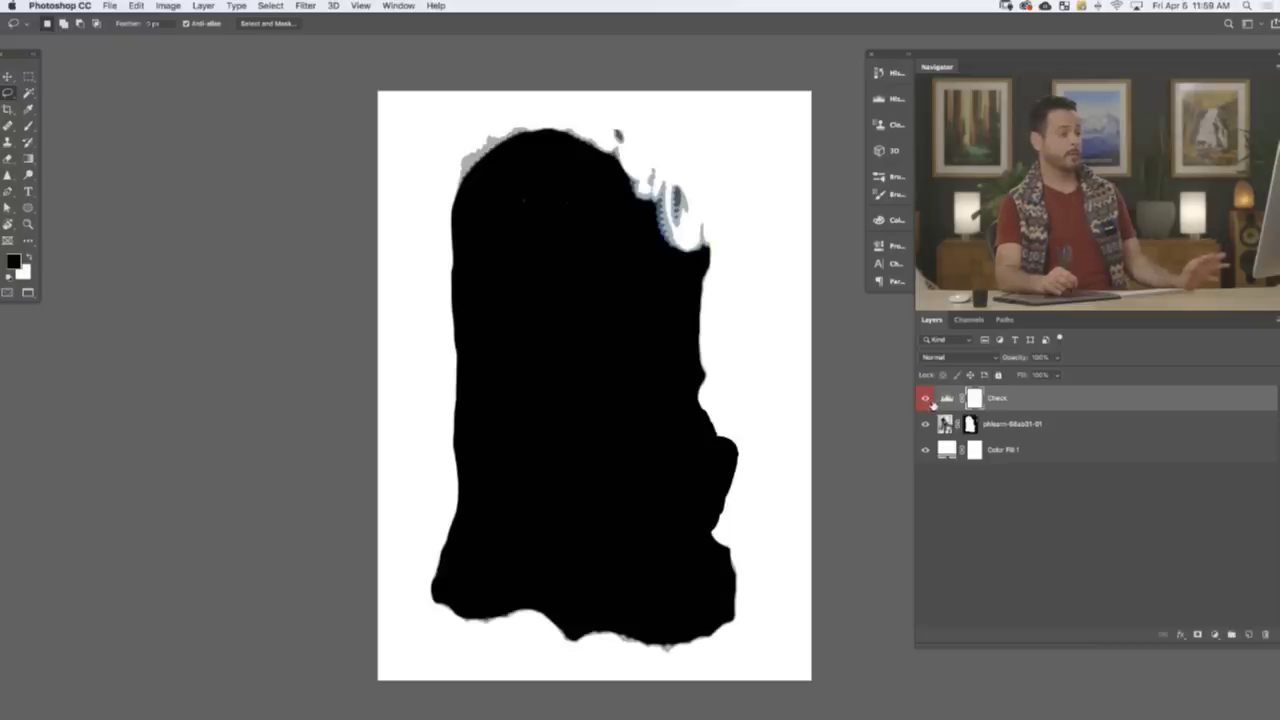
click(927, 400)
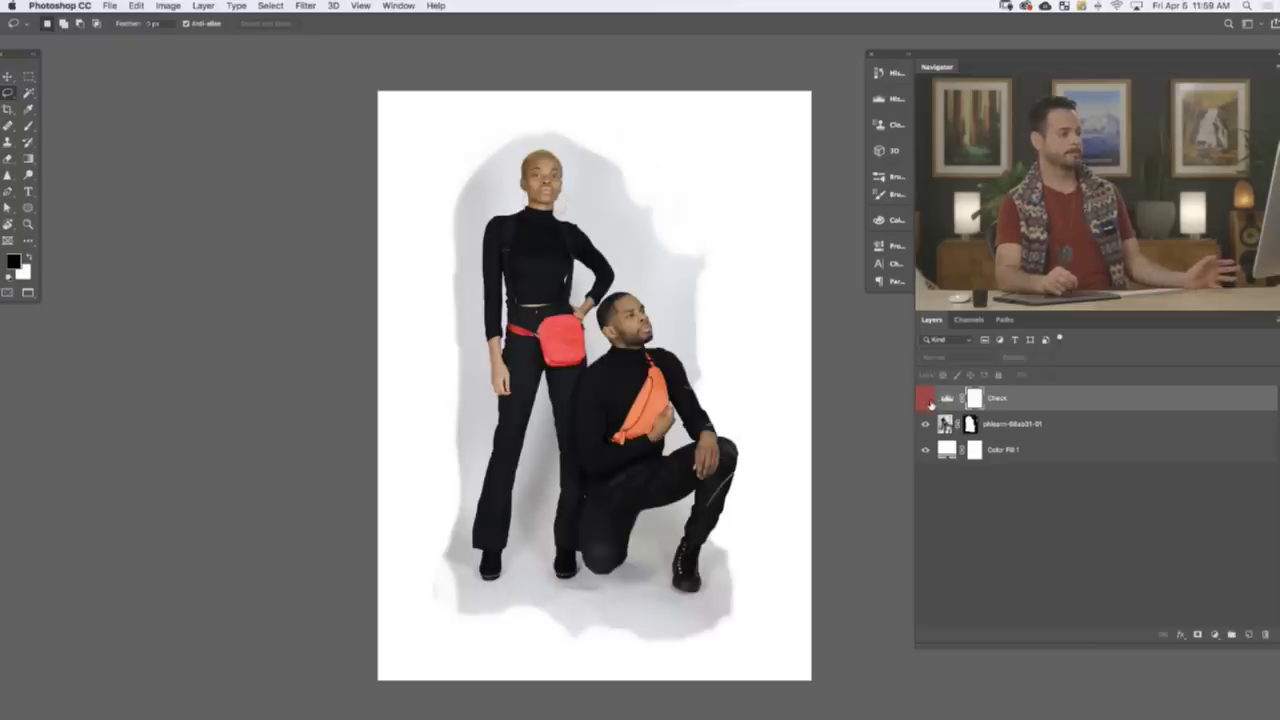
double_click(945, 401)
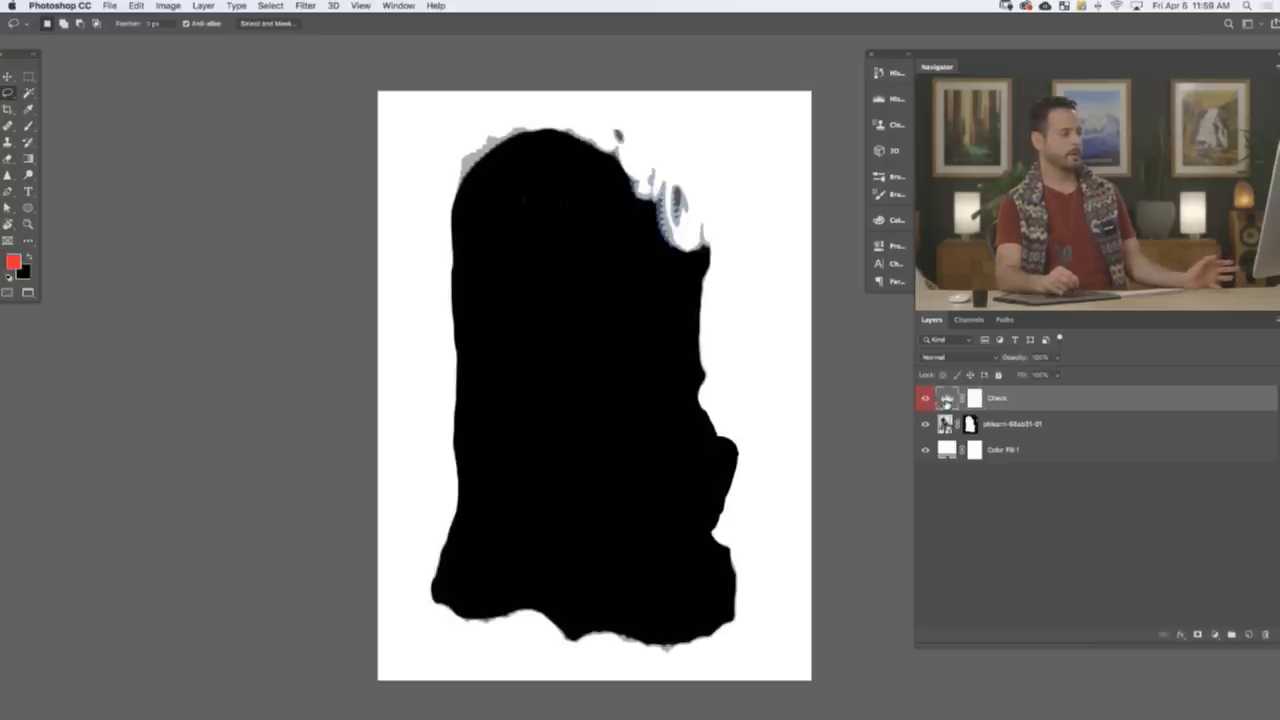
double_click(946, 399)
drag(840, 384, 818, 380)
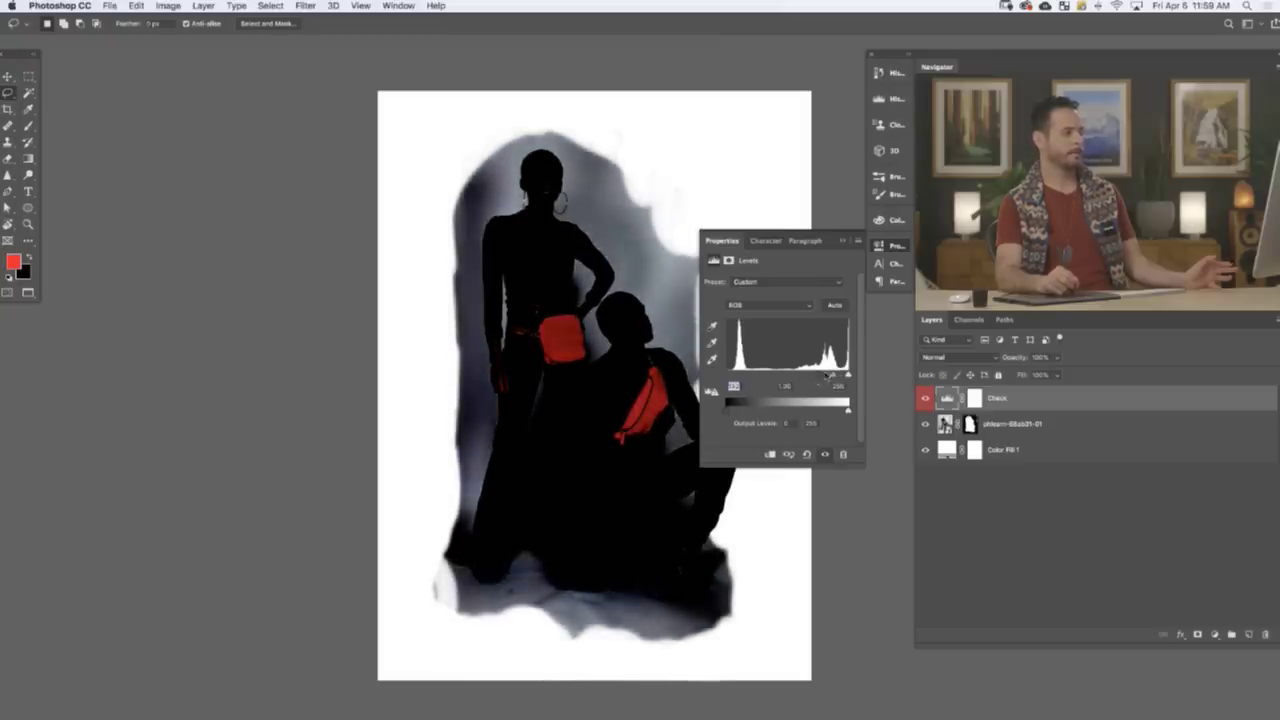
click(896, 247)
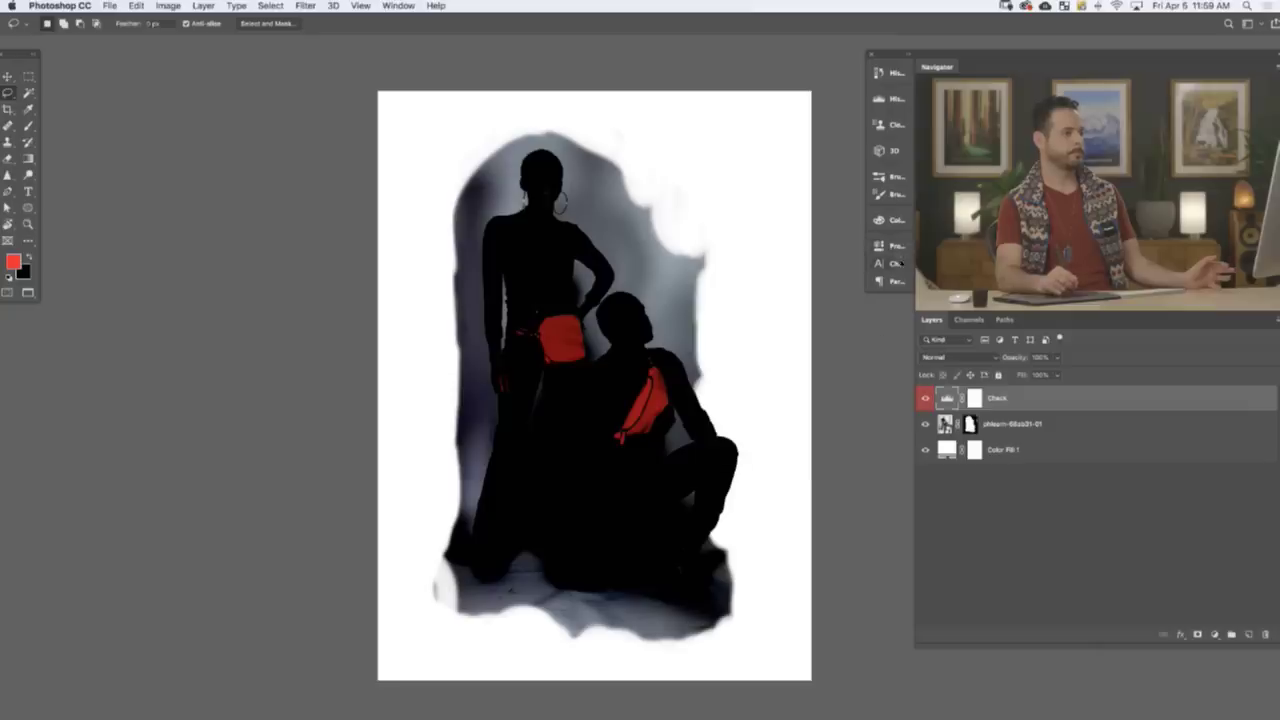
click(924, 402)
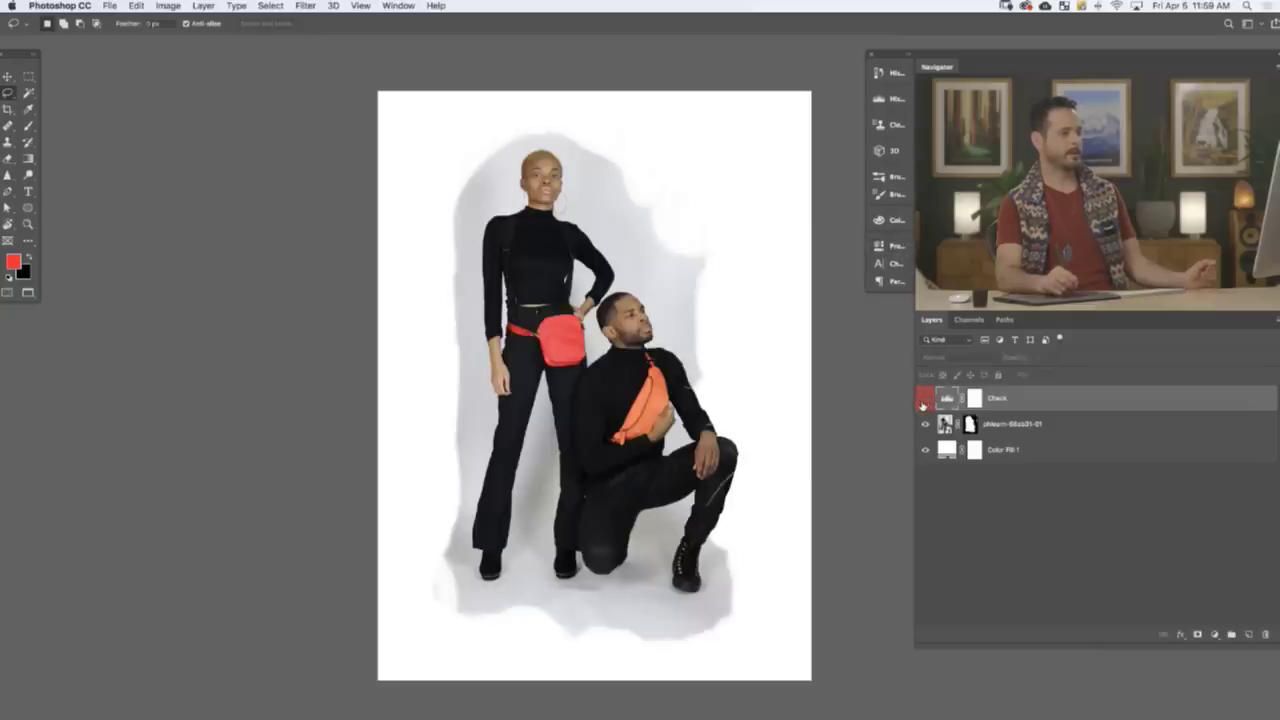
- Add a Levels adjustment layer directly above the photo layer and lower its white input level to about 214 to brighten the background
click(1040, 433)
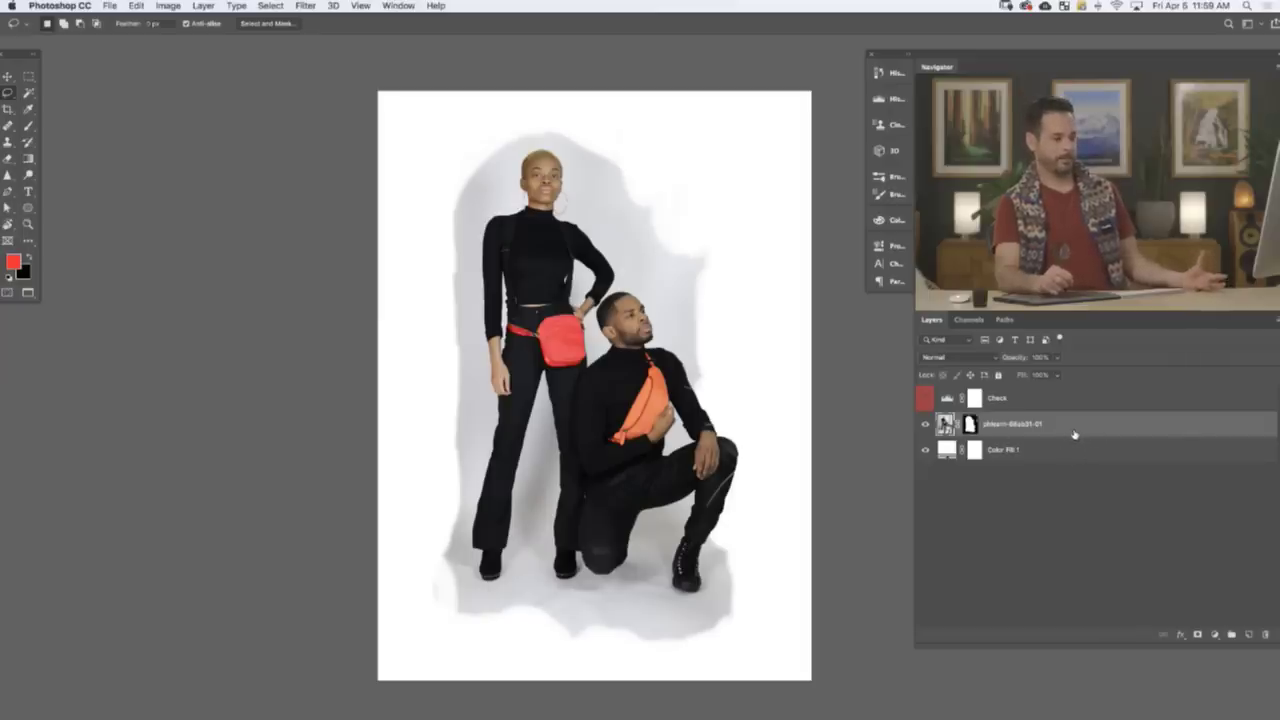
click(1215, 637)
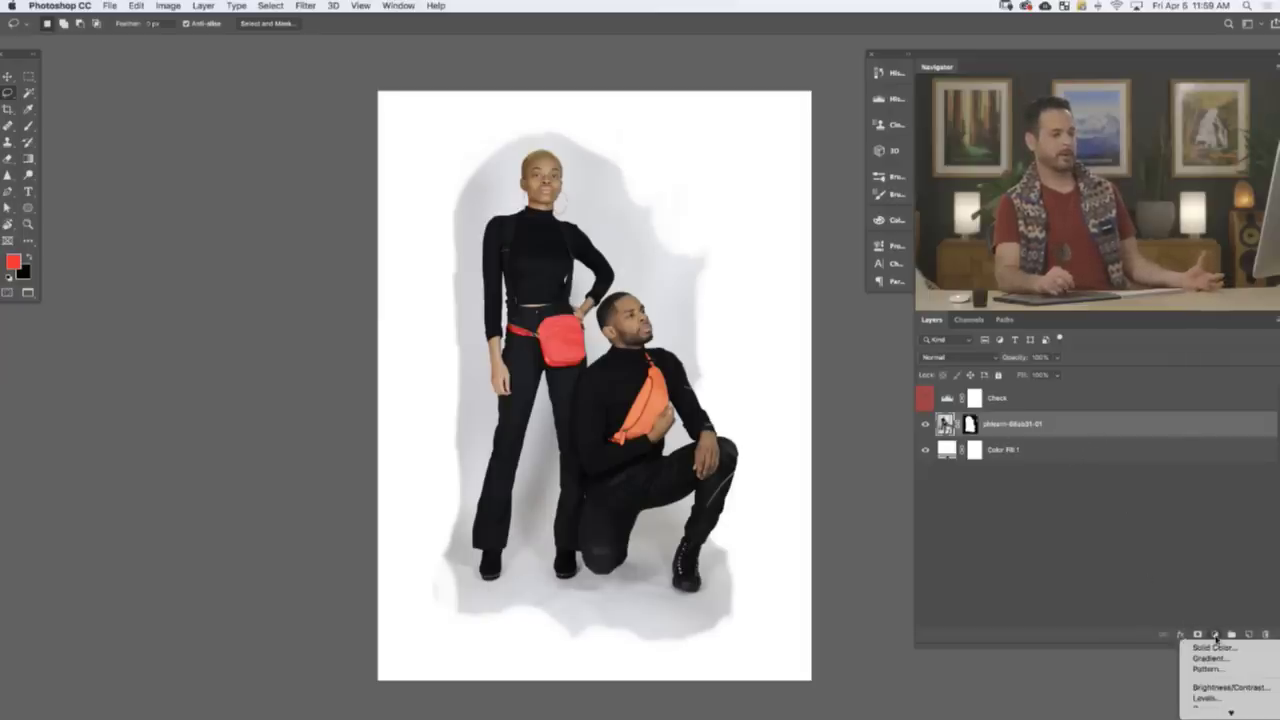
click(1218, 692)
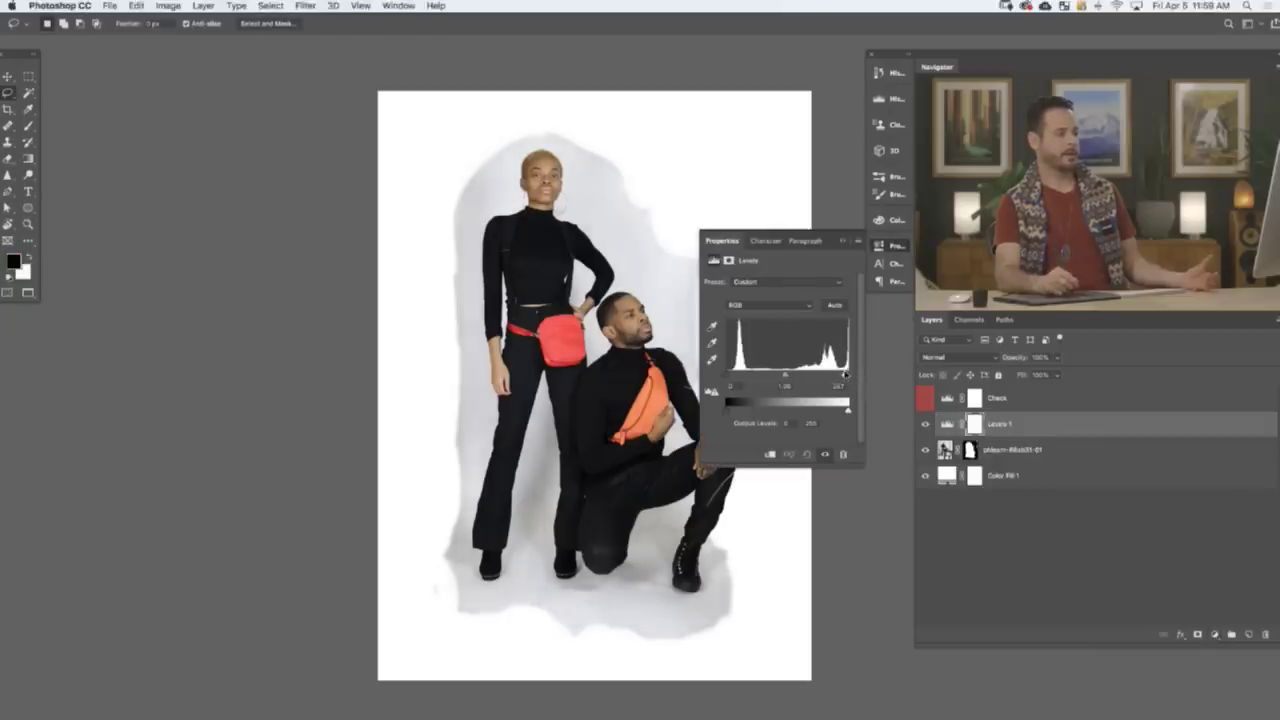
drag(845, 375, 829, 377)
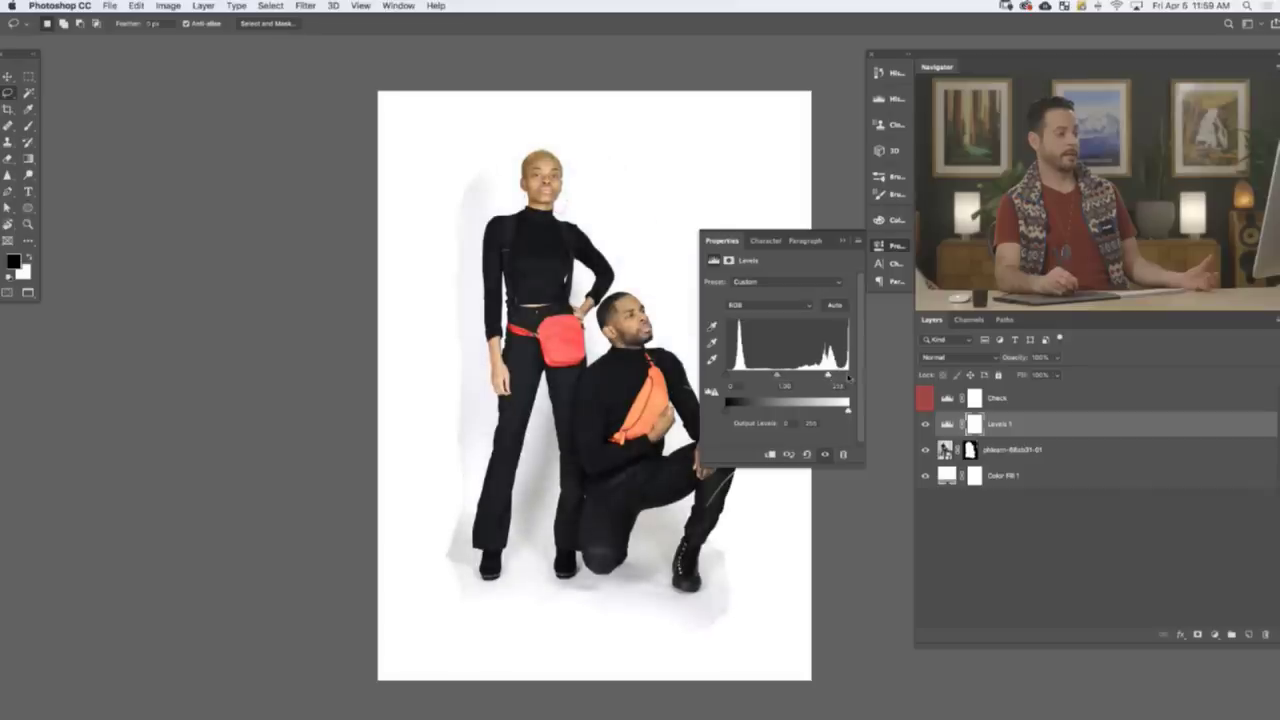
mouse_move(828, 376)
mouse_down()
mouse_move(845, 375)
mouse_move(820, 372)
mouse_move(834, 371)
mouse_up()
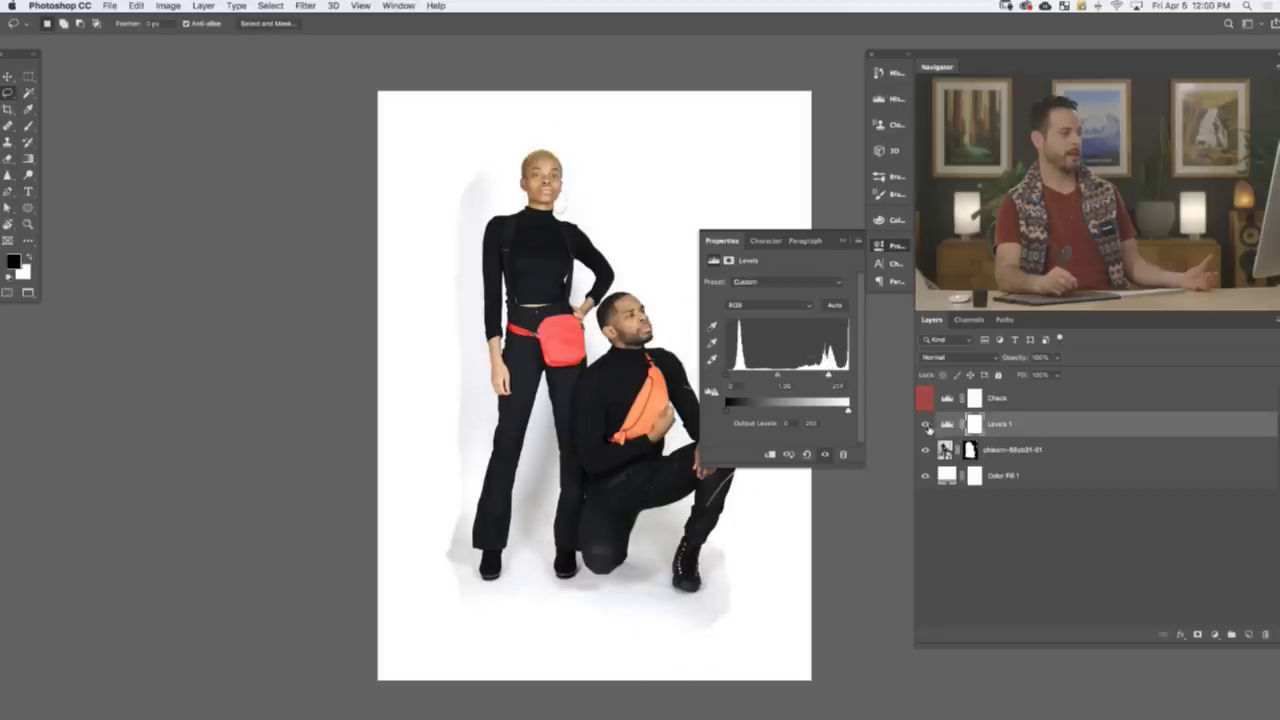
- Toggle the new Levels layer off and on to compare the background brightness before and after
click(925, 424)
click(925, 424)
click(925, 424)
click(925, 424)
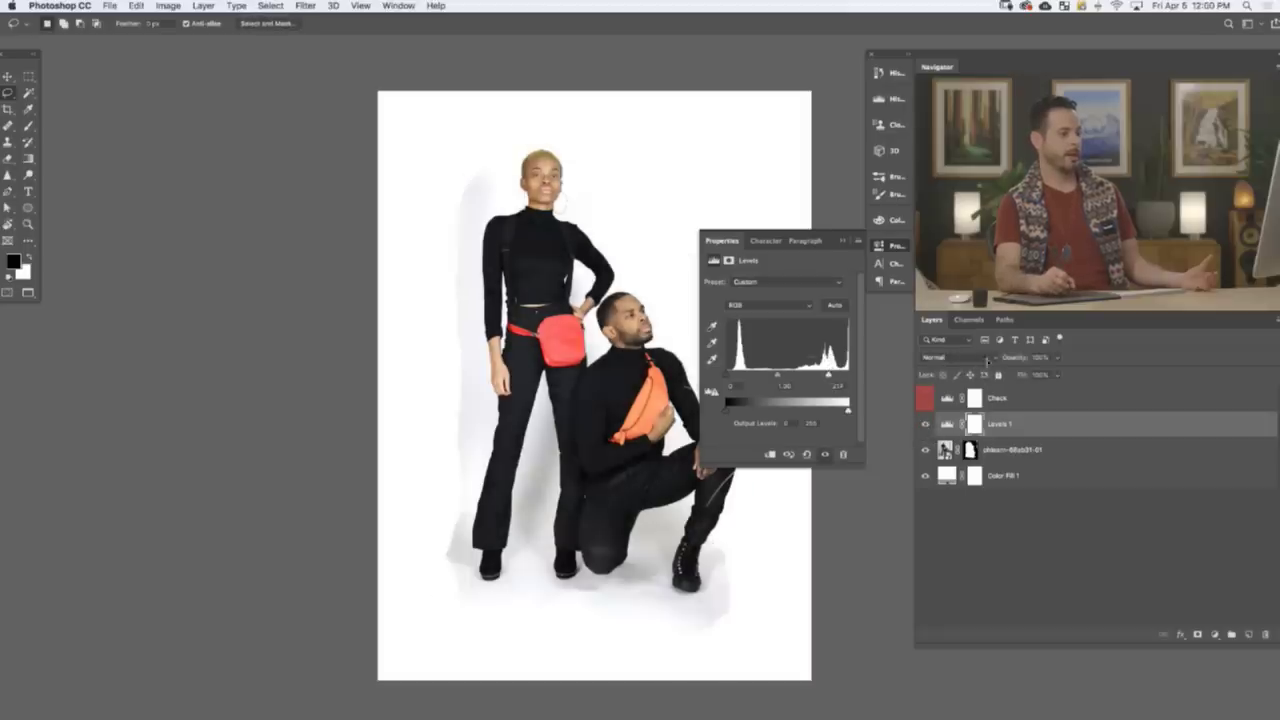
- Clip the Levels 1 layer to the photo layer with a clipping mask and collapse its adjustment settings
right_click(1054, 431)
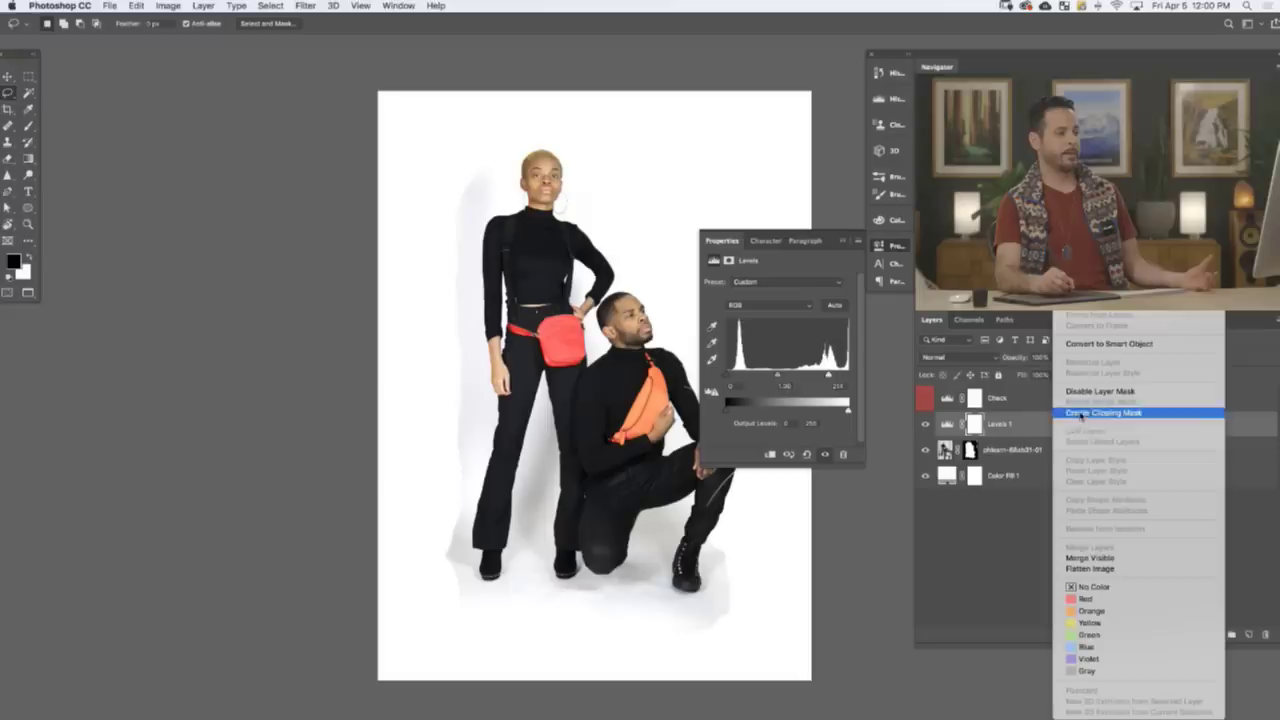
click(1083, 413)
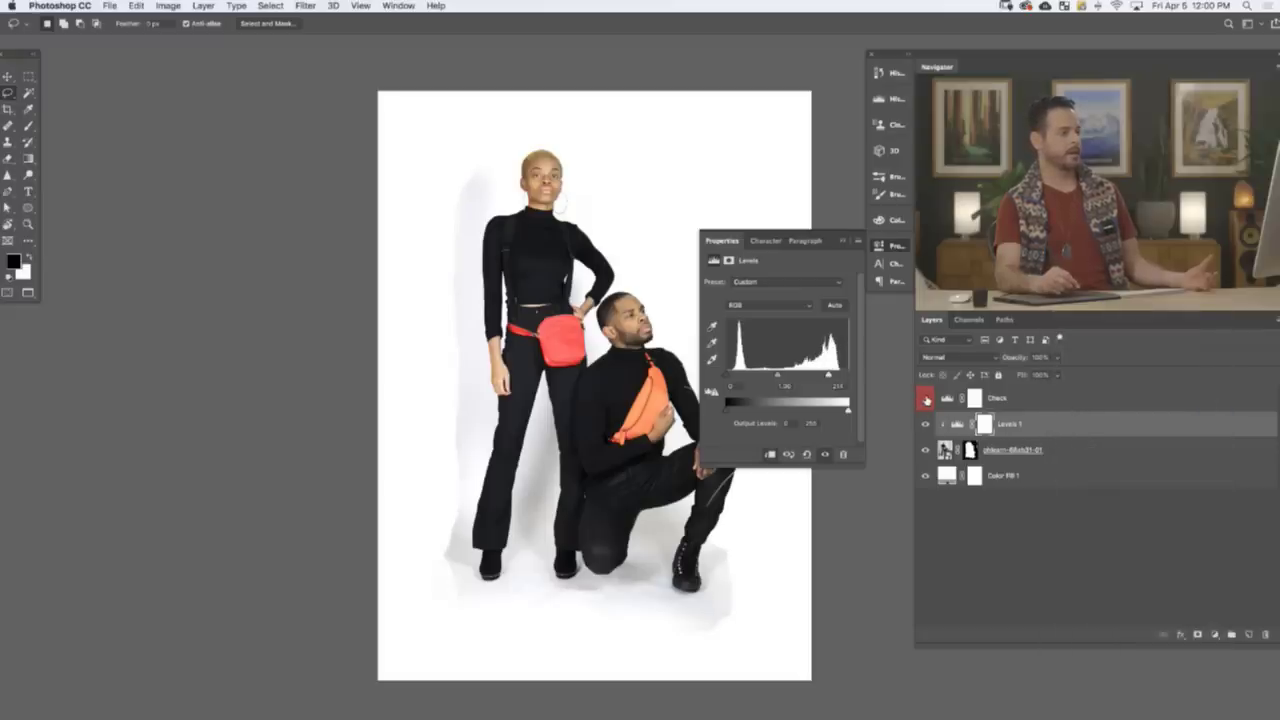
click(892, 250)
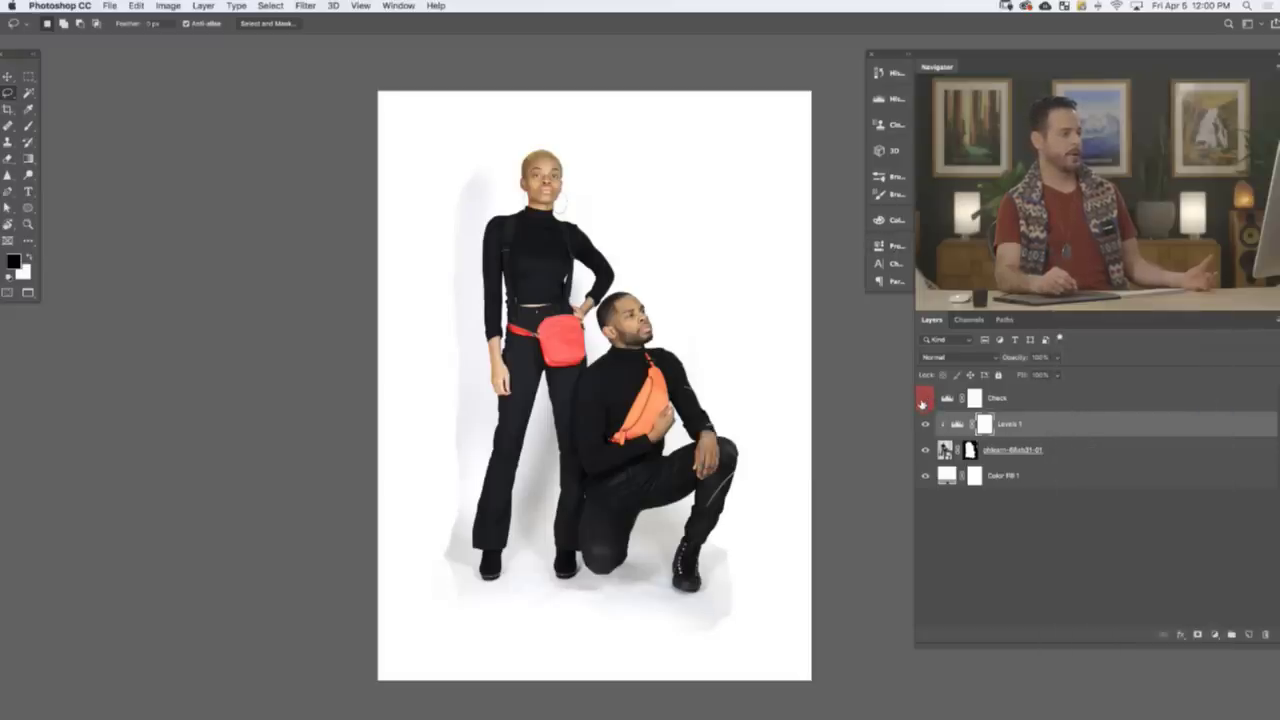
- Show the Check layer and toggle Levels 1 repeatedly to compare the remaining off-white background areas
click(922, 403)
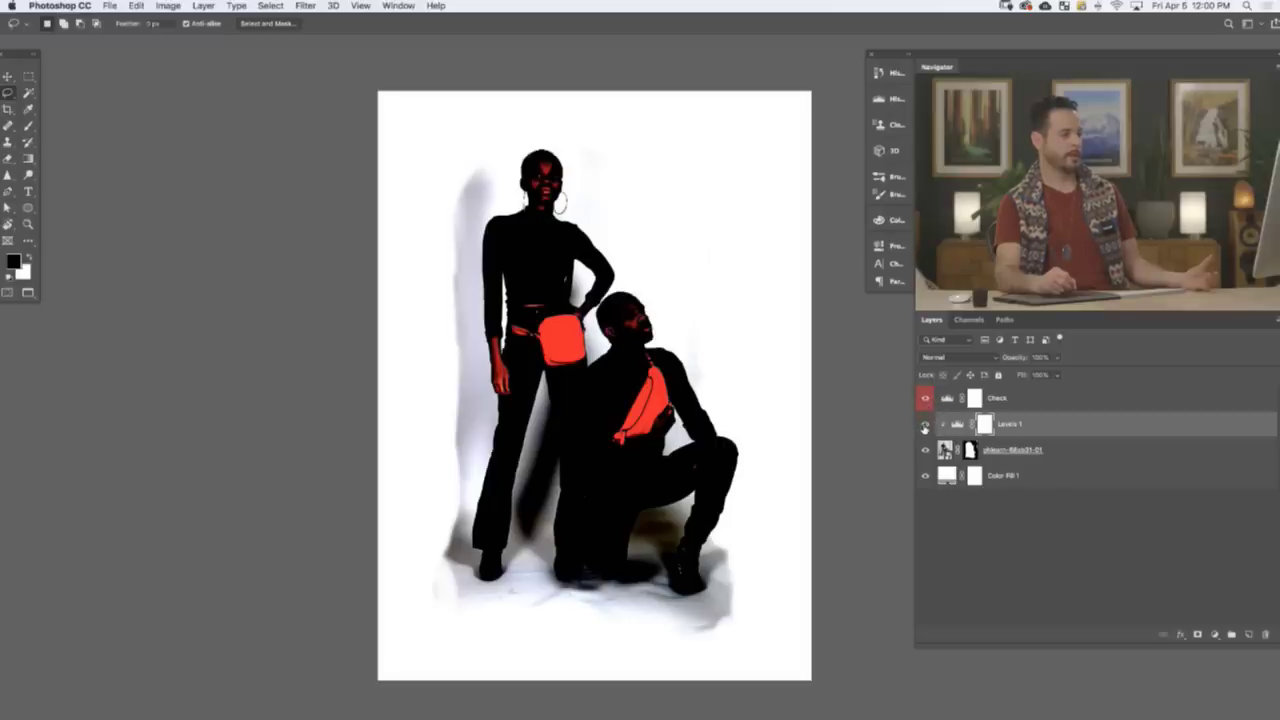
click(925, 427)
click(925, 428)
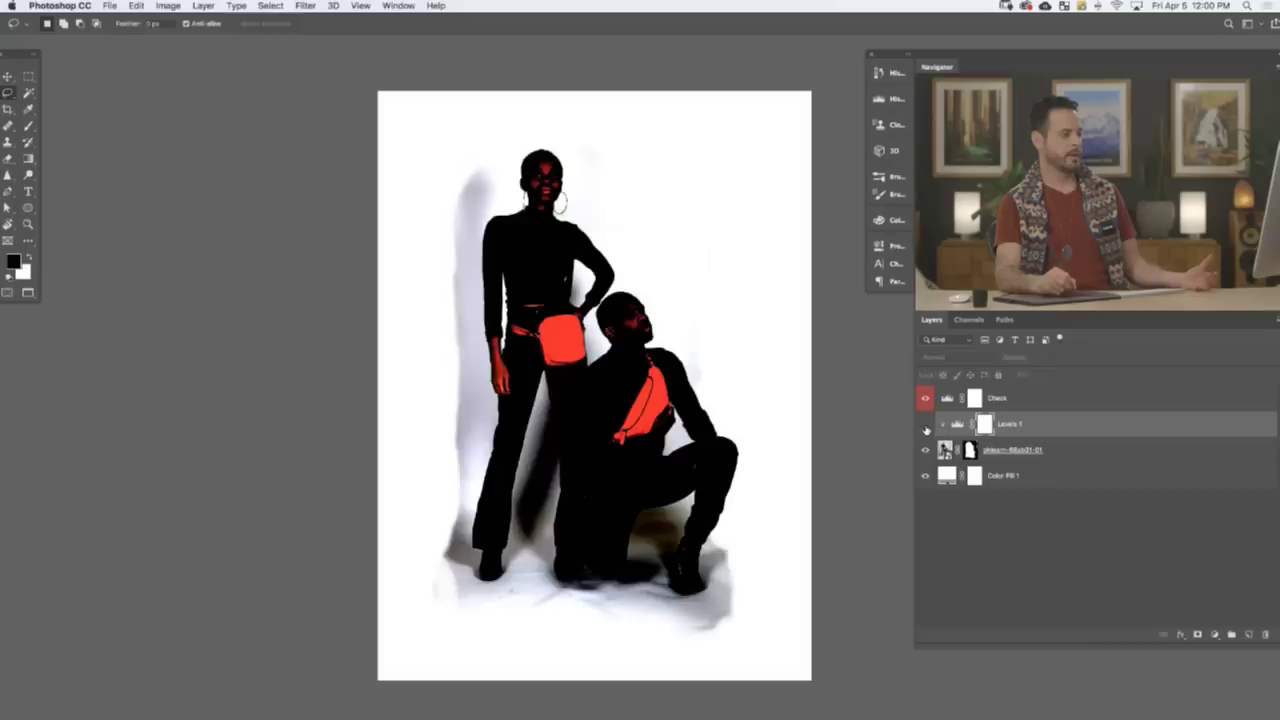
click(925, 428)
click(925, 428)
click(925, 428)
click(925, 428)
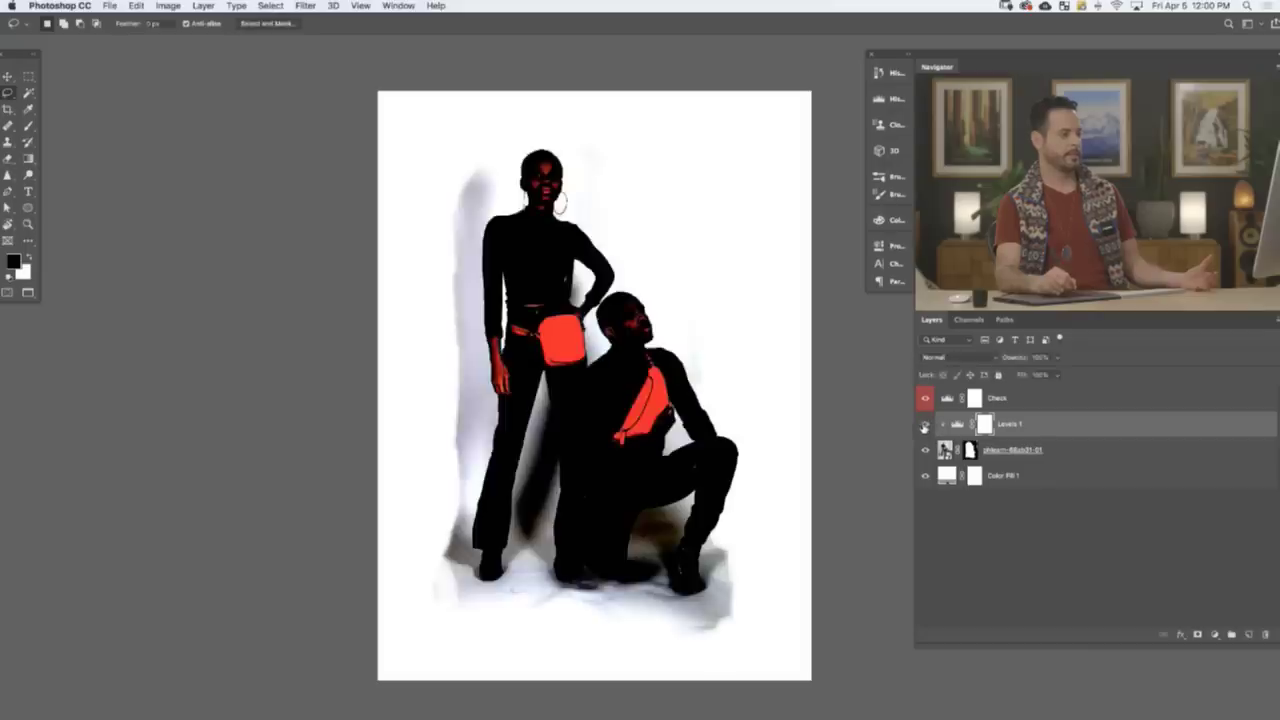
click(925, 428)
click(925, 428)
- Raise the black input level of the Check layer's Levels adjustment to make the off-white background areas stand out more
double_click(947, 399)
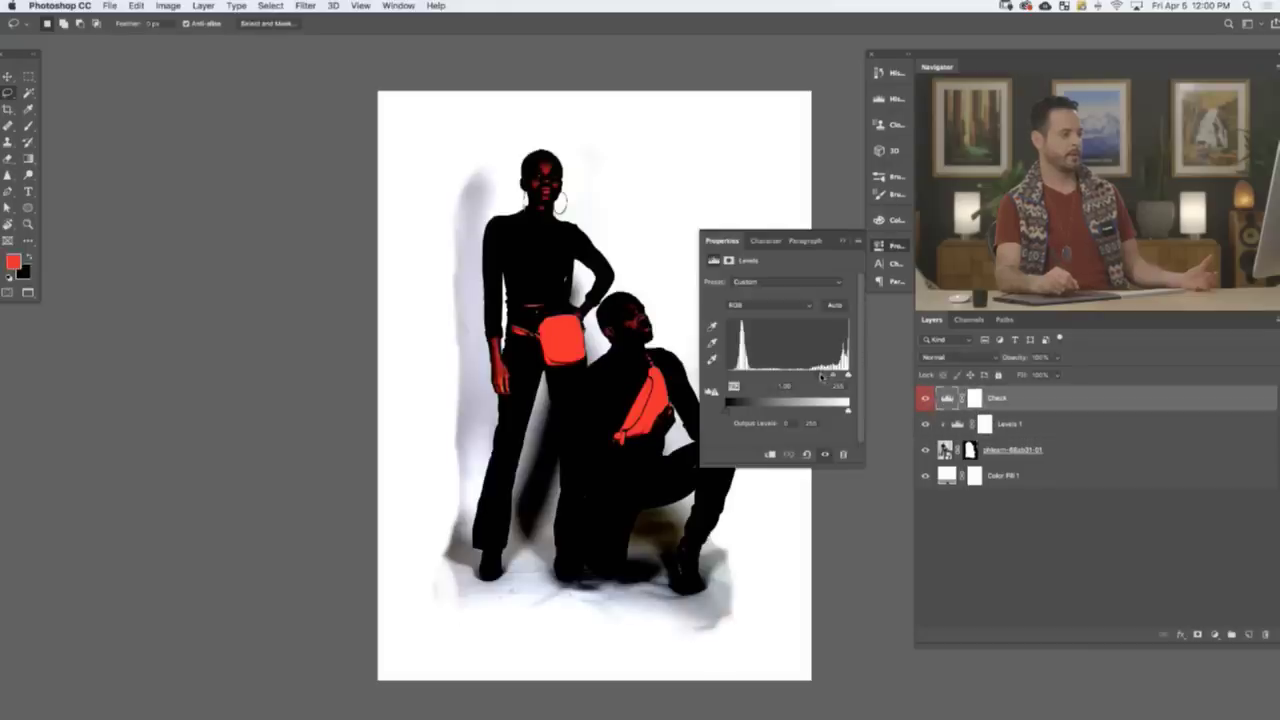
drag(822, 376, 835, 376)
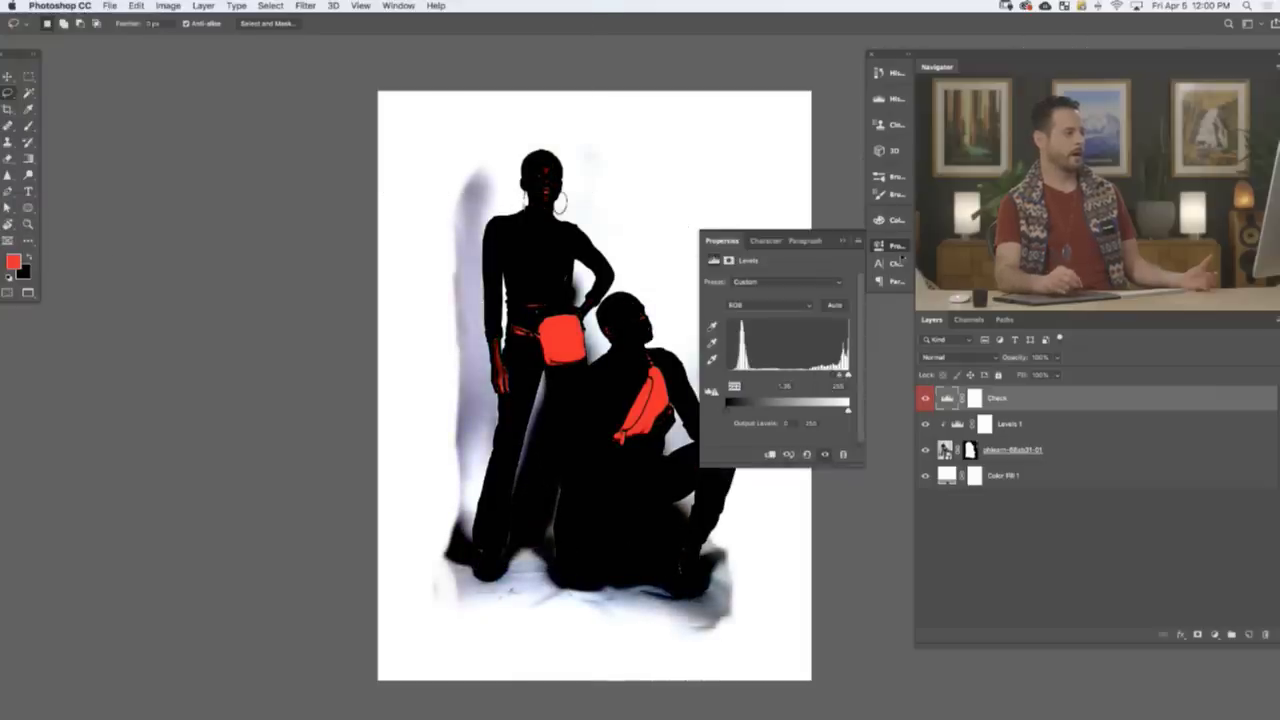
click(899, 252)
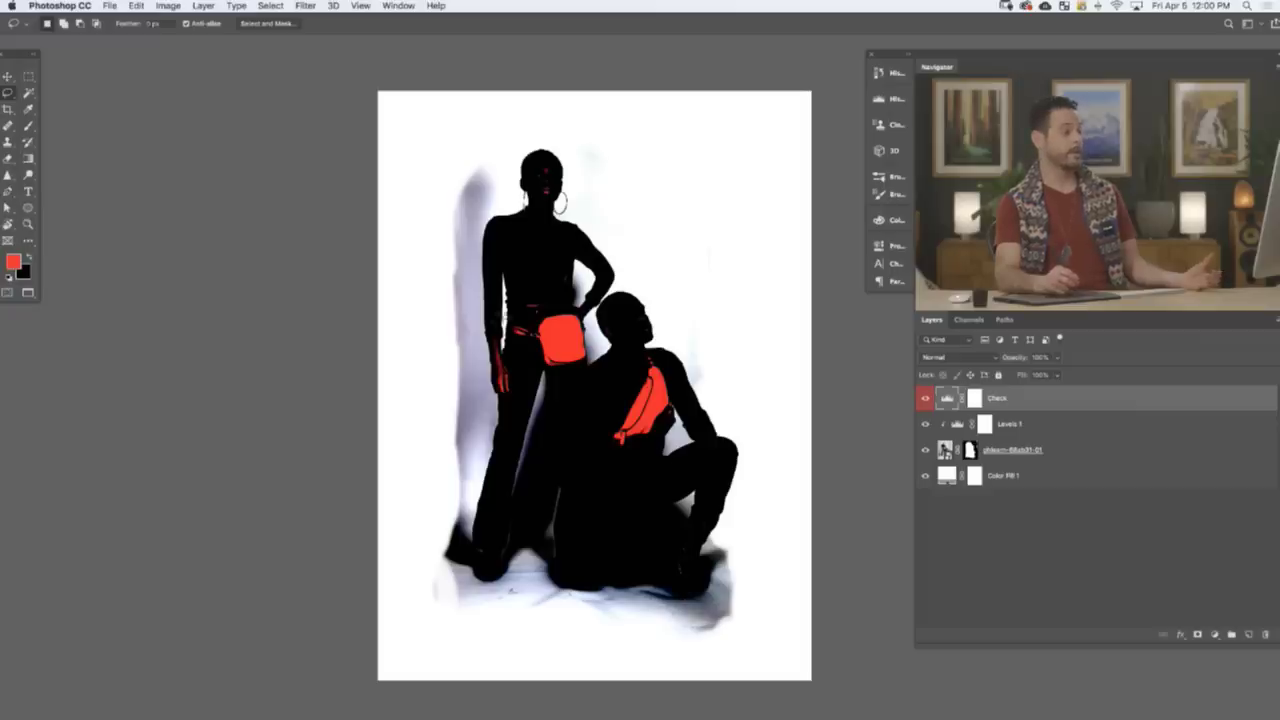
- Hide the Check layer and toggle Levels 1 off and on to compare its effect on the normal image
click(1027, 429)
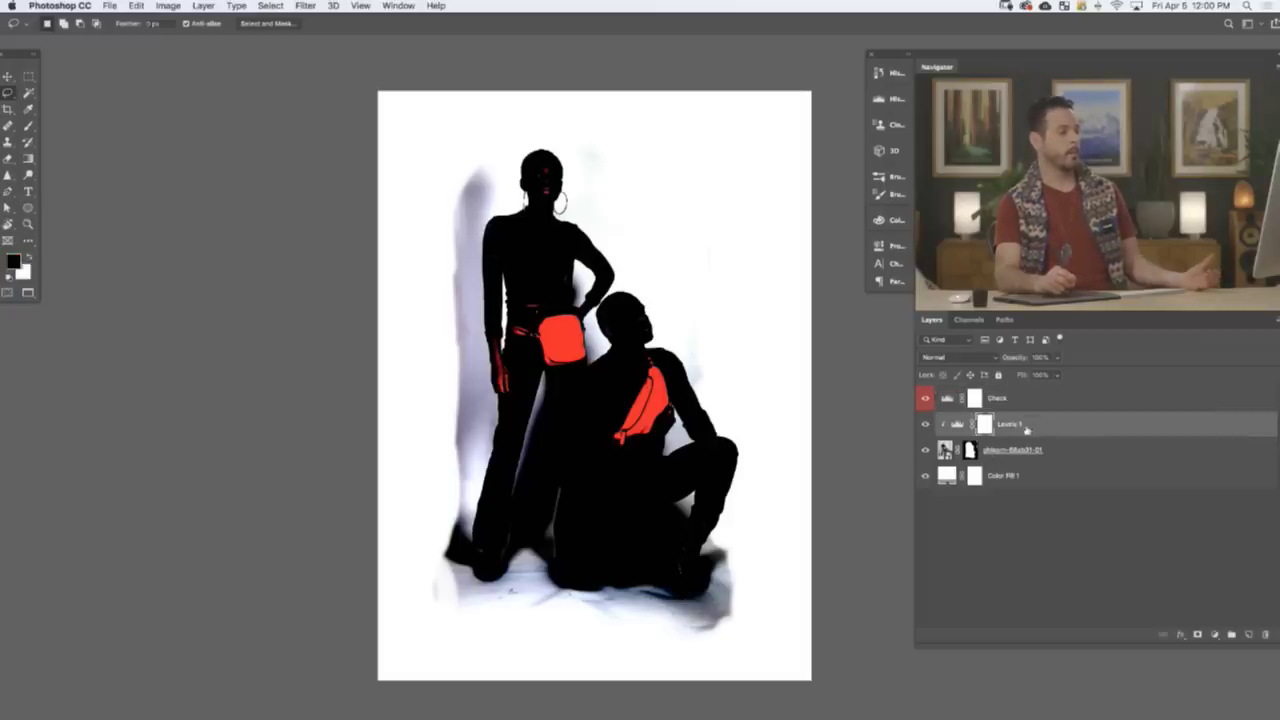
click(926, 401)
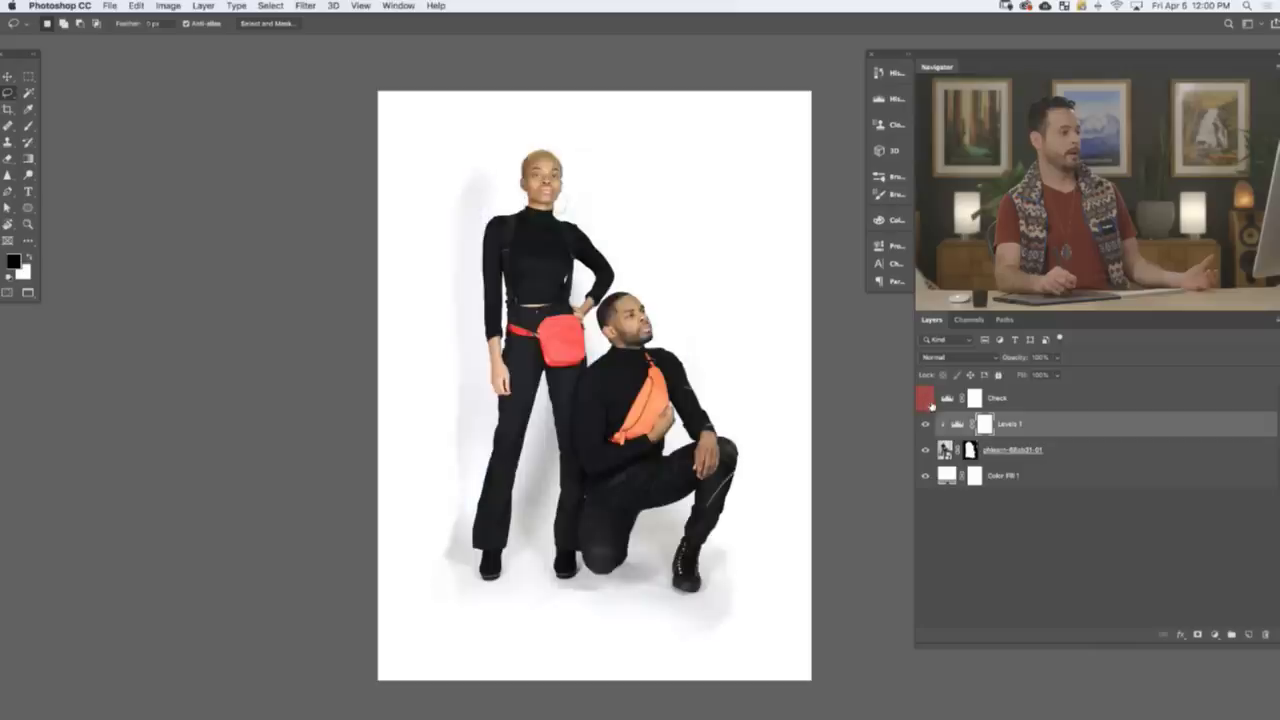
click(926, 425)
click(926, 428)
click(926, 428)
click(926, 428)
click(926, 428)
click(926, 428)
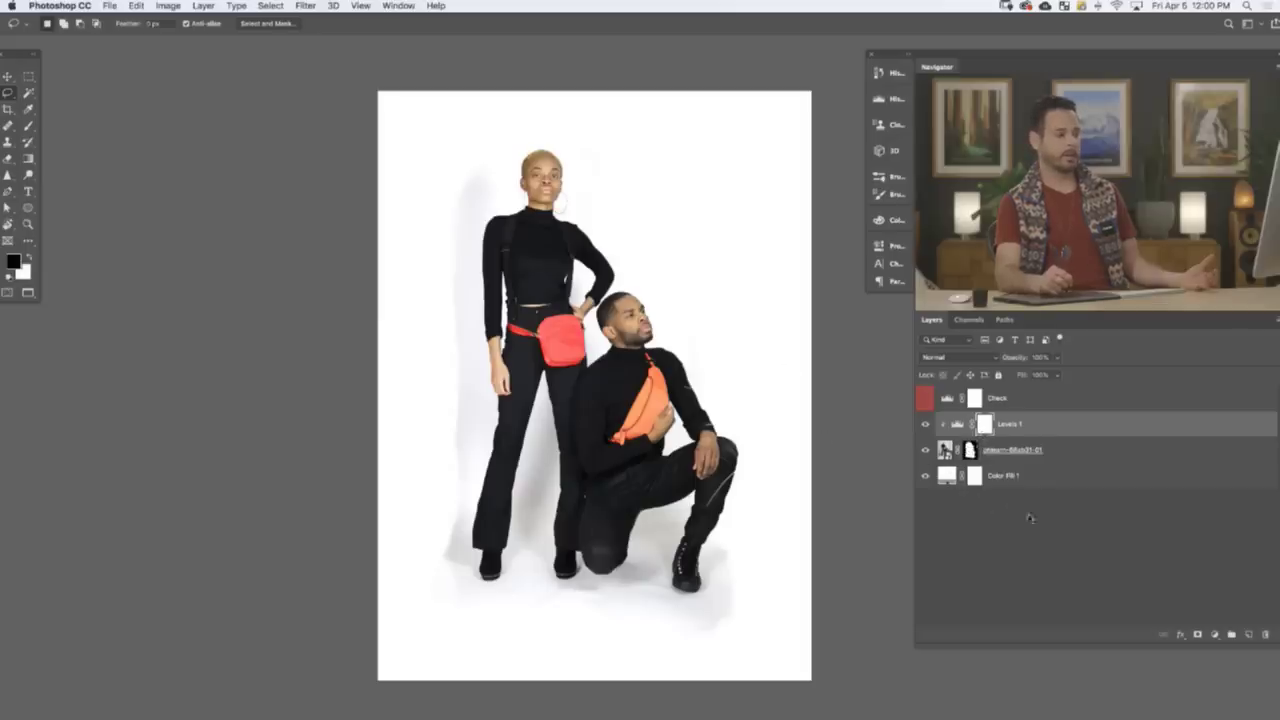
- Add a second Levels adjustment layer above Levels 1 and clip it to the photo layer
click(1213, 635)
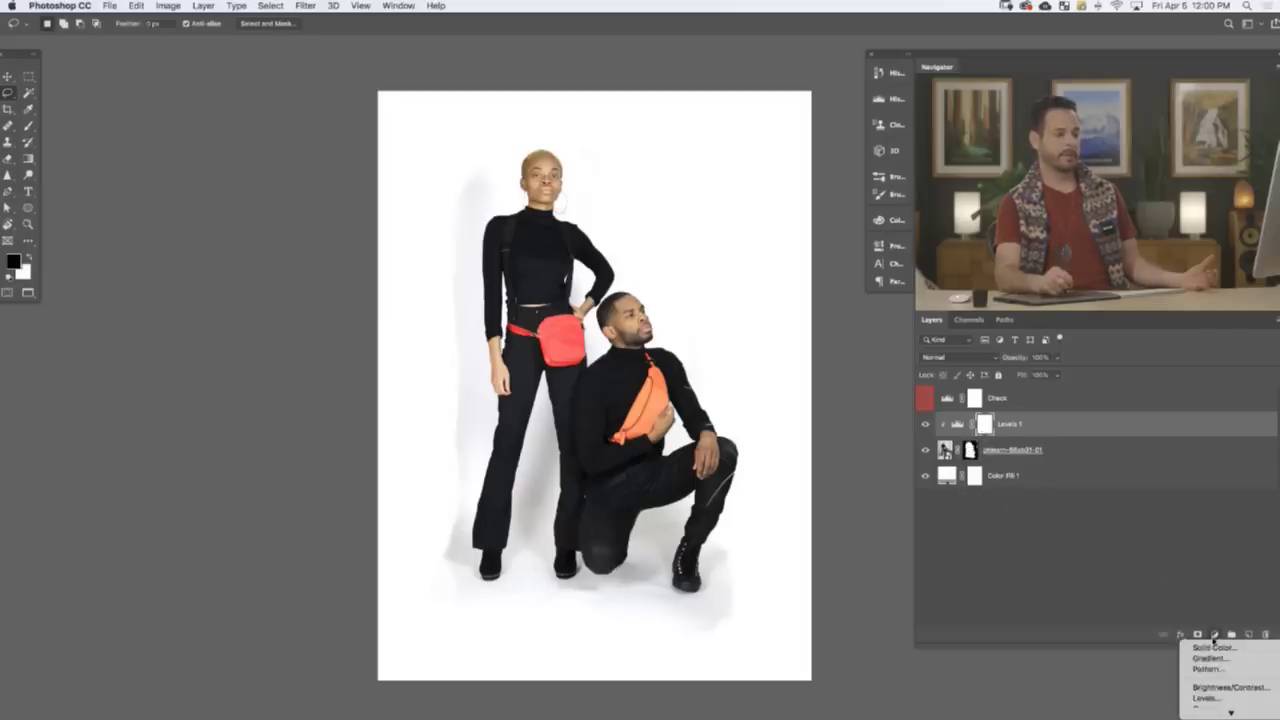
click(1207, 698)
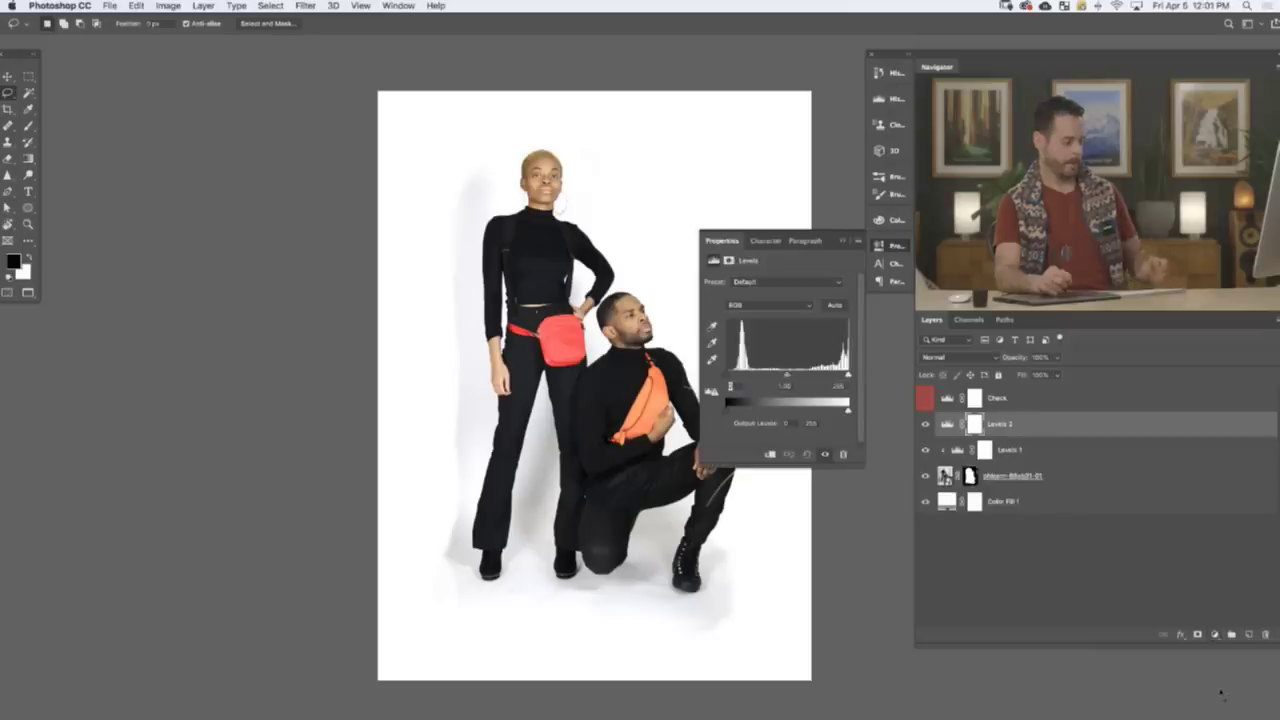
right_click(1040, 434)
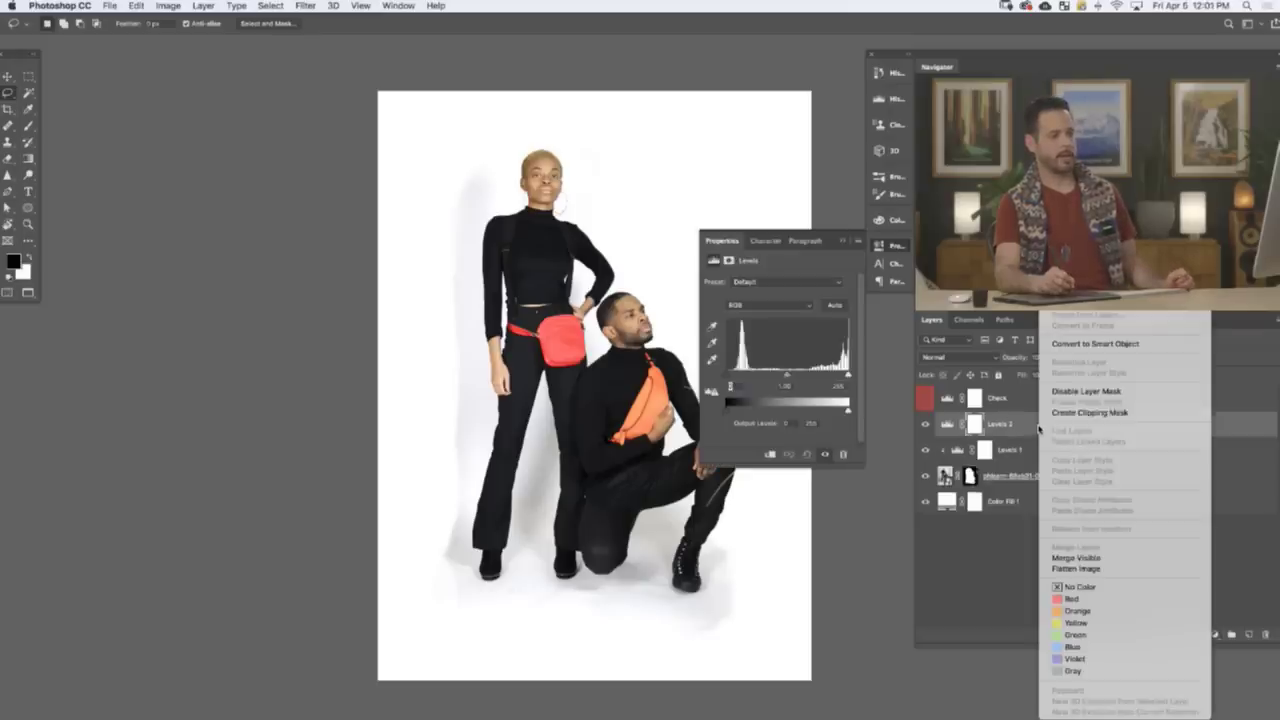
click(1057, 416)
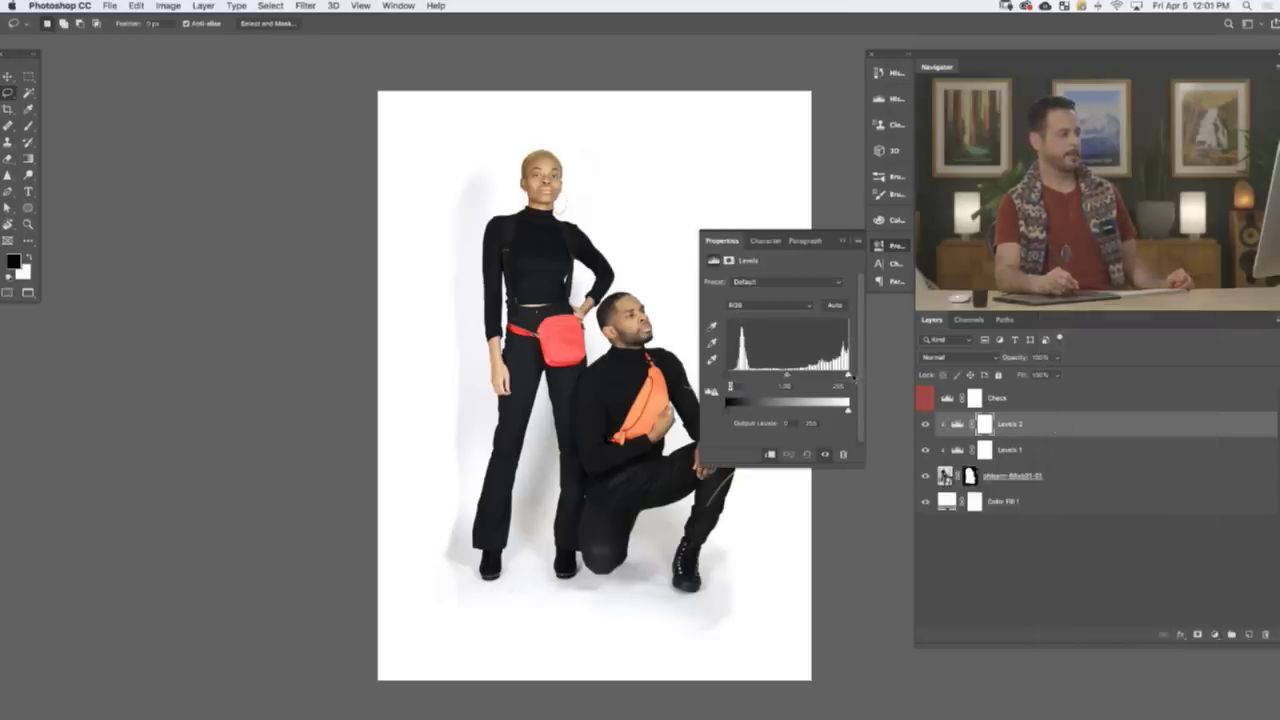
- With the Check layer shown, lower the white input level of Levels 2 to about 172 to clear the remaining background tones
drag(843, 376, 825, 376)
click(924, 401)
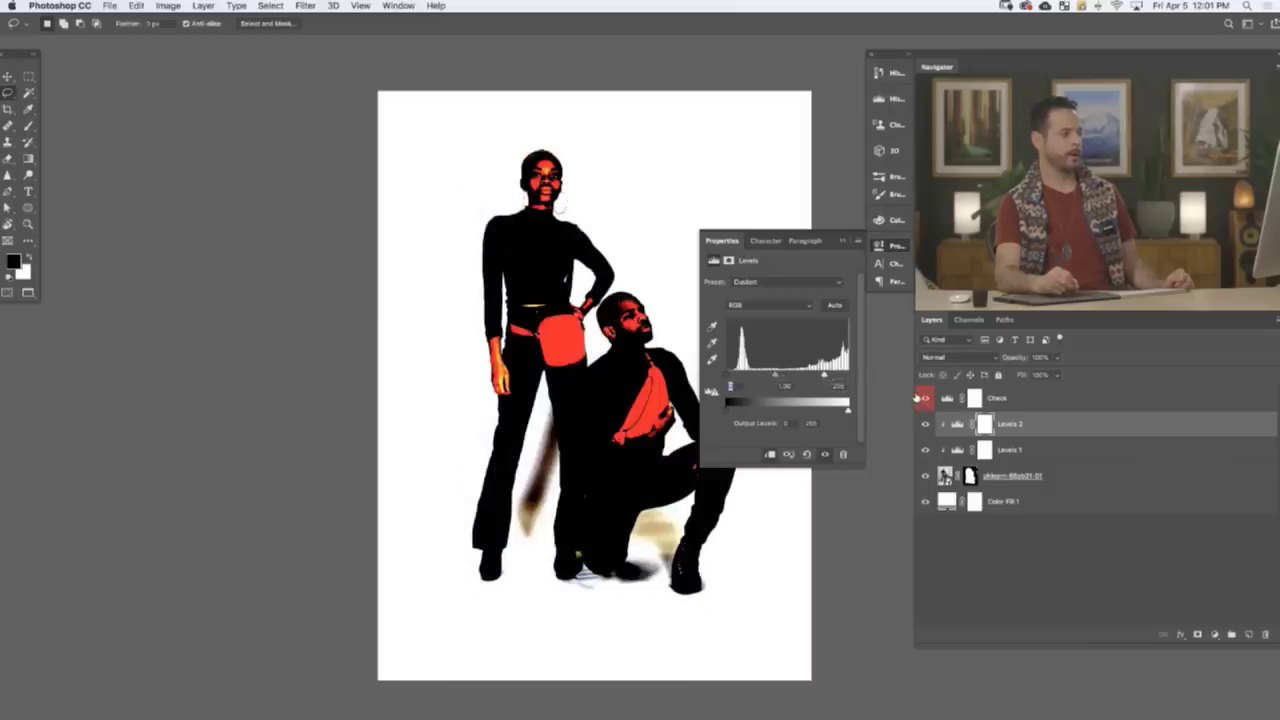
drag(824, 378, 808, 376)
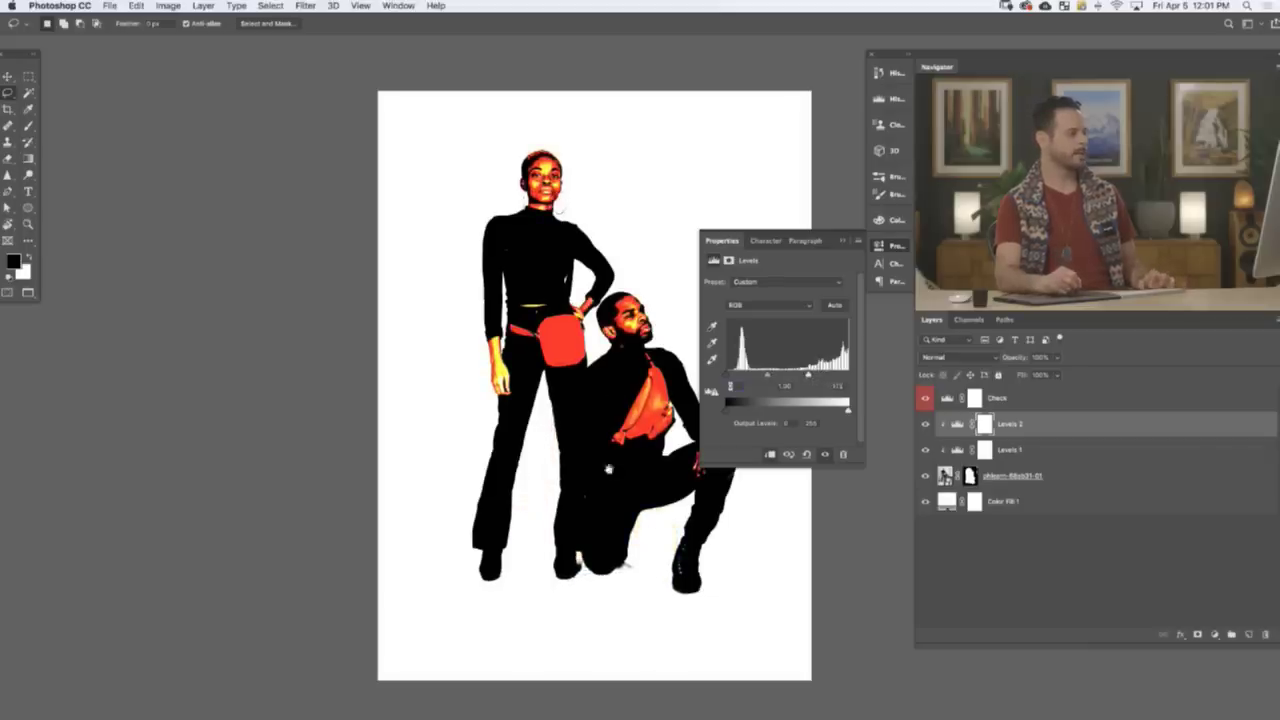
drag(609, 469, 454, 451)
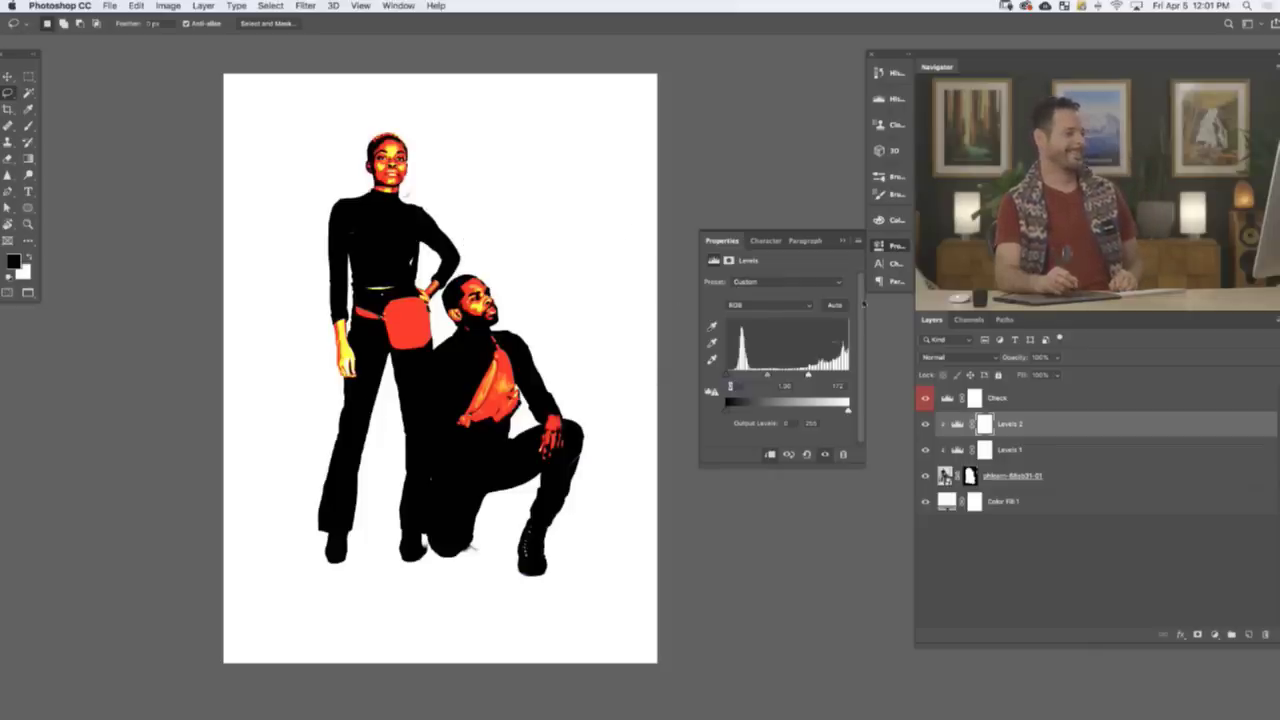
click(891, 249)
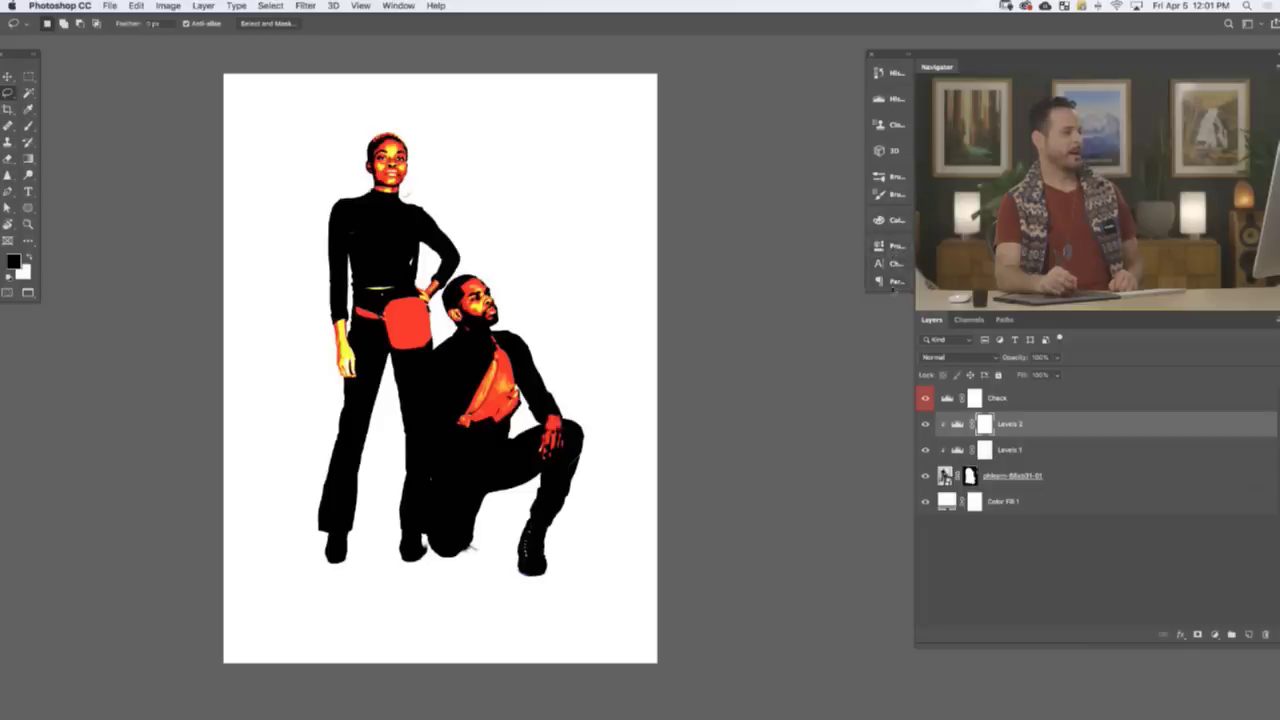
- Toggle Levels 2 off and on to compare the background under the Check layer, and hide the Check layer
drag(543, 343, 640, 376)
click(924, 426)
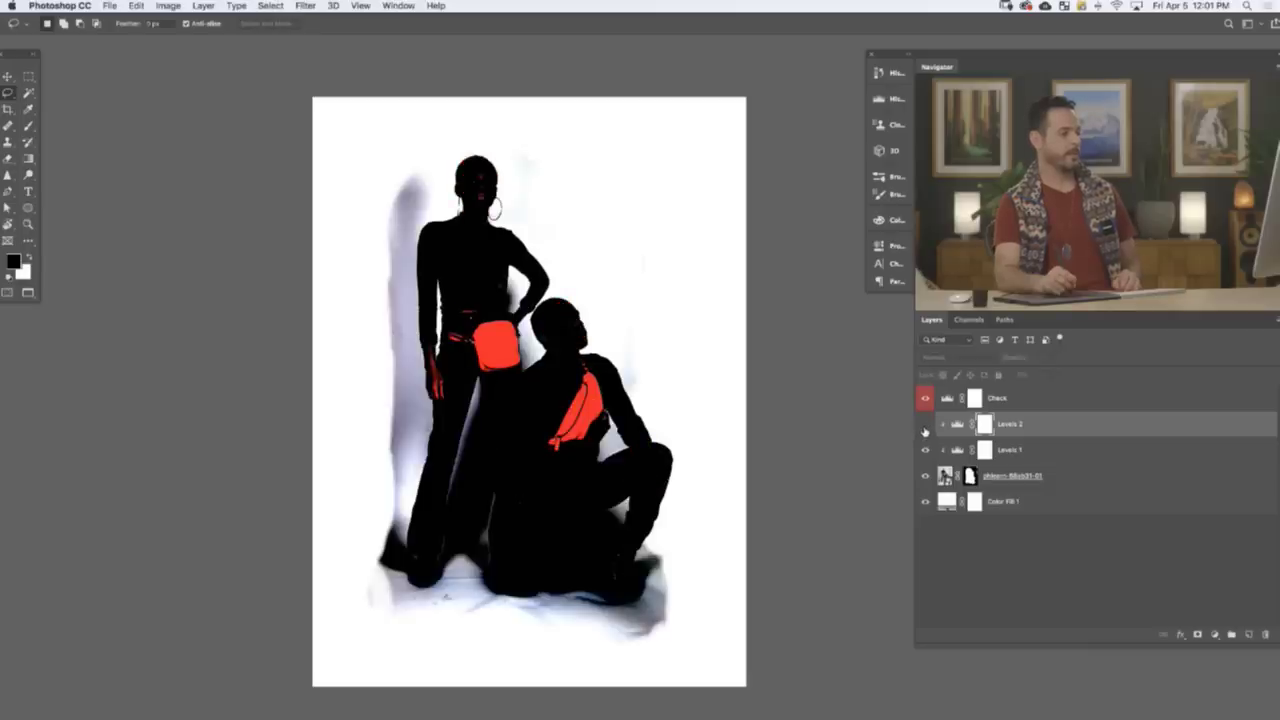
click(924, 426)
click(924, 427)
click(925, 428)
click(925, 427)
click(925, 427)
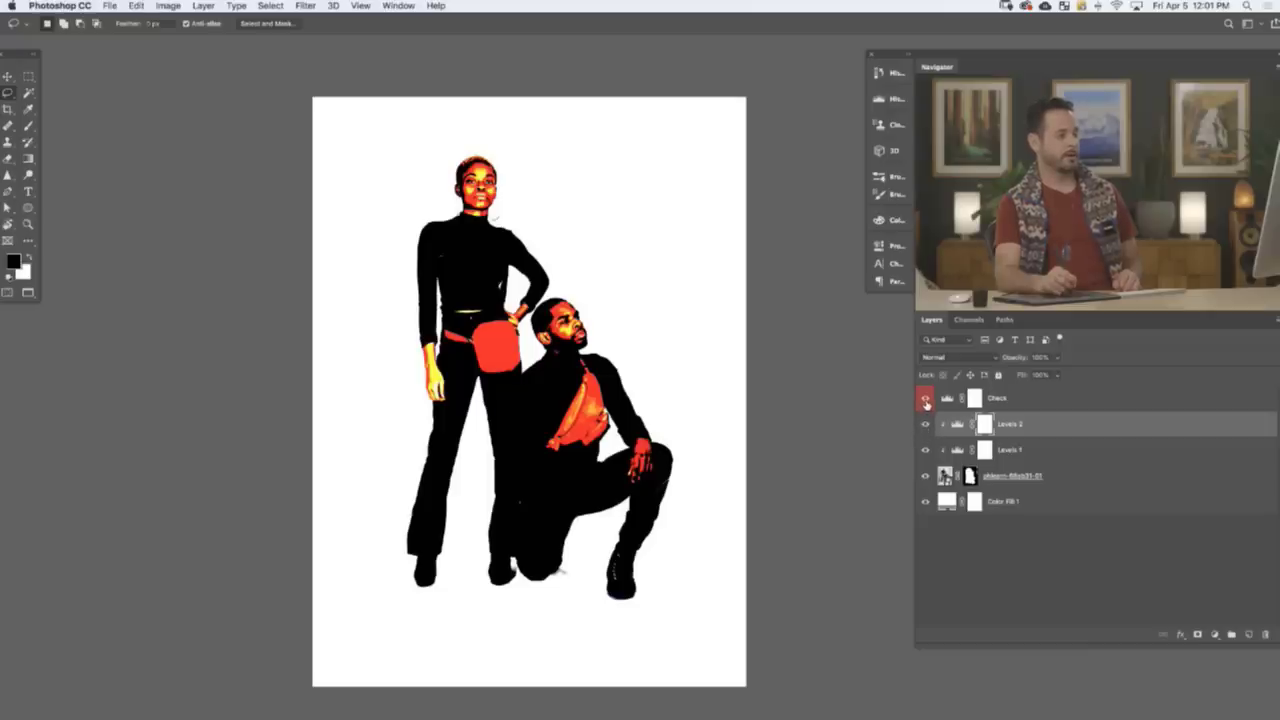
click(924, 401)
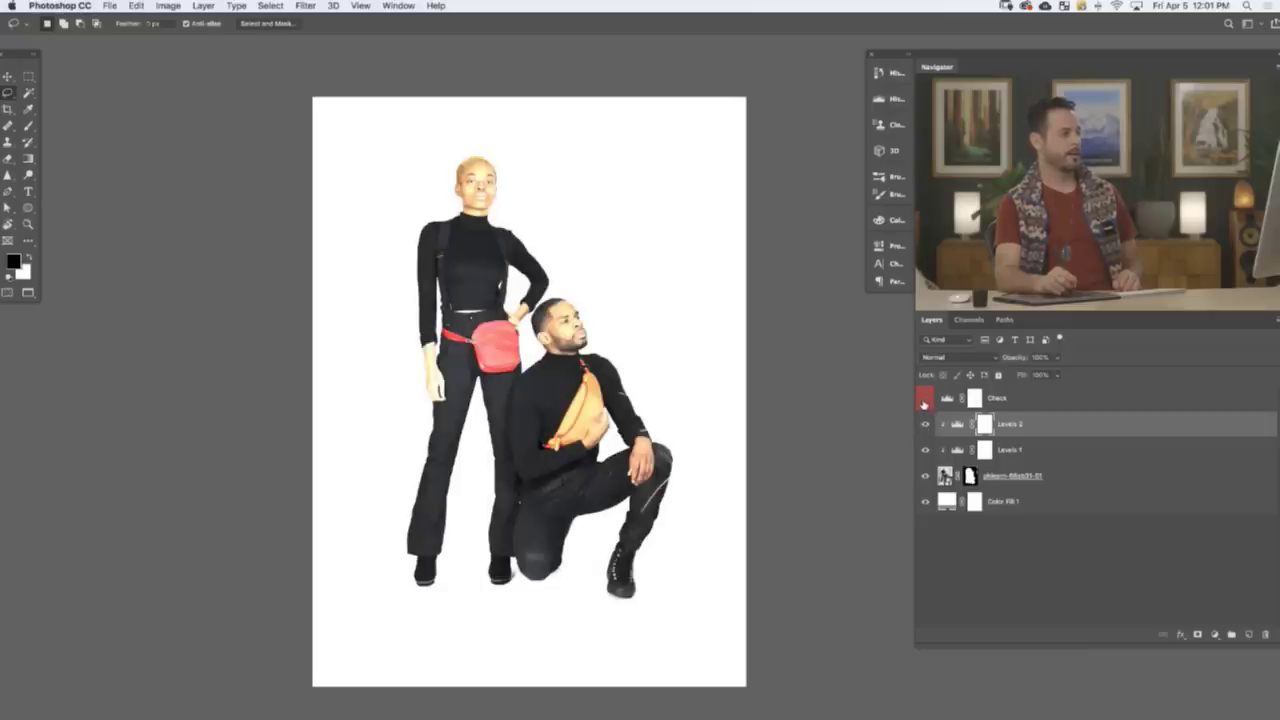
- Show and hide the Check layer repeatedly to compare the background's whiteness with the normal image, ending with the Check layer hidden
click(924, 401)
click(924, 401)
click(924, 401)
click(924, 401)
click(924, 401)
click(924, 401)
click(925, 400)
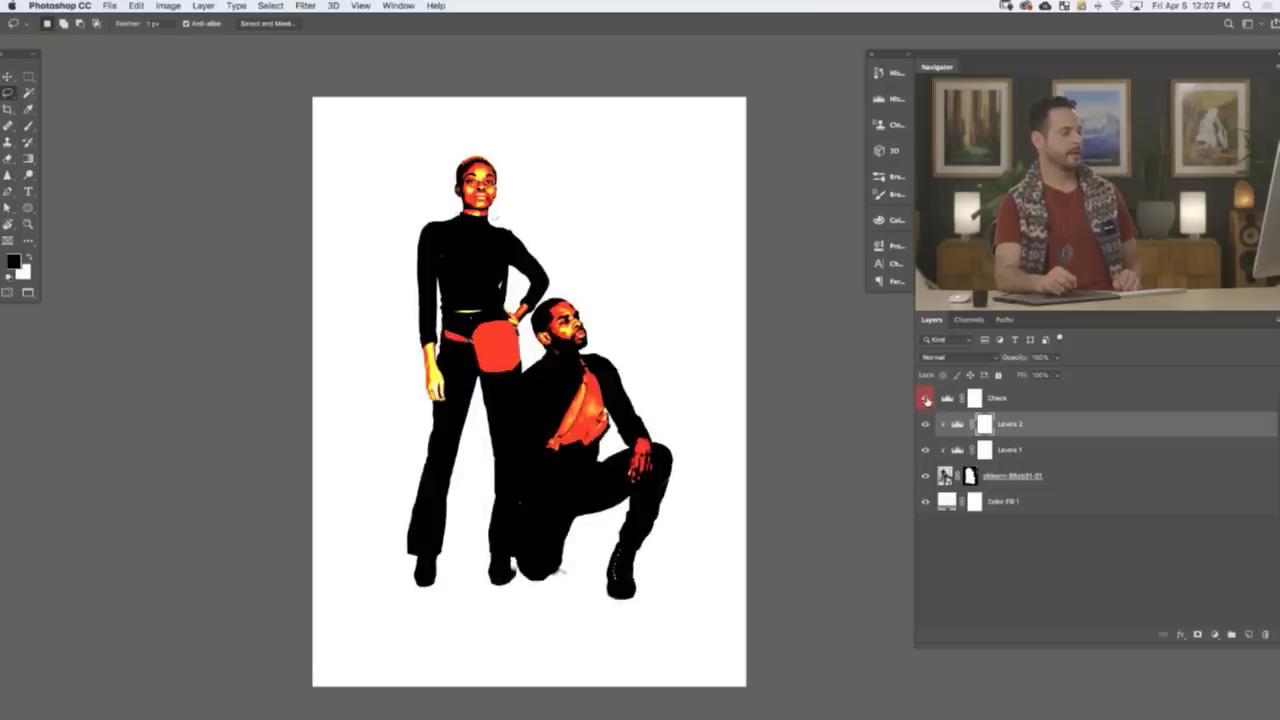
click(926, 400)
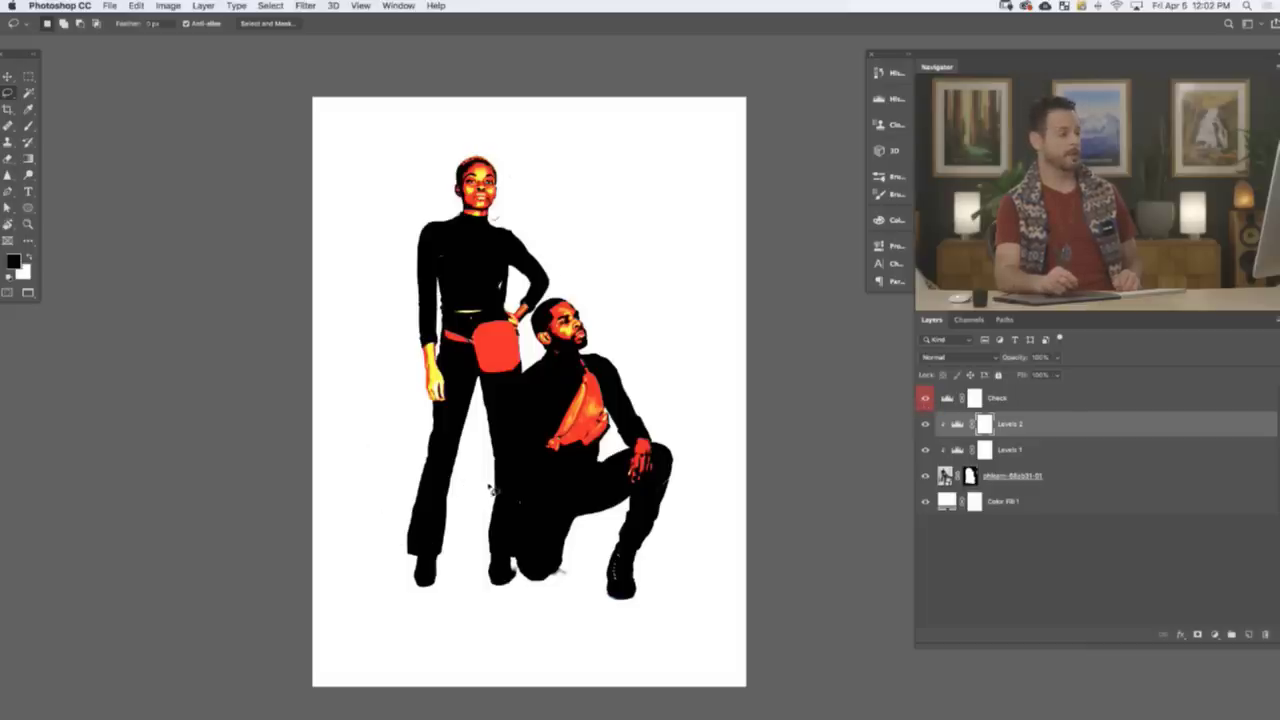
click(925, 400)
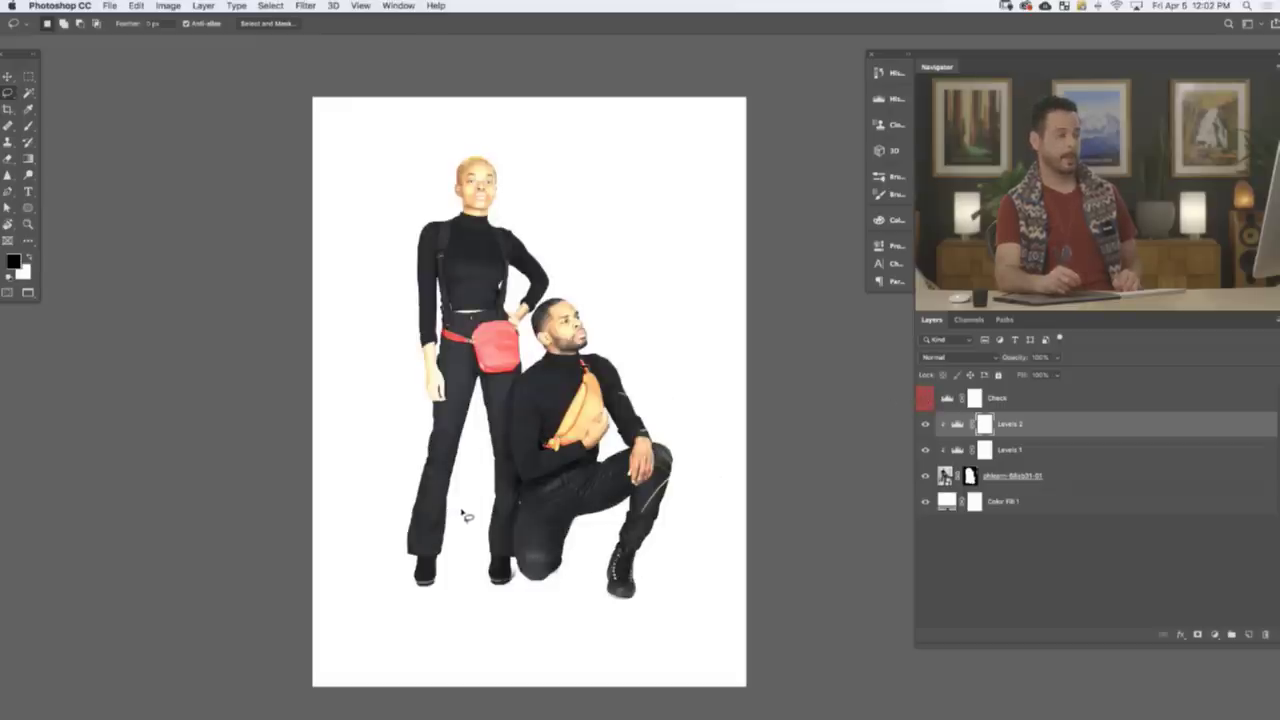
- Toggle Levels 2 off and on several times to compare its effect on the models and background, leaving it visible
click(925, 425)
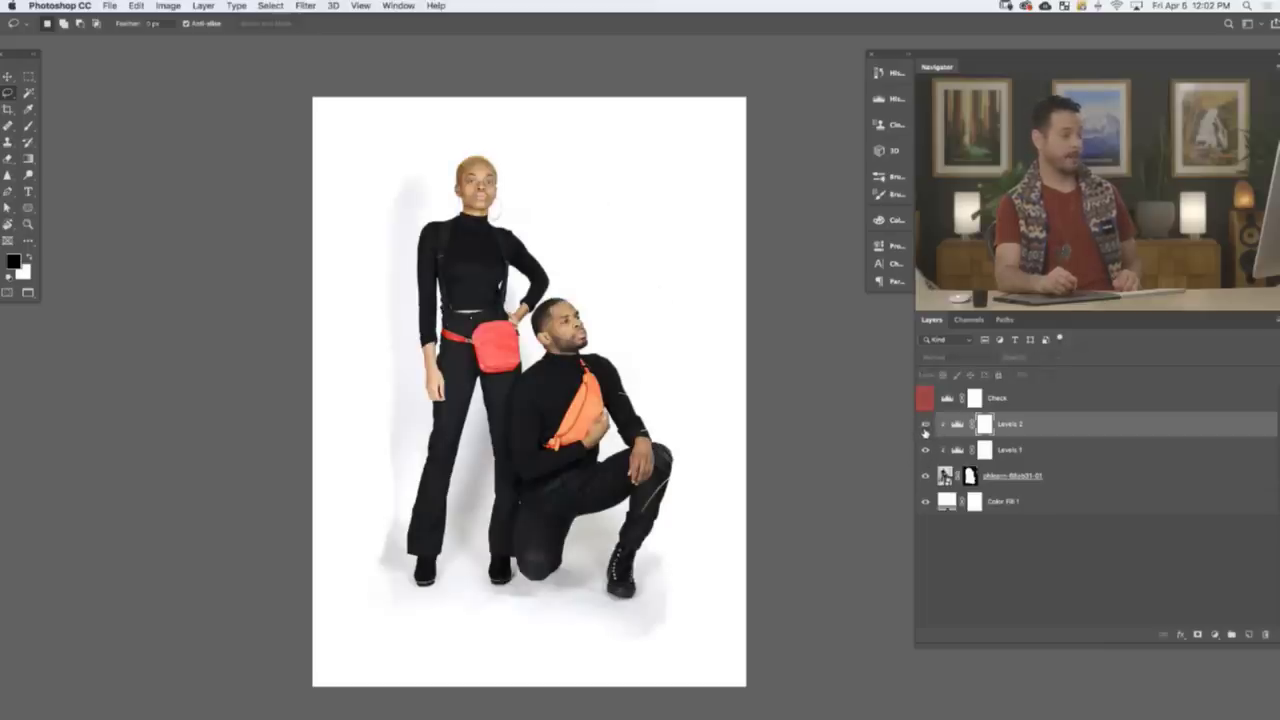
click(925, 425)
click(925, 425)
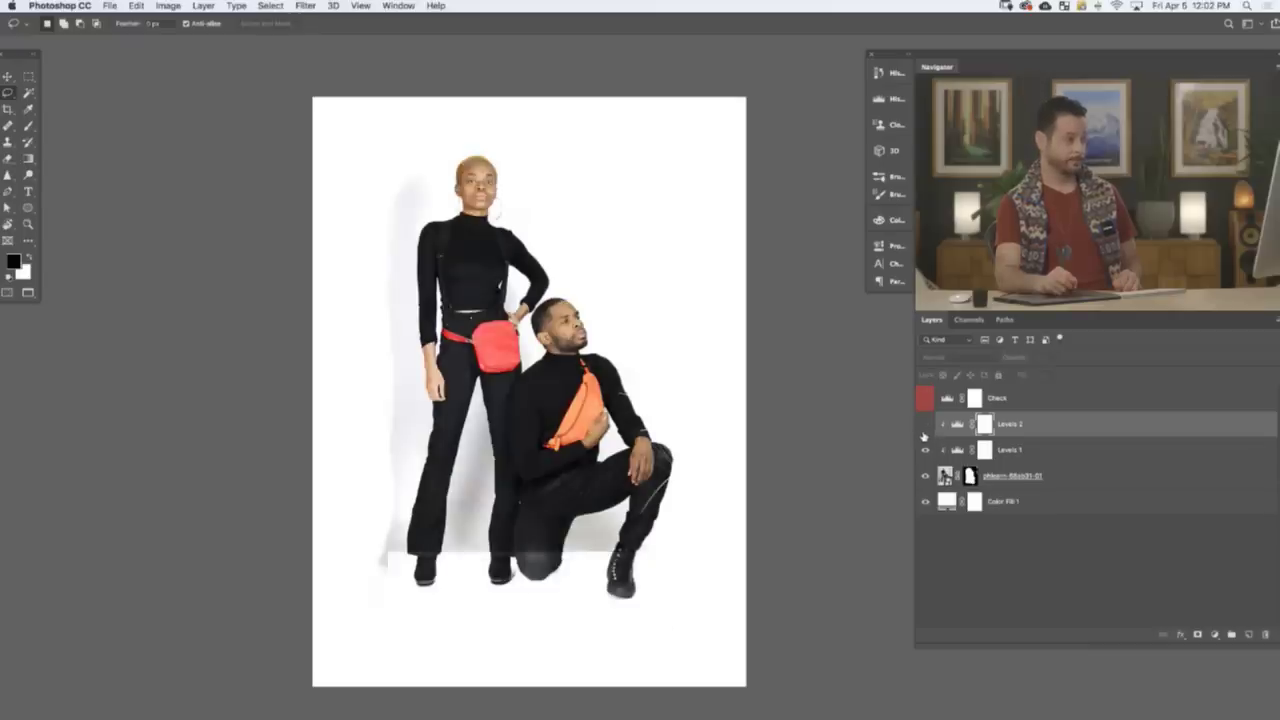
click(925, 425)
click(925, 425)
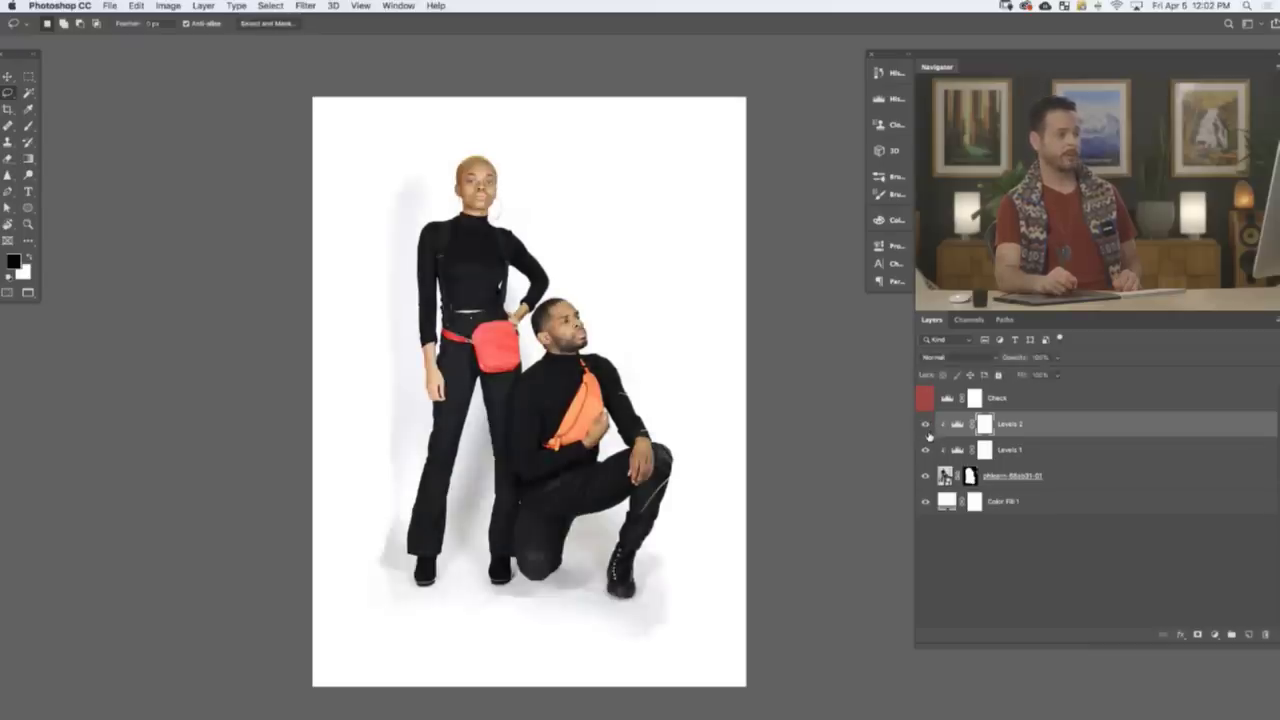
click(925, 425)
click(925, 425)
click(925, 425)
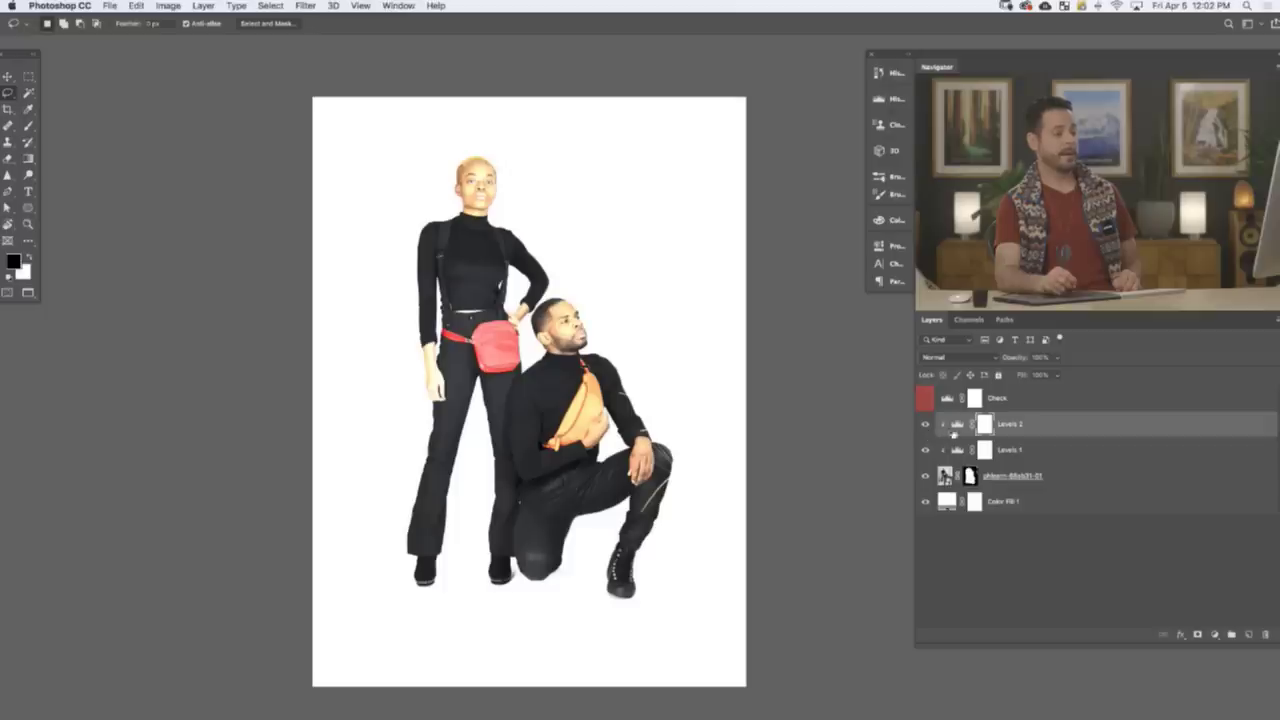
click(925, 425)
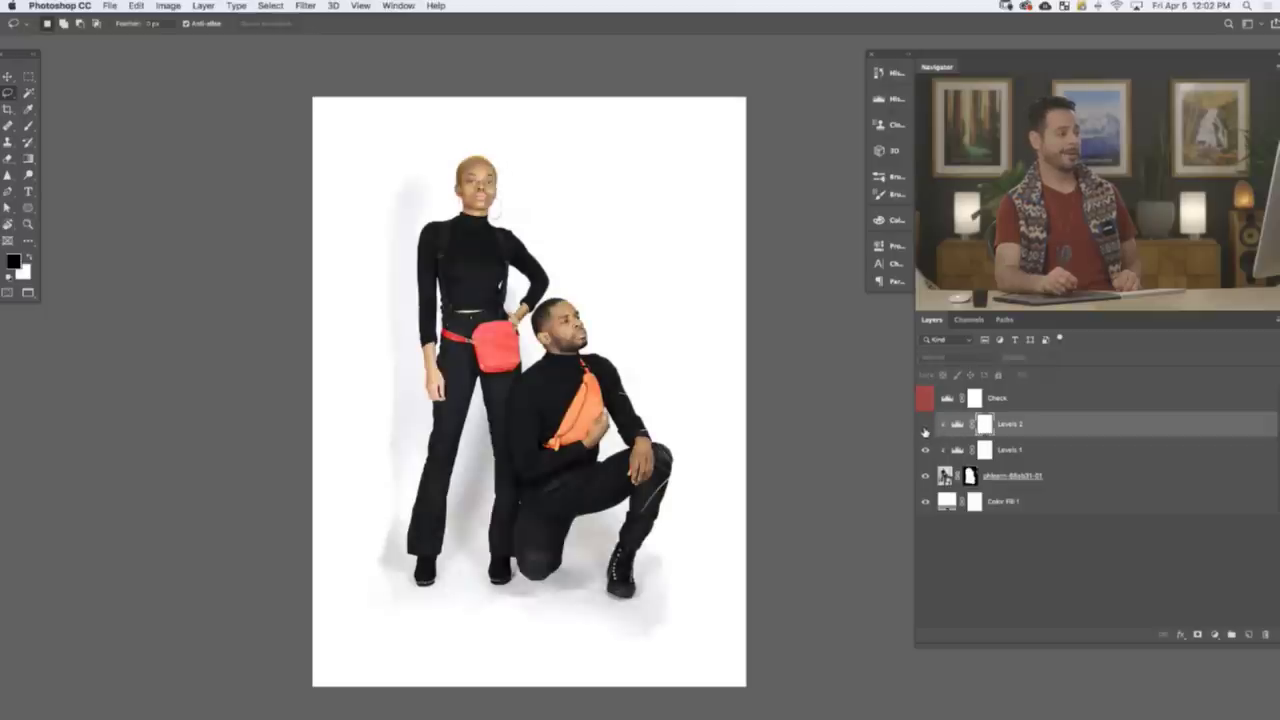
click(925, 425)
click(925, 425)
click(925, 425)
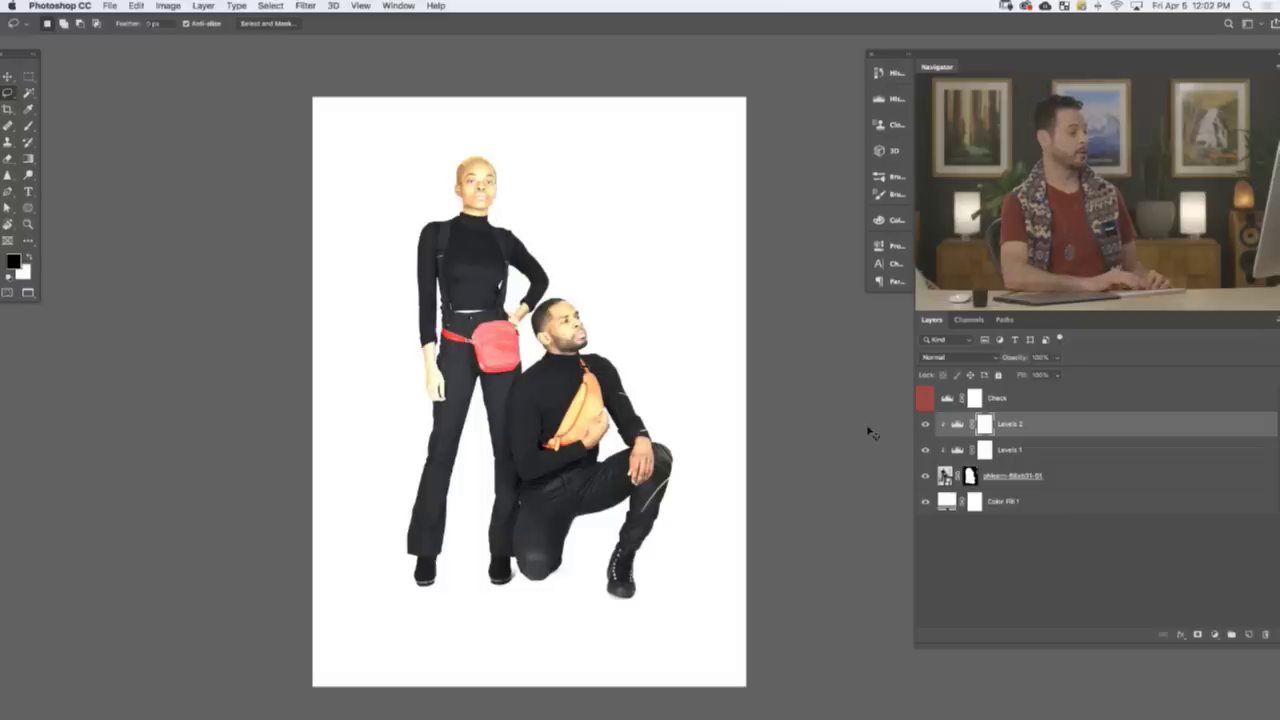
- Invert the Levels 2 mask to black and brush white over the shadow beside the standing woman's shoulder
key(super+i)
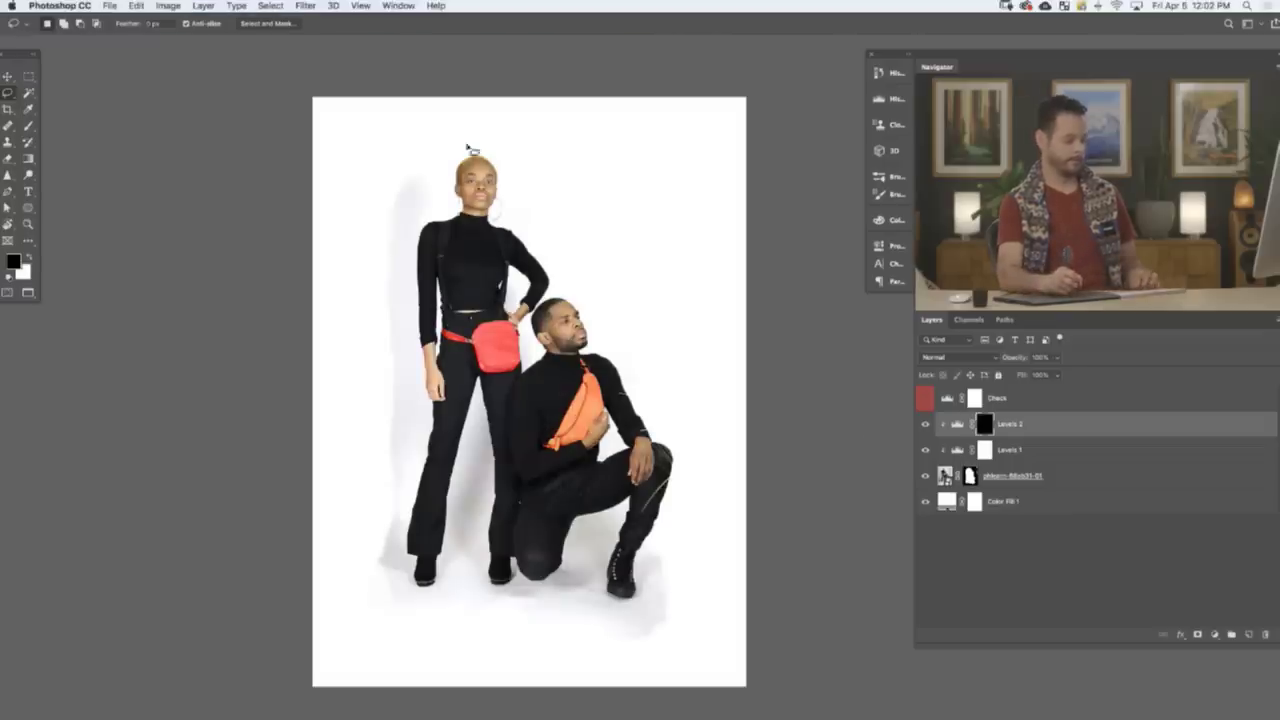
key(b)
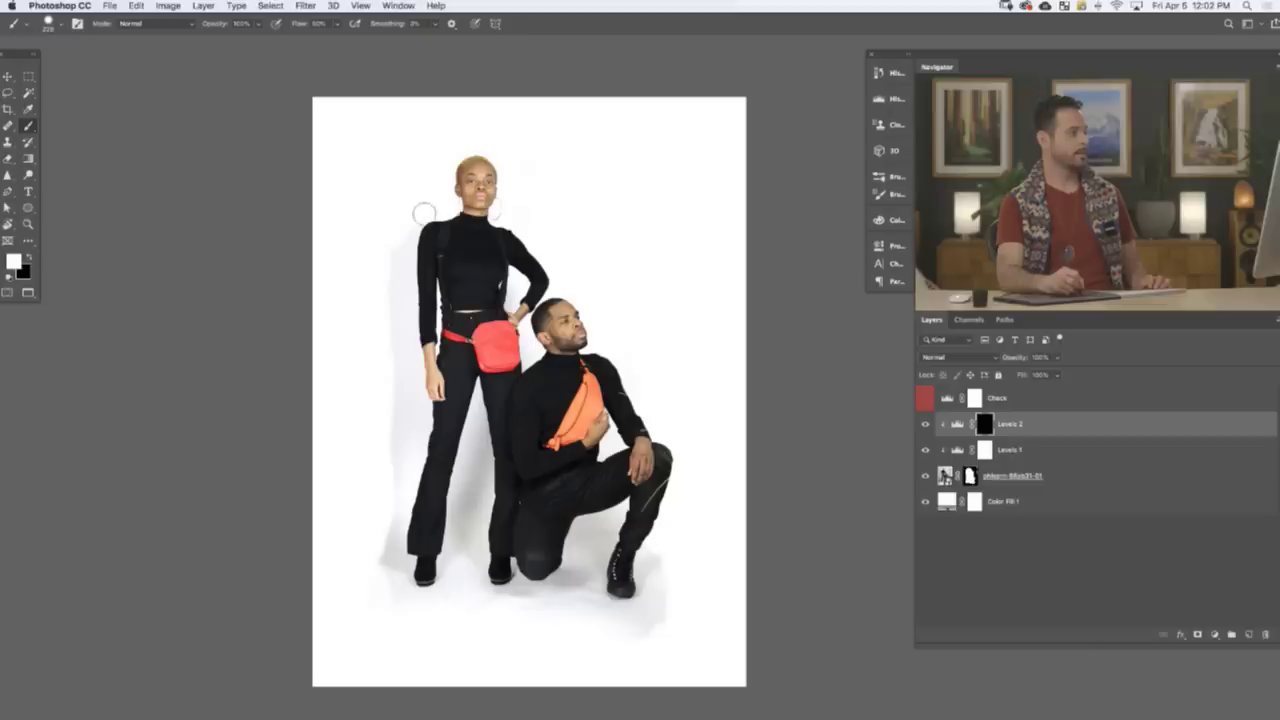
mouse_move(424, 212)
mouse_down()
mouse_move(410, 212)
mouse_move(403, 280)
mouse_up()
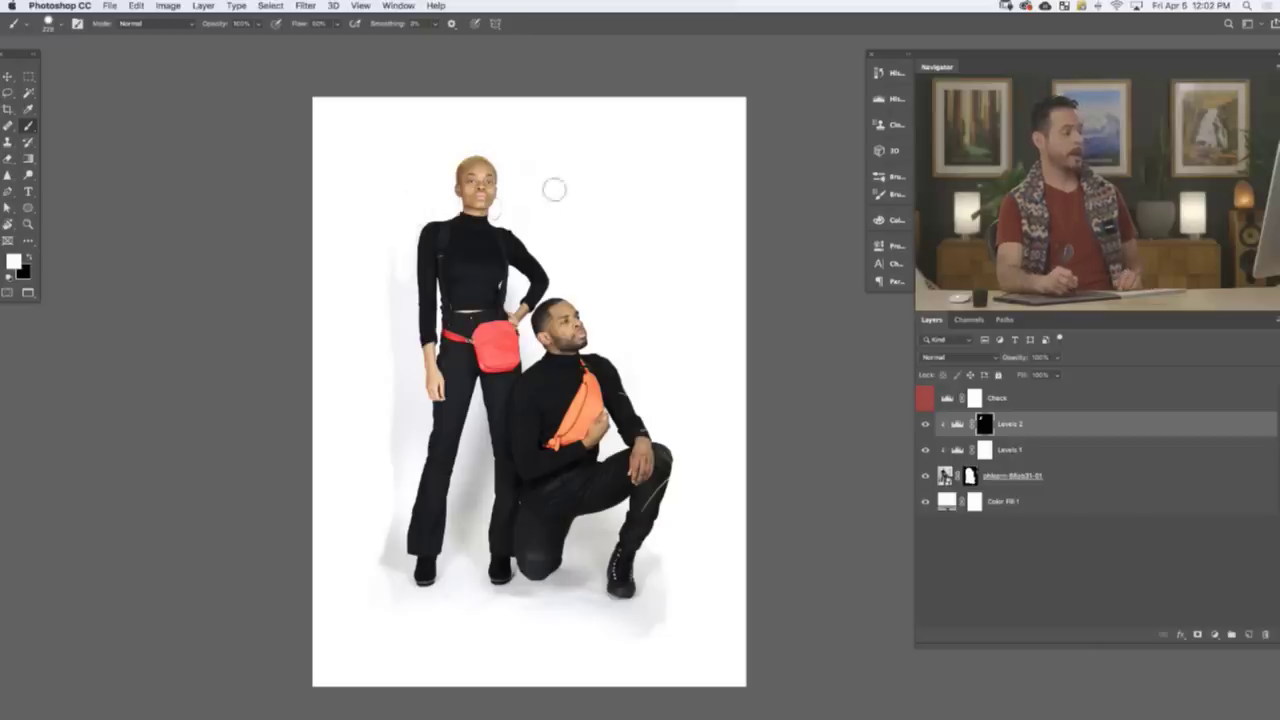
- Show the Check layer and paint white on the Levels 2 mask over the shadow along the standing woman's outer arm
click(926, 404)
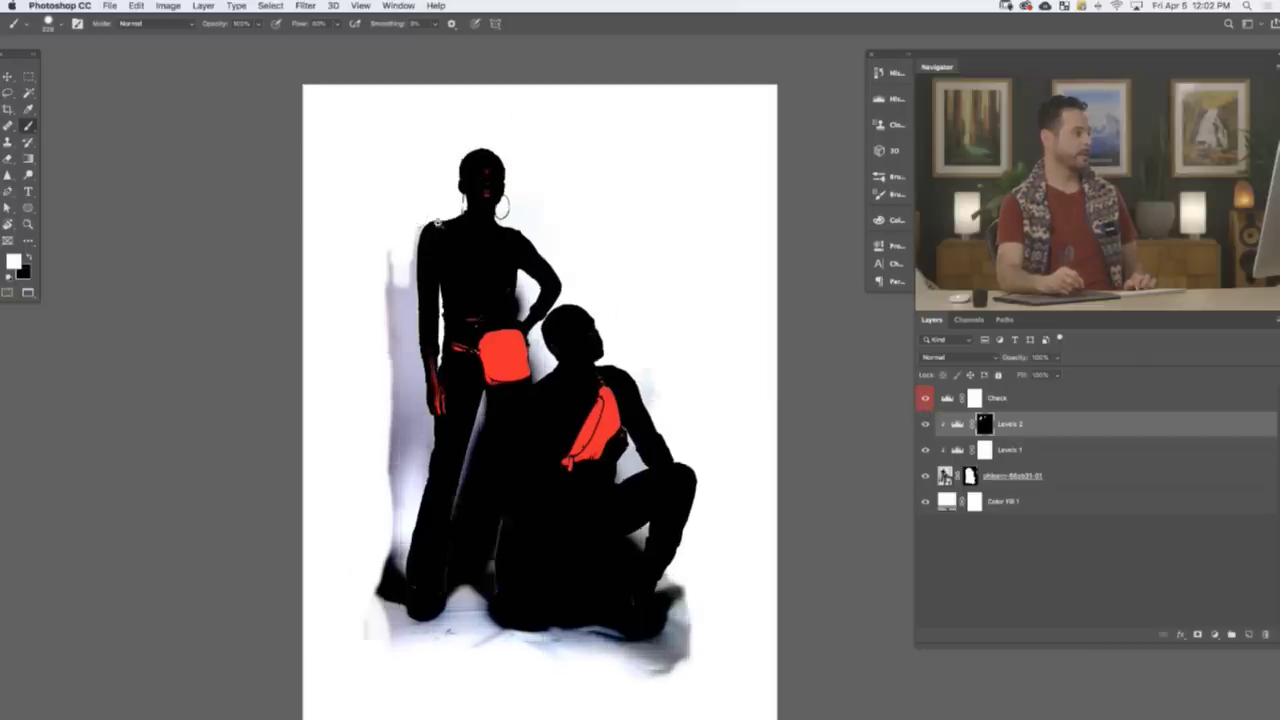
scroll(418, 216, up, 5)
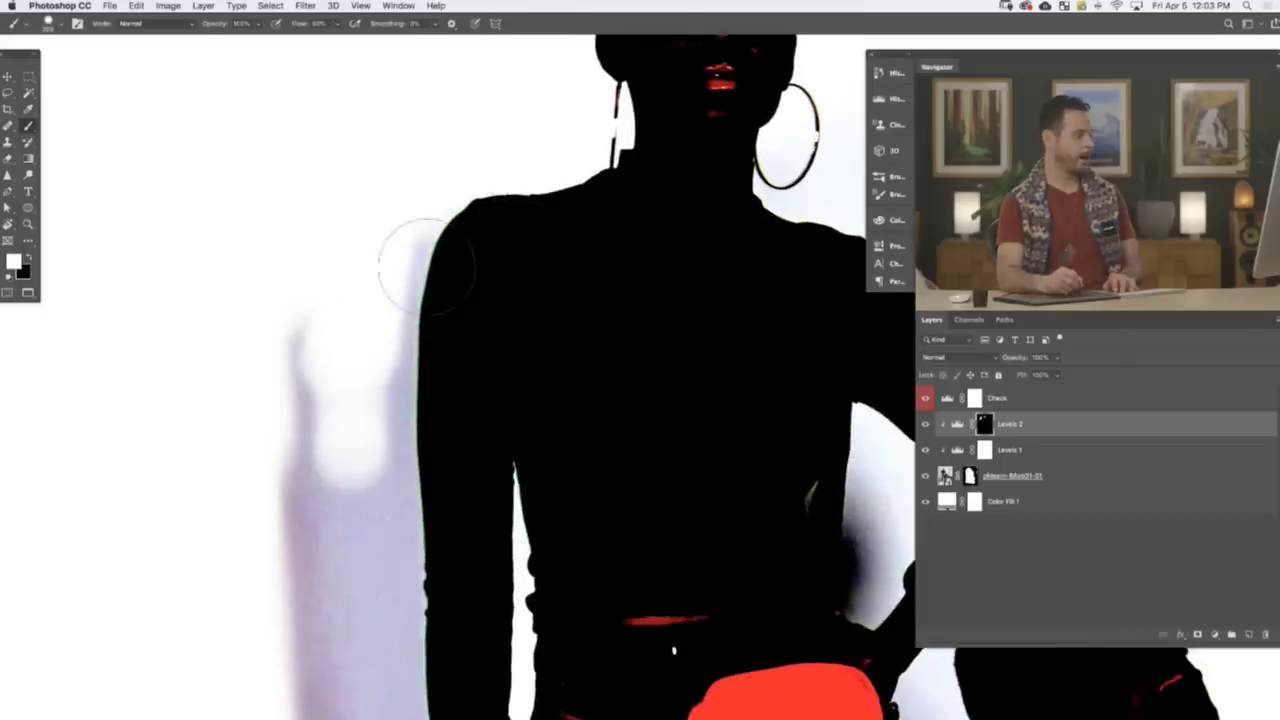
mouse_move(437, 204)
mouse_down()
mouse_move(404, 301)
mouse_move(431, 213)
mouse_move(398, 326)
mouse_move(406, 275)
mouse_move(396, 402)
mouse_move(393, 365)
mouse_move(390, 487)
mouse_move(391, 449)
mouse_move(402, 511)
mouse_move(396, 435)
mouse_move(413, 640)
mouse_move(406, 576)
mouse_move(402, 605)
mouse_move(364, 470)
mouse_move(367, 587)
mouse_move(355, 548)
mouse_move(364, 339)
mouse_move(333, 447)
mouse_move(308, 393)
mouse_move(258, 558)
mouse_move(274, 310)
mouse_move(271, 472)
mouse_move(290, 469)
mouse_move(292, 568)
mouse_move(322, 622)
mouse_move(356, 632)
mouse_move(357, 541)
mouse_move(403, 573)
mouse_move(390, 615)
mouse_move(367, 374)
mouse_move(363, 458)
mouse_move(403, 487)
mouse_move(385, 467)
mouse_move(377, 477)
mouse_move(389, 422)
mouse_move(384, 540)
mouse_move(401, 563)
mouse_move(396, 519)
mouse_move(393, 584)
mouse_move(378, 596)
mouse_move(349, 430)
mouse_move(341, 525)
mouse_move(323, 386)
mouse_move(285, 406)
mouse_move(271, 574)
mouse_move(255, 397)
mouse_move(278, 446)
mouse_up()
key(])
drag(359, 545, 337, 325)
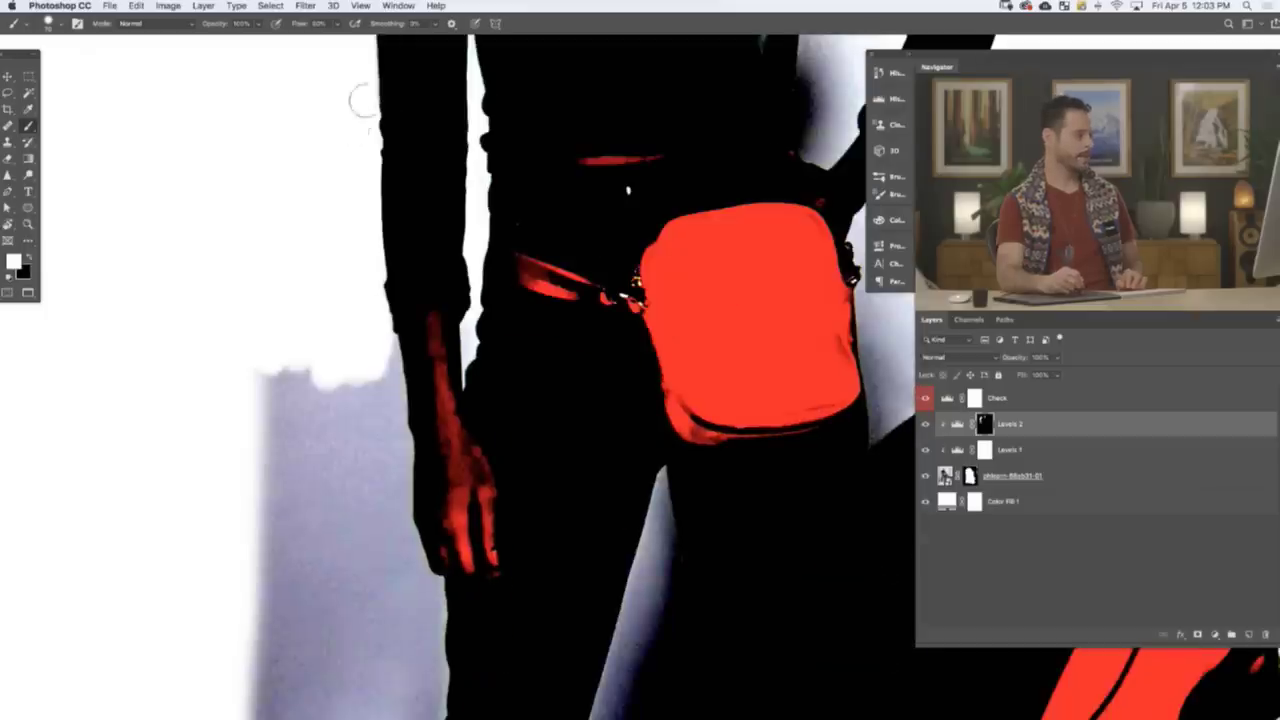
- Paint white on the Levels 2 mask closely around the woman's lowered hand and in the gap between her arm and hip
mouse_move(370, 398)
mouse_down()
mouse_move(374, 344)
mouse_move(362, 378)
mouse_up()
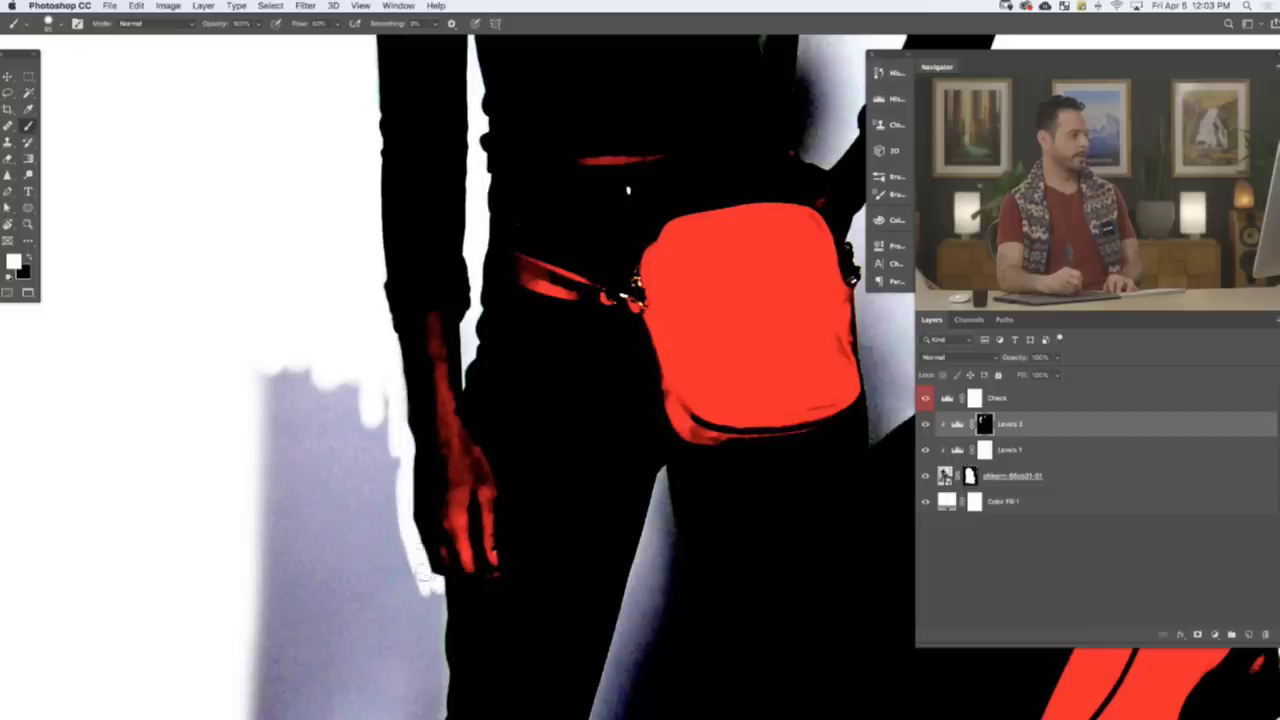
mouse_move(410, 540)
mouse_down()
mouse_move(420, 560)
mouse_move(385, 470)
mouse_move(374, 491)
mouse_move(337, 480)
mouse_move(298, 432)
mouse_move(237, 506)
mouse_move(284, 275)
mouse_up()
scroll(305, 383, down, 5)
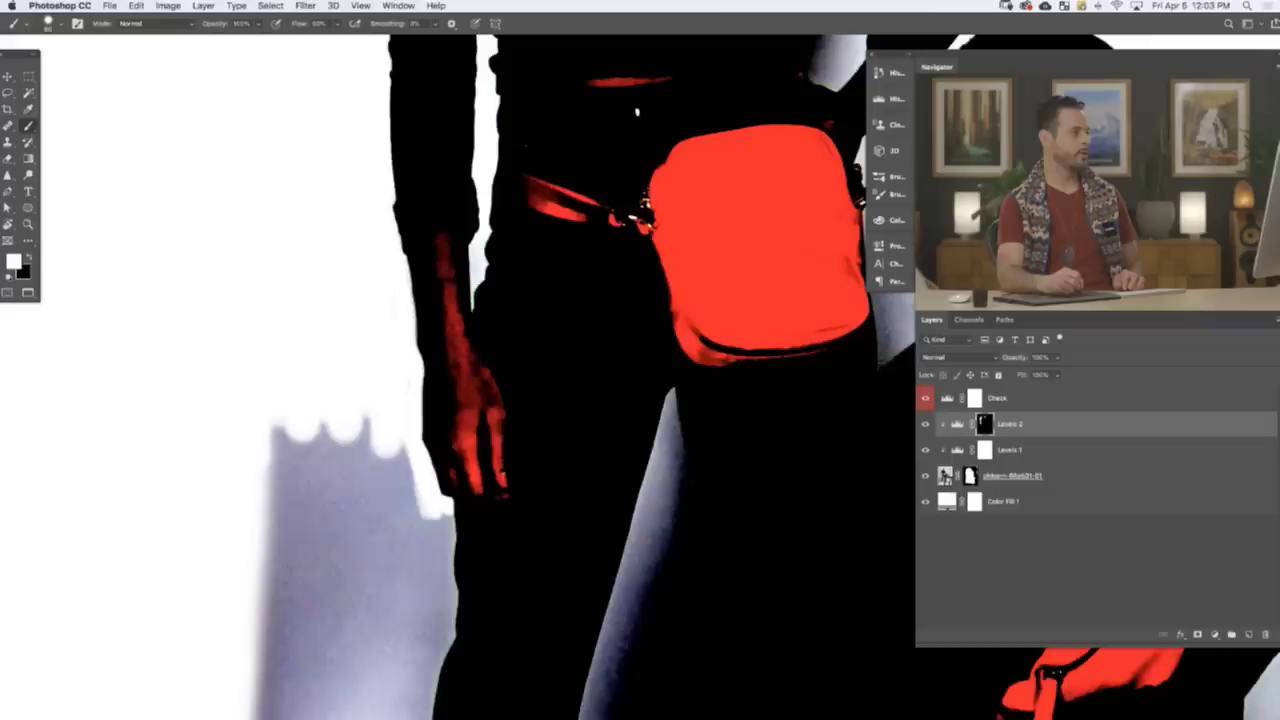
drag(487, 133, 484, 152)
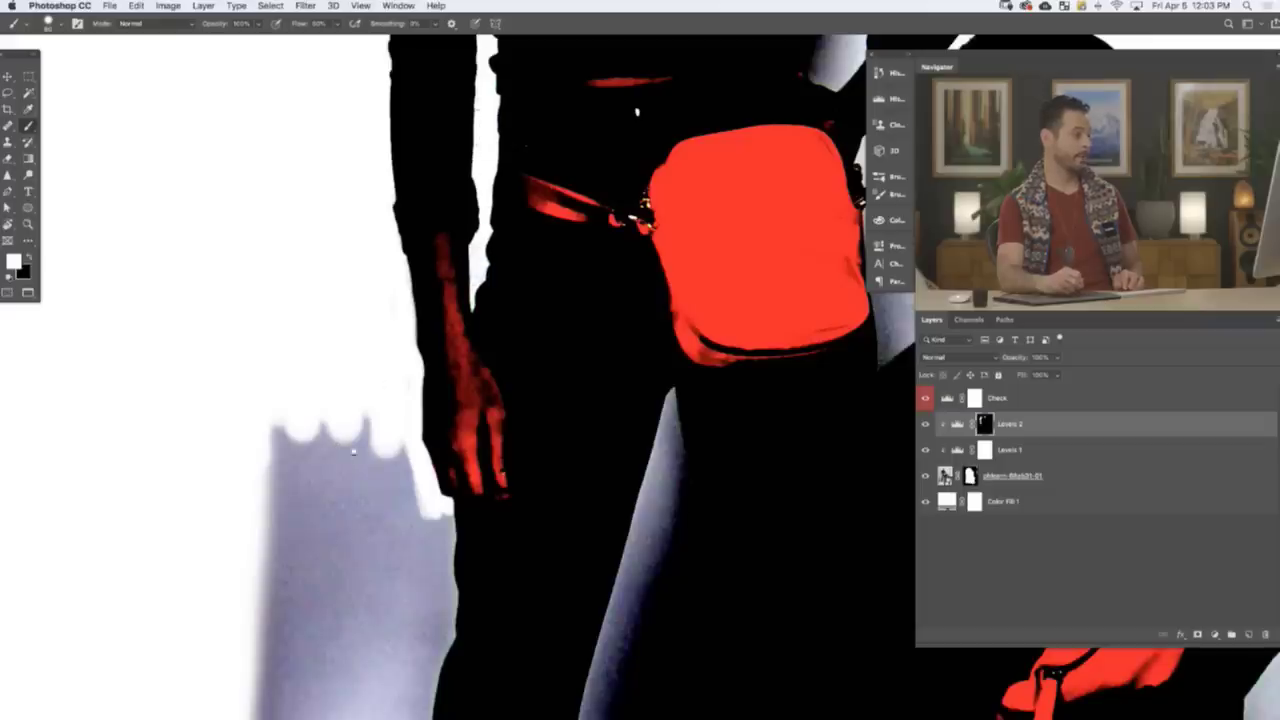
- Paint white on the Levels 2 mask over the shadow running down beside the woman's outer leg
drag(354, 449, 368, 289)
mouse_move(438, 368)
mouse_down()
mouse_move(442, 401)
mouse_move(454, 365)
mouse_move(455, 467)
mouse_move(429, 529)
mouse_move(427, 514)
mouse_move(439, 498)
mouse_move(400, 648)
mouse_up()
mouse_move(385, 372)
mouse_down()
mouse_move(420, 420)
mouse_move(395, 280)
mouse_move(298, 360)
mouse_move(291, 351)
mouse_move(314, 377)
mouse_move(371, 531)
mouse_move(376, 610)
mouse_move(286, 620)
mouse_move(335, 625)
mouse_up()
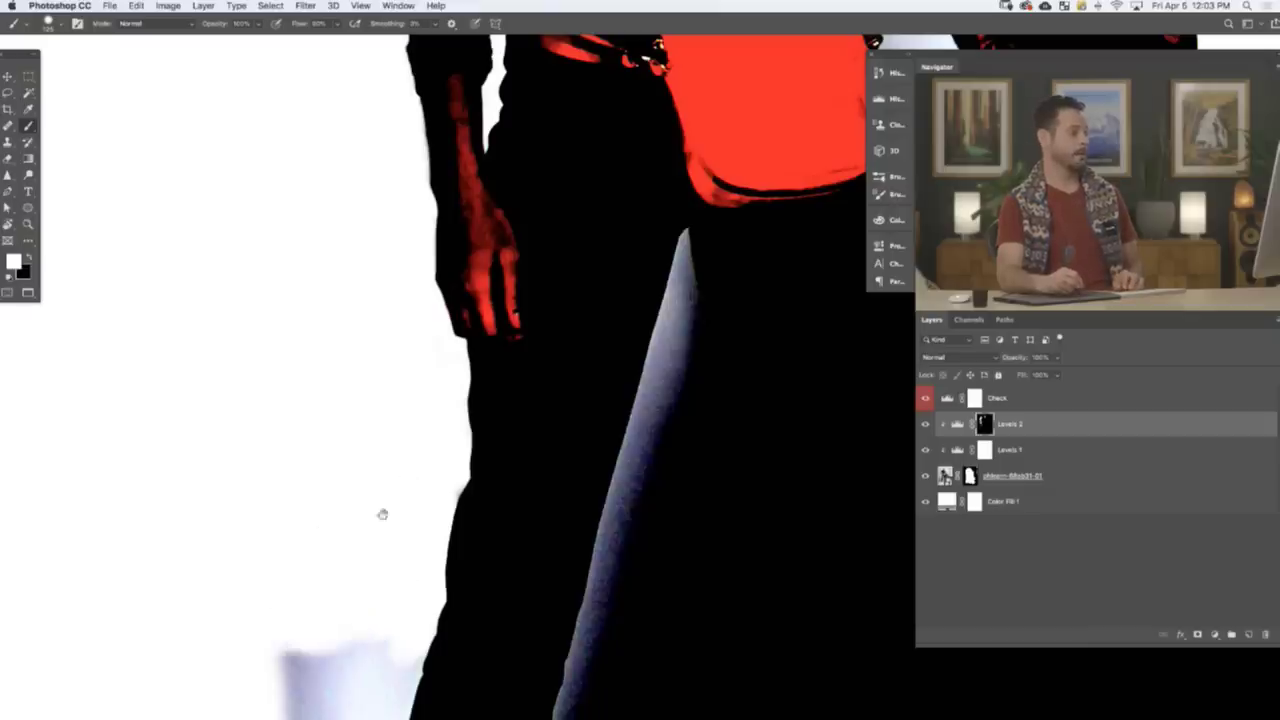
drag(383, 514, 426, 237)
mouse_move(401, 398)
mouse_down()
mouse_move(416, 339)
mouse_move(429, 337)
mouse_move(391, 457)
mouse_move(331, 531)
mouse_move(349, 368)
mouse_up()
- Paint white on the Levels 2 mask over the dark shadow around the woman's outer foot and the floor between her feet
scroll(394, 334, down, 10)
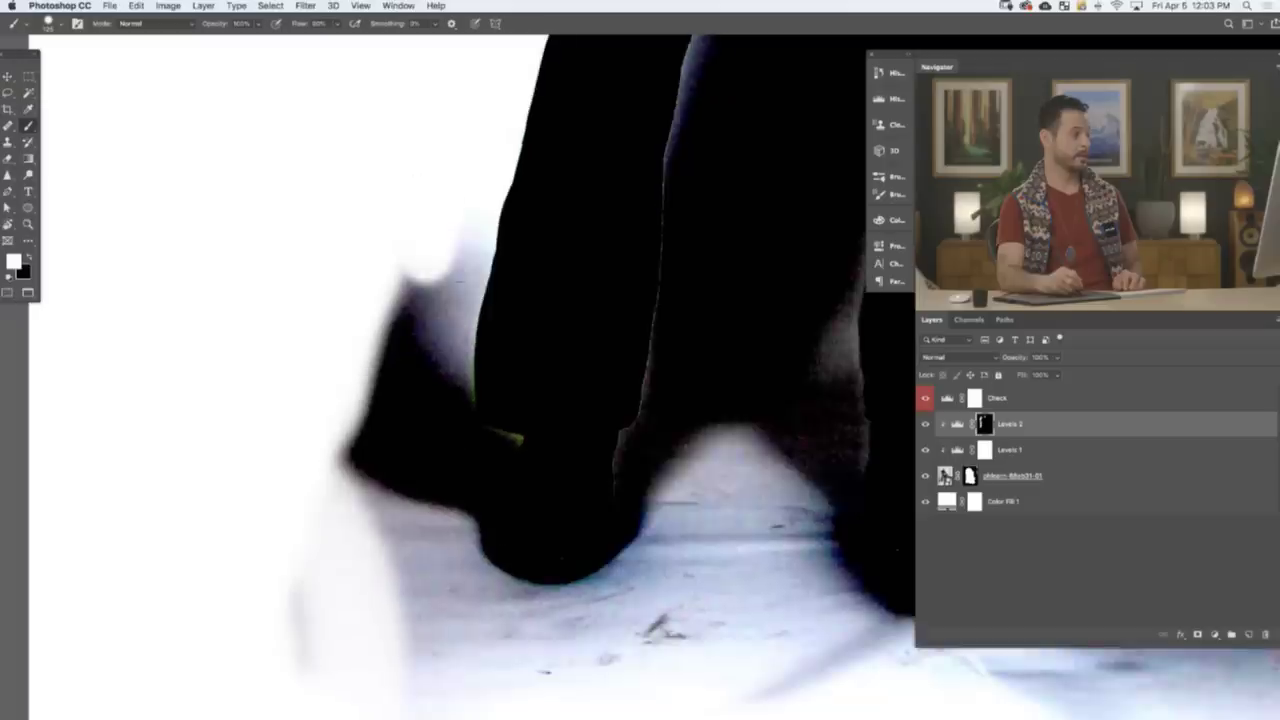
drag(460, 276, 460, 322)
drag(487, 220, 470, 290)
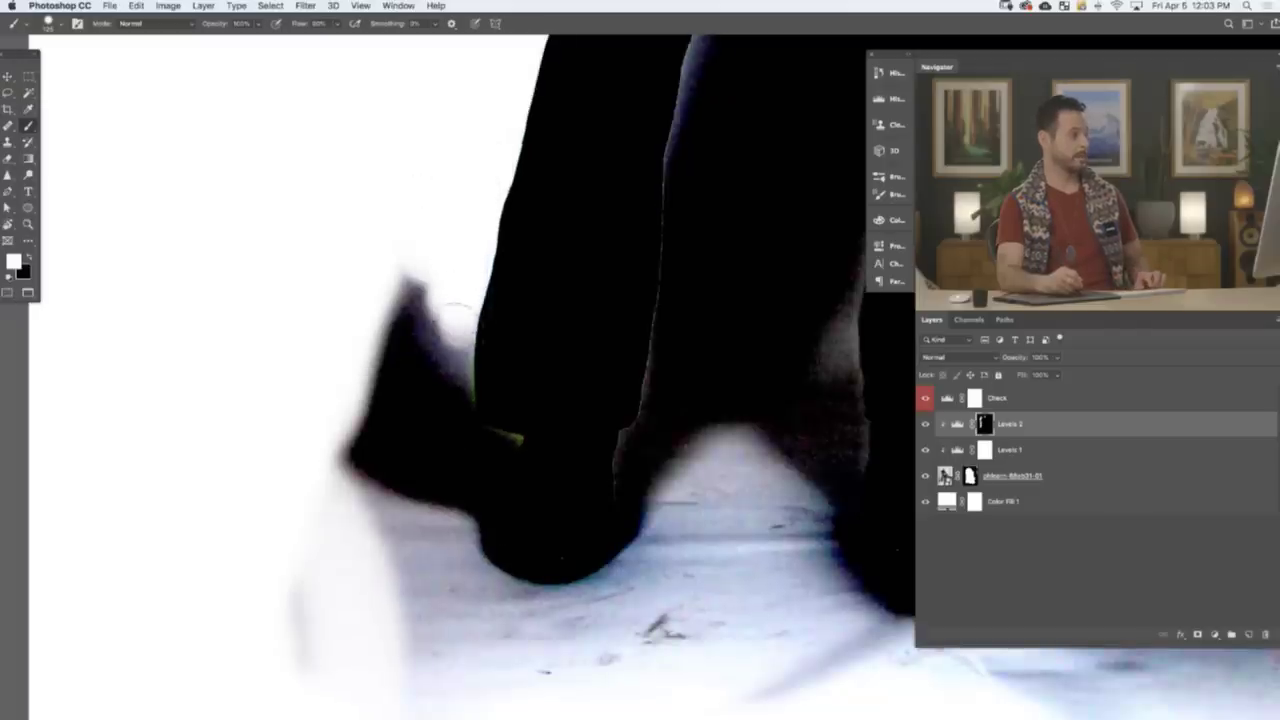
drag(404, 399, 445, 400)
mouse_move(405, 295)
mouse_down()
mouse_move(414, 423)
mouse_move(429, 400)
mouse_move(462, 483)
mouse_move(491, 443)
mouse_move(417, 320)
mouse_move(394, 449)
mouse_move(343, 526)
mouse_move(331, 500)
mouse_move(409, 537)
mouse_move(434, 663)
mouse_move(477, 583)
mouse_move(640, 620)
mouse_move(720, 505)
mouse_move(791, 600)
mouse_move(723, 500)
mouse_move(808, 586)
mouse_move(728, 502)
mouse_move(569, 196)
mouse_up()
mouse_move(594, 309)
mouse_down()
mouse_move(700, 345)
mouse_move(675, 340)
mouse_move(670, 392)
mouse_move(534, 395)
mouse_move(613, 379)
mouse_move(483, 358)
mouse_move(241, 378)
mouse_move(236, 328)
mouse_move(247, 366)
mouse_move(358, 377)
mouse_move(357, 300)
mouse_move(559, 434)
mouse_up()
- Paint white on the Levels 2 mask over the floor shadow beneath and around the kneeling man
scroll(559, 434, right, 6)
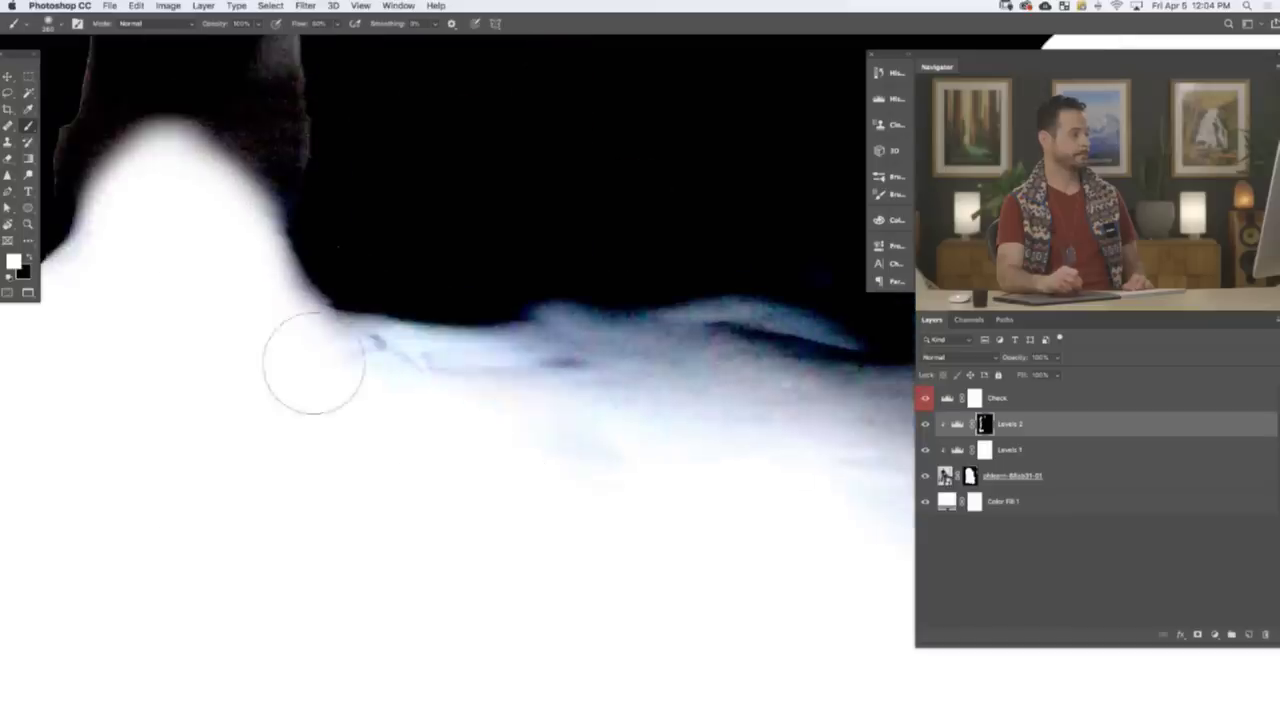
mouse_move(314, 366)
mouse_down()
mouse_move(698, 419)
mouse_move(806, 396)
mouse_move(777, 407)
mouse_move(651, 394)
mouse_up()
mouse_move(742, 492)
mouse_down()
mouse_move(674, 511)
mouse_move(488, 465)
mouse_move(493, 357)
mouse_move(694, 423)
mouse_move(694, 334)
mouse_move(723, 260)
mouse_move(622, 325)
mouse_move(686, 157)
mouse_move(623, 214)
mouse_move(634, 120)
mouse_move(637, 290)
mouse_move(606, 380)
mouse_up()
drag(666, 283, 602, 581)
drag(718, 162, 636, 560)
- Paint white on the Levels 2 mask in the gap between the man's arm and thigh and beside his outer shoulder
drag(512, 274, 726, 403)
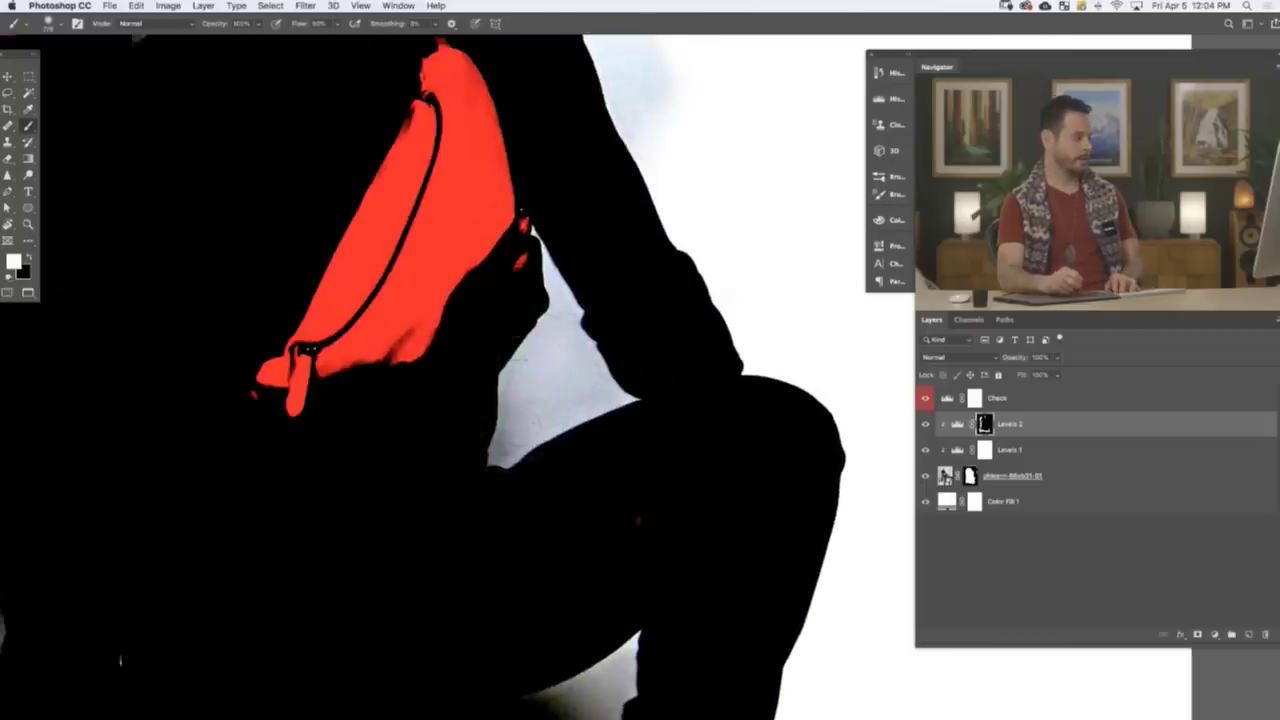
key(bracketleft)
mouse_move(515, 393)
mouse_down()
mouse_move(512, 456)
mouse_move(610, 348)
mouse_move(585, 380)
mouse_move(550, 290)
mouse_move(520, 395)
mouse_up()
scroll(600, 500, up, 5)
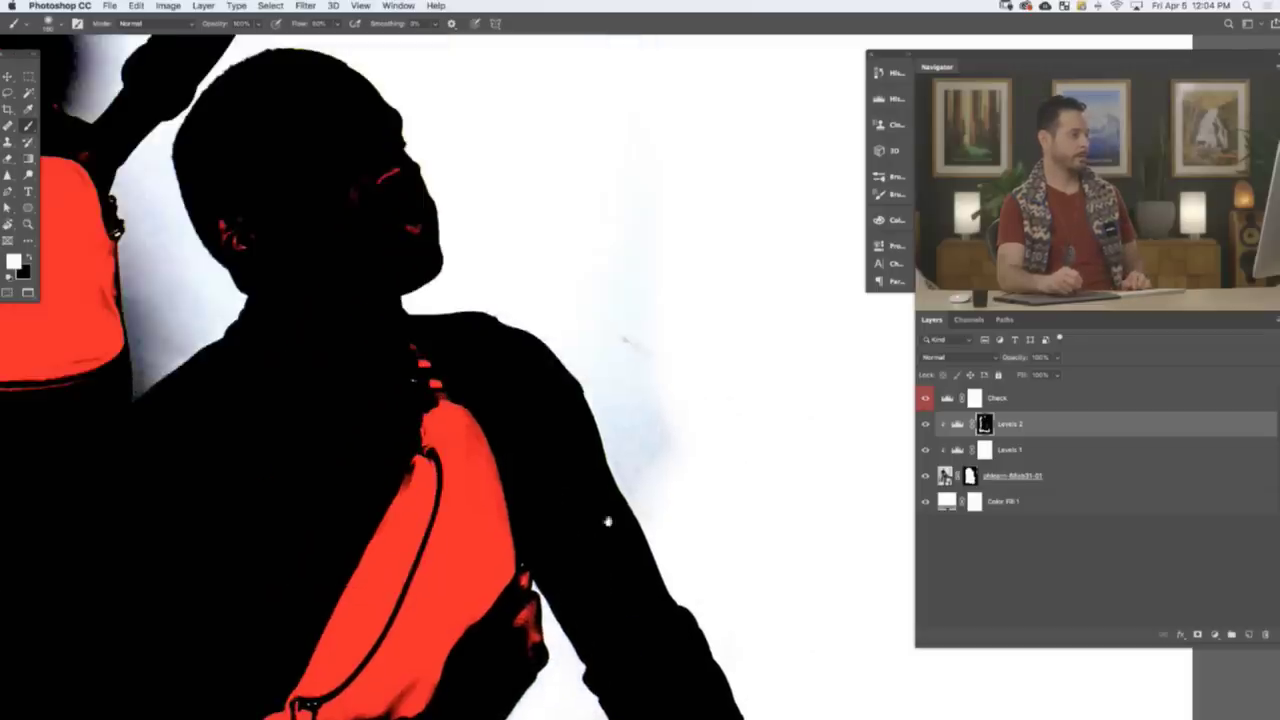
mouse_move(637, 466)
mouse_down()
mouse_move(632, 432)
mouse_move(570, 330)
mouse_up()
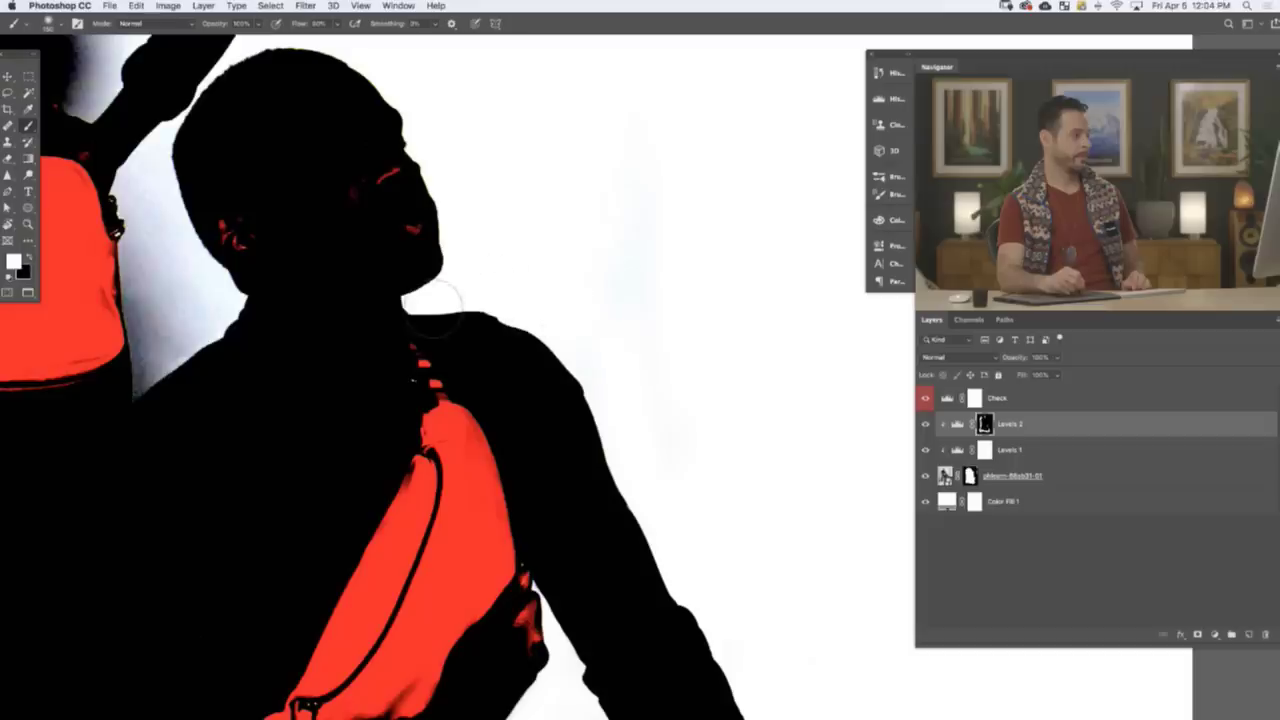
- Paint white on the Levels 2 mask in the gaps behind the man's head, inside the woman's bent arm and around her hoop earring
drag(463, 215, 695, 266)
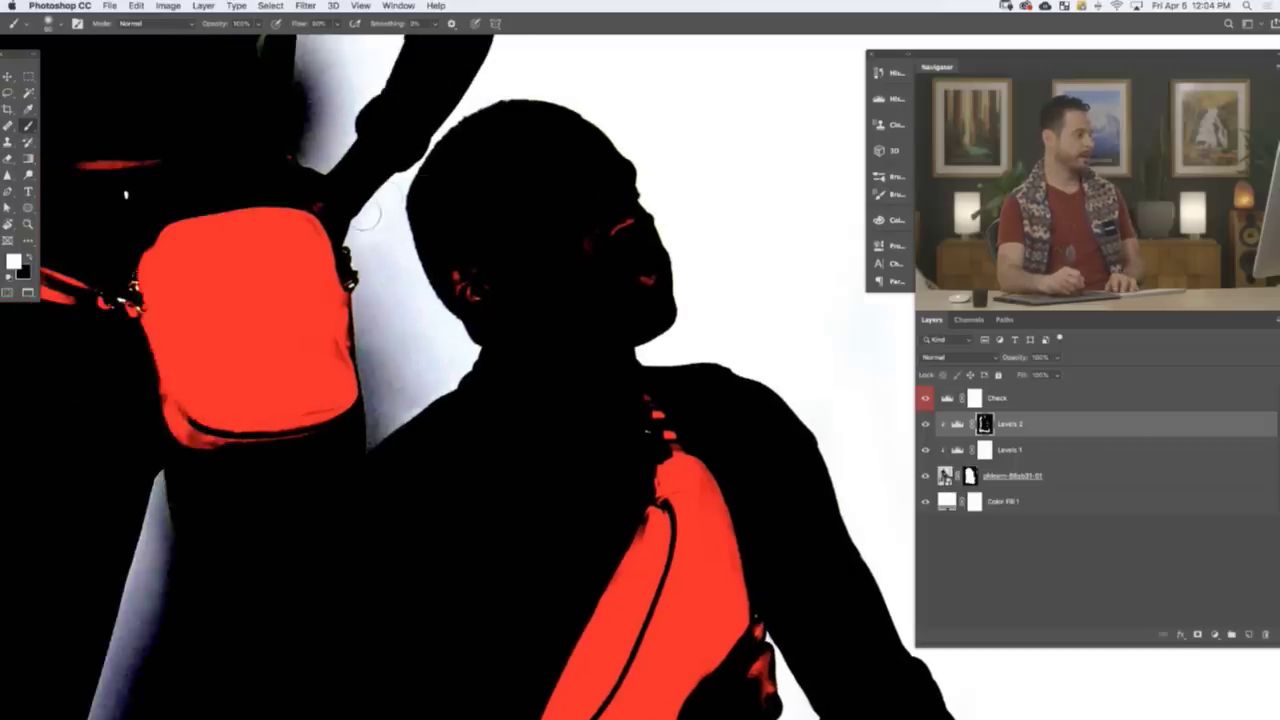
mouse_move(368, 215)
mouse_down()
mouse_move(398, 212)
mouse_move(395, 268)
mouse_move(390, 221)
mouse_move(360, 268)
mouse_move(374, 253)
mouse_move(391, 397)
mouse_move(379, 378)
mouse_move(396, 404)
mouse_move(417, 406)
mouse_move(451, 346)
mouse_move(434, 335)
mouse_move(456, 357)
mouse_move(400, 354)
mouse_move(414, 398)
mouse_up()
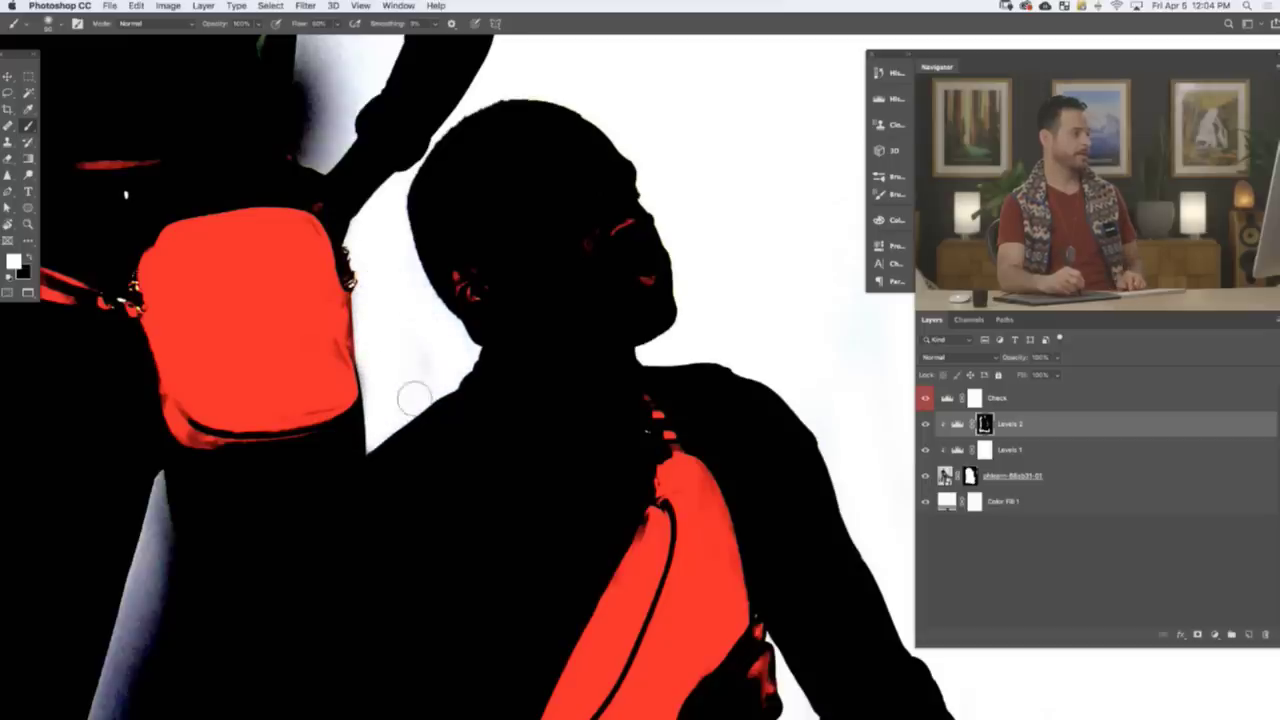
scroll(390, 262, up, 5)
mouse_move(437, 323)
mouse_down()
mouse_move(438, 253)
mouse_move(409, 407)
mouse_move(407, 381)
mouse_move(396, 404)
mouse_move(426, 390)
mouse_move(422, 431)
mouse_move(438, 428)
mouse_move(456, 338)
mouse_move(493, 289)
mouse_up()
mouse_move(431, 241)
mouse_down()
mouse_move(416, 300)
mouse_move(417, 368)
mouse_up()
scroll(503, 170, up, 10)
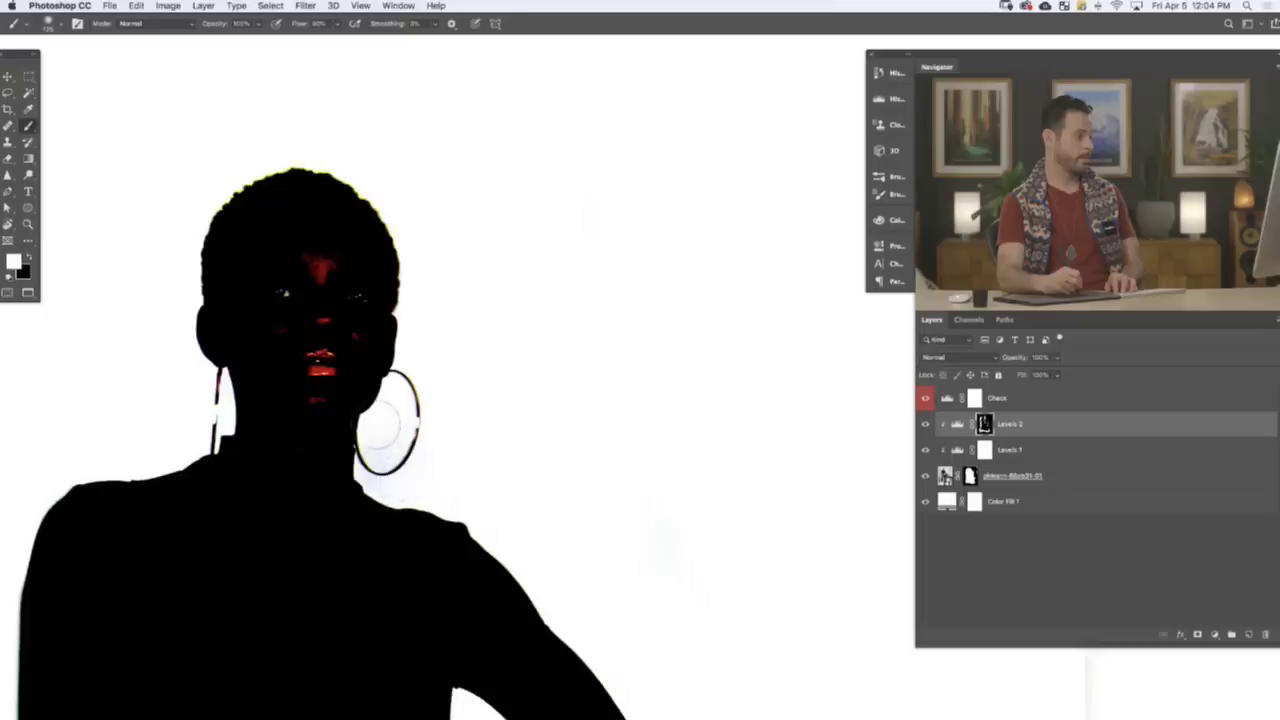
drag(388, 400, 388, 440)
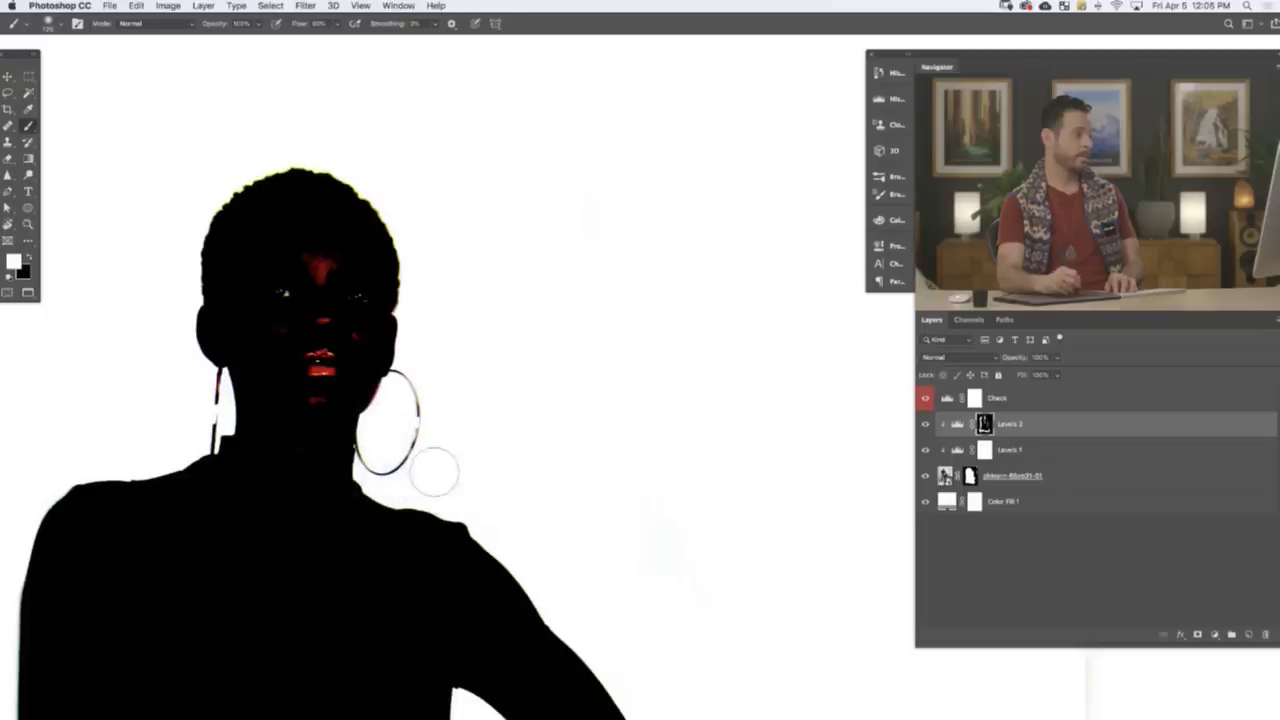
- Inspect the figures' surroundings for leftovers and paint white on the Levels 2 mask over faint marks in the open background above the man
drag(584, 592, 585, 321)
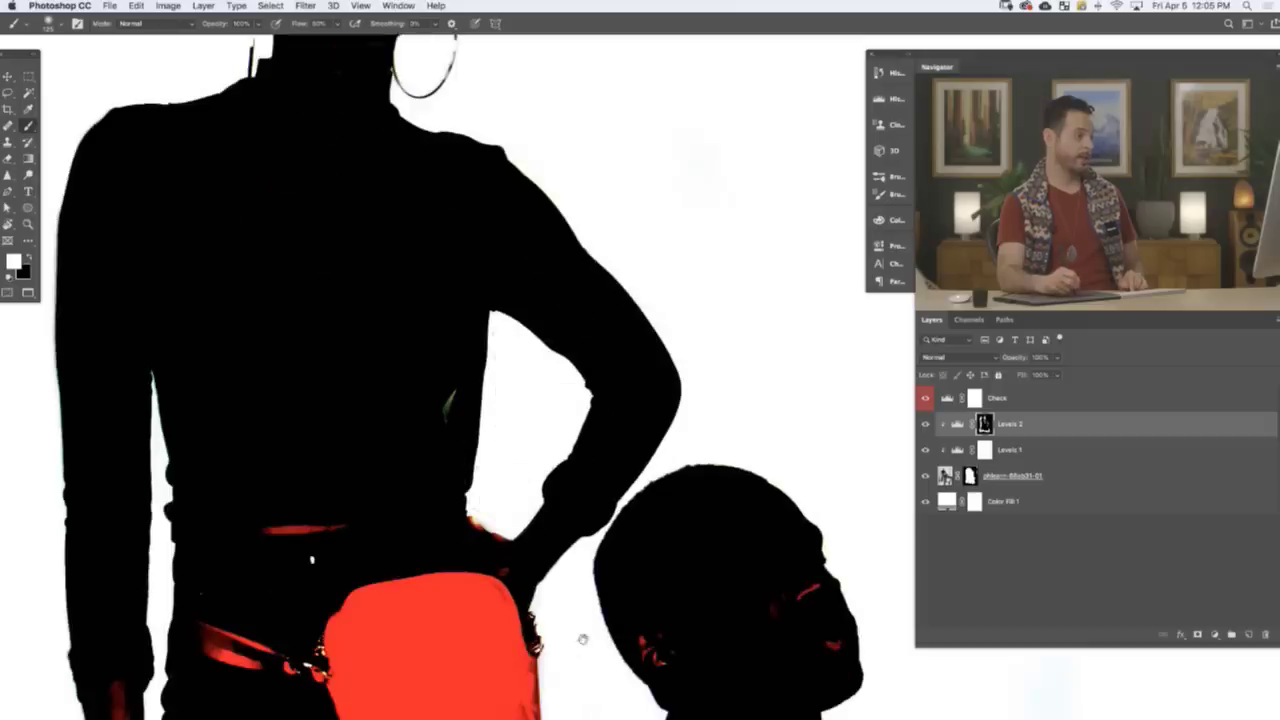
drag(583, 638, 674, 297)
drag(700, 526, 575, 516)
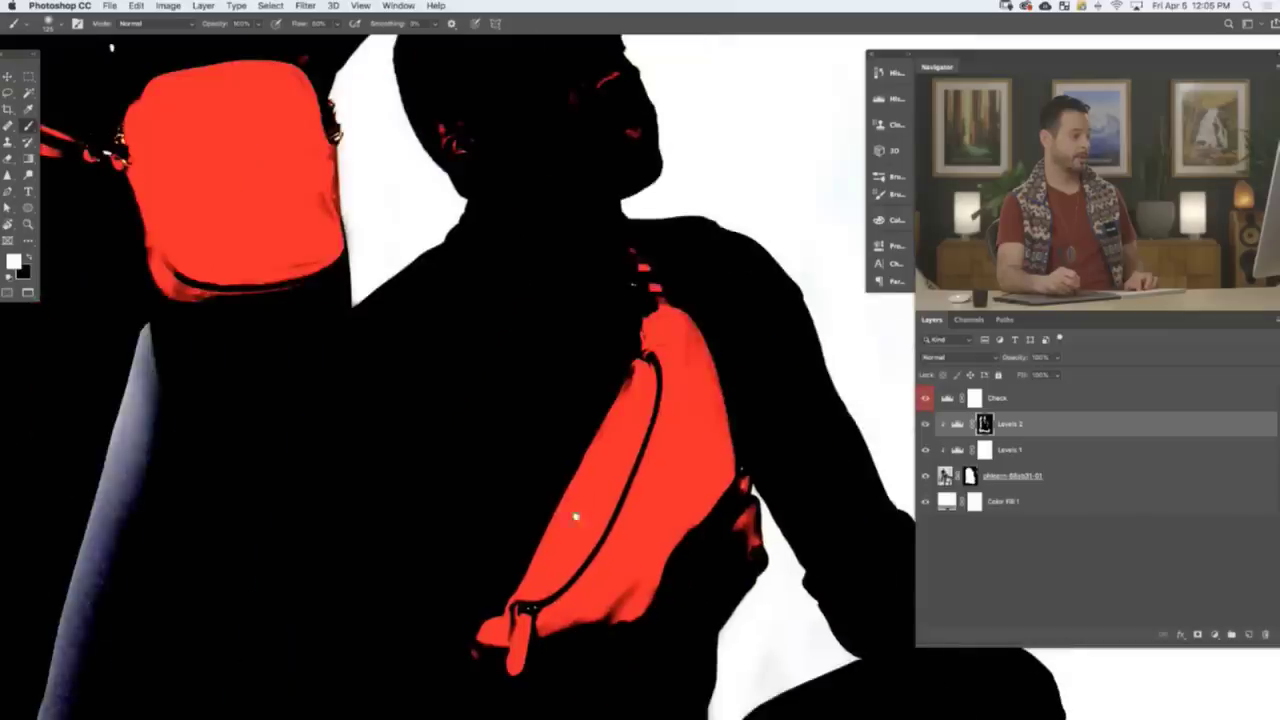
mouse_move(628, 454)
mouse_down()
mouse_move(569, 469)
mouse_move(580, 483)
mouse_up()
drag(590, 566, 598, 377)
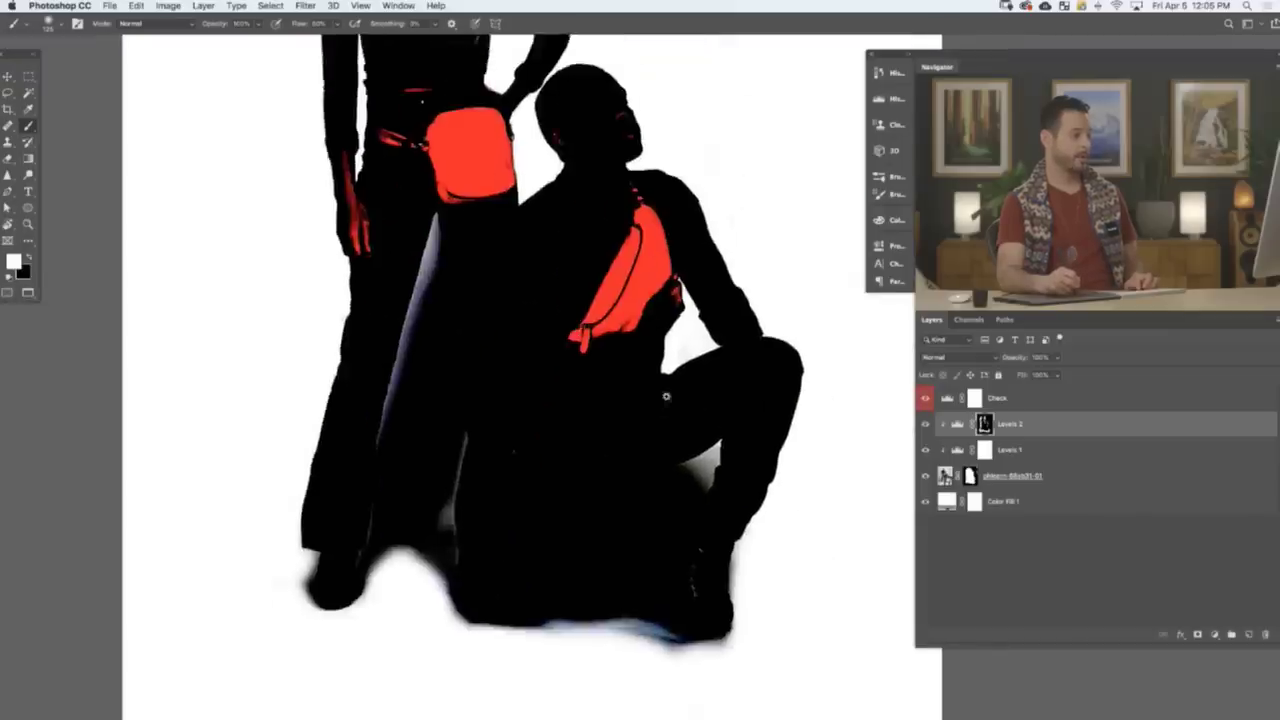
drag(668, 397, 699, 301)
drag(680, 388, 625, 610)
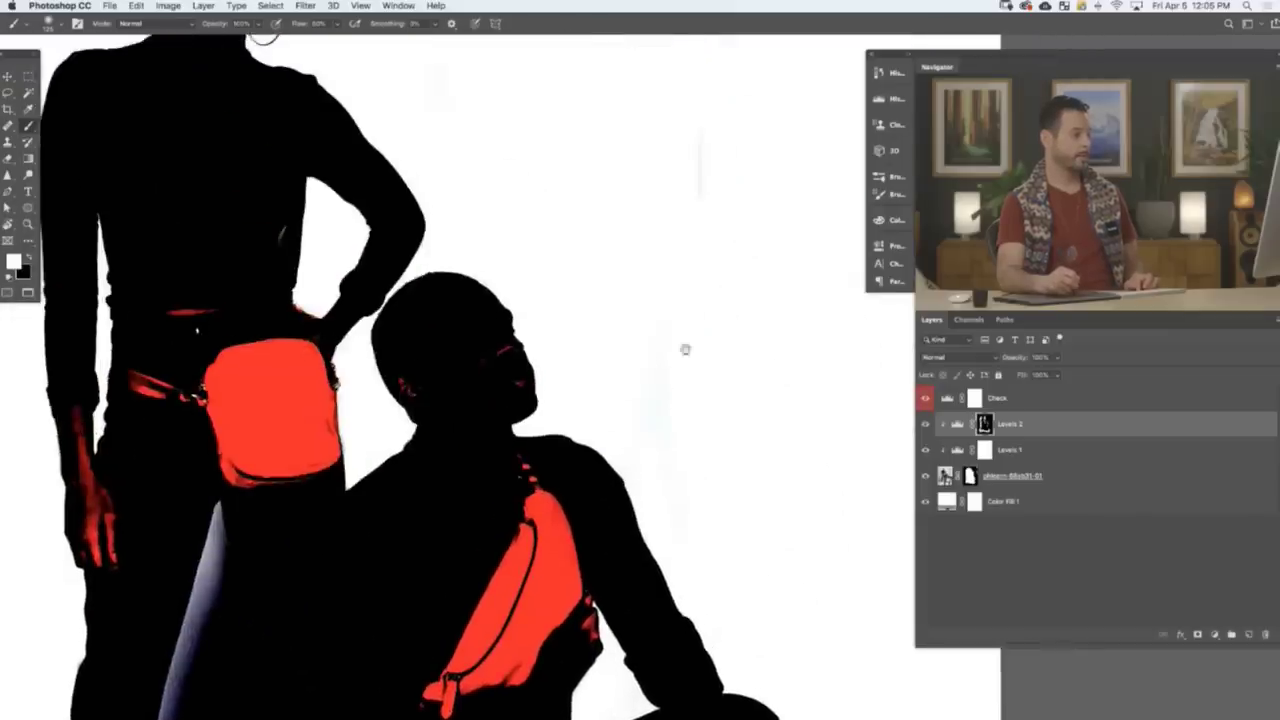
drag(697, 300, 674, 419)
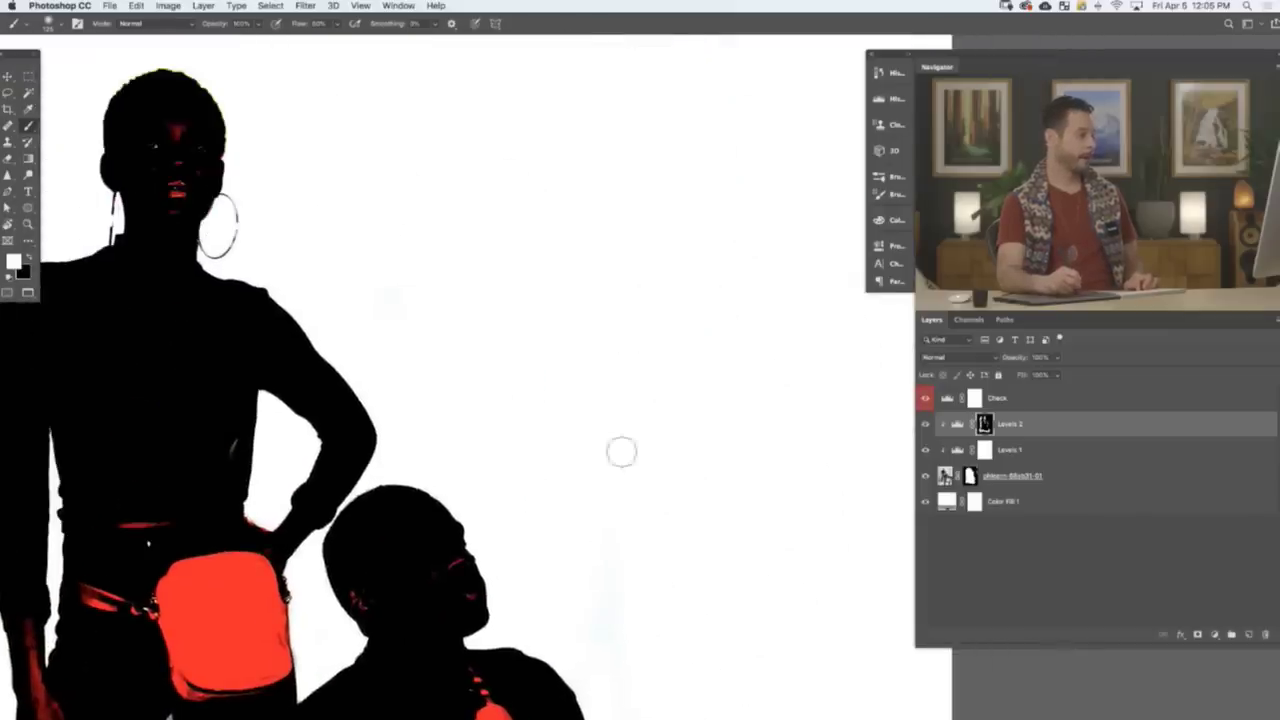
drag(532, 518, 624, 514)
drag(463, 598, 732, 160)
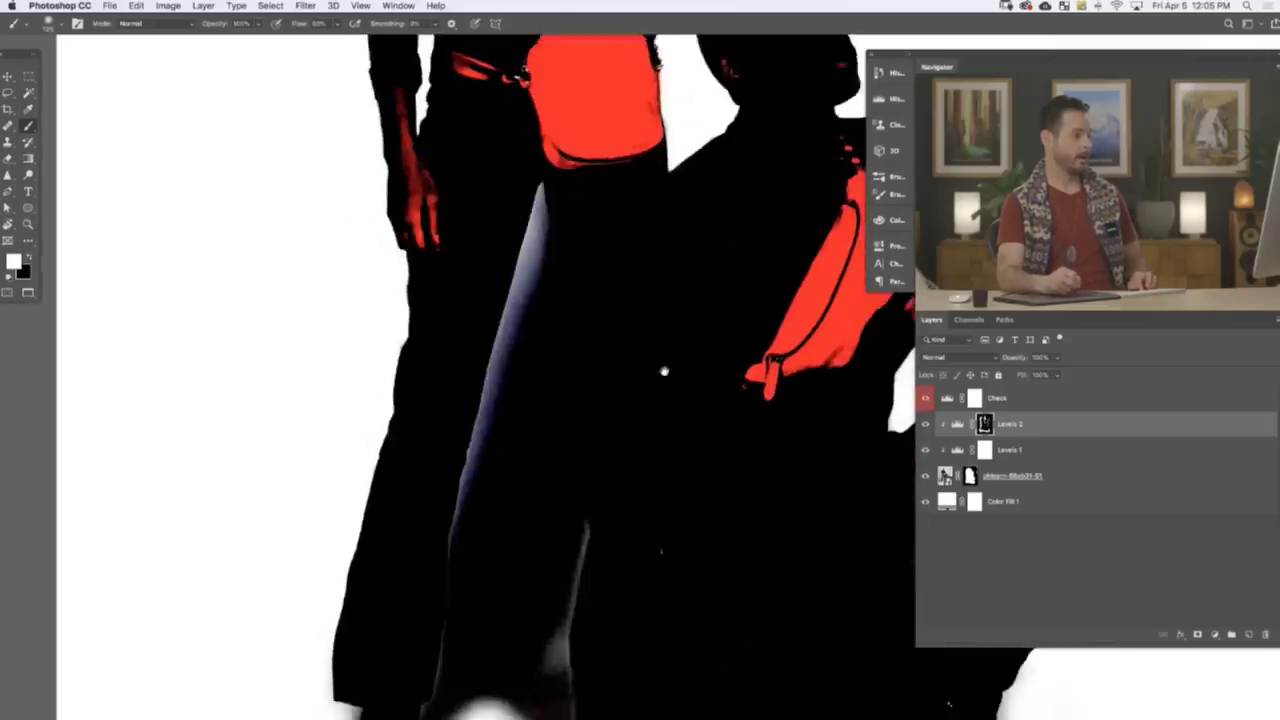
- Paint white on the Levels 2 mask down the shadowed gap between the woman's legs
drag(603, 426, 596, 421)
drag(514, 323, 563, 331)
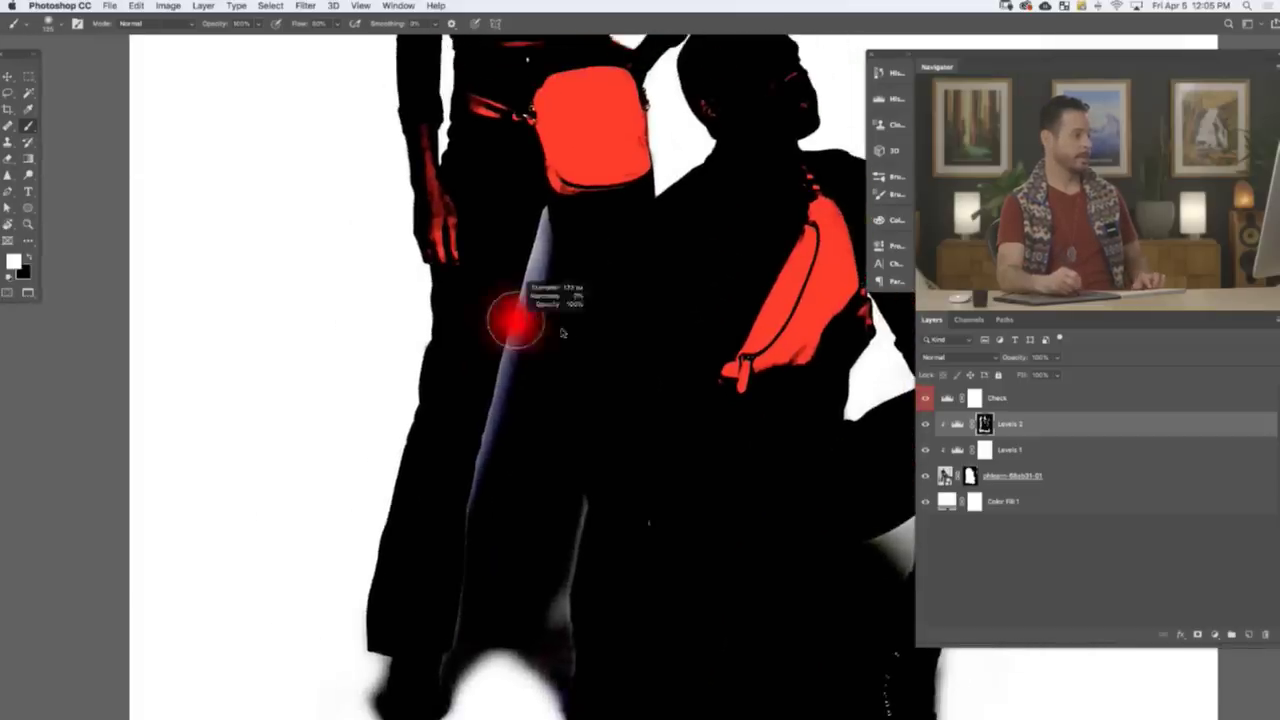
mouse_move(548, 422)
mouse_down()
mouse_move(560, 251)
mouse_move(543, 258)
mouse_up()
mouse_move(546, 270)
mouse_down()
mouse_move(559, 500)
mouse_move(571, 303)
mouse_move(550, 545)
mouse_move(565, 600)
mouse_move(540, 620)
mouse_move(512, 298)
mouse_move(490, 590)
mouse_move(521, 386)
mouse_move(500, 400)
mouse_up()
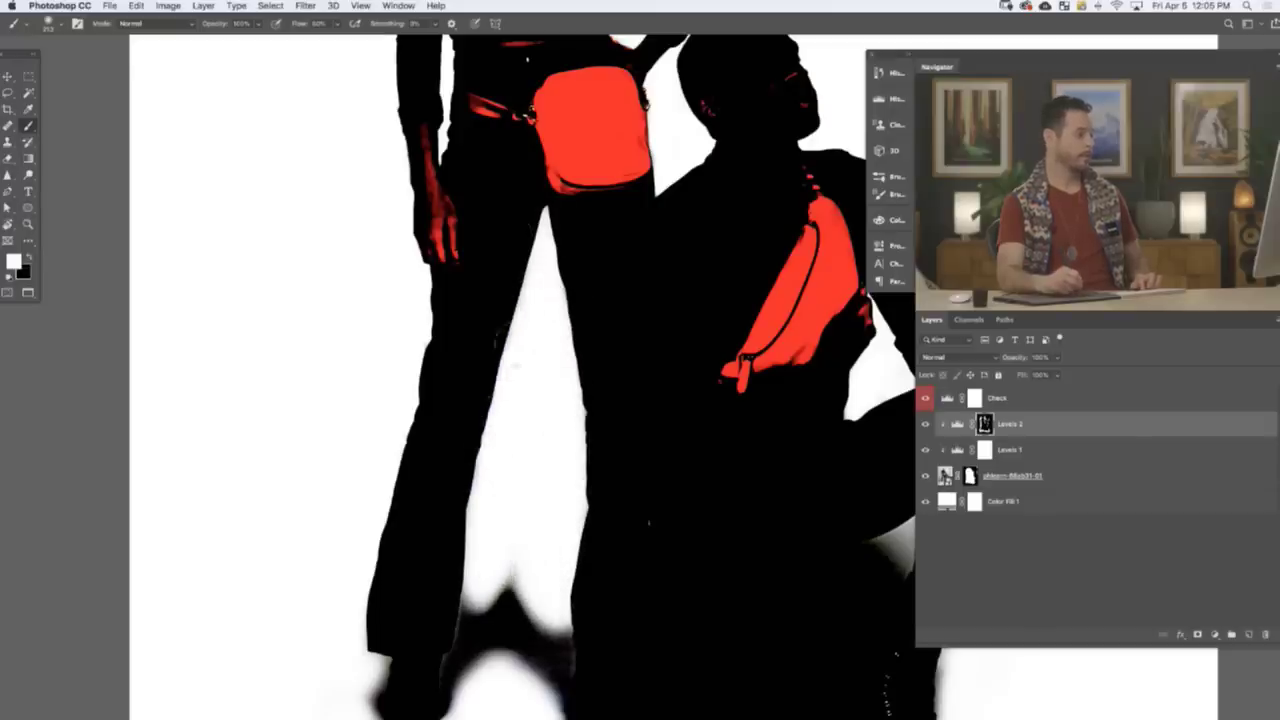
- Paint white on the Levels 2 mask over the dark floor shadow between and around the models' feet
drag(517, 526, 523, 438)
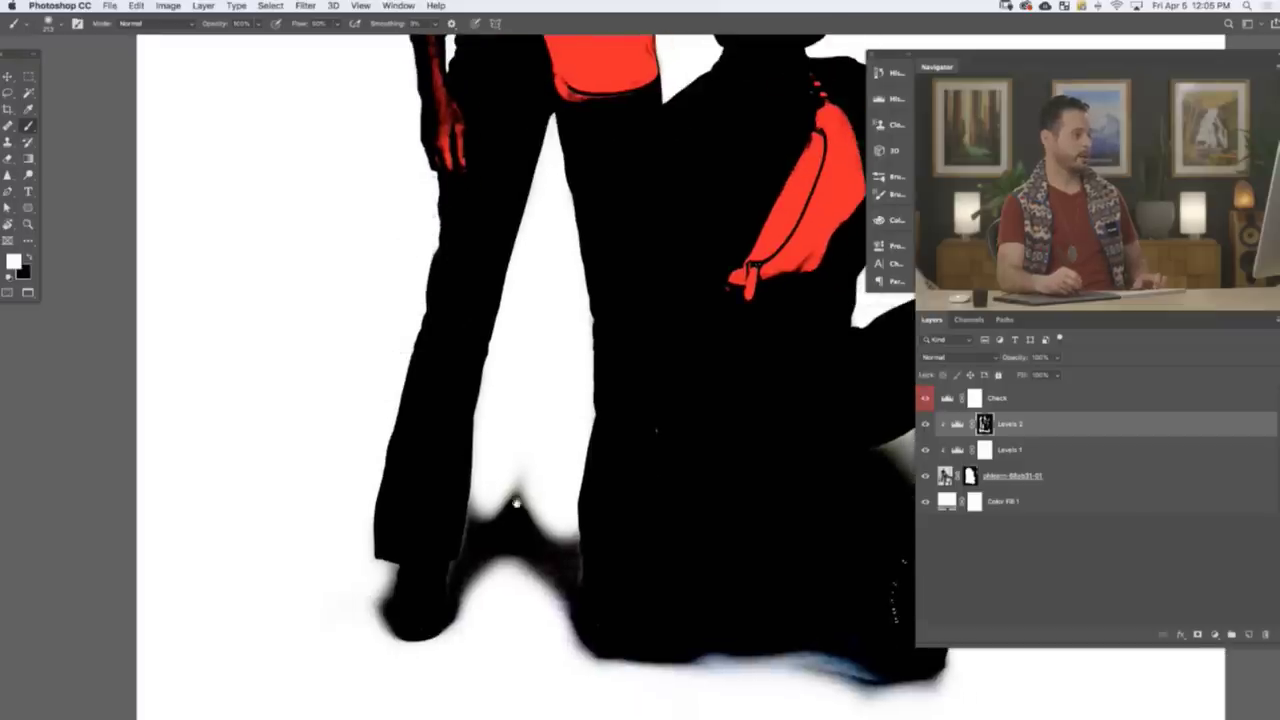
drag(518, 502, 505, 427)
mouse_move(520, 480)
mouse_down()
mouse_move(514, 400)
mouse_move(515, 482)
mouse_move(514, 451)
mouse_move(550, 548)
mouse_move(398, 559)
mouse_up()
mouse_move(640, 420)
mouse_down()
mouse_move(568, 448)
mouse_move(503, 513)
mouse_move(581, 395)
mouse_move(630, 433)
mouse_move(623, 470)
mouse_move(645, 448)
mouse_move(625, 488)
mouse_move(640, 468)
mouse_move(625, 553)
mouse_move(650, 463)
mouse_move(625, 543)
mouse_move(630, 618)
mouse_move(640, 603)
mouse_move(610, 558)
mouse_move(550, 538)
mouse_move(348, 610)
mouse_move(430, 598)
mouse_move(422, 628)
mouse_move(307, 501)
mouse_move(493, 558)
mouse_move(525, 520)
mouse_move(546, 555)
mouse_move(576, 512)
mouse_move(561, 607)
mouse_move(575, 578)
mouse_move(552, 576)
mouse_move(480, 630)
mouse_move(384, 620)
mouse_move(457, 631)
mouse_move(415, 573)
mouse_move(390, 478)
mouse_move(460, 558)
mouse_move(425, 541)
mouse_move(494, 608)
mouse_up()
mouse_move(670, 488)
mouse_down()
mouse_move(643, 486)
mouse_move(646, 632)
mouse_move(643, 621)
mouse_up()
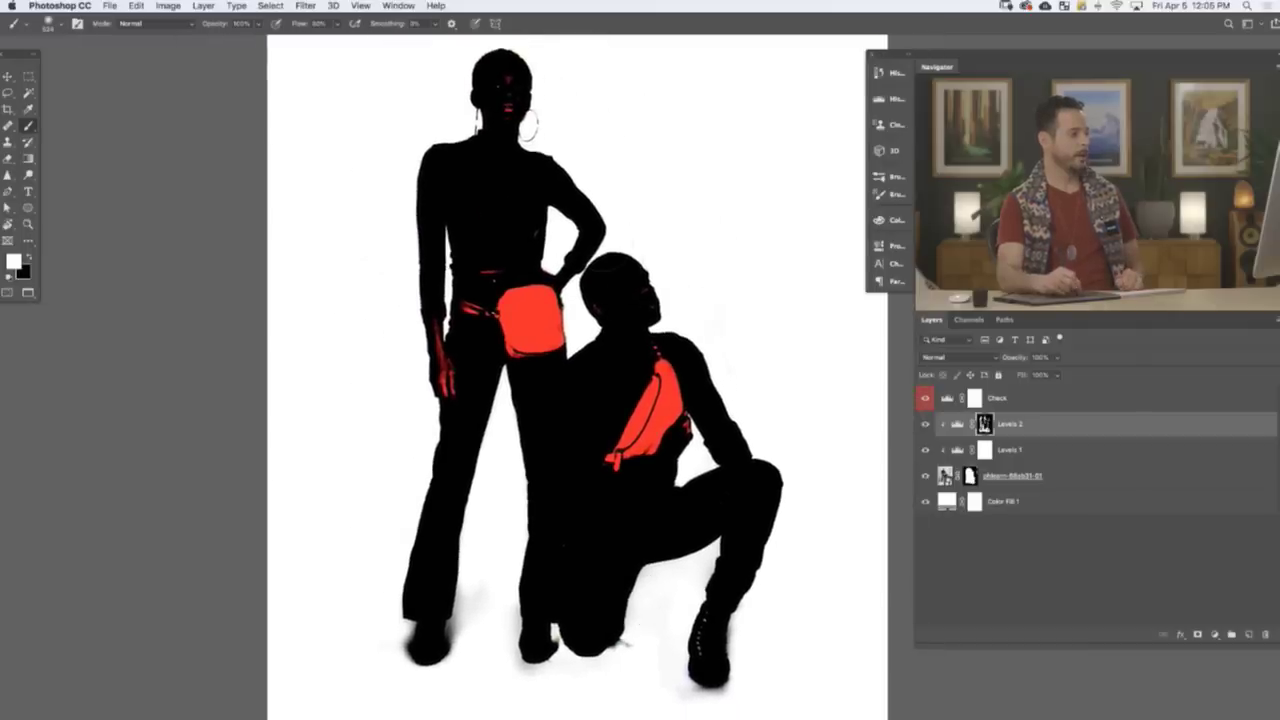
- Hide the Check layer and compare the background with the Levels 2 layer off and on
click(926, 402)
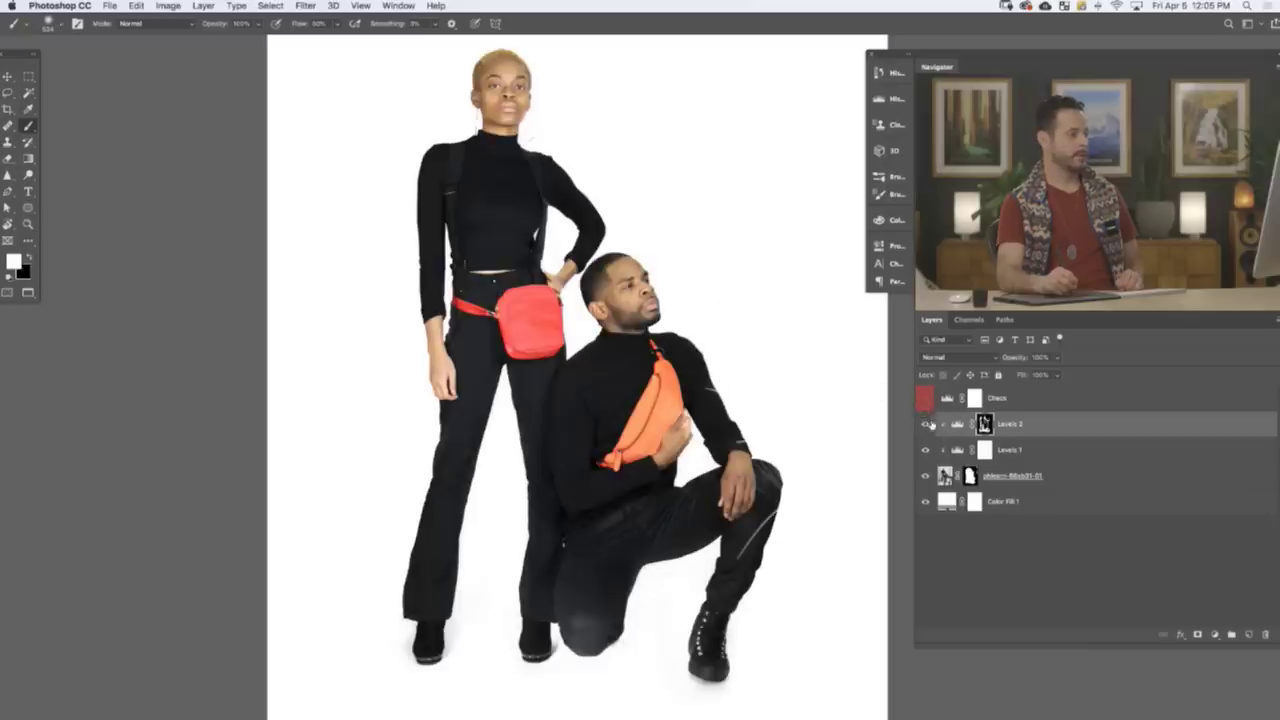
click(926, 424)
click(926, 424)
click(926, 424)
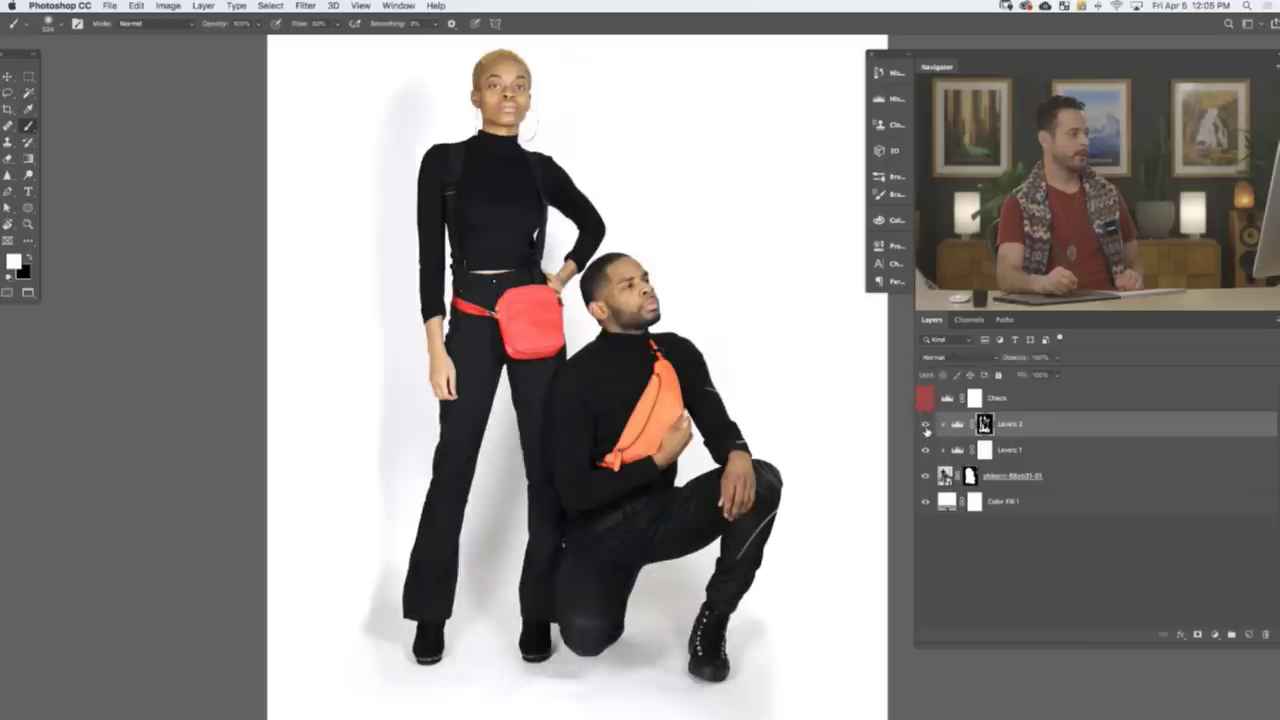
click(926, 424)
click(926, 424)
click(926, 424)
click(926, 424)
click(926, 424)
click(926, 424)
click(926, 424)
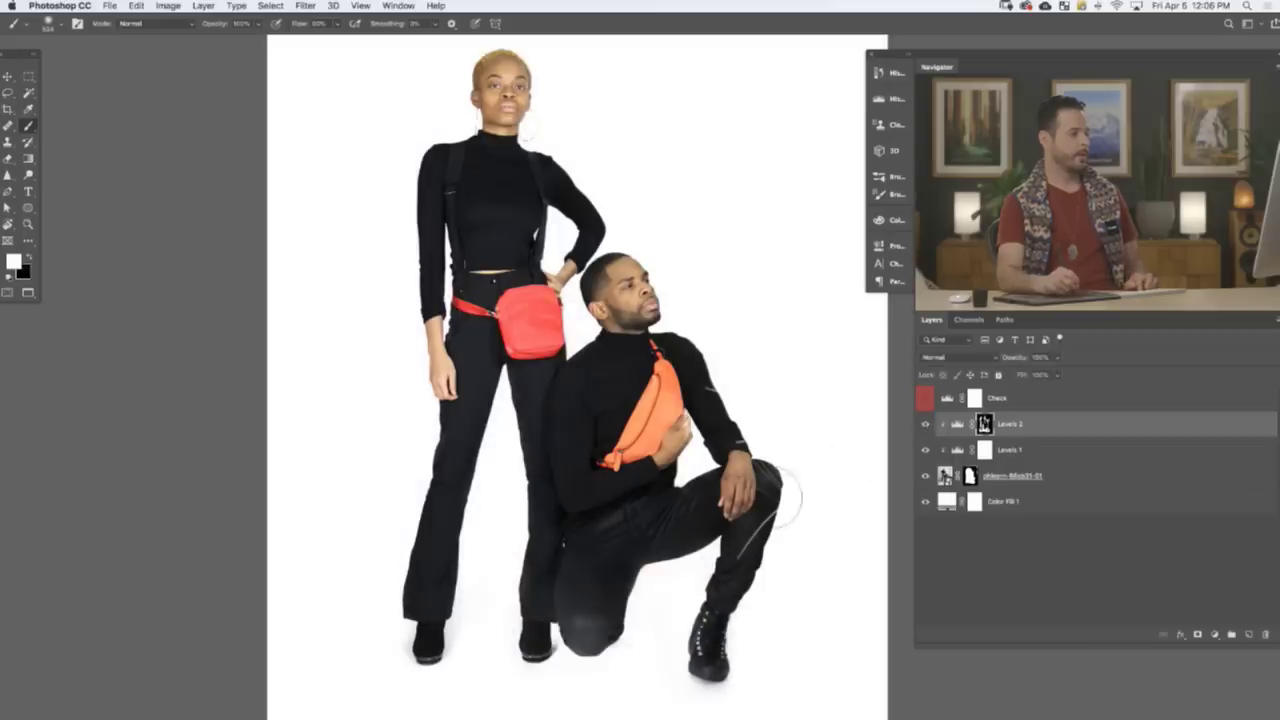
- Compare the man's hand on the orange bag with Levels 2 off and on, and paint black on the mask over his fingers
drag(697, 452, 794, 389)
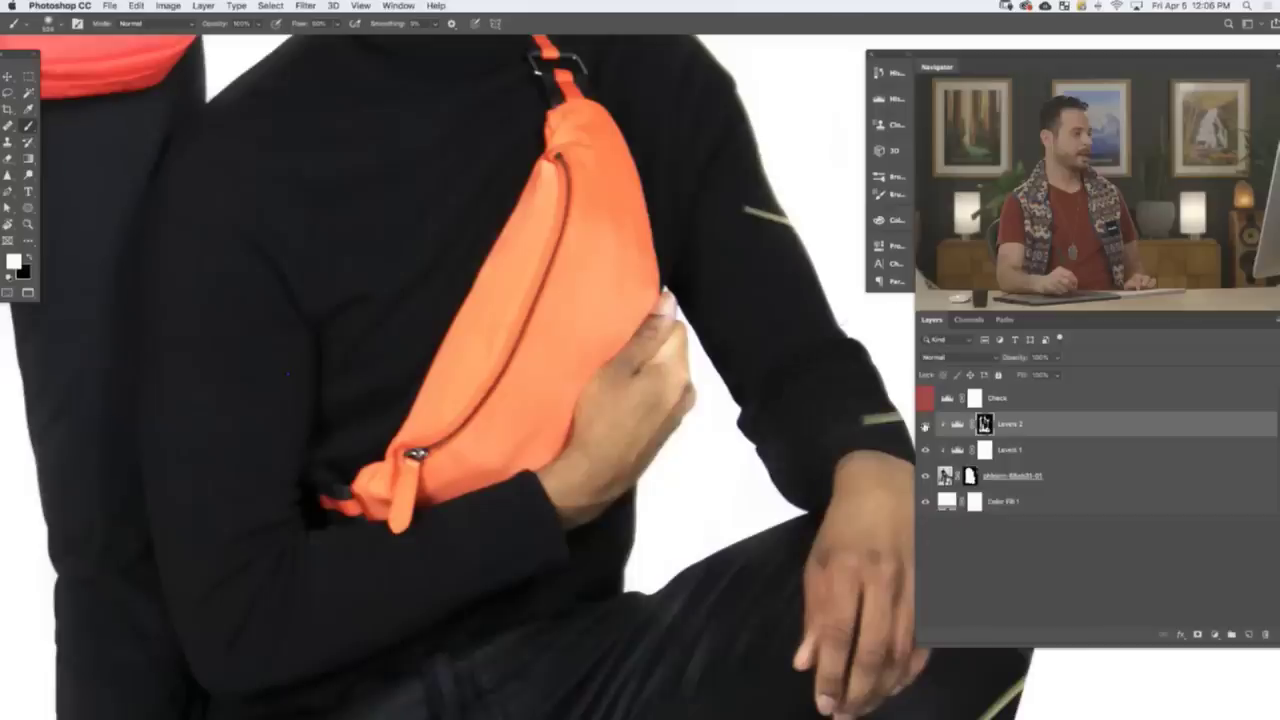
click(925, 425)
click(926, 424)
click(926, 424)
click(926, 424)
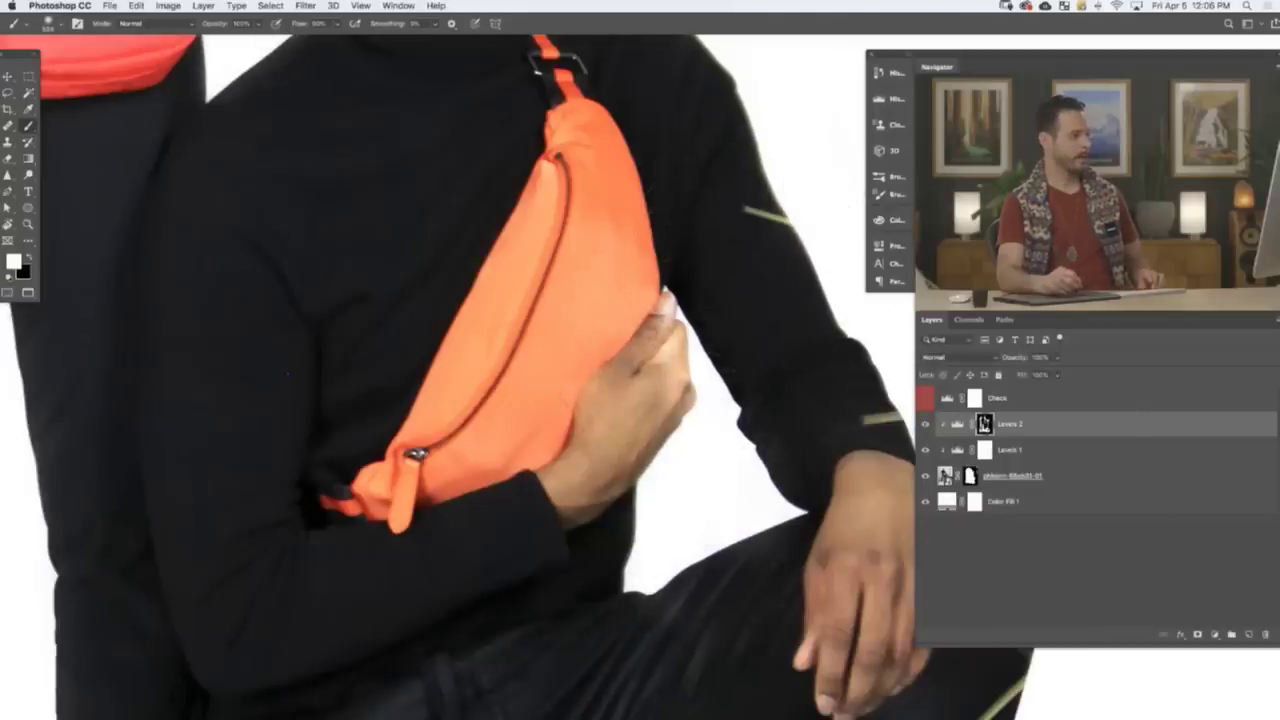
click(690, 377)
drag(648, 386, 425, 349)
key(x)
drag(665, 362, 669, 383)
mouse_move(671, 363)
mouse_down()
mouse_move(655, 363)
mouse_move(685, 390)
mouse_up()
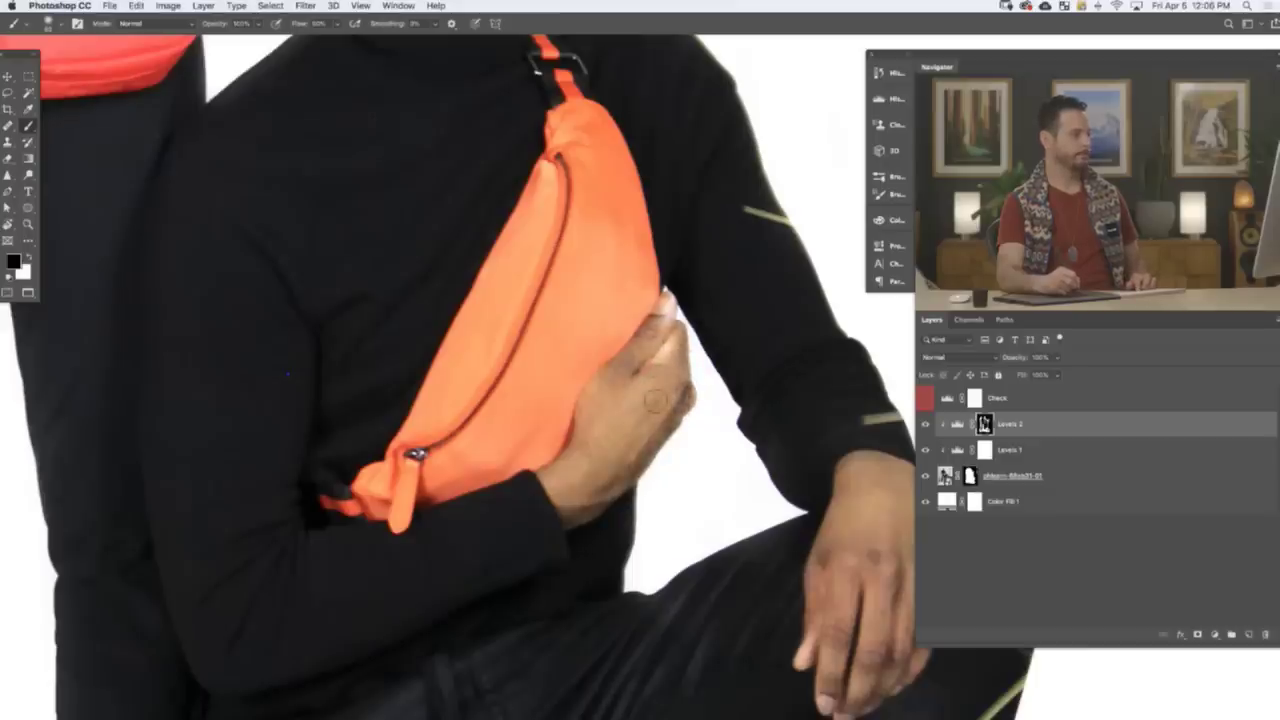
- Compare the whole photo with Levels 2 off and on, and refine its mask around the woman's hand on her hip
key(super+0)
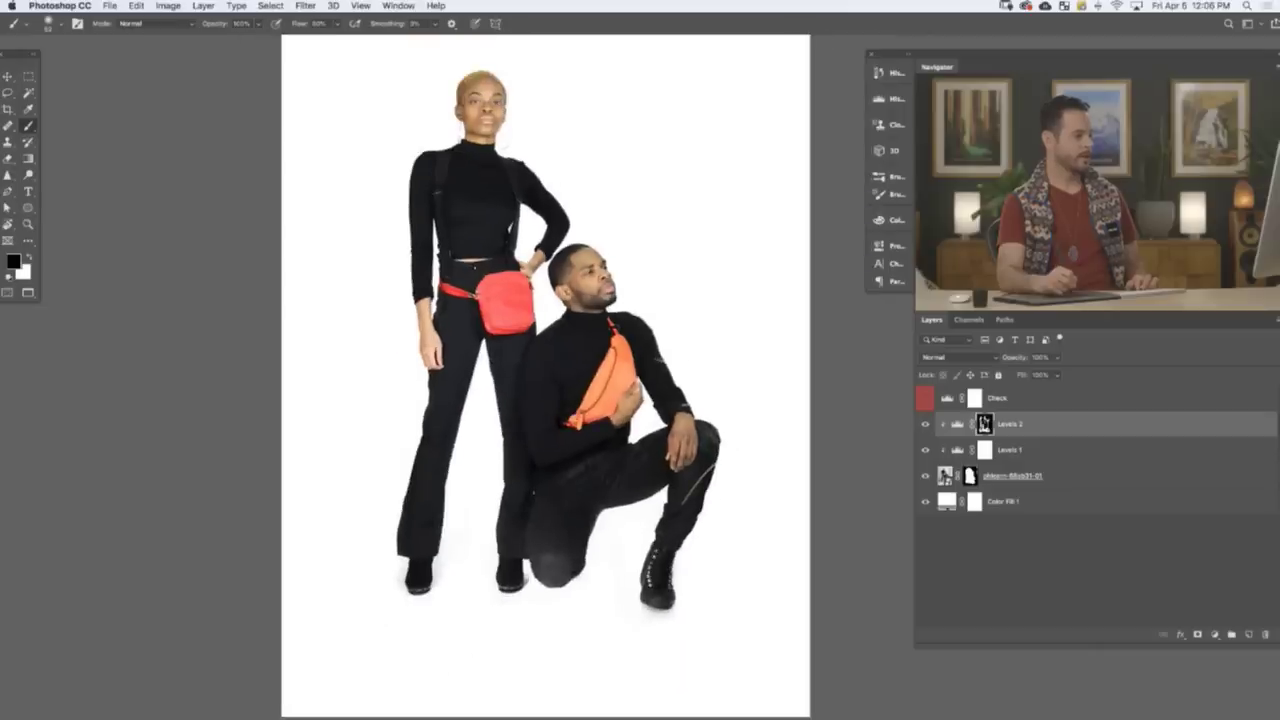
click(925, 425)
click(925, 425)
click(925, 425)
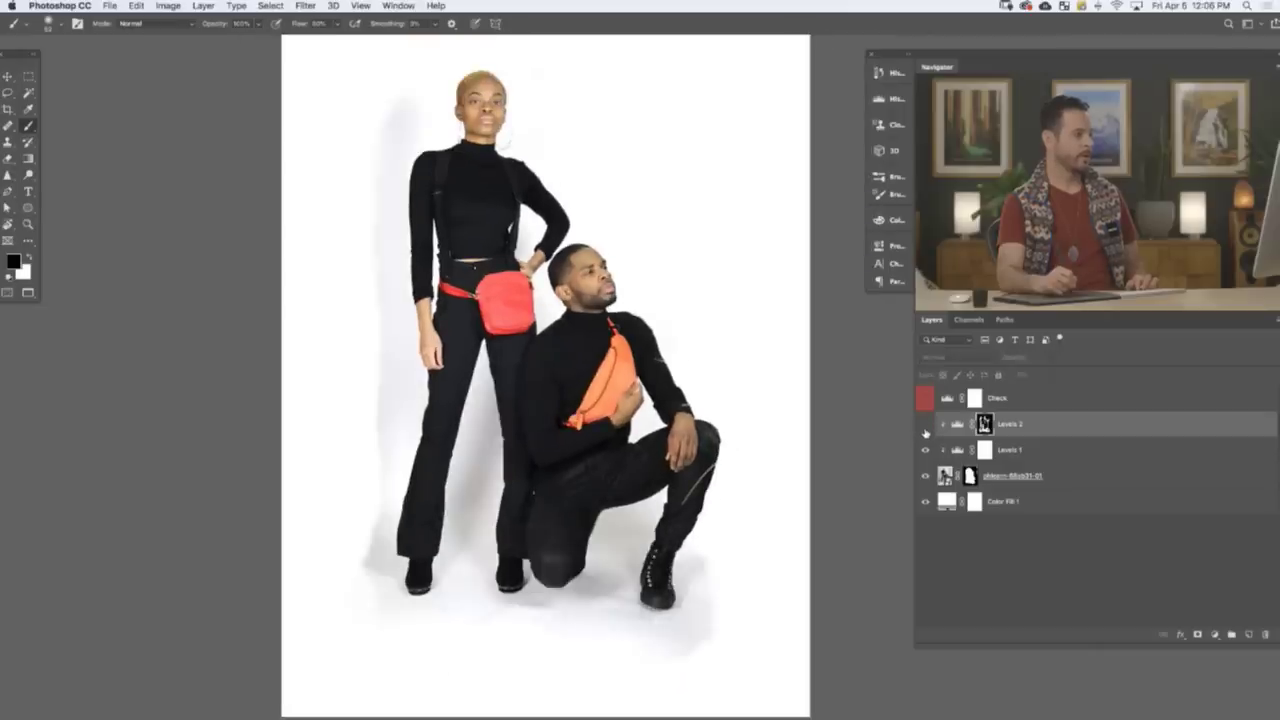
click(925, 425)
click(925, 425)
click(925, 425)
drag(521, 252, 599, 319)
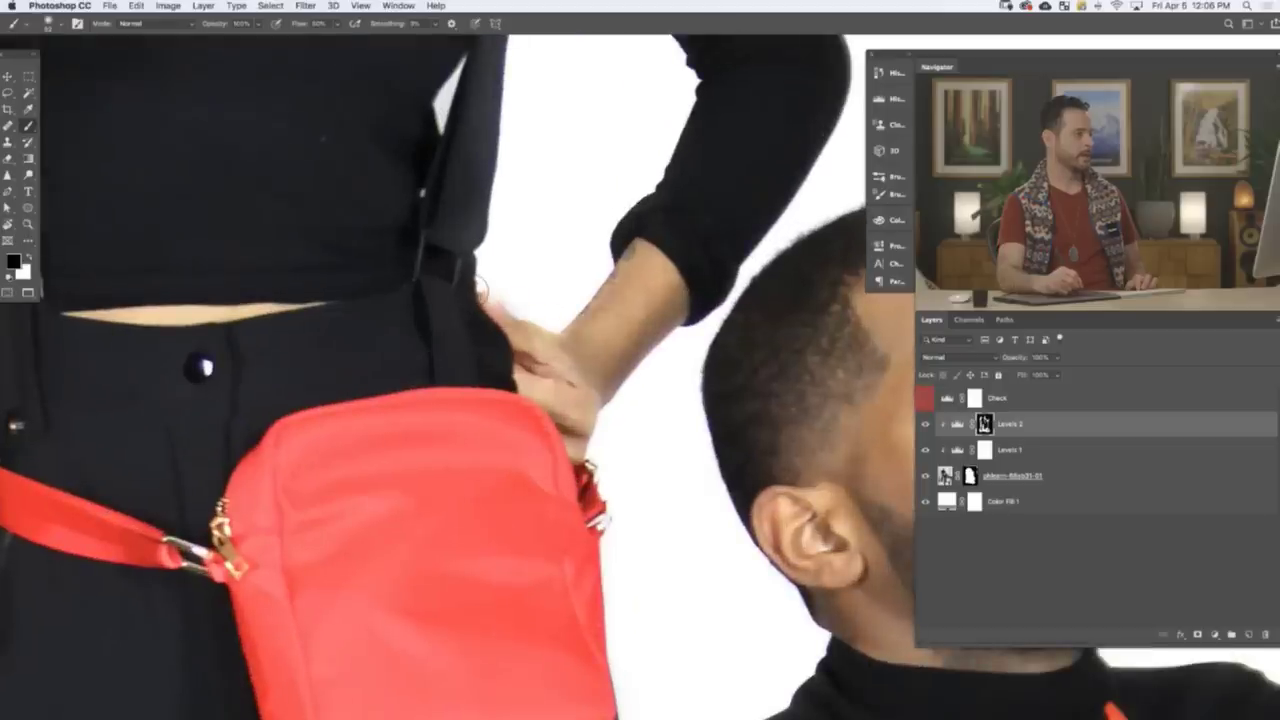
key(x)
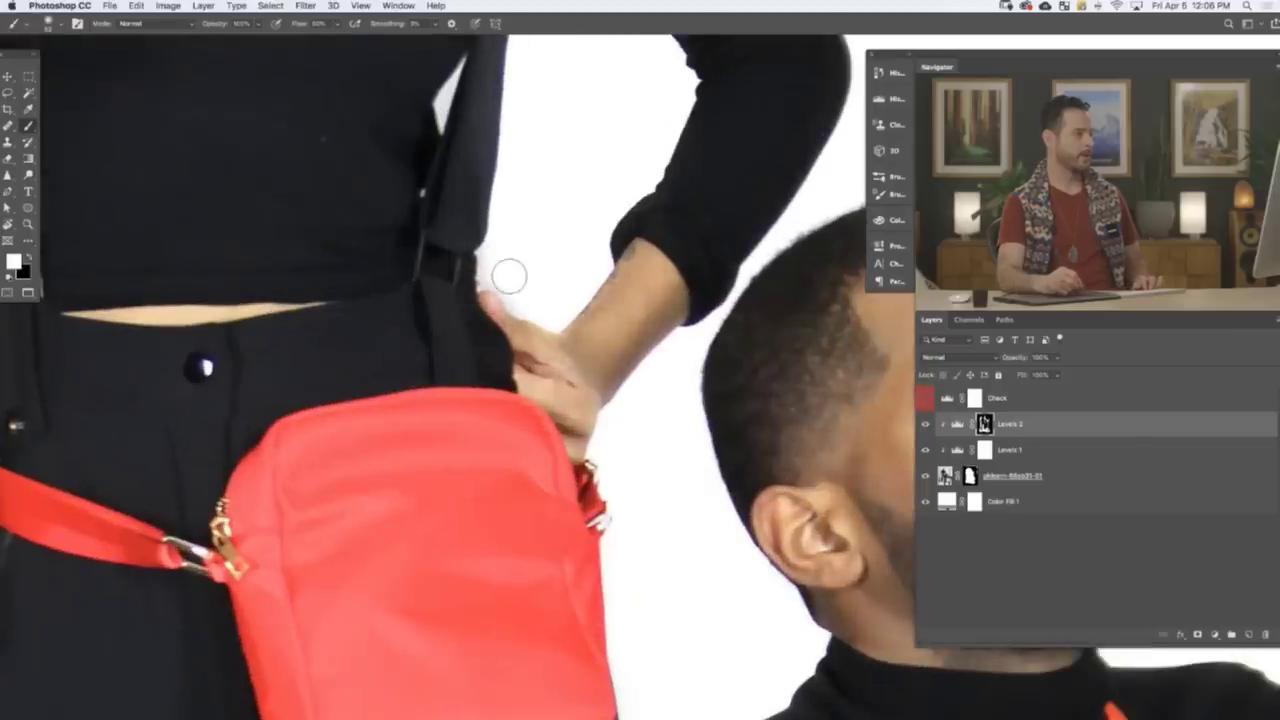
drag(636, 396, 595, 426)
- Check the upper bodies with Levels 2 off and on, and paint black on its mask over the woman's cheek beside the hoop earring
click(926, 425)
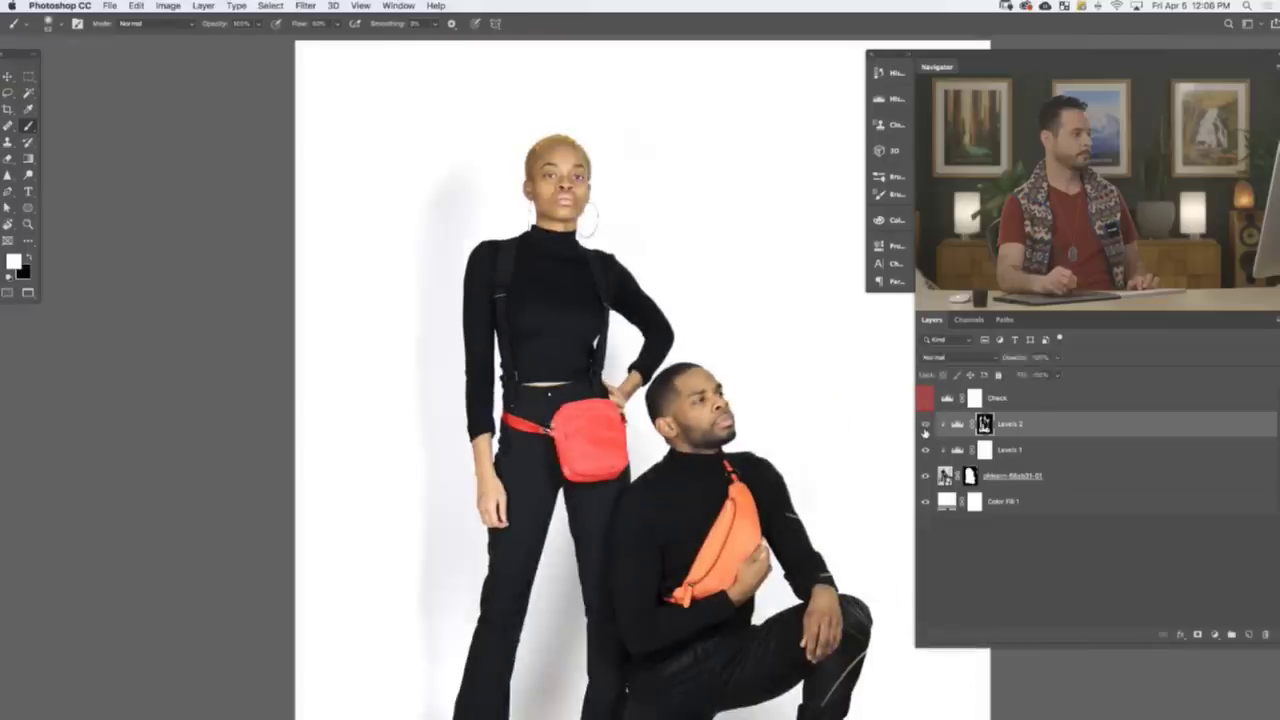
click(926, 425)
click(926, 425)
click(926, 428)
click(926, 428)
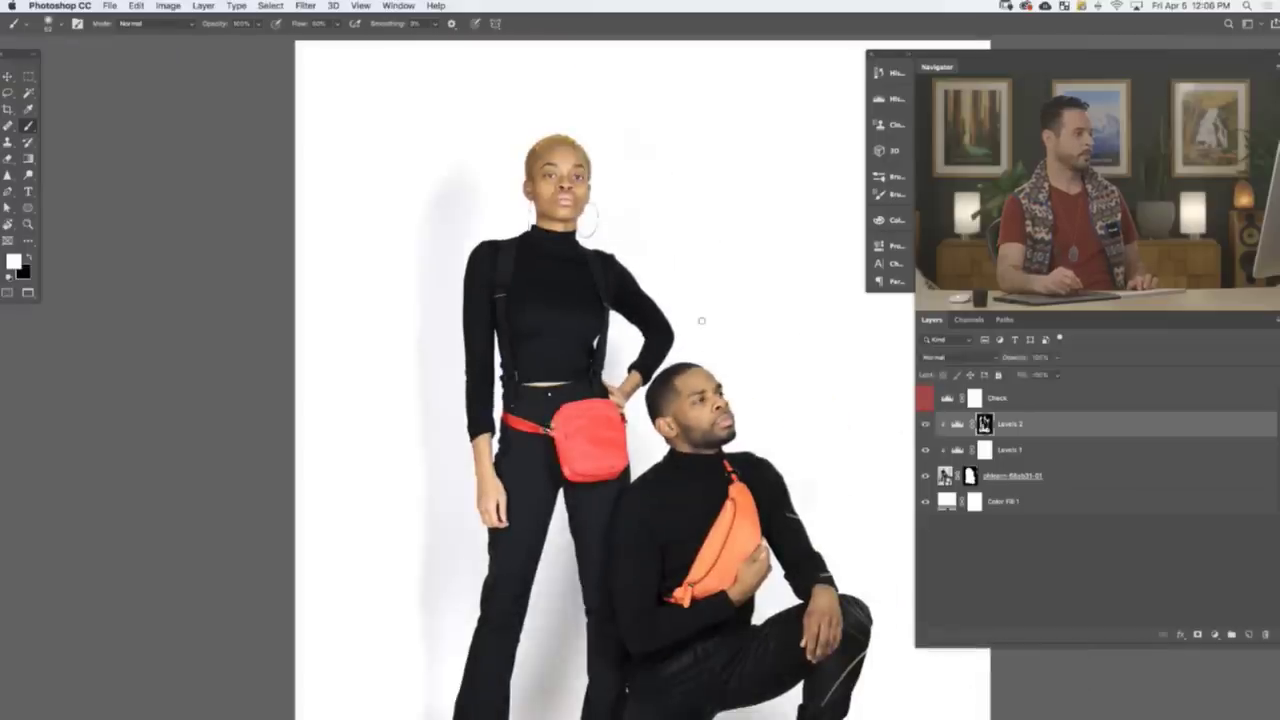
click(926, 428)
scroll(592, 192, up, 5)
key(x)
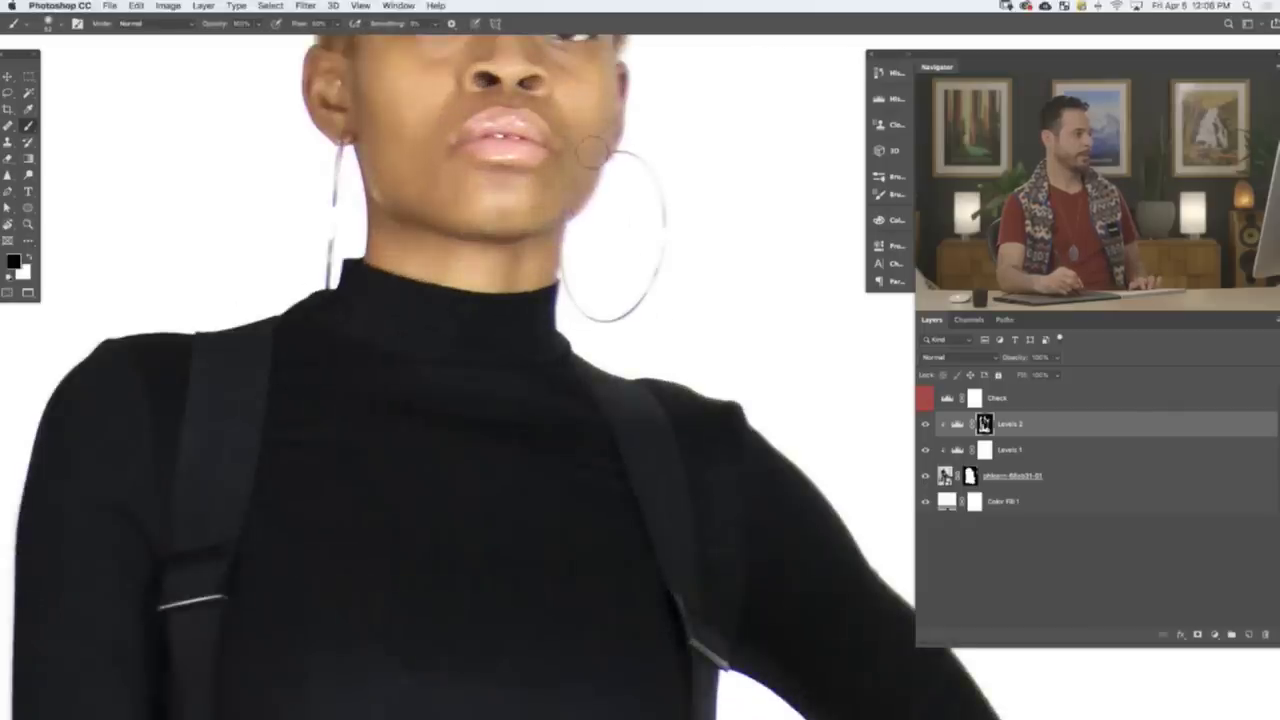
scroll(492, 225, up, 5)
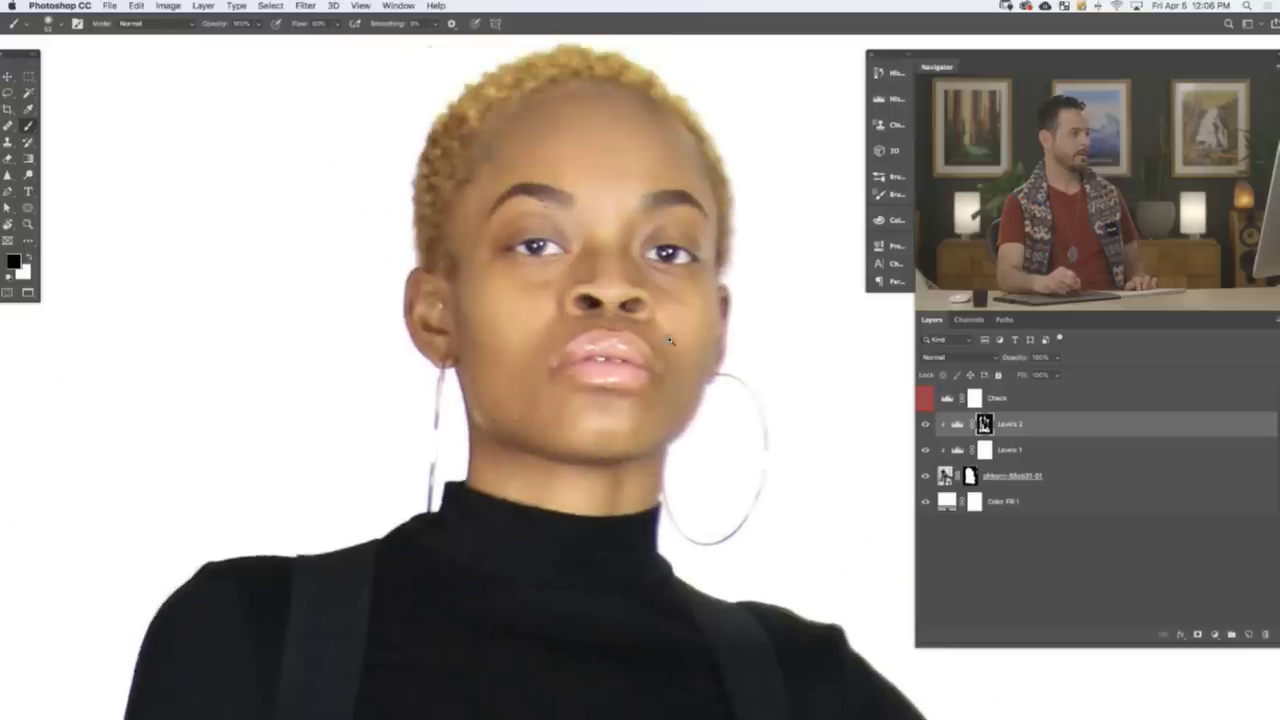
- Examine the full photo for remaining background differences by turning the Levels 2 layer off and on
key(super+0)
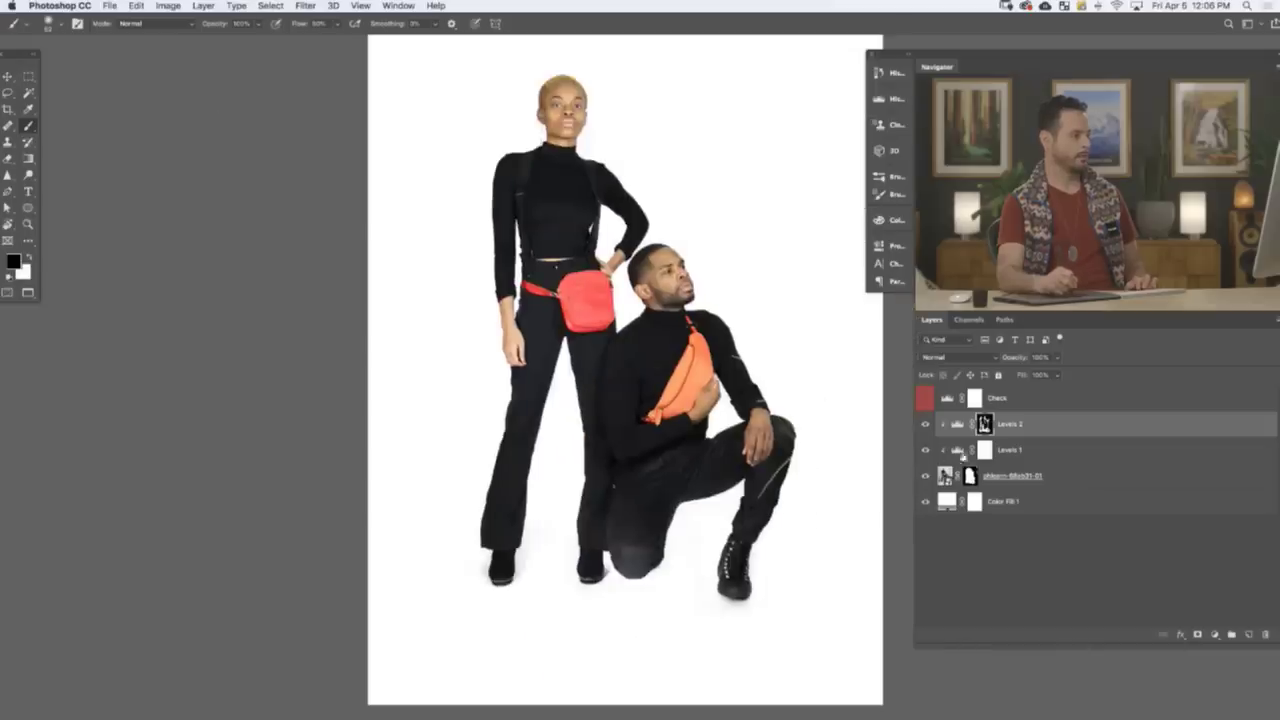
click(925, 431)
click(925, 431)
click(925, 432)
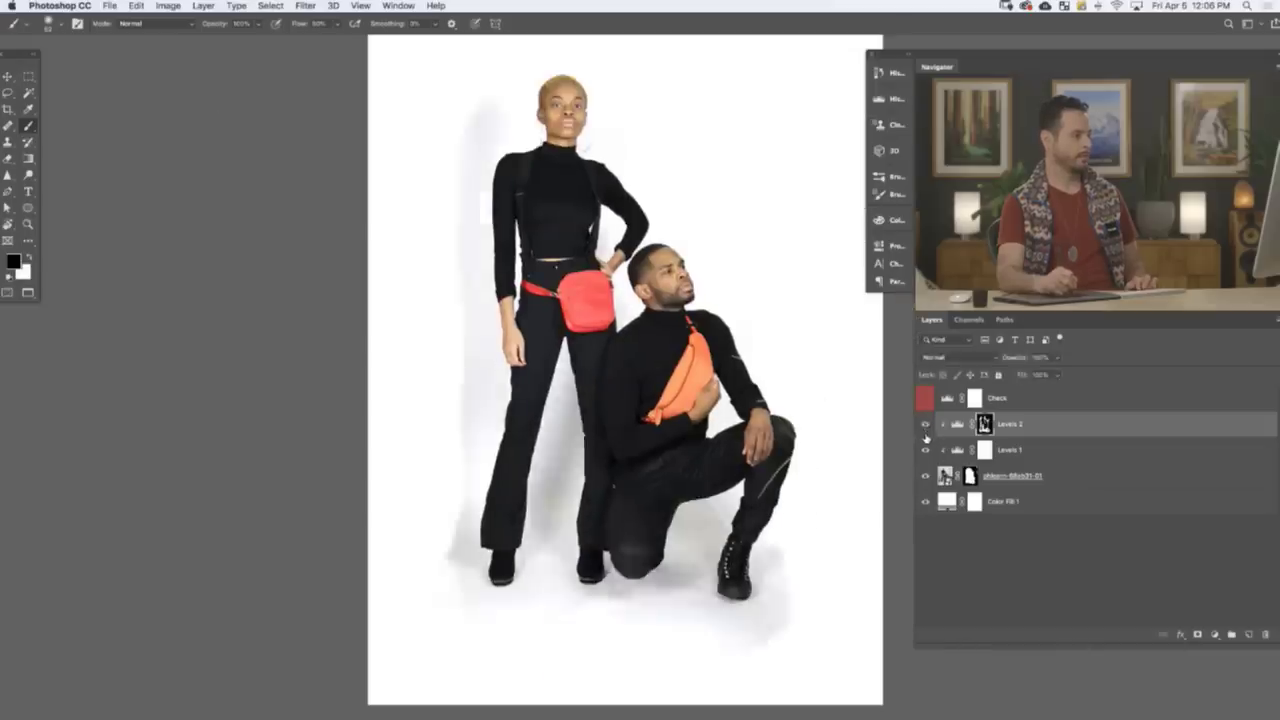
click(925, 433)
click(925, 435)
click(925, 435)
click(925, 435)
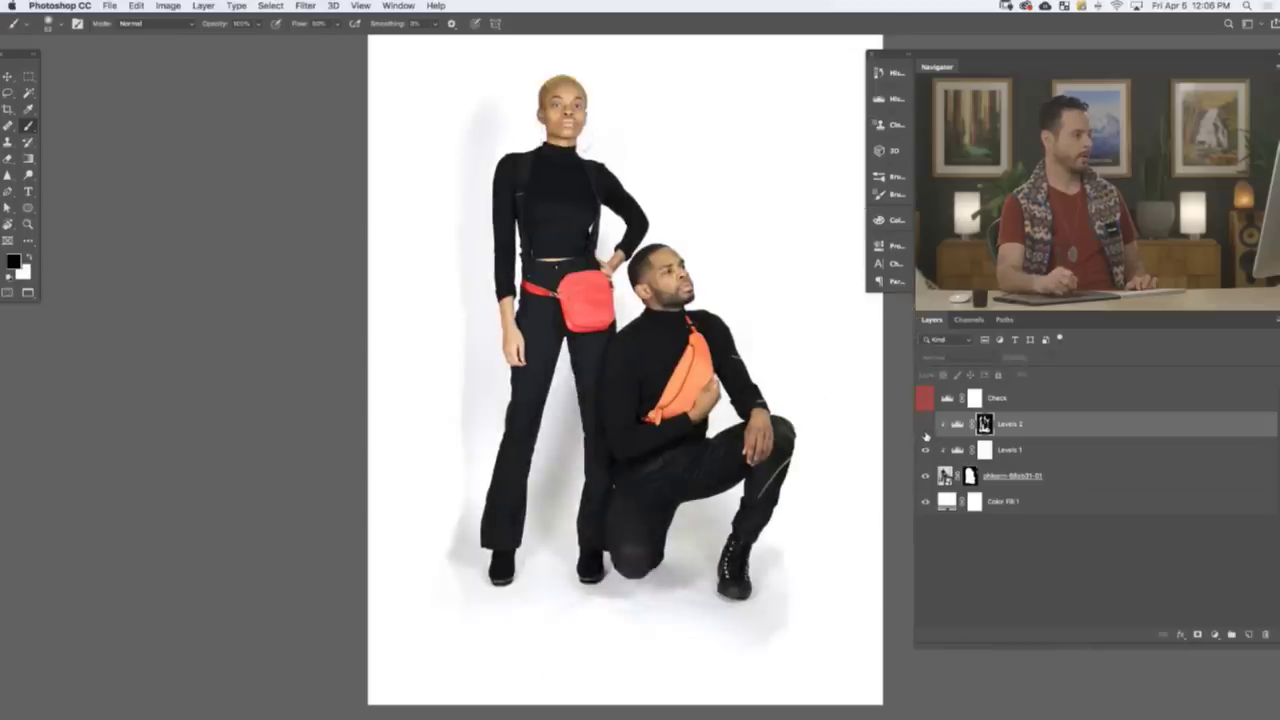
click(925, 435)
click(925, 435)
click(925, 436)
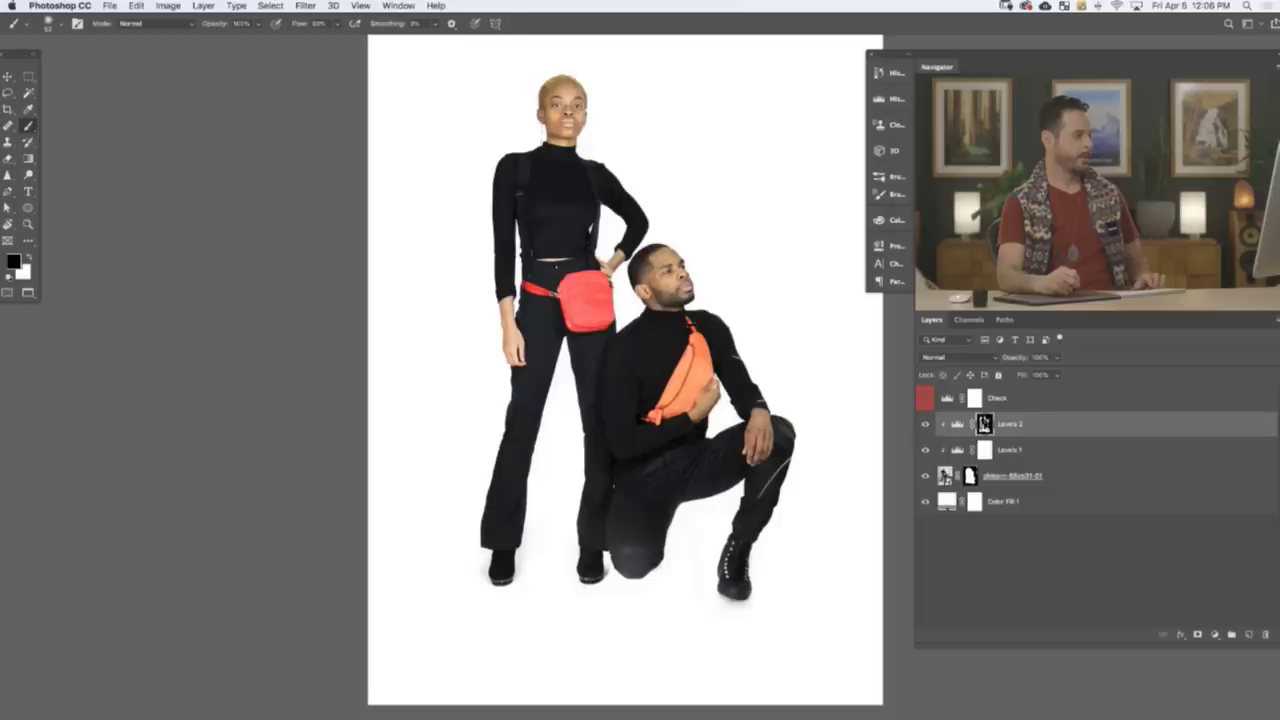
- Paint white with an enlarged brush on the Levels 2 mask over the faint floor shadows around the models' feet
key(x)
key(bracketright)
key(bracketright)
key(bracketright)
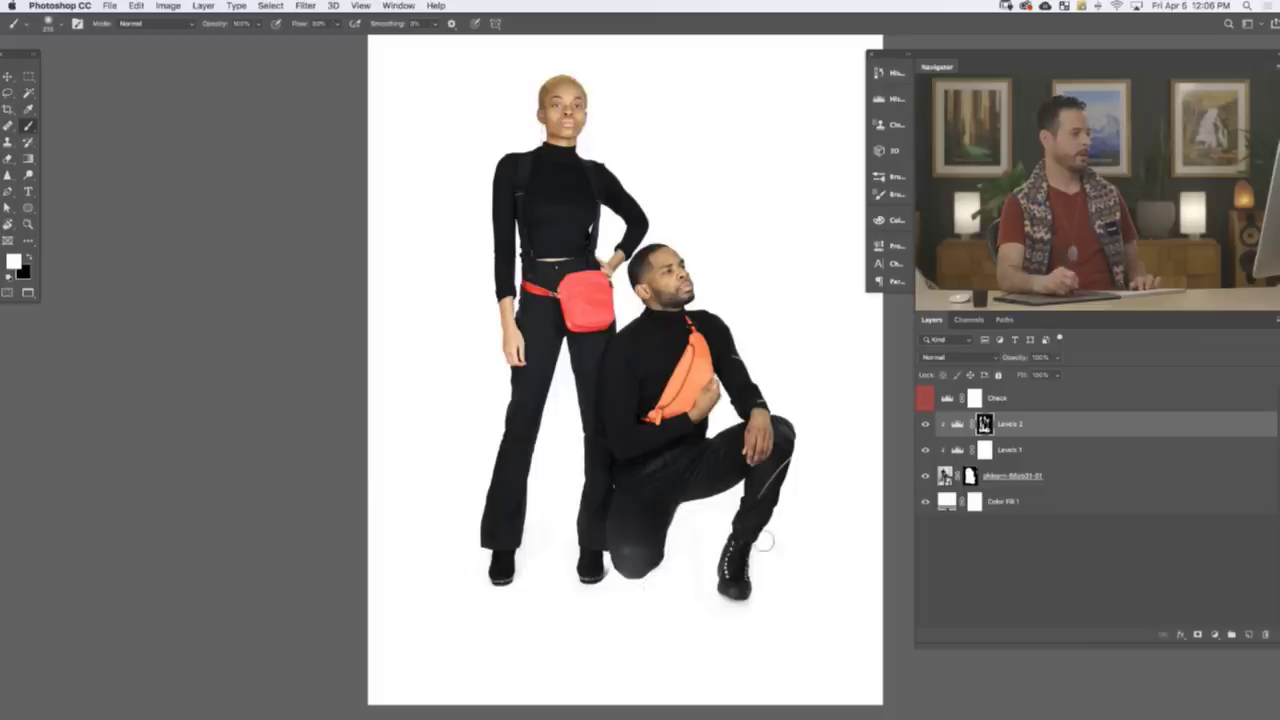
drag(746, 544, 600, 530)
drag(492, 502, 437, 507)
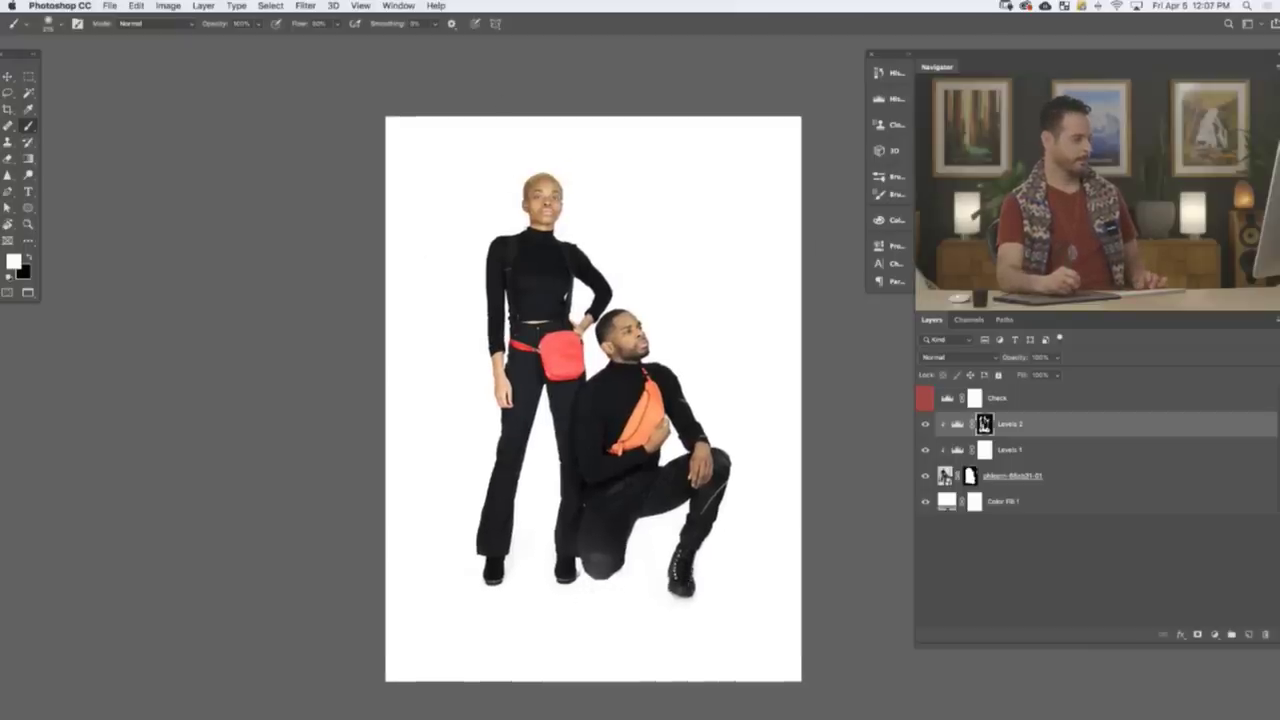
- Paint black on the Levels 2 mask with a larger brush at 10% flow to bring back soft floor shadows around the feet
key(x)
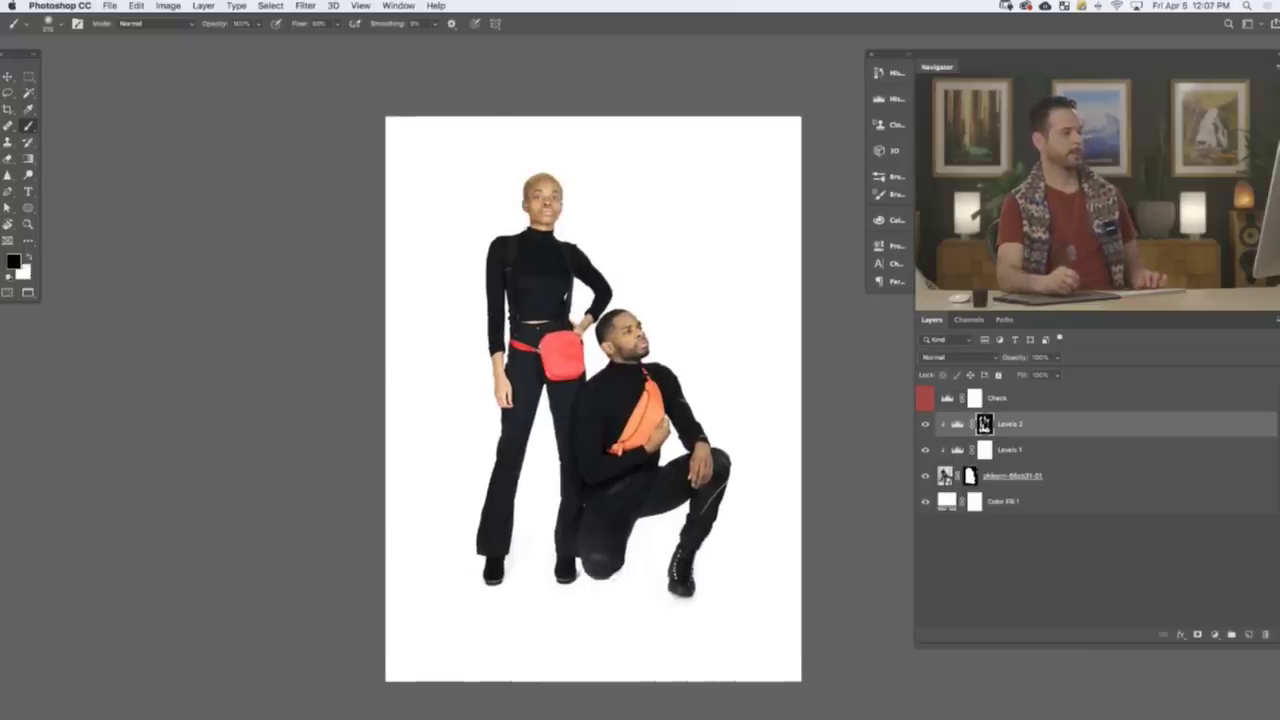
key(x)
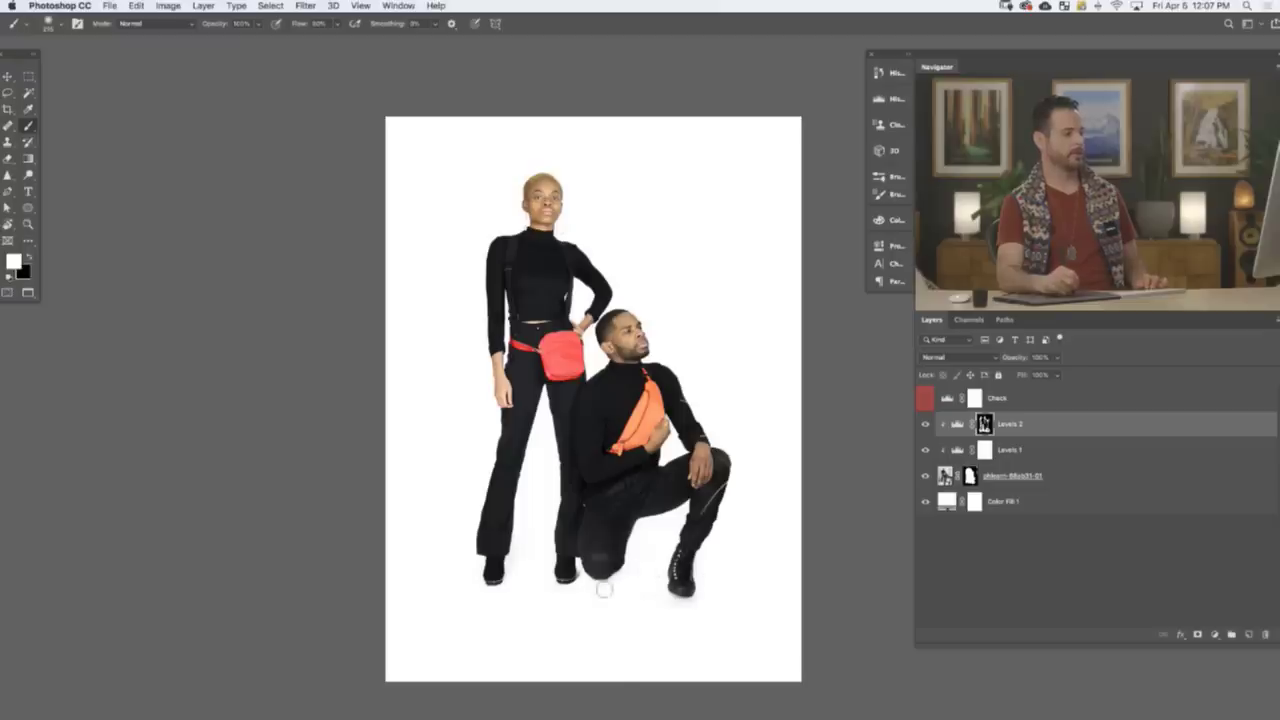
key(x)
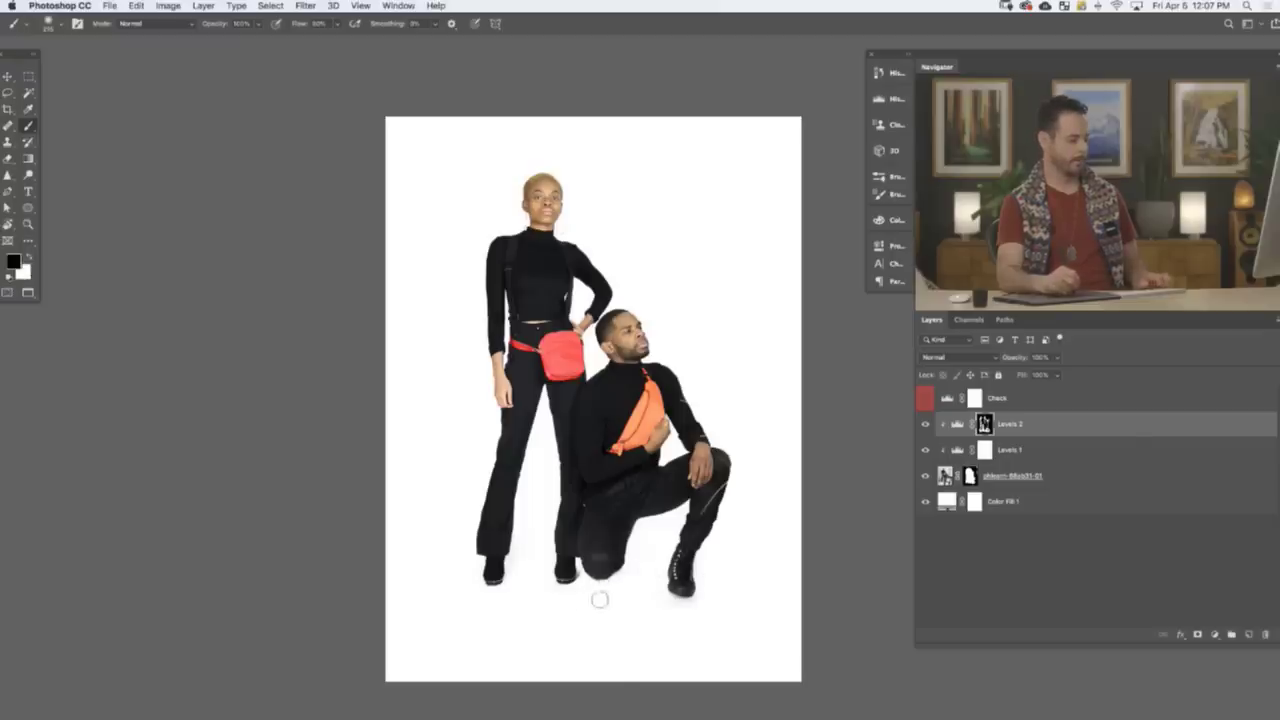
mouse_move(598, 595)
ctrl+alt+mouse_down()
mouse_move(590, 561)
mouse_move(617, 565)
ctrl+alt+mouse_up()
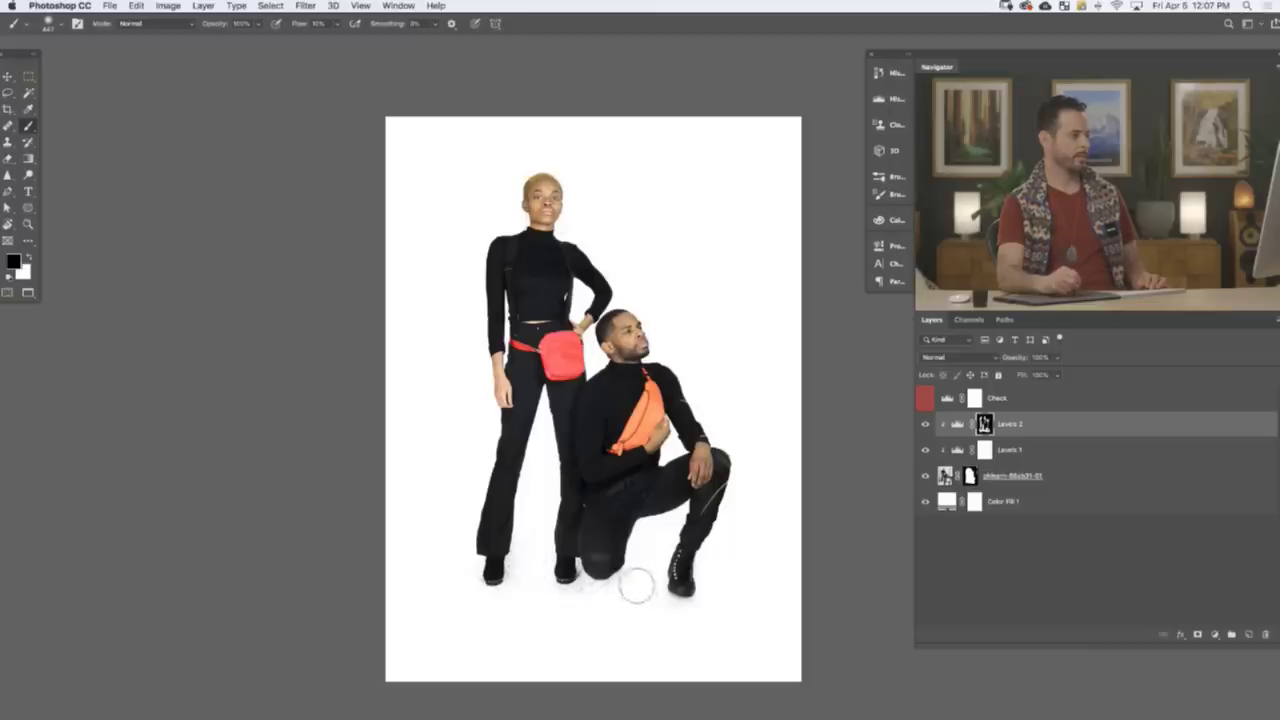
key(x)
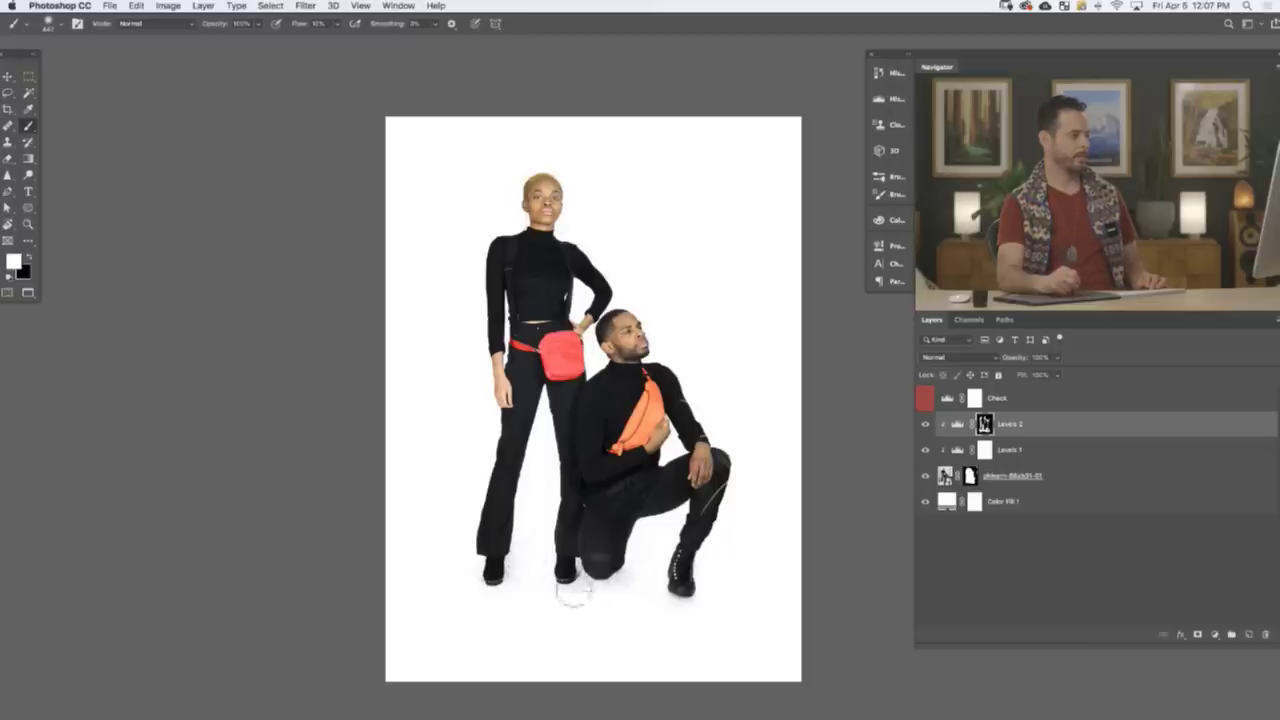
key(x)
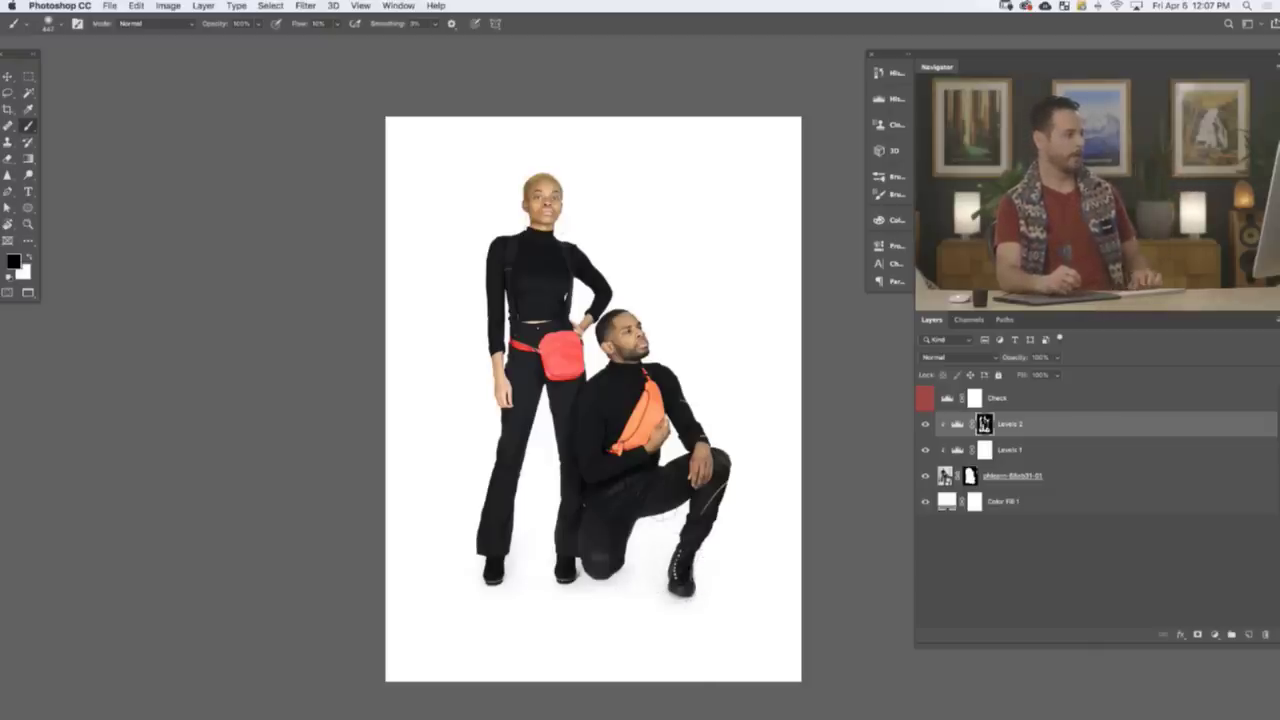
drag(516, 588, 580, 594)
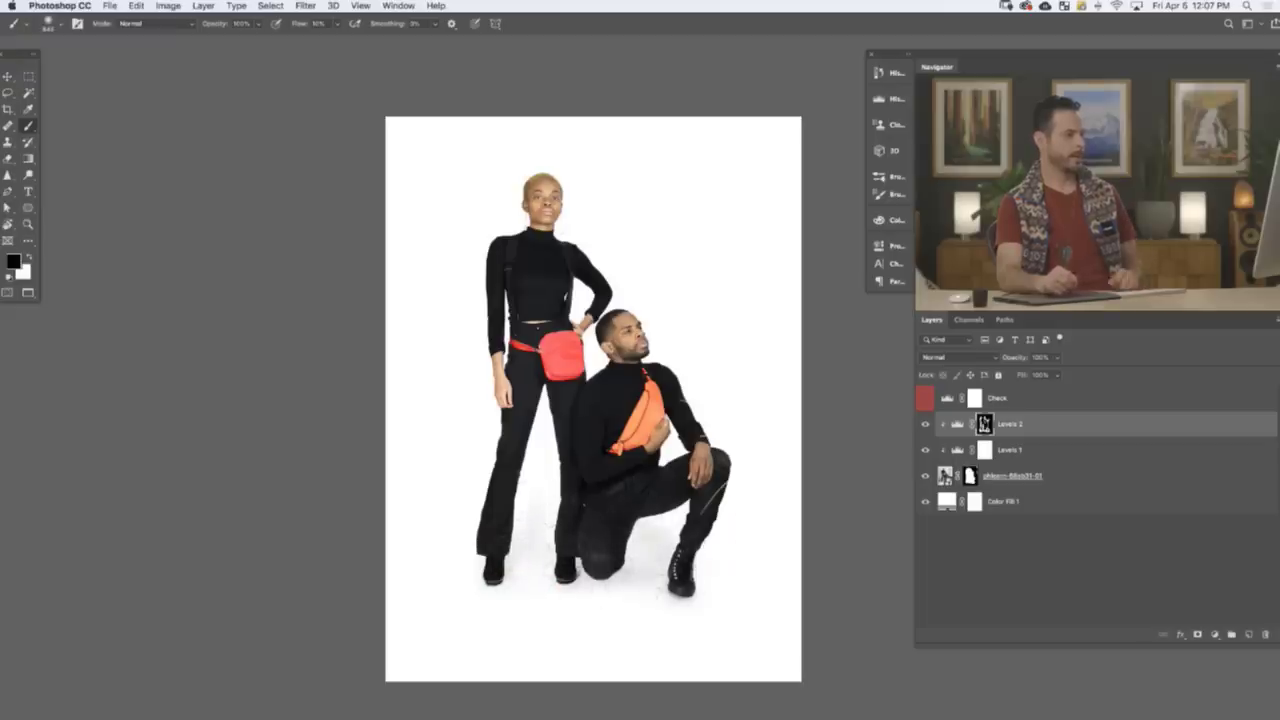
- Examine the floor shadows and surrounding background with the Check layer shown and hidden
click(927, 401)
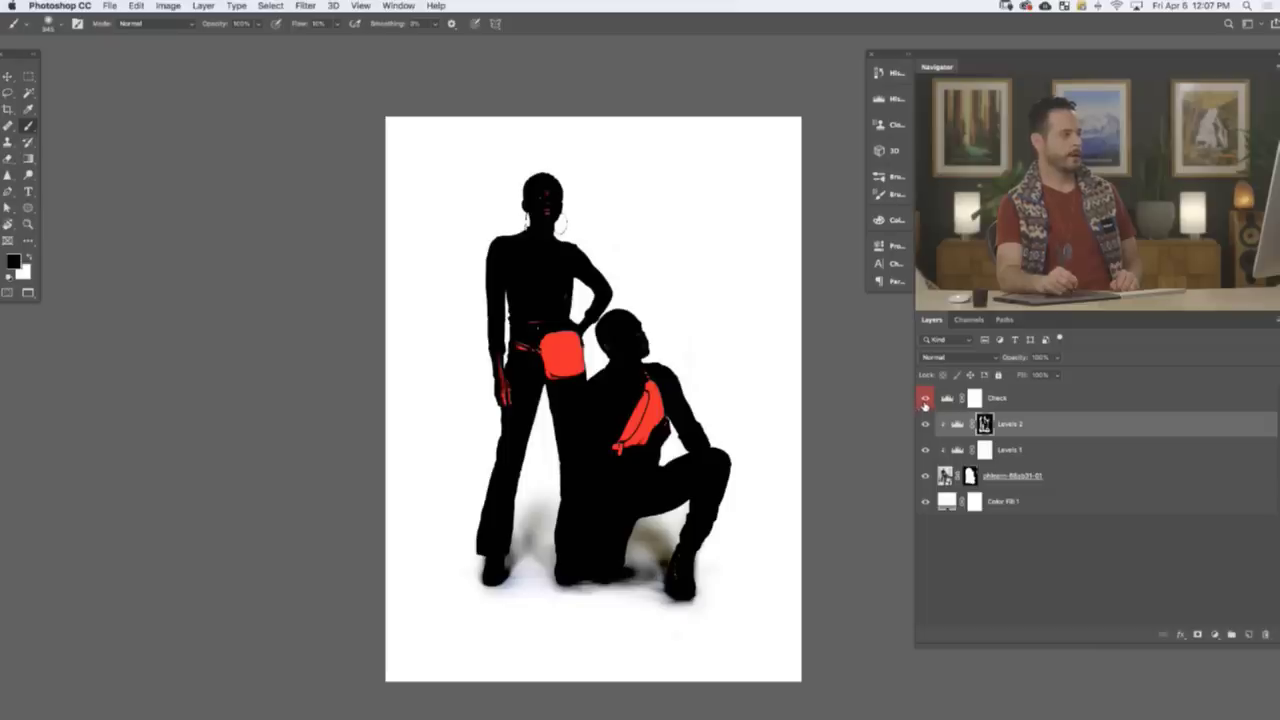
click(925, 399)
click(925, 399)
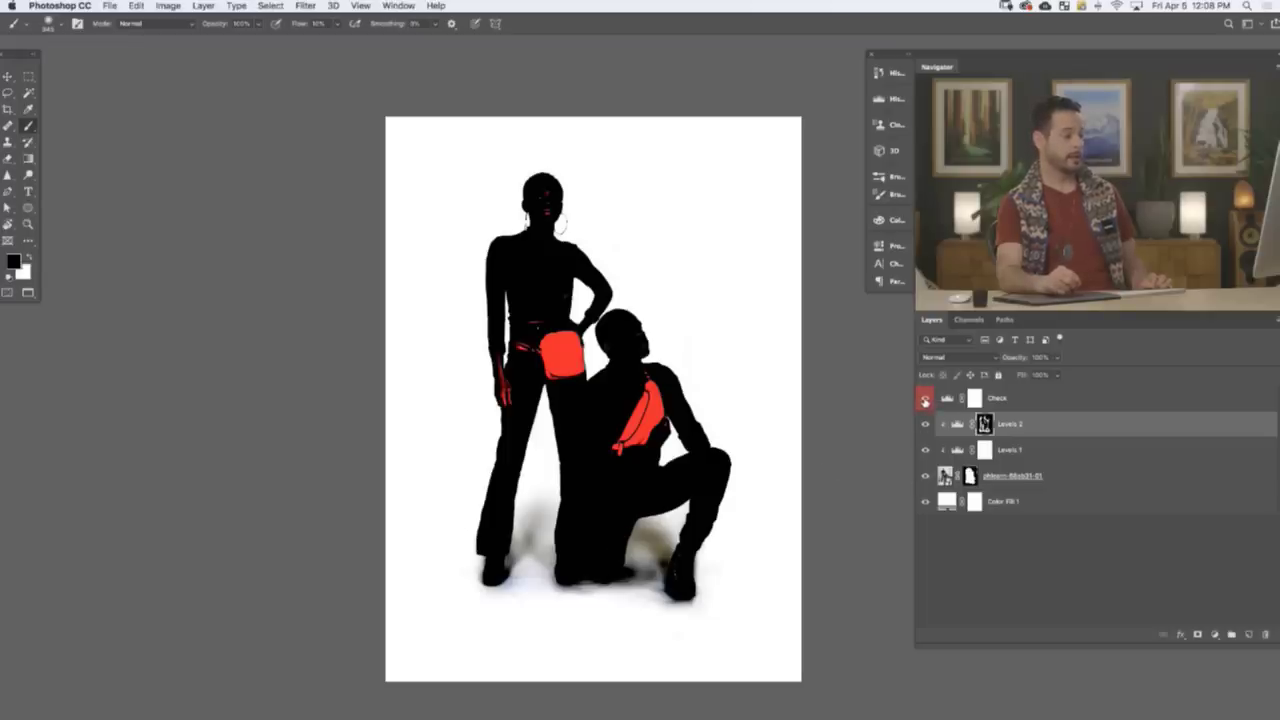
click(925, 400)
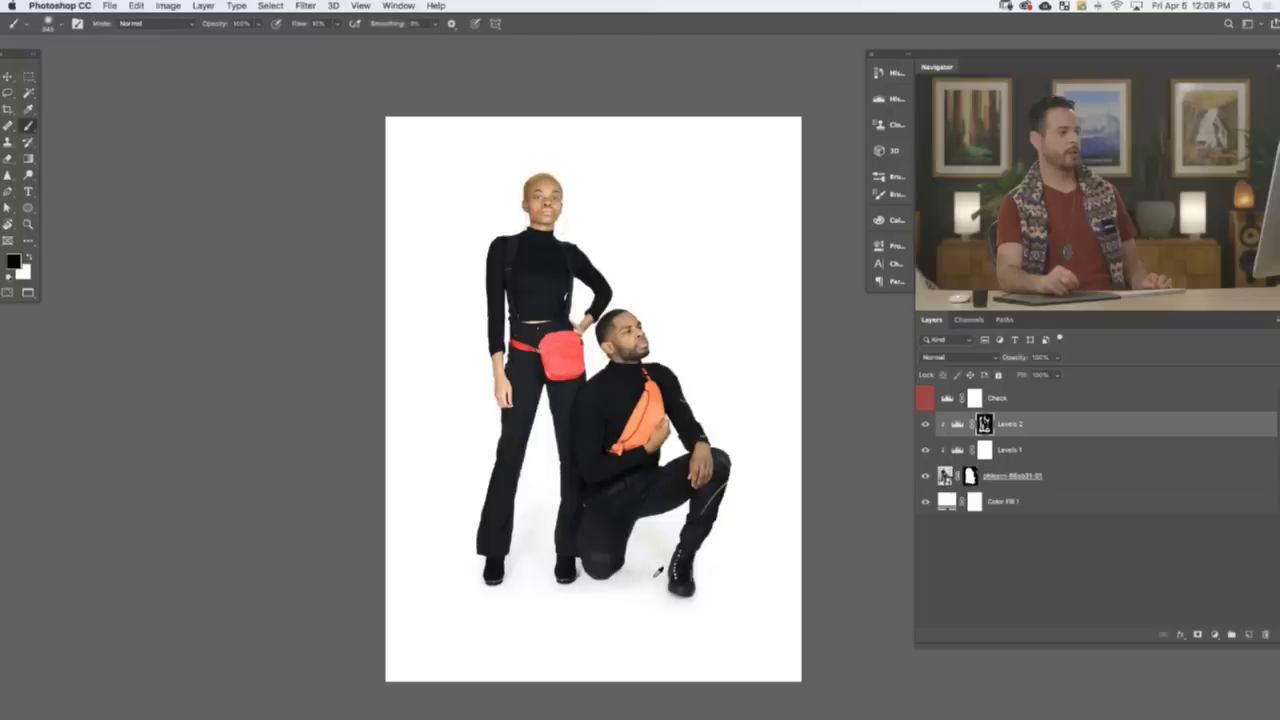
click(925, 400)
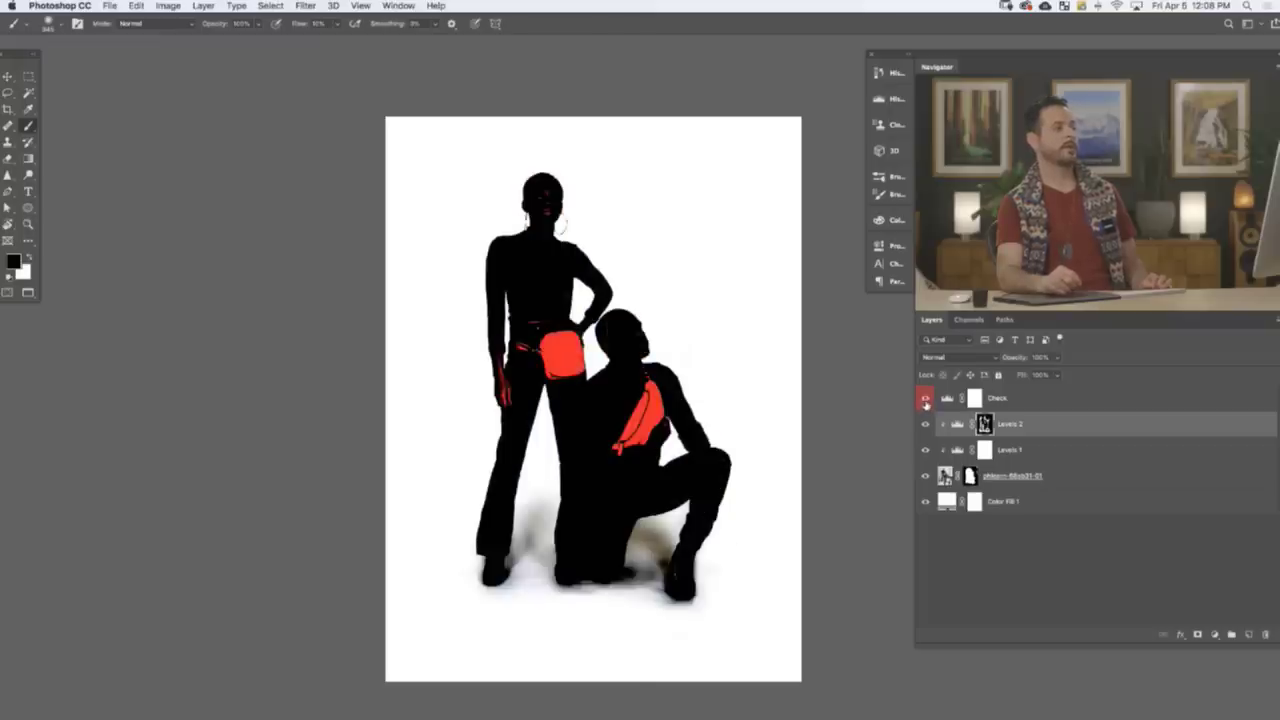
- Review the edit with the Check layer hidden by turning the Color Fill 1, Levels 1 and Levels 2 layers off and on
click(925, 400)
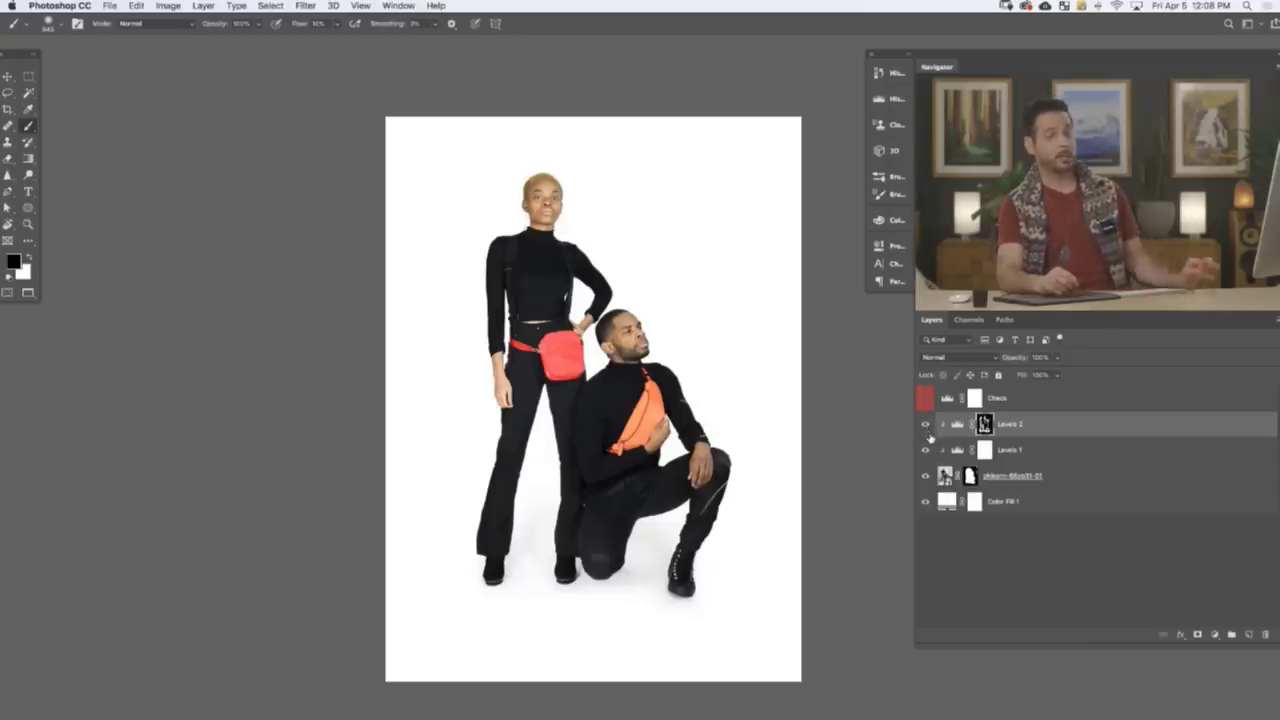
click(925, 503)
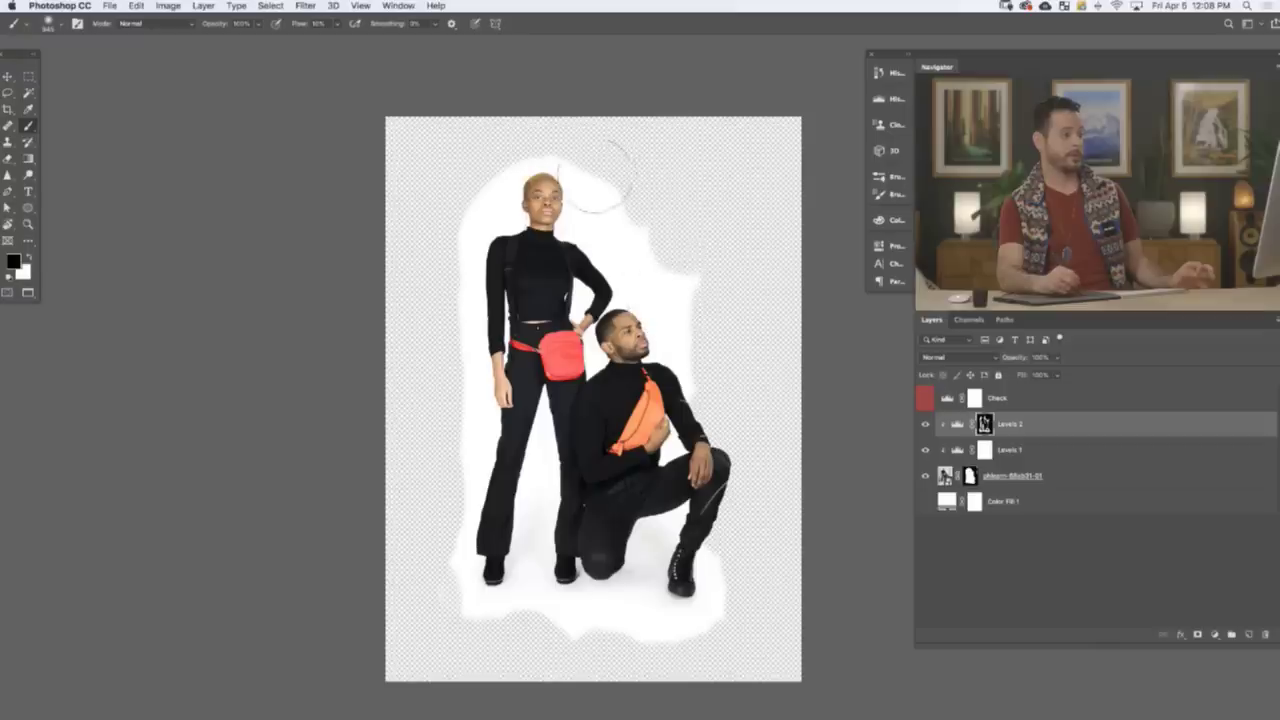
click(926, 502)
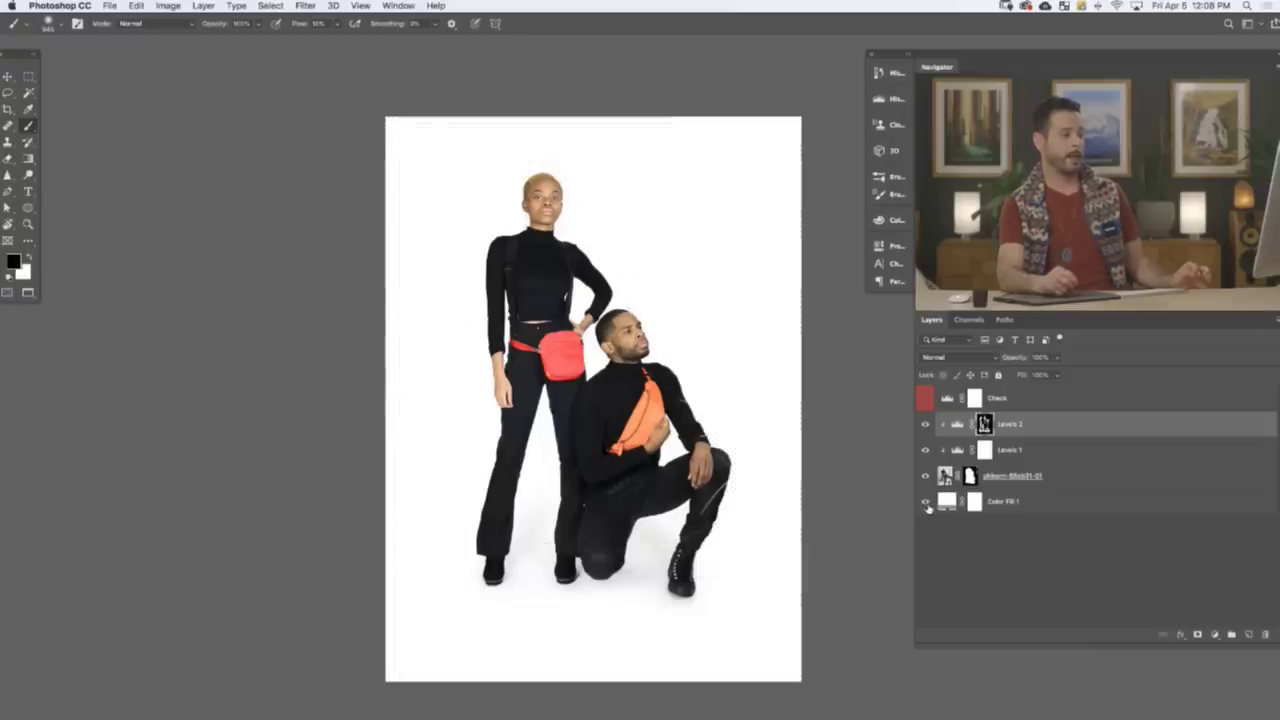
click(925, 451)
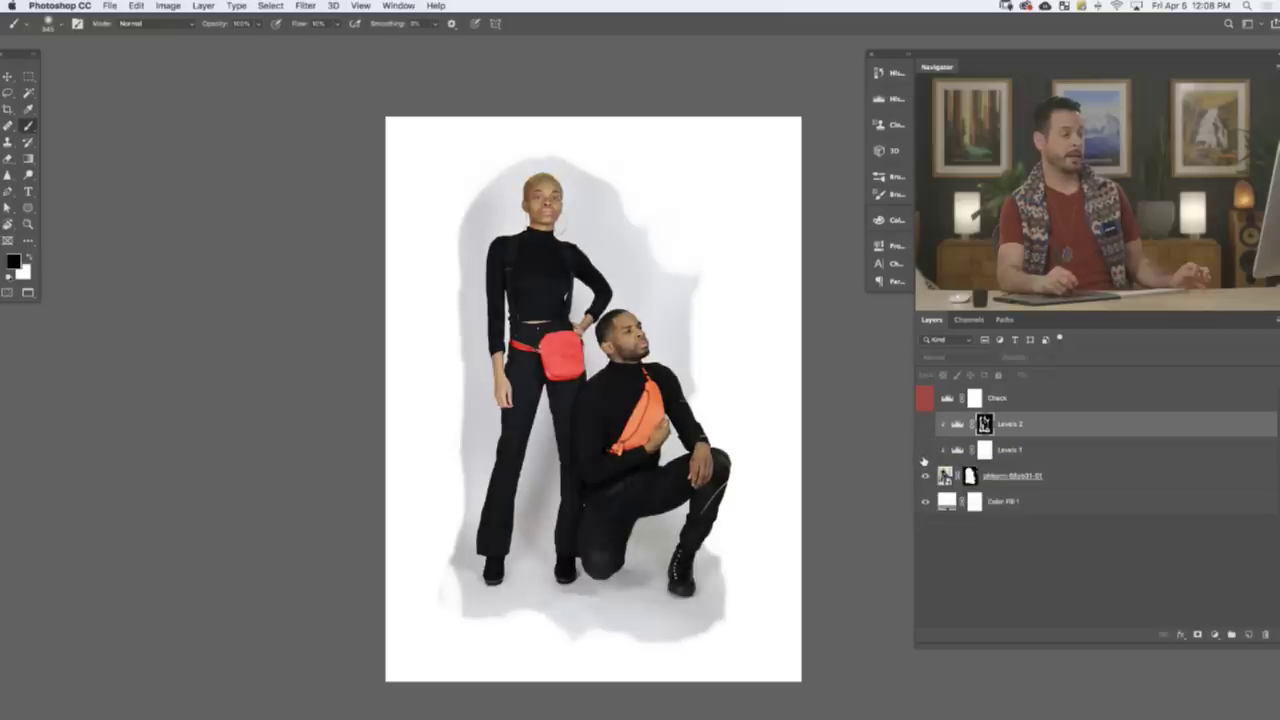
click(924, 451)
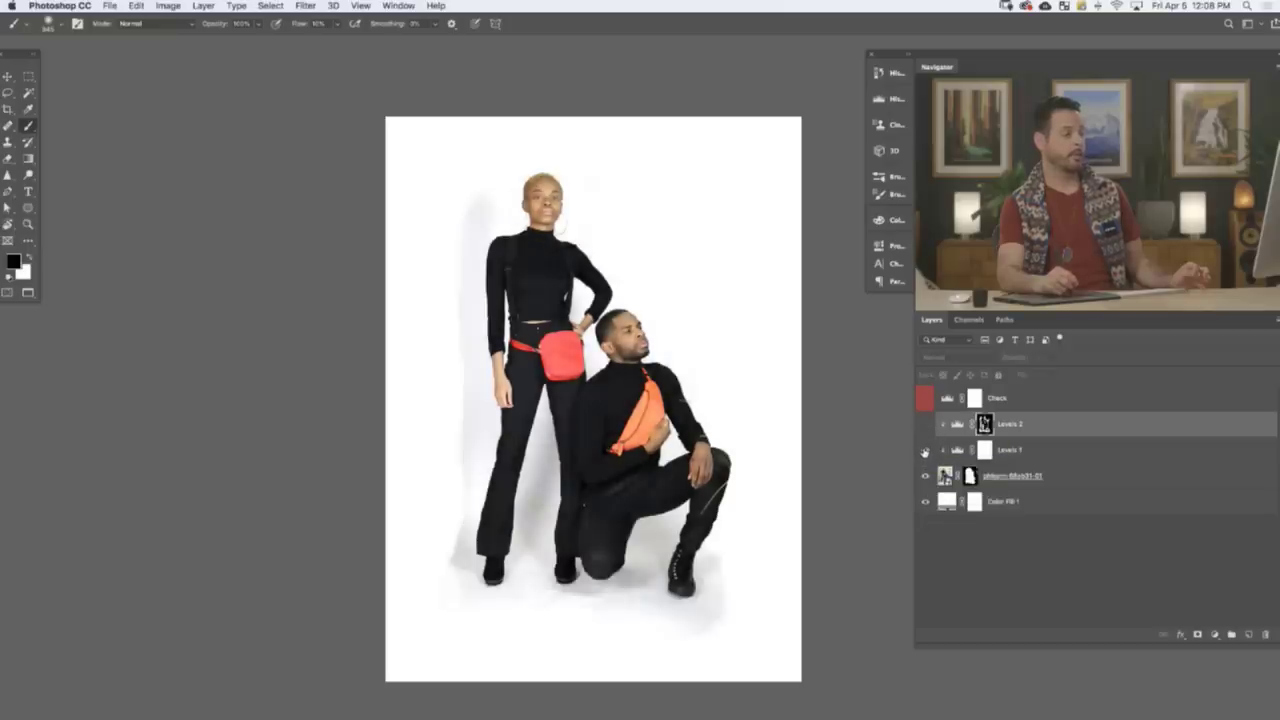
click(924, 452)
click(924, 452)
click(924, 452)
click(924, 452)
click(923, 455)
click(924, 452)
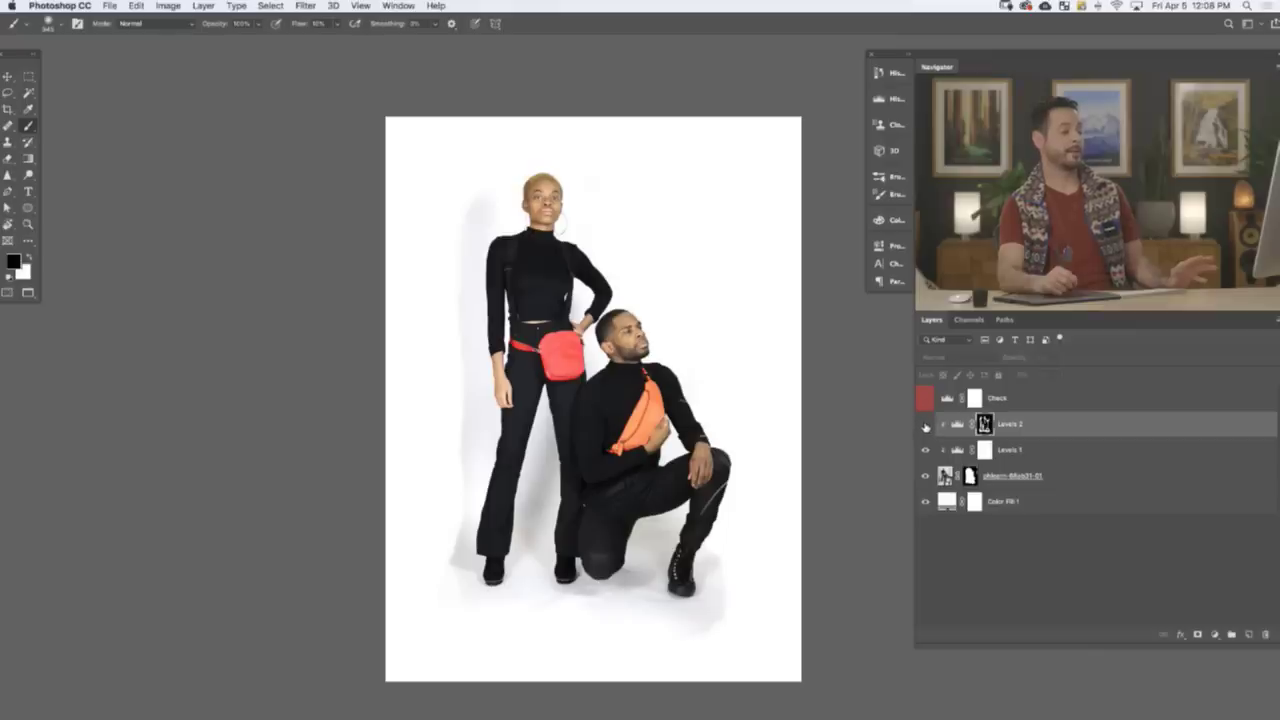
click(924, 426)
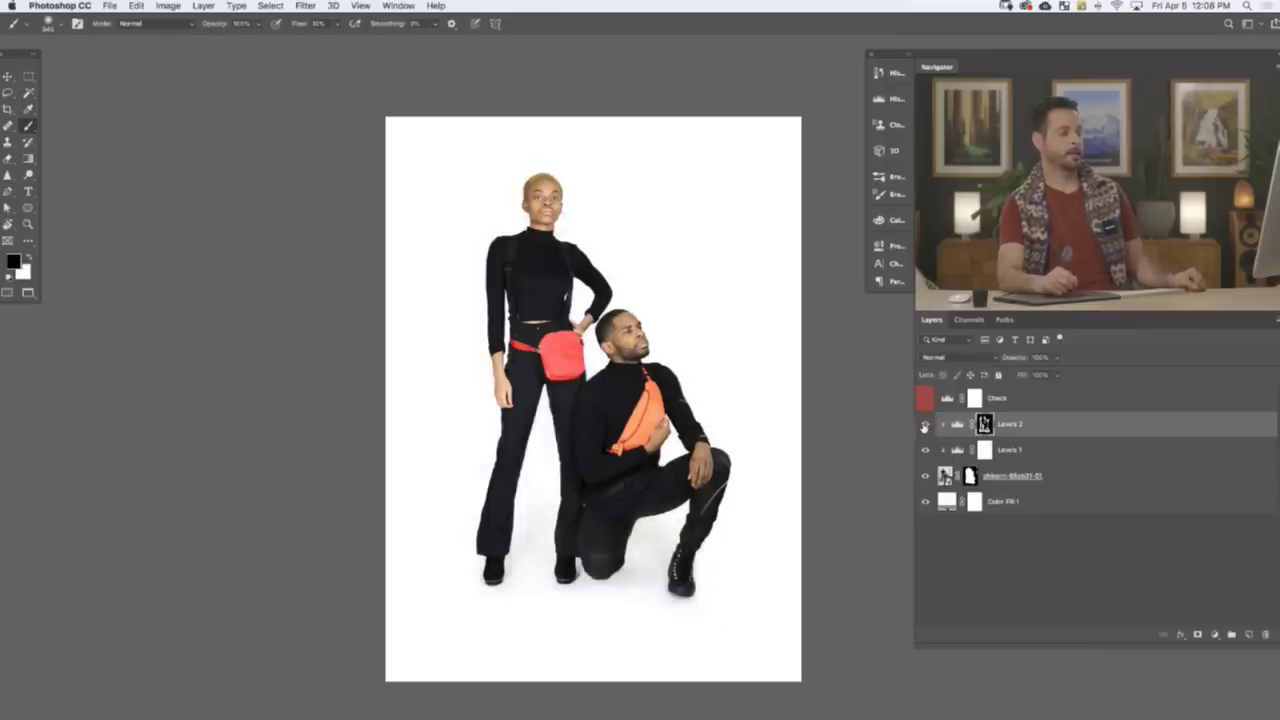
- Show the Check layer and raise its Levels black input almost to the maximum for a stricter background check
click(926, 400)
click(925, 402)
click(925, 402)
double_click(947, 398)
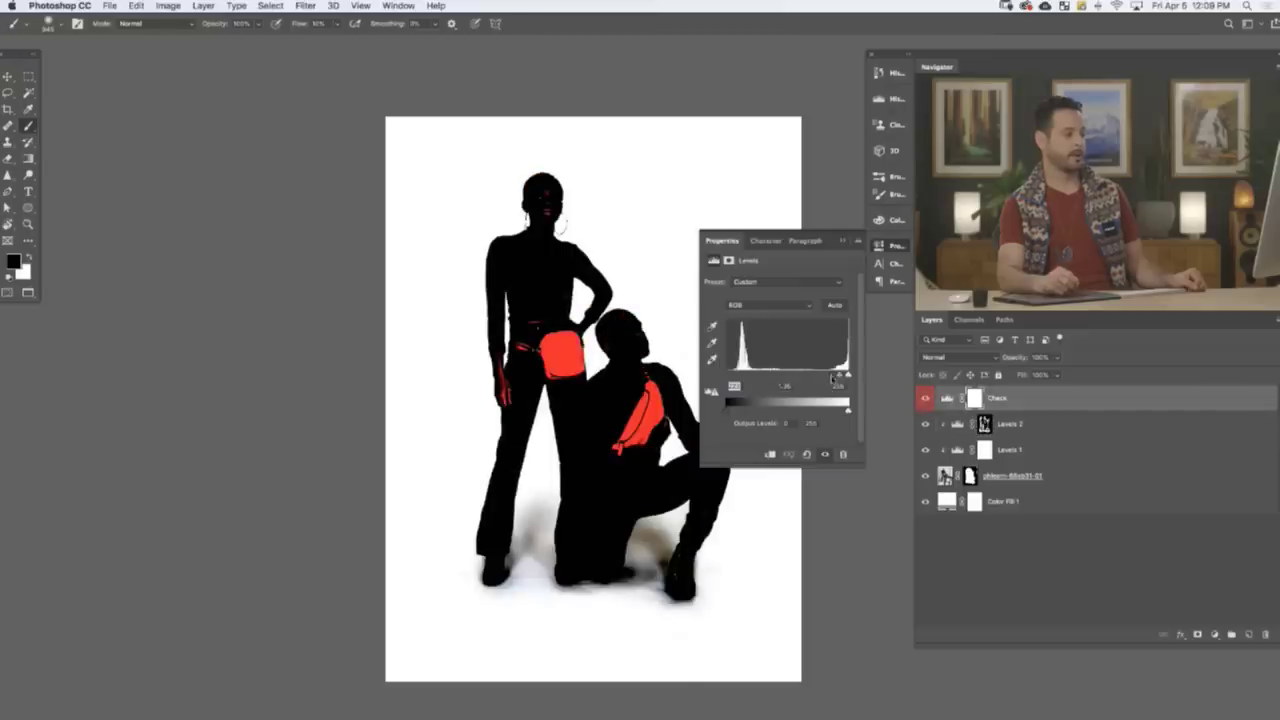
drag(834, 374, 853, 375)
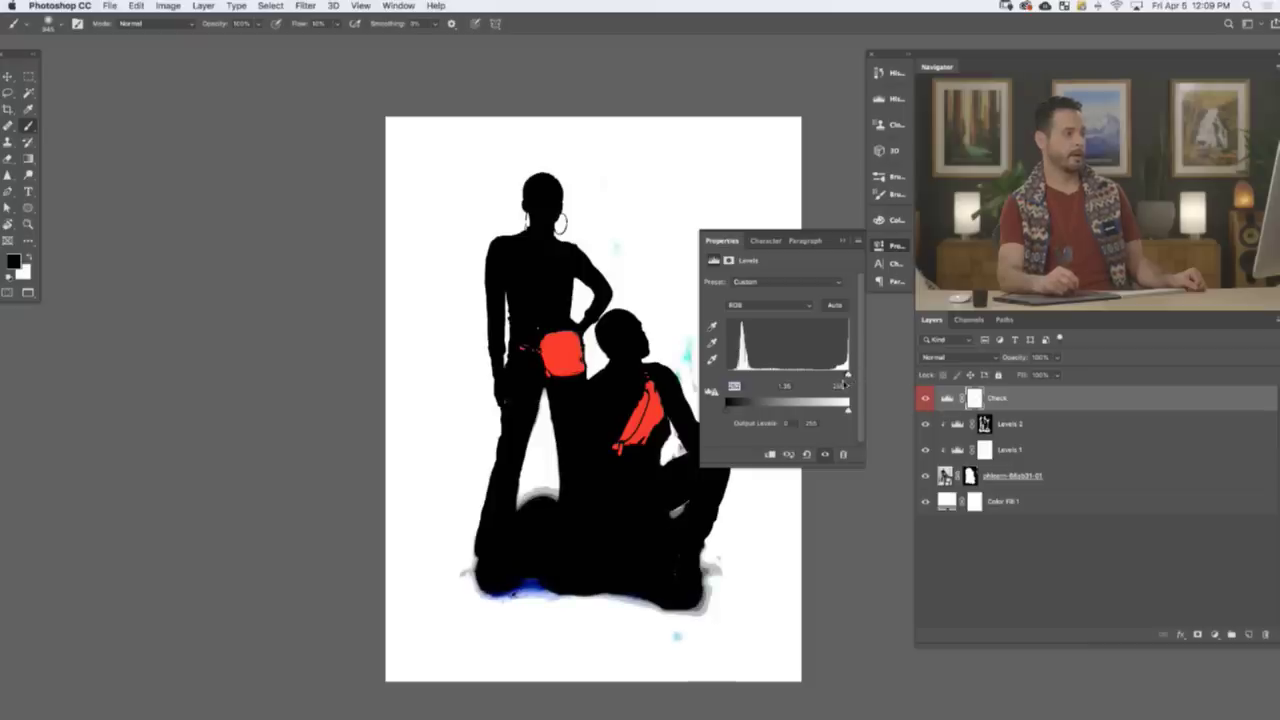
drag(833, 378, 730, 384)
scroll(489, 406, right, 5)
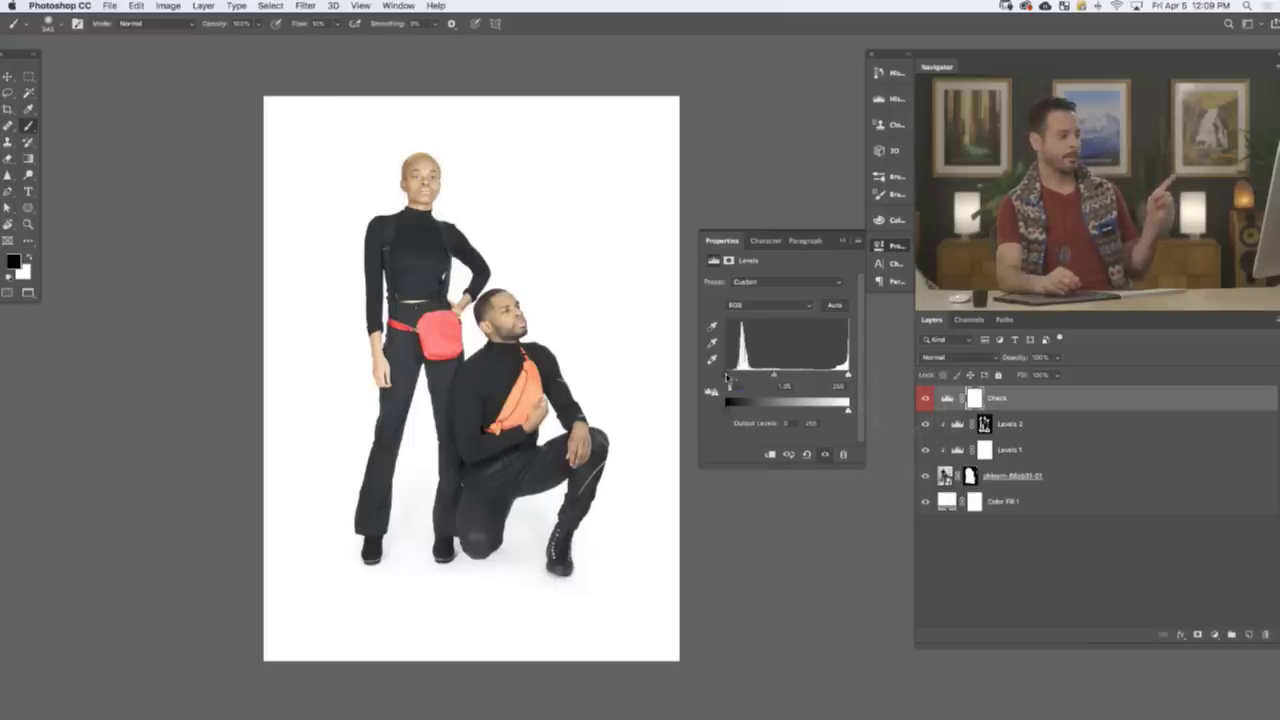
drag(727, 377, 870, 378)
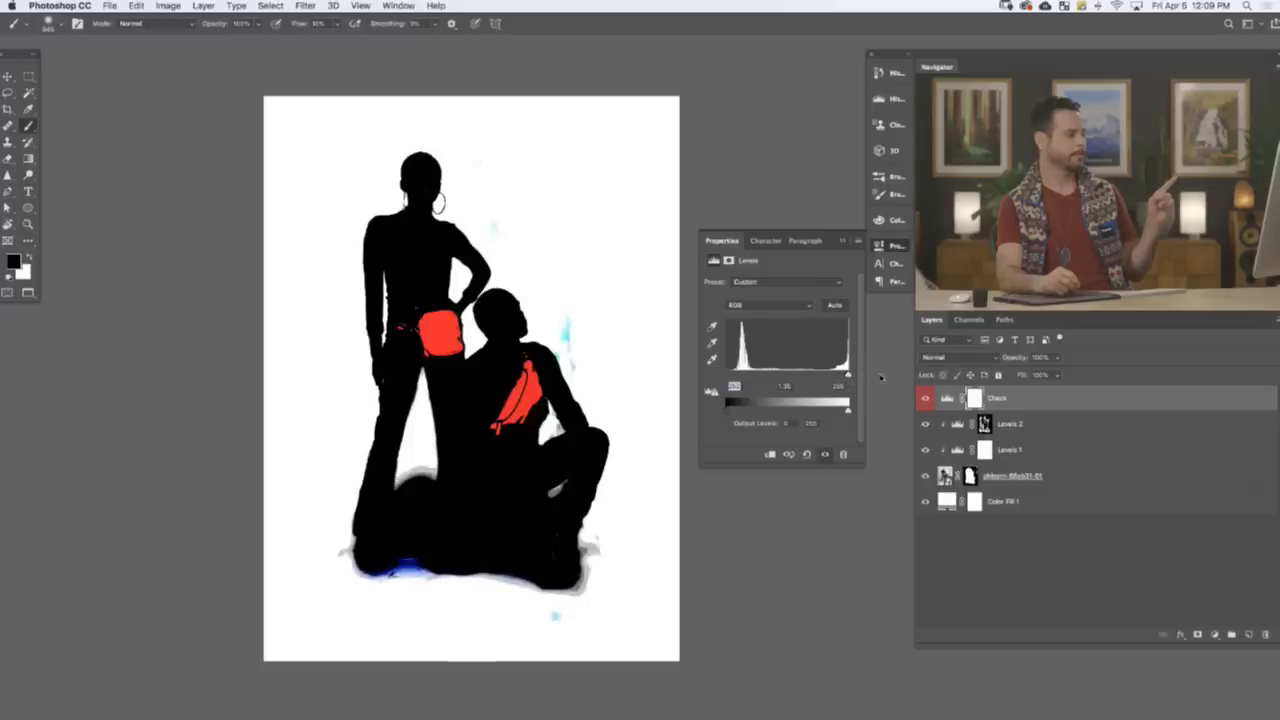
click(891, 247)
- Paint white at 50% flow on the Levels 2 mask over the cyan marks beside the standing model's head and shoulder
drag(501, 224, 562, 213)
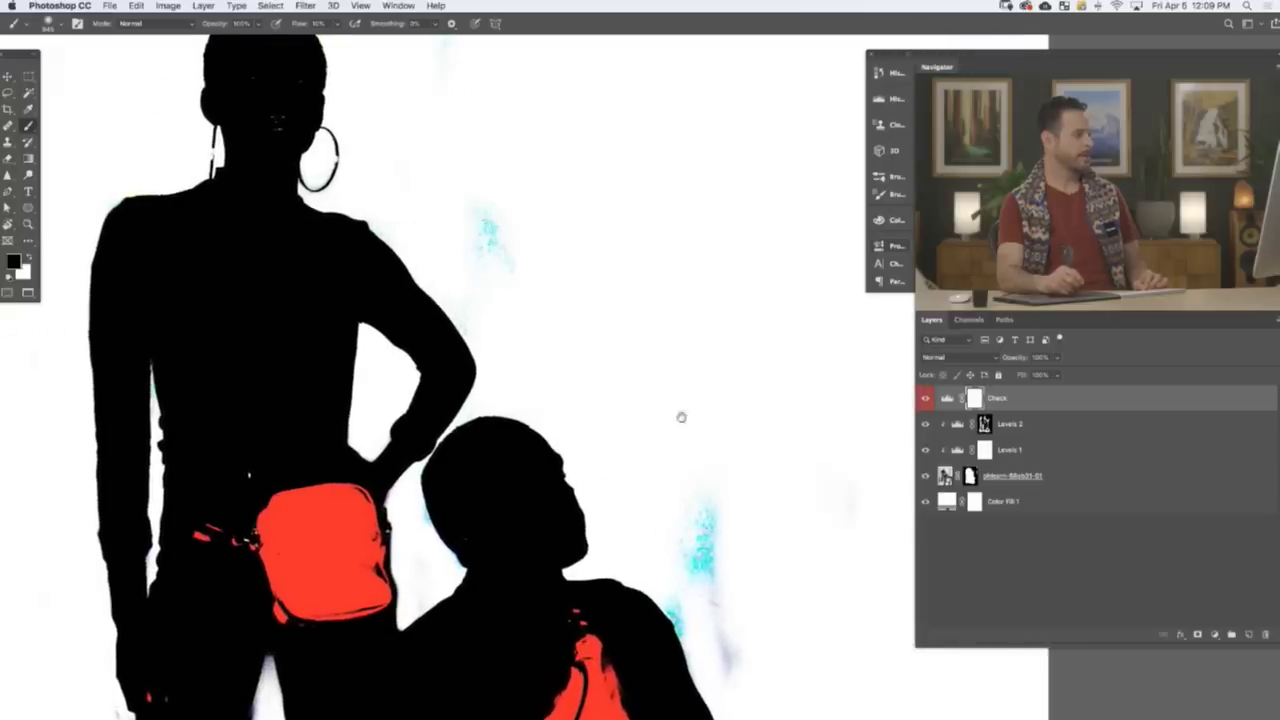
drag(680, 417, 764, 655)
drag(576, 319, 487, 347)
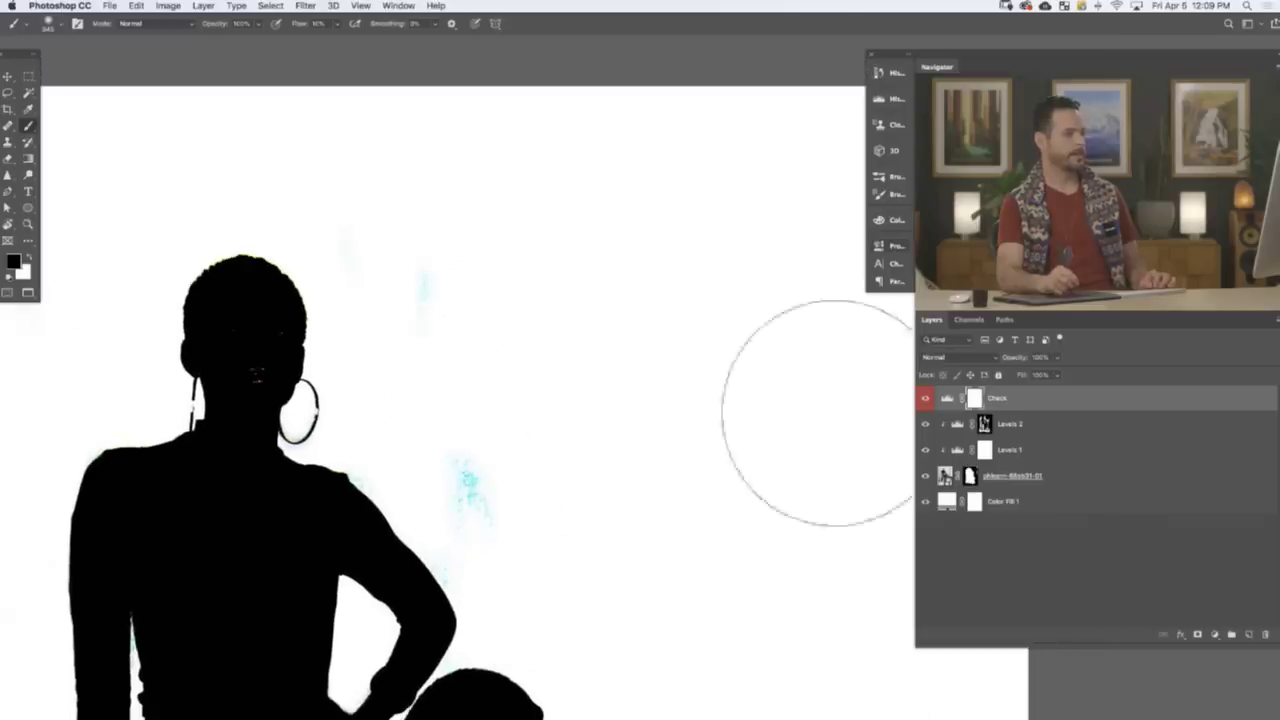
click(1005, 424)
mouse_move(527, 332)
mouse_down()
mouse_move(457, 330)
mouse_move(400, 306)
mouse_move(423, 323)
mouse_up()
key(shift+5)
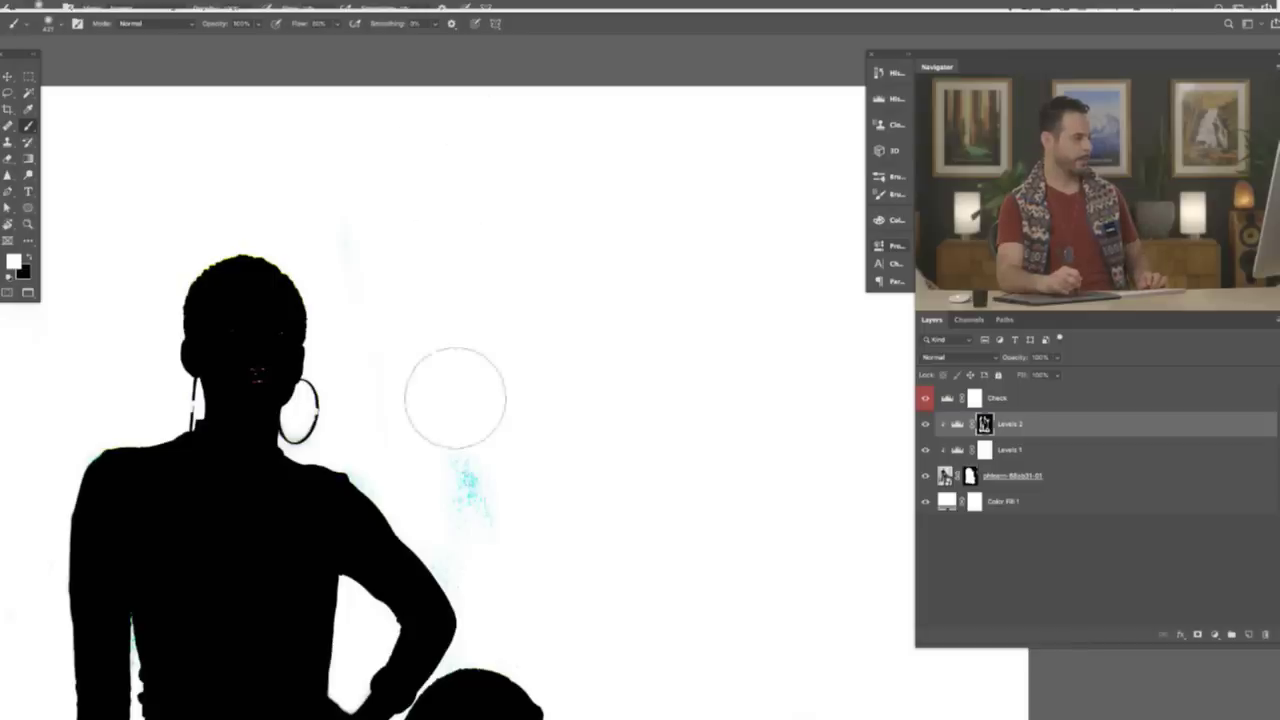
drag(492, 520, 435, 520)
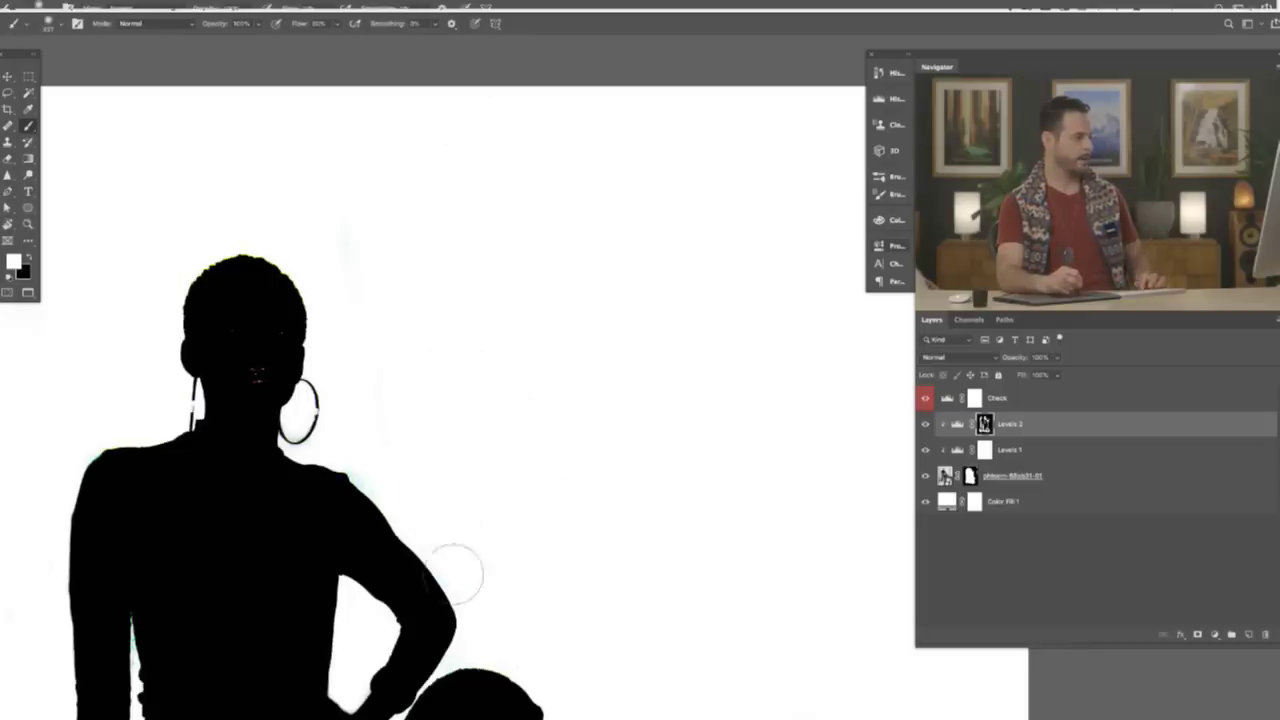
- Paint white with a smaller brush on the Levels 2 mask over the background marks beside the kneeling model's head and arm
drag(598, 518, 456, 192)
drag(583, 463, 574, 311)
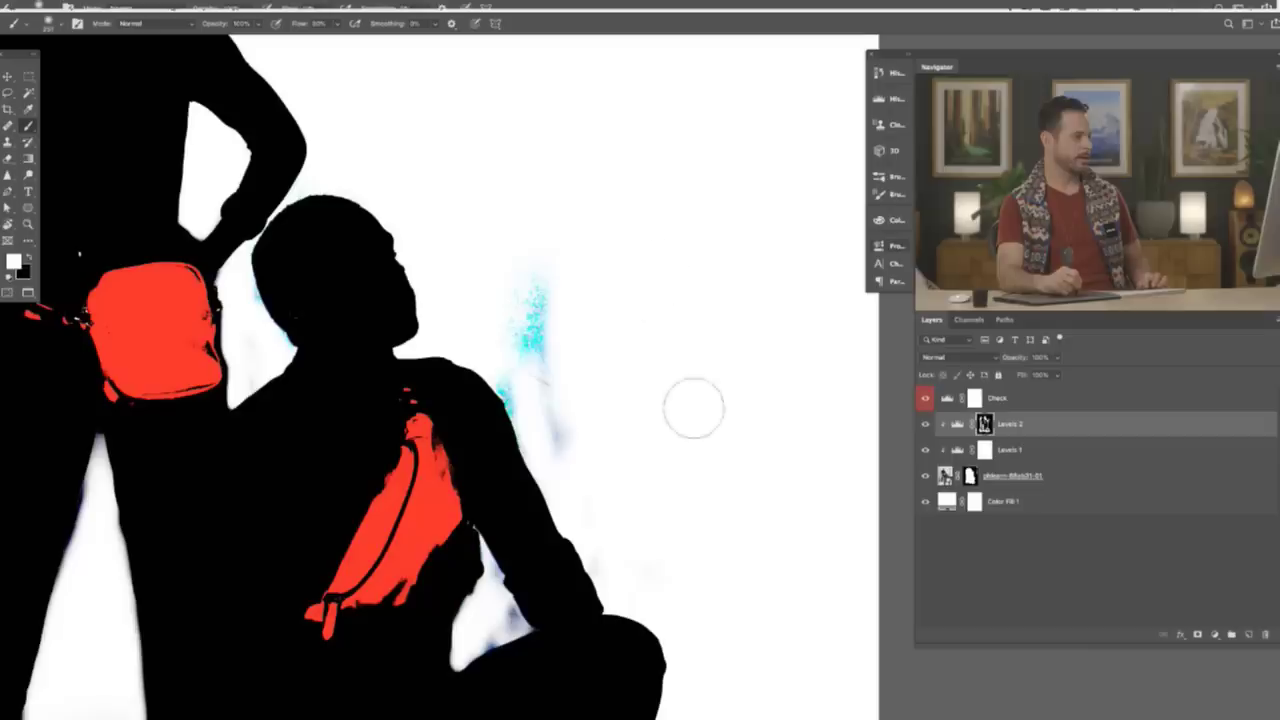
mouse_move(549, 251)
mouse_down()
mouse_move(534, 289)
mouse_move(547, 308)
mouse_move(540, 342)
mouse_move(529, 329)
mouse_up()
mouse_move(569, 418)
mouse_down()
mouse_move(553, 387)
mouse_move(562, 453)
mouse_up()
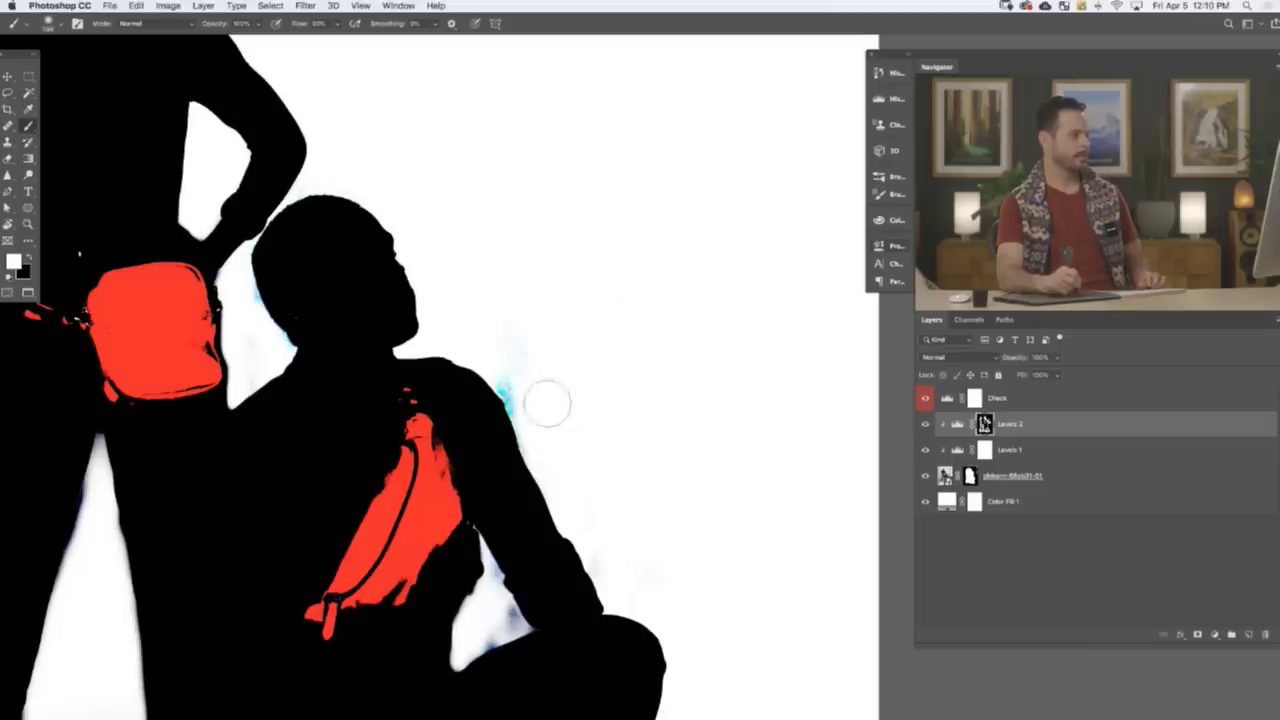
drag(569, 402, 562, 402)
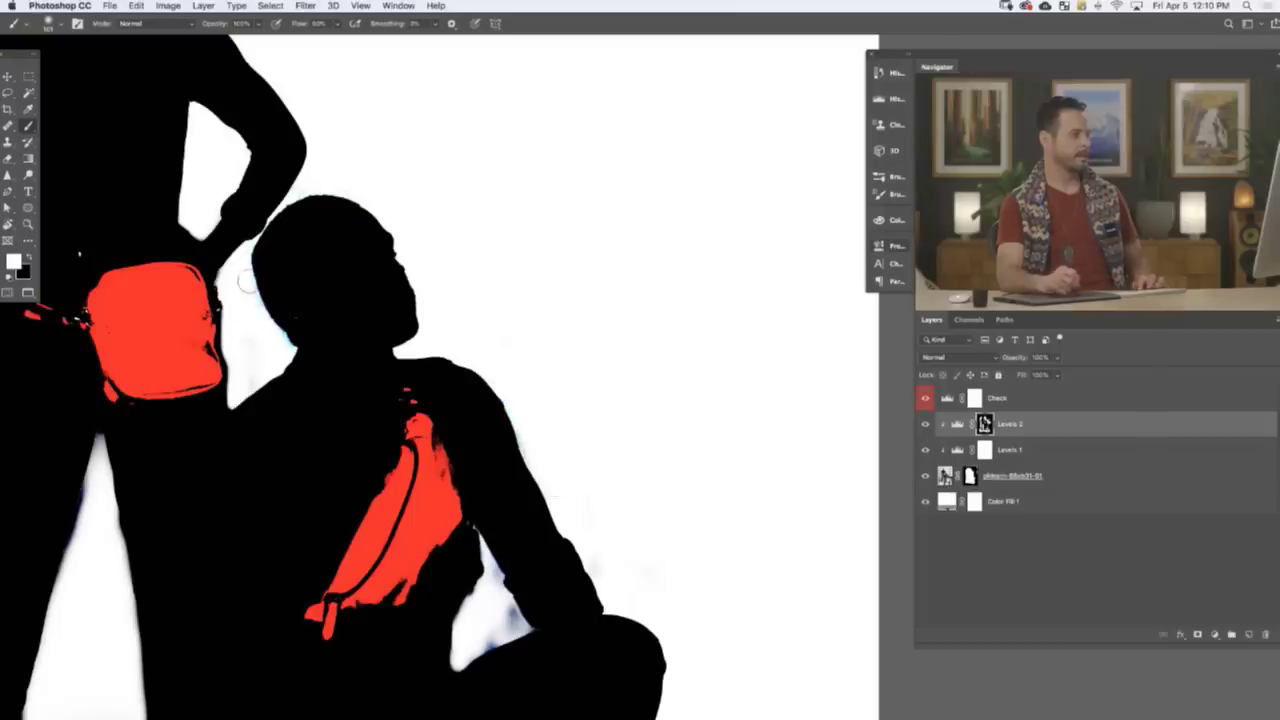
- Paint white on the Levels 2 mask over the stray marks and outer shadow edges around the feet
scroll(611, 445, down, 6)
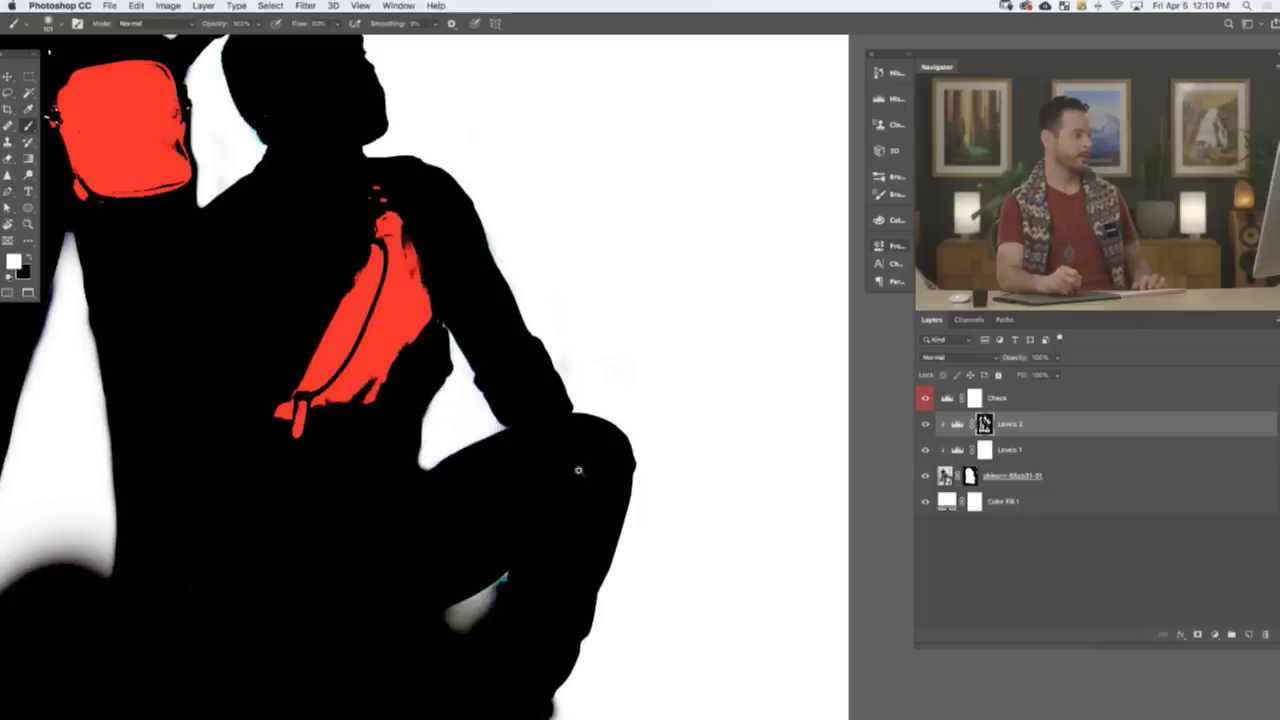
drag(578, 470, 451, 549)
drag(606, 655, 724, 467)
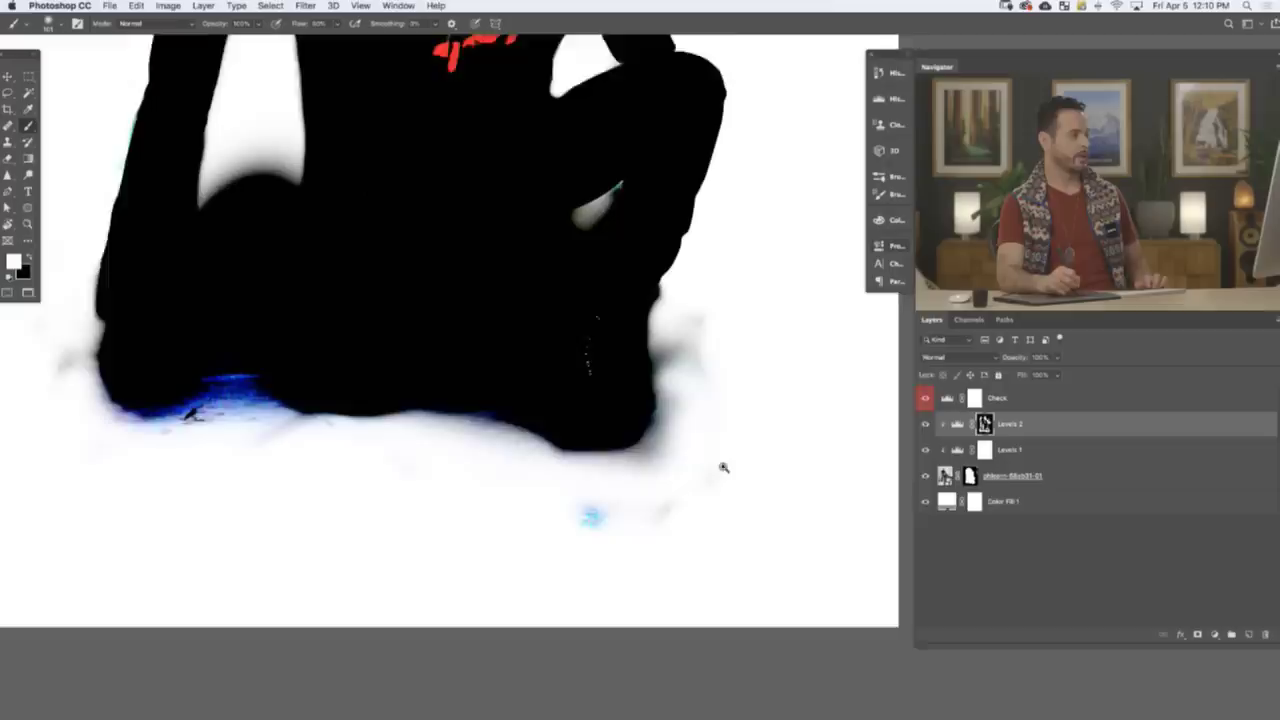
scroll(724, 467, up, 1)
scroll(741, 417, up, 1)
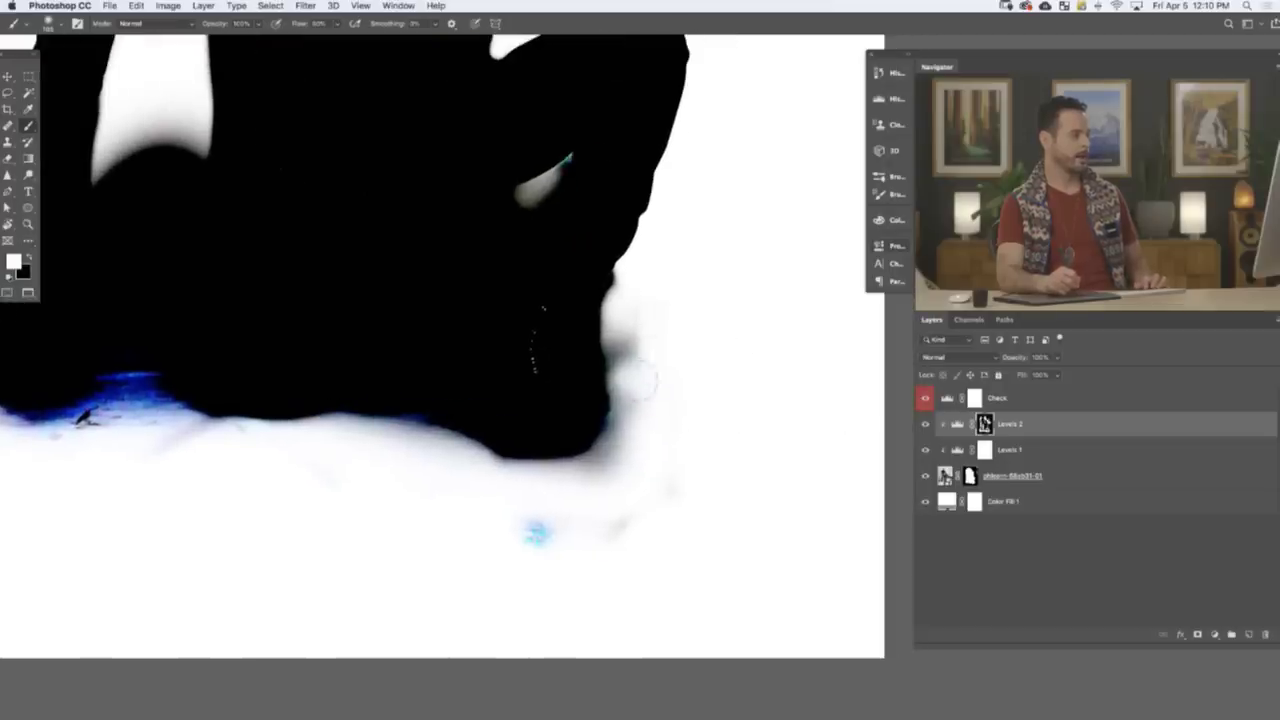
click(540, 533)
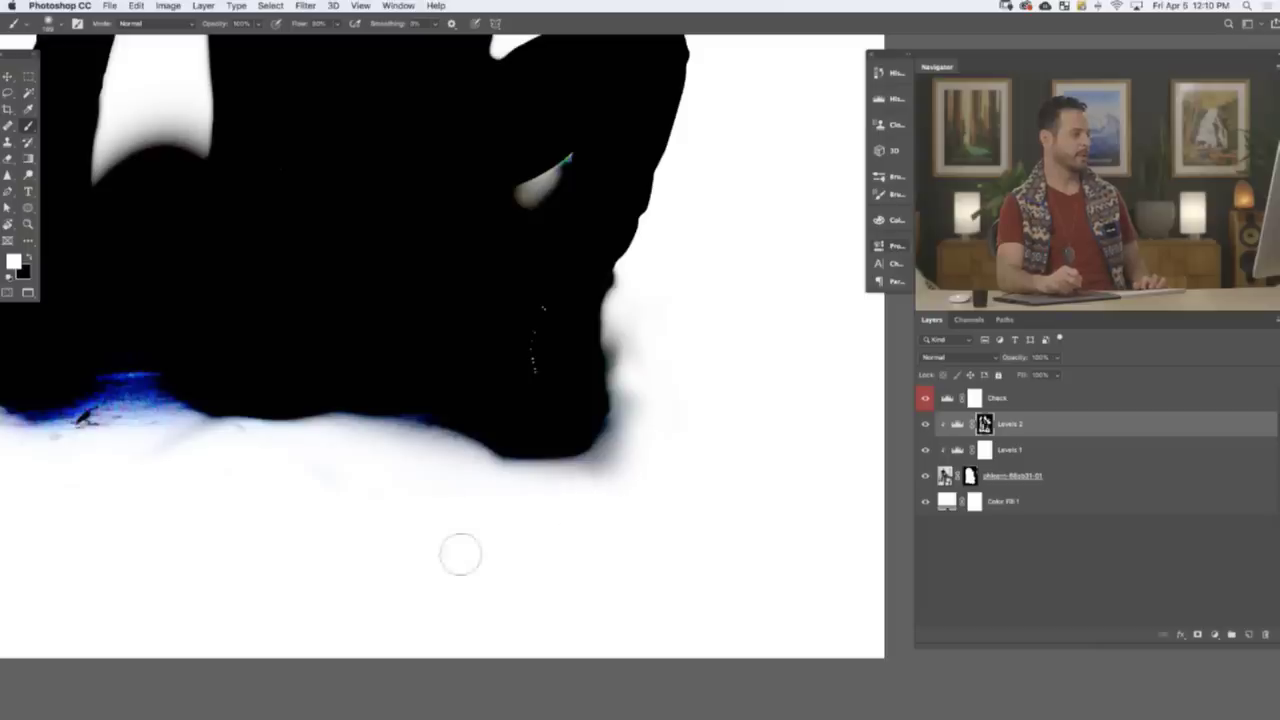
drag(189, 509, 592, 536)
mouse_move(460, 473)
mouse_down()
mouse_move(351, 486)
mouse_move(343, 403)
mouse_move(340, 419)
mouse_up()
- Paint white on the Levels 2 mask over the faint marks in the background beside the standing model's hanging arm
key(super+0)
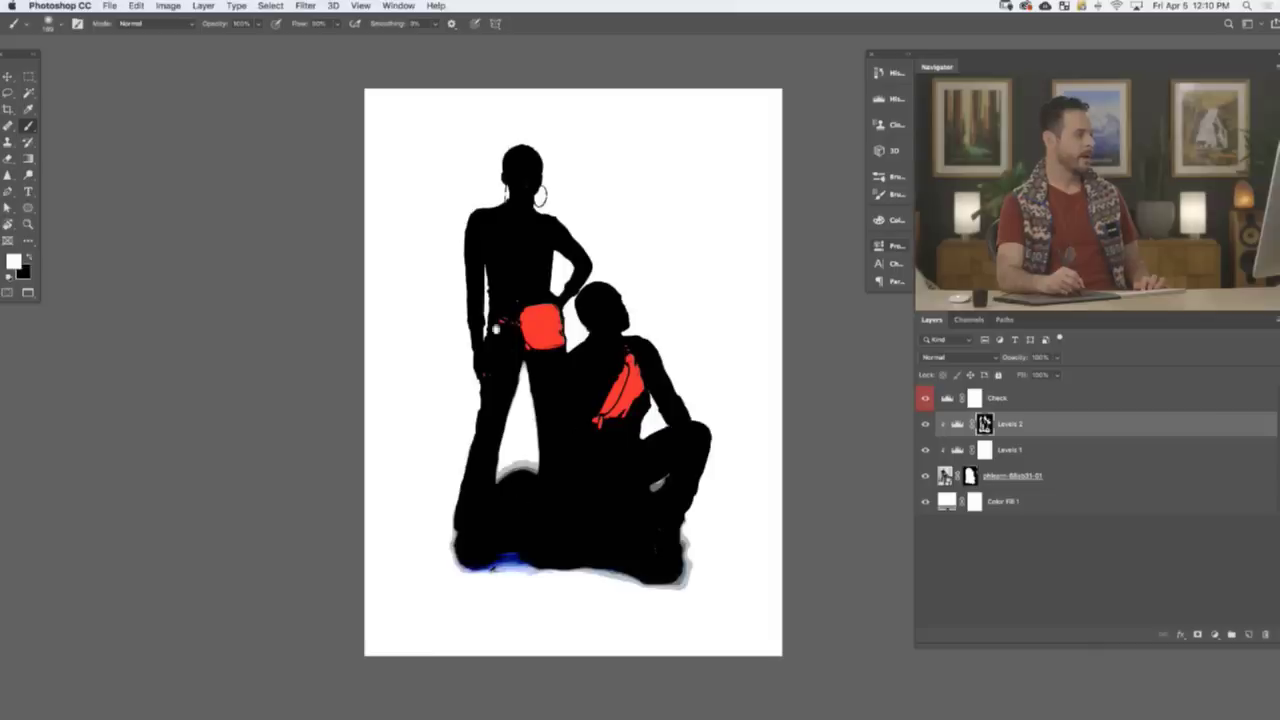
drag(446, 256, 496, 227)
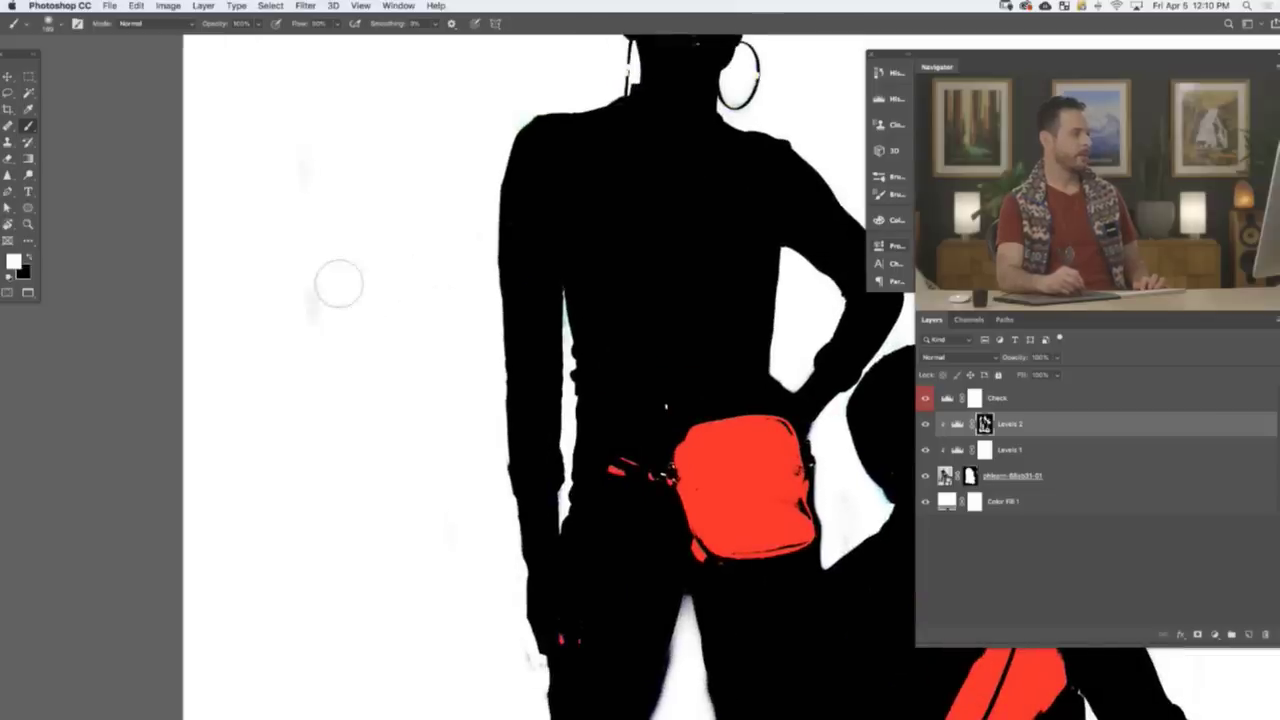
scroll(514, 372, down, 2)
scroll(514, 372, right, 2)
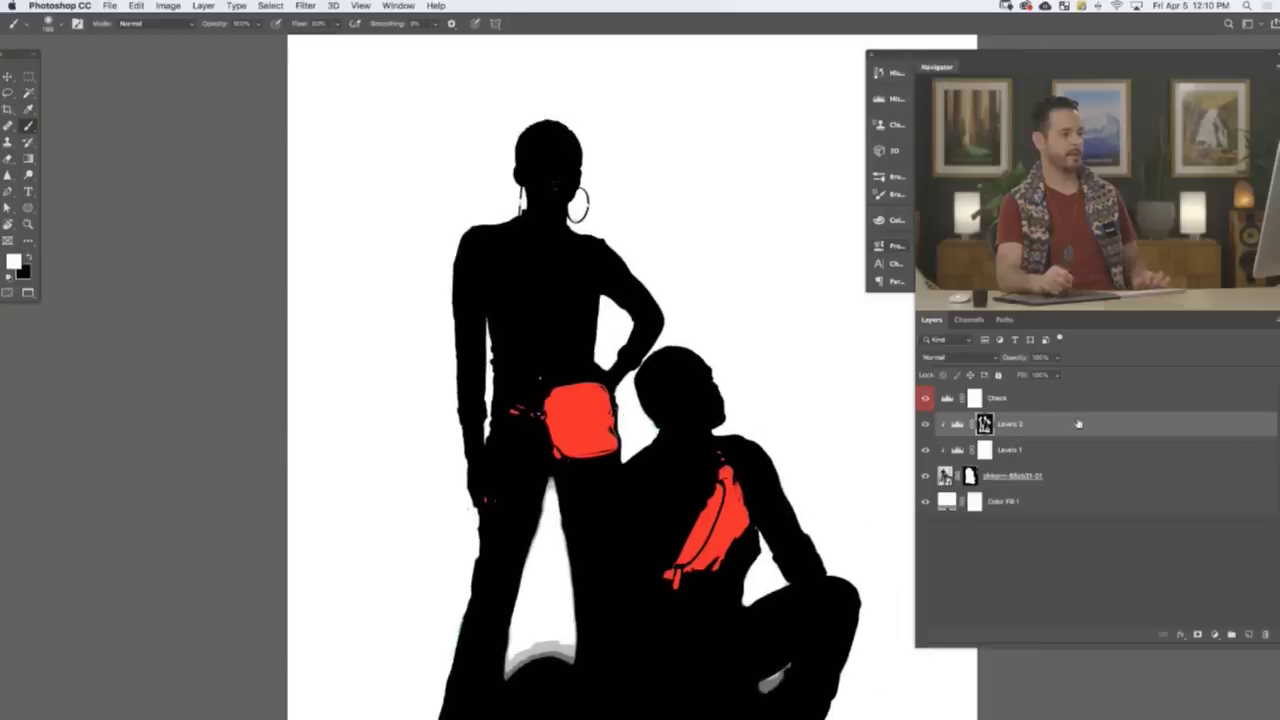
- Add a second checking Levels adjustment layer above Check and raise its black input almost to the maximum
click(1077, 402)
click(1213, 633)
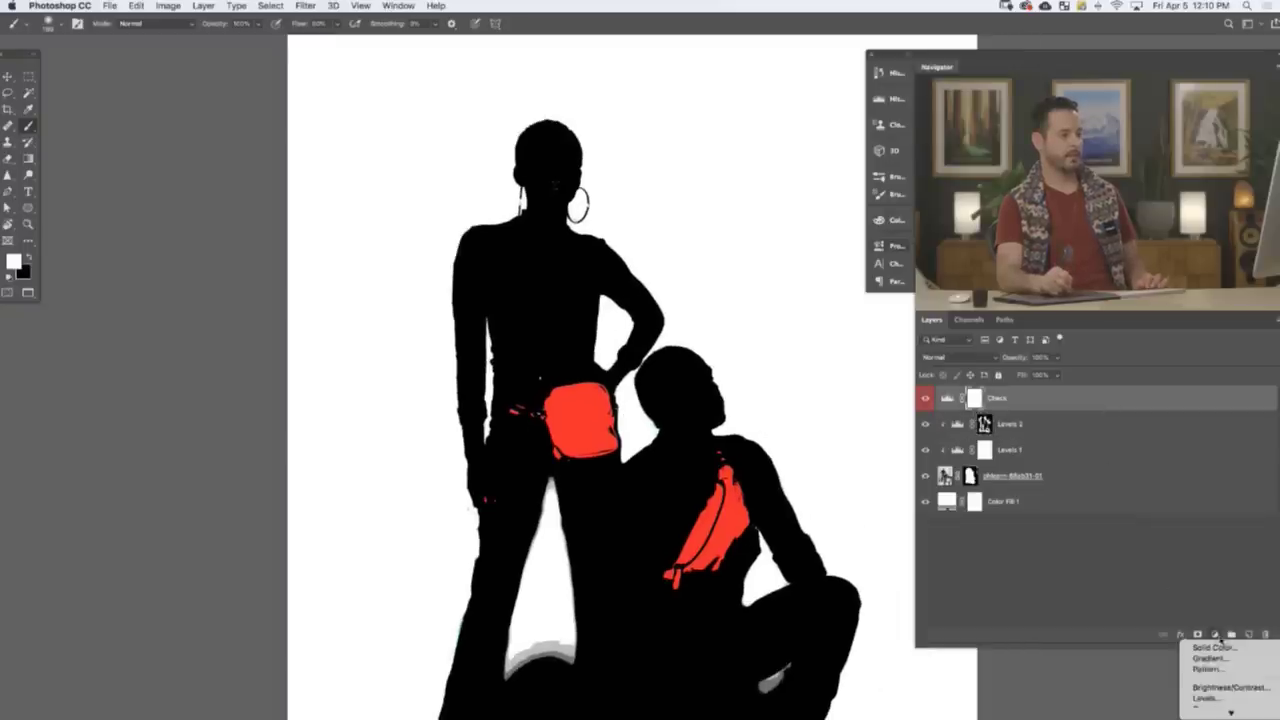
click(1225, 703)
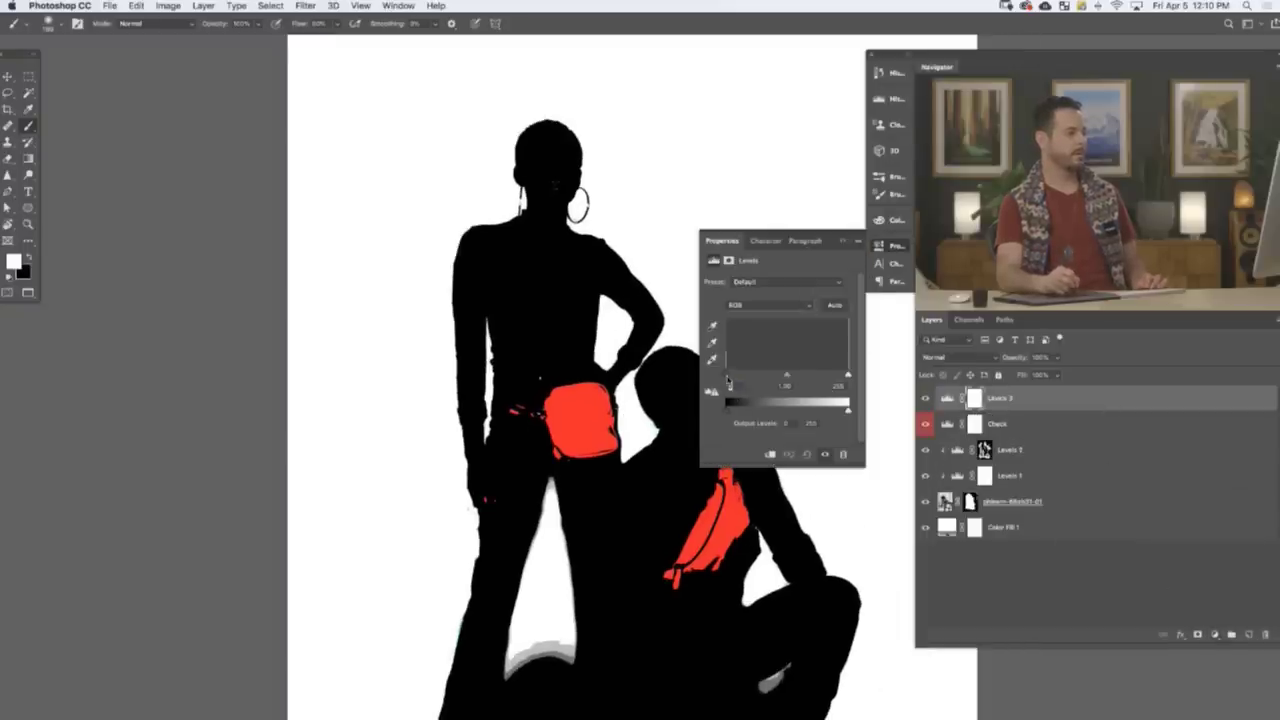
drag(734, 378, 866, 377)
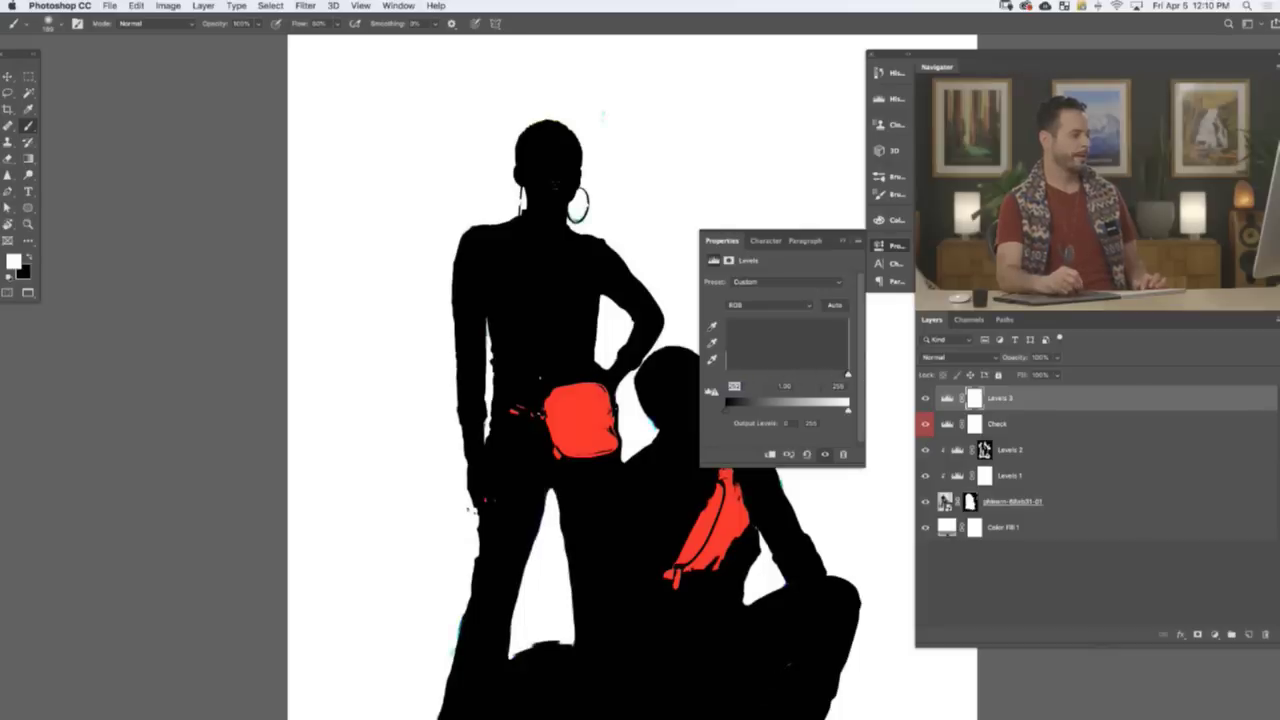
- Examine the background and the models' edges through both checking layers for remaining off-white marks, and close the Levels settings
scroll(519, 406, down, 5)
scroll(519, 406, right, 4)
scroll(484, 493, up, 3)
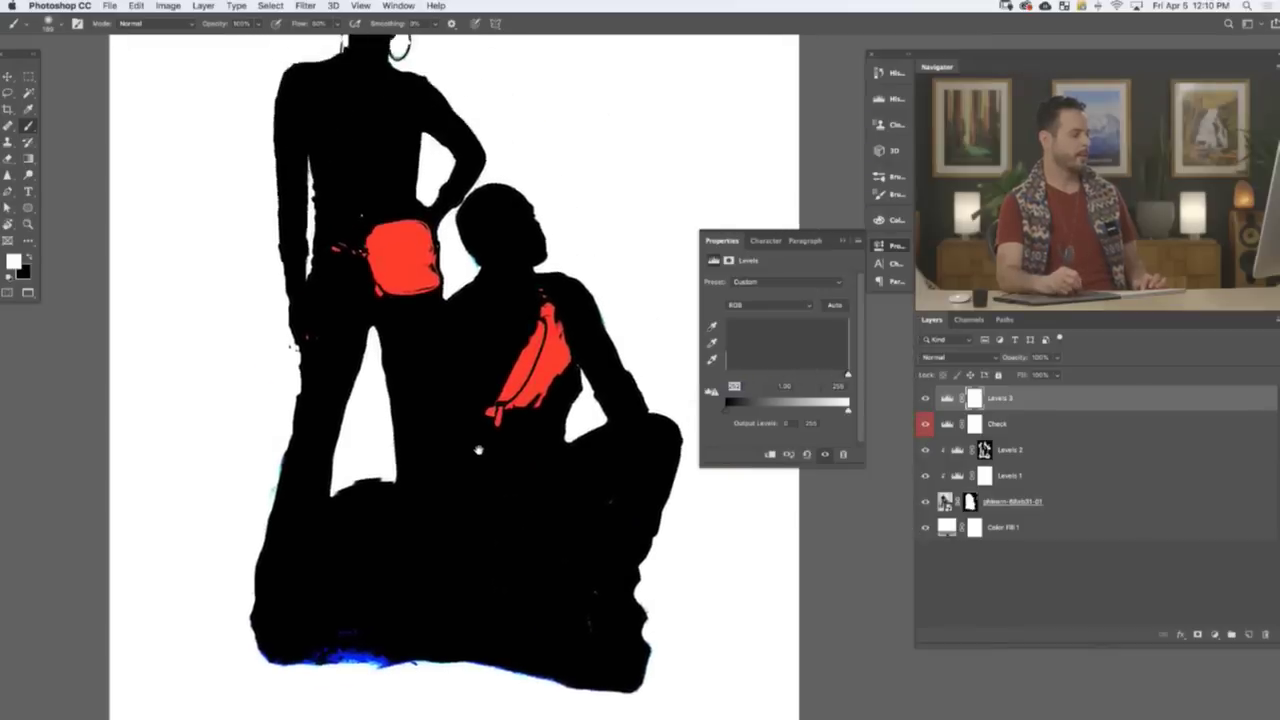
drag(485, 493, 558, 541)
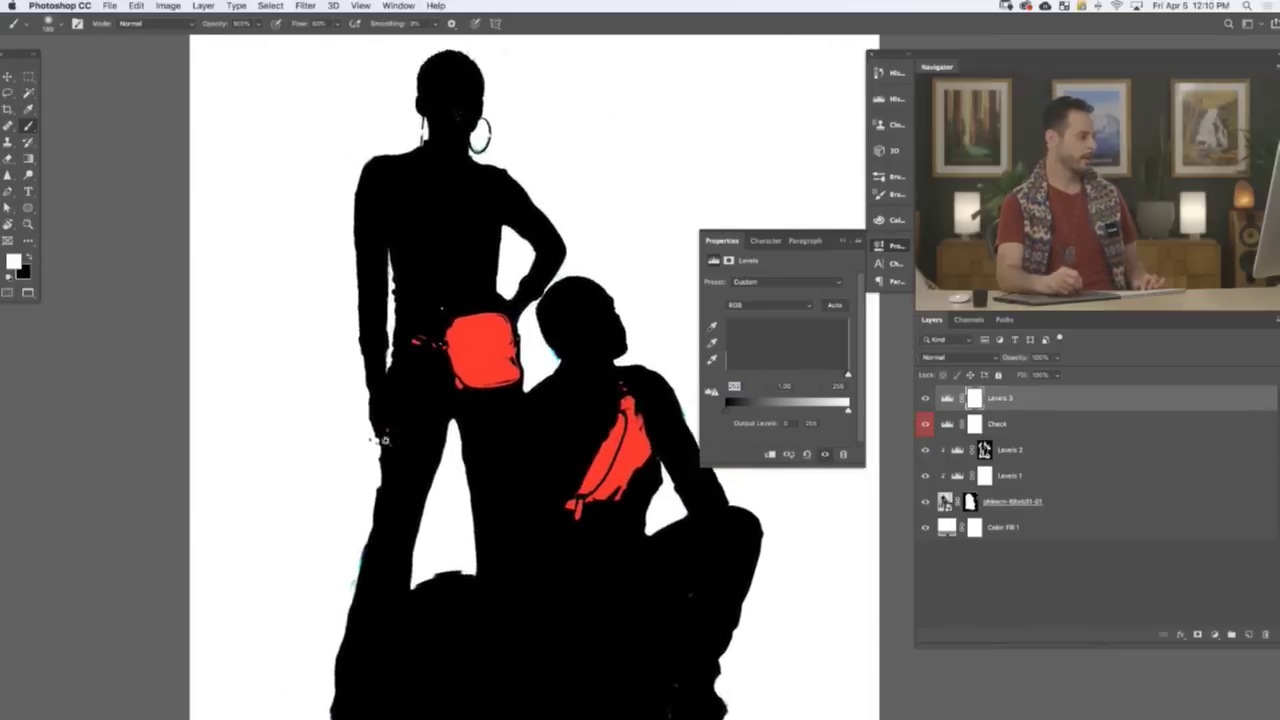
drag(387, 441, 457, 414)
scroll(456, 414, down, 5)
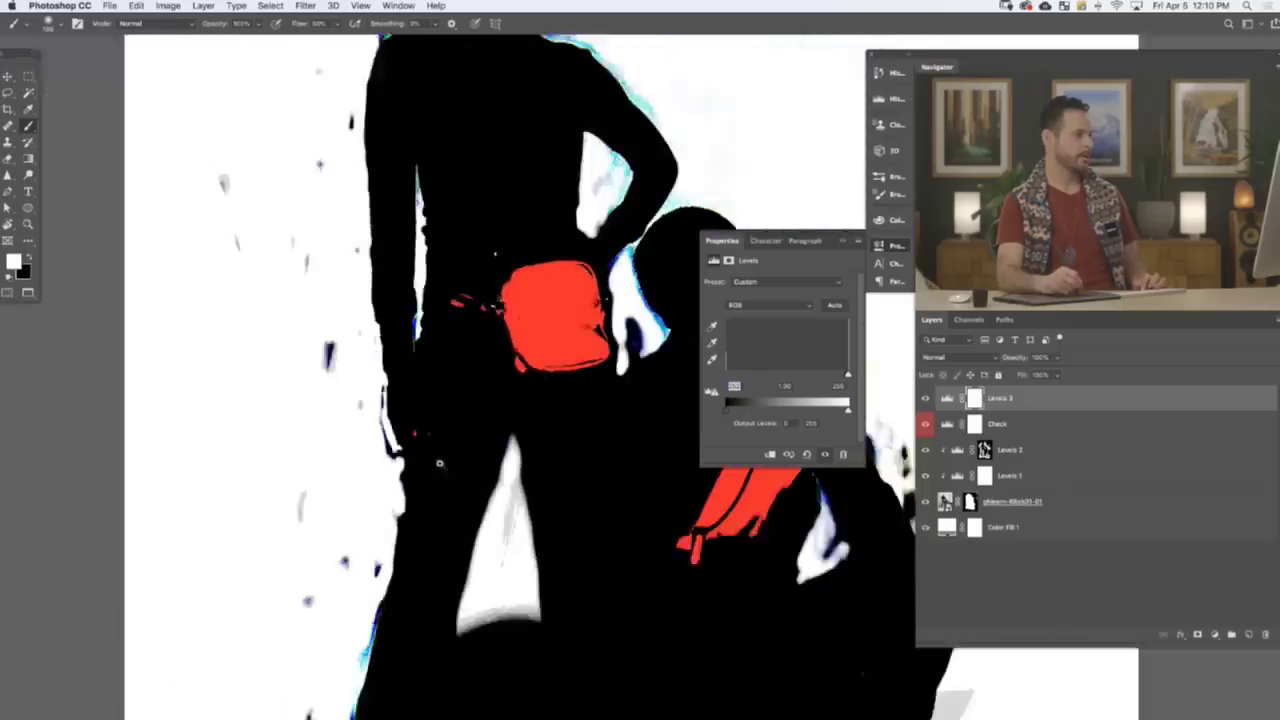
scroll(437, 407, up, 3)
scroll(437, 407, left, 2)
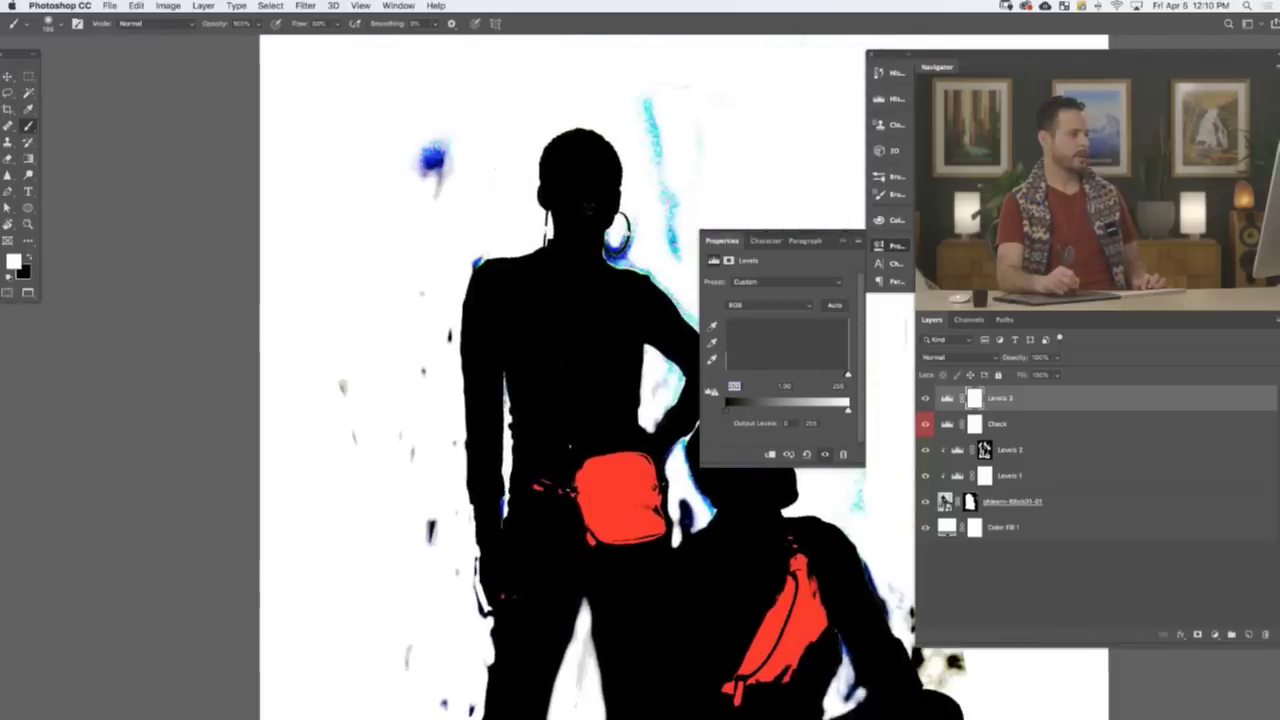
drag(827, 377, 876, 382)
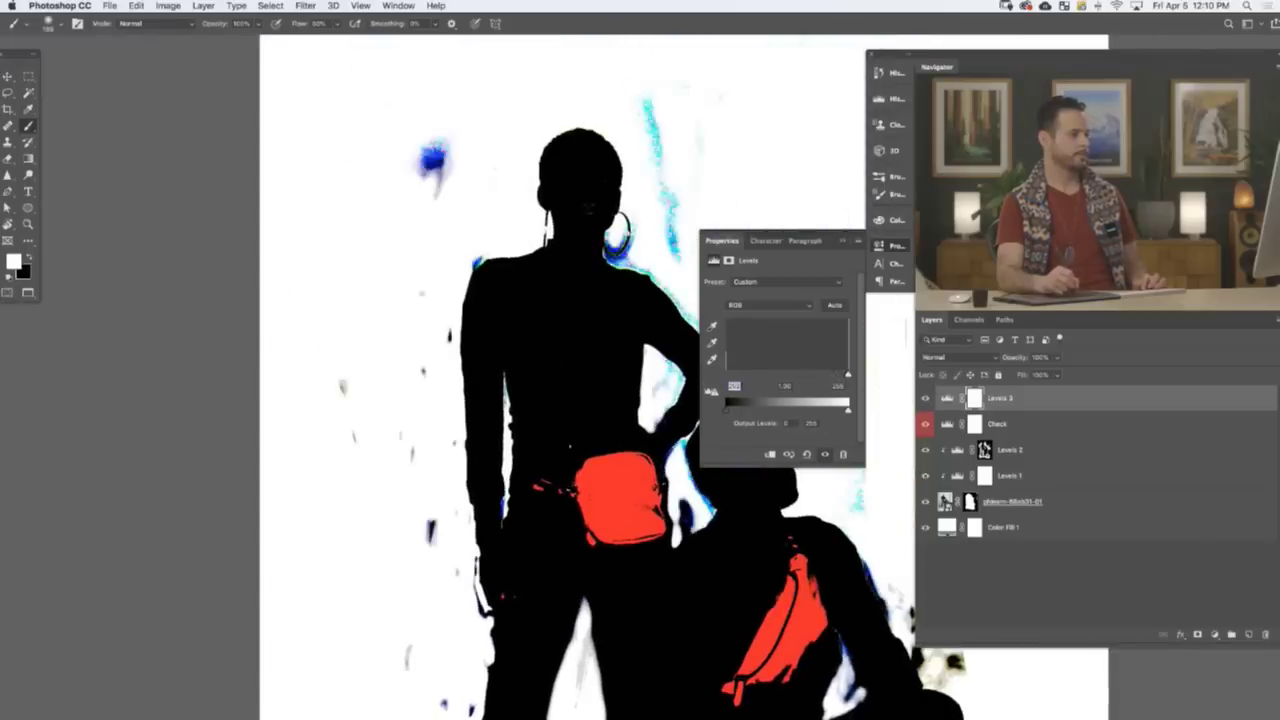
click(897, 247)
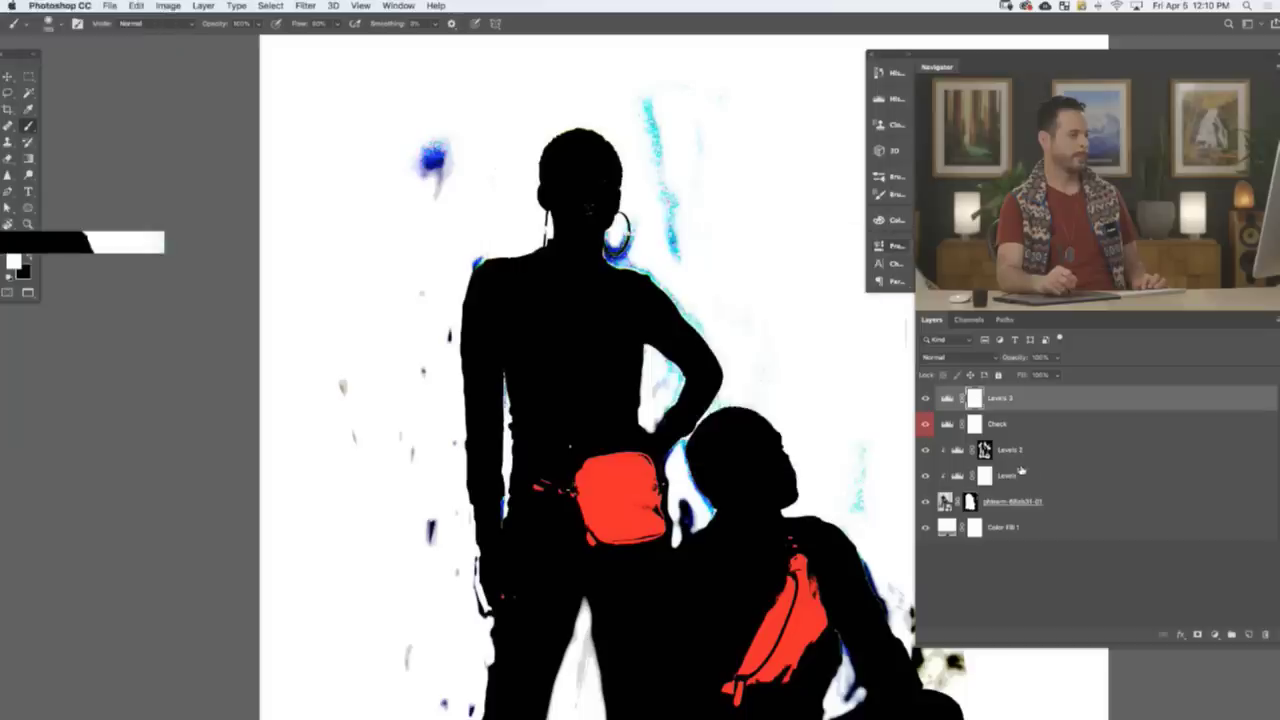
- Paint black on the photo layer's mask over the tinted marks beside the standing model's head and around her bent arm
click(970, 502)
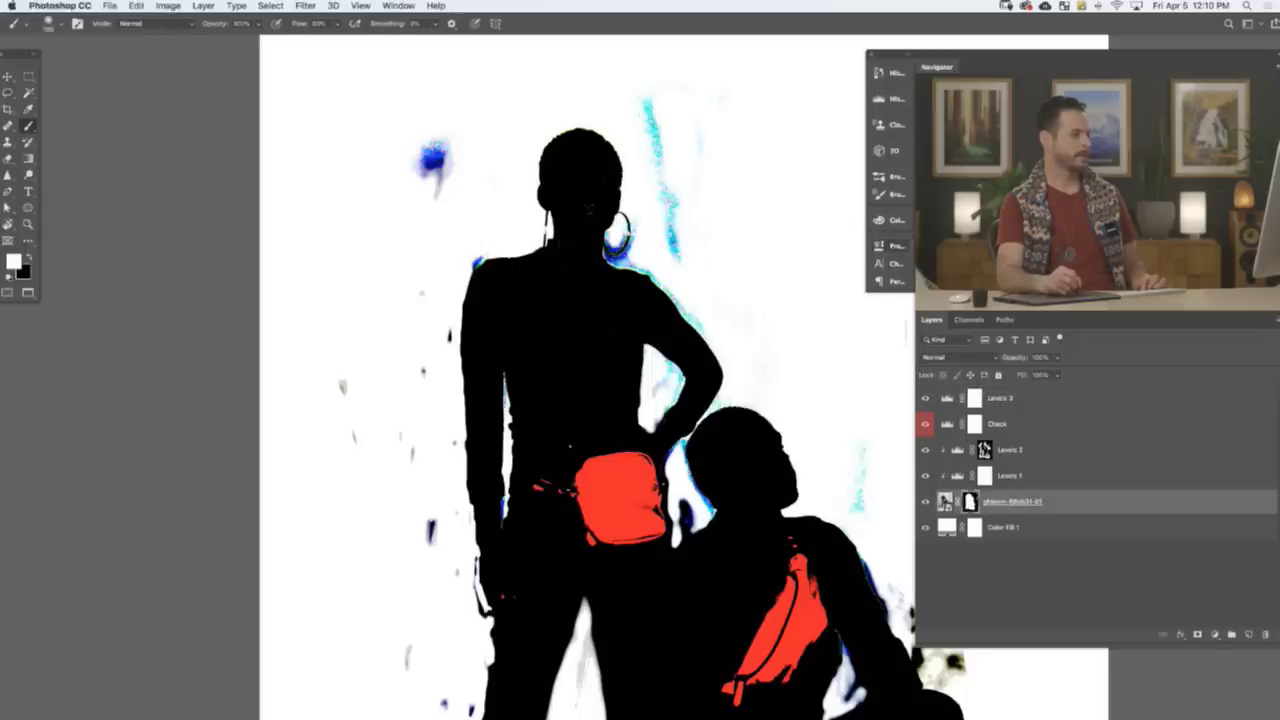
mouse_move(659, 190)
mouse_down()
mouse_move(694, 179)
mouse_move(713, 232)
mouse_move(695, 316)
mouse_move(692, 272)
mouse_move(613, 165)
mouse_move(624, 193)
mouse_move(592, 191)
mouse_up()
key(x)
drag(625, 278, 662, 440)
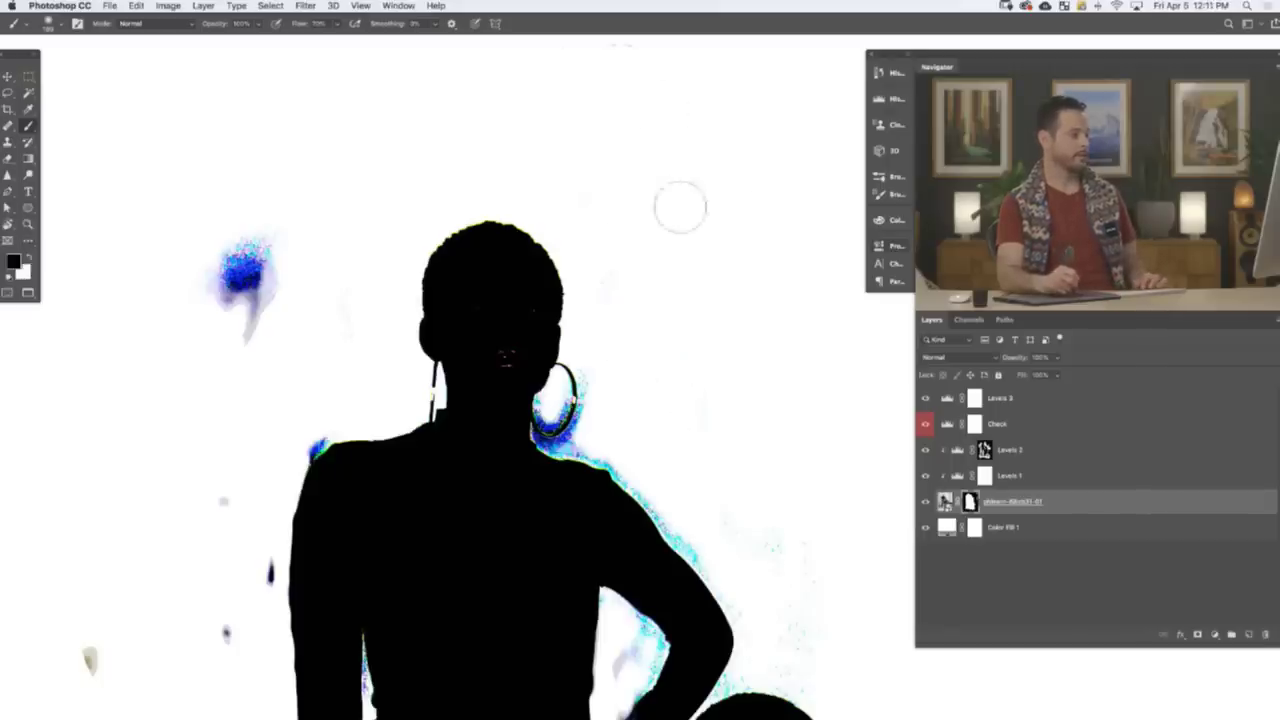
drag(621, 663, 631, 638)
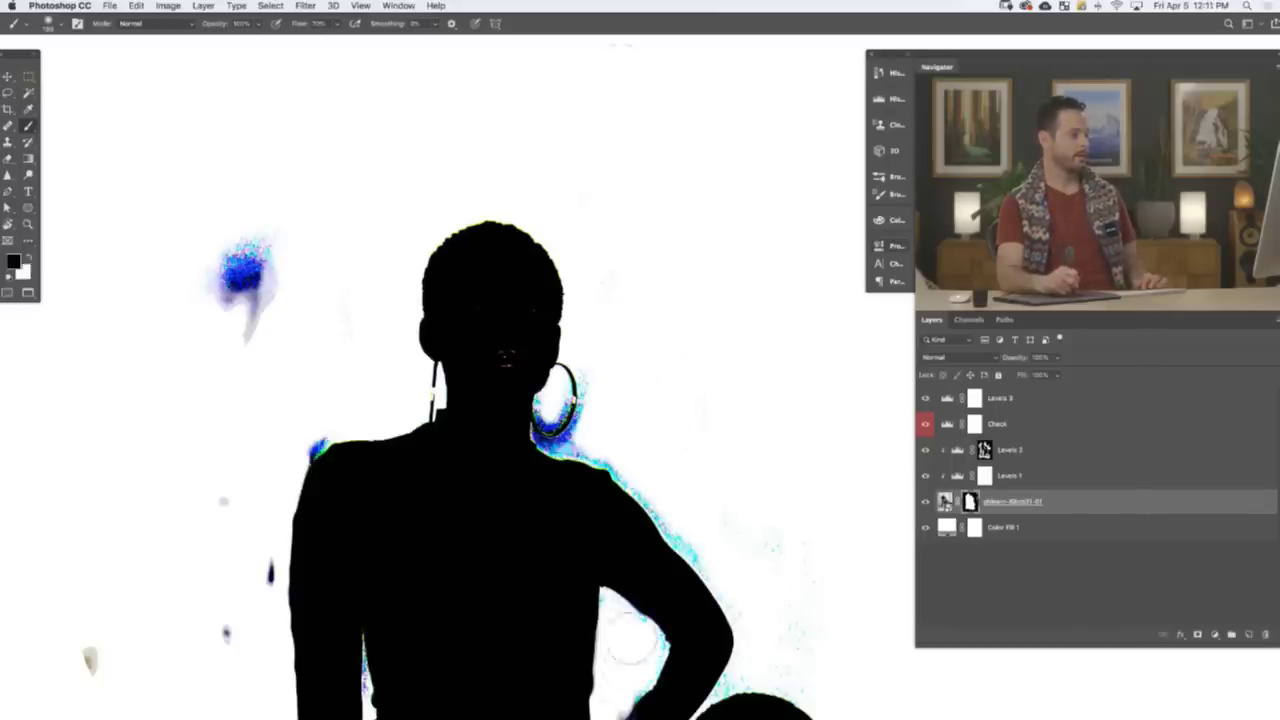
mouse_move(737, 583)
mouse_down()
mouse_move(655, 512)
mouse_move(675, 520)
mouse_up()
- Paint black on the photo layer's mask over the blue smudge and stray spots beside the standing model's head, shoulder and upper arm
drag(280, 323, 266, 63)
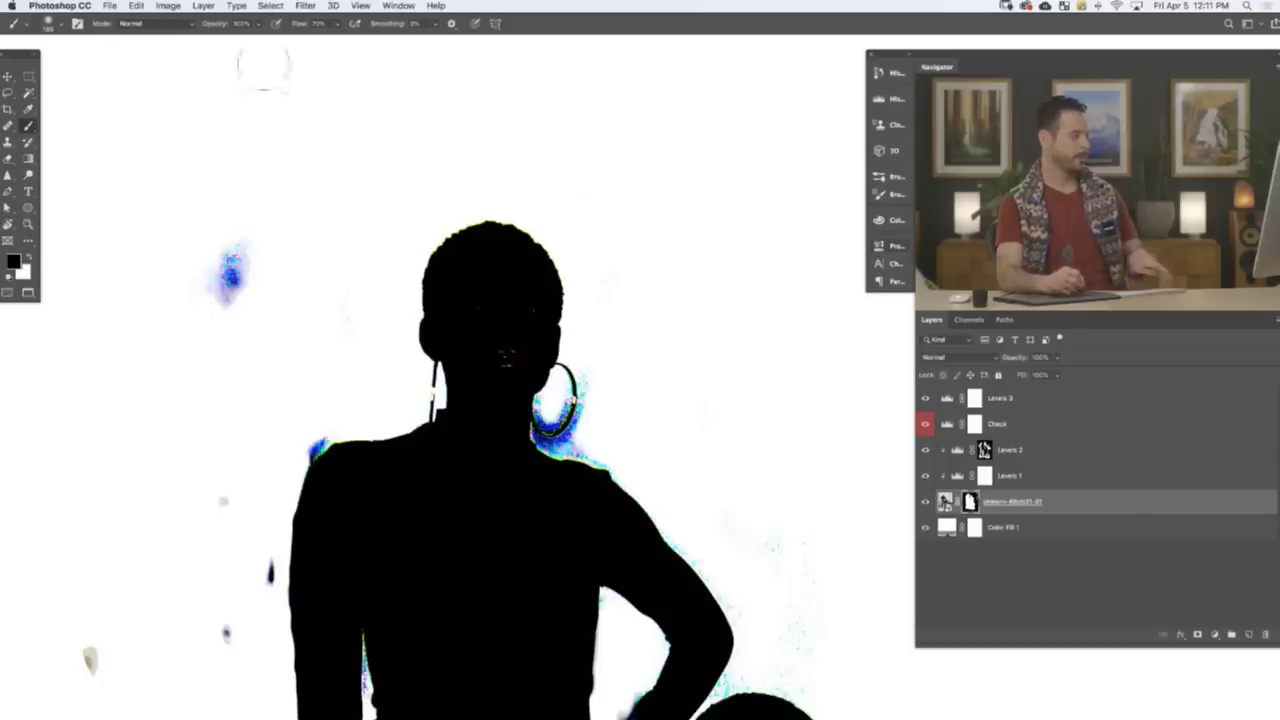
drag(262, 241, 194, 331)
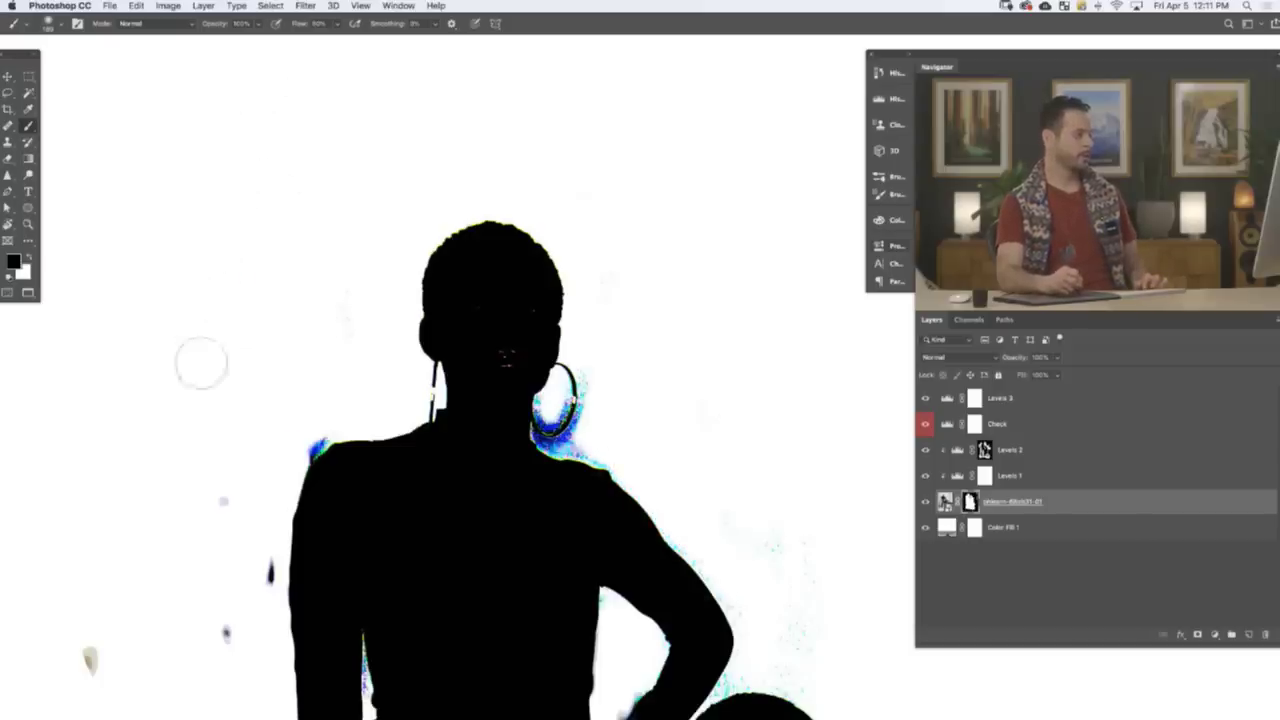
mouse_move(254, 412)
mouse_down()
mouse_move(522, 282)
mouse_move(432, 399)
mouse_move(456, 397)
mouse_move(457, 450)
mouse_up()
mouse_move(413, 492)
mouse_down()
mouse_move(471, 591)
mouse_move(371, 620)
mouse_move(300, 508)
mouse_move(397, 619)
mouse_up()
- Paint black on the photo layer's mask with a smaller brush over the marks along the standing model's hanging forearm and hand
scroll(397, 619, down, 5)
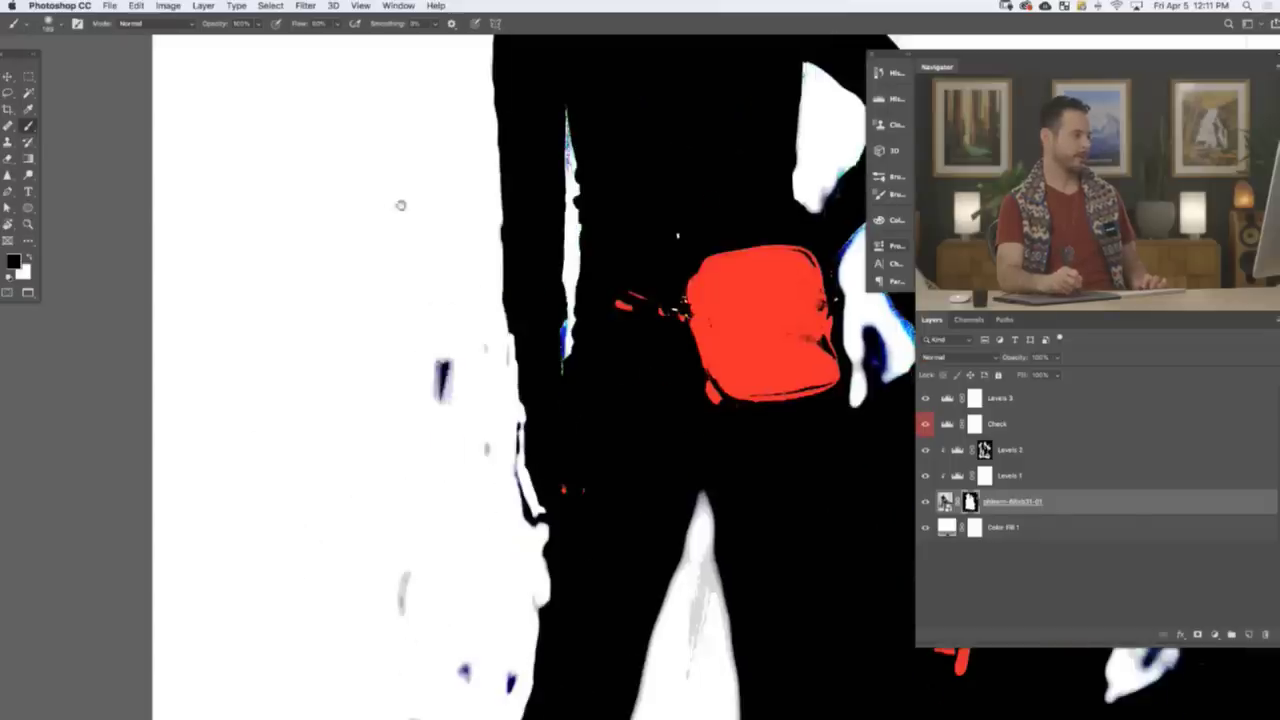
mouse_move(447, 400)
mouse_down()
mouse_move(477, 389)
mouse_move(486, 352)
mouse_up()
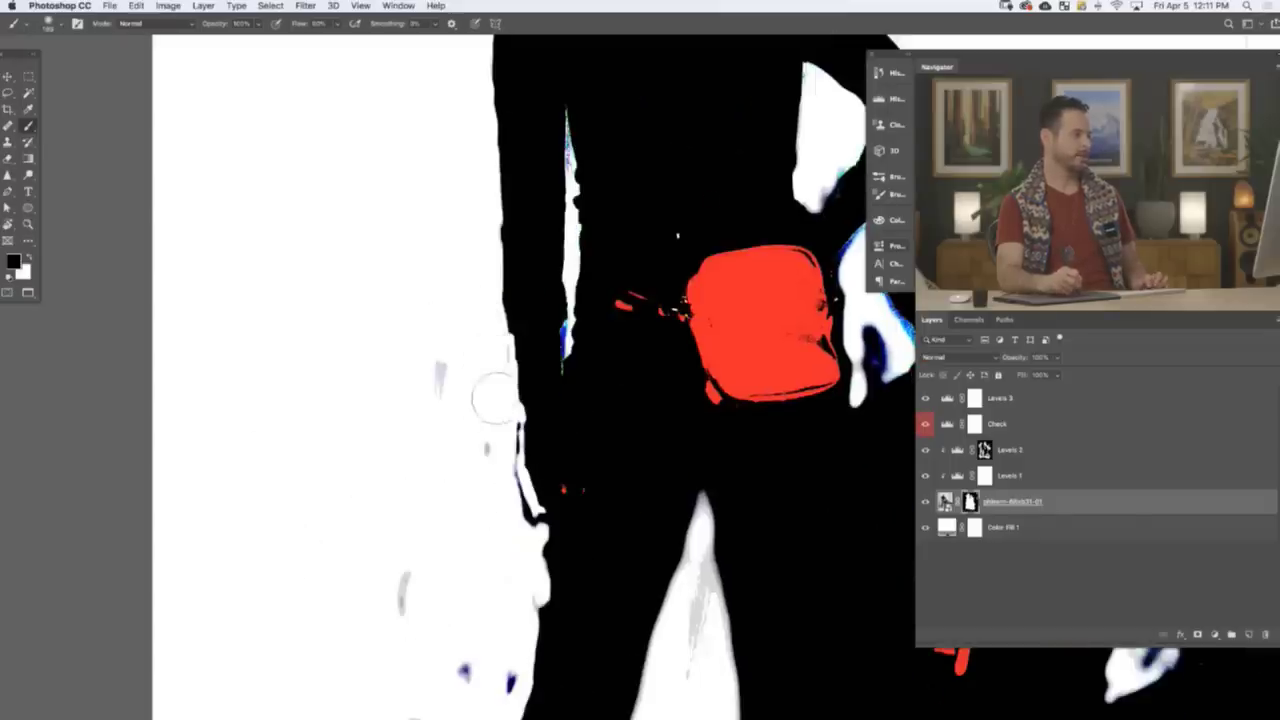
ctrl+alt+drag(496, 398, 470, 399)
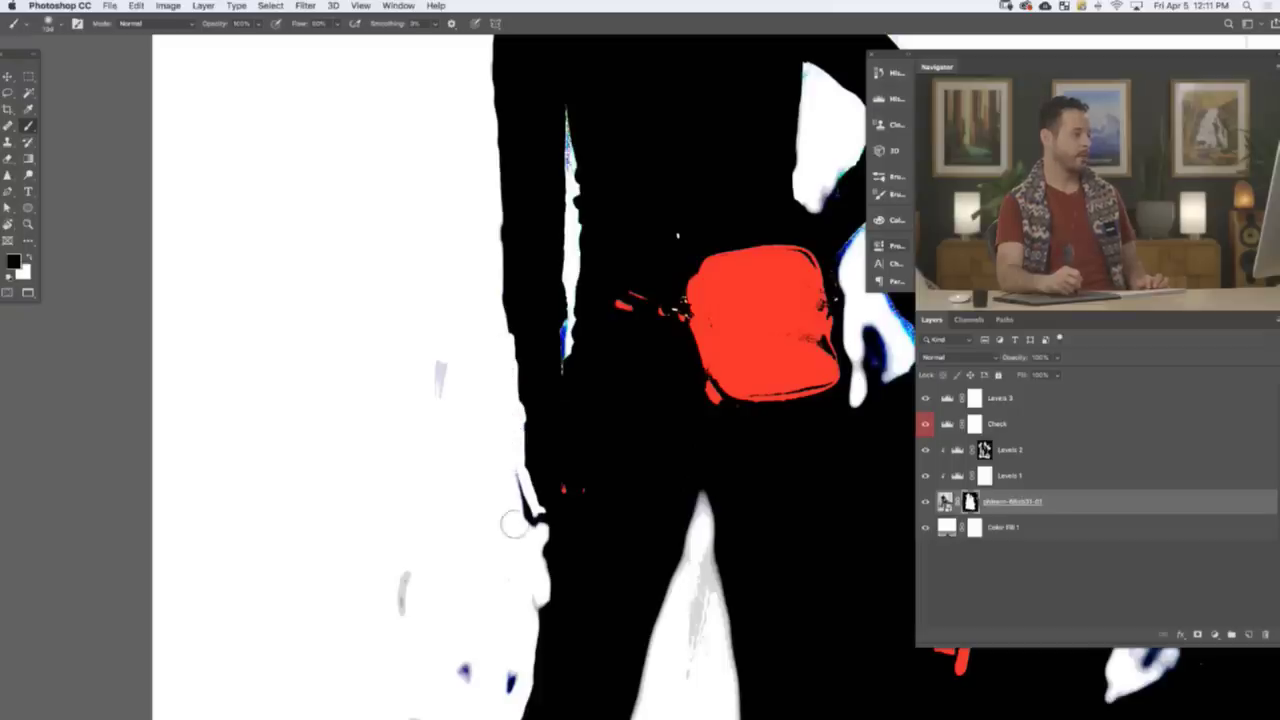
drag(440, 398, 440, 352)
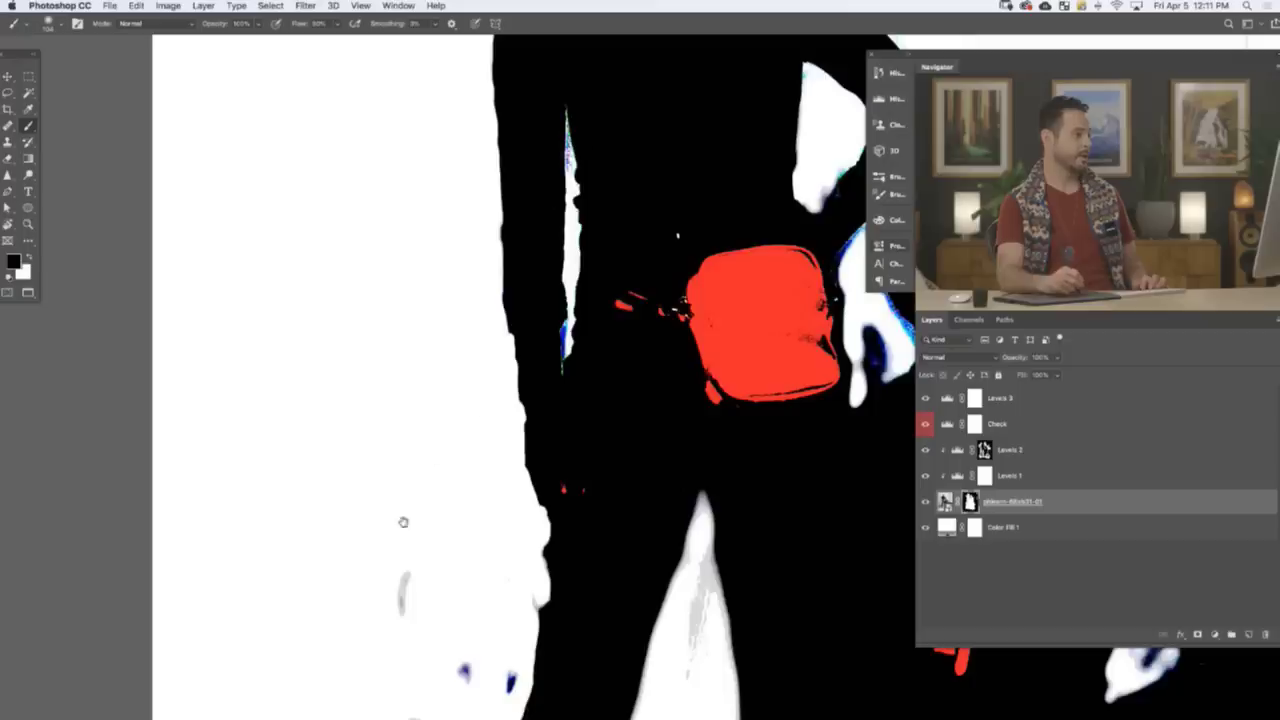
drag(403, 521, 386, 328)
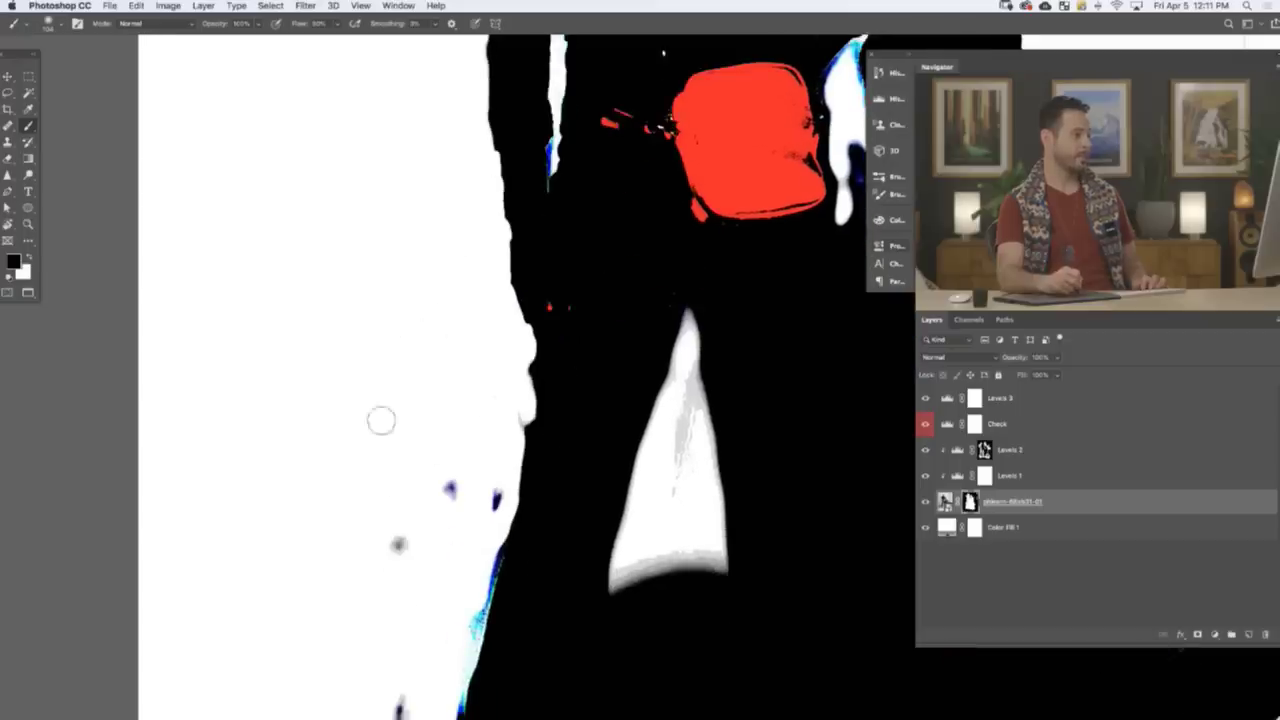
- Paint black on the photo layer's mask over the spots beside the standing model's leg and the grey streak between her legs
mouse_move(482, 517)
mouse_down()
mouse_move(494, 475)
mouse_move(437, 511)
mouse_up()
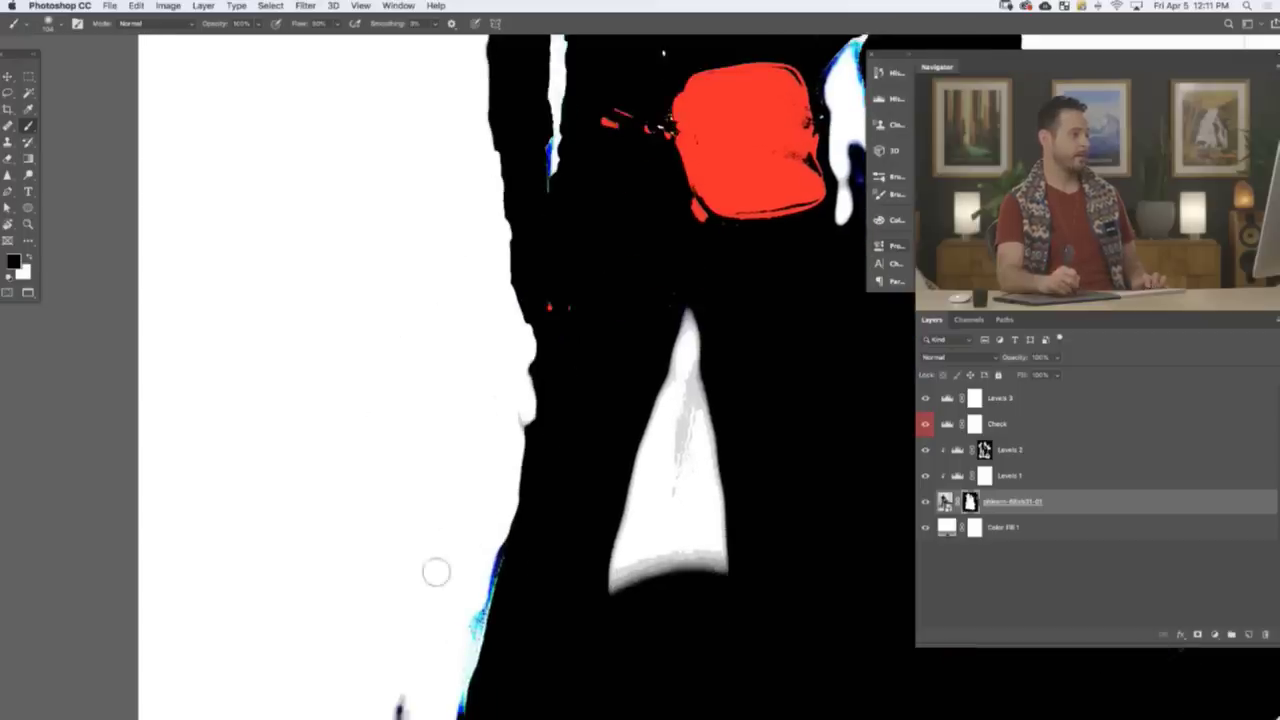
drag(671, 484, 697, 486)
drag(678, 425, 682, 518)
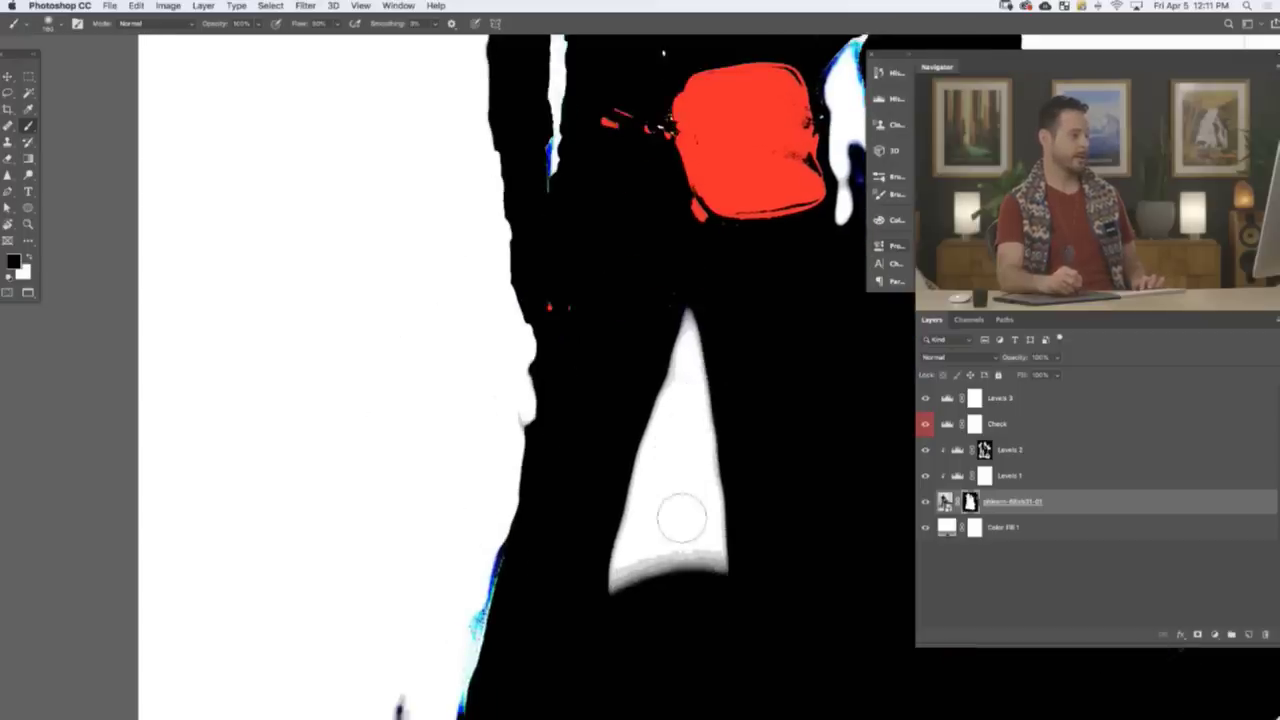
drag(410, 581, 508, 390)
mouse_move(505, 490)
mouse_down()
mouse_move(439, 650)
mouse_move(458, 544)
mouse_move(428, 657)
mouse_up()
- Paint black on the photo layer's mask over the outer shadow edges and faint marks on the floor beneath both models
scroll(530, 300, down, 5)
scroll(530, 300, left, 2)
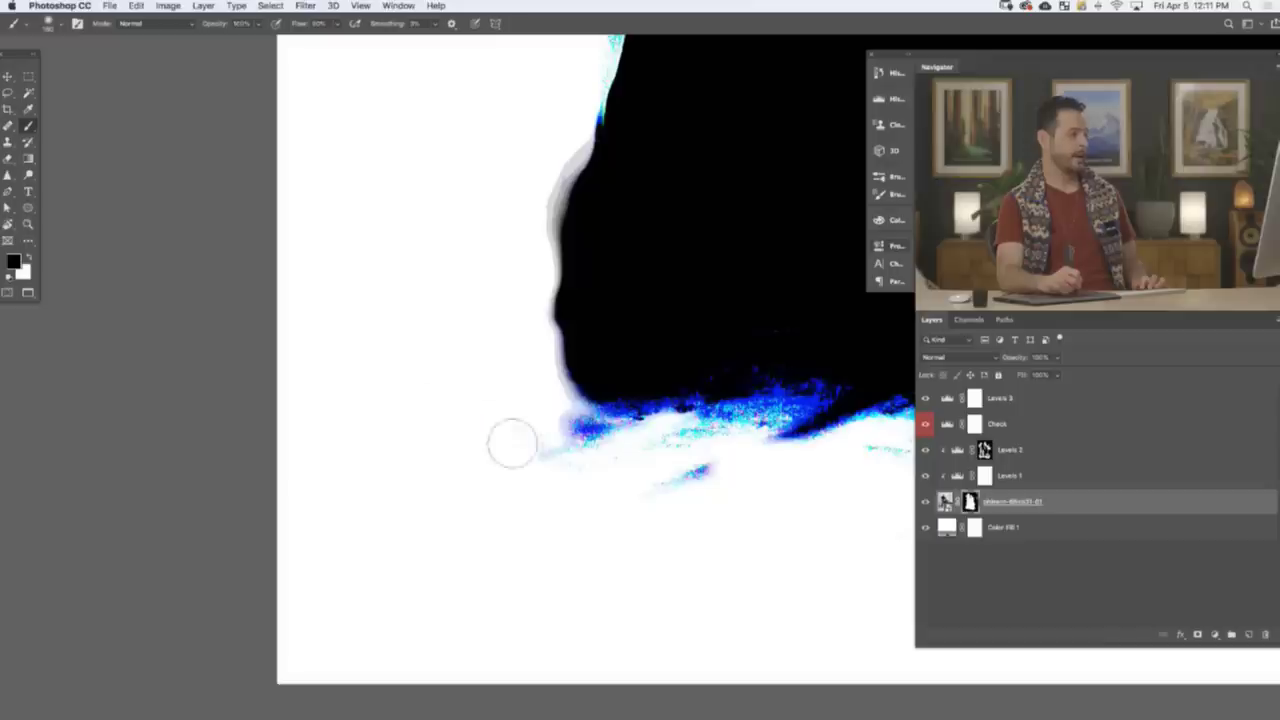
mouse_move(566, 458)
mouse_down()
mouse_move(602, 477)
mouse_move(625, 505)
mouse_move(673, 498)
mouse_move(717, 531)
mouse_up()
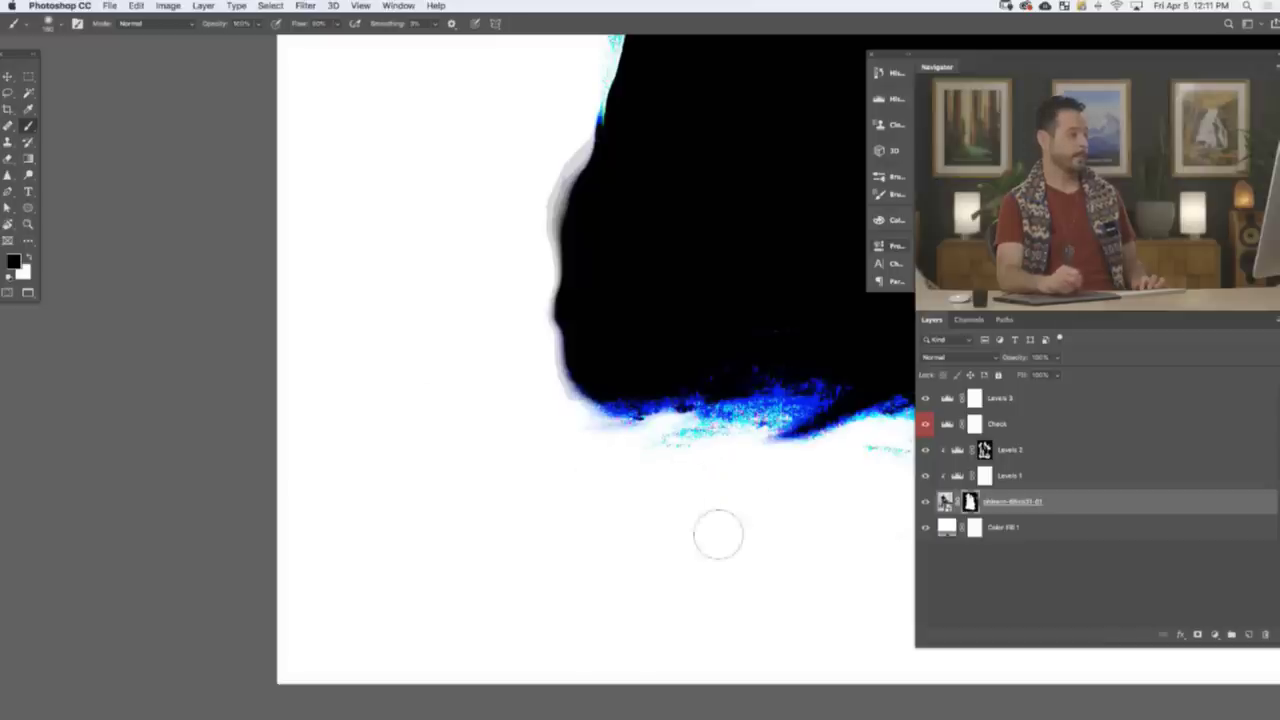
scroll(600, 525, right, 2)
scroll(472, 520, right, 8)
scroll(472, 520, down, 1)
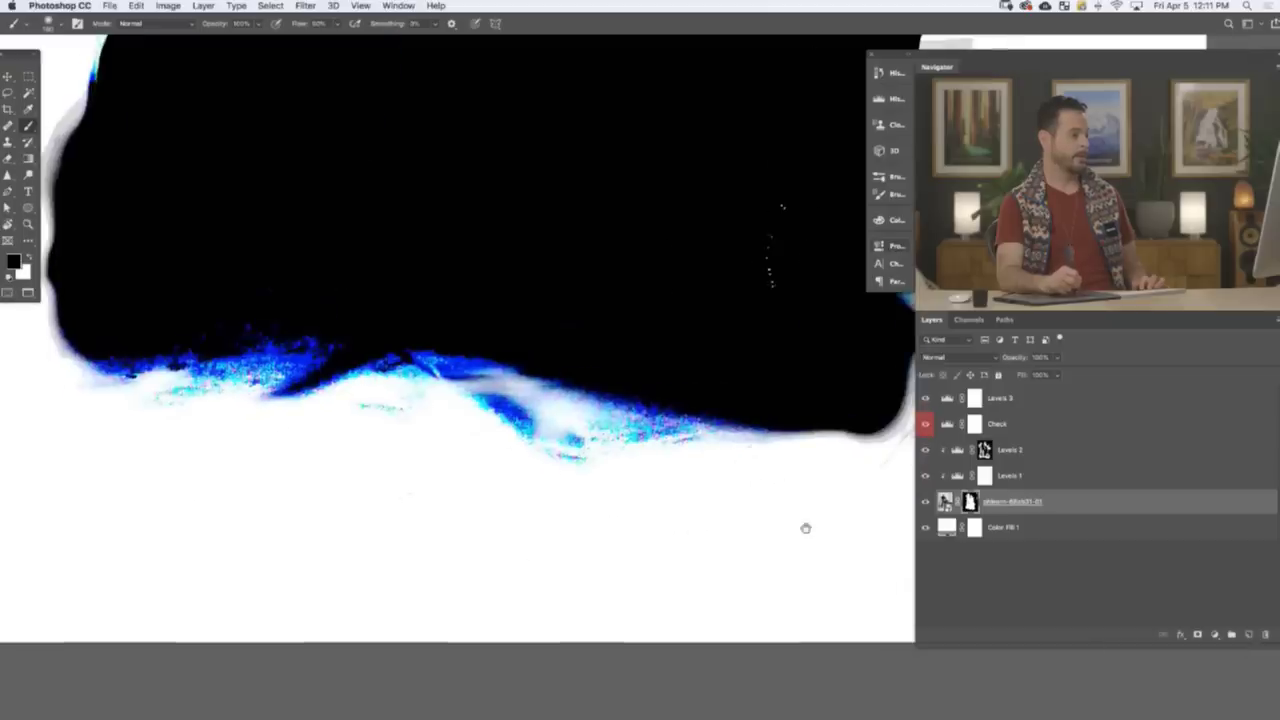
drag(806, 528, 482, 553)
mouse_move(666, 456)
mouse_down()
mouse_move(543, 506)
mouse_move(611, 451)
mouse_move(641, 299)
mouse_move(611, 200)
mouse_move(666, 200)
mouse_up()
- Paint black on the photo layer's mask over the dark blotches beside the kneeling model's knee, arm and shoulder
scroll(660, 300, up, 5)
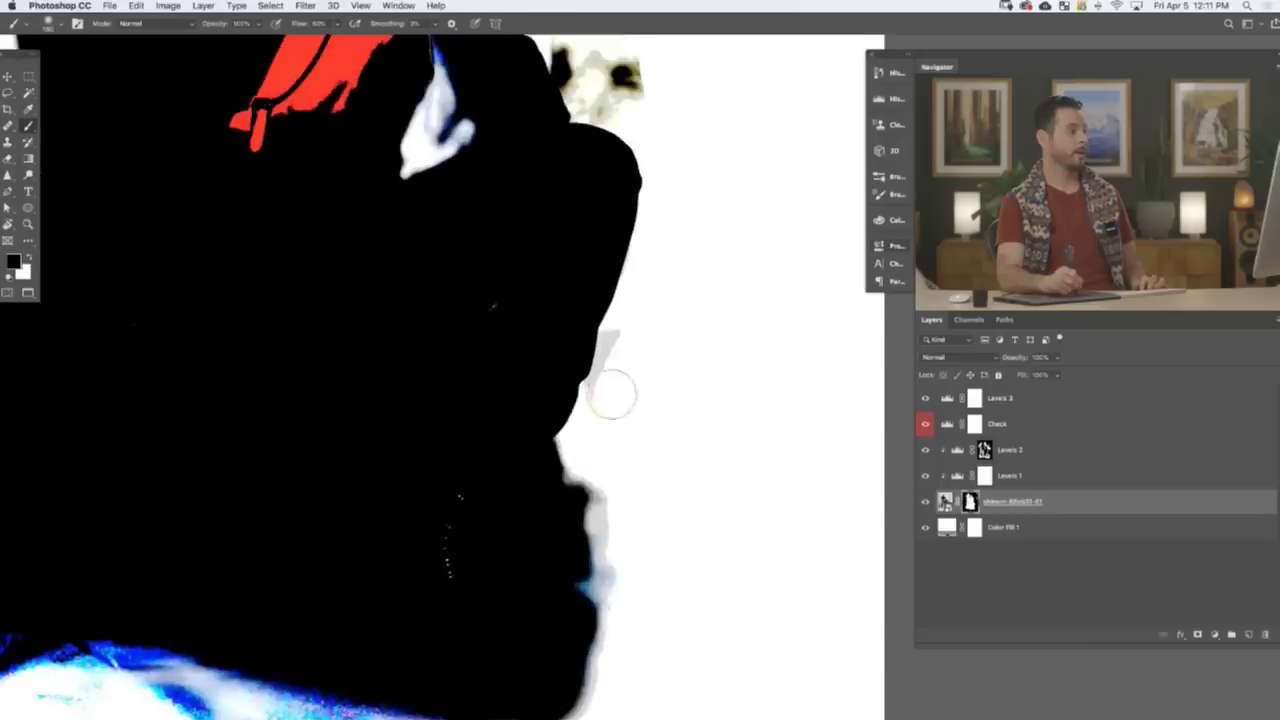
scroll(694, 289, up, 6)
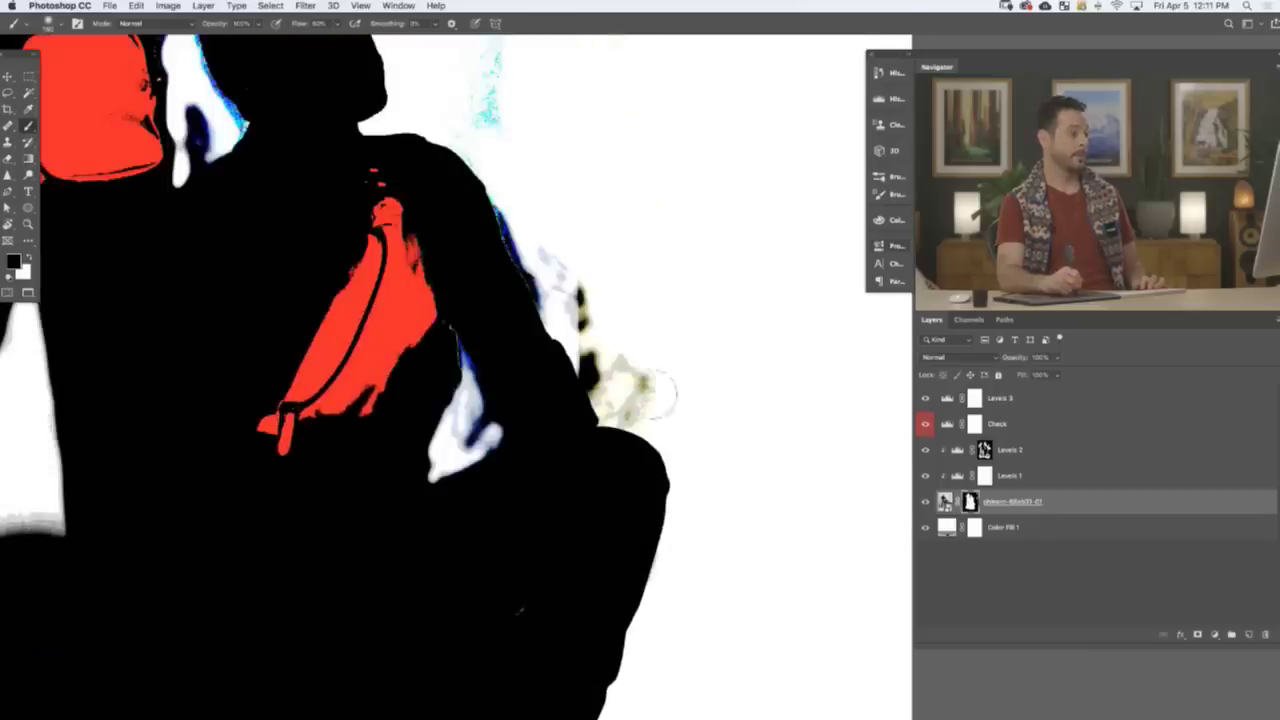
mouse_move(657, 392)
mouse_down()
mouse_move(635, 370)
mouse_move(614, 370)
mouse_move(621, 385)
mouse_move(542, 250)
mouse_move(606, 400)
mouse_move(597, 390)
mouse_move(498, 168)
mouse_move(549, 342)
mouse_move(545, 212)
mouse_up()
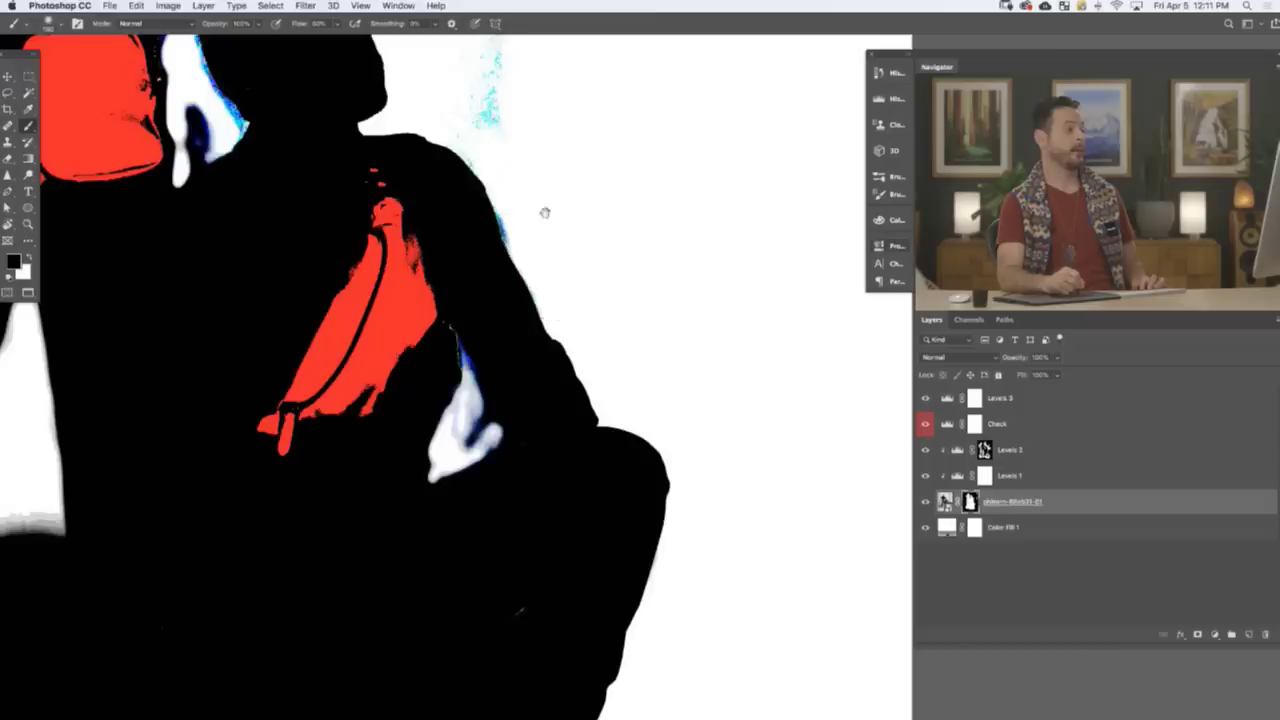
scroll(545, 212, up, 4)
drag(712, 176, 749, 154)
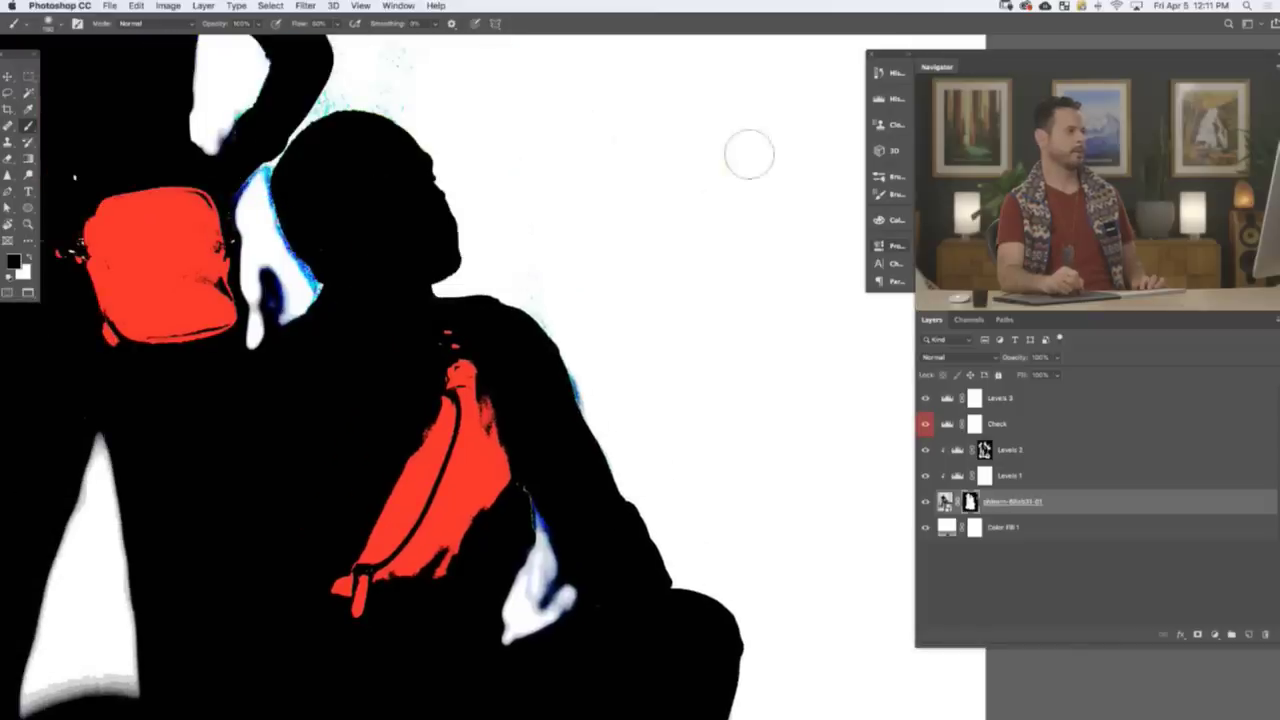
- Paint black on the photo layer's mask over the marks between the models and around the standing model's shoulder and earring
mouse_move(272, 325)
mouse_down()
mouse_move(264, 288)
mouse_move(288, 256)
mouse_up()
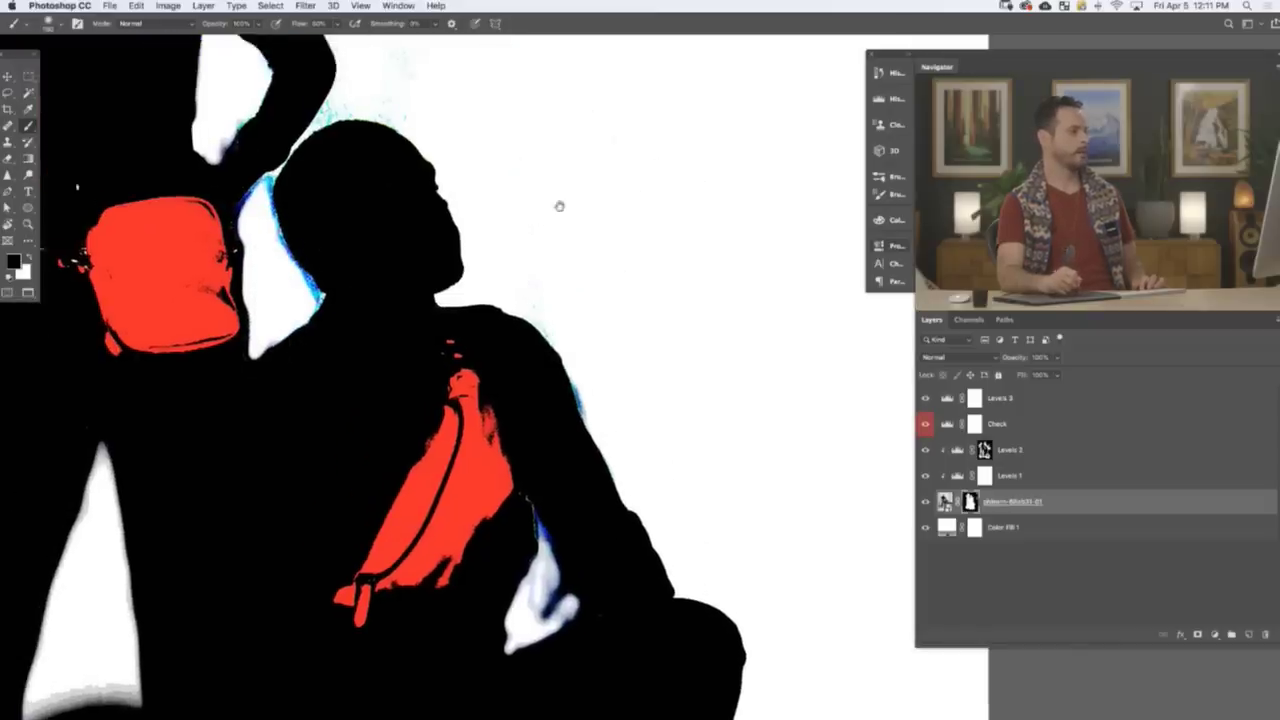
drag(557, 200, 607, 459)
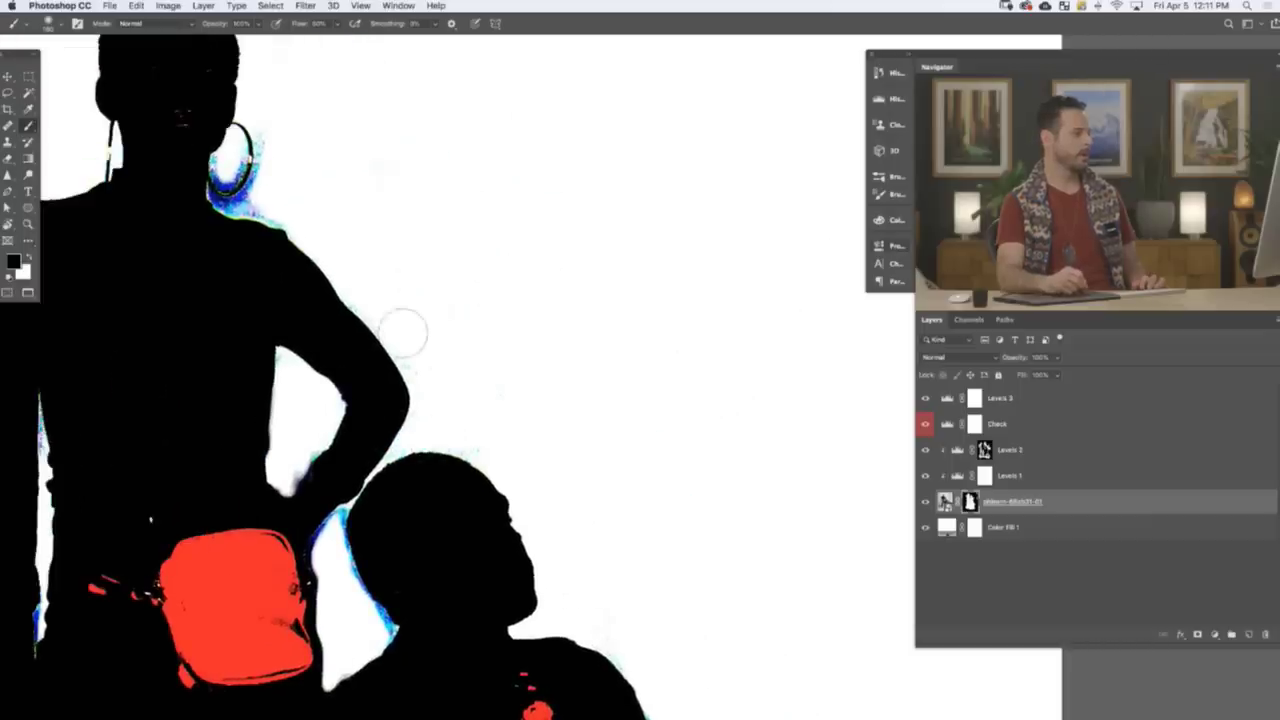
drag(264, 200, 278, 160)
drag(411, 283, 457, 471)
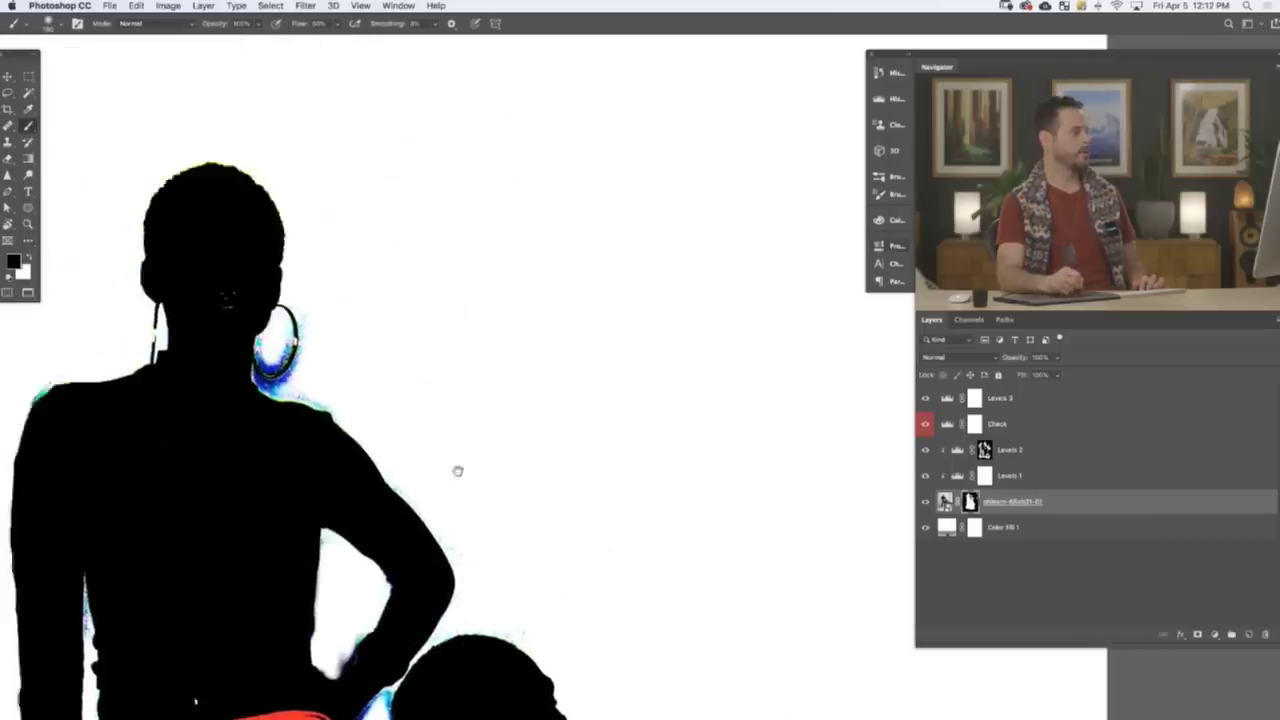
drag(528, 402, 482, 427)
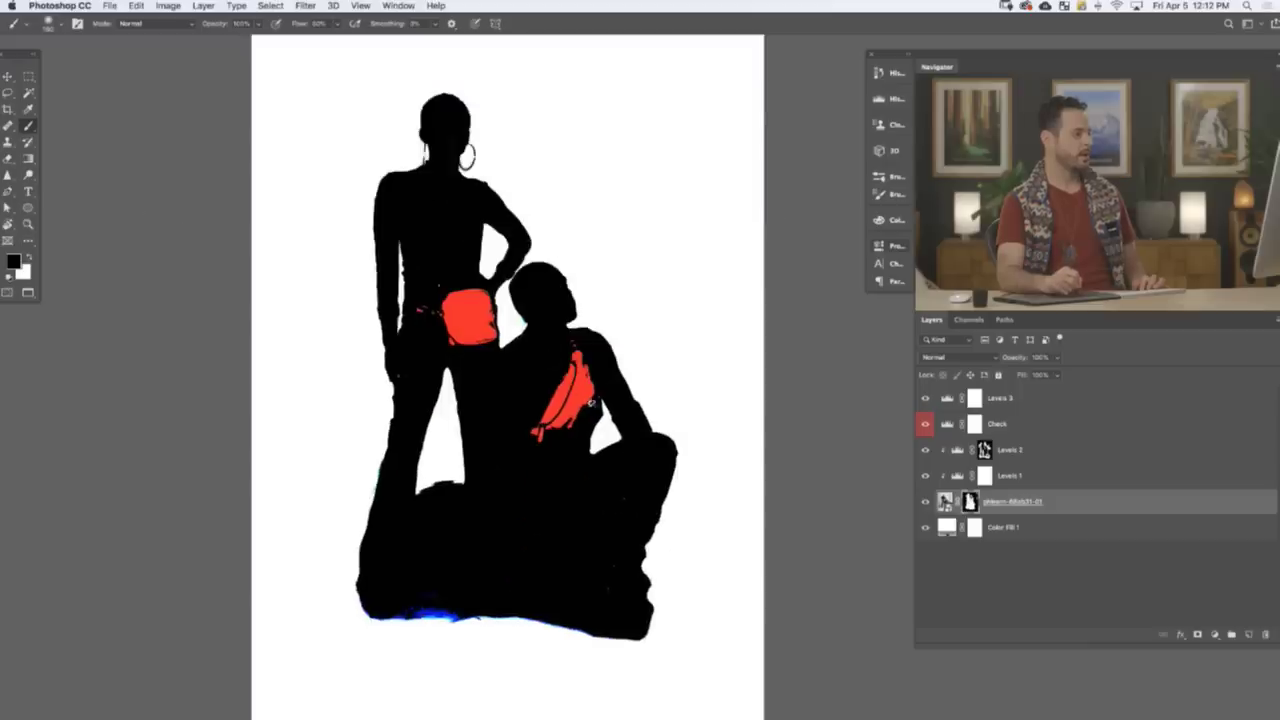
- Hide both checking layers and toggle the photo layer's visibility to examine the masked models' edges on white
mouse_move(591, 403)
mouse_down()
mouse_move(617, 391)
mouse_move(592, 391)
mouse_up()
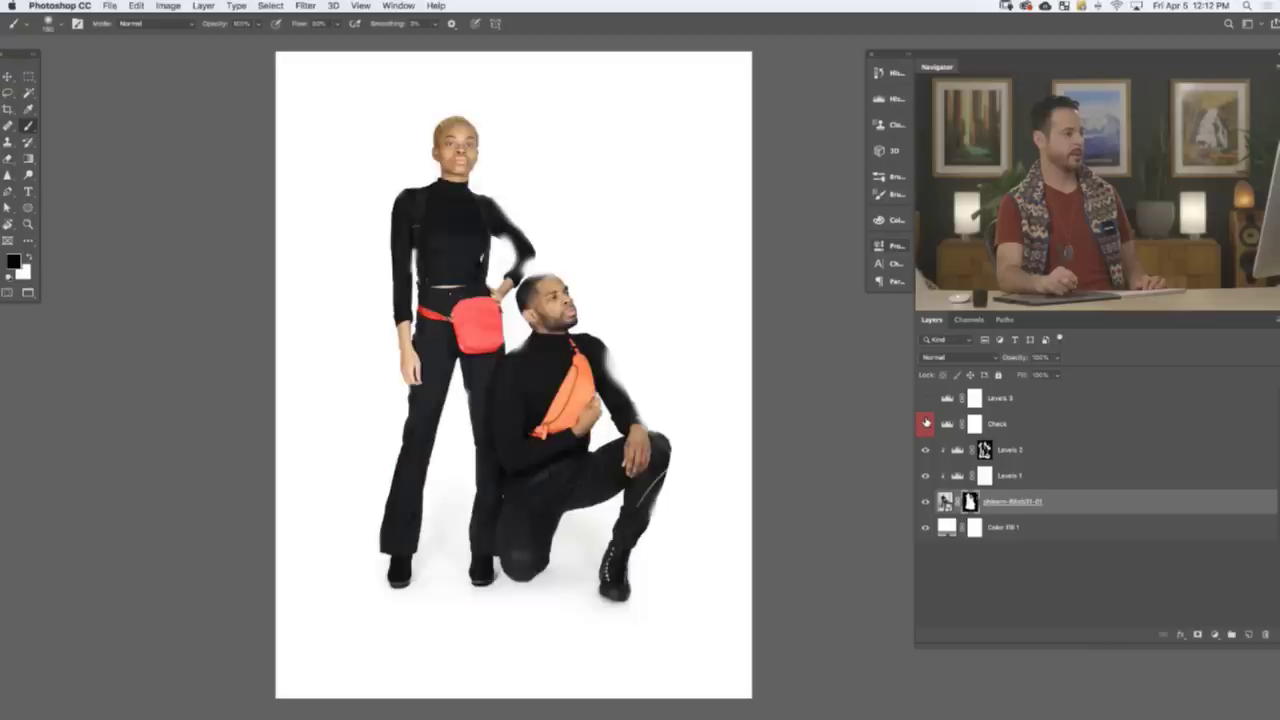
click(924, 504)
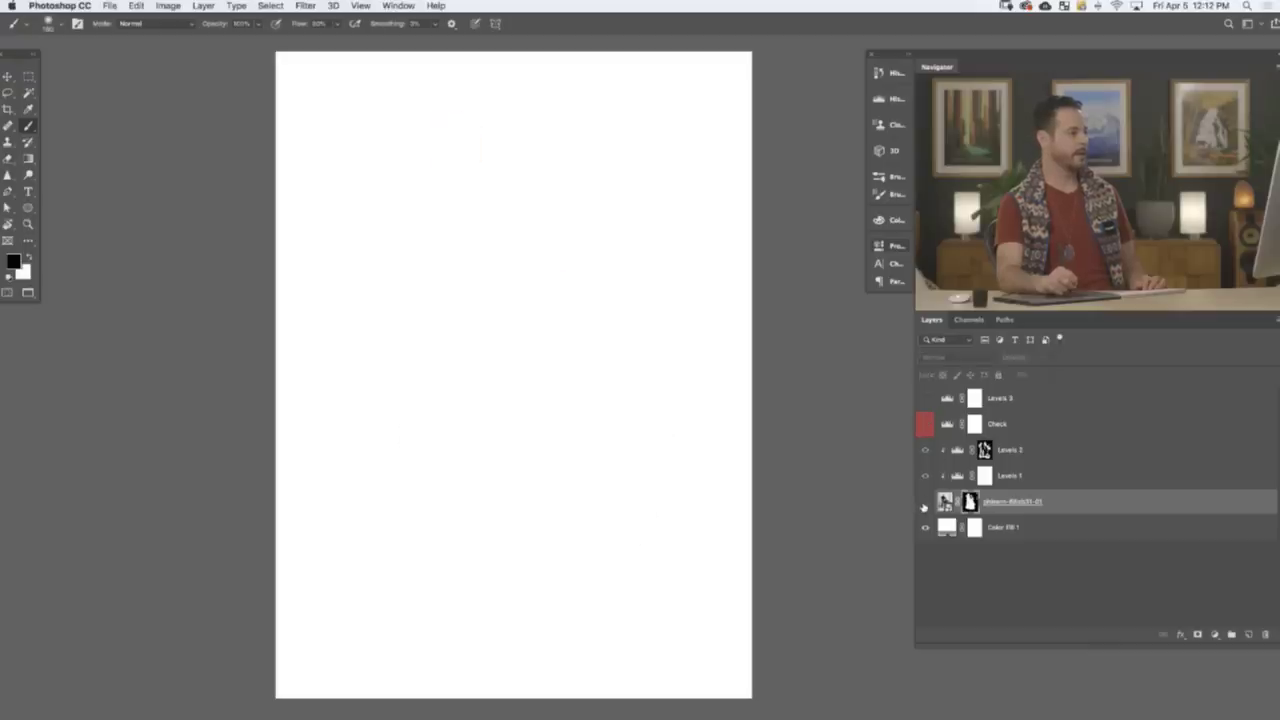
click(924, 504)
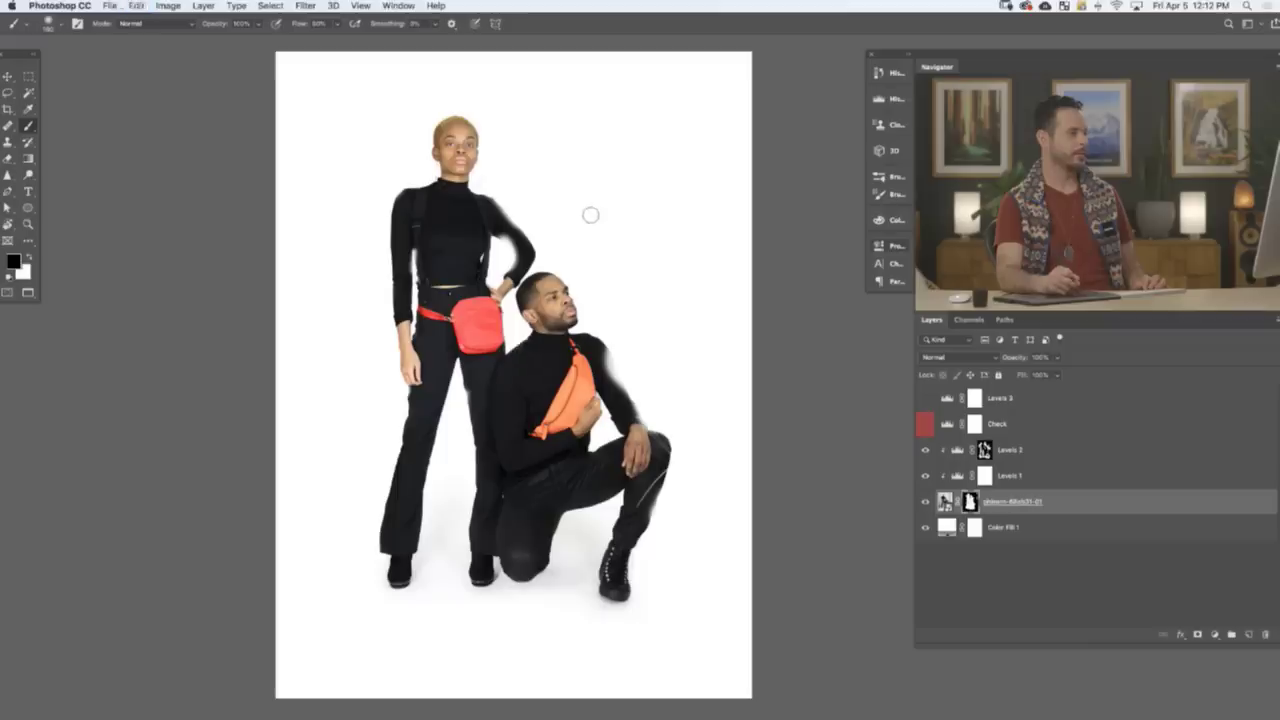
- Undo the black strokes painted on the photo layer's mask
mouse_move(613, 366)
mouse_down()
mouse_move(688, 334)
mouse_move(649, 341)
mouse_move(614, 274)
mouse_up()
key(super+z)
key(super+z)
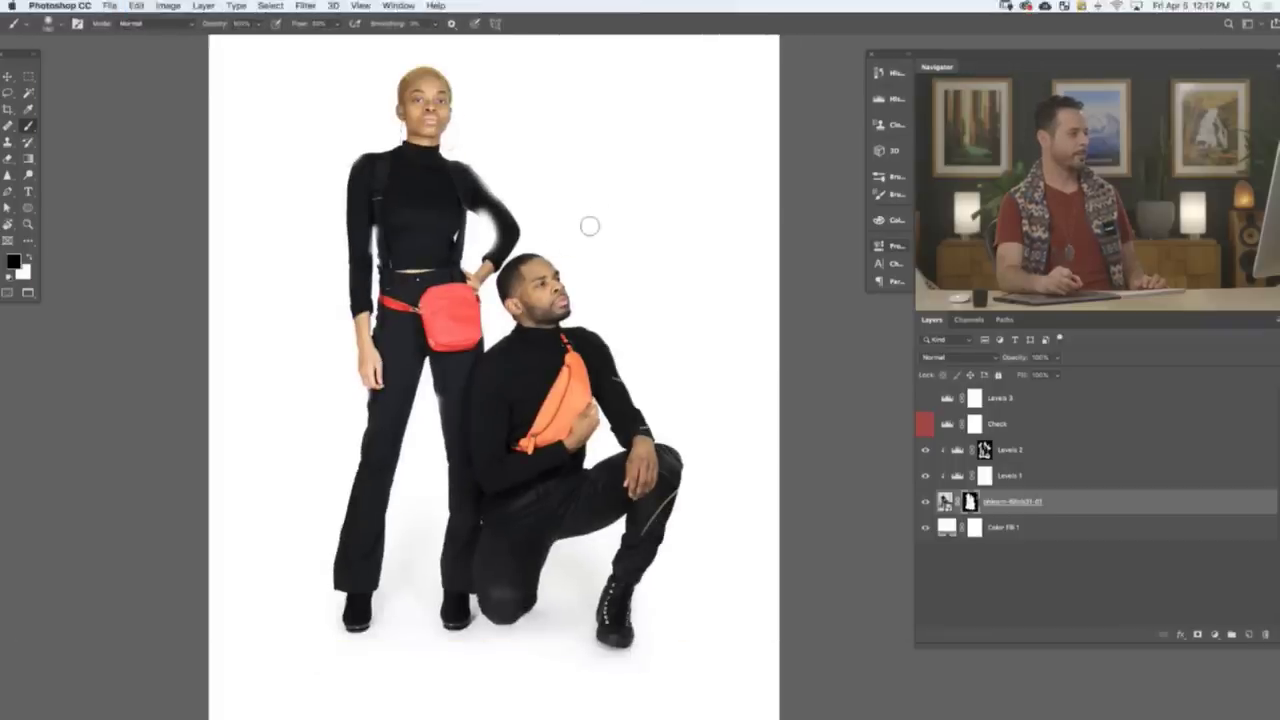
key(super+z)
key(super+z)
key(super+z)
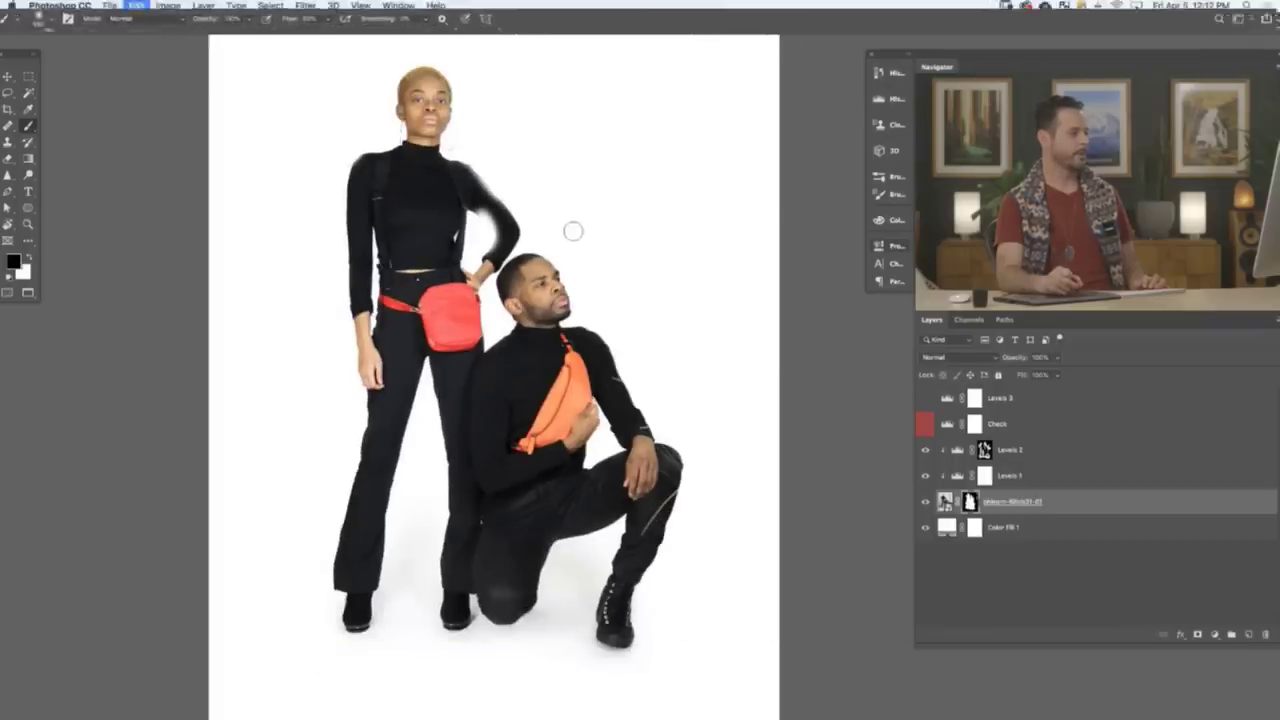
key(super+z)
key(super+z)
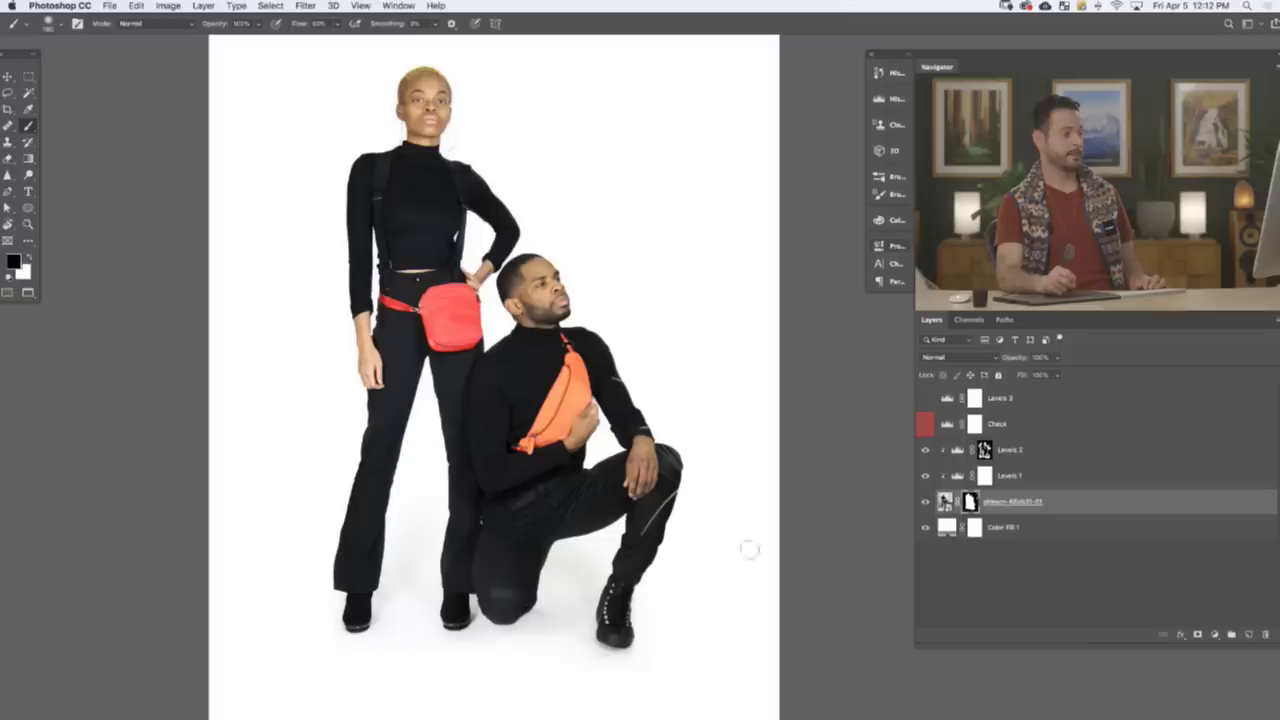
- Test a black stroke across the kneeling model on the photo's mask and a white one on the Levels 2 mask, undoing each
mouse_move(612, 335)
mouse_down()
mouse_move(552, 358)
mouse_move(608, 358)
mouse_move(590, 430)
mouse_move(561, 408)
mouse_move(566, 266)
mouse_move(560, 340)
mouse_up()
key(super+z)
click(983, 451)
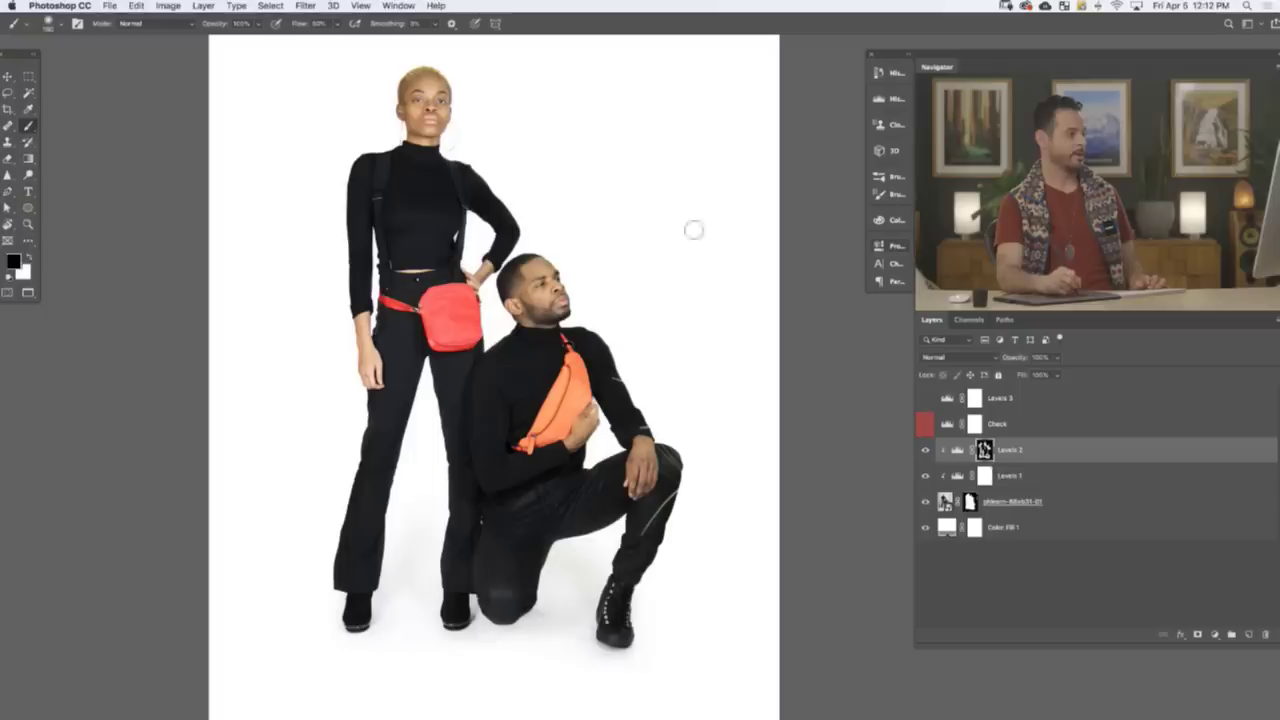
key(x)
mouse_move(608, 340)
mouse_down()
mouse_move(560, 380)
mouse_move(540, 290)
mouse_move(528, 330)
mouse_up()
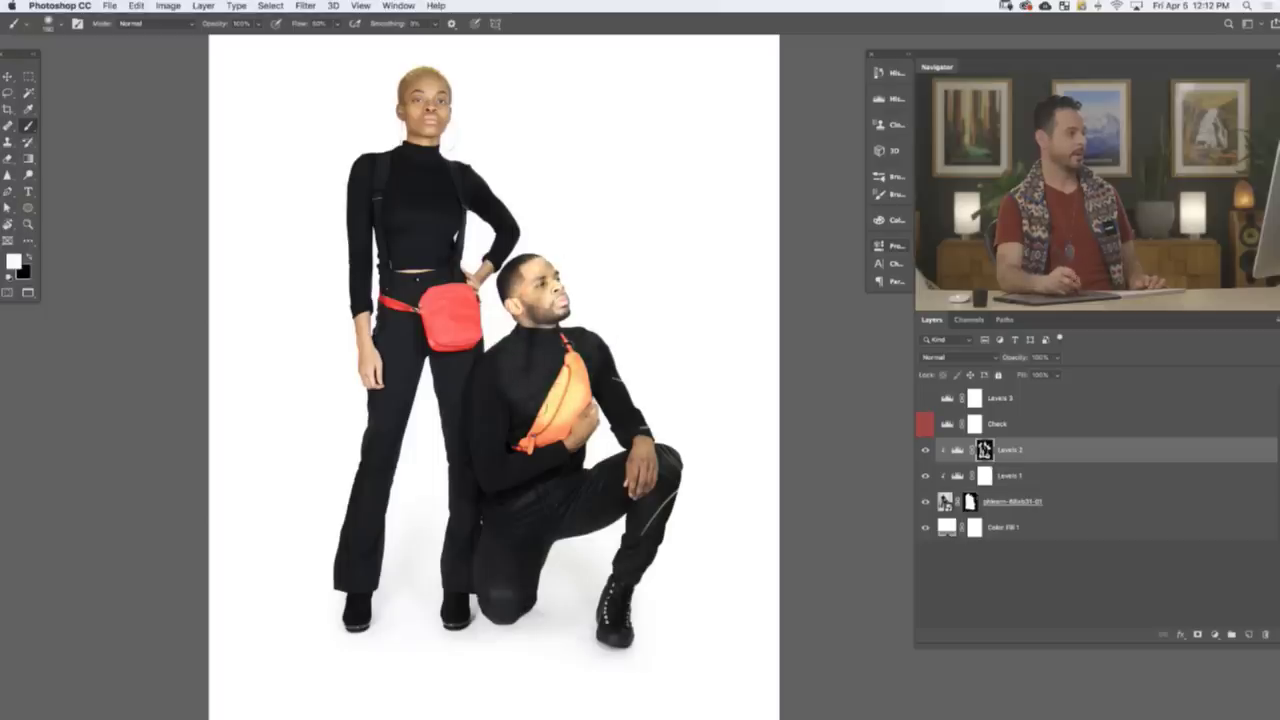
key(super+z)
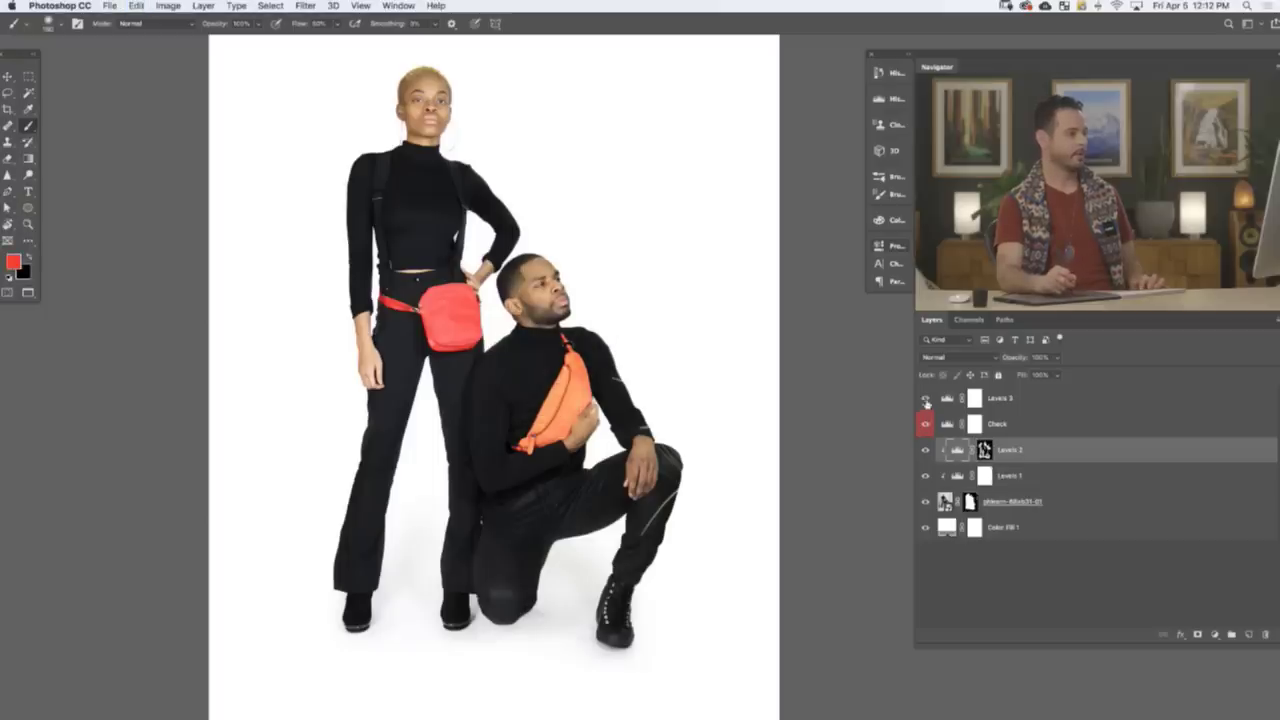
- With both checking layers on, paint white on the Levels 2 mask over the marks beside the kneeling model's arm, knee and boot
click(925, 399)
drag(574, 323, 626, 438)
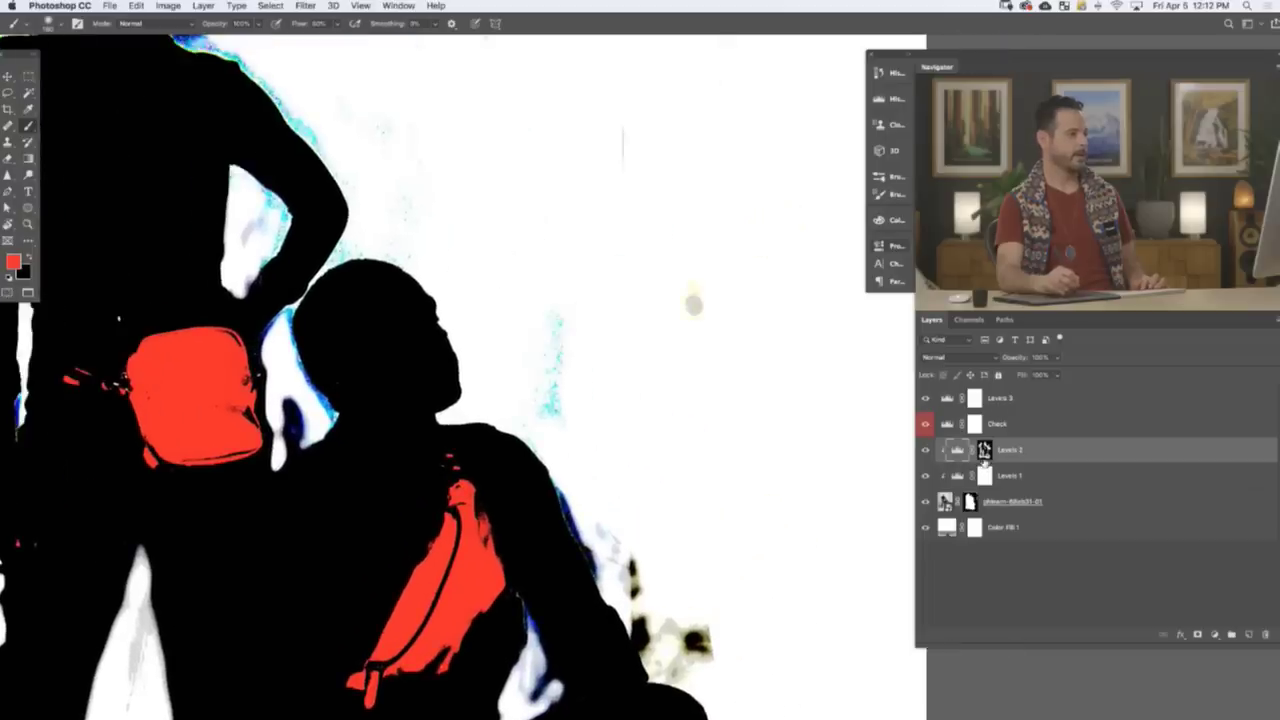
click(984, 452)
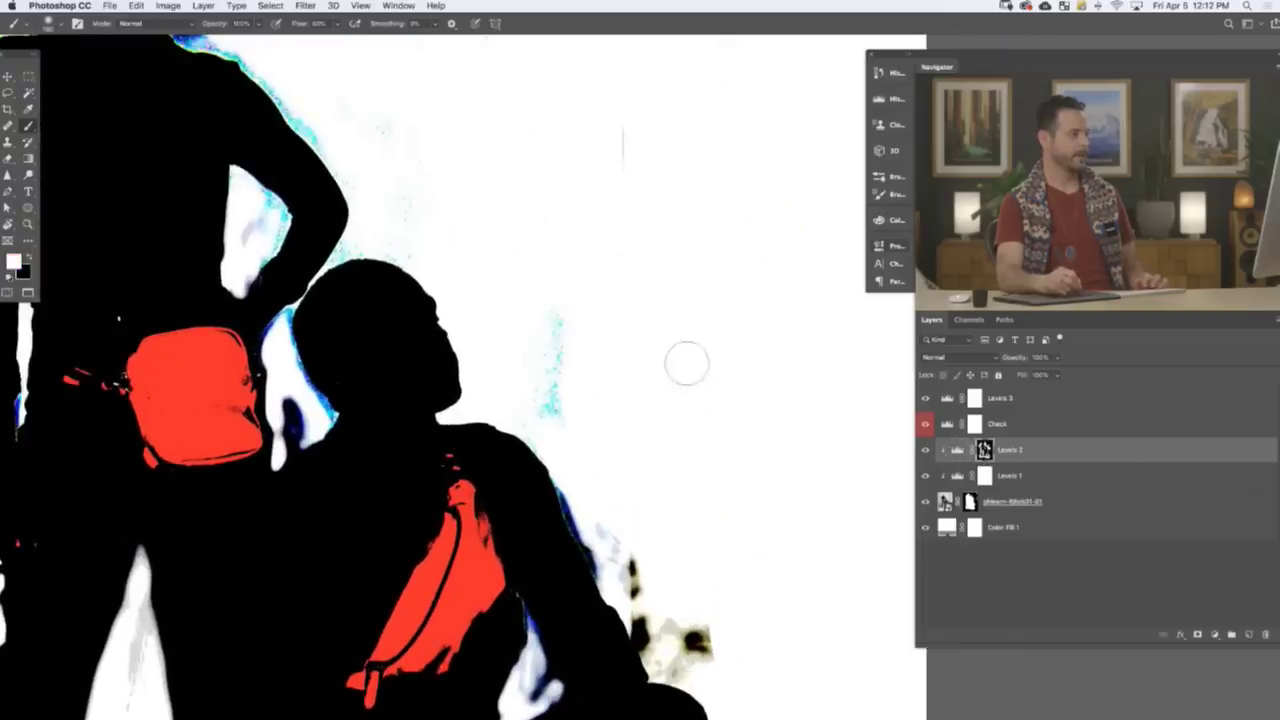
mouse_move(618, 160)
mouse_down()
mouse_move(563, 403)
mouse_move(560, 311)
mouse_up()
drag(672, 528, 571, 357)
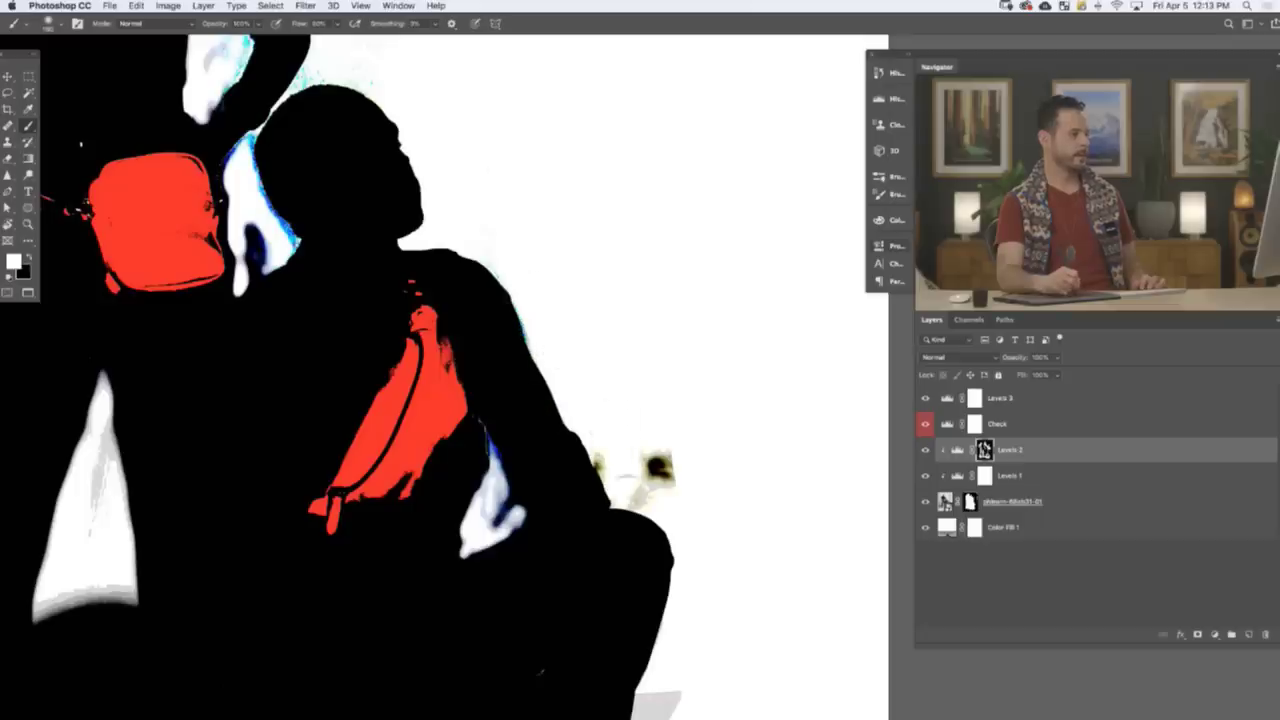
scroll(761, 342, down, 5)
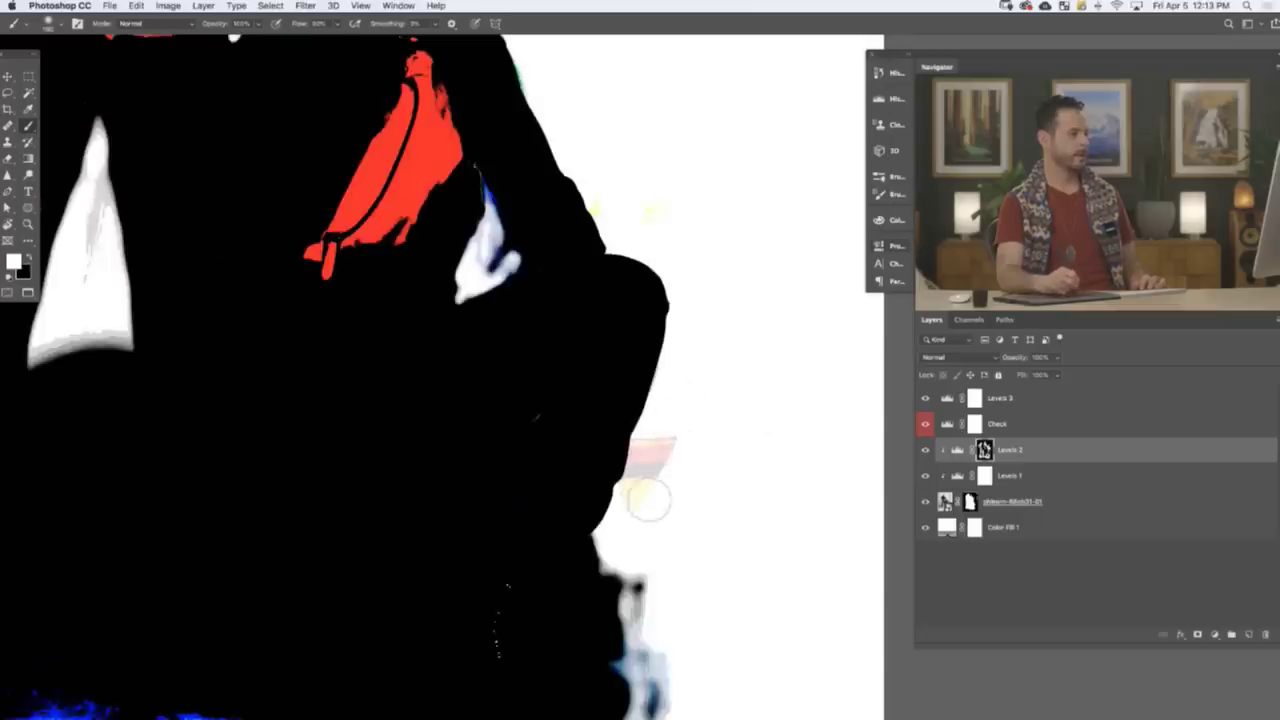
drag(659, 598, 661, 706)
drag(684, 422, 685, 406)
scroll(685, 406, down, 4)
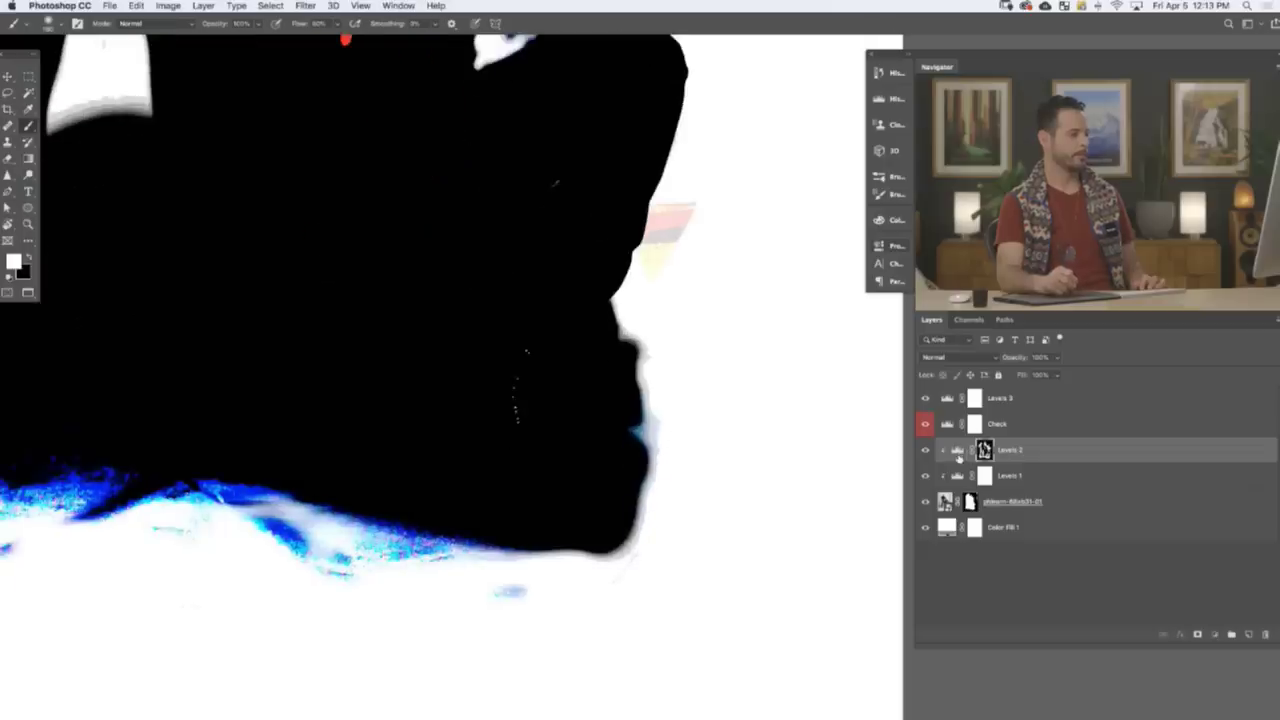
- Review the Levels 2 adjustment's settings
double_click(958, 452)
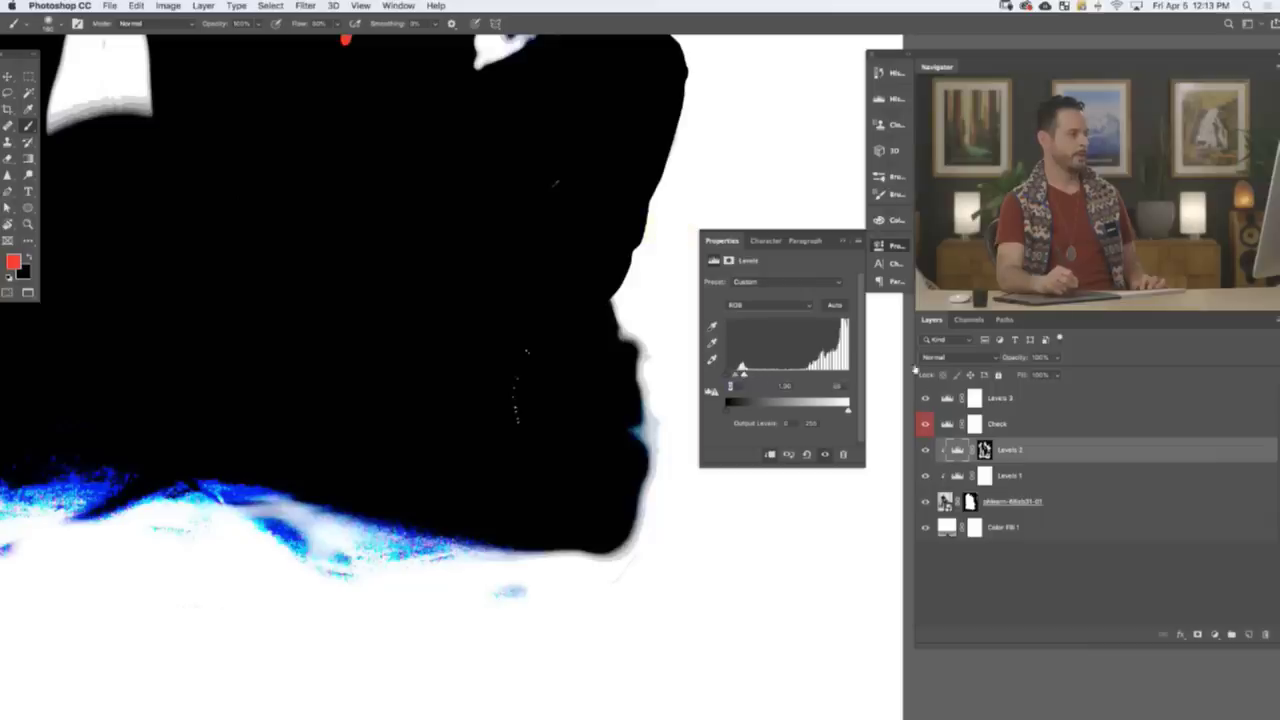
click(894, 250)
drag(609, 521, 831, 449)
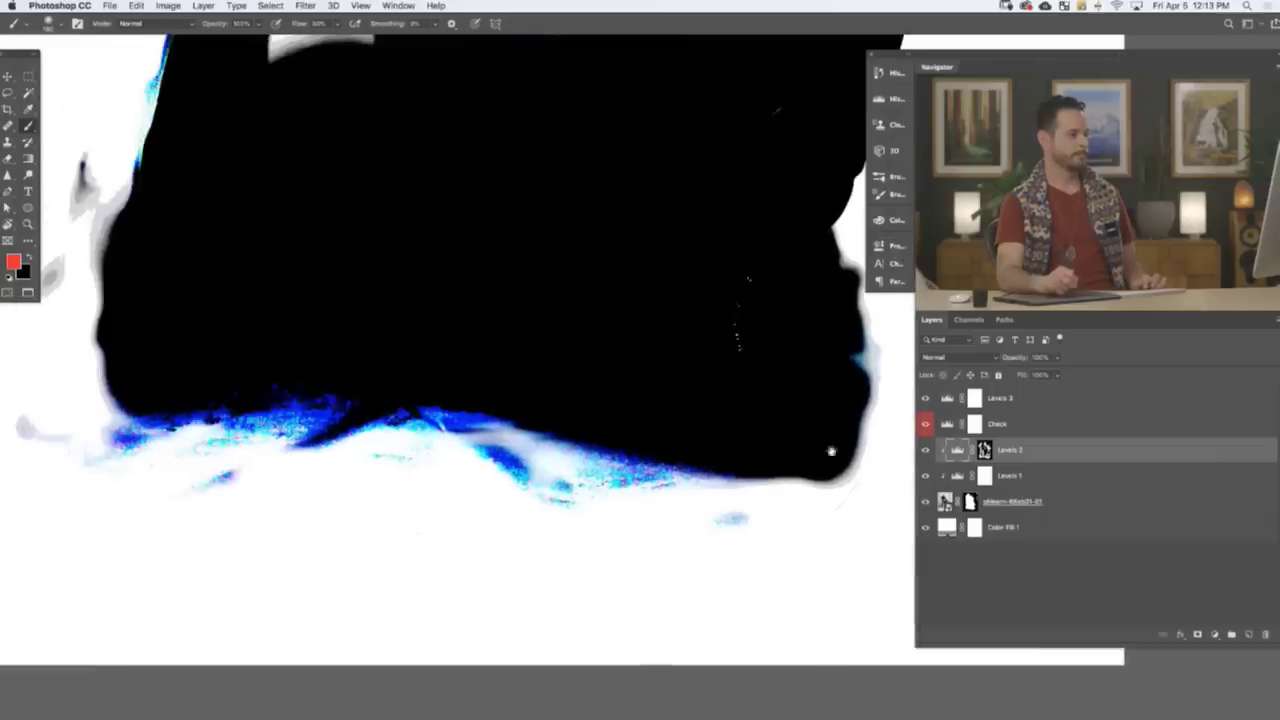
click(863, 488)
key(Return)
- Paint white on the Levels 2 mask over the marks beside and between the standing model's legs
click(984, 450)
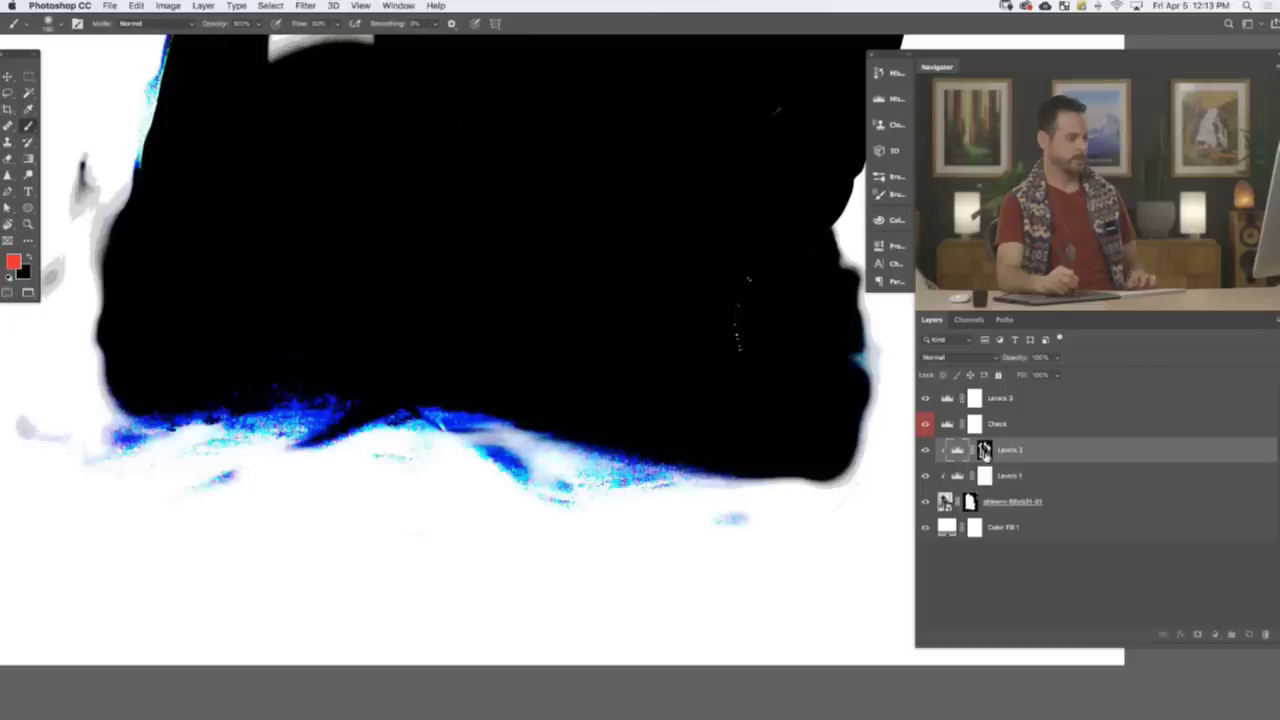
key(d)
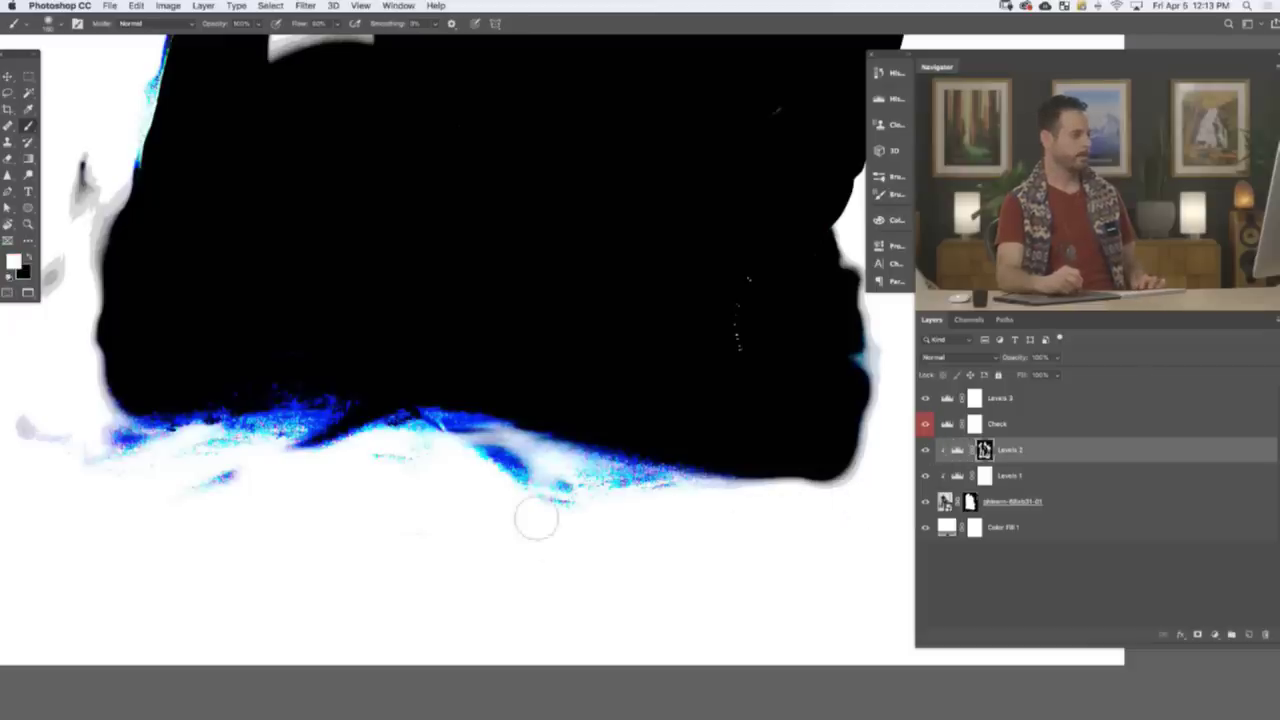
scroll(510, 520, left, 5)
mouse_move(483, 489)
mouse_down()
mouse_move(266, 446)
mouse_move(338, 152)
mouse_move(371, 151)
mouse_up()
scroll(382, 151, up, 5)
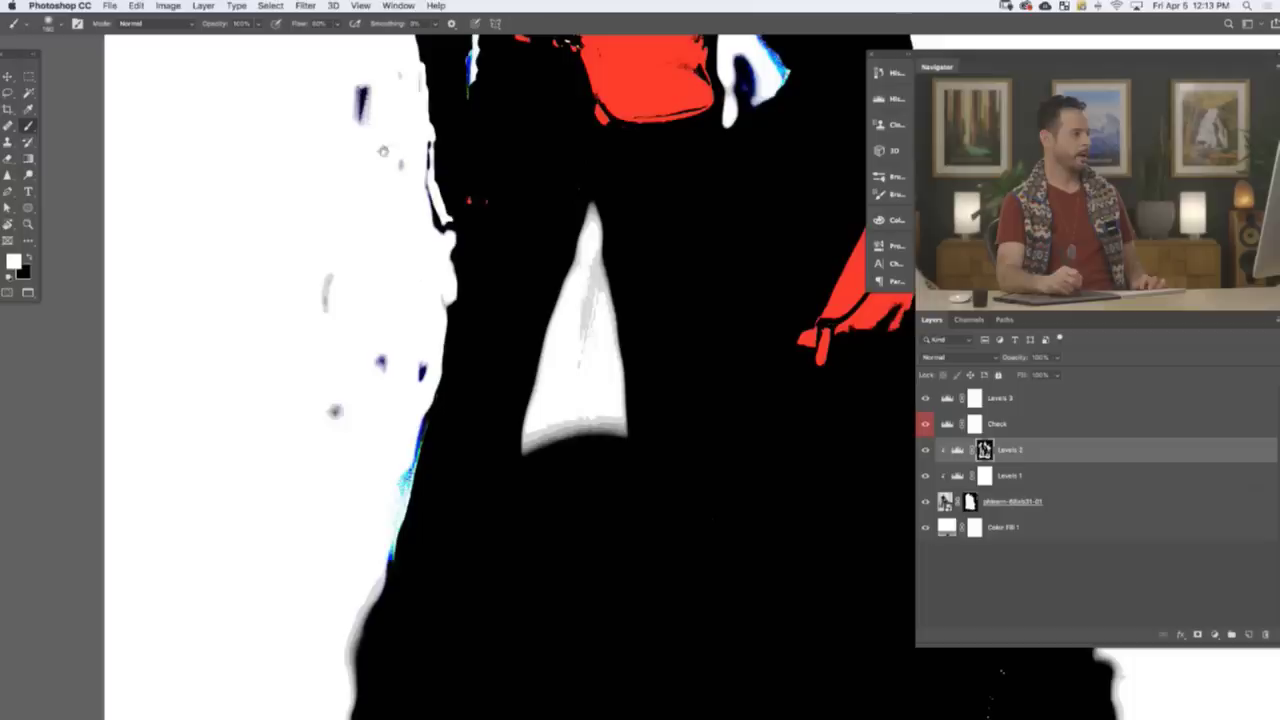
mouse_move(459, 360)
mouse_down()
mouse_move(403, 421)
mouse_move(412, 347)
mouse_move(401, 301)
mouse_move(343, 402)
mouse_move(417, 352)
mouse_move(438, 245)
mouse_move(416, 178)
mouse_move(351, 309)
mouse_move(360, 232)
mouse_move(305, 337)
mouse_up()
drag(590, 319, 576, 319)
mouse_move(590, 262)
mouse_down()
mouse_move(579, 307)
mouse_move(600, 242)
mouse_up()
- Paint white on the Levels 2 mask over the spots in the background beside the standing model's hanging arm
drag(433, 191, 505, 326)
drag(484, 279, 473, 279)
mouse_move(431, 206)
mouse_down()
mouse_move(429, 278)
mouse_move(483, 181)
mouse_up()
mouse_move(469, 276)
mouse_down()
mouse_move(500, 288)
mouse_move(519, 360)
mouse_up()
scroll(444, 260, up, 5)
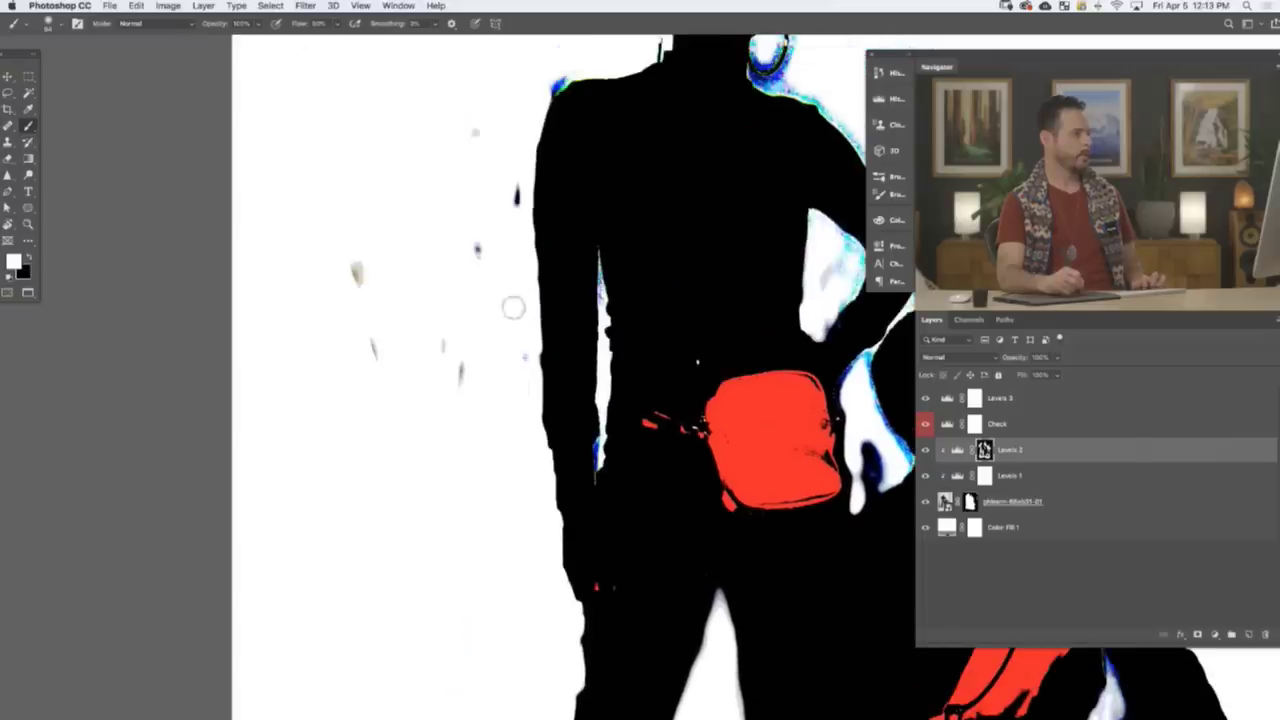
mouse_move(458, 378)
mouse_down()
mouse_move(457, 289)
mouse_move(380, 357)
mouse_move(359, 331)
mouse_up()
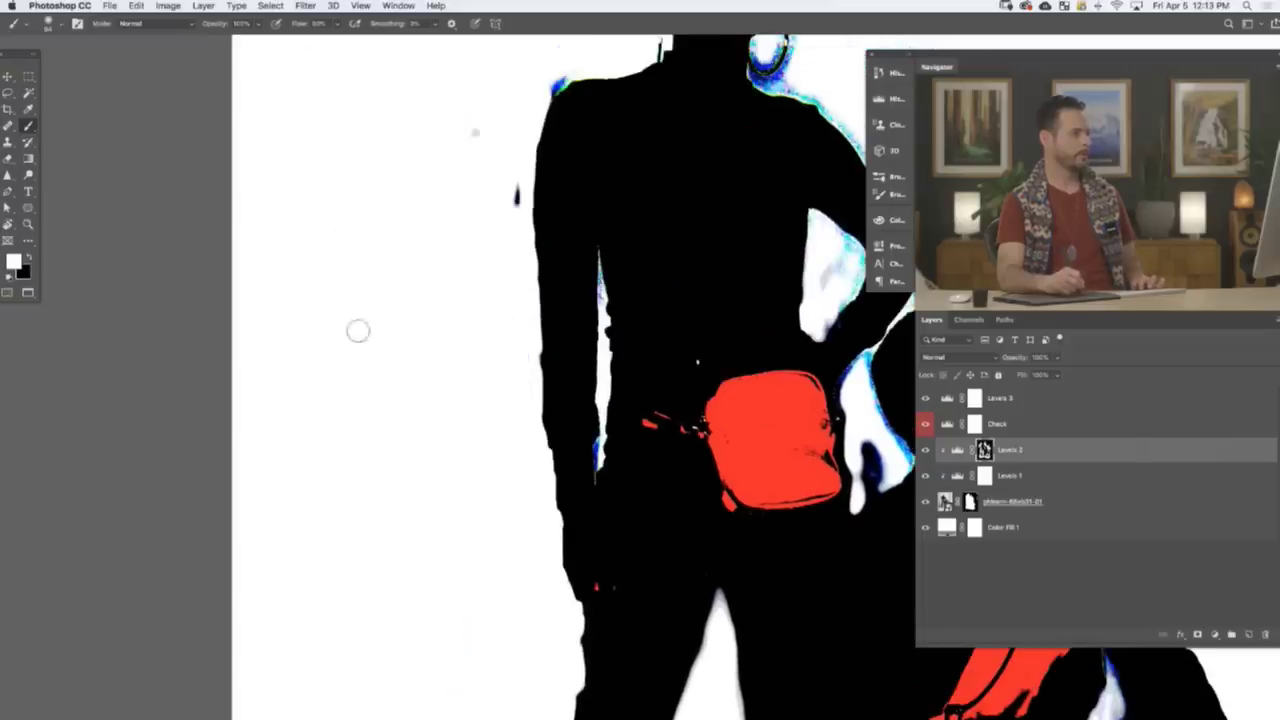
mouse_move(480, 188)
mouse_down()
mouse_move(503, 215)
mouse_move(514, 186)
mouse_up()
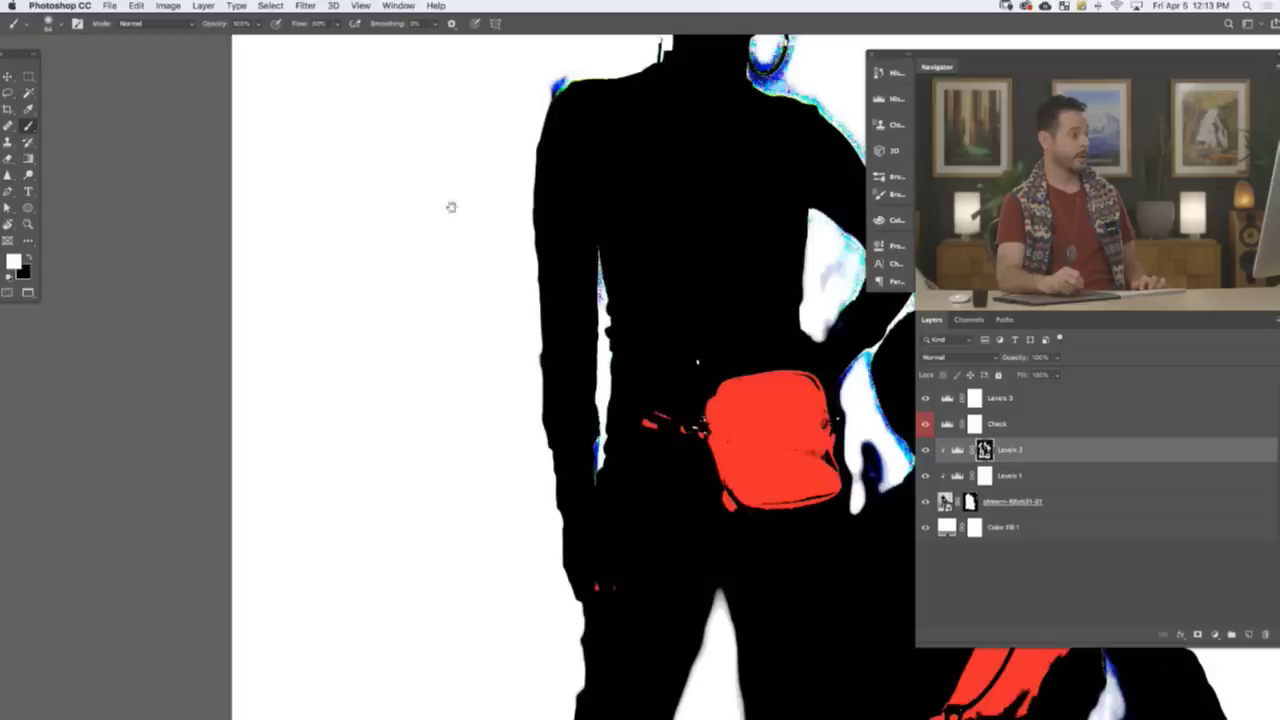
- Paint out the blue smudge beside the standing model's head on the Levels 2 mask with a larger white brush
scroll(451, 206, up, 5)
drag(474, 347, 500, 309)
drag(439, 227, 450, 185)
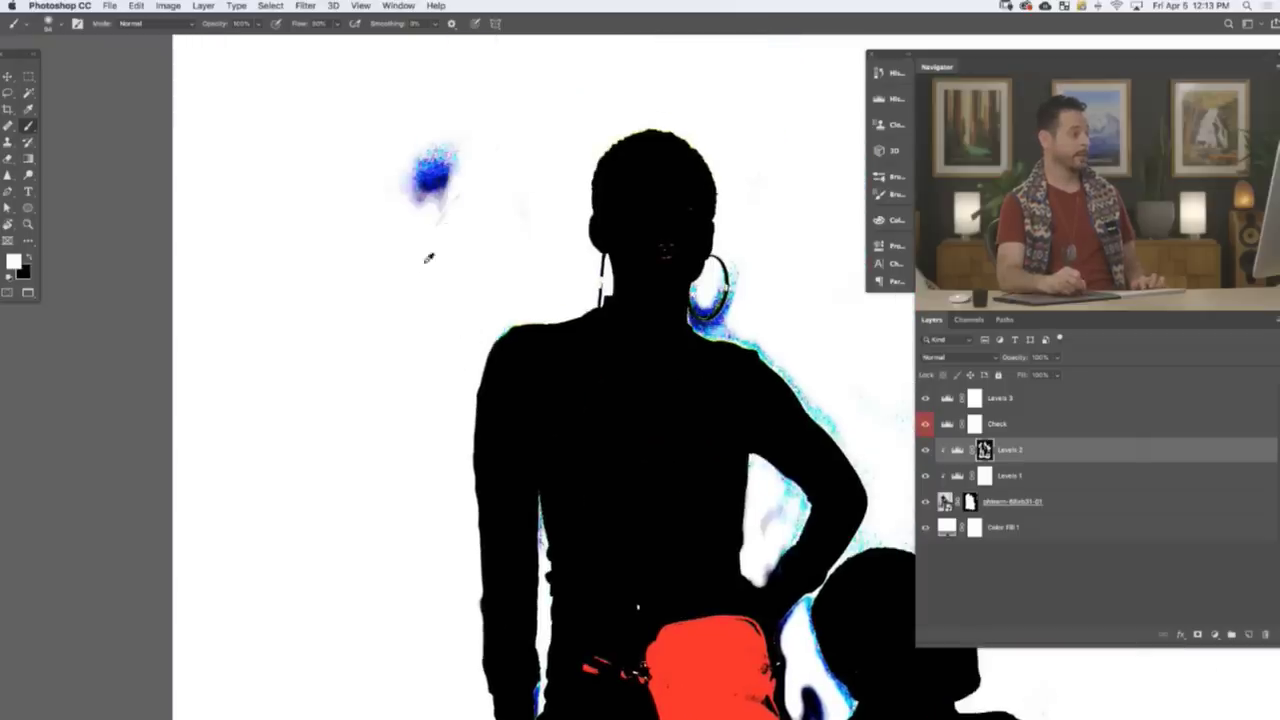
ctrl+alt+drag(425, 260, 455, 260)
mouse_move(436, 189)
mouse_down()
mouse_move(394, 208)
mouse_move(409, 301)
mouse_up()
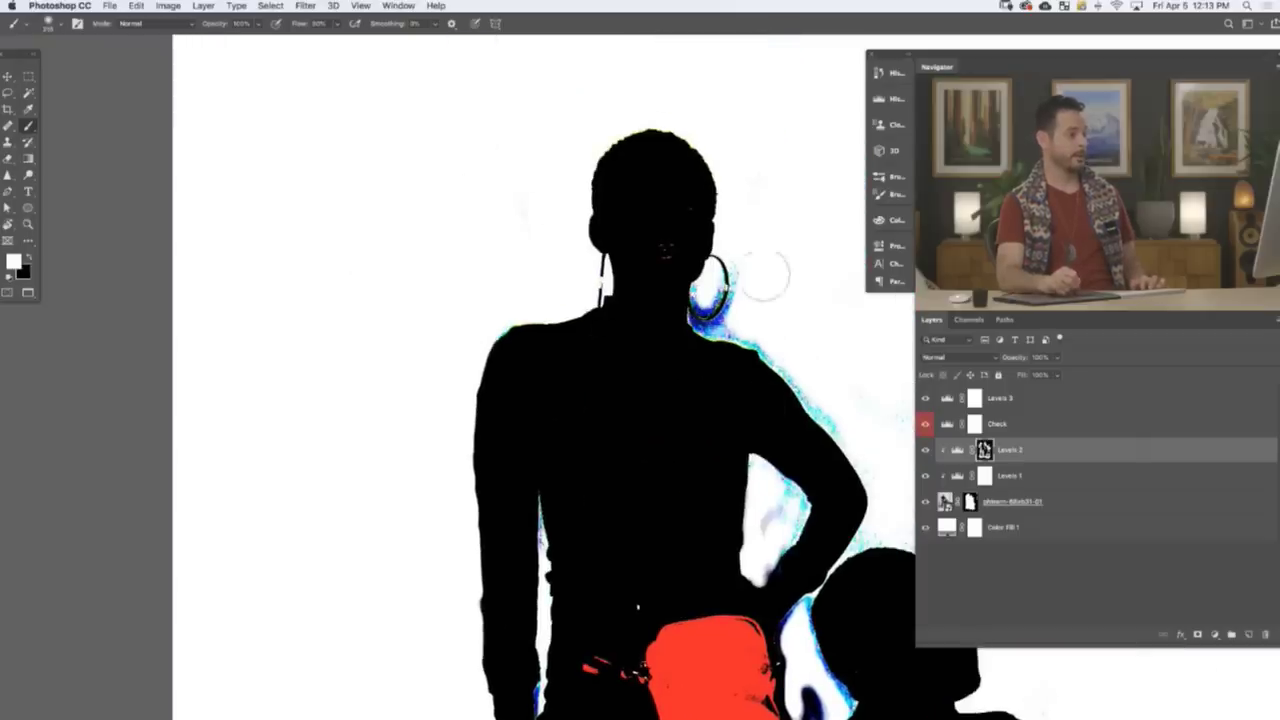
- Paint white on the Levels 2 mask above the kneeling model, inside the bent-arm gap and in the gap between the models
scroll(849, 420, right, 5)
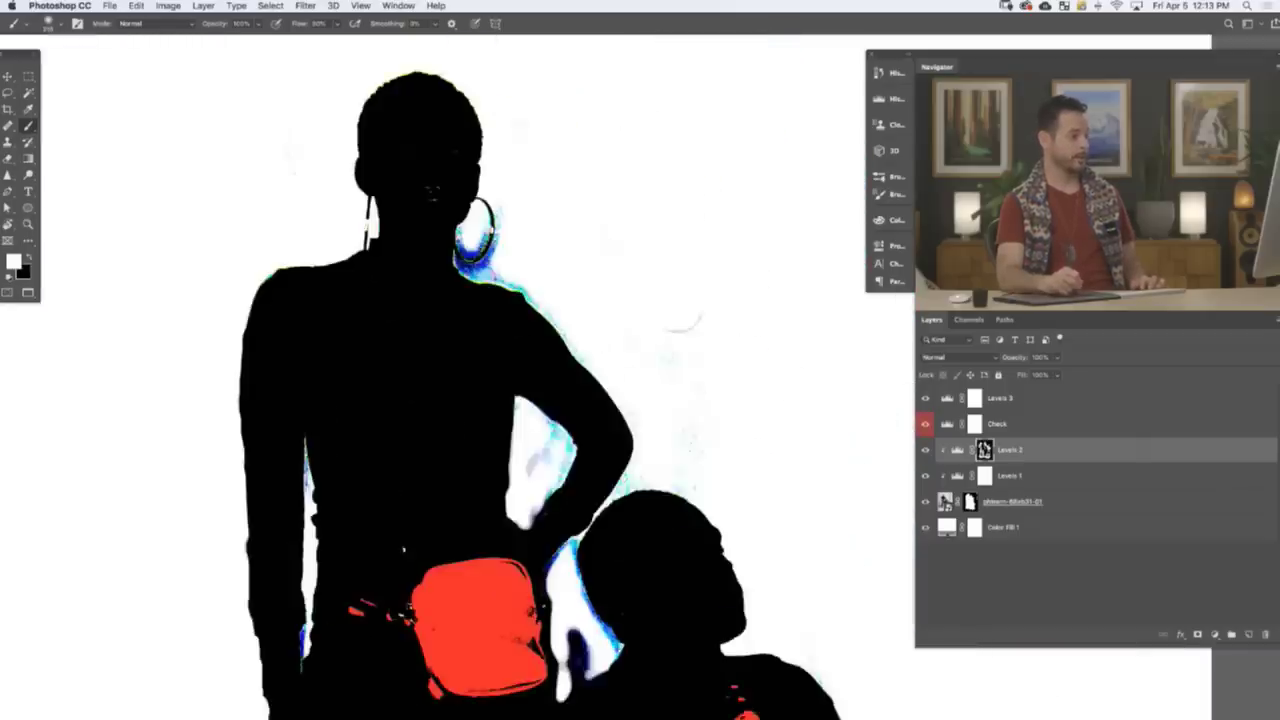
mouse_move(680, 304)
mouse_down()
mouse_move(703, 435)
mouse_move(717, 391)
mouse_up()
ctrl+alt+drag(563, 454, 553, 454)
mouse_move(553, 454)
mouse_down()
mouse_move(535, 463)
mouse_move(551, 459)
mouse_move(531, 434)
mouse_move(531, 502)
mouse_up()
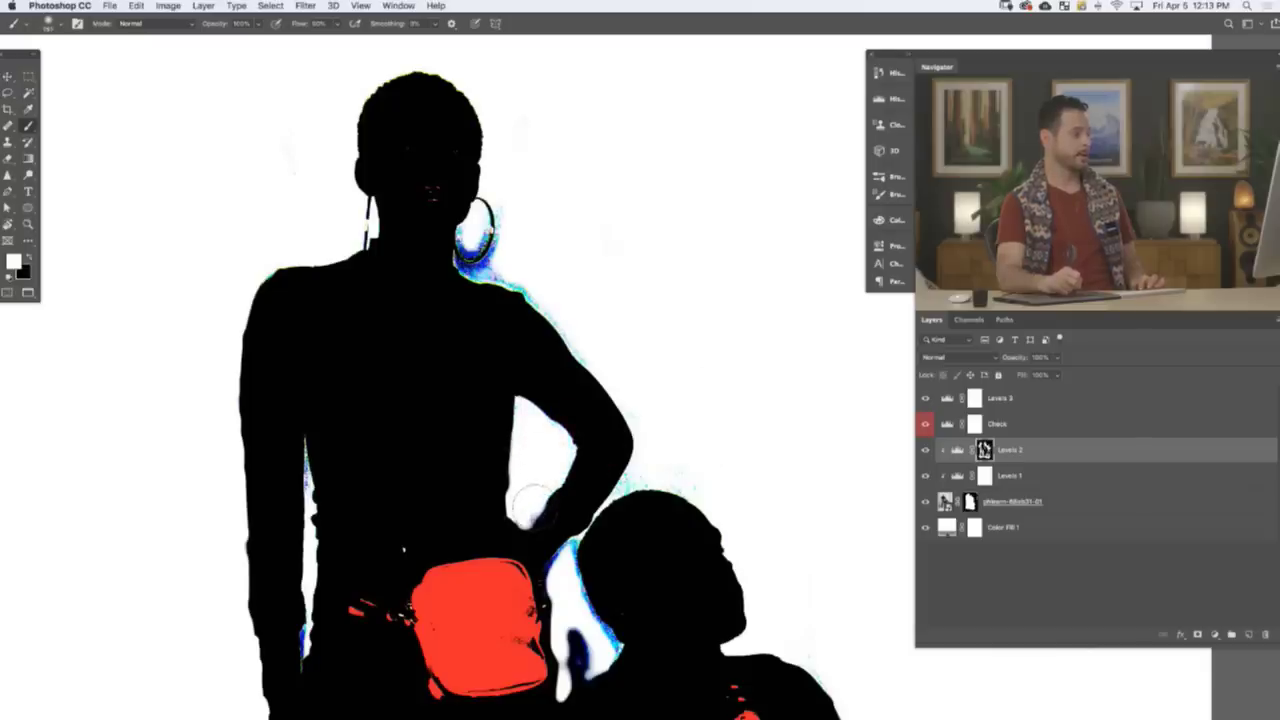
drag(566, 640, 582, 680)
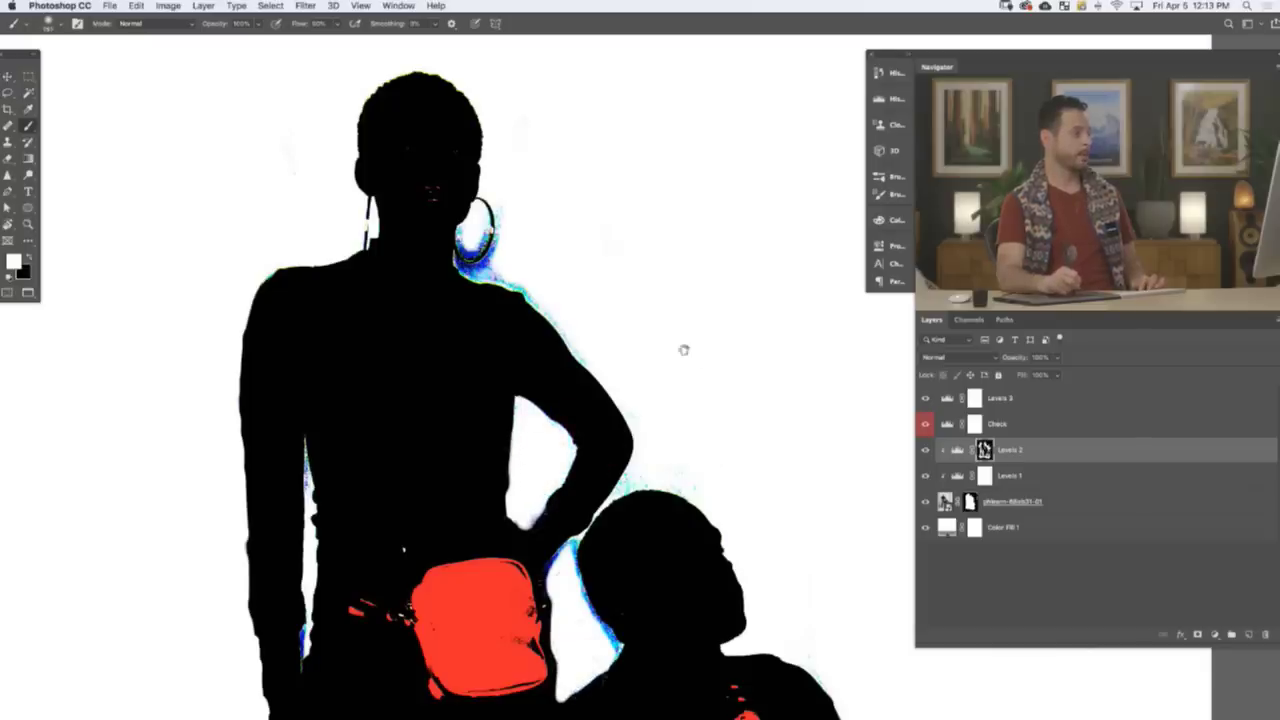
- Hide the Levels 3 and Check layers to return to the normal view of the photo
drag(684, 350, 572, 245)
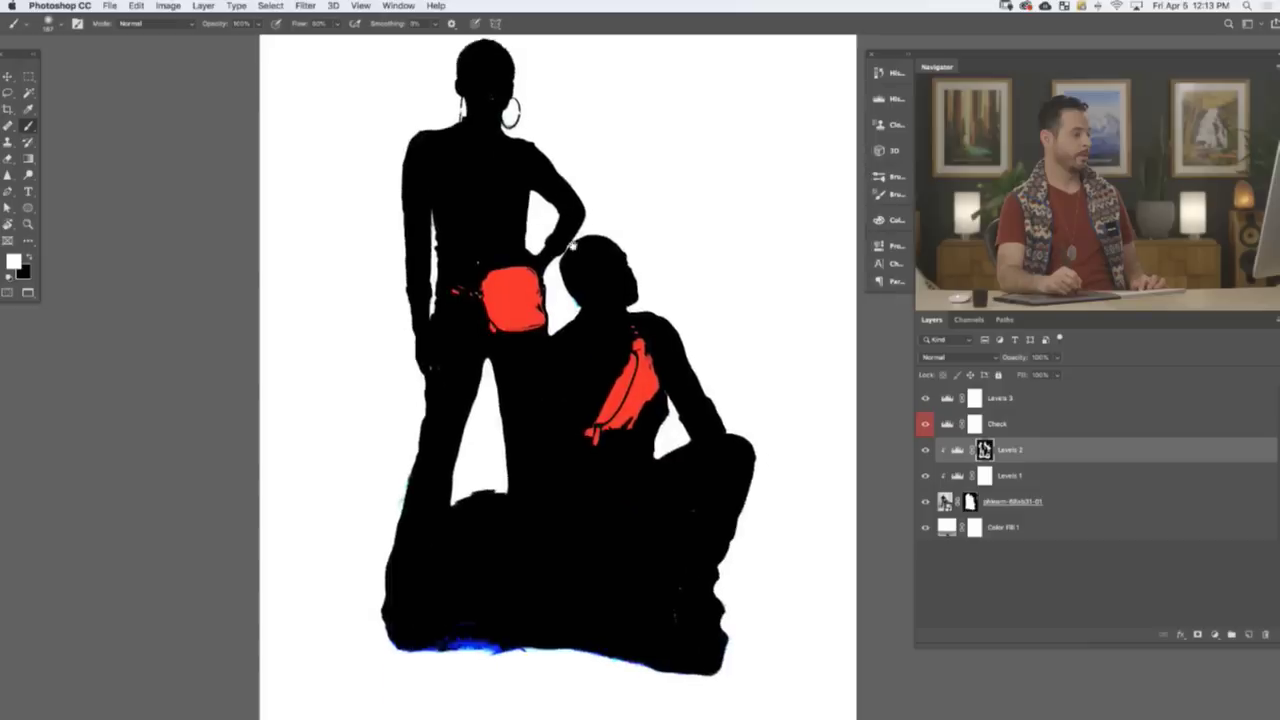
mouse_move(610, 416)
super+mouse_down()
mouse_move(678, 416)
mouse_move(623, 416)
super+mouse_up()
click(925, 399)
click(925, 424)
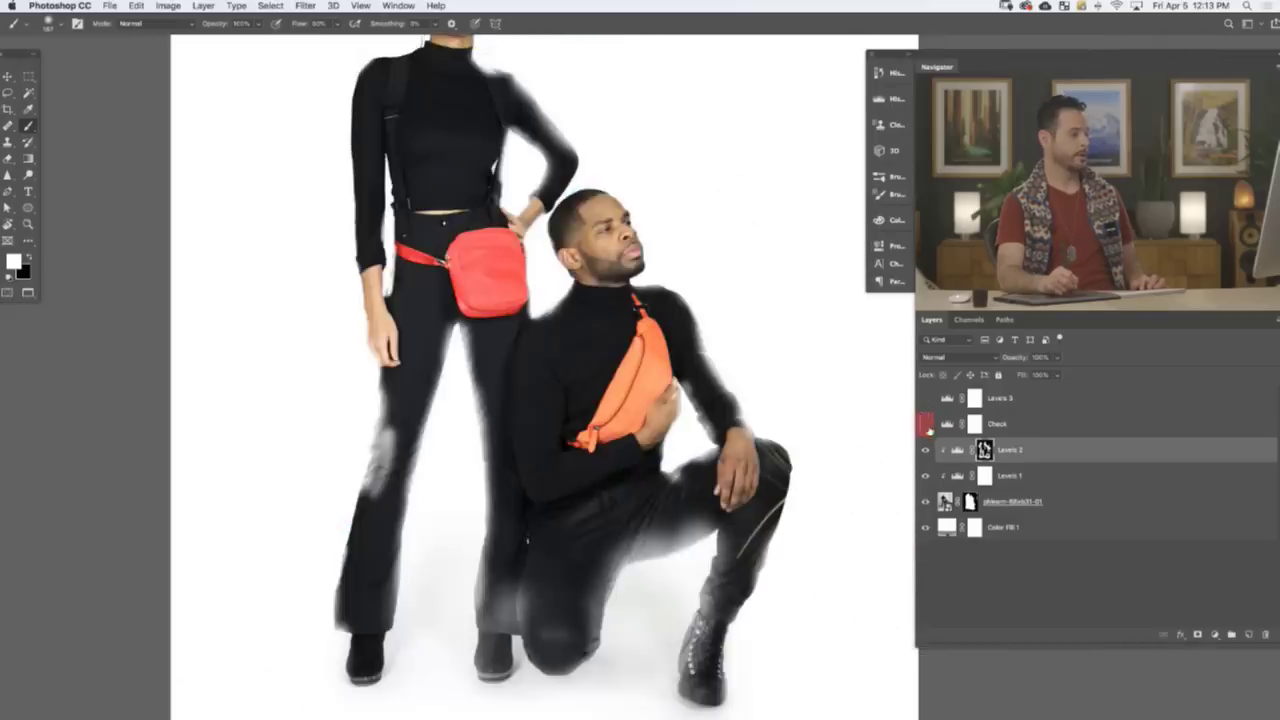
- Toggle the Levels 2 layer's visibility to compare the models' edges with and without the adjustment
click(925, 450)
click(925, 450)
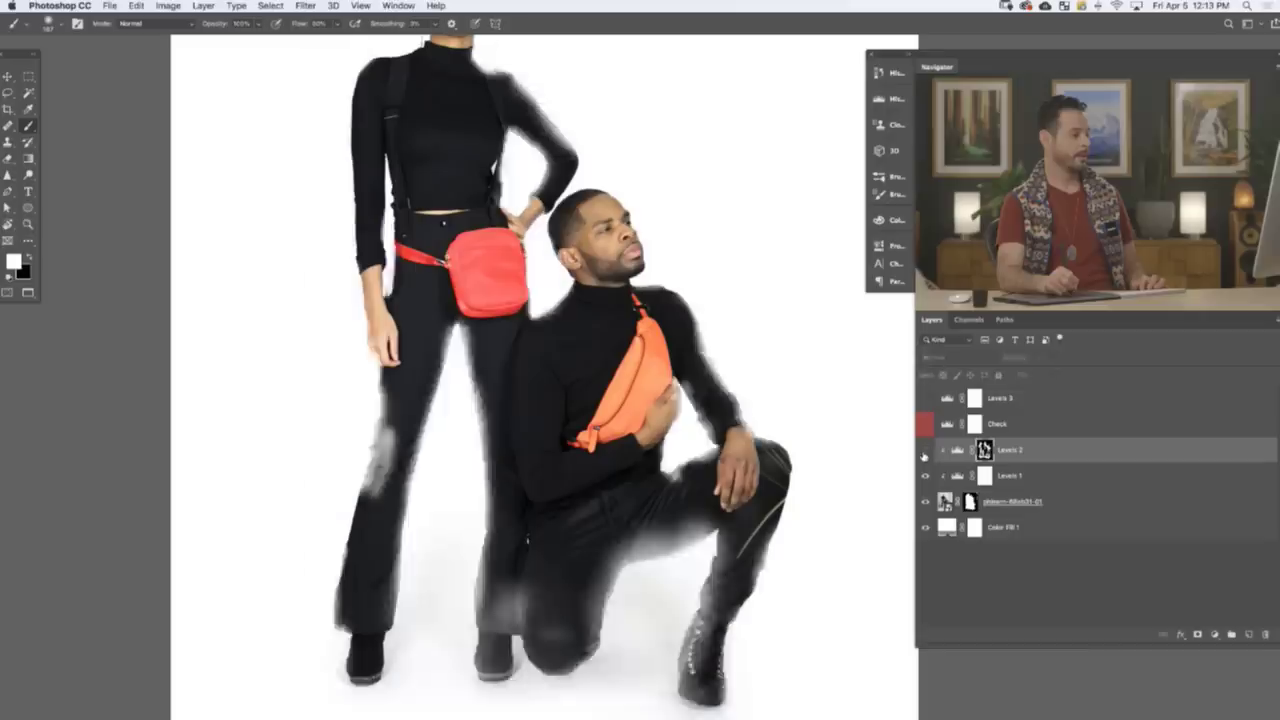
click(925, 450)
click(925, 450)
click(925, 450)
click(925, 450)
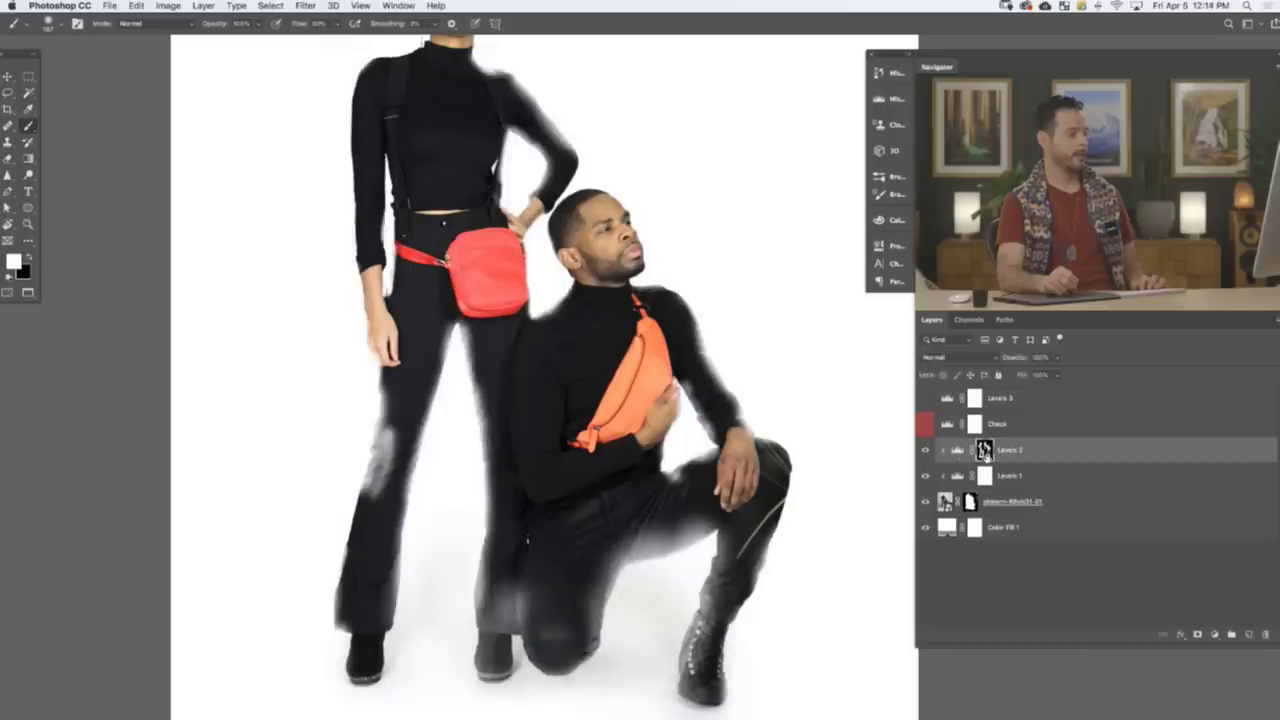
- Adjust the Levels 2 input sliders, darkening the midtones to restore the models' black clothing along the edges
double_click(957, 452)
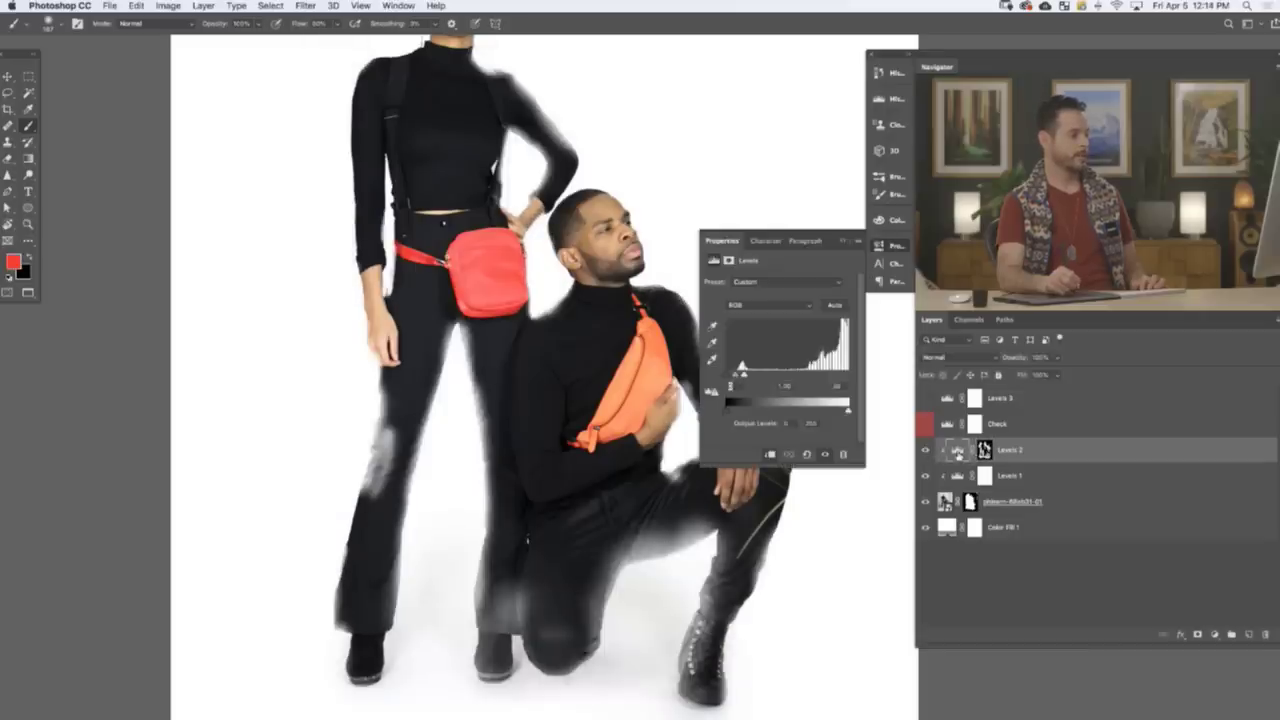
drag(746, 374, 749, 375)
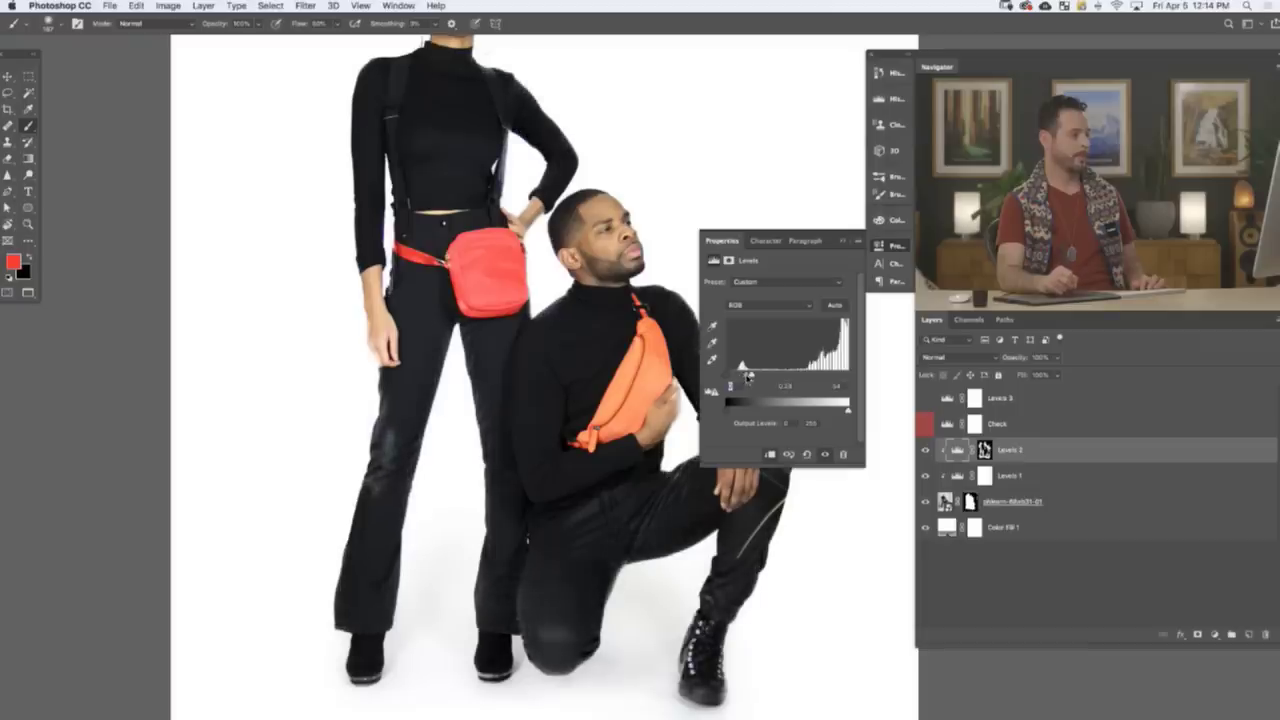
click(893, 250)
- Paint black on the Levels 2 mask over the faded patch on the standing model's trouser leg
key(d)
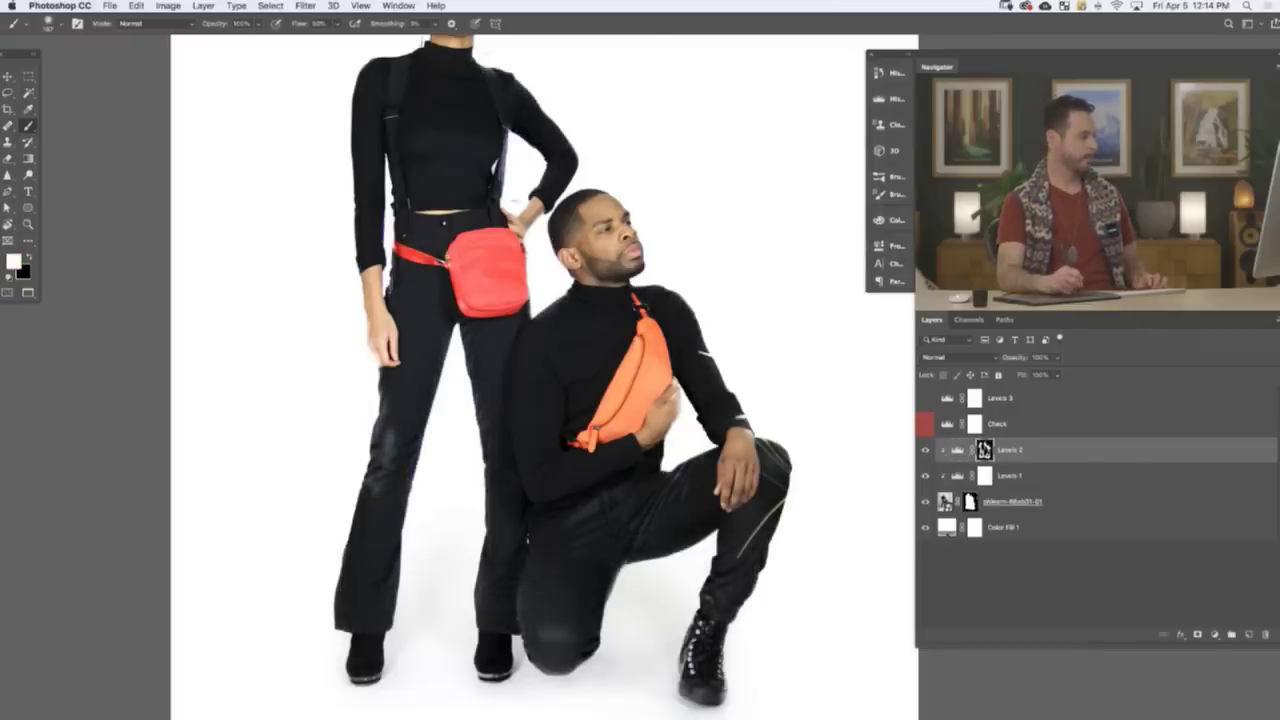
mouse_move(383, 456)
mouse_down()
mouse_move(362, 456)
mouse_move(386, 464)
mouse_up()
key(x)
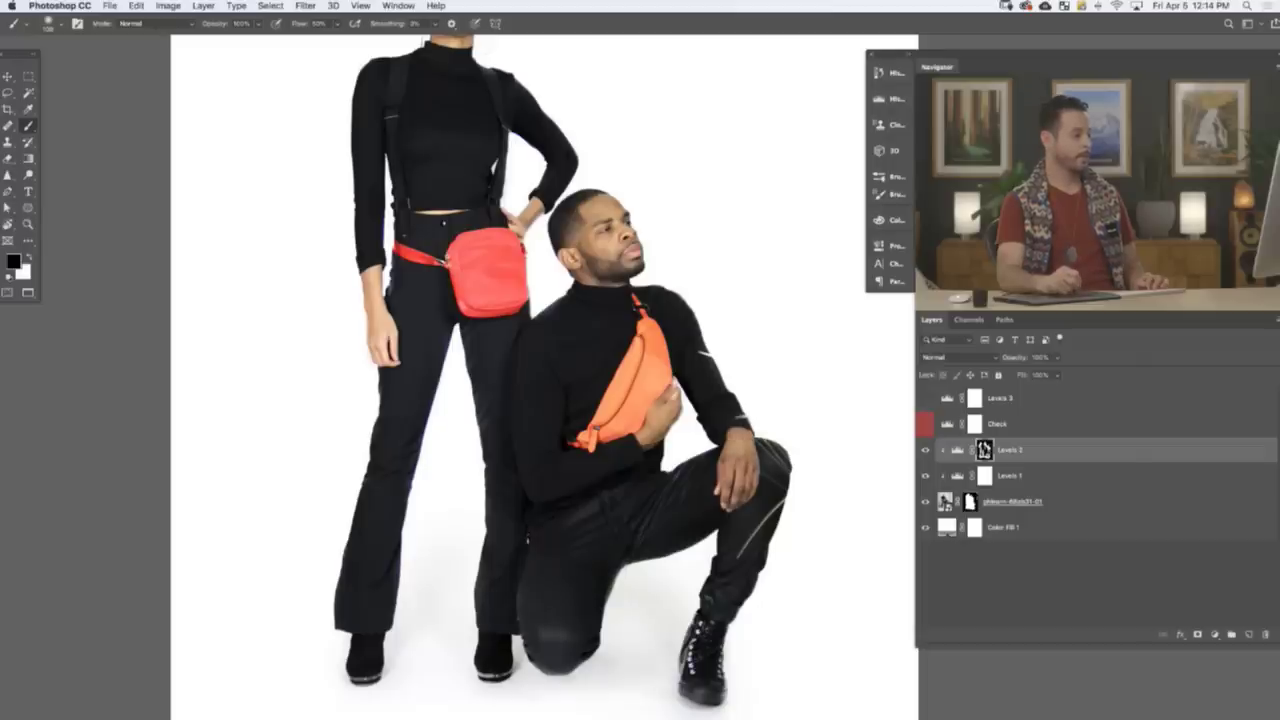
- Examine the whole image and the floor shadows around the feet, toggling the photo layer's visibility against the white fill
scroll(518, 330, up, 5)
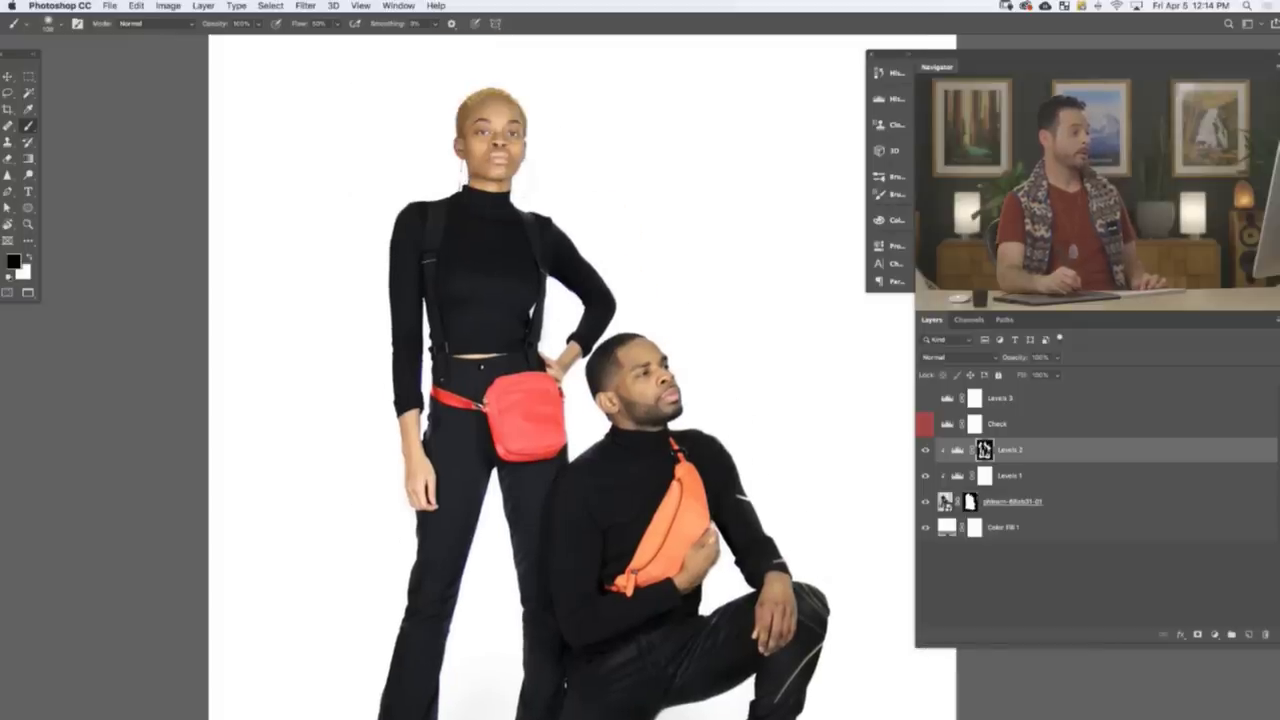
scroll(601, 394, down, 2)
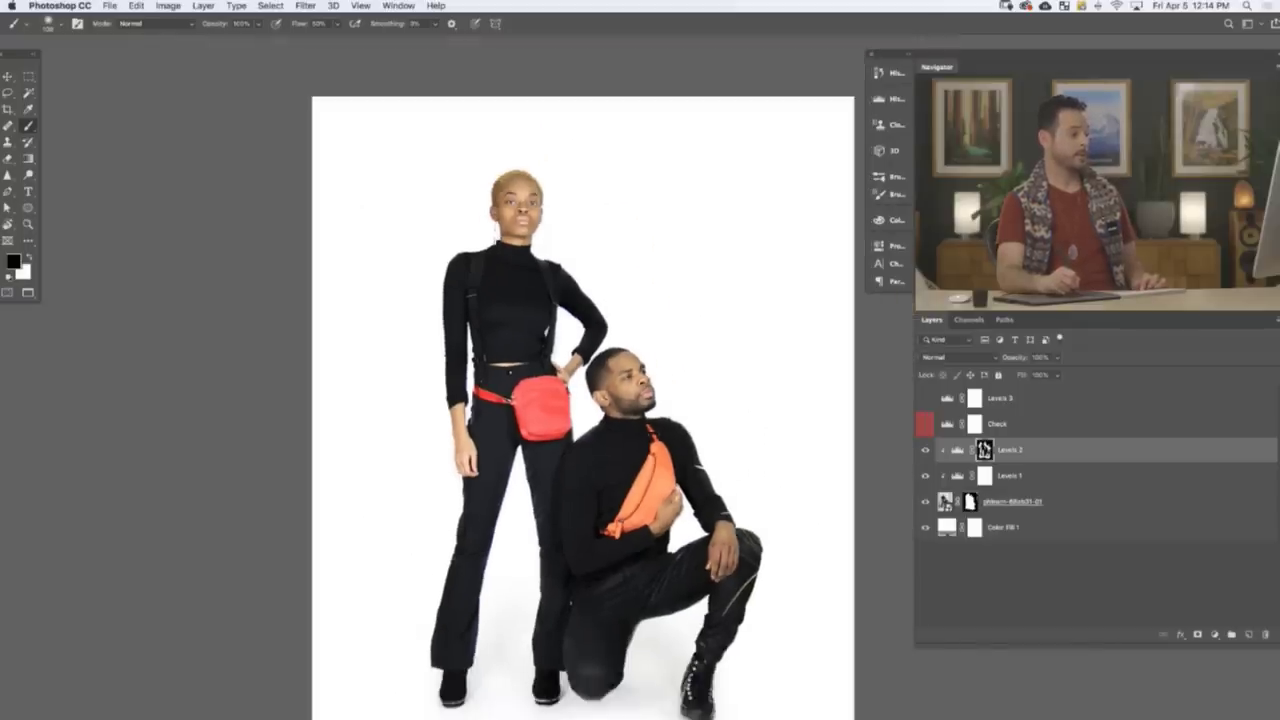
scroll(728, 500, down, 1)
drag(699, 589, 682, 423)
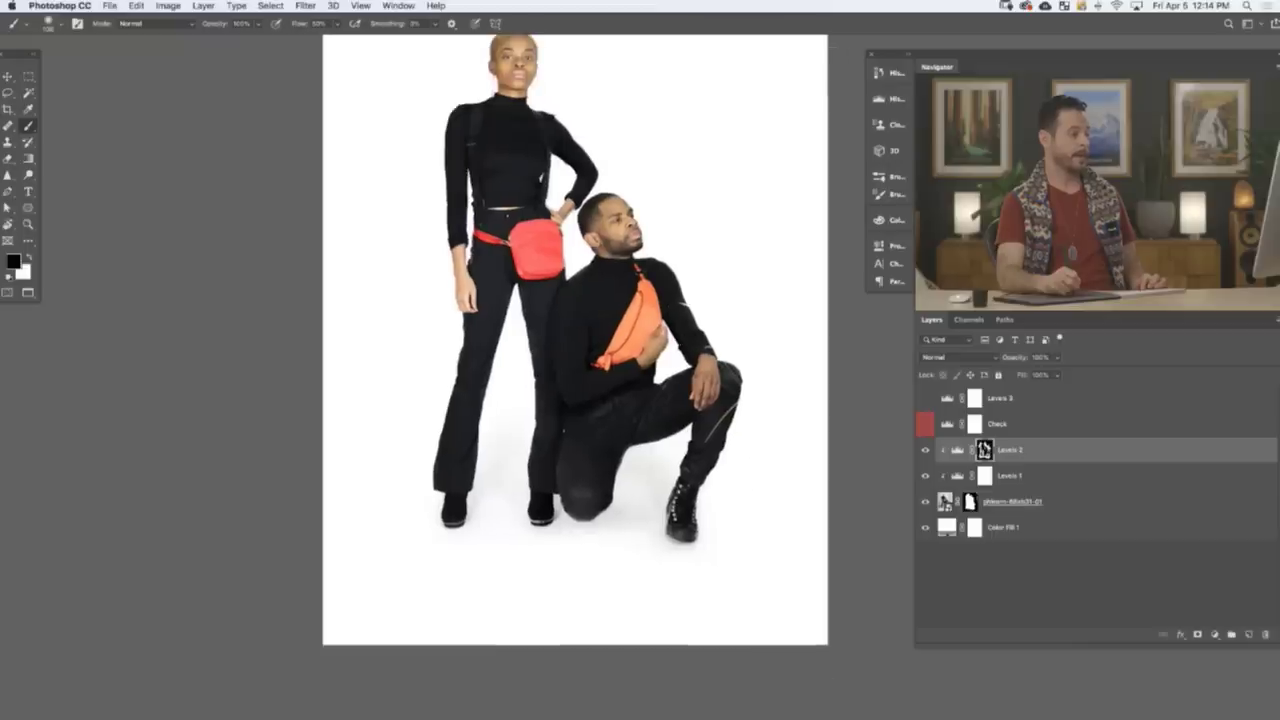
scroll(740, 571, up, 3)
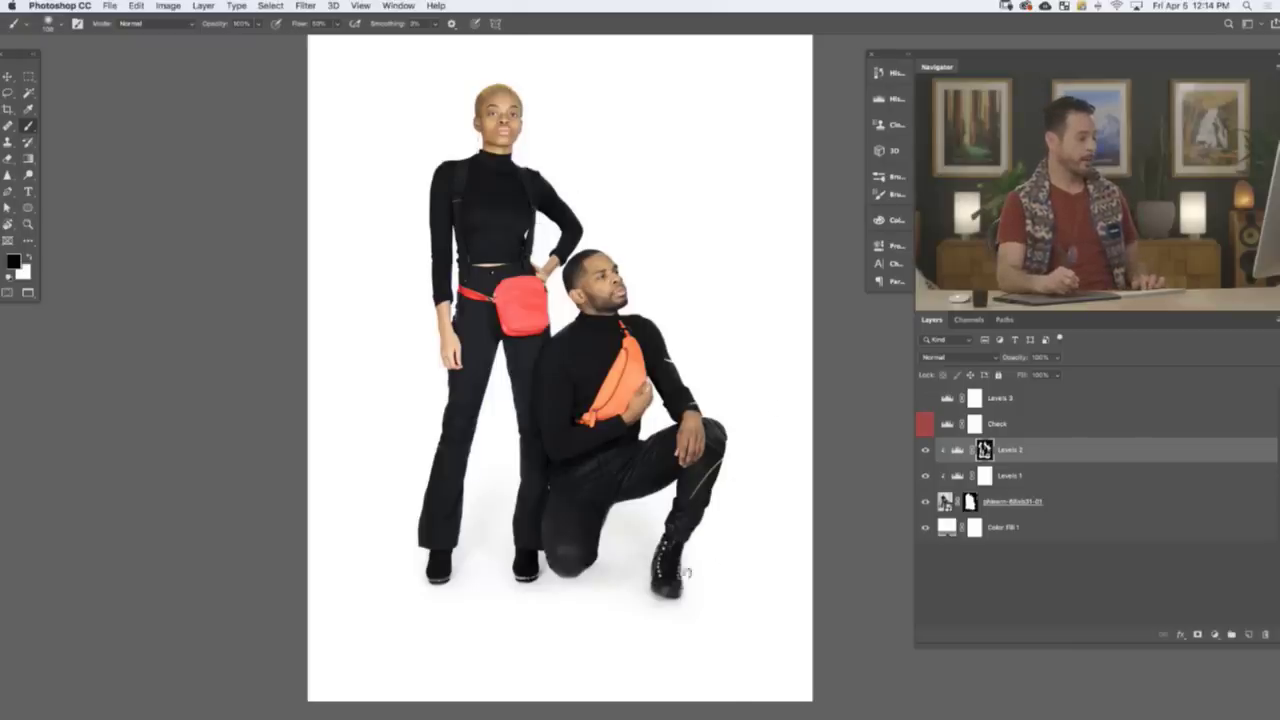
scroll(686, 572, up, 4)
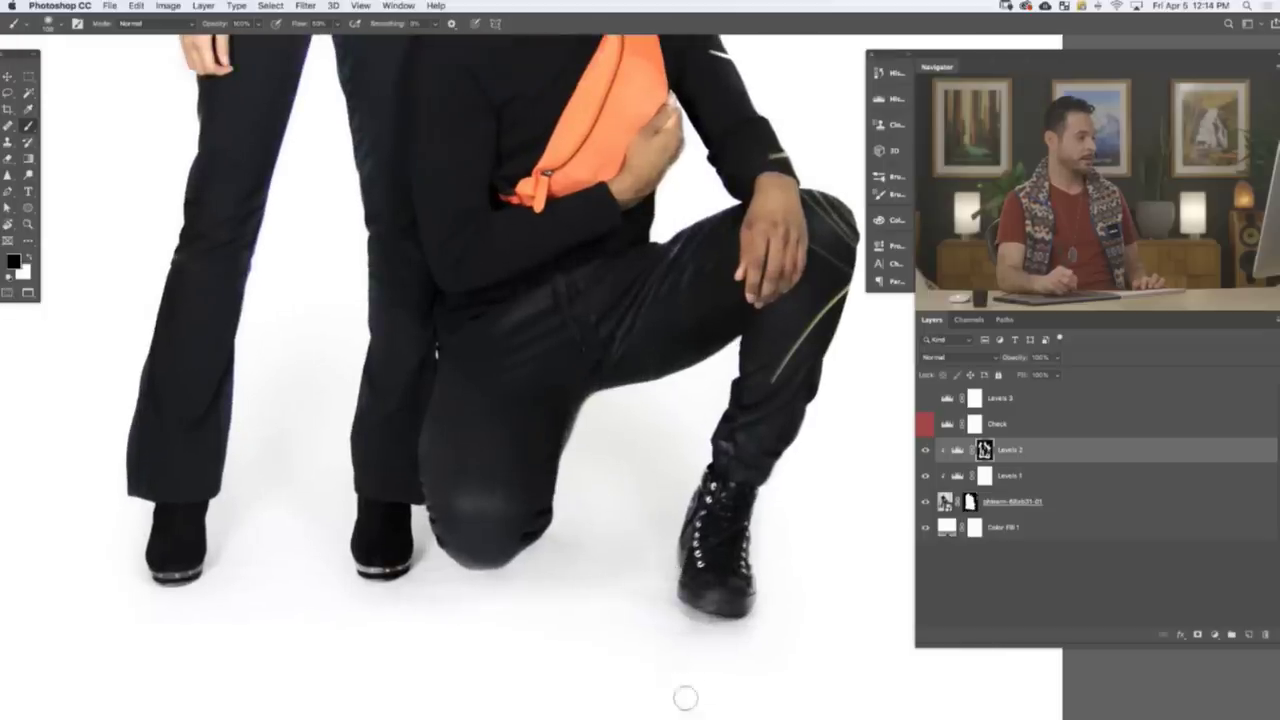
click(925, 504)
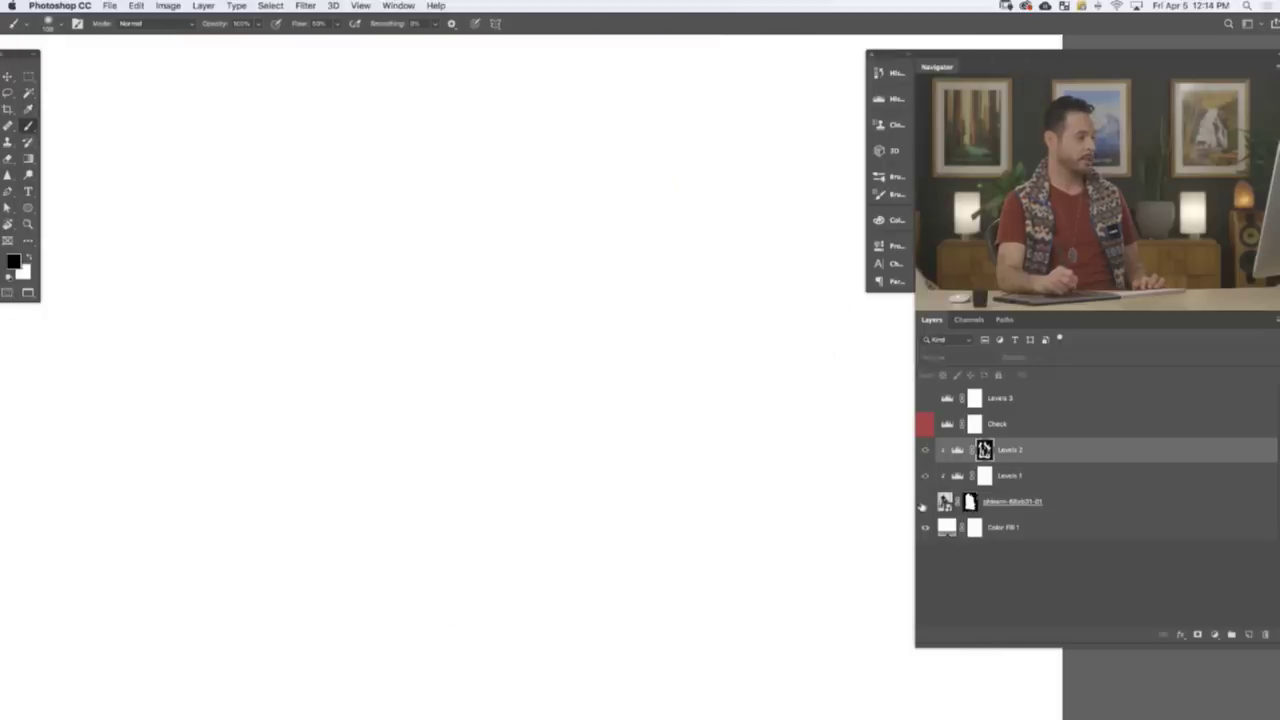
click(922, 510)
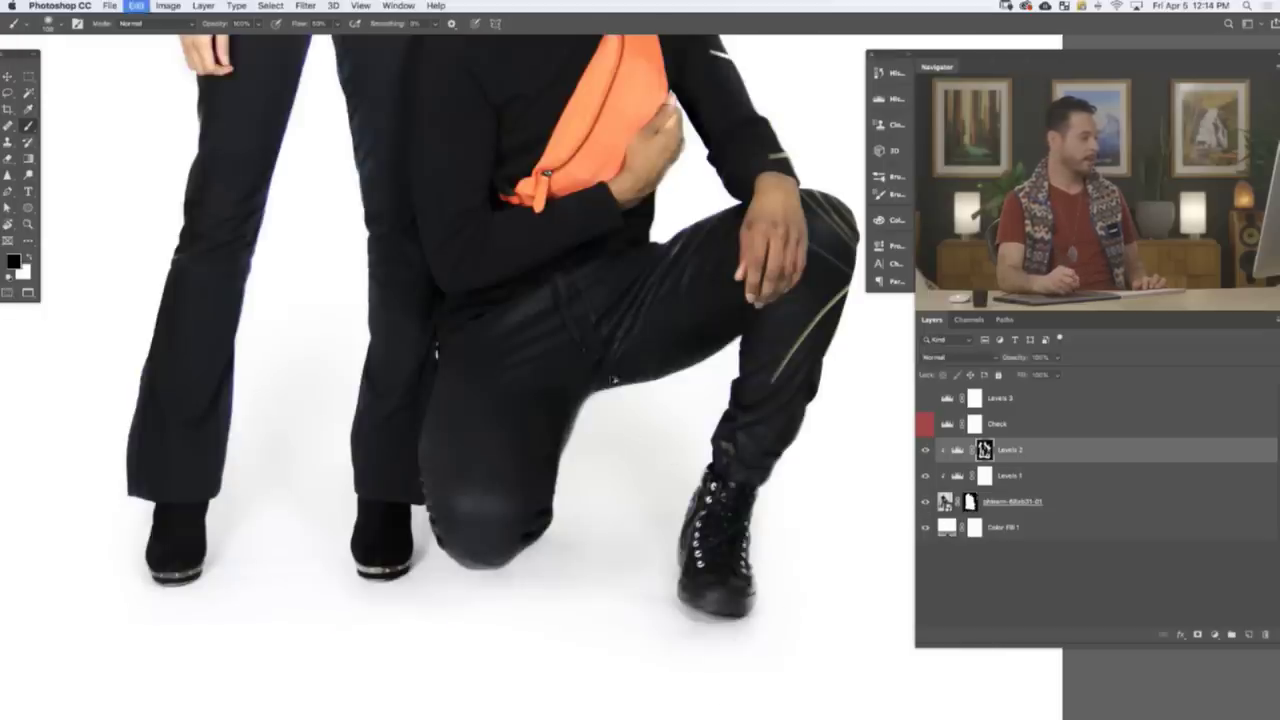
drag(580, 586, 641, 569)
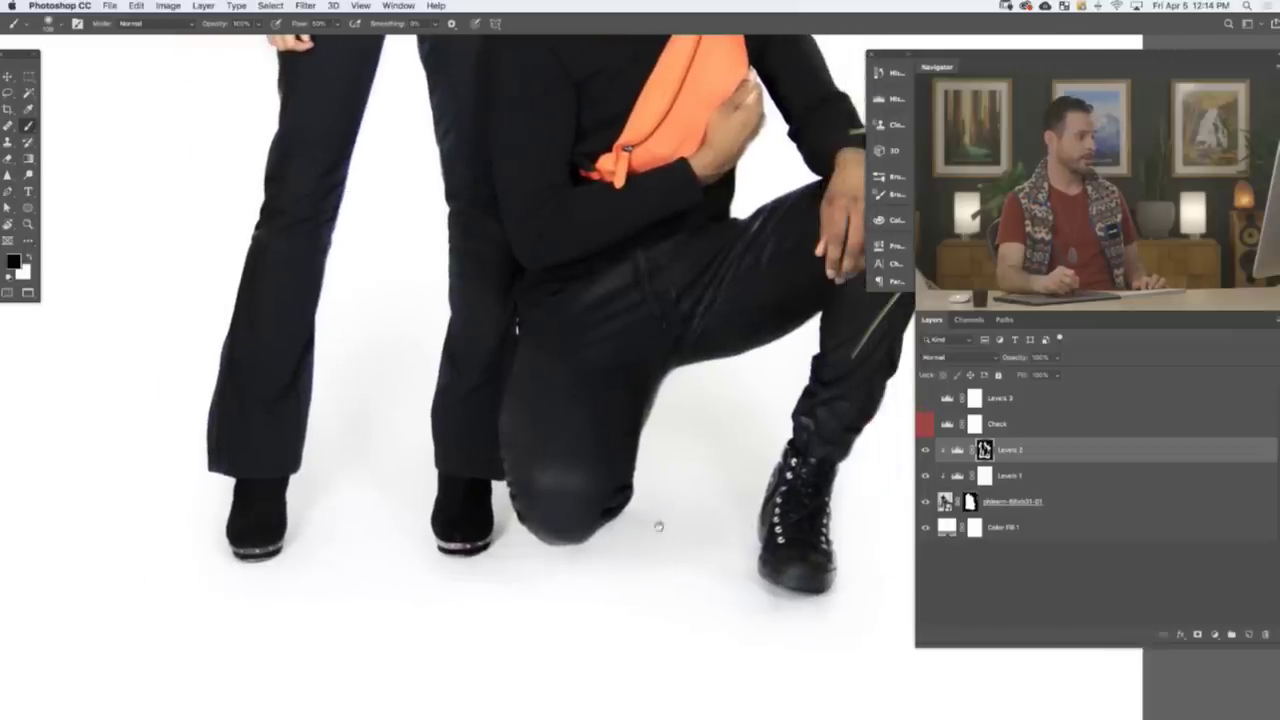
drag(725, 567, 606, 560)
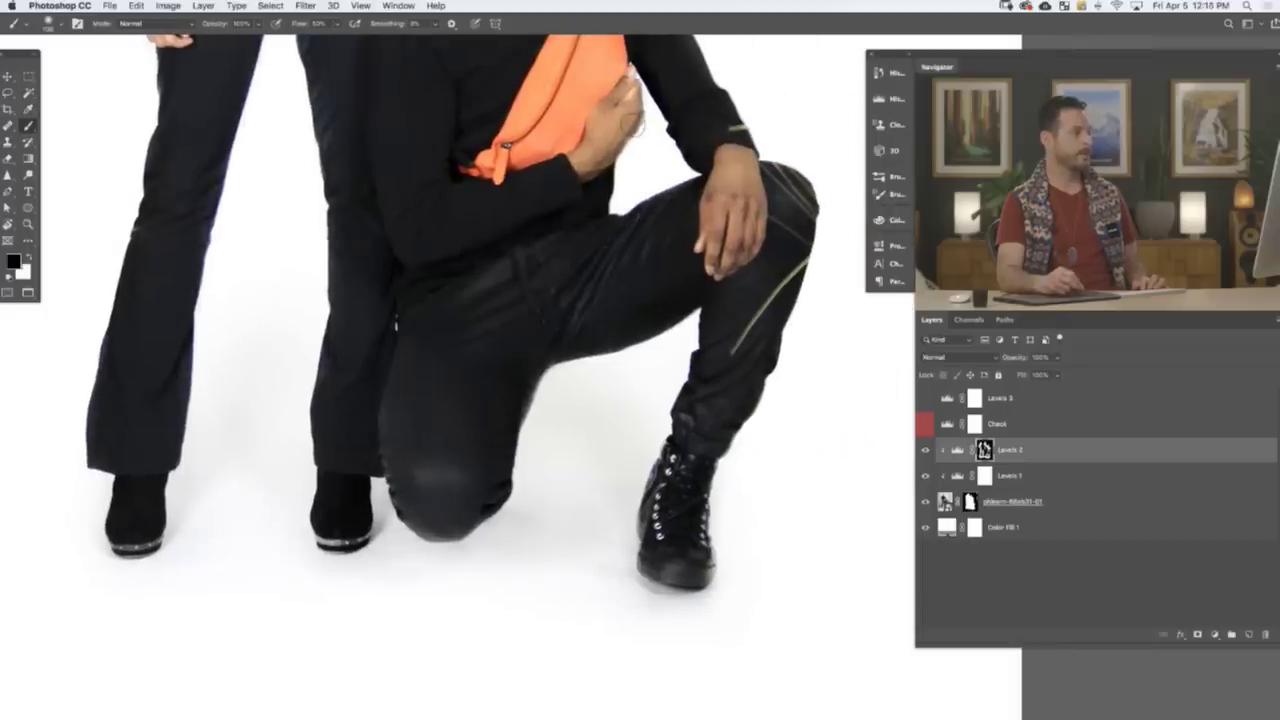
drag(751, 248, 666, 494)
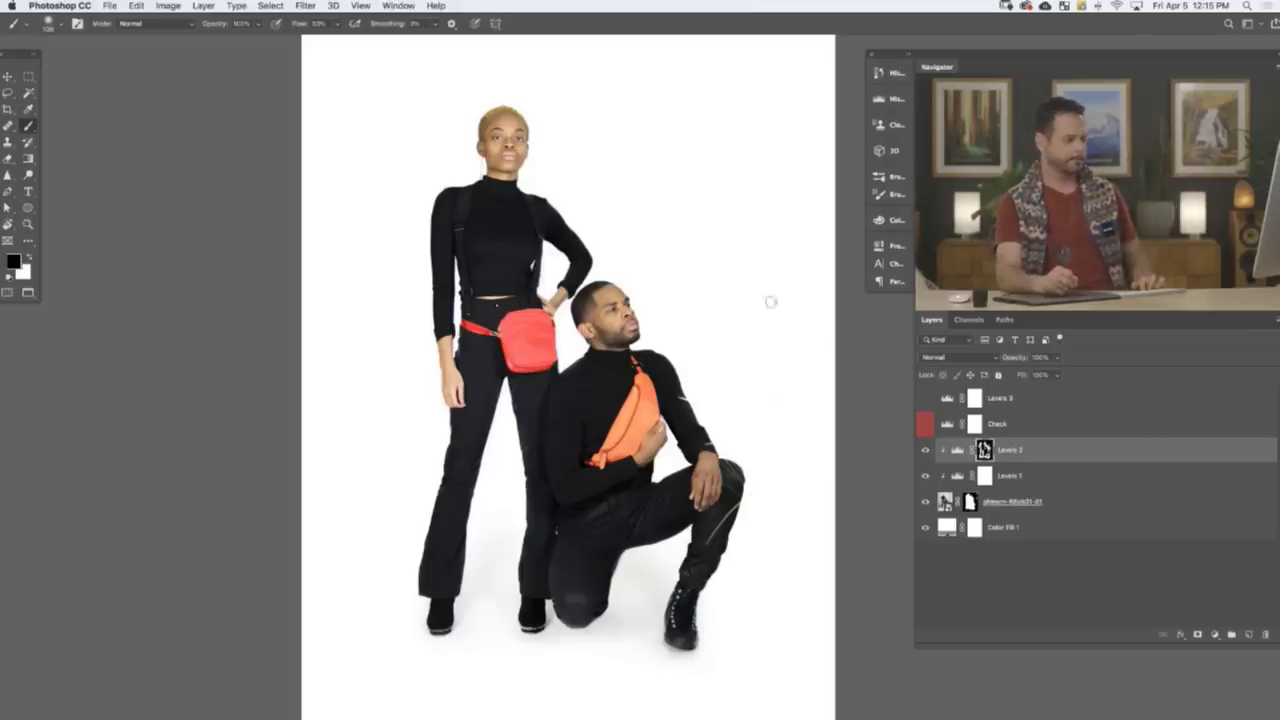
mouse_move(751, 490)
mouse_down()
mouse_move(776, 477)
mouse_move(703, 464)
mouse_up()
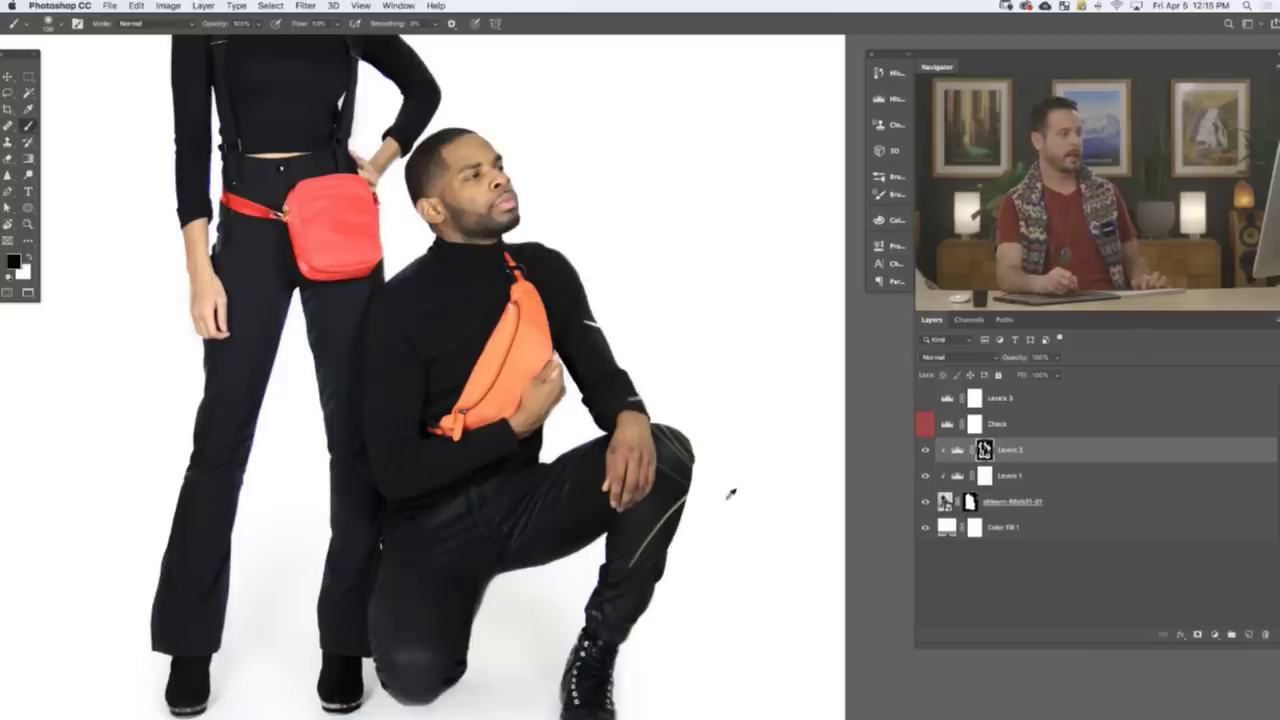
key(super+0)
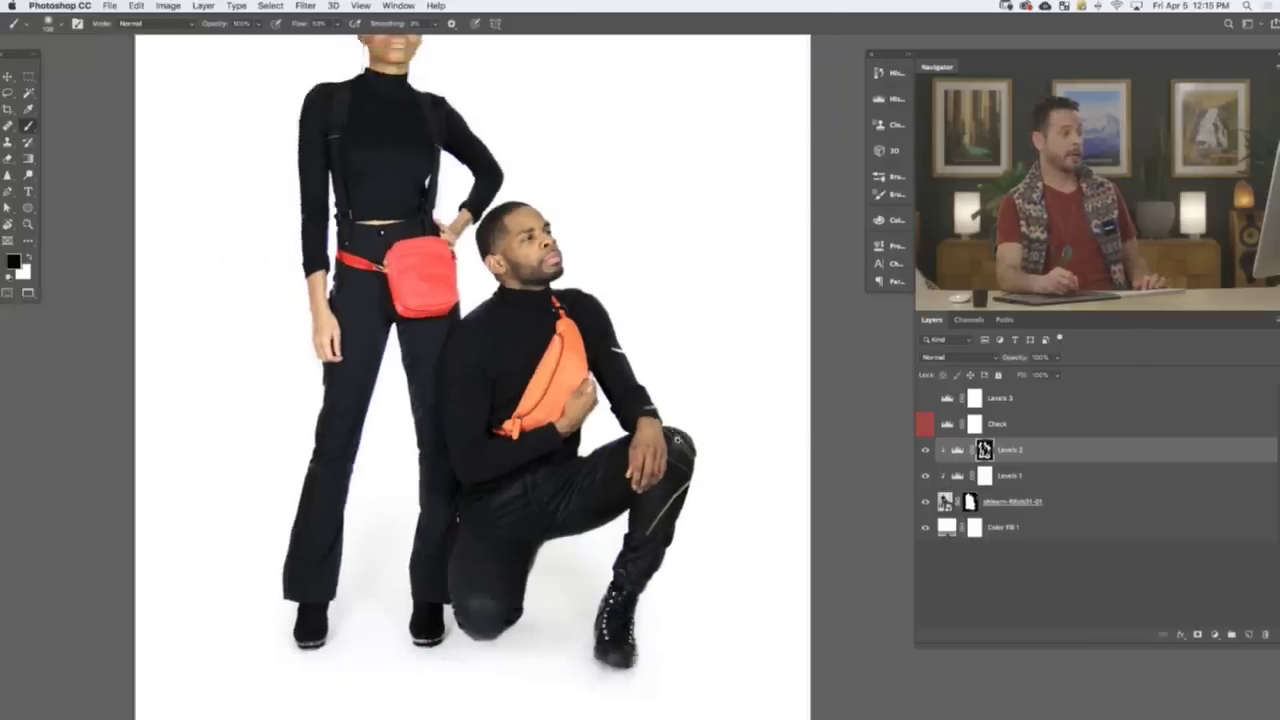
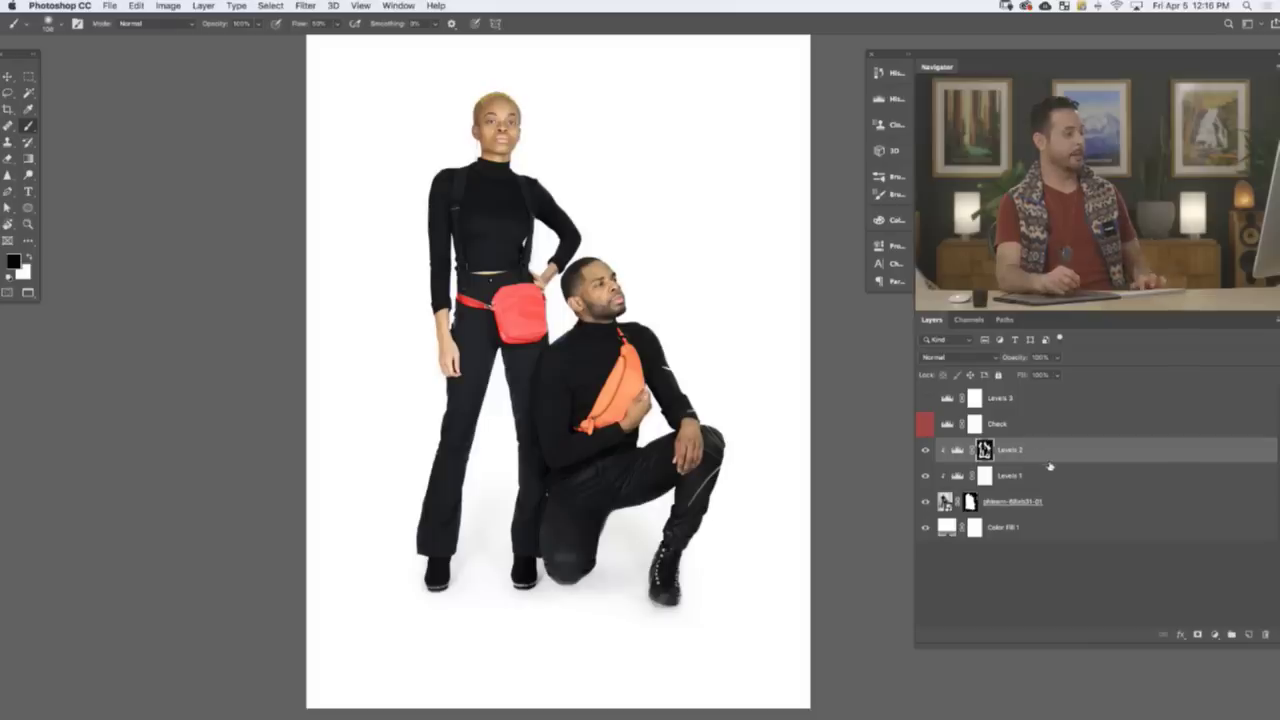
- Compare the kneeling model's sleeve with and without Levels 2, and paint black on its mask over the bright upper-sleeve stripe
drag(683, 366, 749, 394)
drag(723, 458, 673, 333)
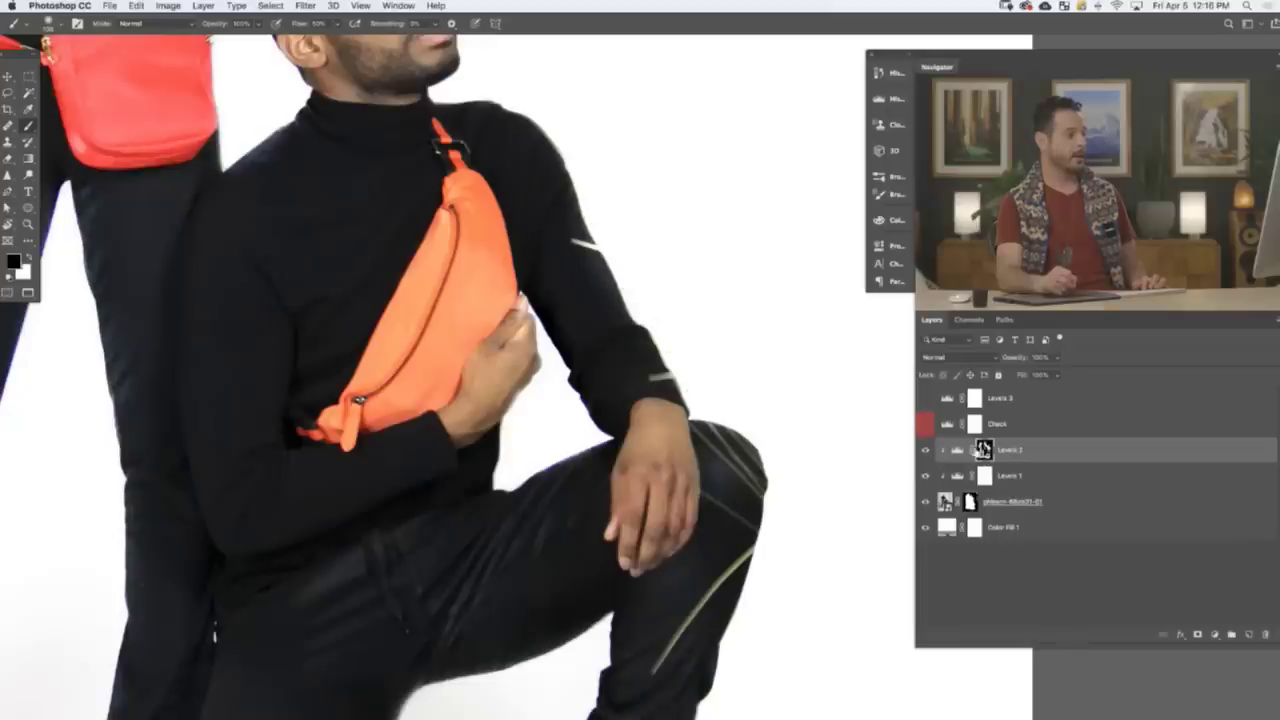
click(927, 453)
click(927, 453)
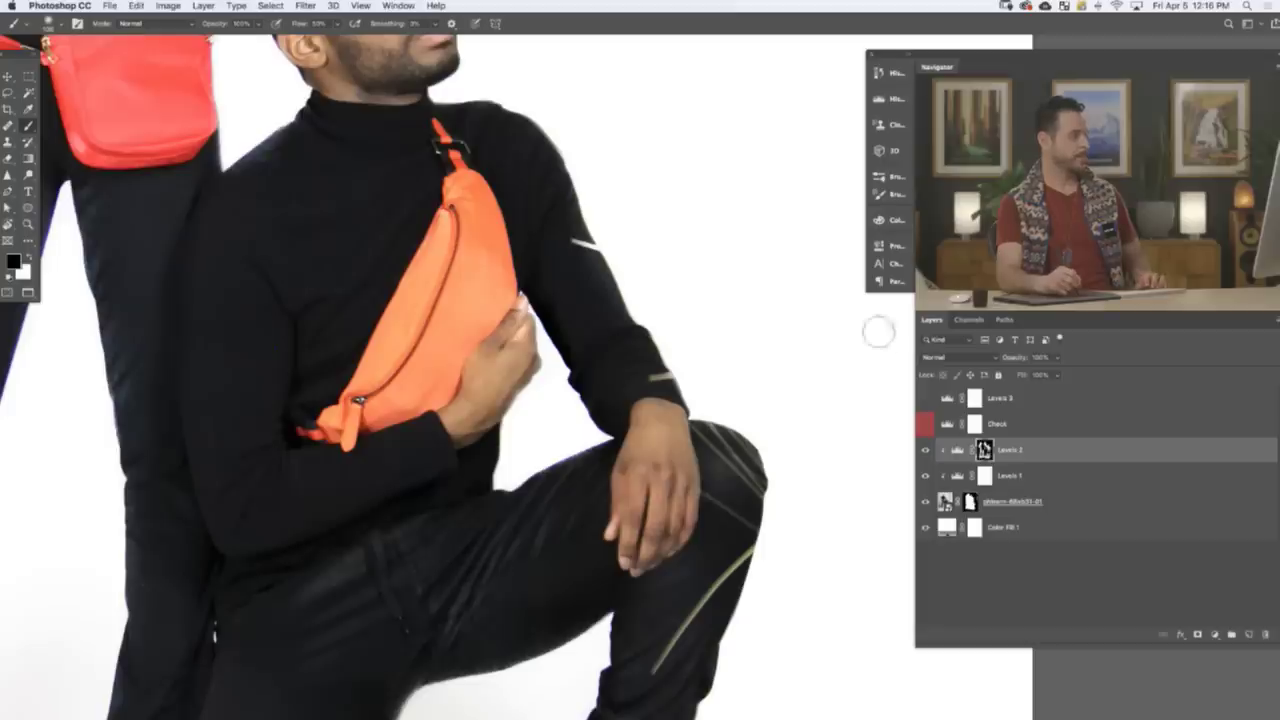
drag(592, 249, 570, 249)
drag(597, 247, 578, 242)
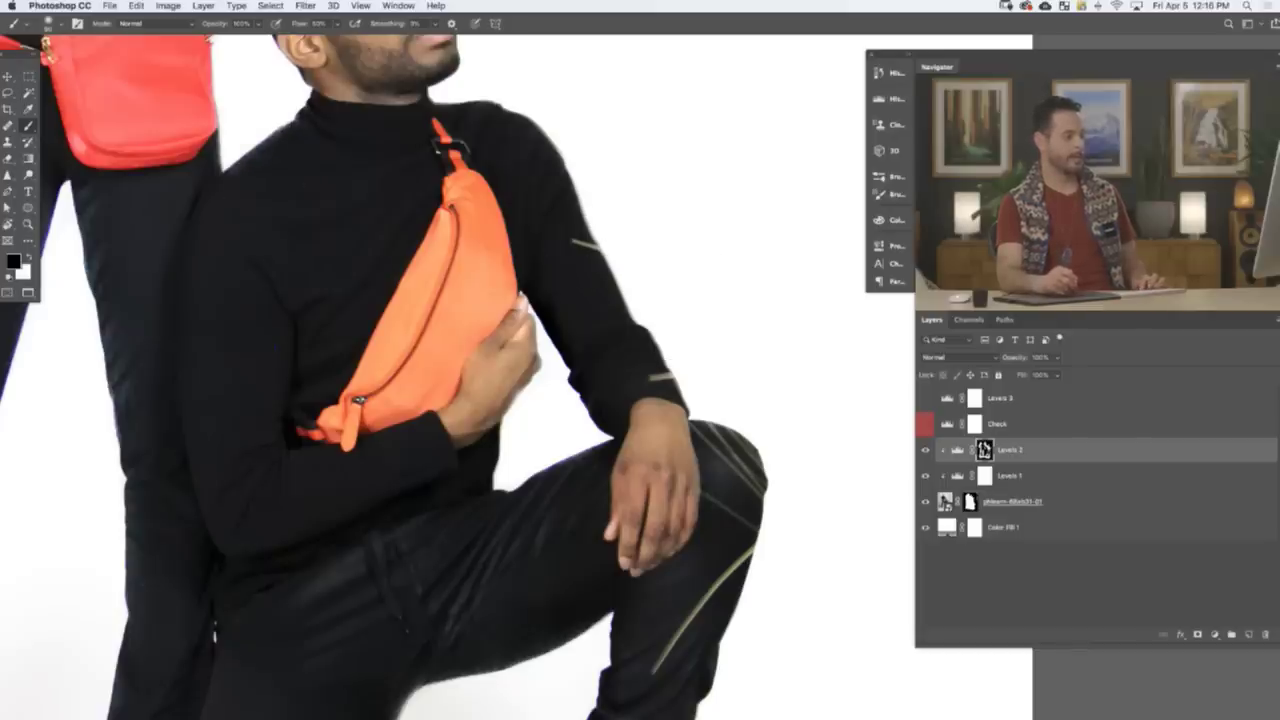
- Add a new layer above Levels 2 and clip it to the photo's clipping group
drag(728, 510, 734, 488)
click(1249, 634)
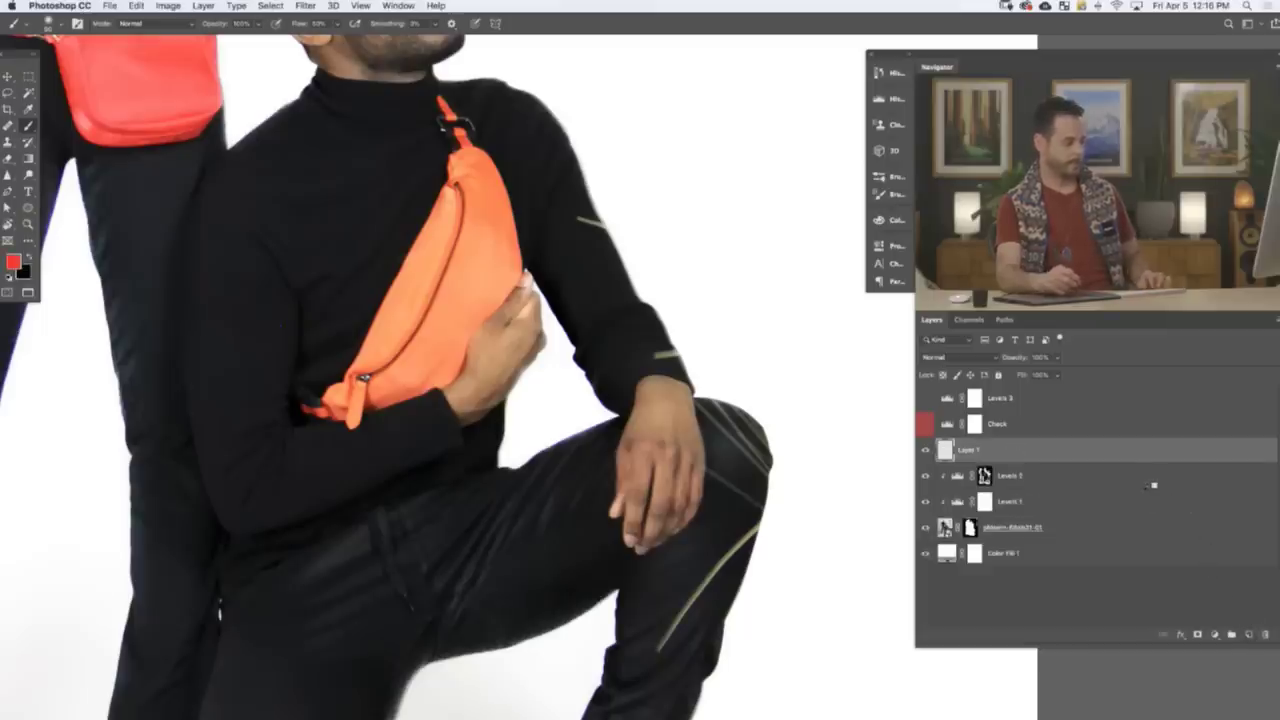
key(alt+super+g)
- Clone dark fabric over the reflective stripes on the kneeling model's upper sleeve and cuff with the Clone Stamp
key(s)
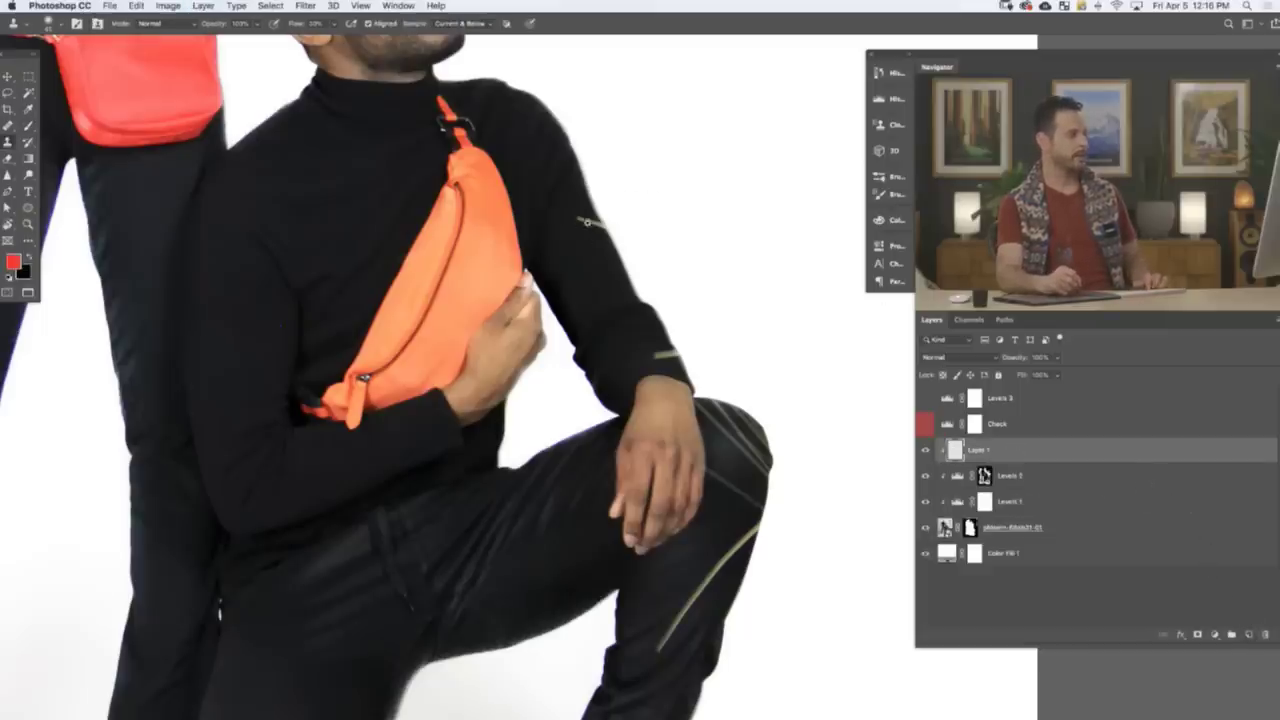
scroll(594, 236, up, 3)
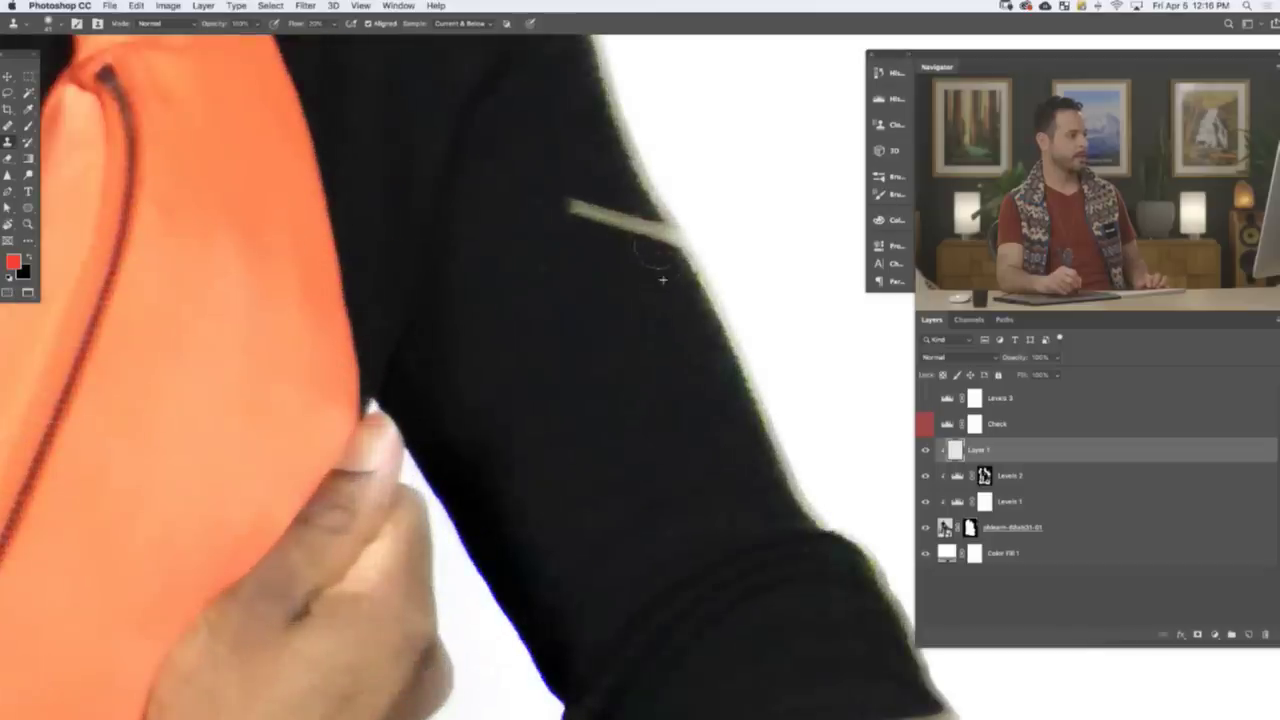
mouse_move(667, 268)
mouse_down()
mouse_move(650, 268)
mouse_move(665, 237)
mouse_move(570, 206)
mouse_up()
drag(708, 392, 611, 137)
drag(785, 532, 605, 375)
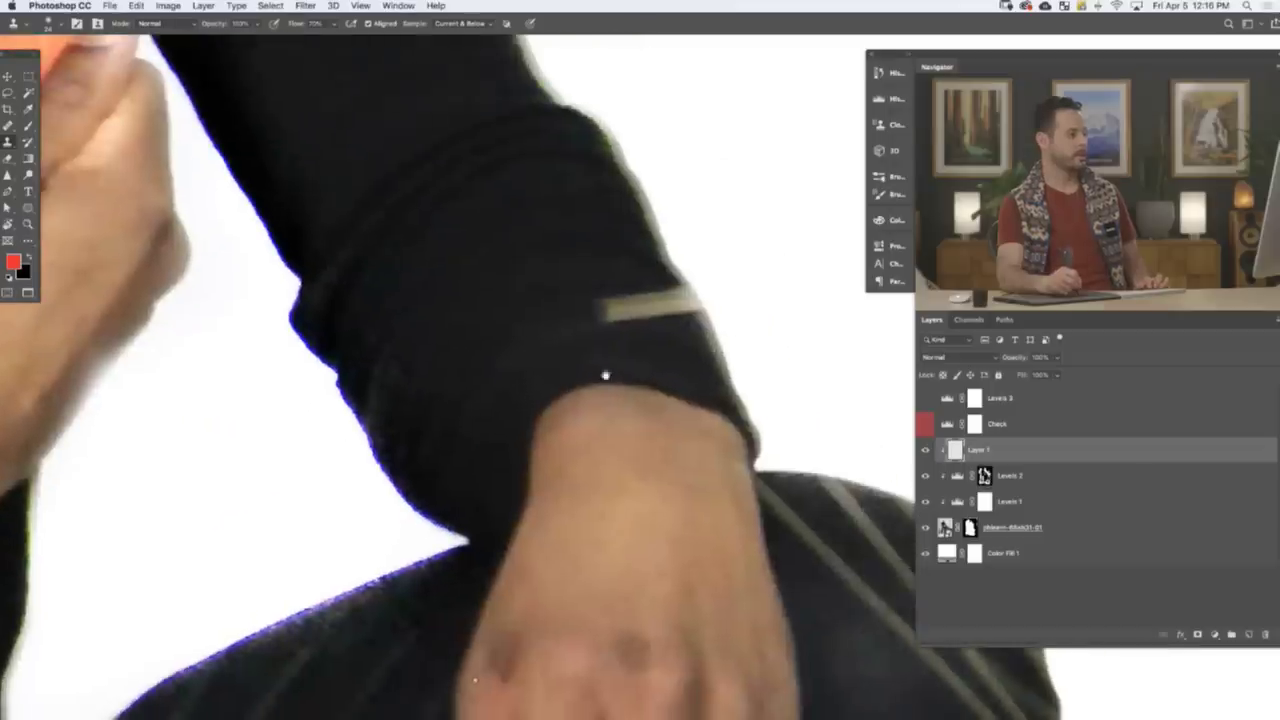
mouse_move(640, 303)
mouse_down()
mouse_move(684, 300)
mouse_move(664, 305)
mouse_up()
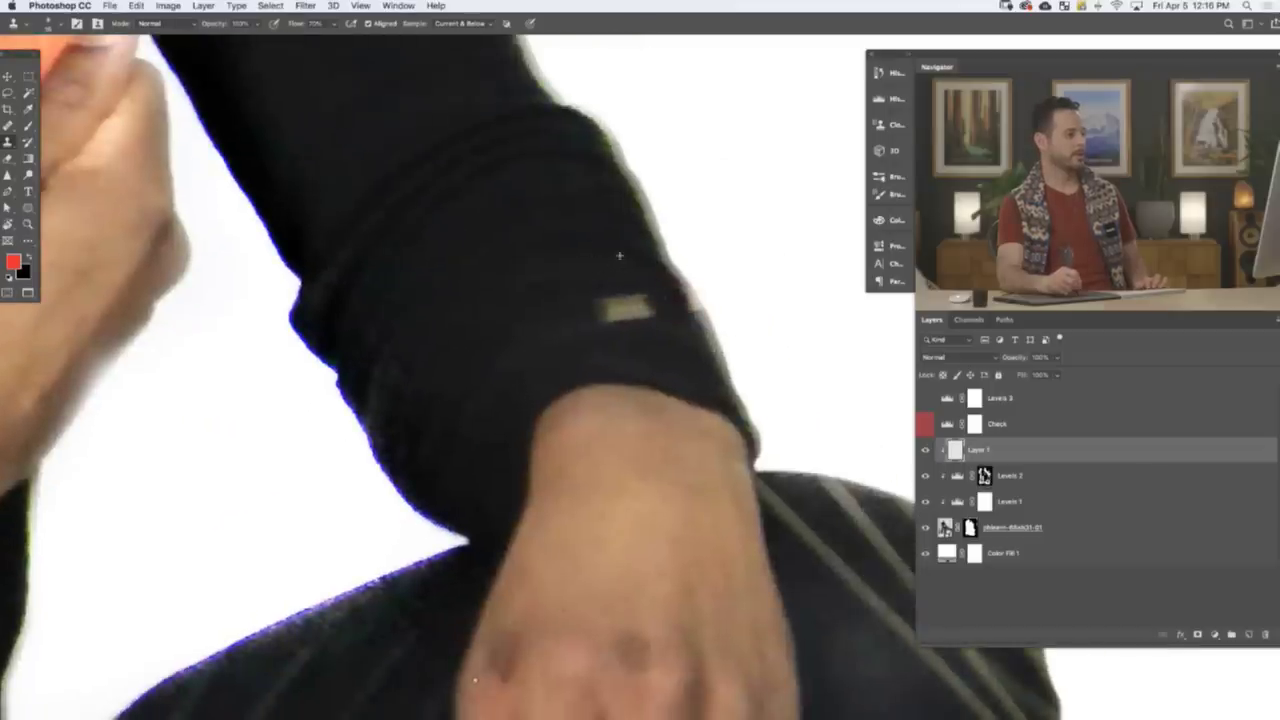
drag(650, 305, 605, 308)
- Clone out the faint stripe running from beside the kneeling model's fingers toward the outer edge of the leg
mouse_move(655, 386)
mouse_down()
mouse_move(506, 255)
mouse_move(476, 209)
mouse_up()
mouse_move(640, 449)
mouse_down()
mouse_move(500, 157)
mouse_move(615, 443)
mouse_move(719, 427)
mouse_move(594, 437)
mouse_up()
alt+click(631, 469)
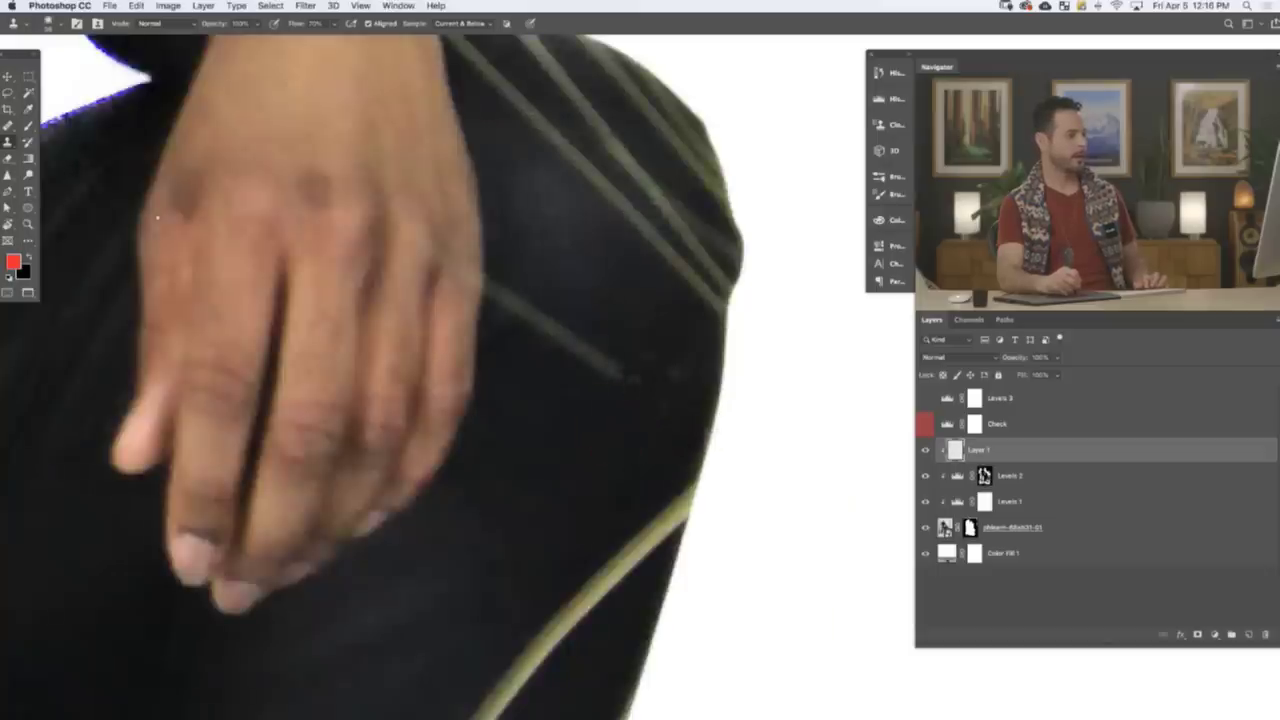
mouse_move(650, 390)
mouse_down()
mouse_move(594, 367)
mouse_move(567, 361)
mouse_move(561, 310)
mouse_move(538, 331)
mouse_move(492, 287)
mouse_up()
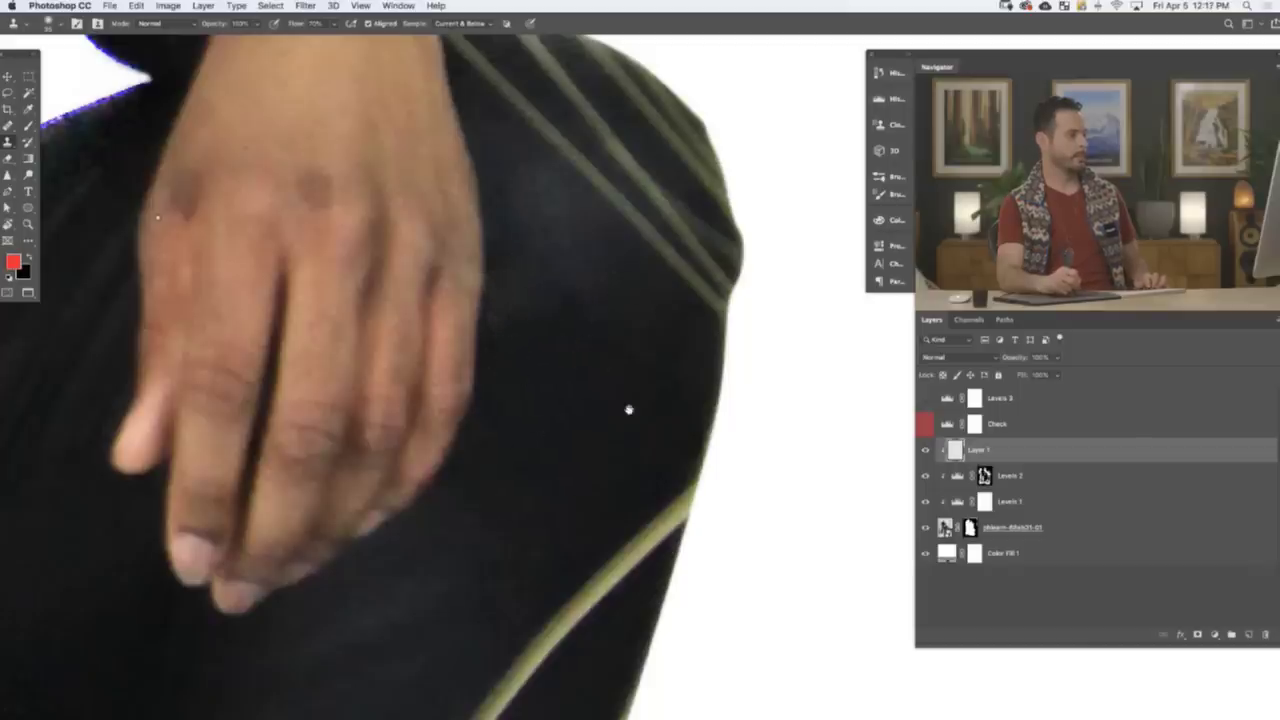
- Clone dark fabric over the ends of the reflective stripes along the outer edge of the raised knee
scroll(628, 409, up, 3)
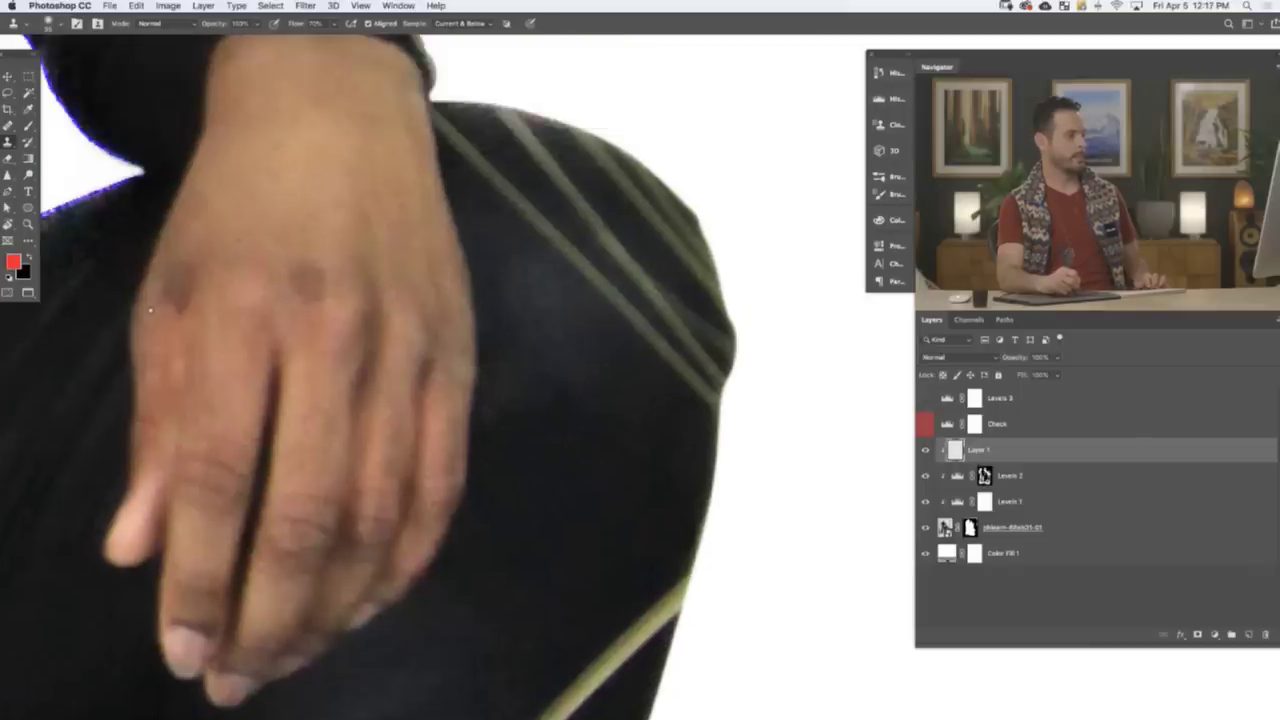
mouse_move(700, 414)
mouse_down()
mouse_move(722, 414)
mouse_move(711, 410)
mouse_up()
alt+click(680, 480)
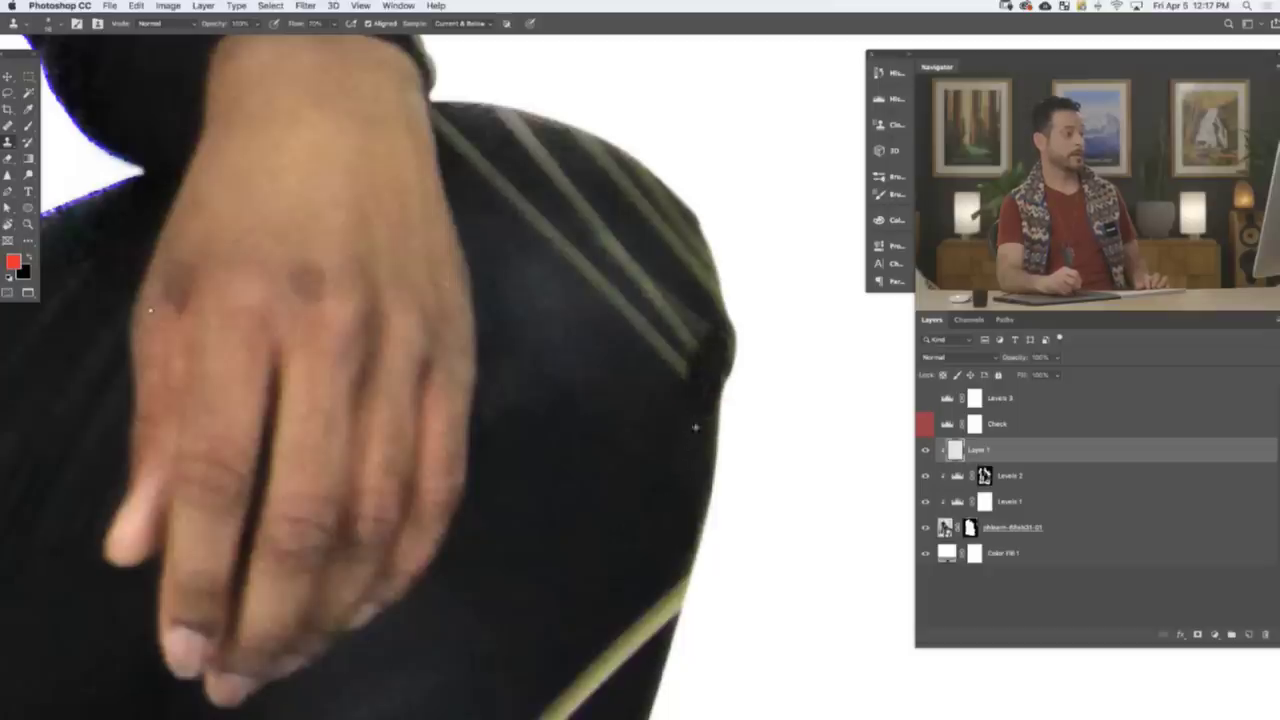
mouse_move(728, 340)
mouse_down()
mouse_move(688, 361)
mouse_move(662, 308)
mouse_move(656, 348)
mouse_up()
mouse_move(703, 276)
mouse_down()
mouse_move(716, 294)
mouse_move(704, 294)
mouse_move(695, 236)
mouse_move(708, 259)
mouse_up()
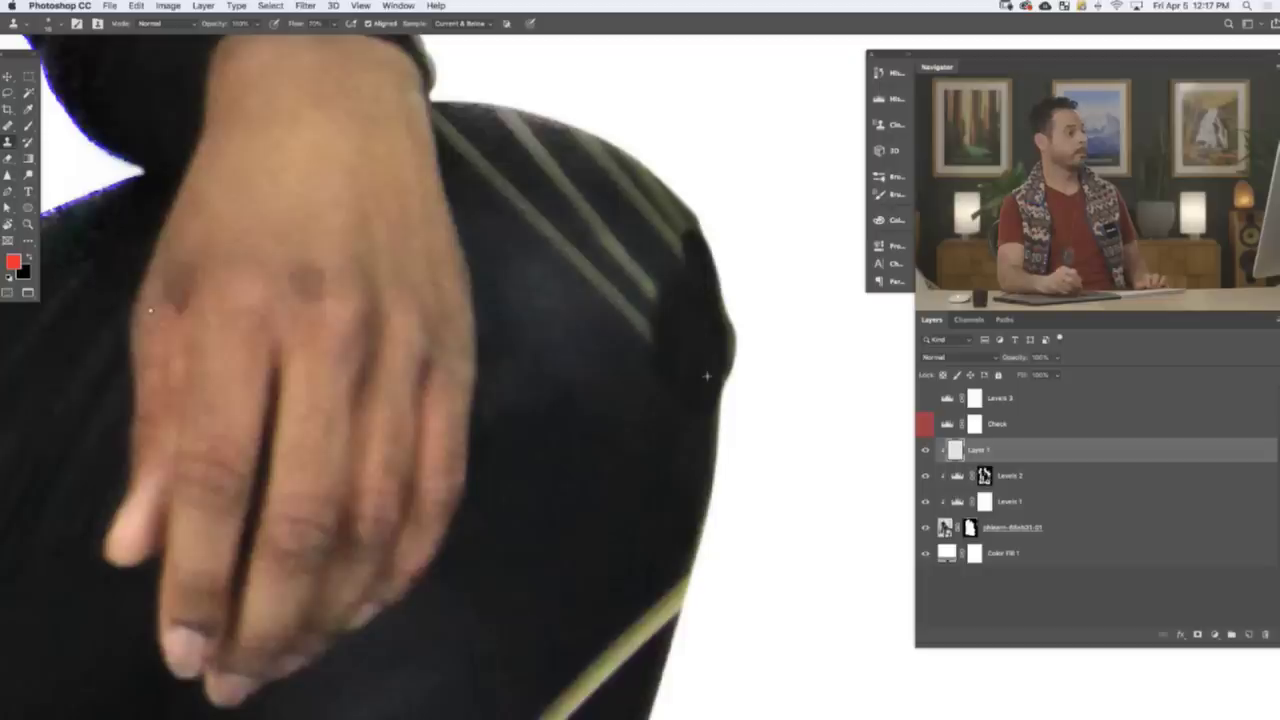
drag(629, 289, 633, 289)
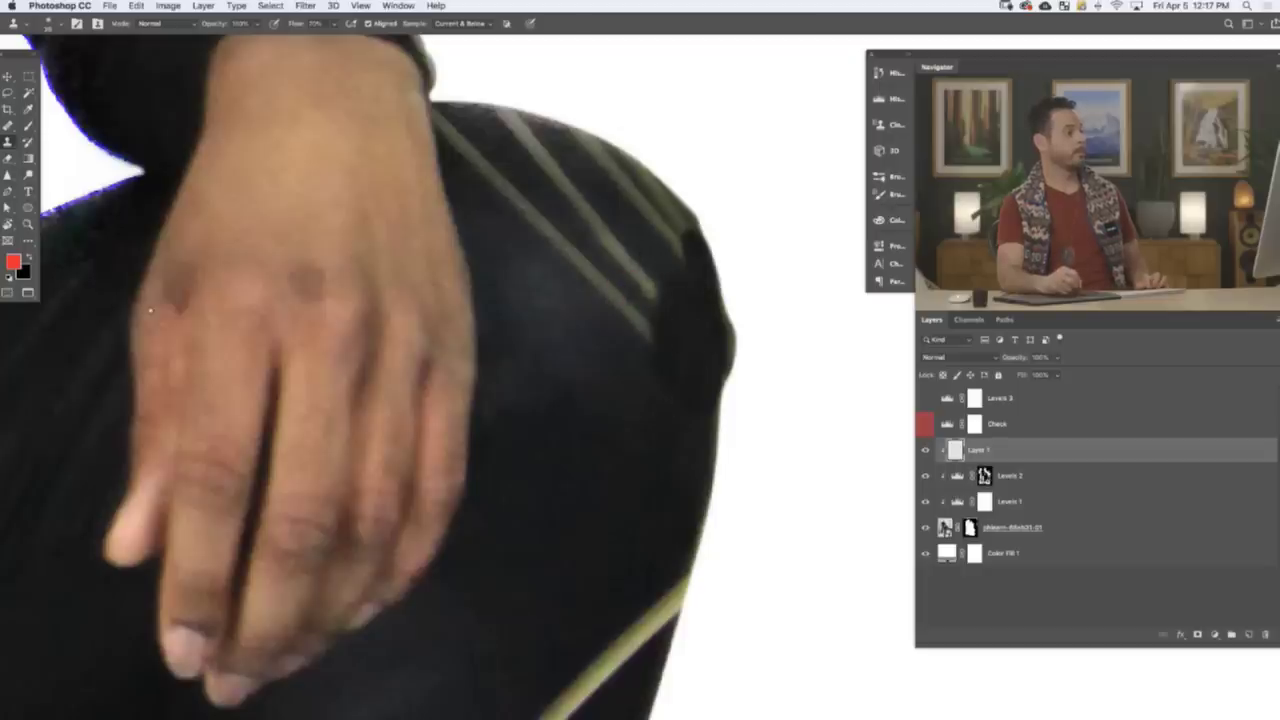
drag(660, 232, 683, 222)
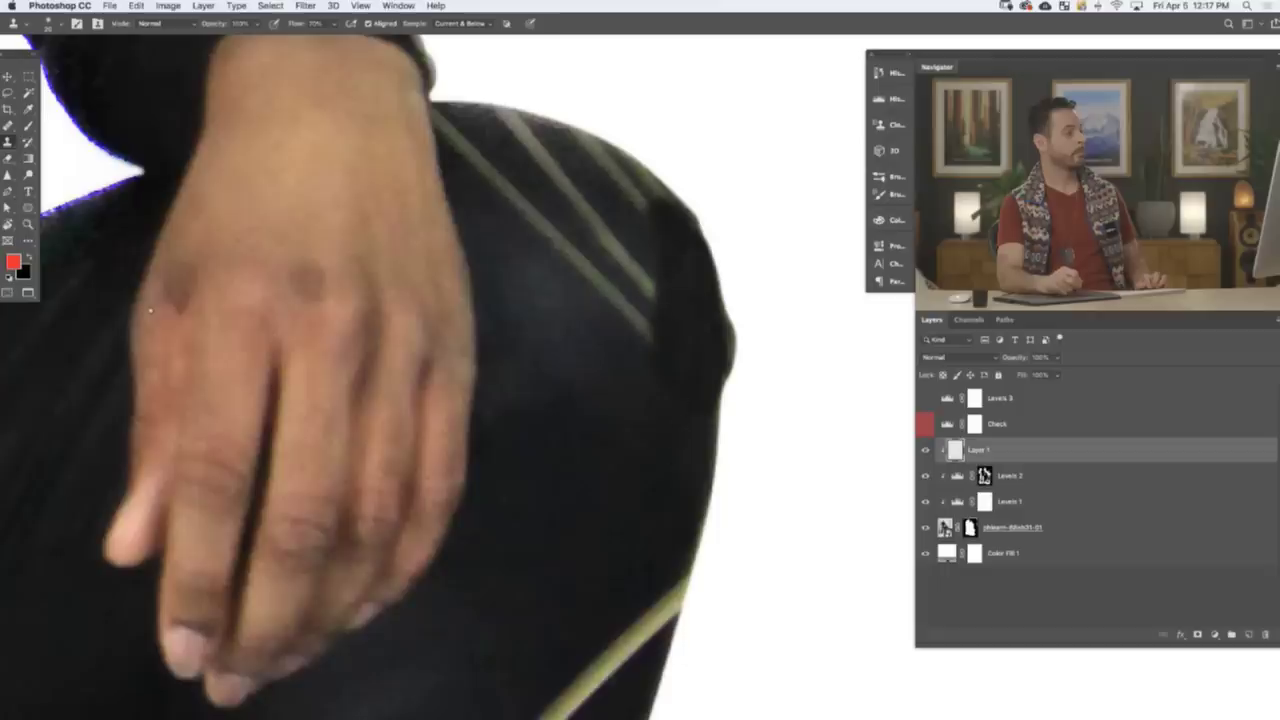
- Clone out the remaining lengths of the reflective stripes across the top of the raised knee
drag(641, 283, 649, 331)
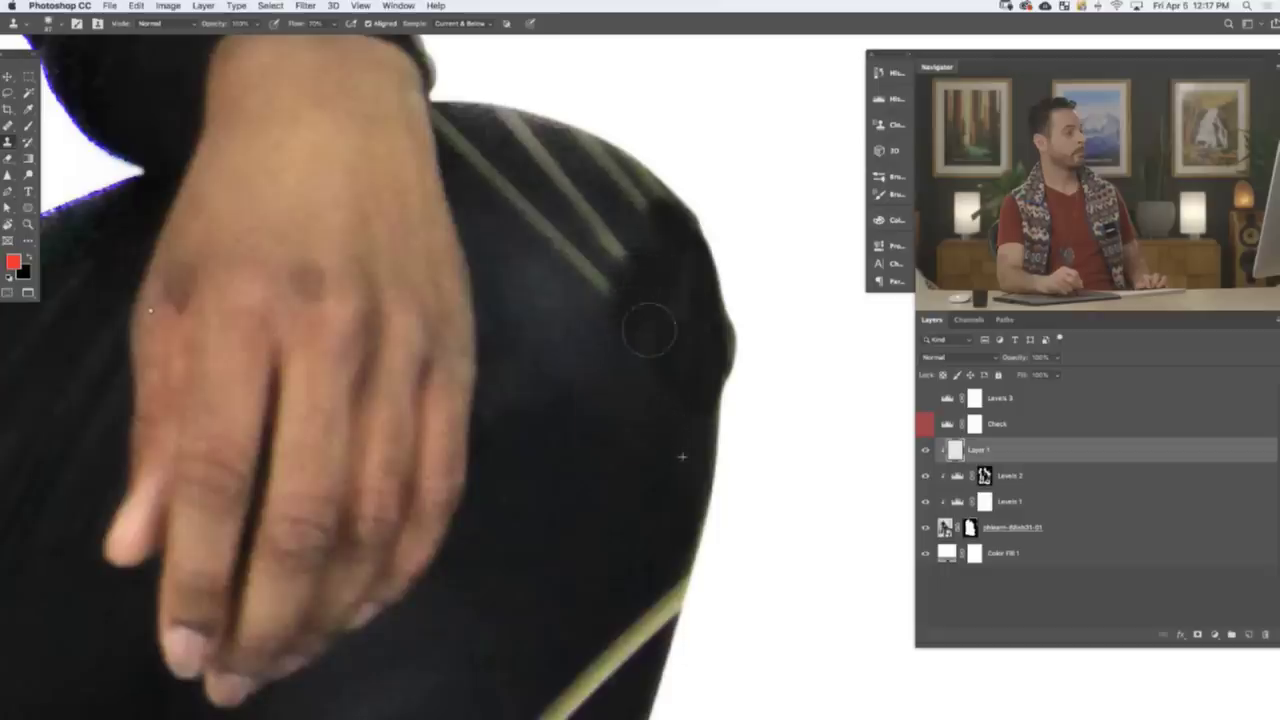
drag(630, 198, 598, 256)
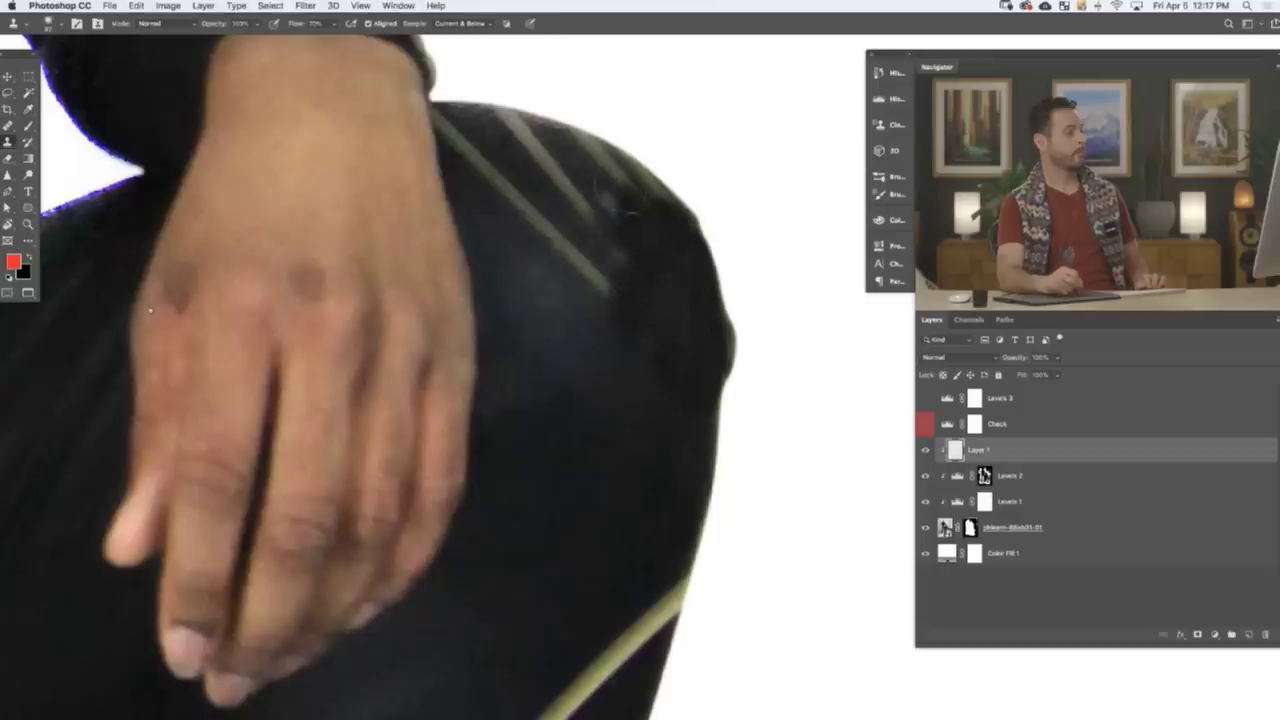
alt+click(643, 217)
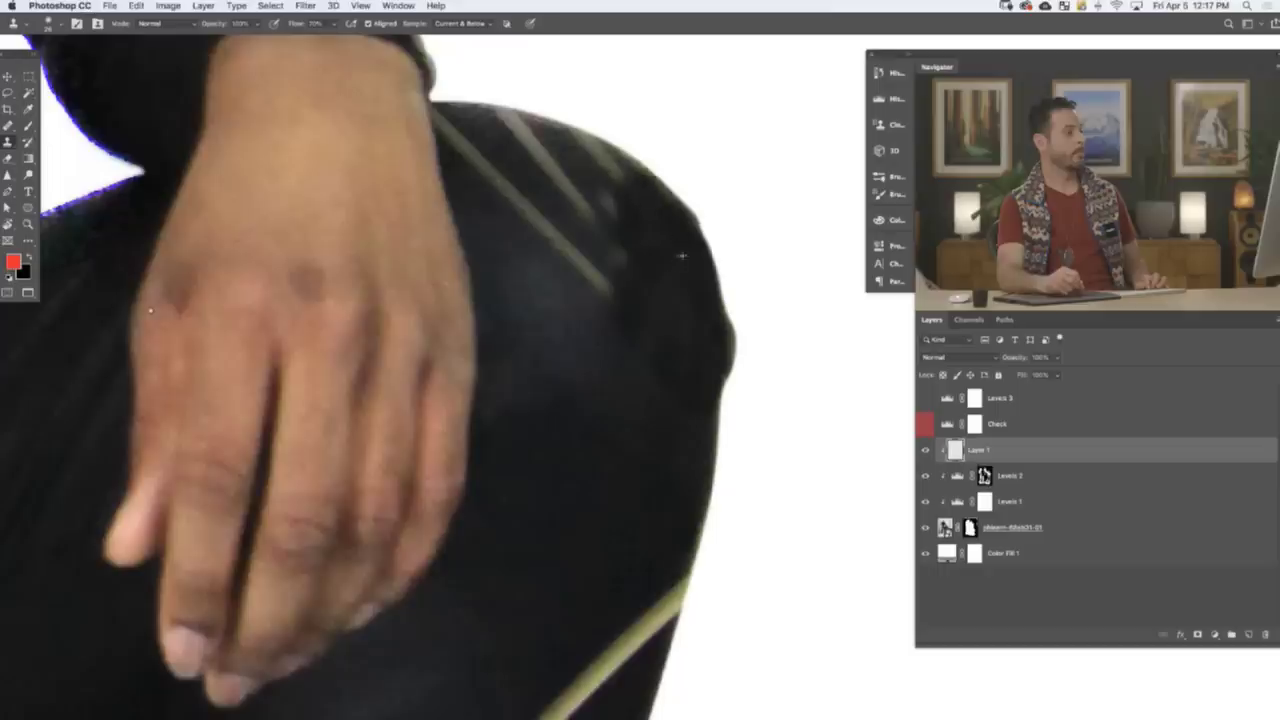
drag(612, 160, 590, 136)
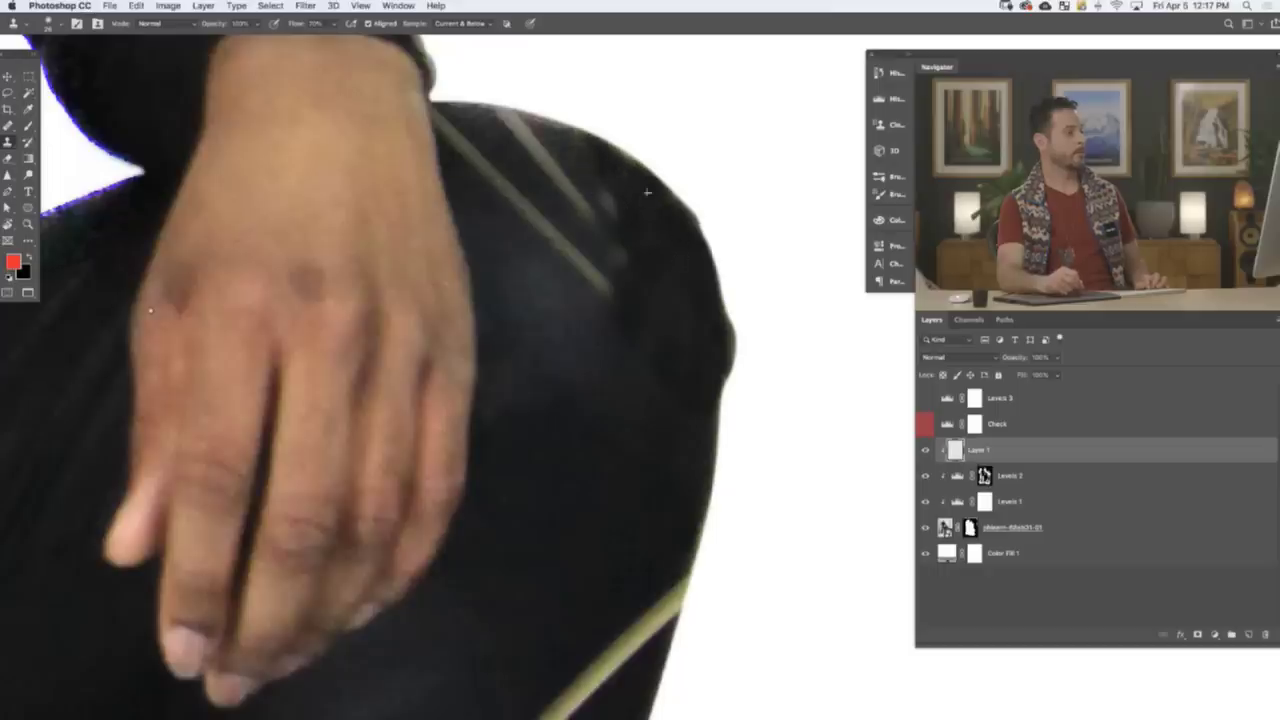
alt+click(588, 160)
mouse_move(536, 141)
mouse_down()
mouse_move(500, 112)
mouse_move(565, 140)
mouse_up()
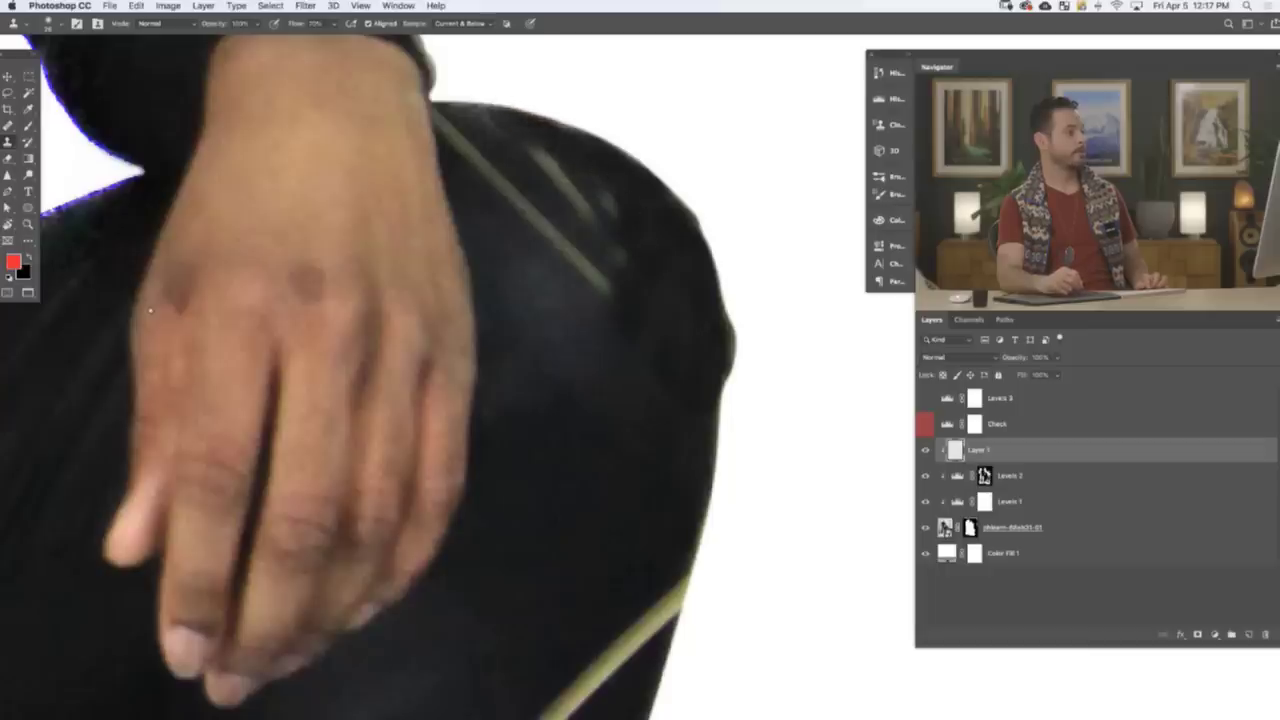
mouse_move(612, 212)
mouse_down()
mouse_move(609, 270)
mouse_move(601, 218)
mouse_move(607, 234)
mouse_move(582, 272)
mouse_move(564, 258)
mouse_move(576, 190)
mouse_move(557, 228)
mouse_up()
- Sample the dark trouser colour and brush over the last stripe remnants on the knee beside the wrist
key(b)
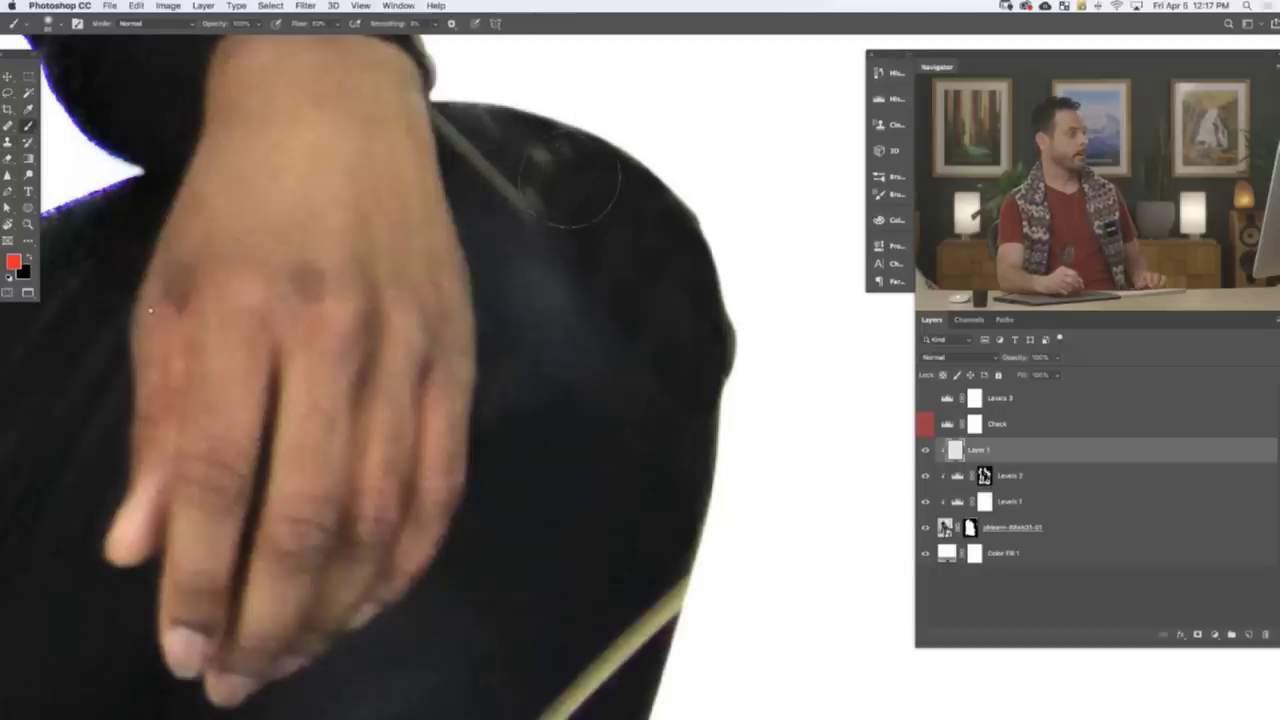
mouse_move(586, 183)
mouse_down()
mouse_move(527, 179)
mouse_move(578, 184)
mouse_move(566, 161)
mouse_move(545, 210)
mouse_move(493, 184)
mouse_move(543, 167)
mouse_move(567, 228)
mouse_move(576, 197)
mouse_move(539, 163)
mouse_move(499, 163)
mouse_move(465, 137)
mouse_up()
key(x)
alt+click(505, 133)
click(463, 148)
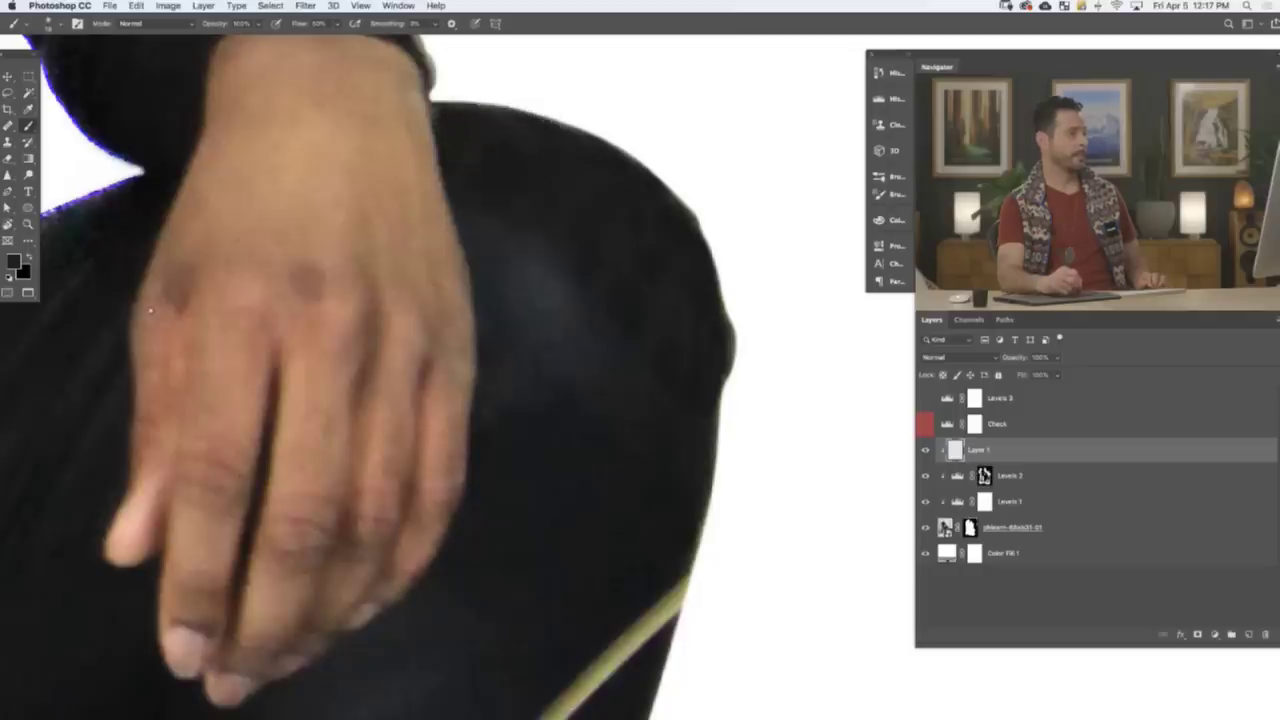
- Blend a soft highlight across the raised knee with sampled fabric tones, setting the brush flow to 10%
mouse_move(551, 286)
mouse_down()
mouse_move(634, 286)
mouse_move(600, 283)
mouse_up()
alt+click(551, 317)
alt+click(560, 284)
key(shift+1)
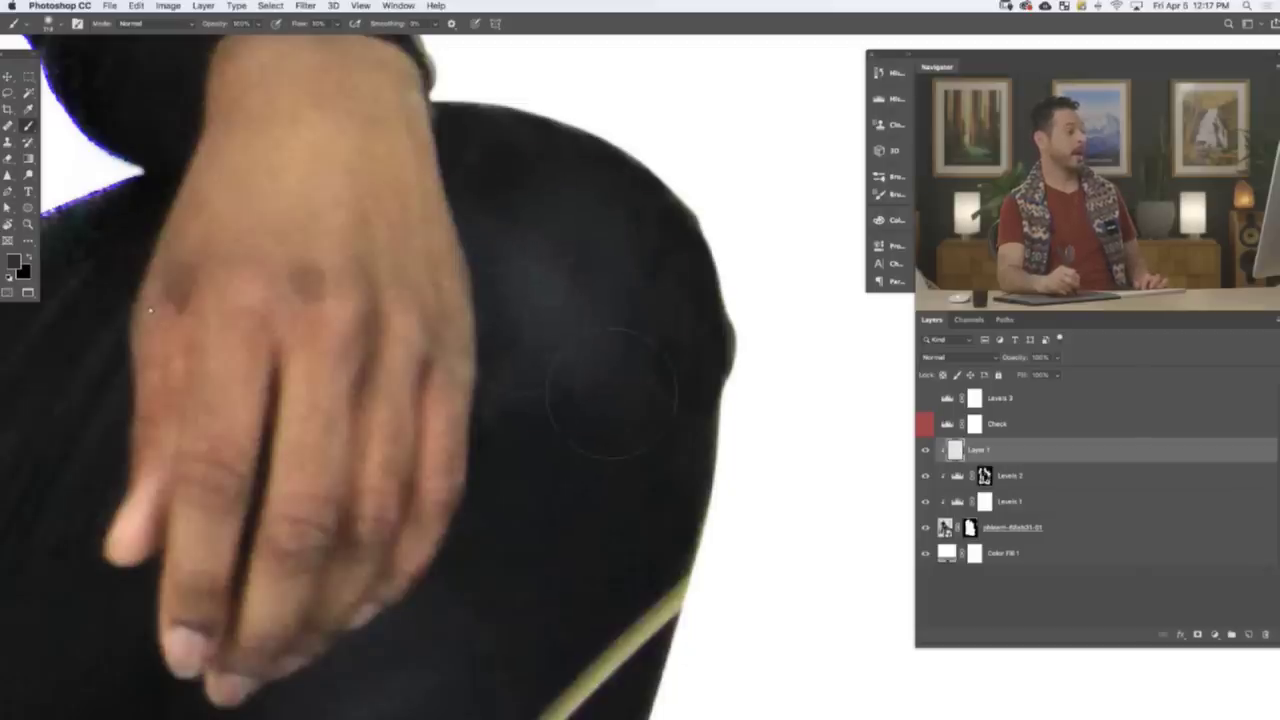
- Remove the long curved stripe on the kneeling model's lower leg by painting sampled dark fabric over its upper end and cloning out the rest
mouse_move(614, 500)
mouse_down()
mouse_move(654, 246)
mouse_move(643, 398)
mouse_up()
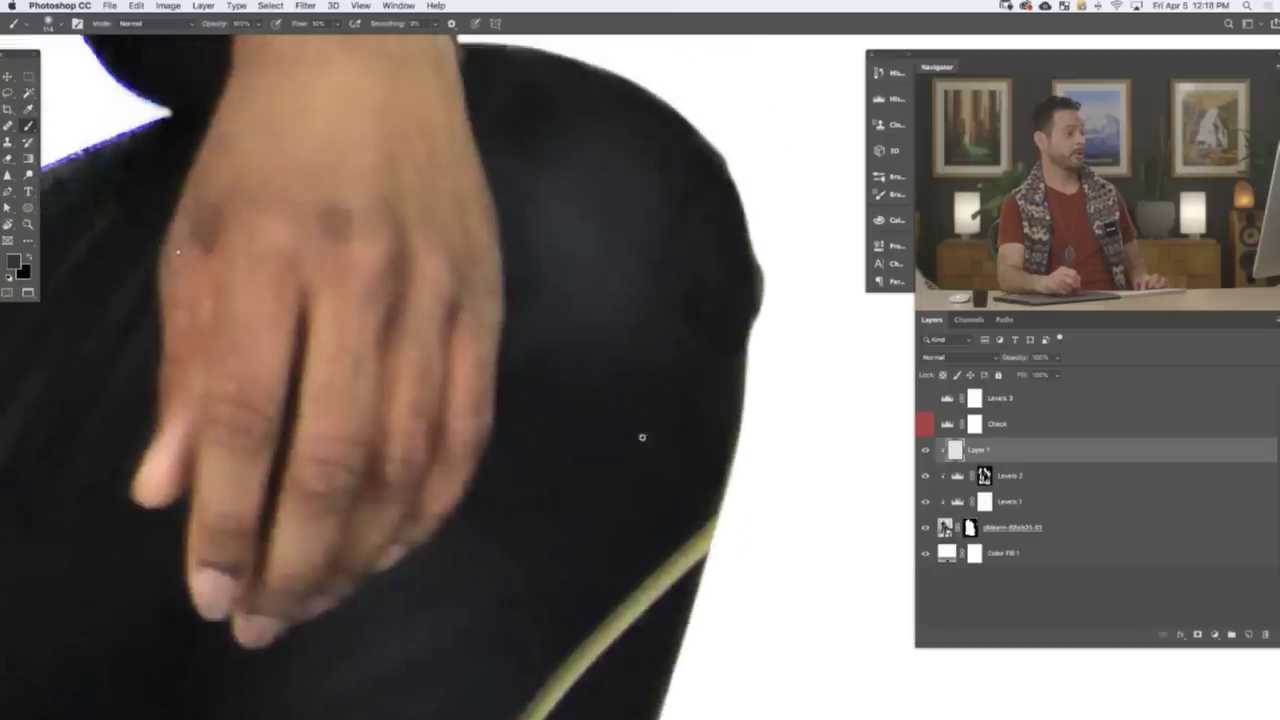
scroll(600, 200, down, 5)
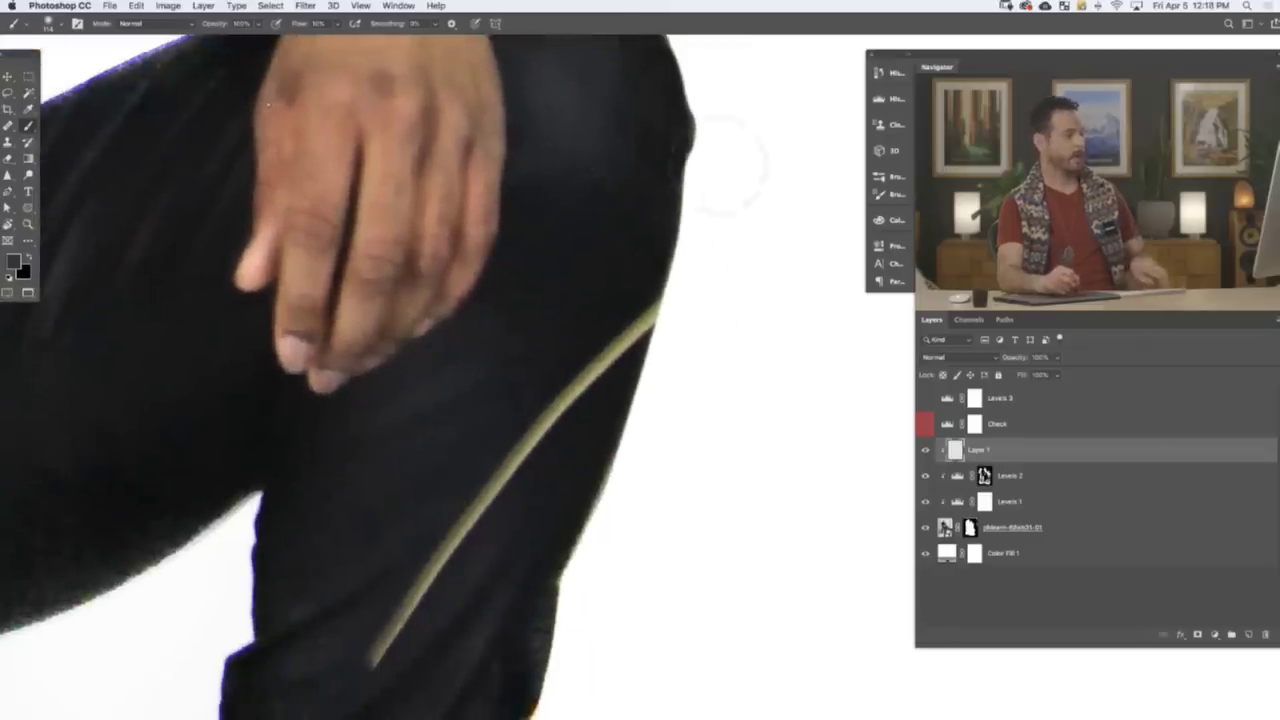
click(641, 311)
mouse_move(641, 311)
mouse_down()
mouse_move(564, 306)
mouse_move(622, 313)
mouse_up()
alt+click(630, 310)
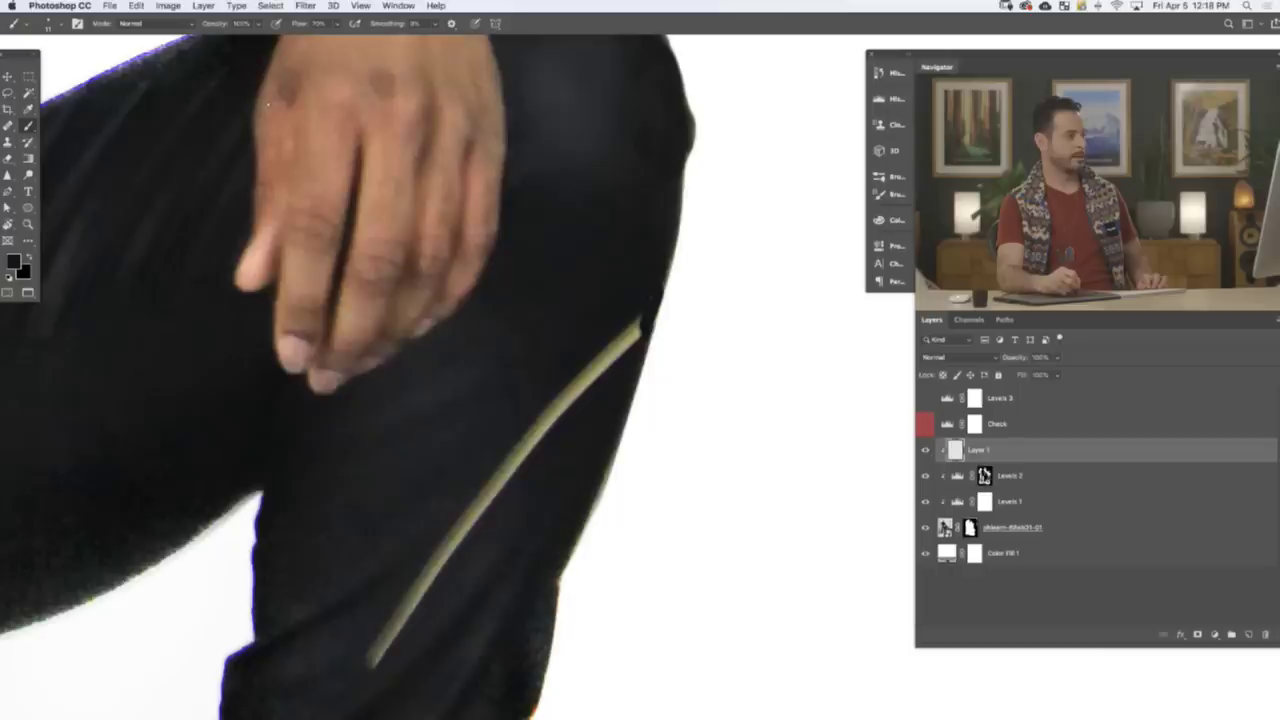
mouse_move(641, 318)
mouse_down()
mouse_move(529, 444)
mouse_move(509, 458)
mouse_move(498, 444)
mouse_move(465, 491)
mouse_move(595, 356)
mouse_up()
key(s)
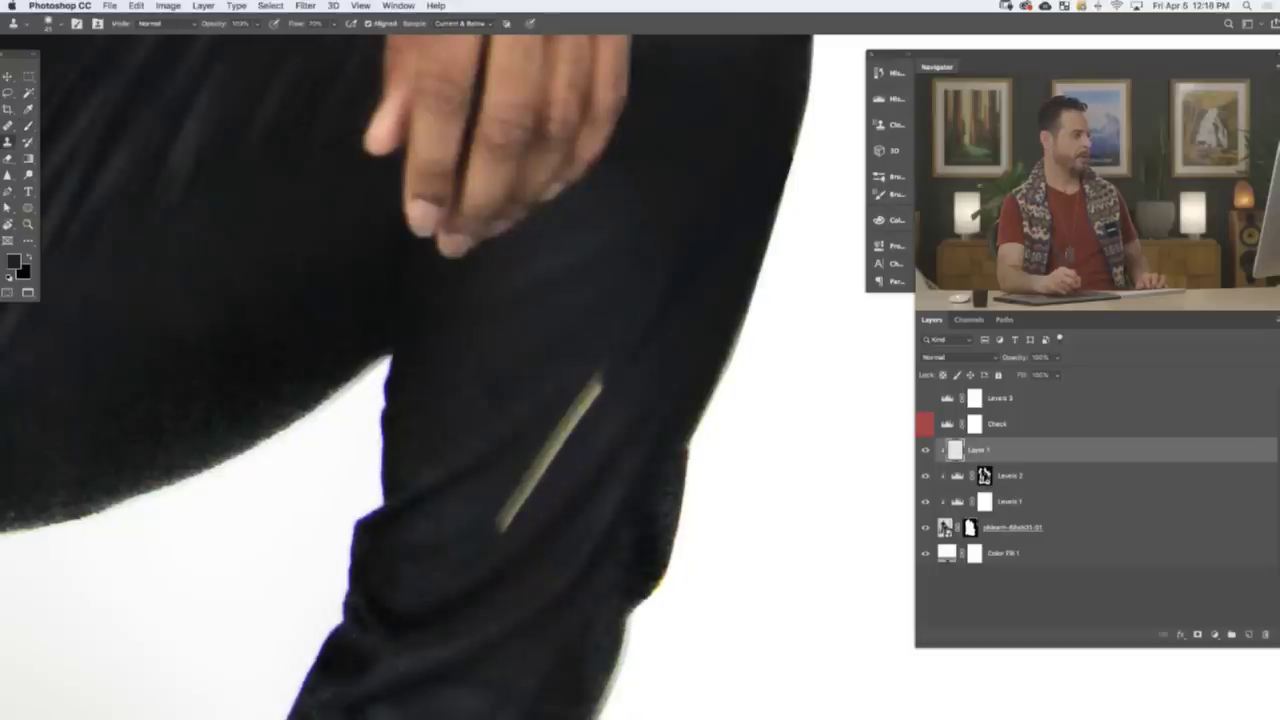
drag(596, 382, 509, 517)
drag(577, 566, 643, 283)
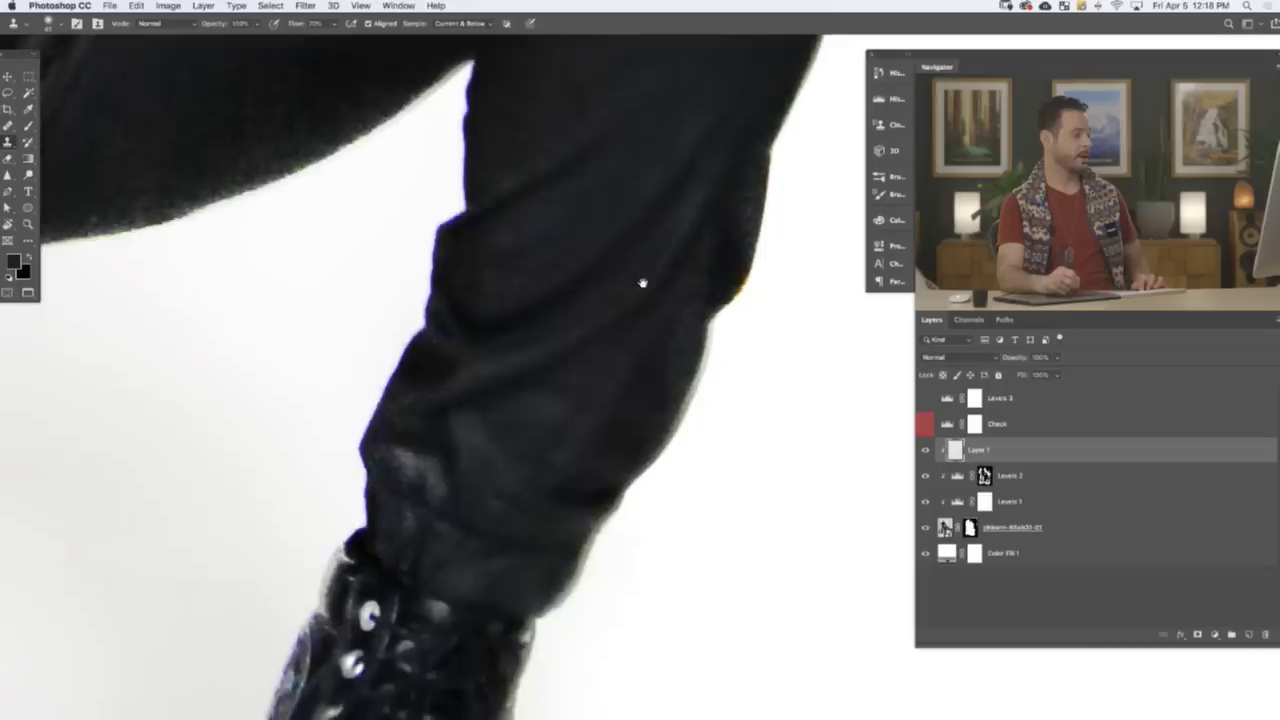
drag(672, 400, 683, 636)
scroll(683, 636, down, 4)
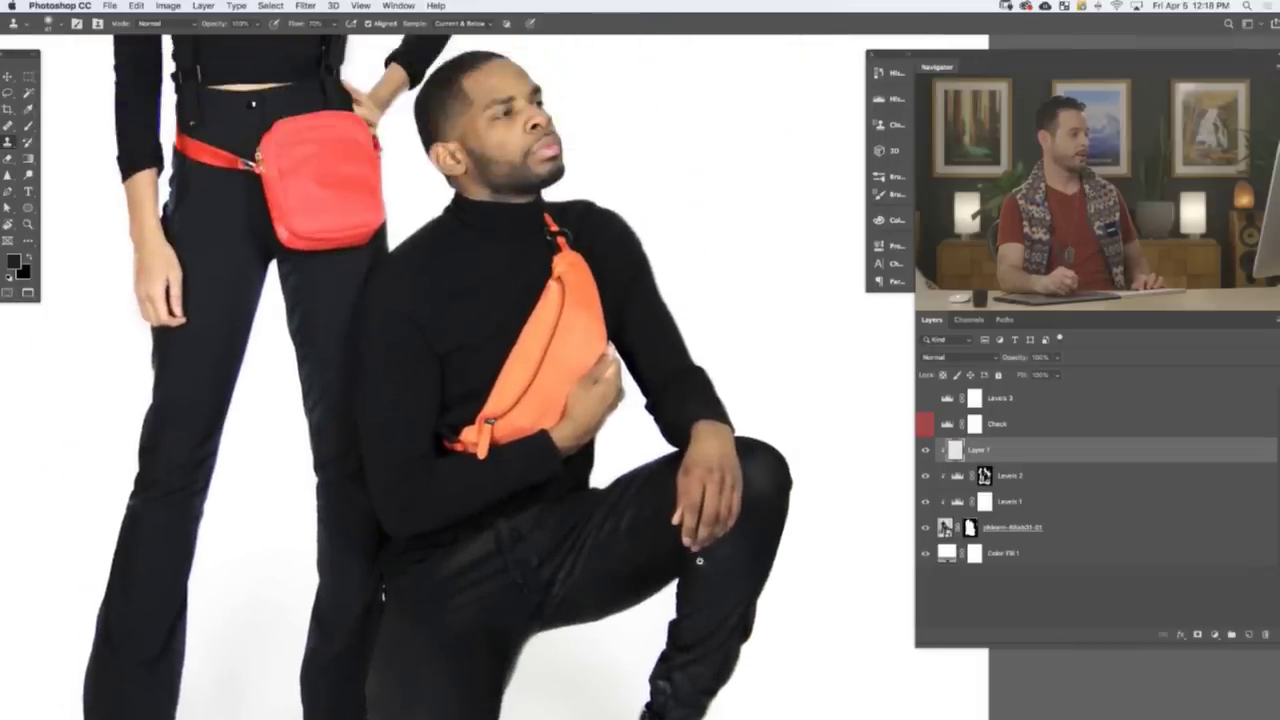
scroll(712, 541, down, 4)
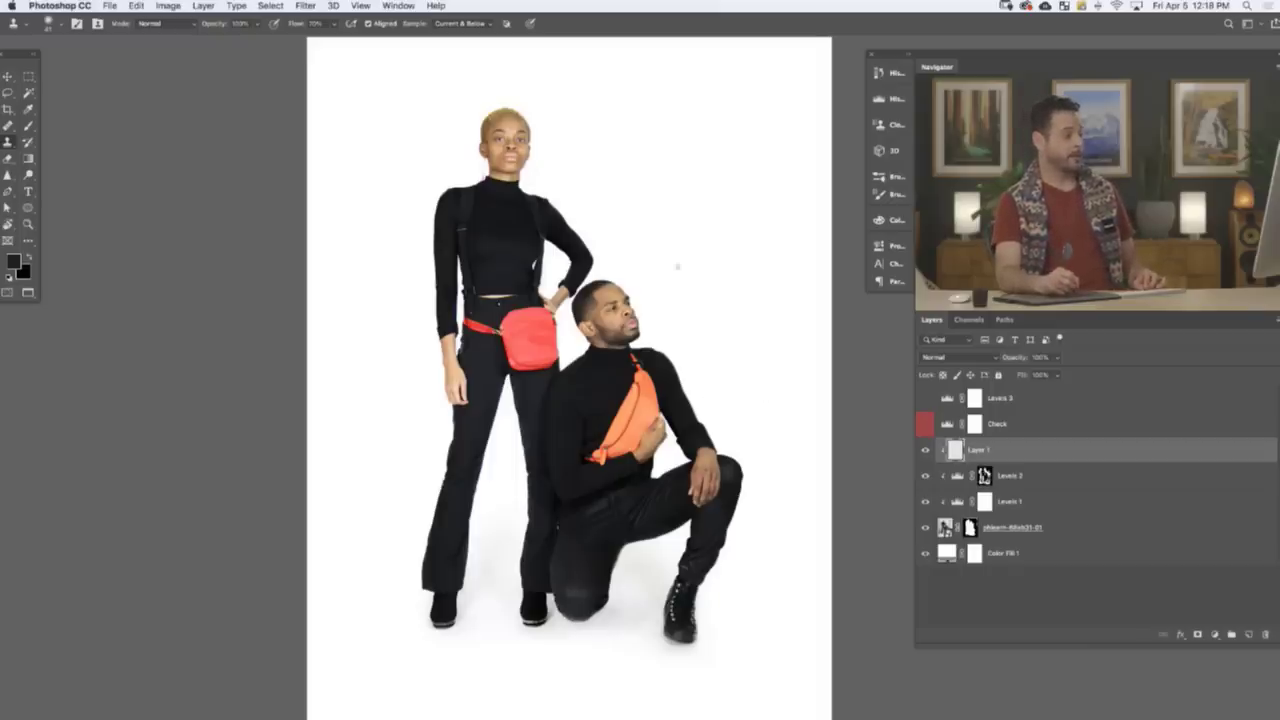
drag(682, 455, 618, 437)
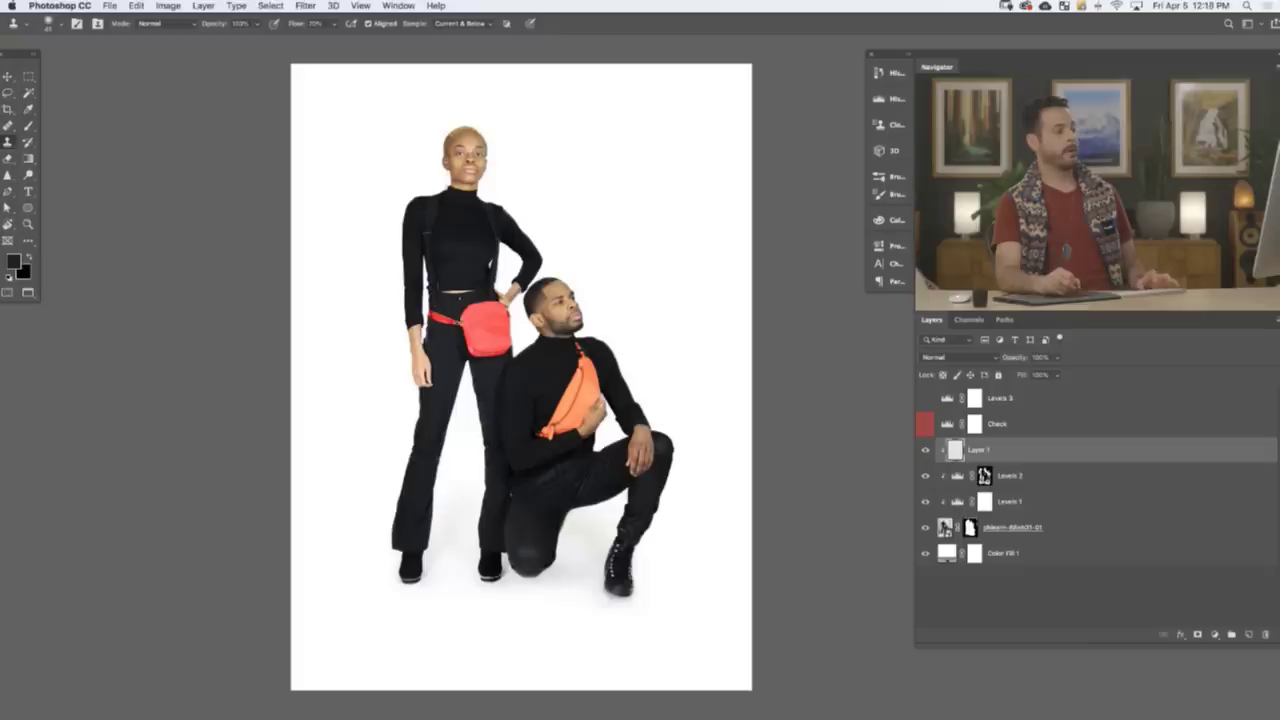
- Set the workspace colour surrounding the canvas to a custom pure white, RGB 255, 255, 255
drag(736, 304, 677, 300)
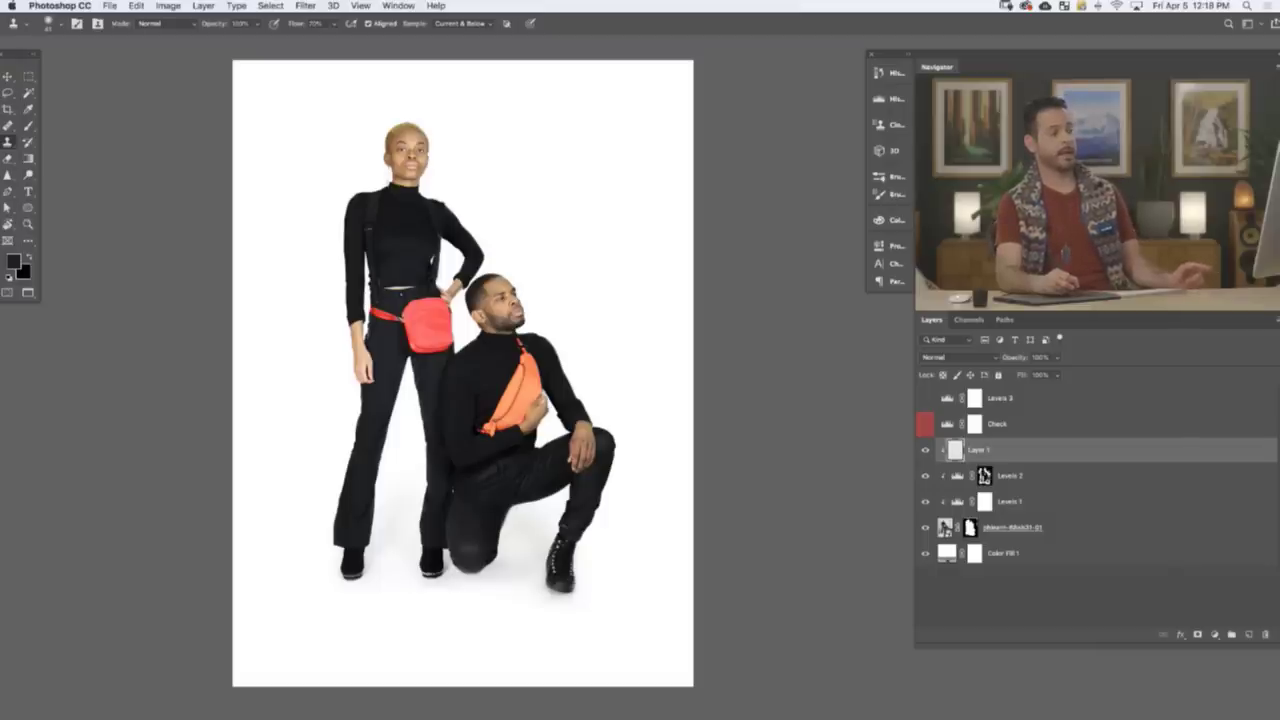
right_click(757, 245)
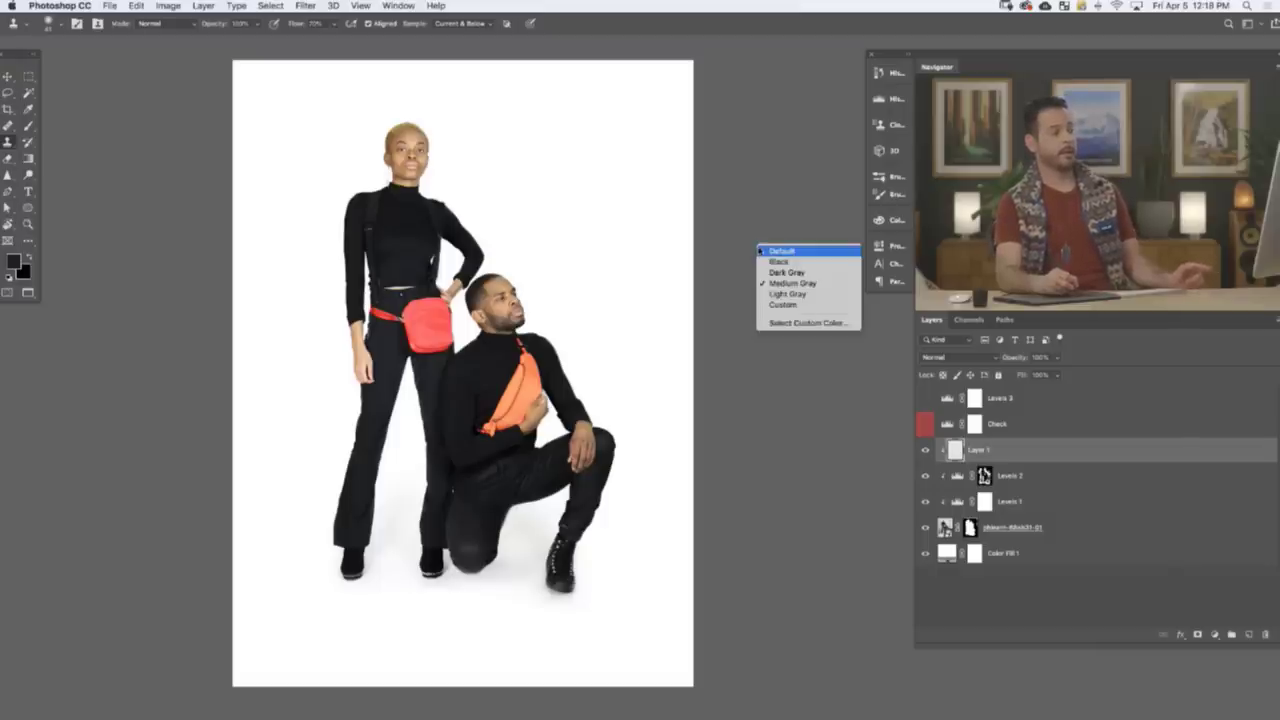
click(781, 323)
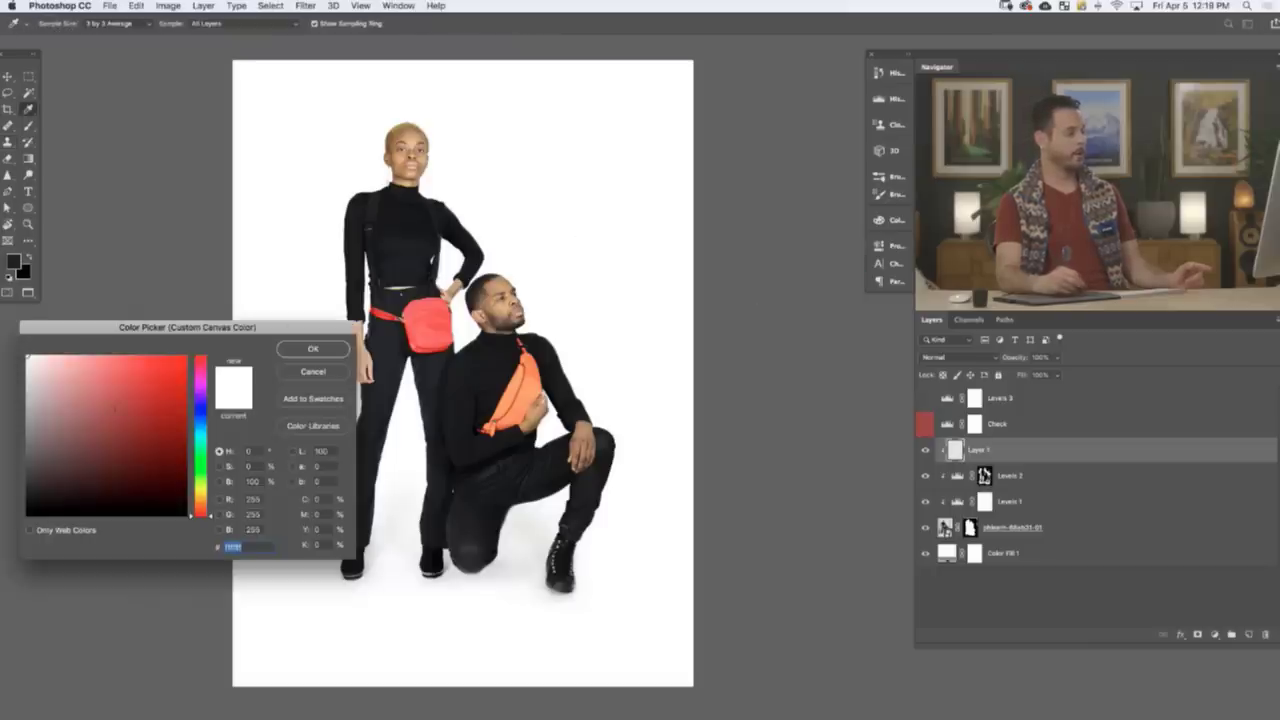
key(Return)
key(s)
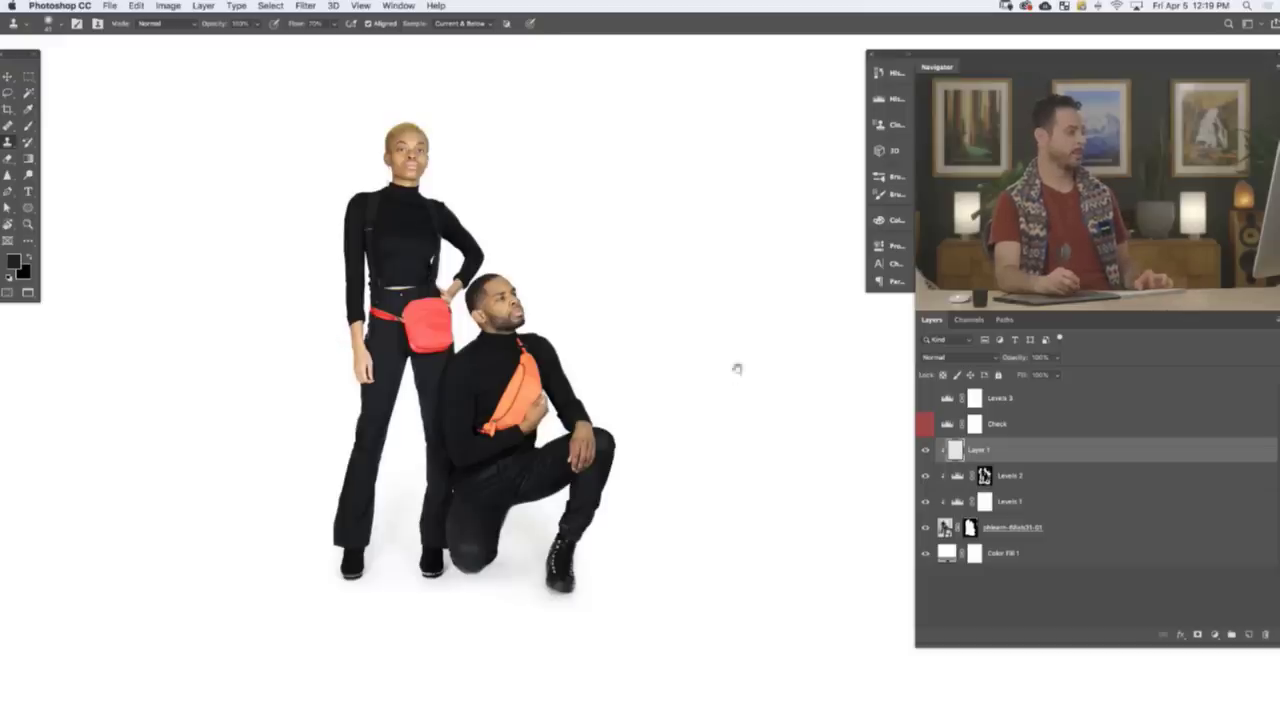
- Use the Crop tool to extend the canvas into a wider format with extra white space beside the kneeling model
drag(713, 437, 684, 451)
drag(757, 483, 546, 431)
drag(616, 454, 720, 365)
key(c)
key(Return)
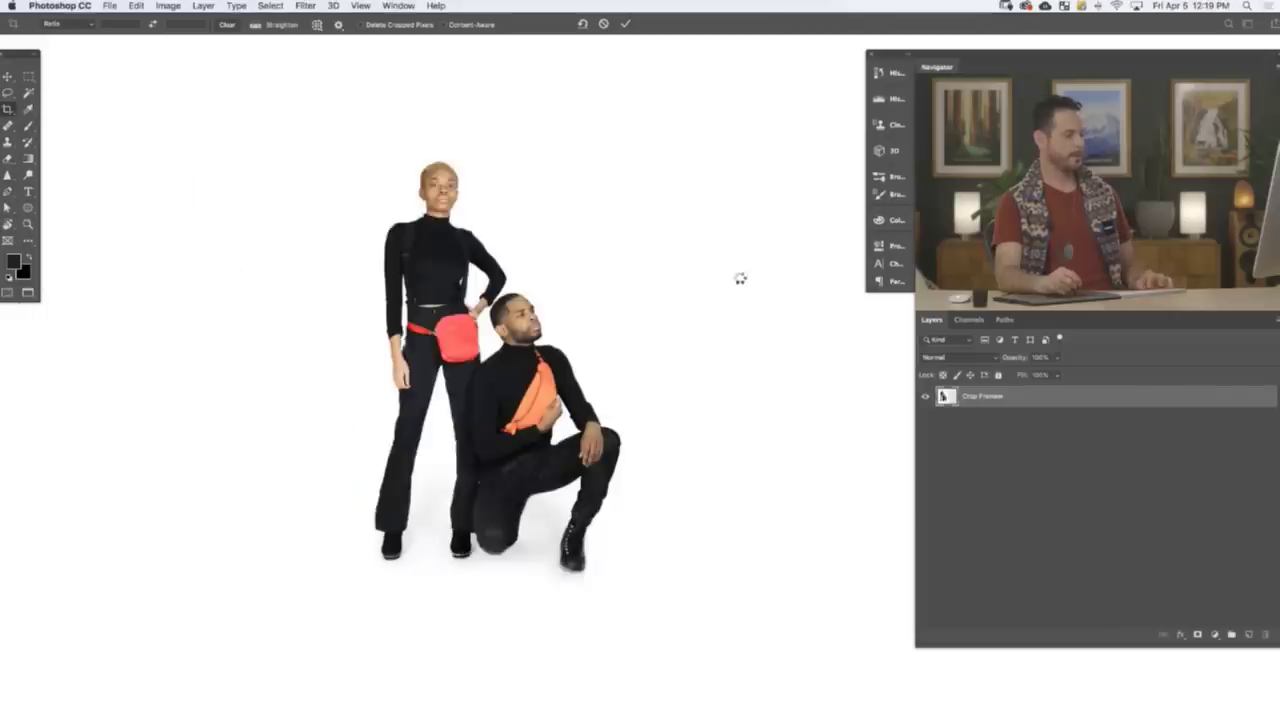
- Activate the Type tool for adding text in the white space beside the models
key(t)
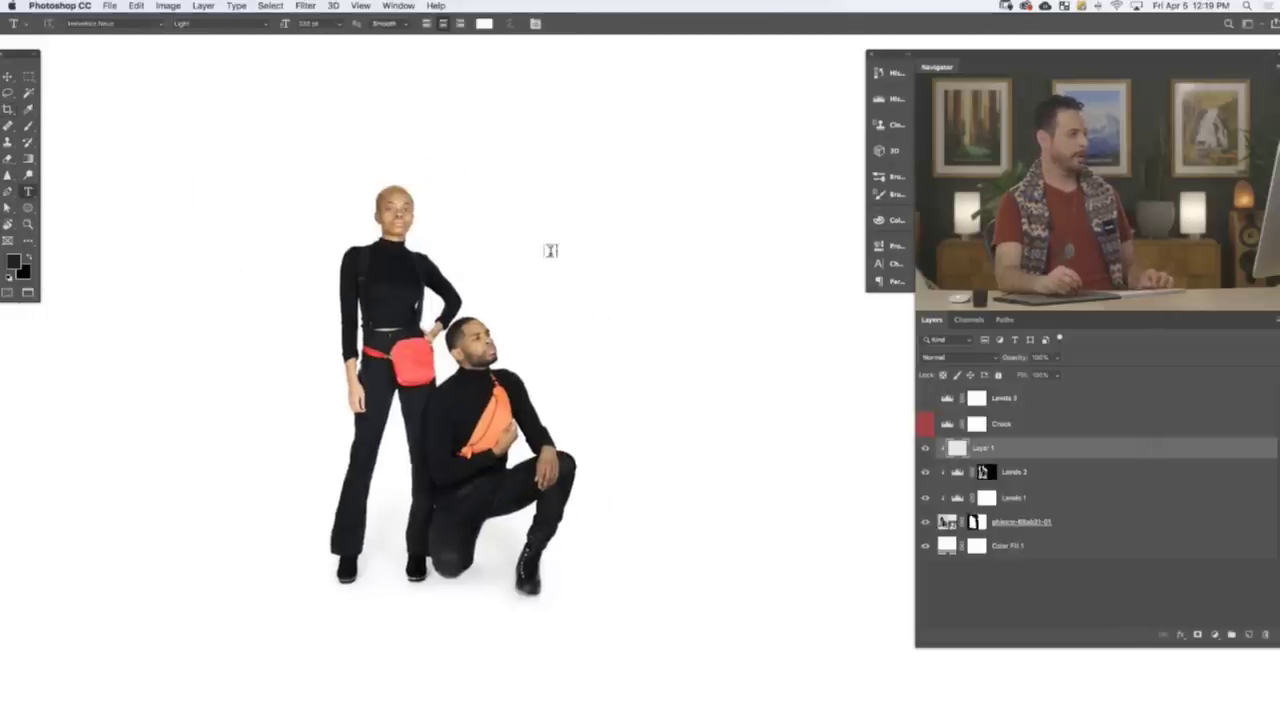
- Add a text layer reading "About Us" beside the standing woman's head
click(551, 253)
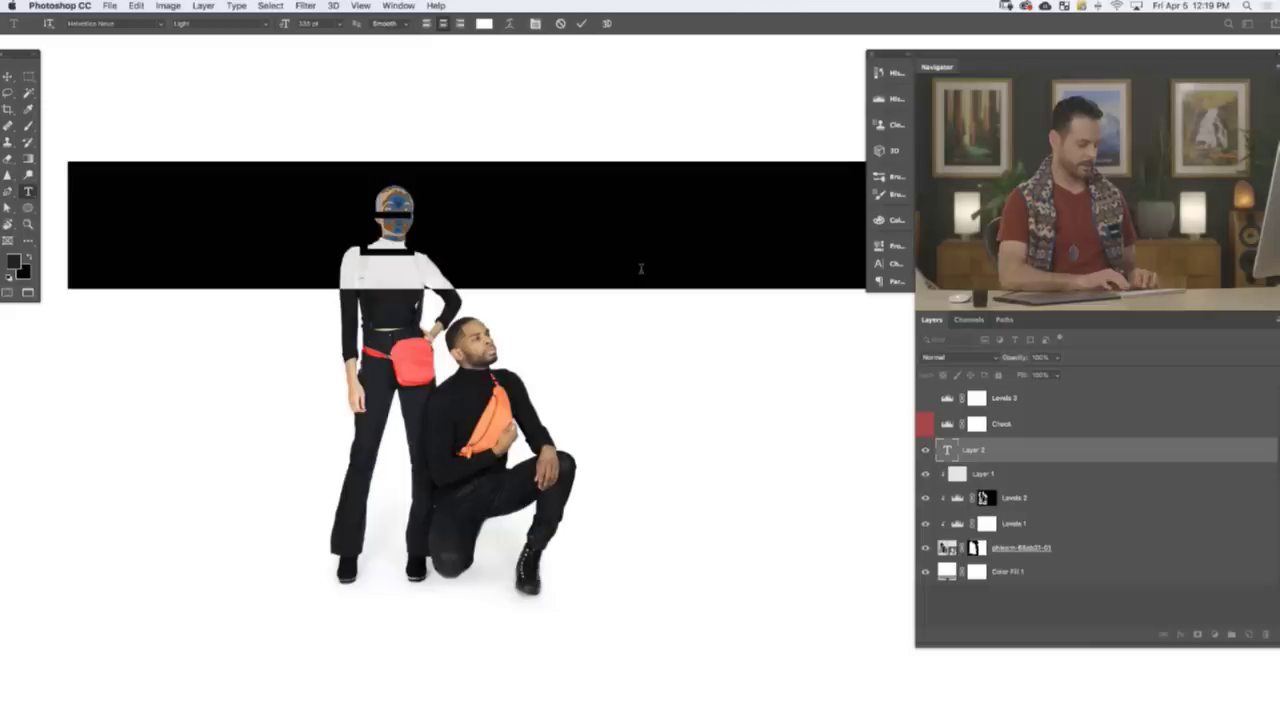
text(PPORT PA)
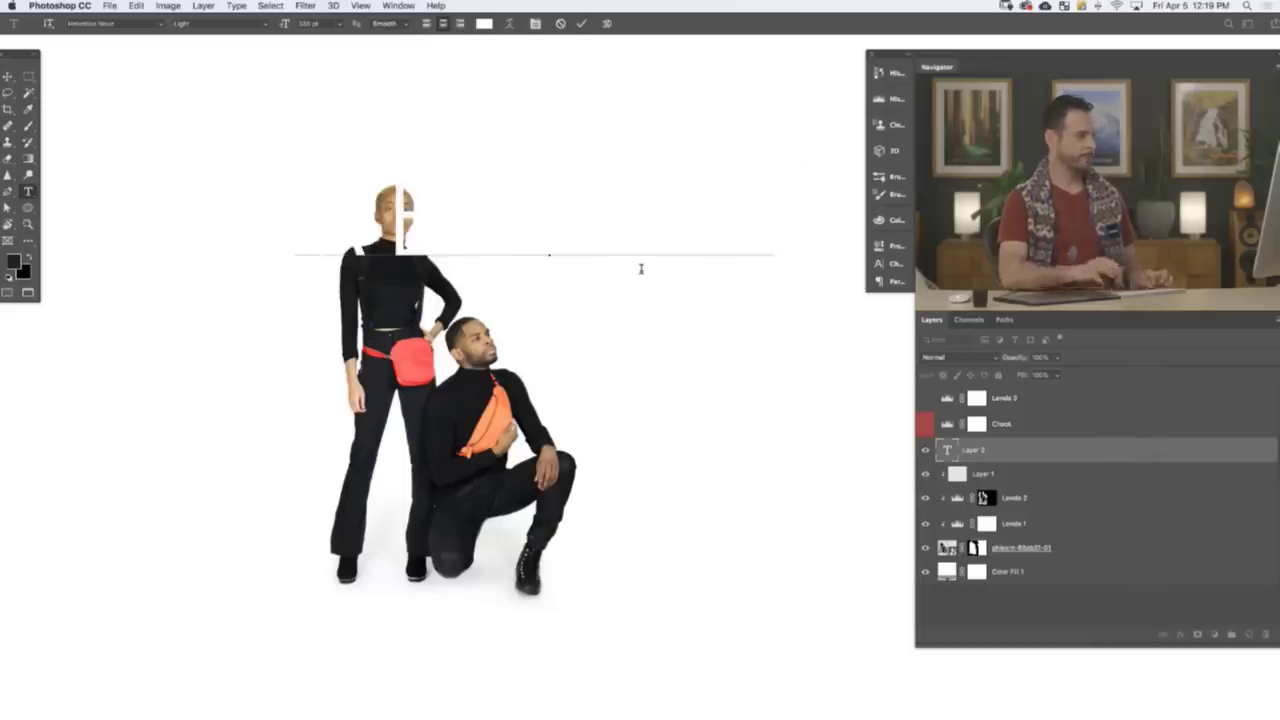
key(super+Return)
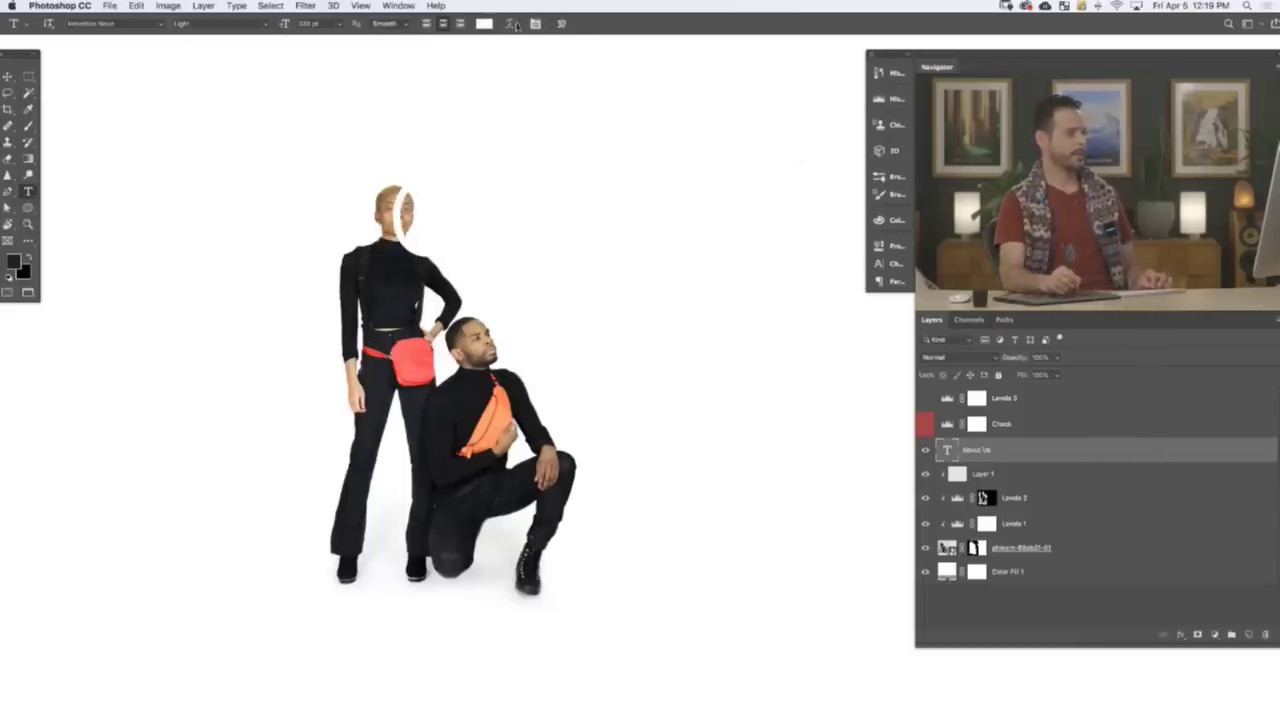
- Set the About Us heading's text color to black, 000000
click(892, 265)
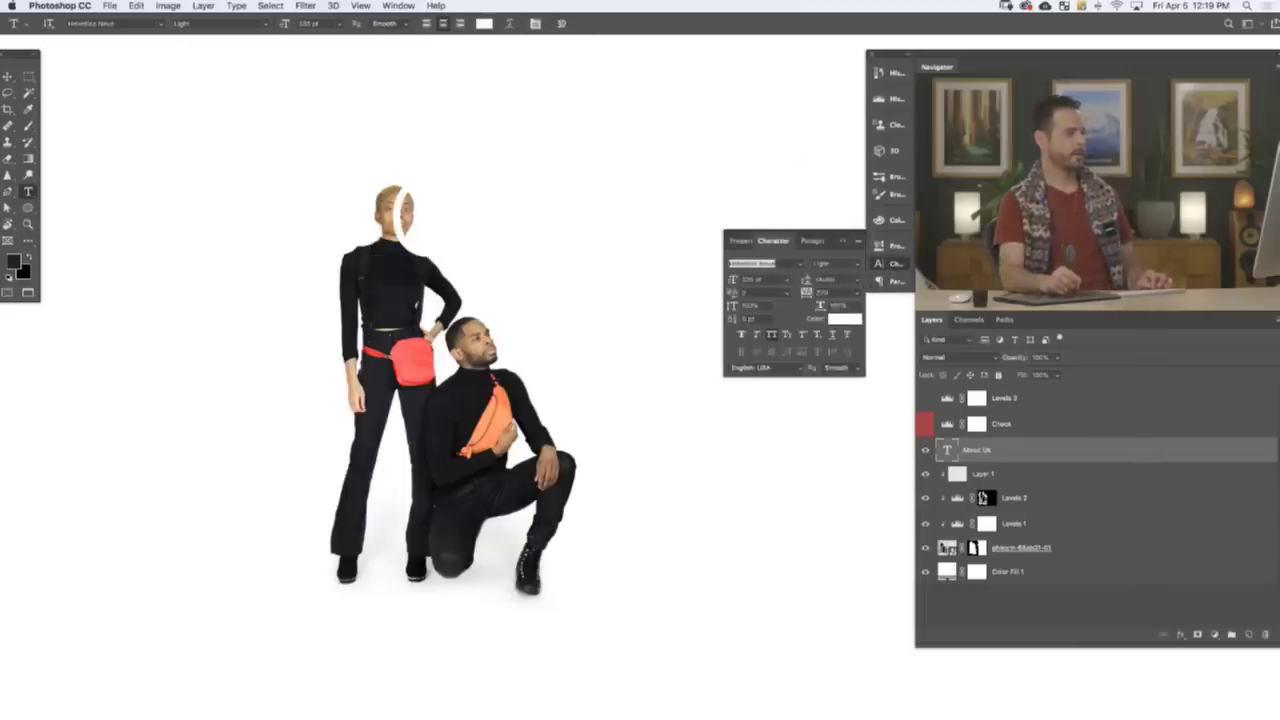
click(843, 319)
text(000000)
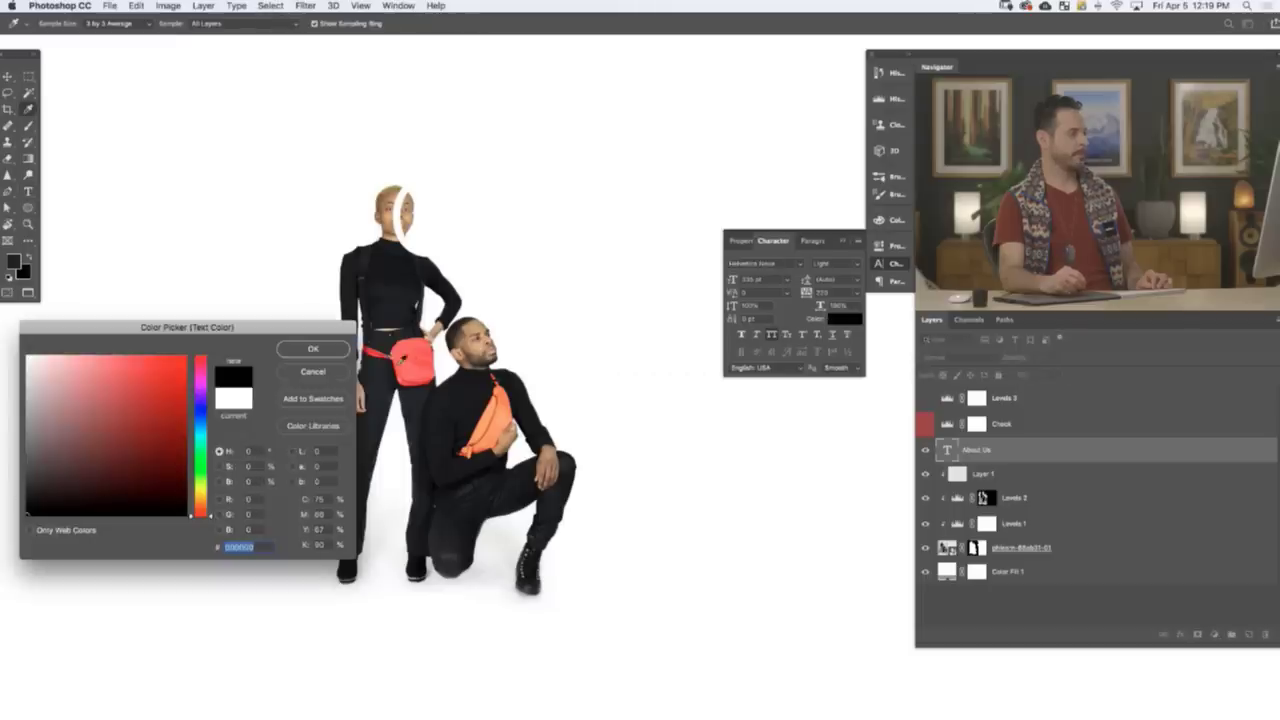
click(313, 348)
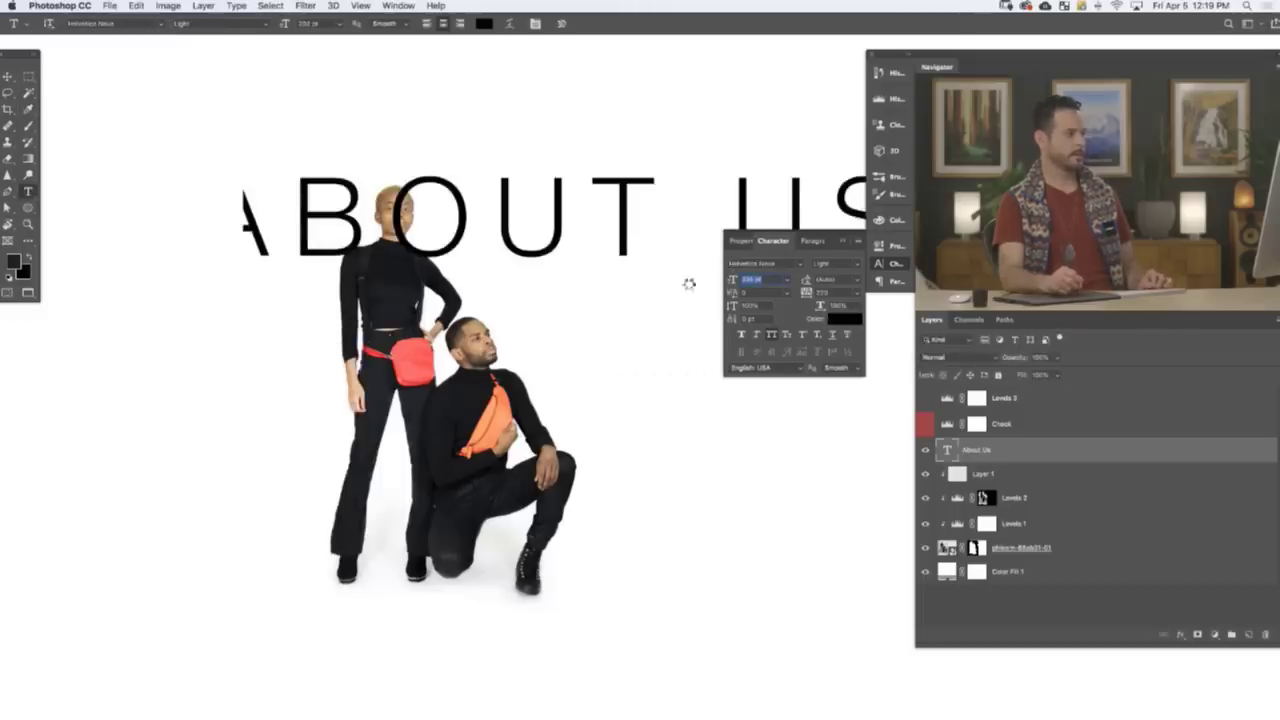
- Set the About Us heading's font size to 103 pt and its font style to Medium
drag(601, 292, 567, 286)
drag(734, 280, 777, 280)
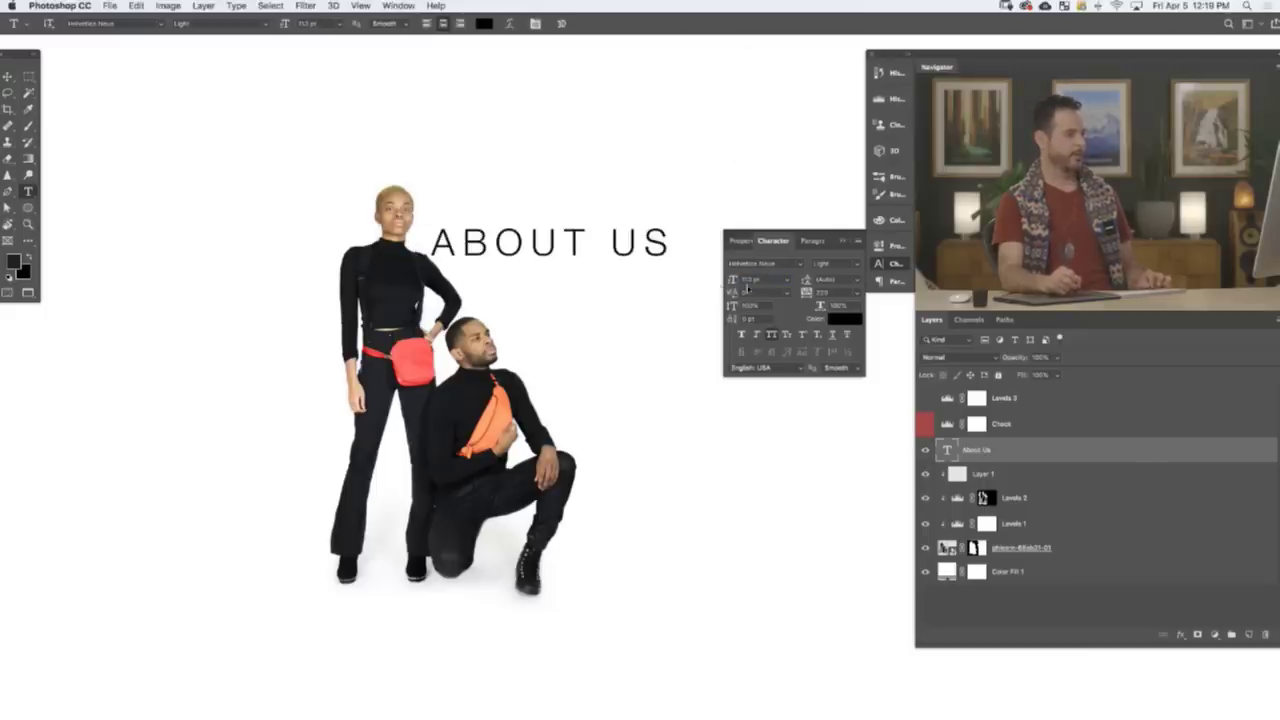
drag(748, 277, 745, 277)
click(857, 264)
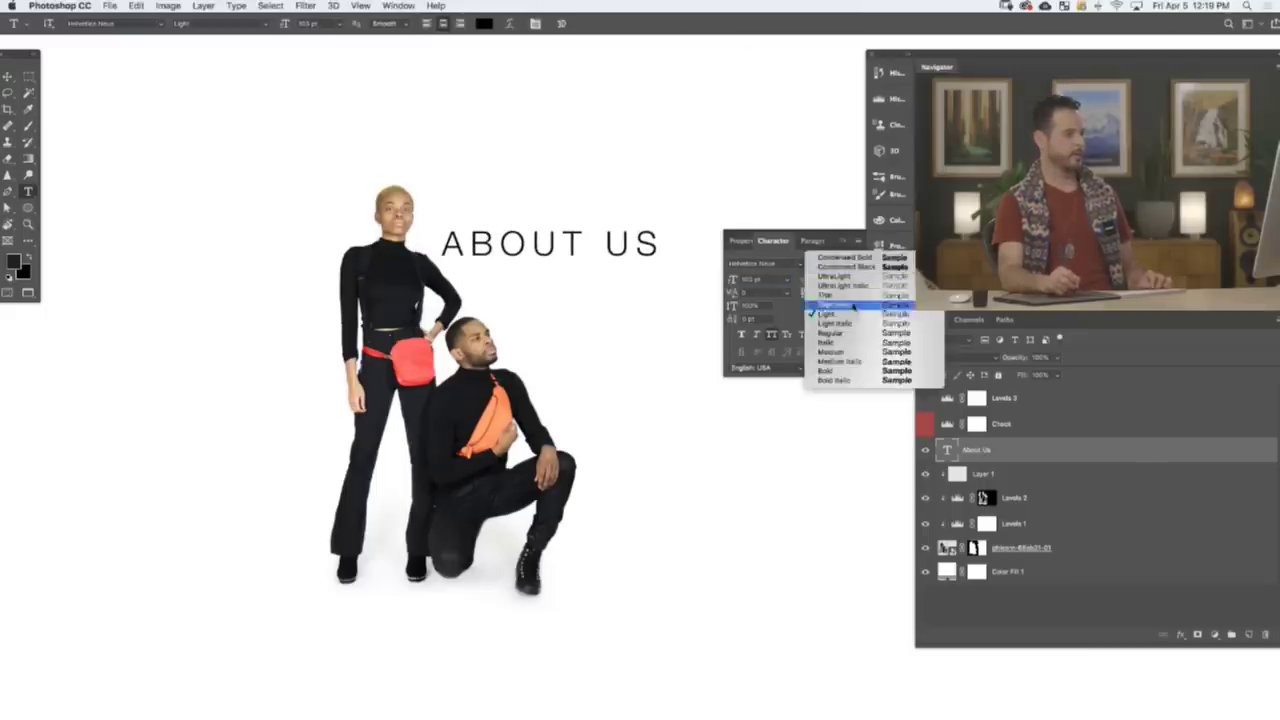
click(851, 353)
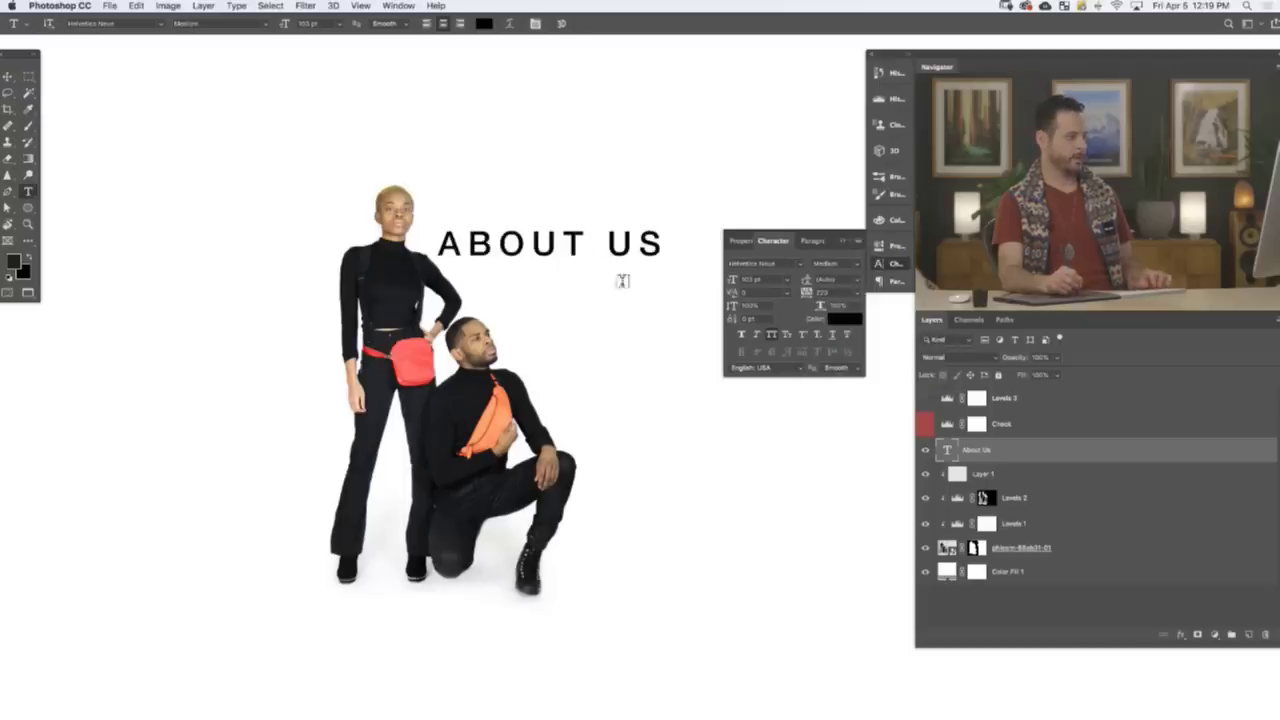
- Move the About Us heading into the white space to the right of the two models
key(v)
drag(580, 348, 563, 379)
key(space)
- Create a placeholder paragraph text box below the heading, with the size at 22 pt and All Caps turned off
key(t)
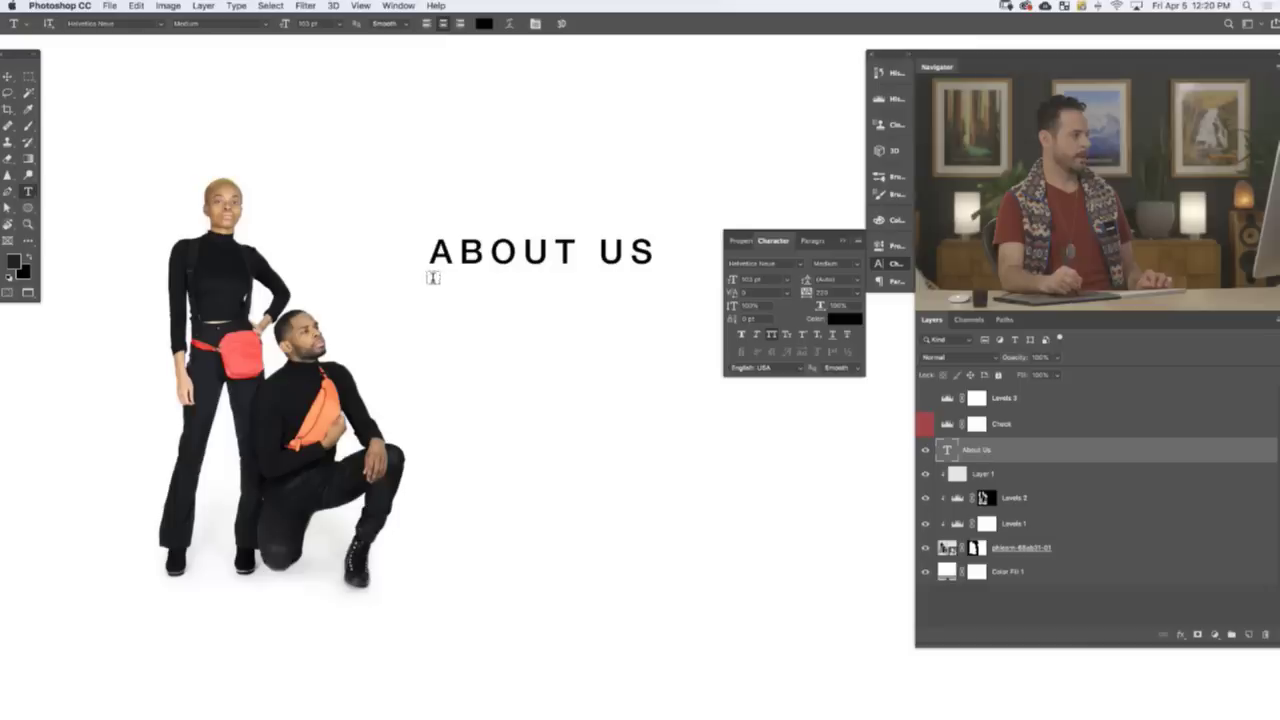
drag(433, 285, 675, 427)
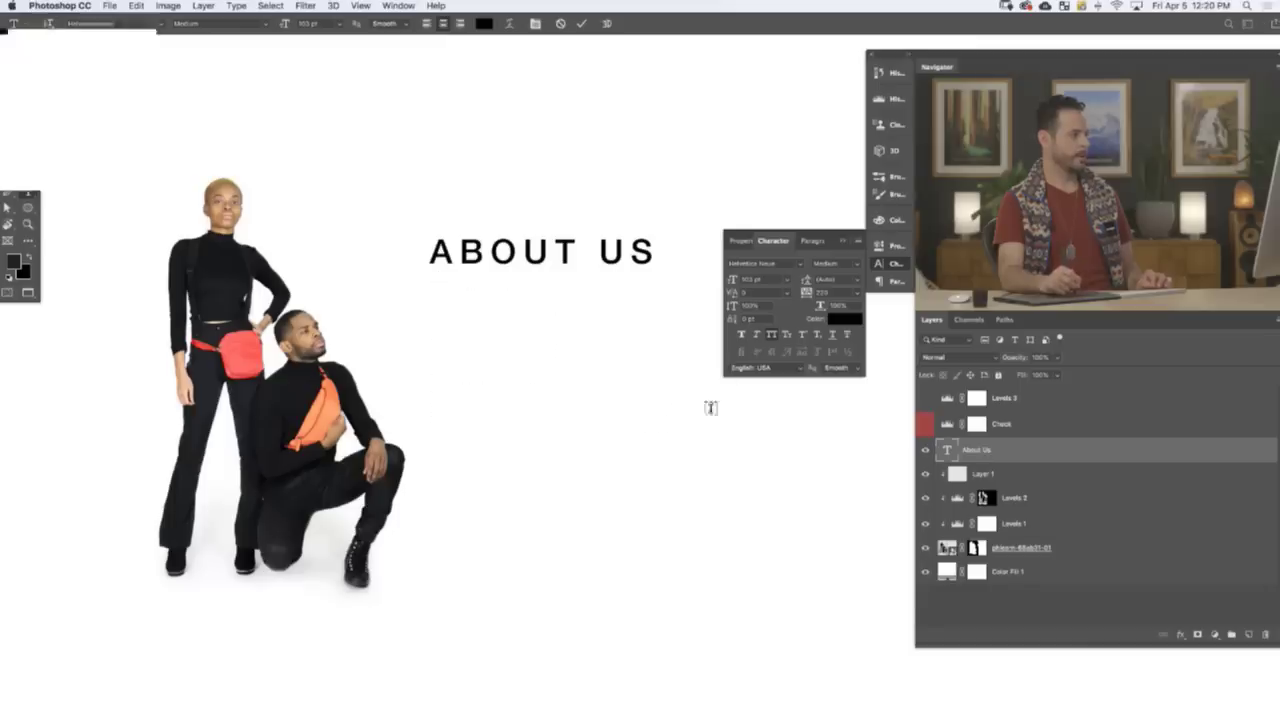
drag(733, 283, 666, 285)
click(771, 335)
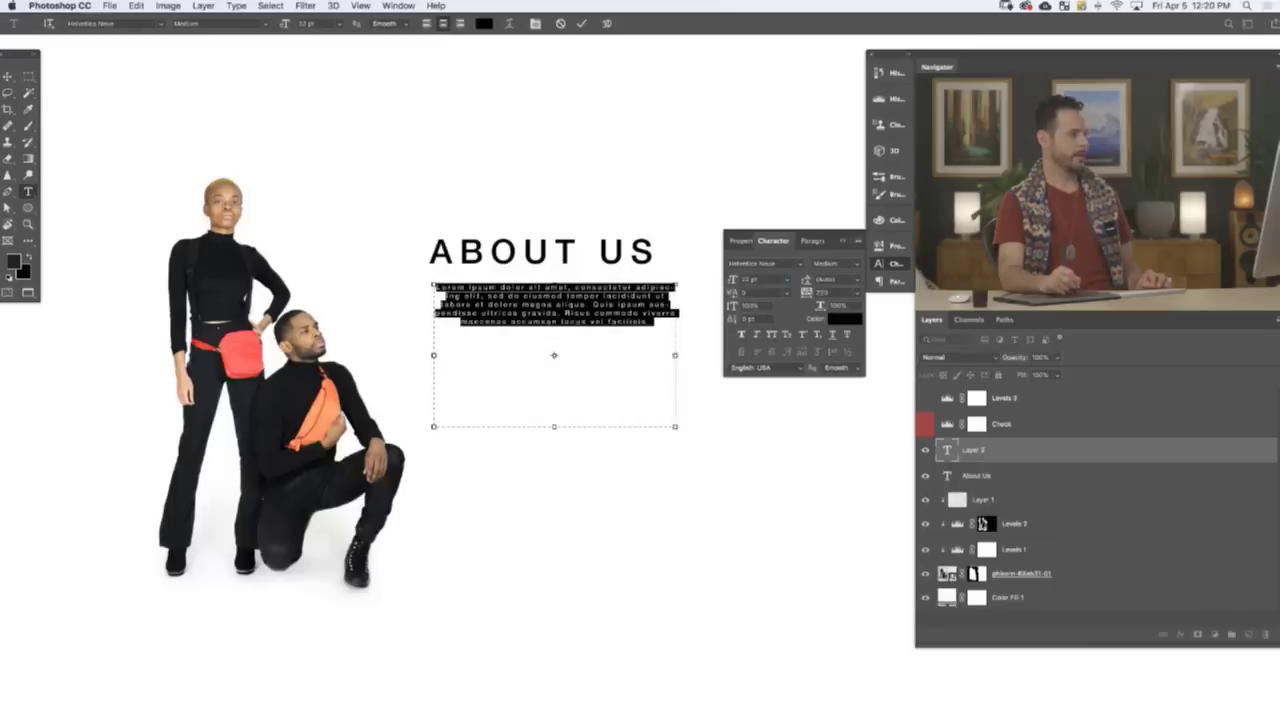
- Left-align the placeholder paragraph and set its font size to 32 pt
click(808, 241)
click(743, 264)
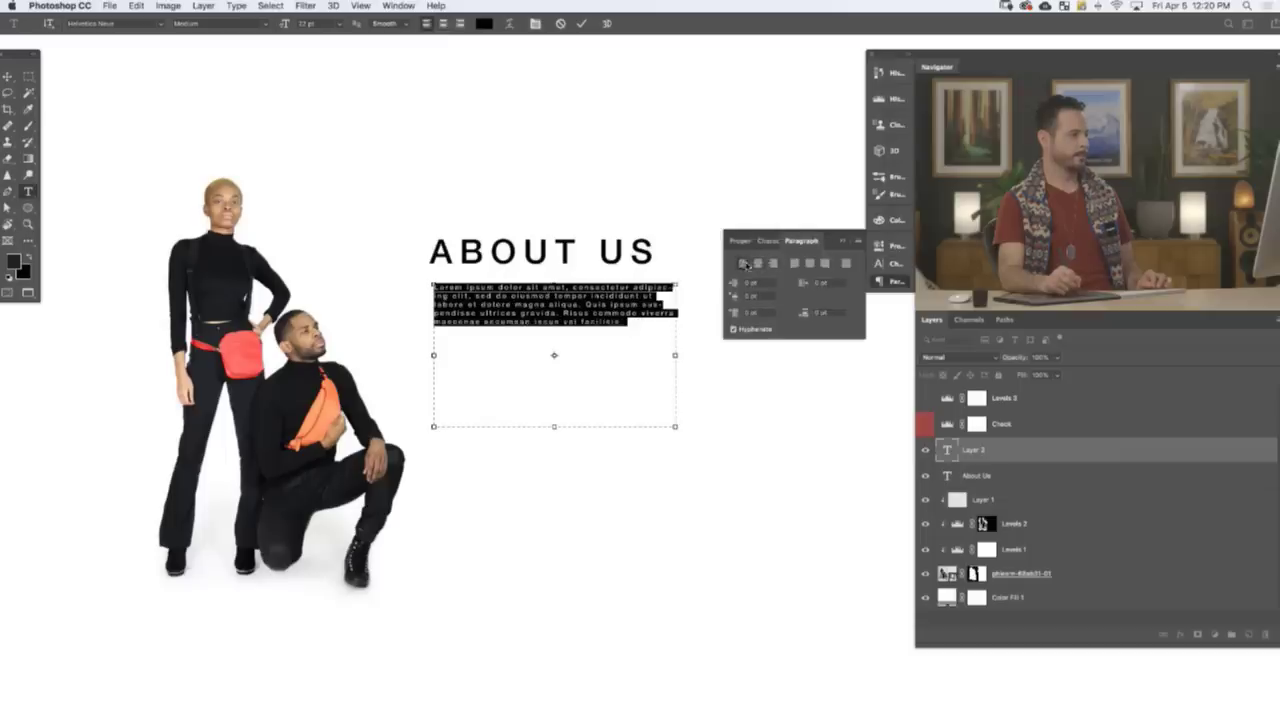
click(740, 242)
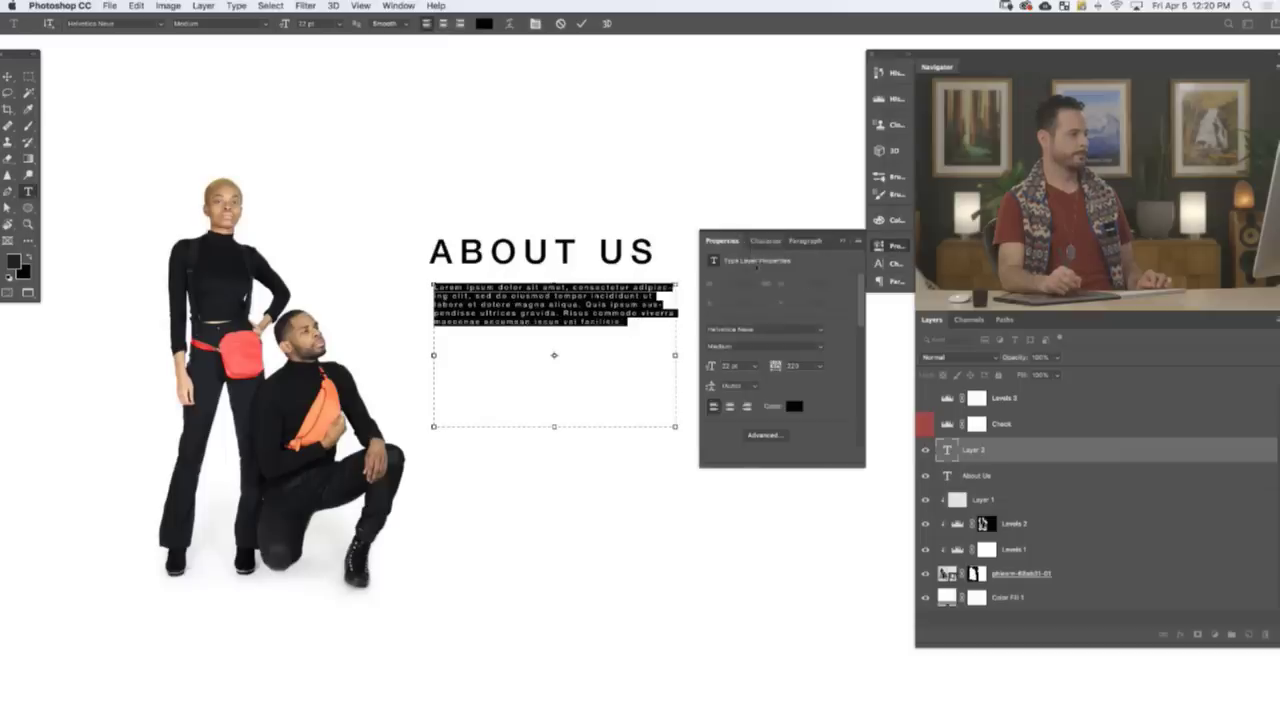
click(760, 242)
mouse_move(735, 283)
mouse_down()
mouse_move(758, 281)
mouse_move(740, 282)
mouse_up()
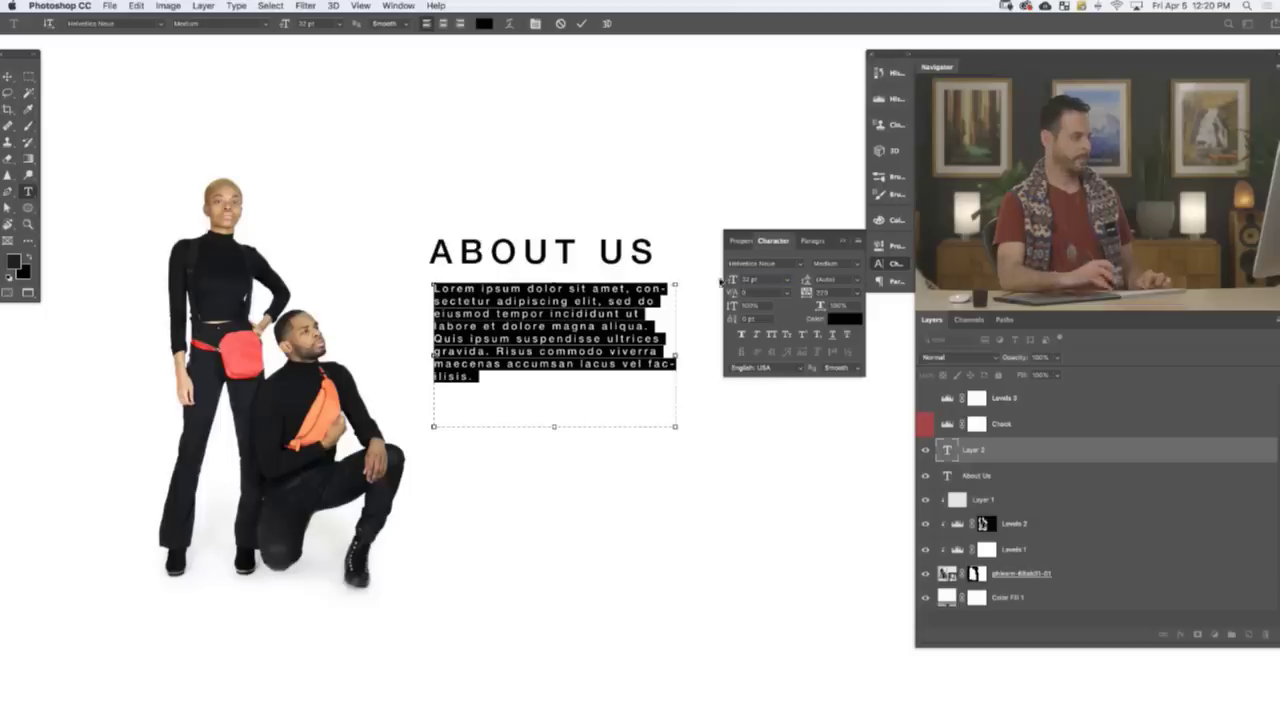
click(666, 222)
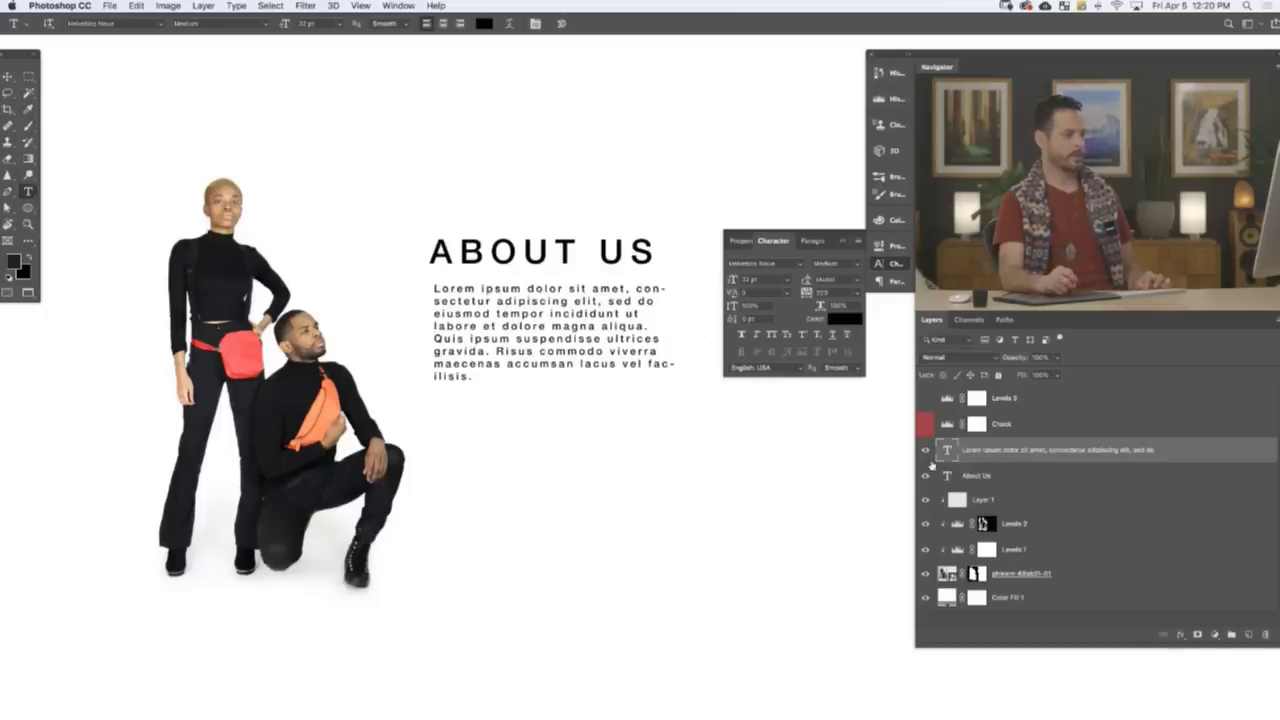
- Align the left edges of the paragraph and About Us text layers
shift+click(995, 476)
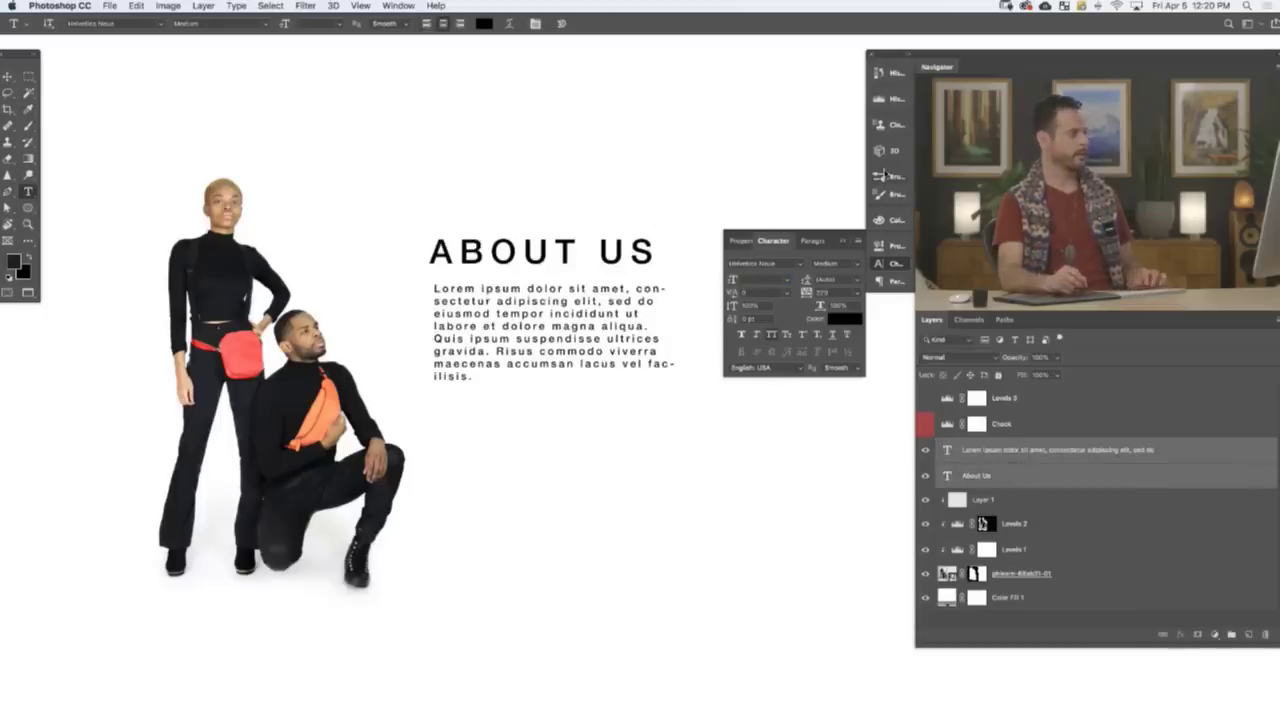
key(v)
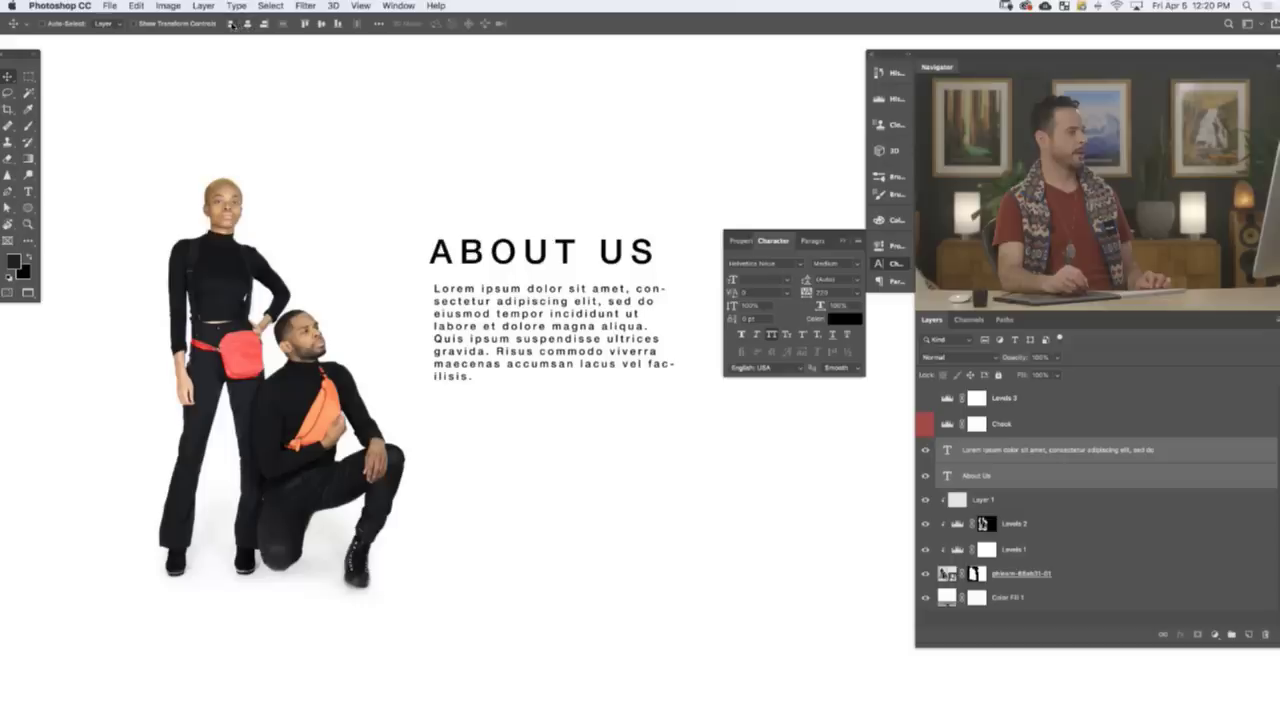
click(231, 24)
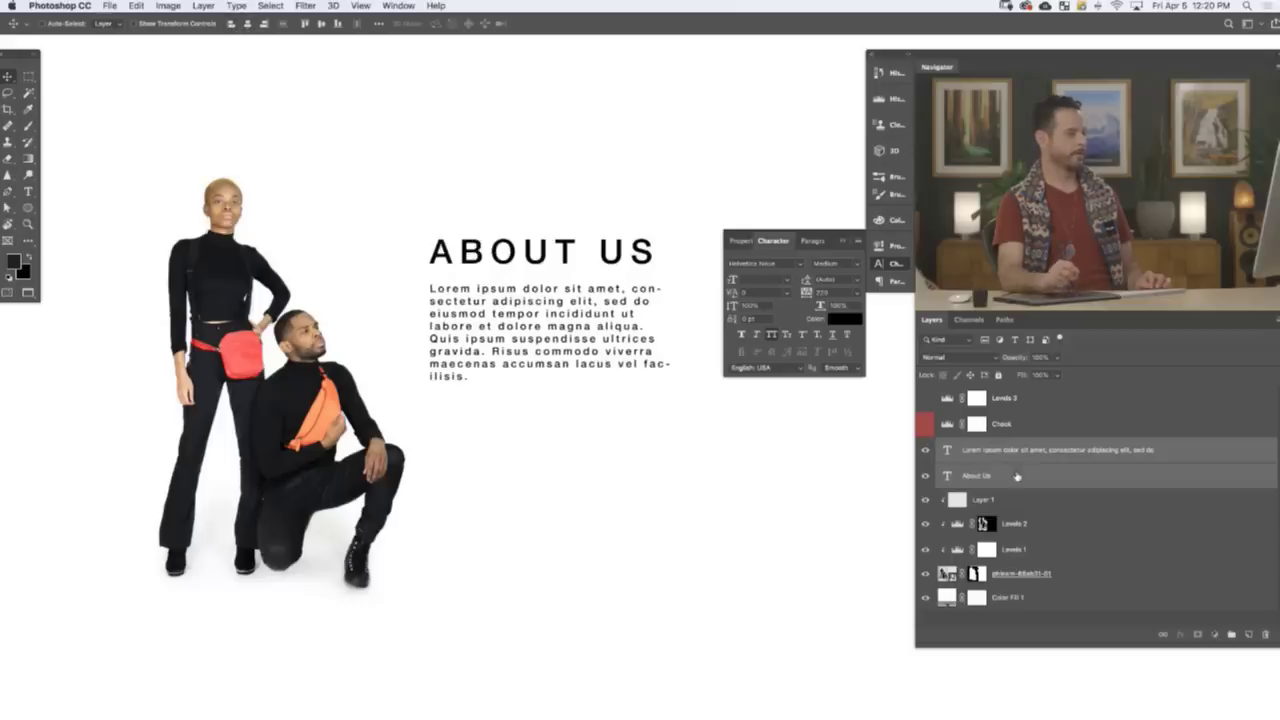
- Nudge the paragraph layer up slightly toward the heading and close the character settings
click(956, 441)
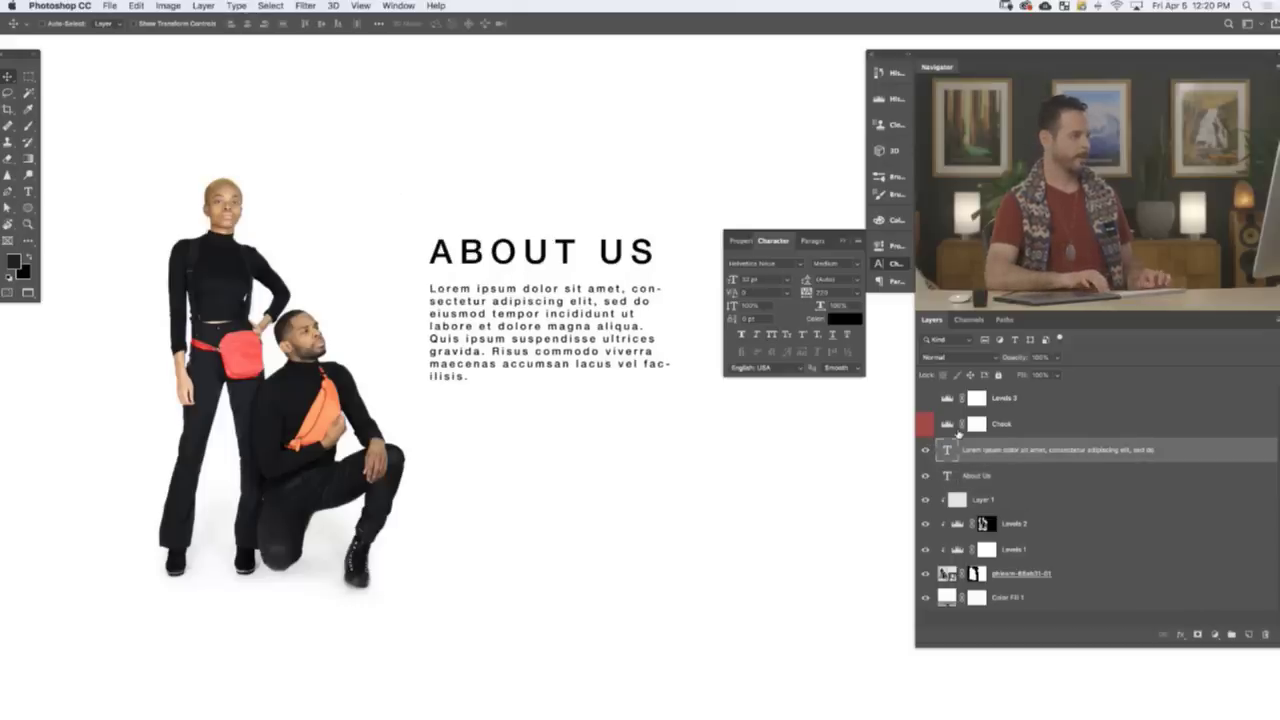
key(Up)
key(Up)
key(Up)
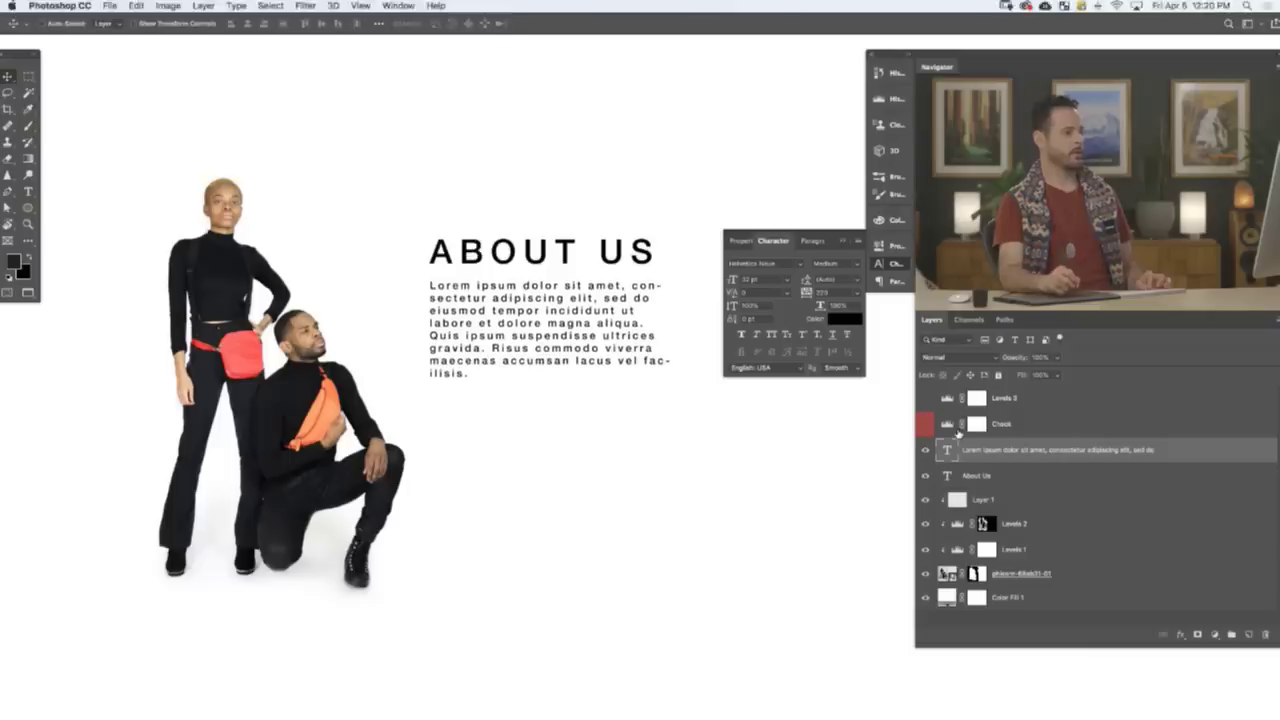
click(890, 264)
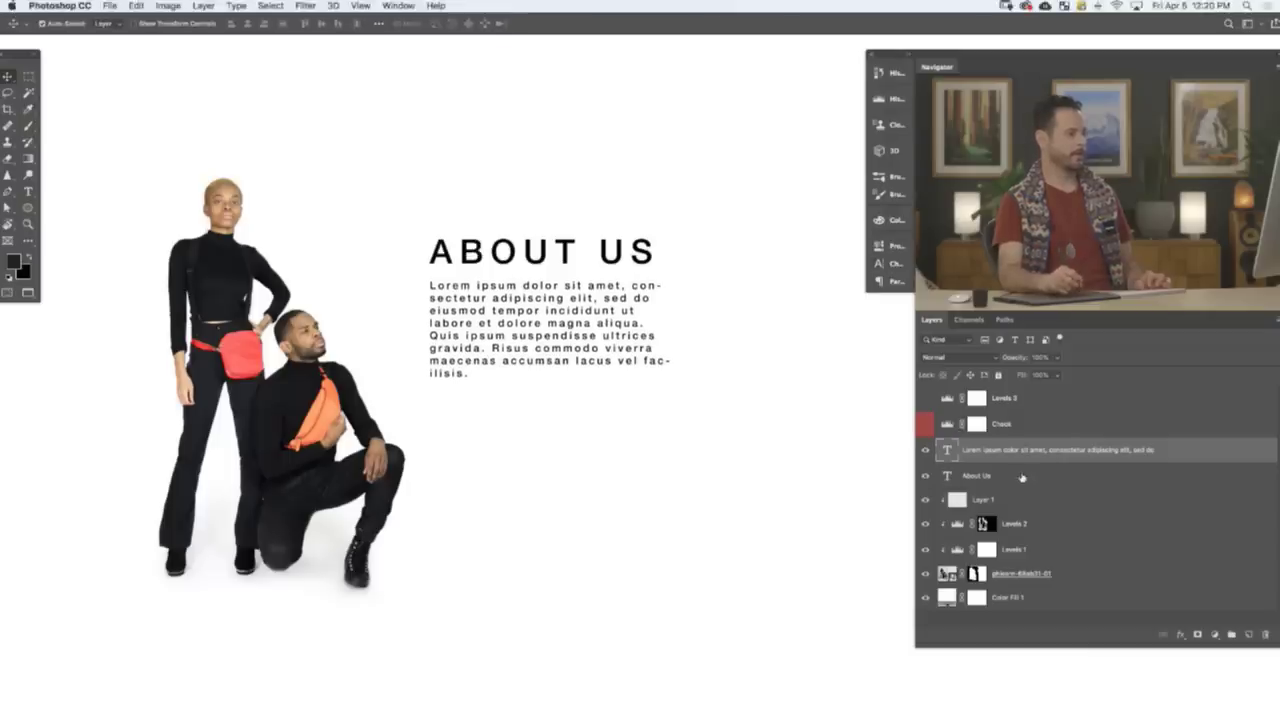
- Move the heading and paragraph together leftward so the paragraph overlaps the kneeling man's face and shoulder
shift+click(1021, 477)
drag(549, 407, 630, 411)
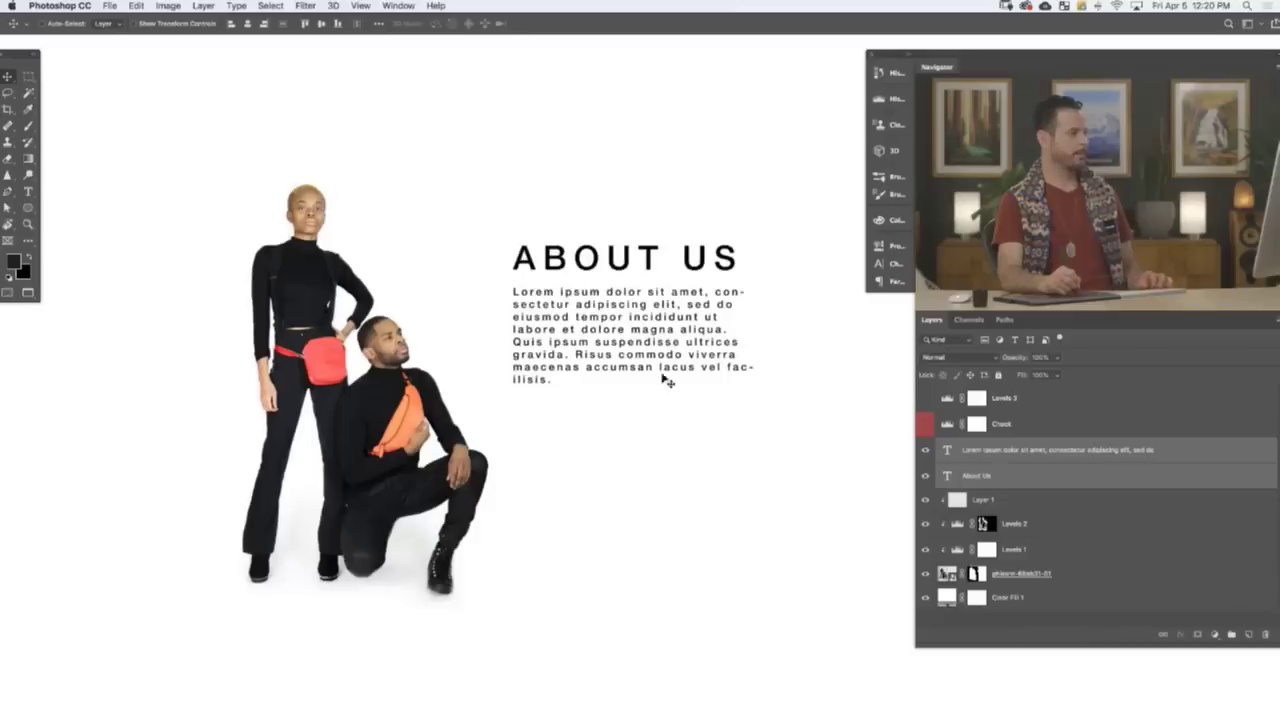
drag(640, 368, 522, 353)
- Add a layer mask to the paragraph text layer
click(1033, 461)
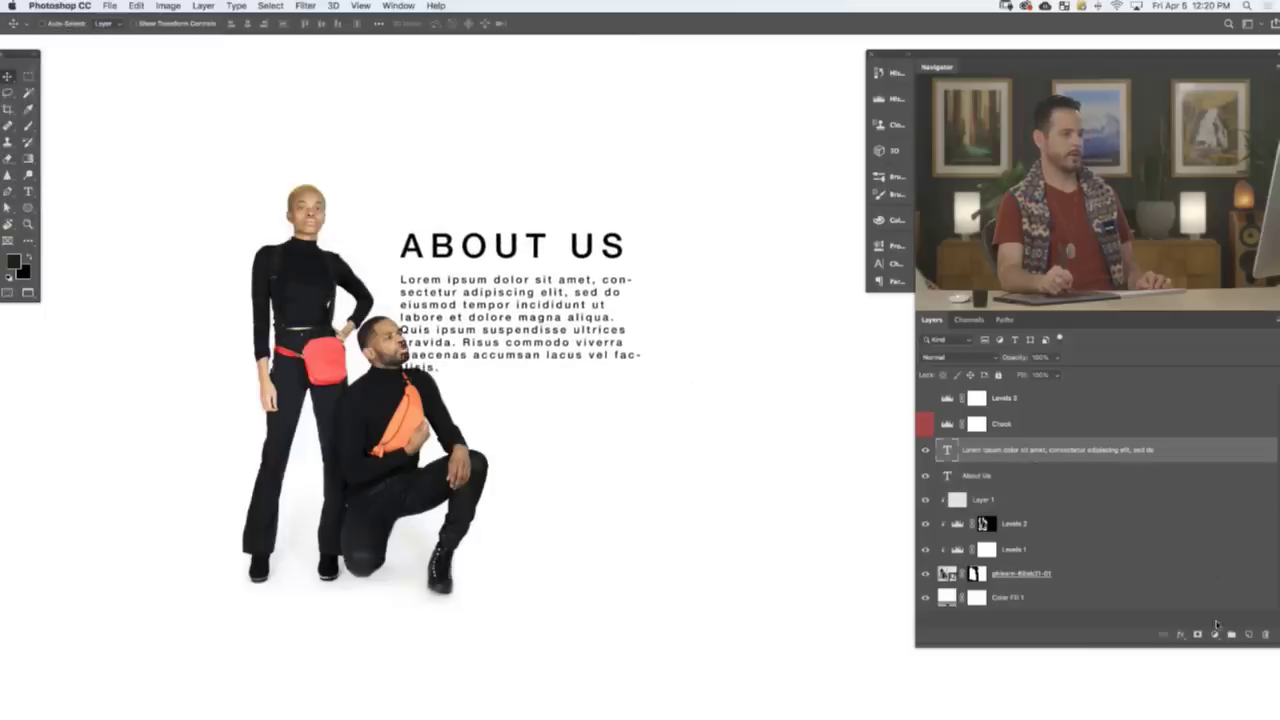
click(1199, 635)
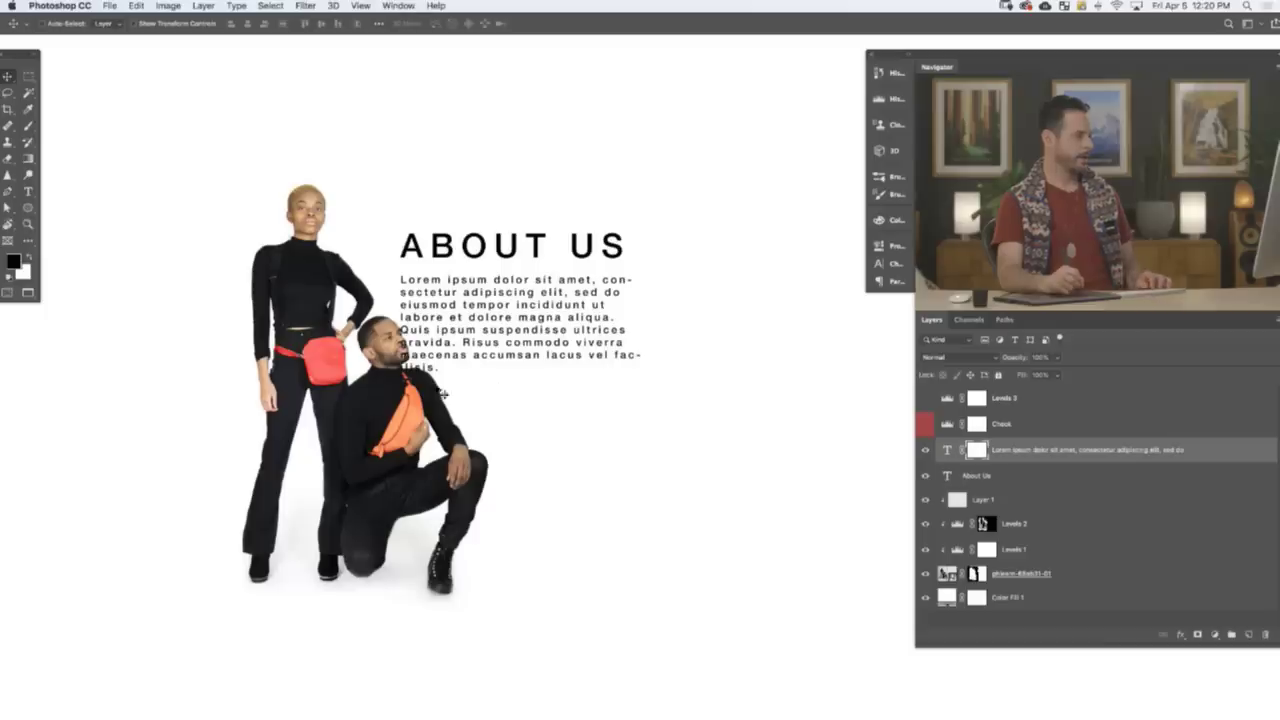
- Hide the paragraph text over the kneeling man by lassoing around him and filling the mask selection with black, then deselect
key(l)
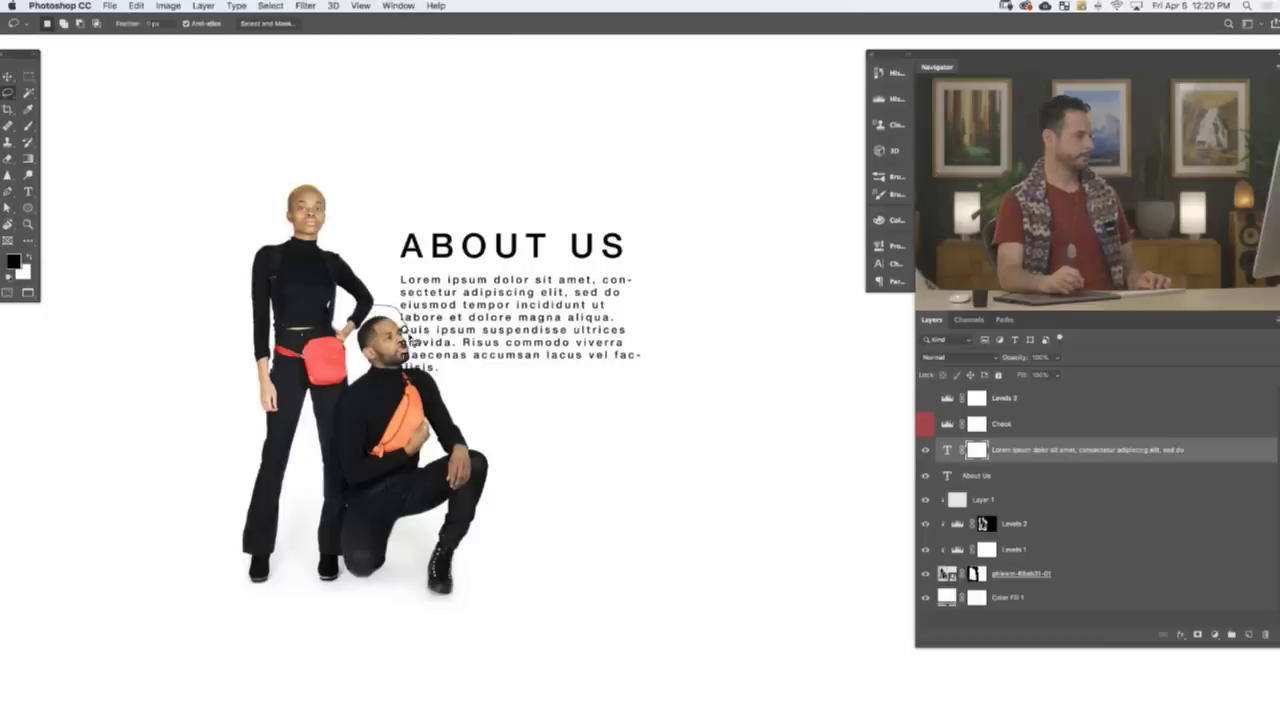
mouse_move(458, 394)
mouse_down()
mouse_move(338, 332)
mouse_move(376, 304)
mouse_up()
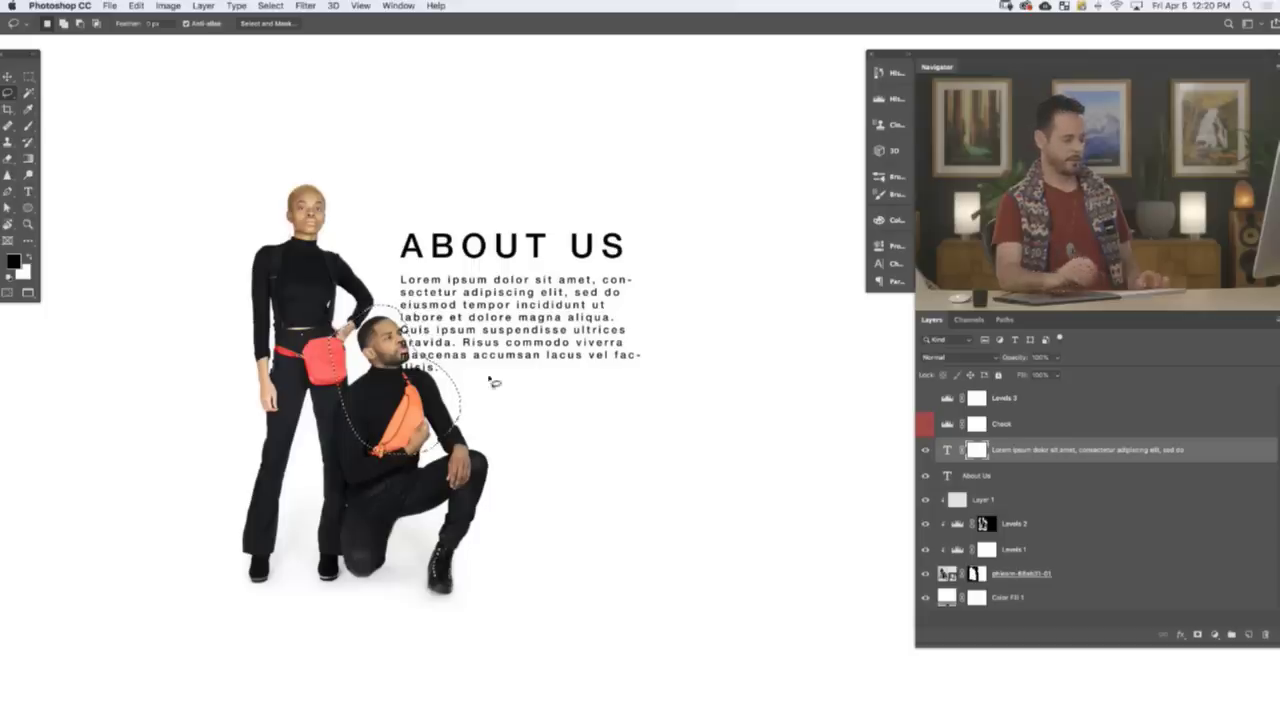
key(d)
key(super+BackSpace)
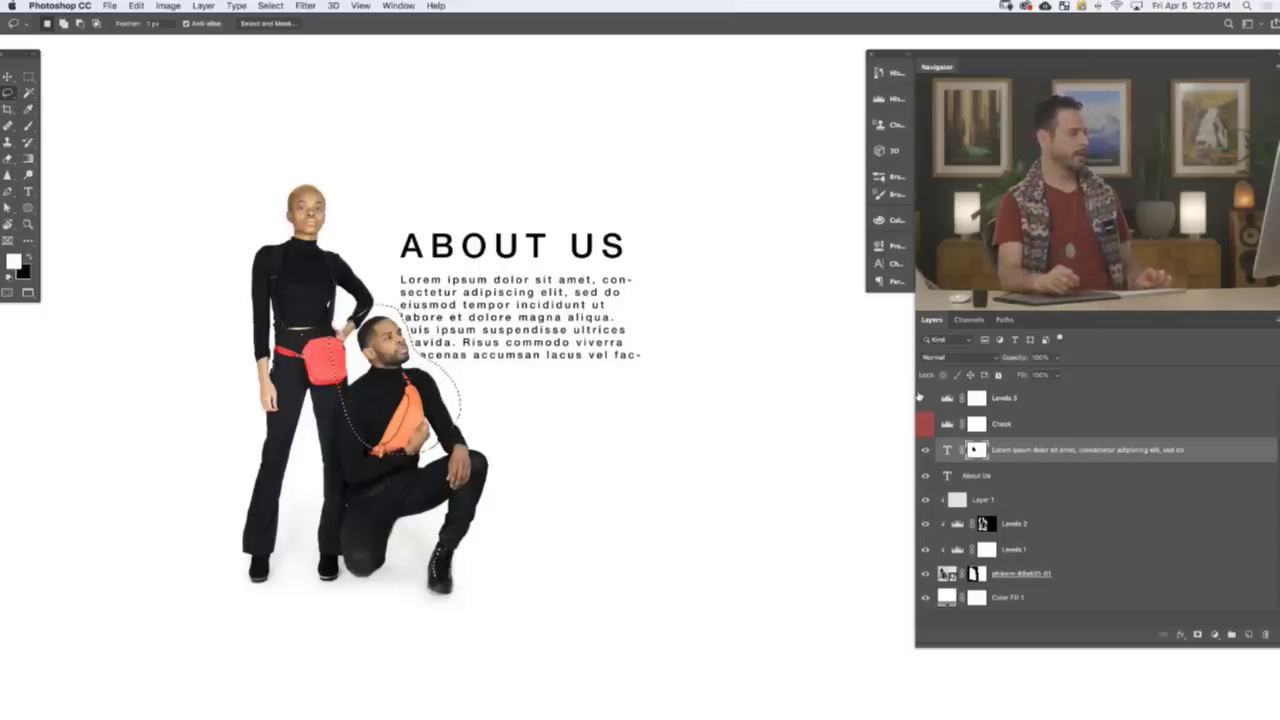
key(super+d)
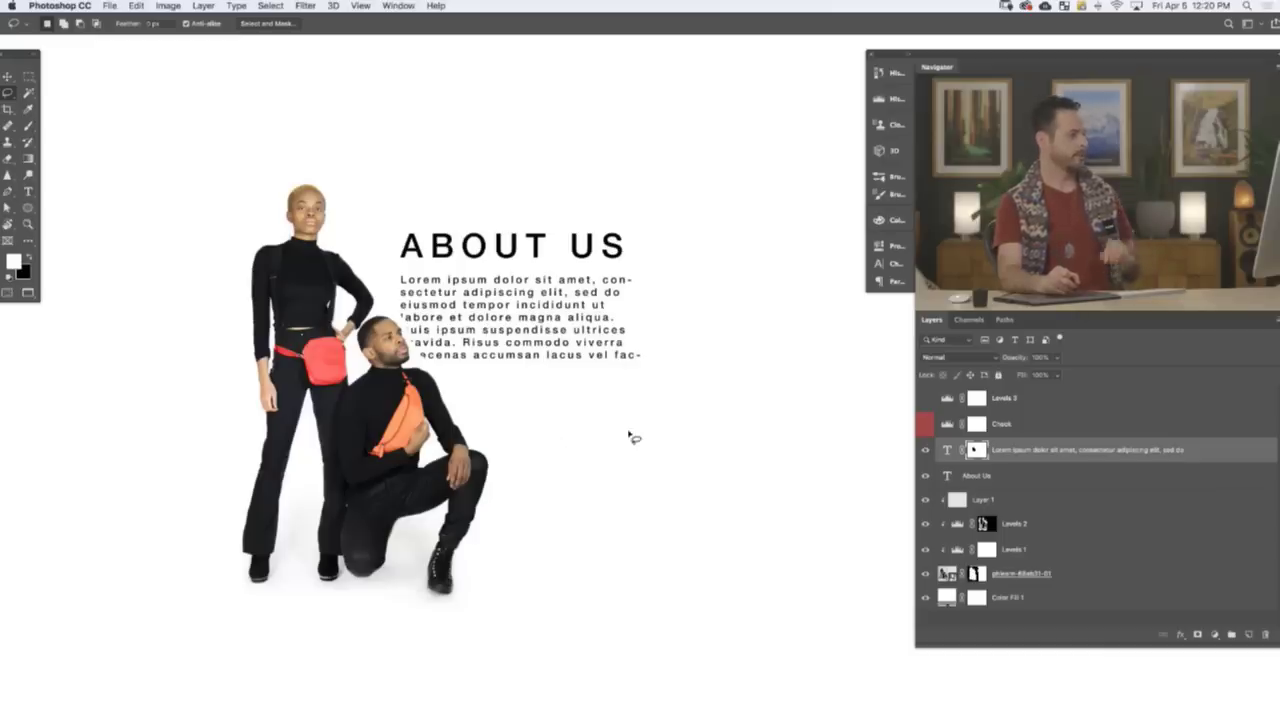
- Undo the black fill on the paragraph's mask and clear the selection
key(super+z)
key(super+z)
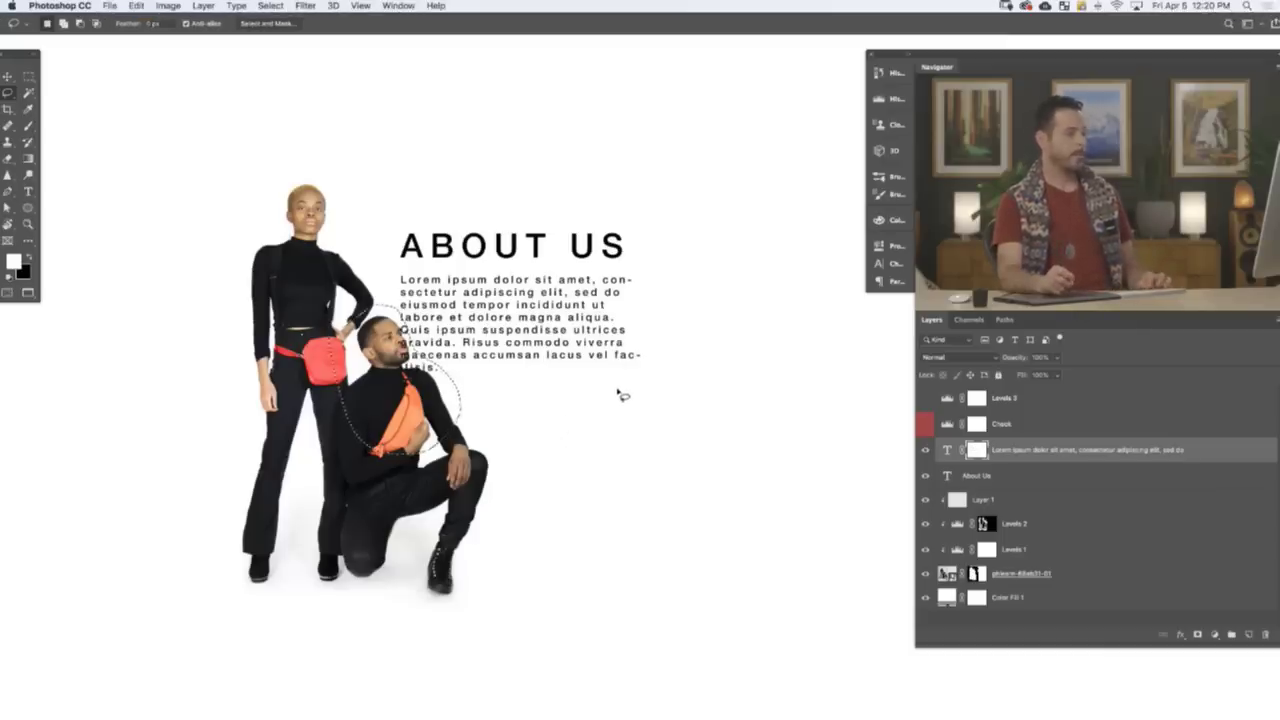
key(super+d)
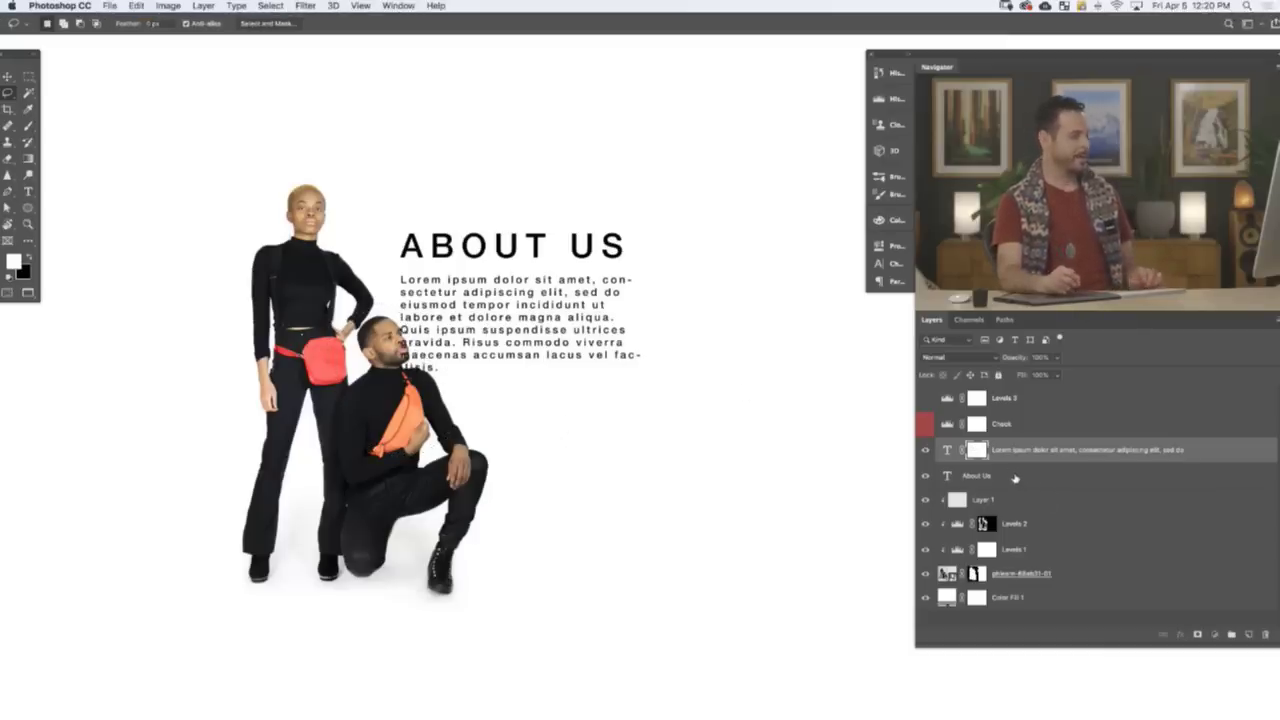
- Move the heading and paragraph layers together into the empty space right of the models and slightly higher
shift+click(1015, 478)
key(v)
drag(586, 489, 716, 486)
key(space)
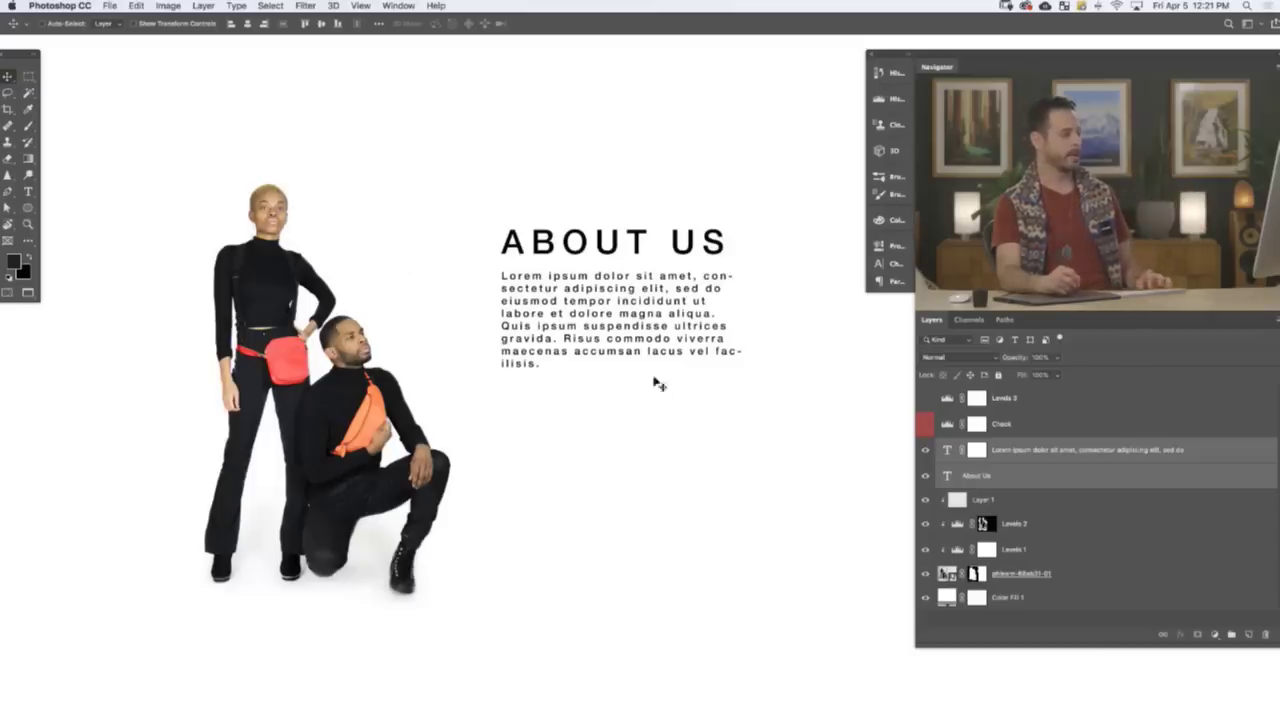
drag(596, 451, 655, 425)
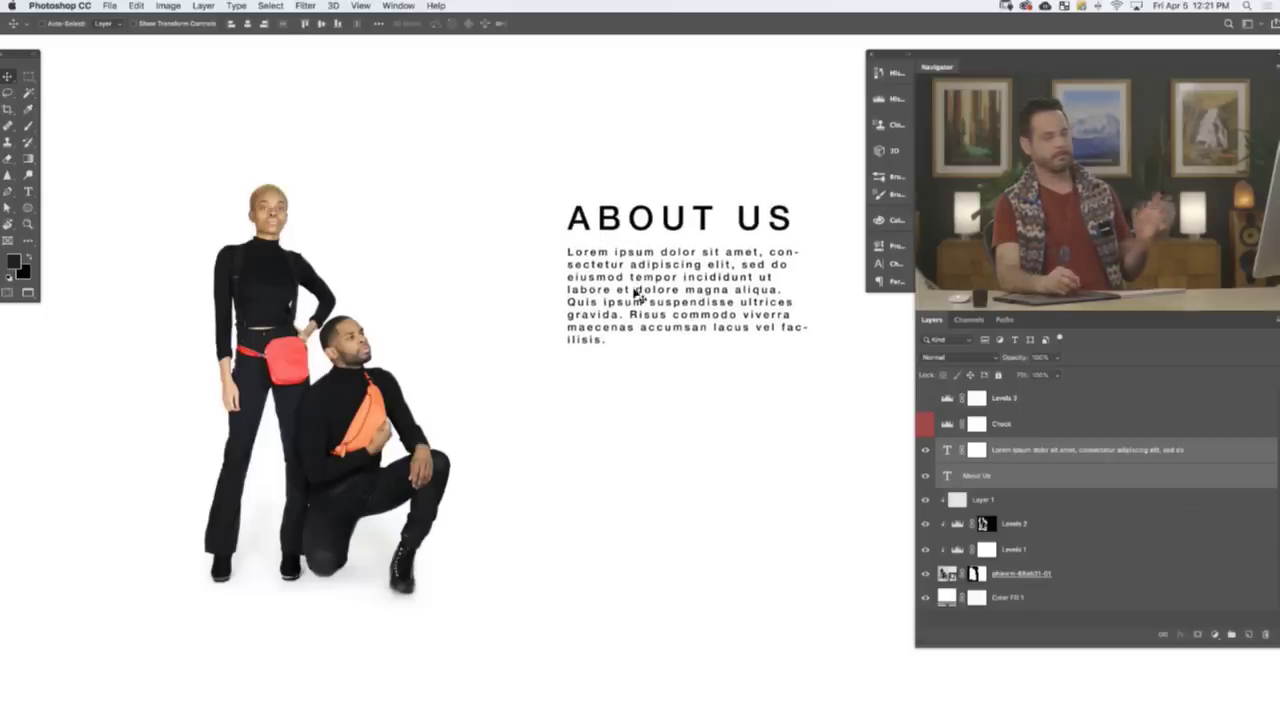
- Shift both text layers back closer to the models and raise them until the heading is level with the woman's head
key(shift+Left)
key(shift+Left)
key(shift+Left)
key(shift+Left)
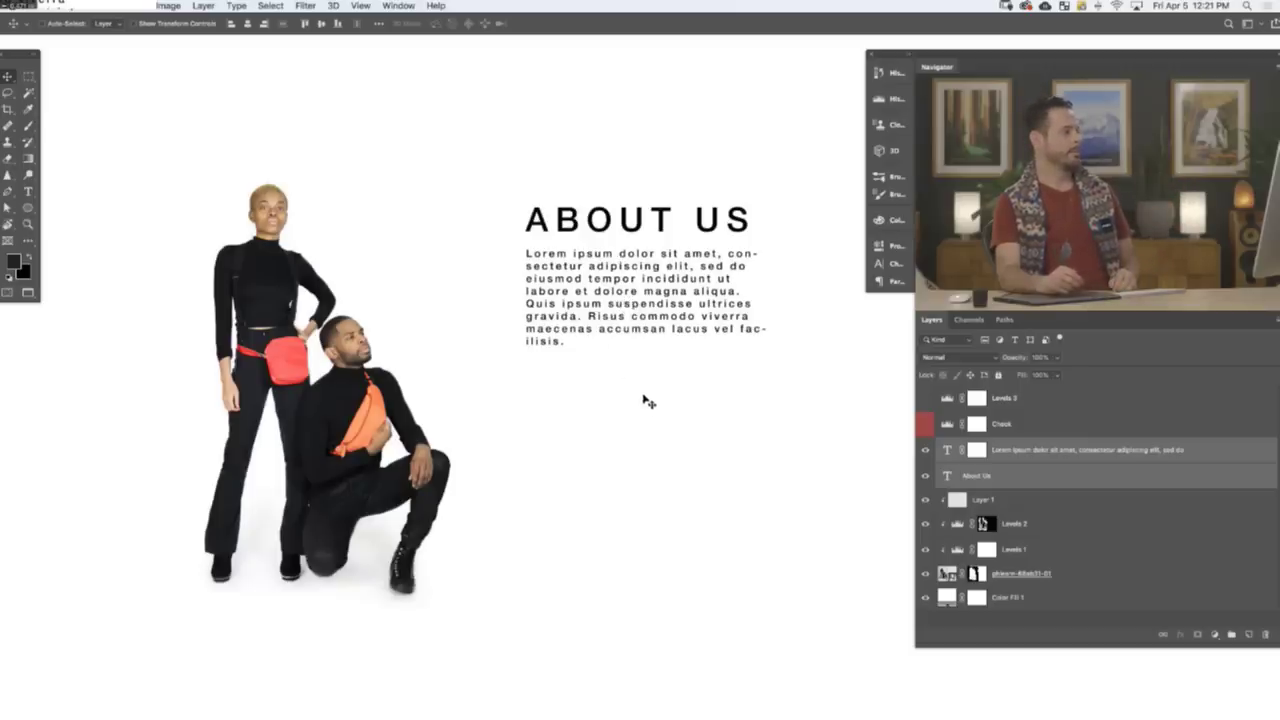
drag(640, 405, 608, 348)
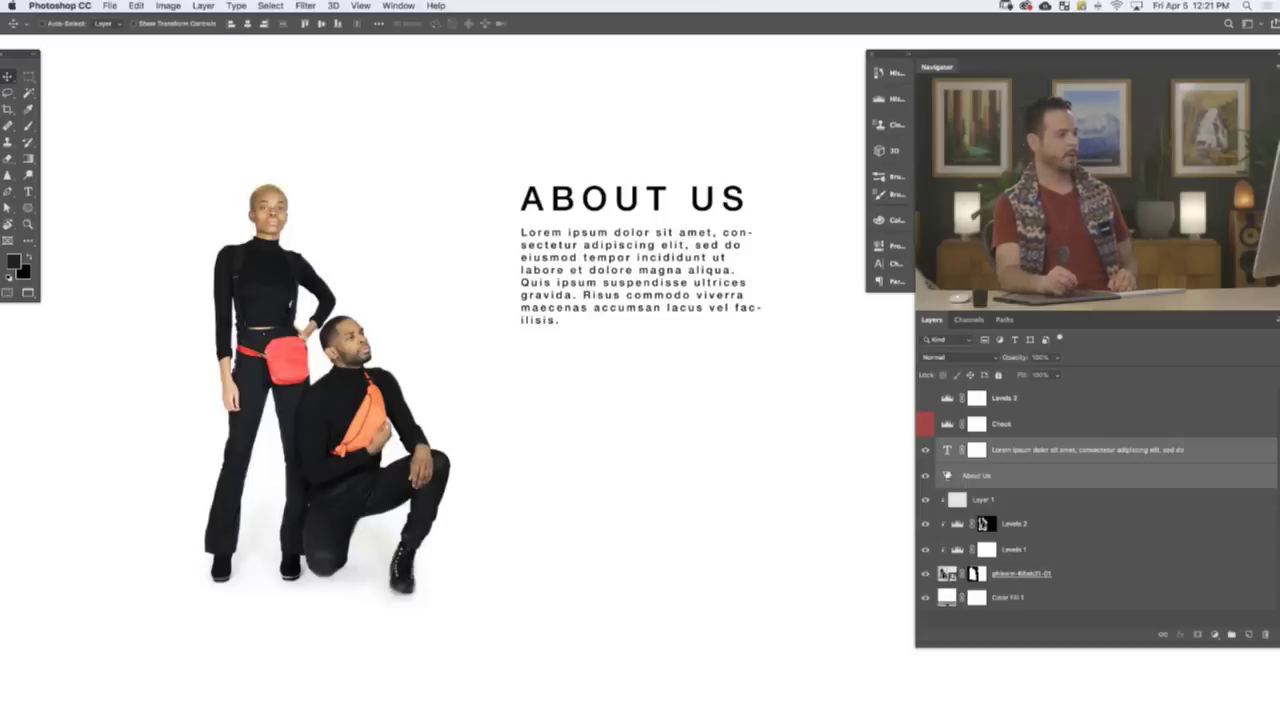
- Hide the heading and paragraph layers and save the layered document to the Desktop as phlearn-68ab31-01-1.psd
click(926, 477)
drag(530, 510, 731, 509)
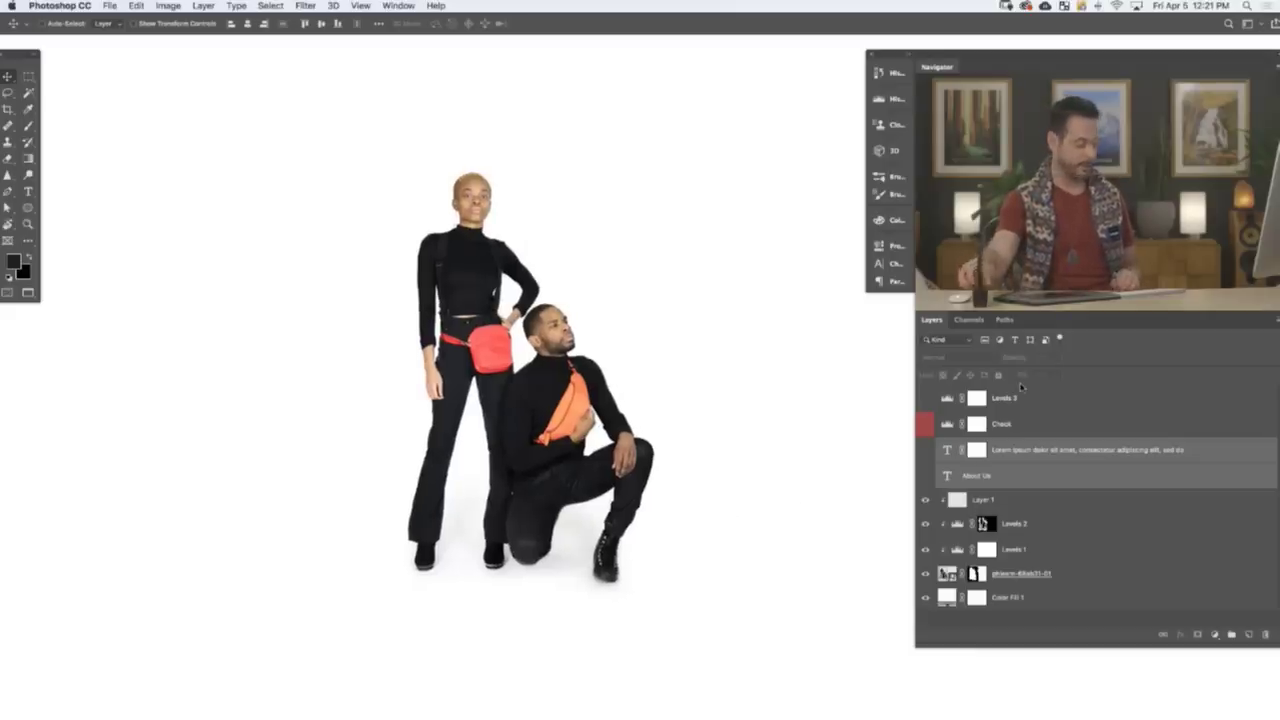
key(super+shift+s)
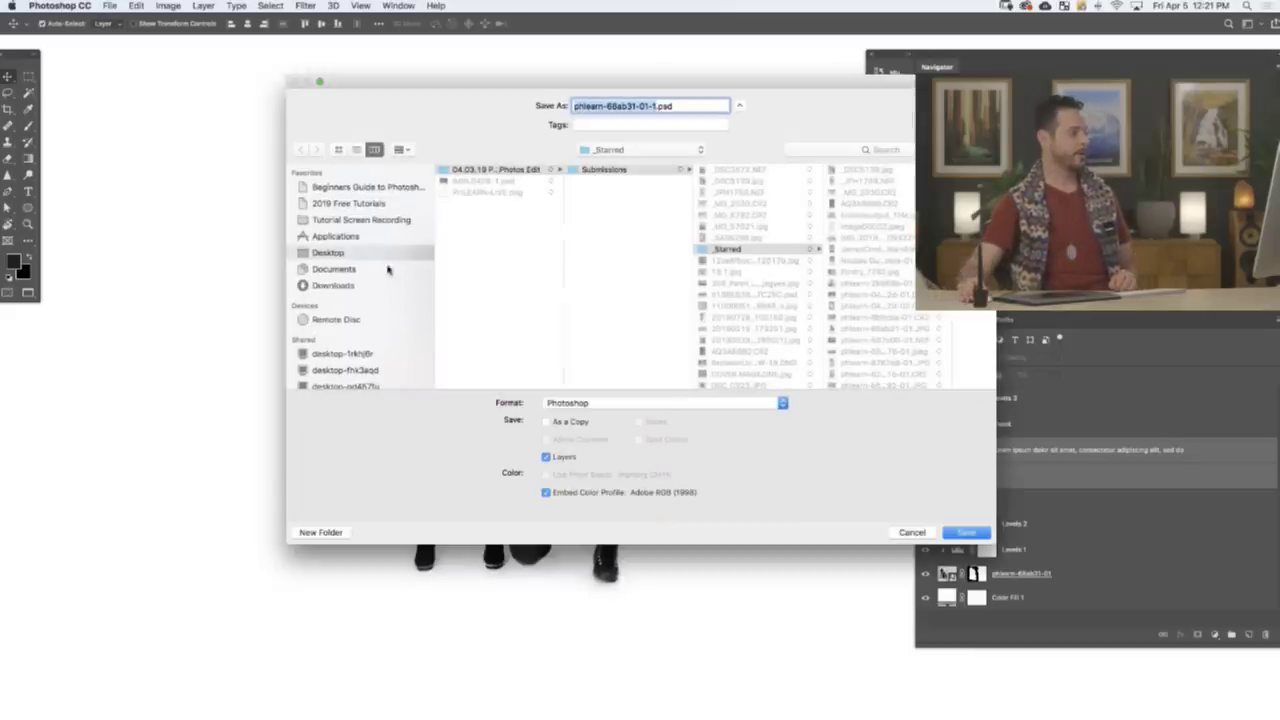
click(373, 258)
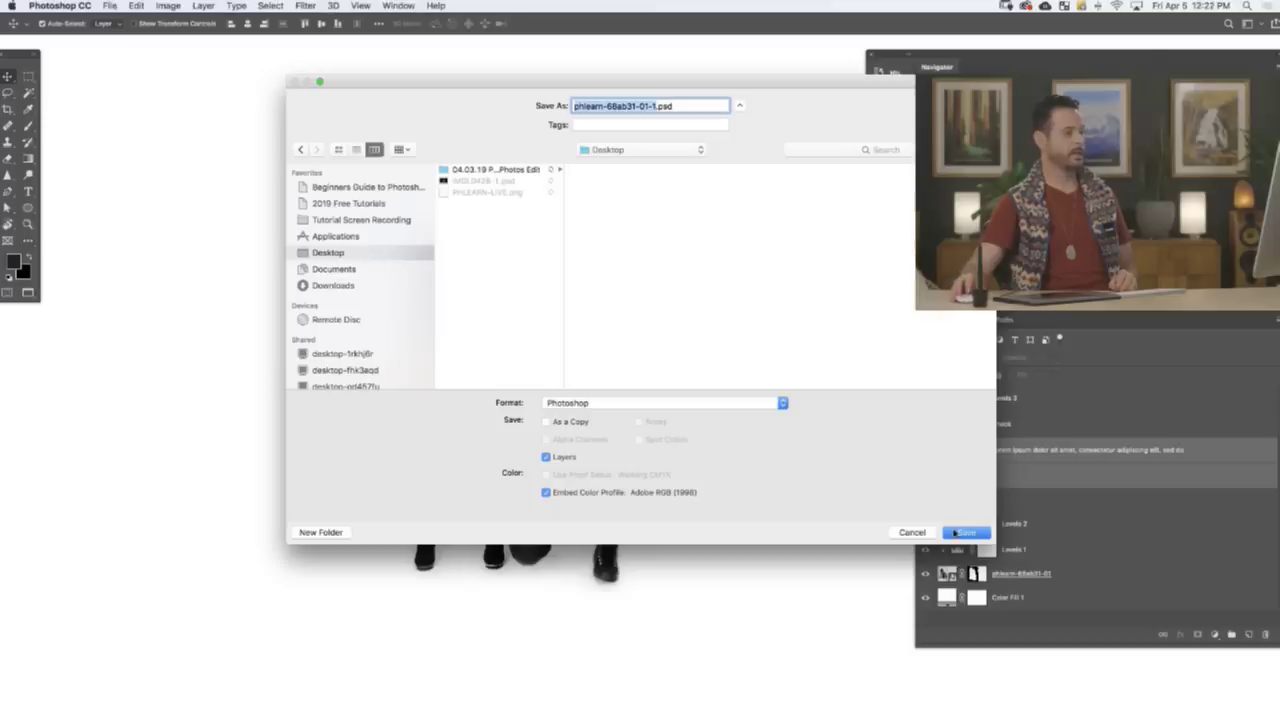
click(955, 533)
click(794, 315)
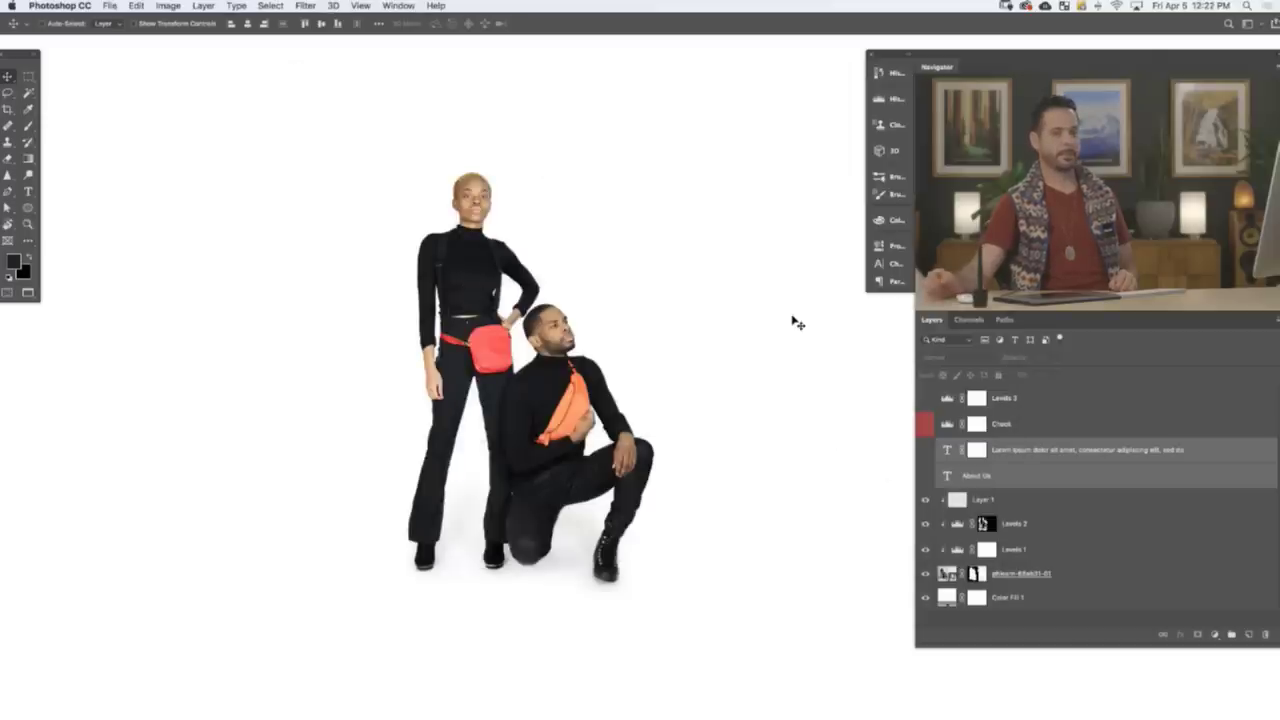
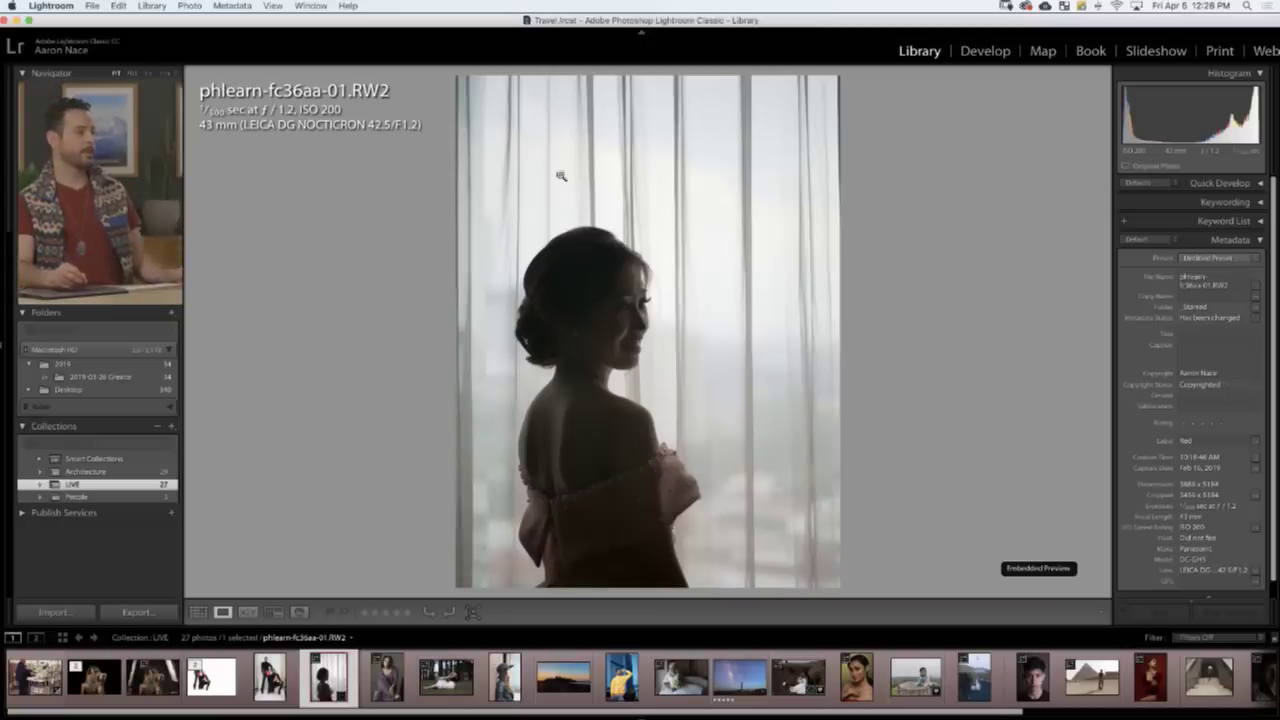
- In Lightroom, start developing the backlit portrait phlearn-fc36aa-01.RW2, raise its Shadows to +100 and inspect the woman's shoulder up close
click(973, 58)
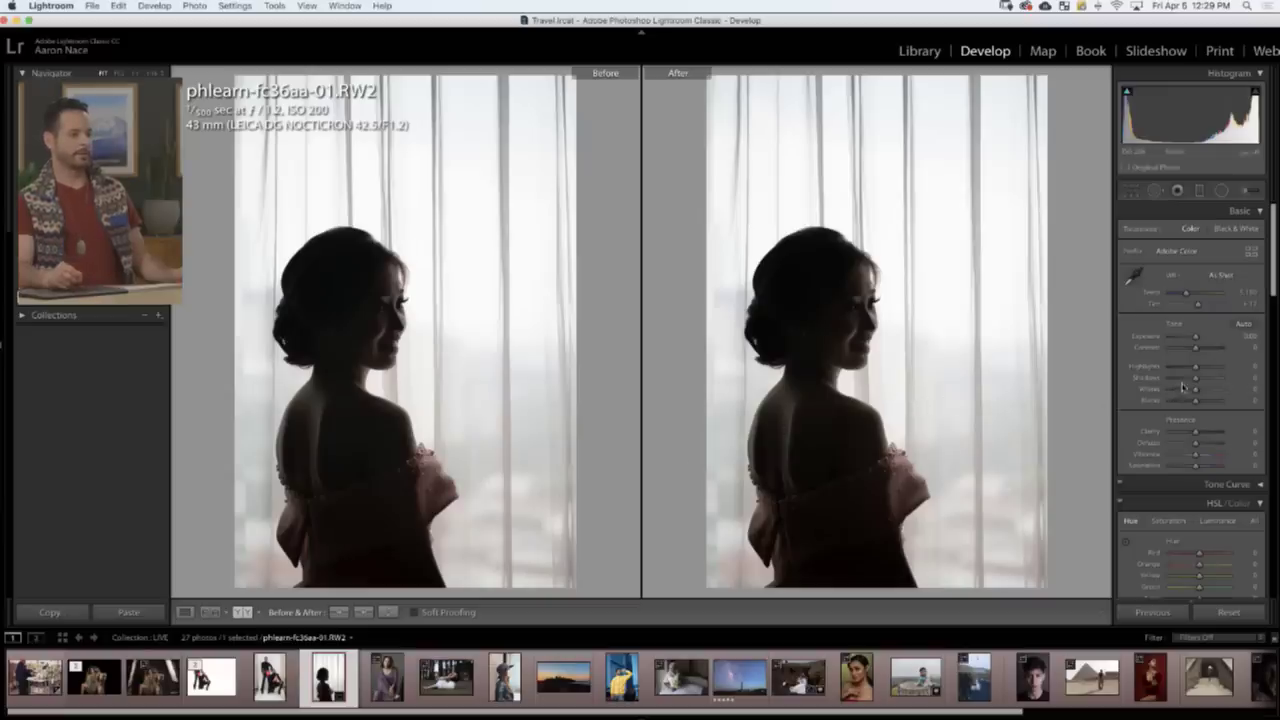
drag(1196, 380, 1217, 378)
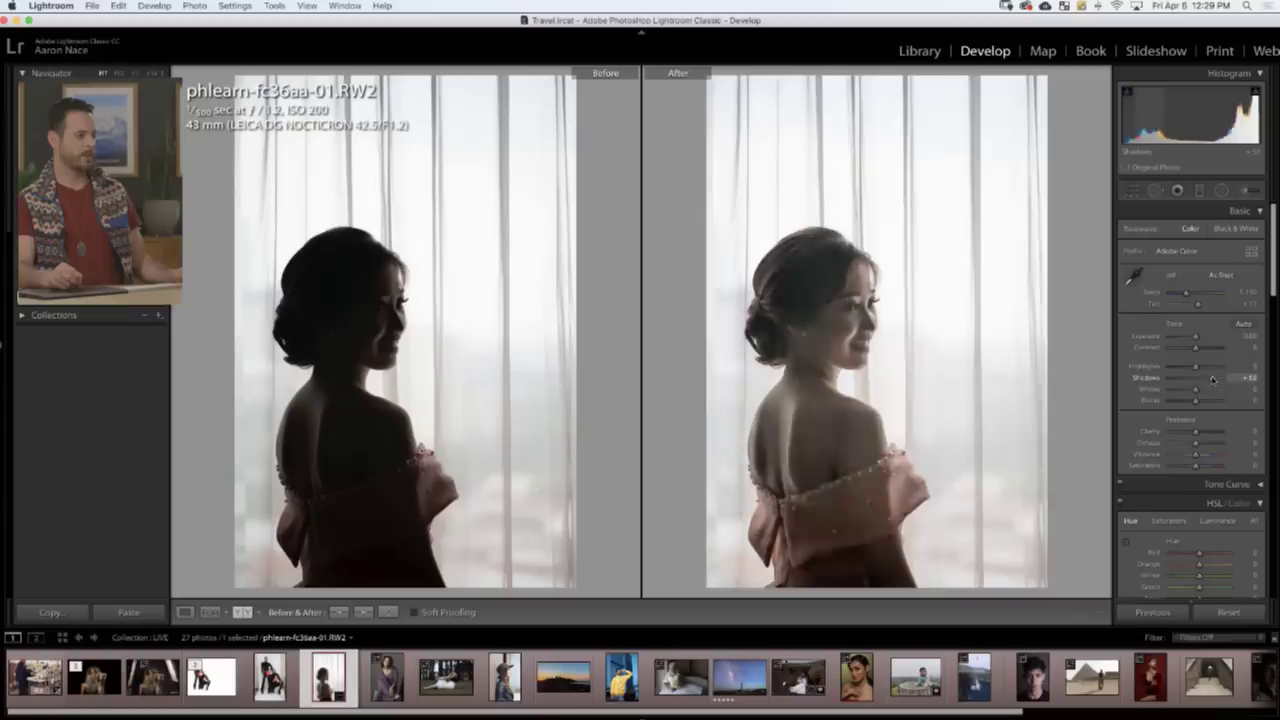
drag(1217, 379, 1221, 380)
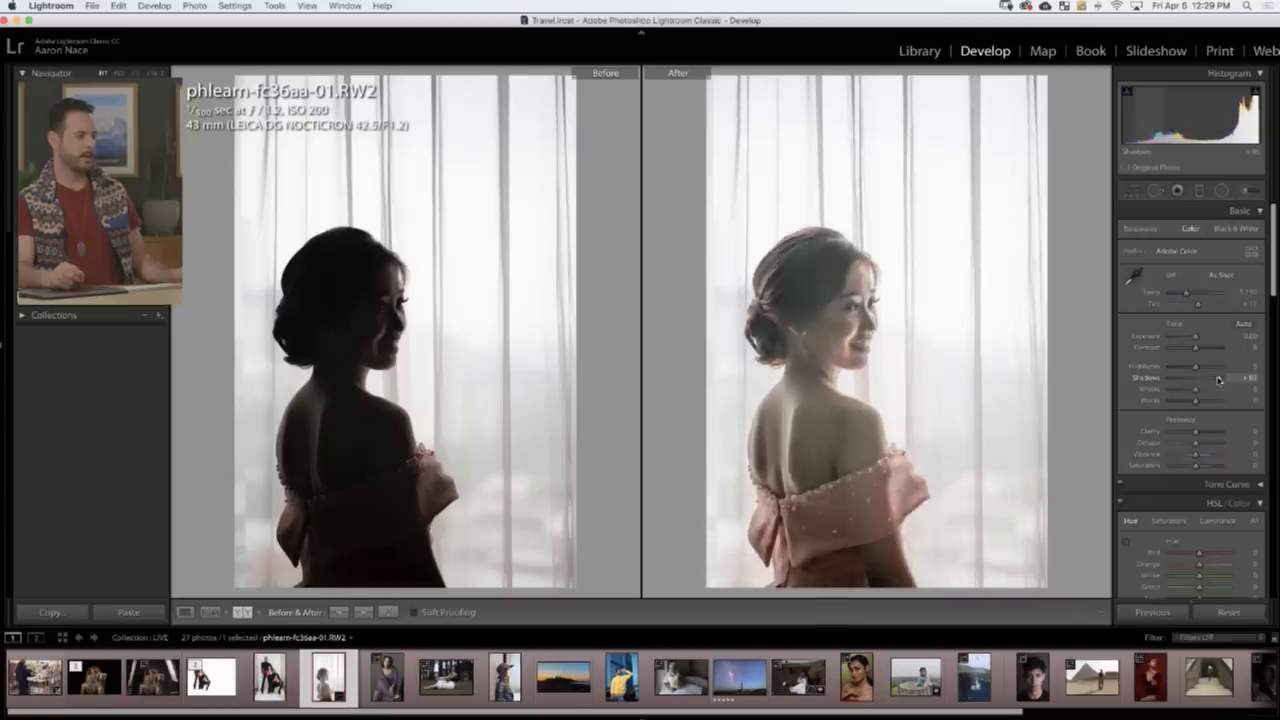
click(852, 449)
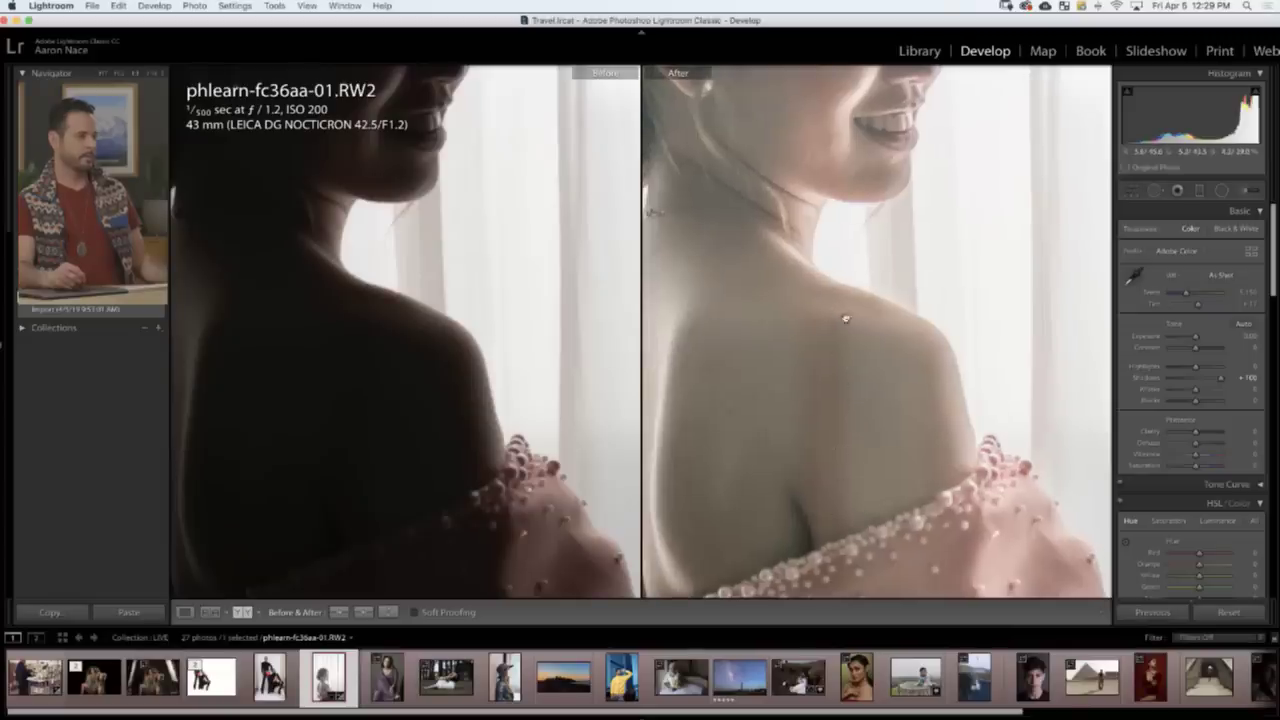
click(844, 410)
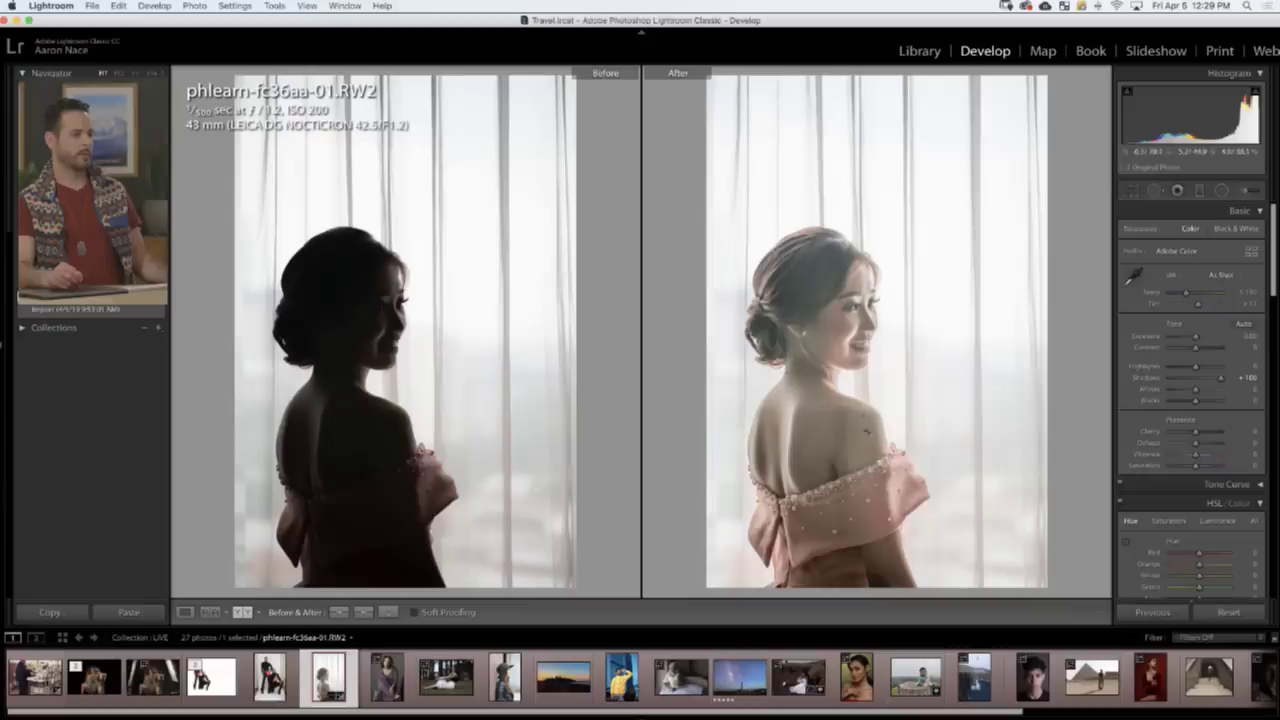
- Set the portrait's Shadows to +57 and warm its Temperature to 5,472, checking the woman's back and face up close
drag(1219, 380, 1208, 380)
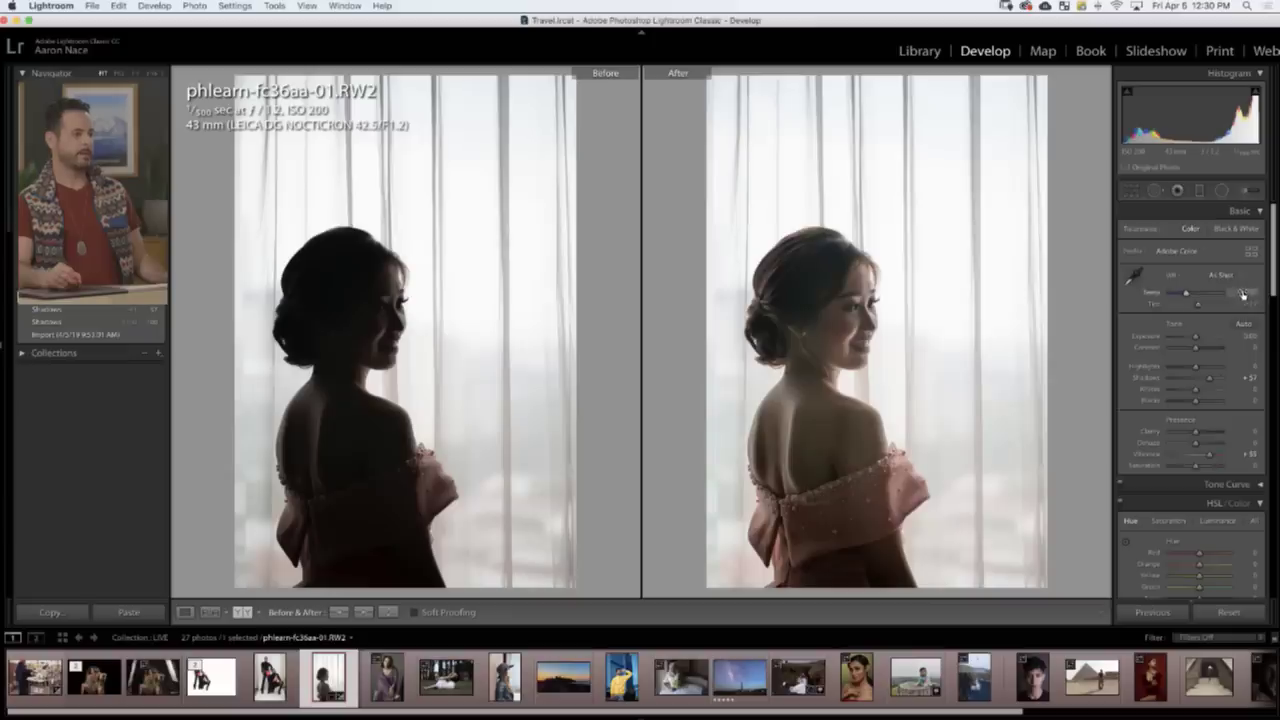
drag(1229, 293, 1236, 293)
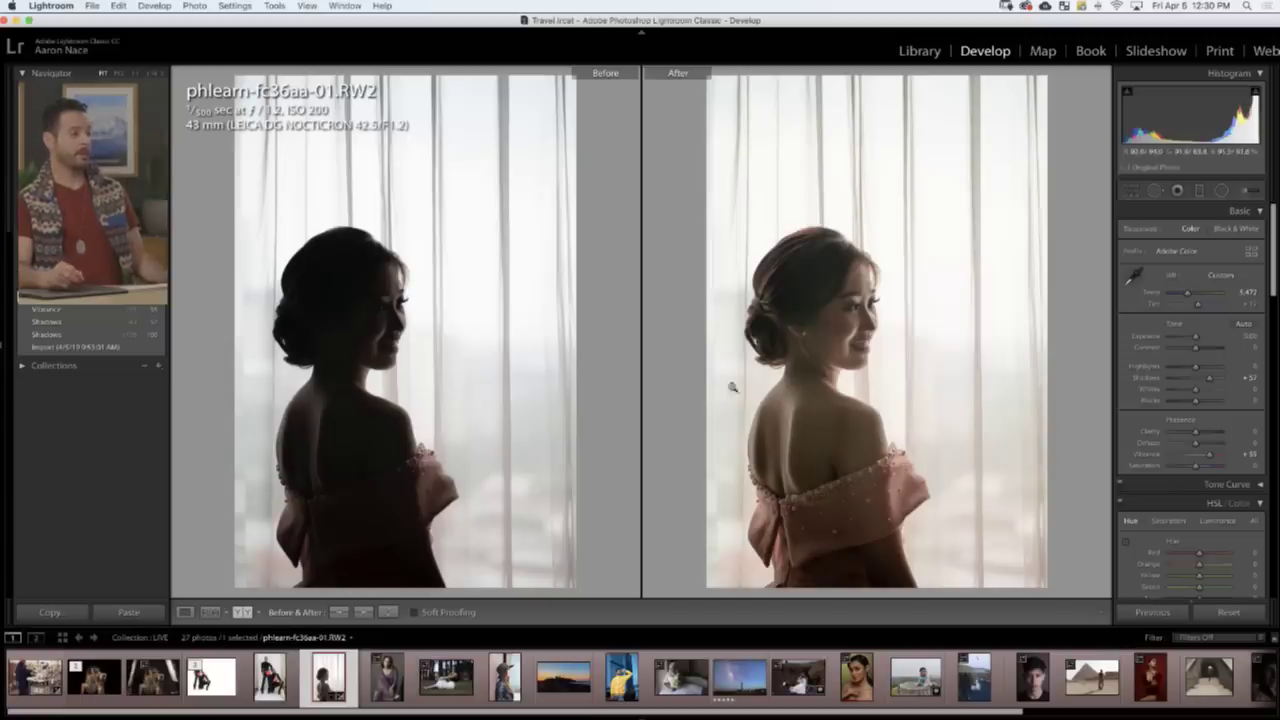
click(909, 399)
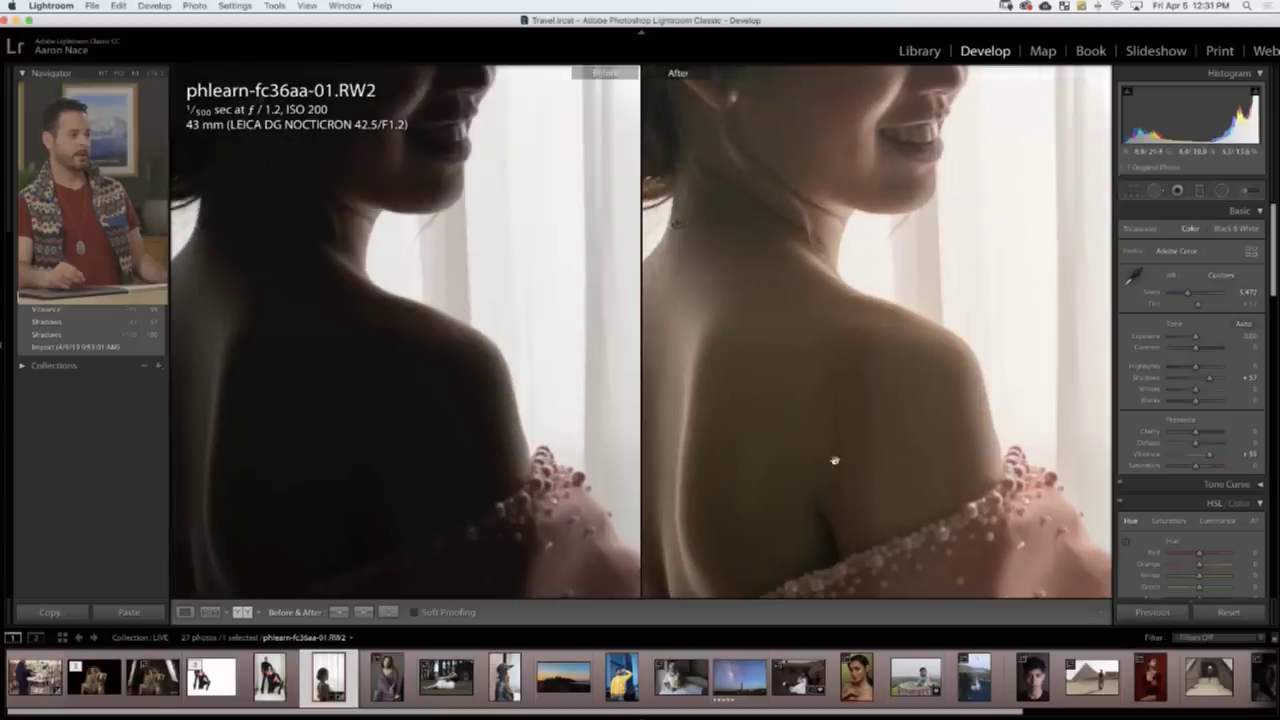
drag(900, 247, 889, 543)
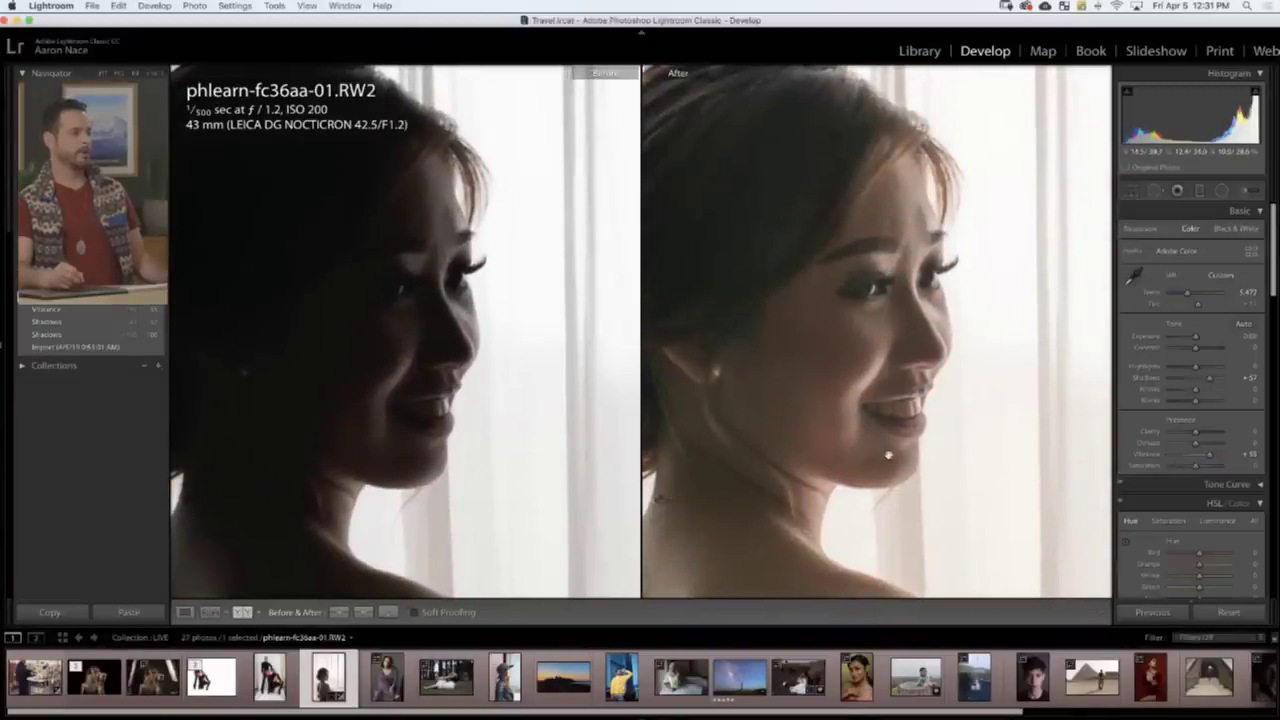
click(888, 453)
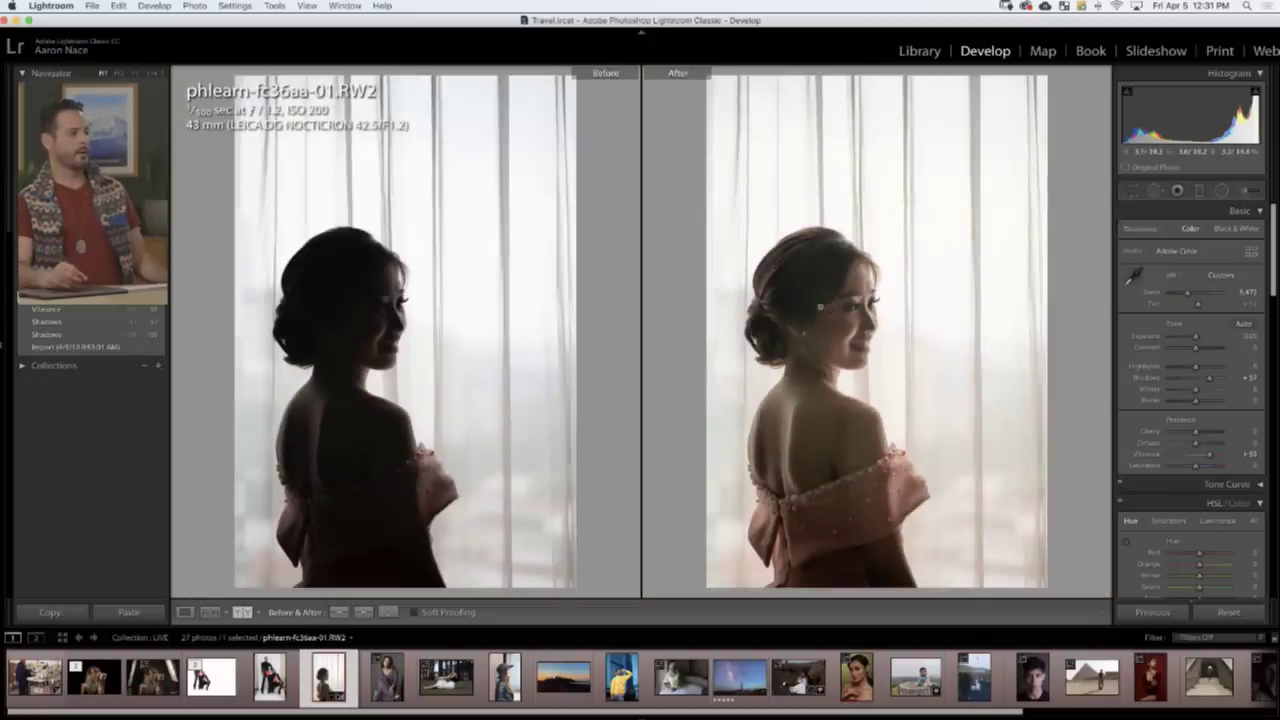
- Open the developed portrait as a smart object in Photoshop, keeping the embedded color profile, and show it centred in full-screen mode
right_click(819, 306)
mouse_move(870, 455)
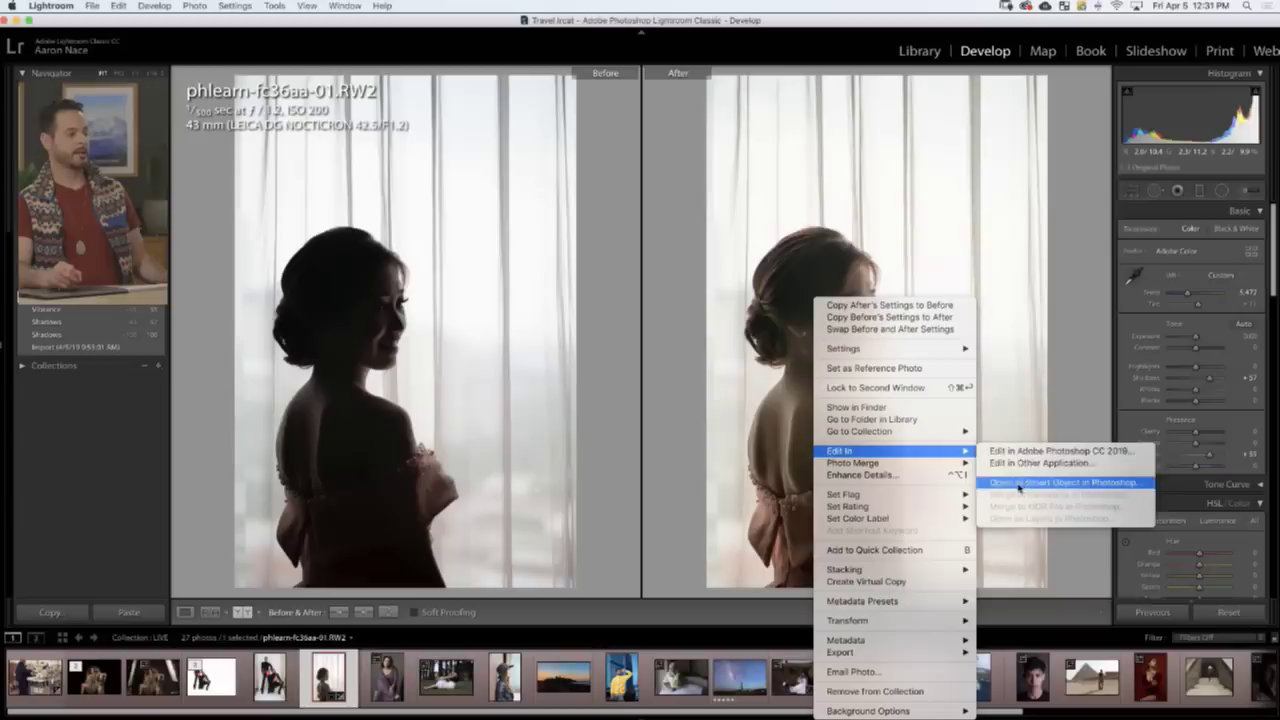
click(1019, 484)
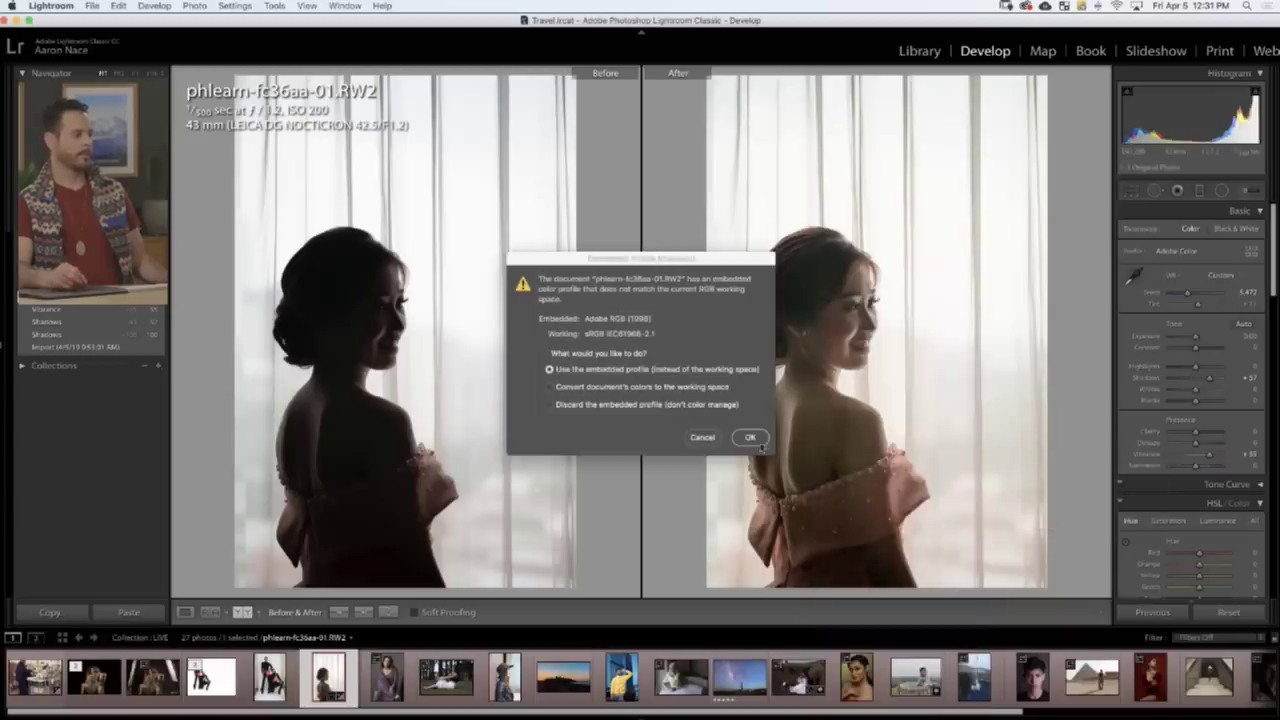
click(763, 441)
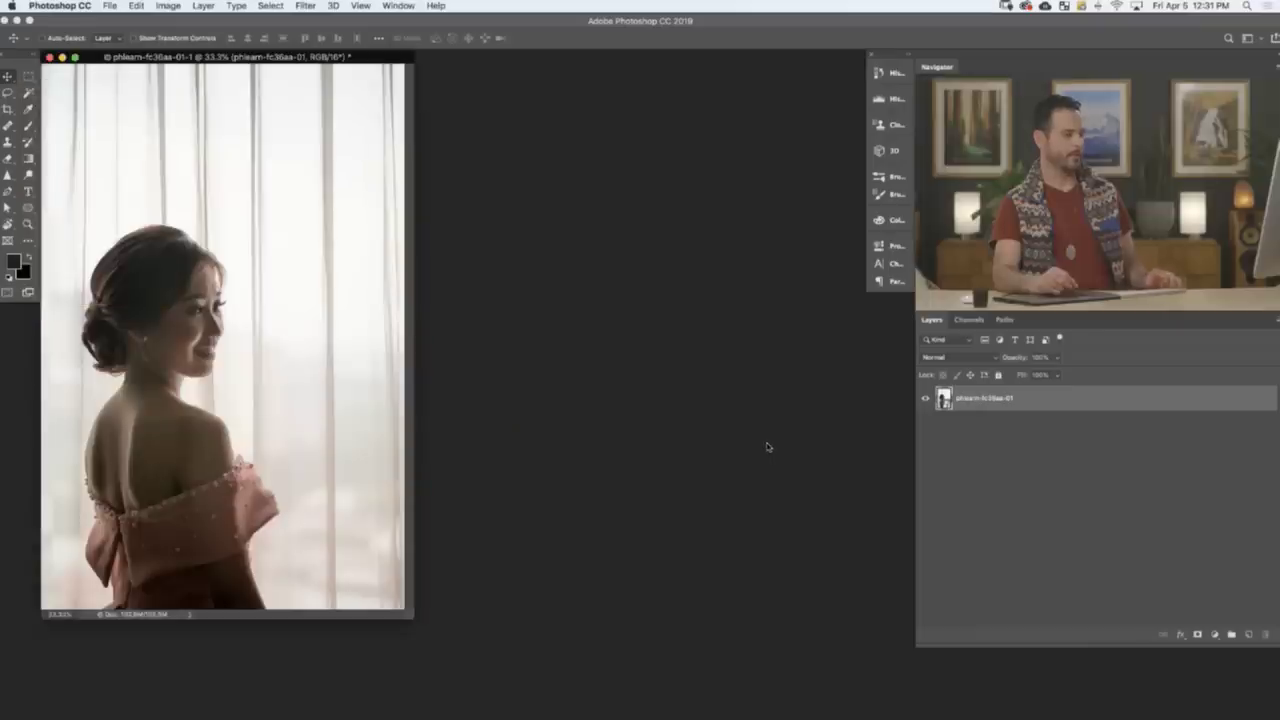
key(f)
drag(751, 466, 715, 445)
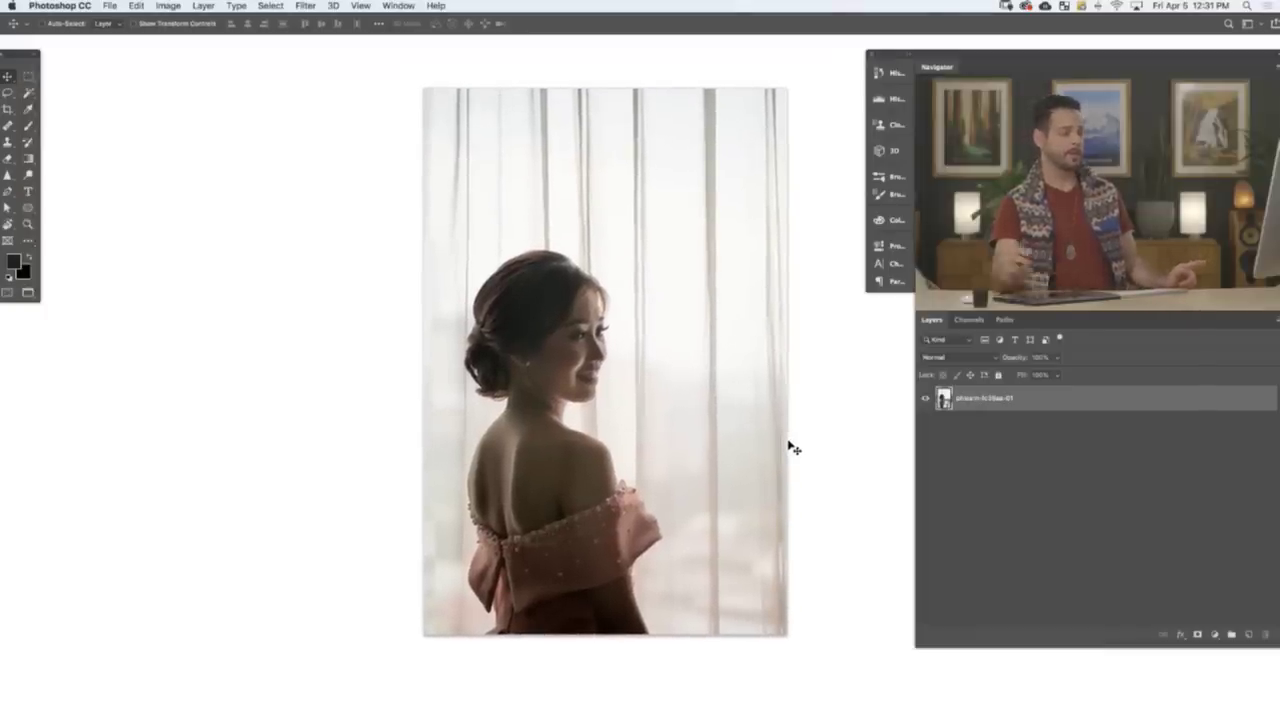
- Reopen the smart object's raw settings and set Exposure to +0.45 and Highlights to -63
double_click(943, 398)
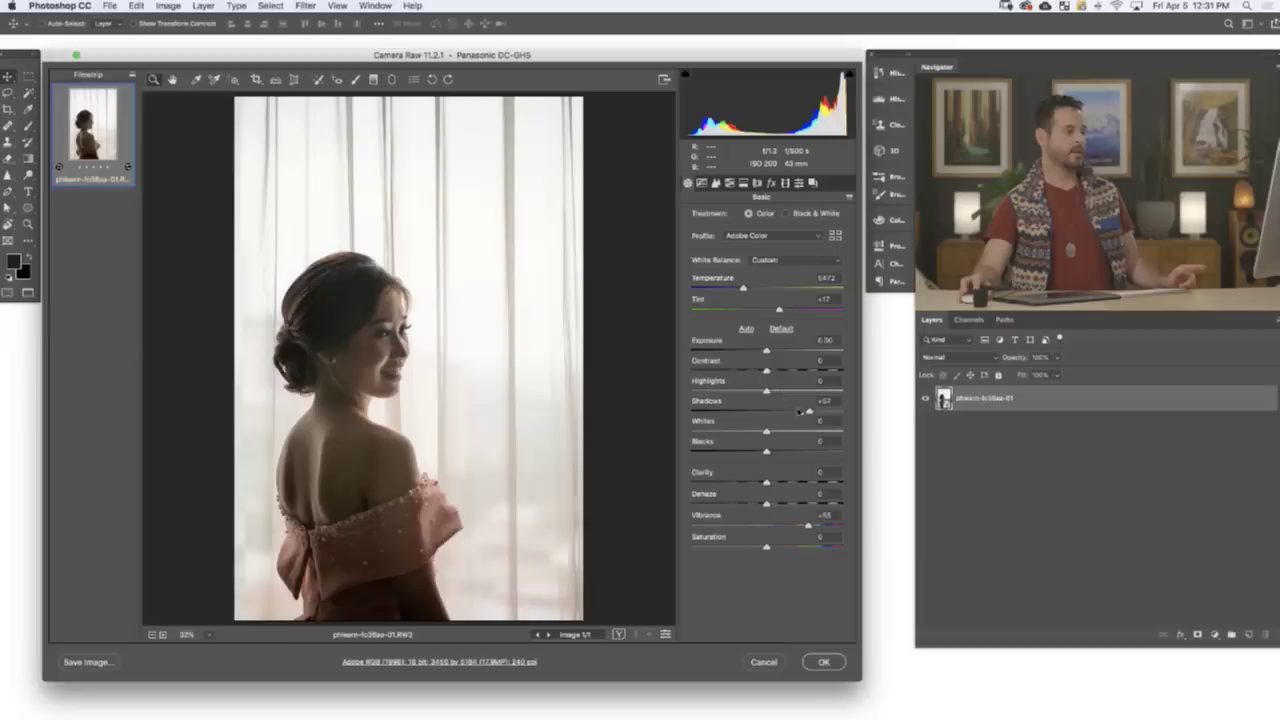
drag(810, 413, 805, 413)
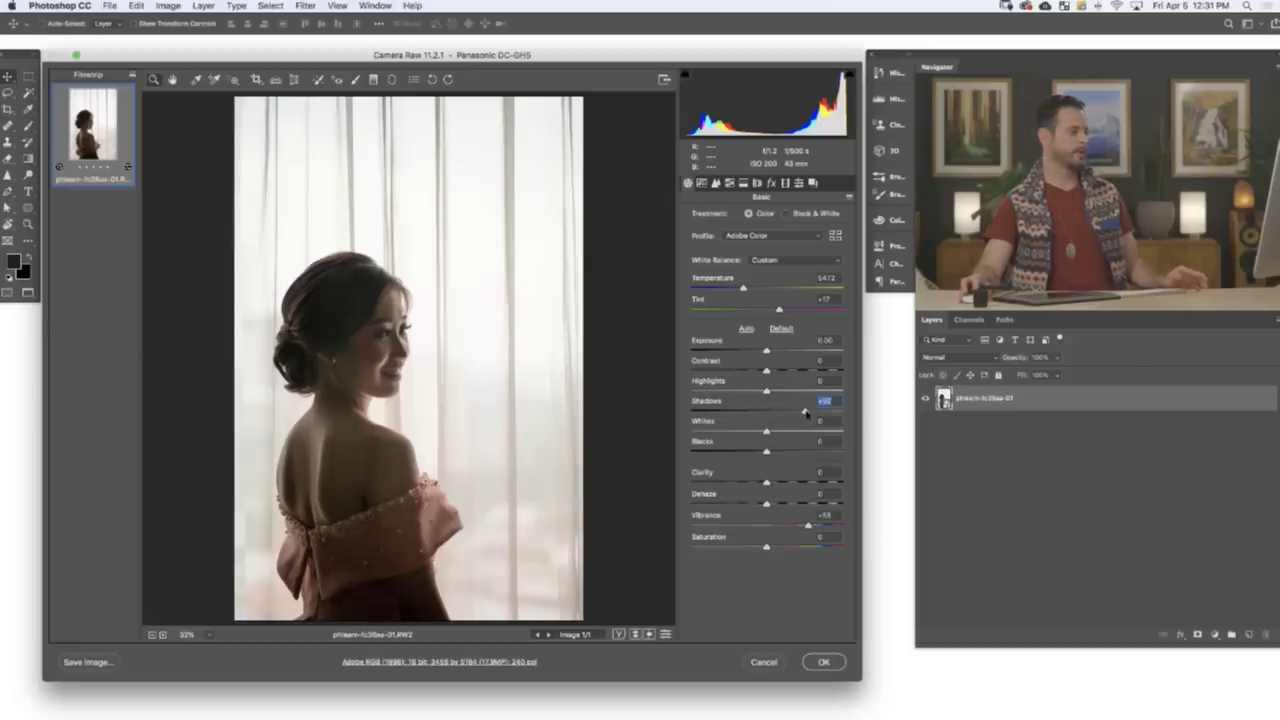
drag(767, 351, 768, 351)
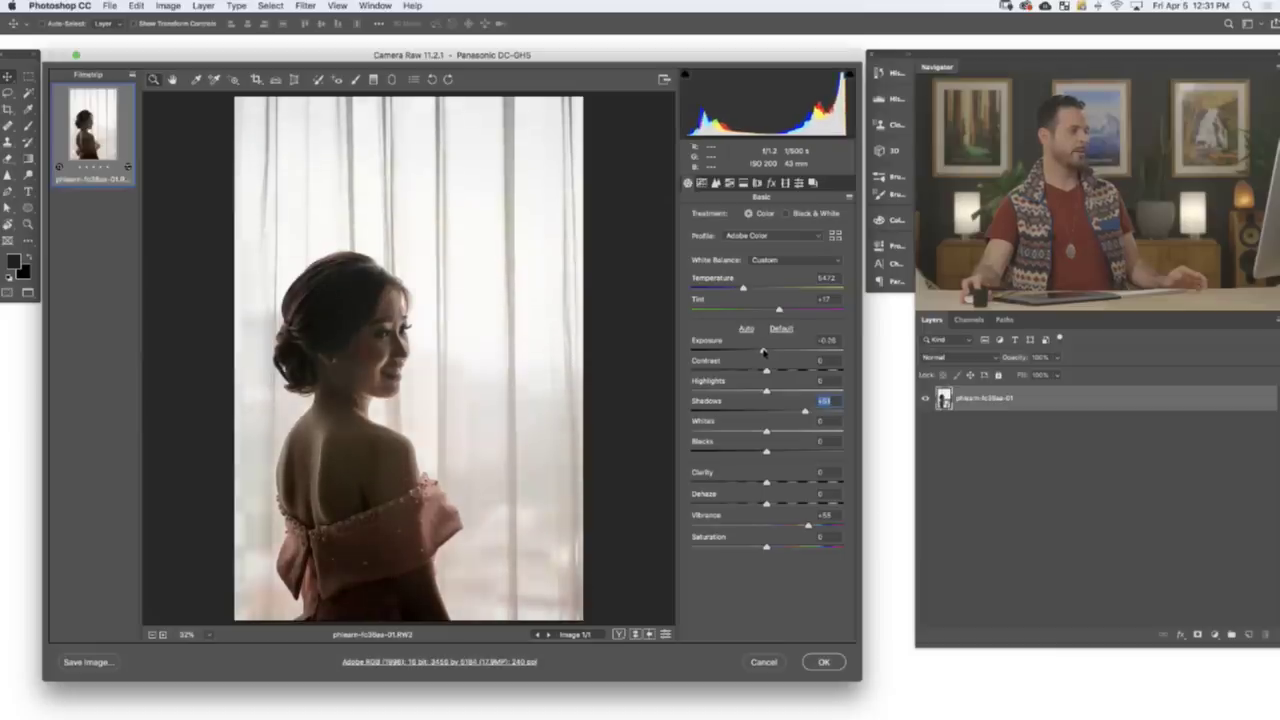
drag(769, 351, 767, 352)
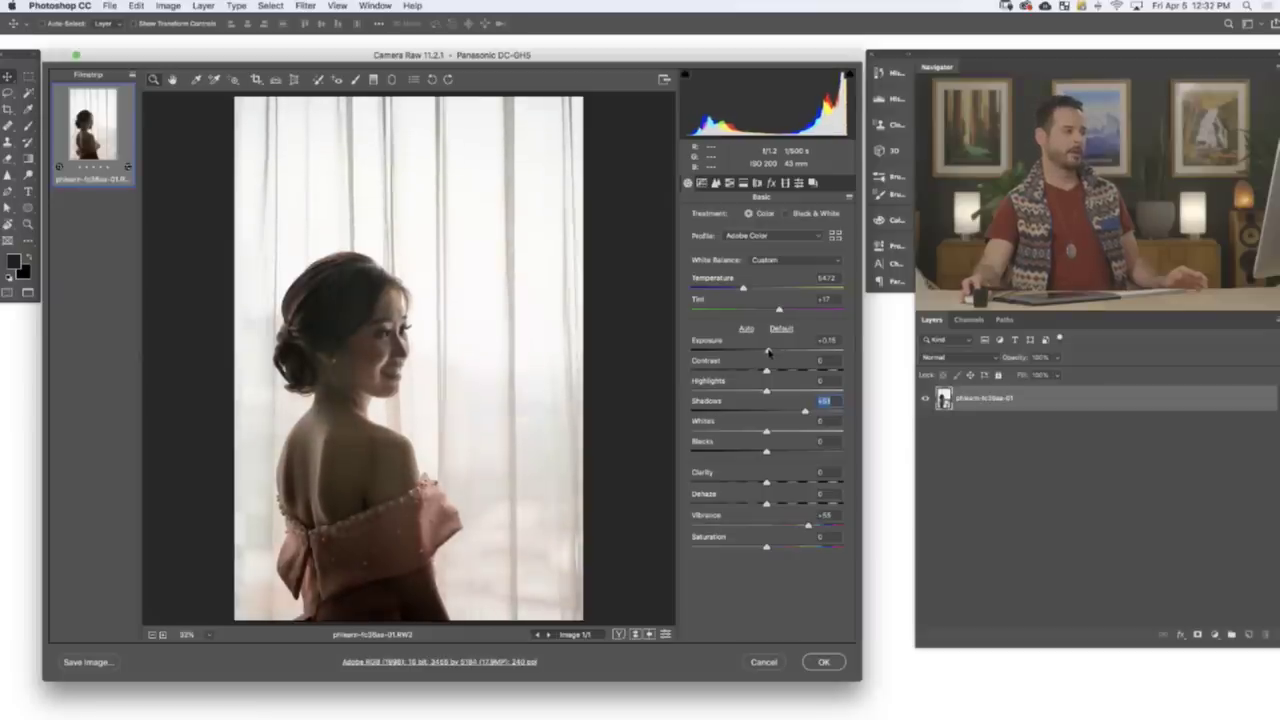
drag(768, 352, 719, 391)
click(770, 352)
drag(771, 353, 774, 353)
click(773, 353)
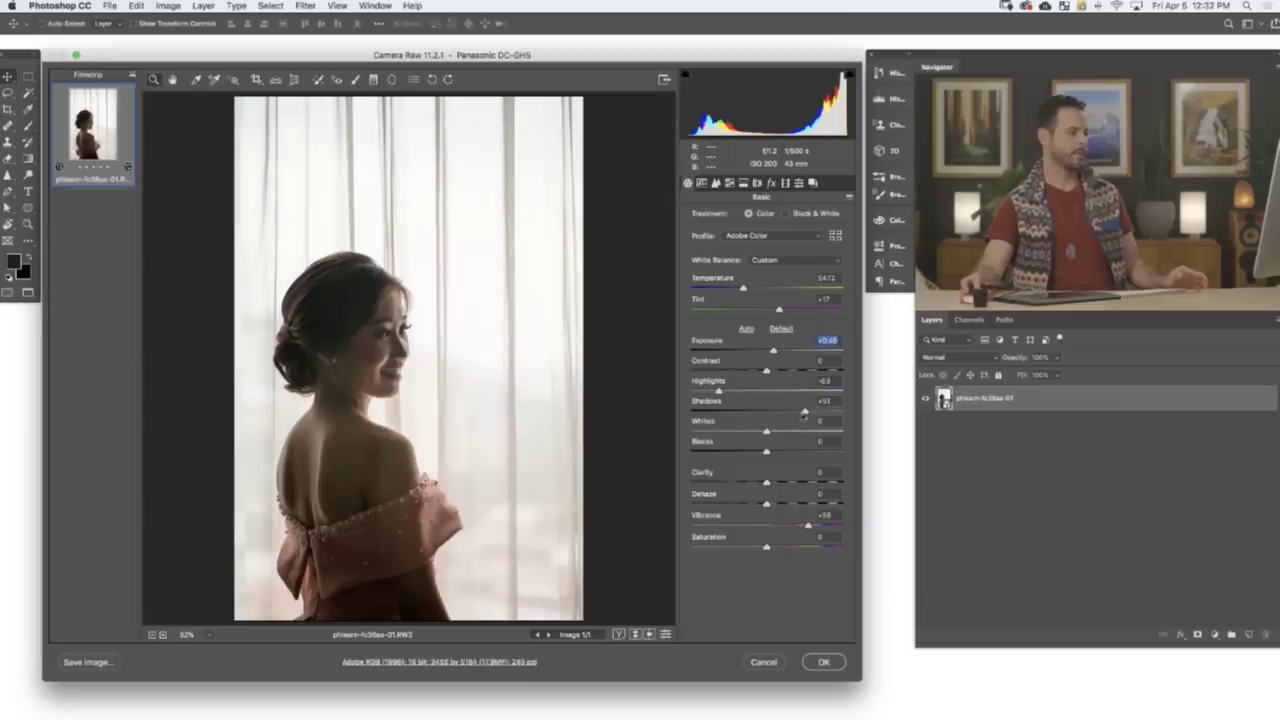
- Set the raw Shadows to +54 and apply the raw adjustments to the smart object
drag(806, 413, 808, 414)
click(807, 413)
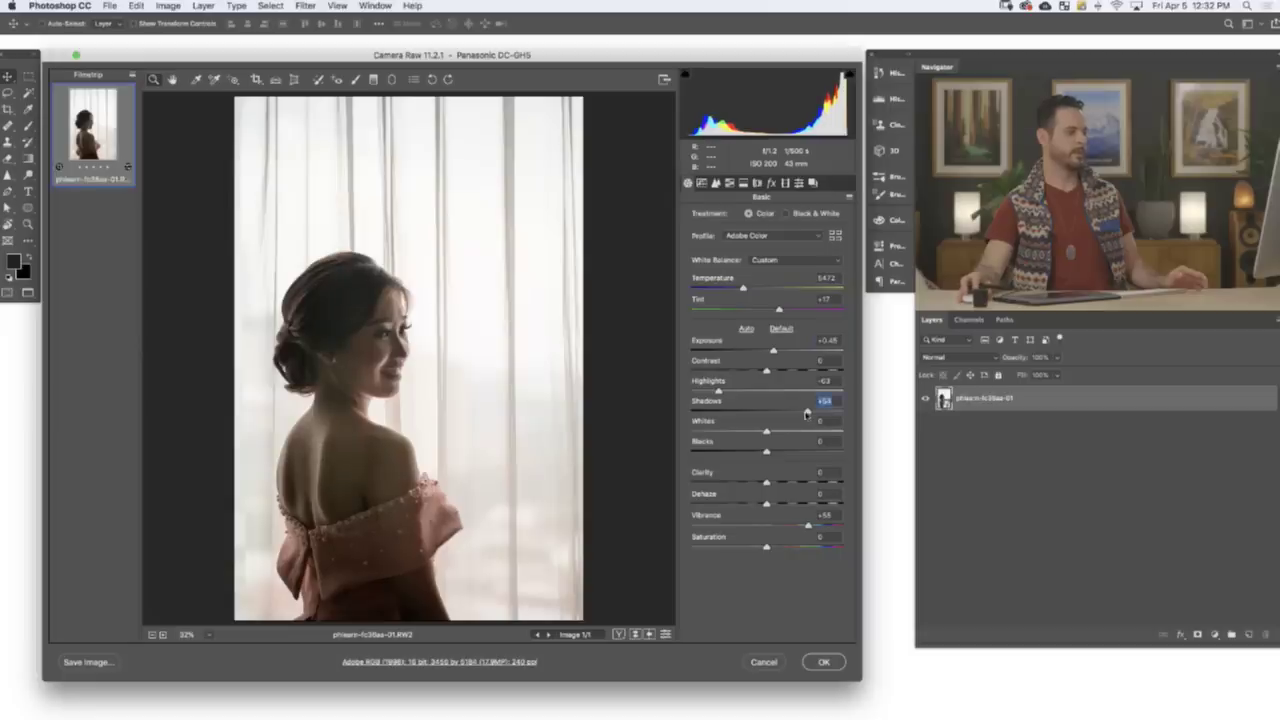
click(824, 661)
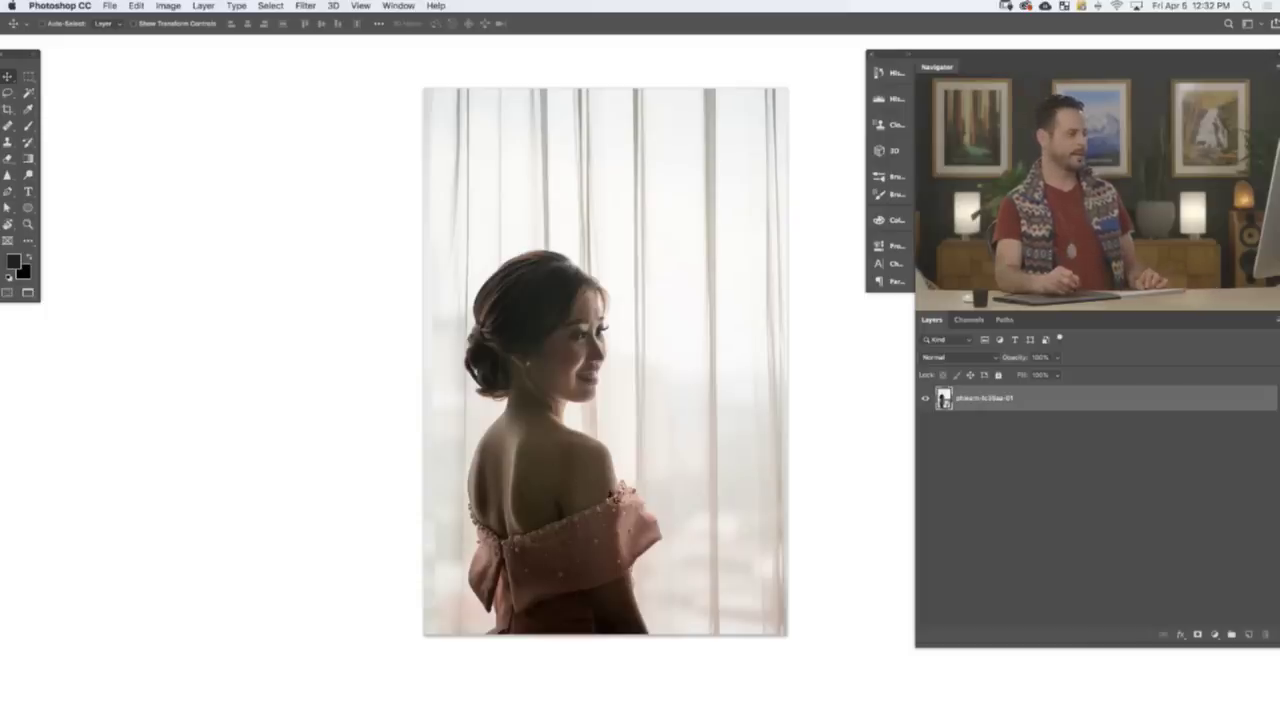
- Add a Curves adjustment layer above the portrait's smart object
drag(567, 460, 617, 428)
drag(599, 483, 631, 435)
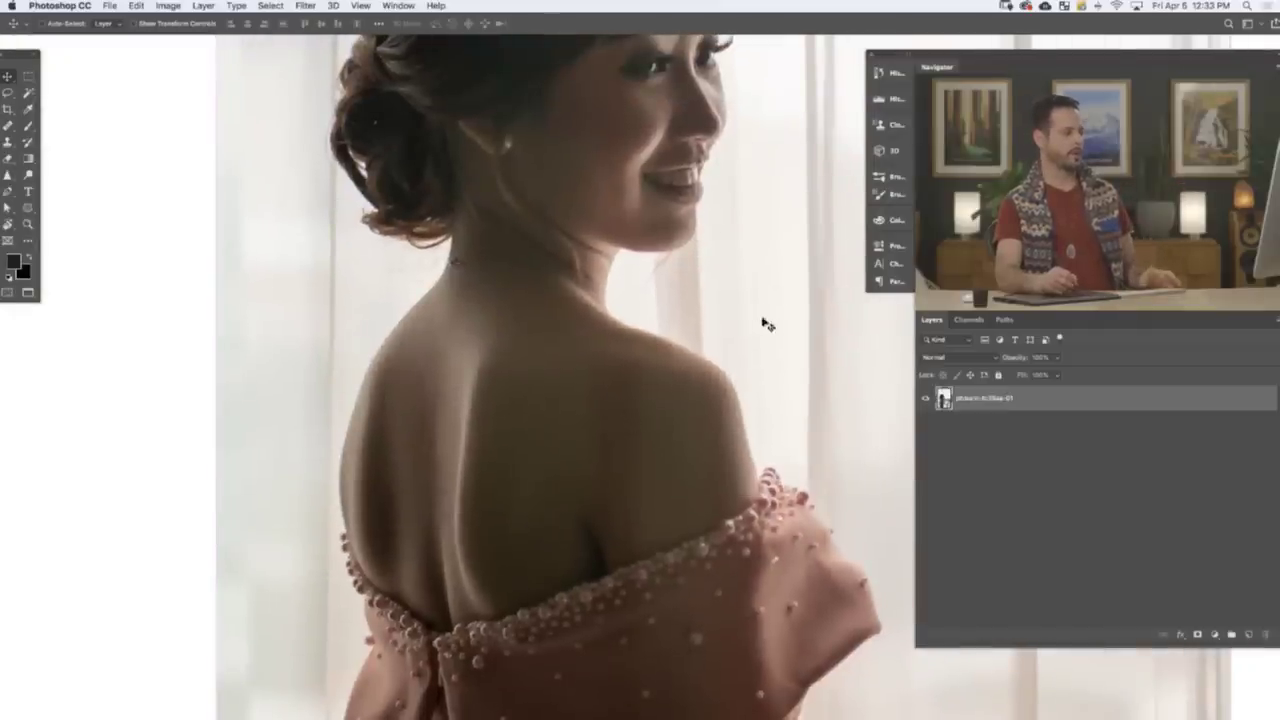
drag(694, 494, 724, 465)
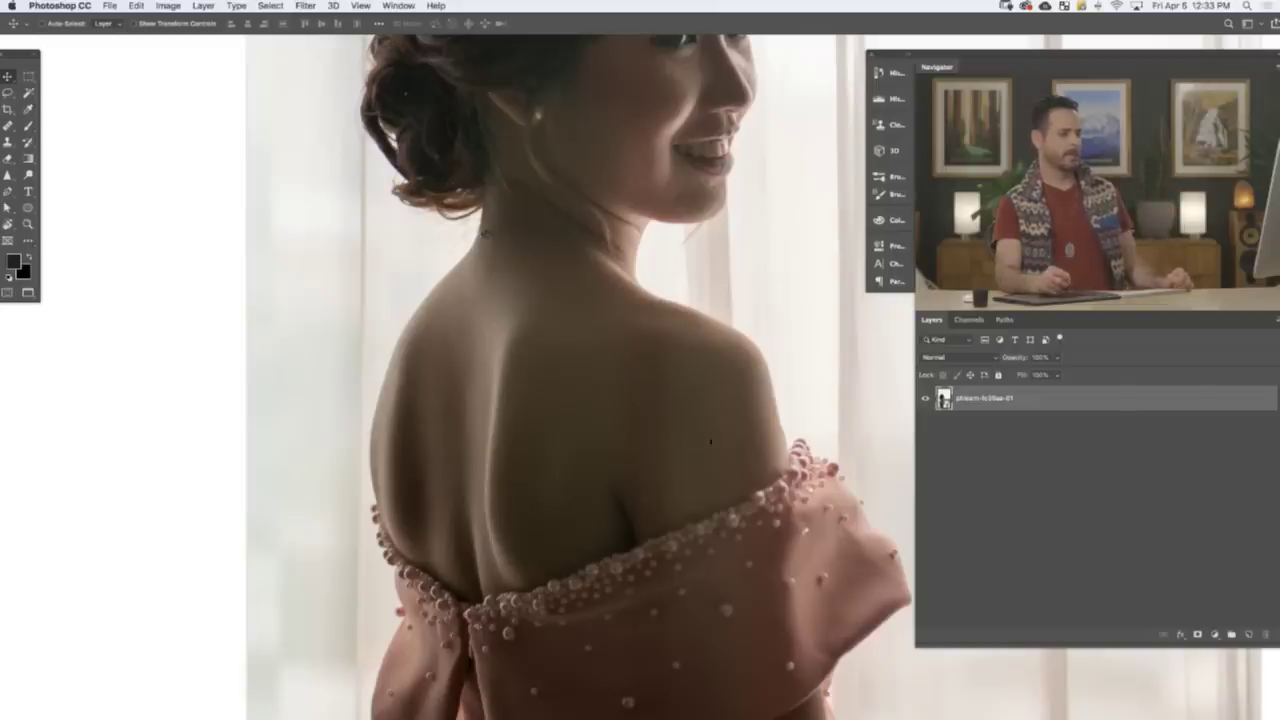
click(1215, 636)
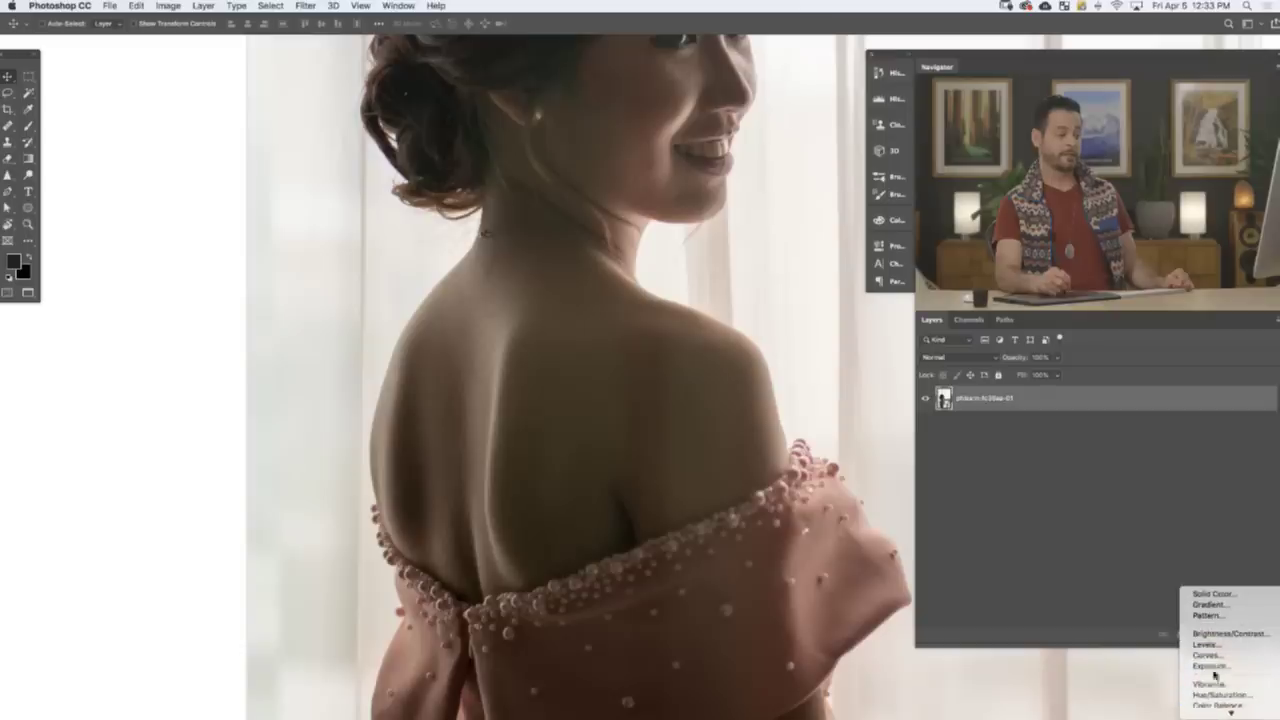
click(1222, 618)
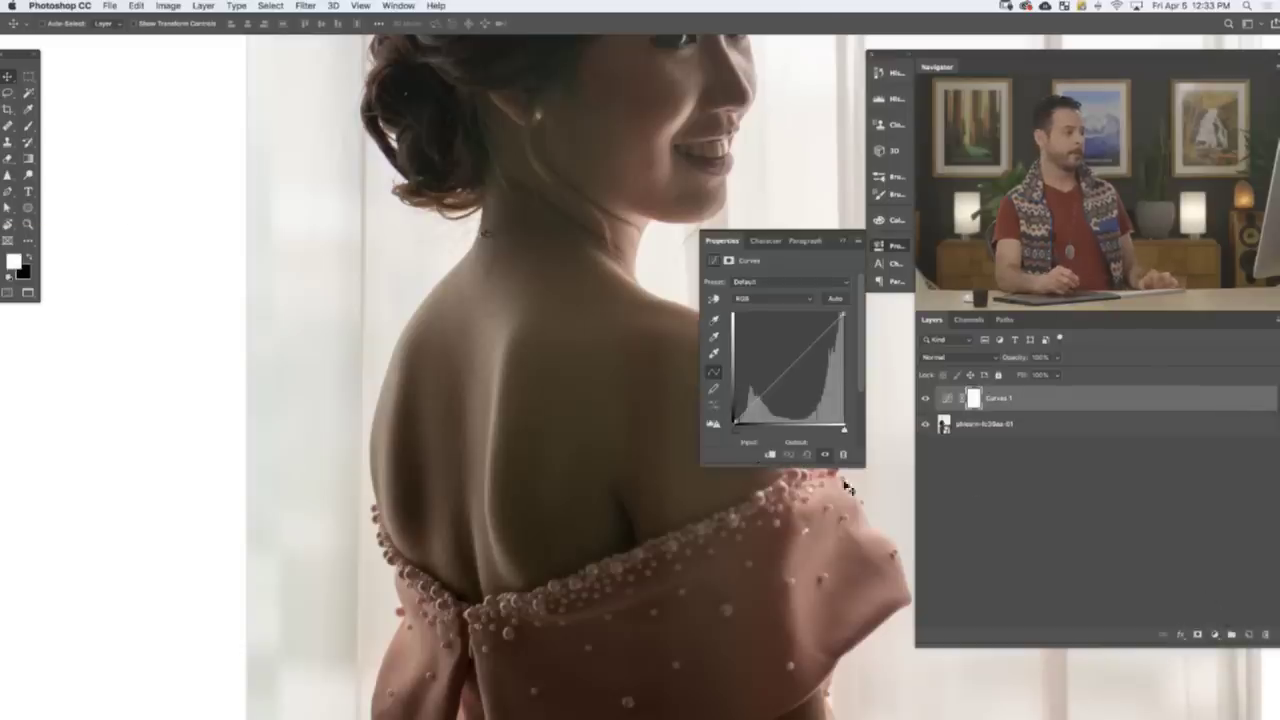
- Brighten the woman's skin and dress by bending the RGB curve strongly upward in the upper midtones, with a second point controlling the darker tones
drag(588, 458, 447, 446)
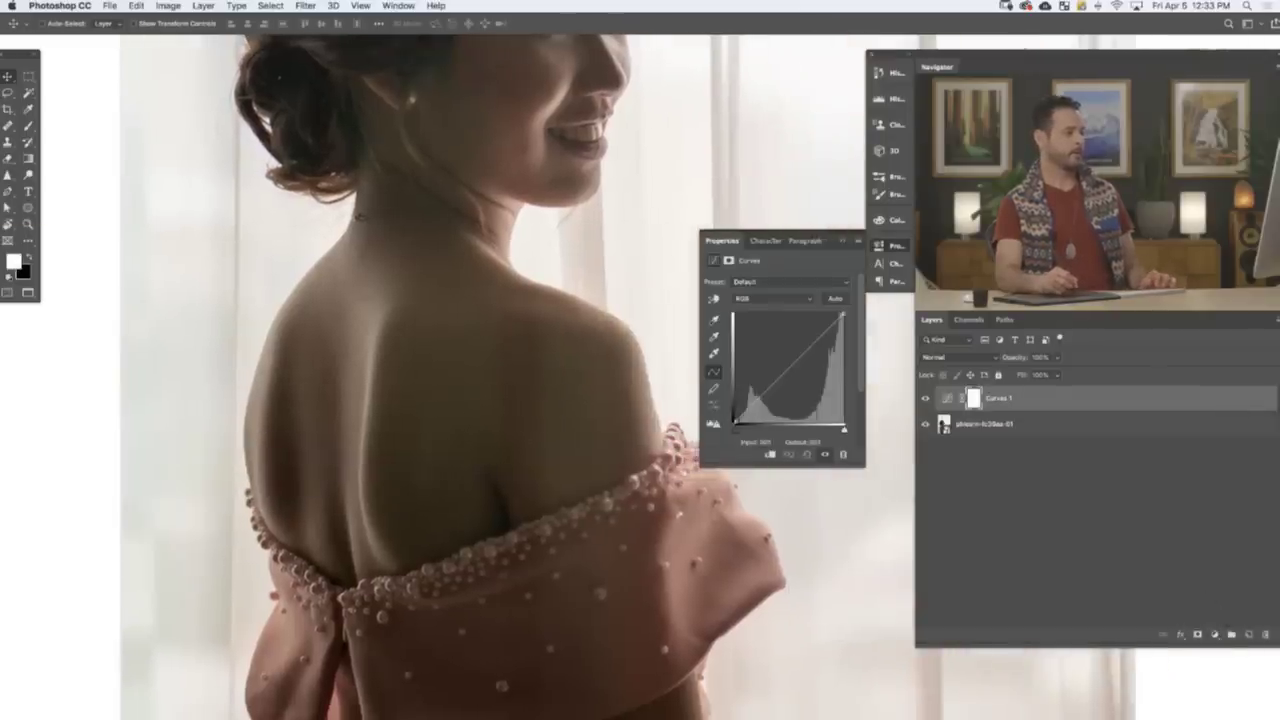
drag(817, 341, 802, 336)
drag(766, 380, 765, 390)
drag(802, 336, 793, 332)
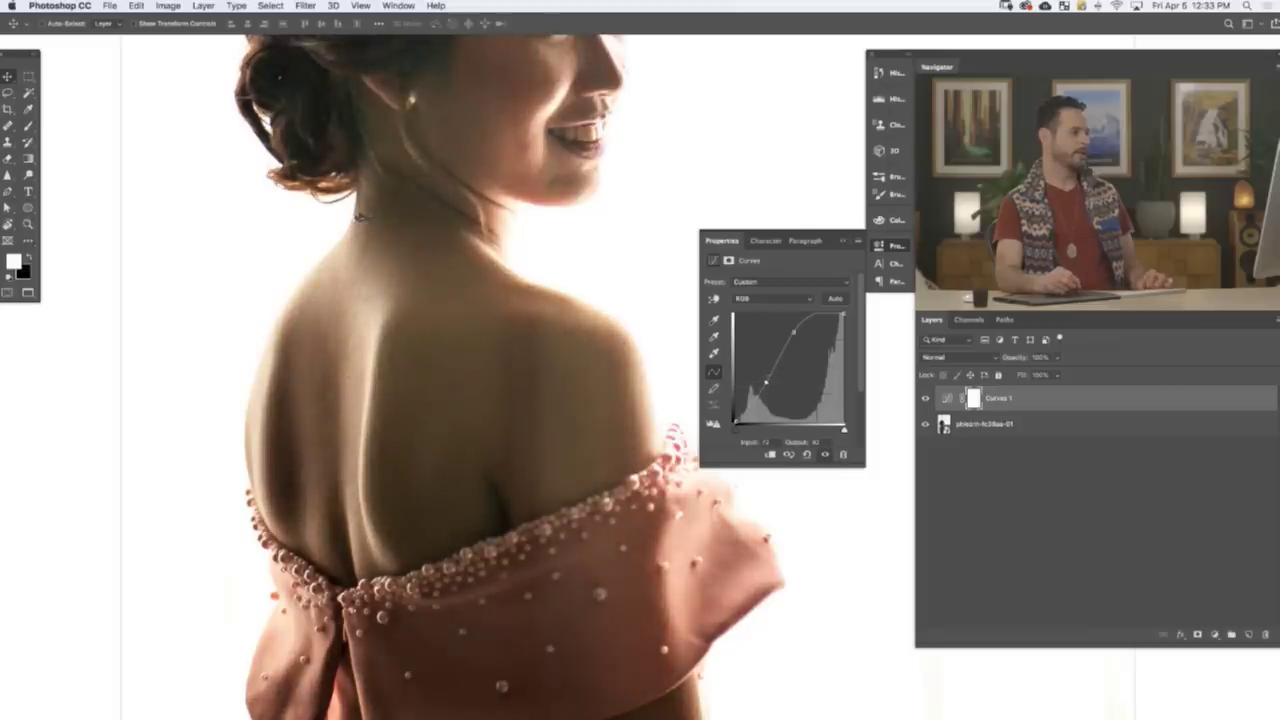
- Compare the portrait with and without the Curves adjustment and examine the brightened face and back
drag(572, 328, 610, 400)
click(924, 399)
click(924, 399)
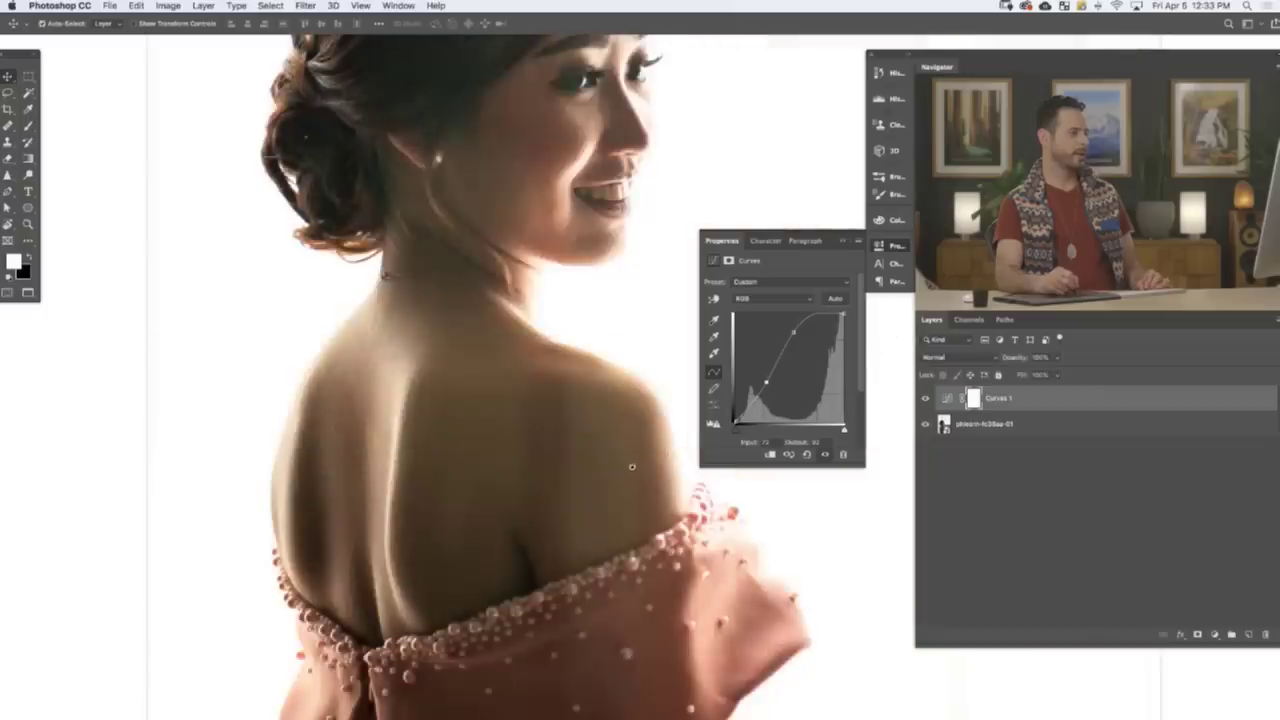
scroll(632, 466, down, 5)
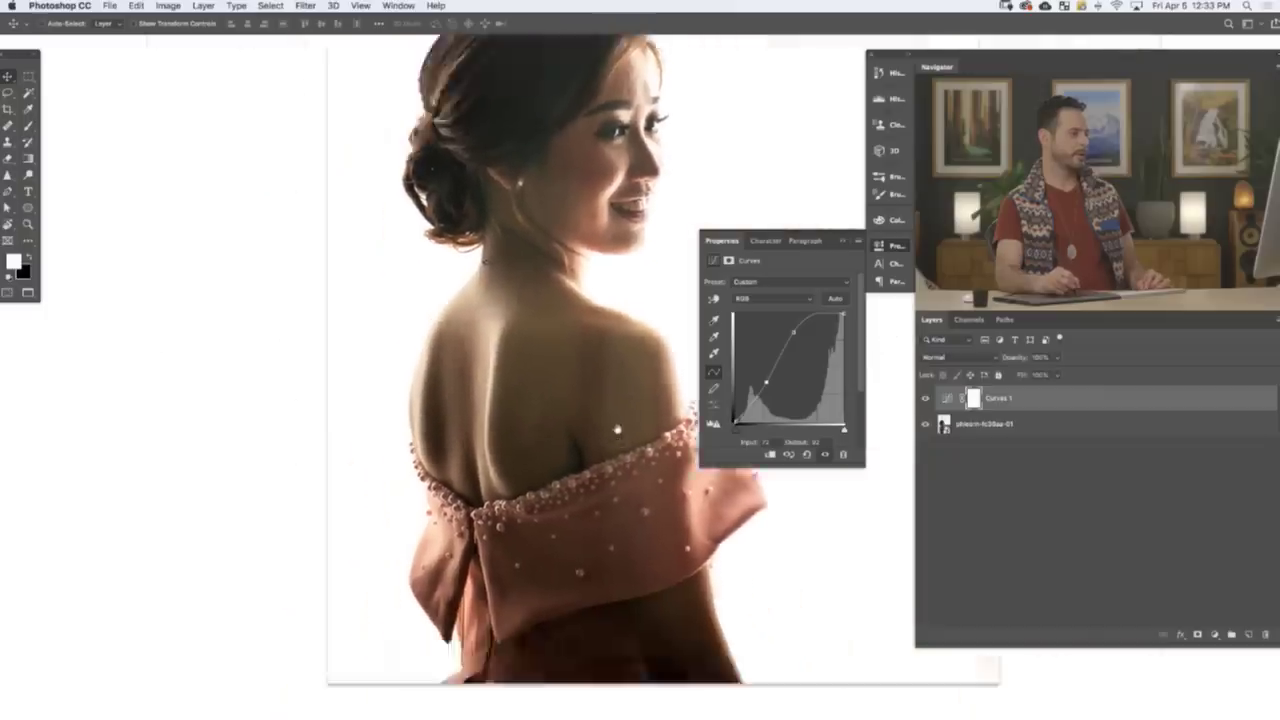
scroll(615, 405, up, 3)
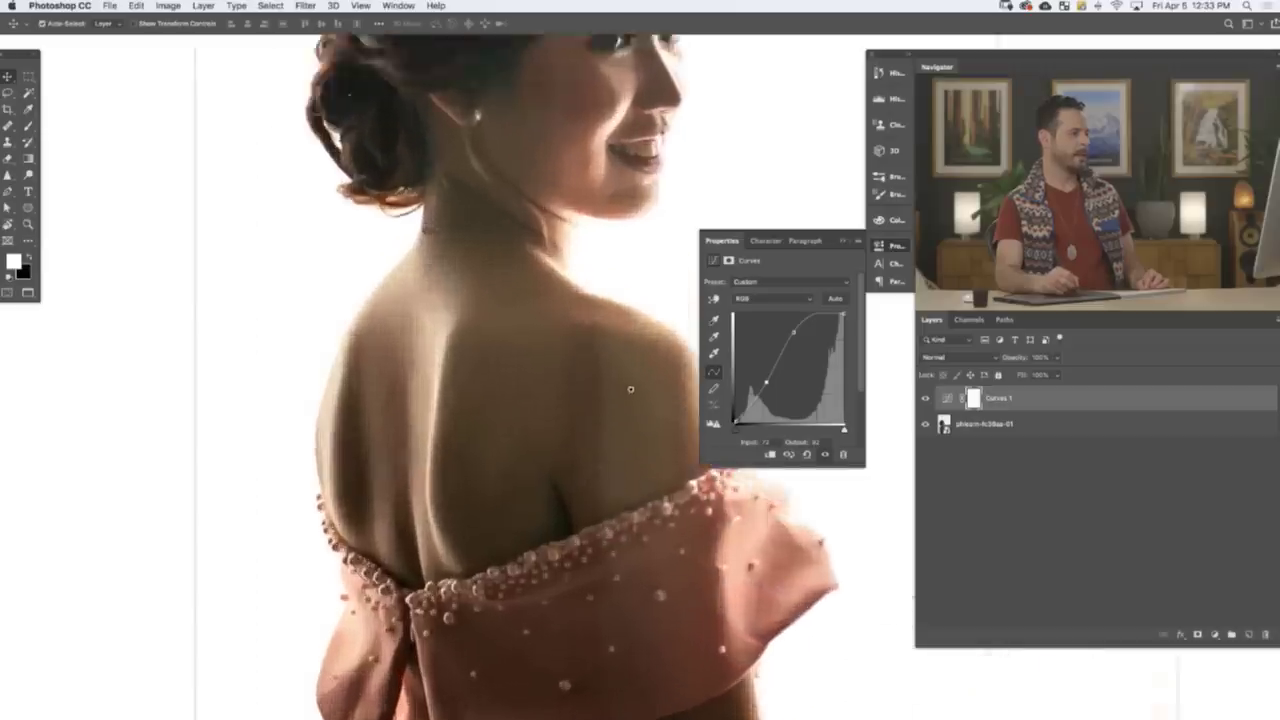
- Lower the upper point of the RGB curve slightly to ease the brightening of the highlights, and collapse the curve's properties
scroll(630, 389, up, 5)
scroll(656, 402, up, 3)
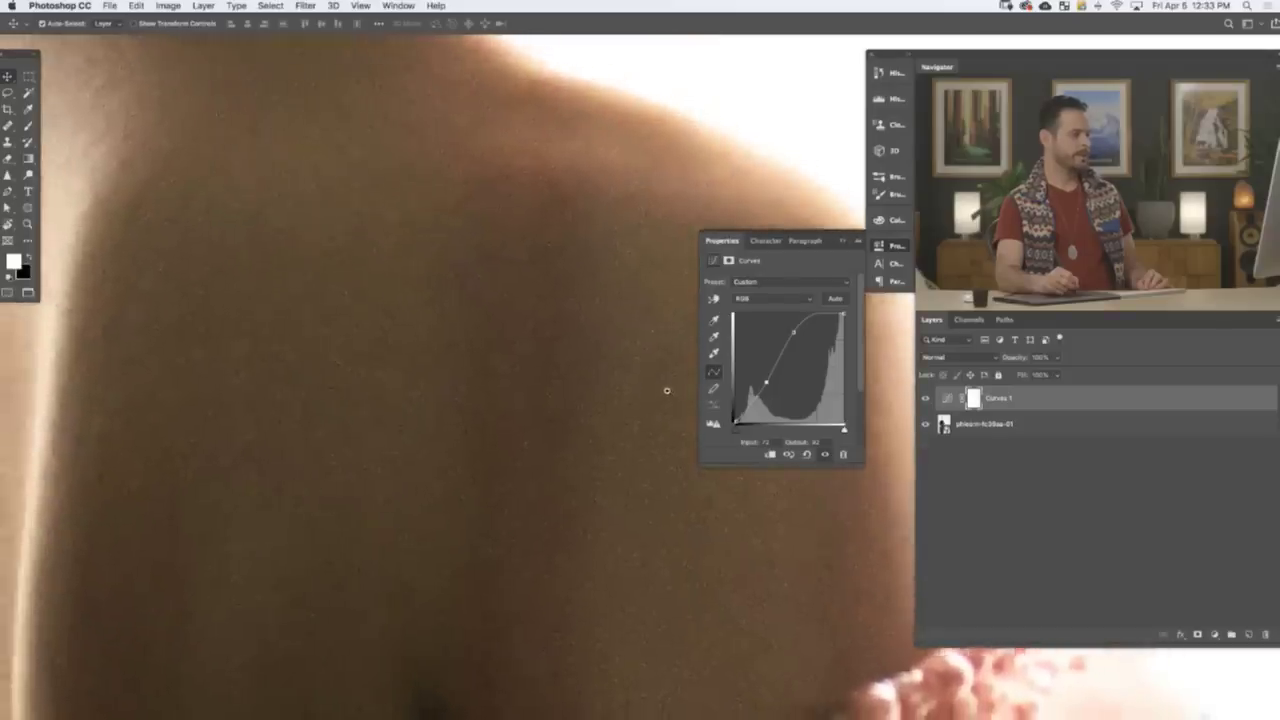
scroll(666, 390, down, 6)
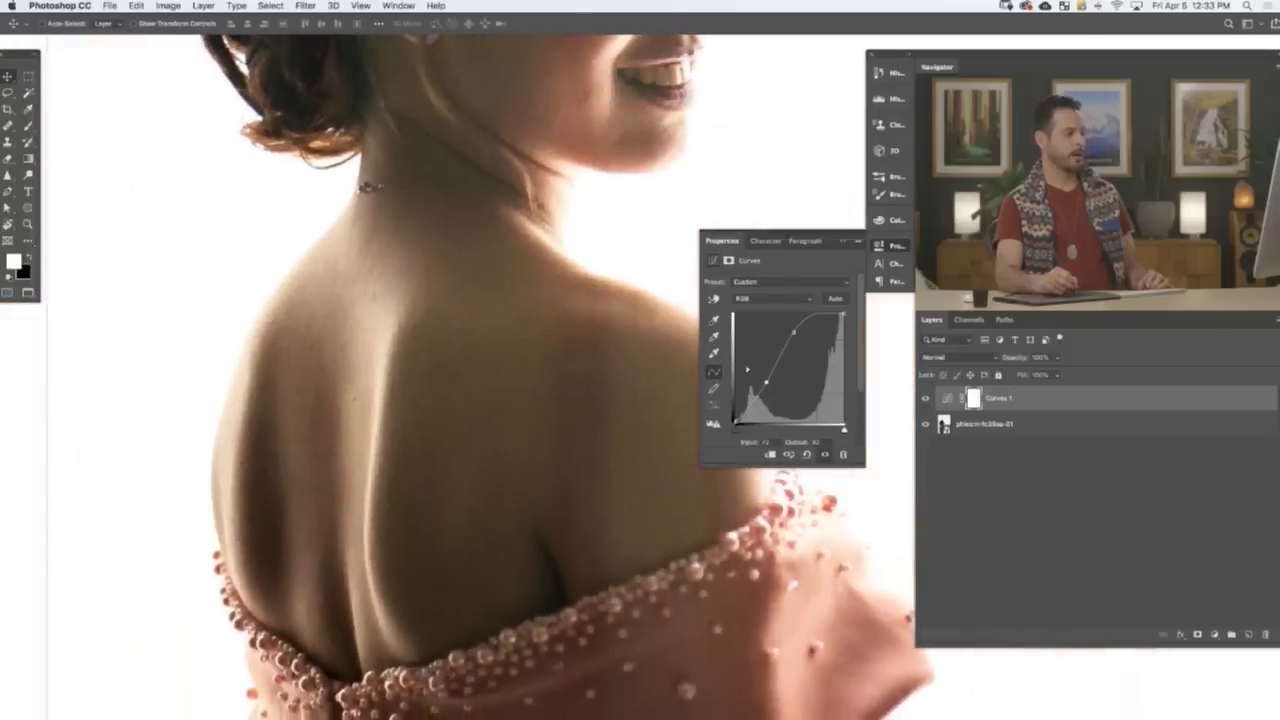
drag(794, 331, 794, 335)
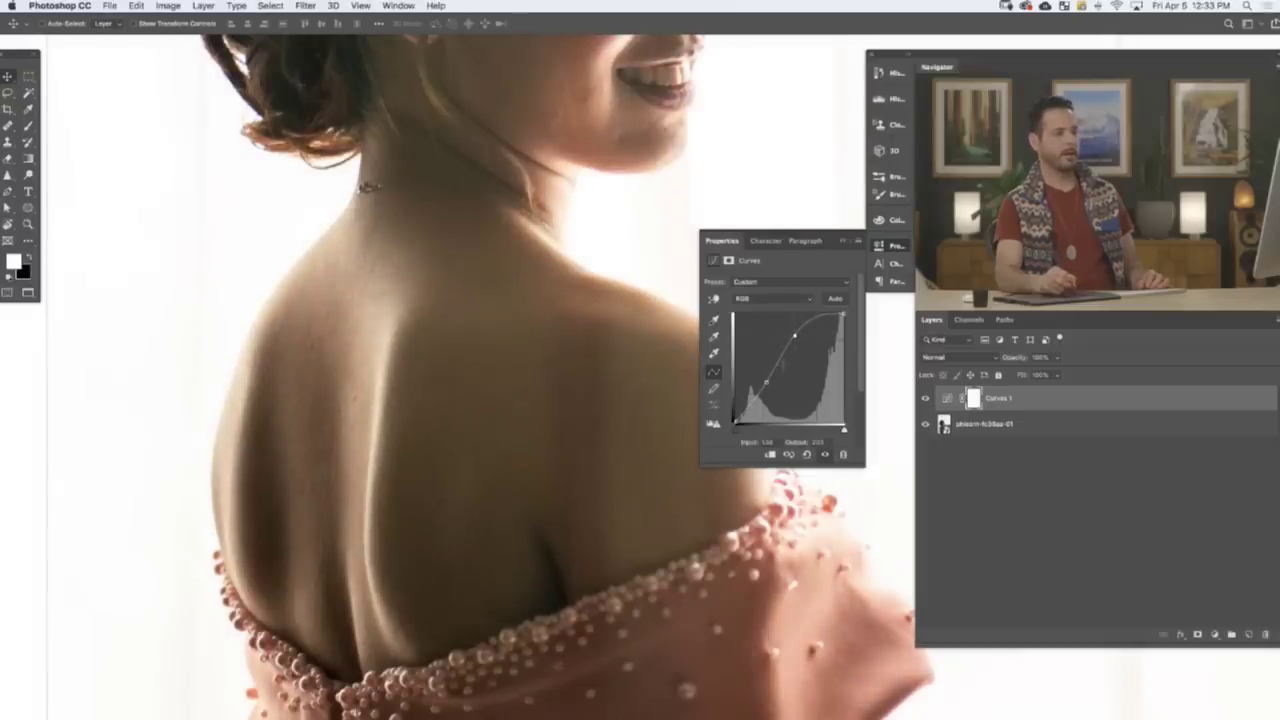
click(889, 247)
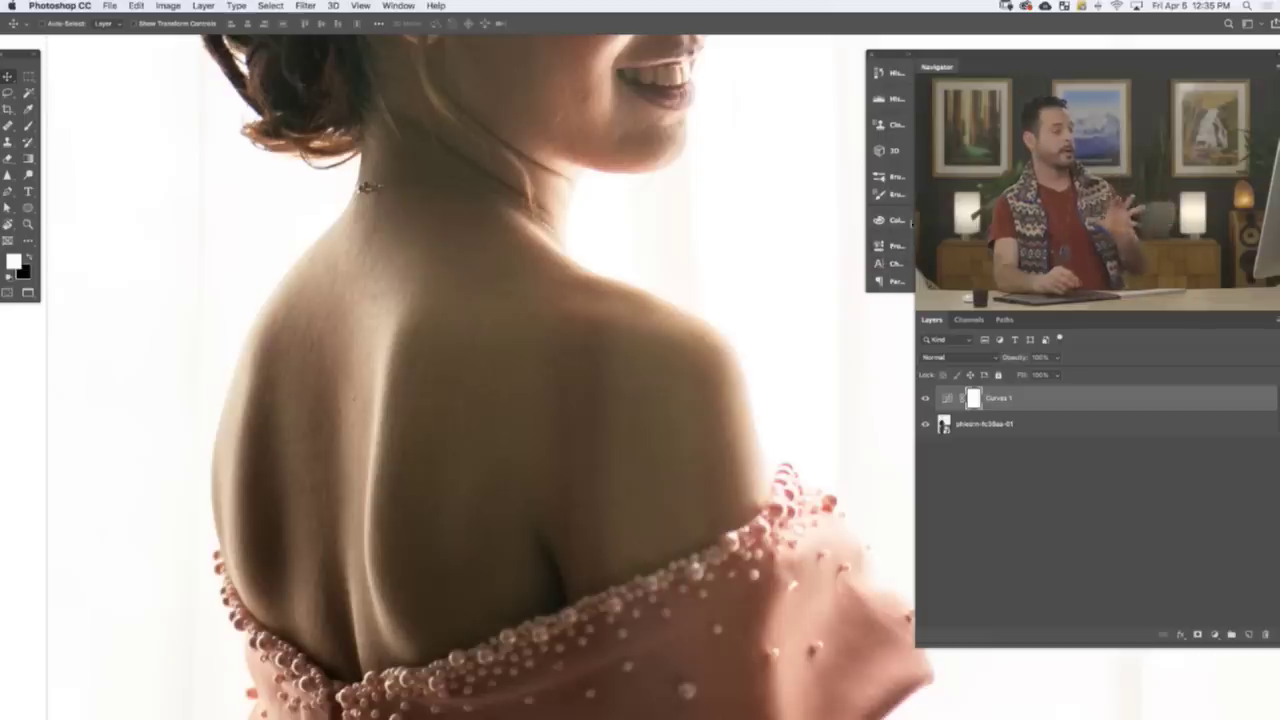
- Show the list of recorded actions and collapse the expanded PHLEARN Sharpen set
click(418, 7)
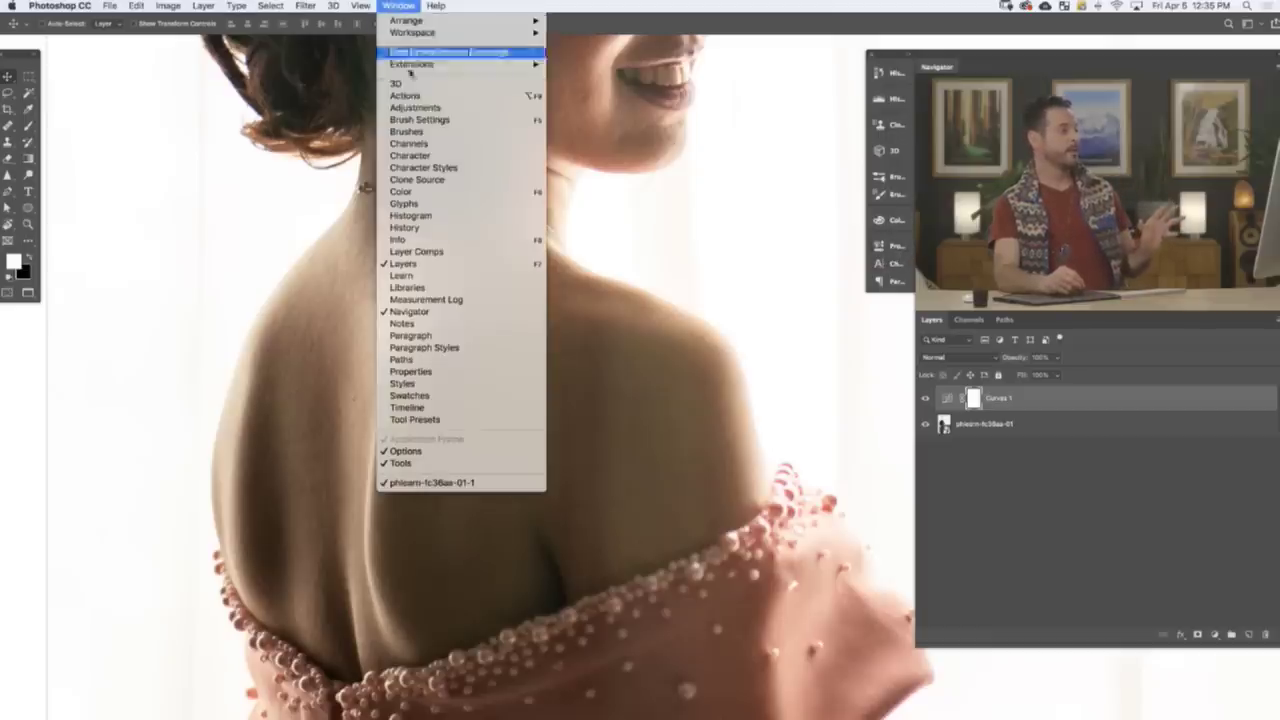
click(430, 89)
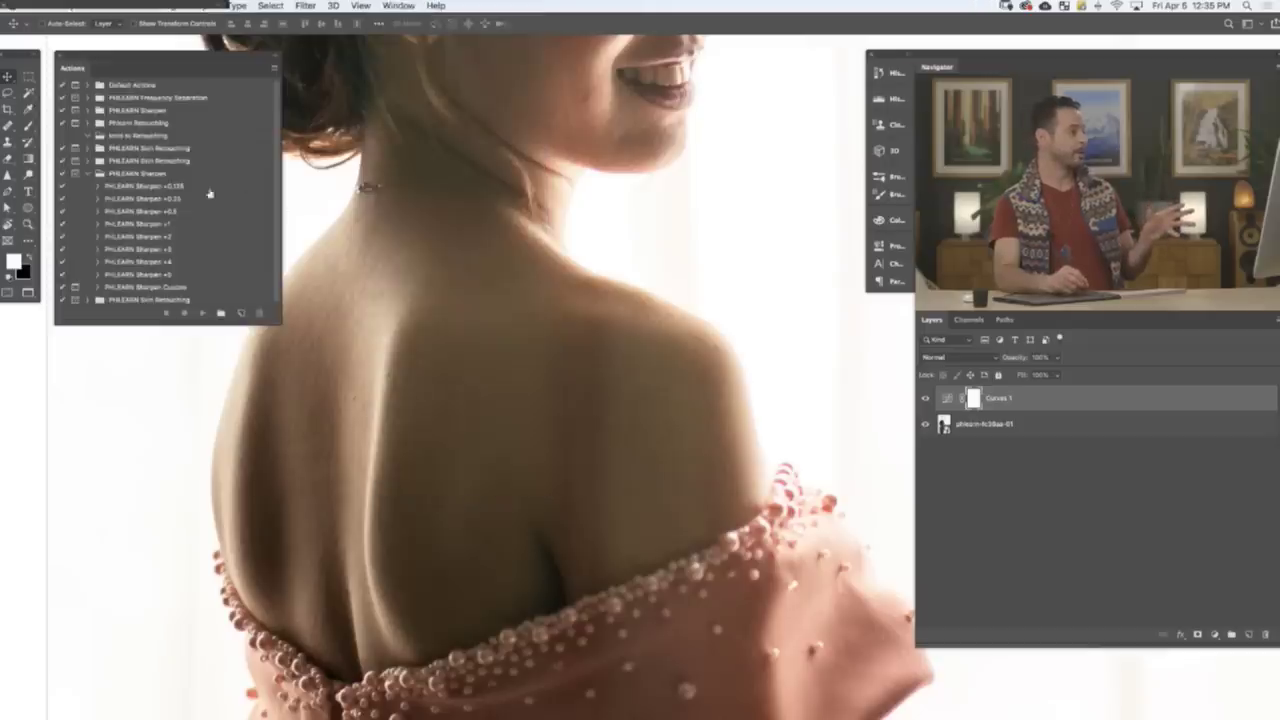
click(88, 173)
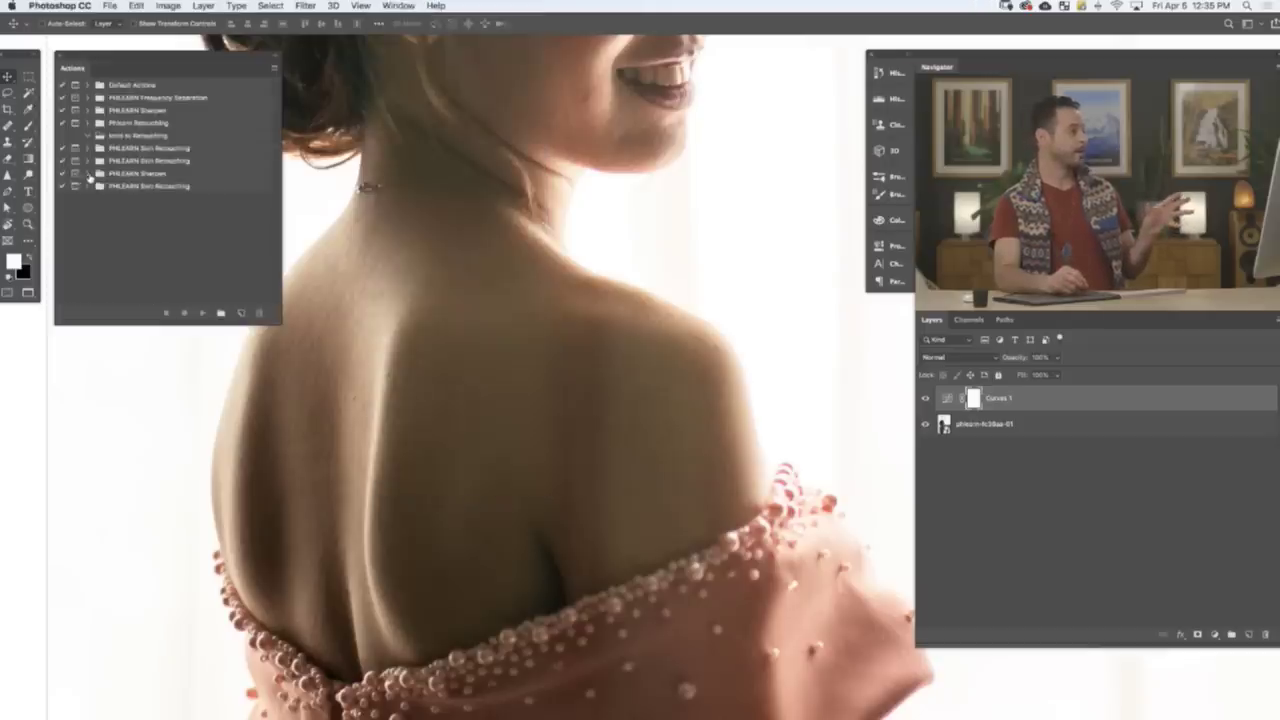
- Save the PHLEARN Frequency Separation action set to the Desktop under its own name
click(162, 103)
click(272, 70)
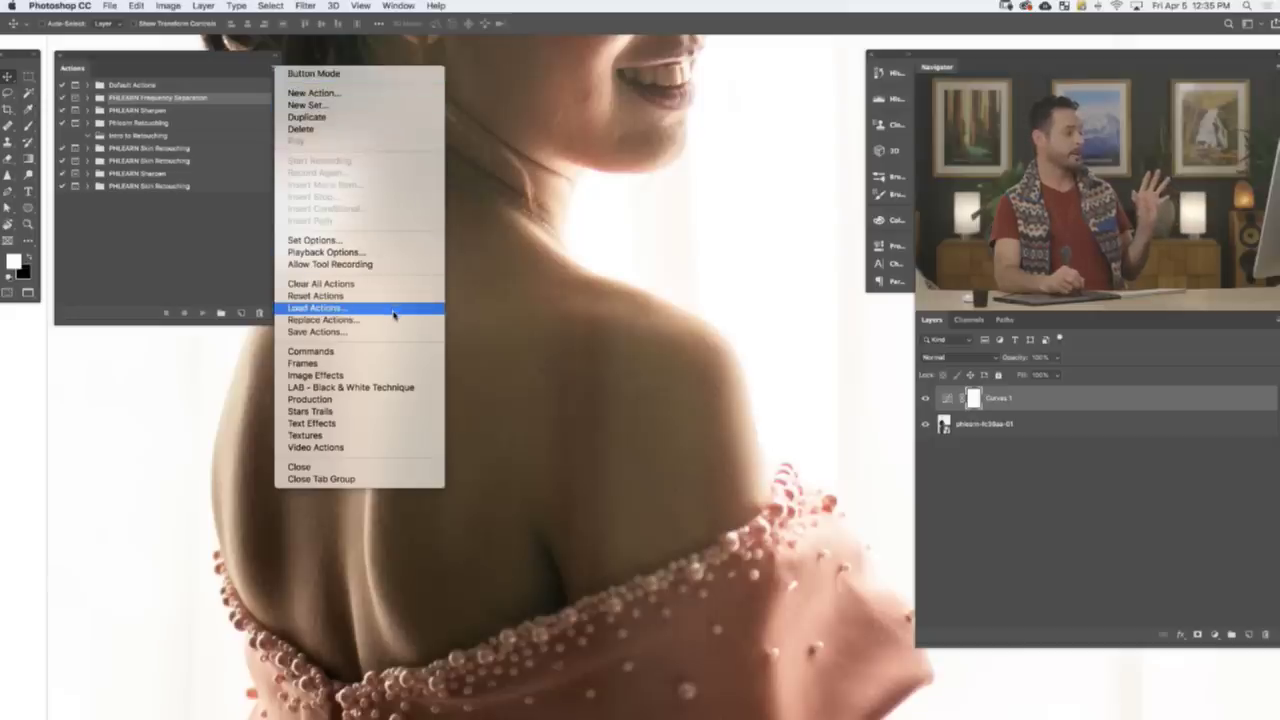
click(605, 323)
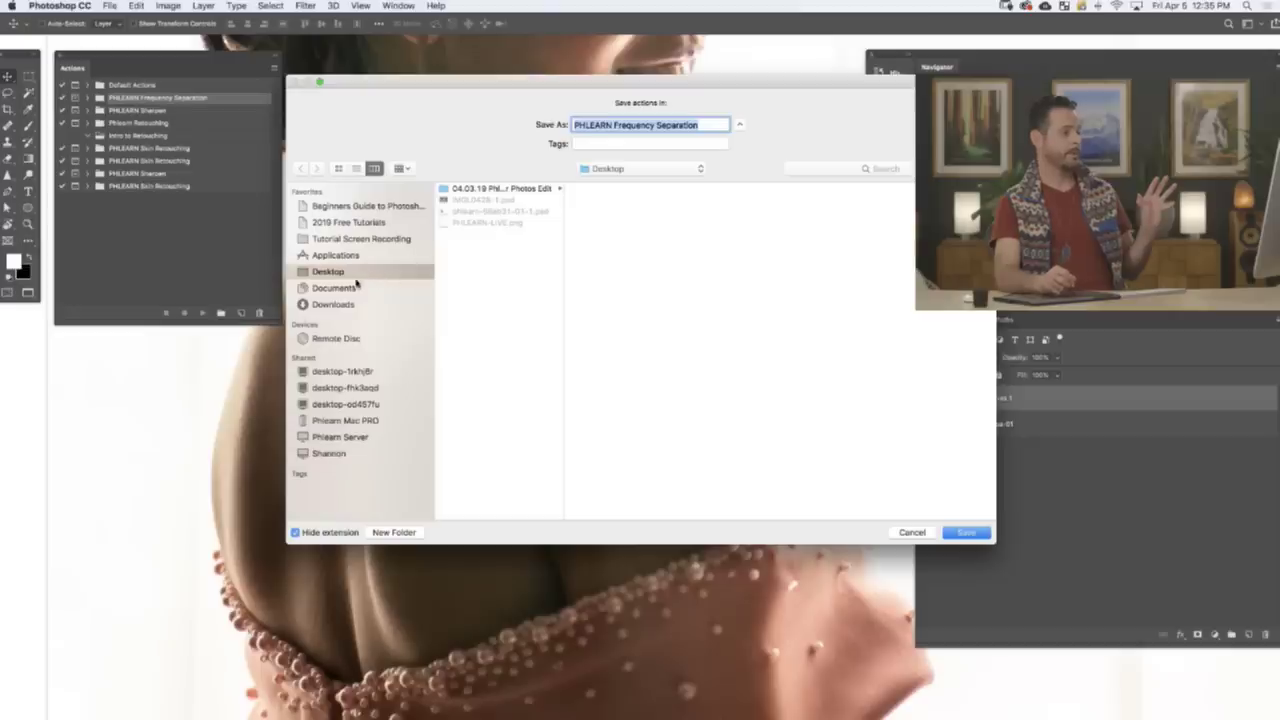
click(964, 533)
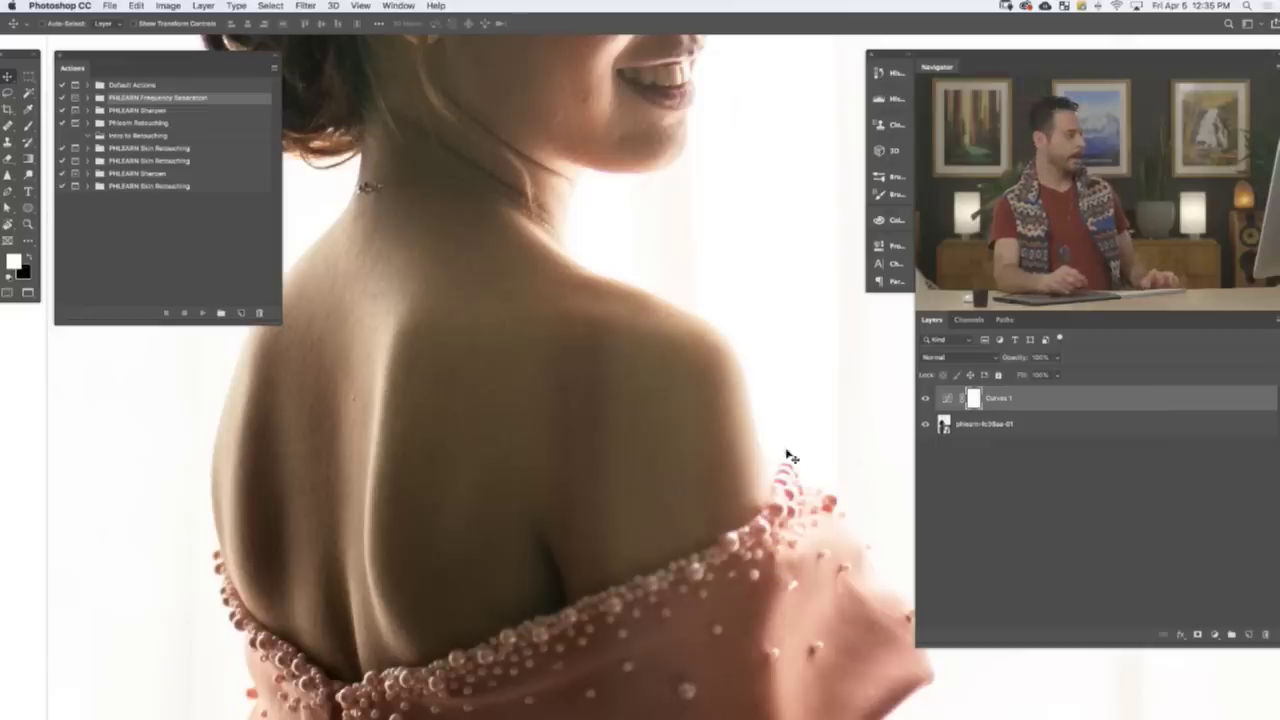
- Save the PHLEARN Frequency Separation action set again, into the Robin folder on the Phlearn Server
click(273, 71)
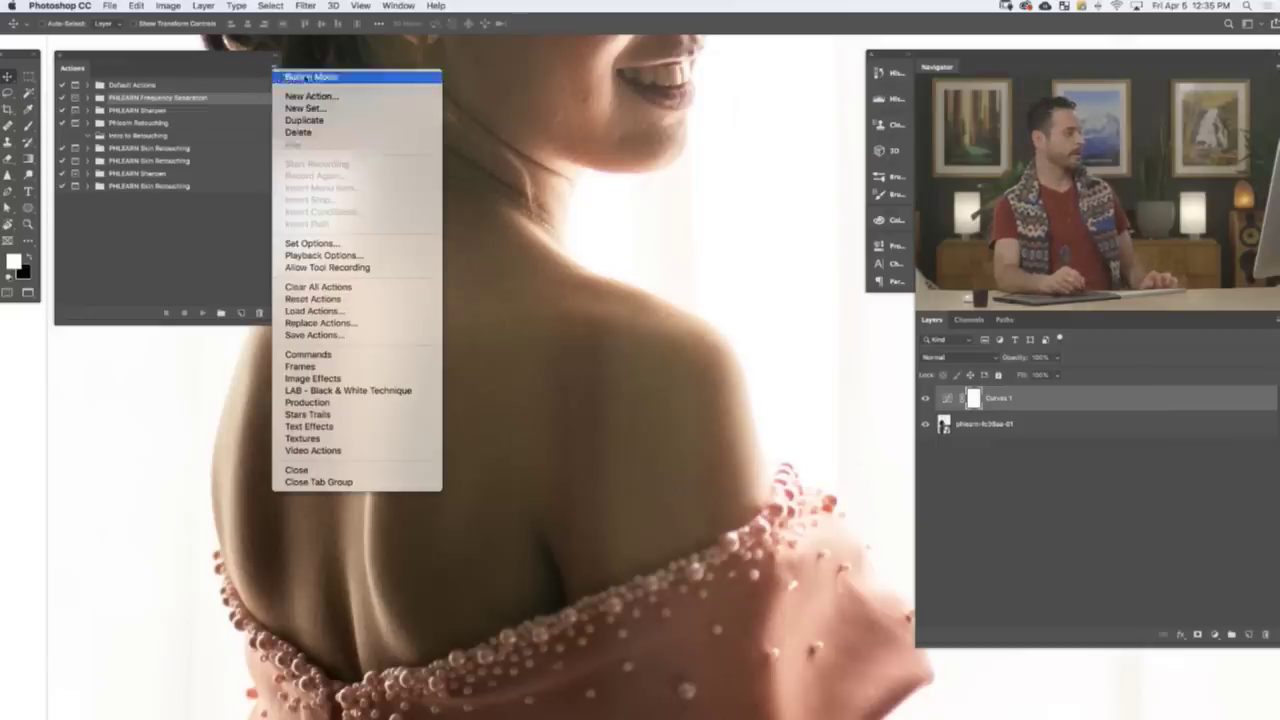
click(404, 332)
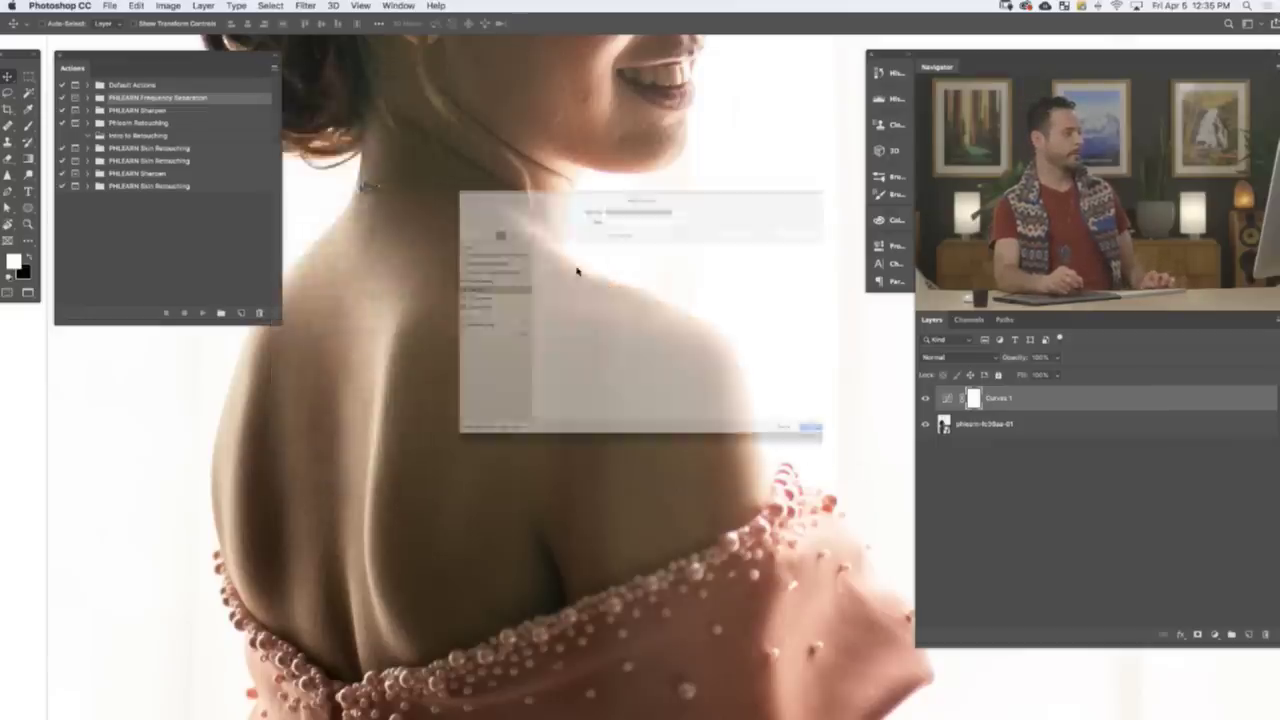
drag(504, 95, 420, 116)
click(268, 460)
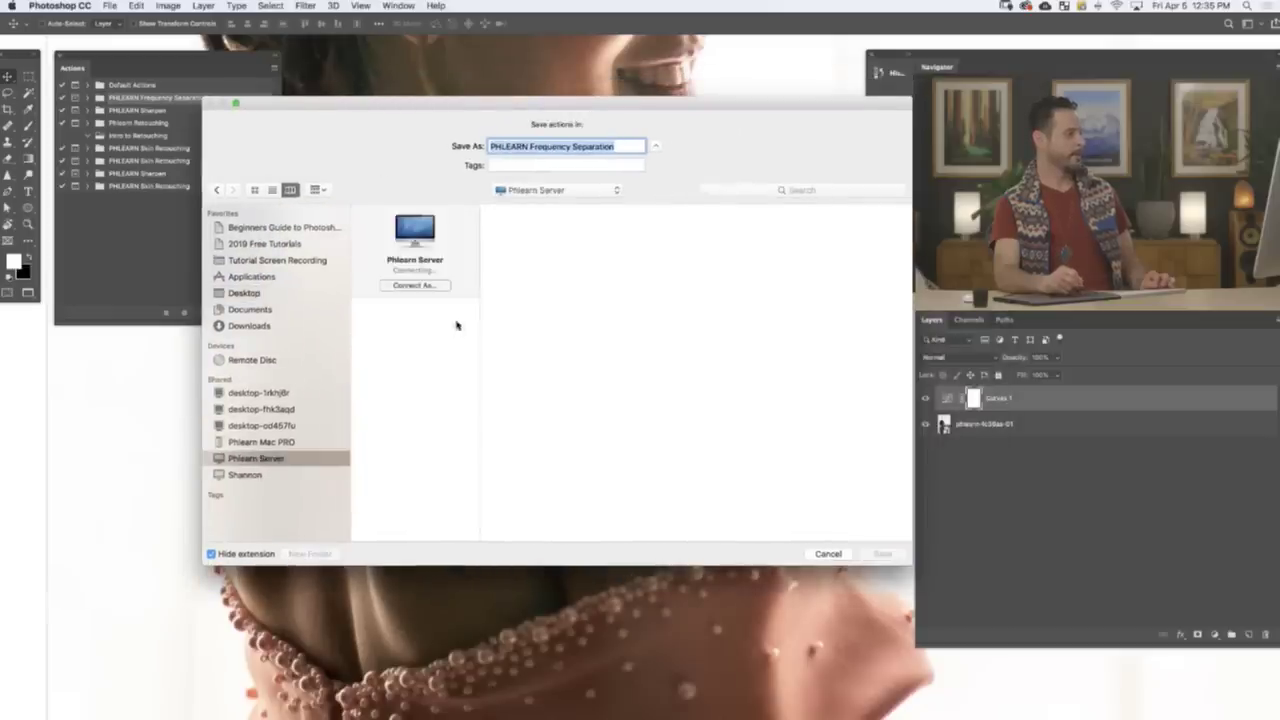
click(396, 350)
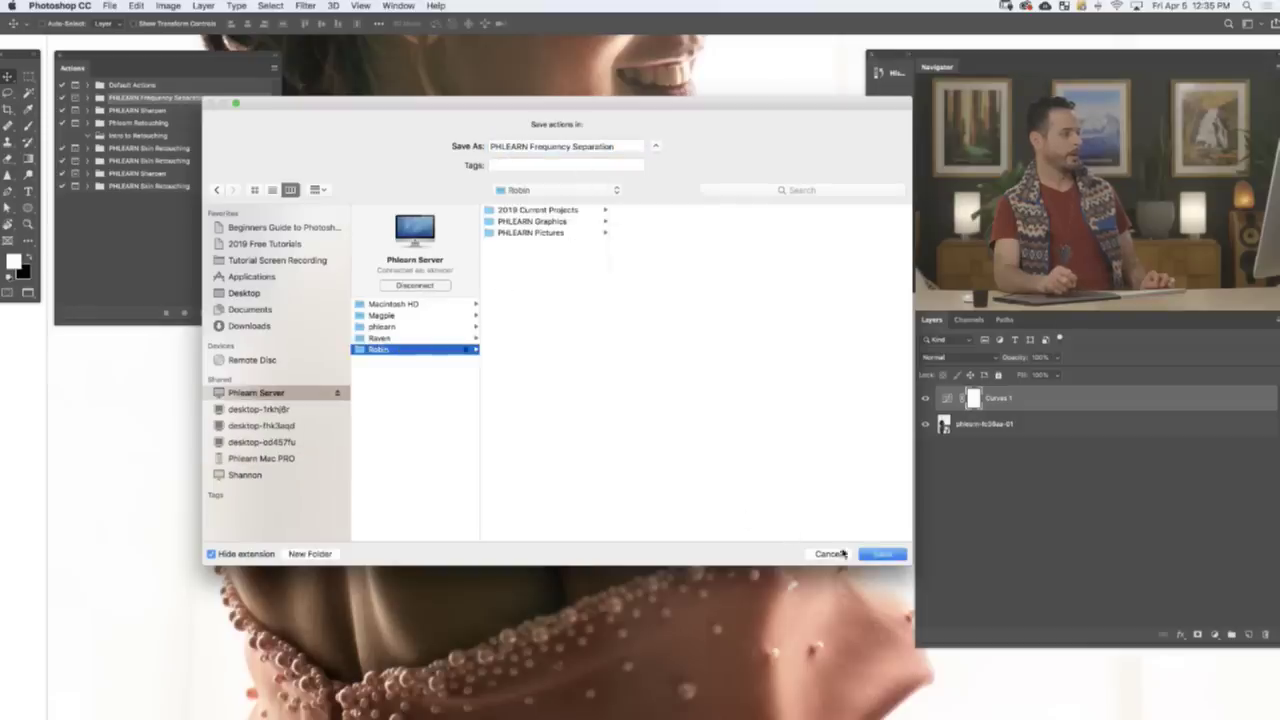
click(892, 558)
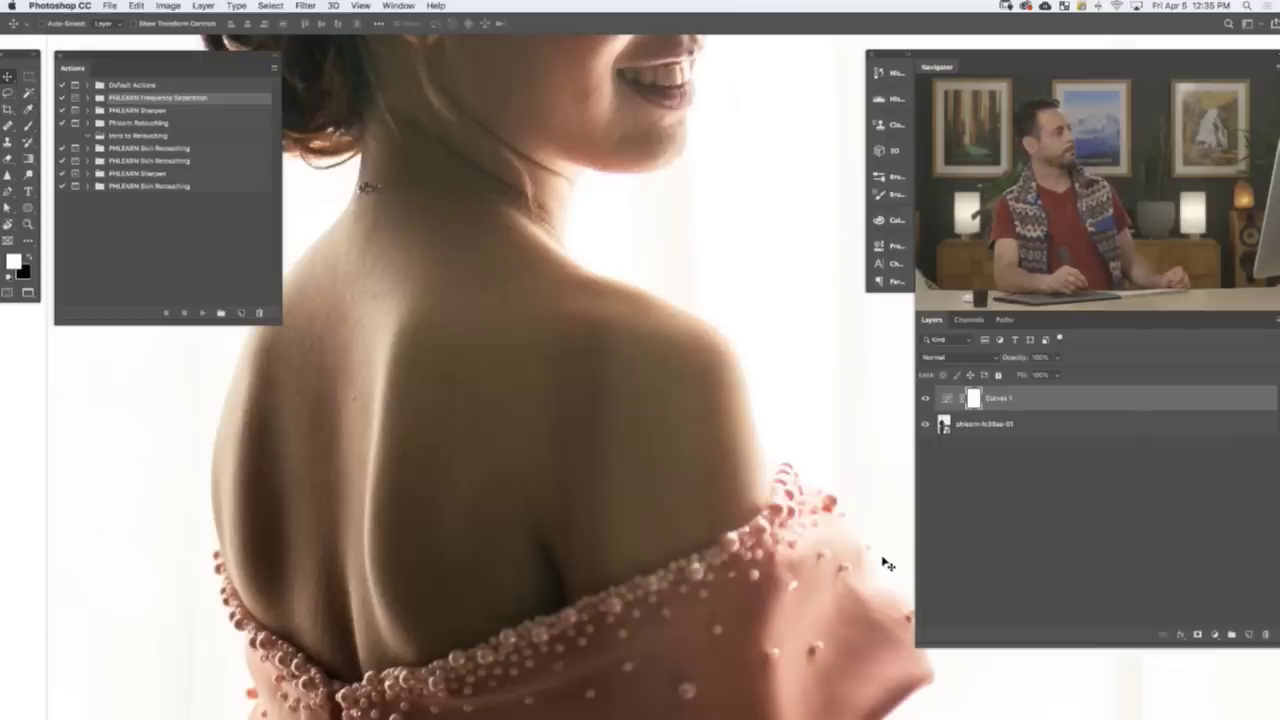
- Expand the PHLEARN Frequency Separation action set to reveal its 8-bit and 16-bit actions
drag(200, 61, 195, 57)
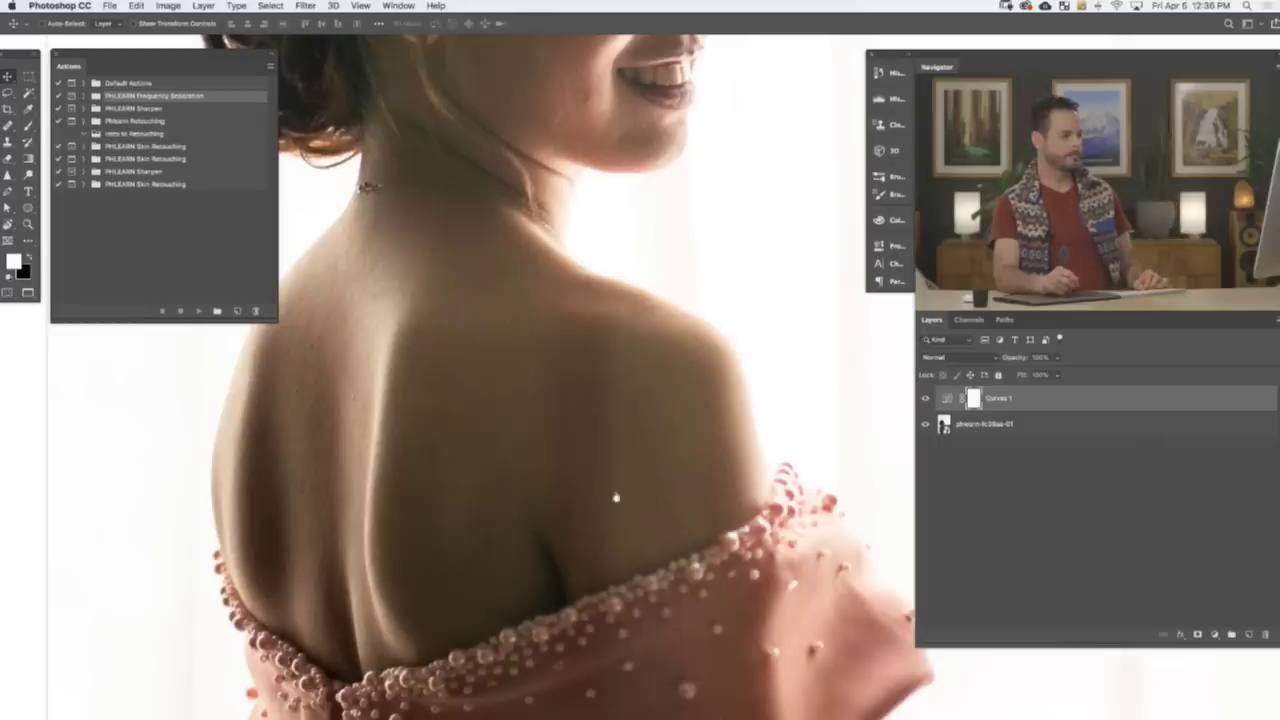
drag(627, 491, 698, 449)
scroll(698, 459, up, 3)
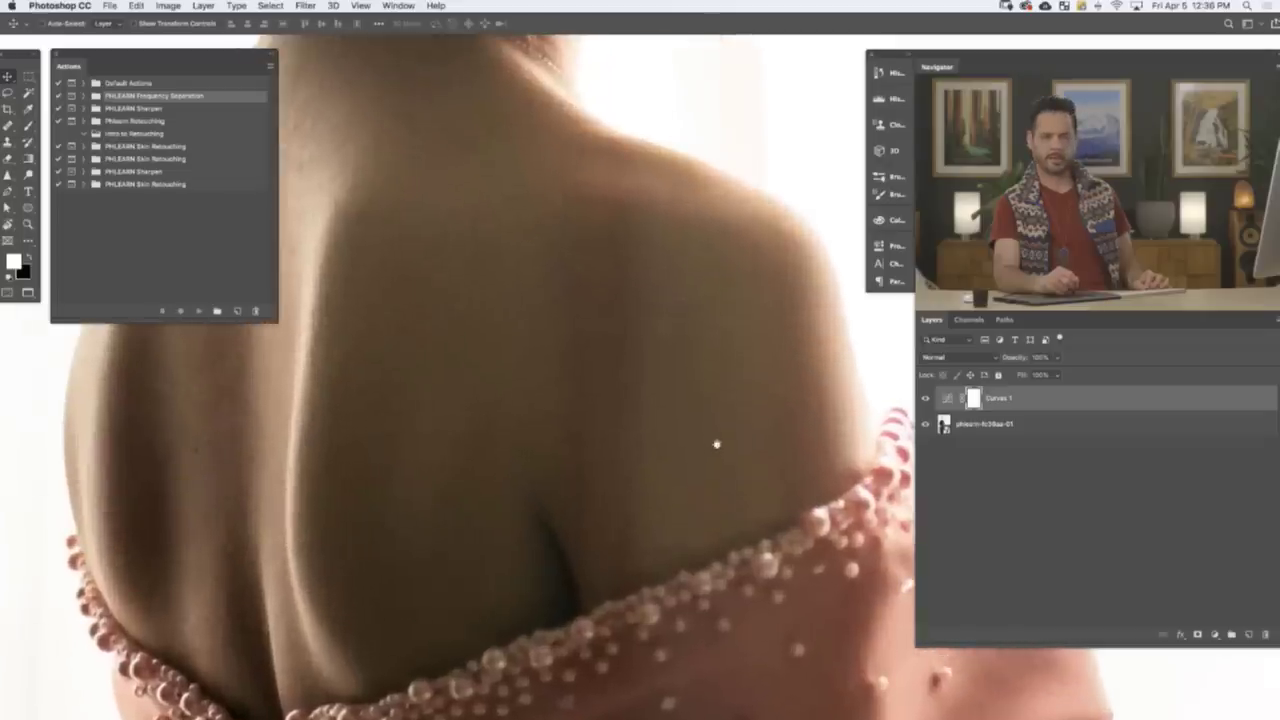
scroll(700, 462, right, 2)
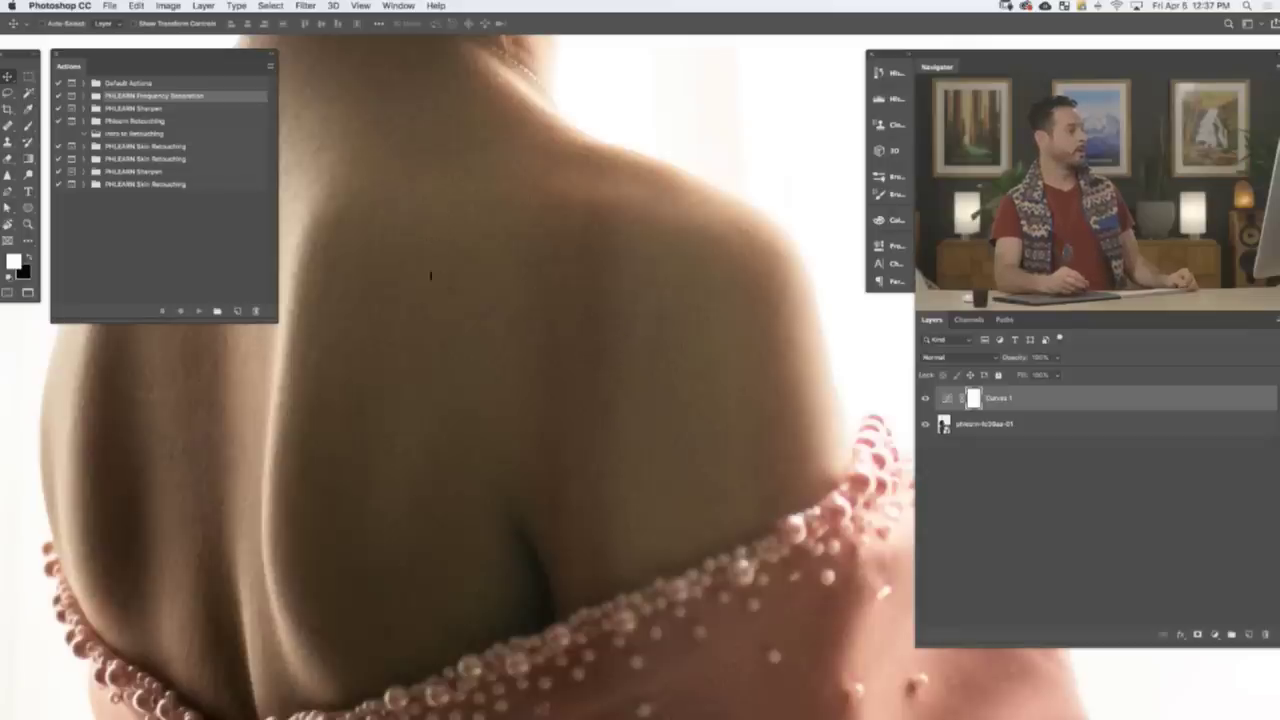
click(84, 95)
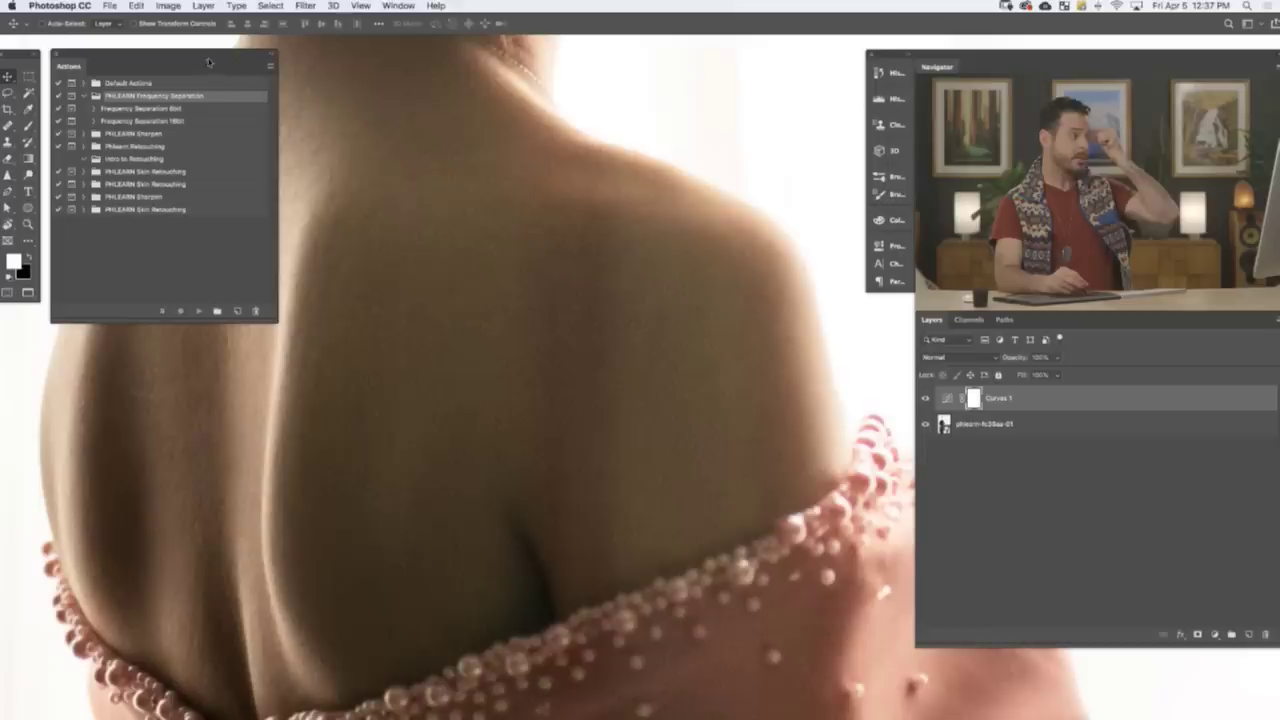
- Check the document's color mode and bit depth to decide which frequency separation action applies
click(168, 6)
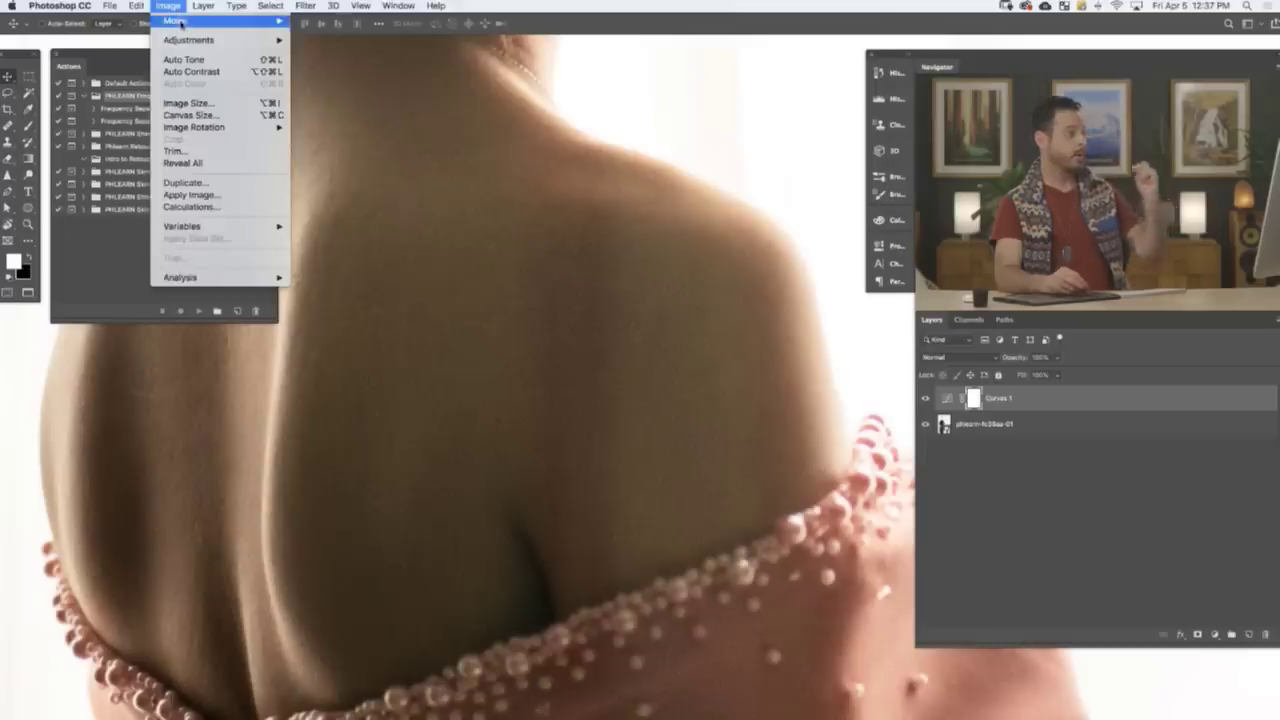
mouse_move(200, 20)
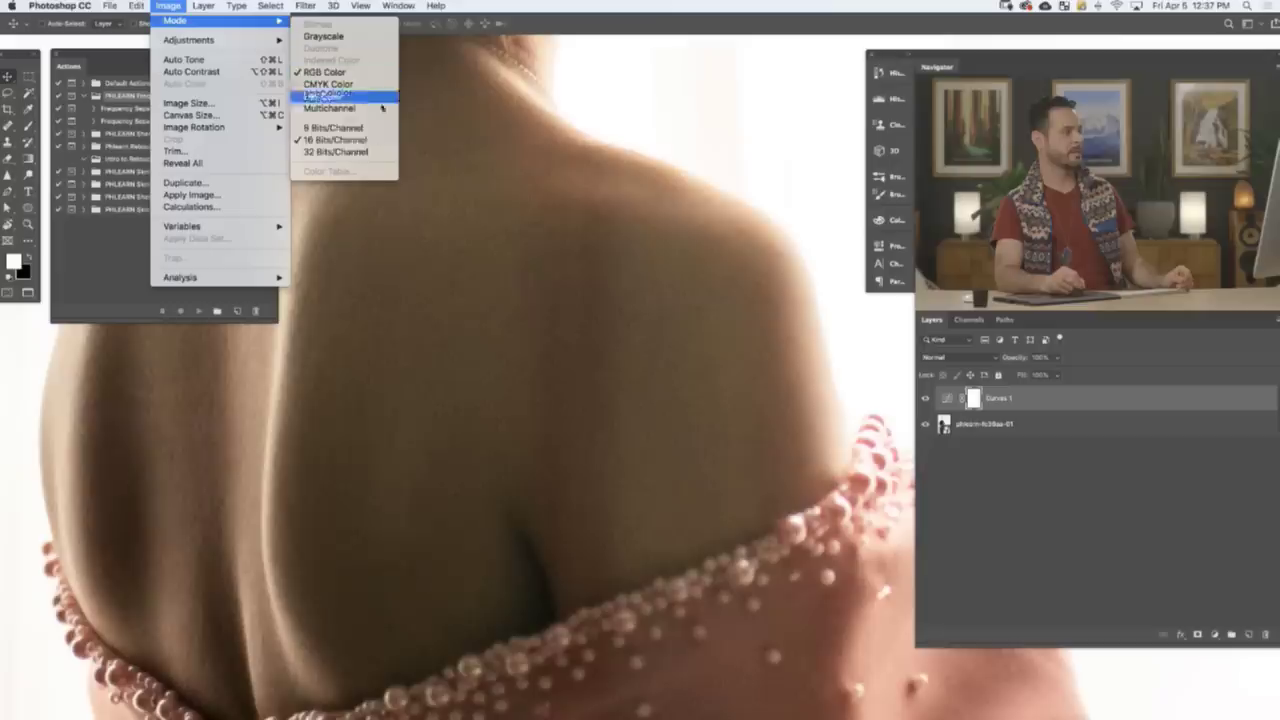
click(106, 269)
click(126, 257)
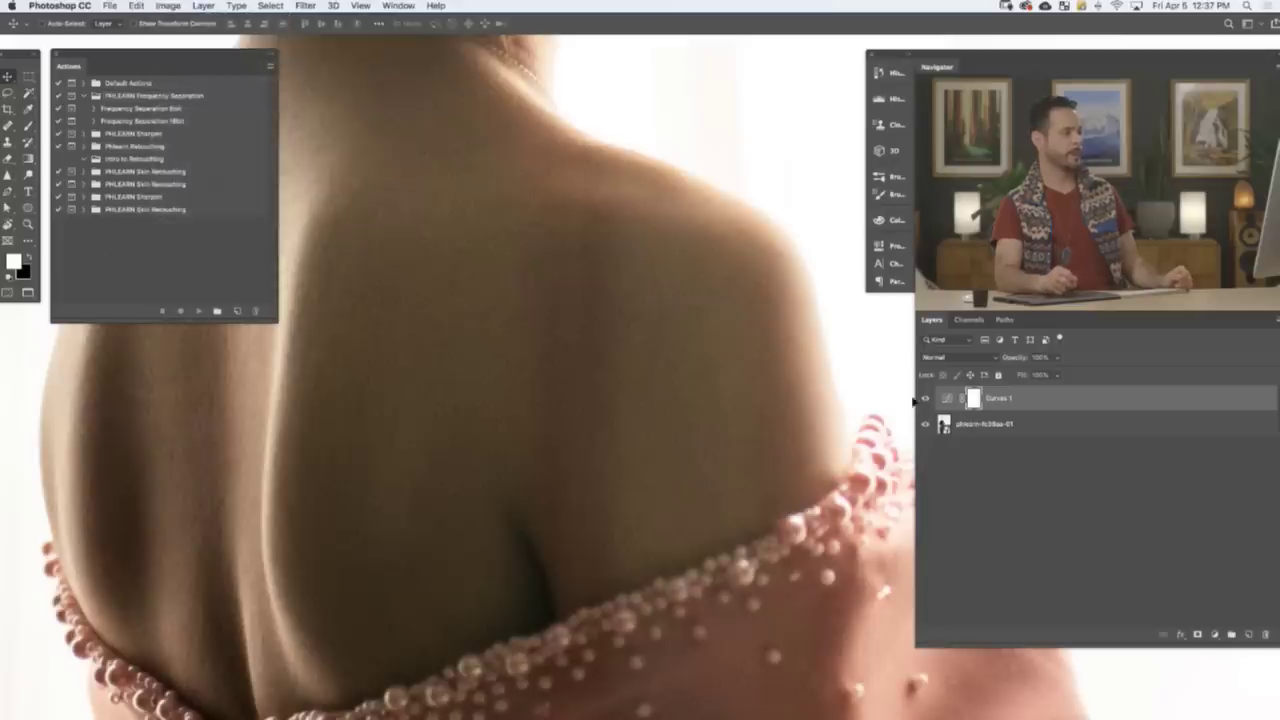
- Hide the Curves layer and run the Frequency Separation 16Bit action on the portrait's smart object
click(925, 398)
click(985, 423)
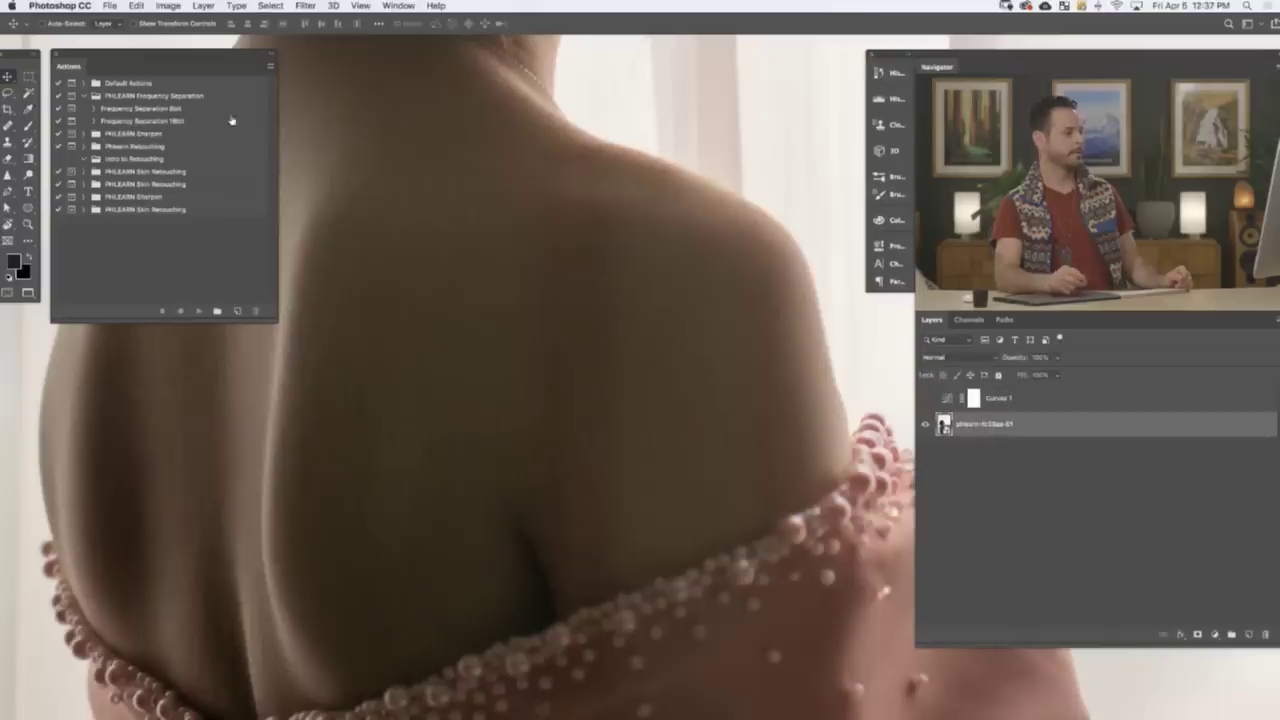
click(194, 122)
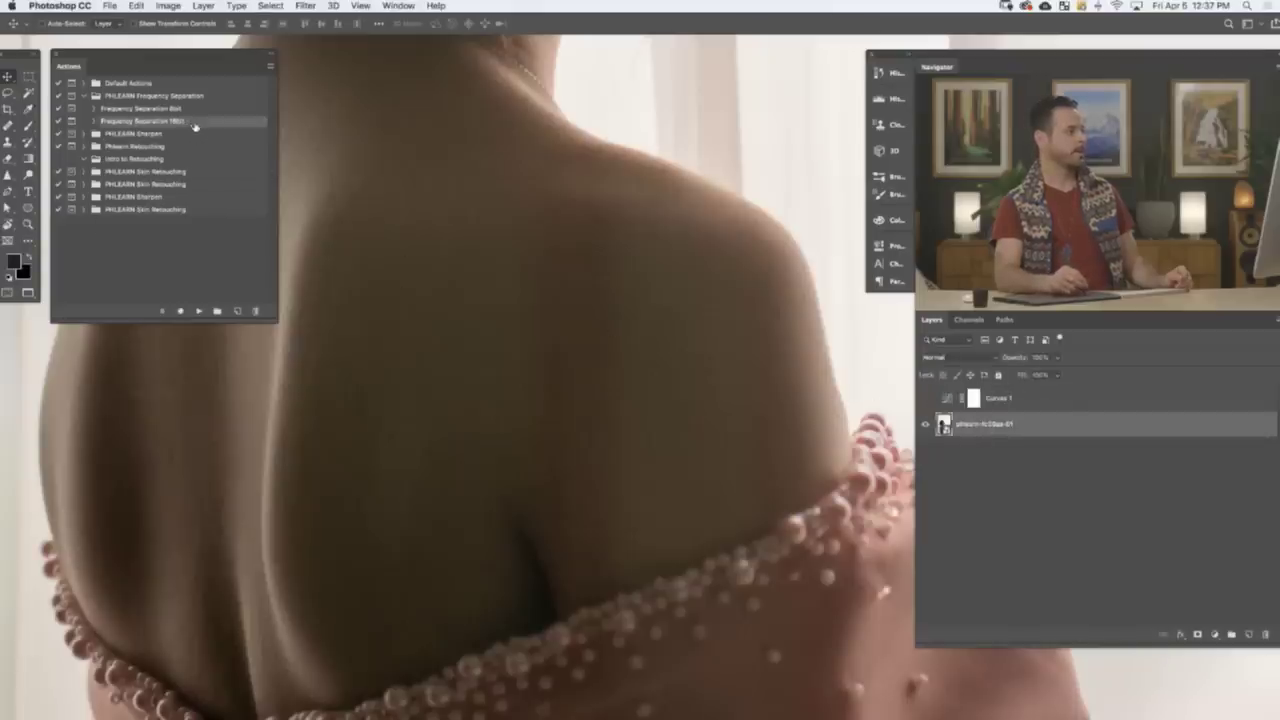
click(199, 312)
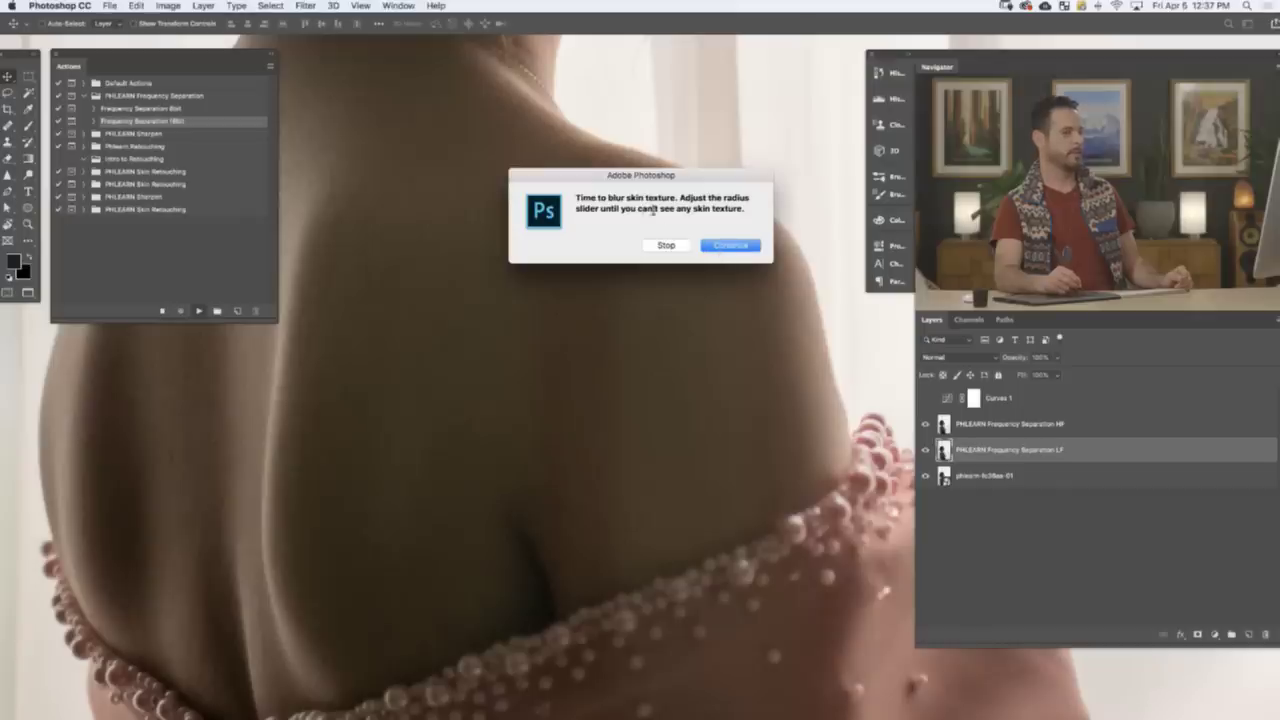
- Blur the frequency separation's LF layer with a Gaussian Blur radius of 5 pixels, judging the skin texture on the face, and complete the action
click(729, 248)
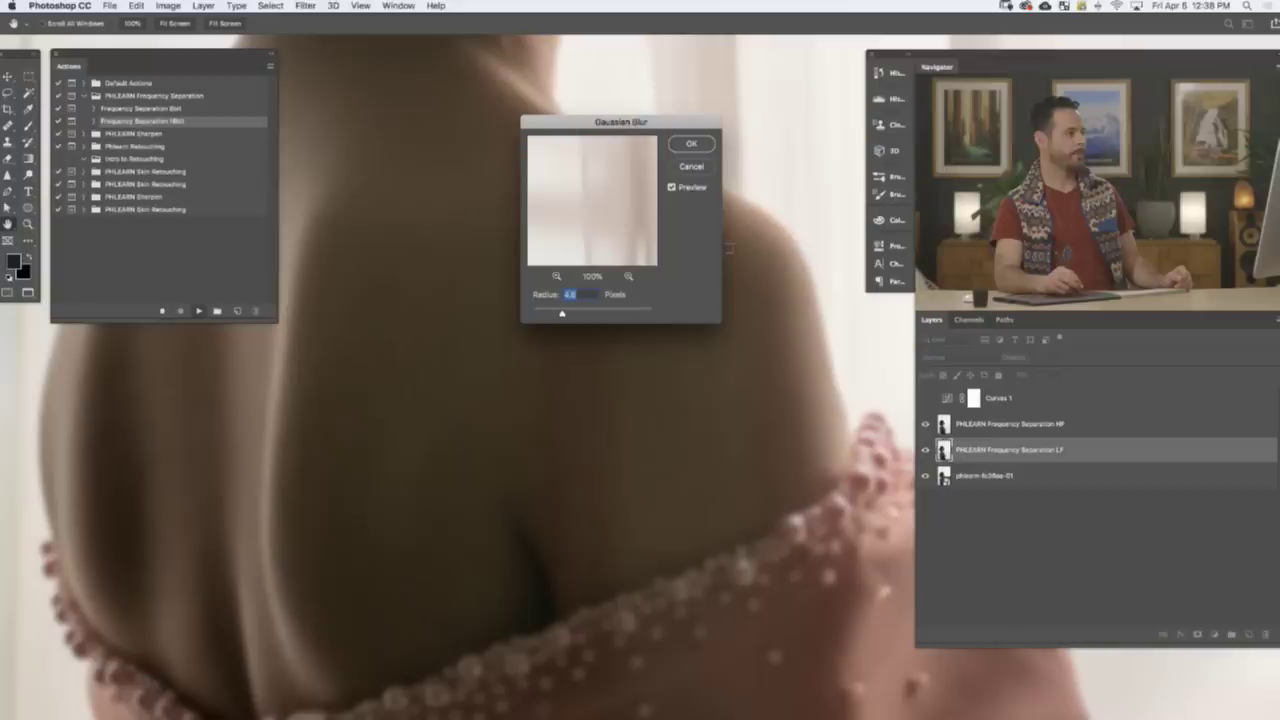
drag(670, 128, 433, 314)
drag(331, 501, 333, 502)
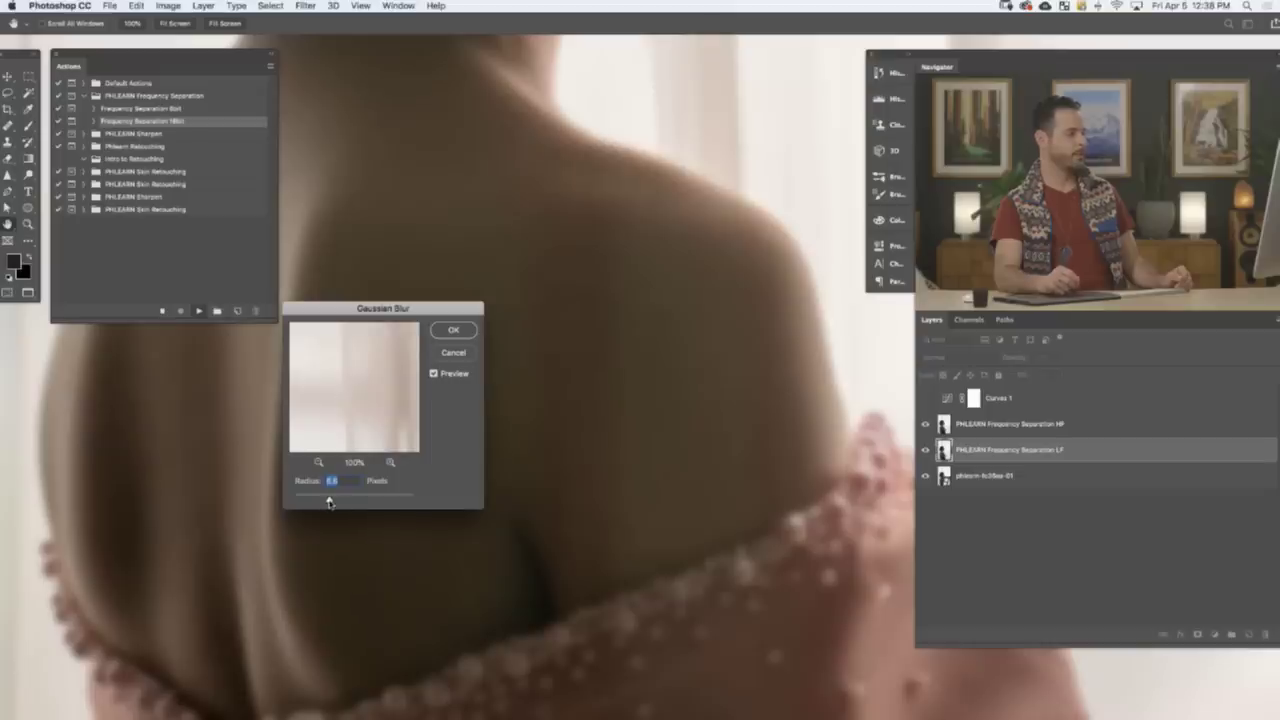
drag(574, 187, 760, 560)
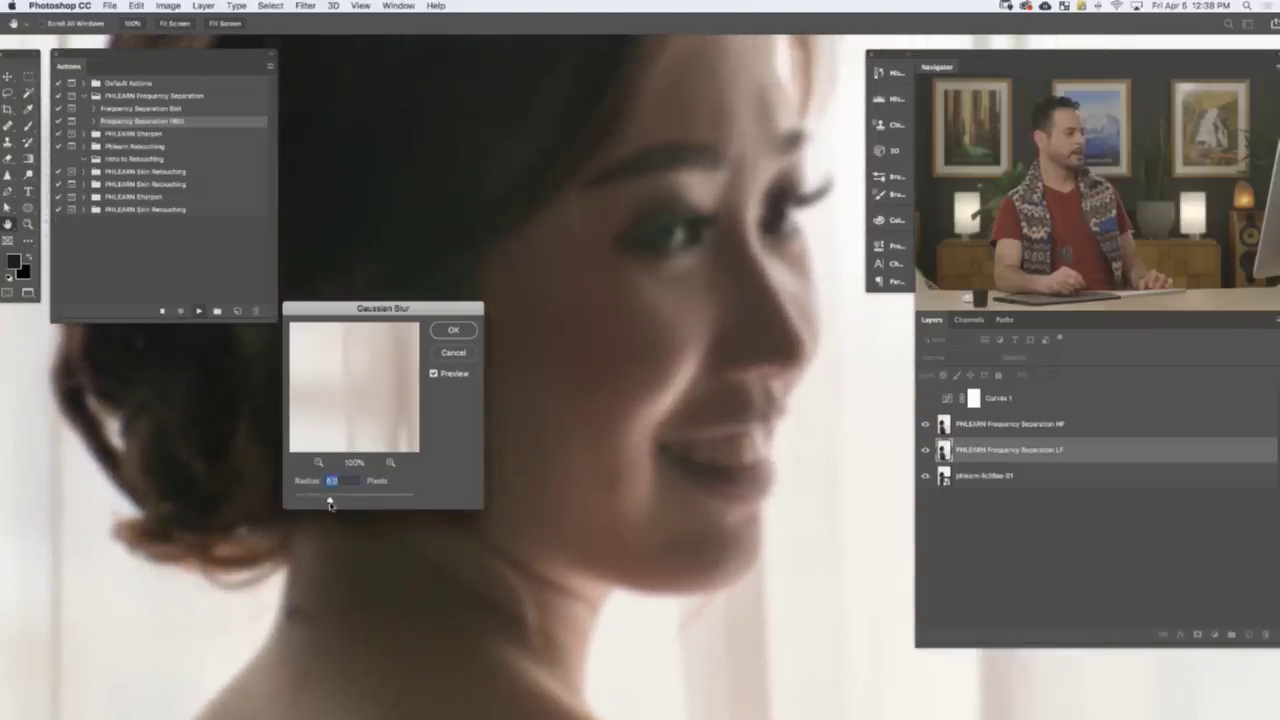
drag(330, 502, 294, 500)
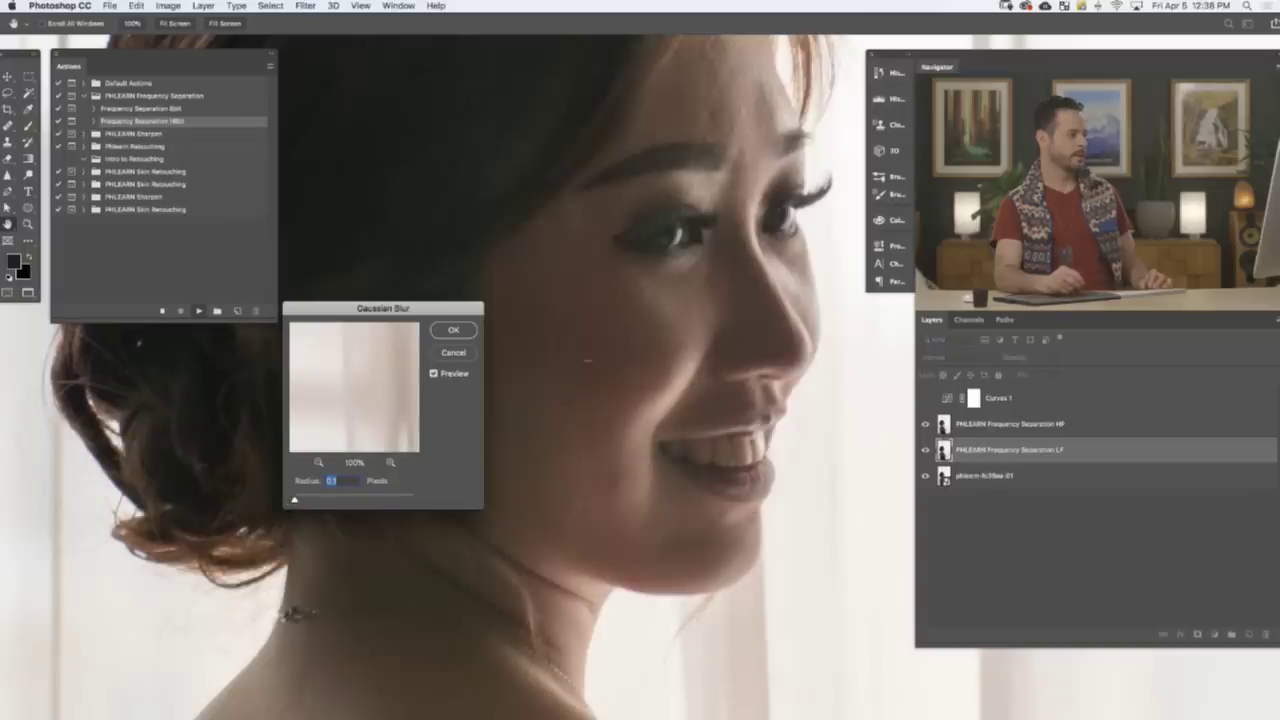
drag(295, 500, 320, 500)
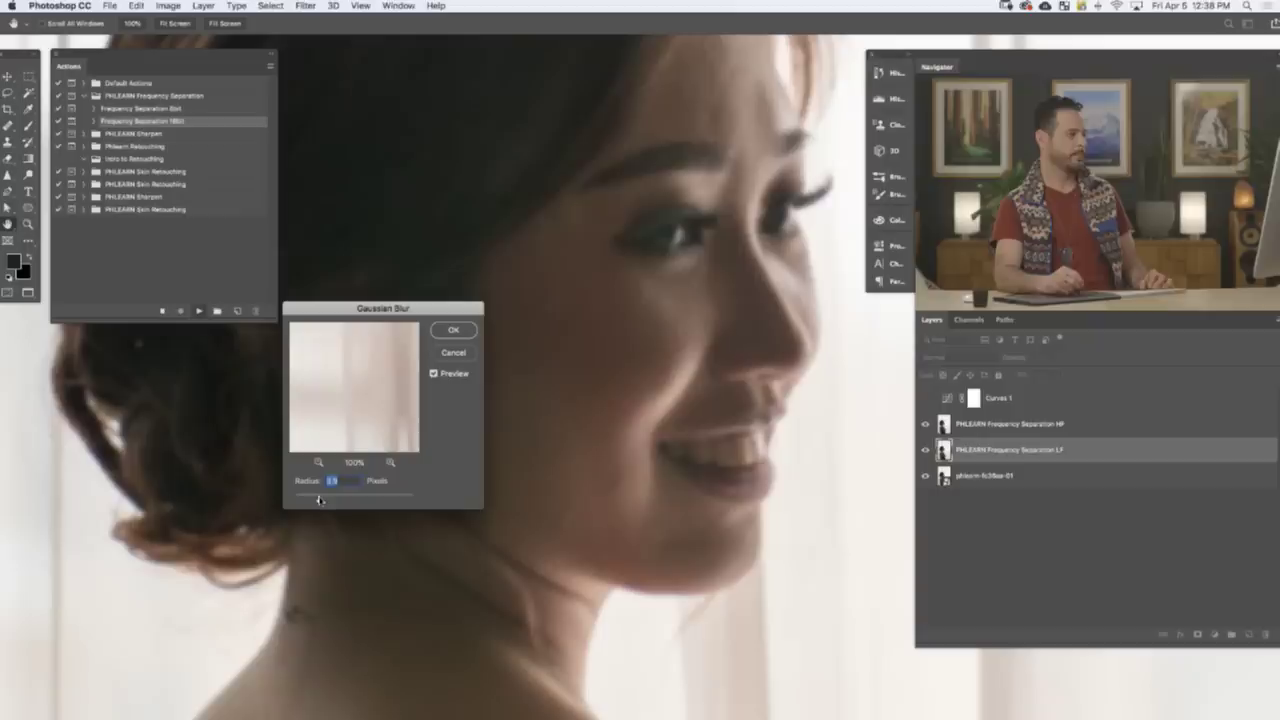
text(6)
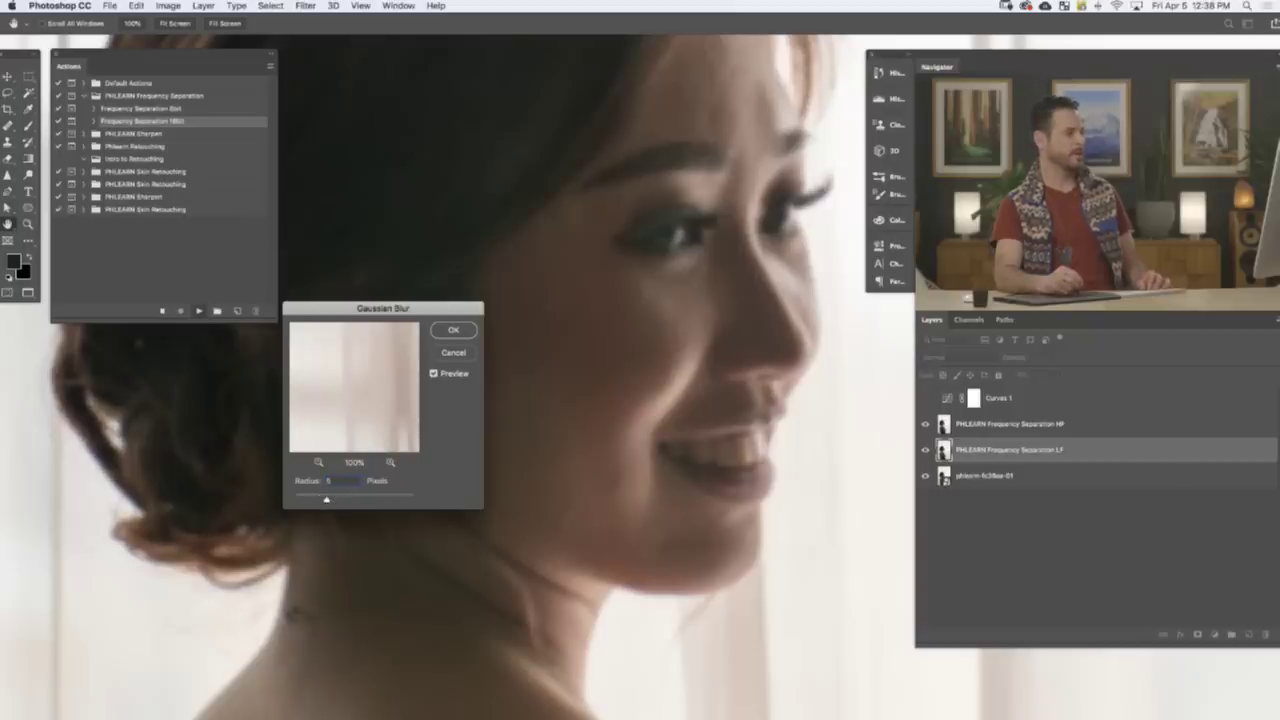
key(Return)
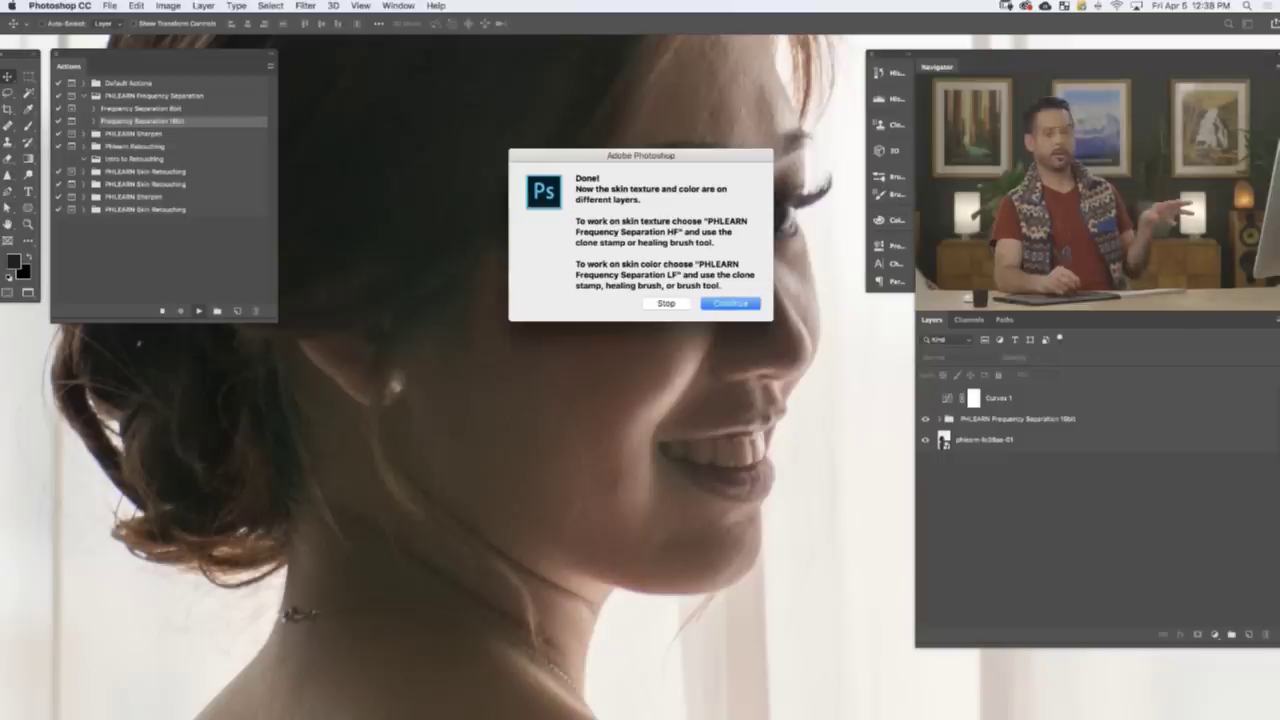
key(Return)
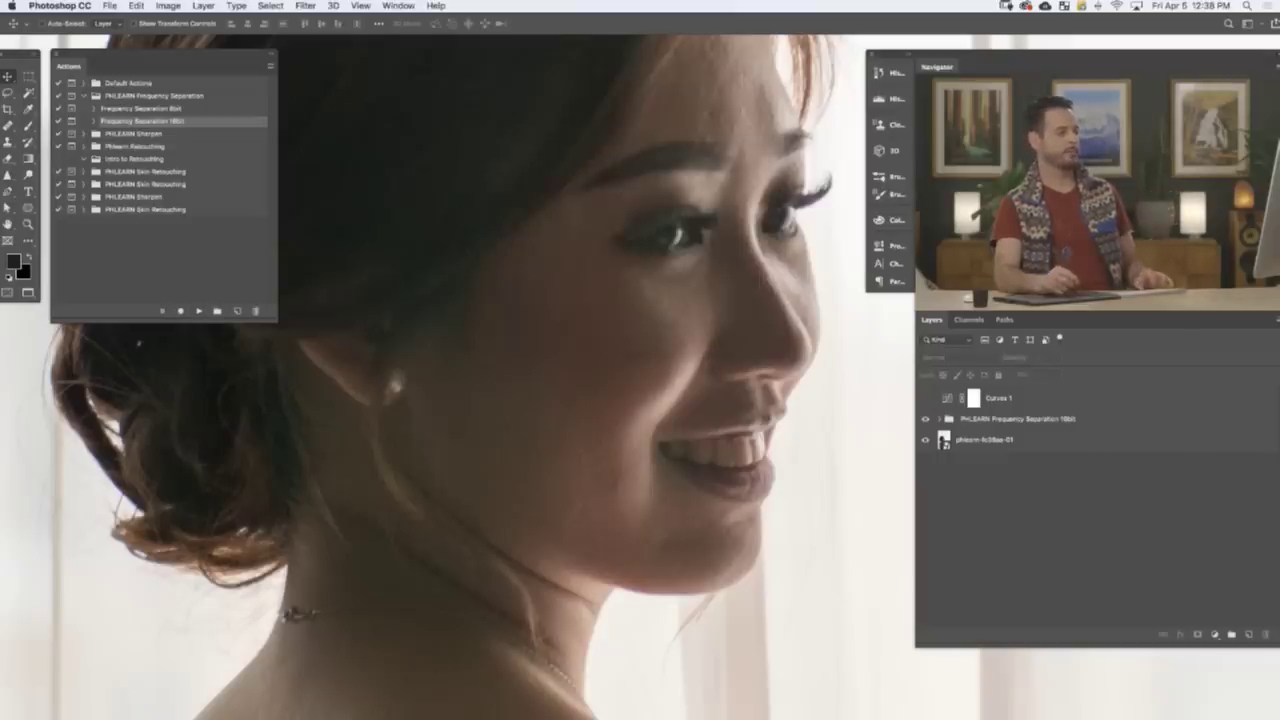
key(super+minus)
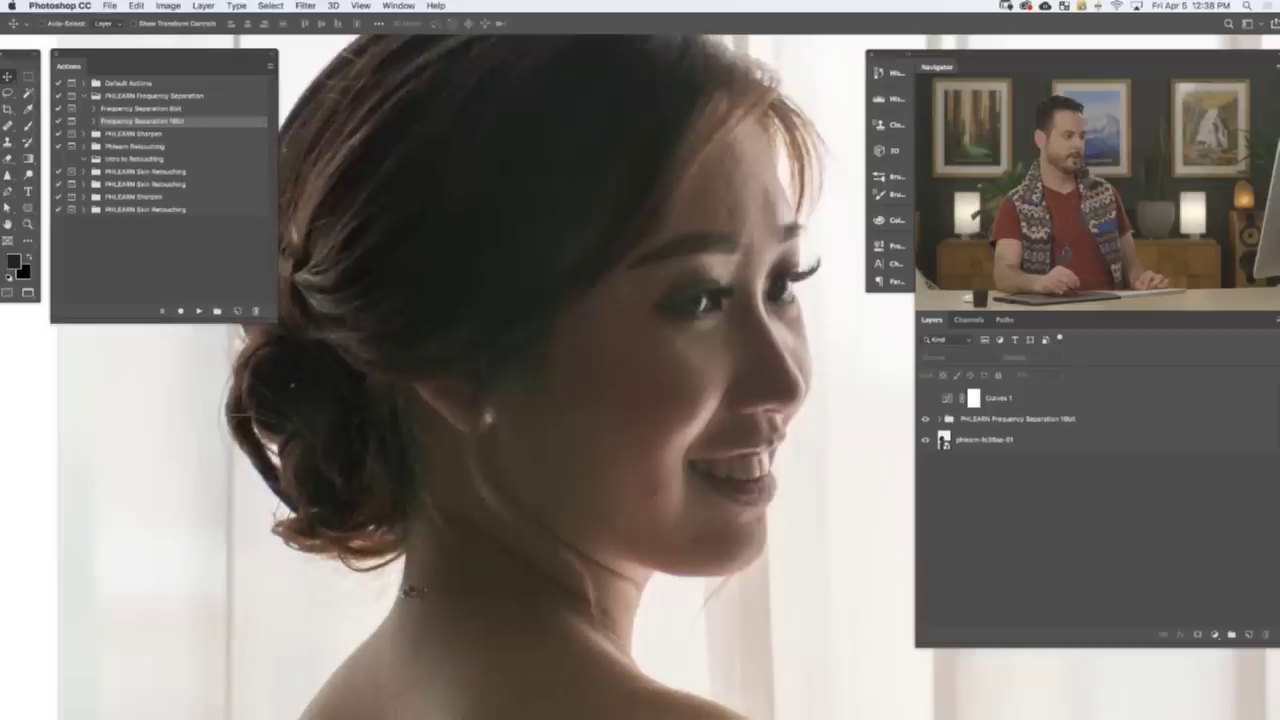
drag(560, 420, 470, 190)
scroll(450, 380, down, 4)
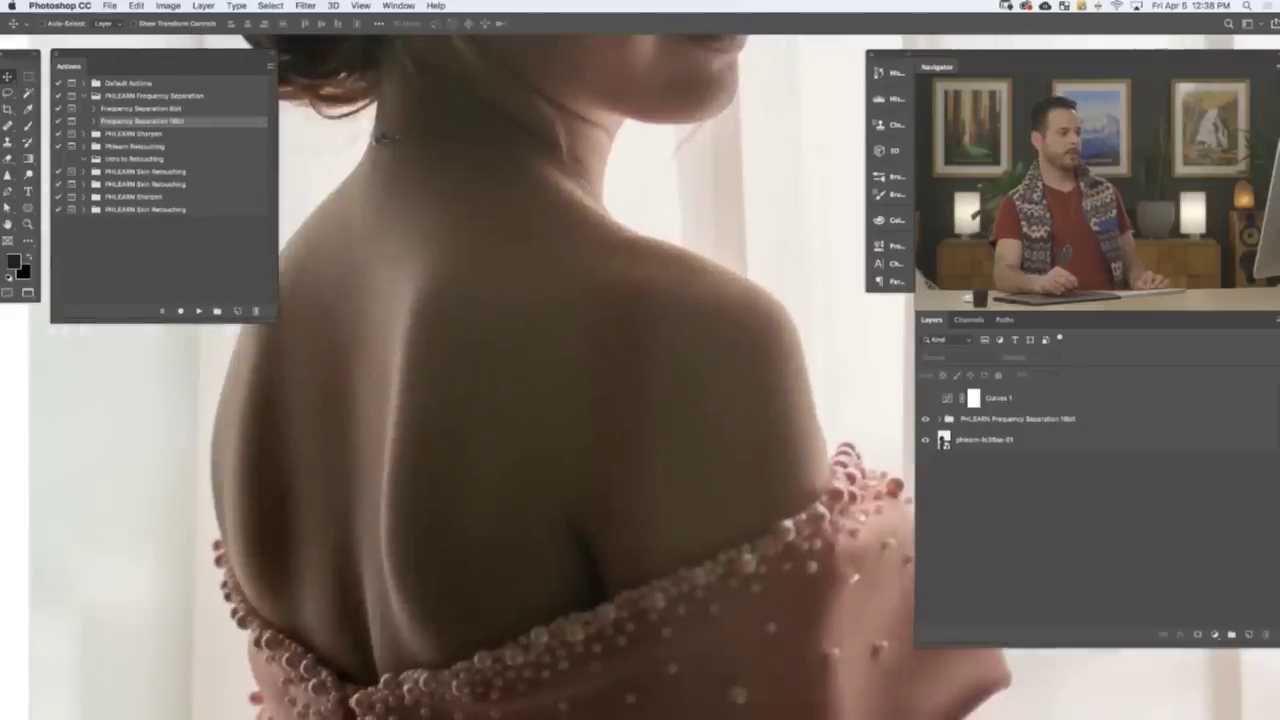
- Expand the PHLEARN Frequency Separation 16Bit group and select its HF layer, with the woman's face in close view
click(939, 419)
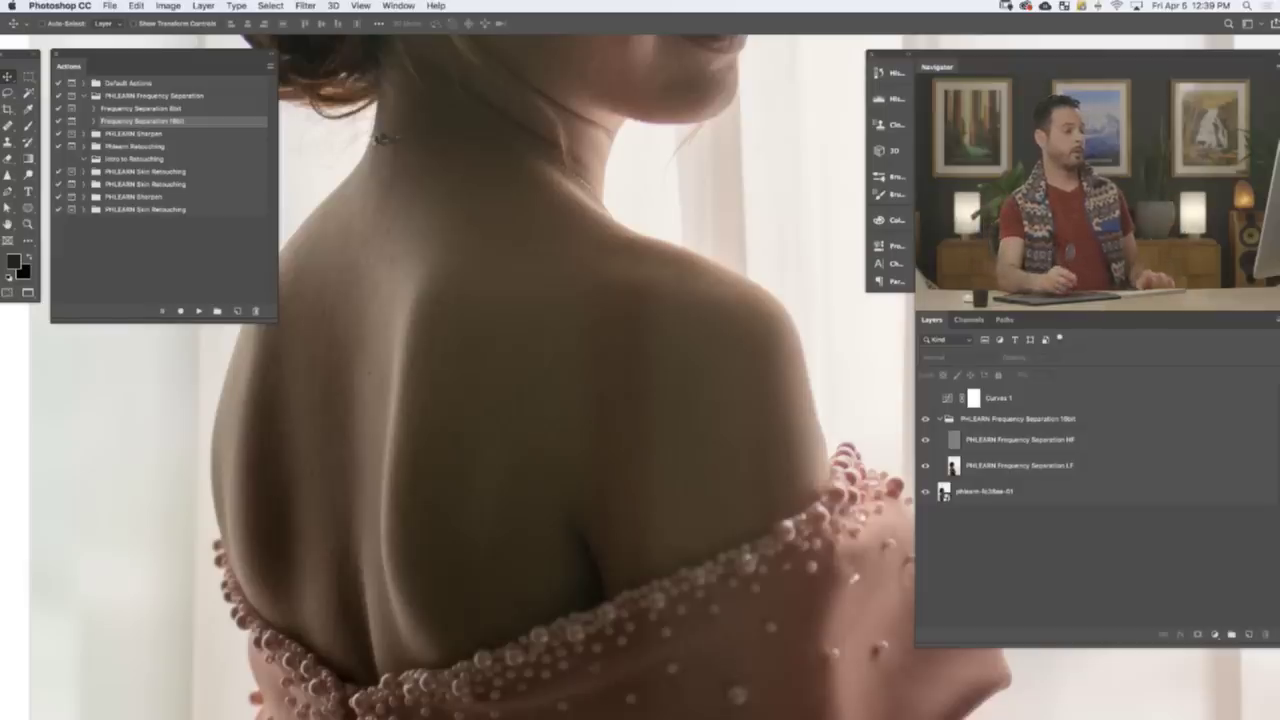
drag(600, 250, 586, 677)
key(super+plus)
click(1020, 439)
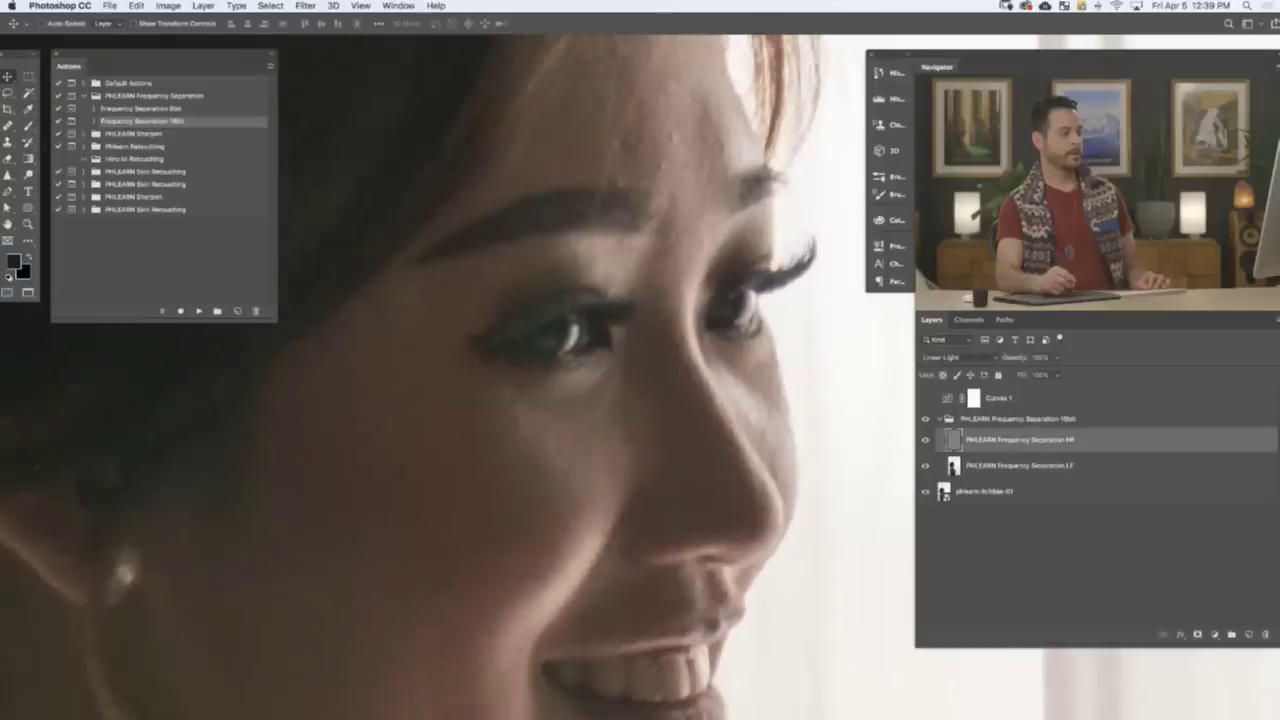
- Hide and show the HF layer repeatedly to compare the face with and without its fine skin texture
key(super+comma)
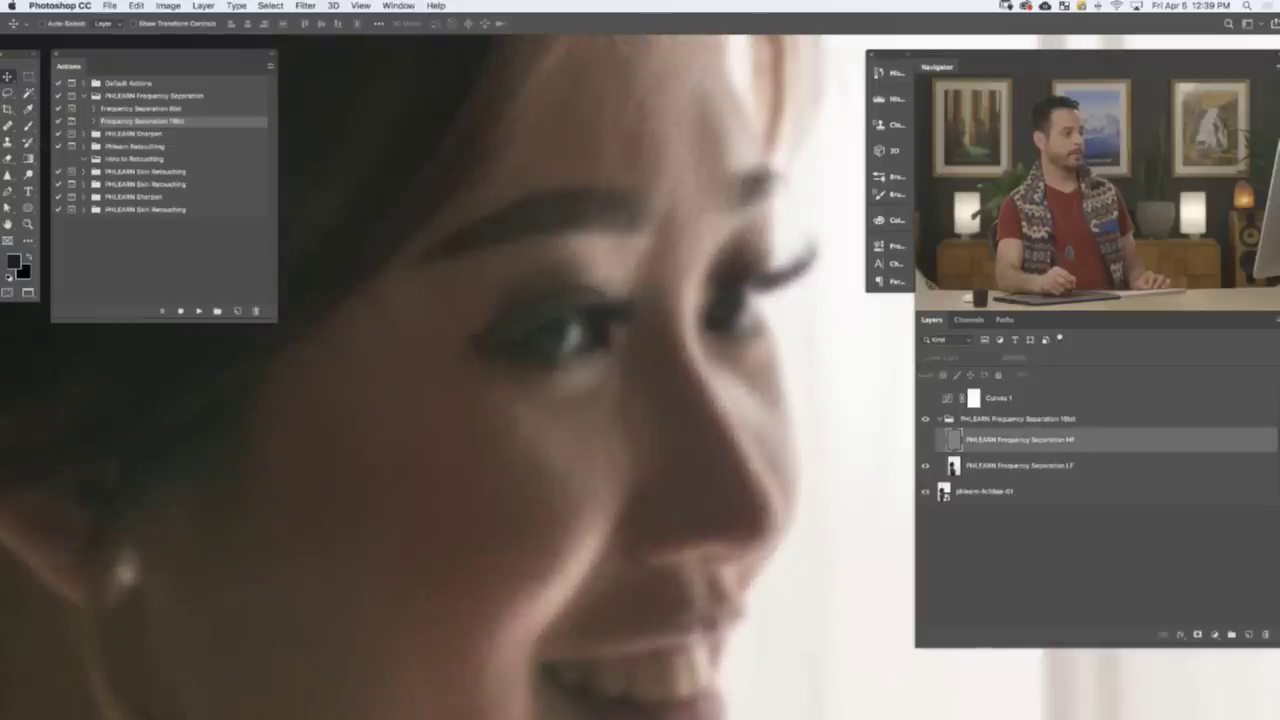
key(super+comma)
click(925, 439)
key(super+comma)
key(super+comma)
key(super+comma)
click(925, 439)
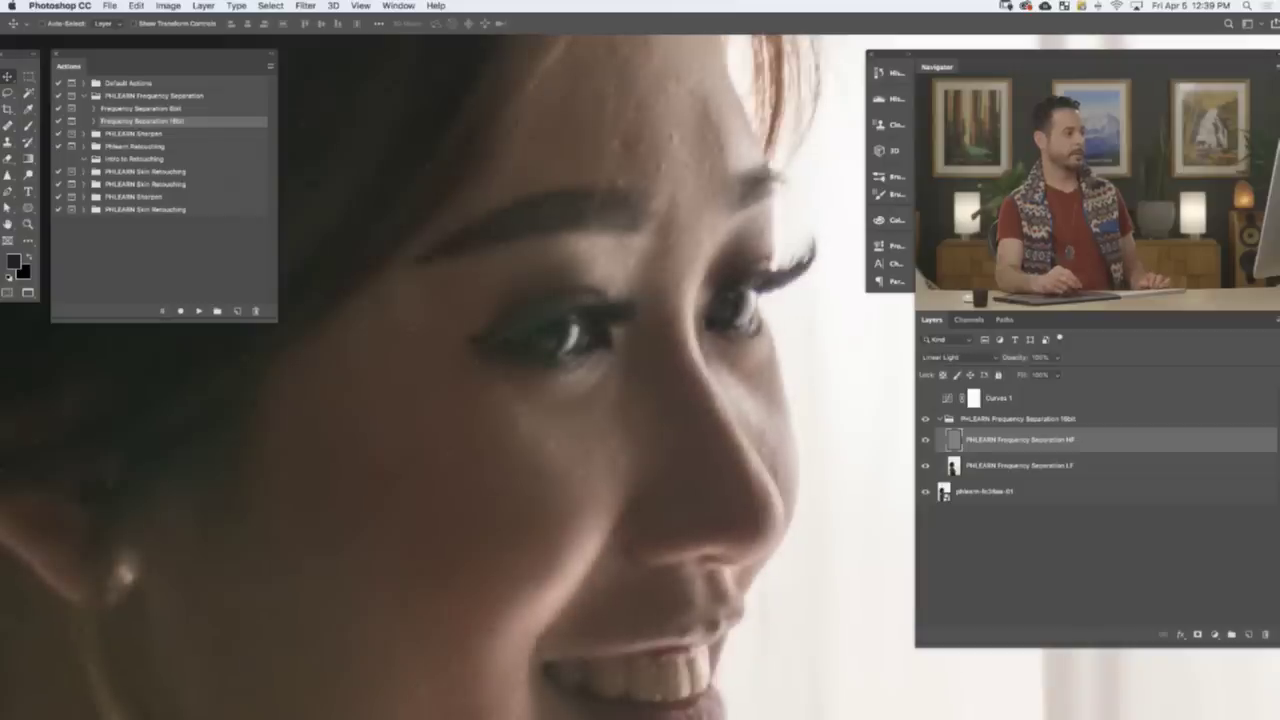
click(925, 439)
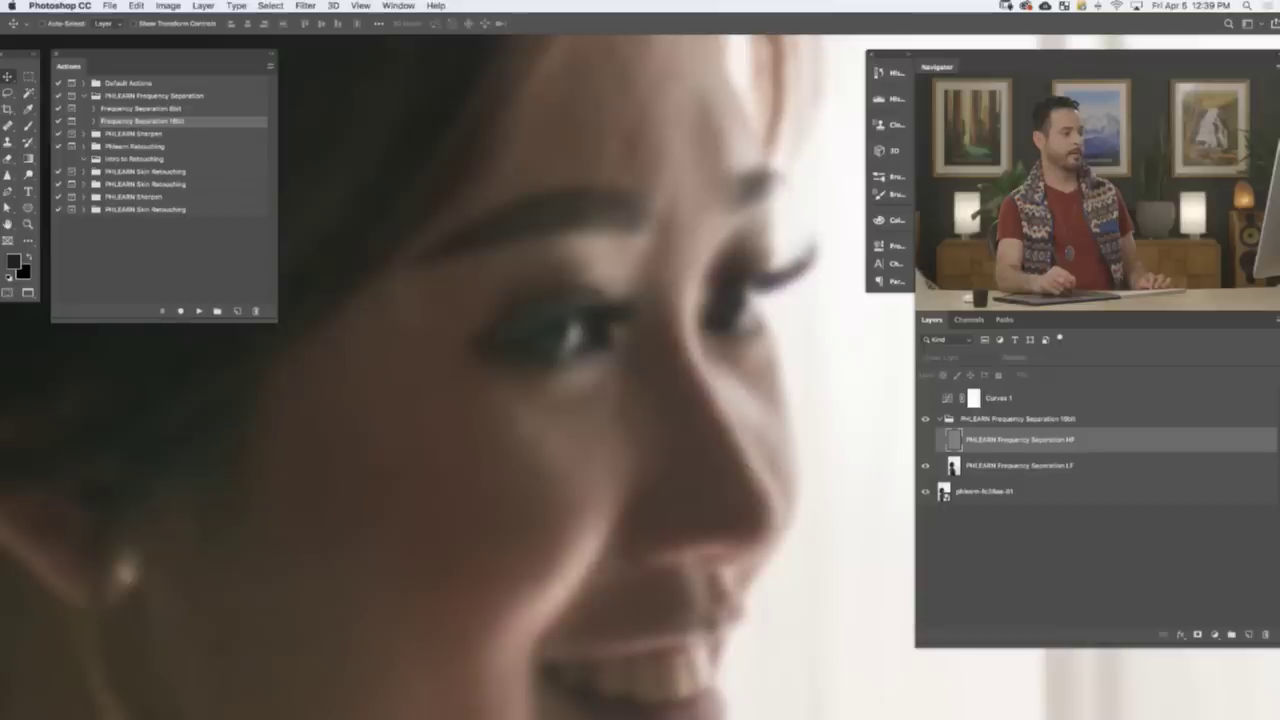
click(925, 439)
click(925, 439)
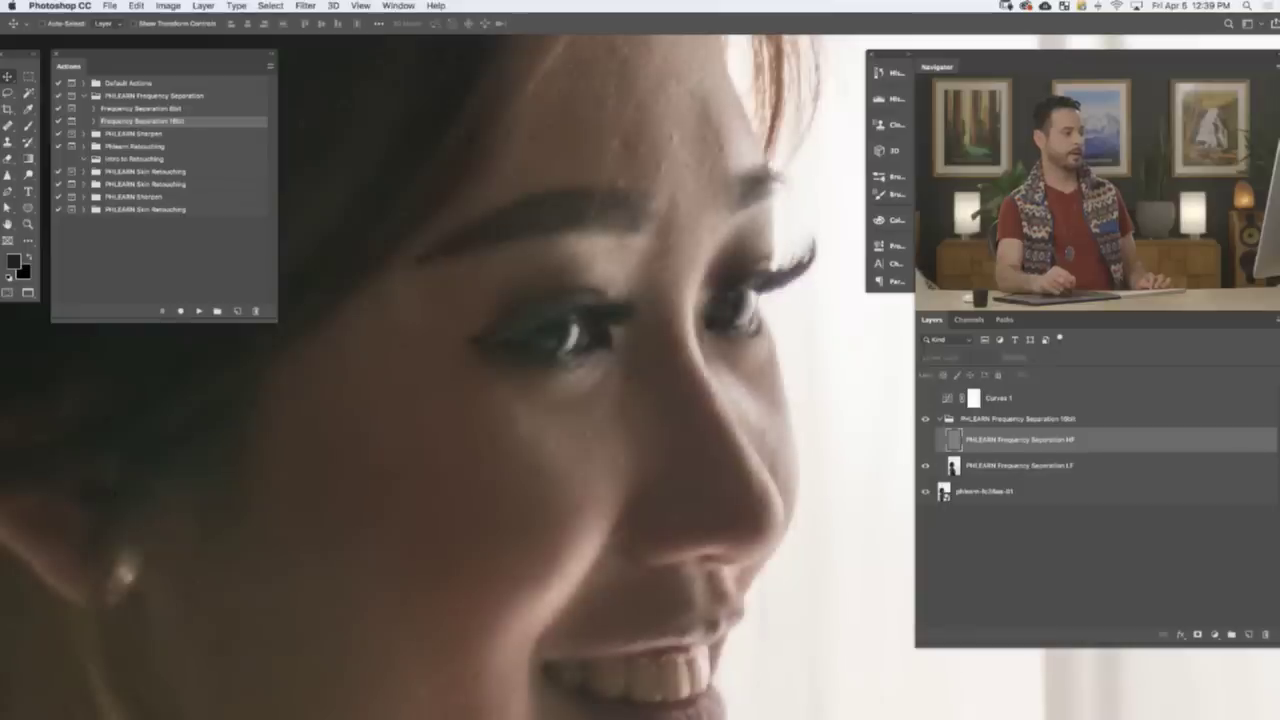
click(925, 439)
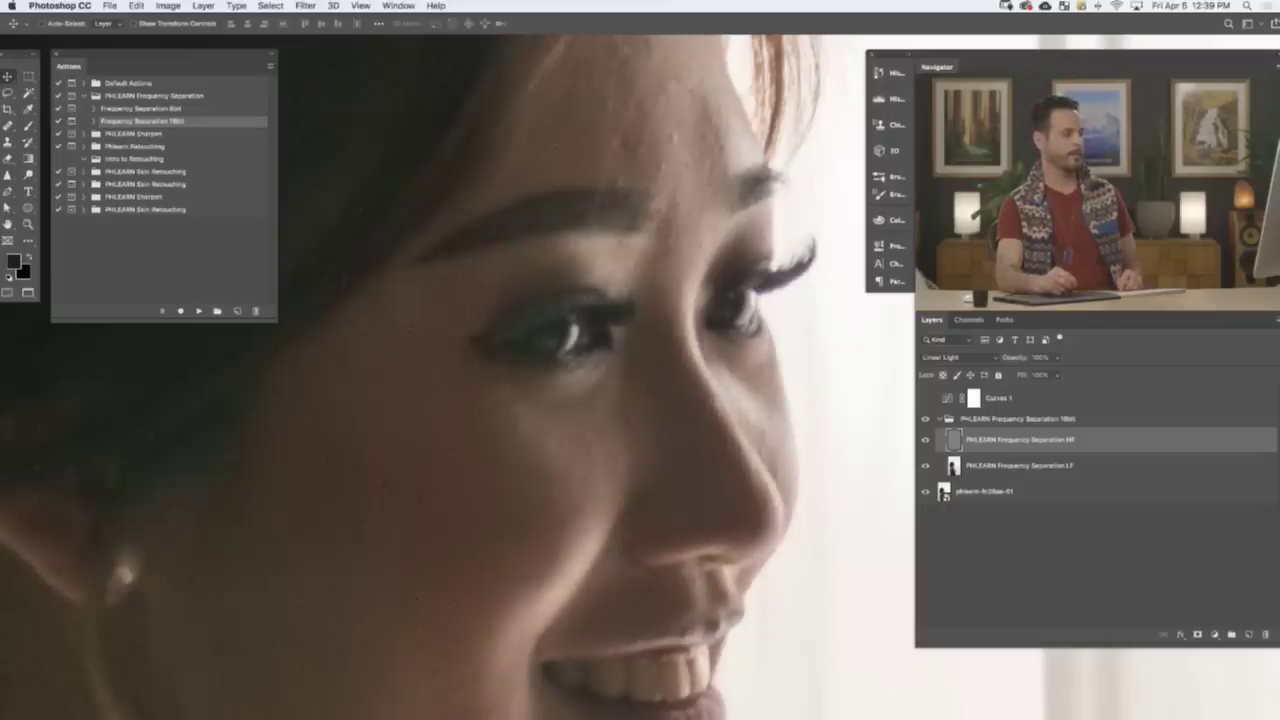
click(925, 439)
- Select the LF layer and examine the color and tone transitions across the woman's back with the HF texture layer hidden and shown
click(1020, 465)
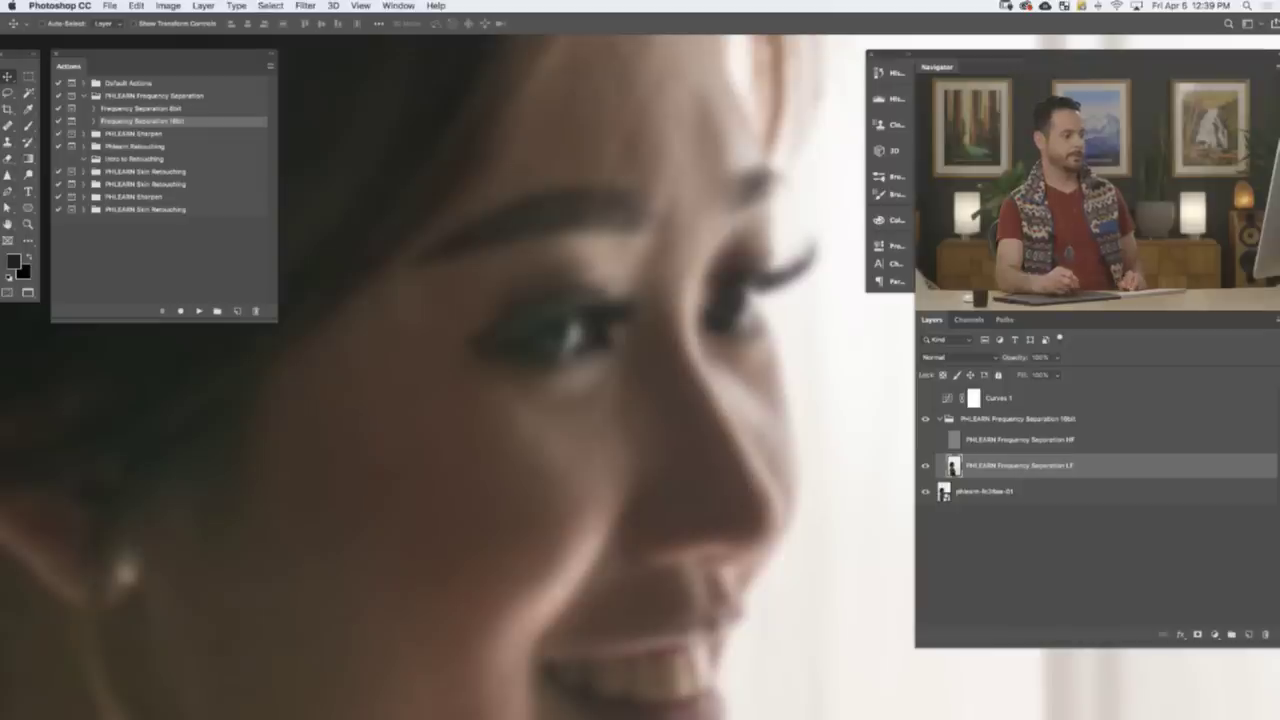
scroll(590, 377, down, 10)
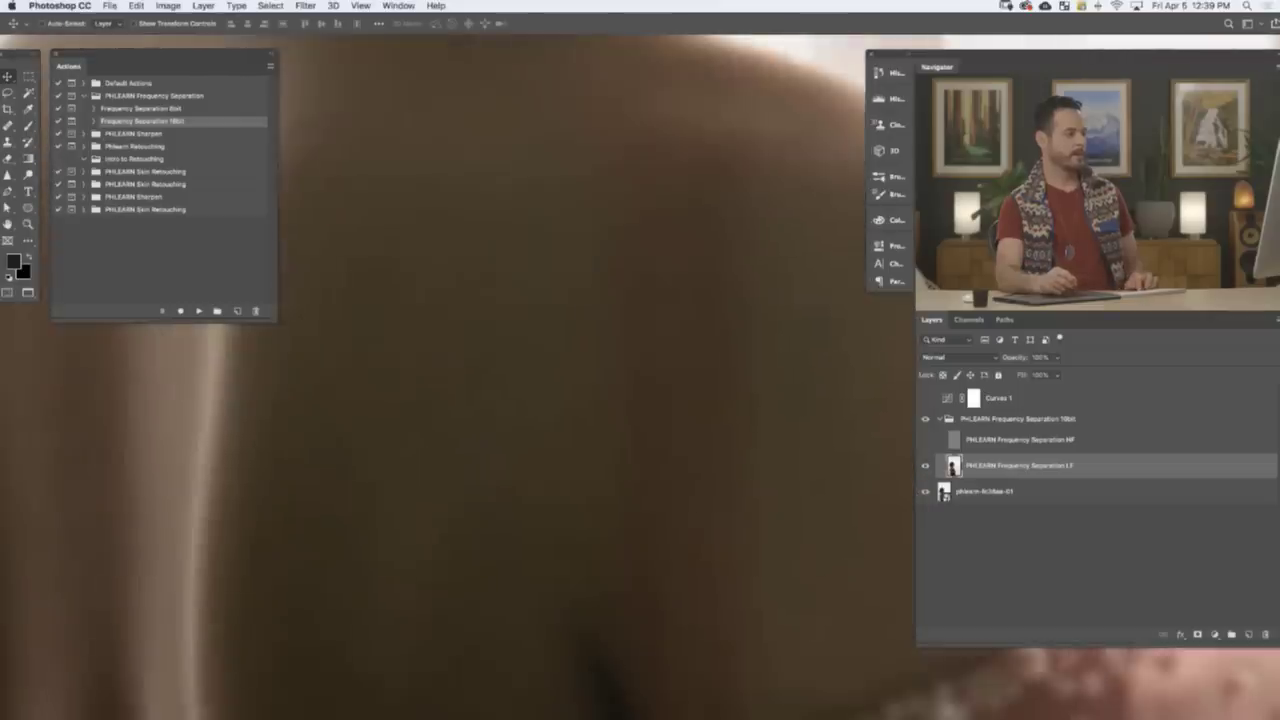
scroll(450, 380, down, 5)
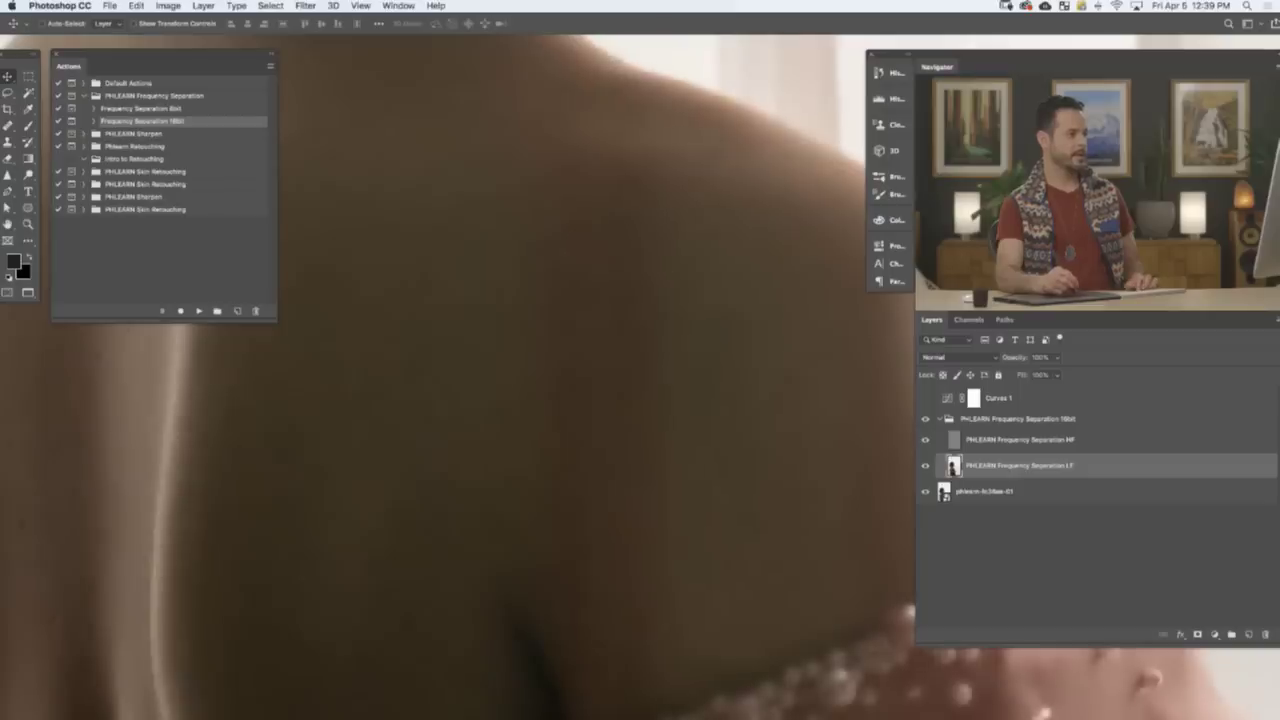
scroll(570, 380, left, 3)
scroll(570, 380, right, 3)
key(super+plus)
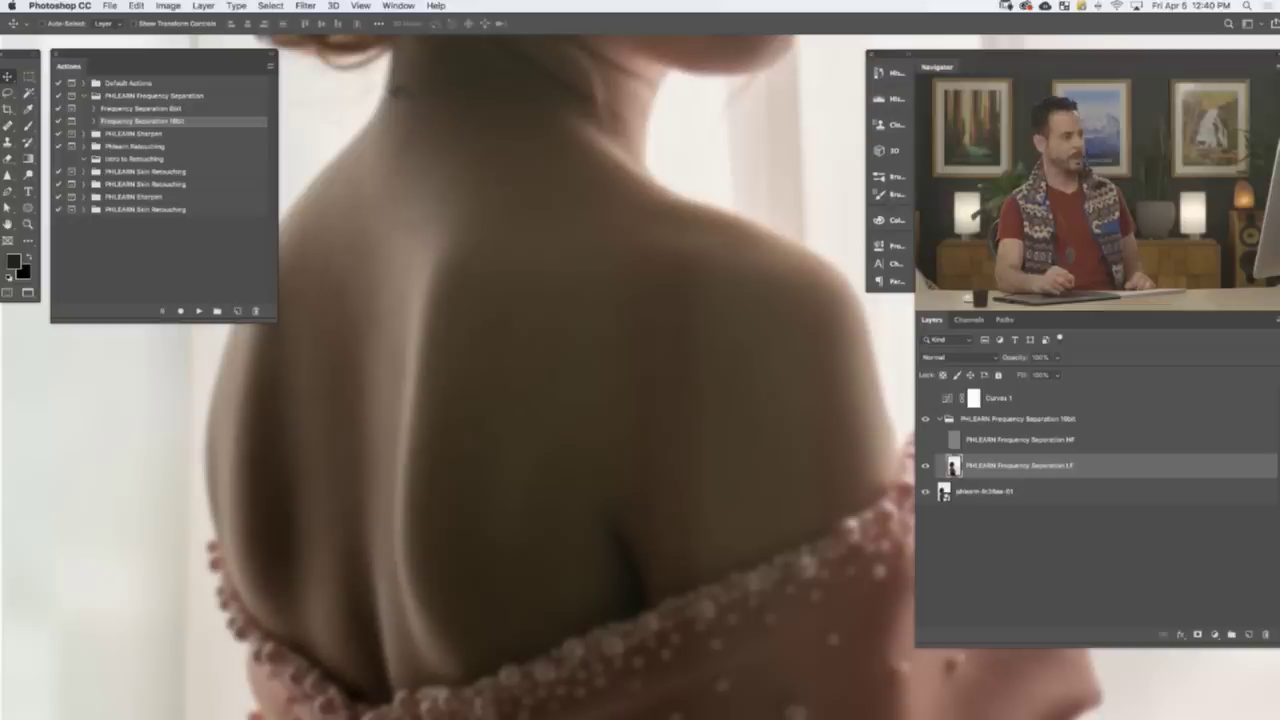
click(925, 439)
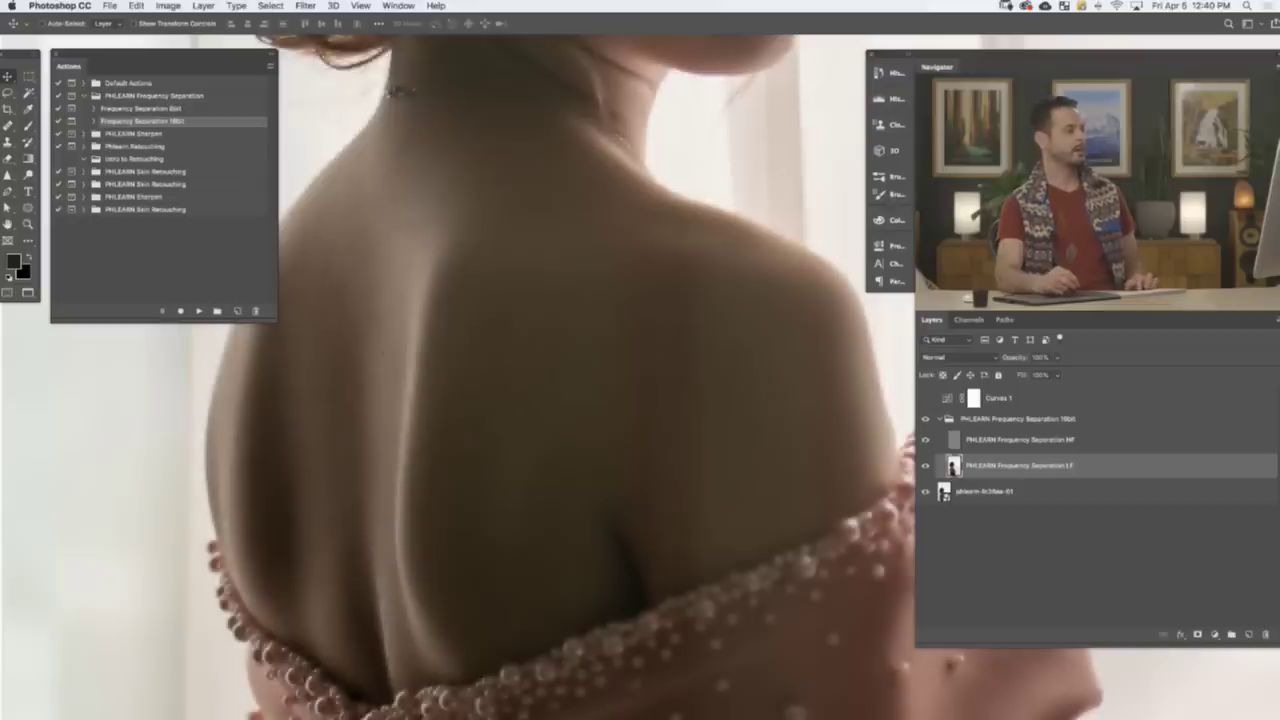
key(super+1)
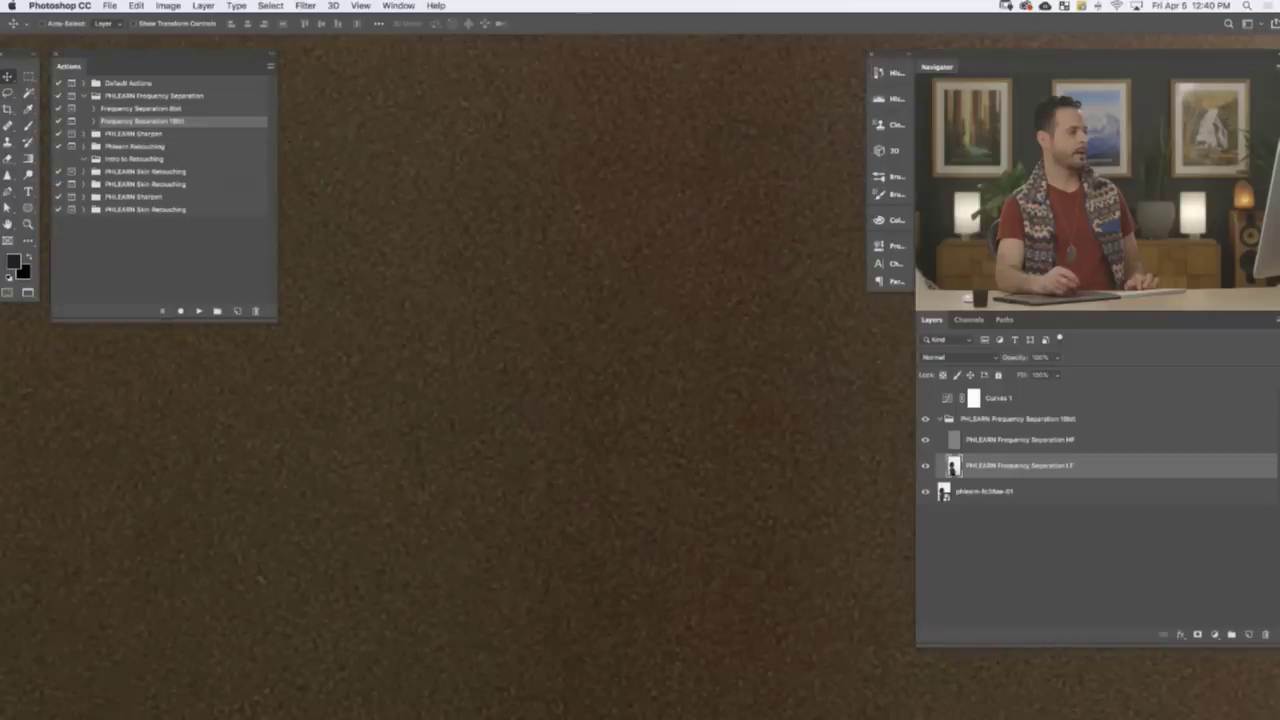
scroll(590, 377, left, 8)
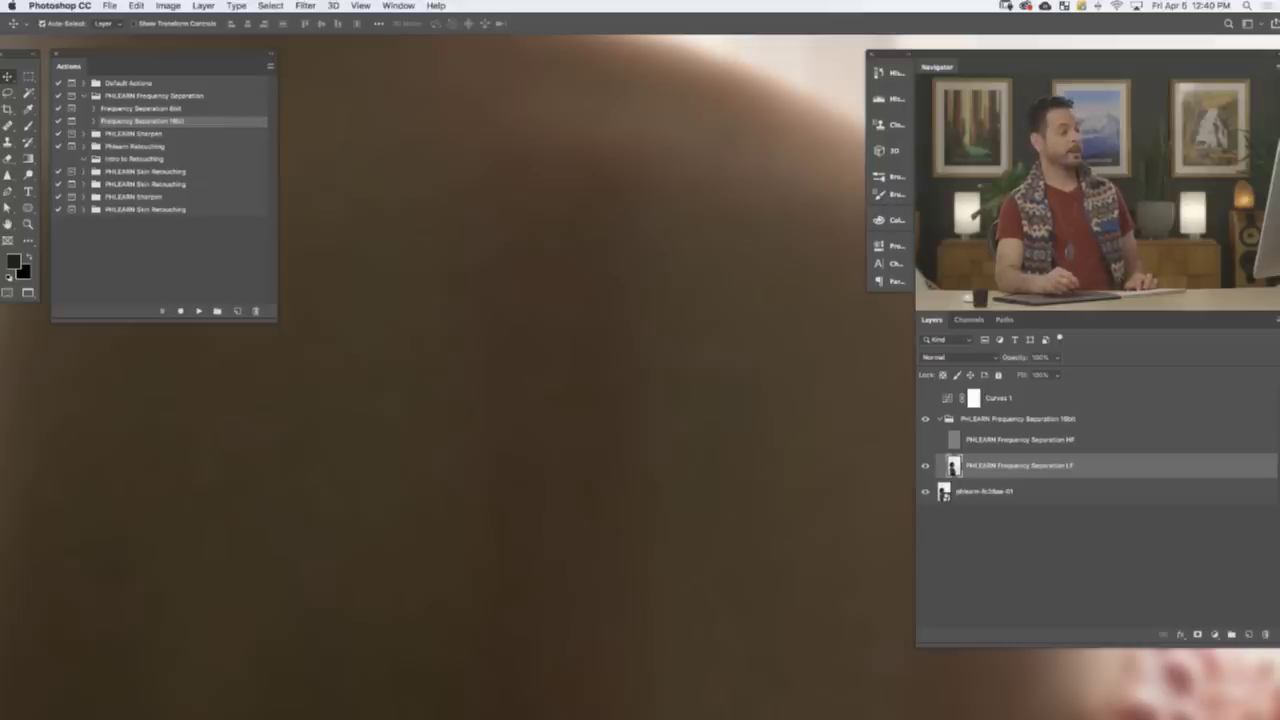
key(super+minus)
key(super+minus)
drag(590, 420, 640, 362)
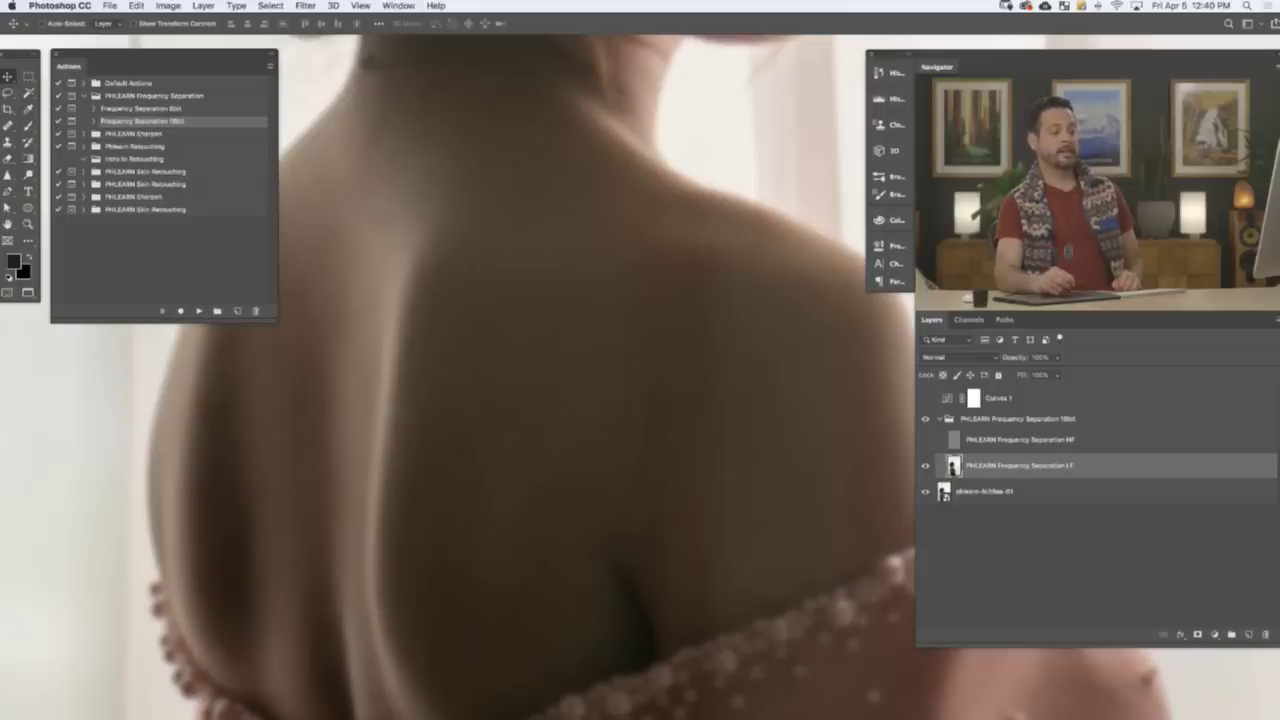
- Add a new empty layer between the LF and HF layers and compare the back with the HF layer shown and hidden
click(1249, 634)
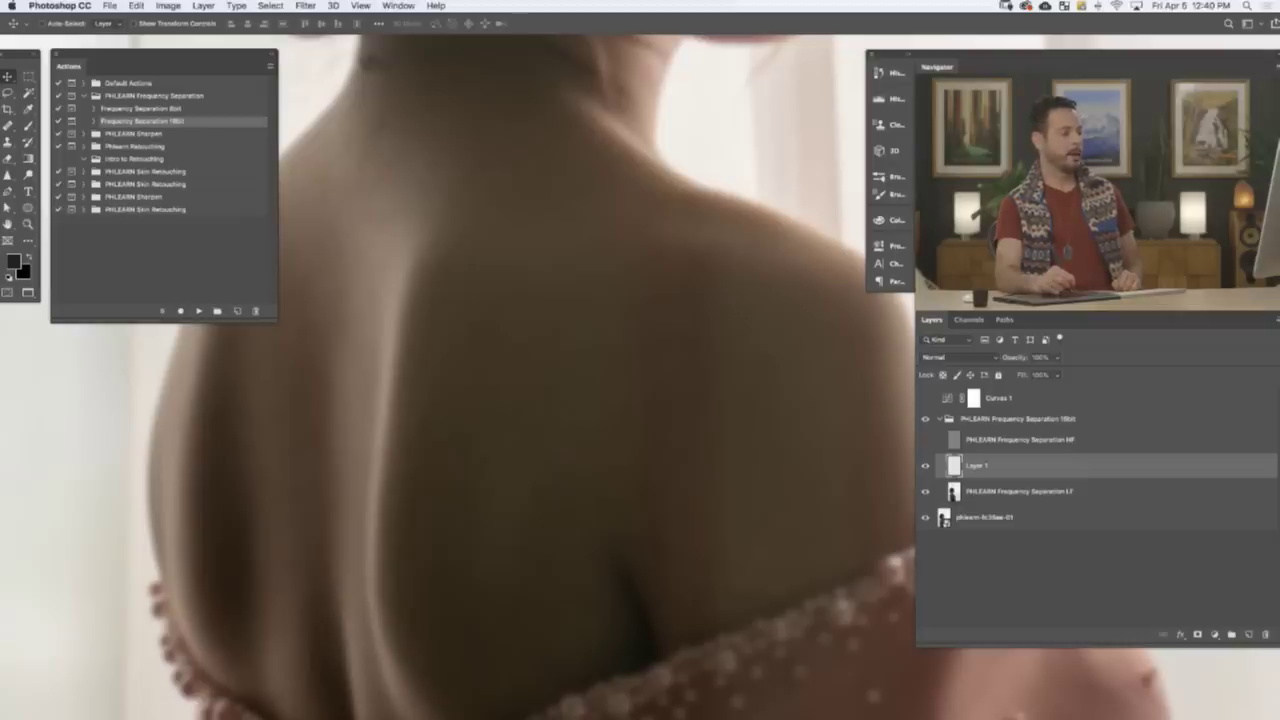
click(925, 439)
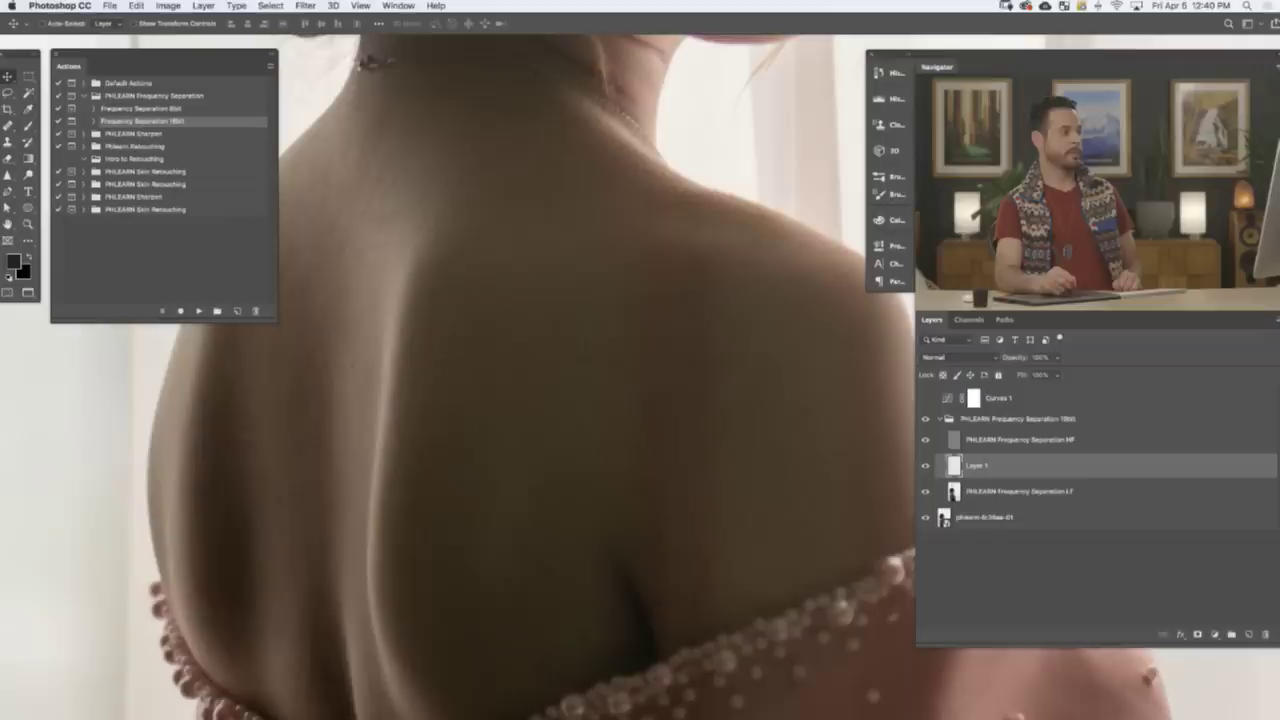
click(925, 439)
click(925, 439)
click(925, 439)
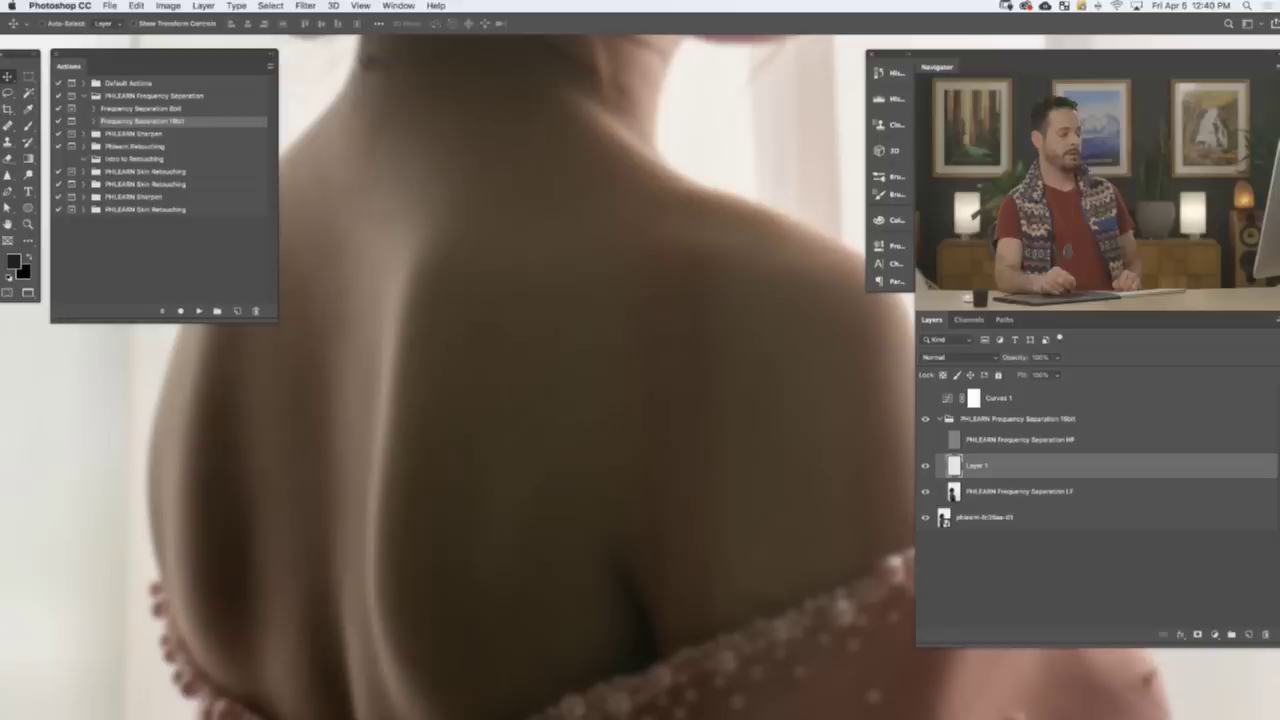
- Activate the Brush tool and rename the new layer above the LF layer as BRUSH
key(b)
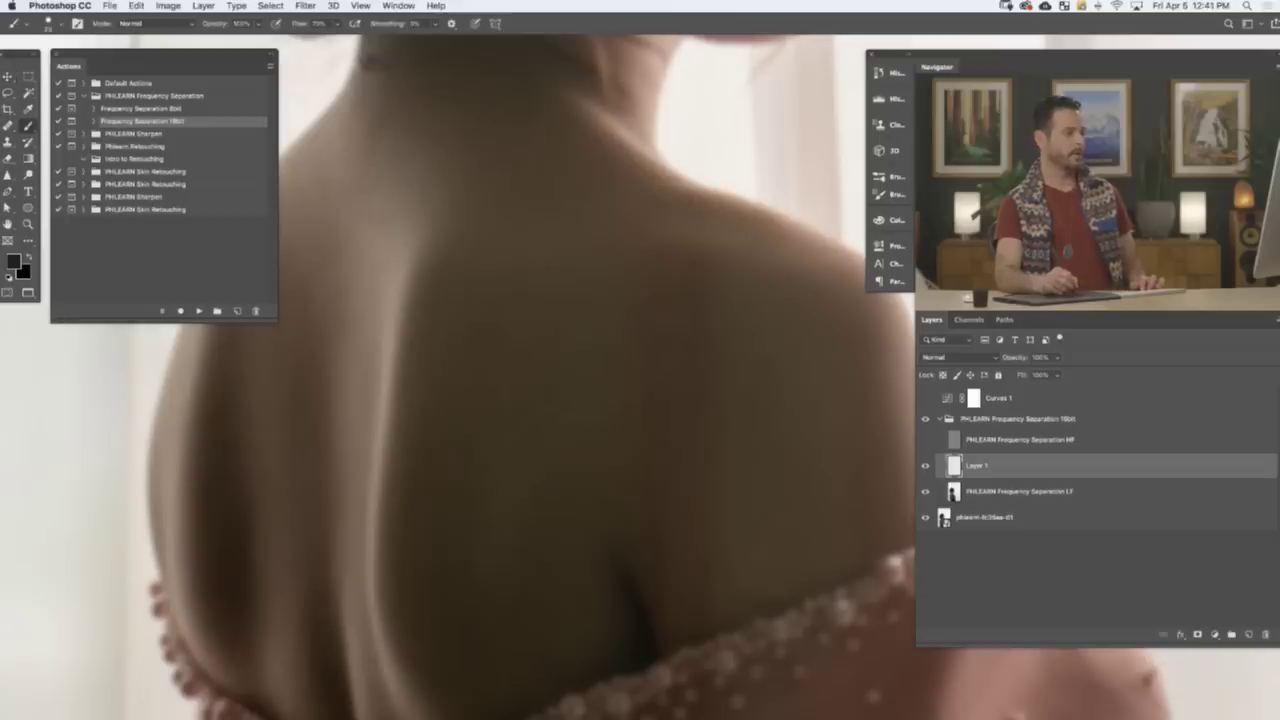
scroll(693, 480, down, 5)
scroll(693, 480, up, 1)
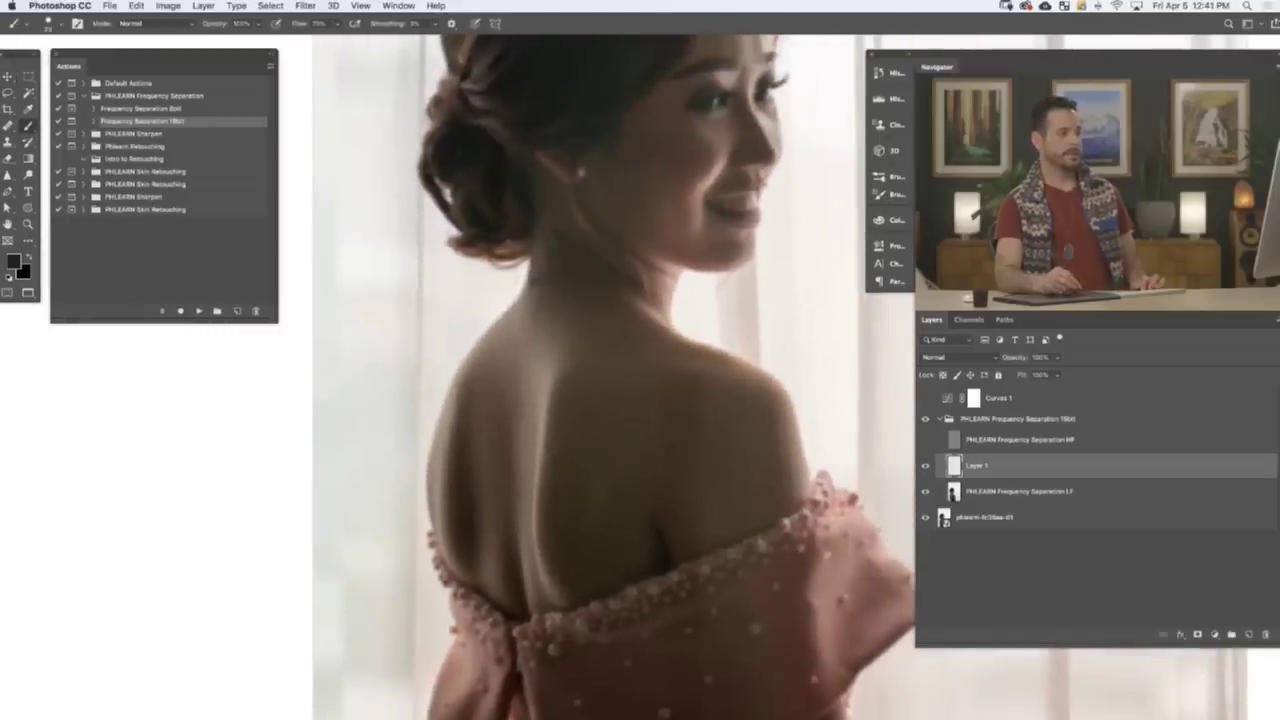
scroll(600, 380, up, 4)
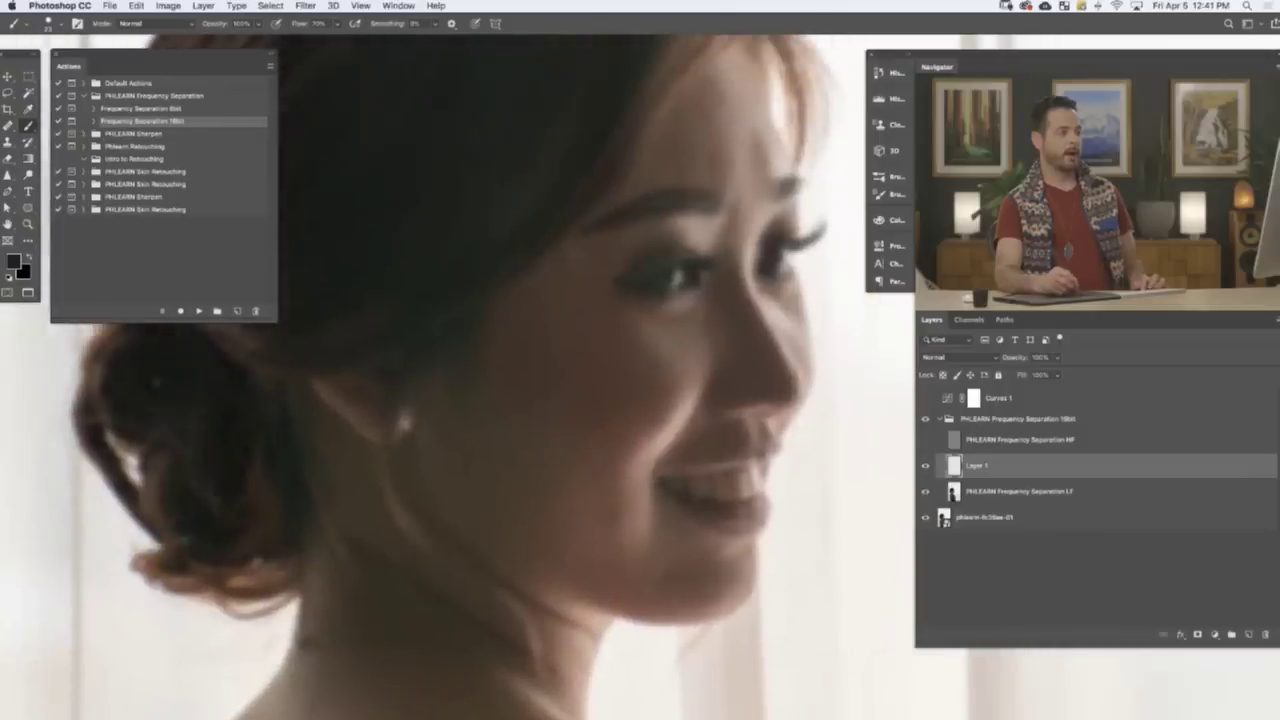
scroll(600, 380, up, 3)
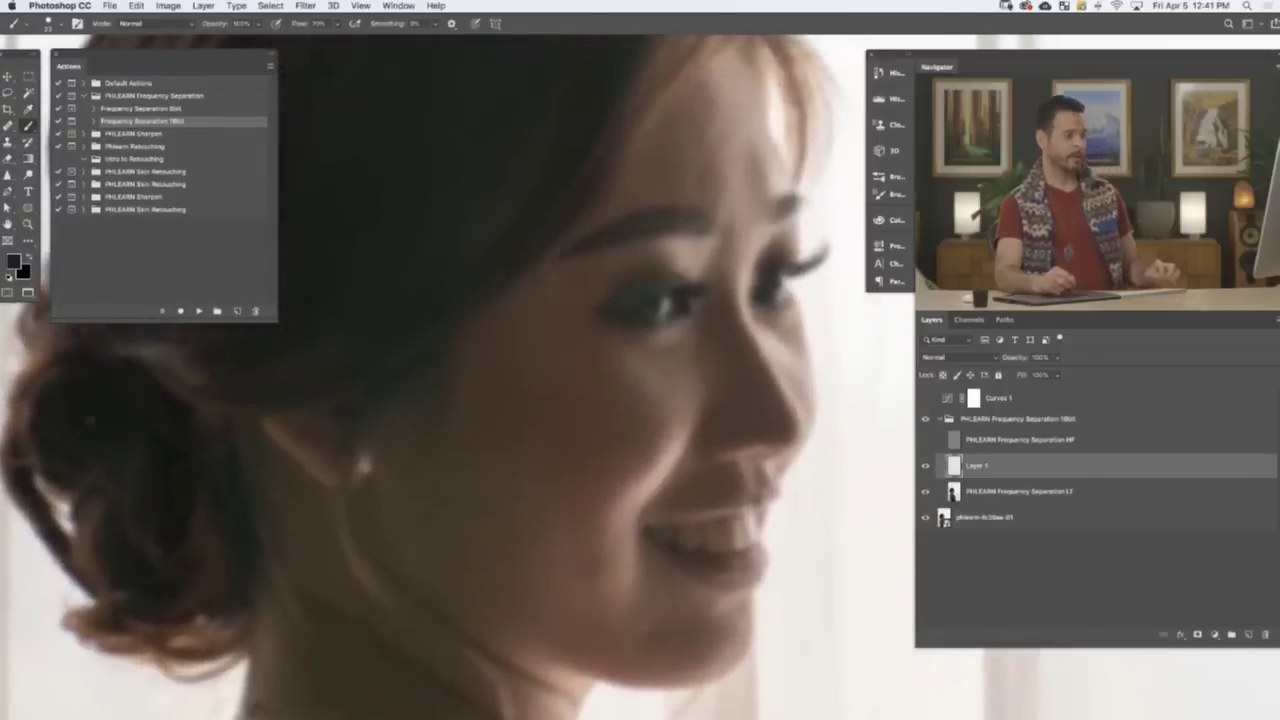
double_click(980, 465)
text(bRUSH)
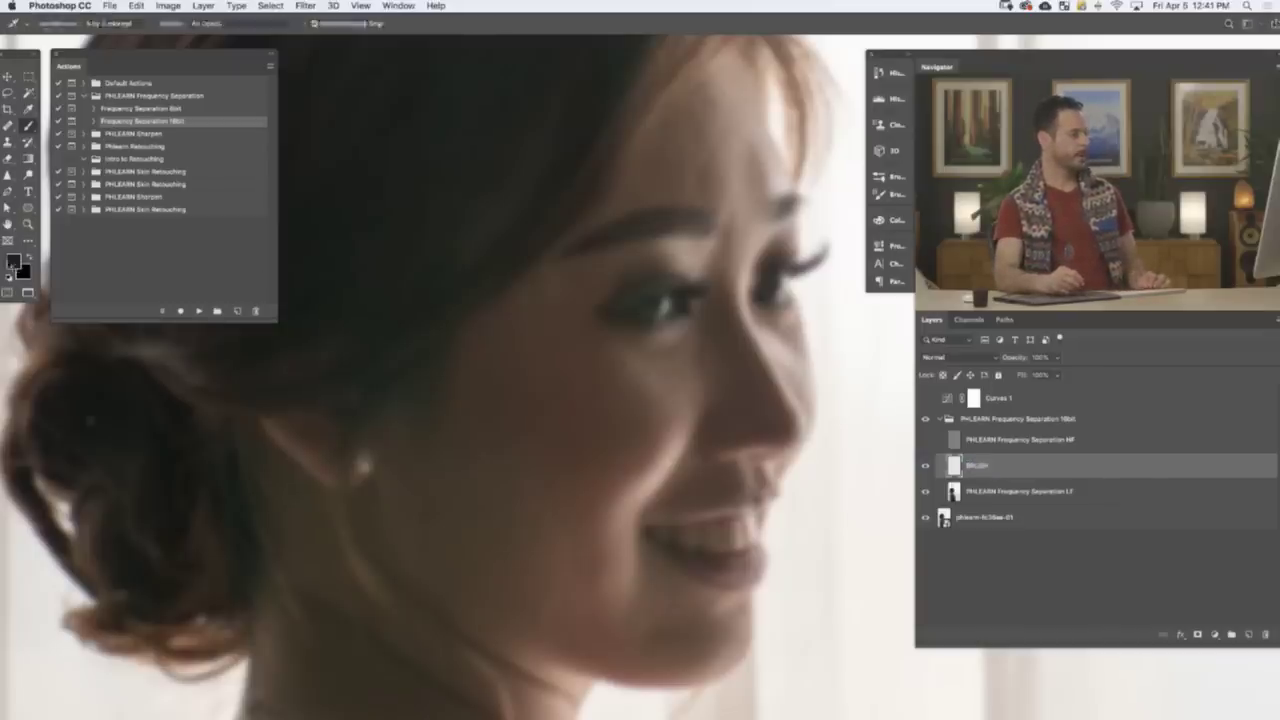
- Set the foreground color to teal and paint over the woman's entire face on the BRUSH layer with a large soft brush
click(12, 262)
click(141, 402)
key(Return)
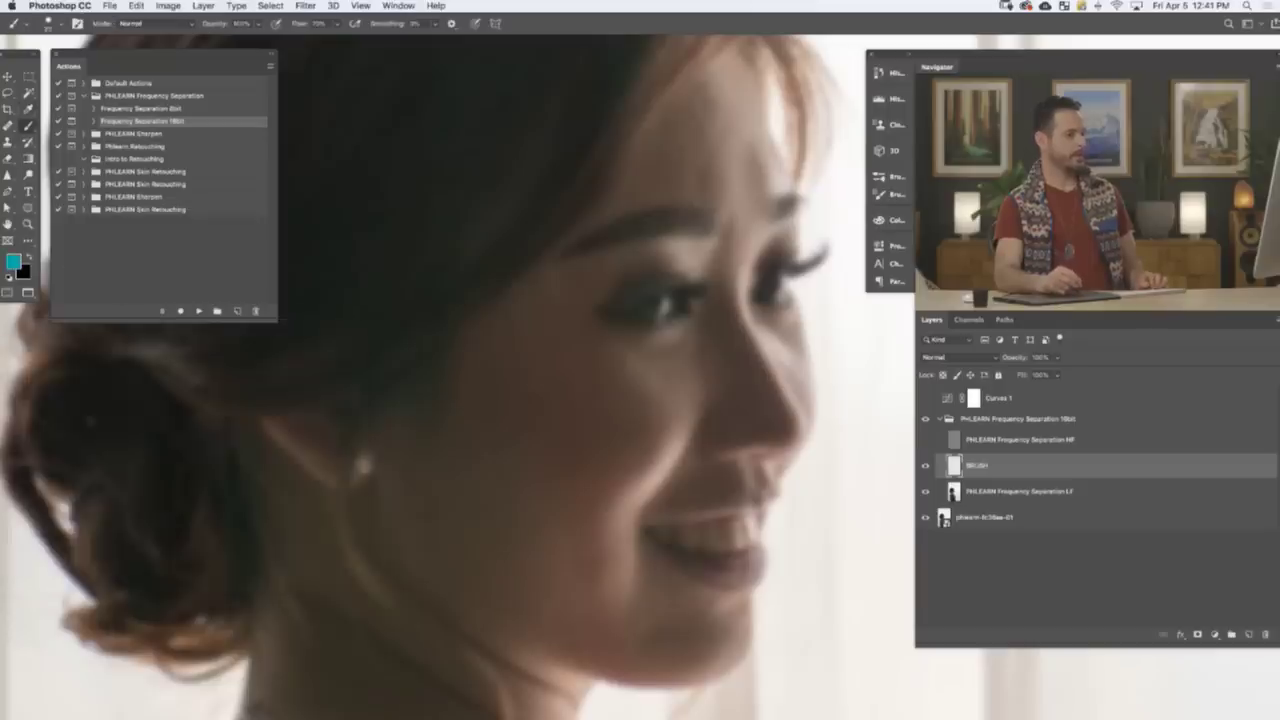
mouse_move(590, 320)
mouse_down()
mouse_move(664, 328)
mouse_move(835, 225)
mouse_move(455, 395)
mouse_move(450, 520)
mouse_move(880, 420)
mouse_move(780, 560)
mouse_move(560, 680)
mouse_move(400, 480)
mouse_move(240, 410)
mouse_move(780, 170)
mouse_move(630, 70)
mouse_move(560, 230)
mouse_move(850, 330)
mouse_up()
mouse_move(805, 275)
mouse_down()
mouse_move(745, 540)
mouse_move(575, 250)
mouse_move(470, 430)
mouse_move(610, 330)
mouse_up()
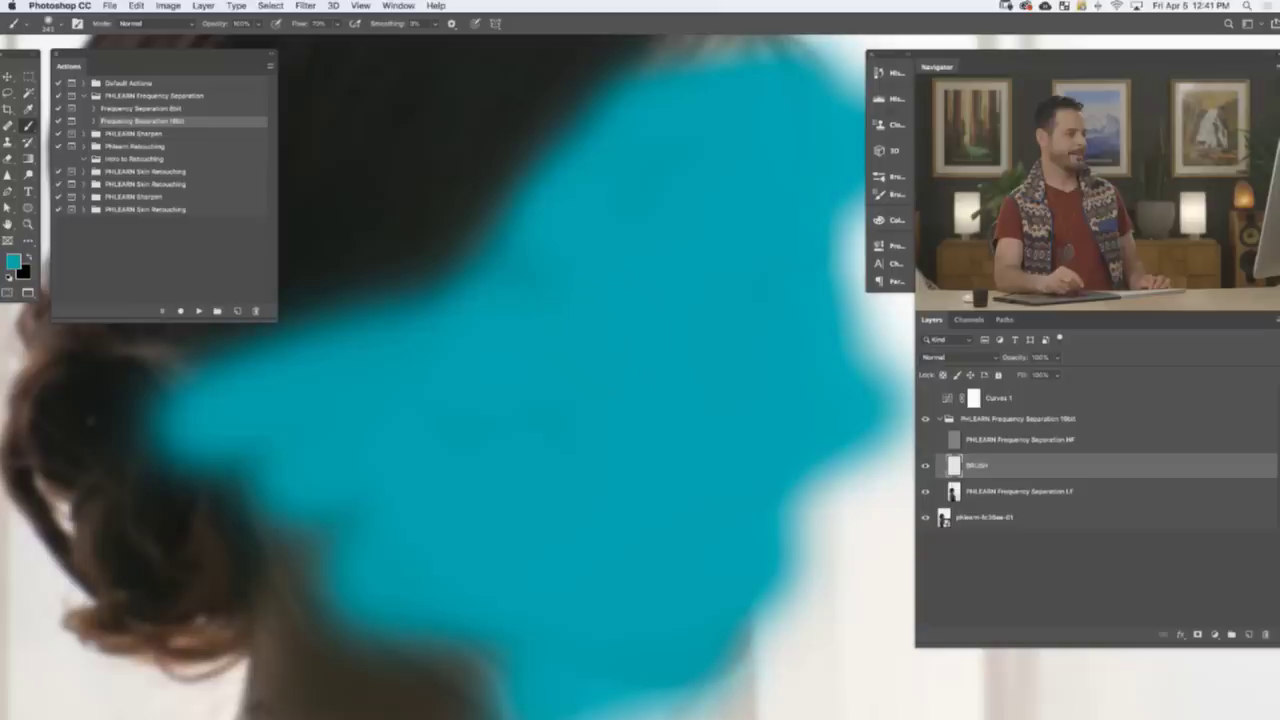
mouse_move(560, 230)
mouse_down()
mouse_move(480, 300)
mouse_move(760, 260)
mouse_move(805, 345)
mouse_up()
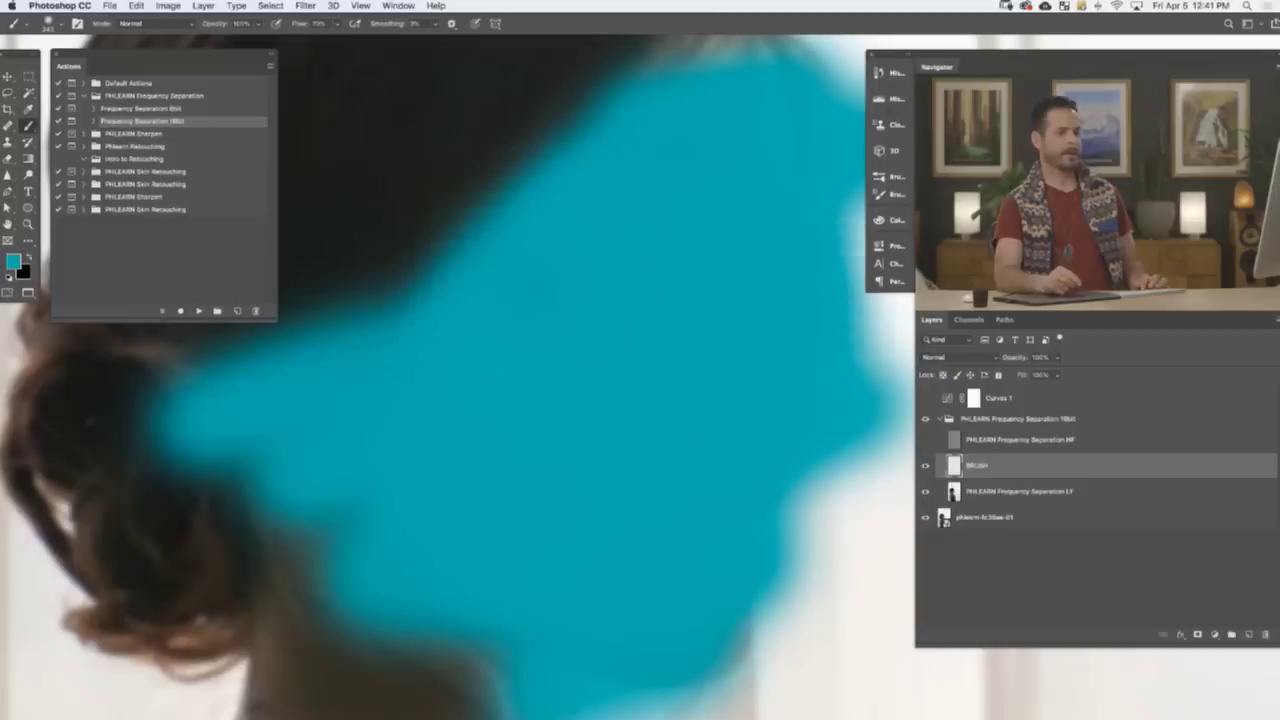
drag(693, 470, 660, 471)
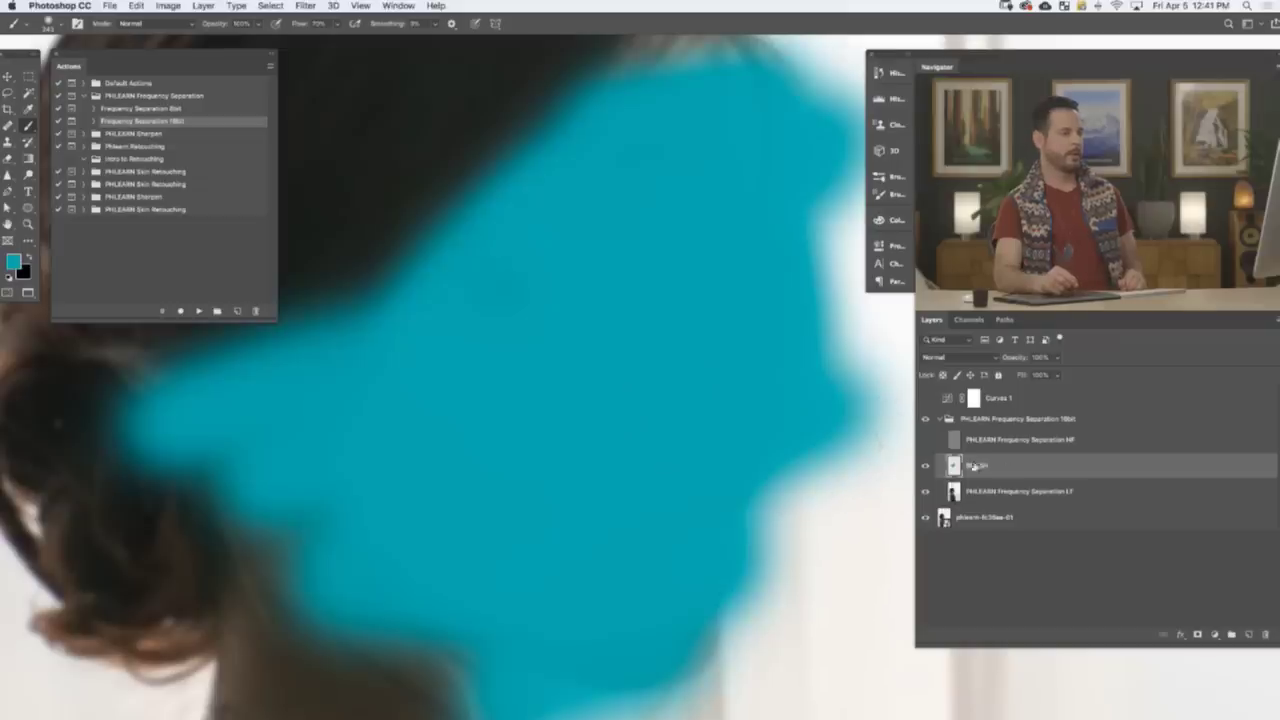
- Compare the teal-painted face with the HF layer shown and hidden, leaving the HF layer shown
click(924, 446)
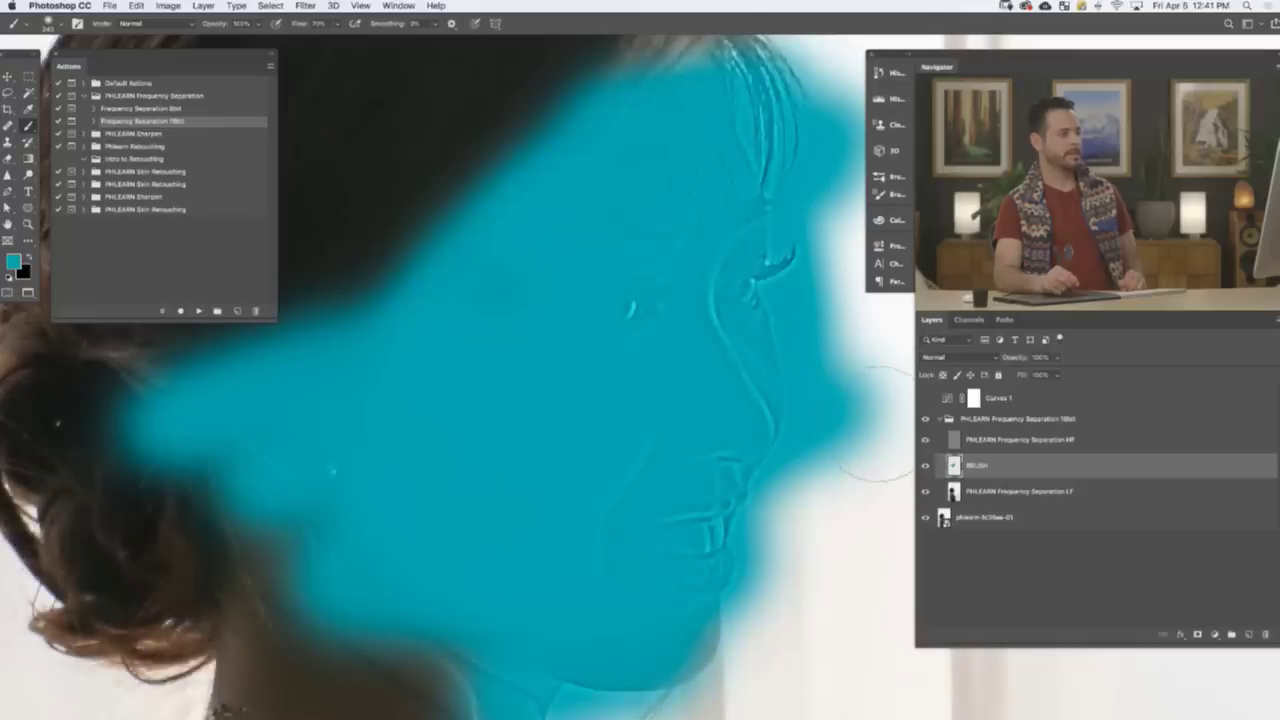
mouse_move(746, 334)
mouse_down()
mouse_move(786, 323)
mouse_move(739, 323)
mouse_up()
drag(737, 392, 726, 383)
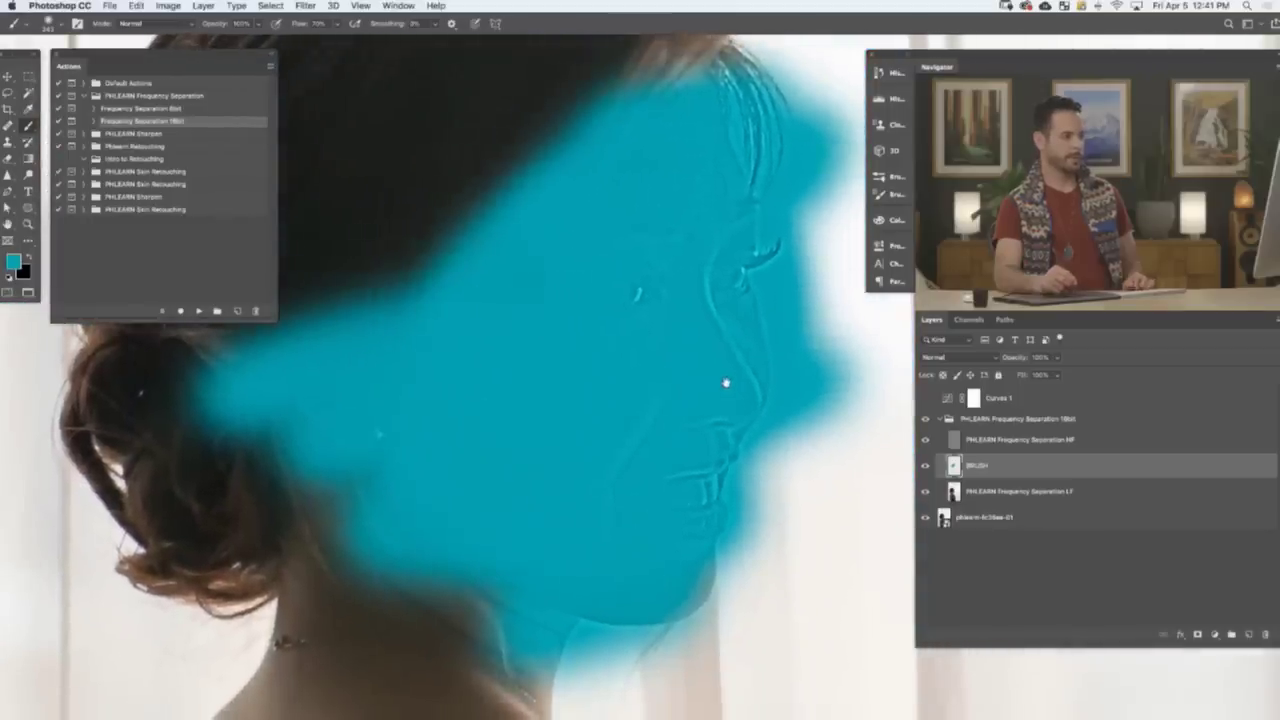
click(925, 441)
click(925, 441)
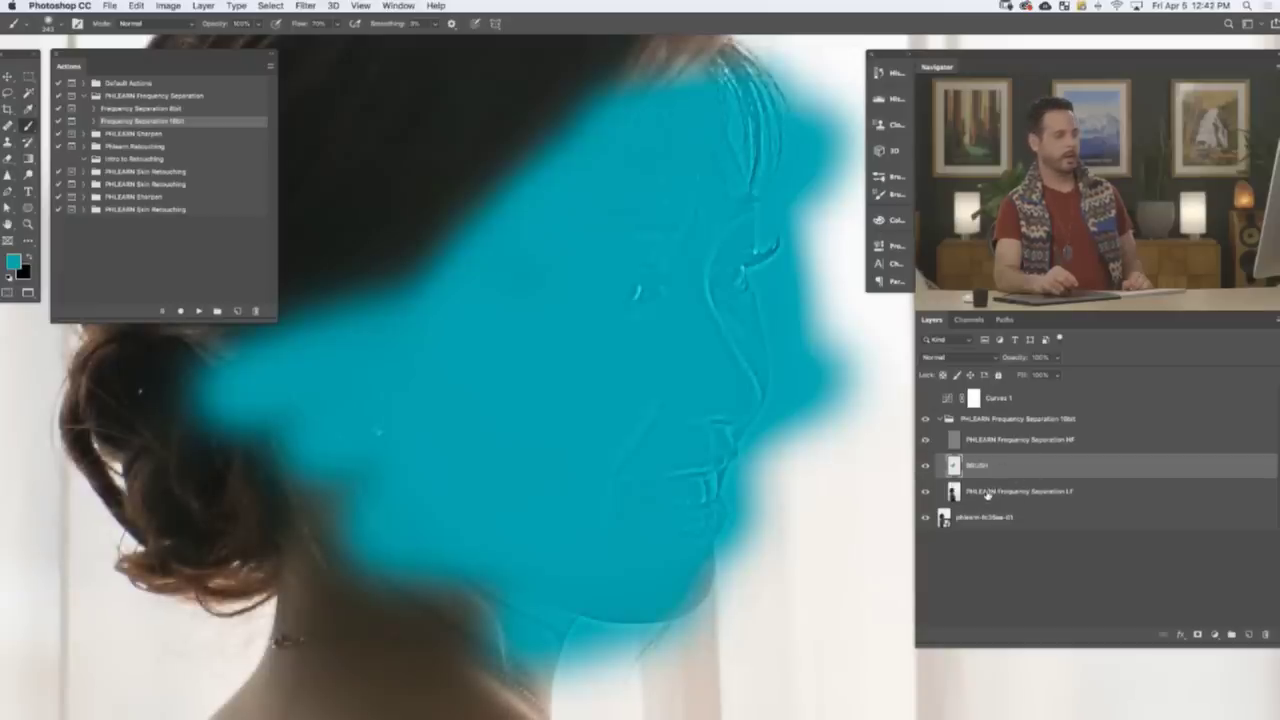
click(925, 441)
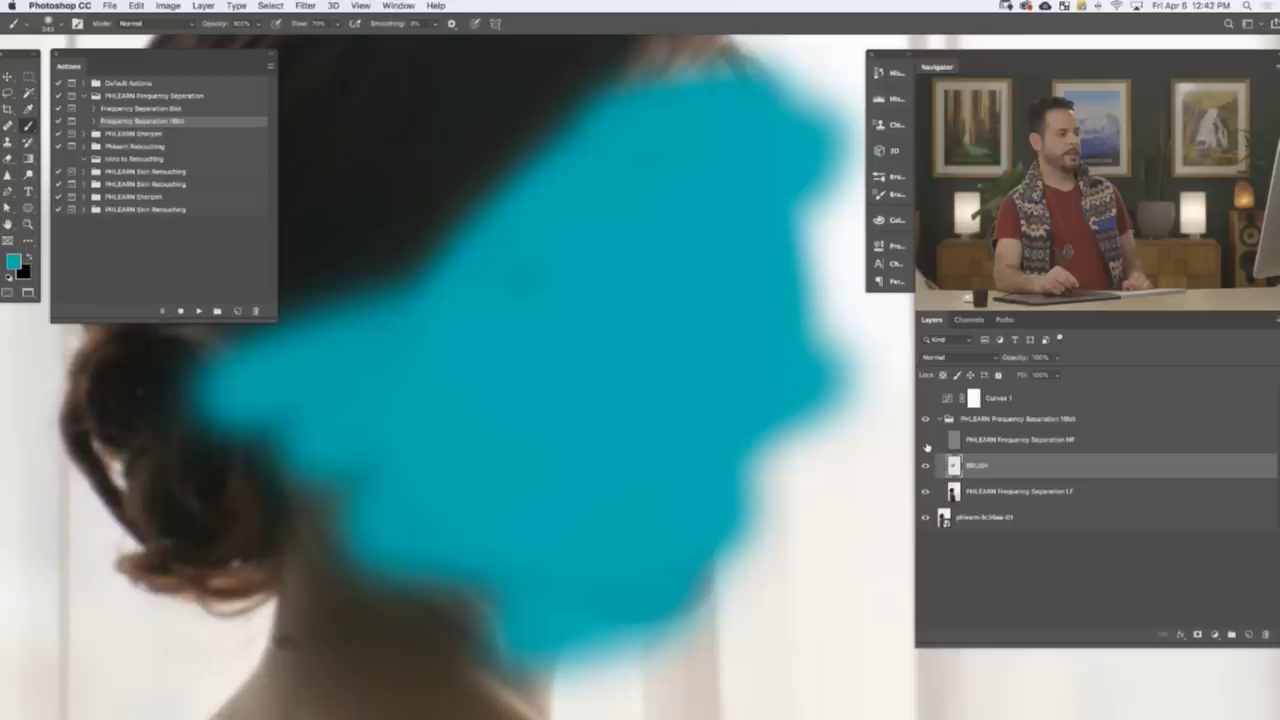
click(925, 443)
click(925, 443)
click(925, 443)
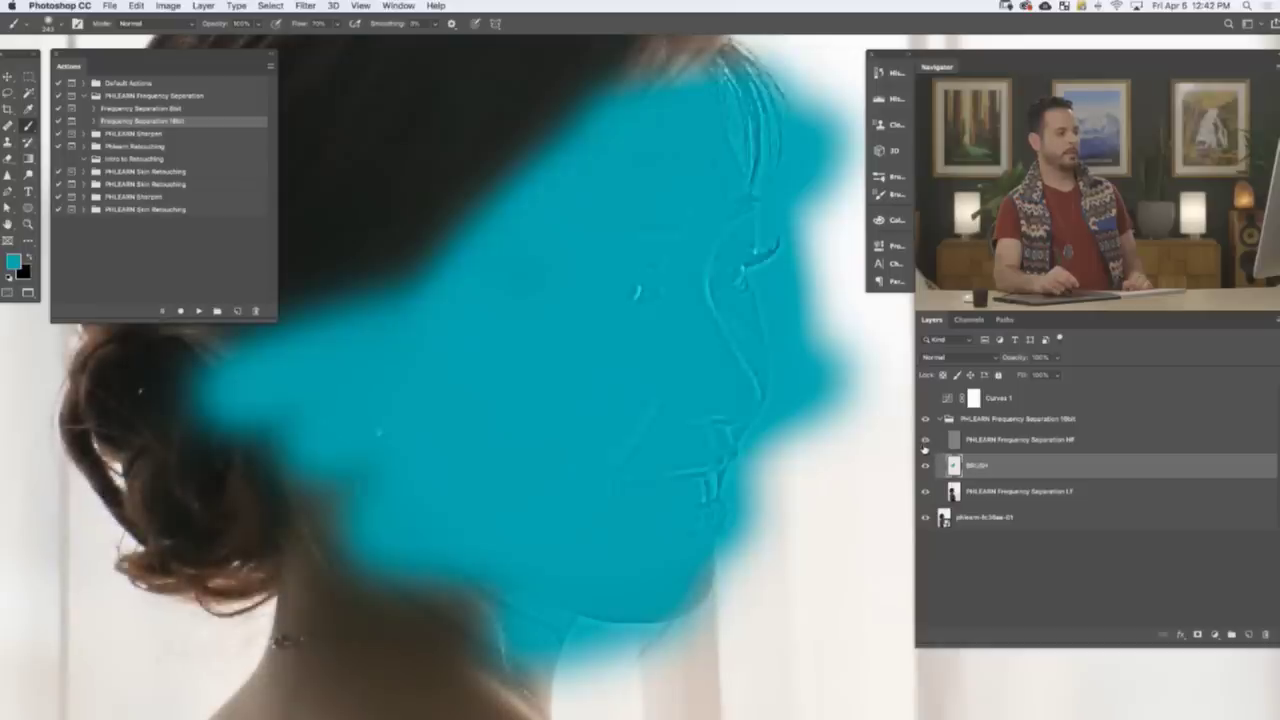
click(925, 443)
click(925, 443)
- Clear all the teal paint from the BRUSH layer and return to the Brush tool
key(v)
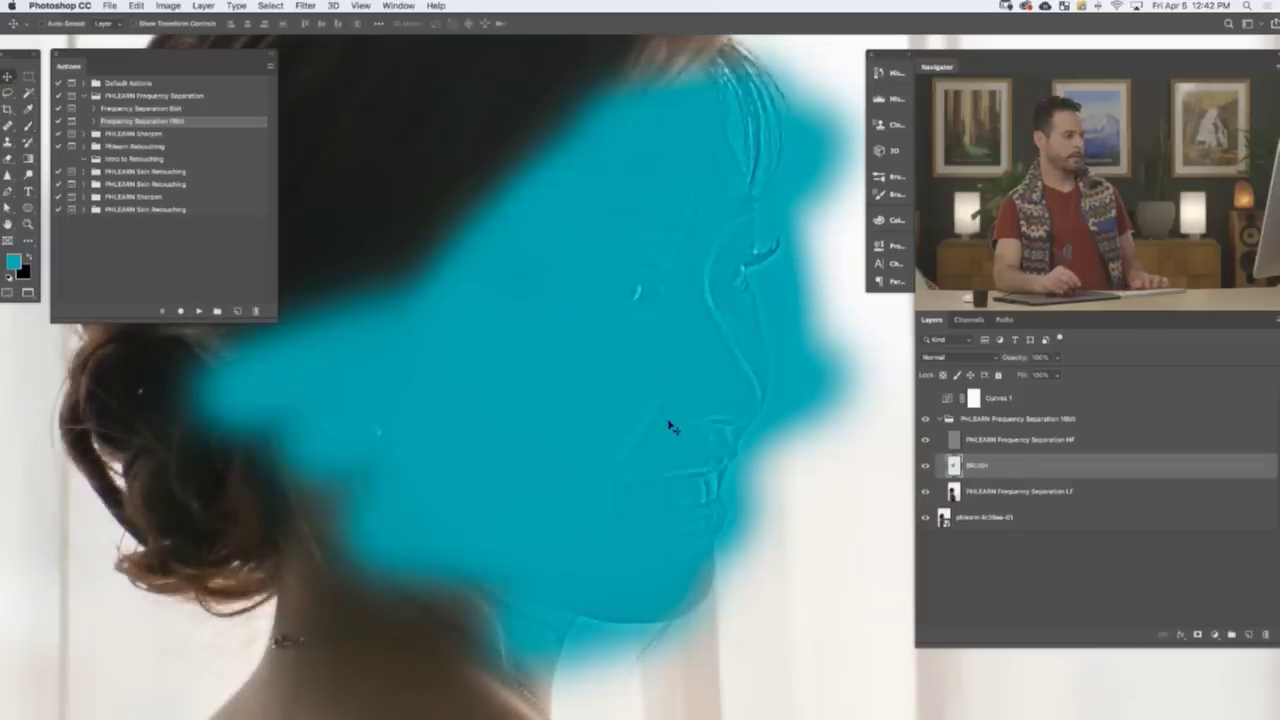
mouse_move(684, 401)
mouse_down()
mouse_move(749, 437)
mouse_move(849, 591)
mouse_move(663, 677)
mouse_move(439, 657)
mouse_move(517, 506)
mouse_move(720, 403)
mouse_move(691, 229)
mouse_move(524, 191)
mouse_move(515, 360)
mouse_move(700, 440)
mouse_move(745, 600)
mouse_move(463, 671)
mouse_move(237, 633)
mouse_move(160, 467)
mouse_move(451, 316)
mouse_move(627, 283)
mouse_move(734, 322)
mouse_move(694, 400)
mouse_move(726, 580)
mouse_move(686, 713)
mouse_move(486, 591)
mouse_move(594, 449)
mouse_move(763, 429)
mouse_move(800, 445)
mouse_up()
key(super+a)
key(Delete)
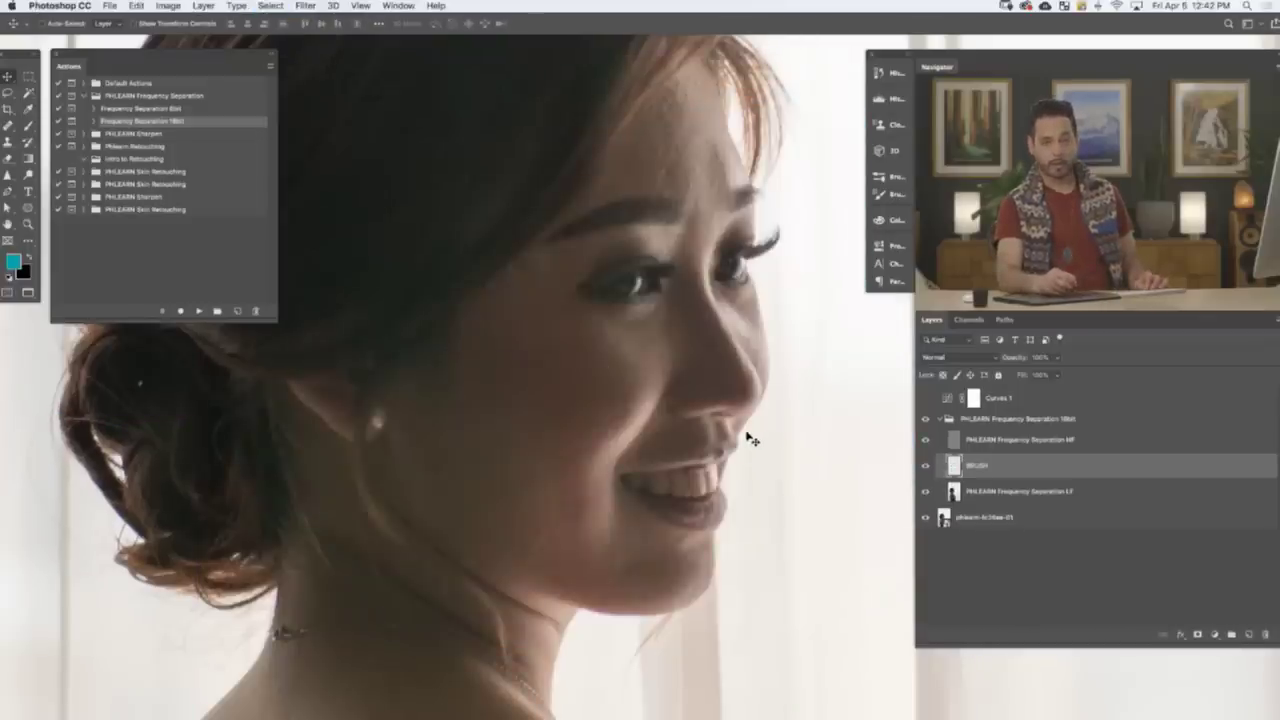
key(b)
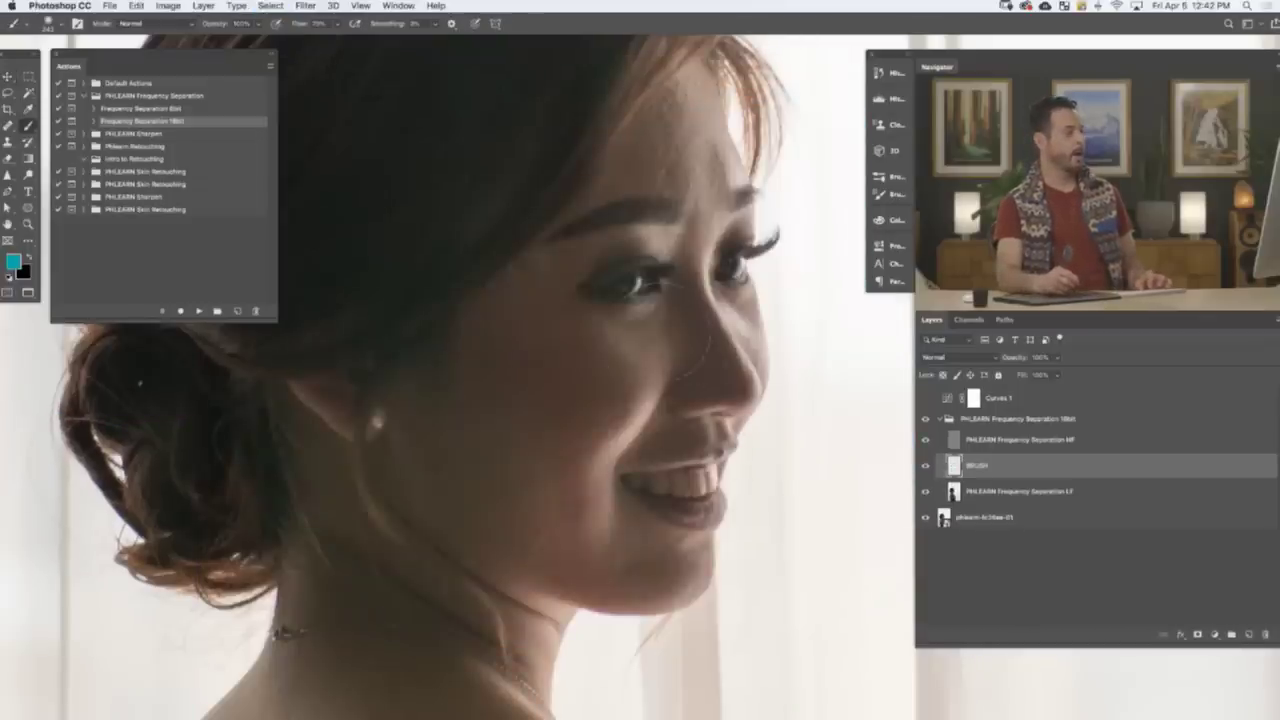
- Set the Eyedropper's sample size to 11 by 11 Average and return to the Brush tool over the woman's back
scroll(617, 583, down, 10)
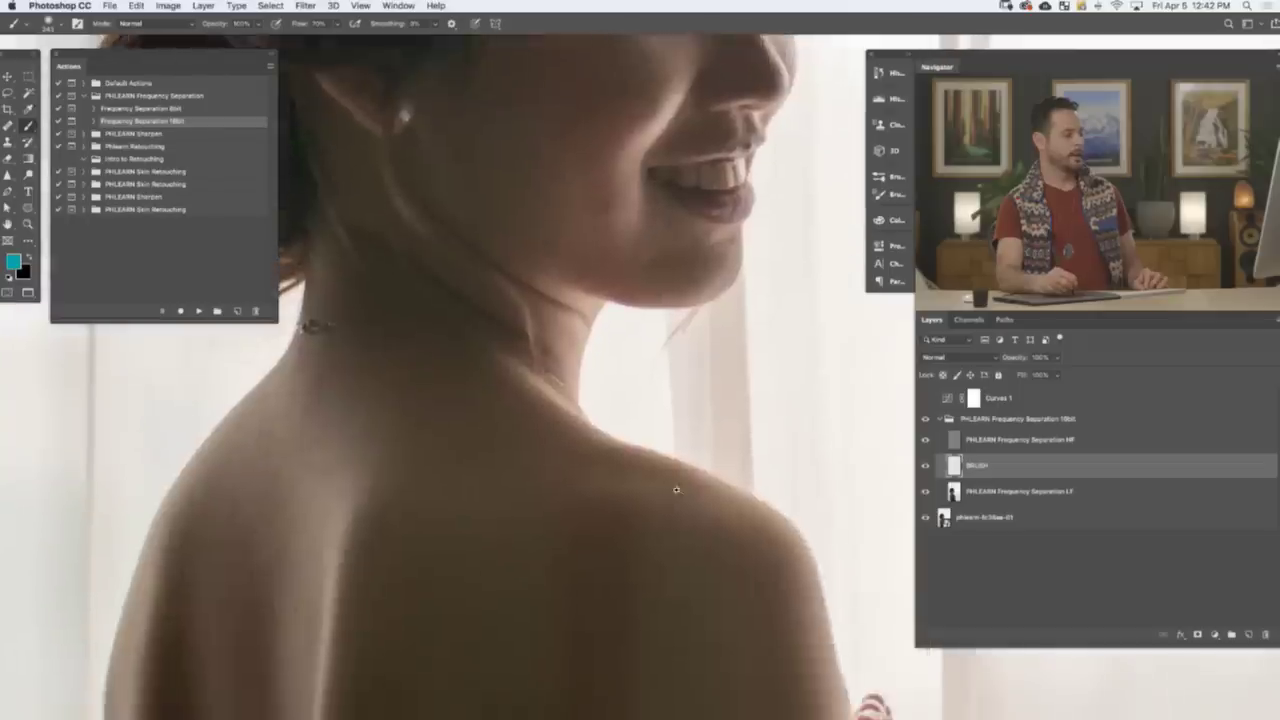
scroll(649, 490, down, 10)
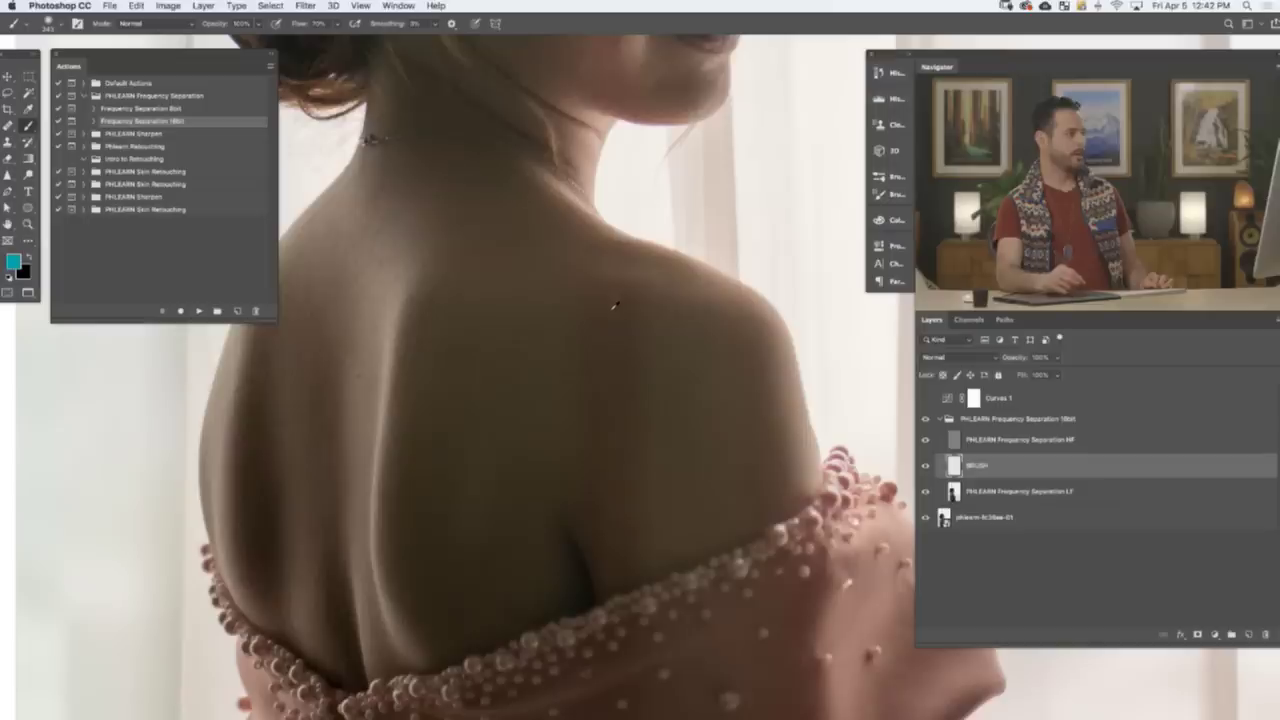
click(28, 109)
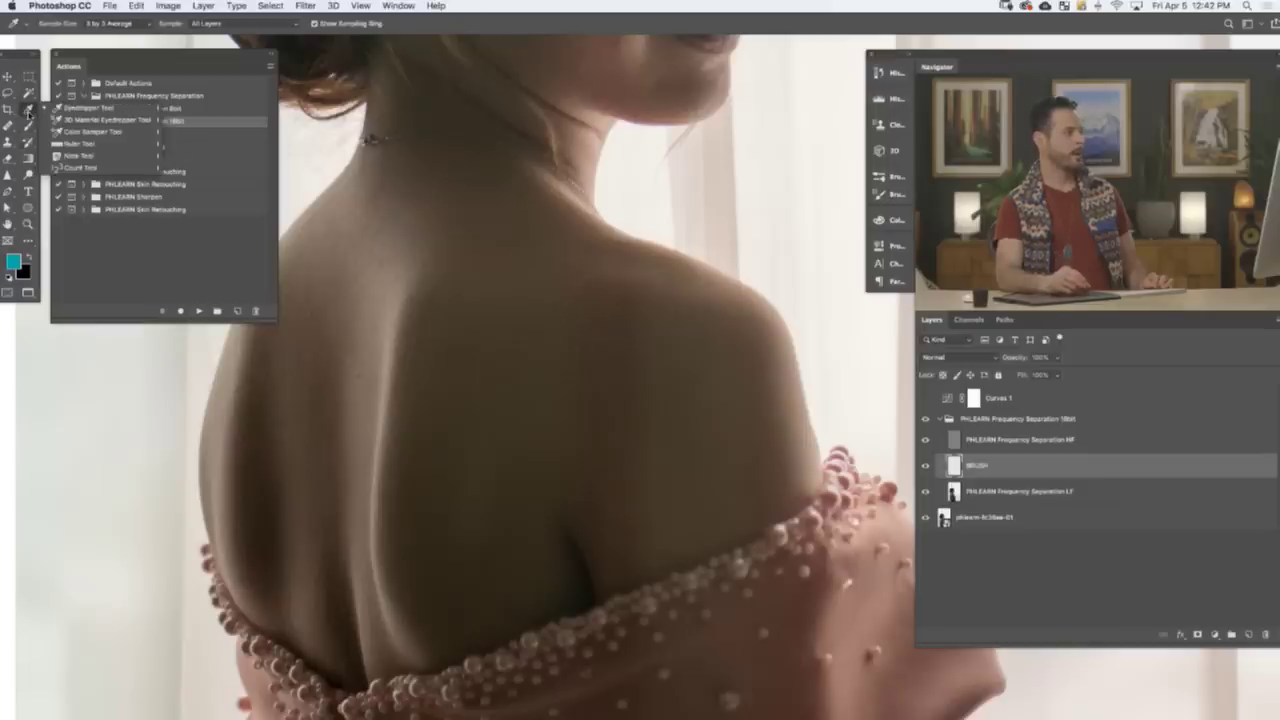
click(28, 113)
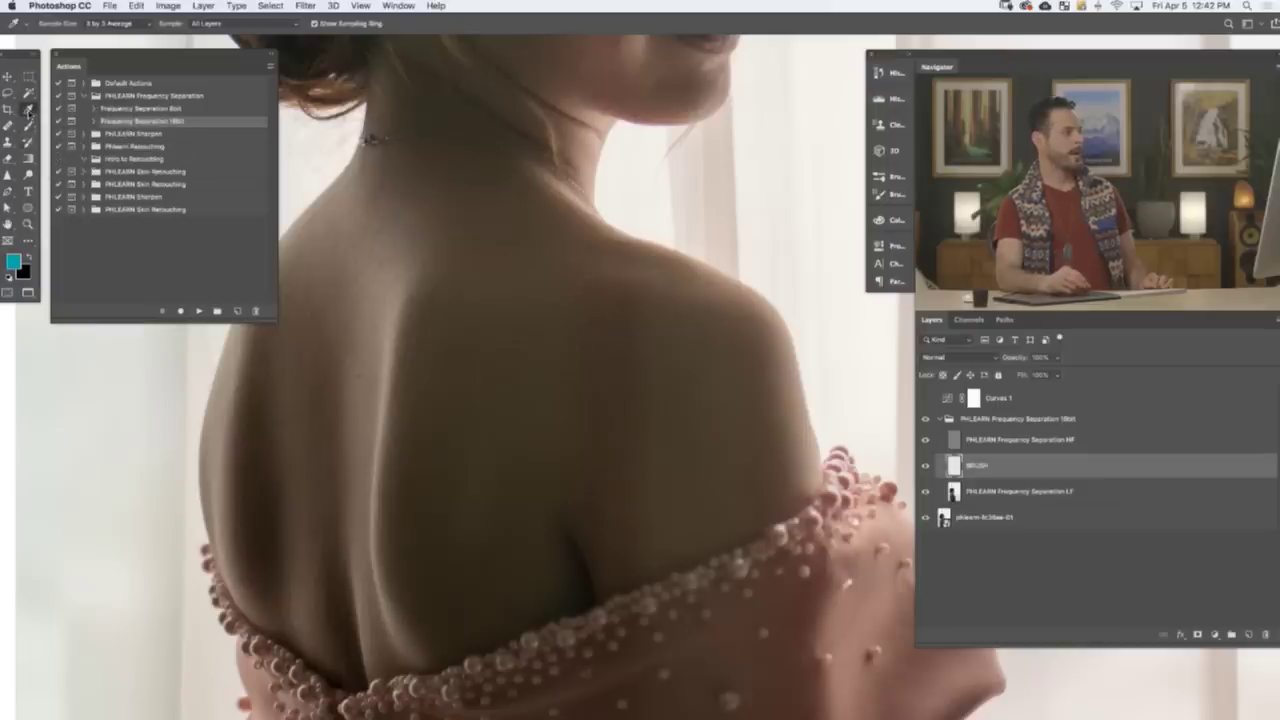
click(118, 23)
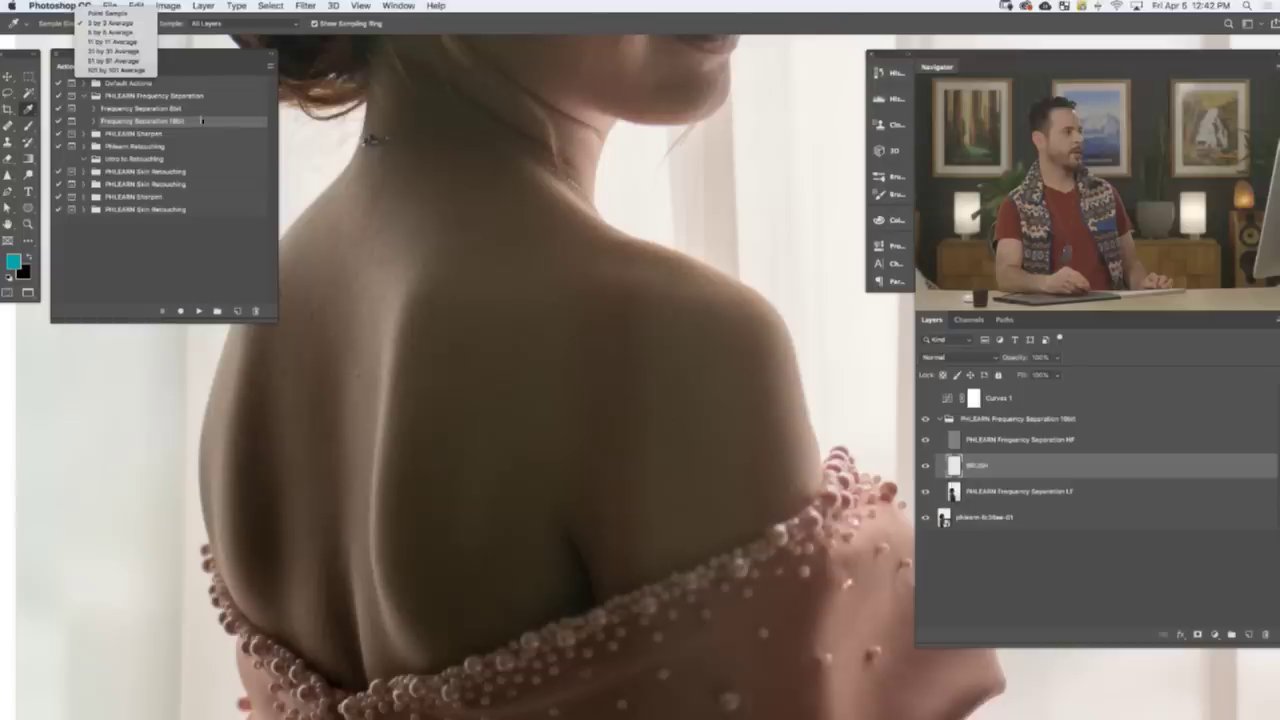
click(135, 42)
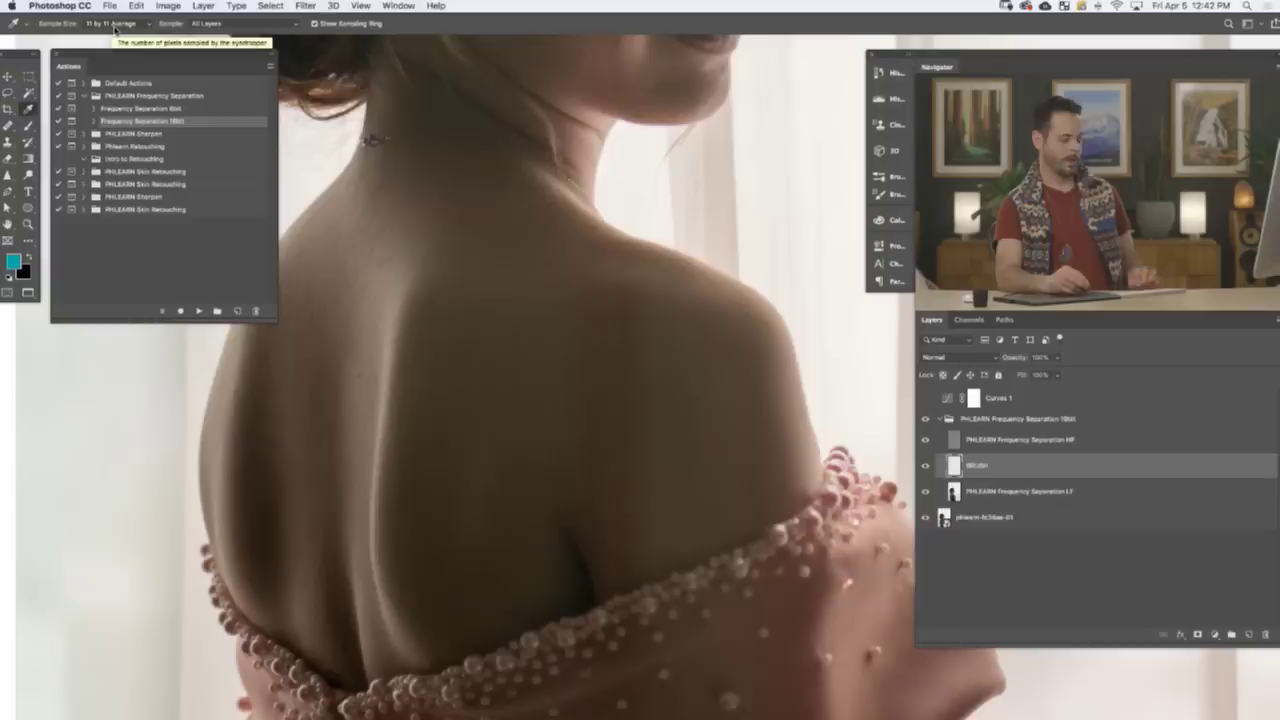
key(b)
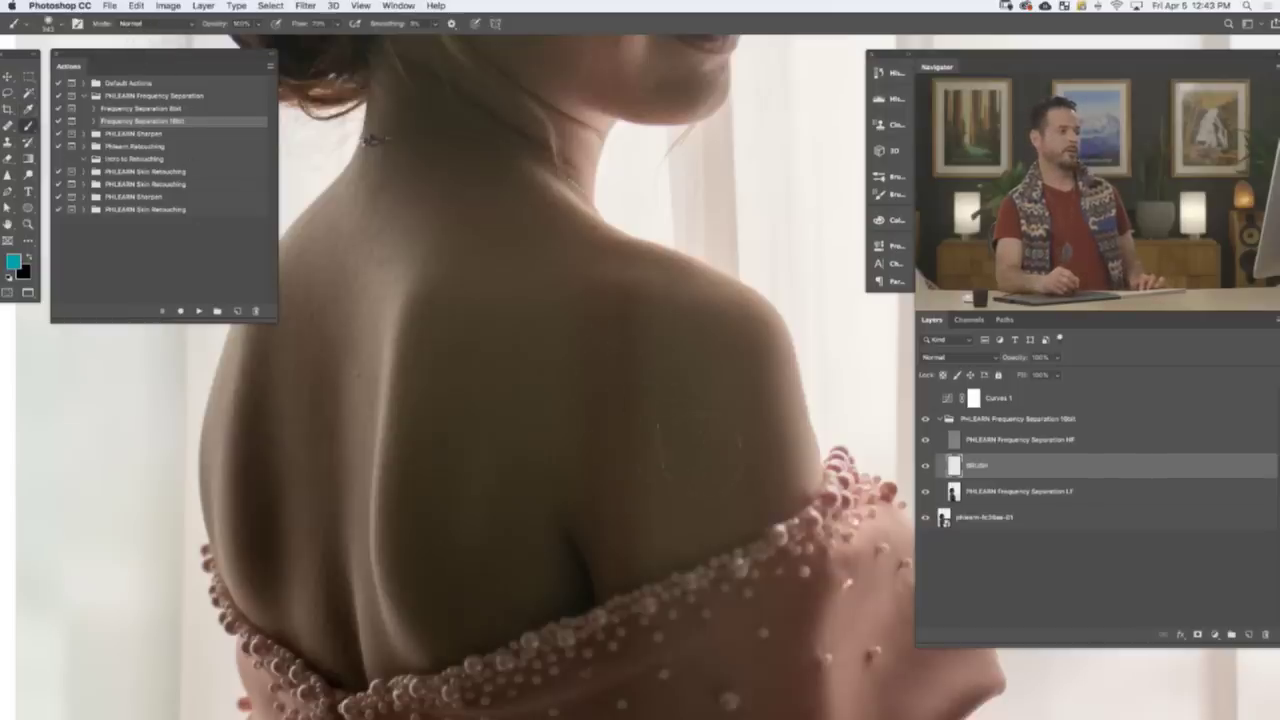
- Sample the skin tone on the woman's shoulder blade and softly paint over the uneven patch with reduced brush flow
drag(695, 454, 614, 410)
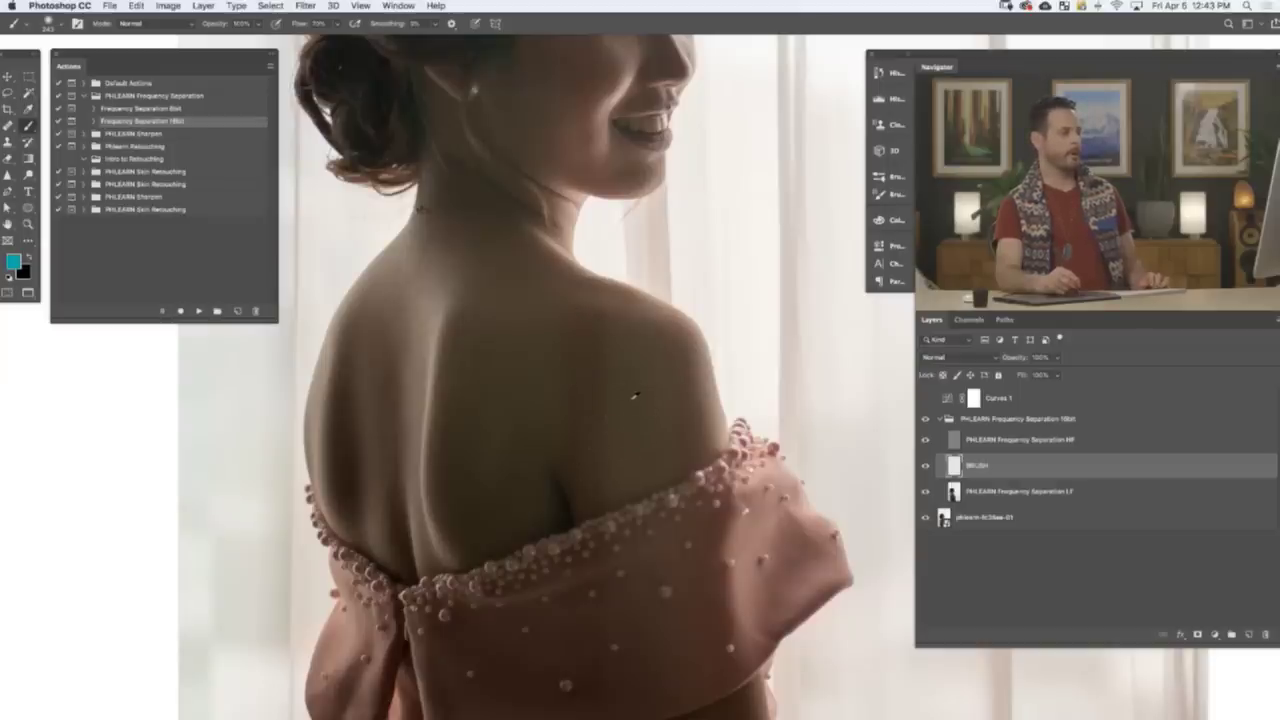
ctrl+alt+click(626, 406)
alt+click(611, 407)
alt+click(630, 397)
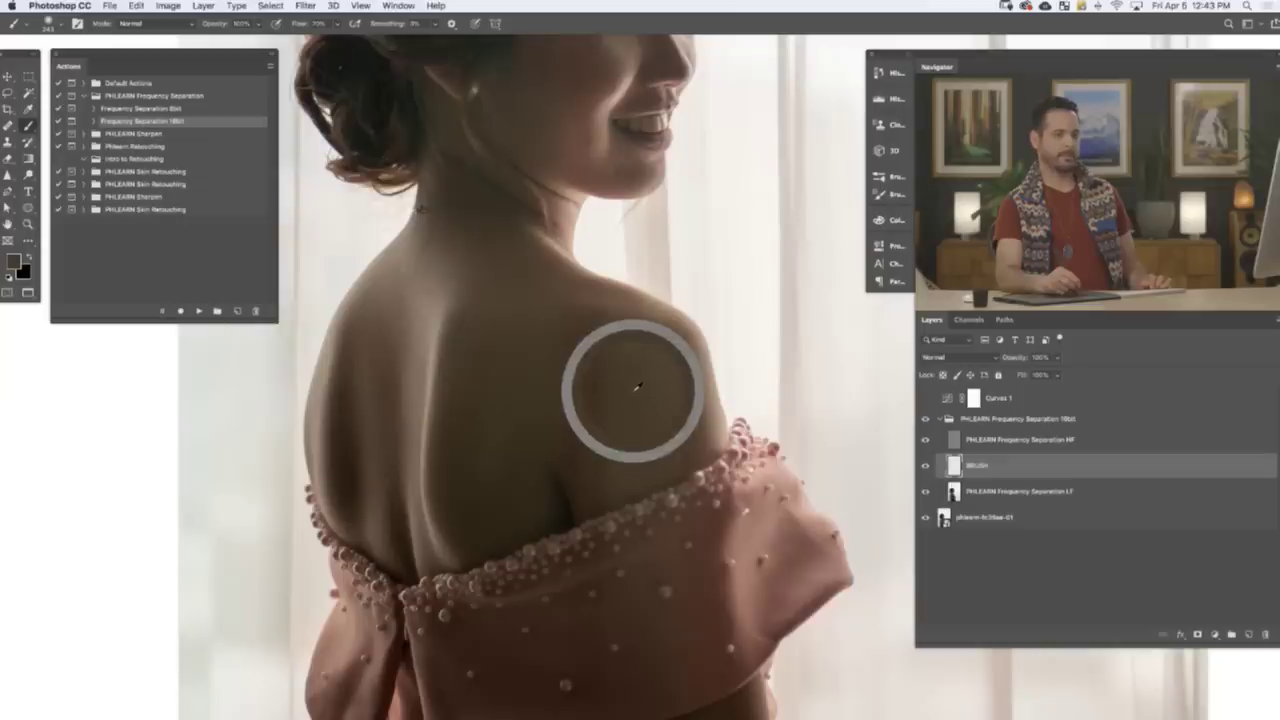
alt+click(636, 388)
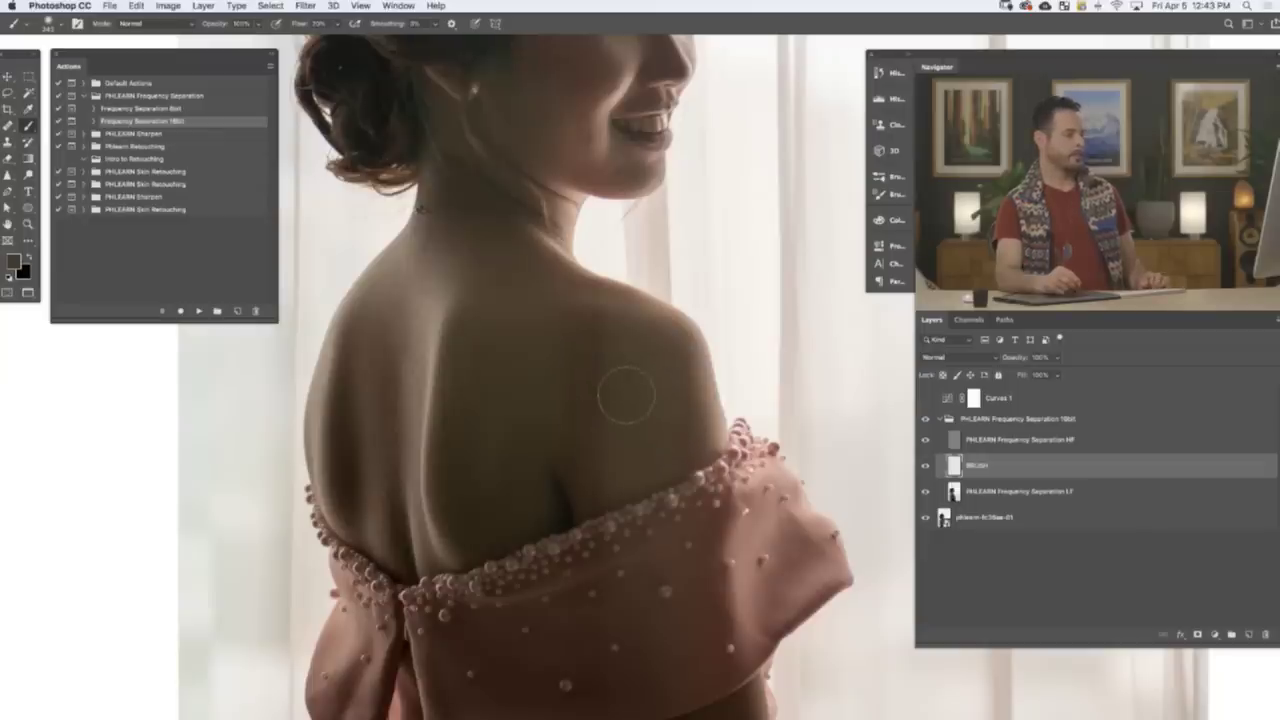
mouse_move(624, 407)
mouse_down()
mouse_move(657, 377)
mouse_move(650, 399)
mouse_up()
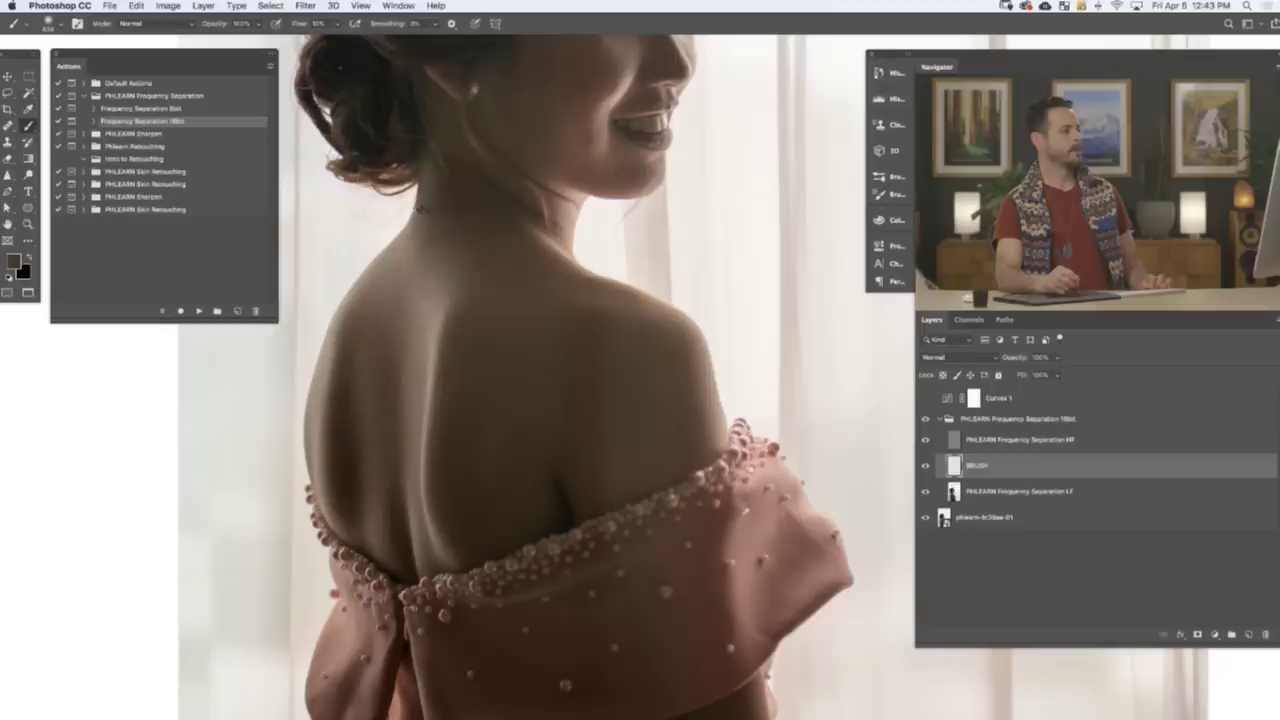
click(635, 406)
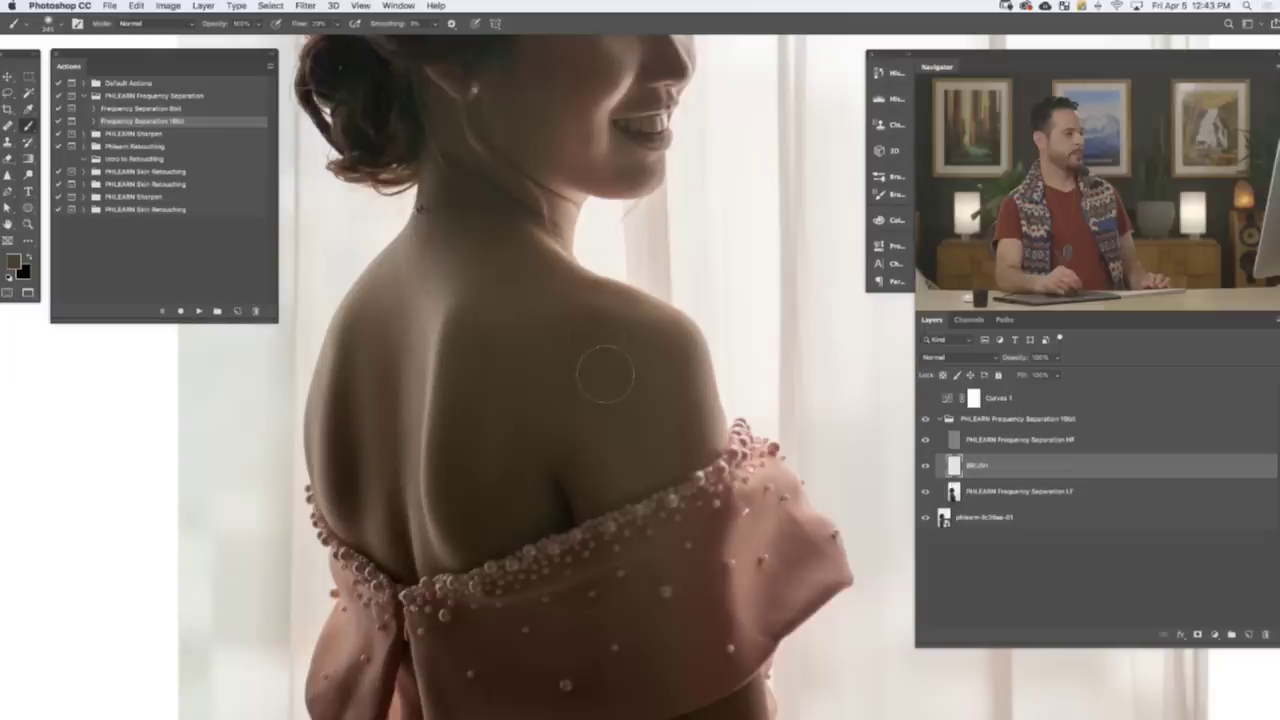
- Sample skin tones near the upper edge and lower part of the shoulder and blend them on the BRUSH layer
alt+click(625, 327)
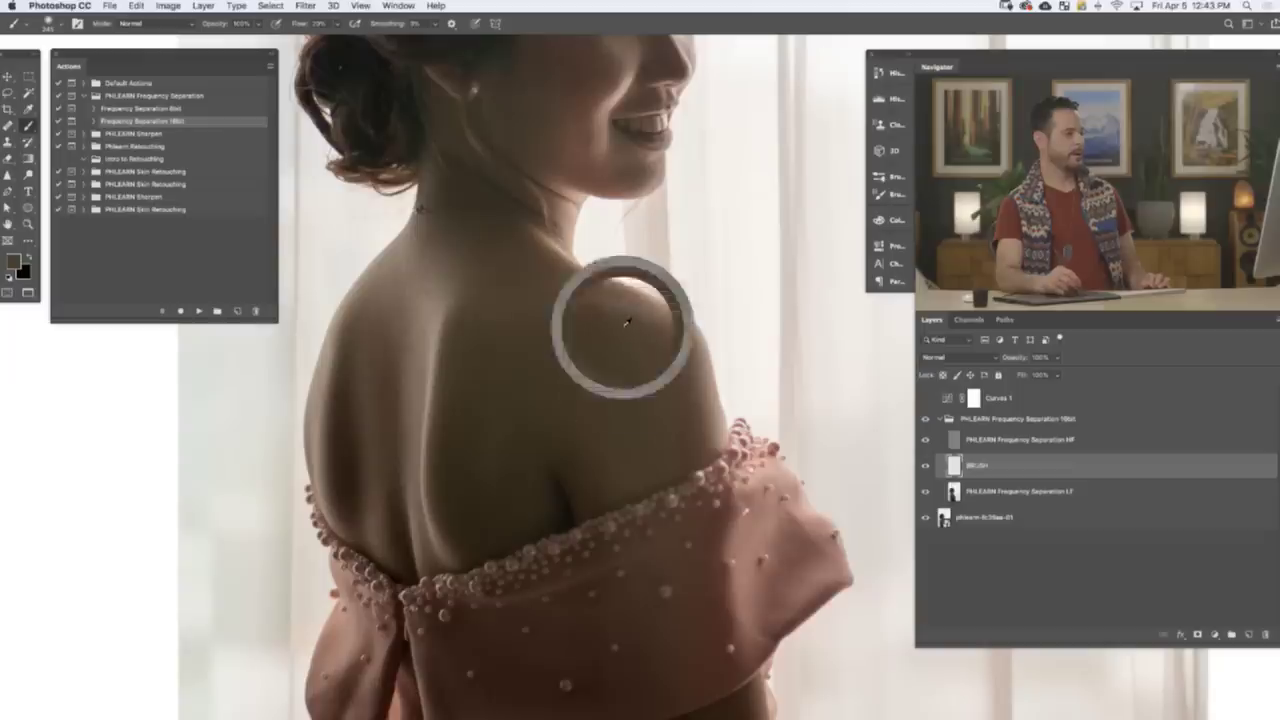
alt+click(607, 306)
alt+click(625, 432)
alt+click(617, 463)
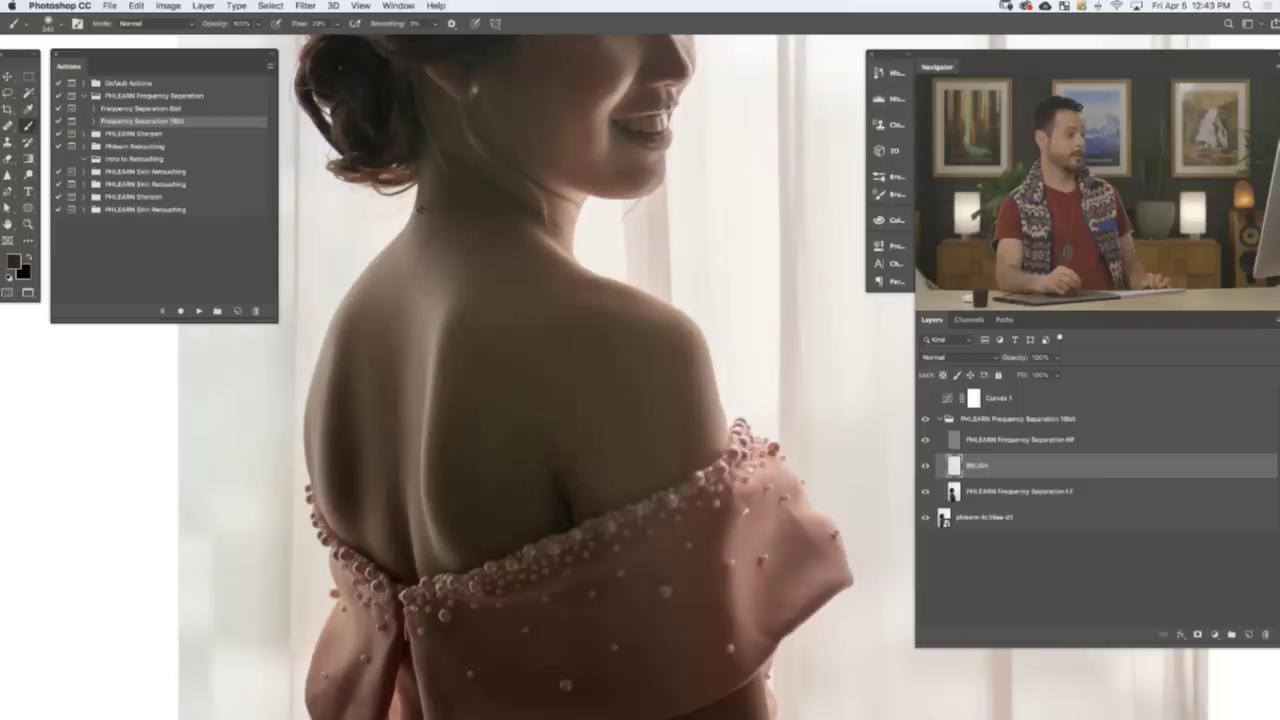
- Repeatedly resample nearby skin tones and paint over the dark crease above the dress and the upper back to even the transitions
alt+click(632, 462)
alt+click(578, 493)
alt+click(603, 435)
alt+click(617, 433)
alt+click(585, 478)
alt+click(551, 407)
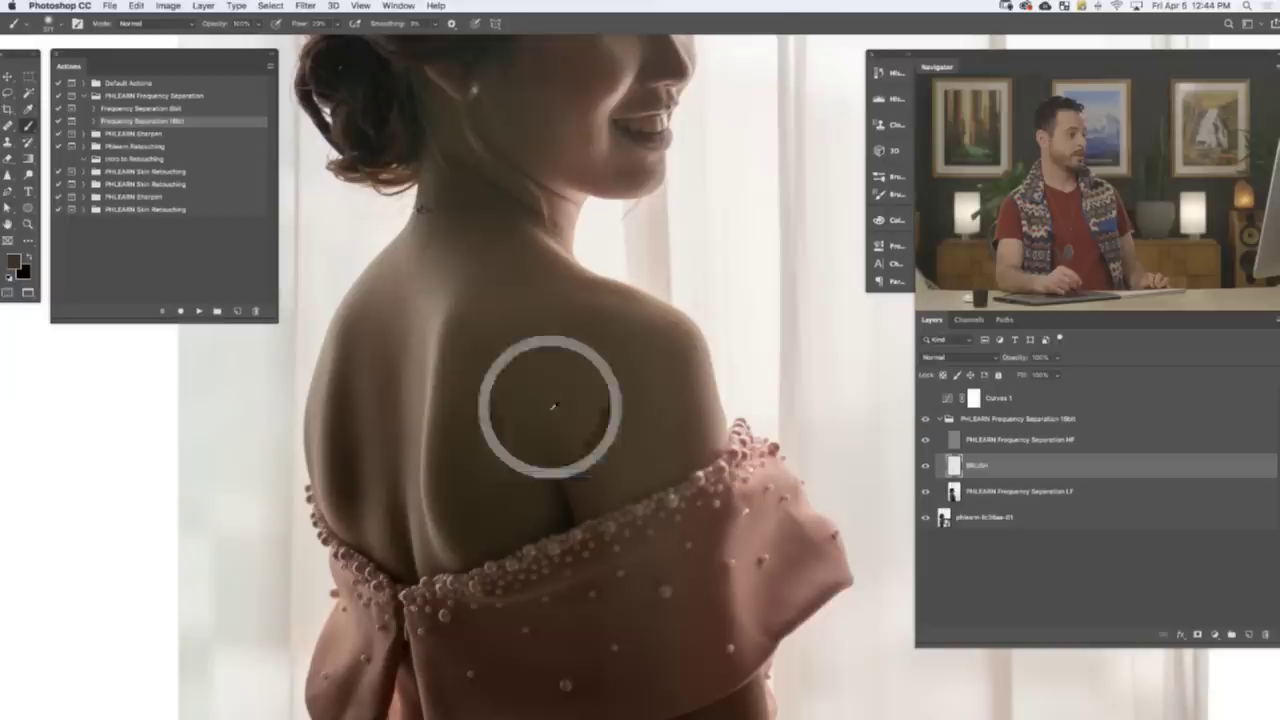
alt+click(594, 446)
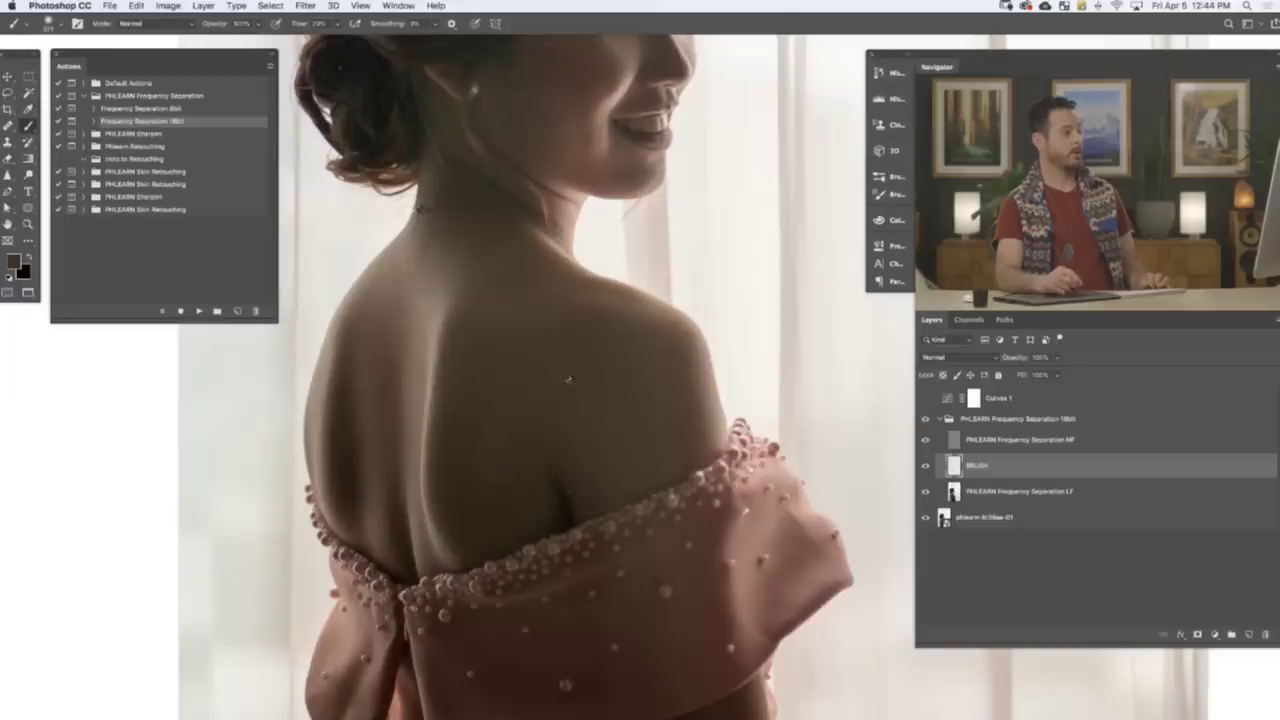
alt+click(530, 361)
alt+click(529, 344)
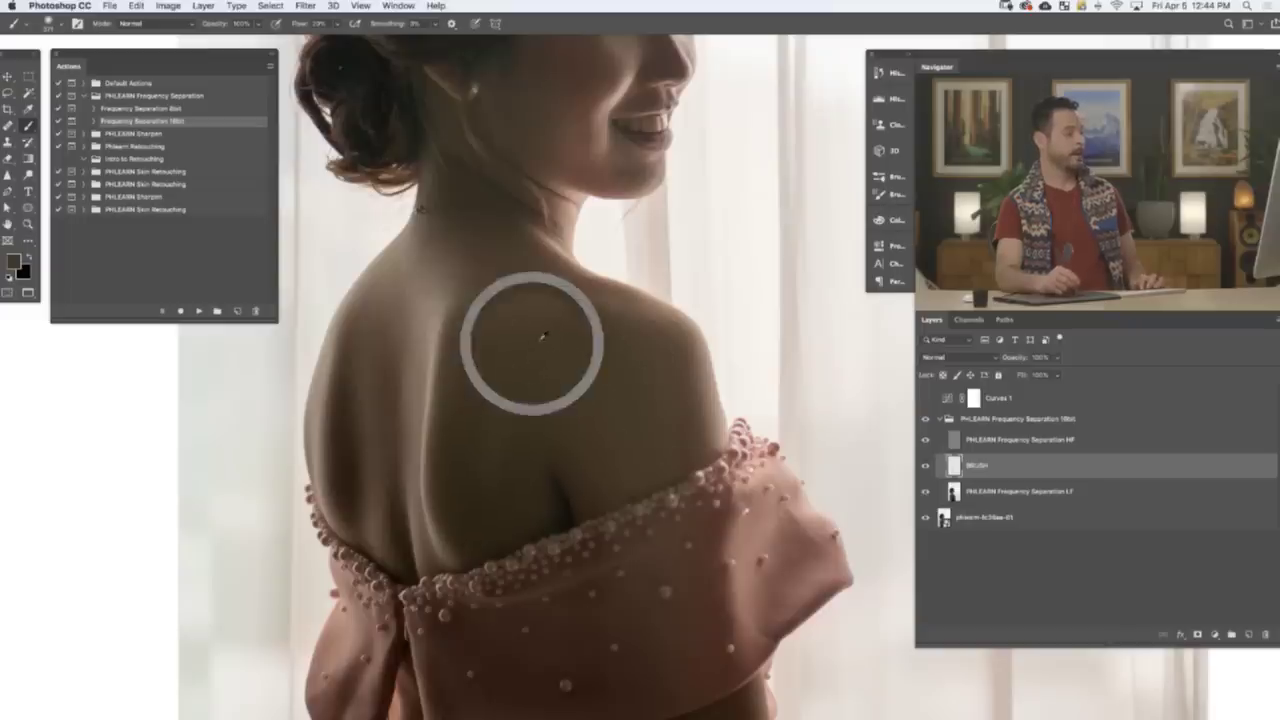
- Hide the HF, LF and original photo layers and toggle the BRUSH layer to examine its paint alone
click(926, 441)
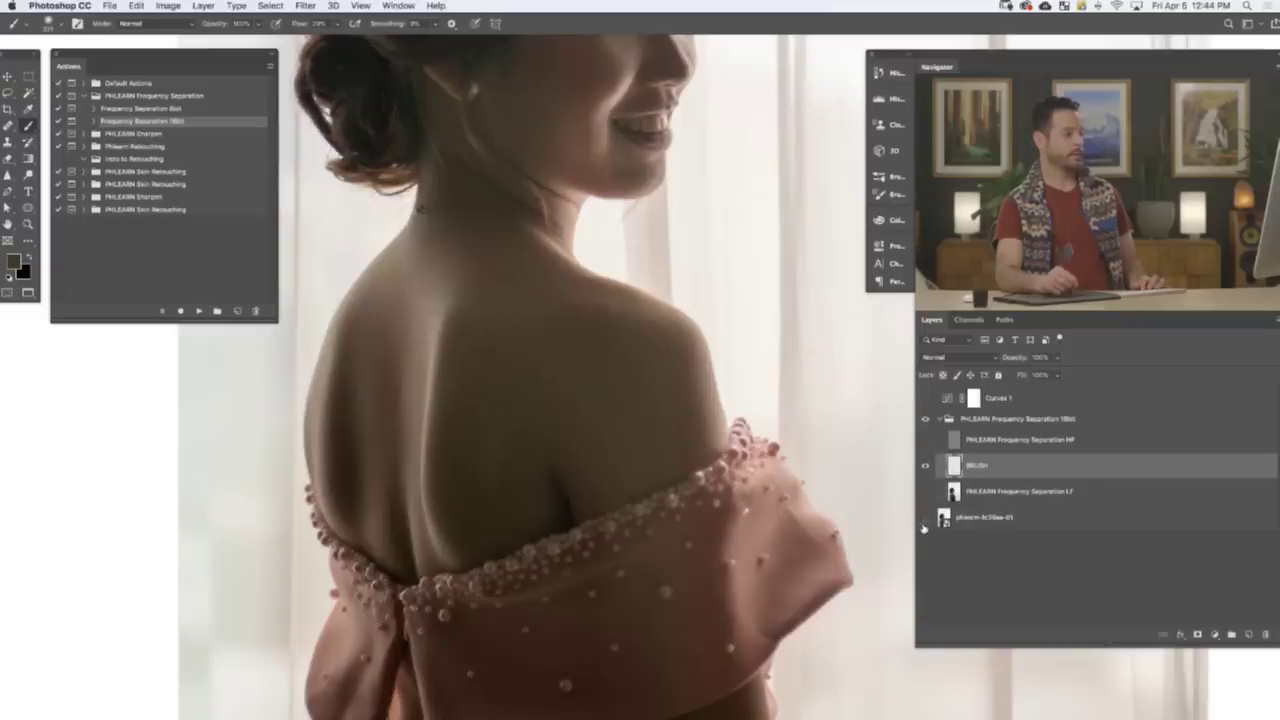
click(925, 518)
mouse_move(593, 430)
super+mouse_down()
mouse_move(654, 400)
mouse_move(629, 419)
super+mouse_up()
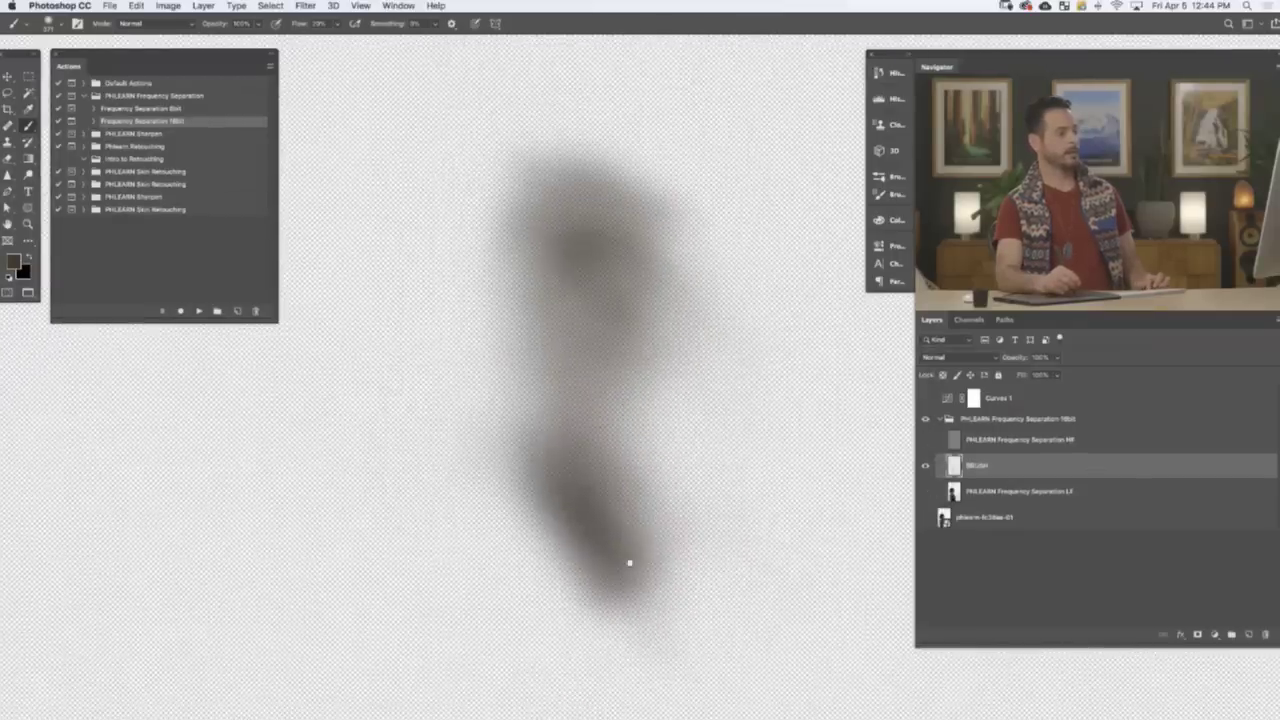
click(925, 466)
click(925, 466)
click(925, 466)
click(925, 466)
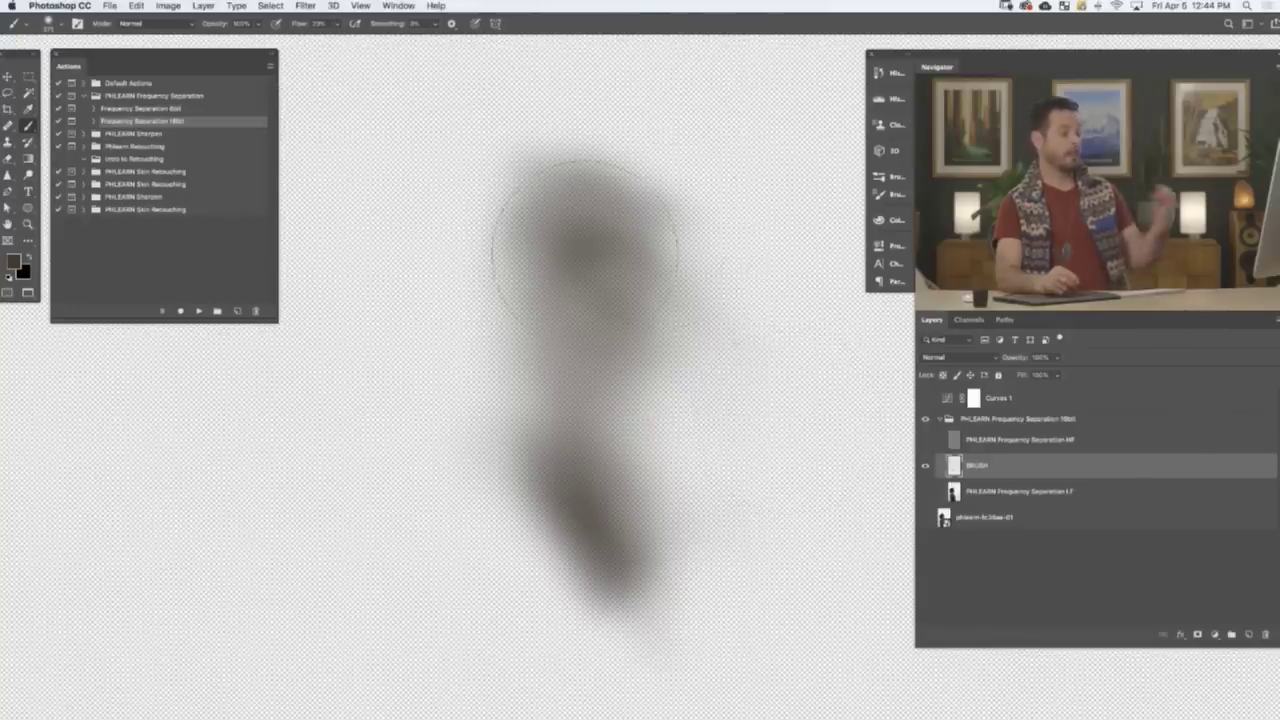
- Show the original photo, LF and HF layers again and inspect the skin texture over the painted back
click(925, 518)
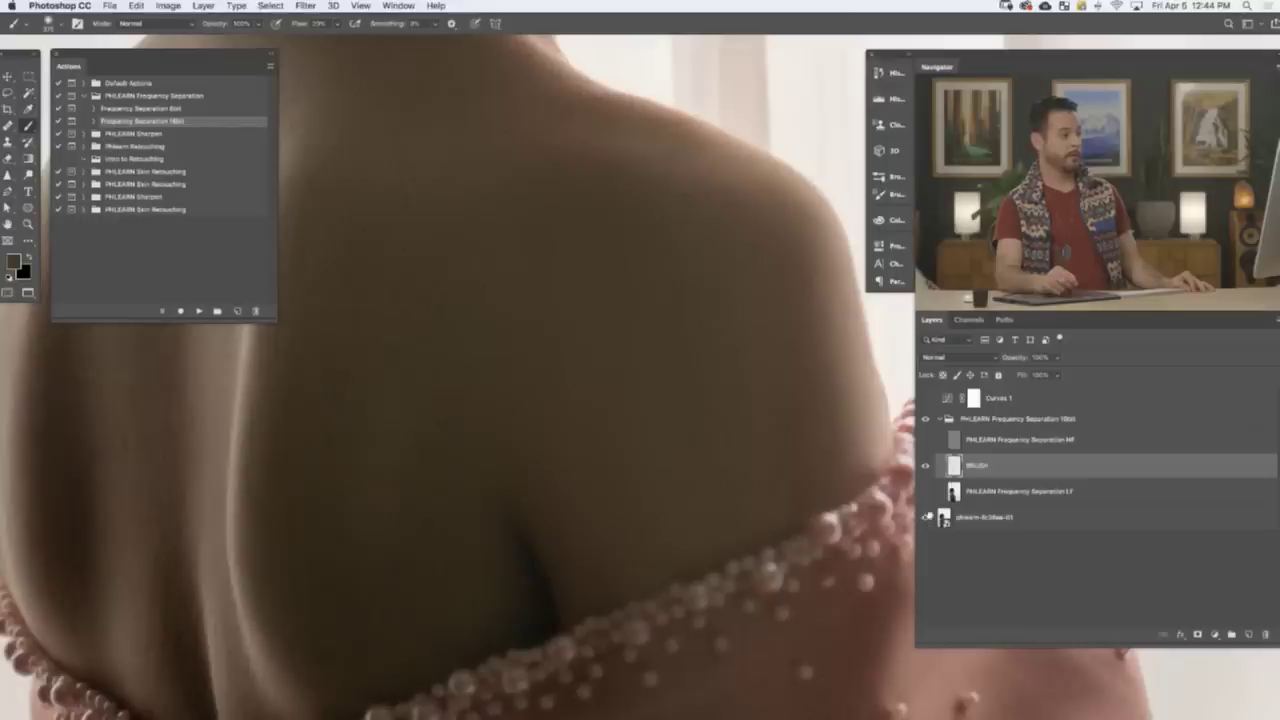
click(925, 491)
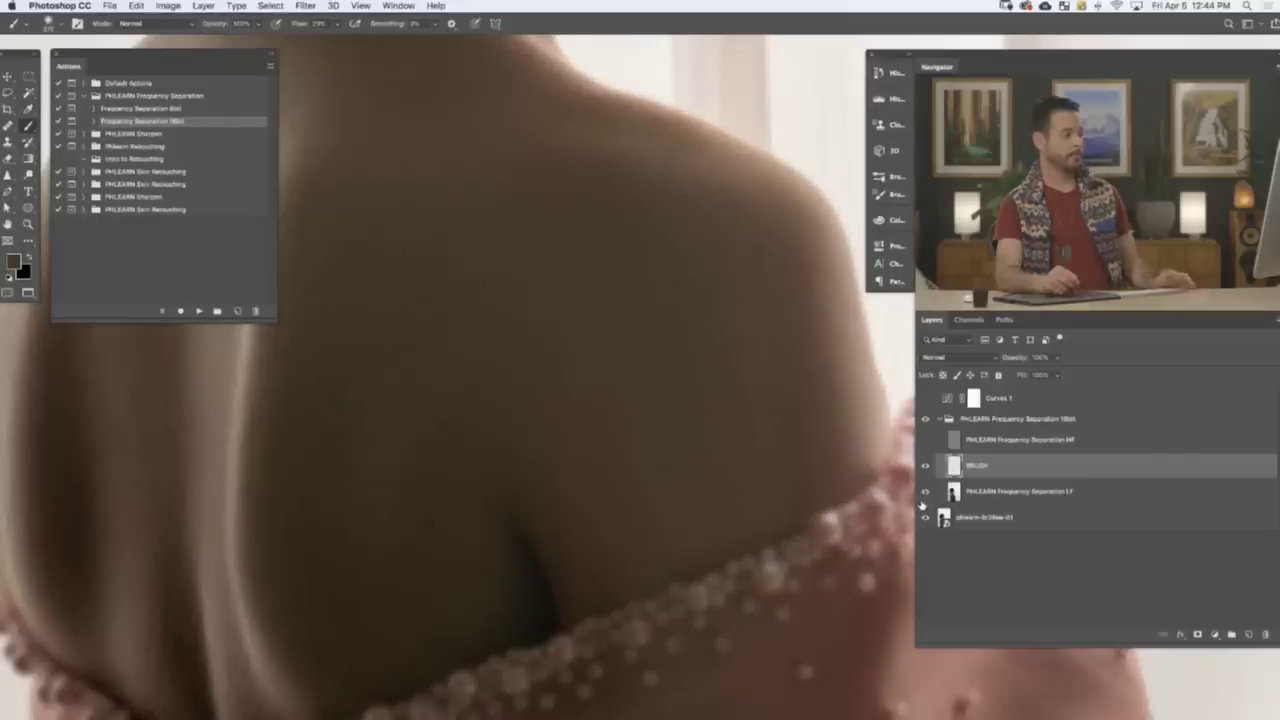
mouse_move(579, 313)
mouse_down()
mouse_move(626, 306)
mouse_move(582, 312)
mouse_up()
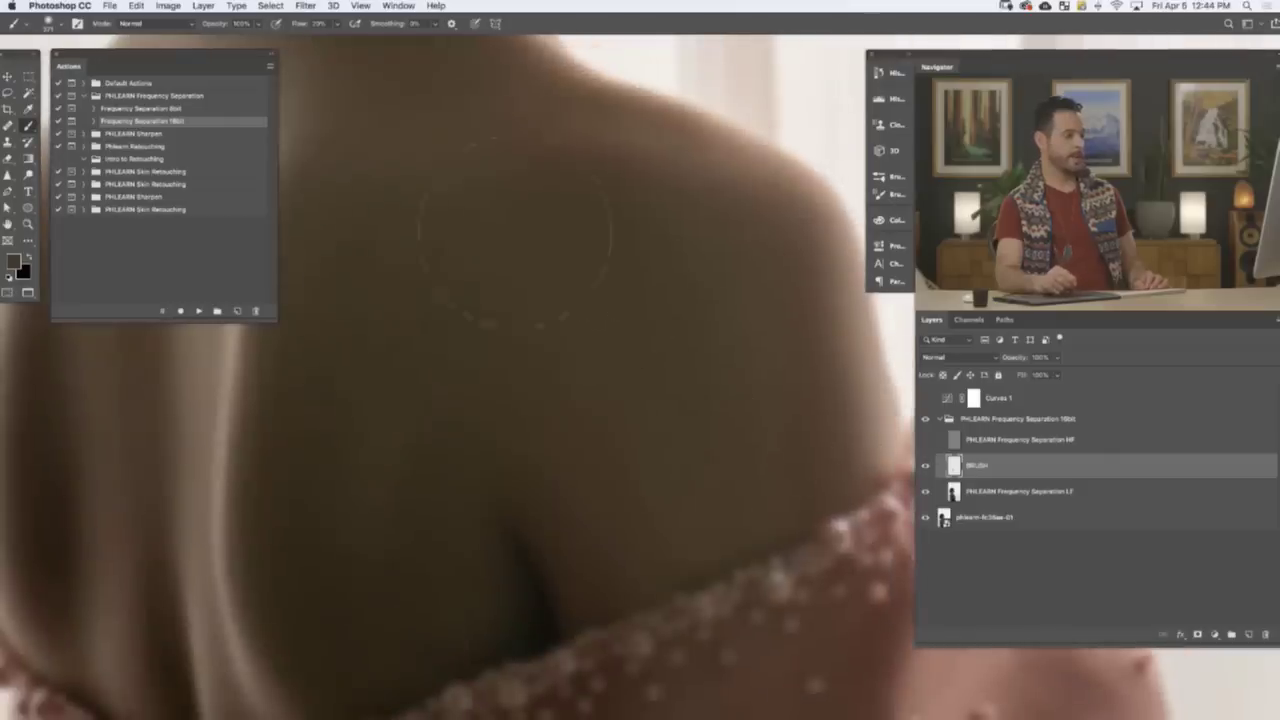
click(925, 441)
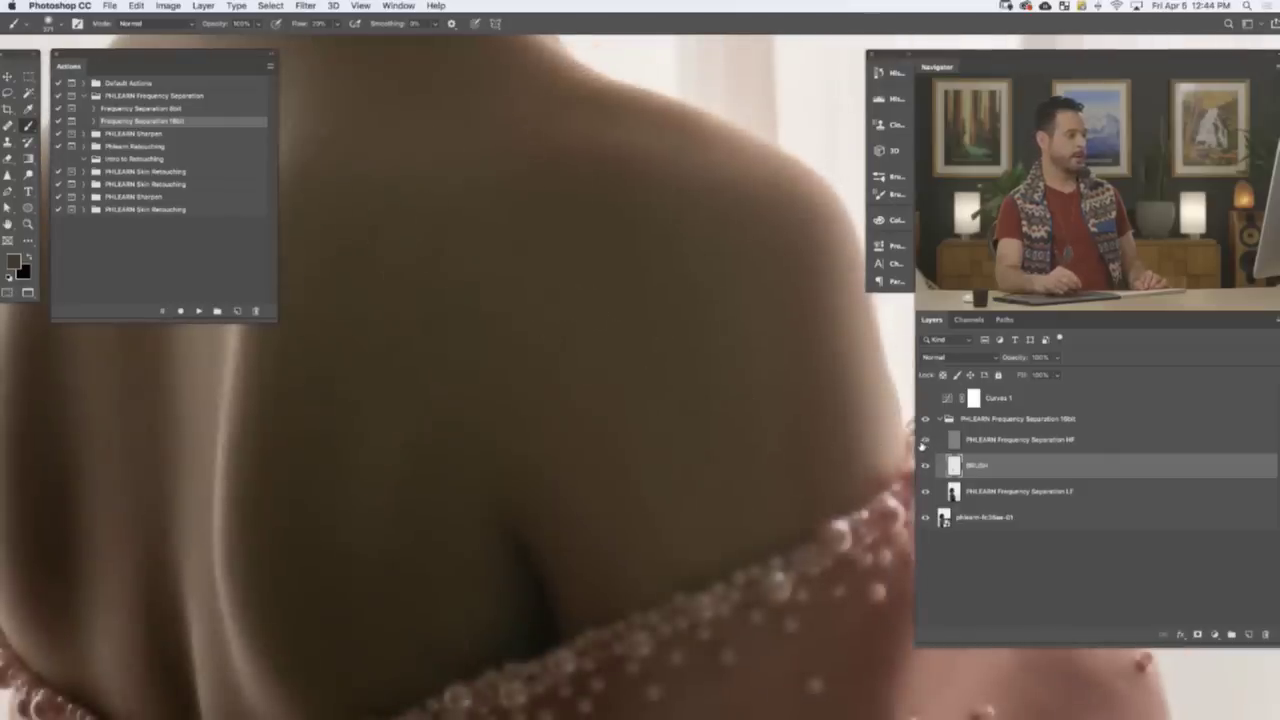
drag(627, 300, 661, 665)
drag(750, 646, 817, 531)
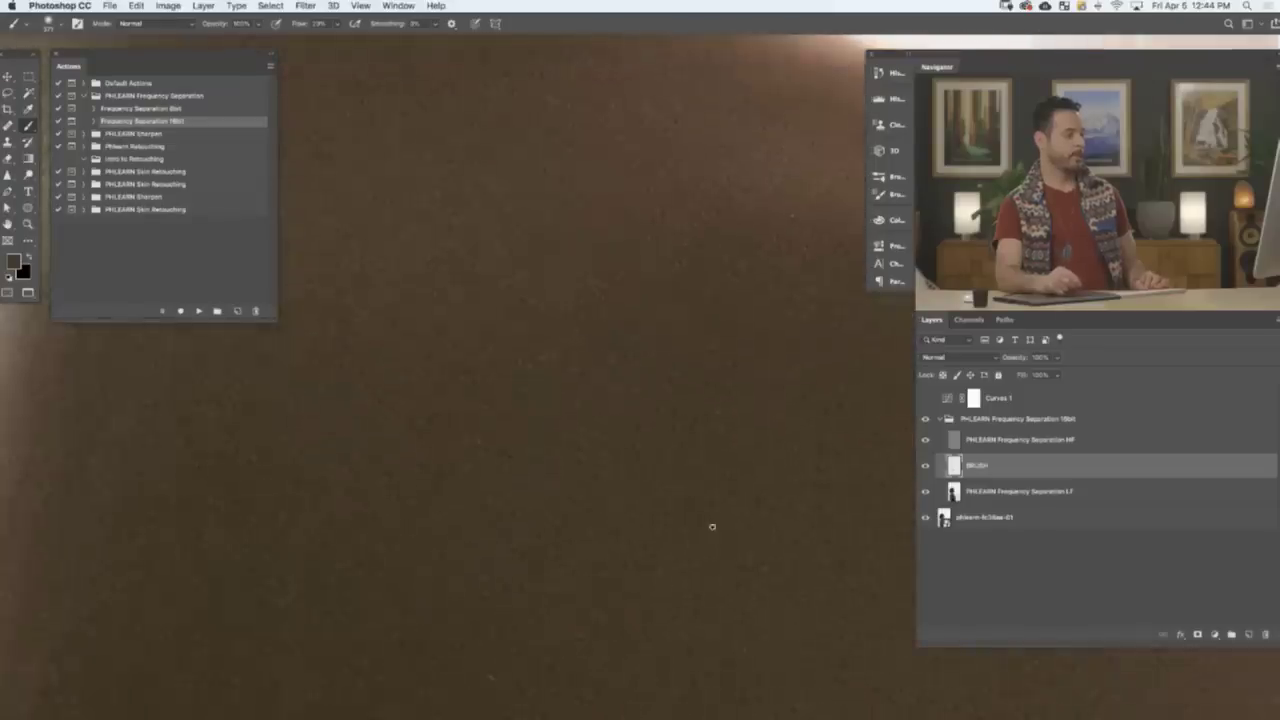
scroll(646, 523, down, 6)
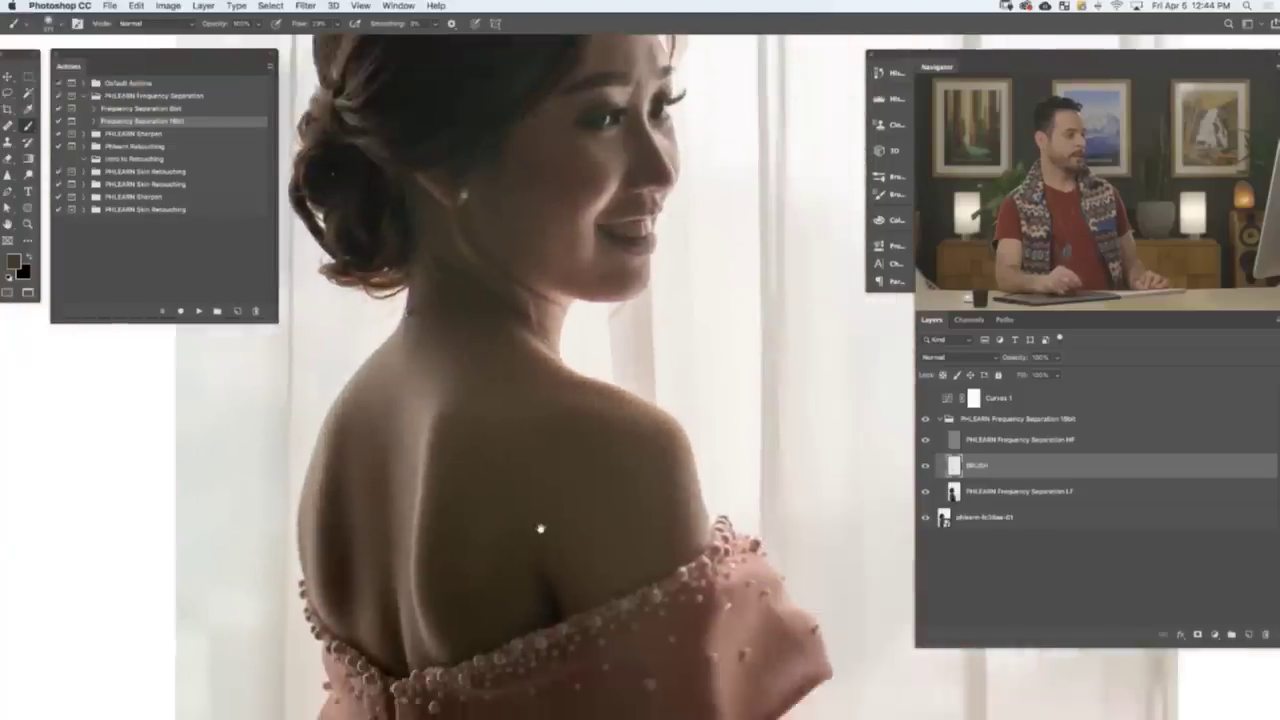
- Sample skin tones beside the crease near the dress, paint over it, and compare the back with the frequency separation group hidden
scroll(540, 528, down, 2)
drag(600, 563, 663, 500)
scroll(681, 497, up, 2)
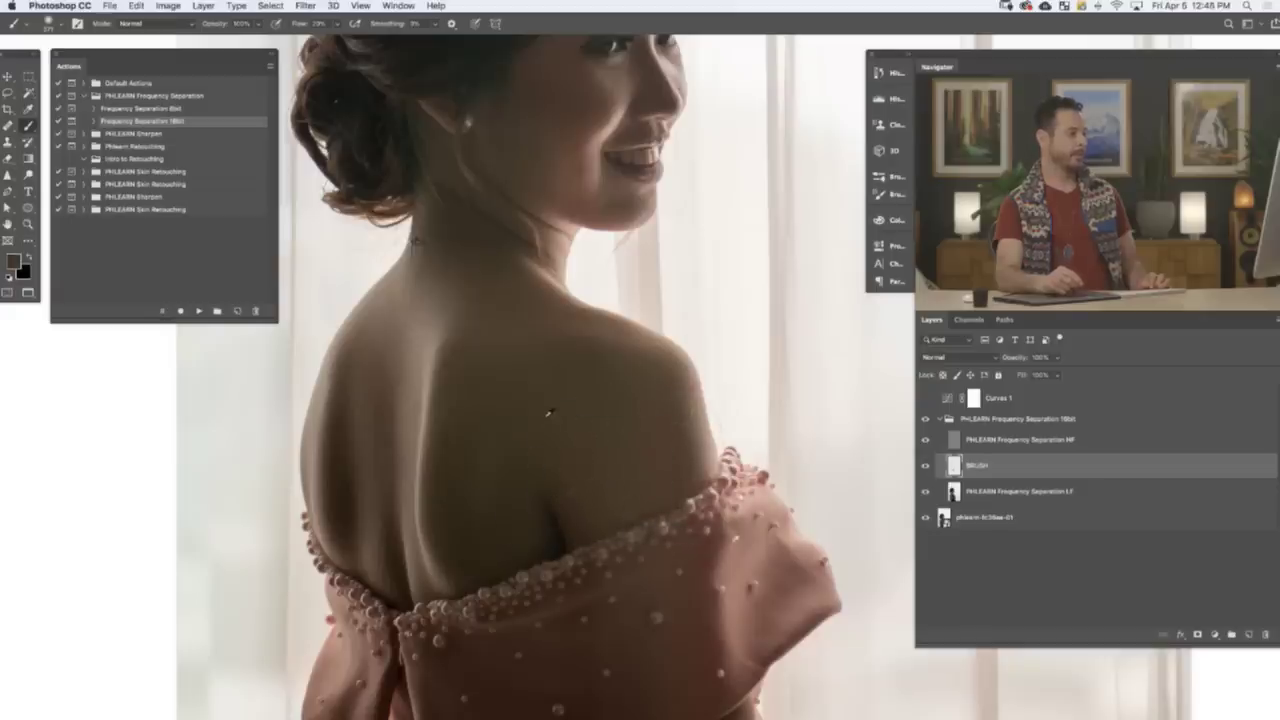
drag(628, 556, 696, 508)
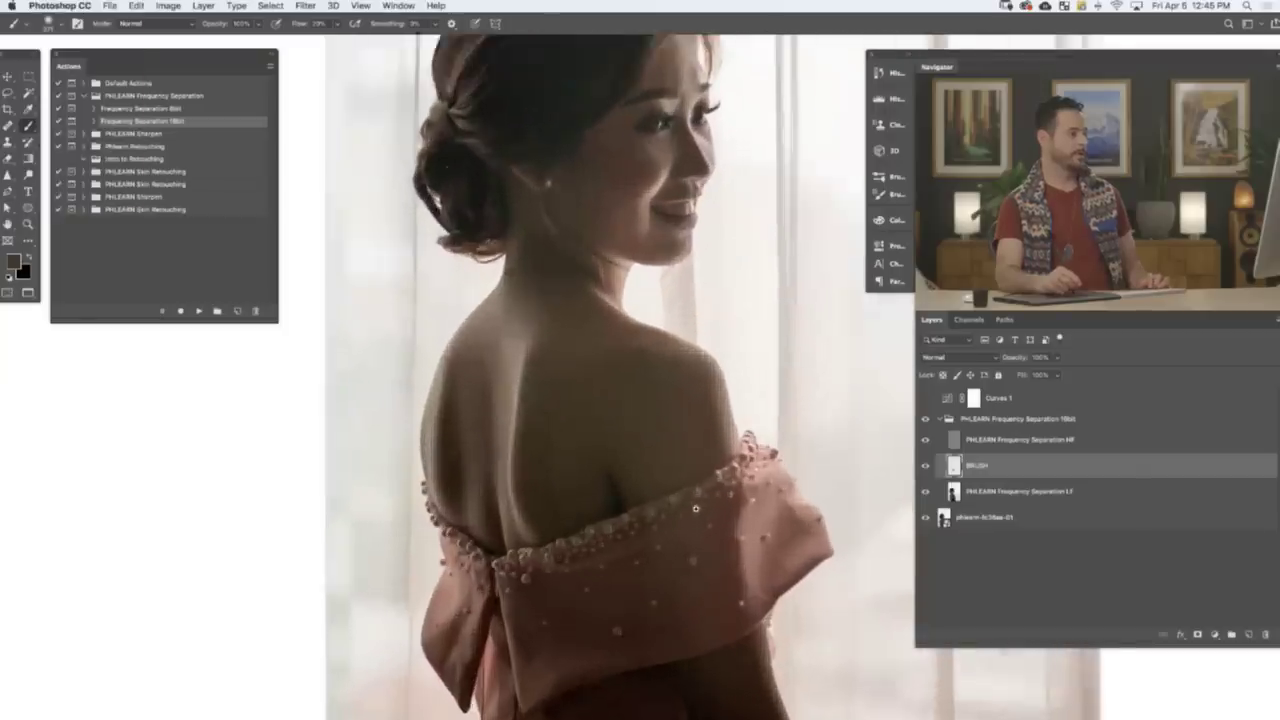
scroll(695, 508, up, 1)
alt+click(618, 465)
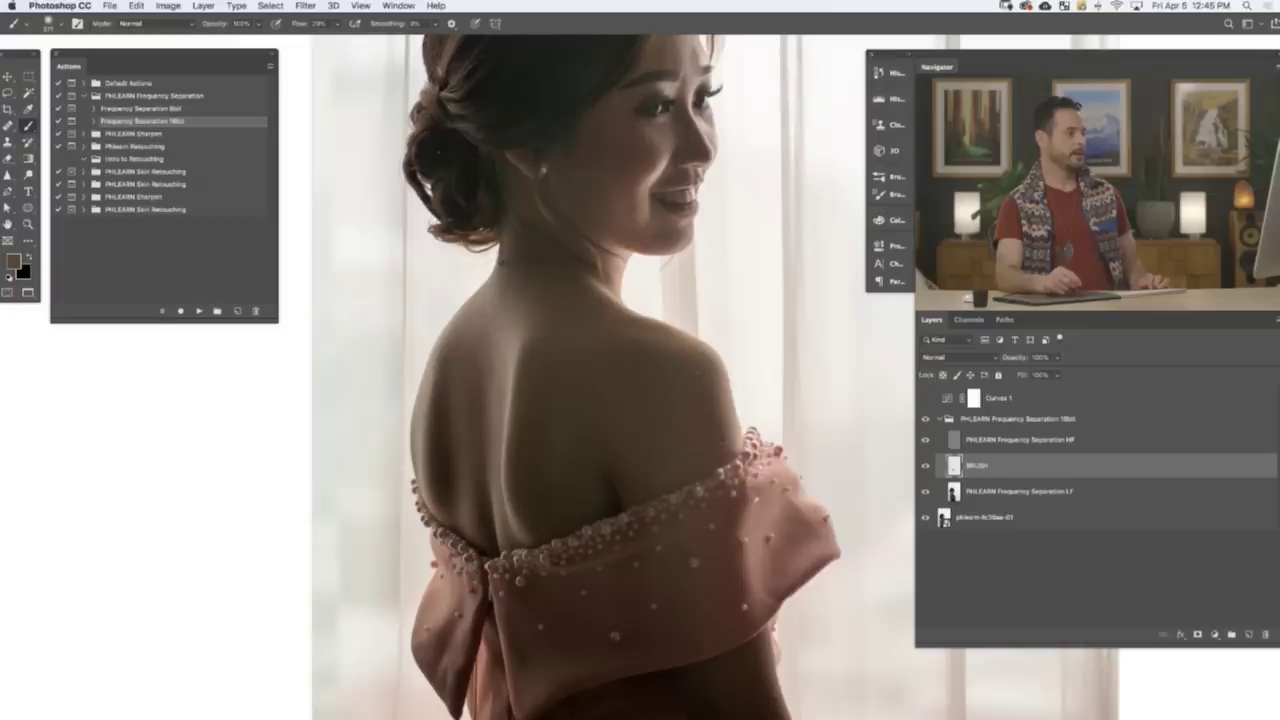
alt+click(637, 456)
drag(689, 429, 790, 400)
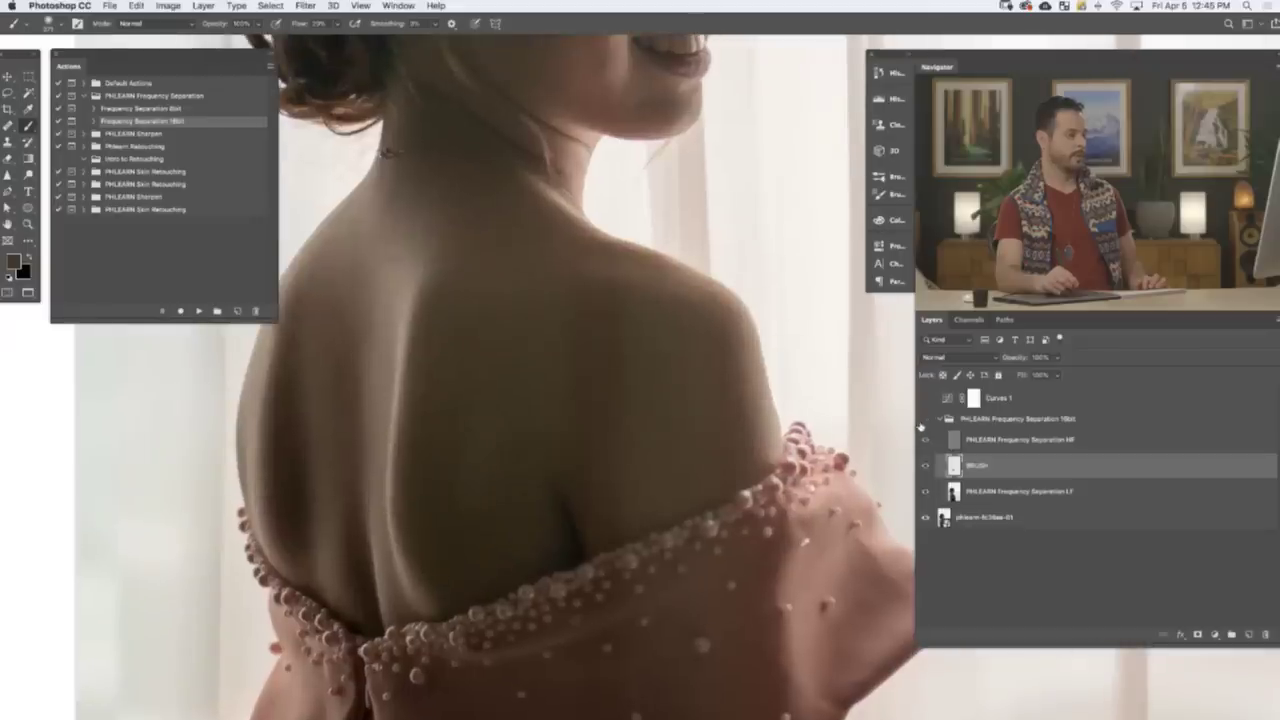
click(926, 420)
- Add a layer mask to the BRUSH layer and paint it black where the skin paint spills onto the dress's beaded edge
key(super+m)
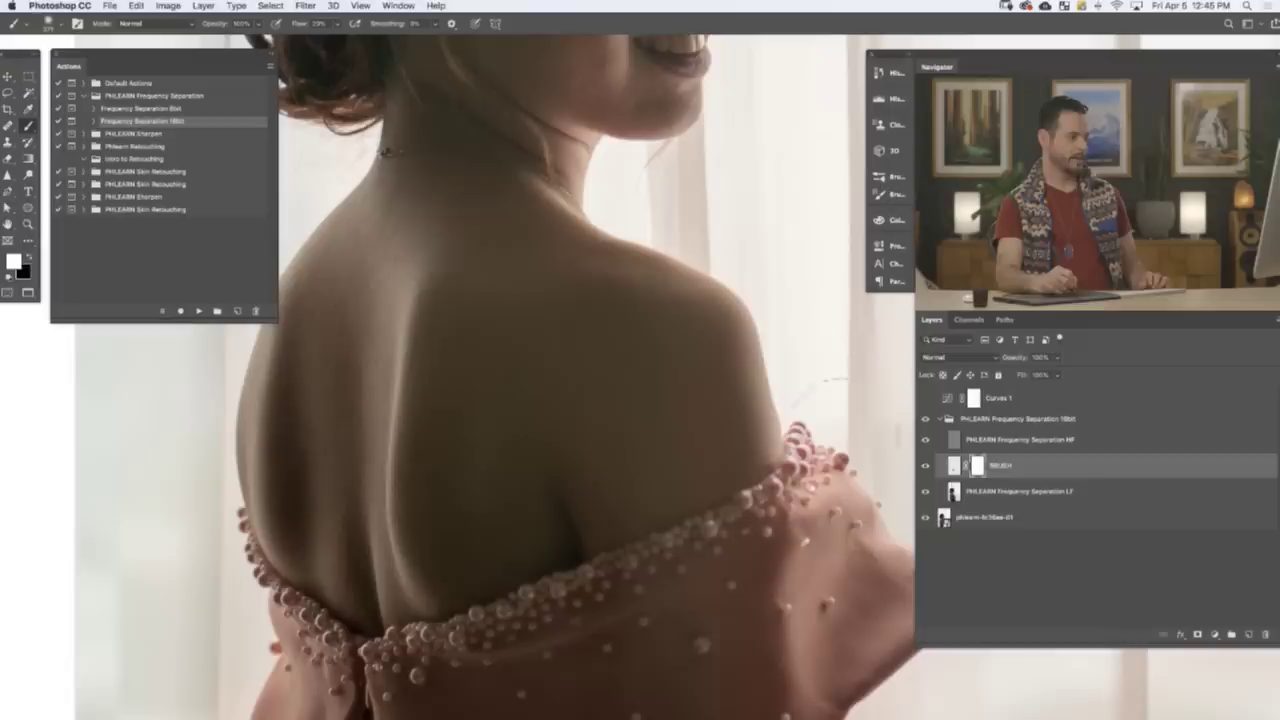
mouse_move(681, 571)
mouse_down()
mouse_move(650, 612)
mouse_move(698, 562)
mouse_up()
key(x)
key(shift+8)
key(shift+9)
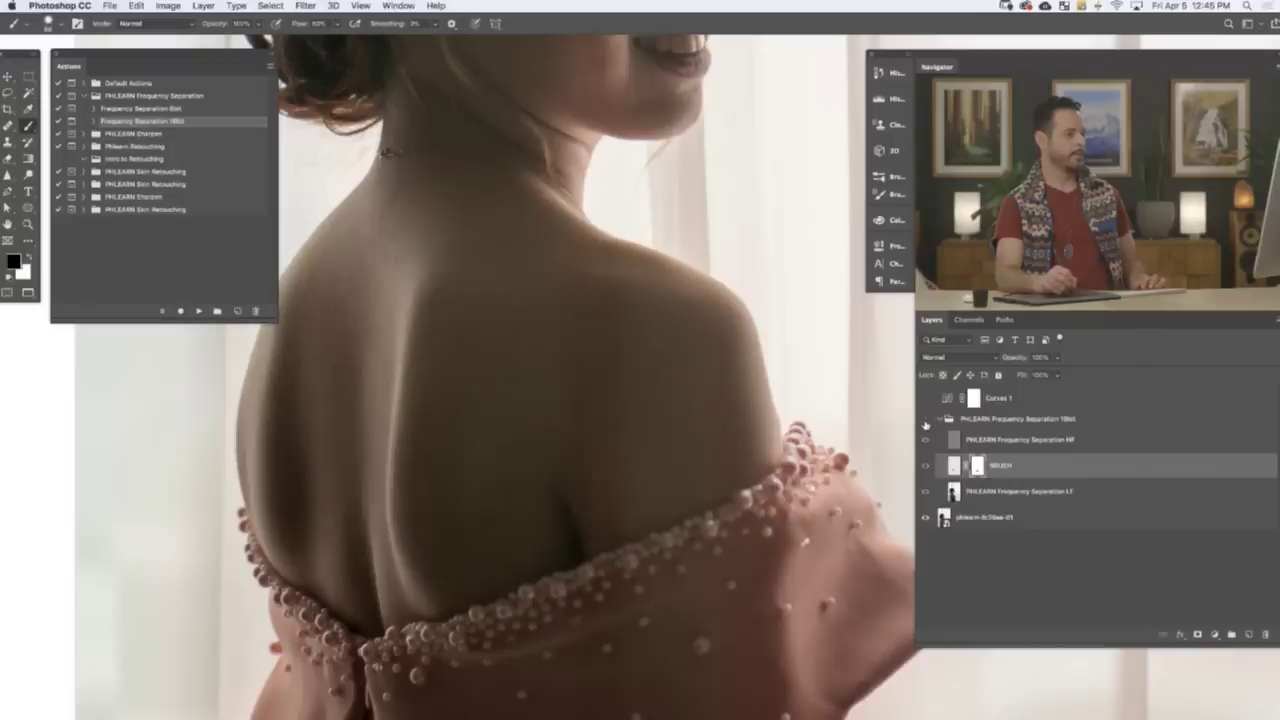
- Inspect the blended skin and its texture on the woman's shoulder up close
scroll(660, 393, up, 10)
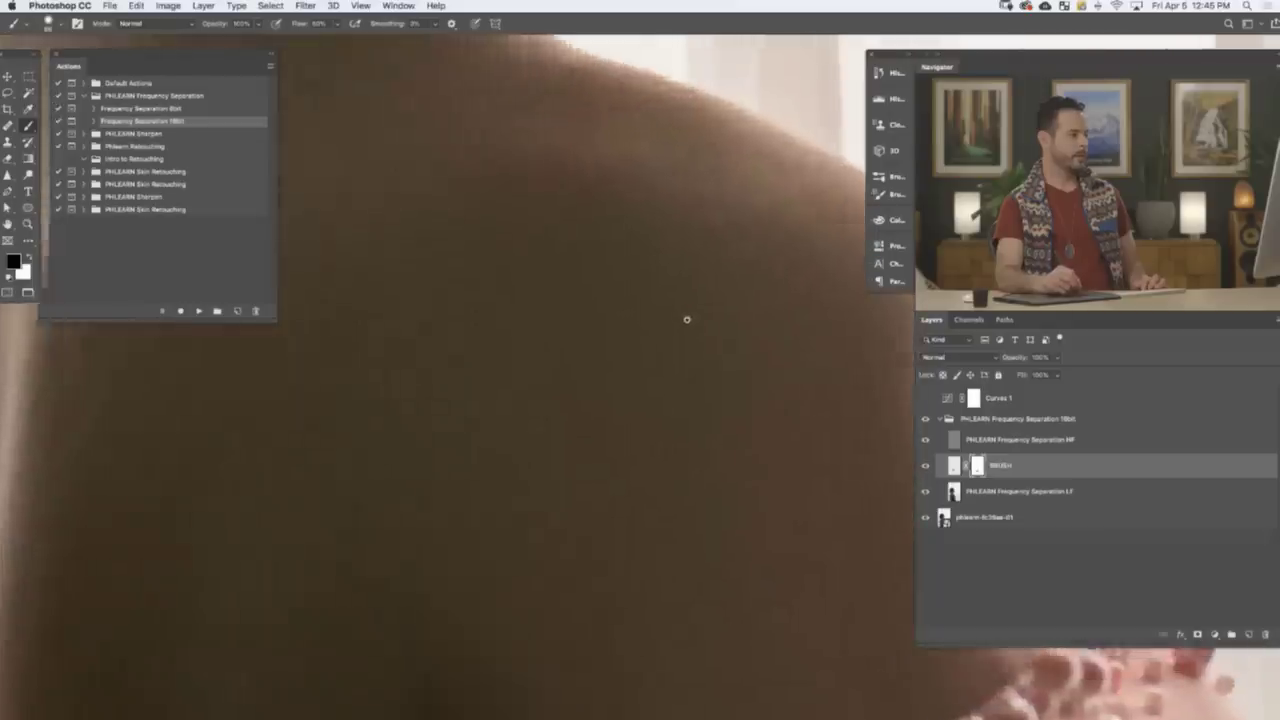
drag(727, 442, 387, 492)
scroll(511, 454, up, 5)
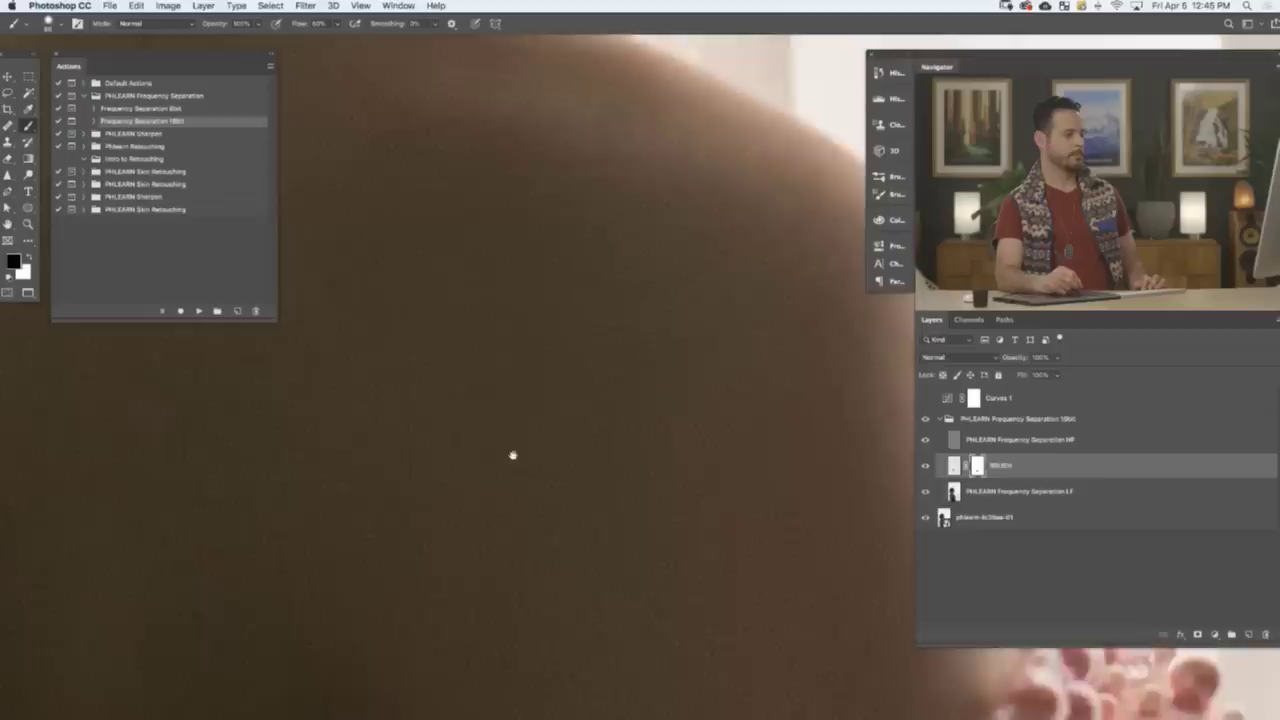
scroll(383, 435, down, 3)
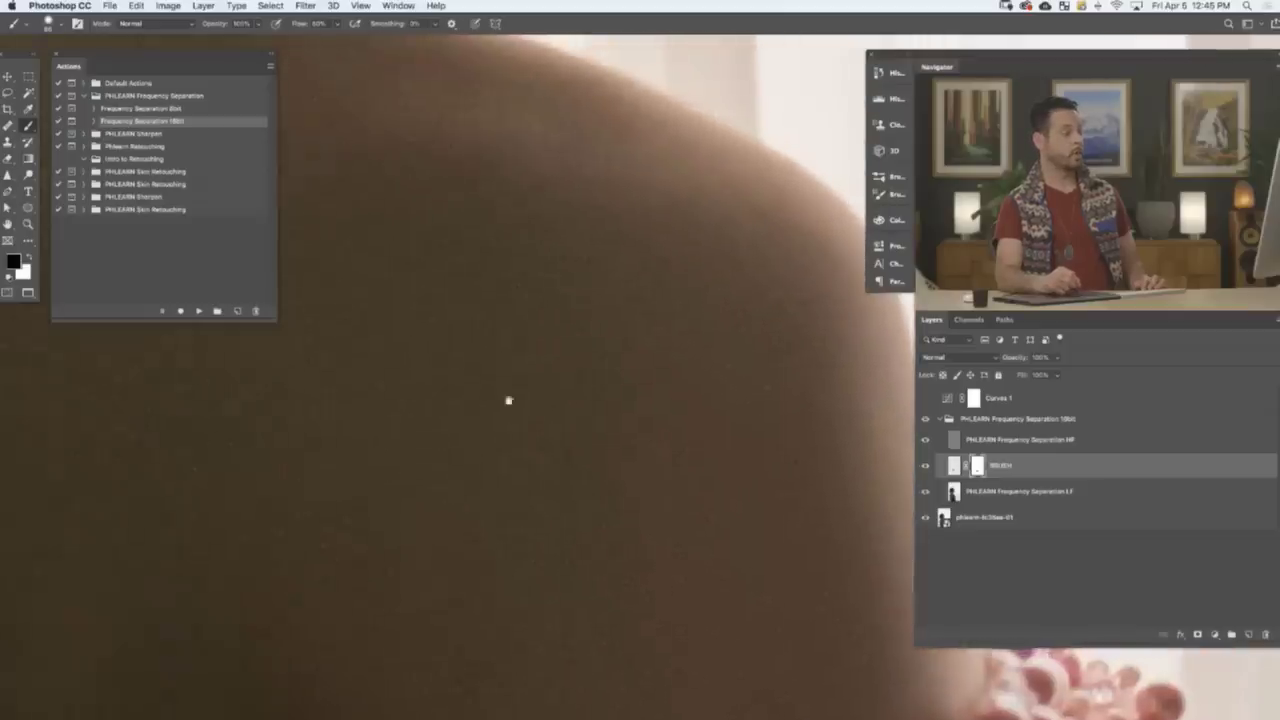
- Collapse the PHLEARN Frequency Separation group and close the Actions panel
scroll(525, 468, down, 10)
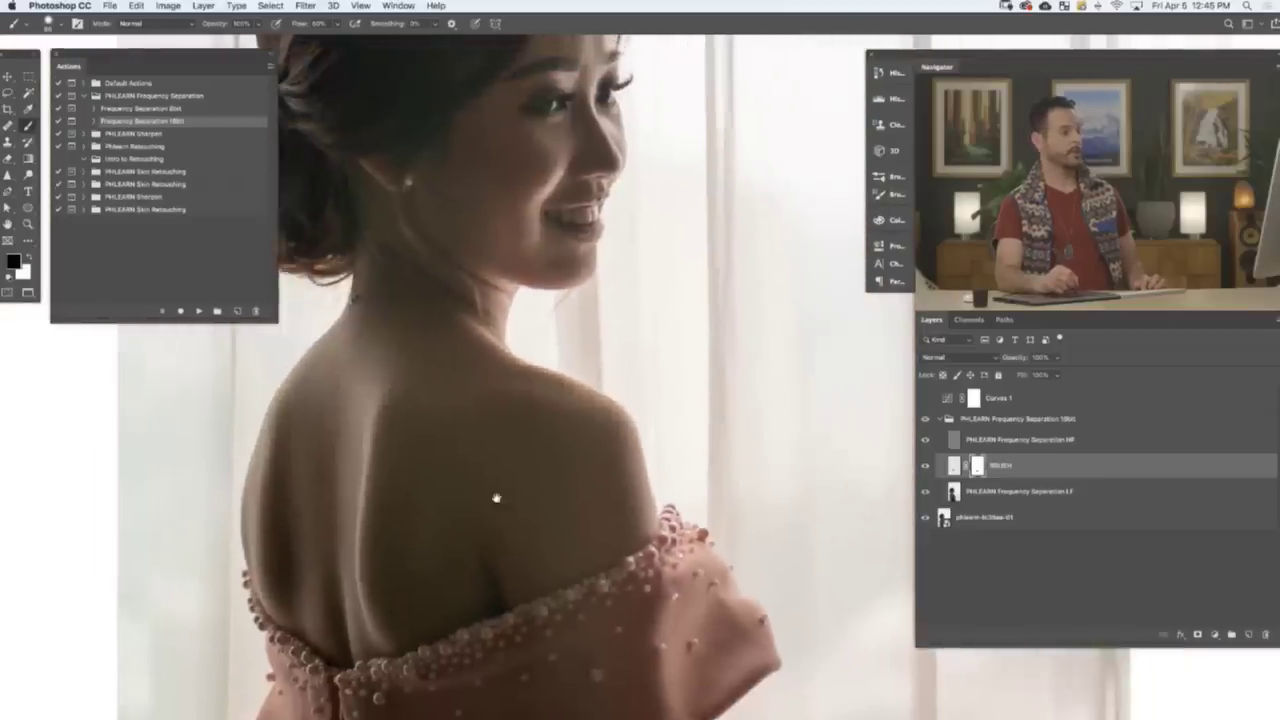
scroll(620, 531, down, 8)
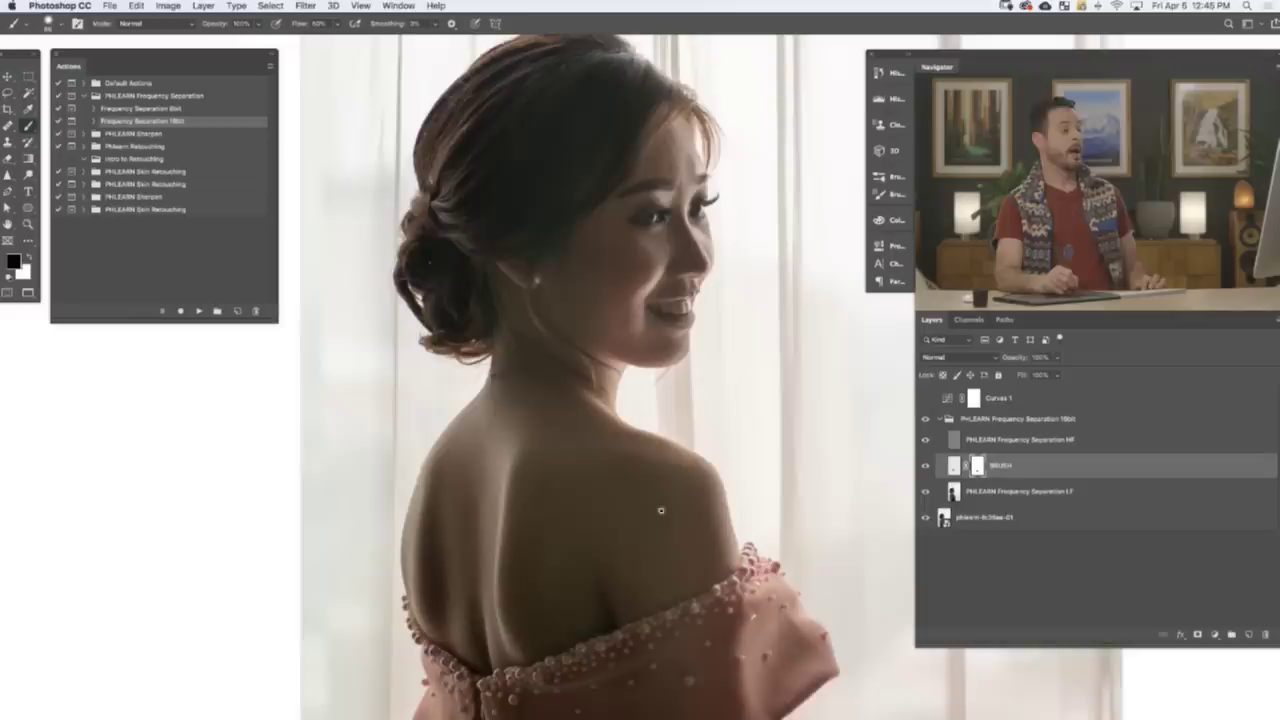
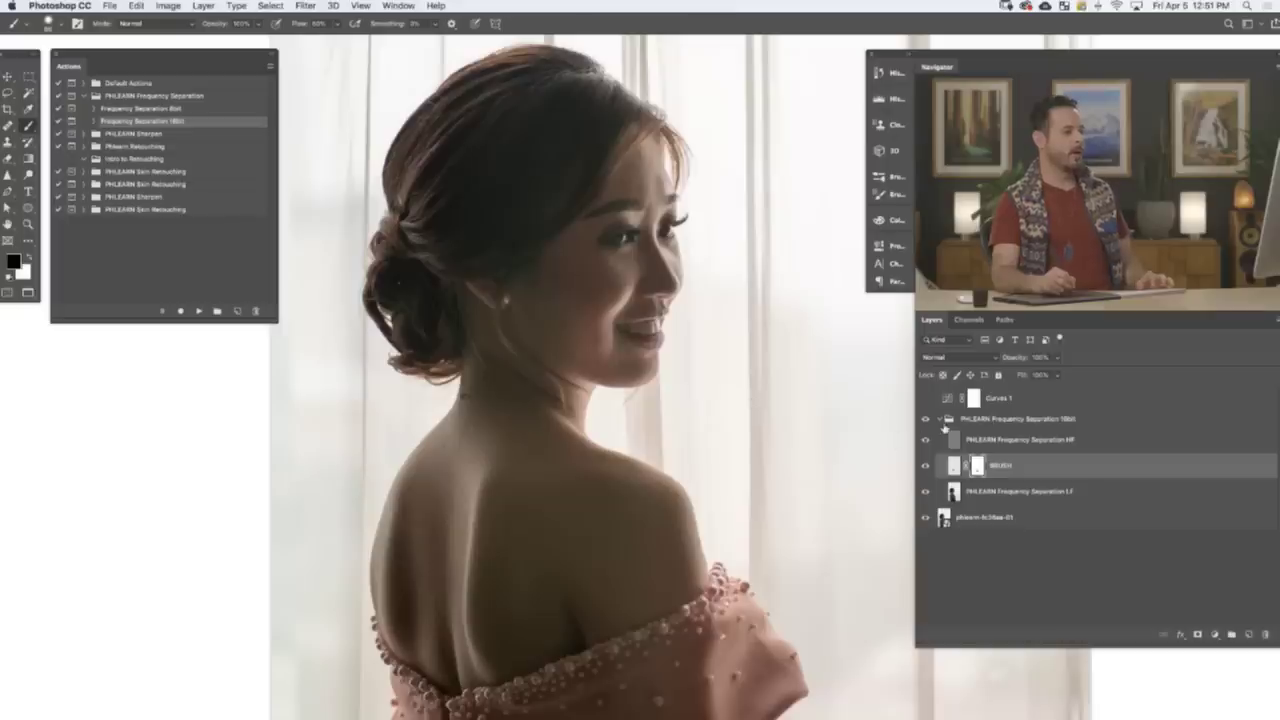
click(945, 421)
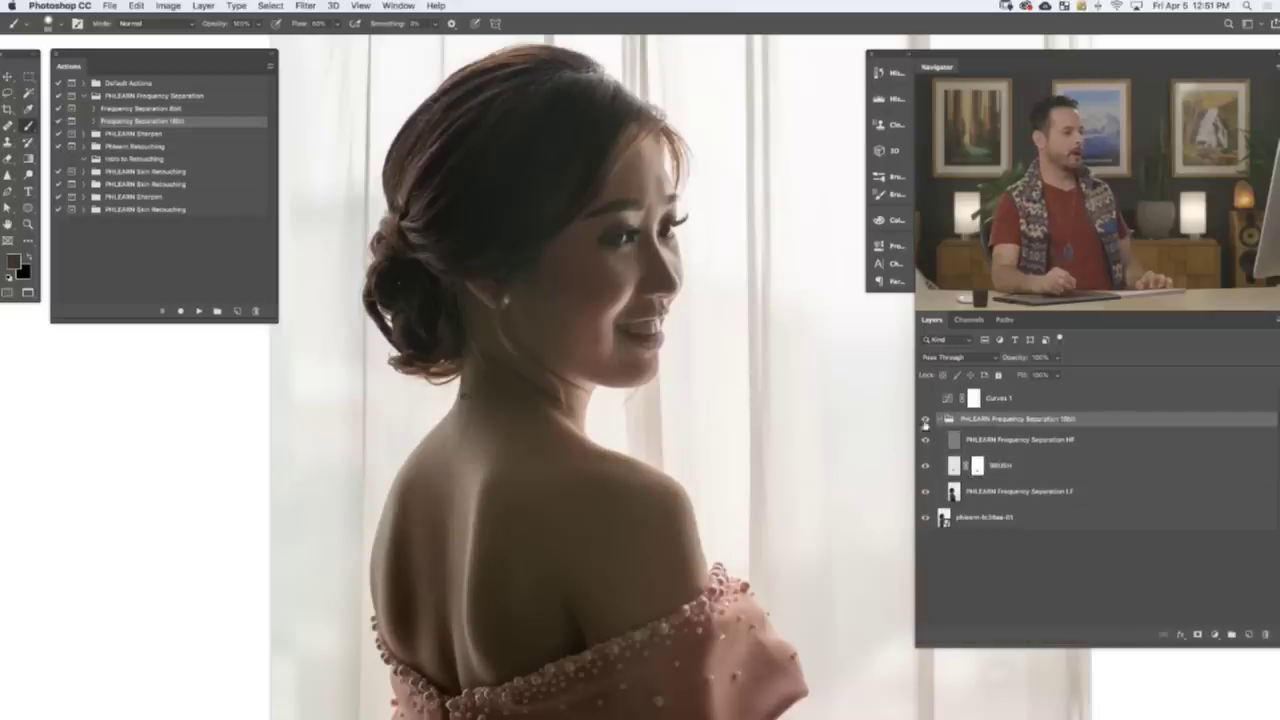
click(937, 419)
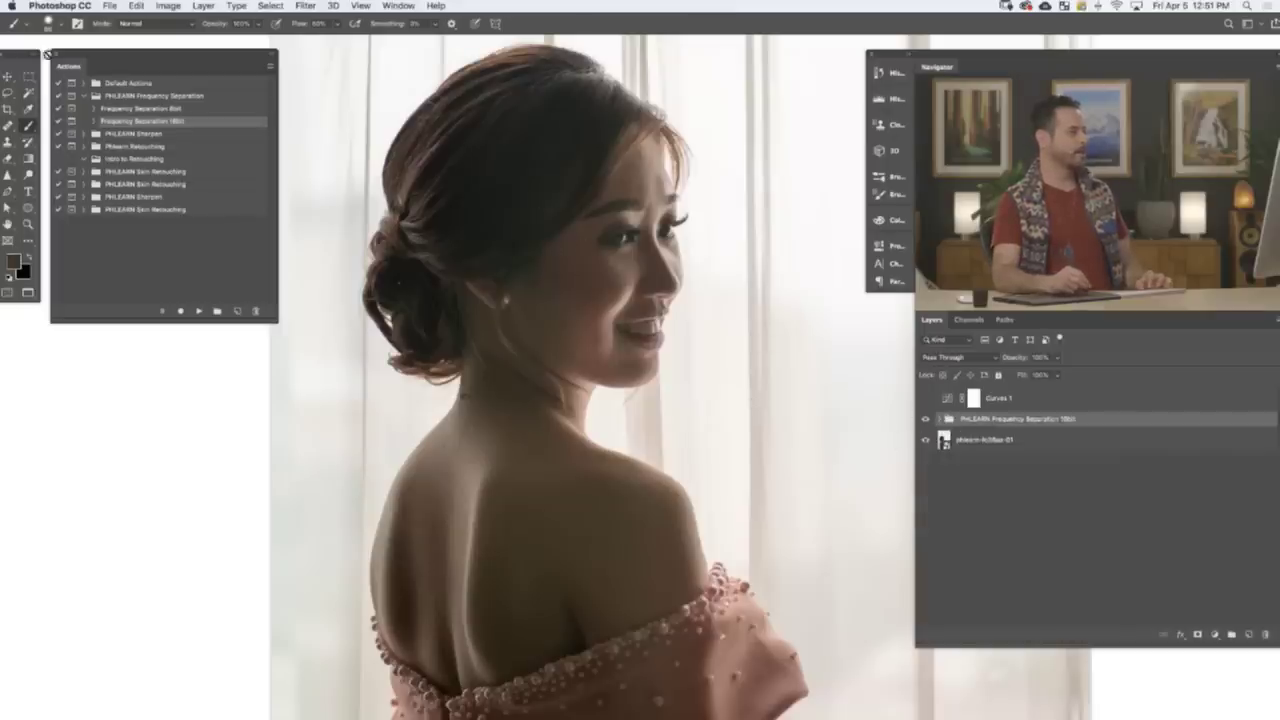
click(56, 55)
mouse_move(689, 424)
mouse_down()
mouse_move(674, 429)
mouse_move(680, 444)
mouse_move(660, 380)
mouse_move(664, 394)
mouse_move(675, 386)
mouse_move(683, 424)
mouse_up()
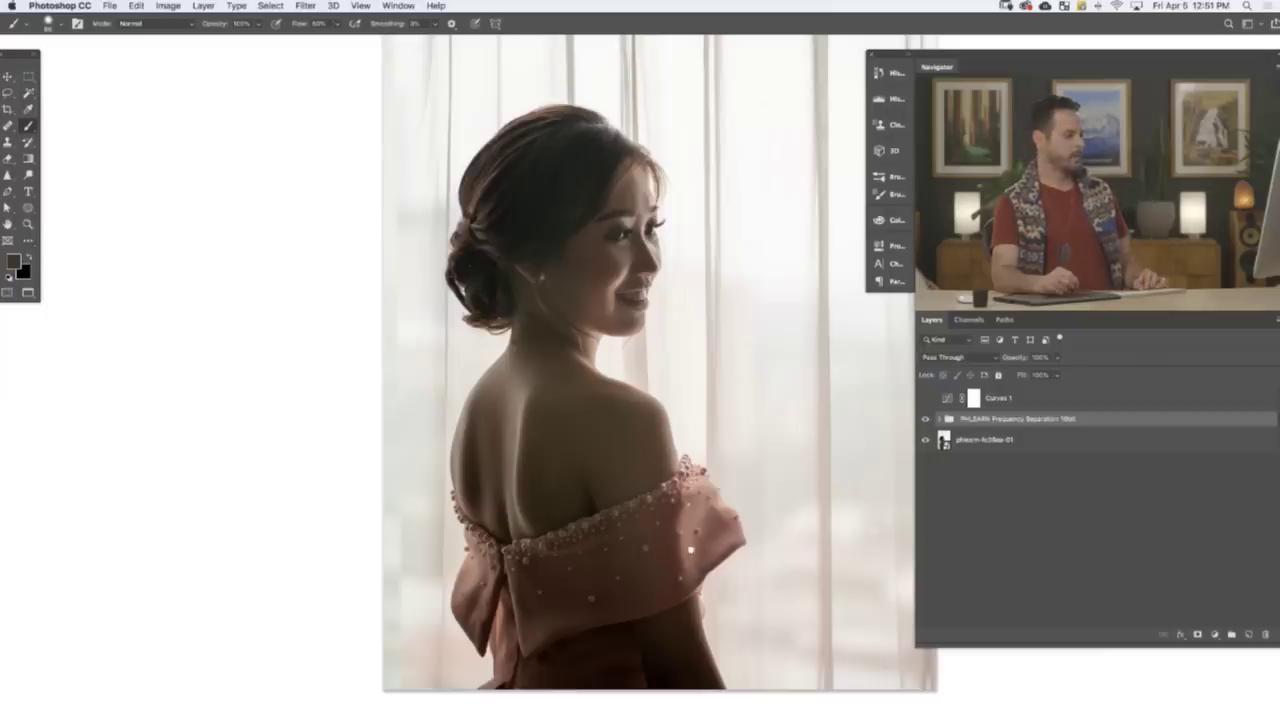
- Add a Curves adjustment layer above the frequency separation group and raise the midpoint of its RGB curve to brighten the photo
scroll(690, 549, up, 5)
scroll(750, 516, down, 6)
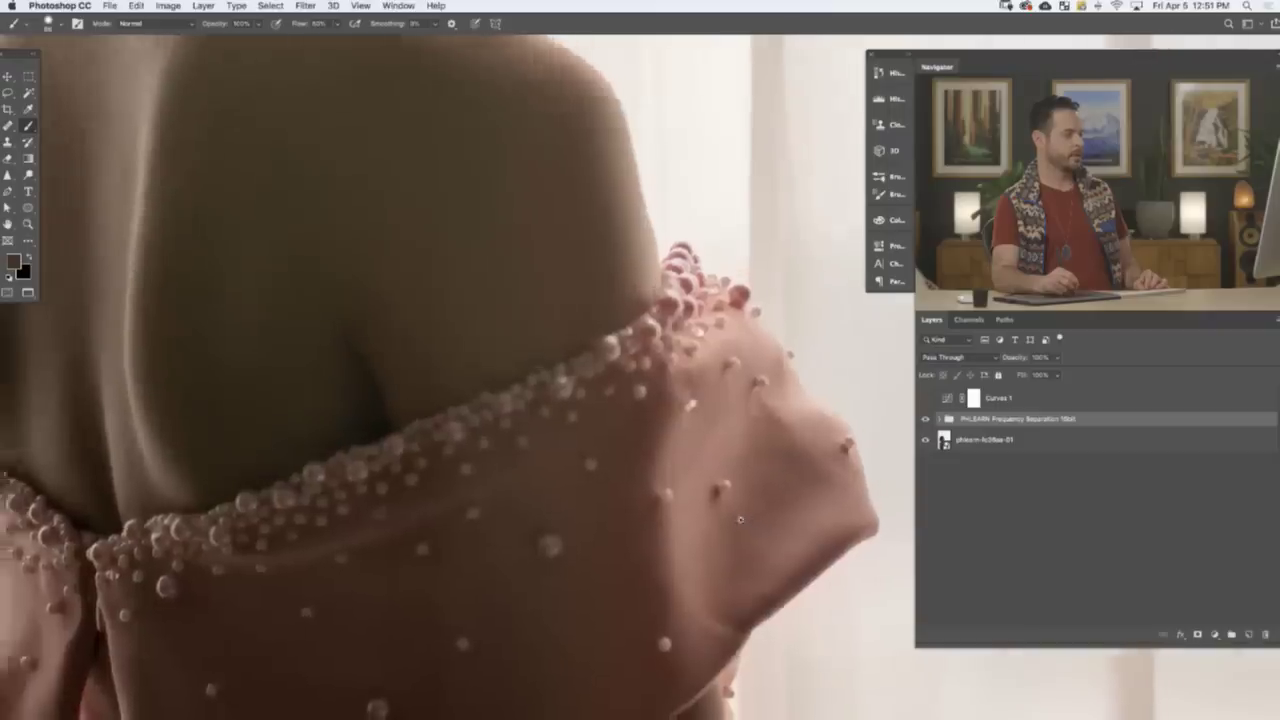
drag(685, 569, 681, 570)
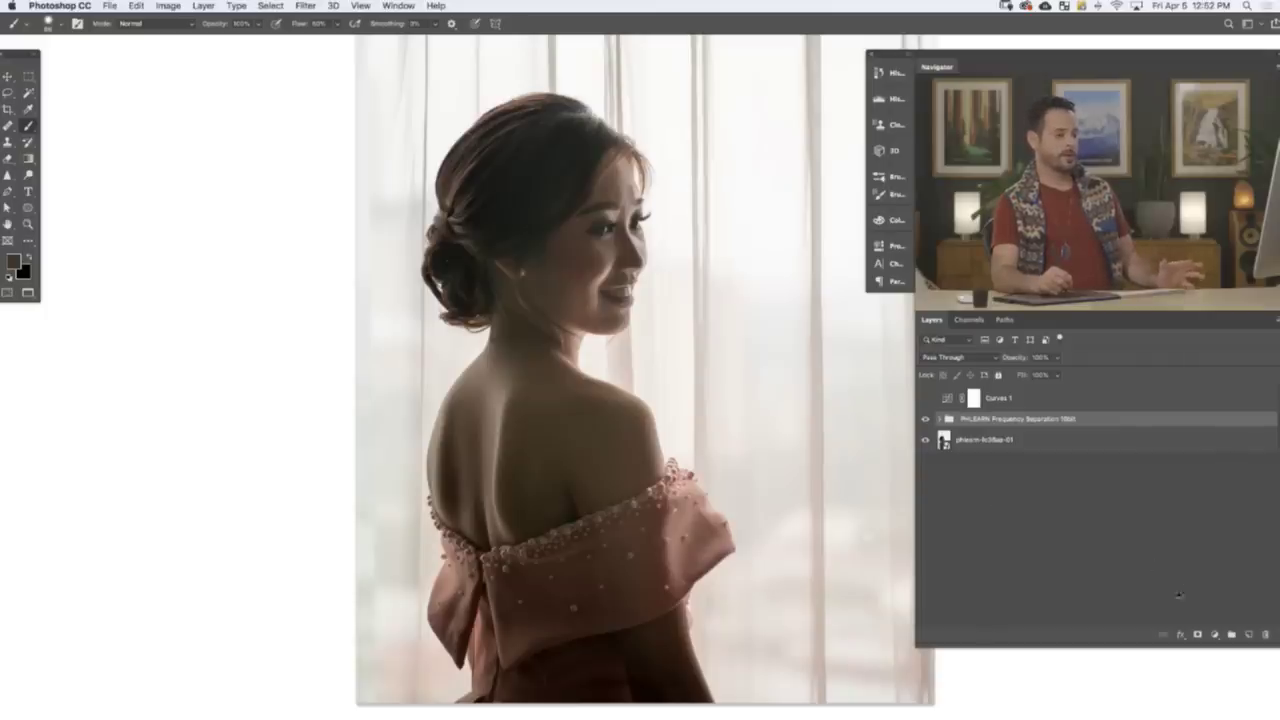
click(1214, 635)
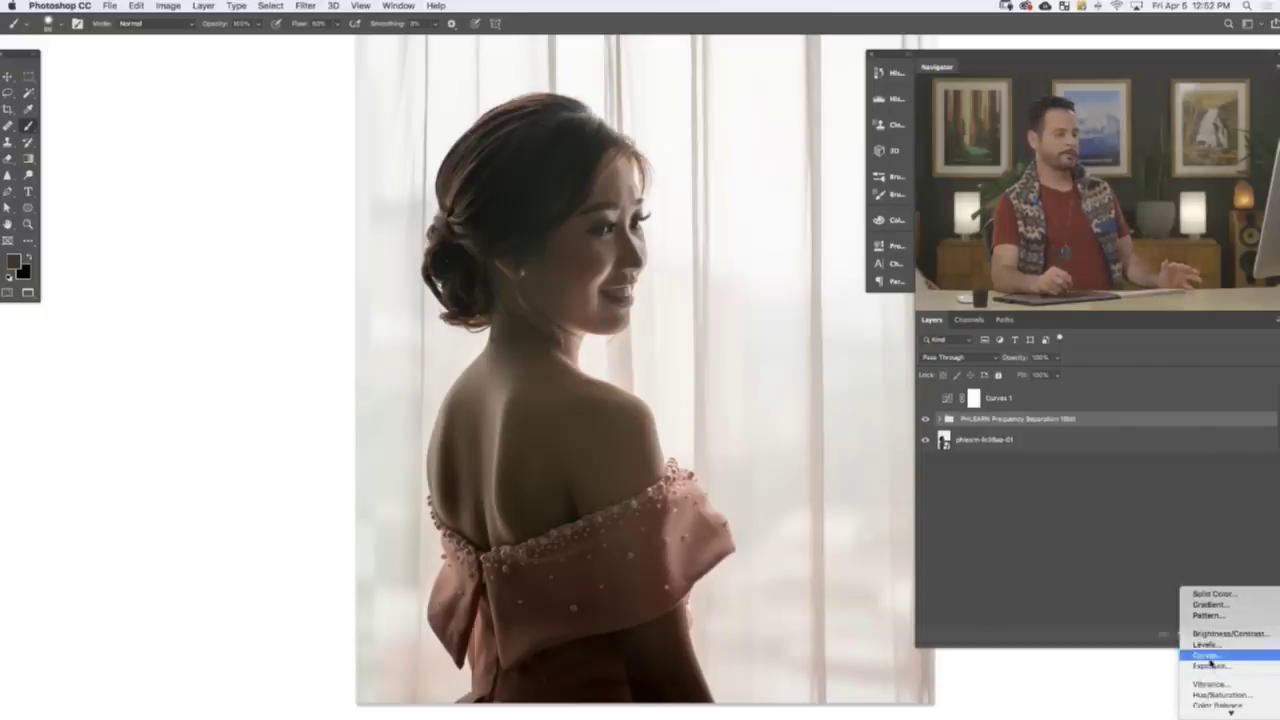
click(1214, 652)
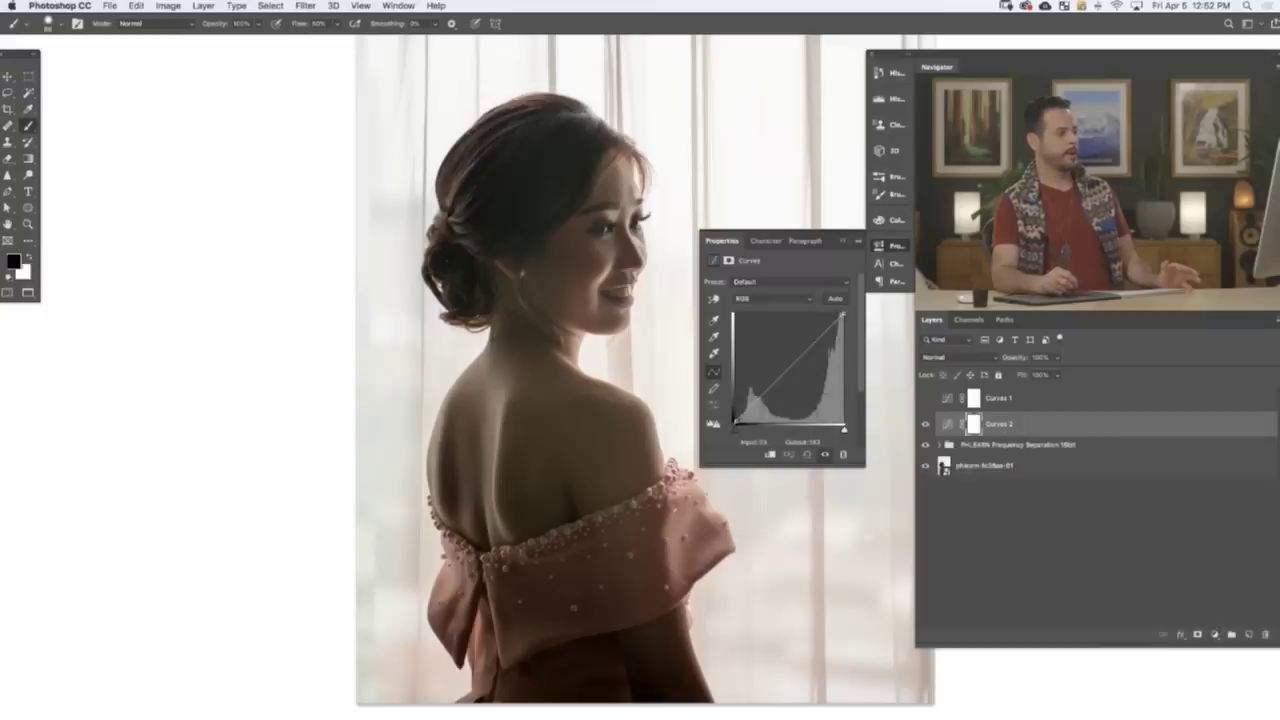
drag(787, 371, 786, 346)
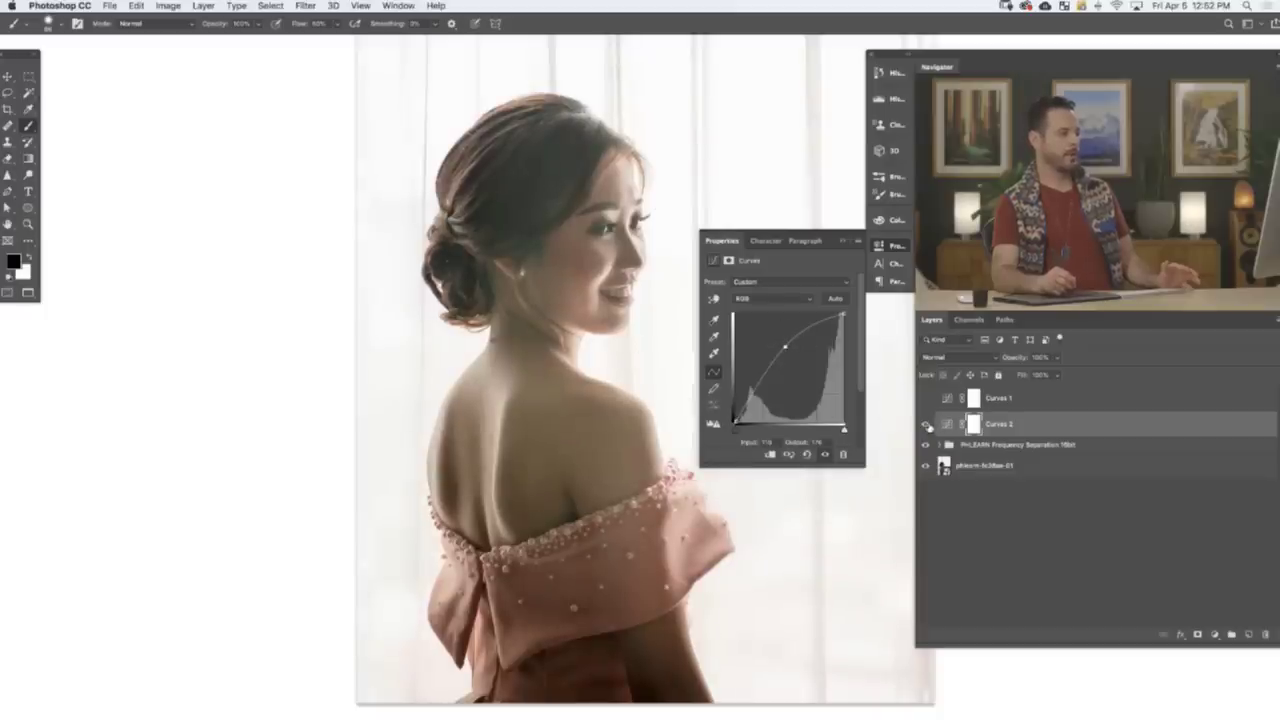
- Compare the portrait with and without the Curves 2 brightening, and close the curve's properties
click(927, 426)
click(927, 426)
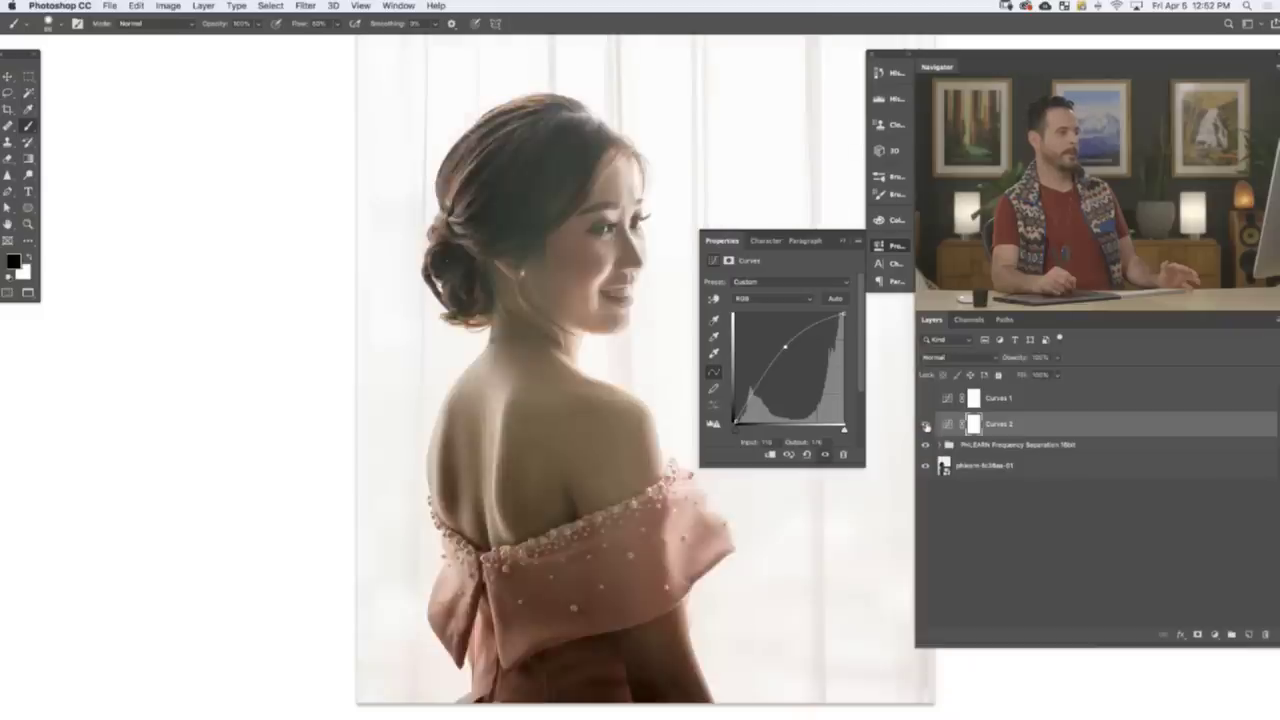
click(927, 426)
click(927, 426)
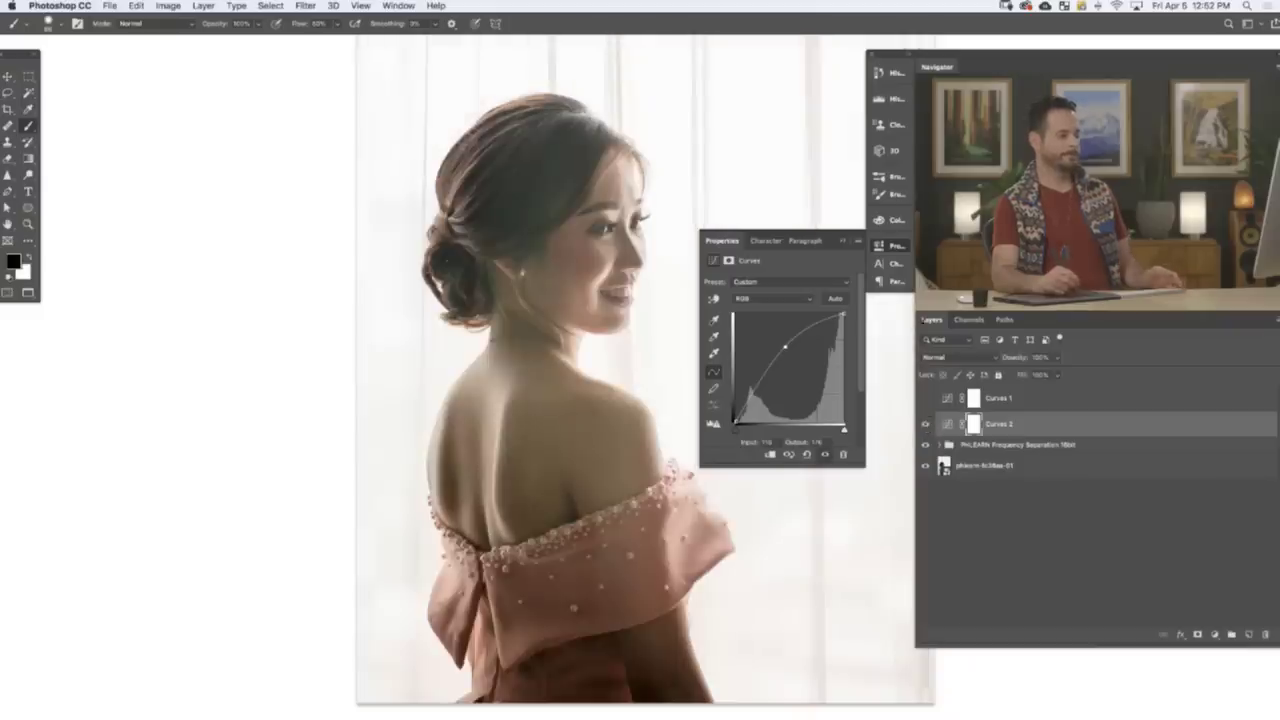
drag(590, 394, 506, 389)
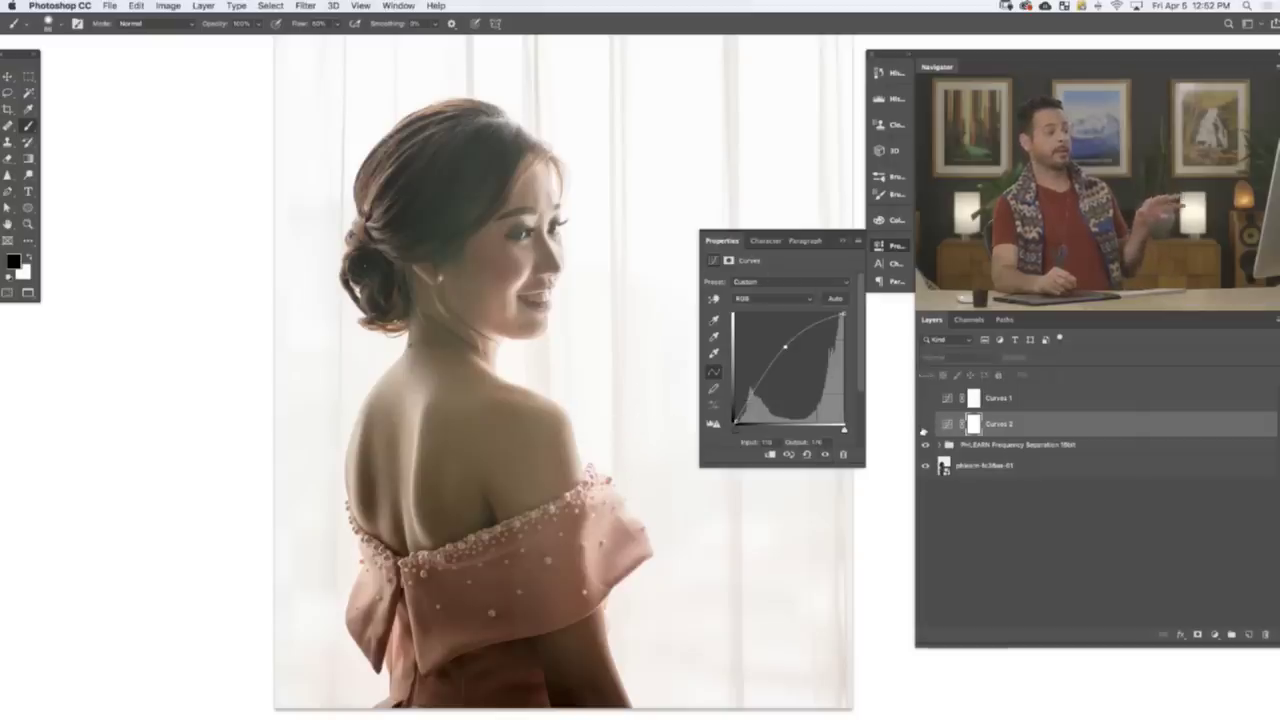
click(922, 425)
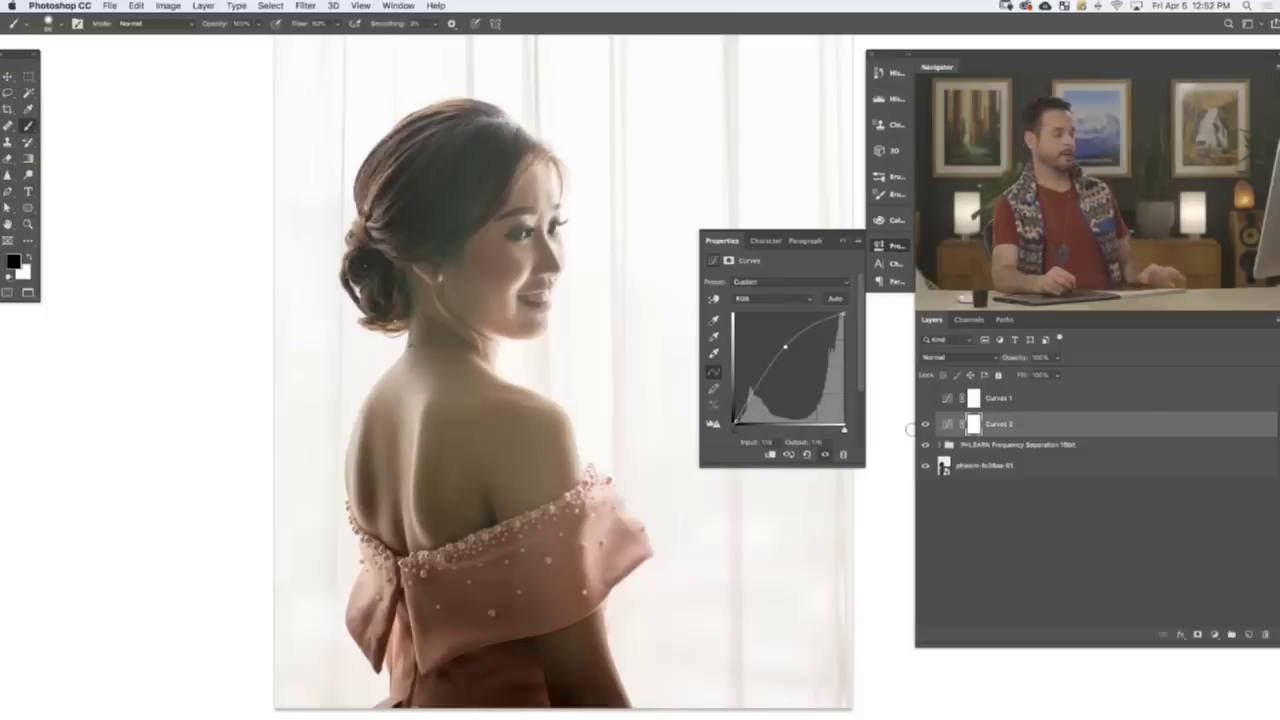
drag(632, 481, 700, 434)
click(893, 251)
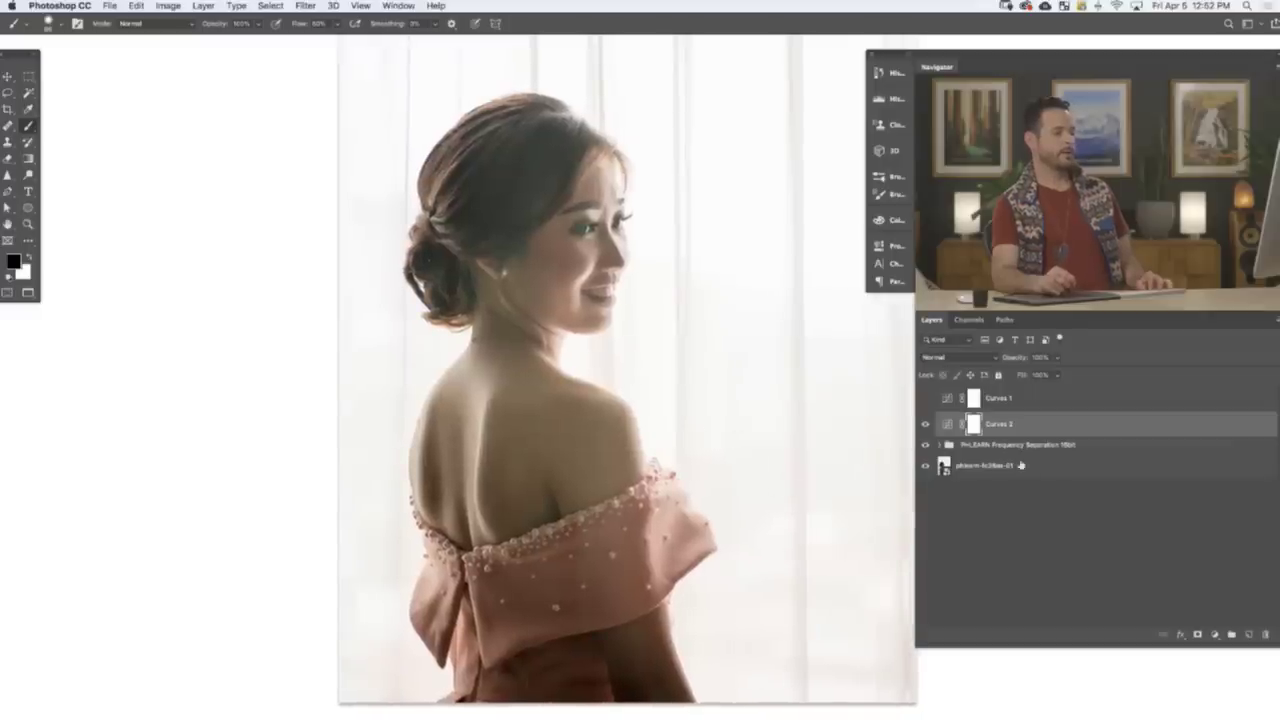
- In Curves 2's blending options, split the Underlying Layer's black Blend If slider to 0 and about 108 to protect the shadows
double_click(1037, 426)
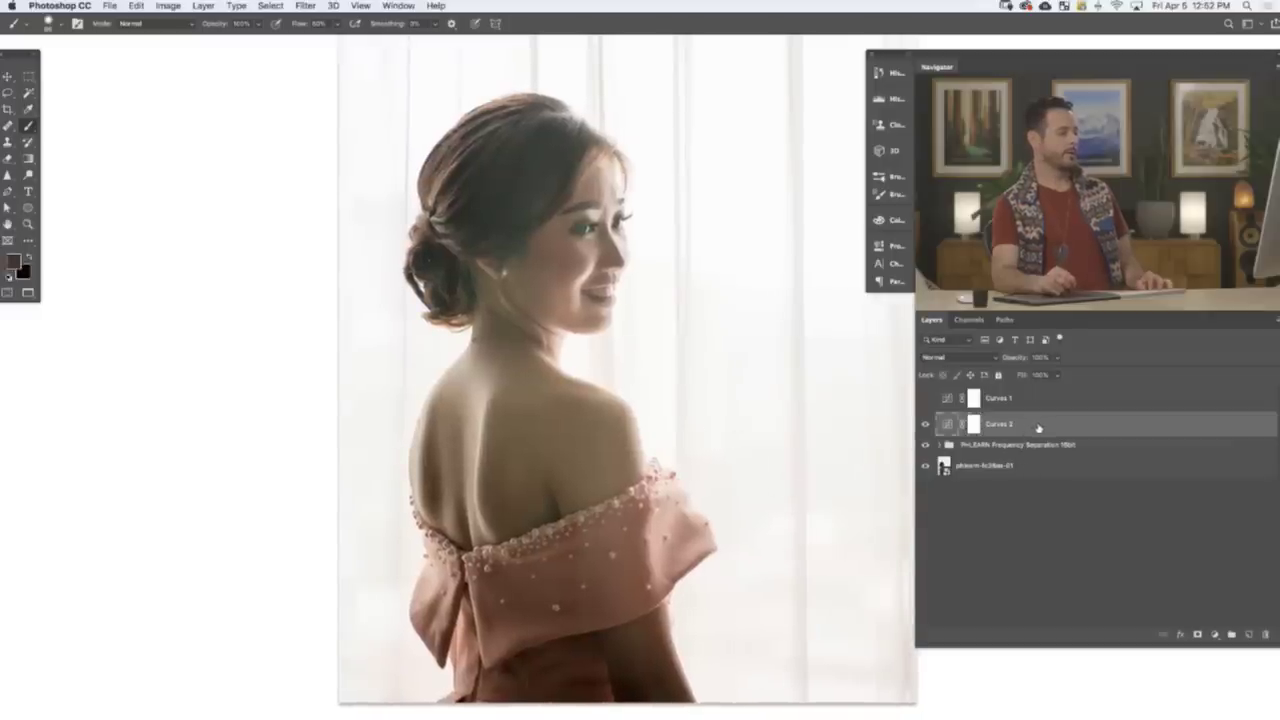
drag(577, 531, 698, 538)
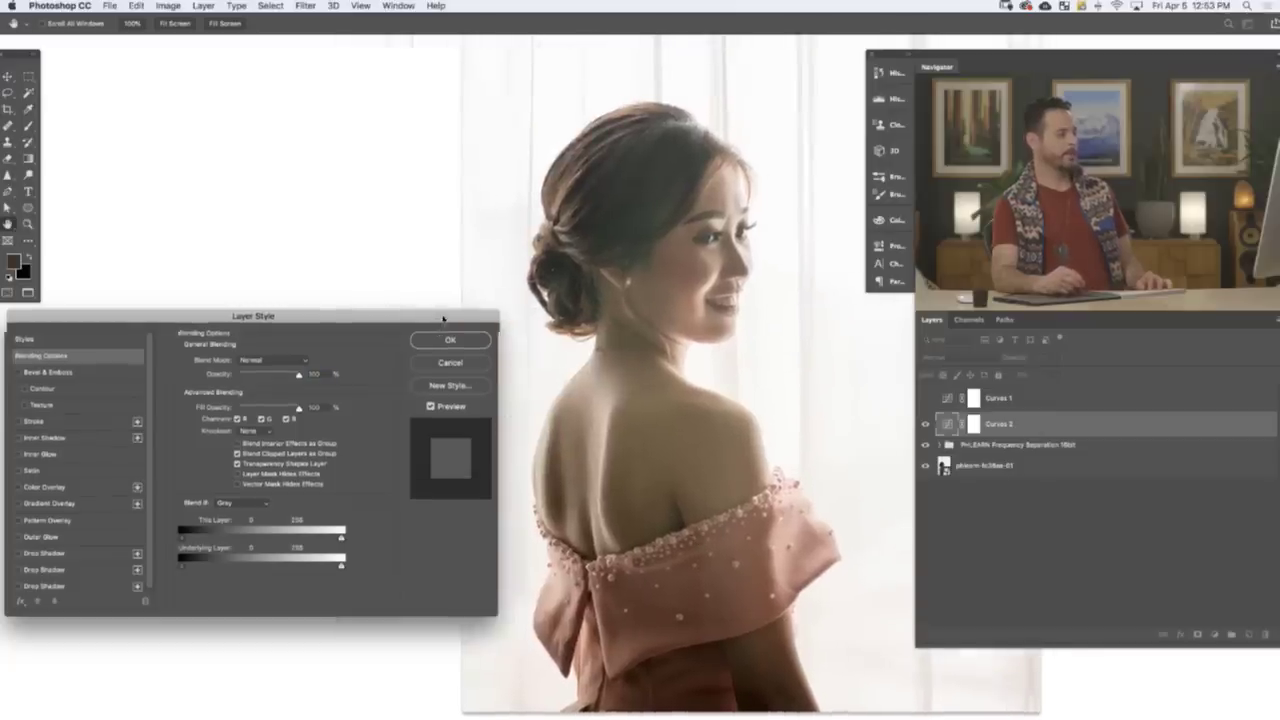
drag(237, 318, 269, 316)
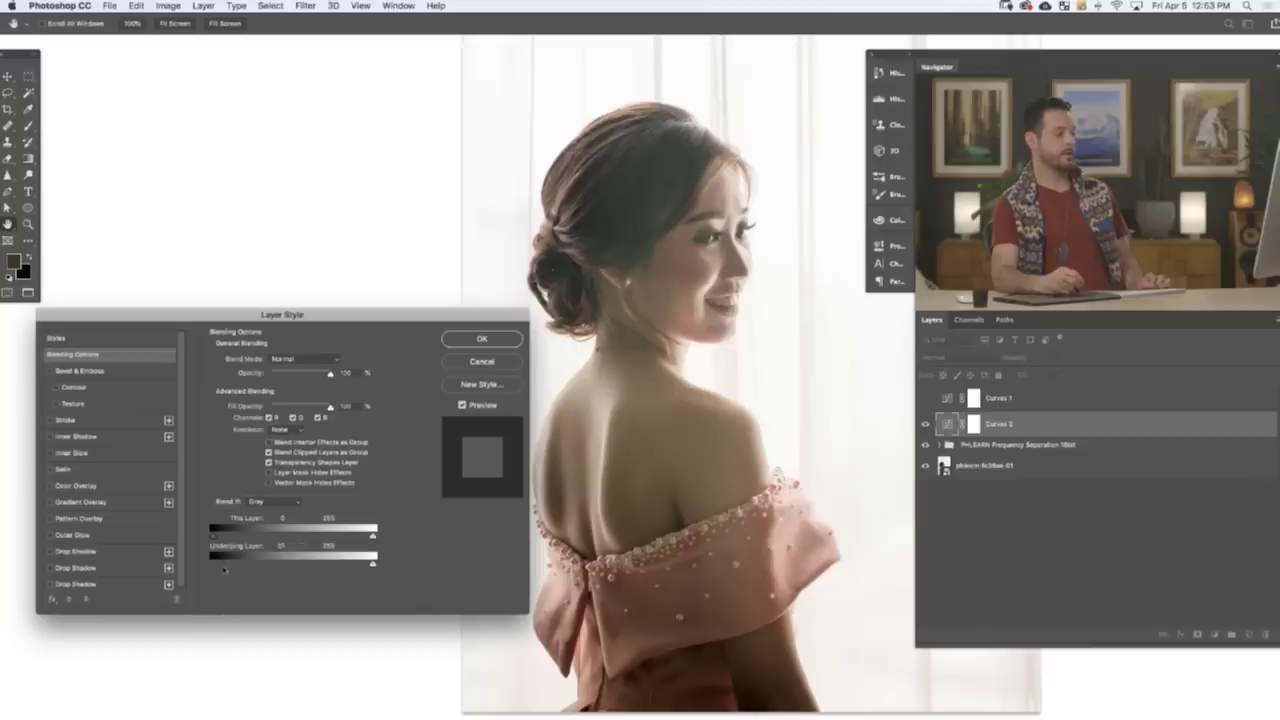
mouse_move(224, 569)
mouse_down()
mouse_move(206, 570)
mouse_move(225, 572)
mouse_up()
key(alt)
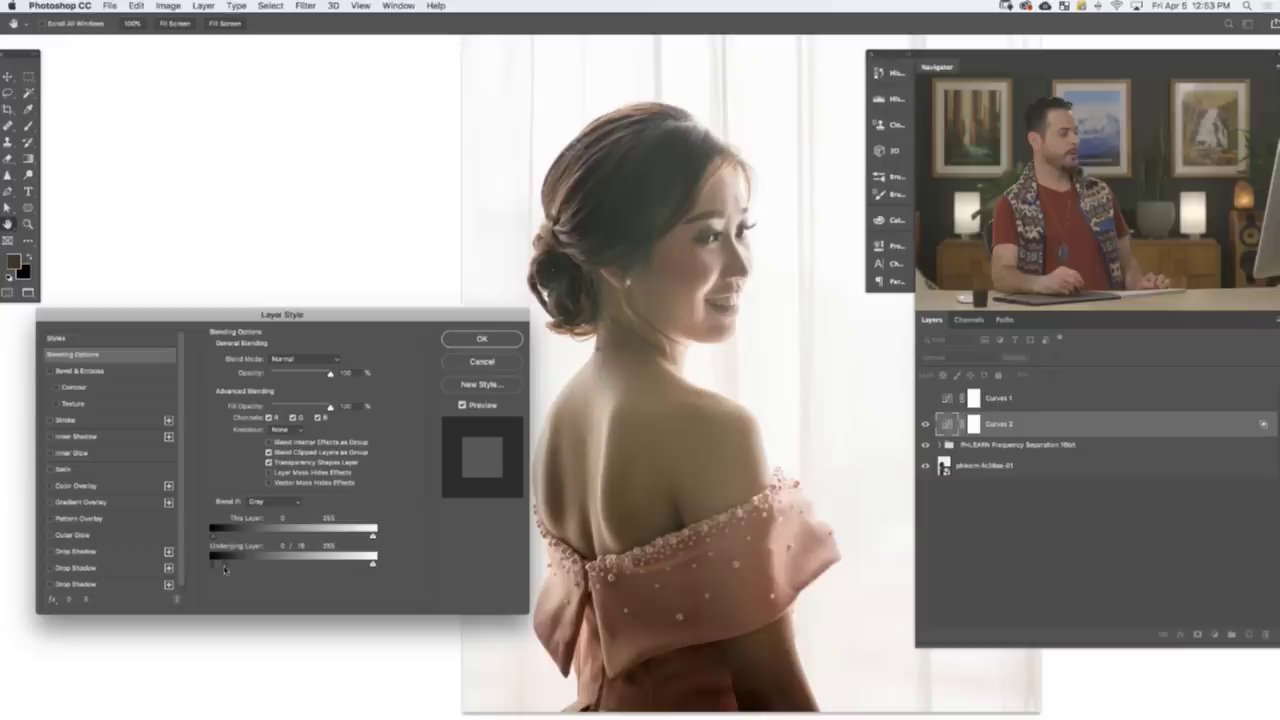
drag(247, 569, 277, 550)
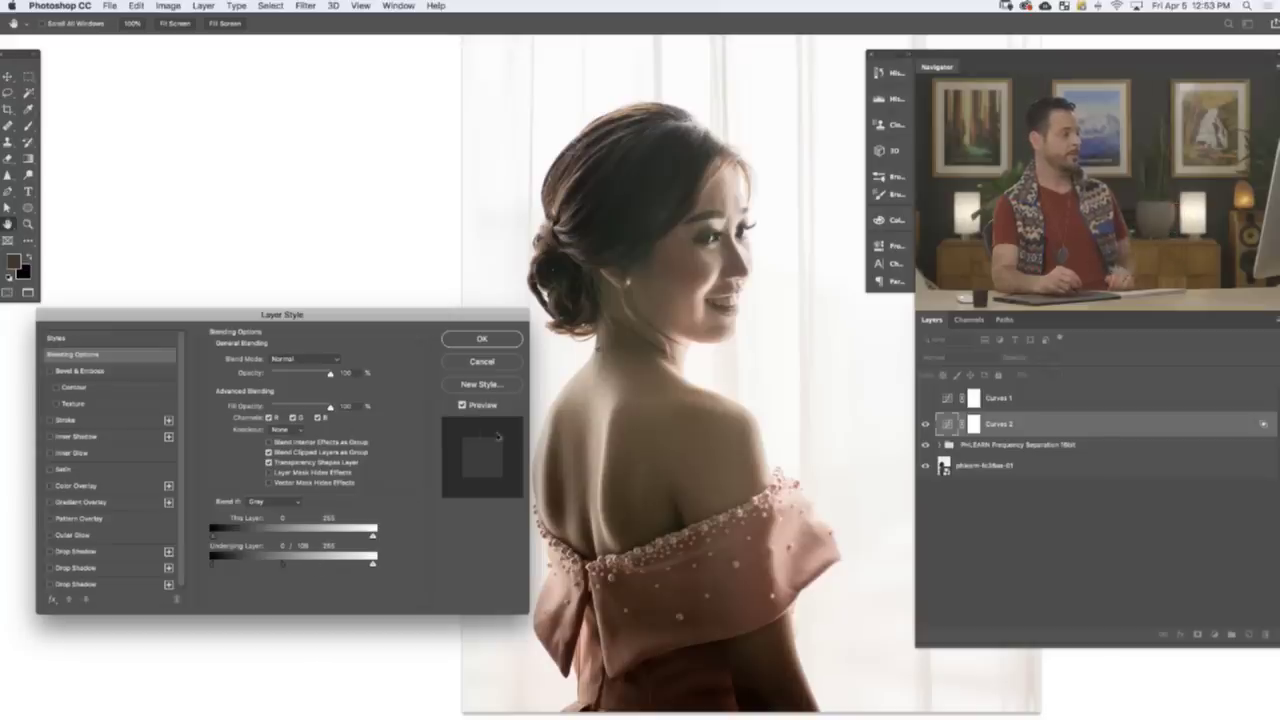
click(504, 339)
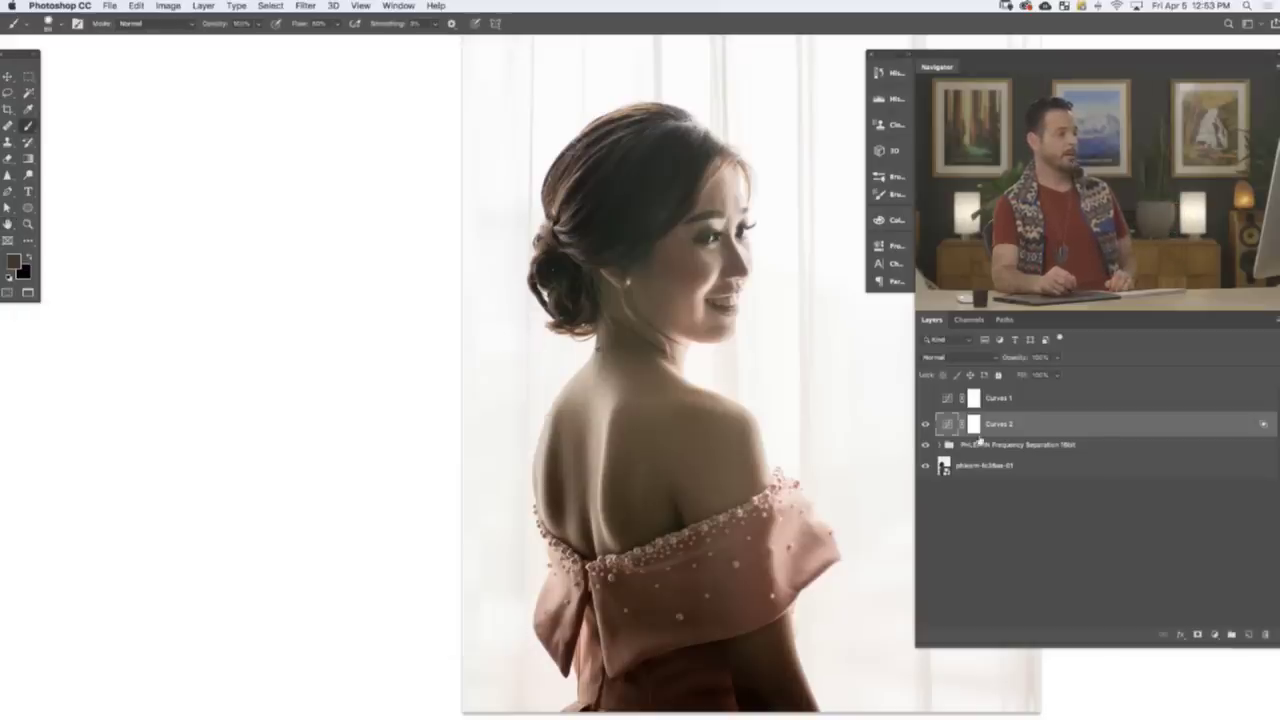
- Toggle the Curves 2 layer's visibility repeatedly to compare the shadow-protected brightening with the darker image
click(927, 425)
click(927, 426)
click(927, 428)
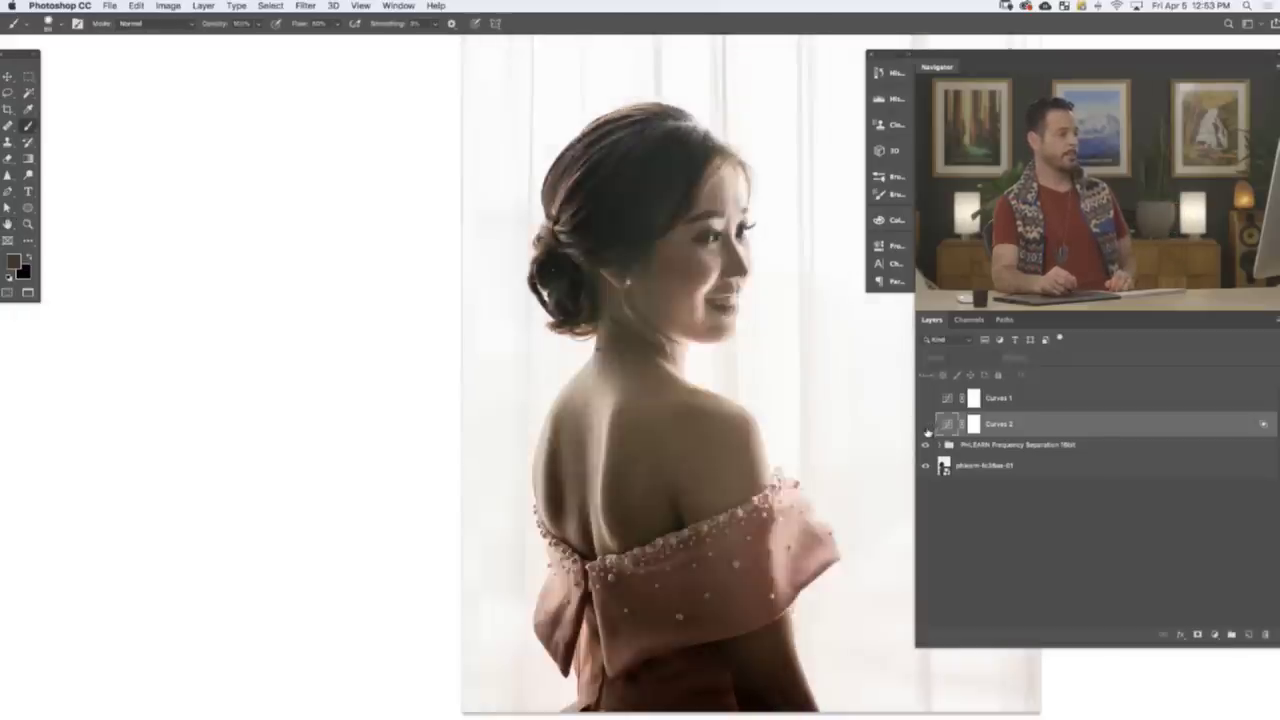
click(927, 427)
click(927, 429)
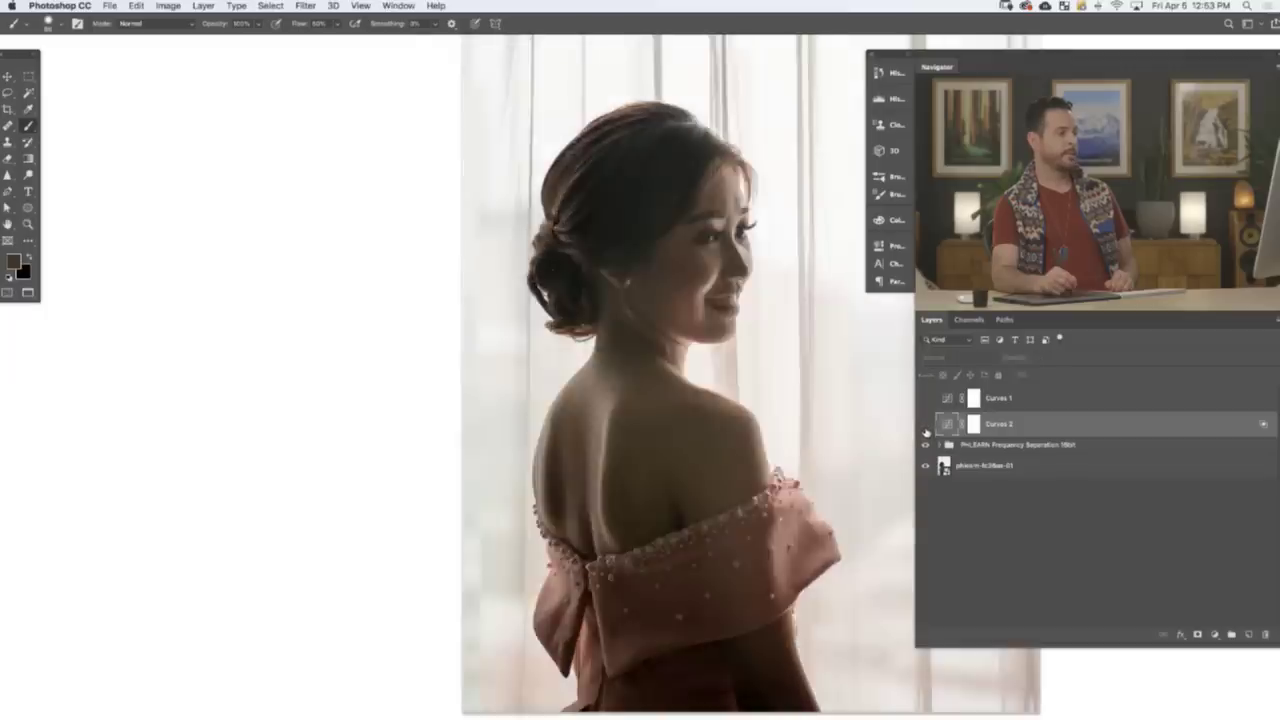
click(927, 430)
click(927, 432)
click(928, 433)
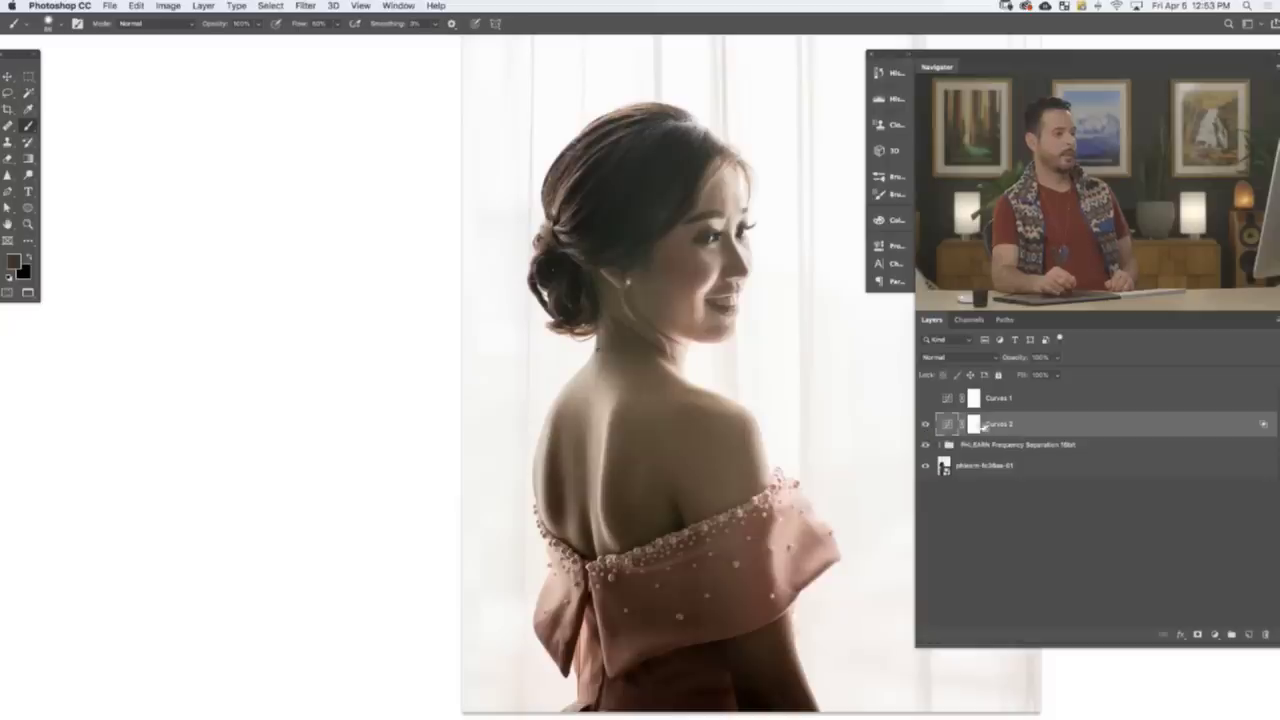
- Invert the Curves 2 layer mask to black and make white the foreground color
click(973, 428)
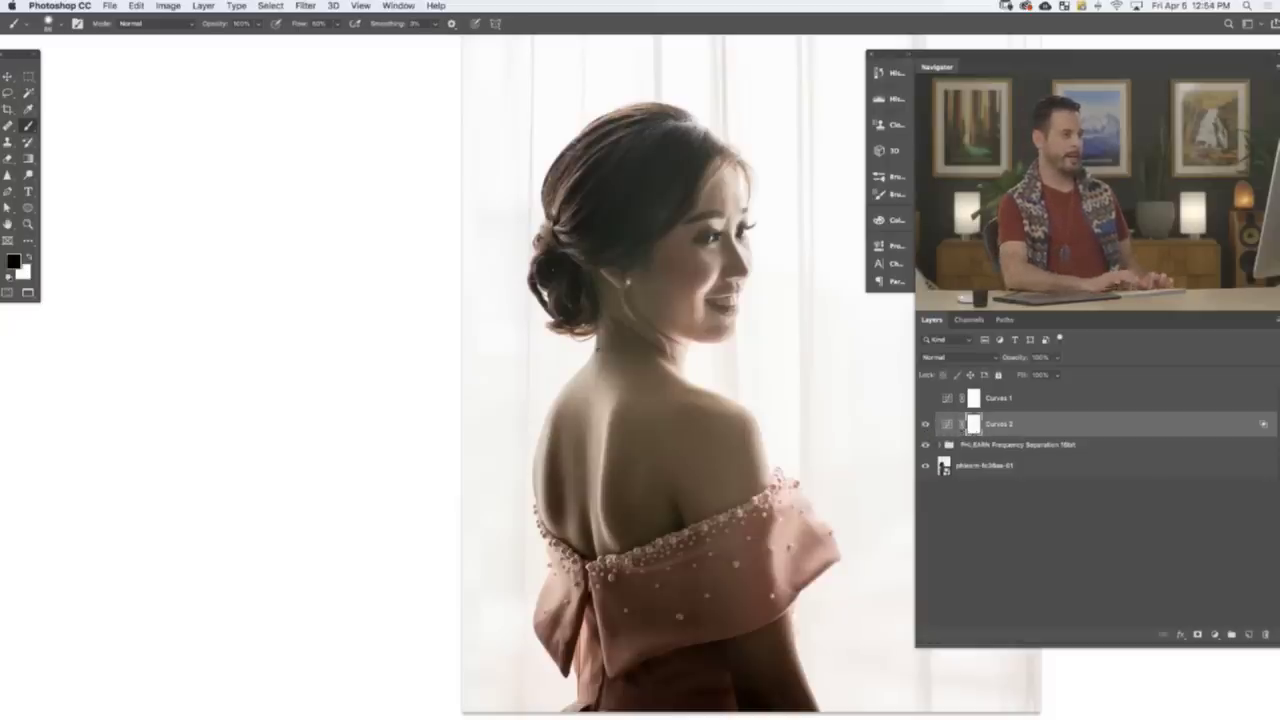
key(ctrl+i)
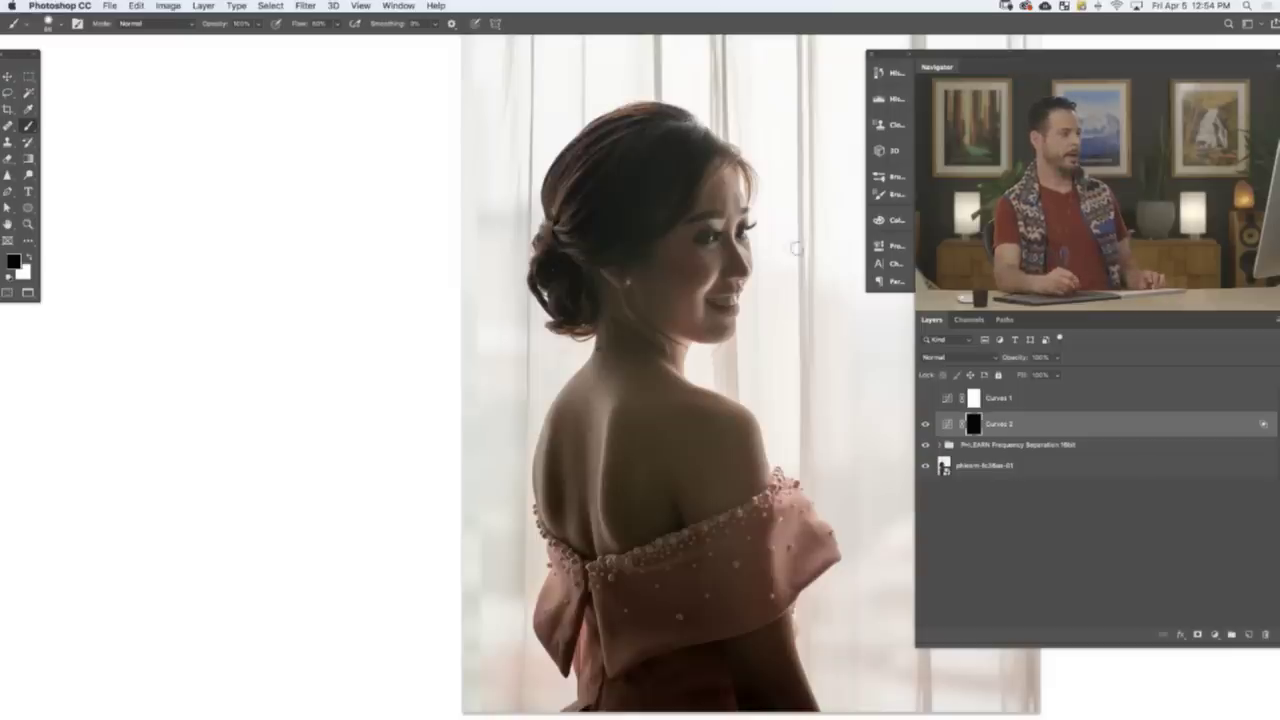
key(x)
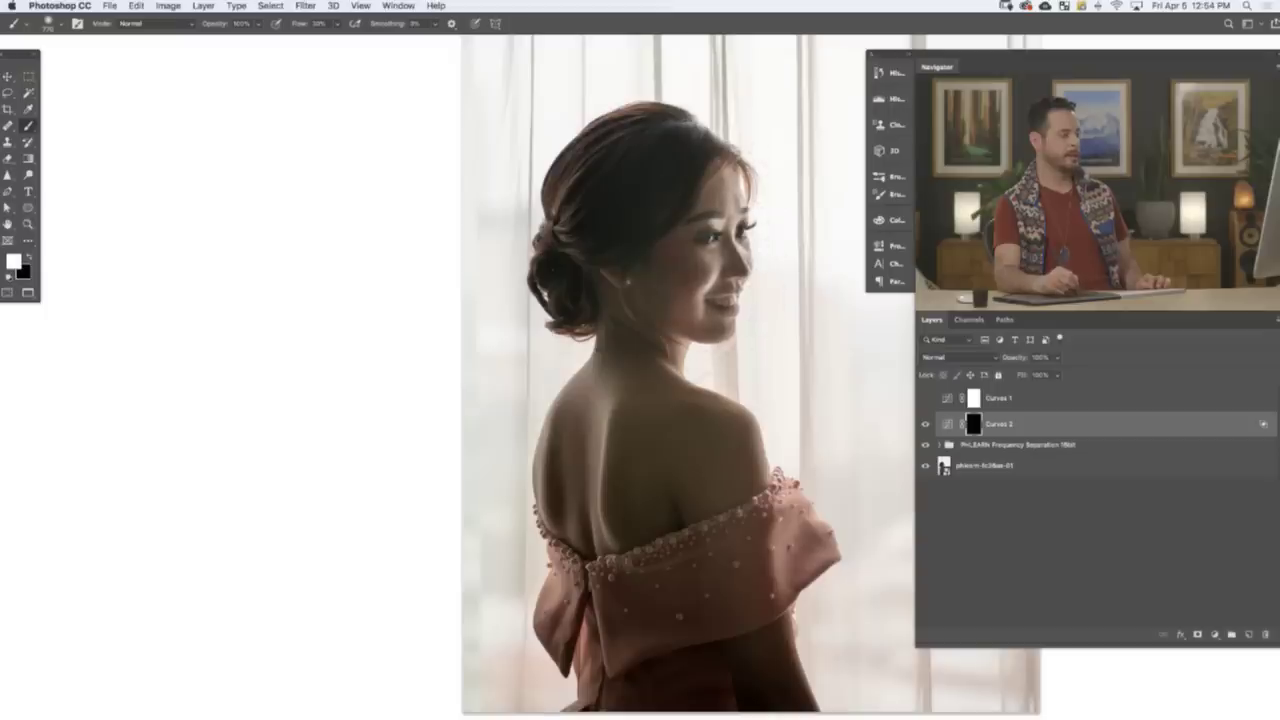
- Paint white on the Curves 2 mask over the woman's back, dress and hair to brighten them, and switch the foreground color to black
drag(598, 440, 594, 540)
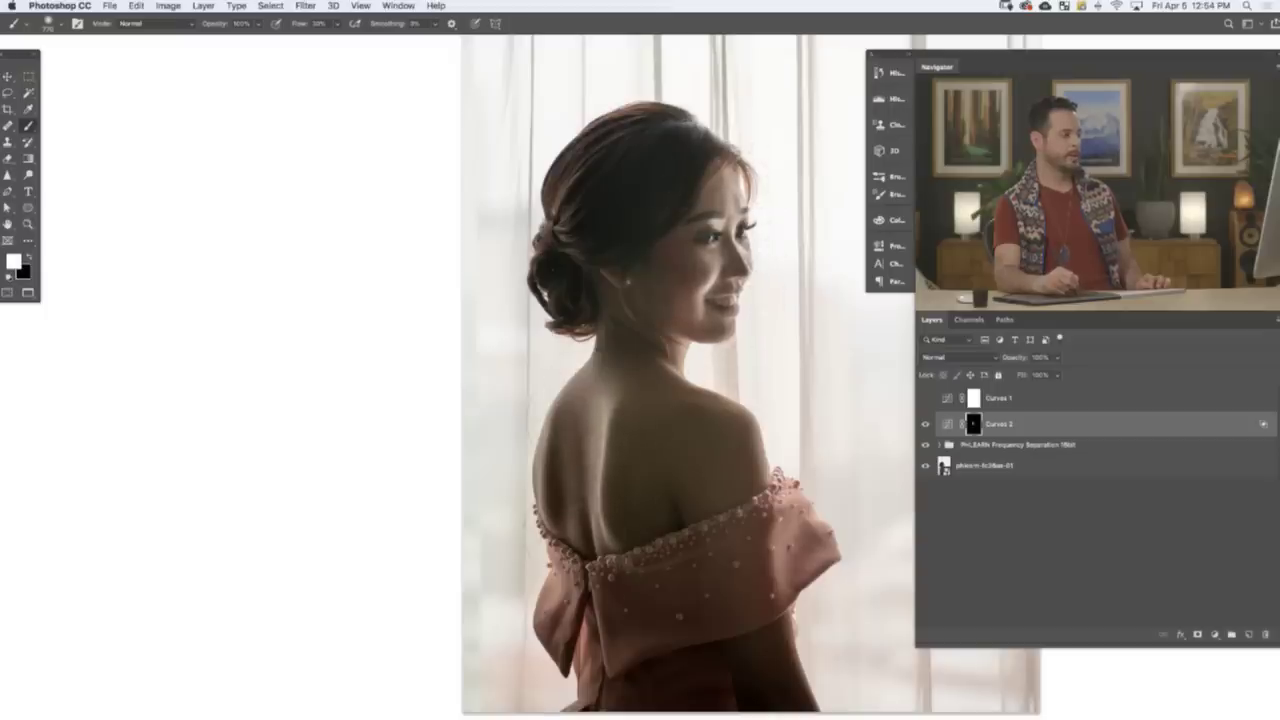
drag(568, 624, 585, 672)
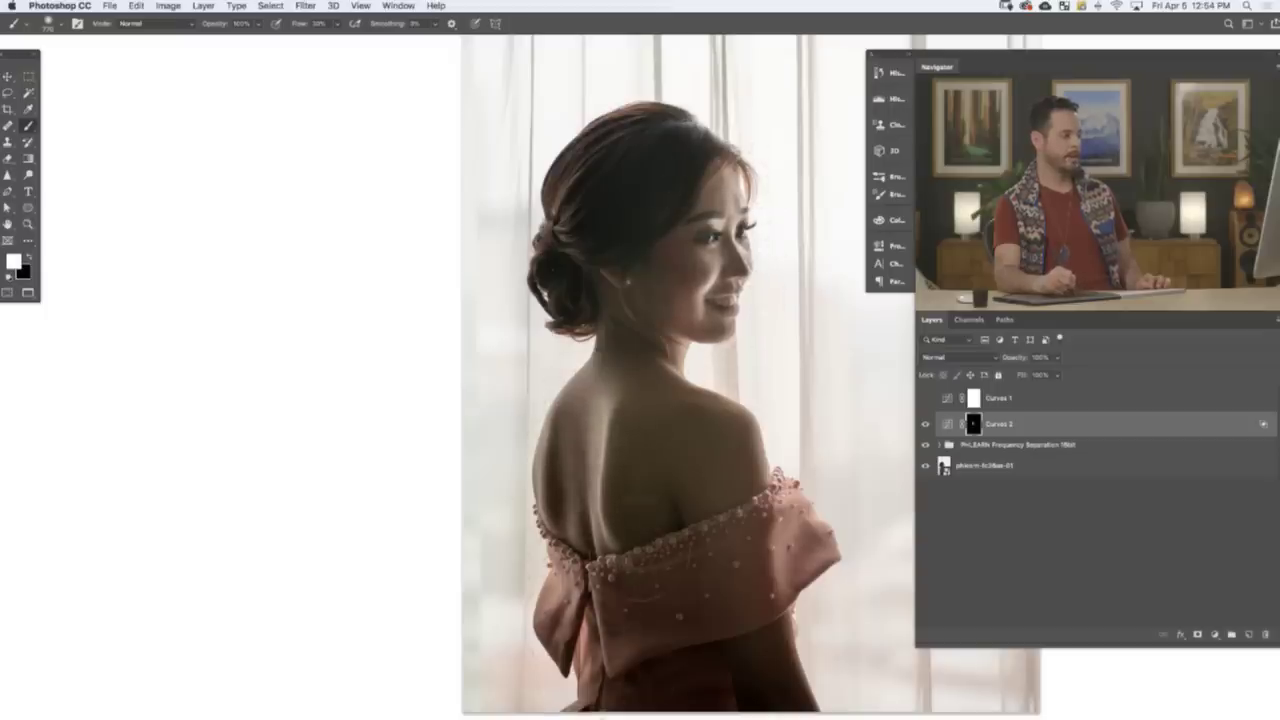
drag(800, 535, 775, 590)
drag(583, 654, 584, 706)
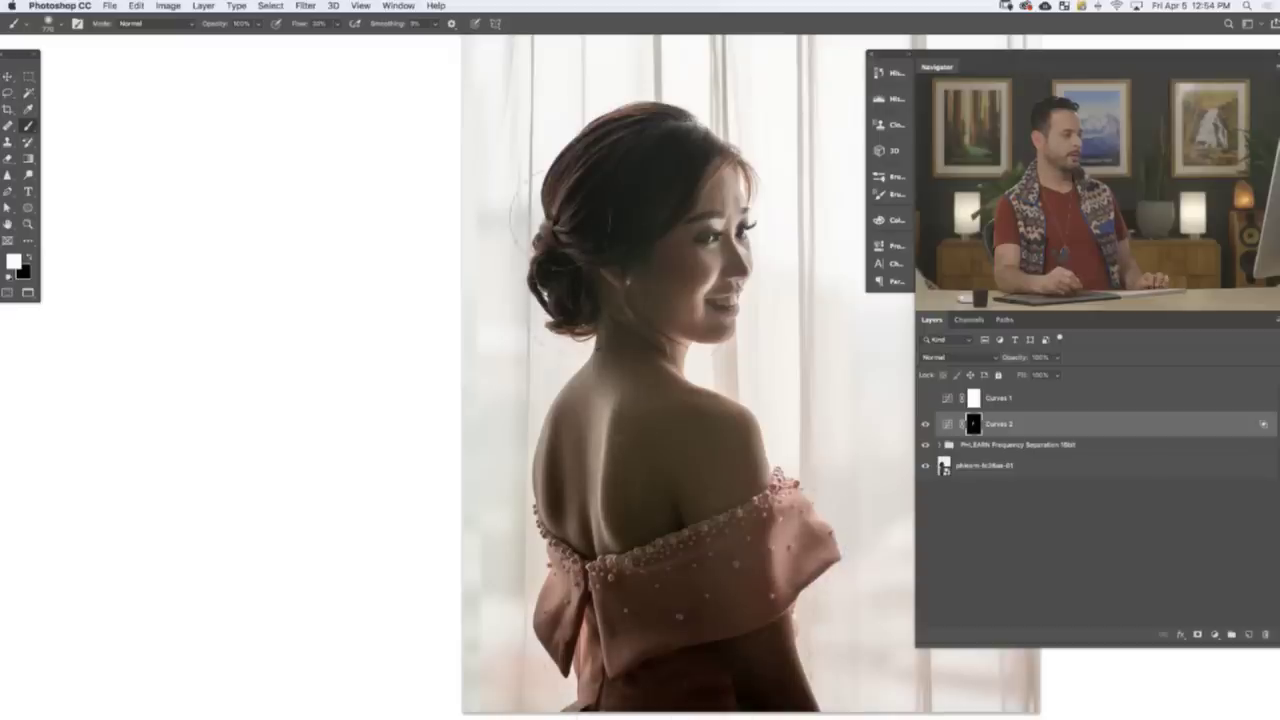
drag(590, 188, 562, 175)
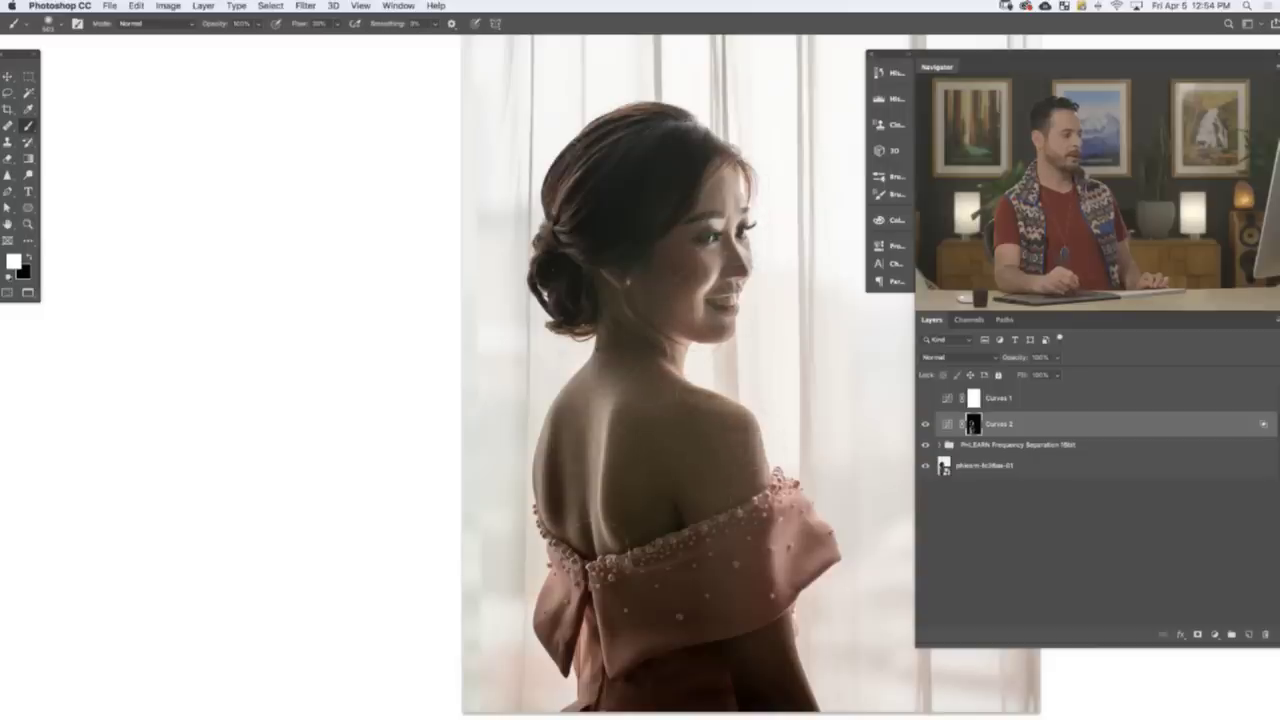
drag(560, 528, 550, 452)
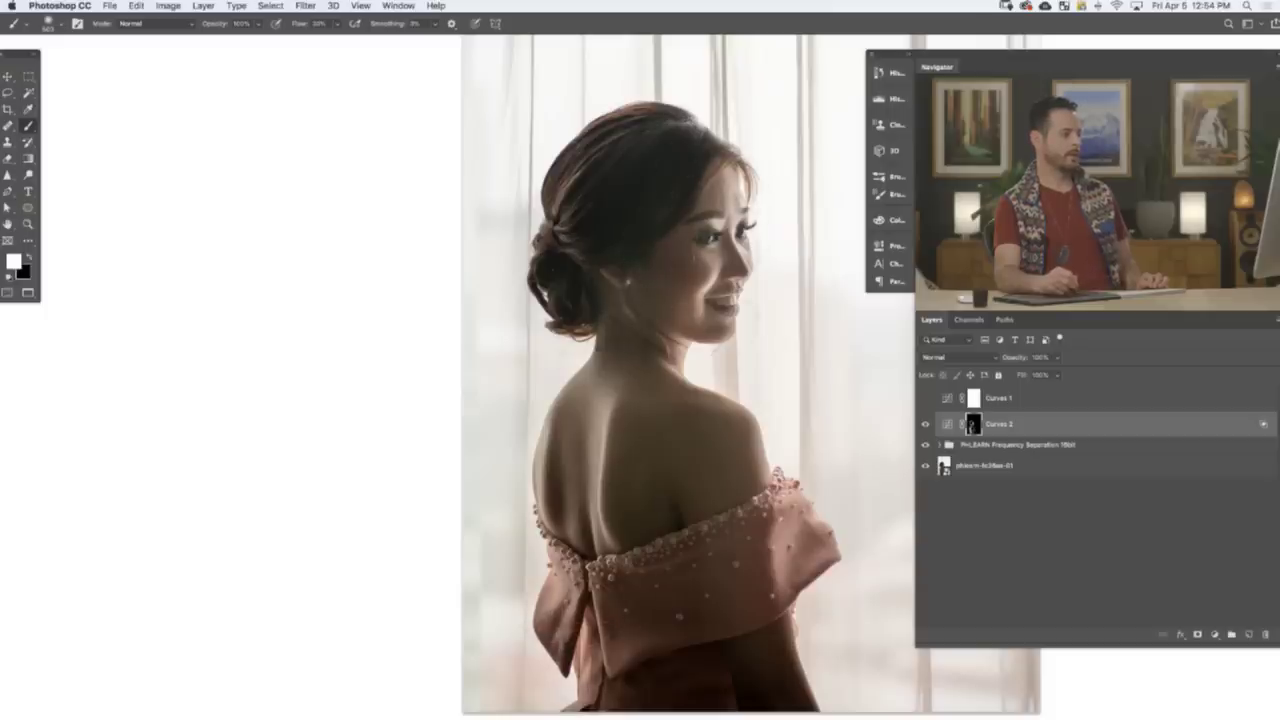
key(x)
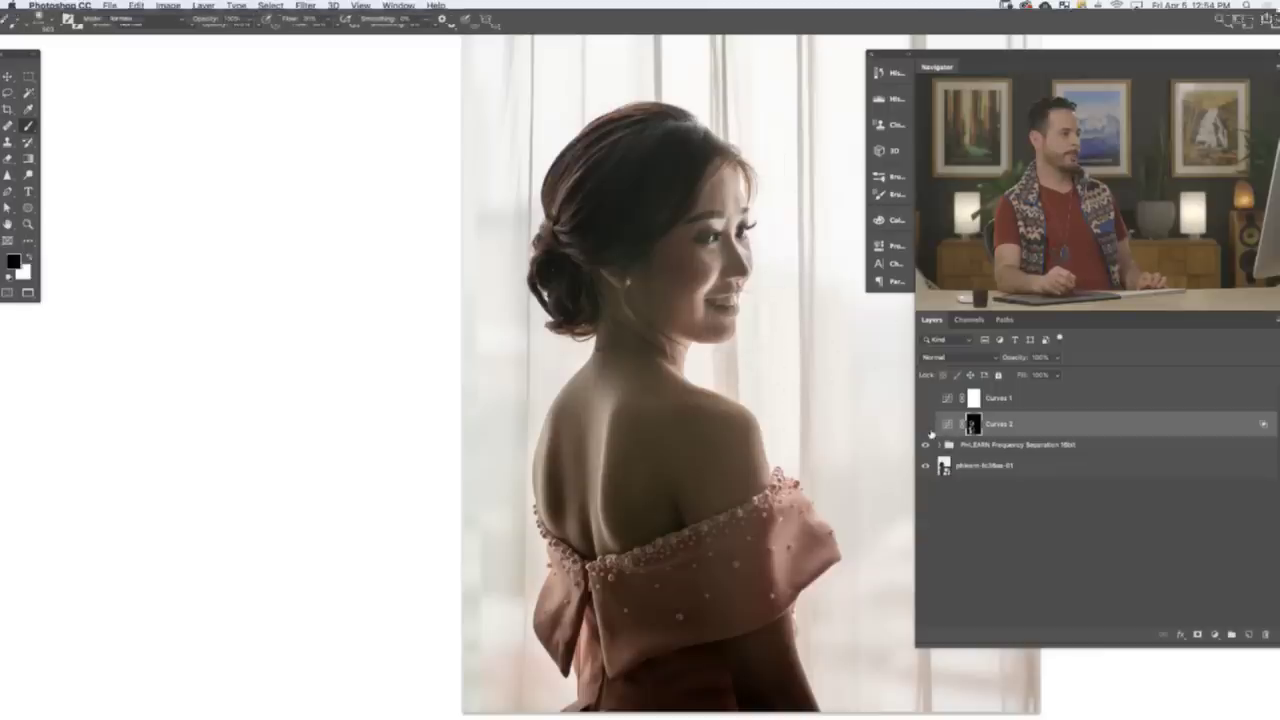
- Toggle the Curves 2 layer's visibility repeatedly to compare the masked brightening with the darker portrait, leaving the layer visible
click(926, 443)
click(926, 443)
click(926, 443)
click(927, 443)
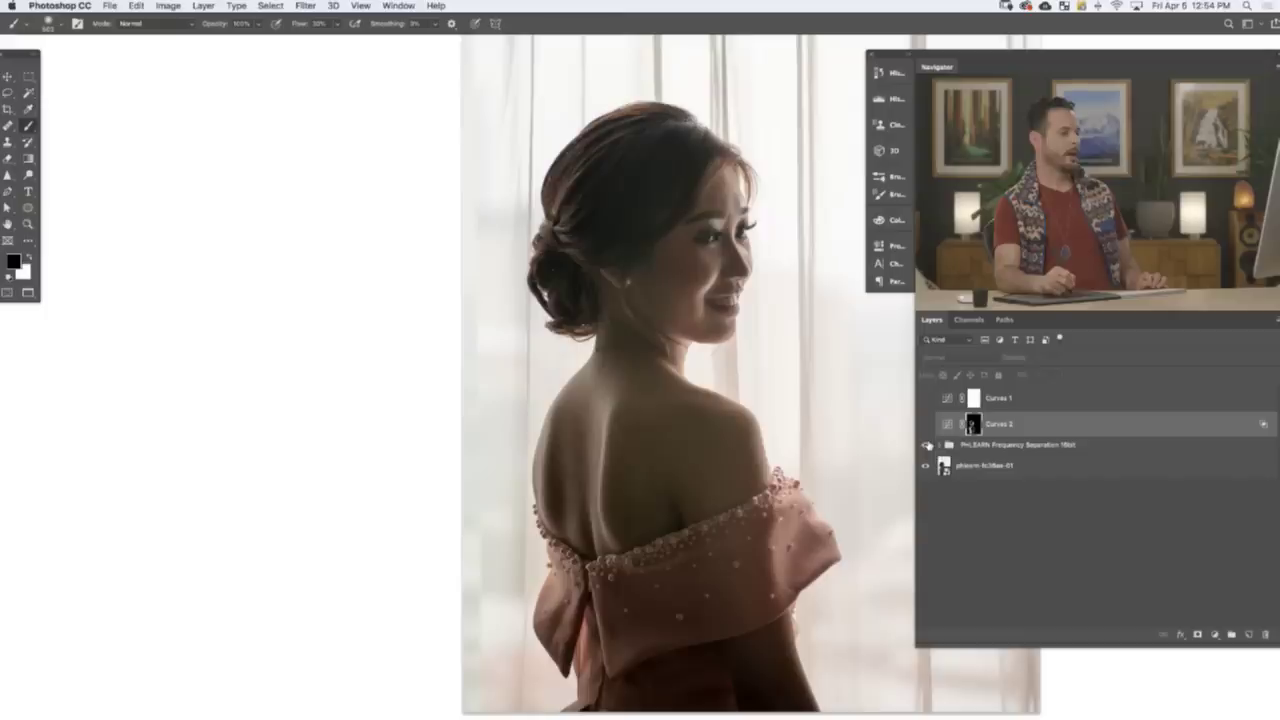
click(927, 432)
click(925, 436)
click(925, 439)
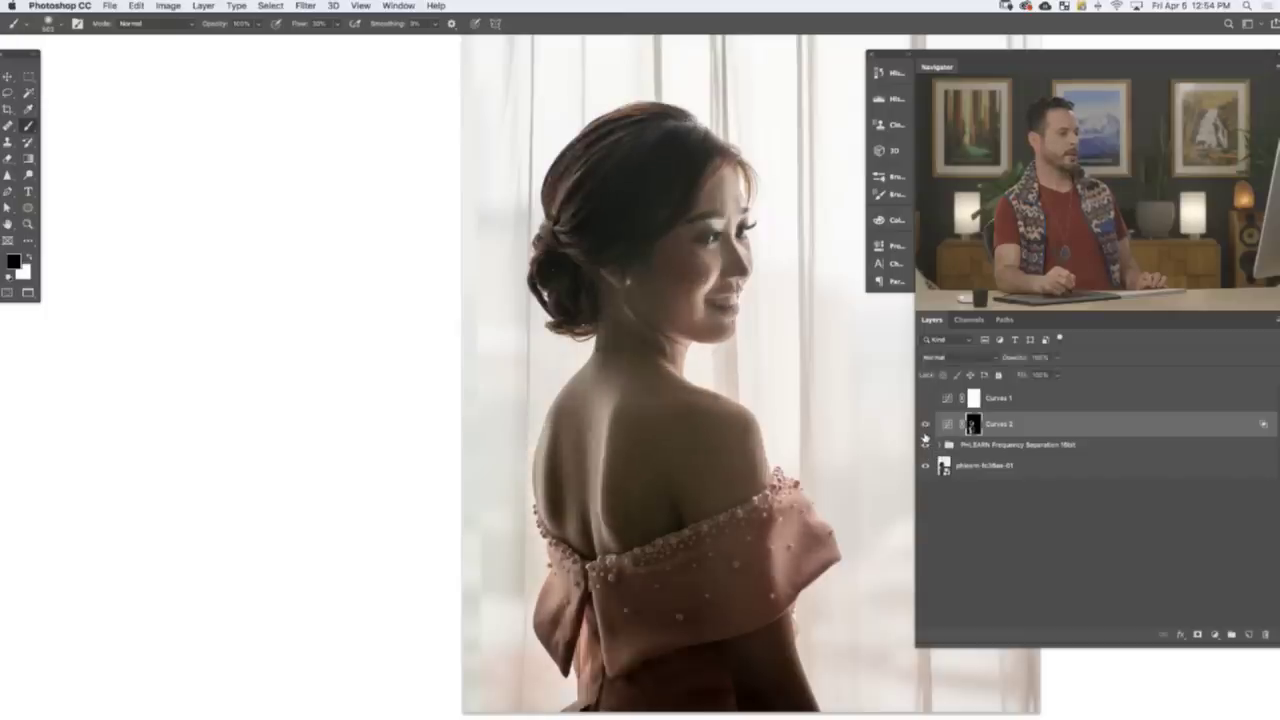
click(925, 441)
click(926, 425)
- Open the Curves 2 adjustment and fine-tune the upper midtone point on its RGB curve
double_click(949, 426)
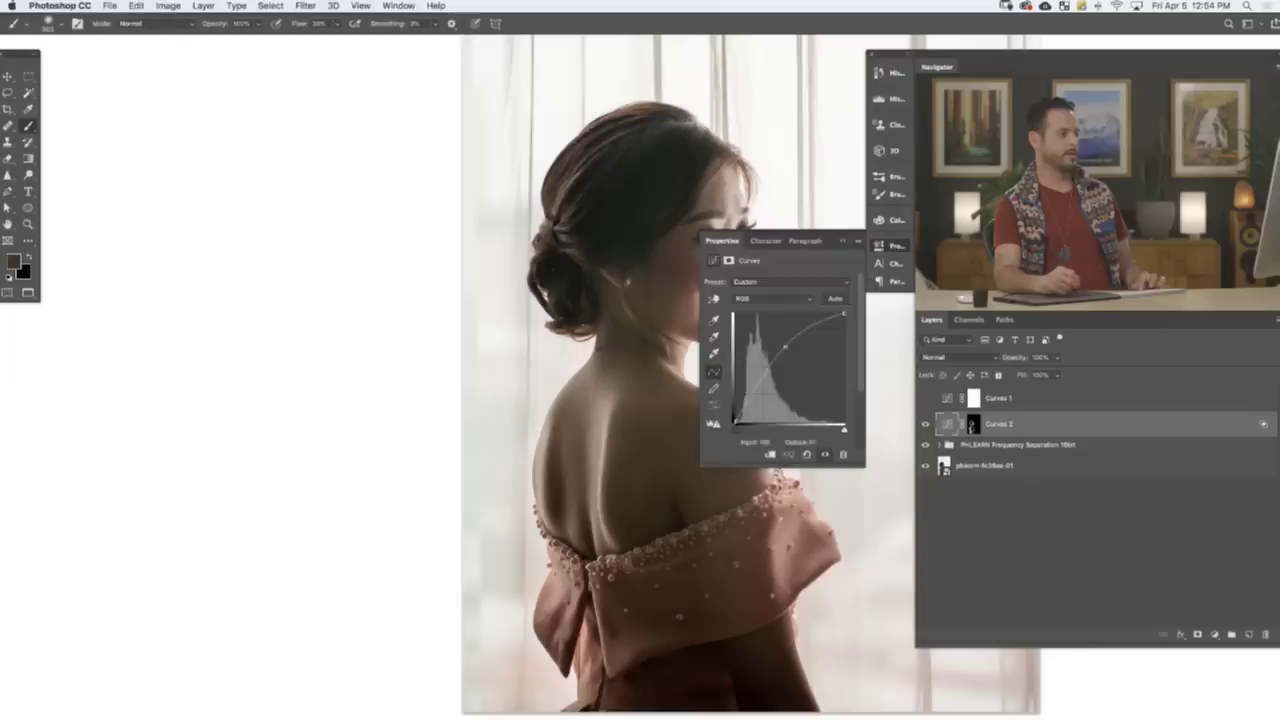
drag(590, 422, 467, 435)
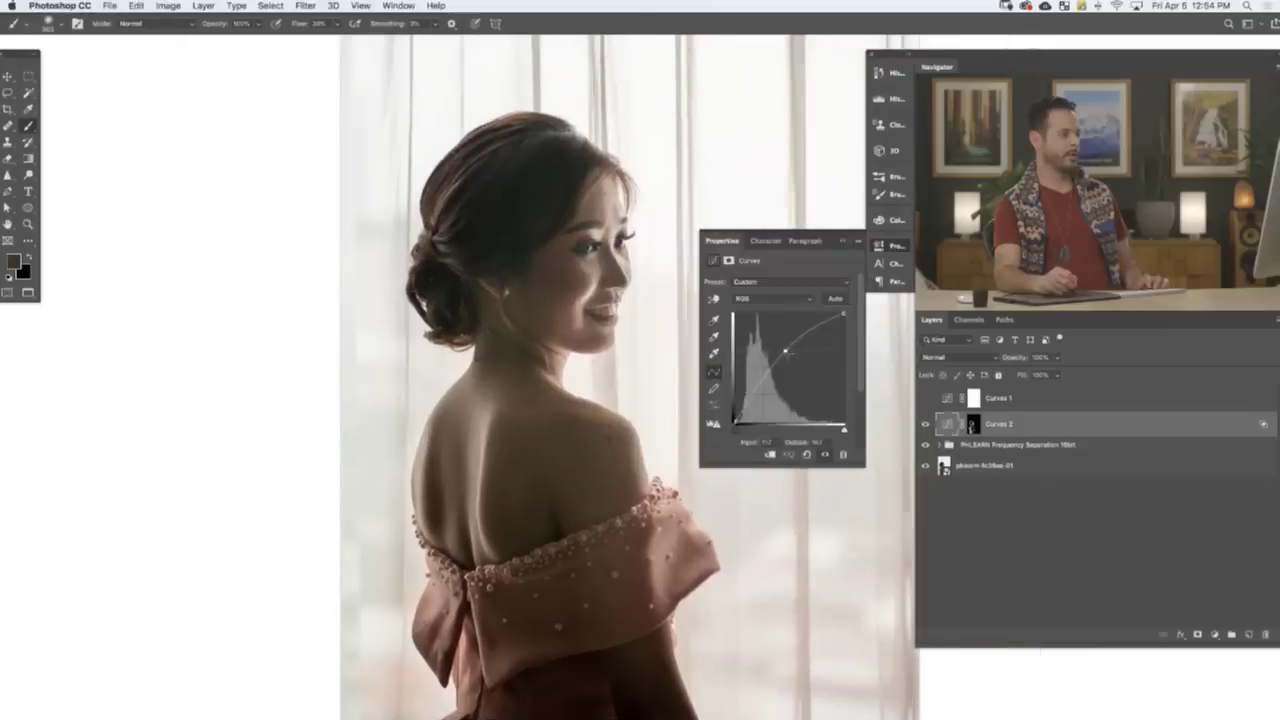
drag(786, 352, 788, 352)
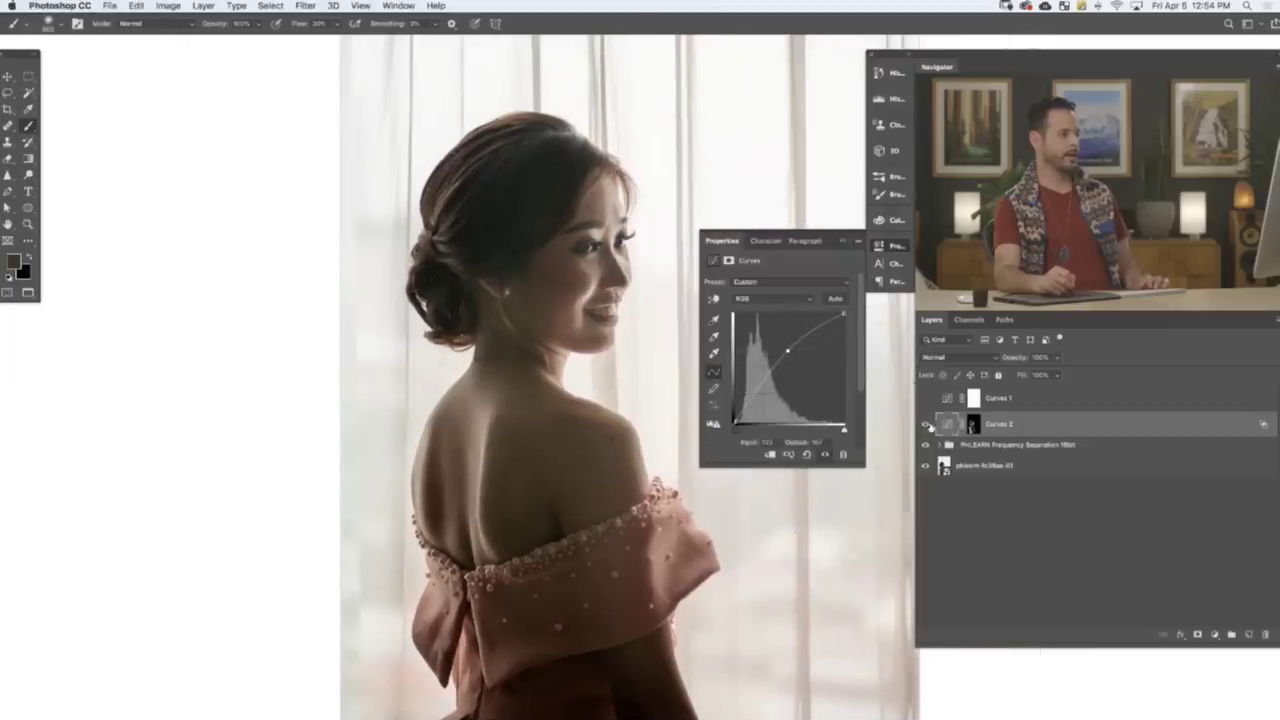
- Compare the portrait with and without the adjusted Curves 2 layer, closing the curve settings along the way
click(926, 425)
click(926, 425)
click(926, 425)
click(926, 425)
click(894, 250)
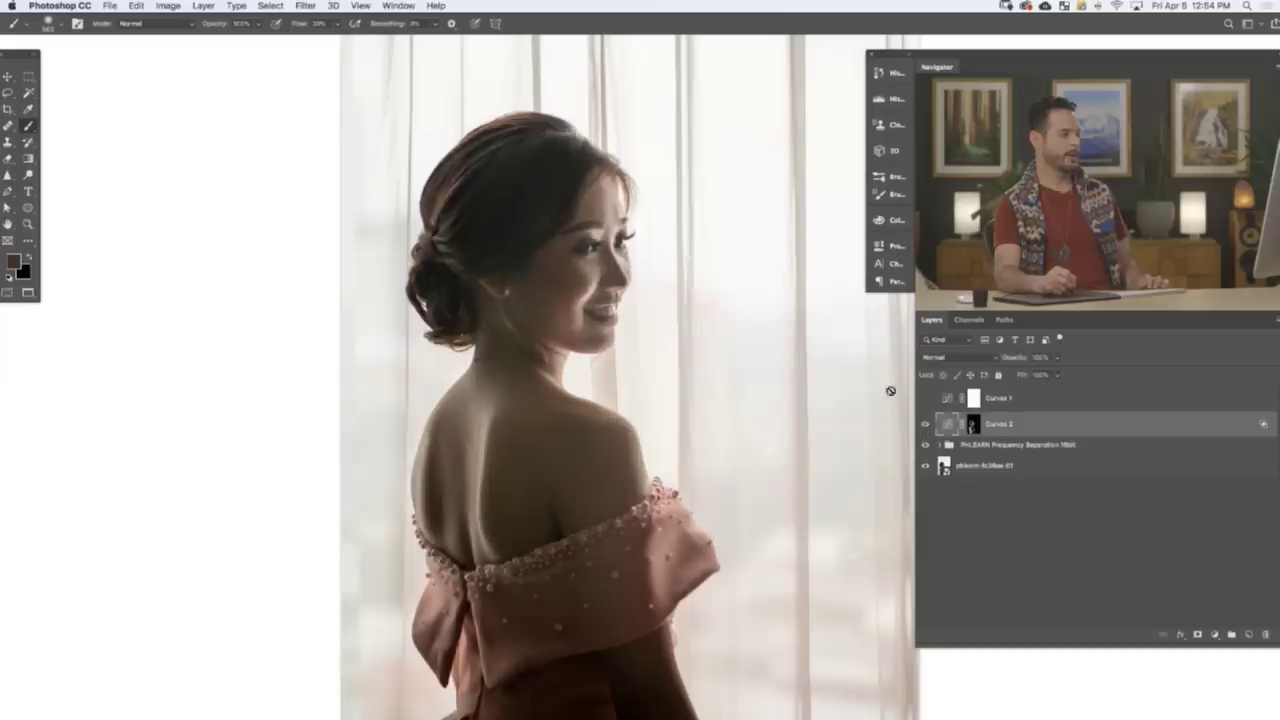
click(926, 425)
click(926, 425)
click(926, 425)
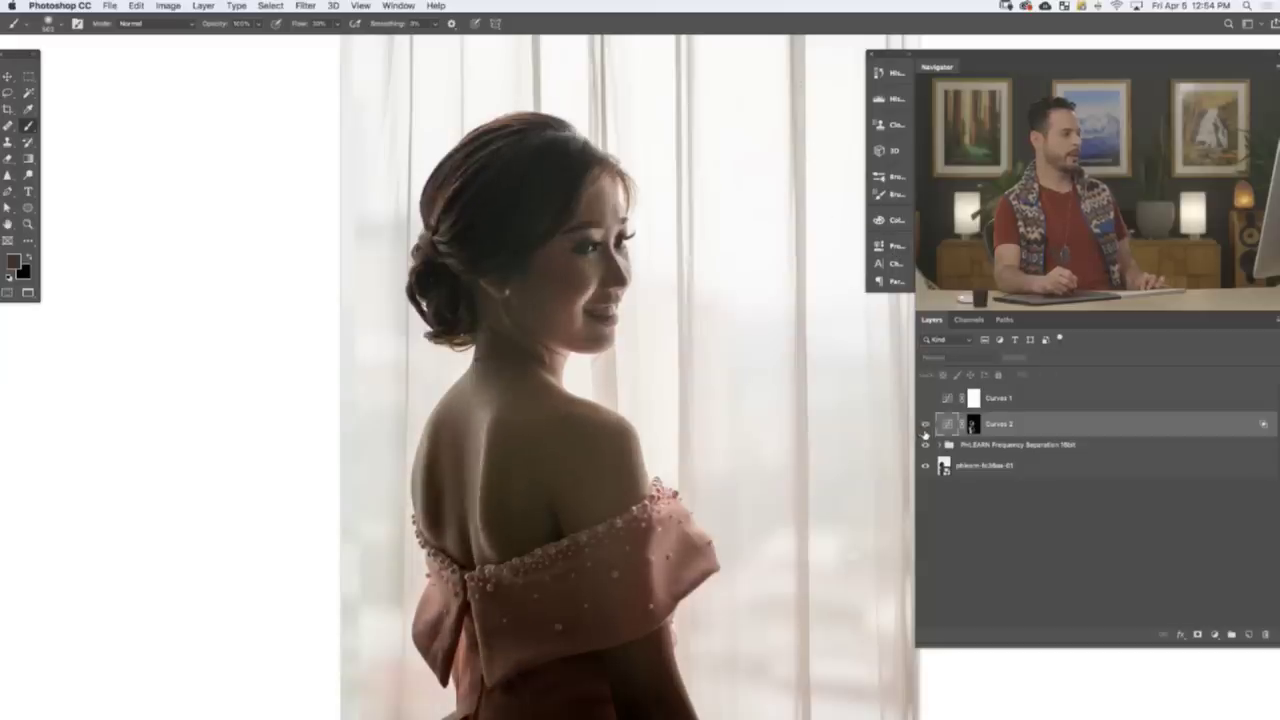
click(926, 425)
scroll(796, 446, down, 3)
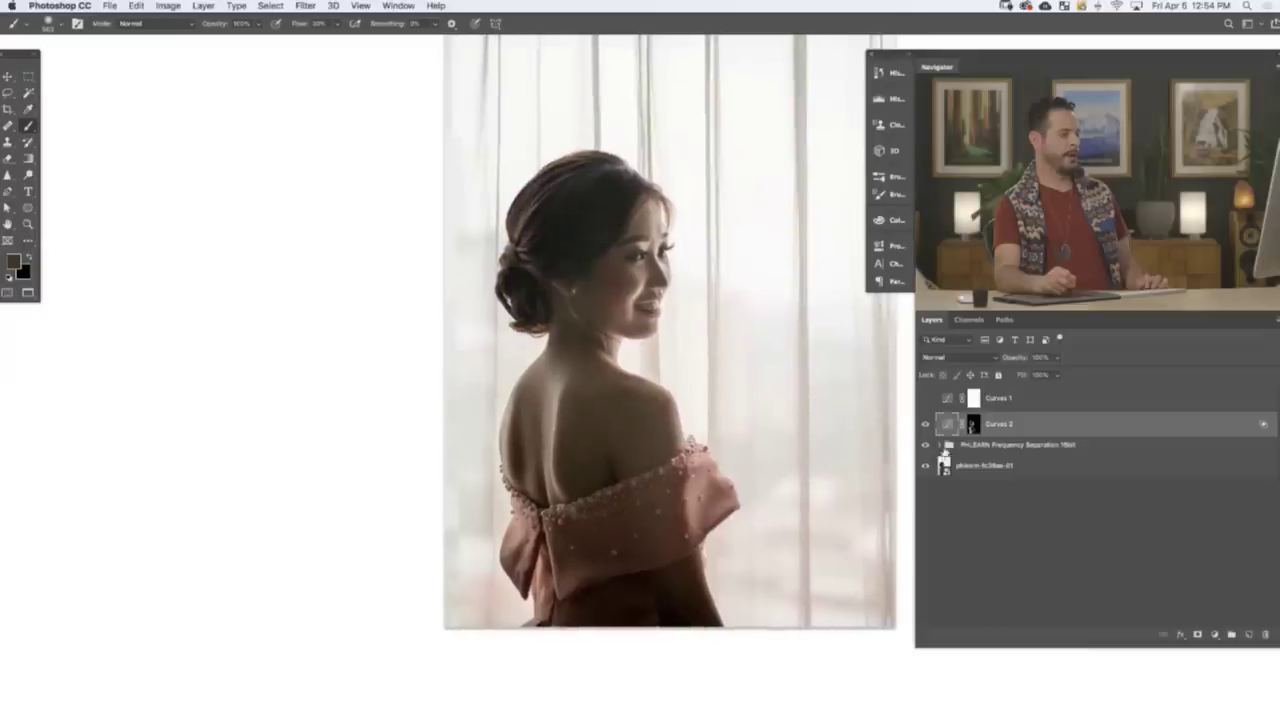
click(926, 446)
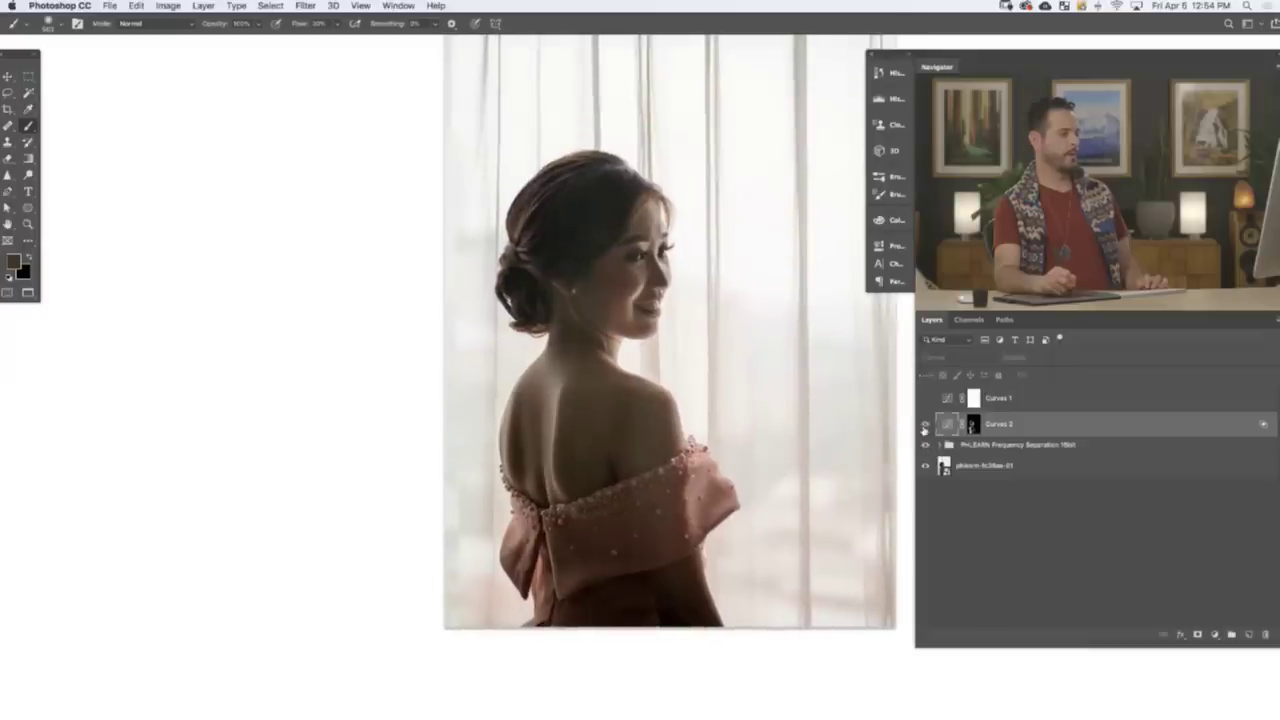
click(925, 425)
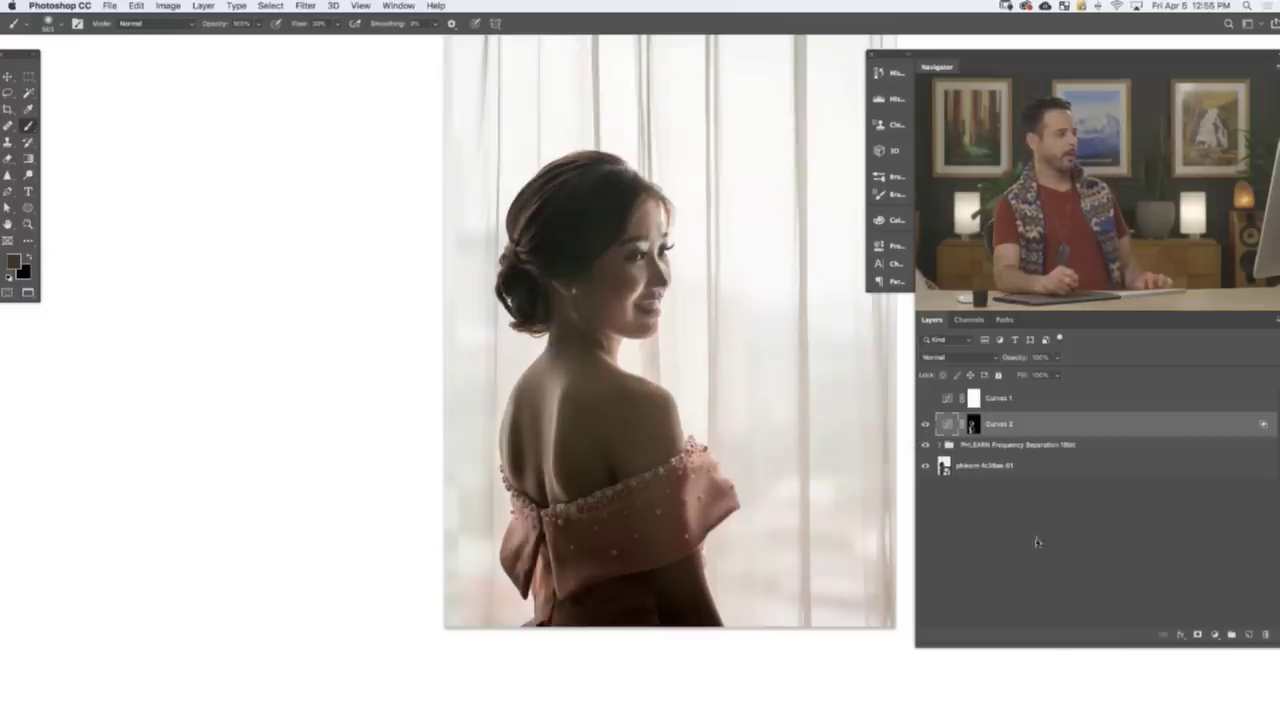
scroll(658, 549, up, 5)
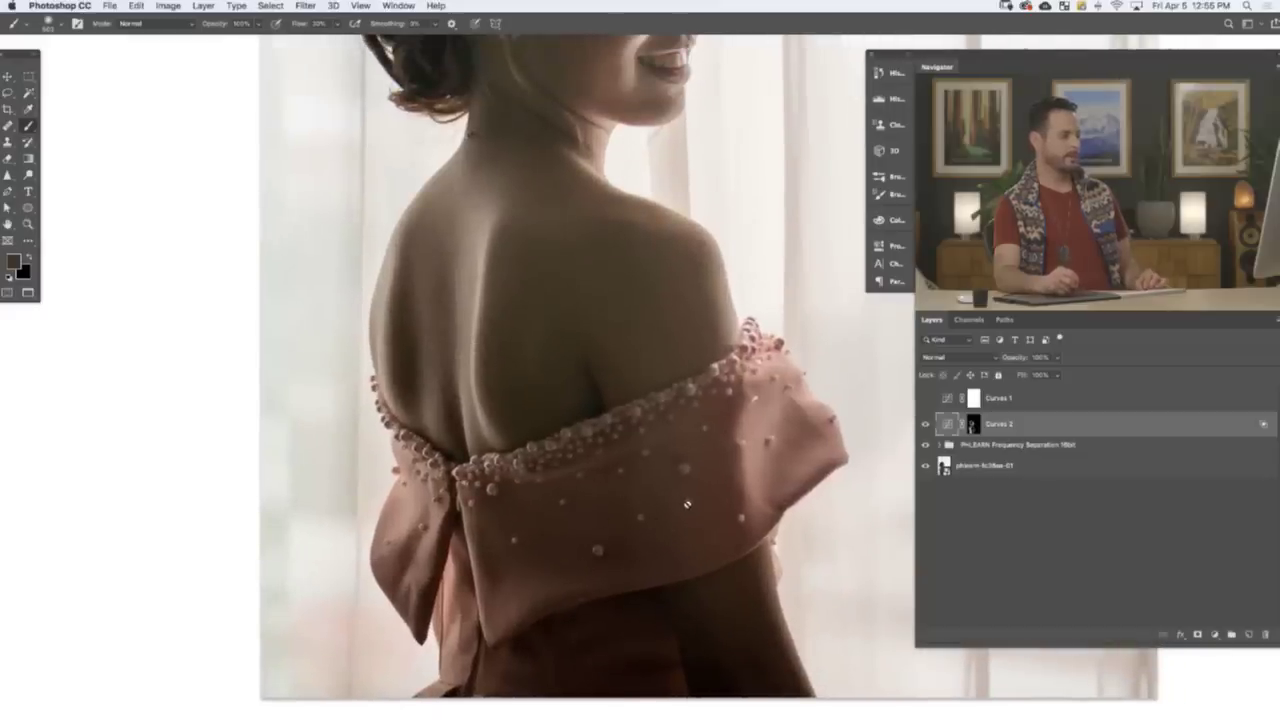
scroll(716, 502, down, 1)
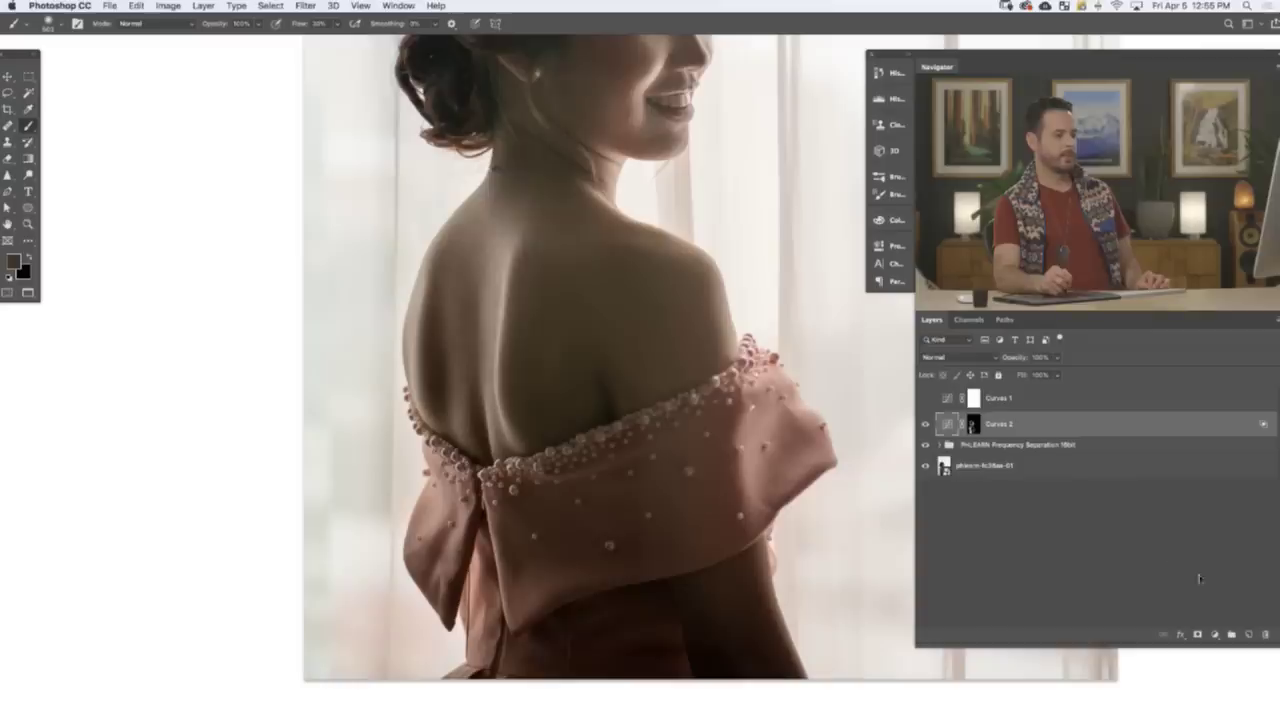
click(1248, 634)
click(270, 5)
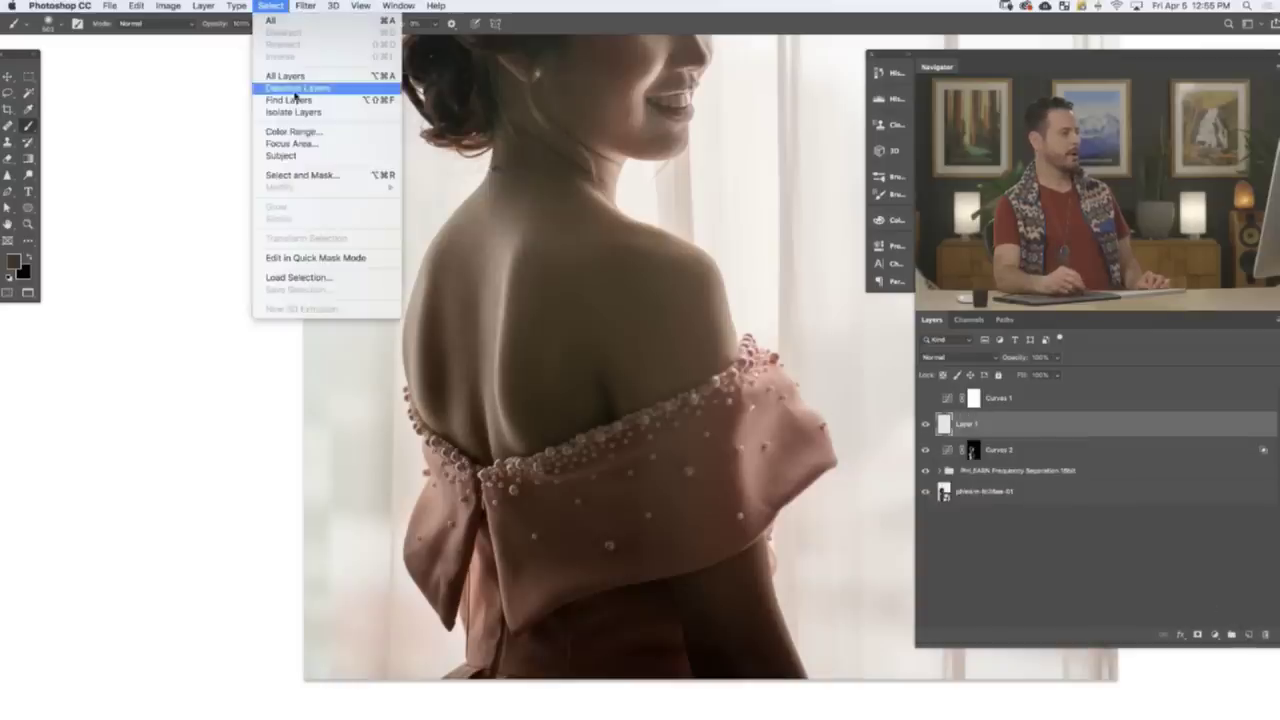
click(297, 134)
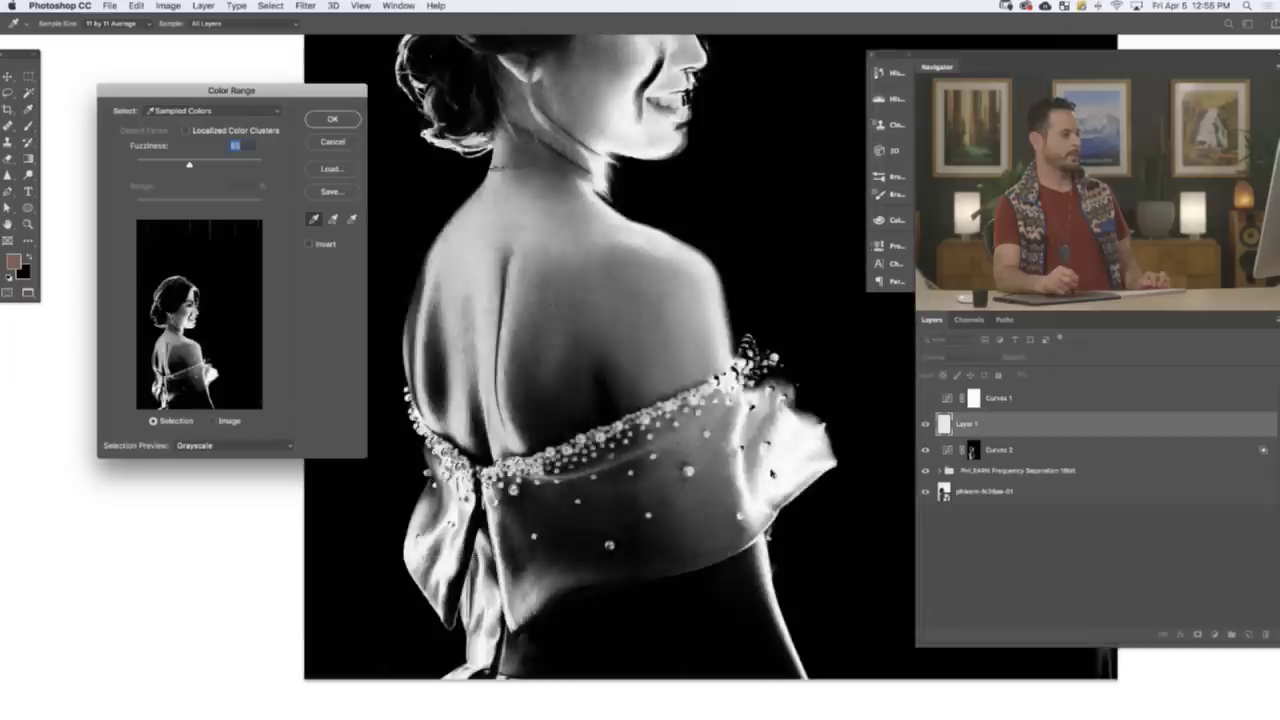
click(731, 479)
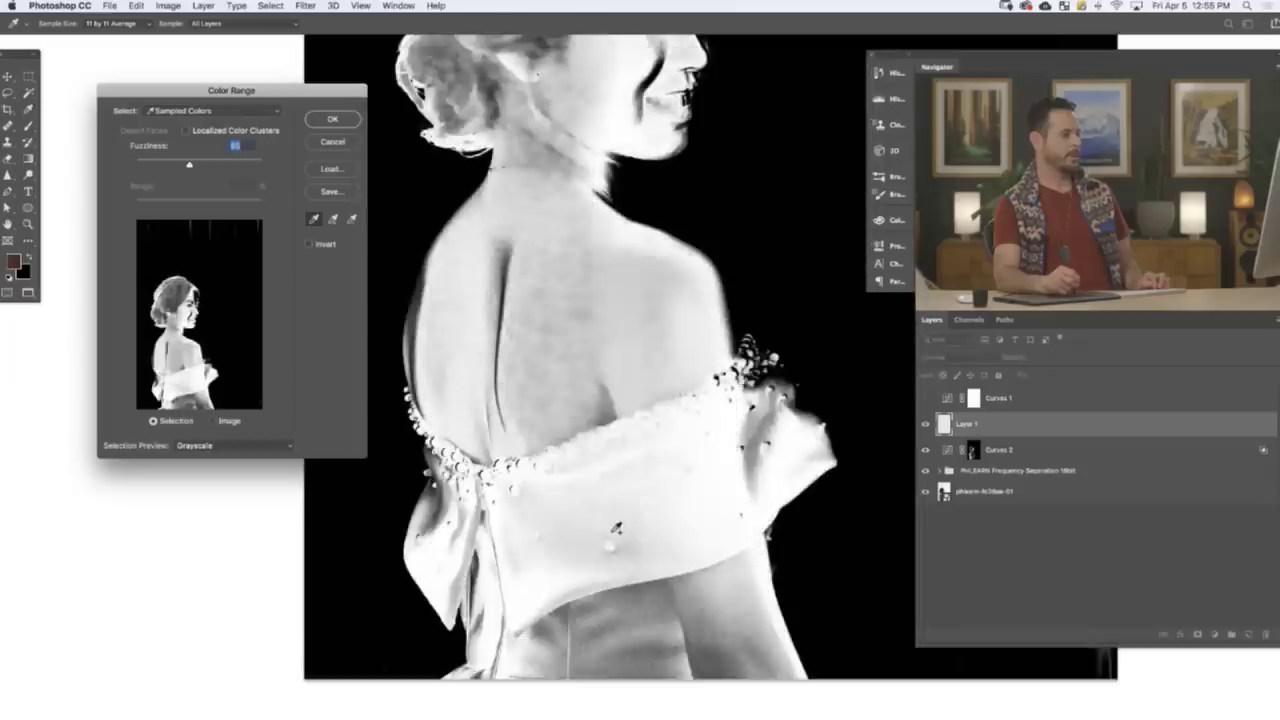
click(619, 528)
click(558, 535)
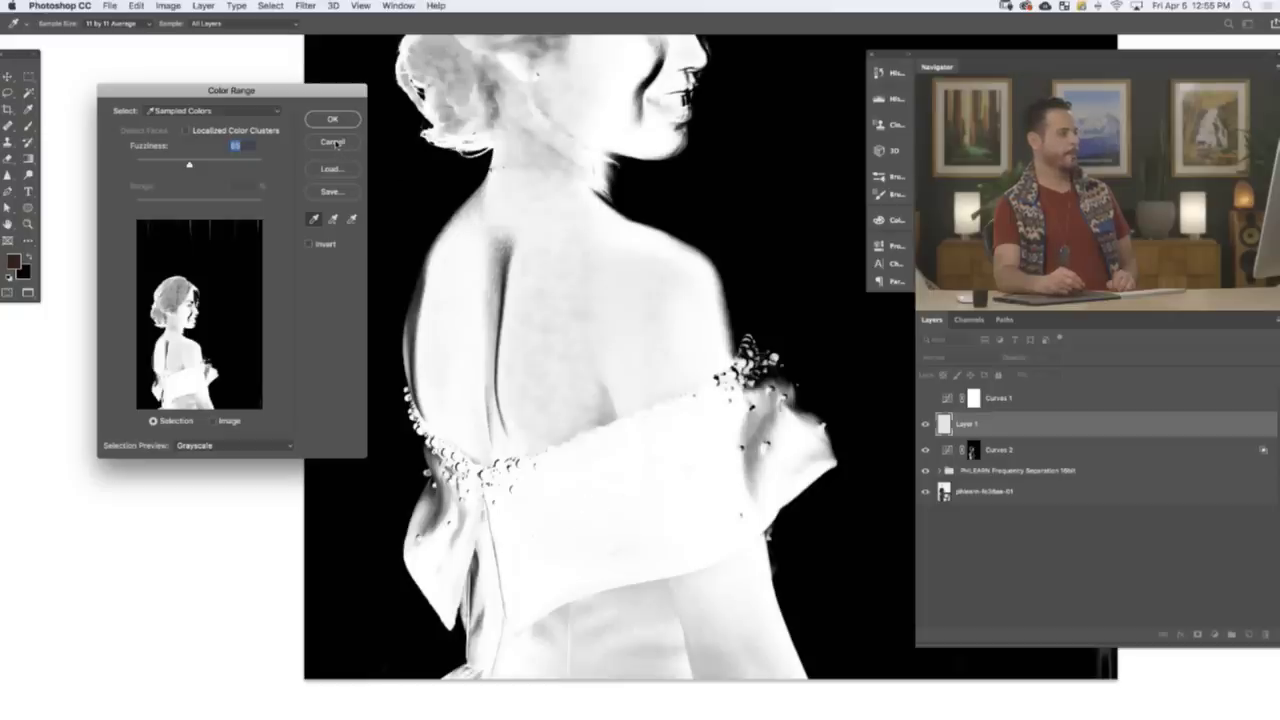
click(332, 143)
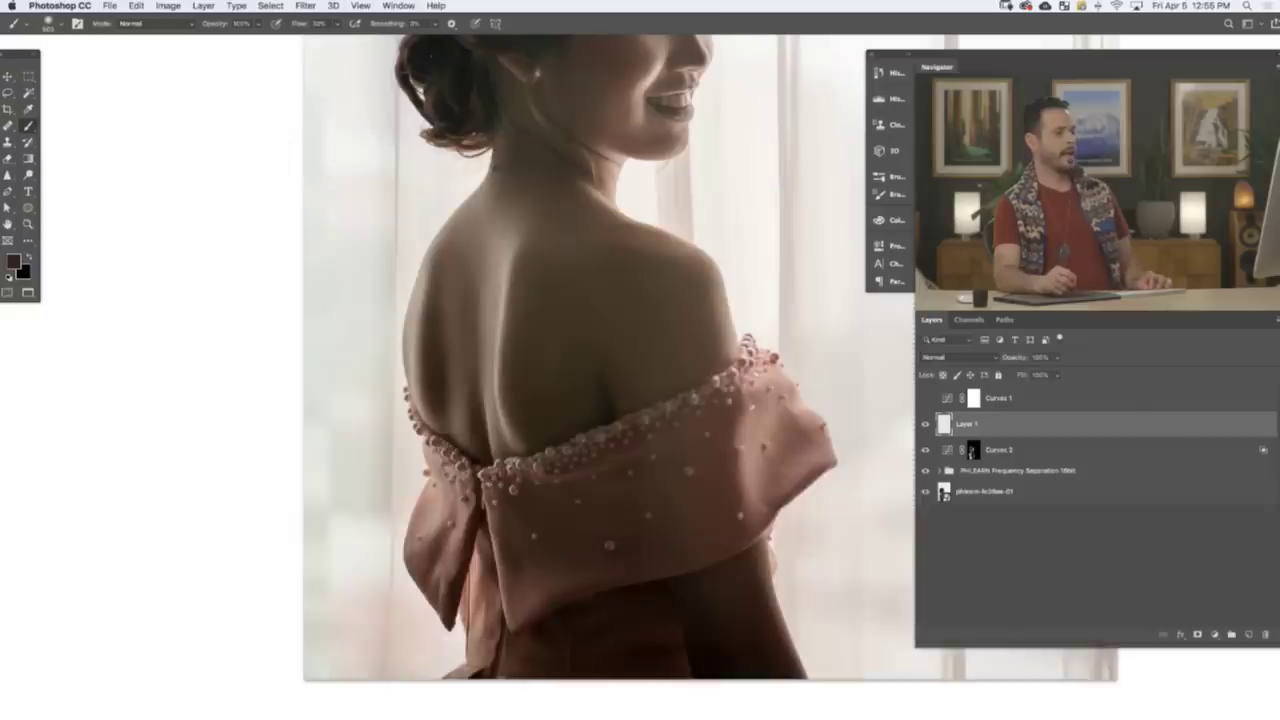
- Add a Solid Color fill layer above Curves 2 in a peach orange with hue 22, saturation 43 and brightness 77
click(1216, 637)
click(1220, 653)
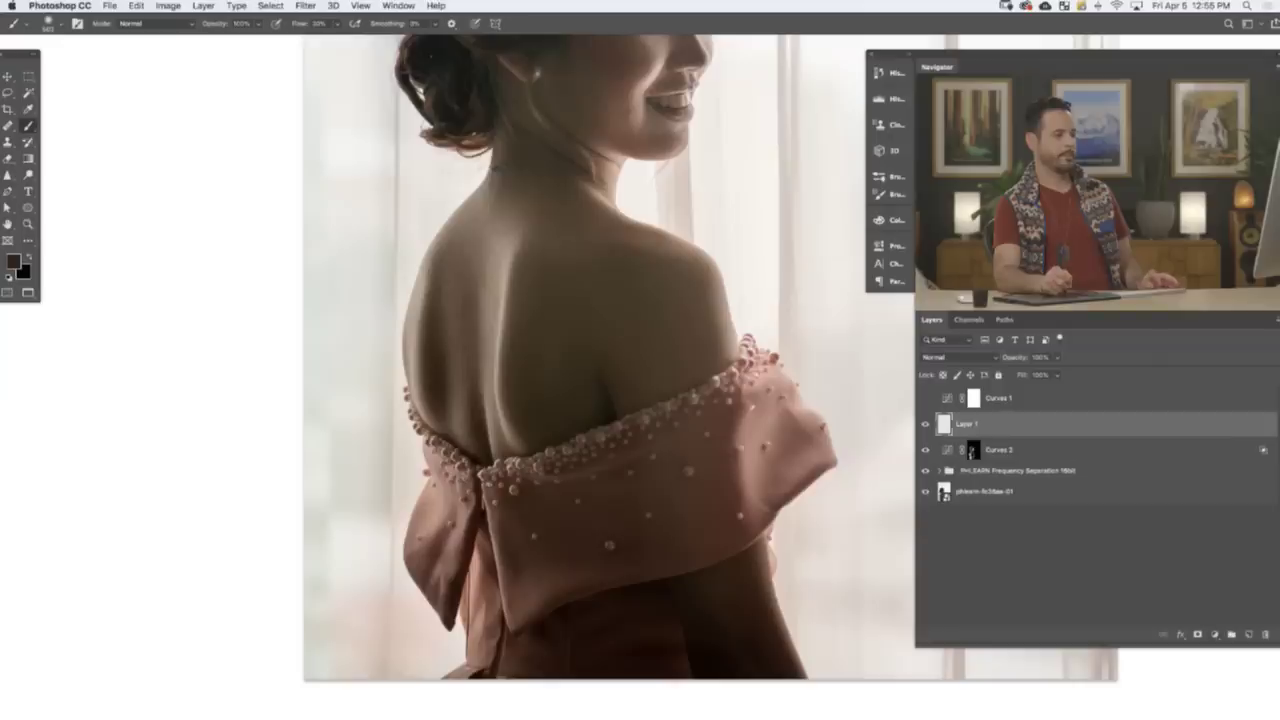
click(1216, 637)
click(1215, 647)
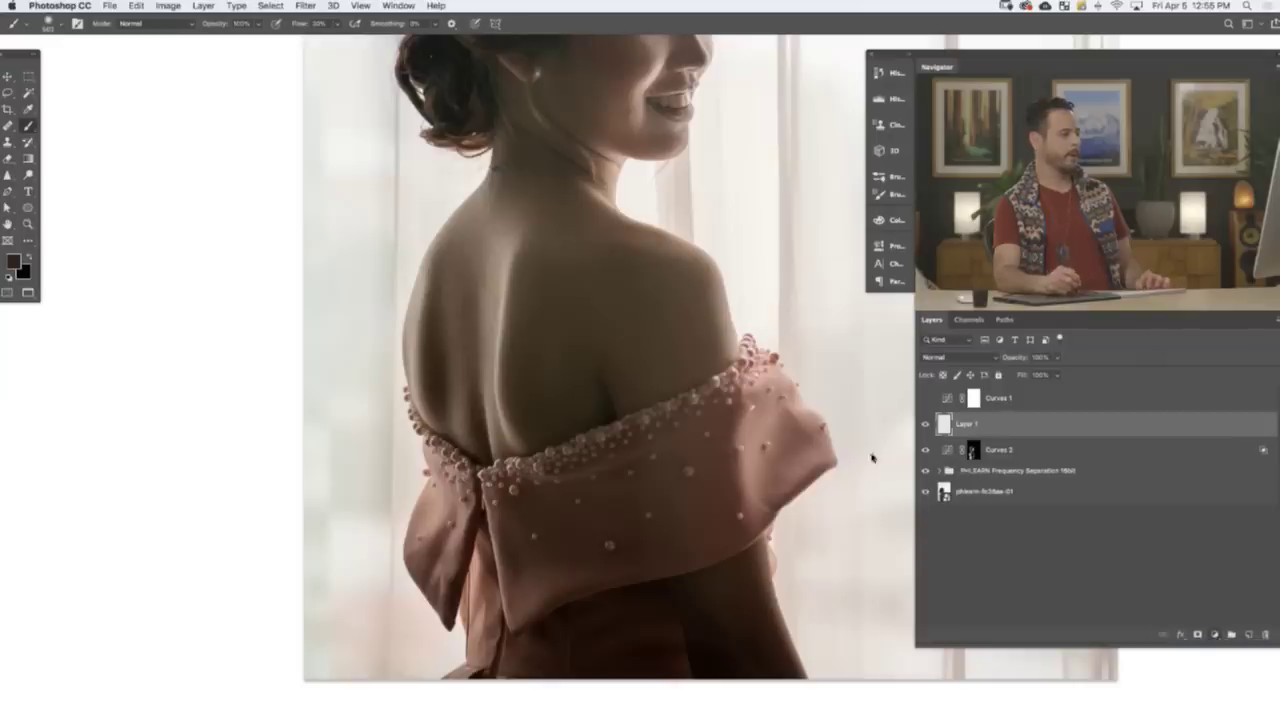
drag(123, 400, 94, 390)
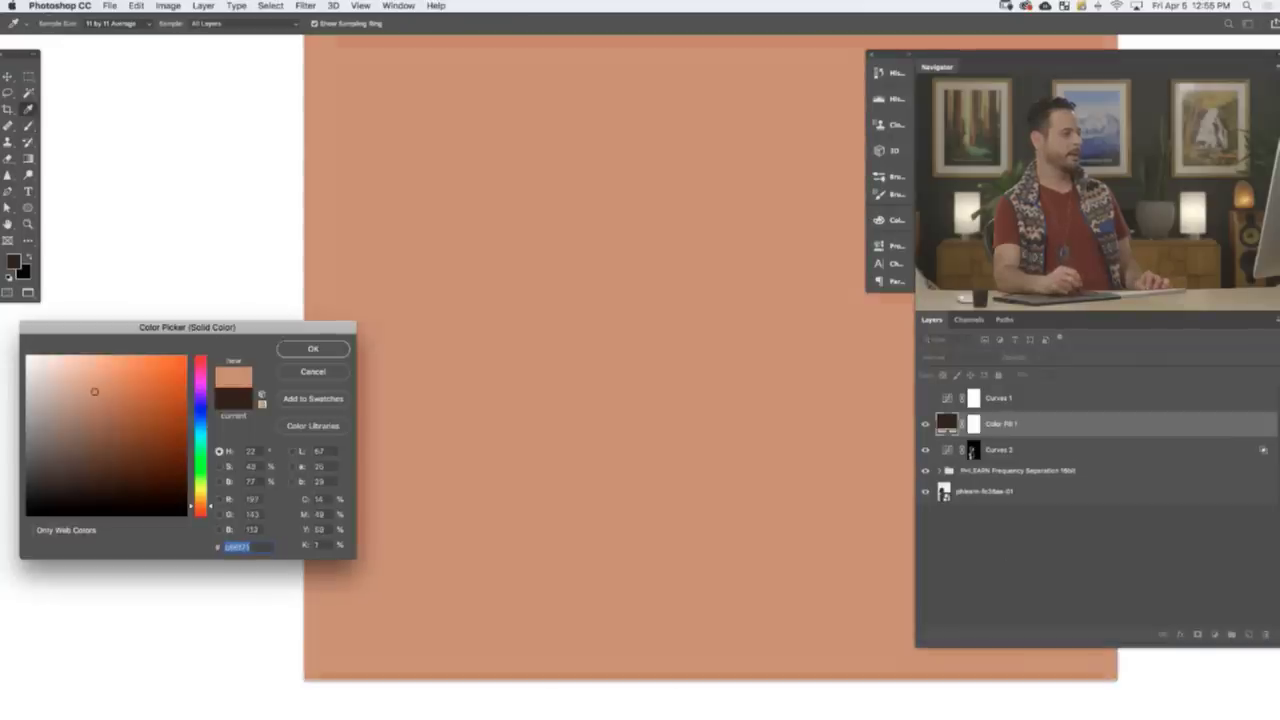
key(Return)
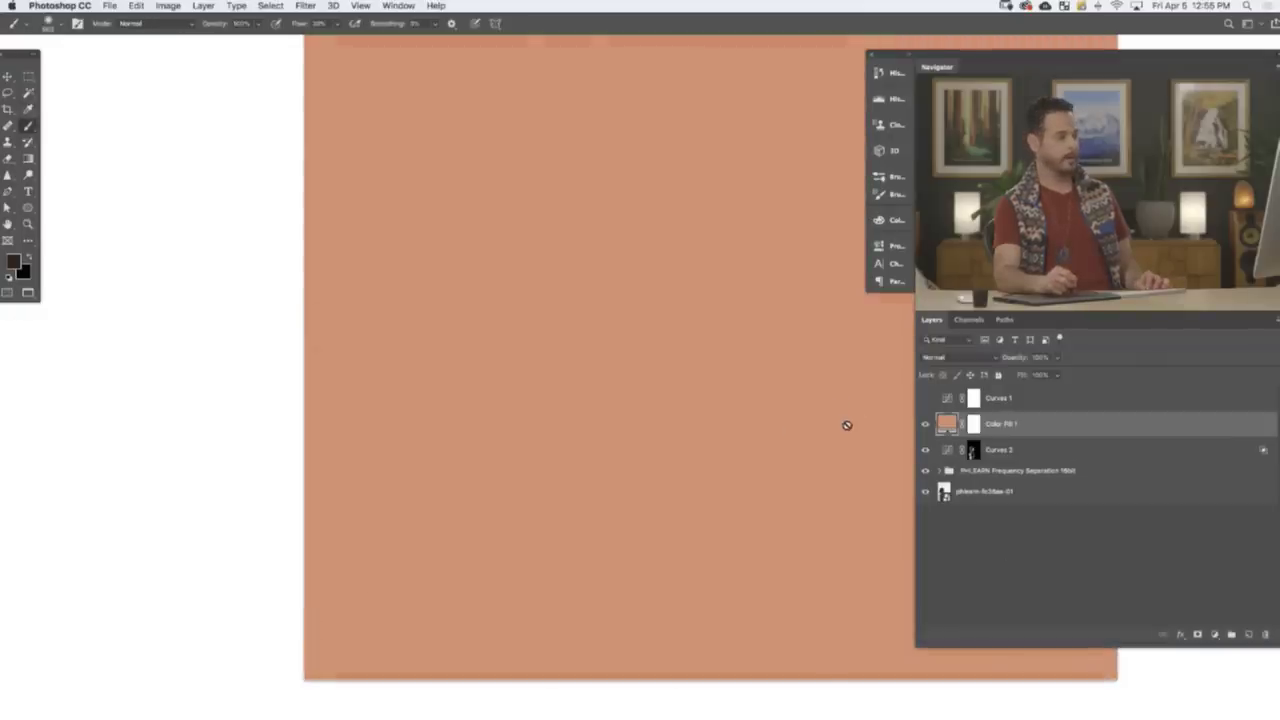
- Set the peach fill layer's blend mode to Soft Light and toggle its visibility to check the tint
click(936, 360)
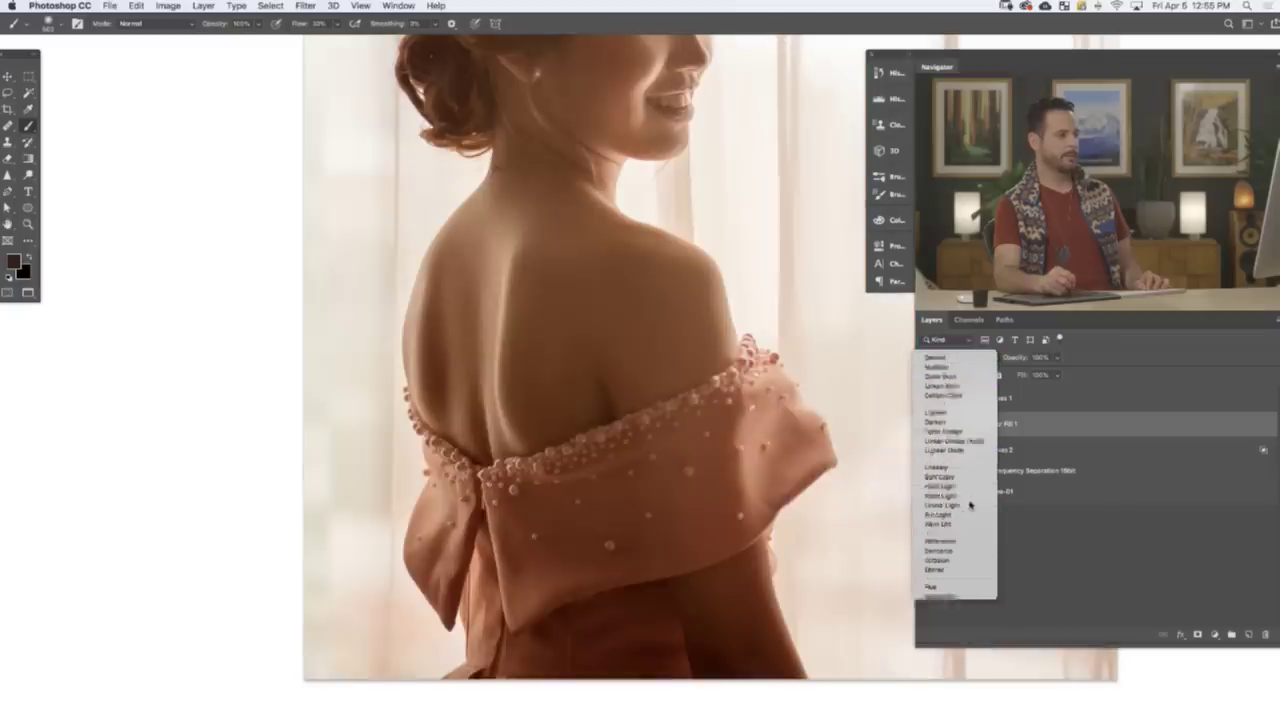
click(955, 503)
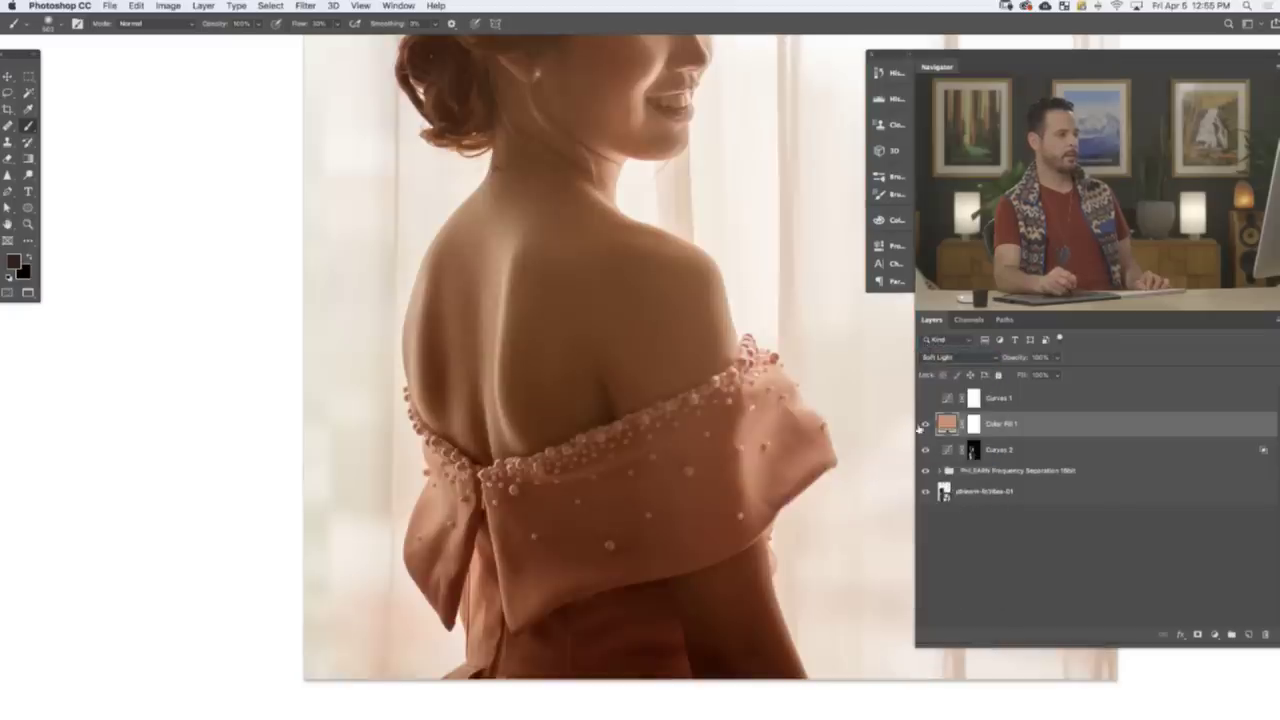
click(925, 424)
click(925, 424)
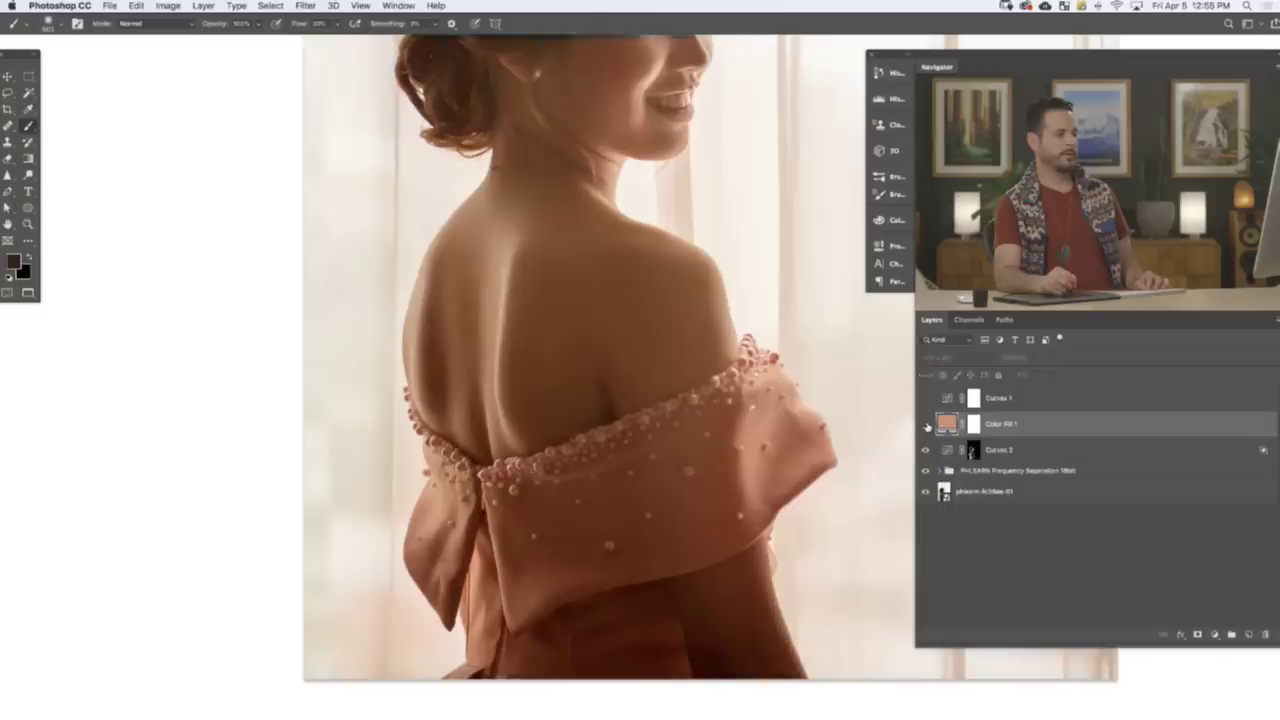
click(925, 424)
click(925, 424)
- Invert the Color Fill 1 mask to black and make white the foreground color
key(d)
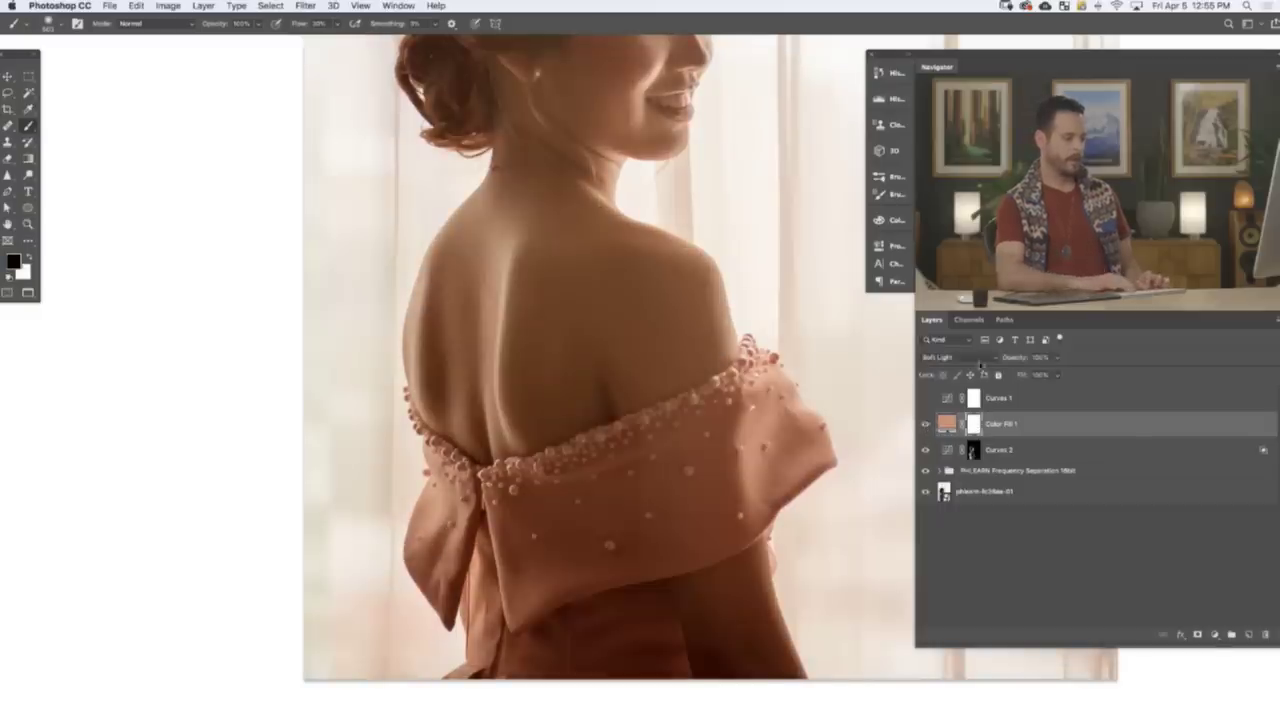
key(super+i)
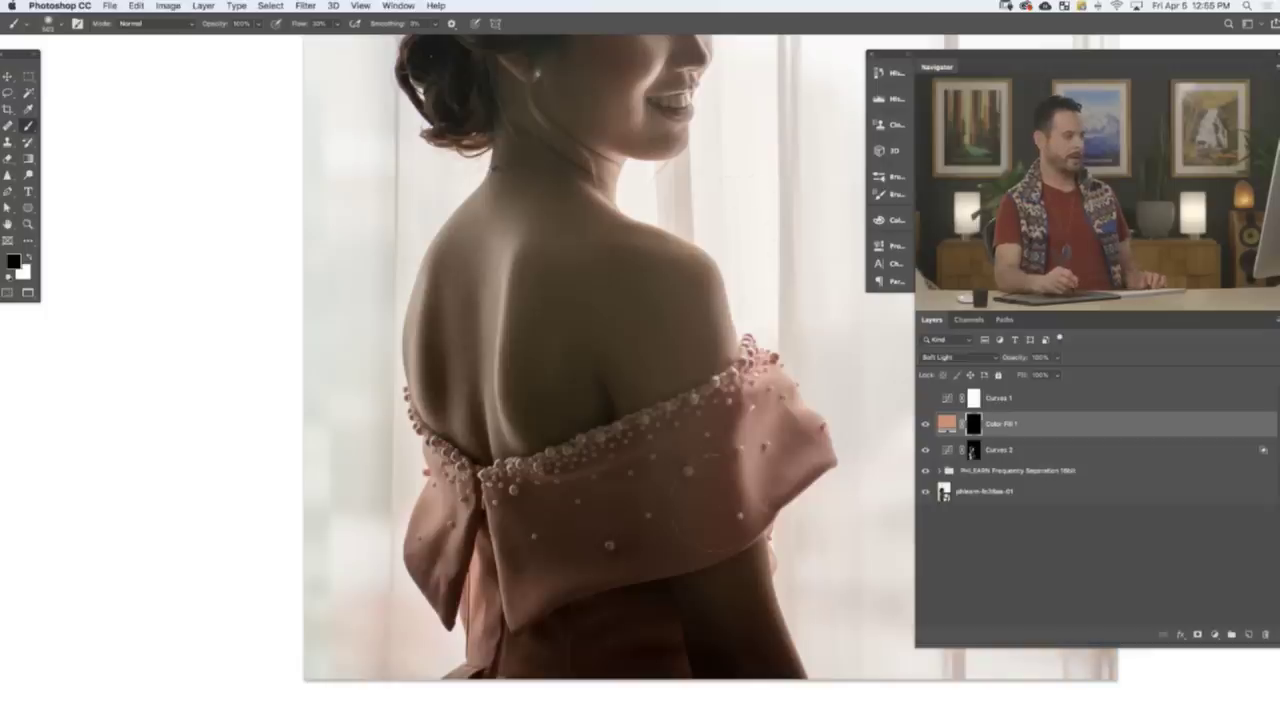
key(x)
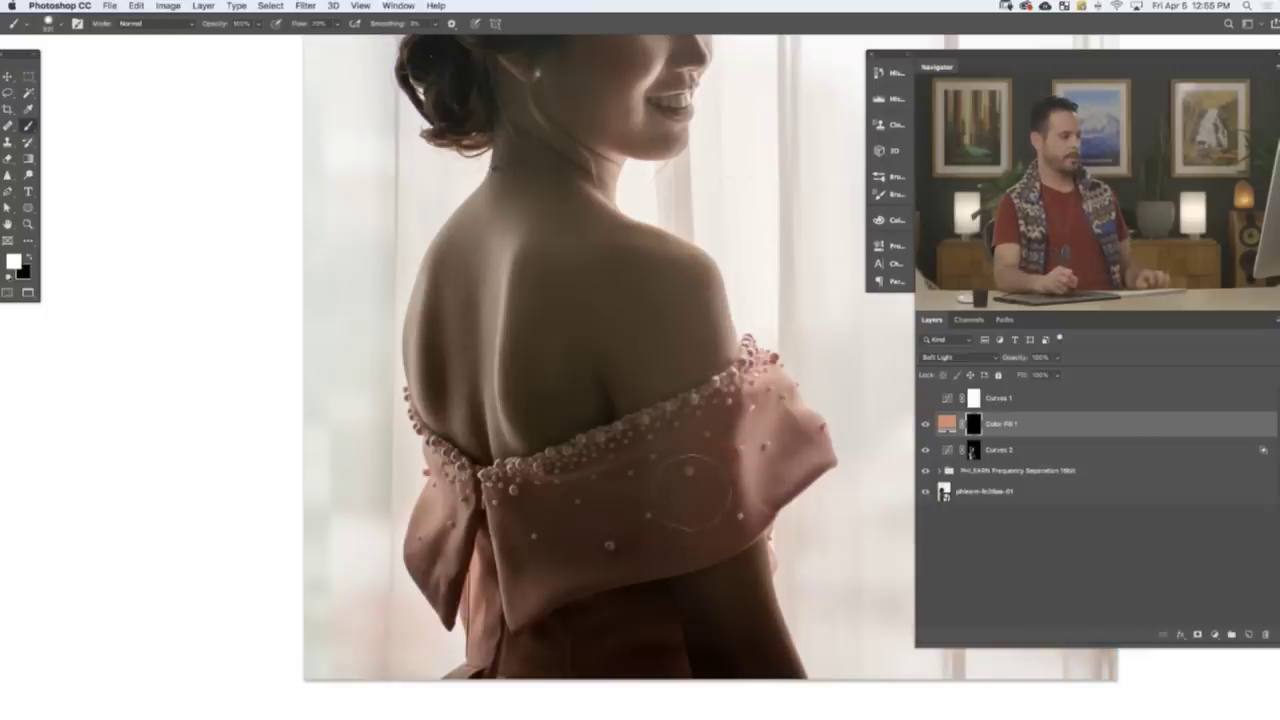
- Paint white at 70% flow on the Color Fill 1 mask over the dress's collar, bow and skirt, using a smaller brush for the edges
click(712, 490)
mouse_move(709, 472)
mouse_down()
mouse_move(702, 506)
mouse_move(805, 455)
mouse_up()
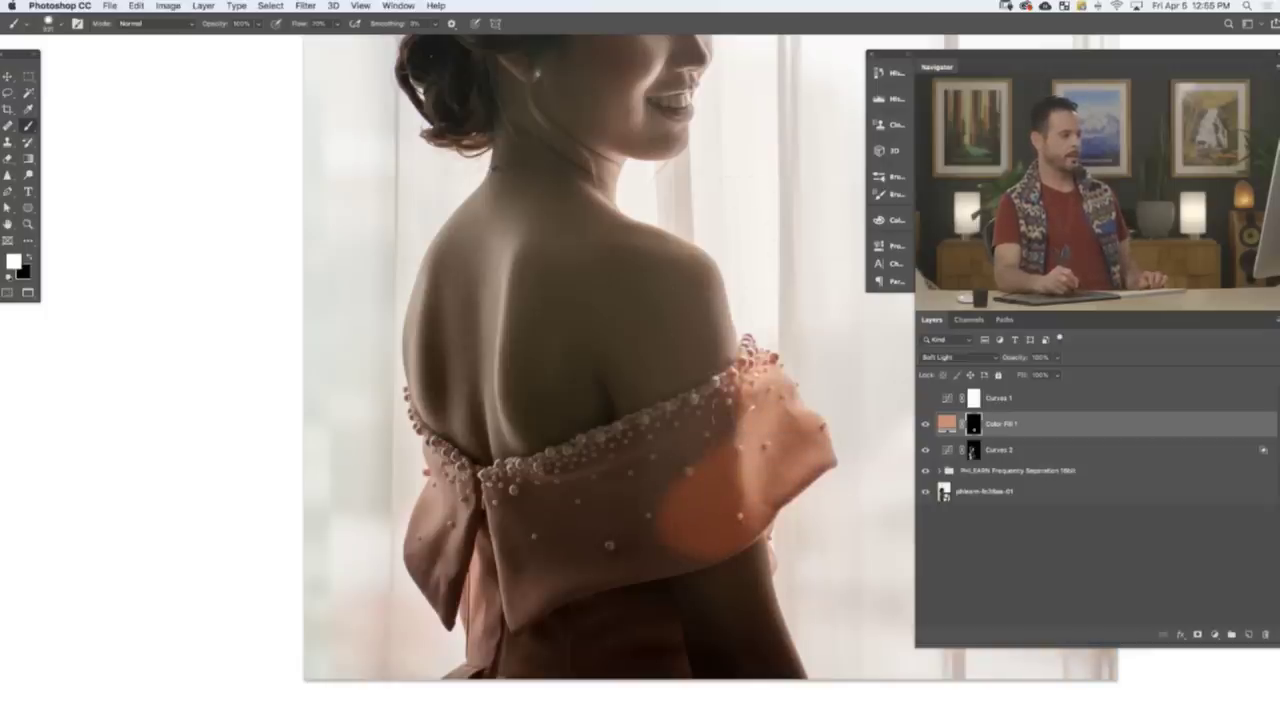
key(super+z)
key(bracketleft)
mouse_move(725, 405)
mouse_down()
mouse_move(632, 450)
mouse_move(565, 455)
mouse_move(482, 495)
mouse_move(462, 525)
mouse_move(457, 475)
mouse_move(420, 540)
mouse_move(430, 580)
mouse_move(455, 590)
mouse_move(486, 635)
mouse_move(463, 695)
mouse_up()
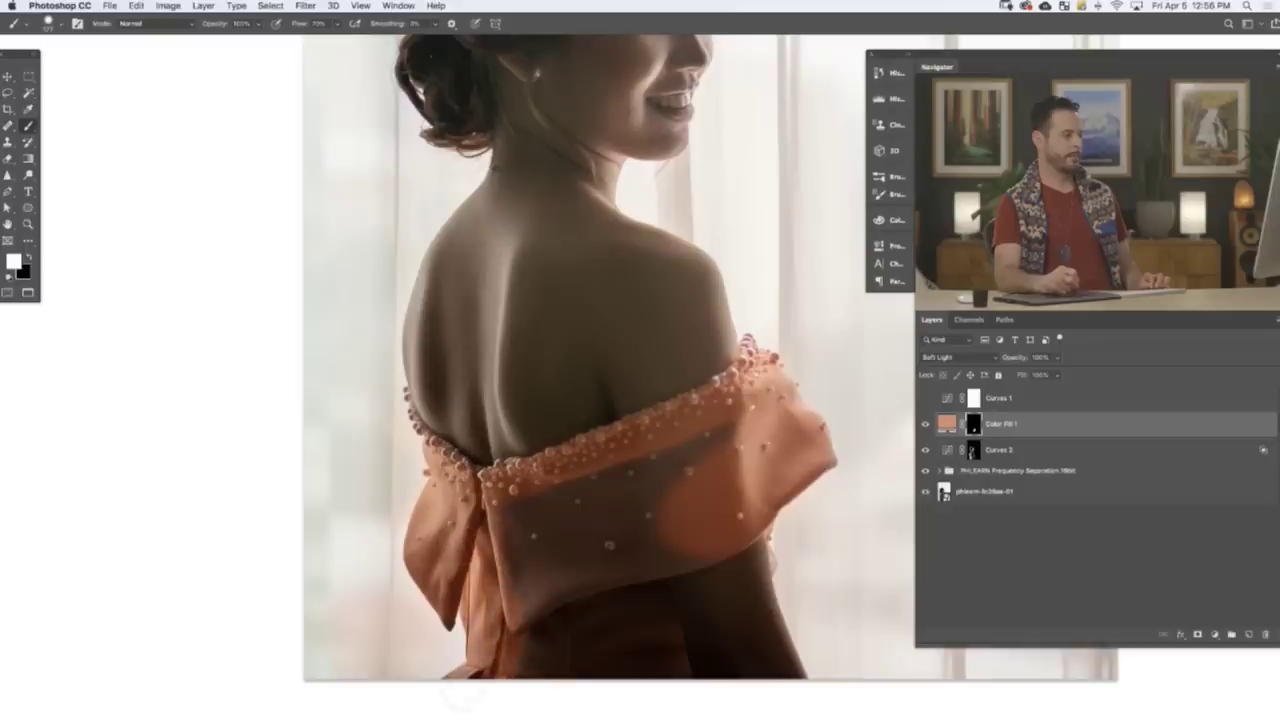
mouse_move(528, 632)
mouse_down()
mouse_move(608, 556)
mouse_move(550, 485)
mouse_move(672, 455)
mouse_move(755, 640)
mouse_move(670, 670)
mouse_move(644, 698)
mouse_move(622, 604)
mouse_move(572, 556)
mouse_move(612, 522)
mouse_up()
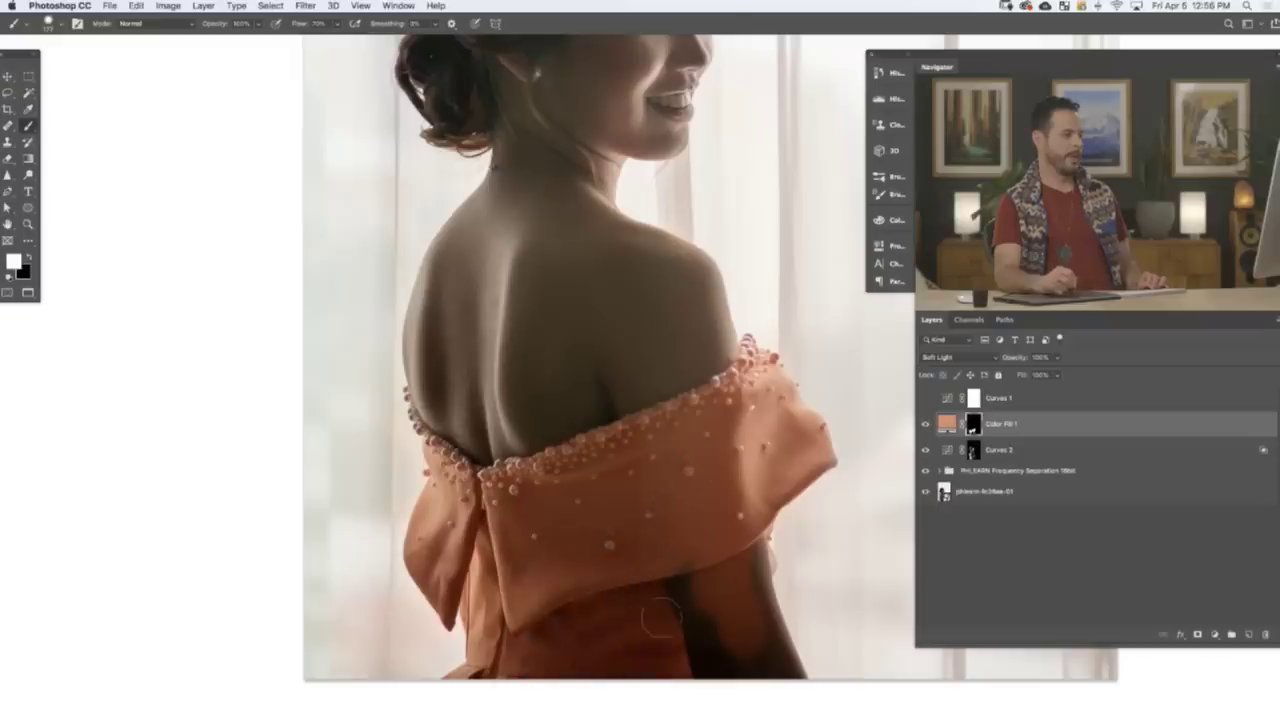
- Paint black on the Color Fill 1 mask to remove the orange spill from the arm, and return the foreground color to white
key(x)
mouse_move(660, 618)
mouse_down()
mouse_move(734, 579)
mouse_move(719, 588)
mouse_move(745, 665)
mouse_up()
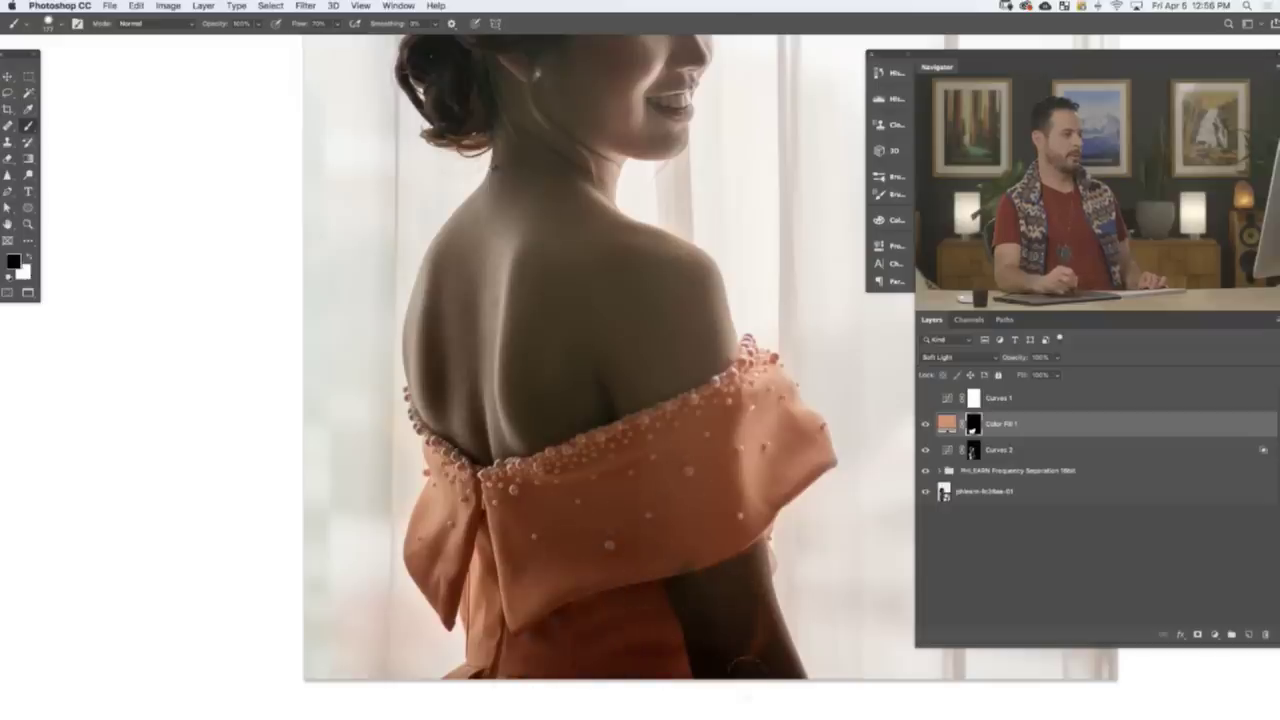
key(x)
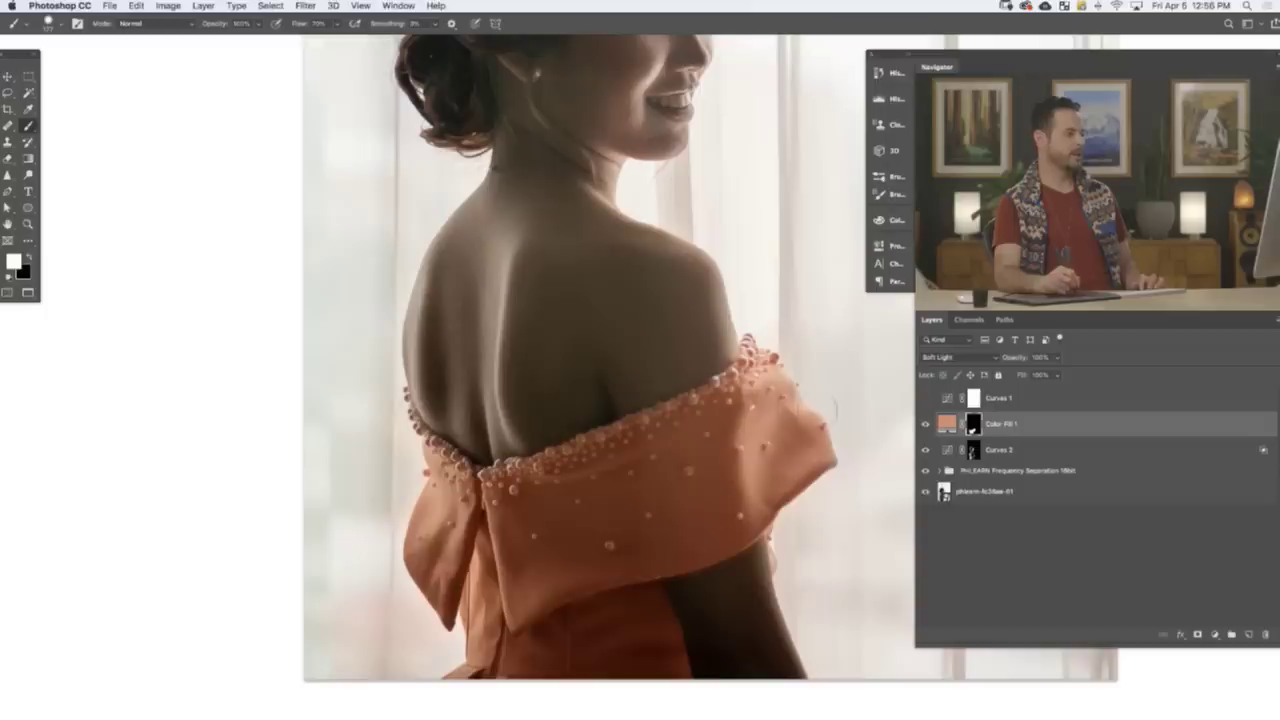
- Toggle the Color Fill 1 layer's visibility to compare the recolored dress with its original color
key(super+minus)
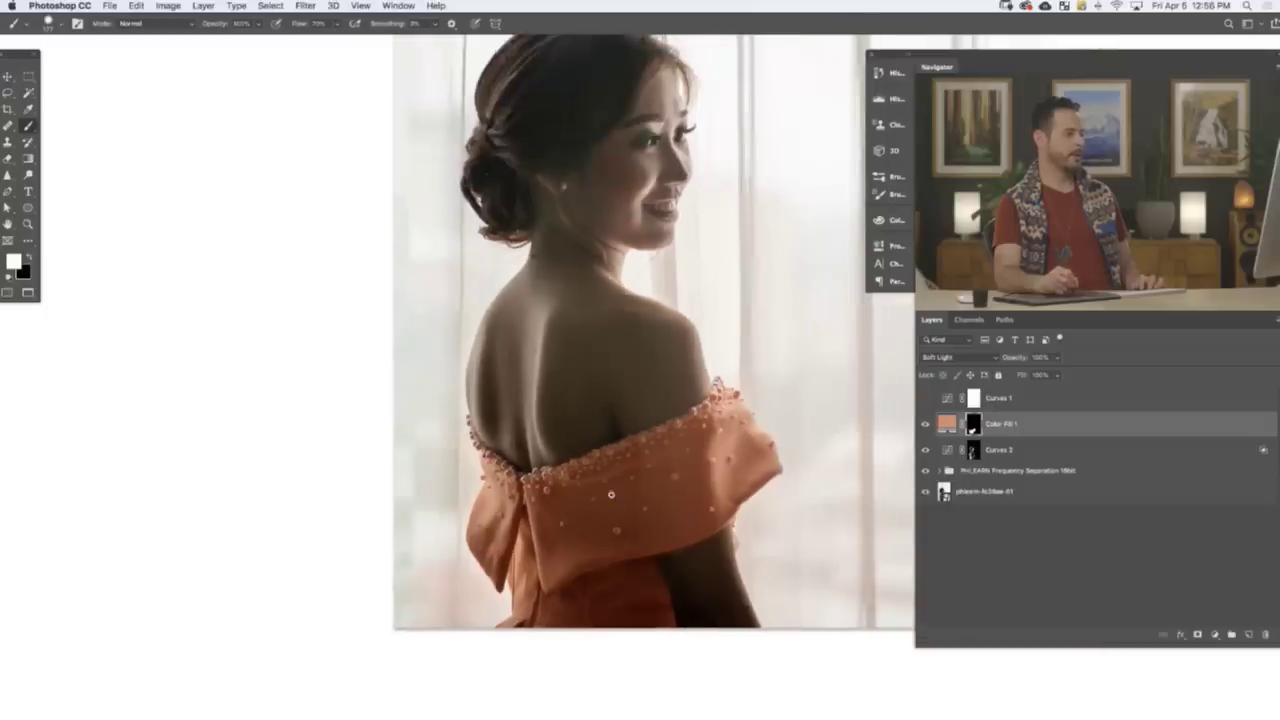
key(x)
key(super+plus)
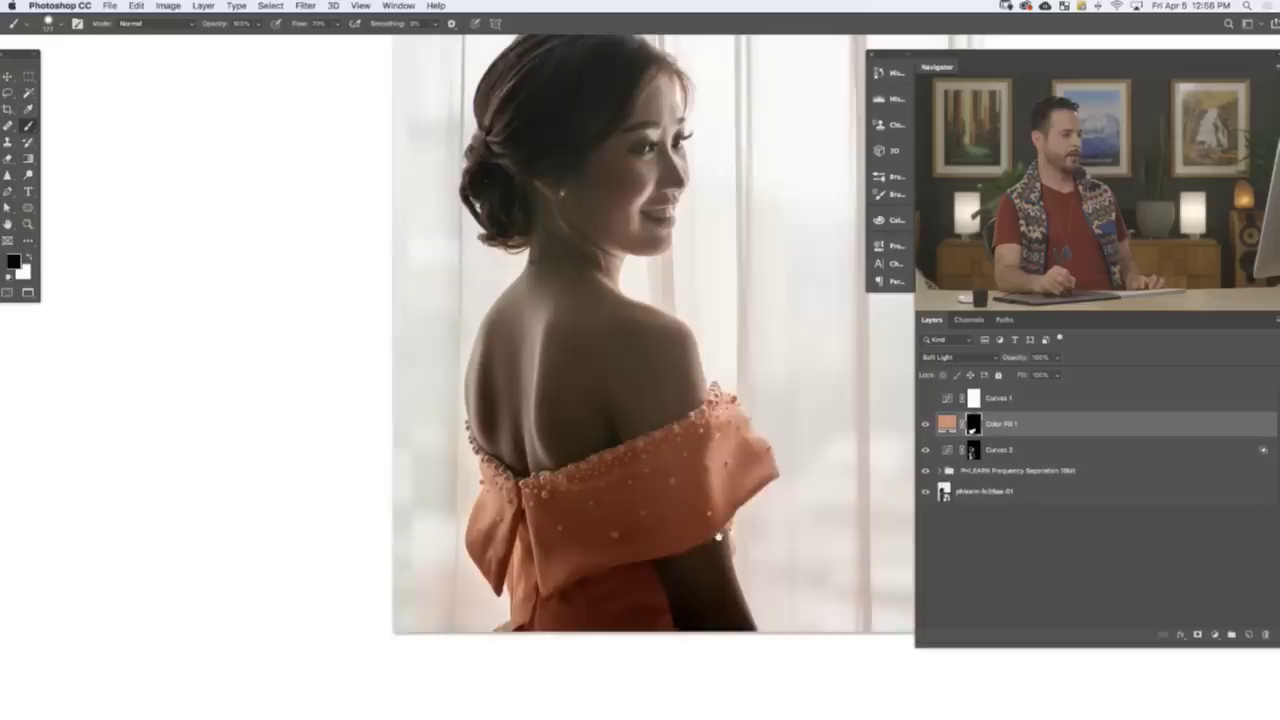
click(926, 425)
click(927, 425)
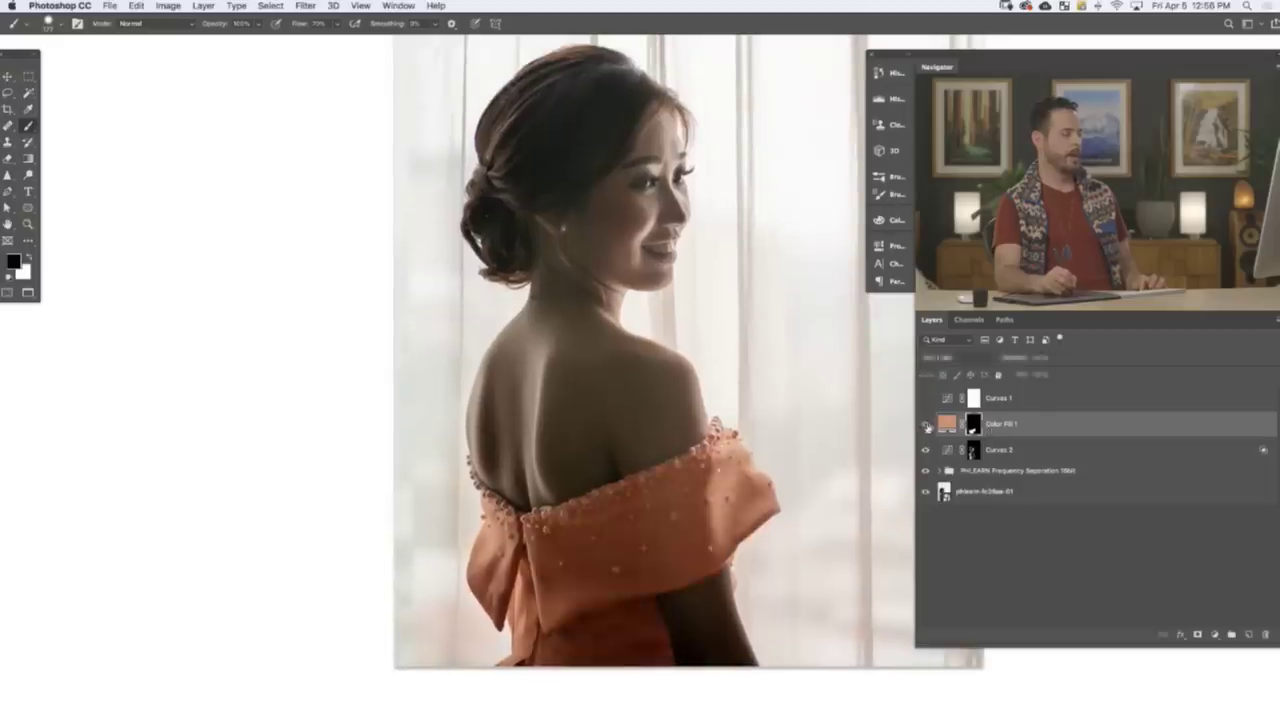
- Repeatedly hide and show the Color Fill 1 layer to examine the orange recolor across the dress's light and dark areas
click(928, 424)
click(928, 425)
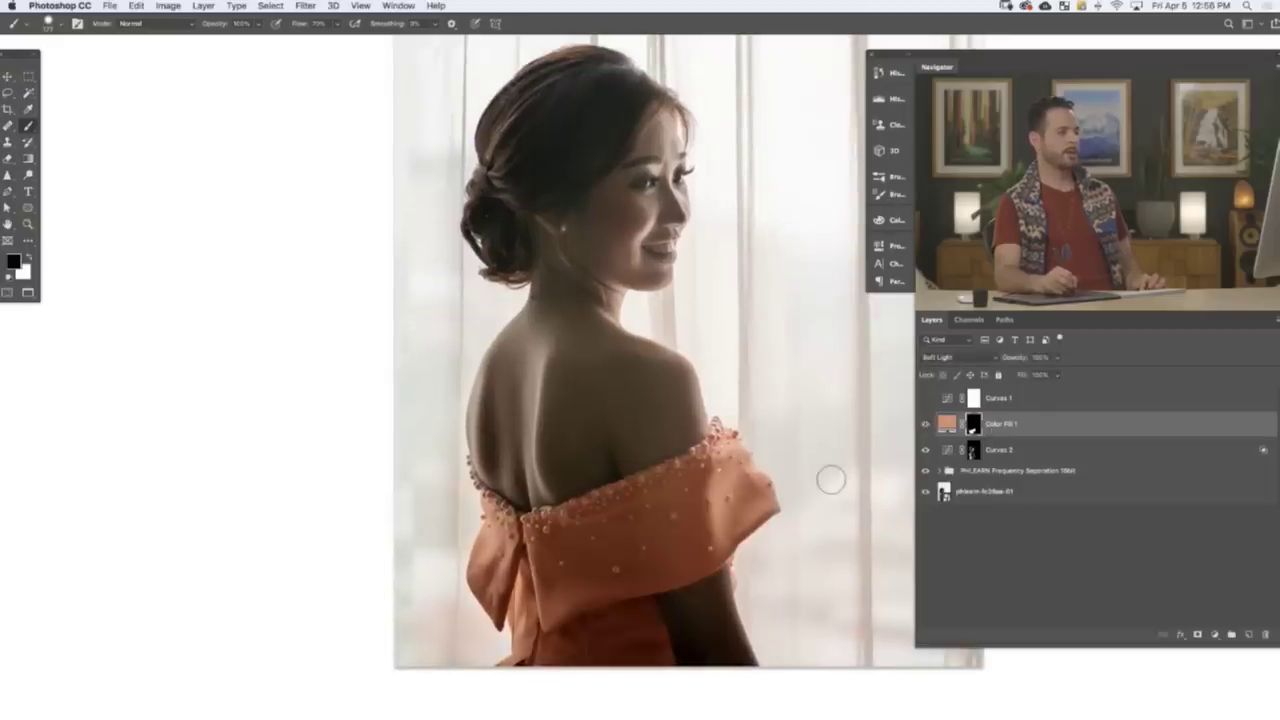
drag(831, 480, 777, 446)
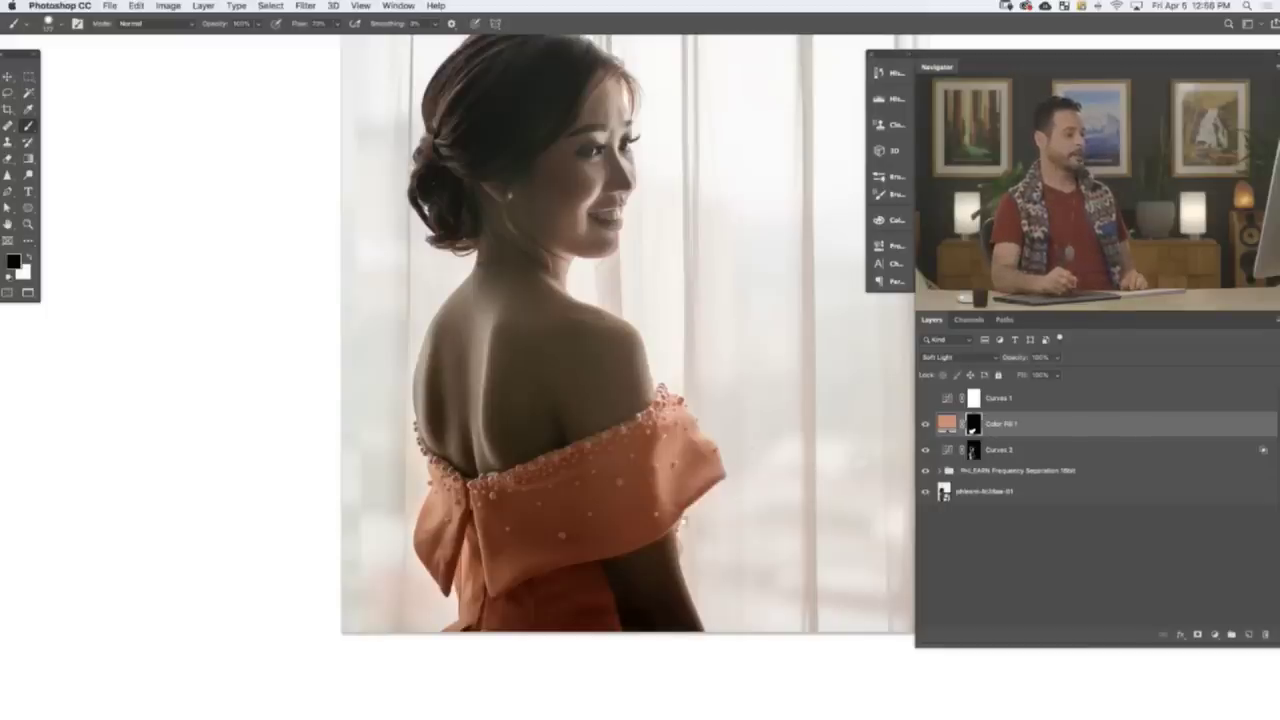
drag(709, 521, 760, 500)
click(925, 424)
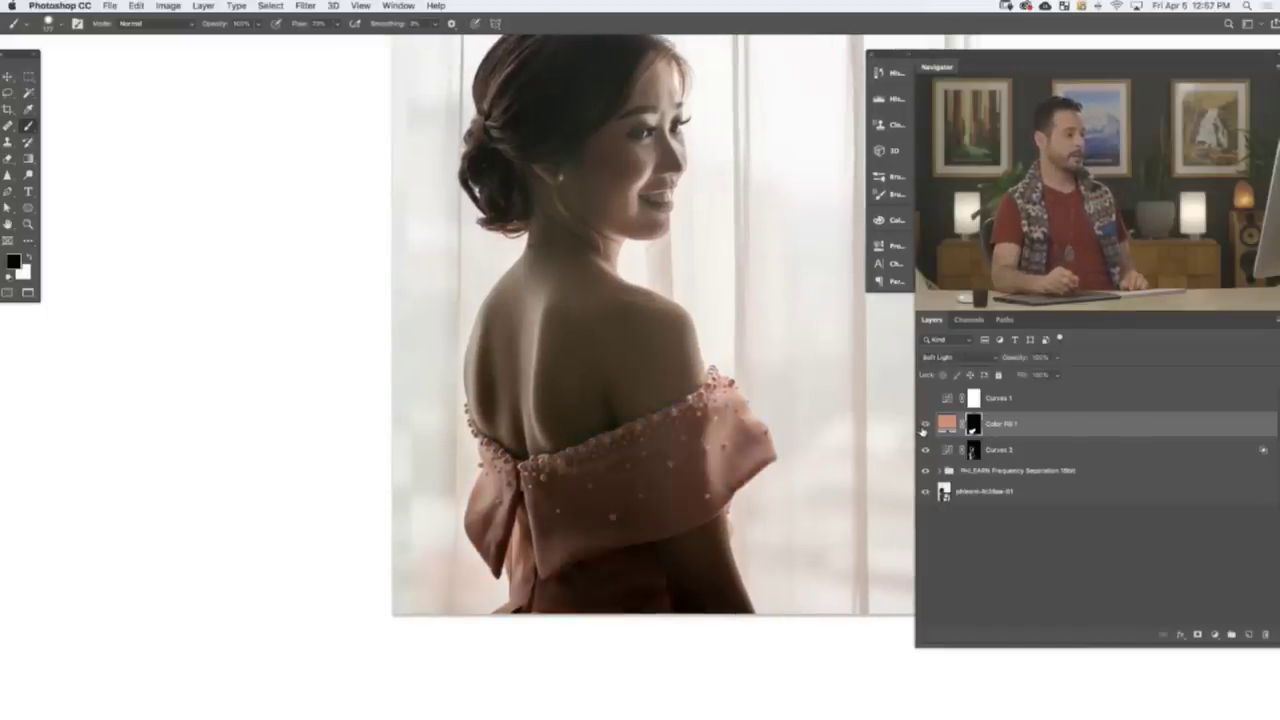
click(925, 424)
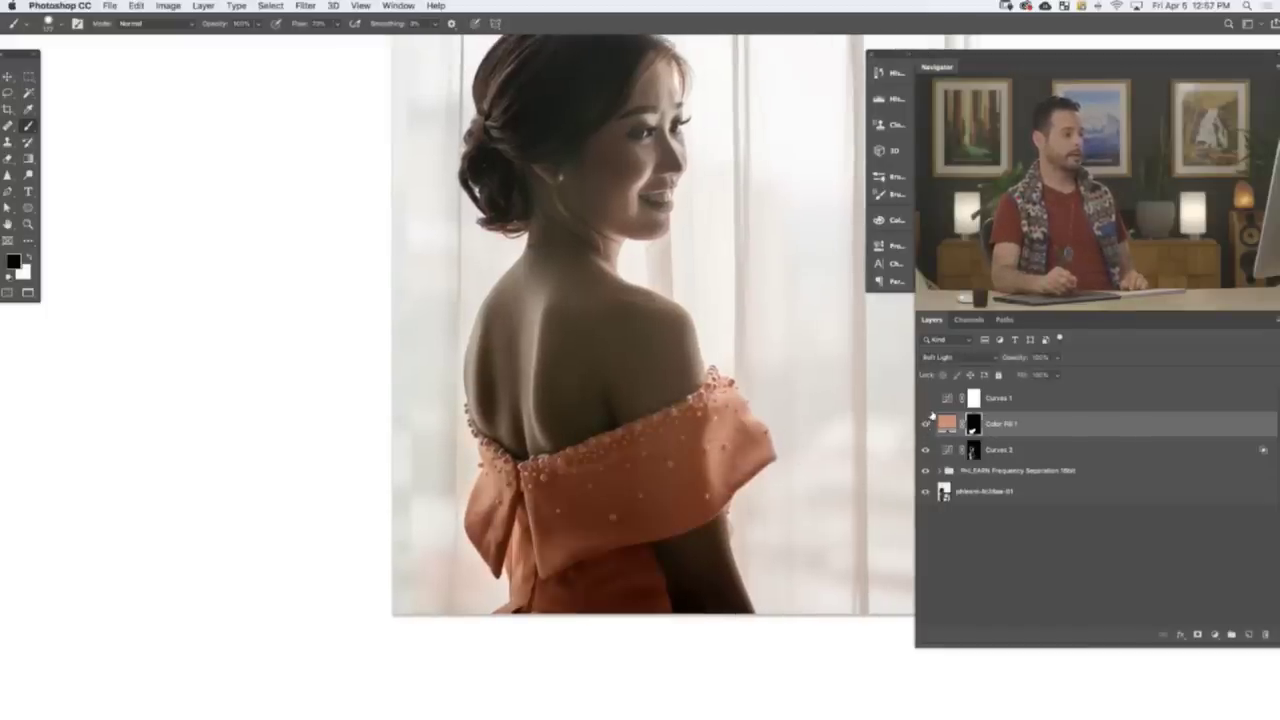
click(925, 424)
click(925, 424)
click(925, 424)
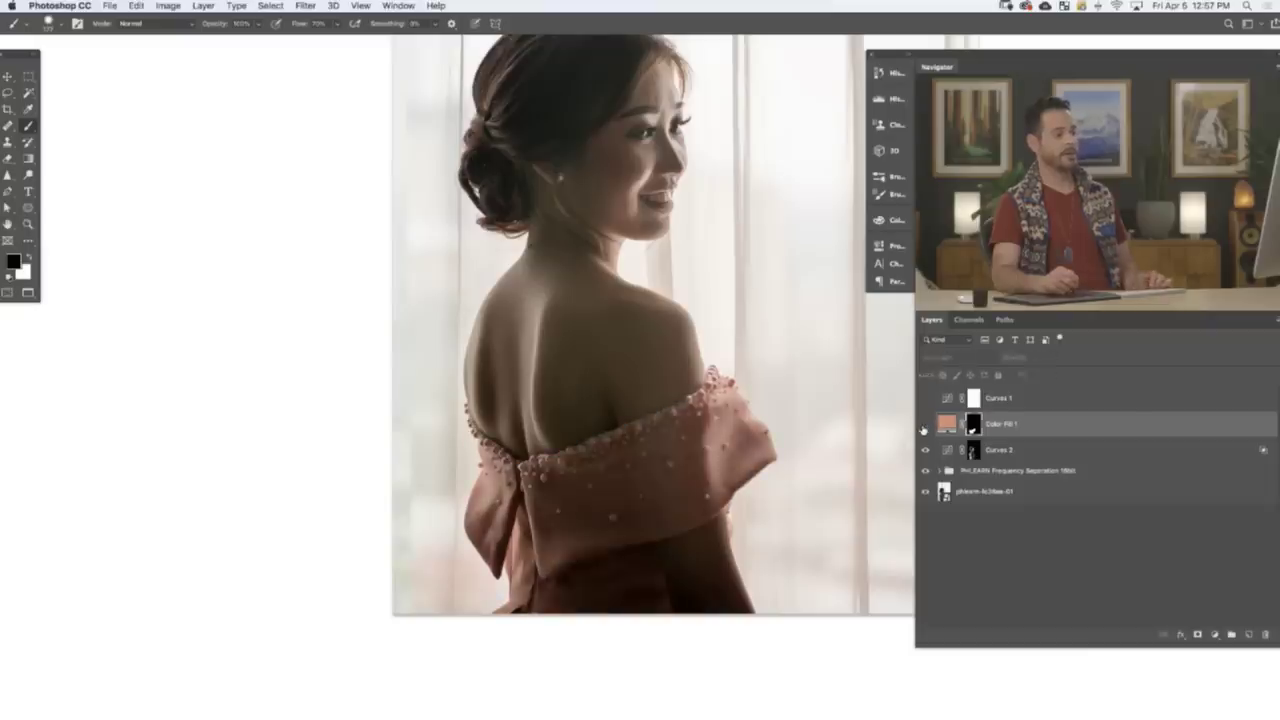
click(925, 424)
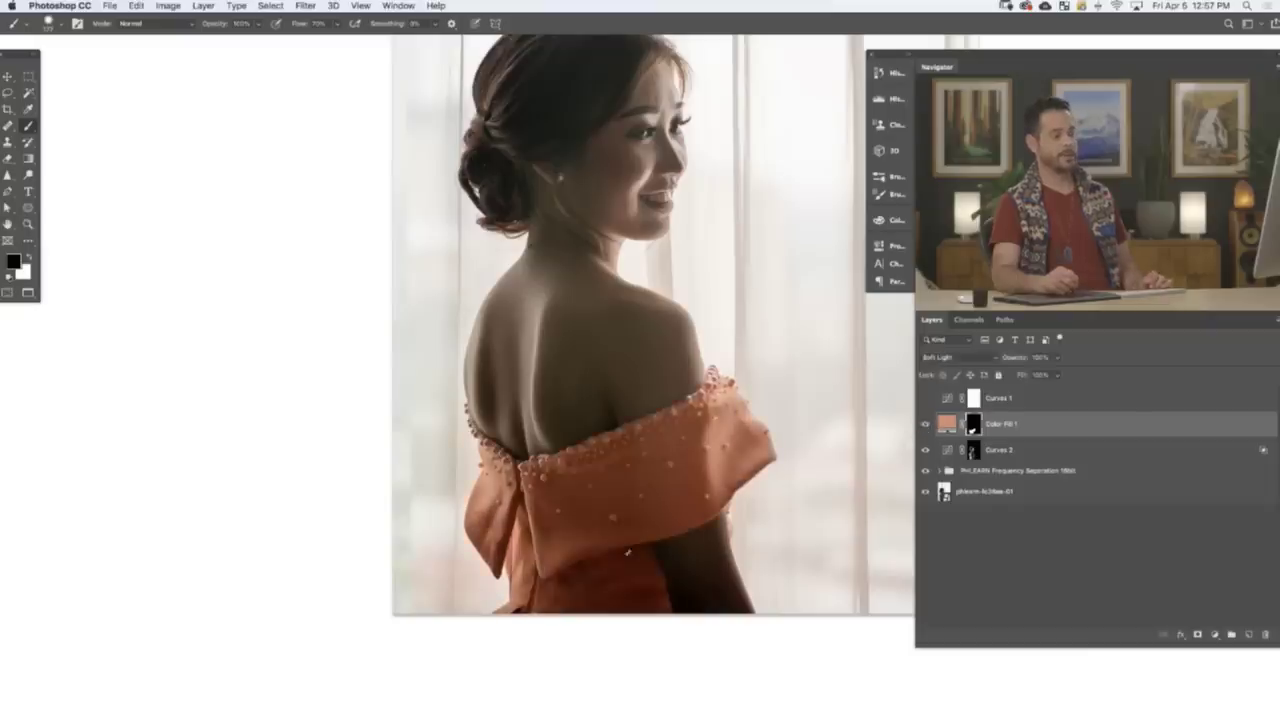
click(925, 424)
click(925, 424)
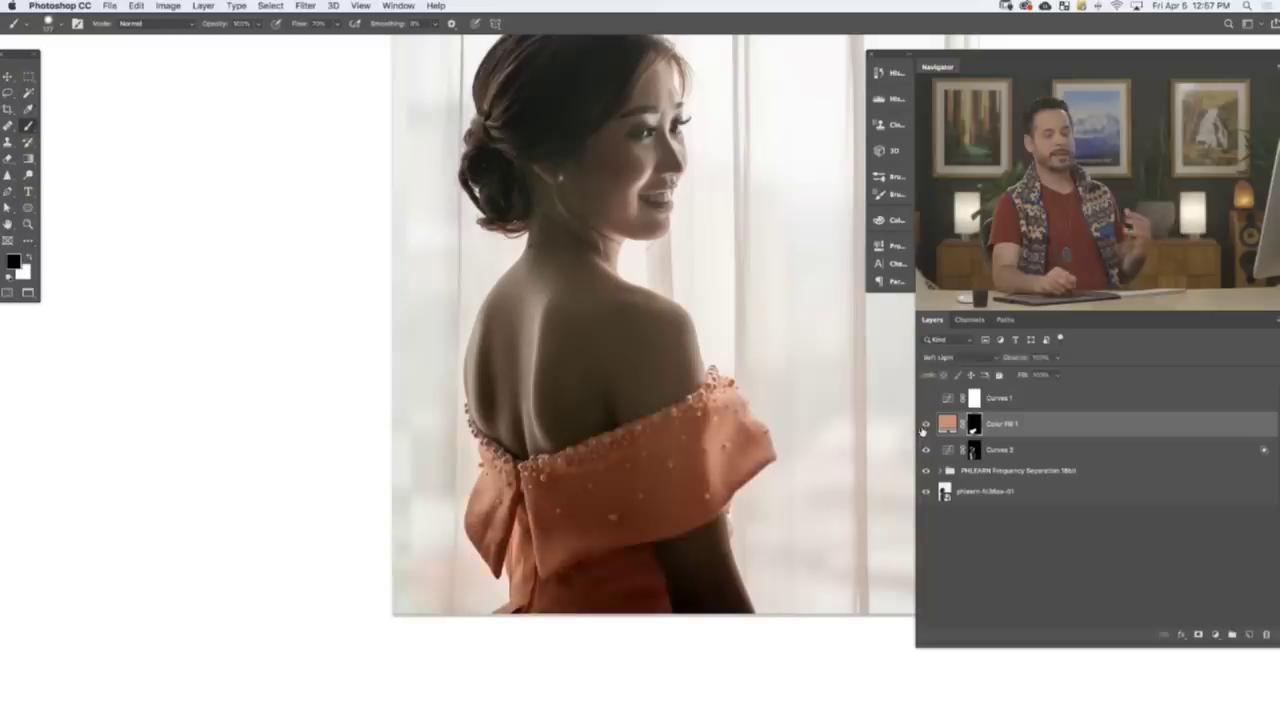
click(925, 424)
click(925, 424)
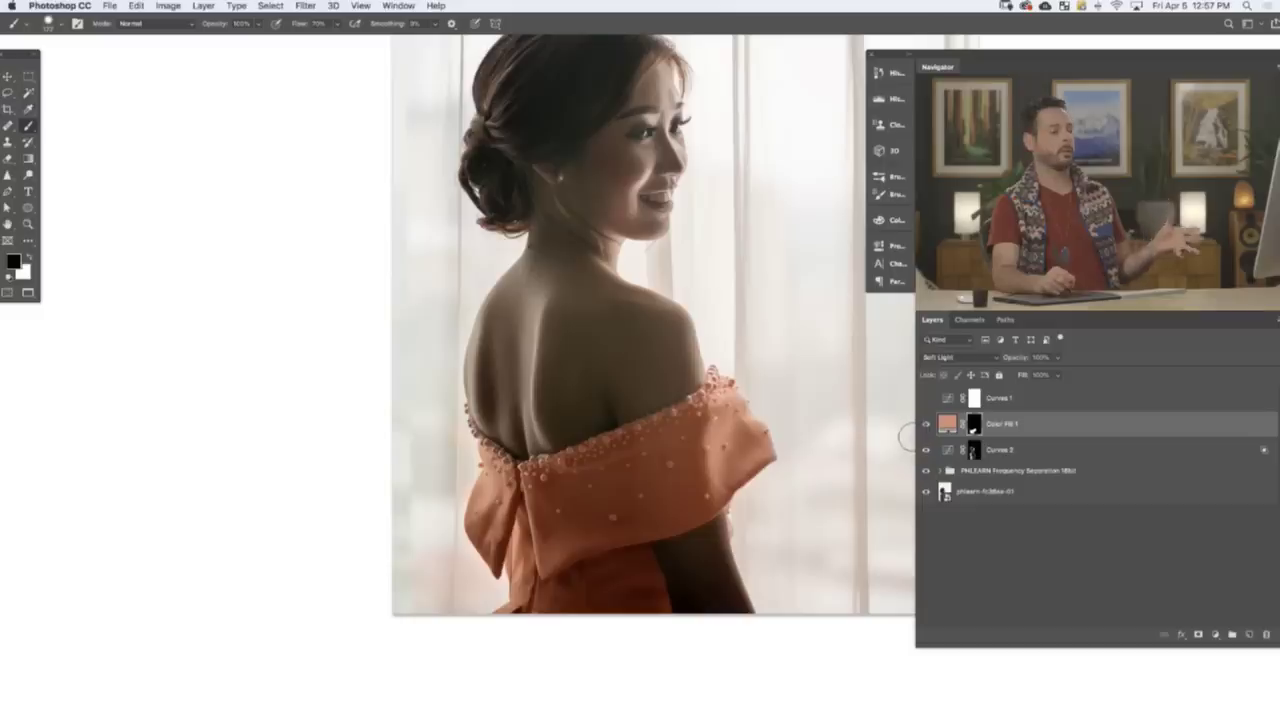
- Split the Underlying Layer shadow slider in Color Fill 1's Blend If settings to ease the fill out of the dress's darkest tones
double_click(1058, 427)
drag(762, 516, 845, 498)
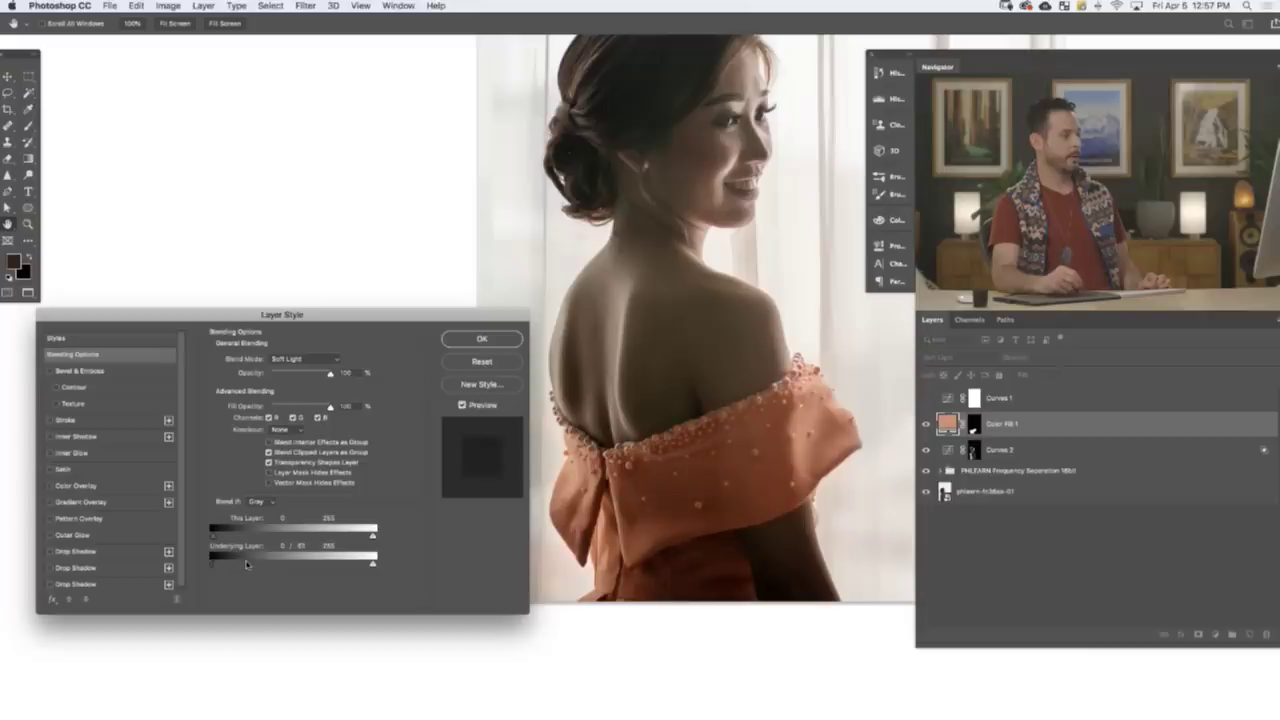
click(481, 339)
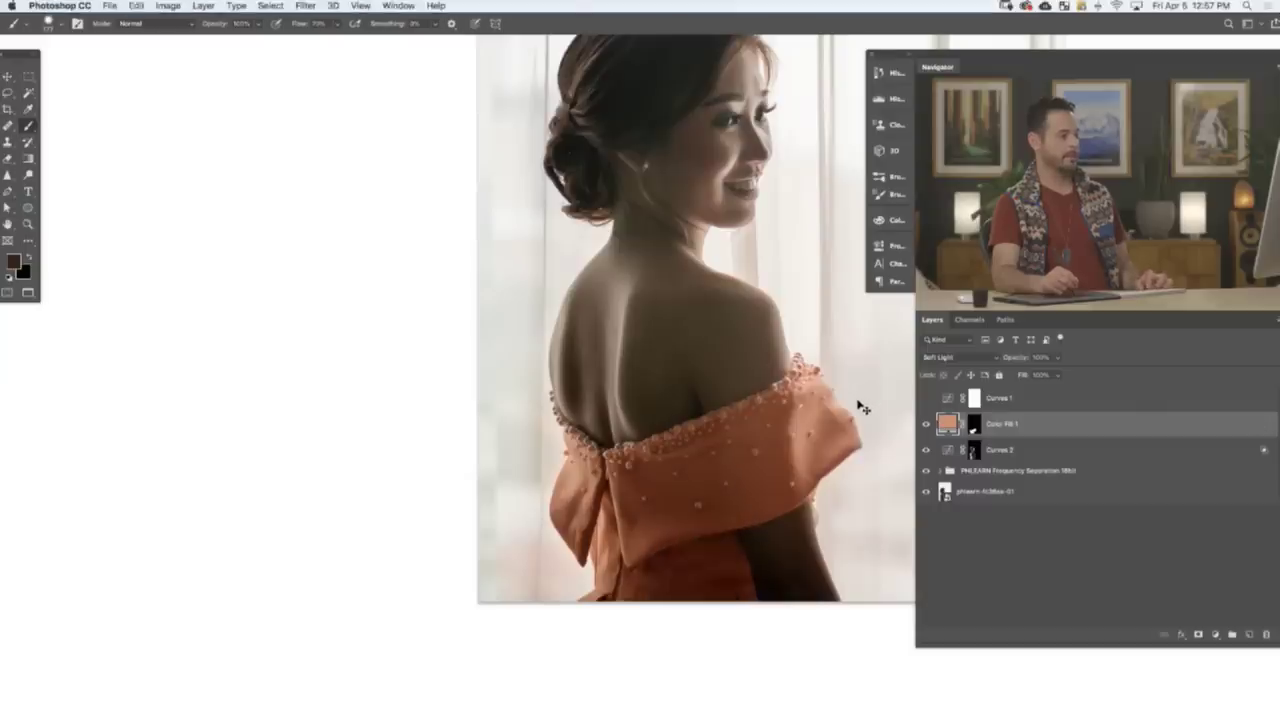
scroll(860, 407, up, 3)
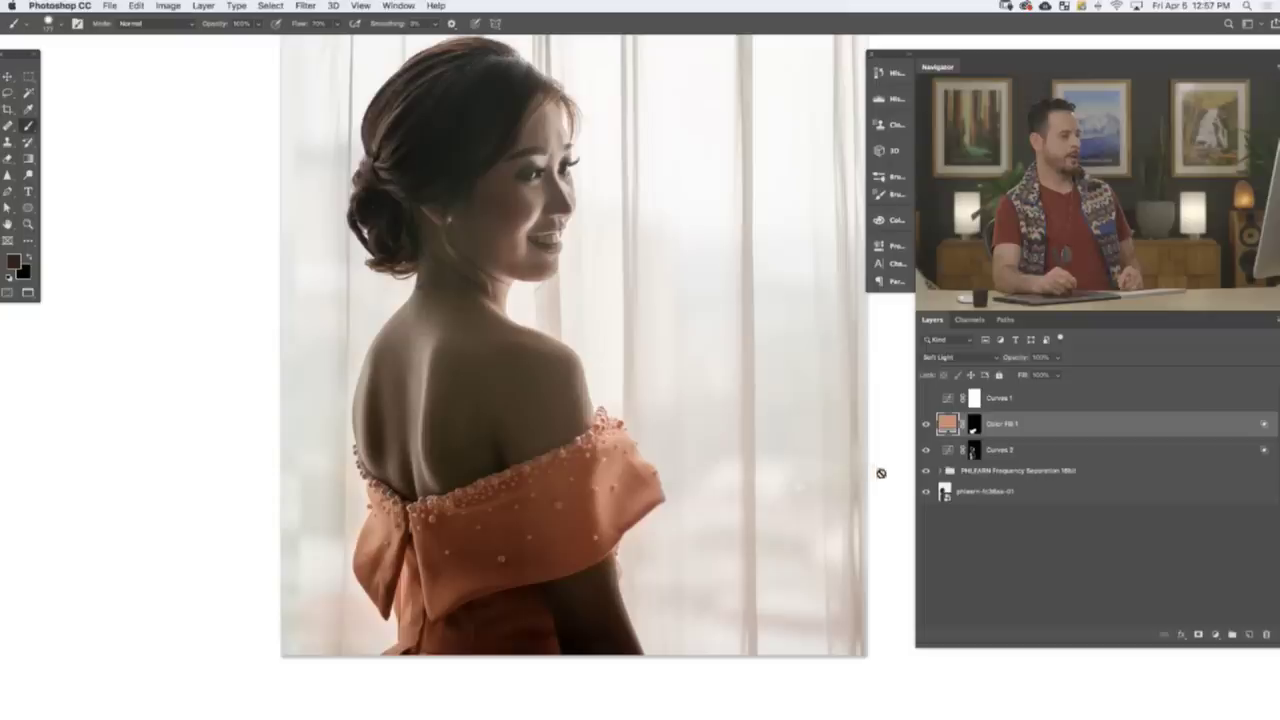
click(926, 425)
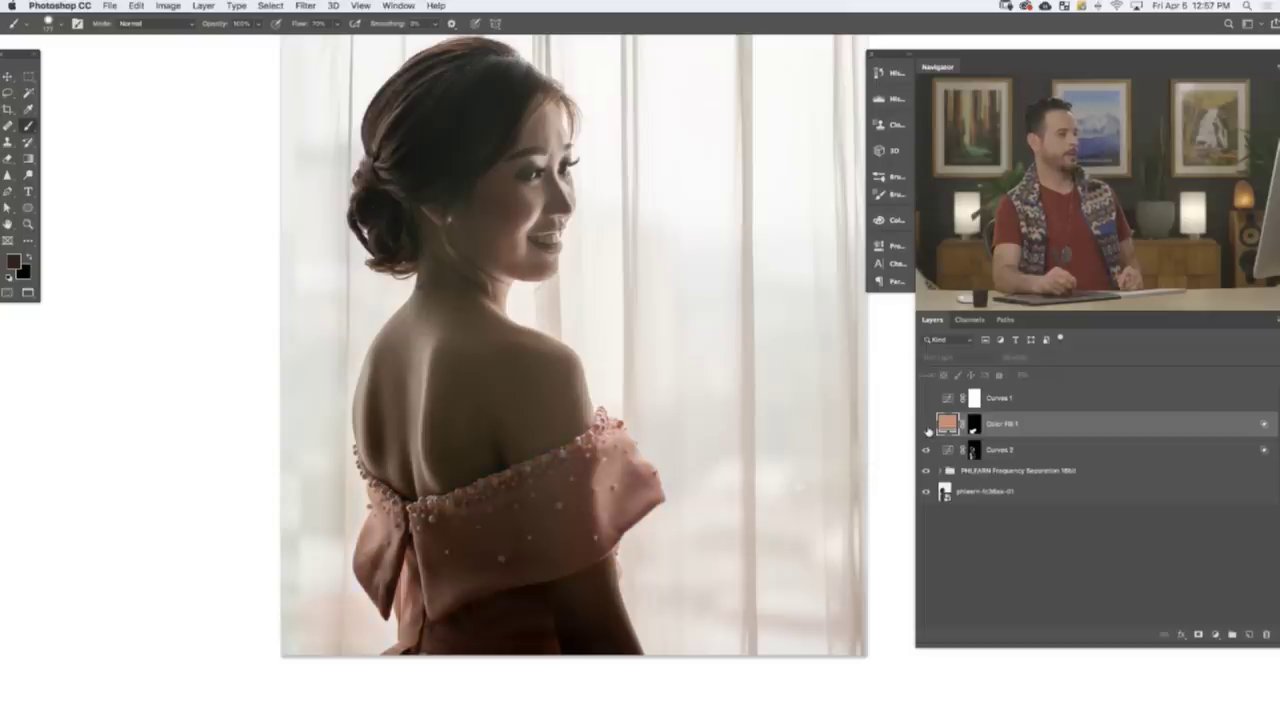
click(926, 425)
- Change the Color Fill 1 color to a lighter peach, RGB 231, 181, 159
double_click(946, 424)
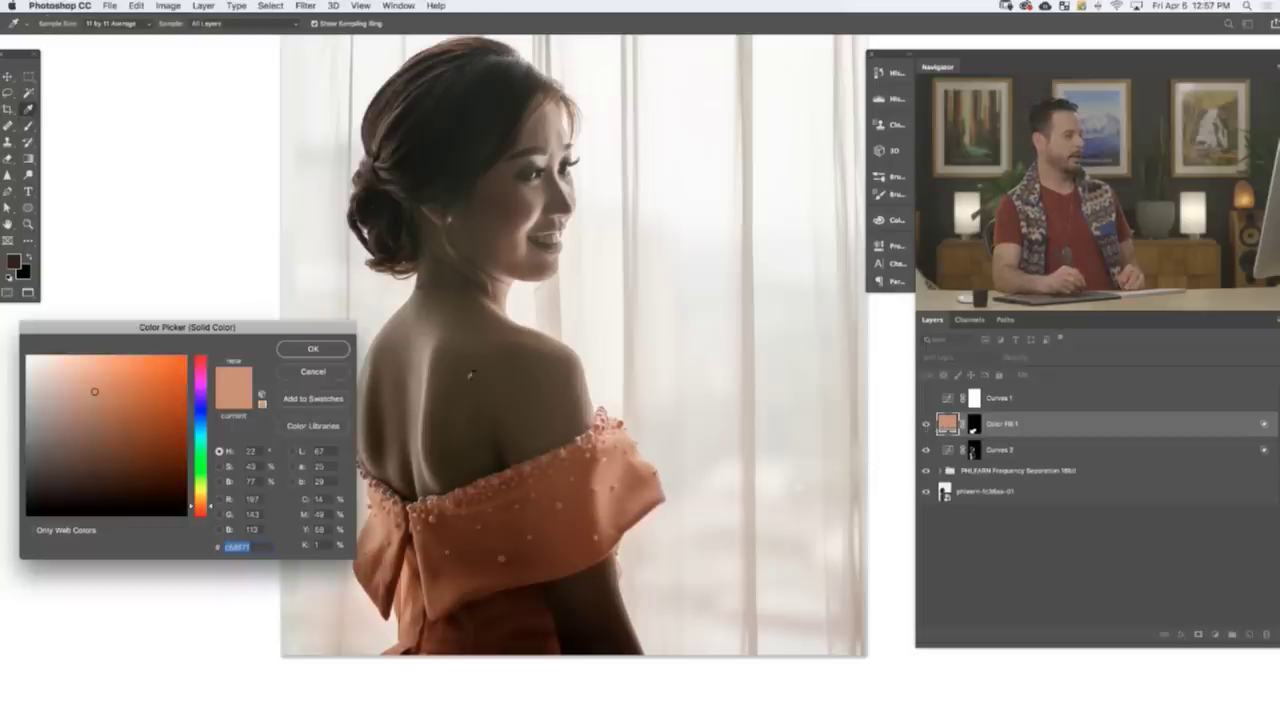
drag(503, 394, 534, 390)
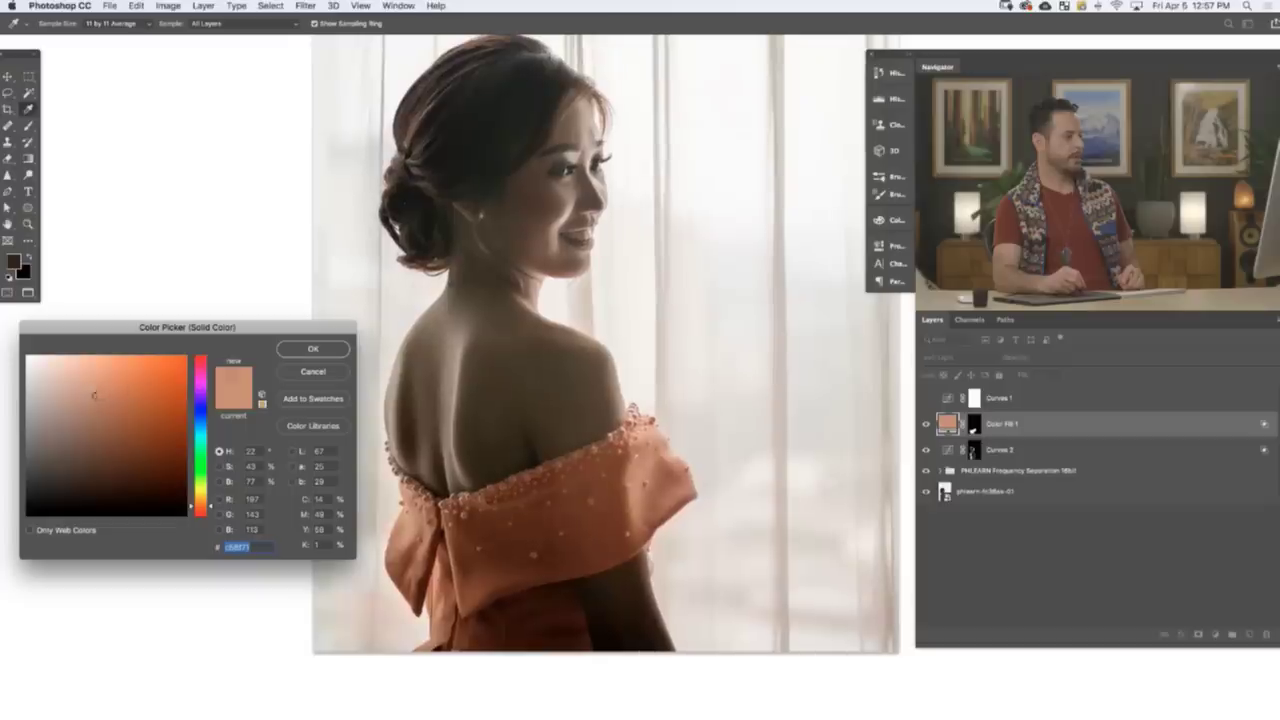
mouse_move(95, 396)
mouse_down()
mouse_move(132, 403)
mouse_move(177, 366)
mouse_move(160, 388)
mouse_move(100, 403)
mouse_move(86, 388)
mouse_up()
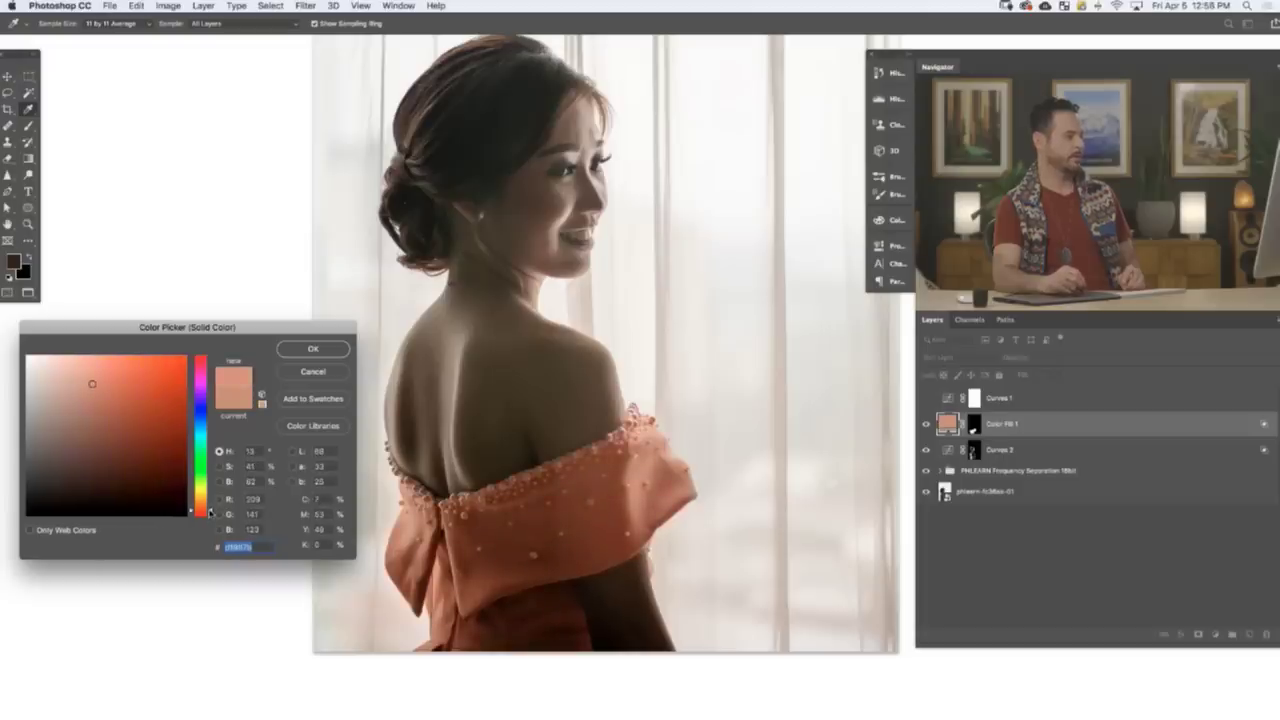
mouse_move(94, 387)
mouse_down()
mouse_move(77, 403)
mouse_move(69, 363)
mouse_move(88, 363)
mouse_up()
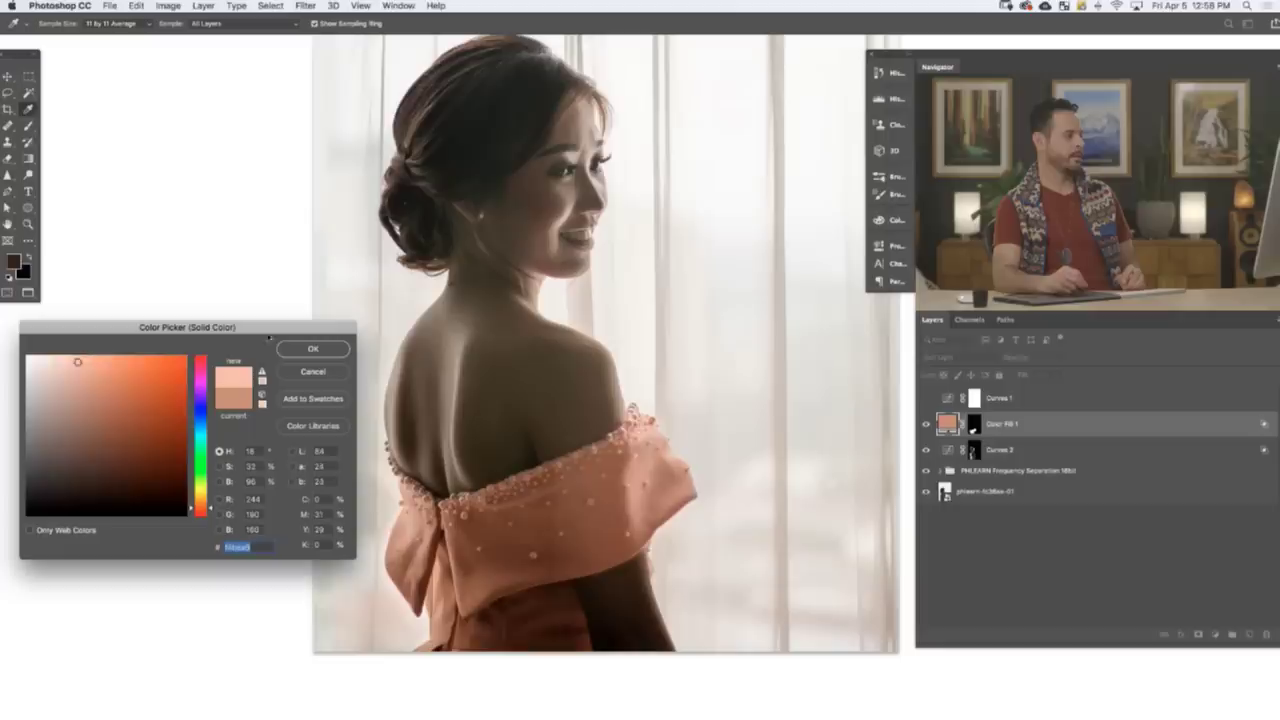
drag(78, 365, 76, 370)
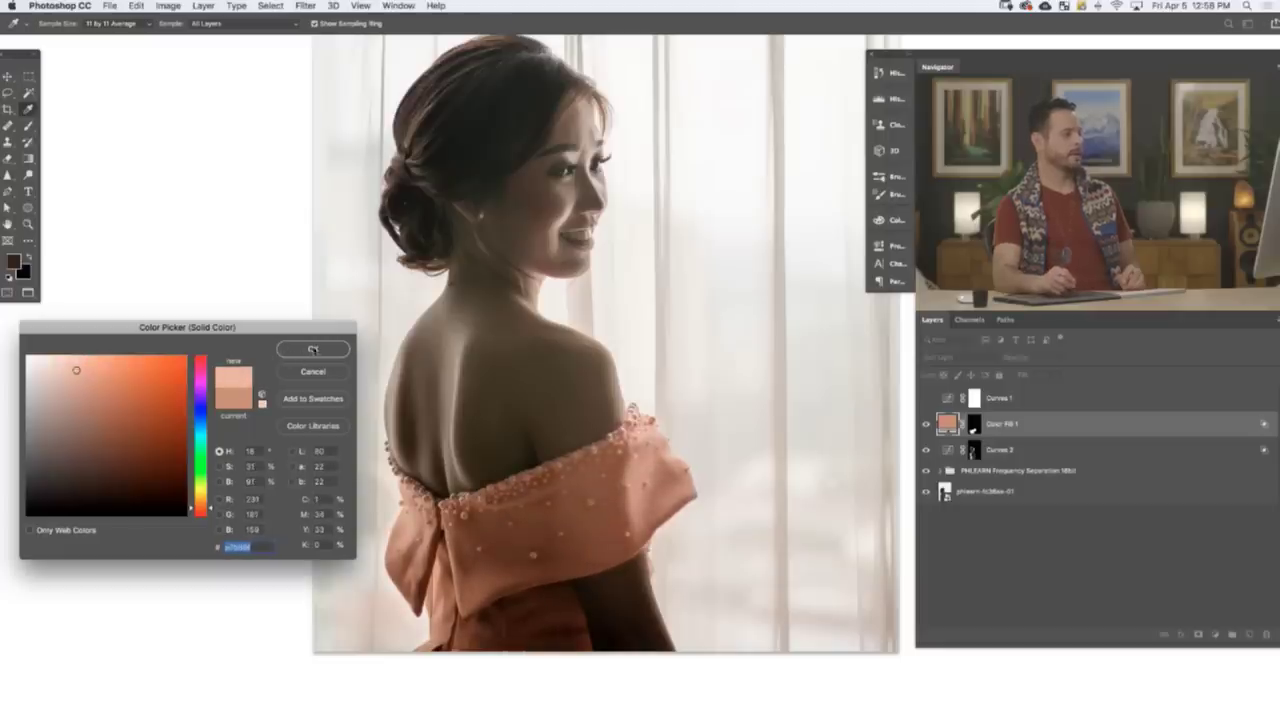
click(312, 349)
- Toggle the Color Fill 1 layer's visibility to compare the lighter peach fill with the original dress
click(926, 424)
click(926, 424)
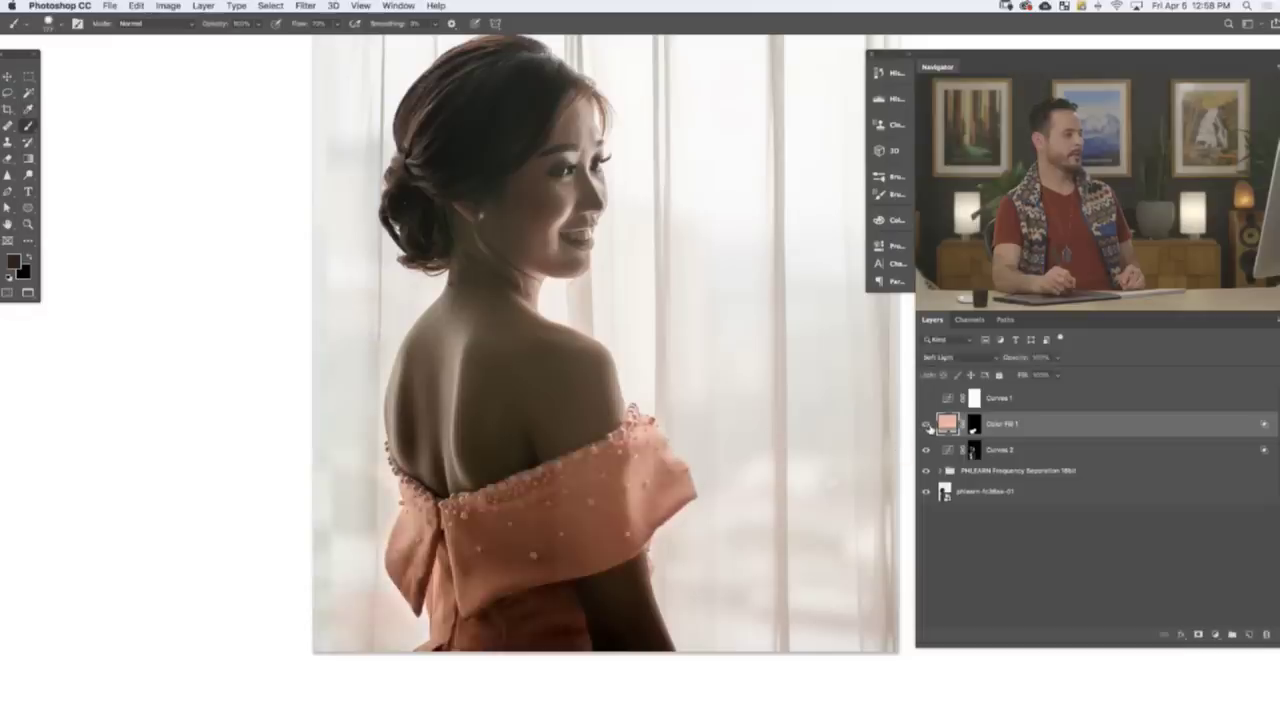
click(926, 424)
click(926, 424)
click(926, 424)
click(926, 424)
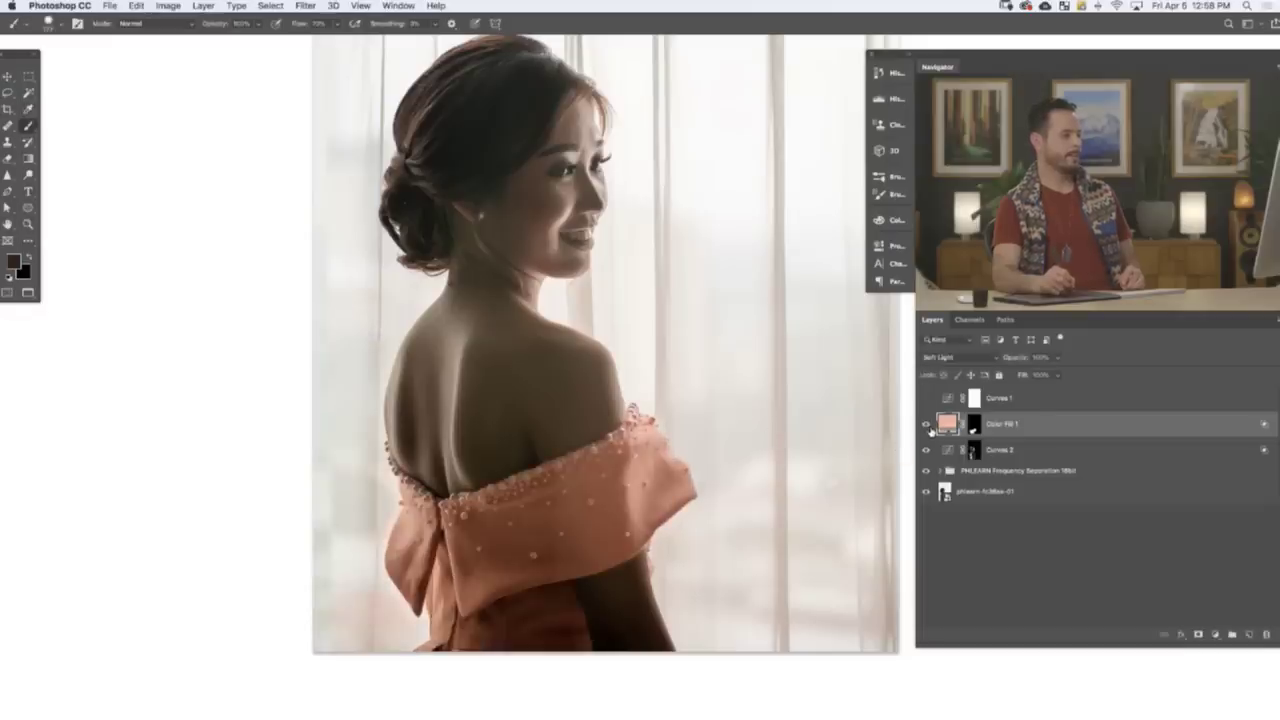
- Reduce the Color Fill 1 layer's opacity to 47%
click(1010, 360)
drag(1000, 359, 994, 407)
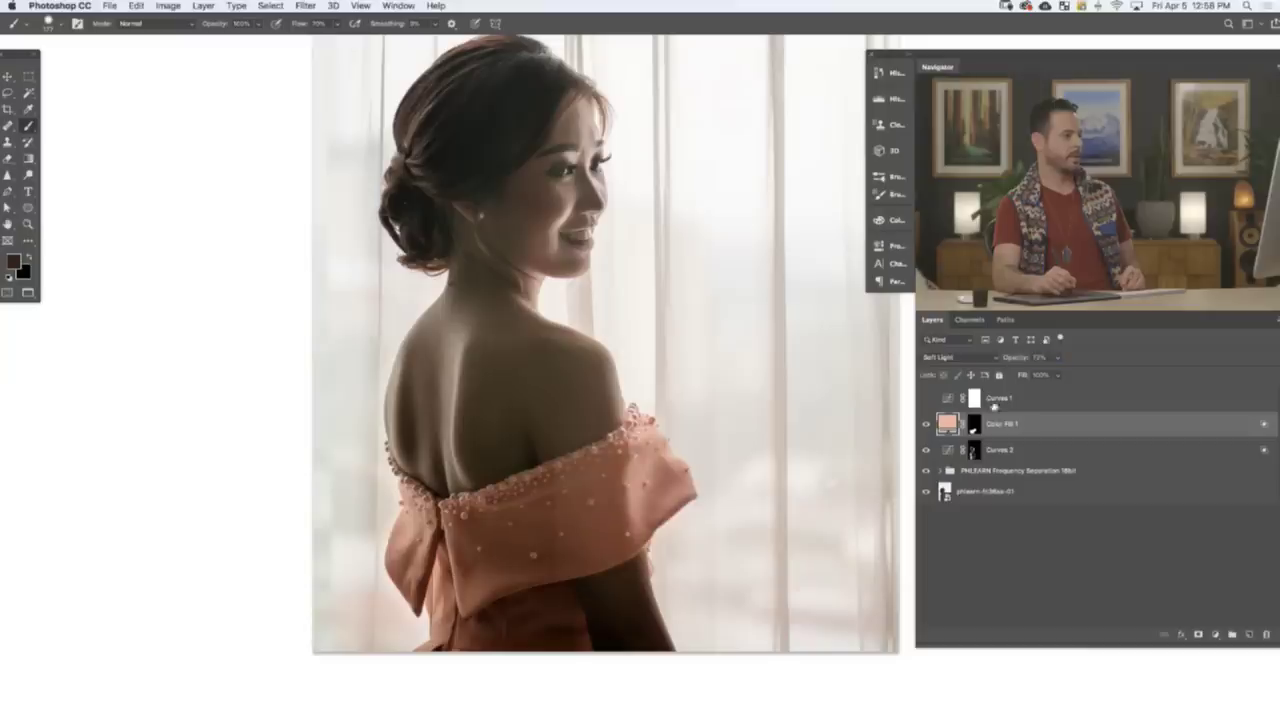
click(926, 424)
click(926, 424)
drag(1022, 361, 1000, 361)
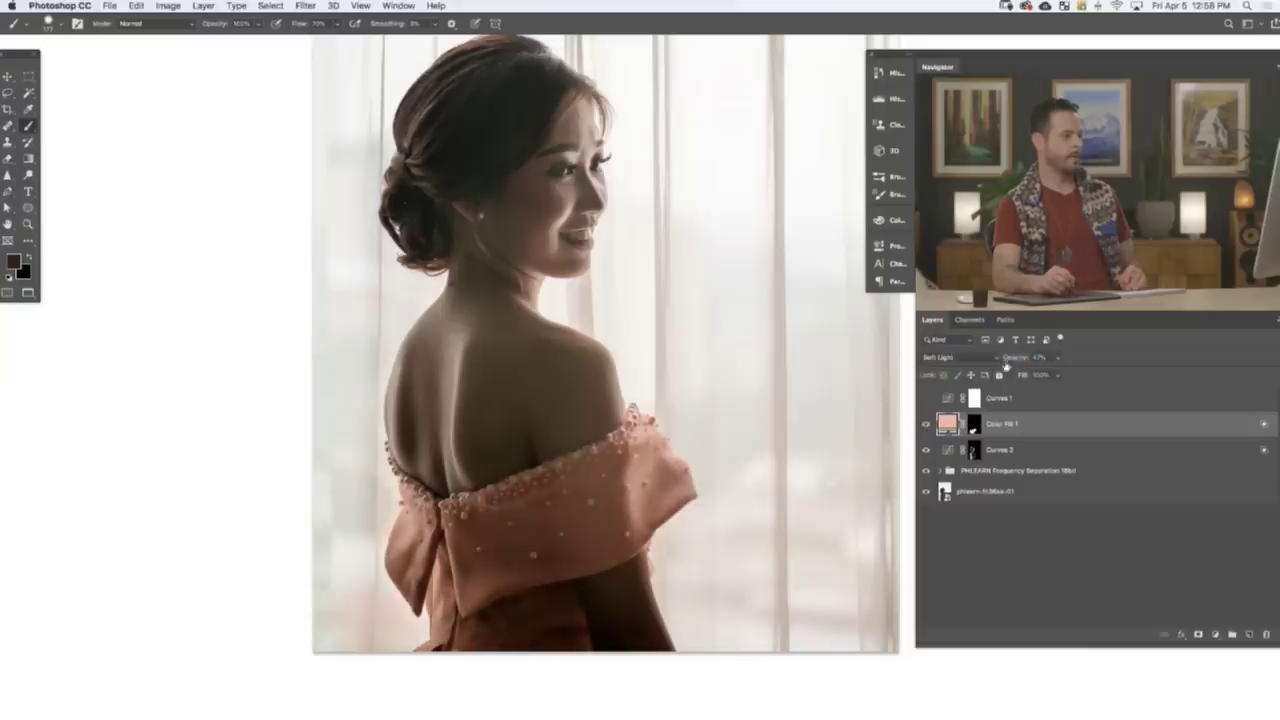
- Toggle the Color Fill 1 layer's visibility to check the reduced-opacity recolor against the original dress
drag(750, 449, 766, 457)
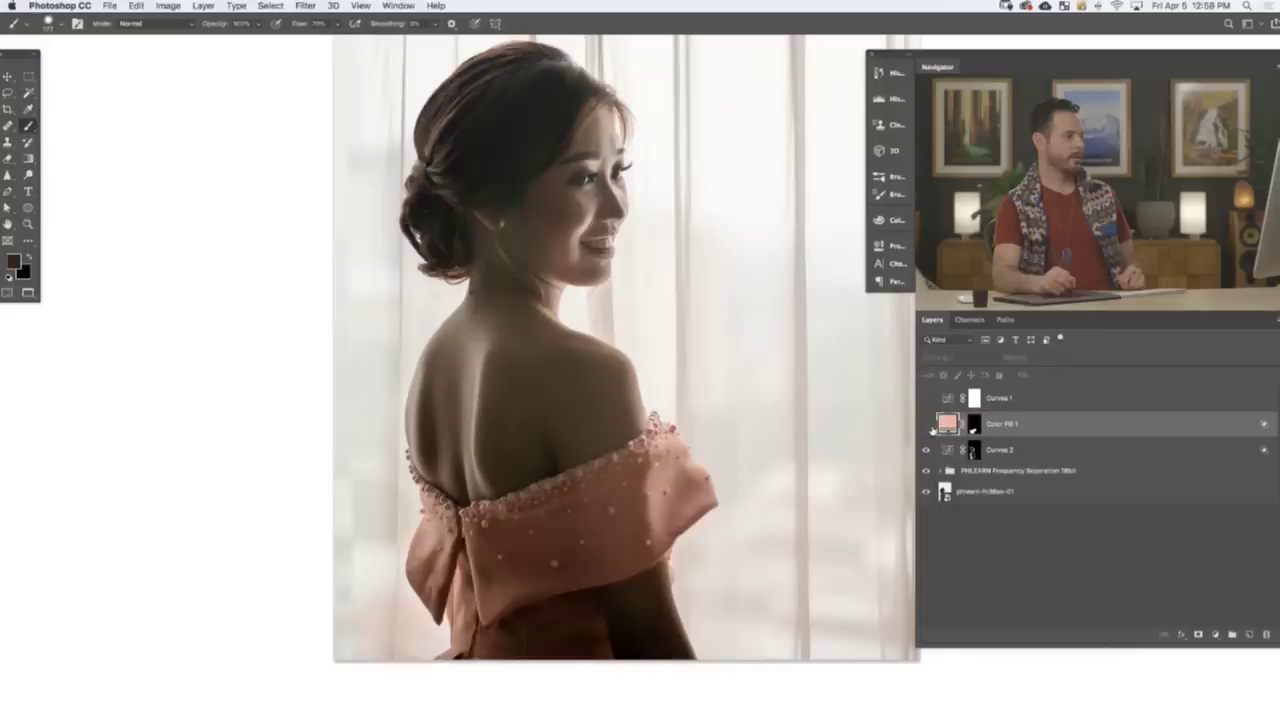
click(926, 424)
click(926, 424)
click(926, 424)
click(926, 424)
click(926, 424)
click(926, 424)
click(926, 424)
click(926, 424)
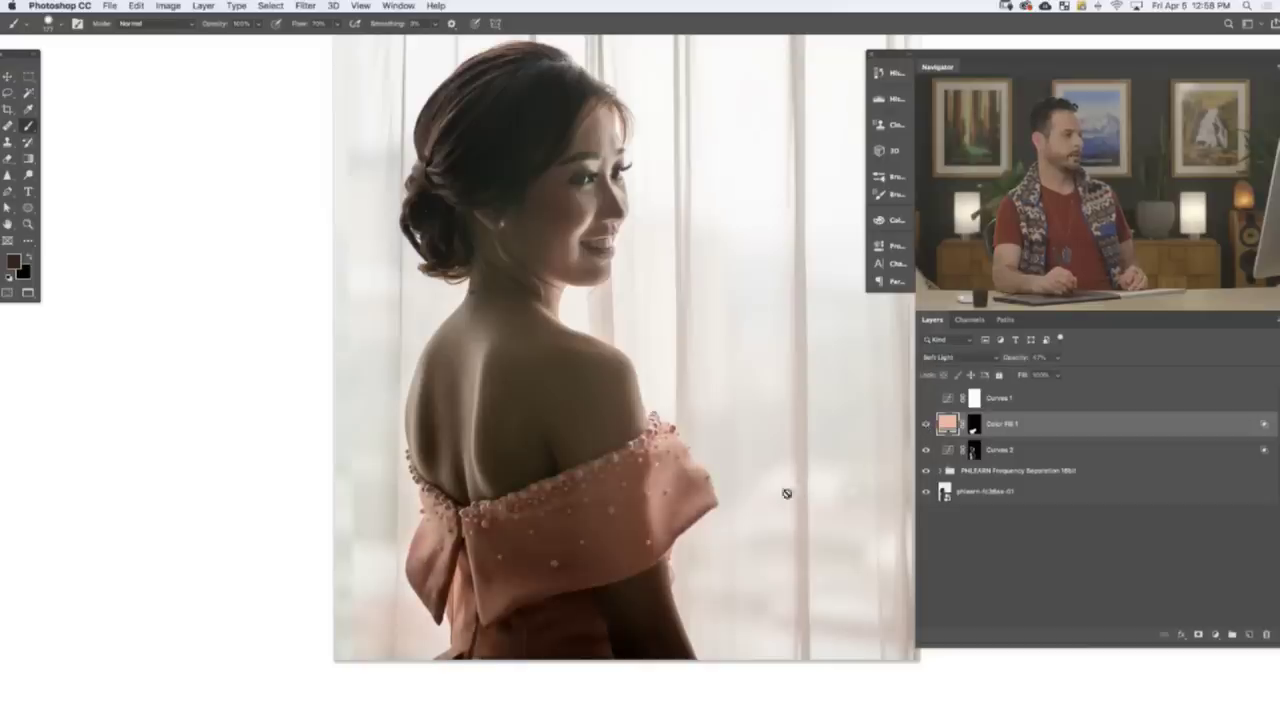
drag(762, 507, 794, 526)
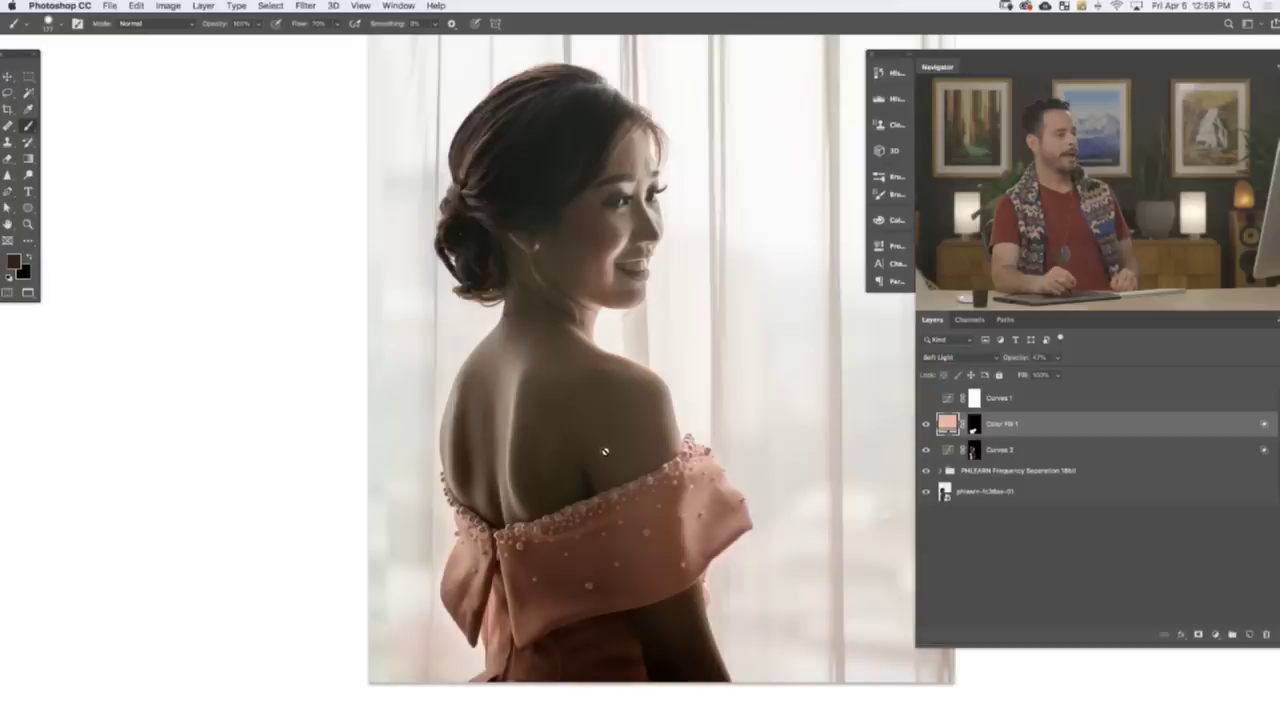
drag(927, 426, 931, 474)
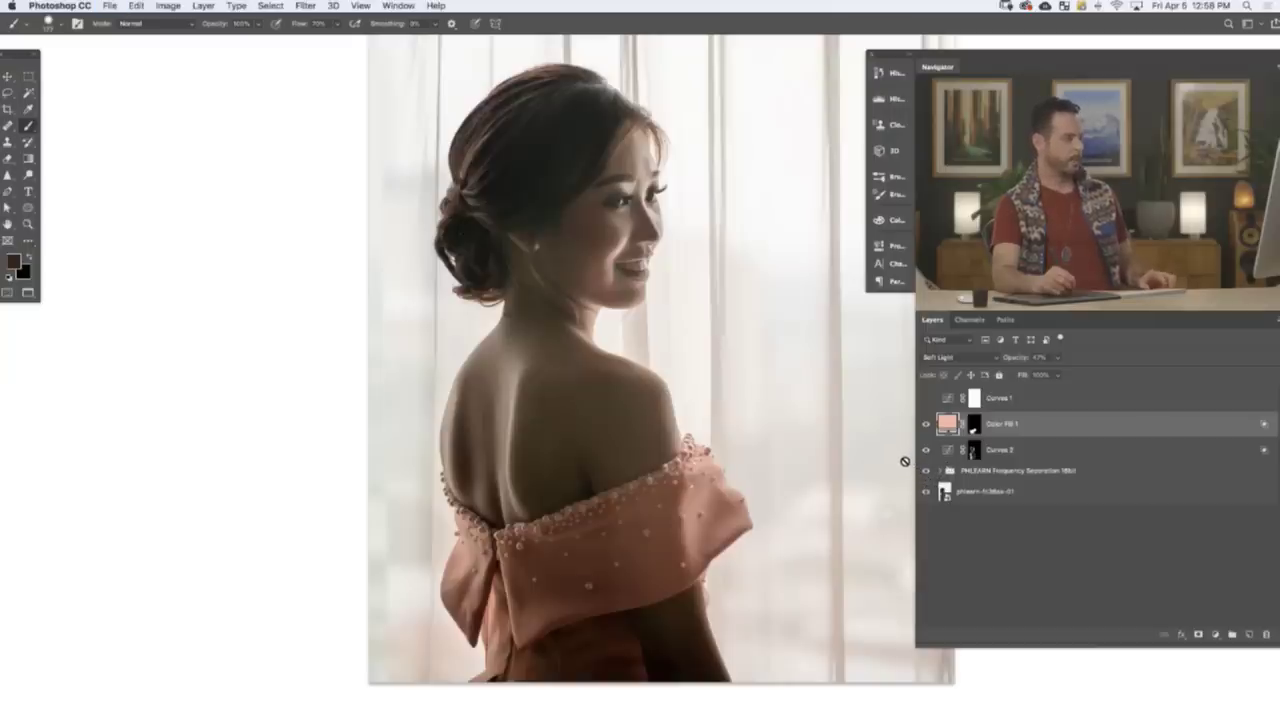
- Switch to Lightroom and view the portrait's phlearn-fc36aa-01-Edit.psd version enlarged in the Library
key(super+Tab)
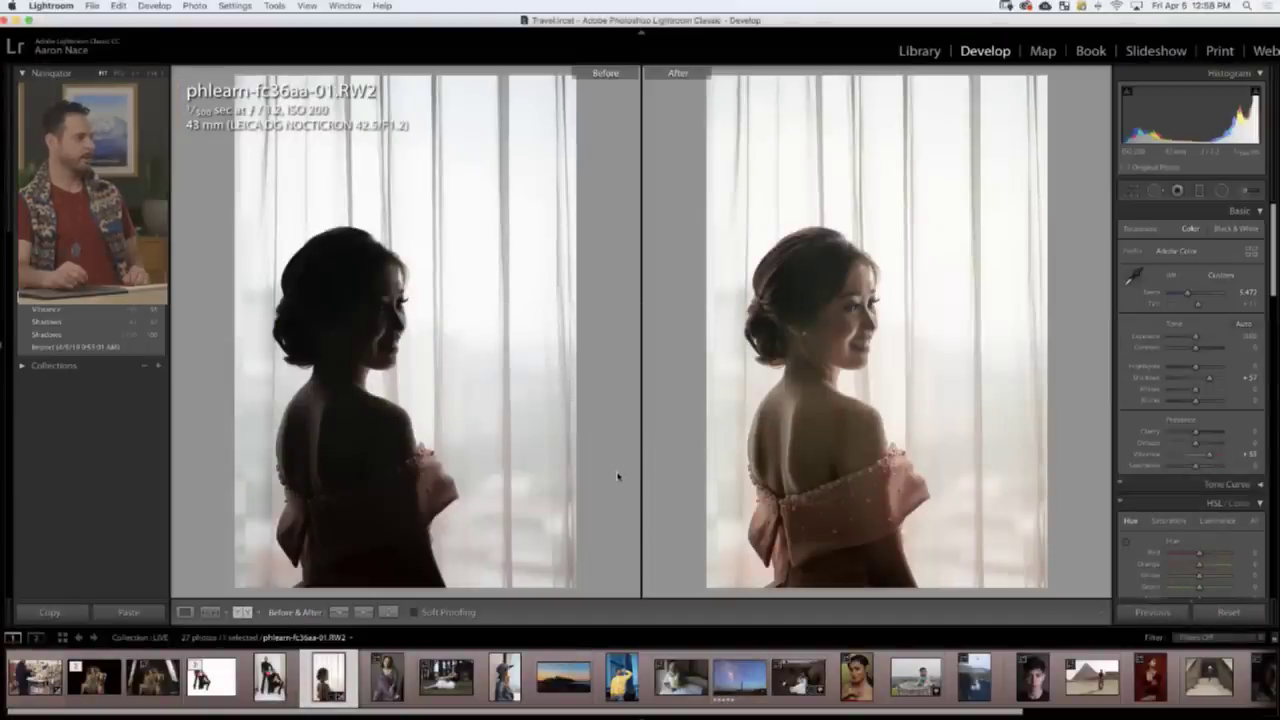
key(g)
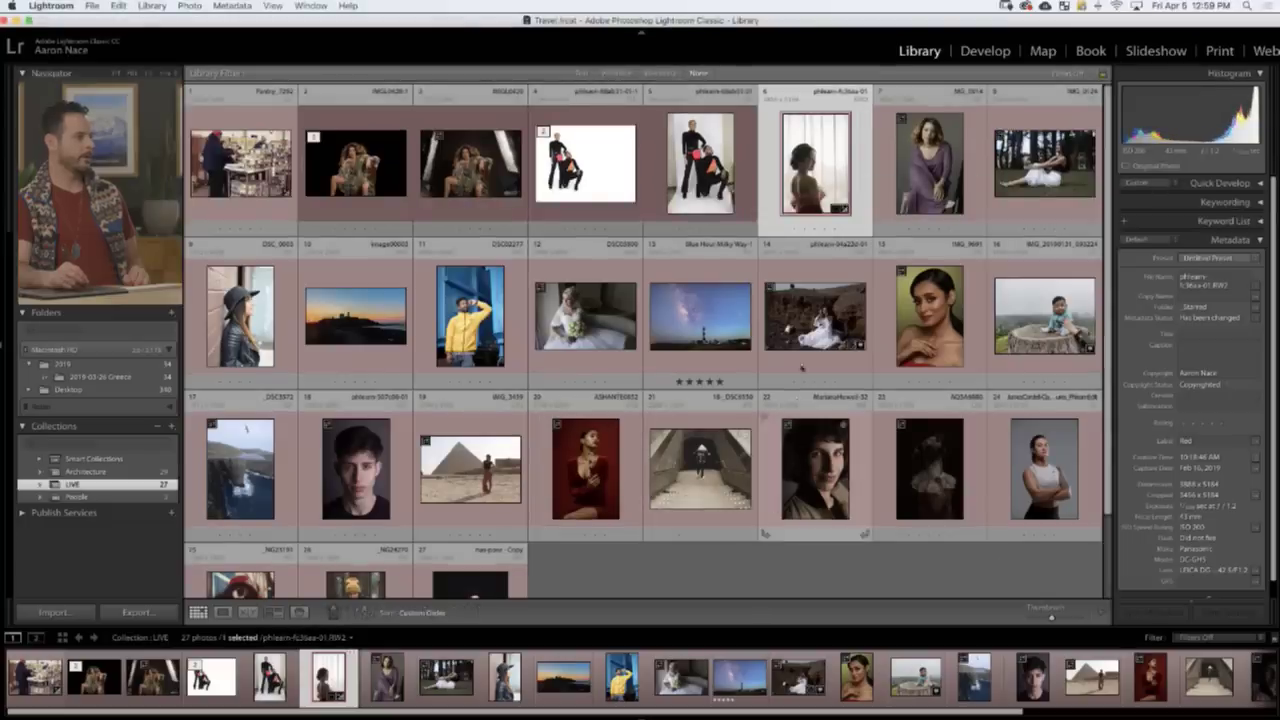
double_click(829, 193)
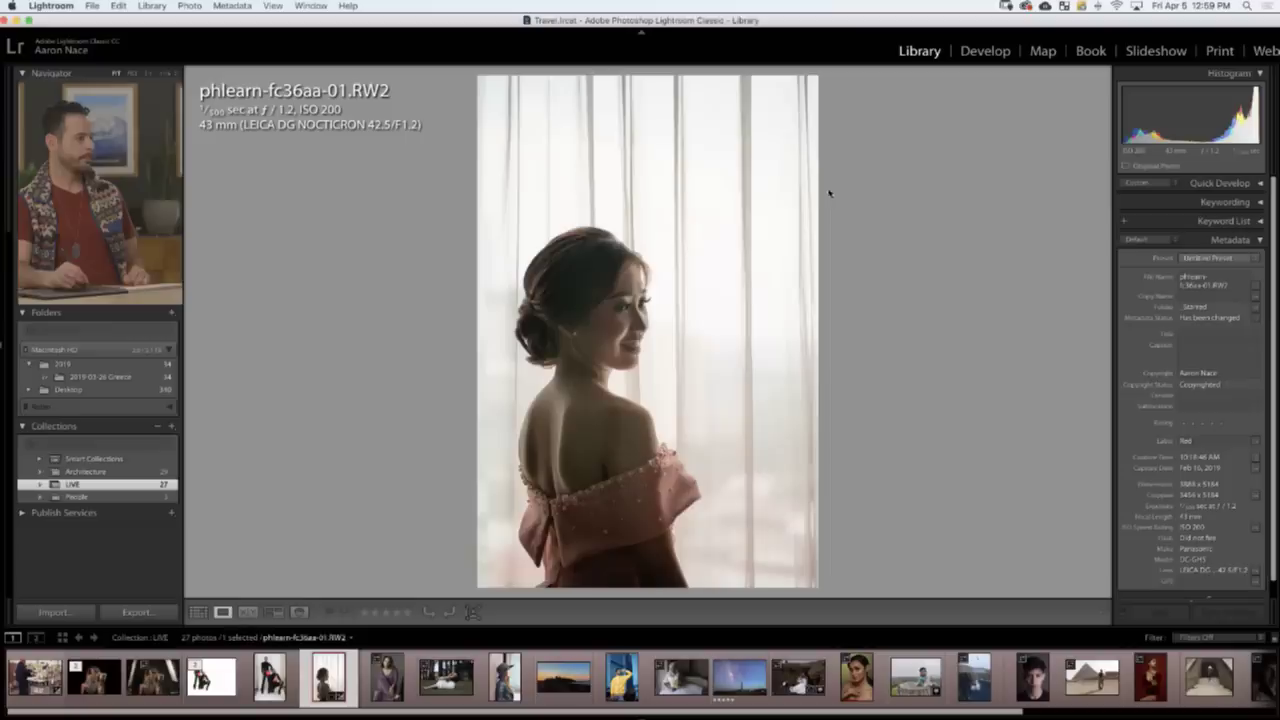
key(super+e)
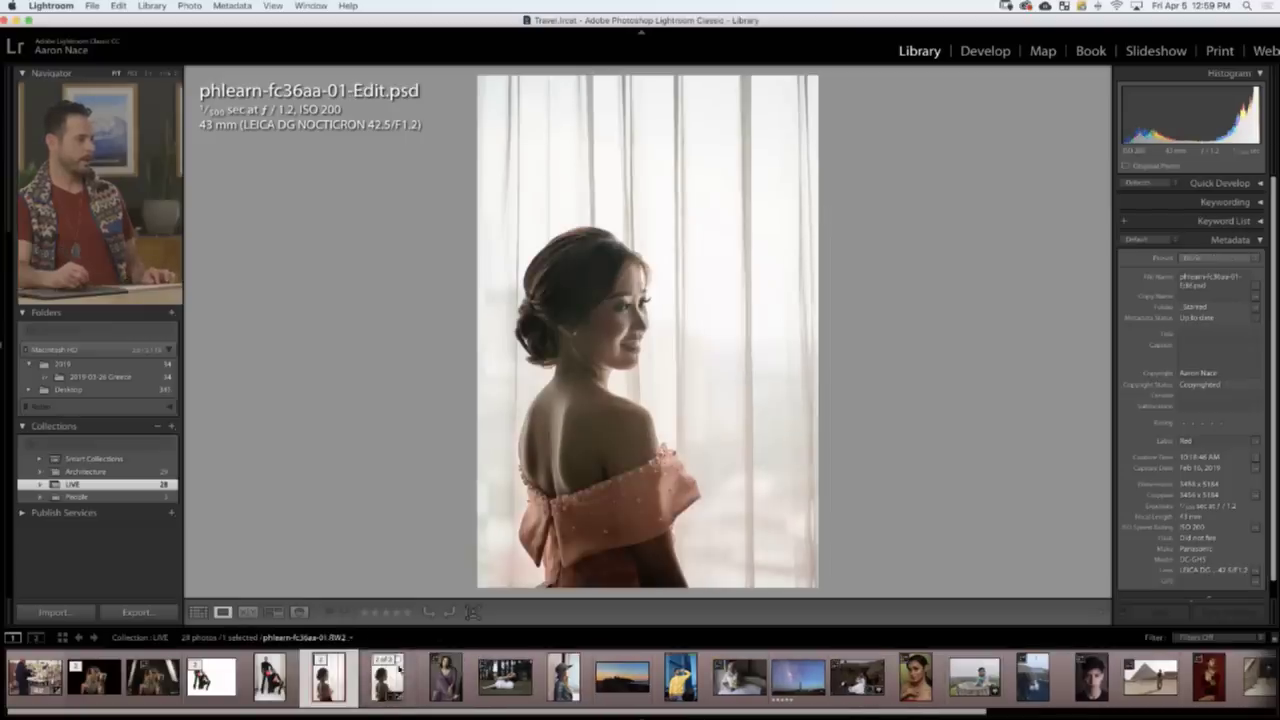
click(330, 685)
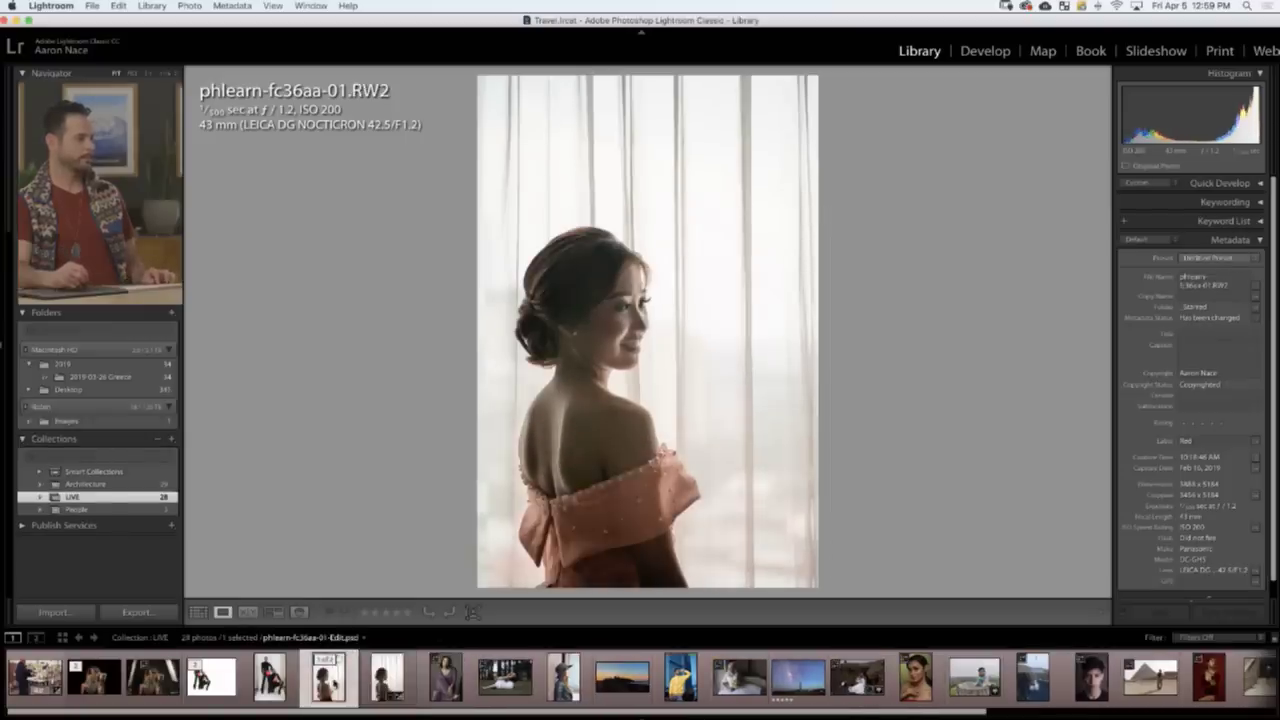
- Revert phlearn-fc36aa-01.RW2 to its Import history state in the Develop module
click(398, 683)
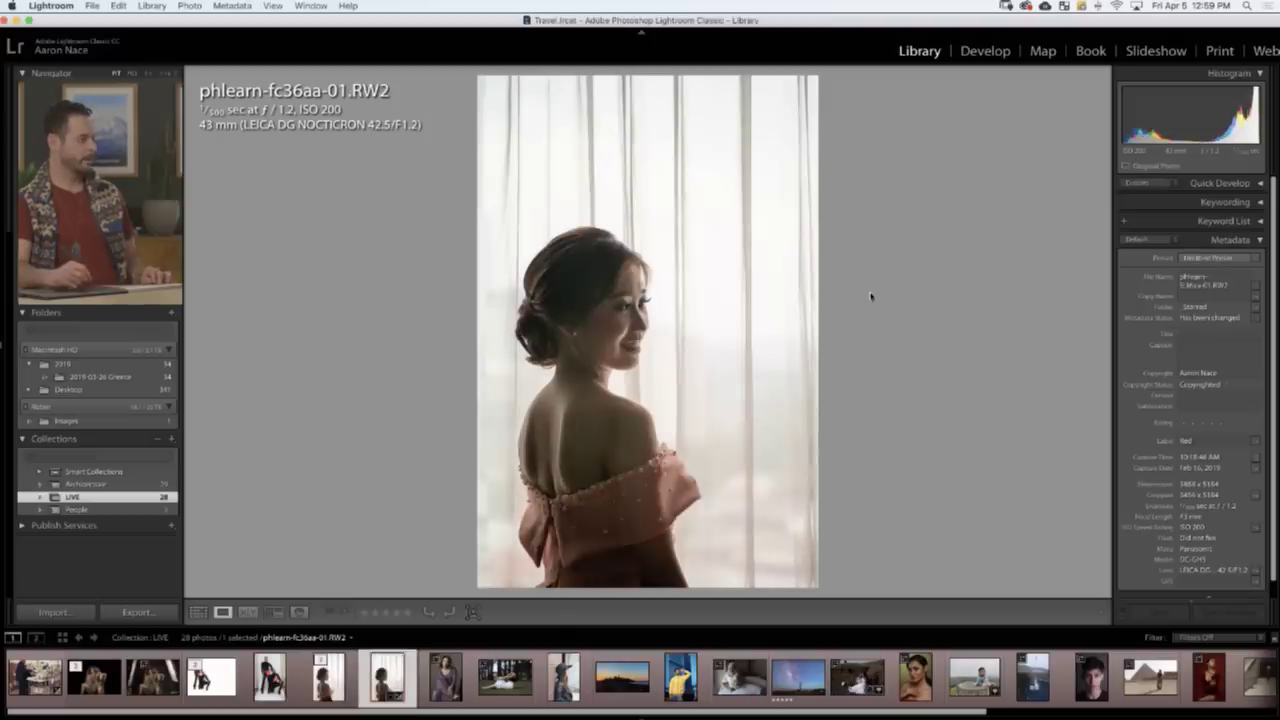
key(d)
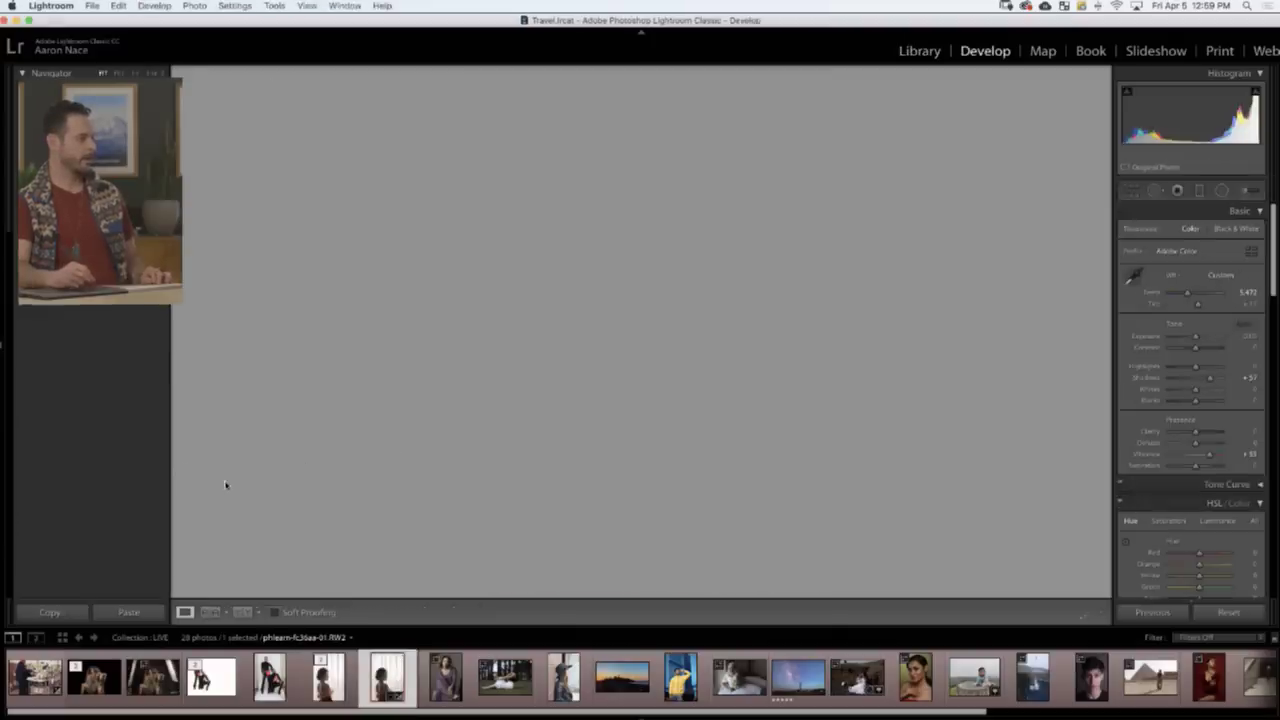
click(113, 348)
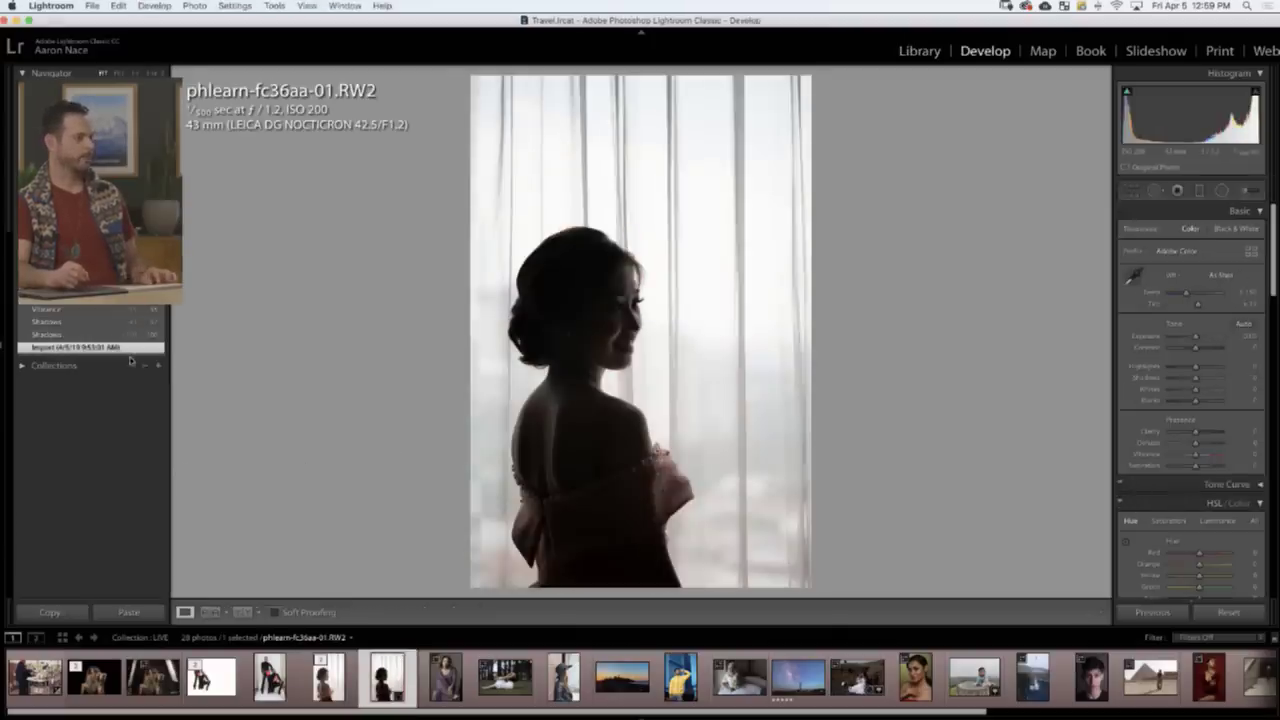
- Select the unedited RAW photo together with its edited PSD in the Library grid and show both in Compare view
key(g)
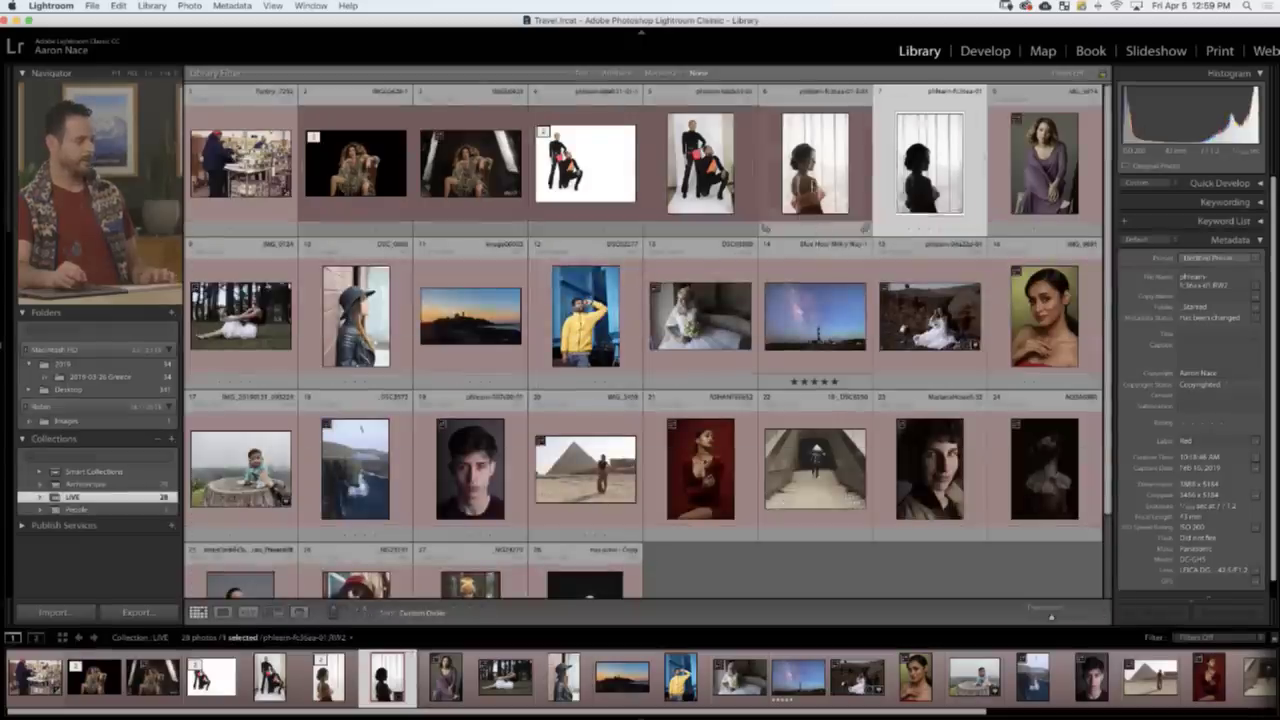
super+click(818, 185)
key(c)
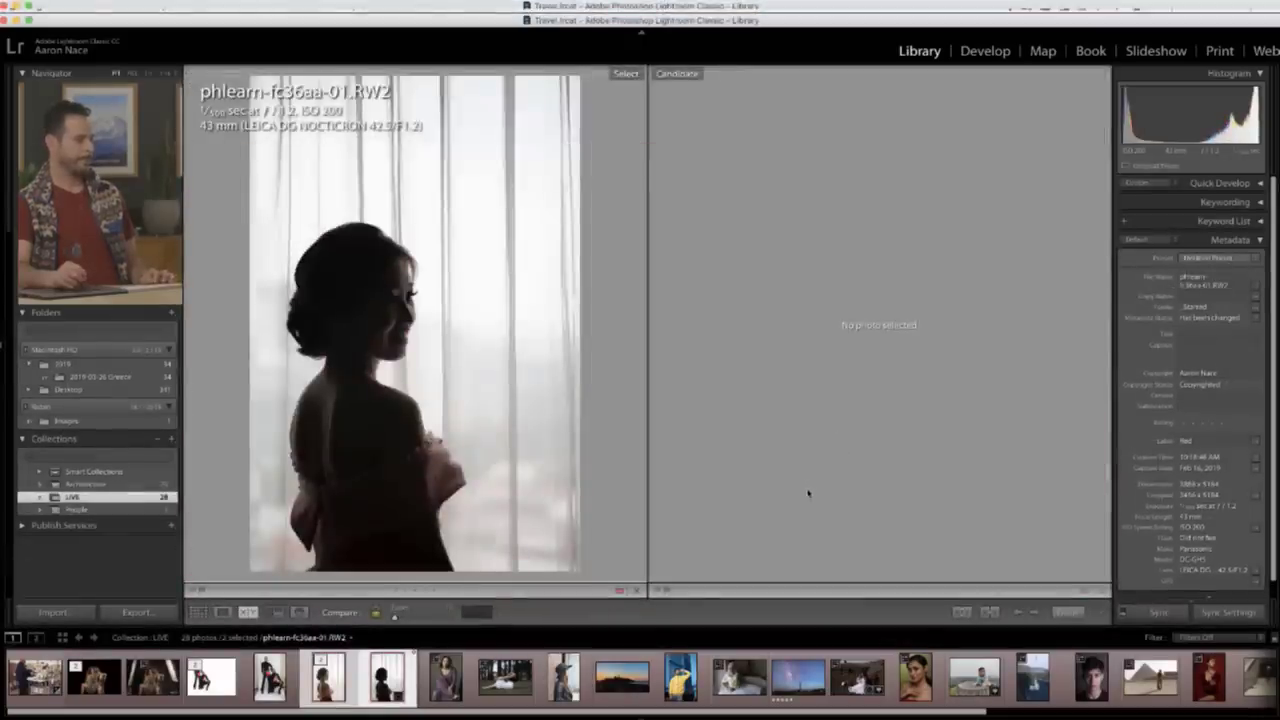